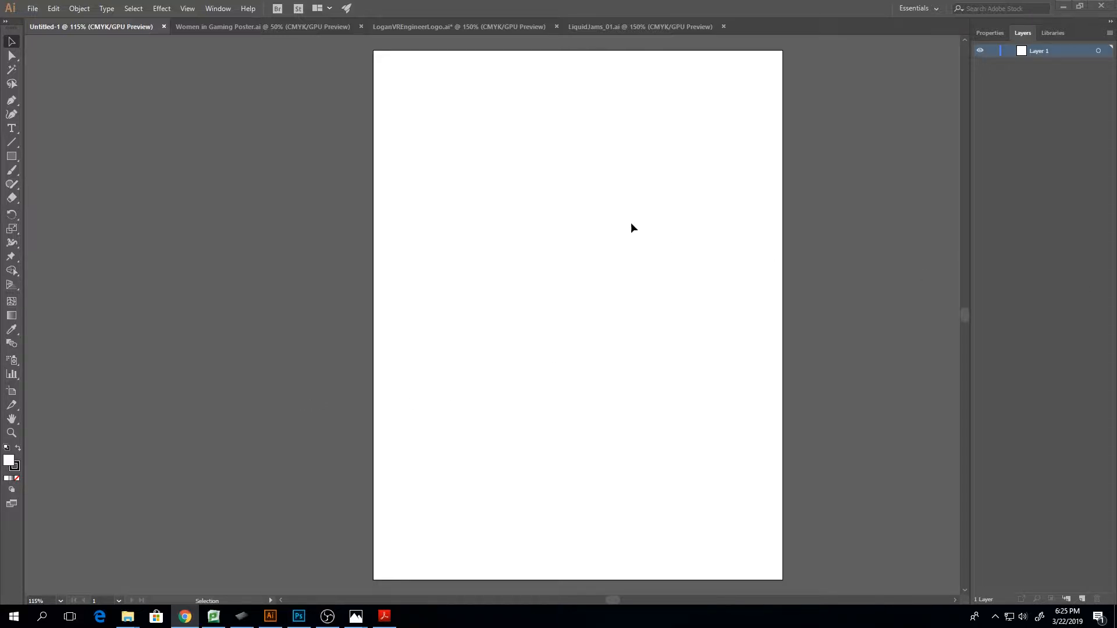
Draw a closed rounded shape with one pointed corner in the artboard's upper-left area using the Pen tool
click(11, 108)
click(488, 131)
drag(434, 173, 439, 201)
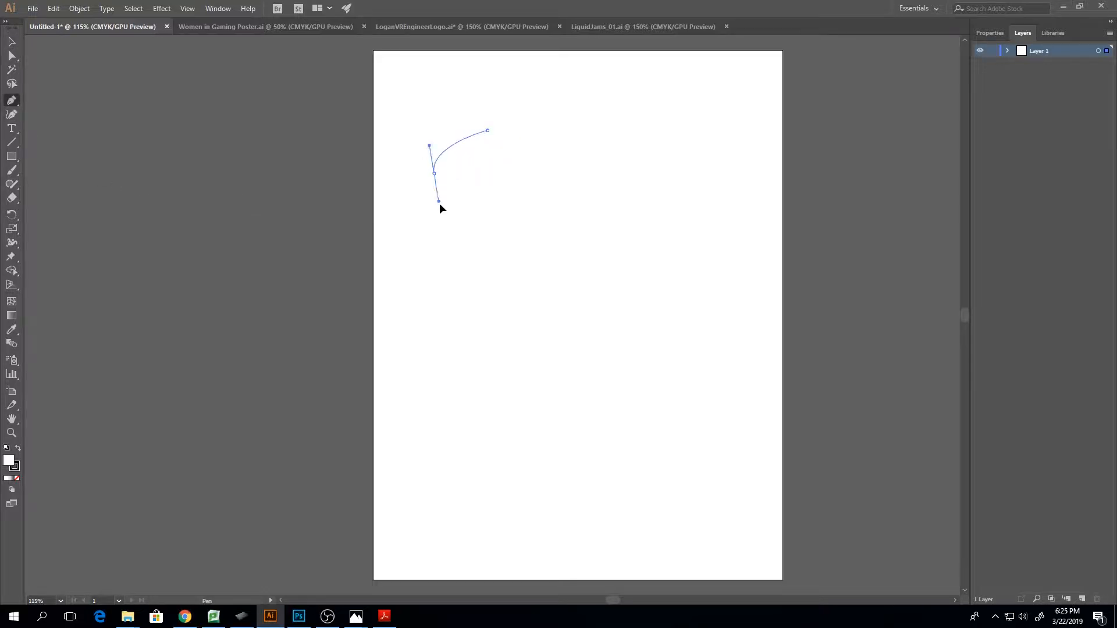
drag(512, 190, 502, 147)
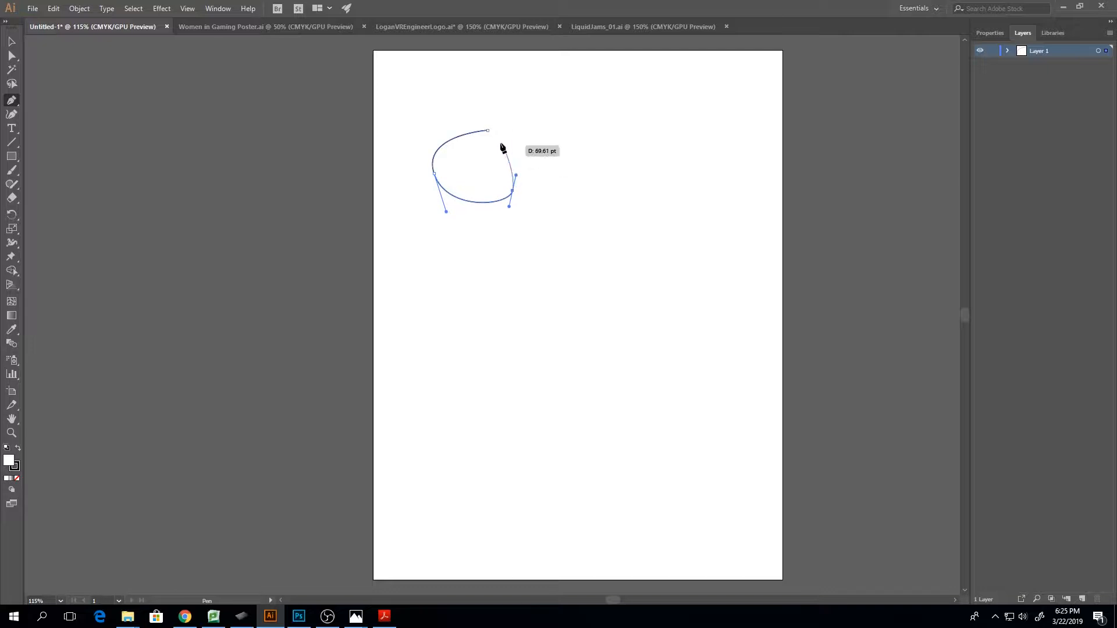
click(488, 131)
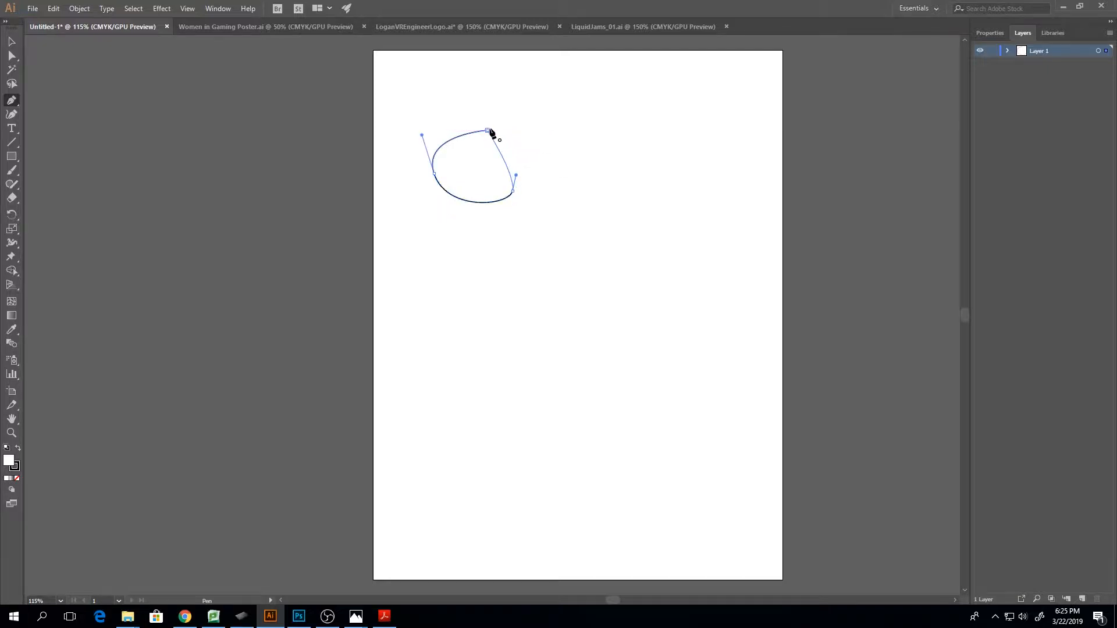
Start a second Pen path beside the rounded shape, with a long diagonal straight segment leading into a curved hook
click(646, 140)
click(581, 260)
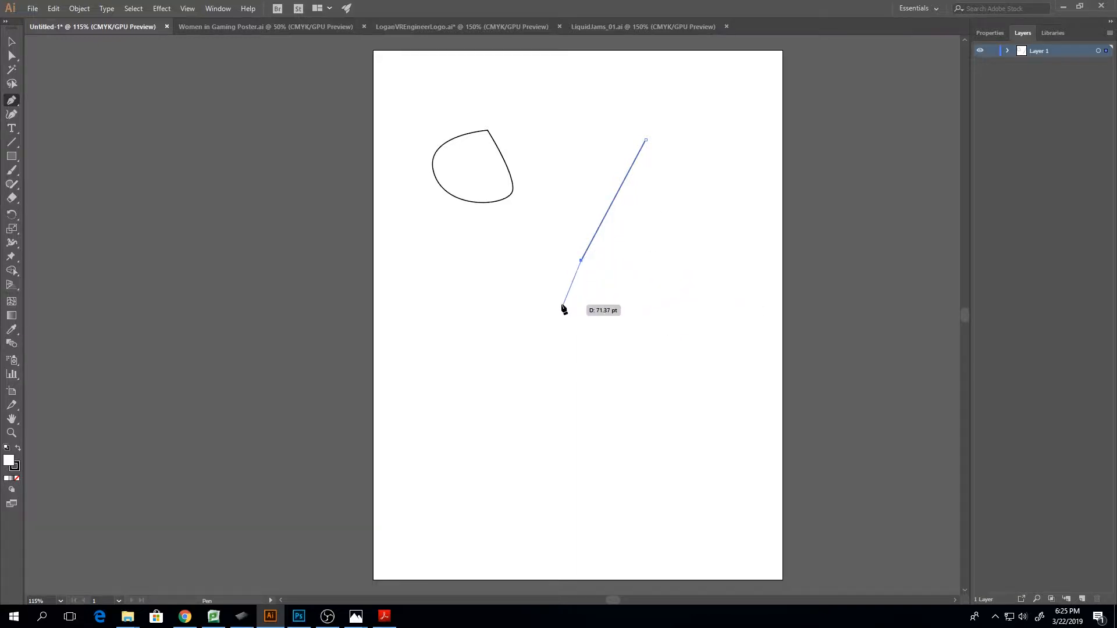
drag(564, 304, 527, 287)
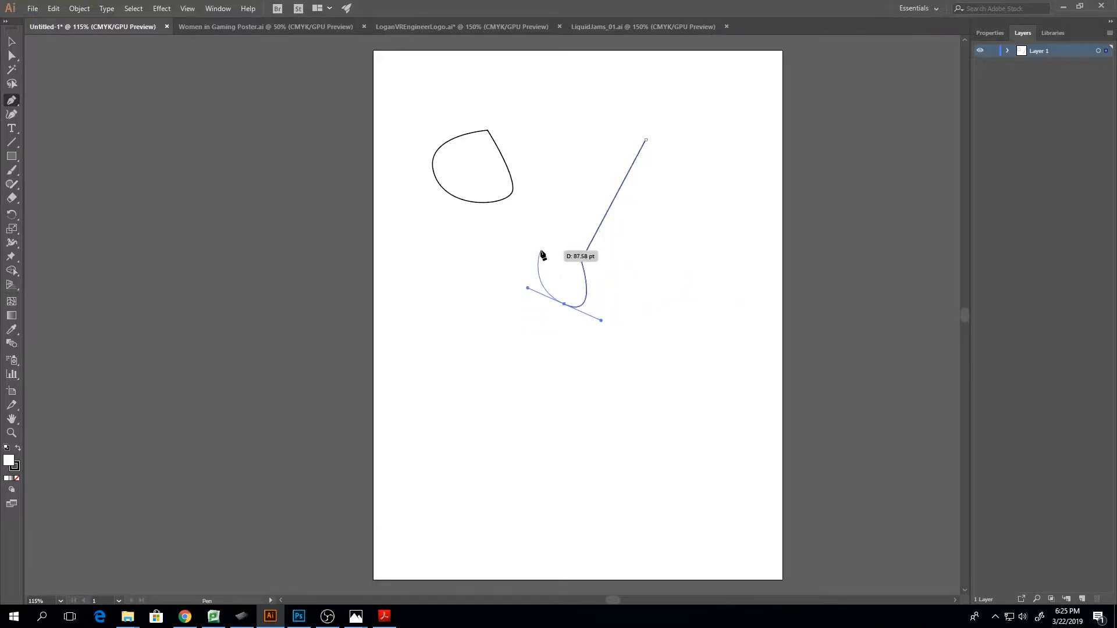
drag(541, 249, 552, 254)
Extend the hook with a small loop crossing its own curve, and close the path at its starting anchor
scroll(542, 301, up, 3)
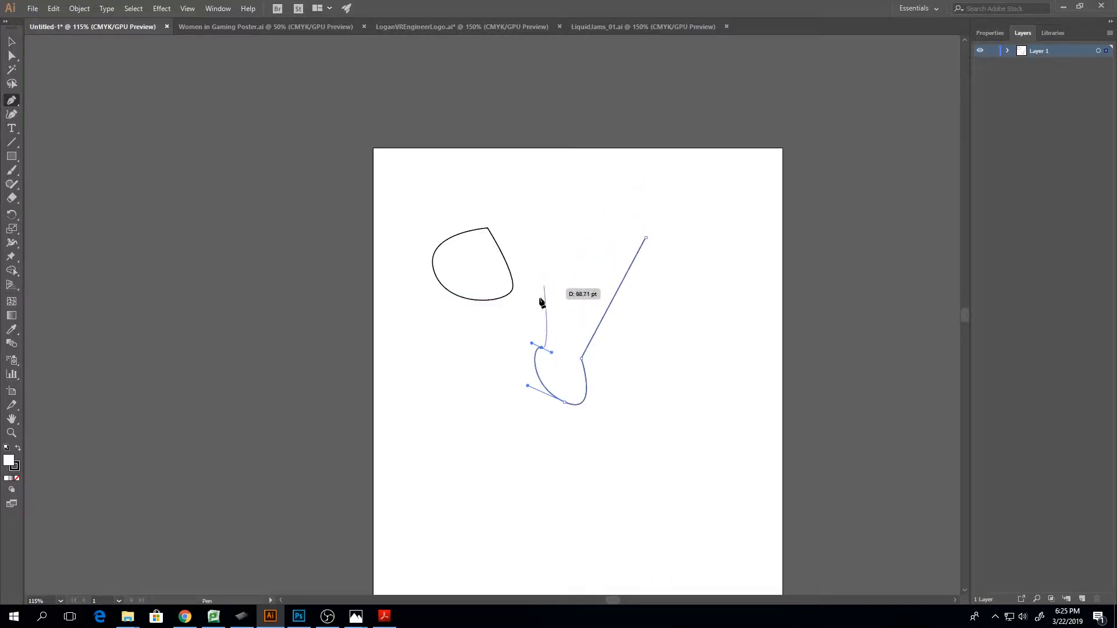
scroll(532, 372, down, 2)
scroll(532, 372, up, 7)
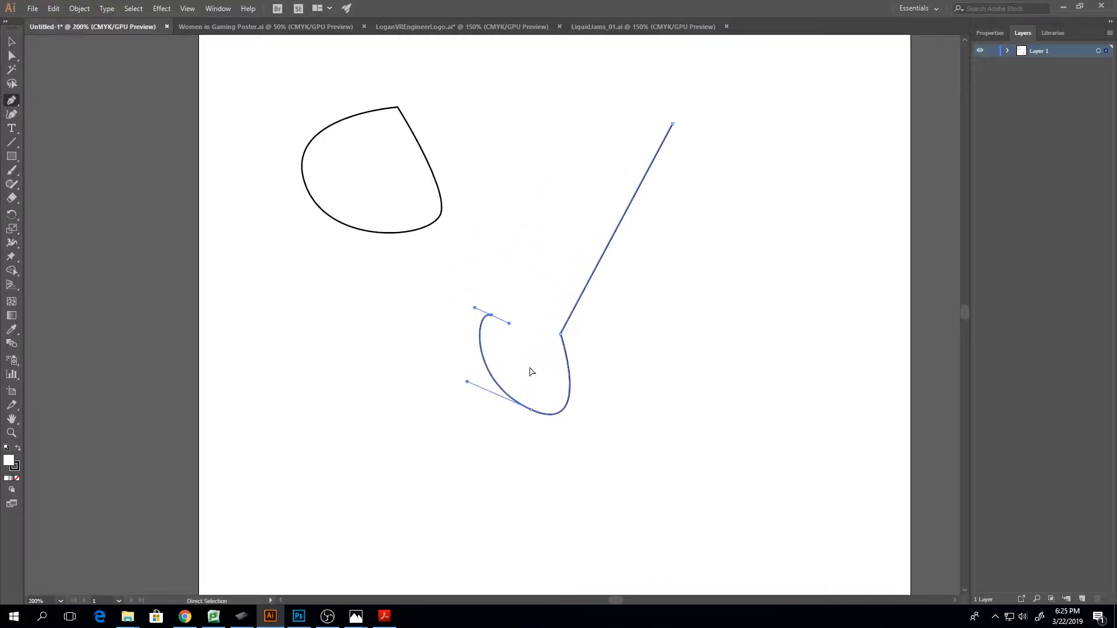
scroll(531, 374, down, 10)
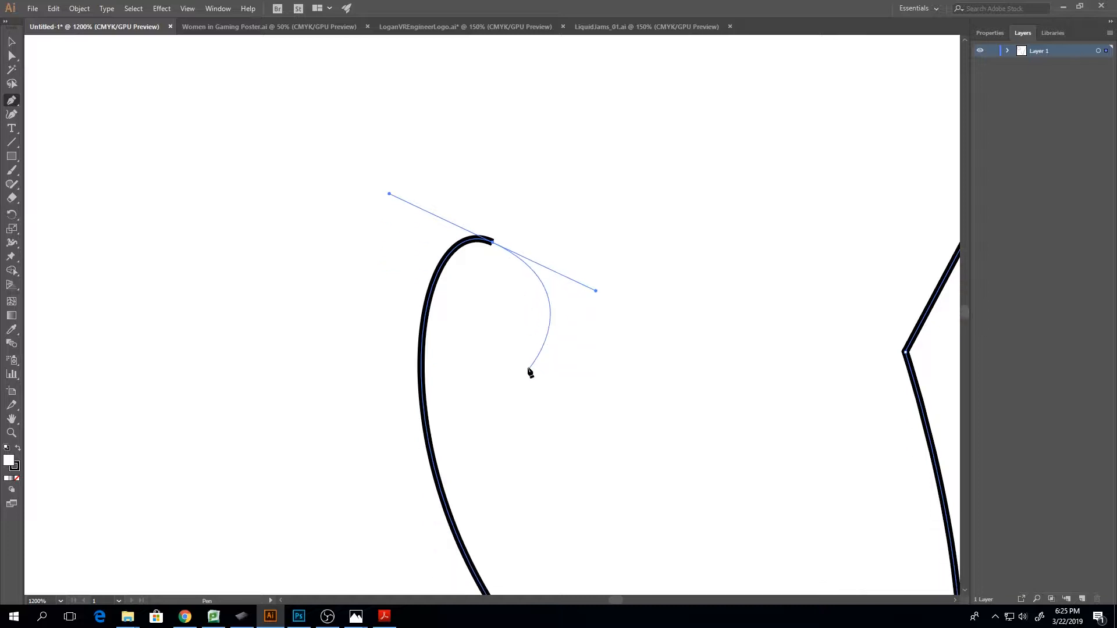
click(309, 225)
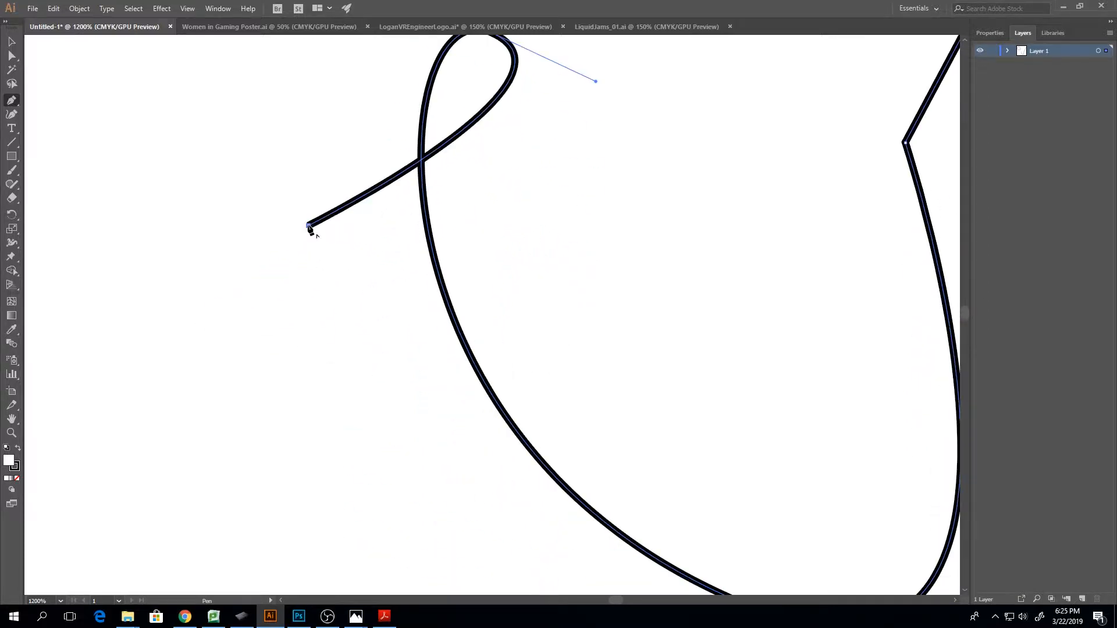
scroll(287, 215, down, 2)
key(ctrl+minus)
key(ctrl+minus)
key(ctrl+minus)
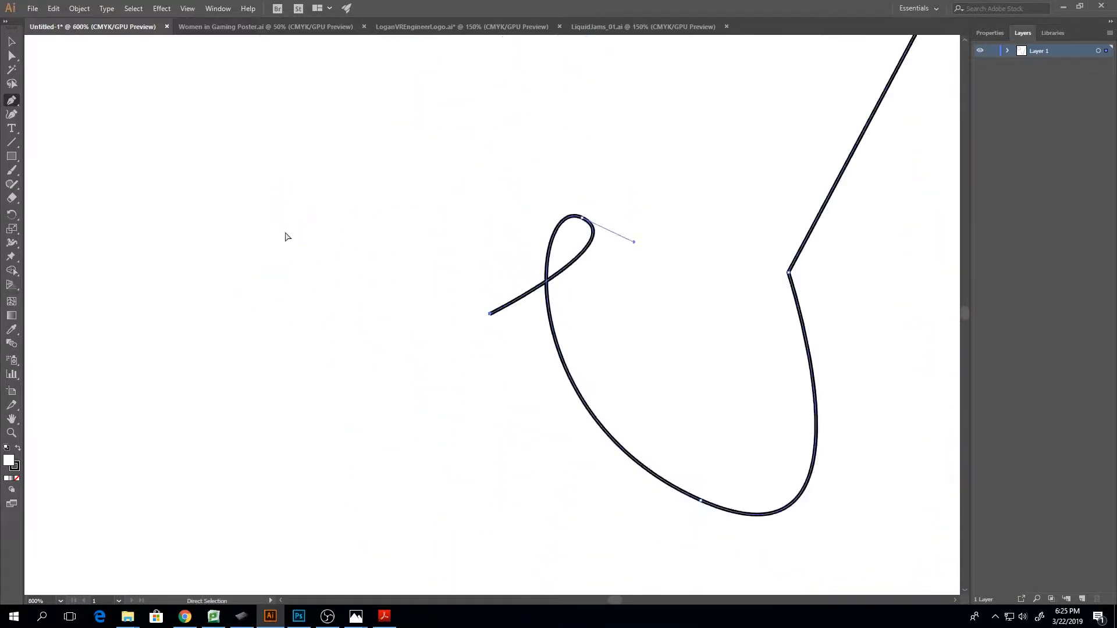
key(ctrl+minus)
key(ctrl+minus)
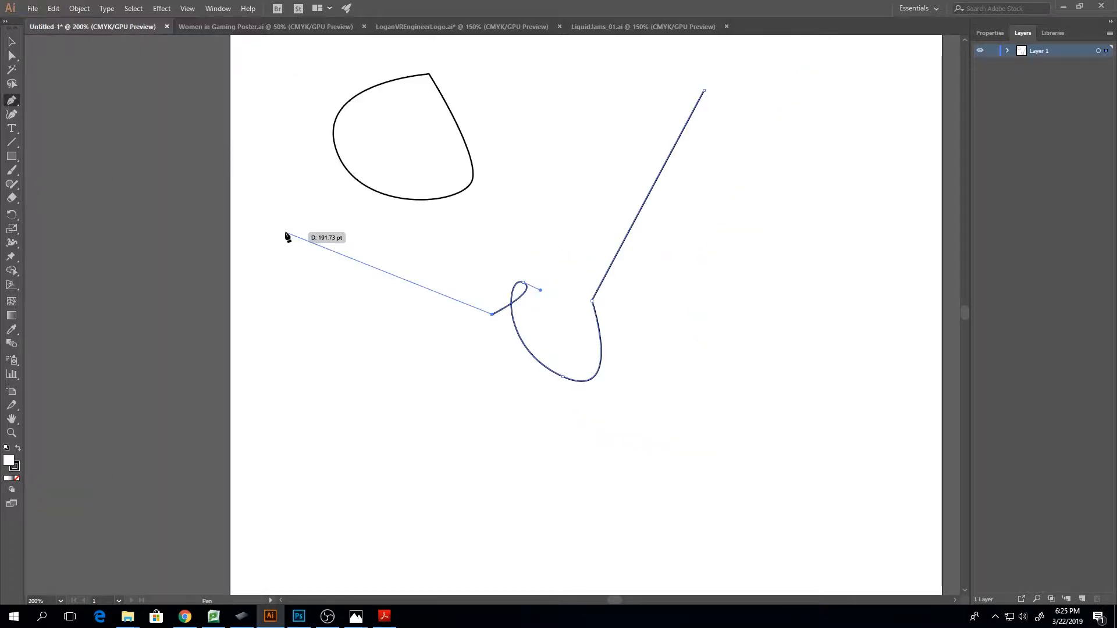
click(704, 91)
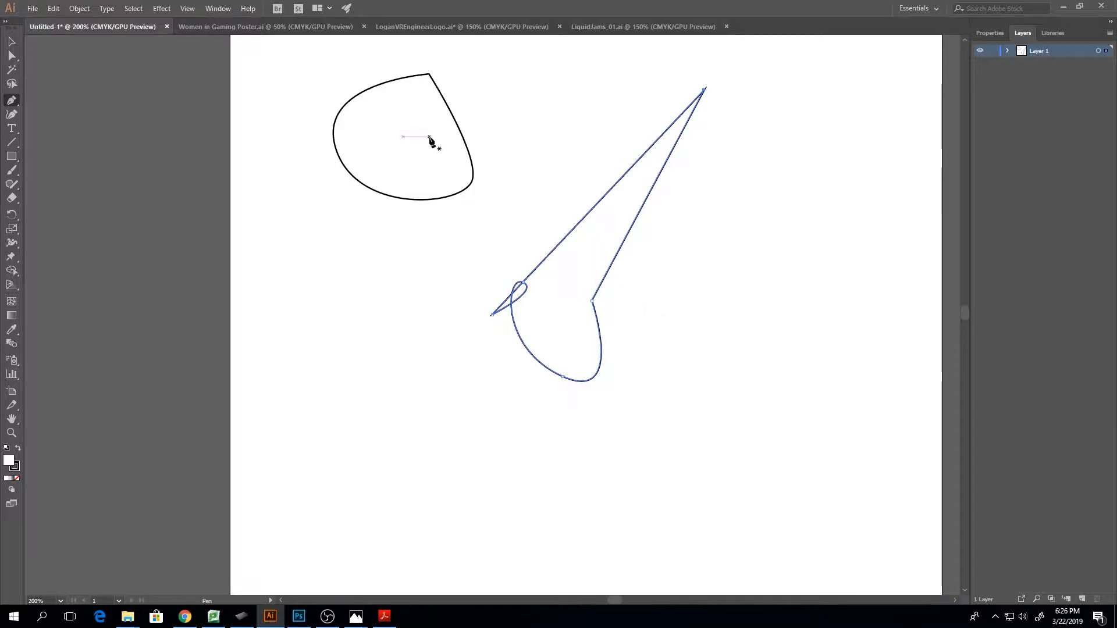
Switch to the Women in Gaming Poster document and examine the edges of its title lettering at high magnification
click(292, 27)
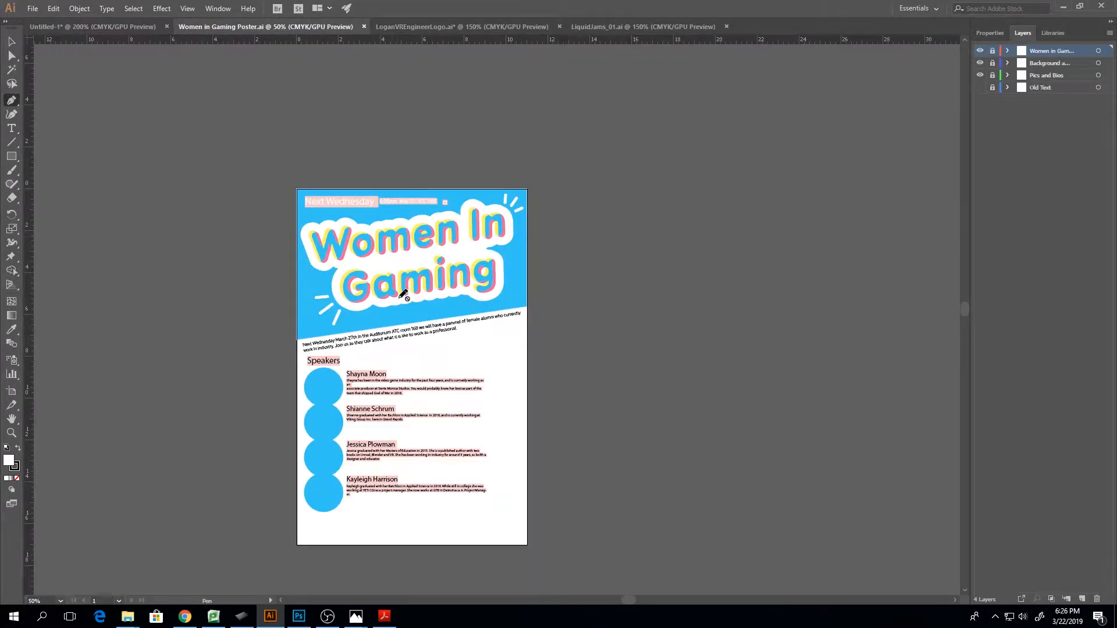
scroll(425, 285, down, 1)
scroll(427, 292, down, 1)
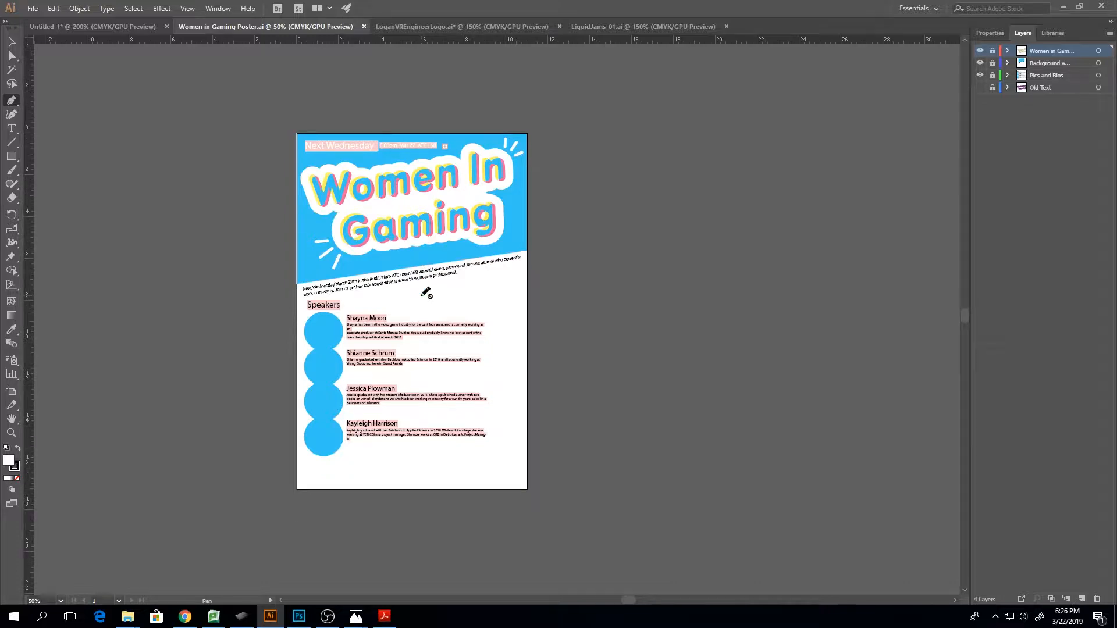
scroll(427, 292, up, 2)
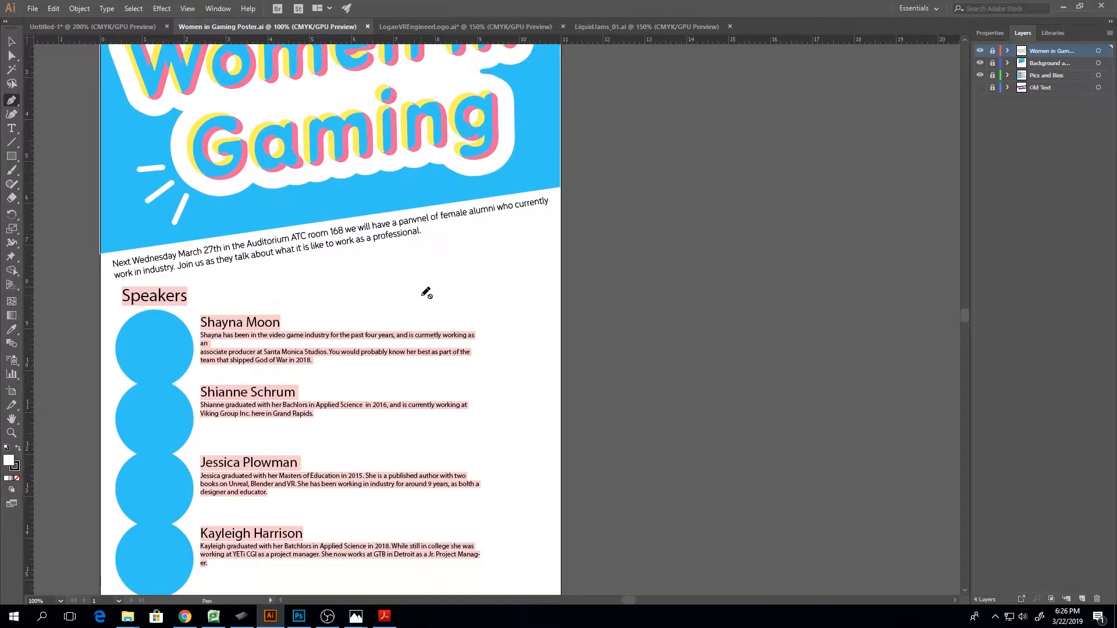
drag(631, 599, 618, 600)
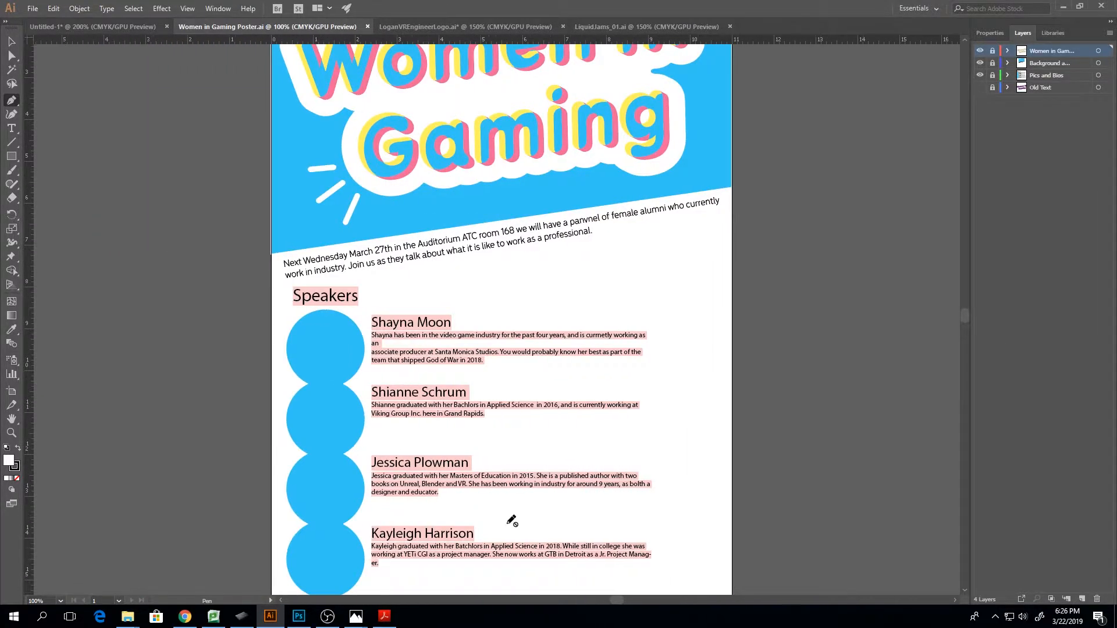
scroll(512, 521, up, 3)
scroll(442, 439, up, 2)
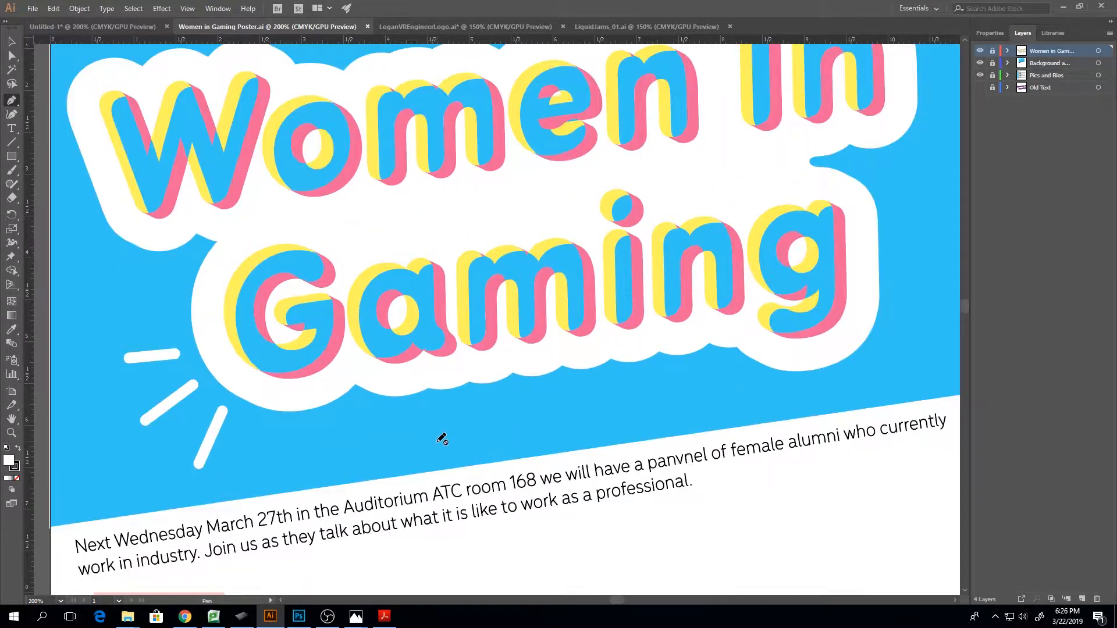
scroll(443, 439, up, 8)
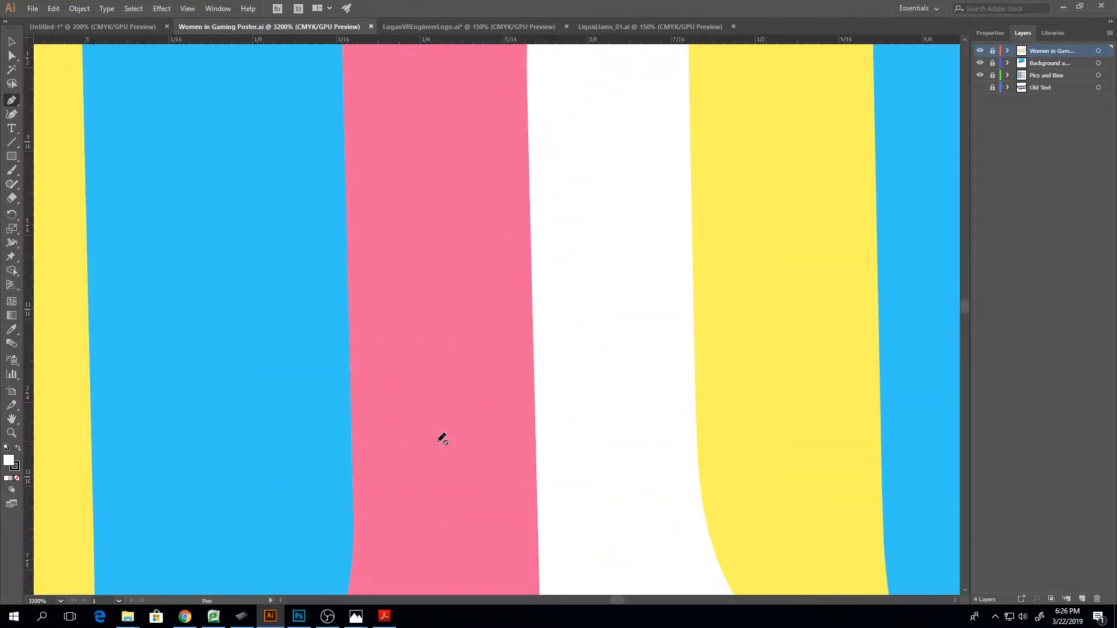
scroll(442, 439, down, 10)
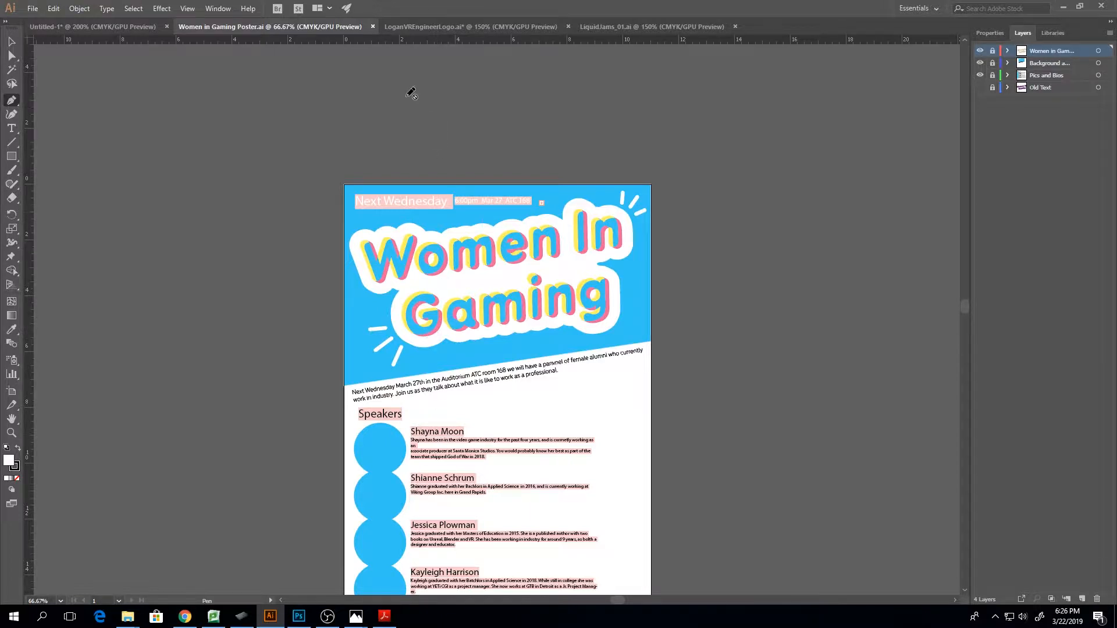
Switch to the VR engineer logo document and select the headset and beard linework to inspect its paths, leaving nothing selected
click(421, 30)
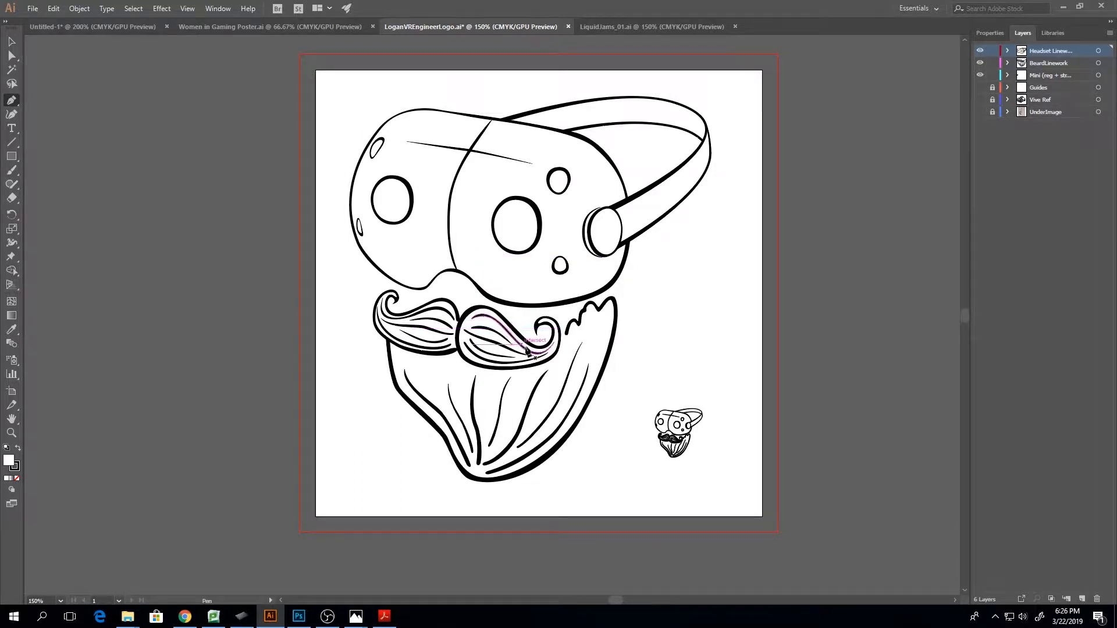
click(11, 41)
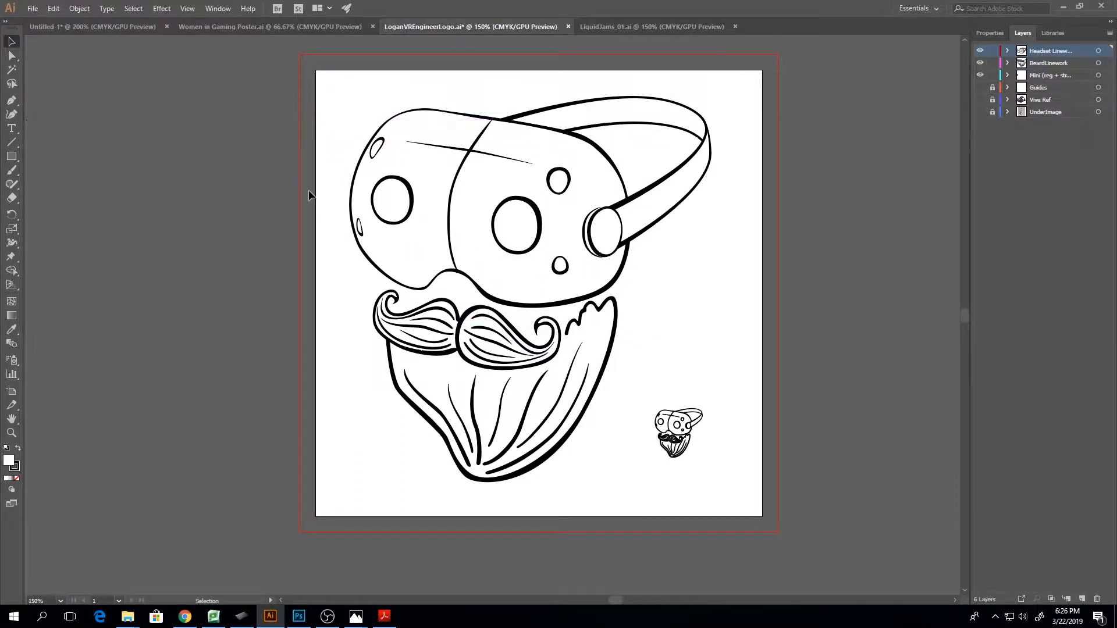
drag(330, 185, 575, 464)
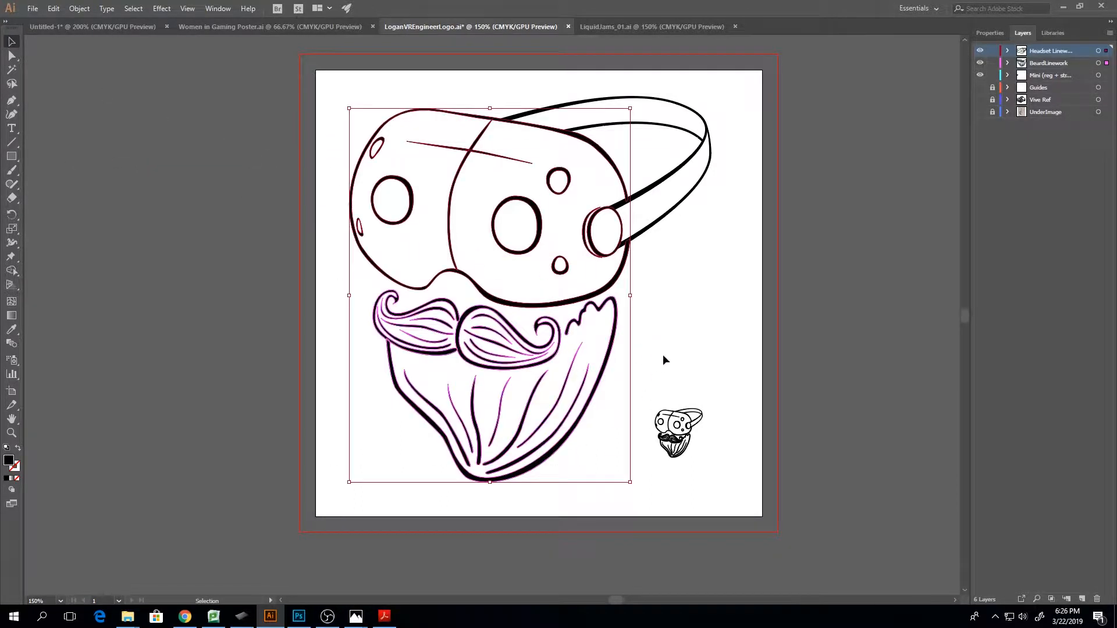
click(721, 310)
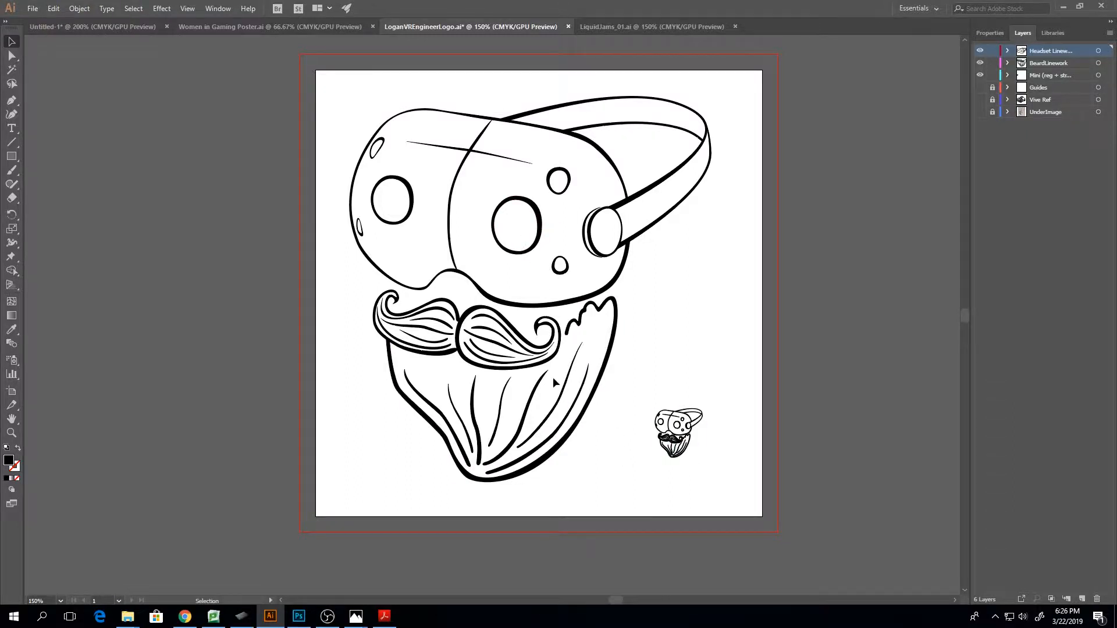
scroll(657, 462, up, 3)
drag(642, 465, 711, 541)
drag(352, 173, 582, 585)
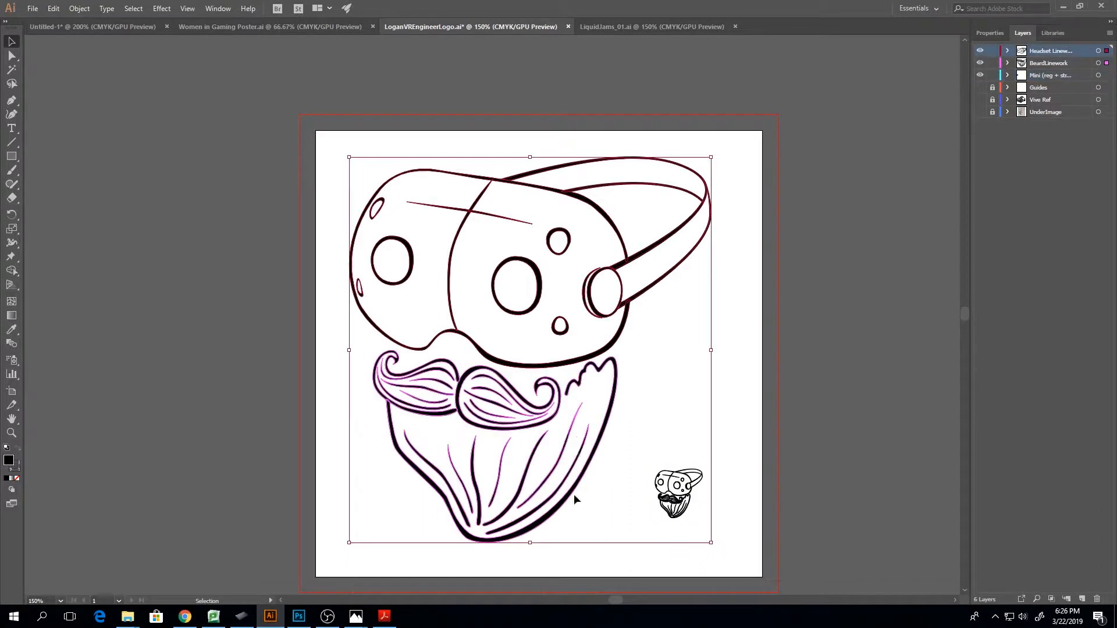
click(740, 377)
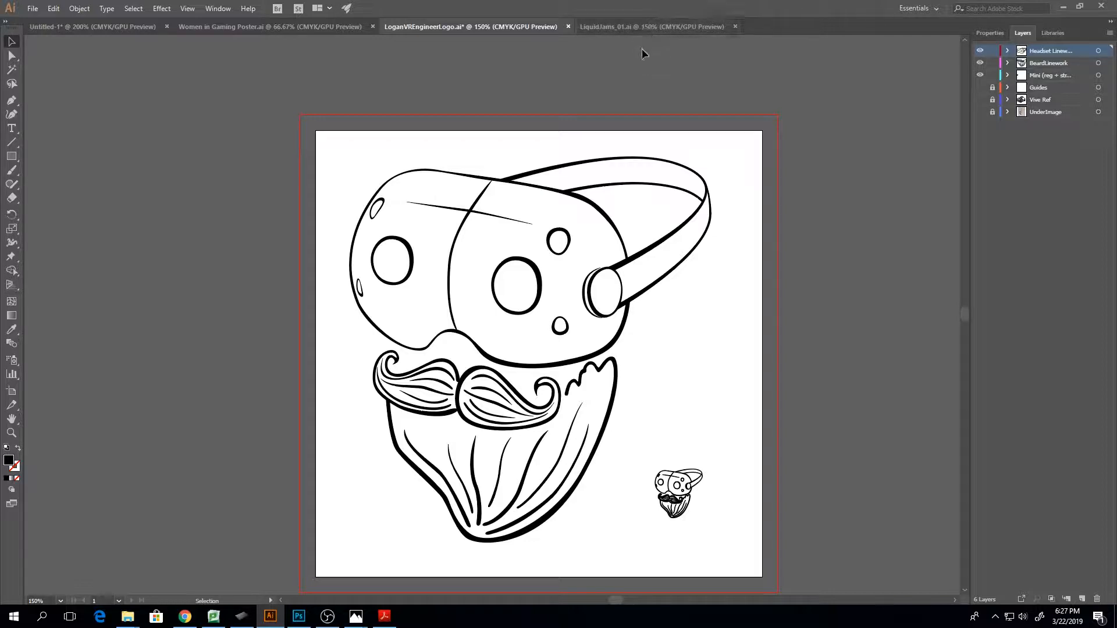
Switch to LiquidJams_01.ai and examine the headphone girl illustration as a whole and up close
click(655, 27)
scroll(631, 219, down, 3)
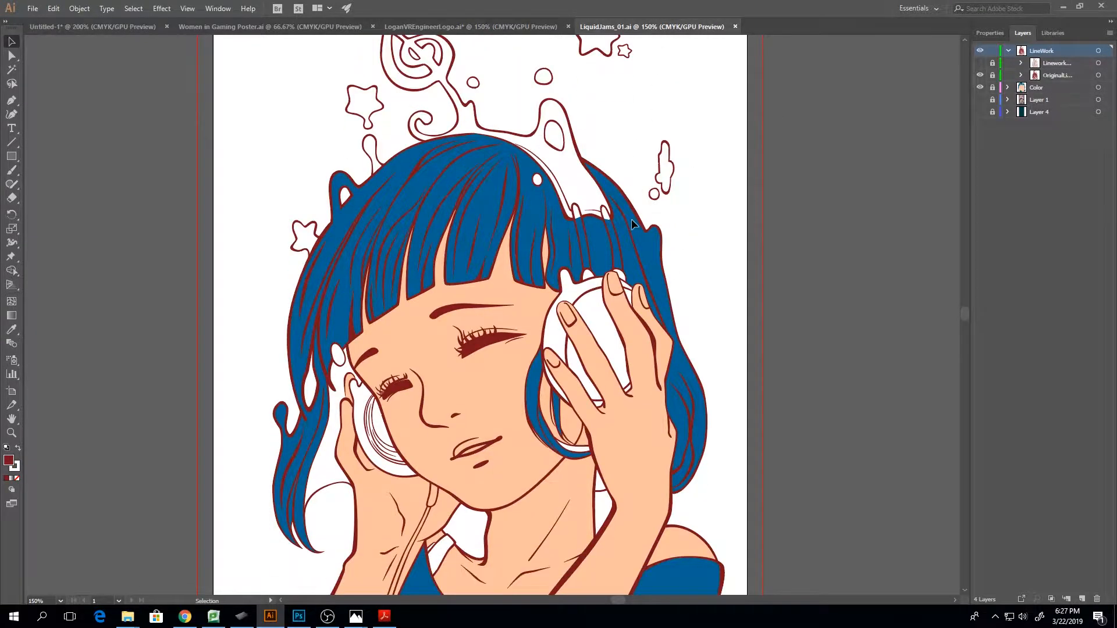
key(ctrl+minus)
key(ctrl+minus)
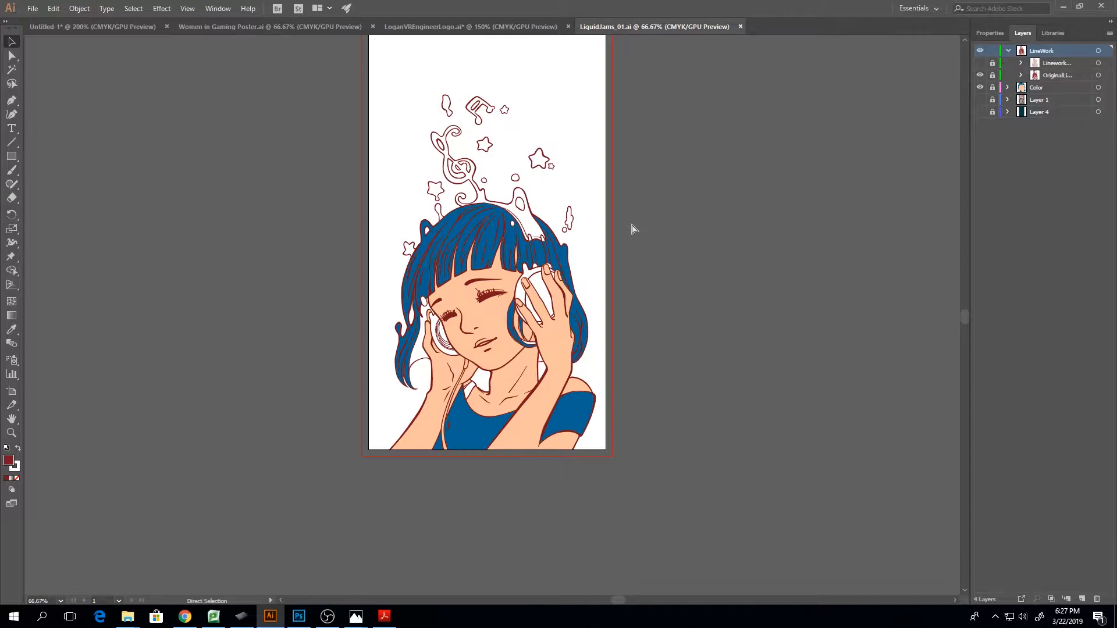
key(ctrl+equal)
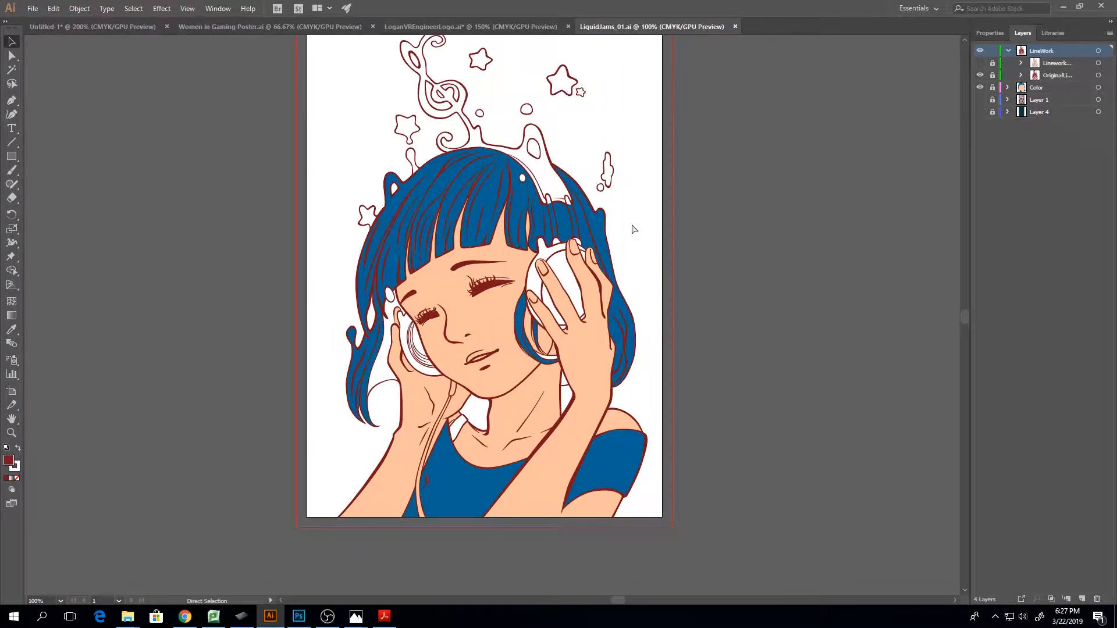
key(ctrl+minus)
key(ctrl+equal)
key(ctrl+equal)
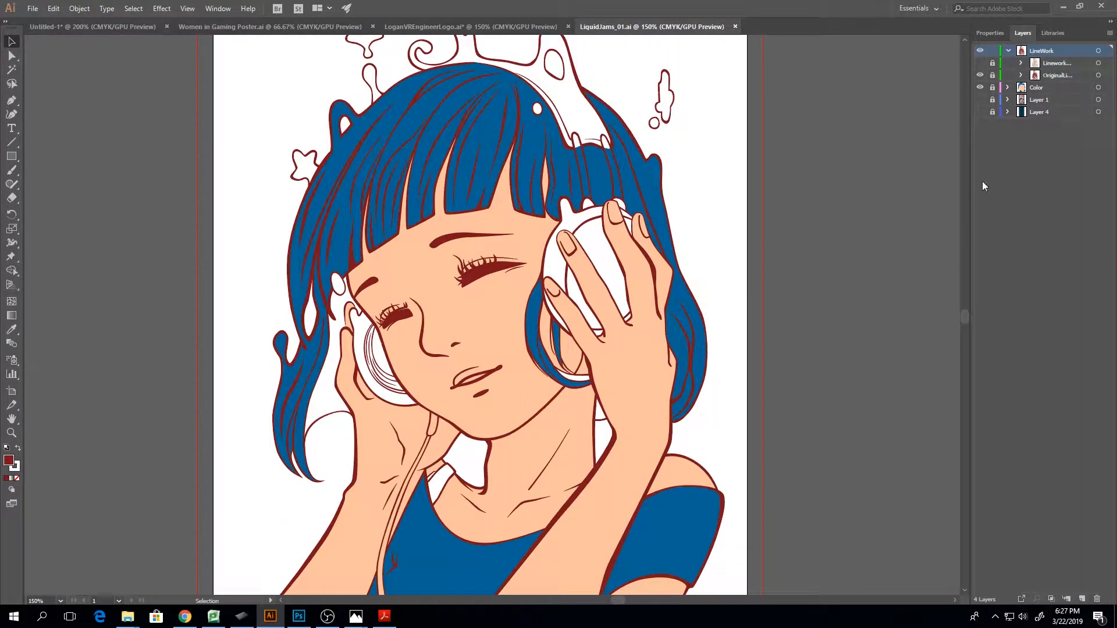
Hide the LineWork and Color layers and show Layer 1 to view the original reference painting
drag(980, 51, 980, 74)
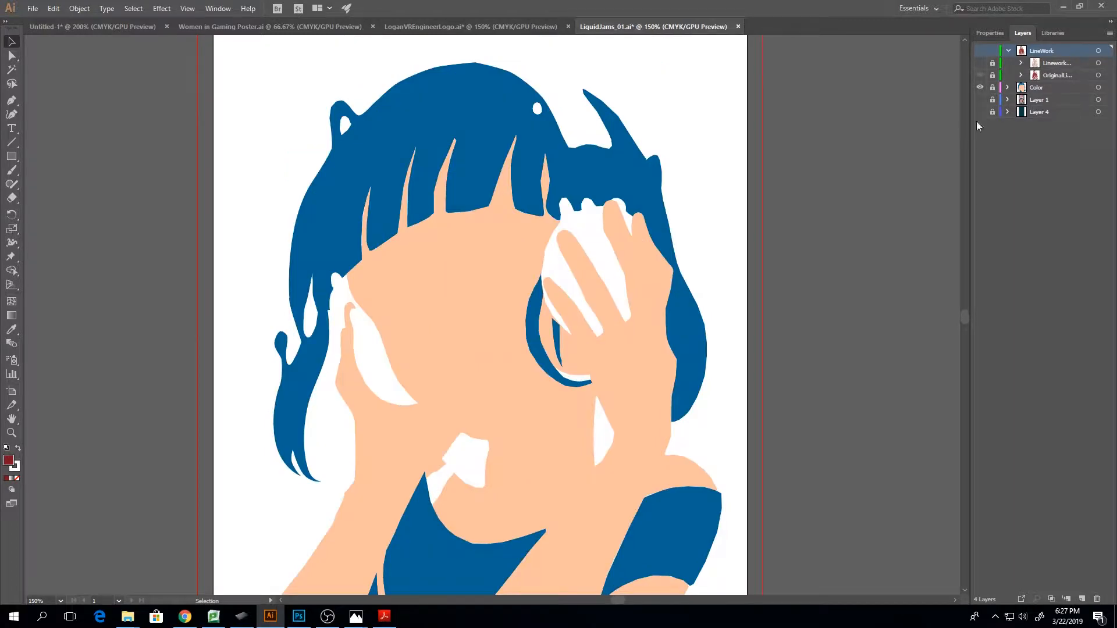
click(980, 99)
scroll(571, 315, down, 3)
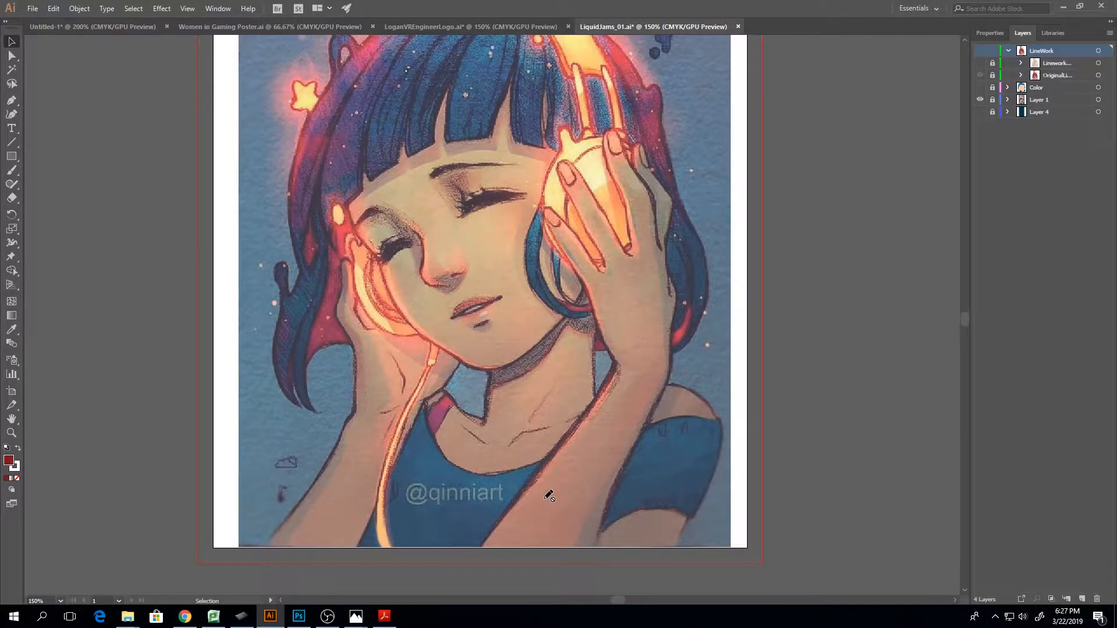
key(ctrl+minus)
scroll(548, 495, up, 4)
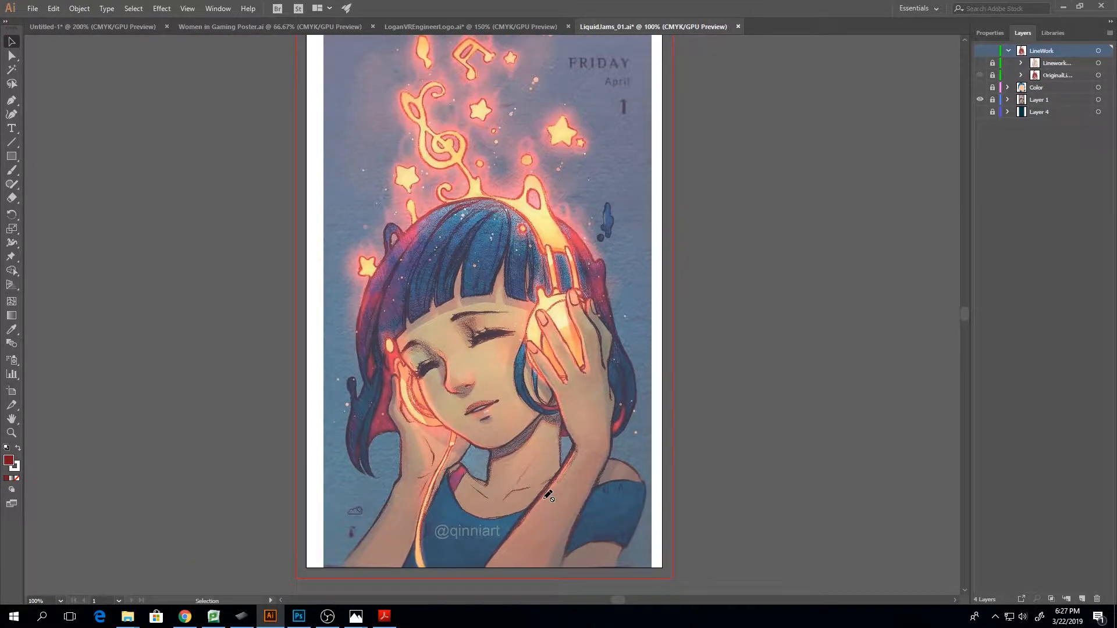
Hide Layer 1, show the LineWork and Color layers again, and examine the hair linework up close
click(981, 100)
click(979, 52)
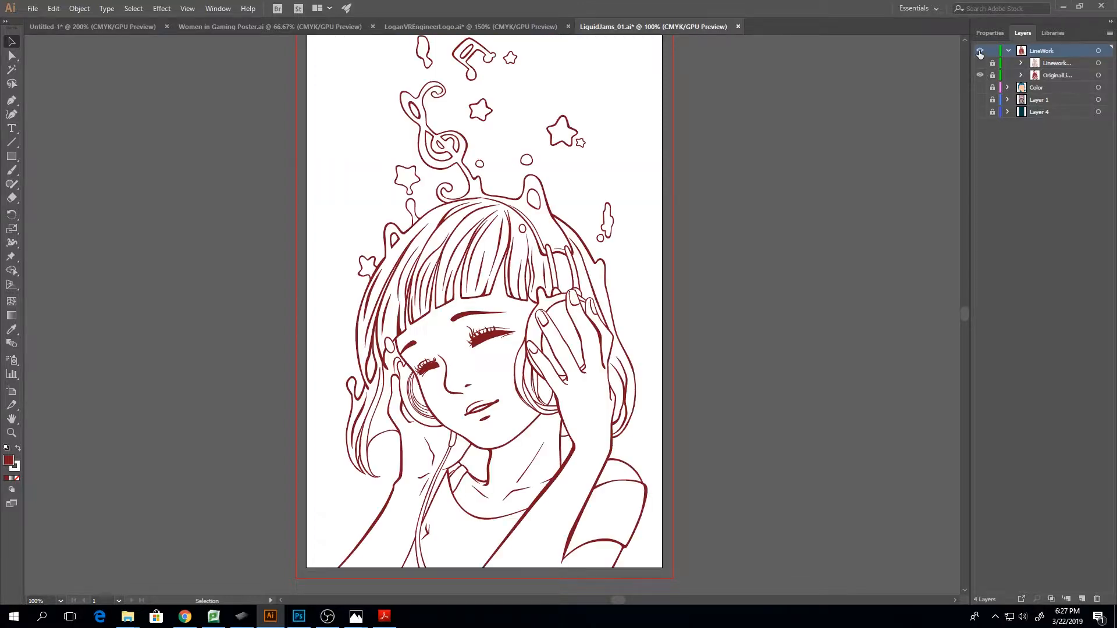
click(980, 88)
scroll(513, 367, up, 3)
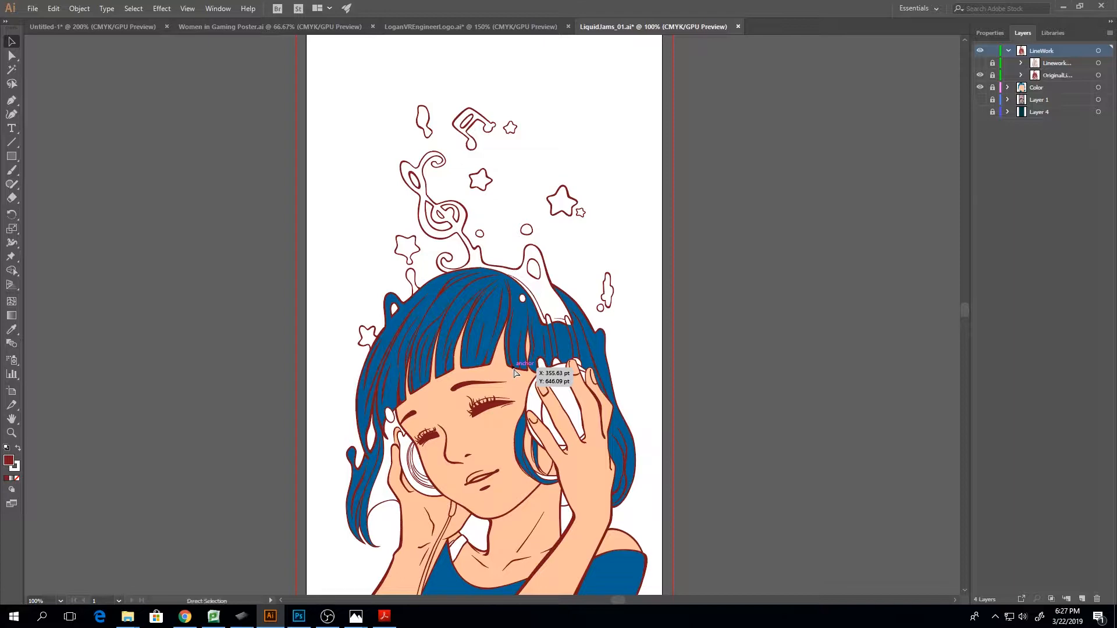
scroll(513, 369, up, 4)
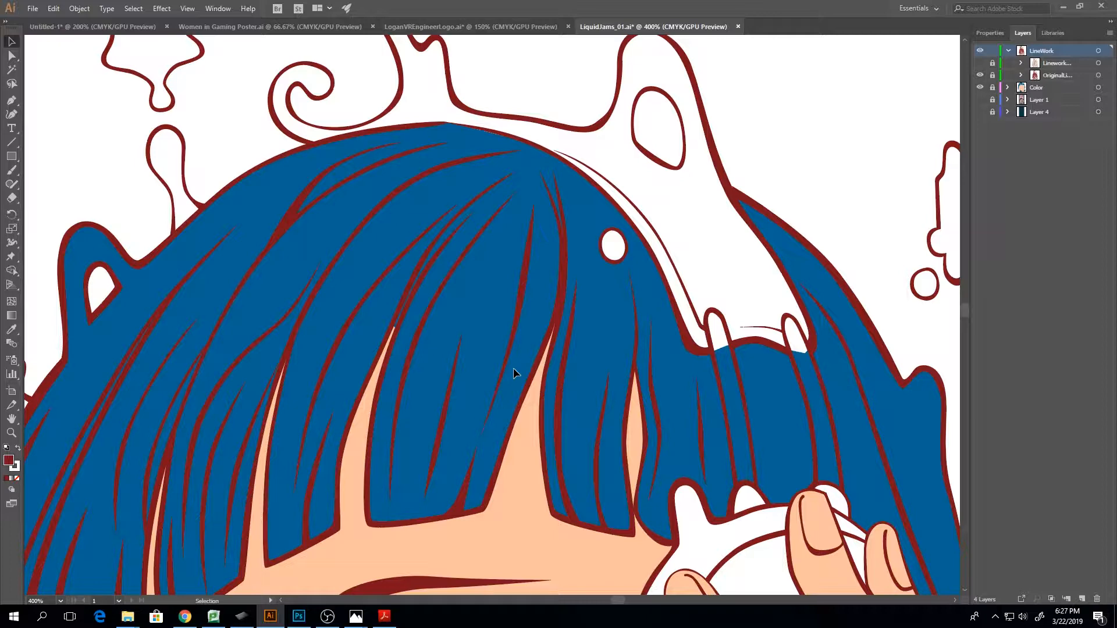
Unlock the two linework sublayers inside the LineWork layer
scroll(513, 373, down, 5)
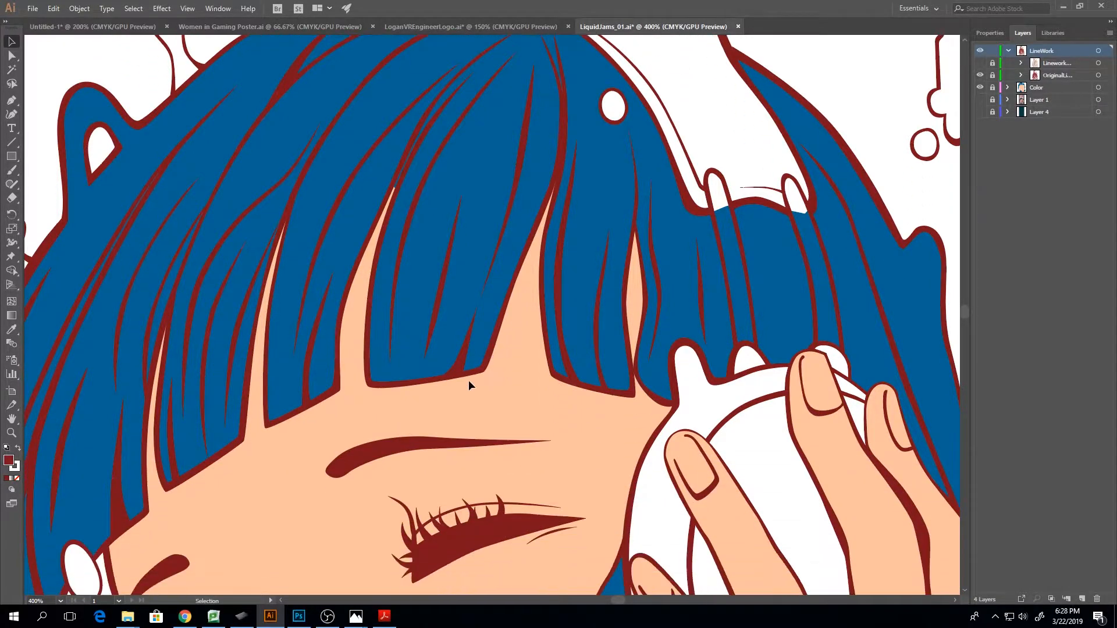
click(992, 62)
click(992, 75)
Paint a freehand hook-shaped brush stroke about 136 pt wide and 87 pt high across the artboard's left edge and select it
key(ctrl+minus)
key(ctrl+minus)
key(ctrl+minus)
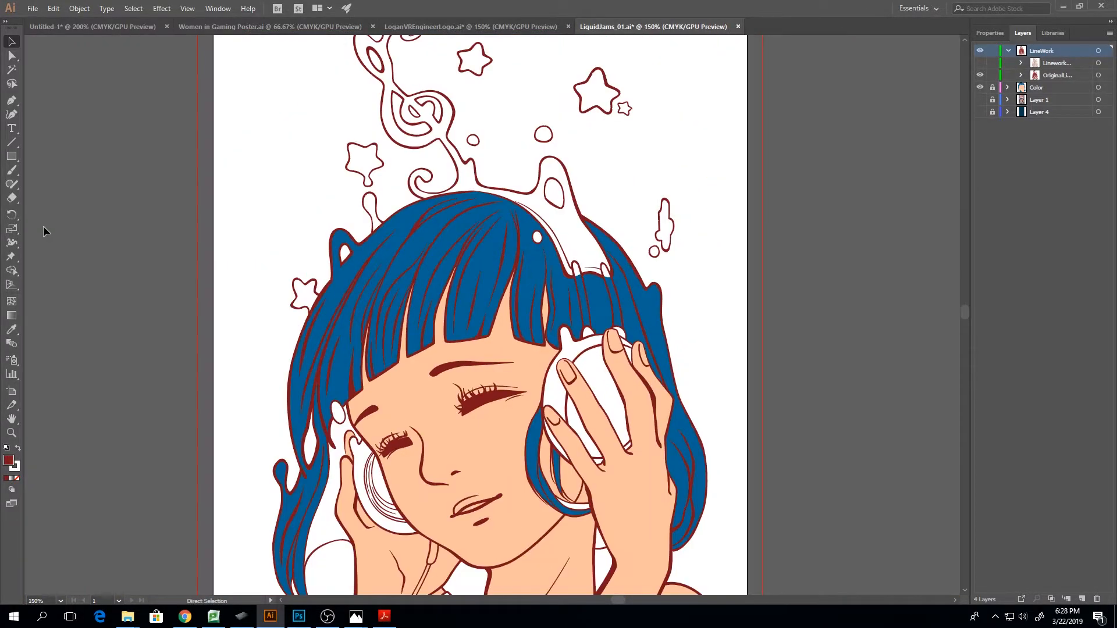
key(b)
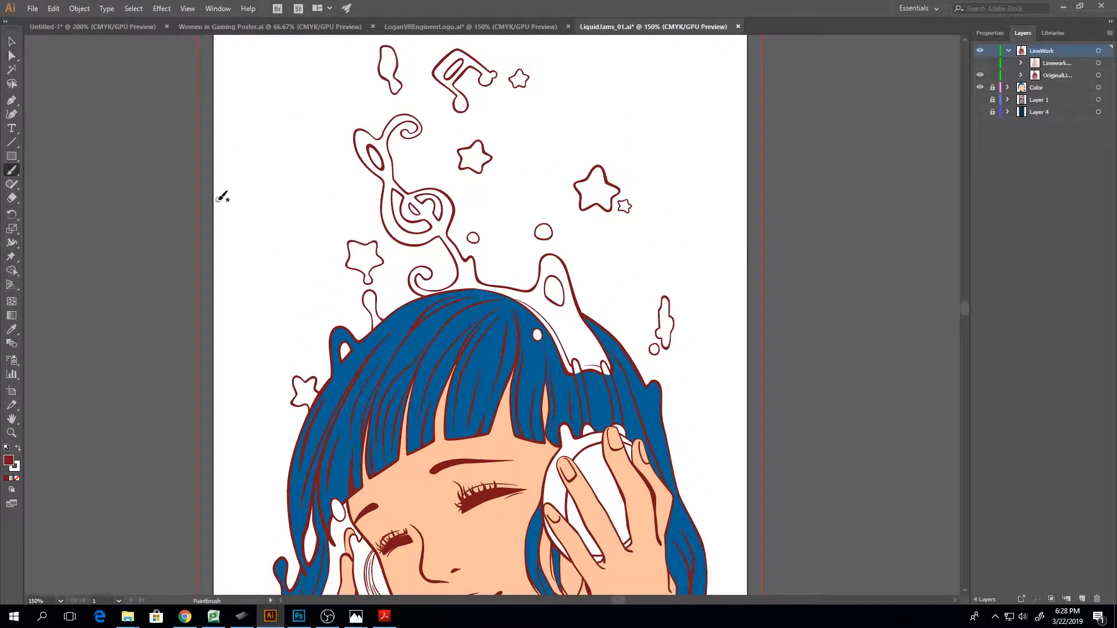
mouse_move(229, 198)
mouse_down()
mouse_move(124, 204)
mouse_move(145, 163)
mouse_up()
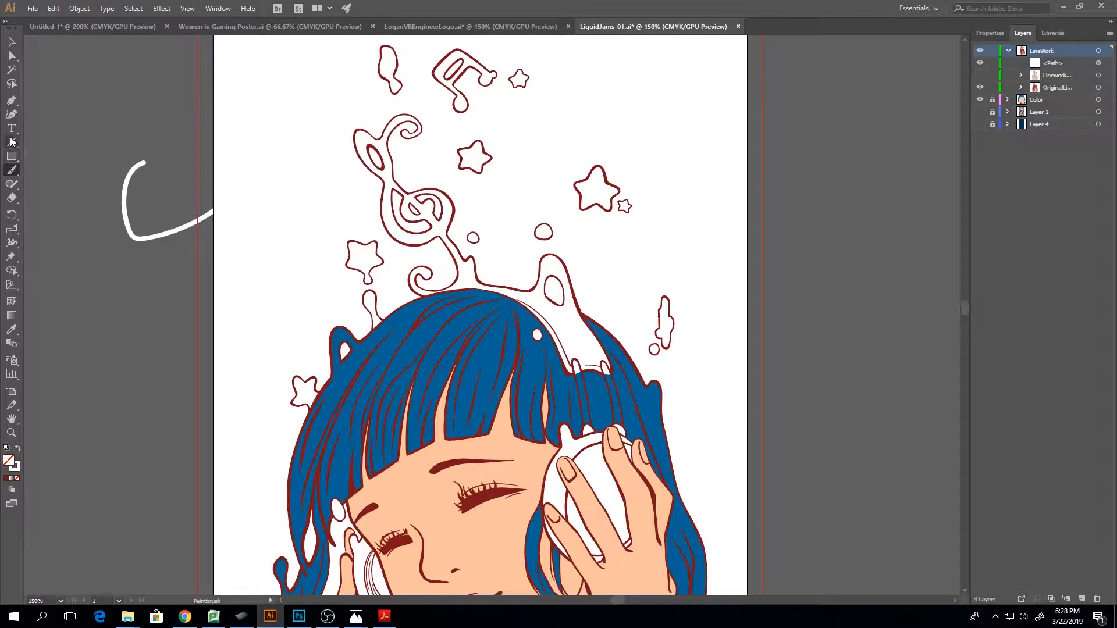
key(v)
click(125, 187)
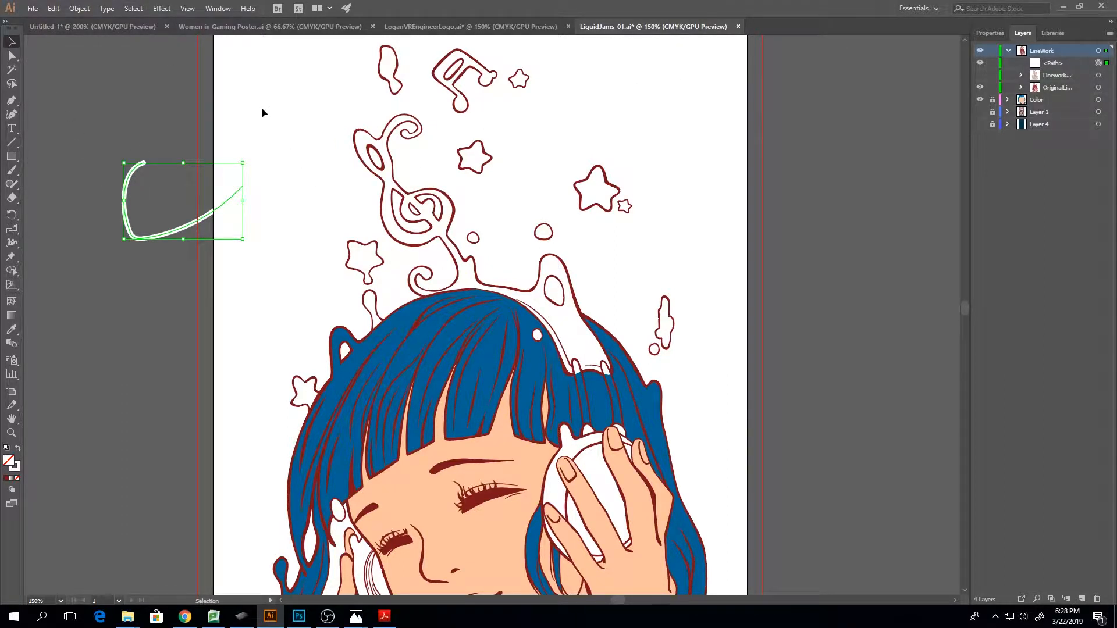
Switch the workspace to Essentials Classic
click(219, 9)
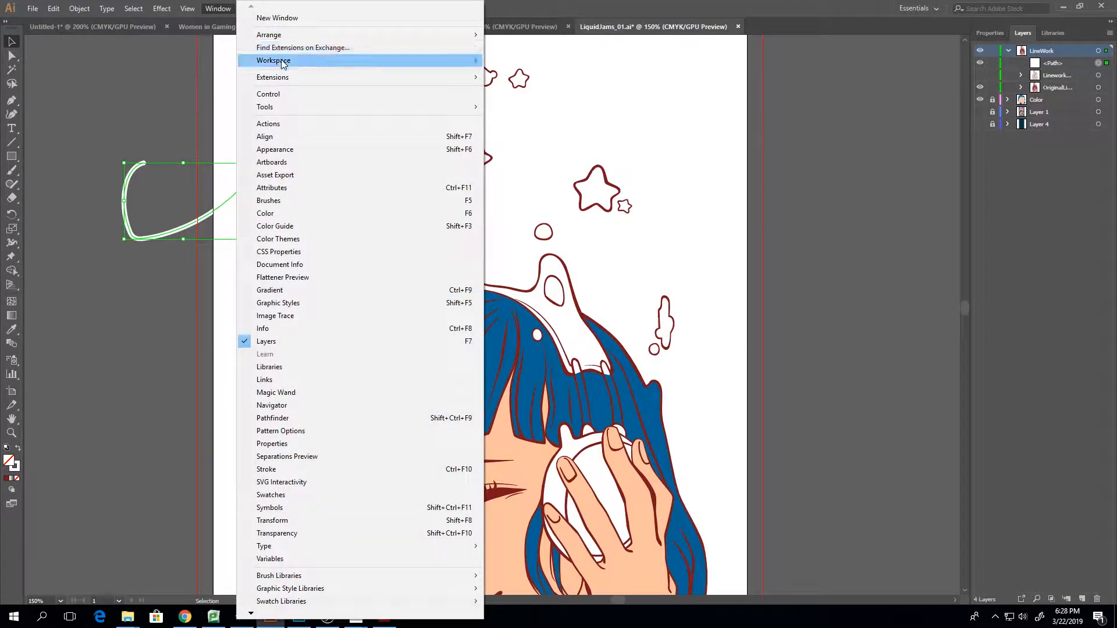
mouse_move(282, 63)
click(536, 85)
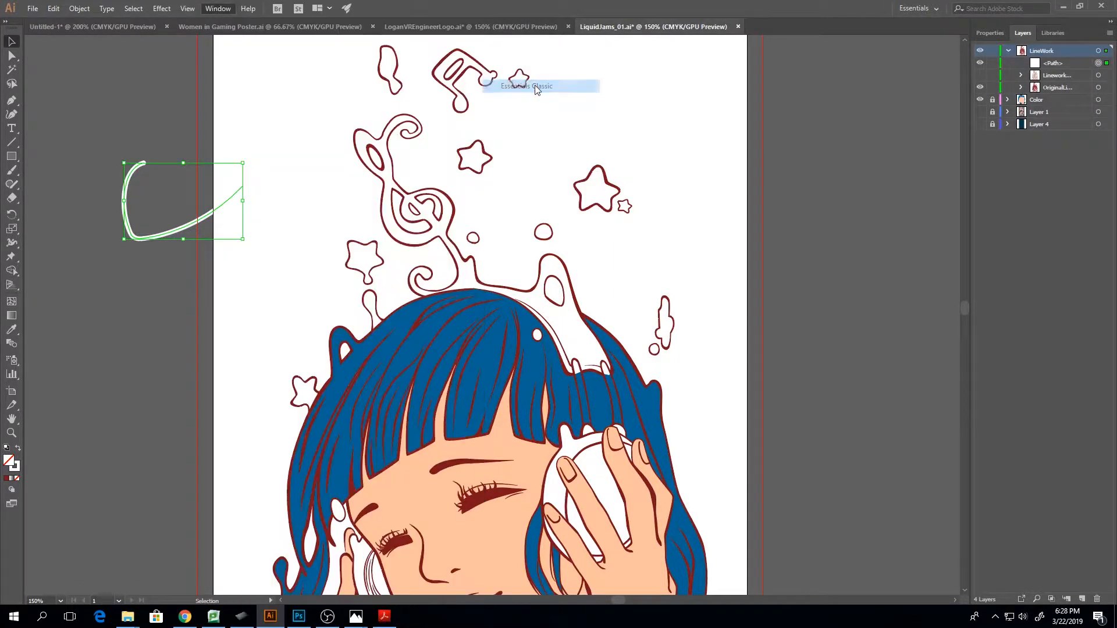
click(219, 9)
mouse_move(295, 62)
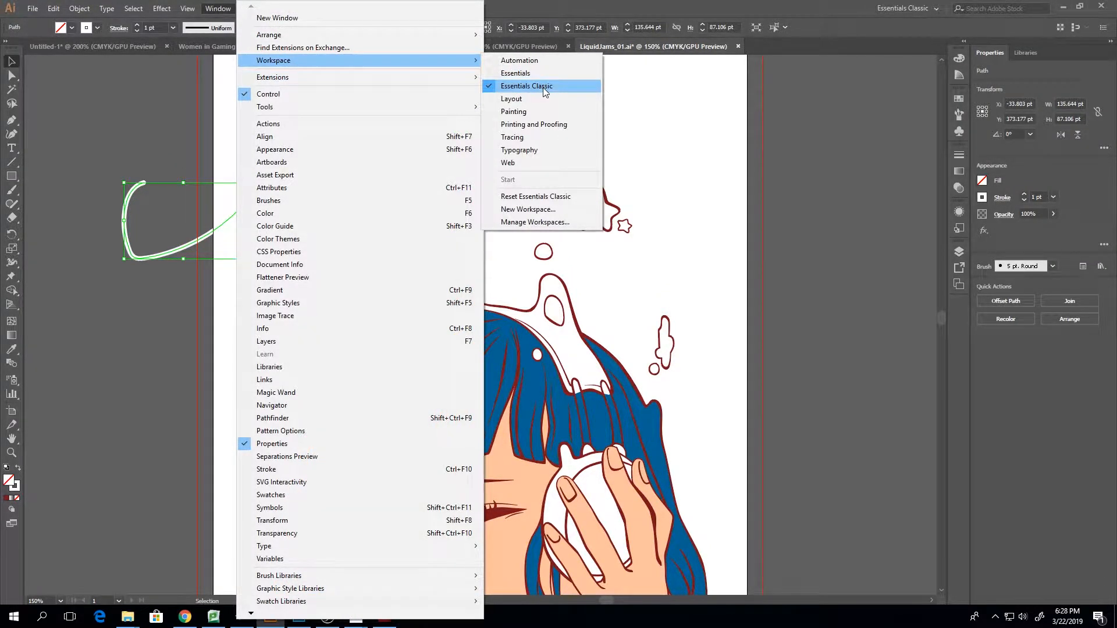
click(543, 88)
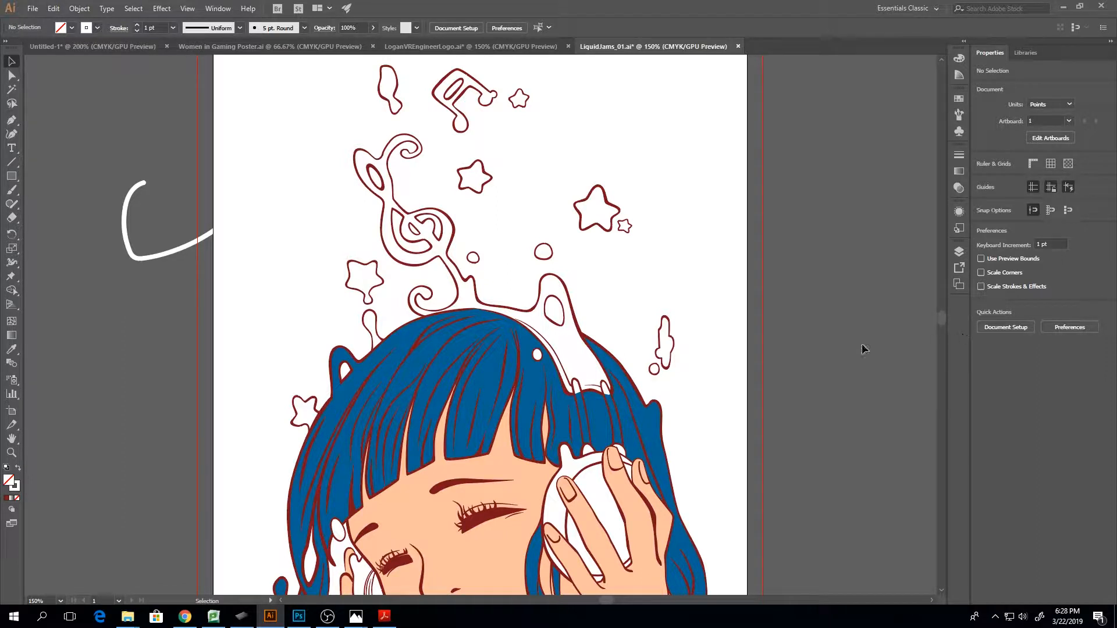
Set the painted hook's stroke weight to 4 pt and deselect it
click(124, 226)
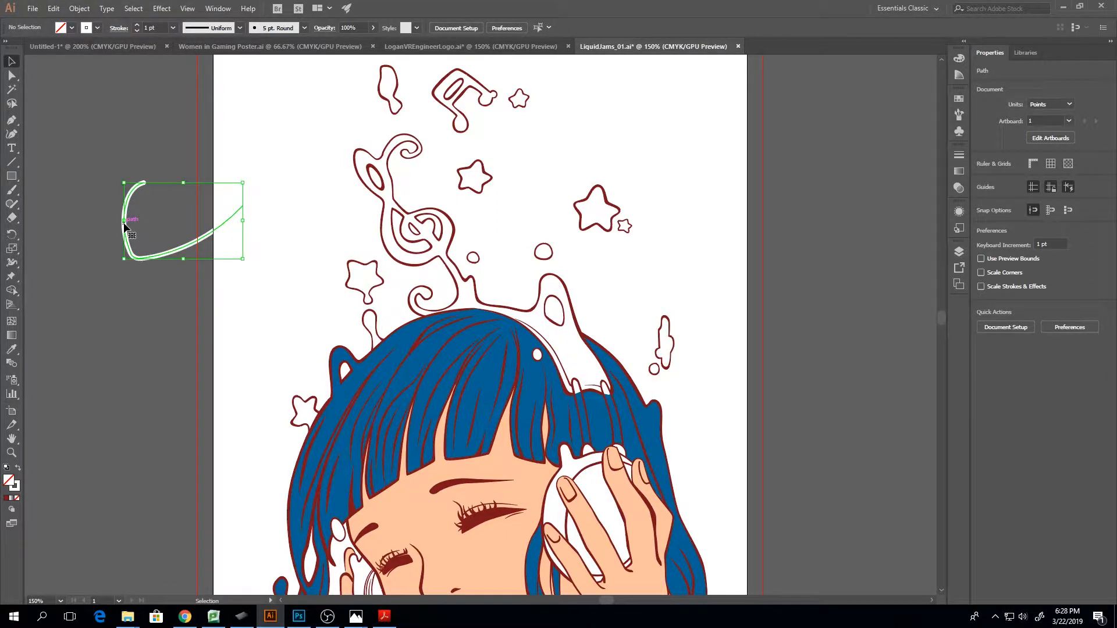
click(138, 25)
click(137, 25)
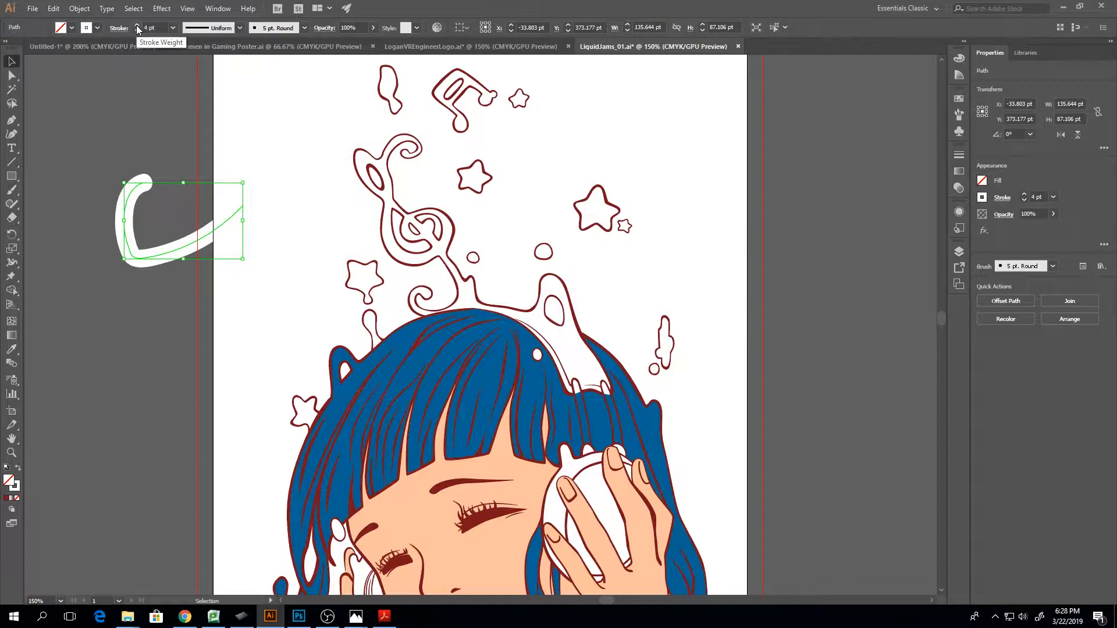
click(137, 25)
click(82, 143)
Erase across the thickened stroke near its upper end and select the short cut-off piece to inspect its path up close
click(11, 220)
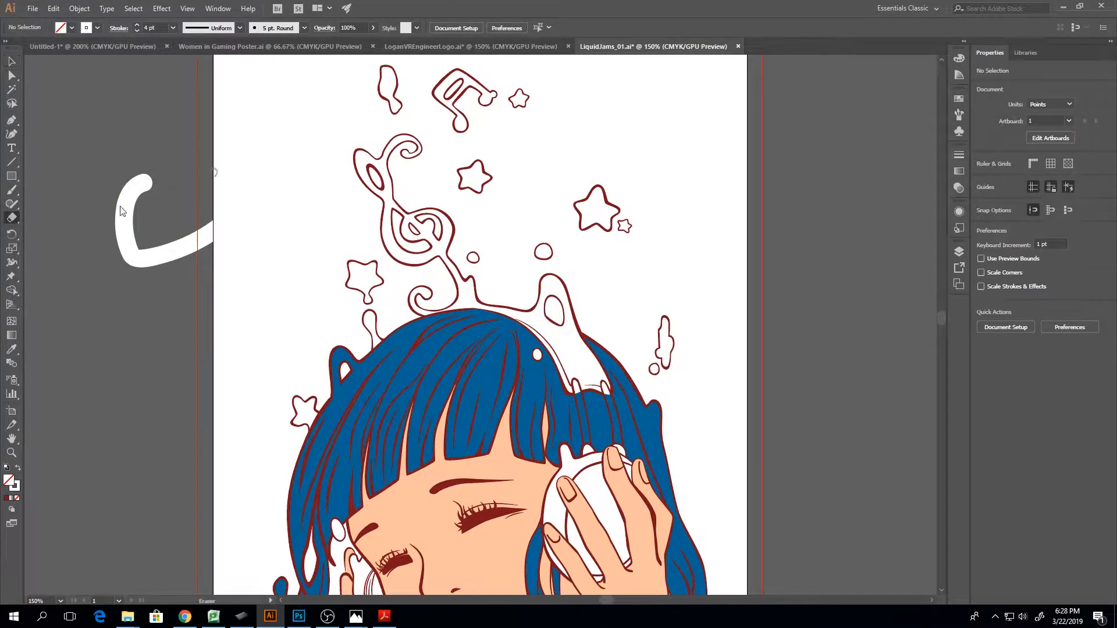
mouse_move(118, 164)
mouse_down()
mouse_move(121, 215)
mouse_move(103, 232)
mouse_move(96, 226)
mouse_up()
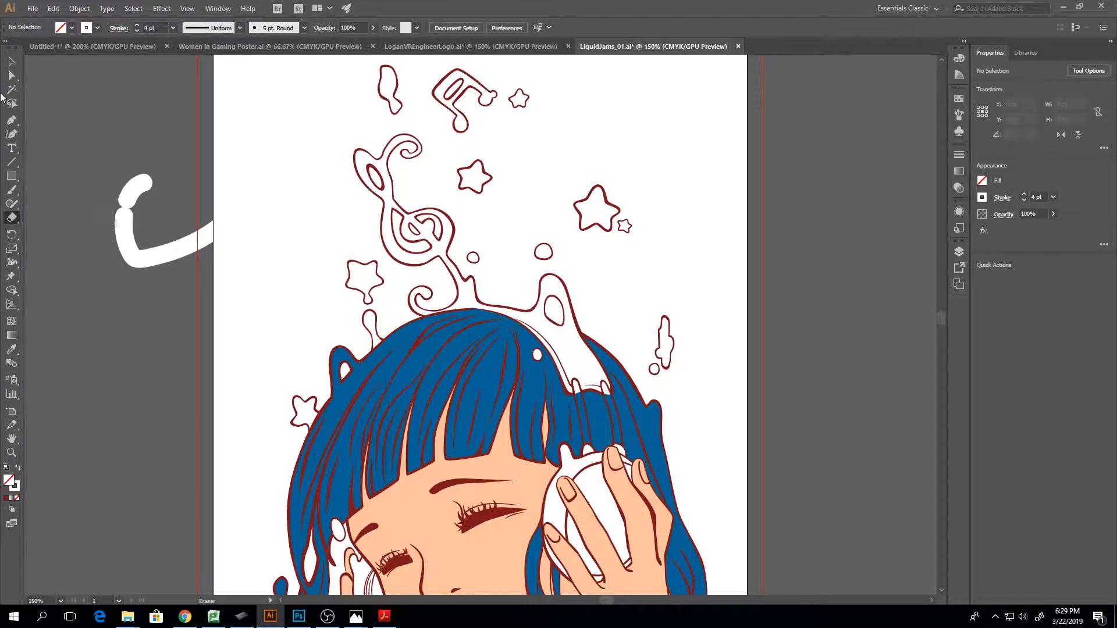
click(12, 63)
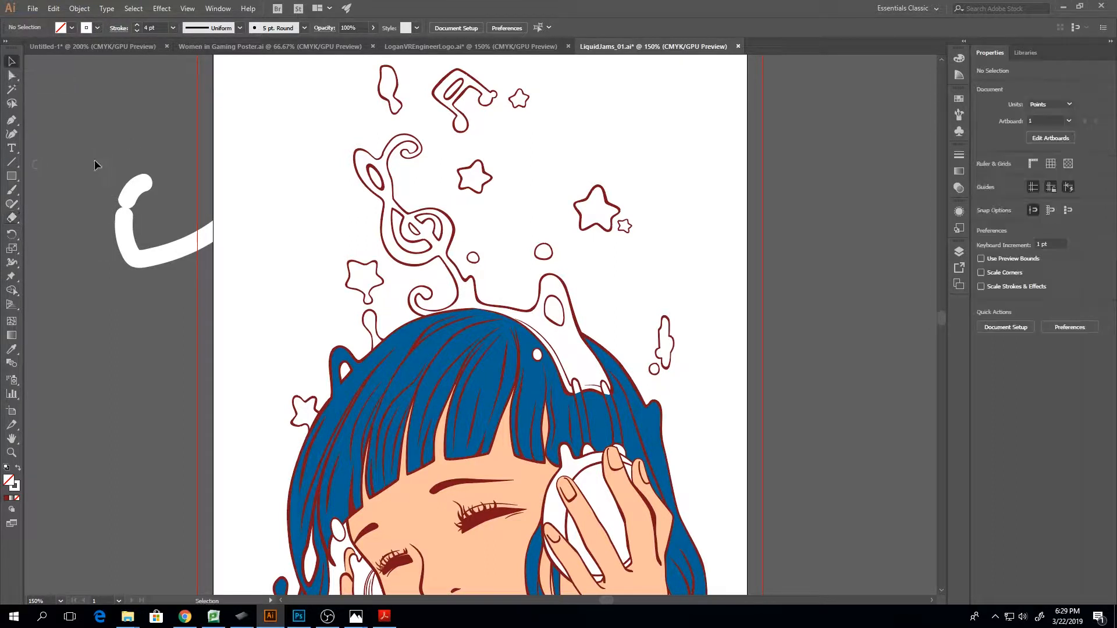
click(134, 193)
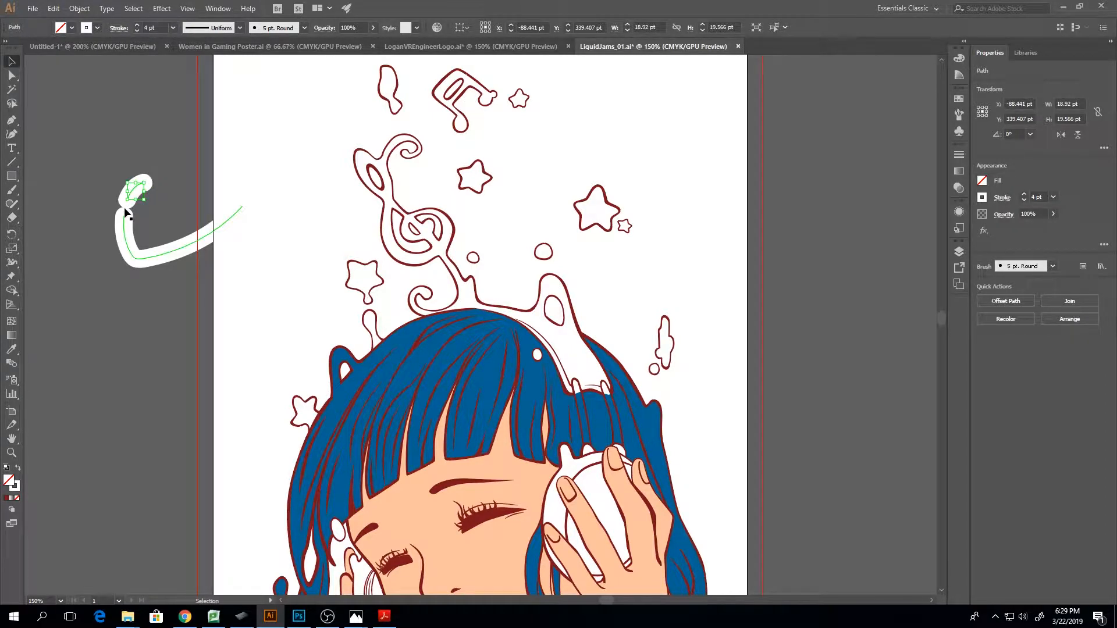
key(ctrl+equal)
key(ctrl+equal)
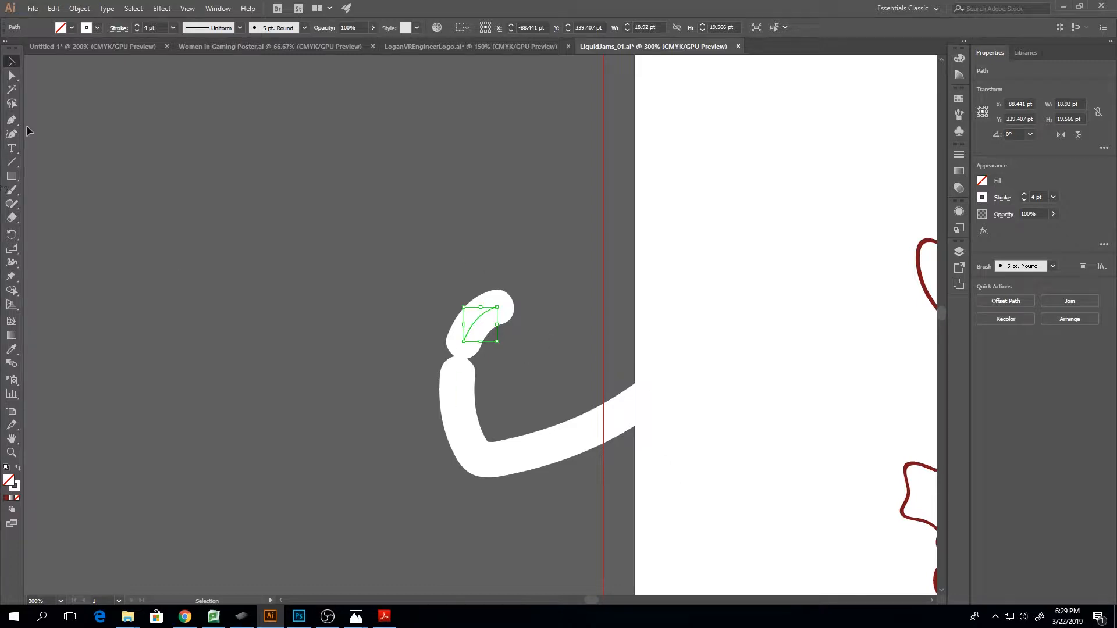
Paint a second curved brush stroke about 92 pt wide and 140 pt high beside the first, with a dot on its upper part
click(11, 190)
drag(280, 133, 372, 311)
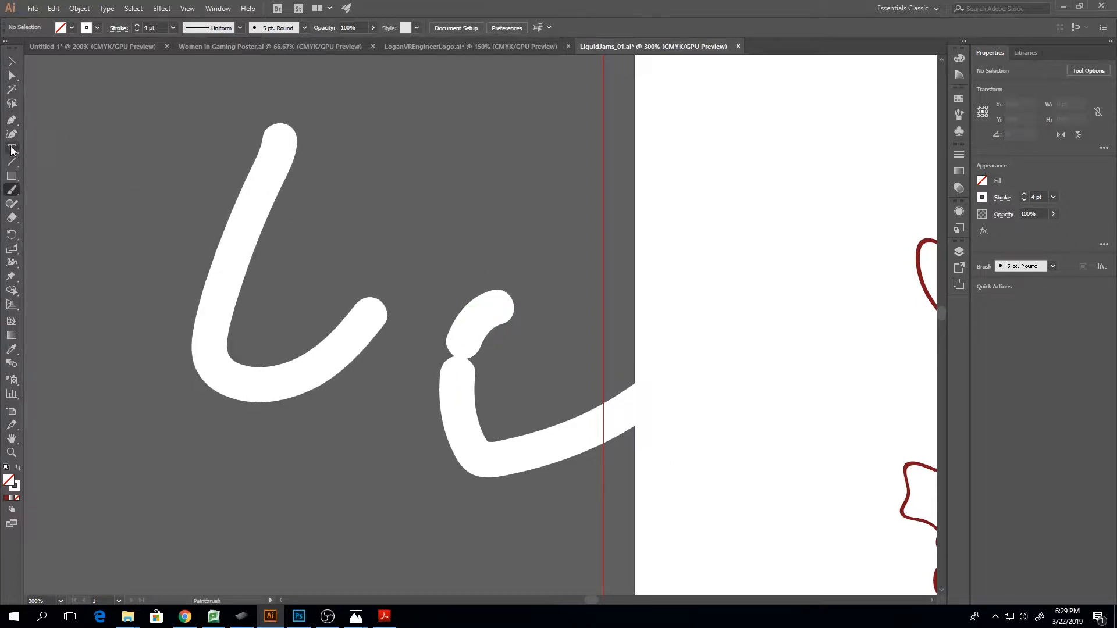
click(33, 8)
click(259, 198)
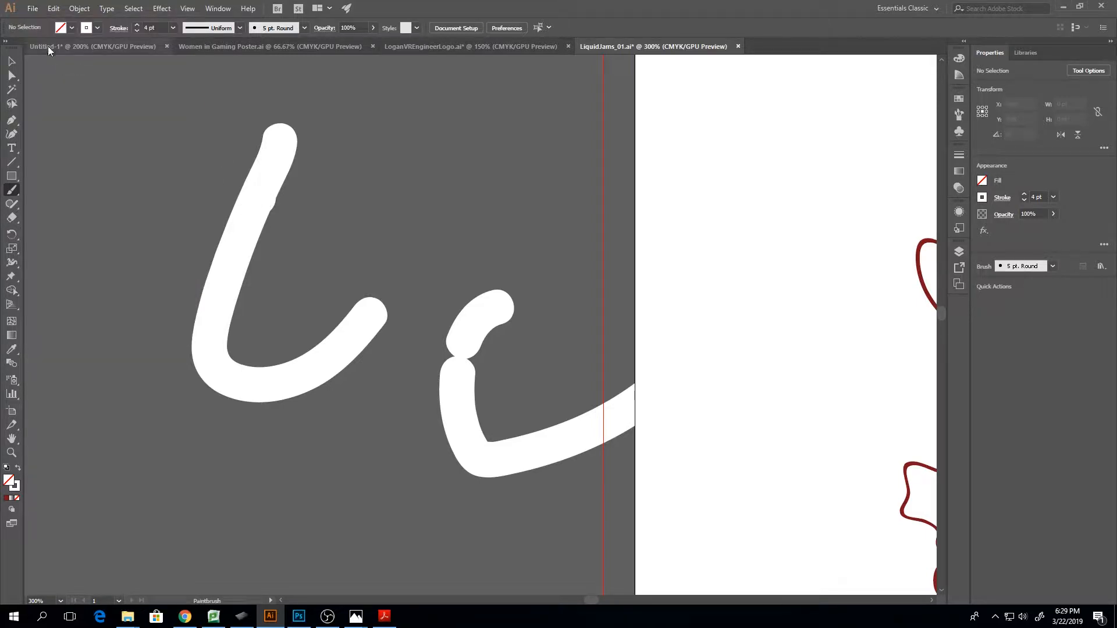
Select the second brush stroke together with its dot and expand its appearance into filled outlines
click(11, 61)
click(233, 199)
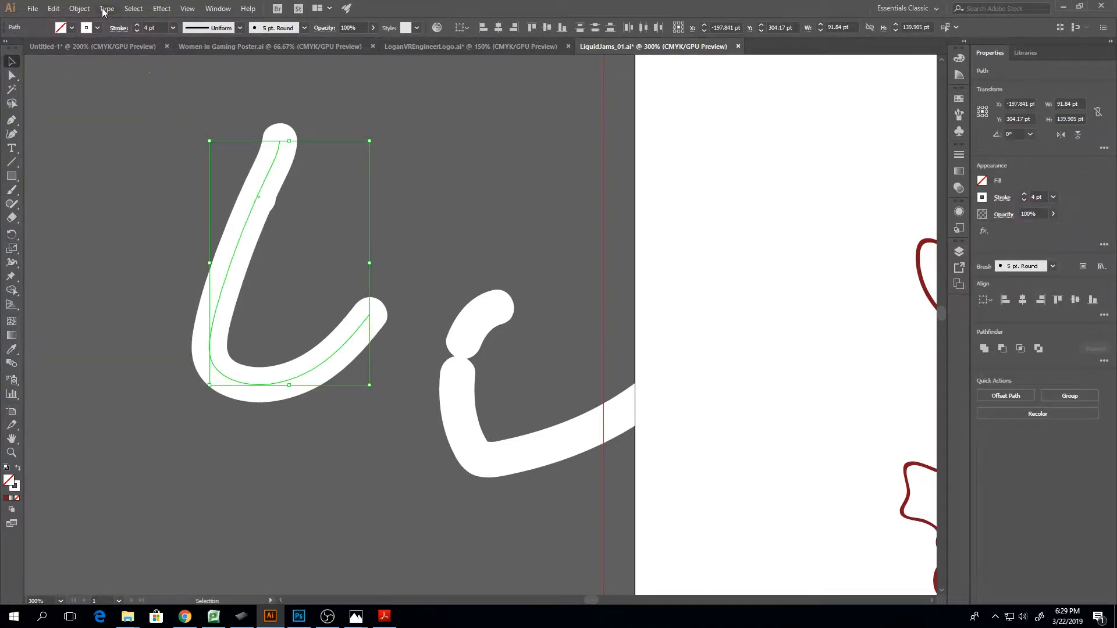
click(80, 8)
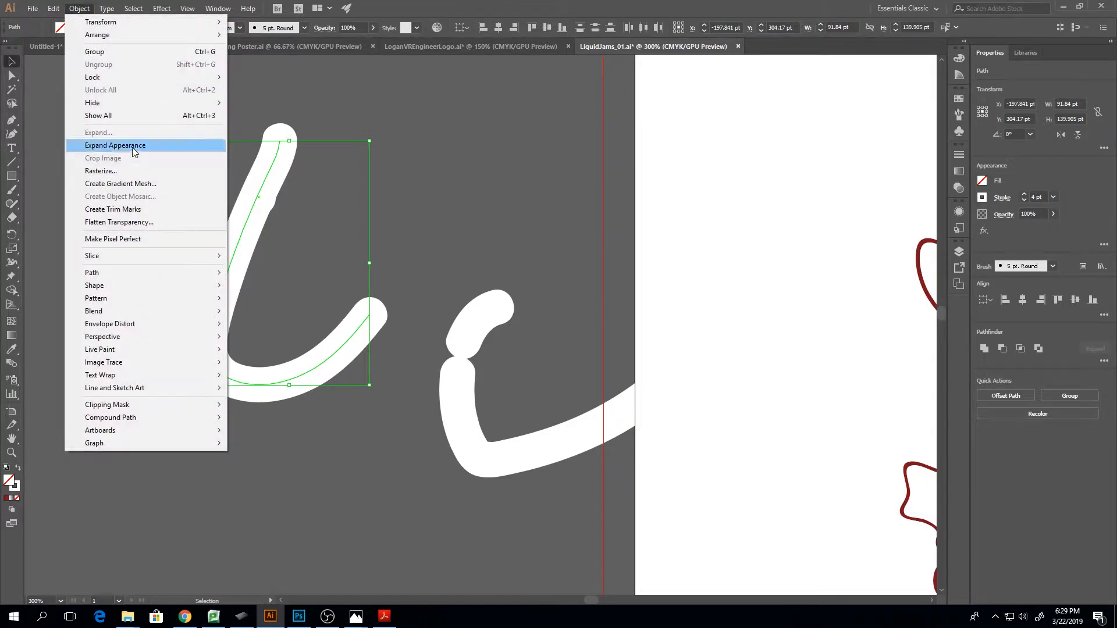
click(131, 147)
Erase a curved sliver from the outer side of the expanded stroke and inspect the cut outline
click(11, 189)
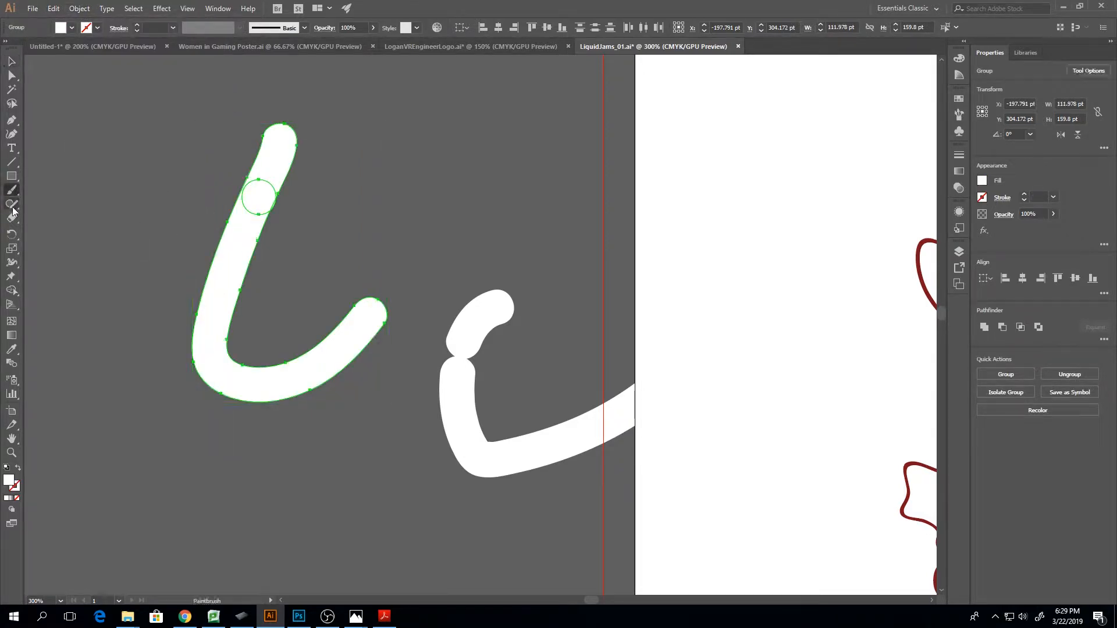
click(12, 217)
mouse_move(183, 182)
mouse_down()
mouse_move(219, 299)
mouse_move(155, 344)
mouse_up()
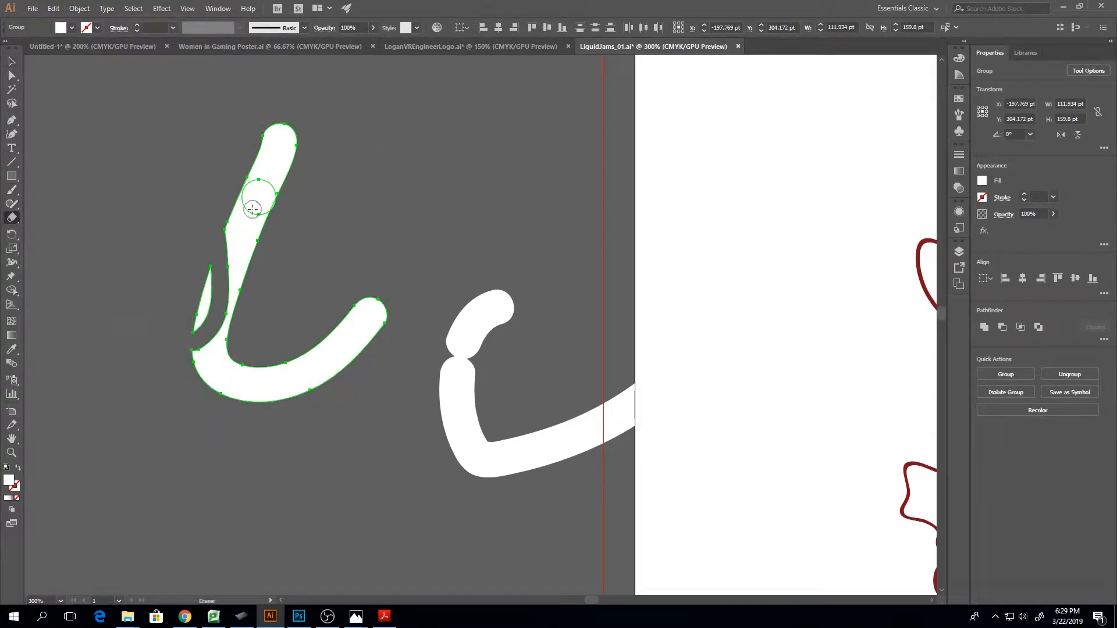
key(ctrl)
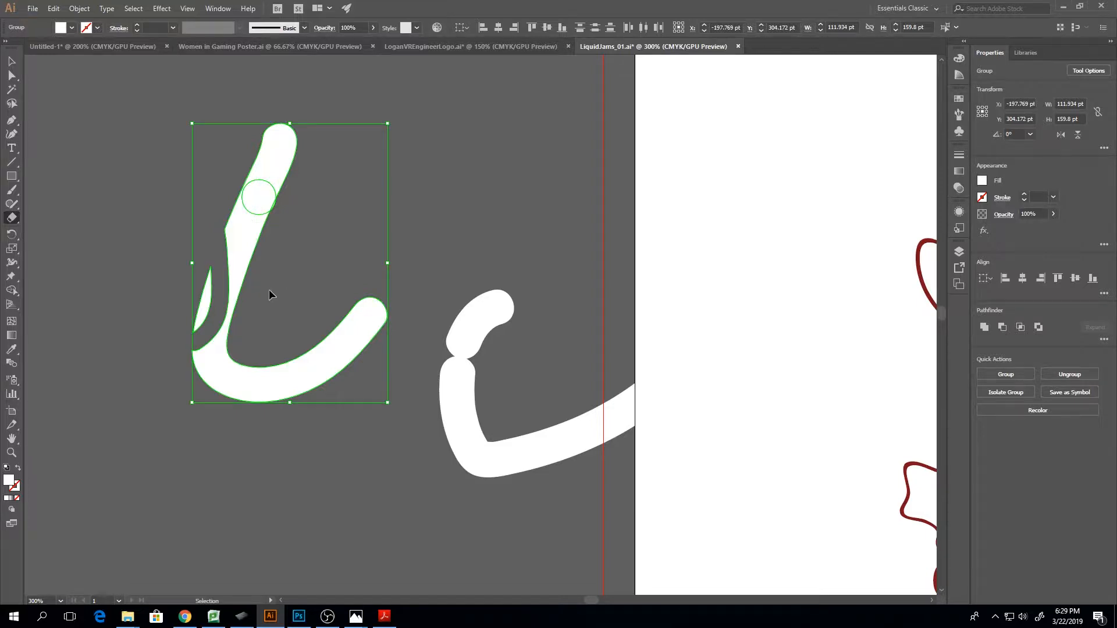
key(ctrl)
key(ctrl+minus)
key(ctrl+minus)
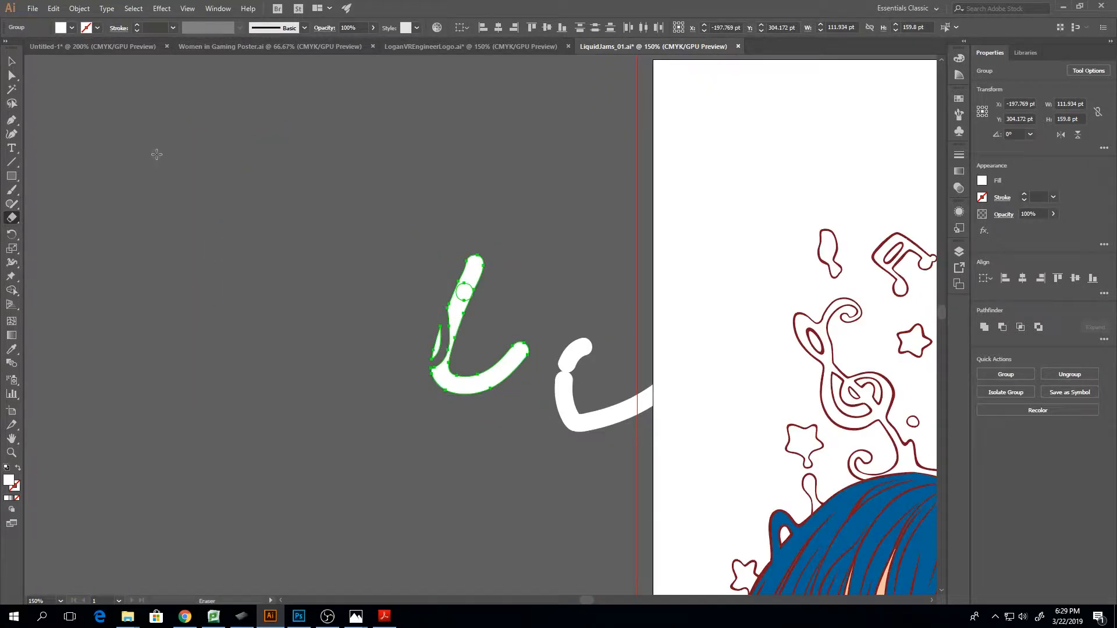
Select all the test strokes beside the artboard and delete them
click(11, 75)
drag(256, 201, 693, 489)
key(Delete)
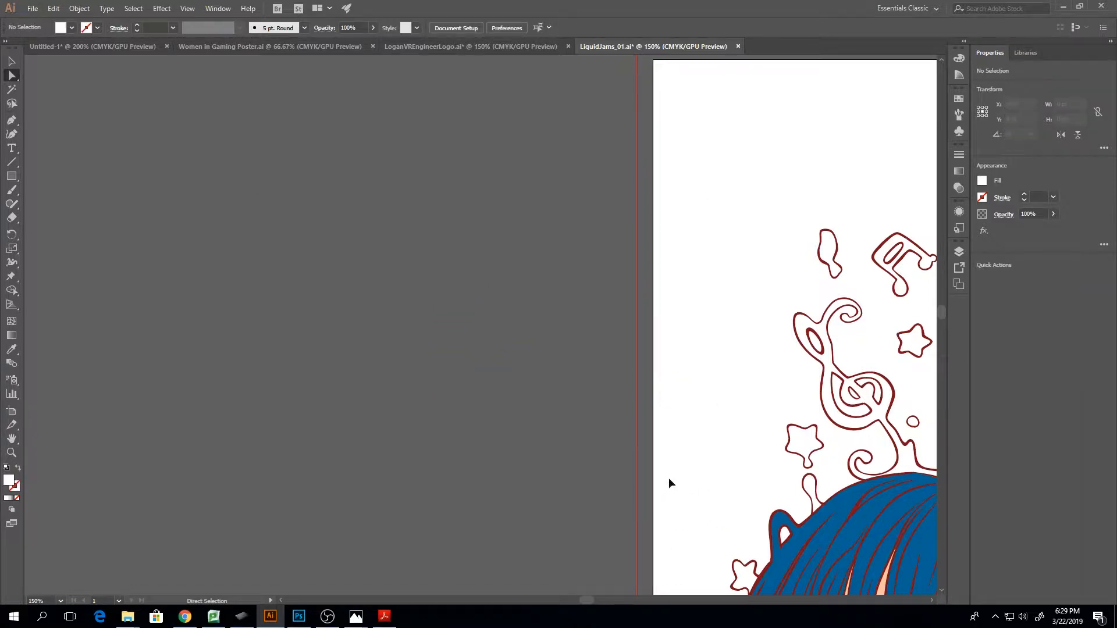
Examine the headphone girl illustration from the floating music notes down to the hair, face, hands and shirt linework
key(ctrl+minus)
key(ctrl+minus)
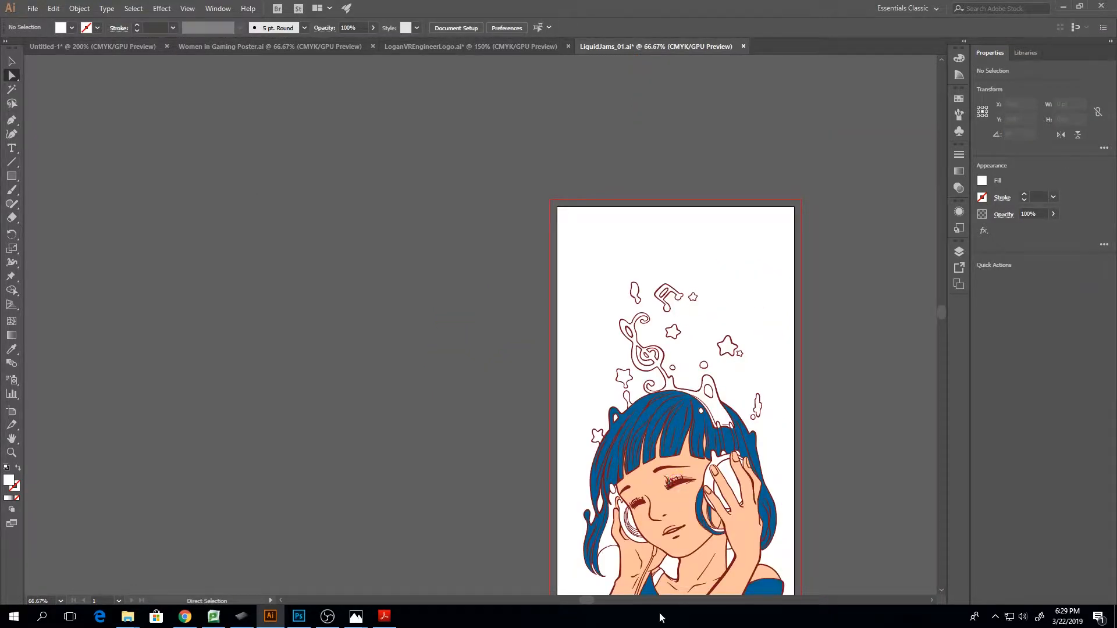
drag(586, 599, 606, 598)
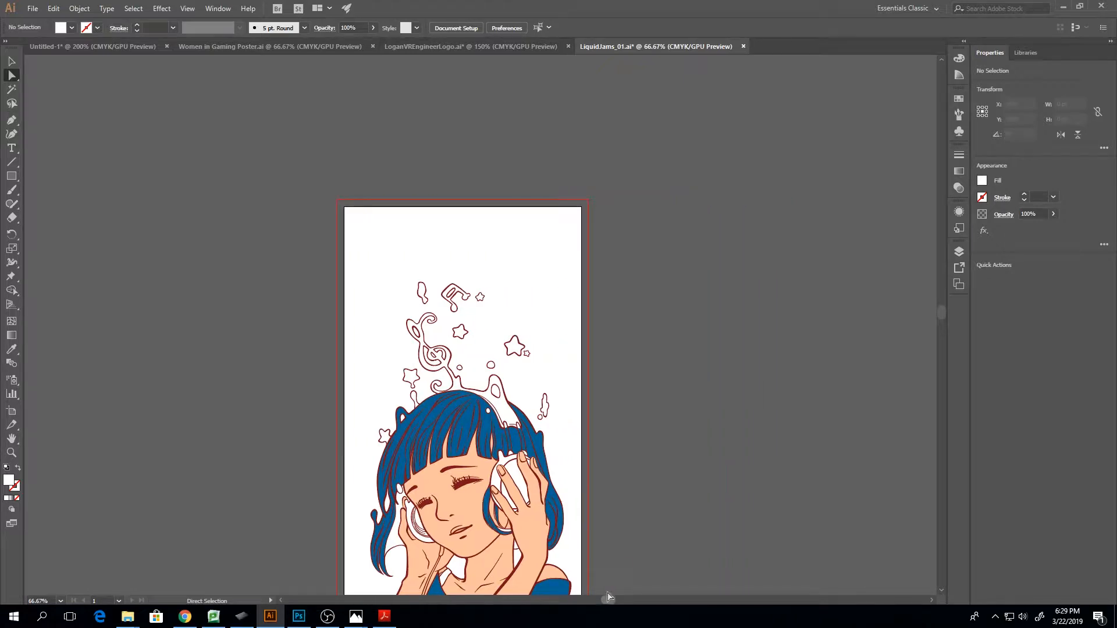
key(ctrl+plus)
key(ctrl+plus)
key(ctrl+plus)
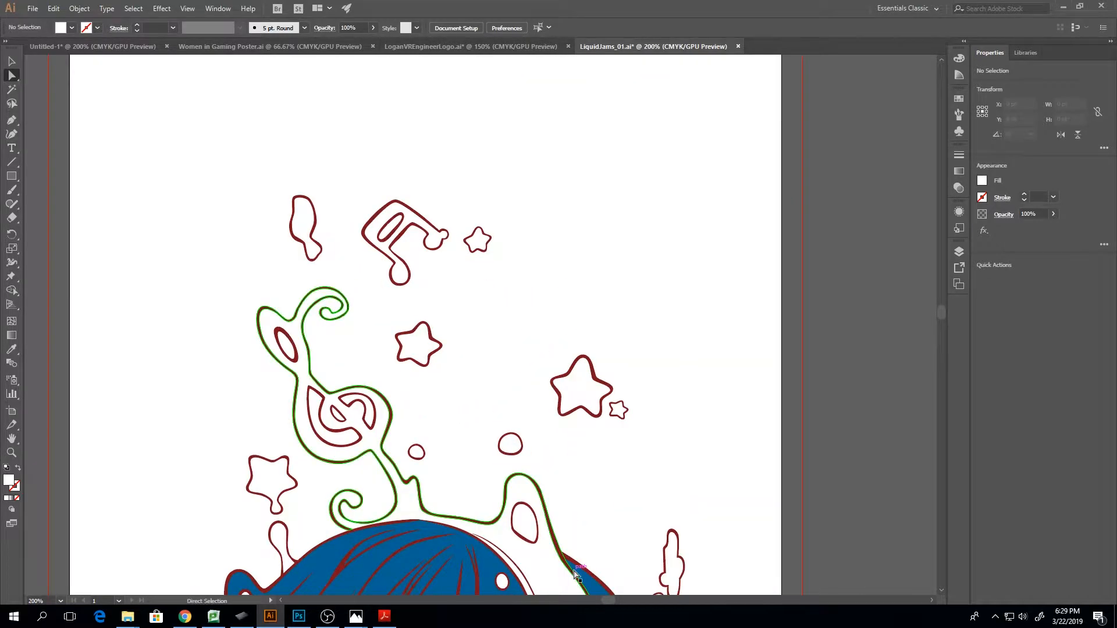
scroll(586, 570, down, 5)
scroll(586, 570, down, 3)
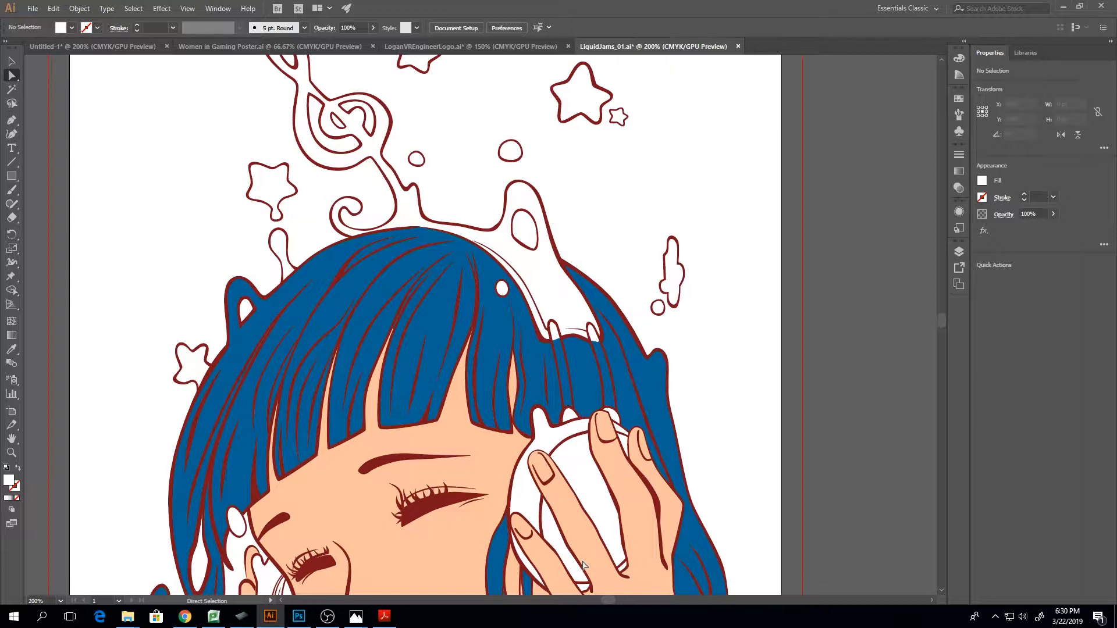
scroll(303, 384, down, 3)
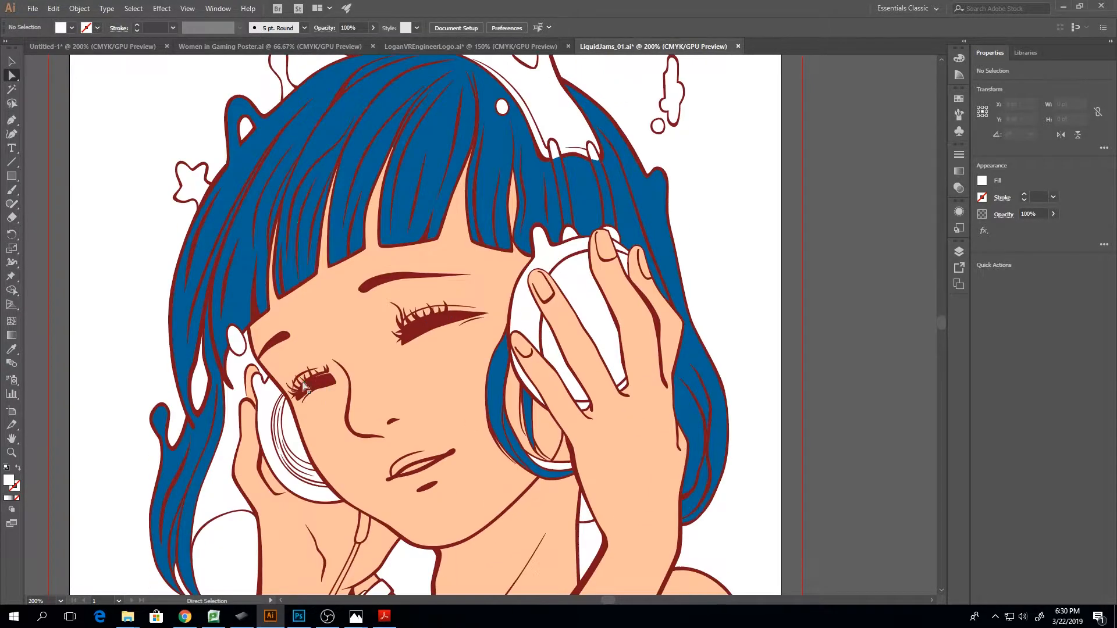
scroll(304, 389, down, 3)
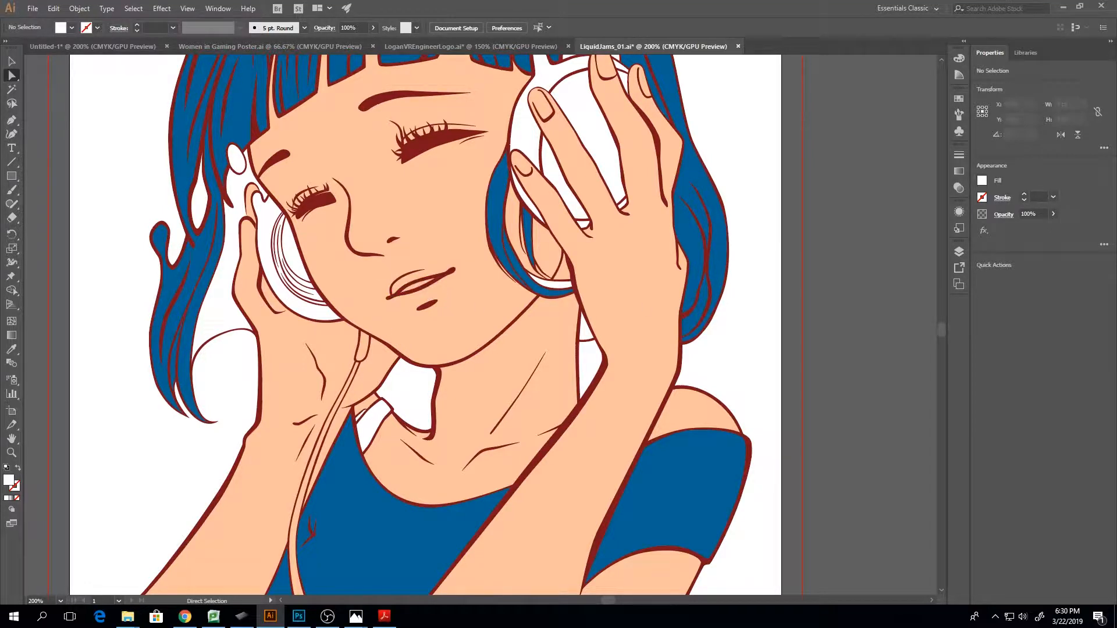
scroll(523, 272, up, 4)
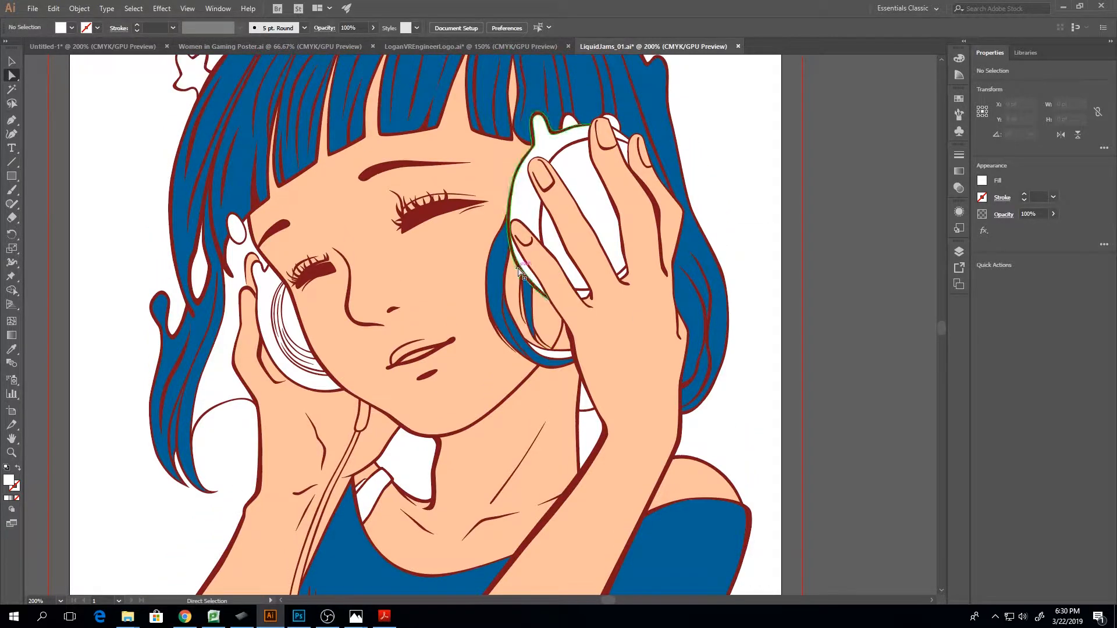
Select anchor points on the headband's lower outline and the strand beside it, and inspect their paths up close
click(541, 214)
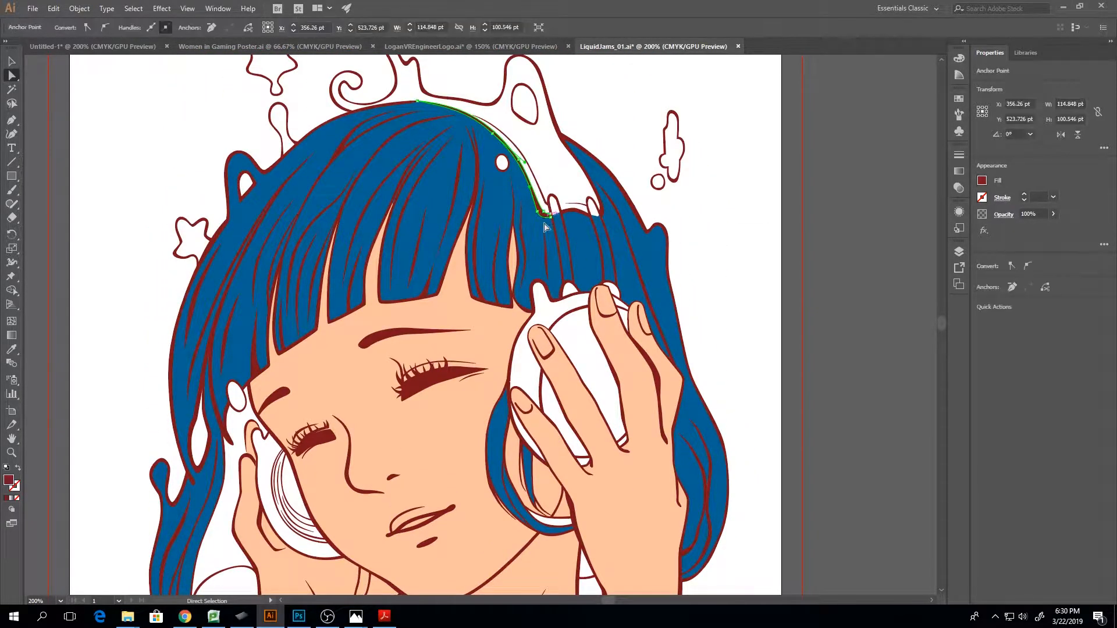
click(556, 240)
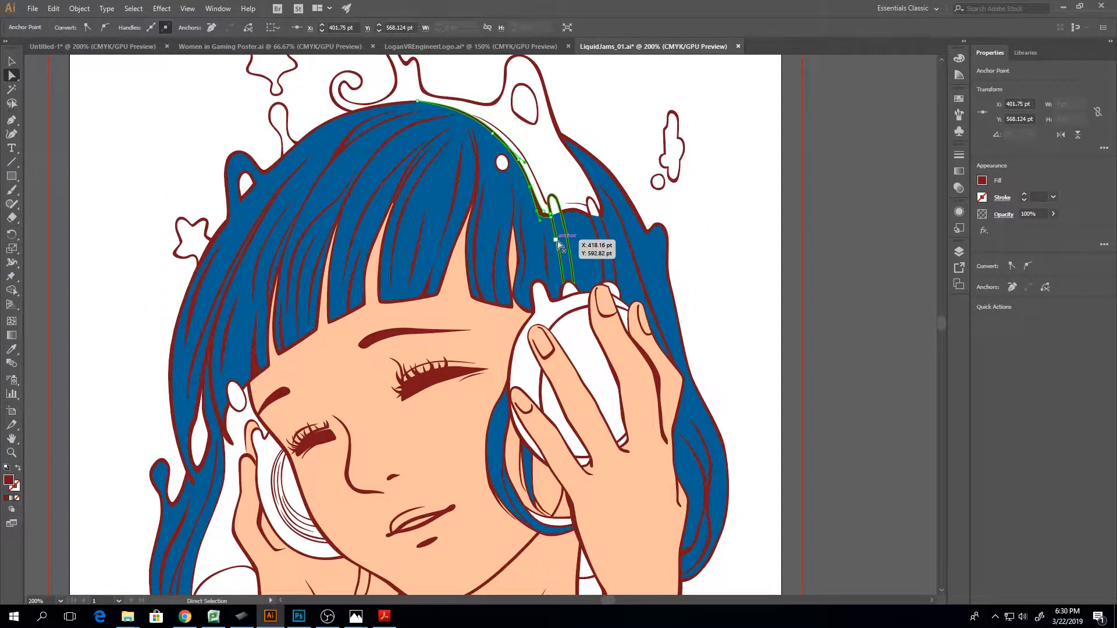
key(ctrl+equal)
key(ctrl+equal)
key(ctrl+equal)
key(ctrl+equal)
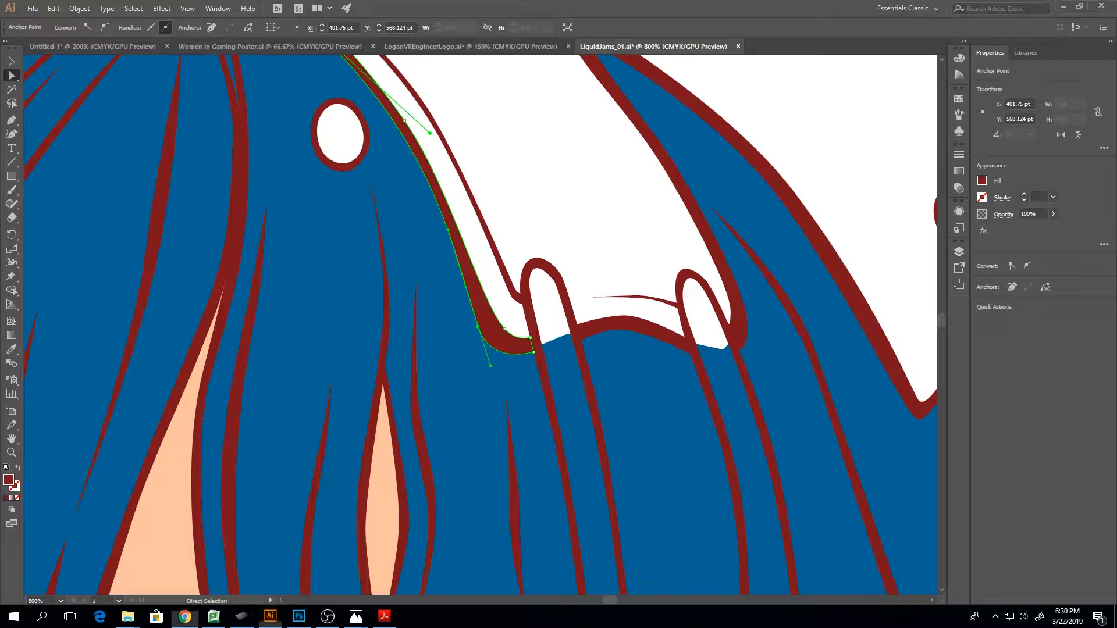
Switch to Khan Academy's "Interactive: Split and average" exercise in Chrome and repeatedly split and average the four-point shape
drag(1116, 175, 338, 0)
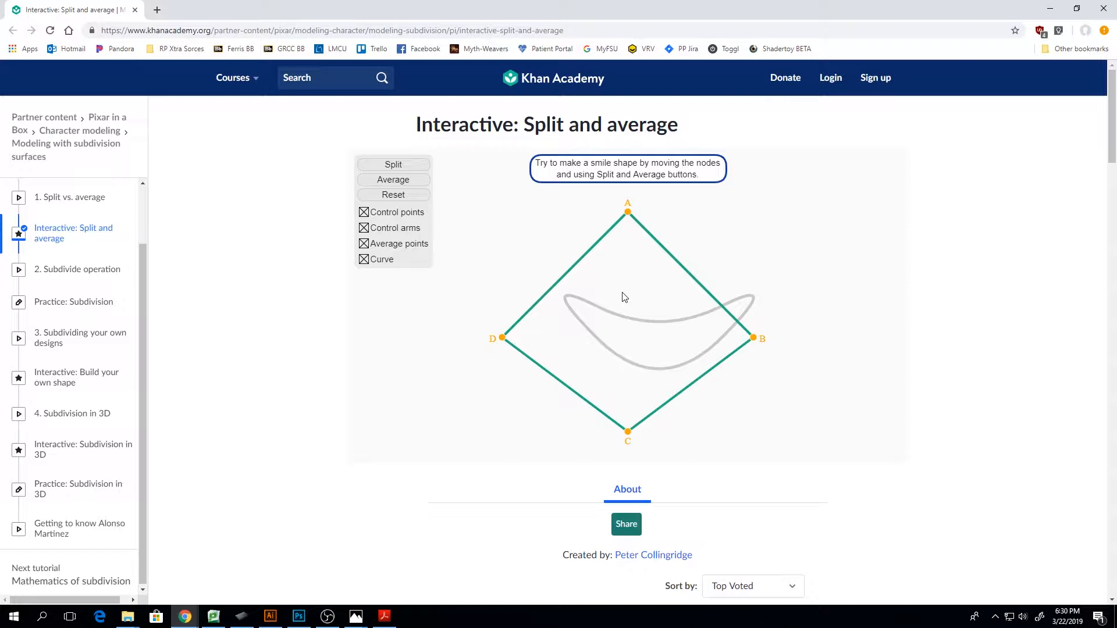
scroll(122, 315, up, 2)
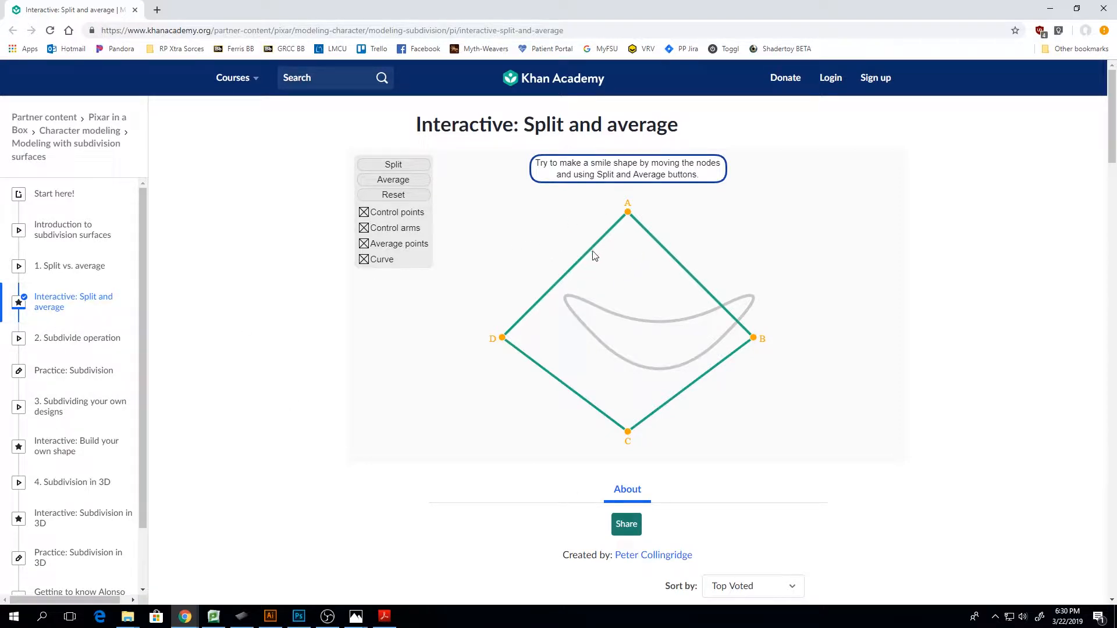
click(400, 165)
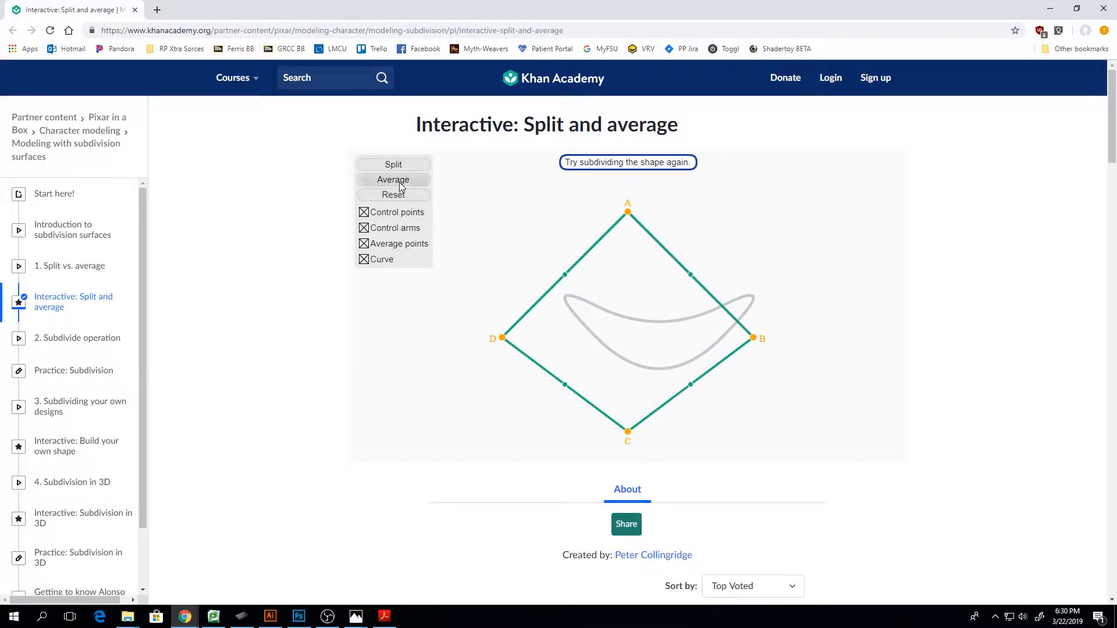
click(401, 185)
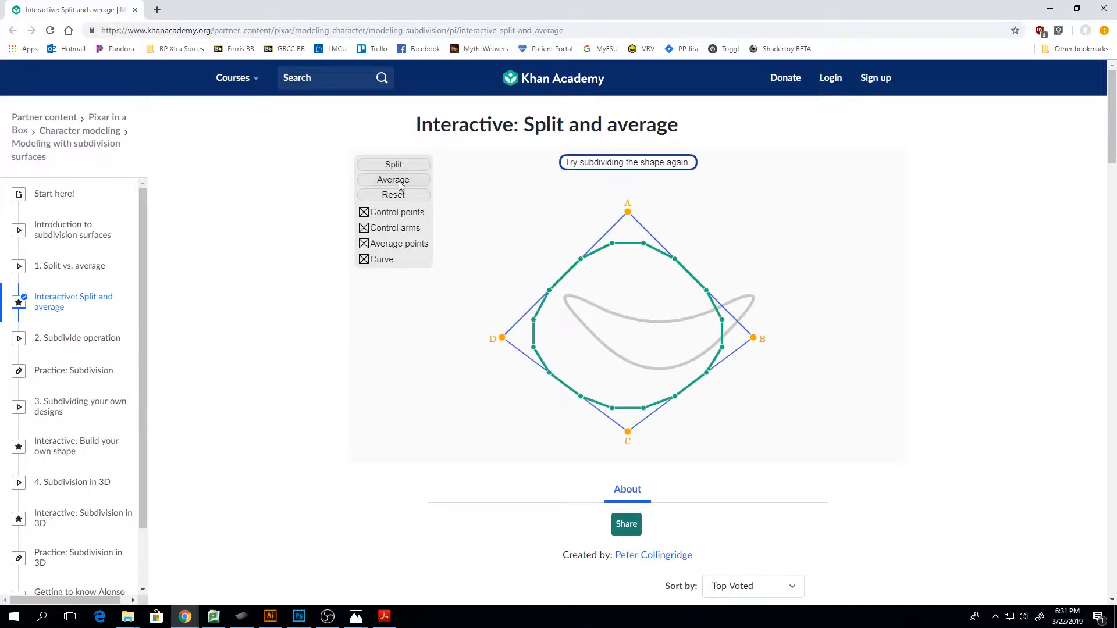
click(401, 185)
click(392, 165)
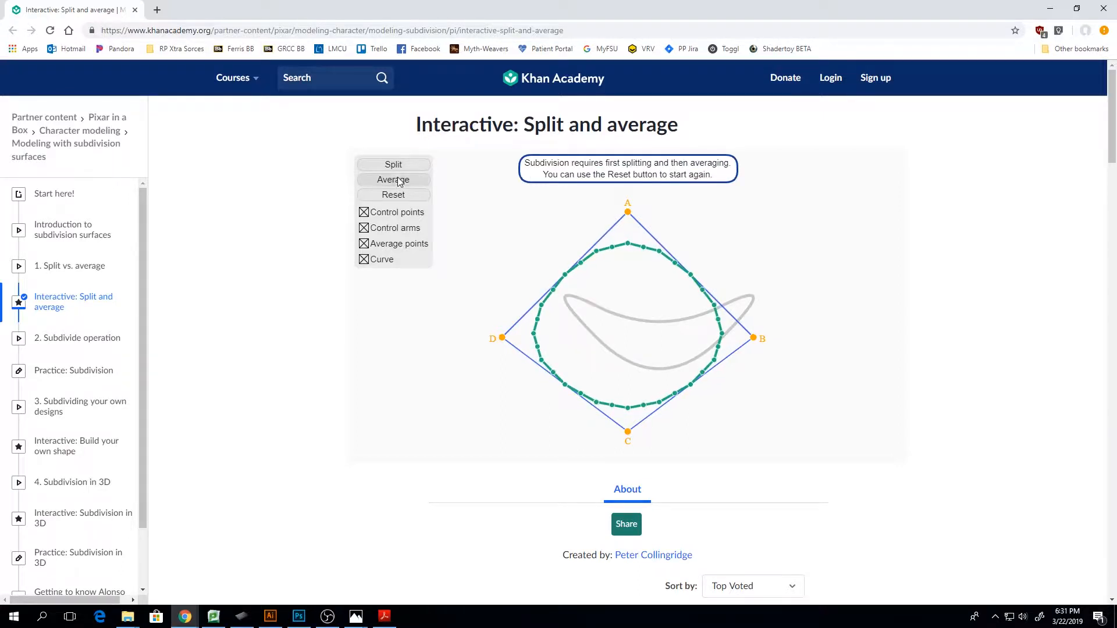
click(401, 184)
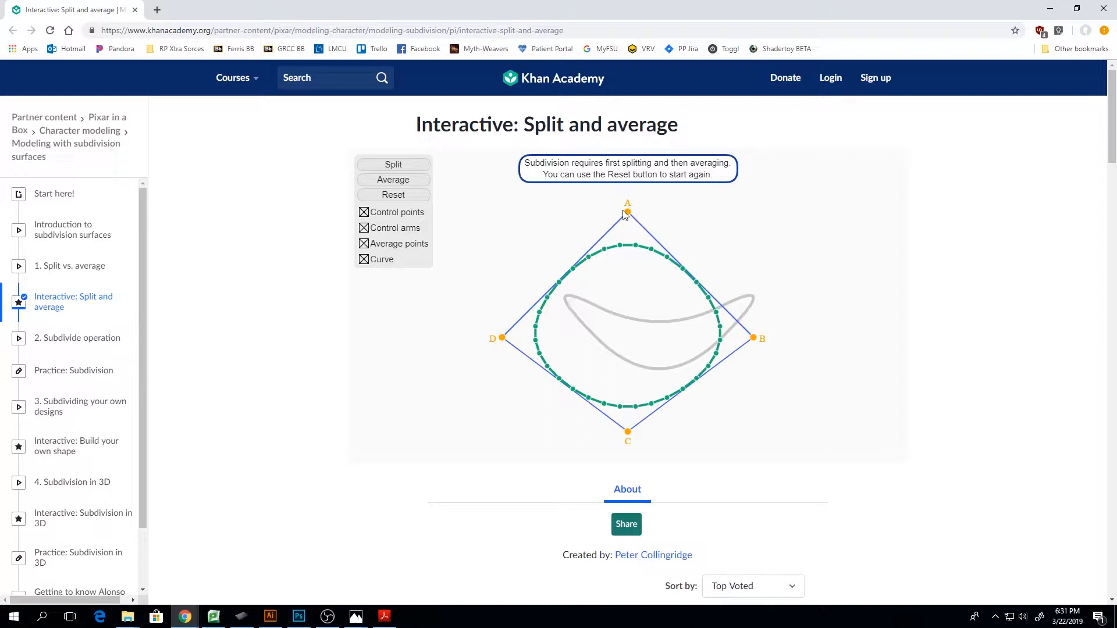
Move control points A, B, C and D to bend the subdivided curve toward the grey smile outline
drag(624, 214, 735, 228)
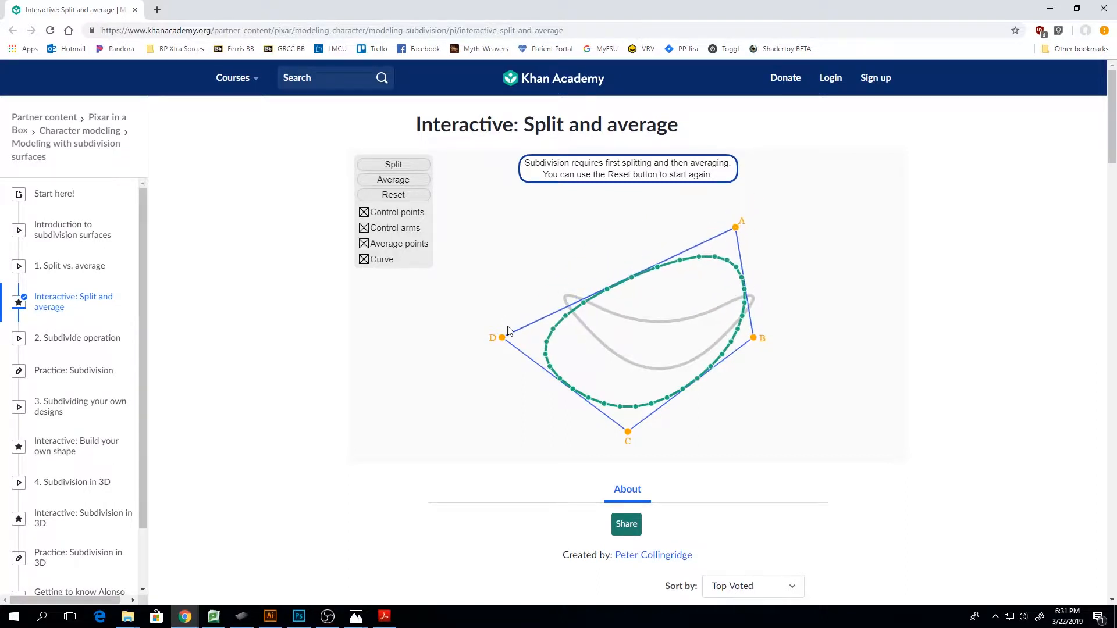
drag(503, 337, 552, 175)
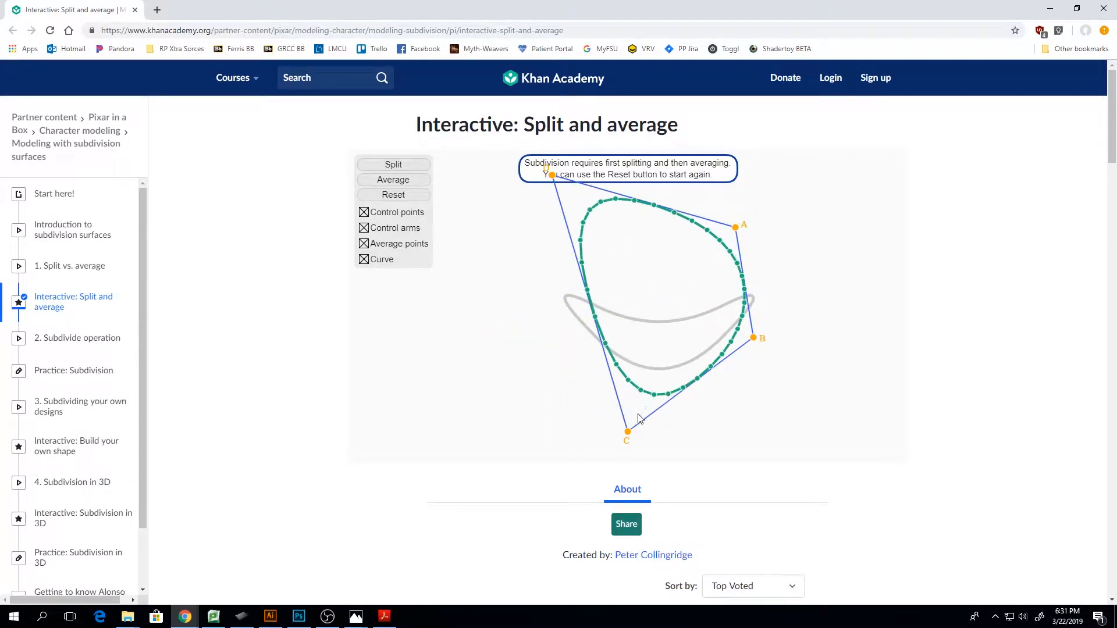
drag(628, 431, 605, 410)
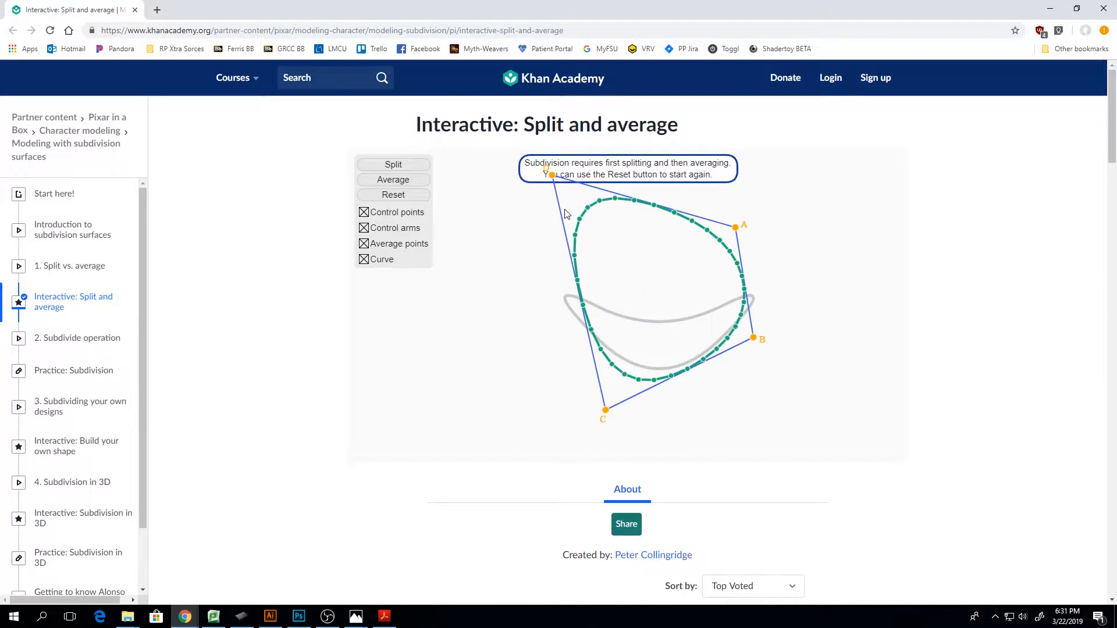
drag(551, 175, 480, 268)
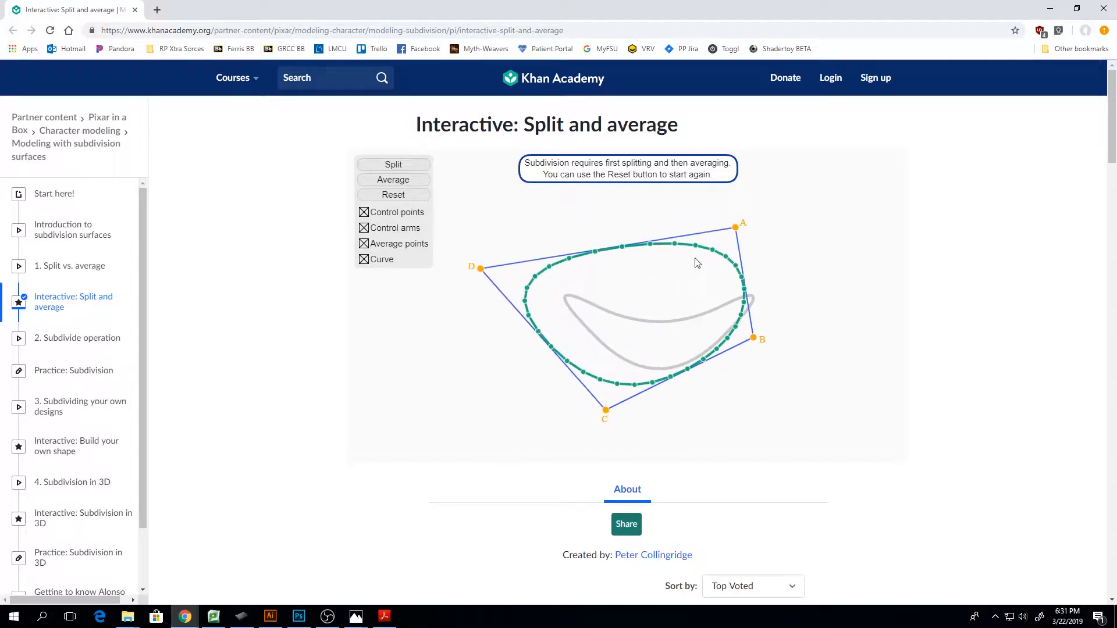
drag(736, 228, 609, 355)
drag(483, 271, 522, 217)
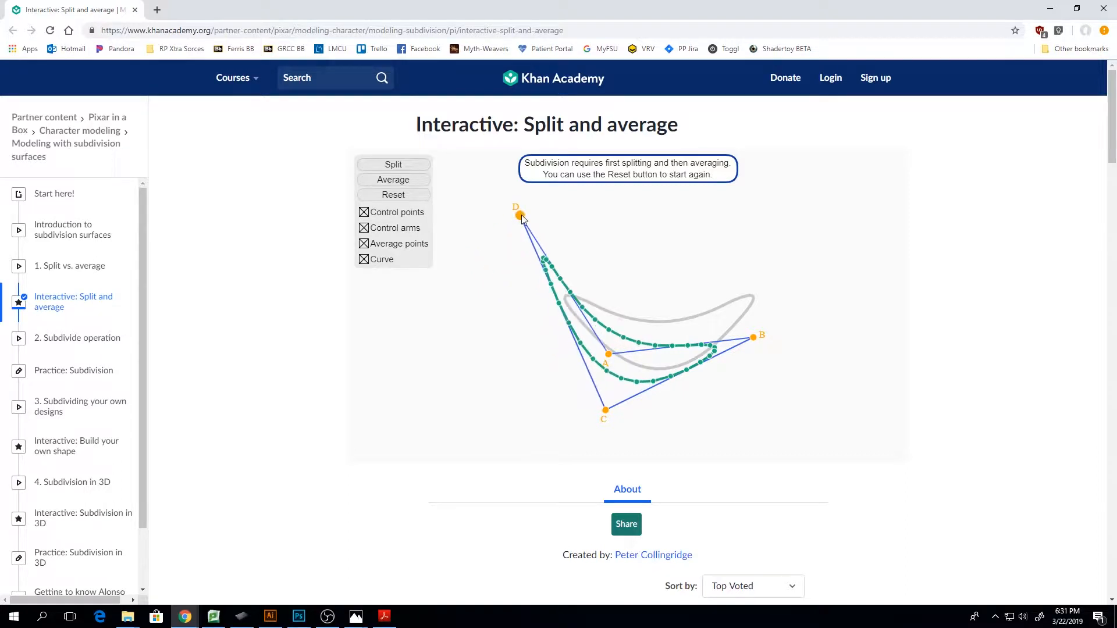
drag(755, 339, 775, 294)
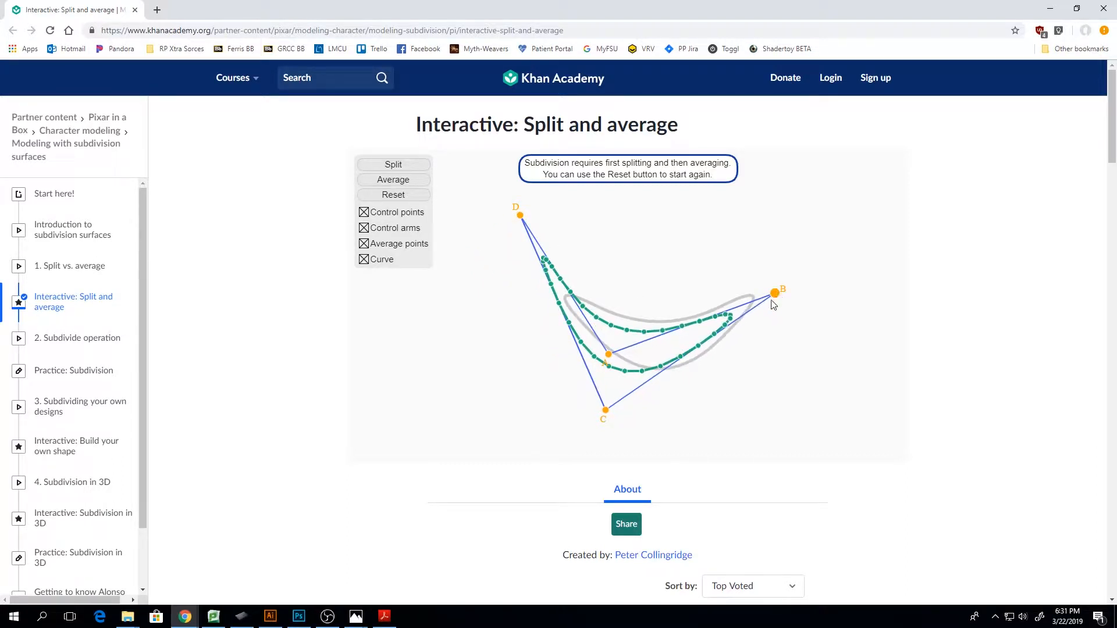
Open the "Interactive: Subdivision in 3D" exercise and repeatedly split and average the cube
scroll(87, 401, down, 2)
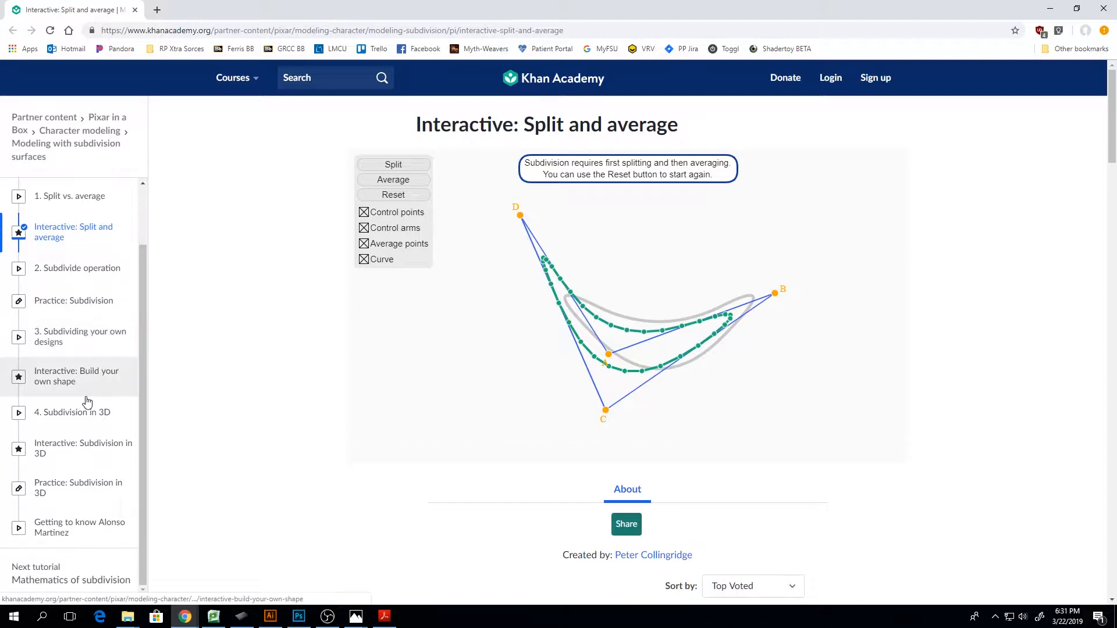
click(103, 454)
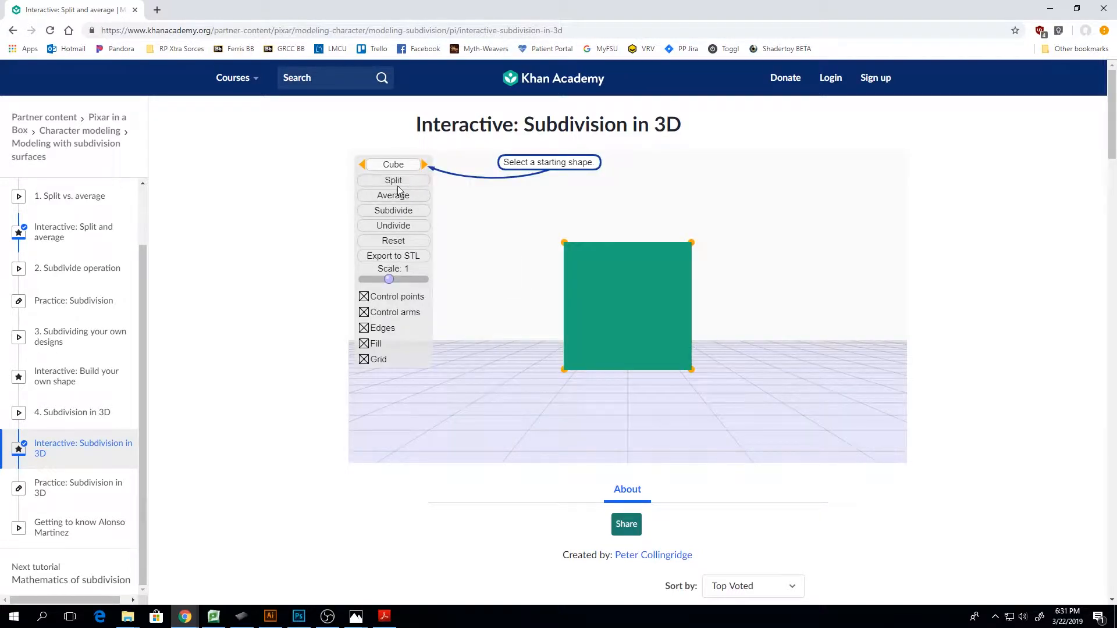
click(396, 195)
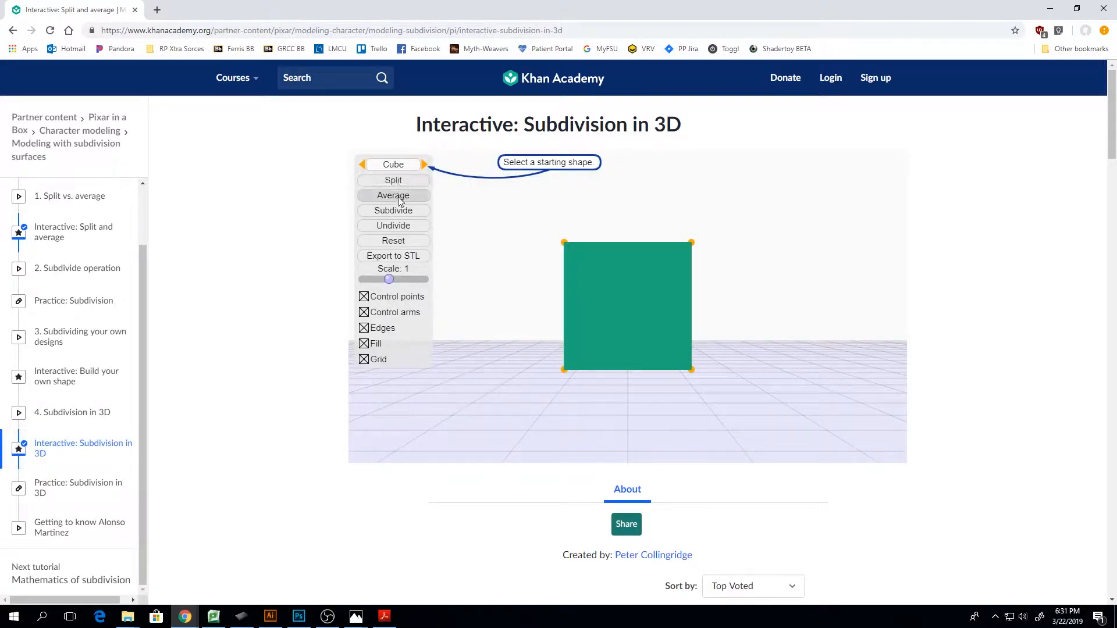
click(405, 193)
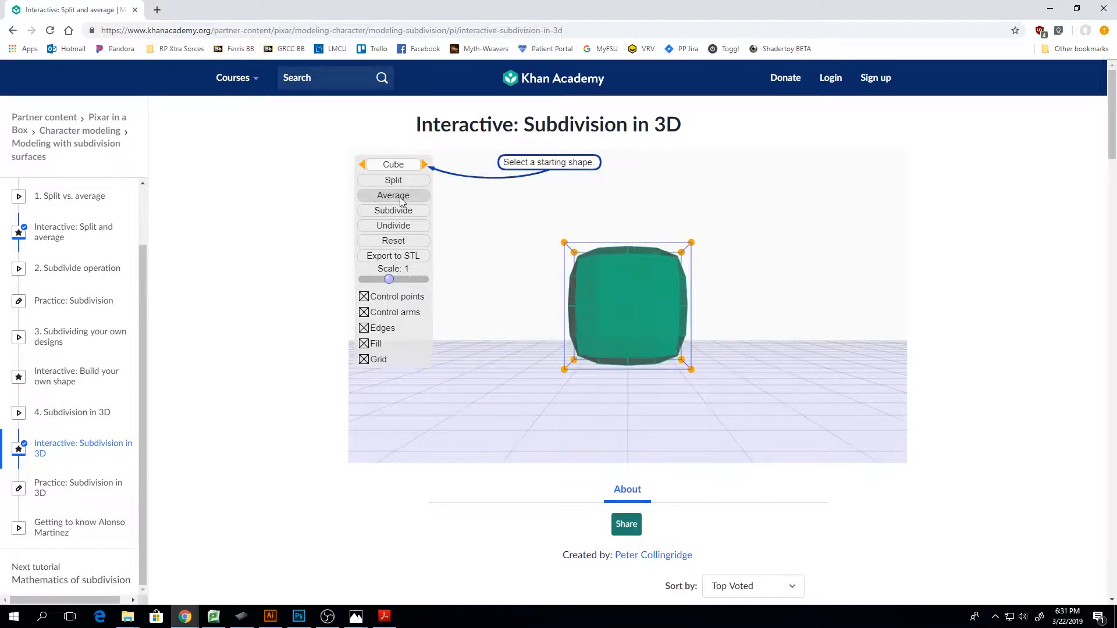
click(401, 183)
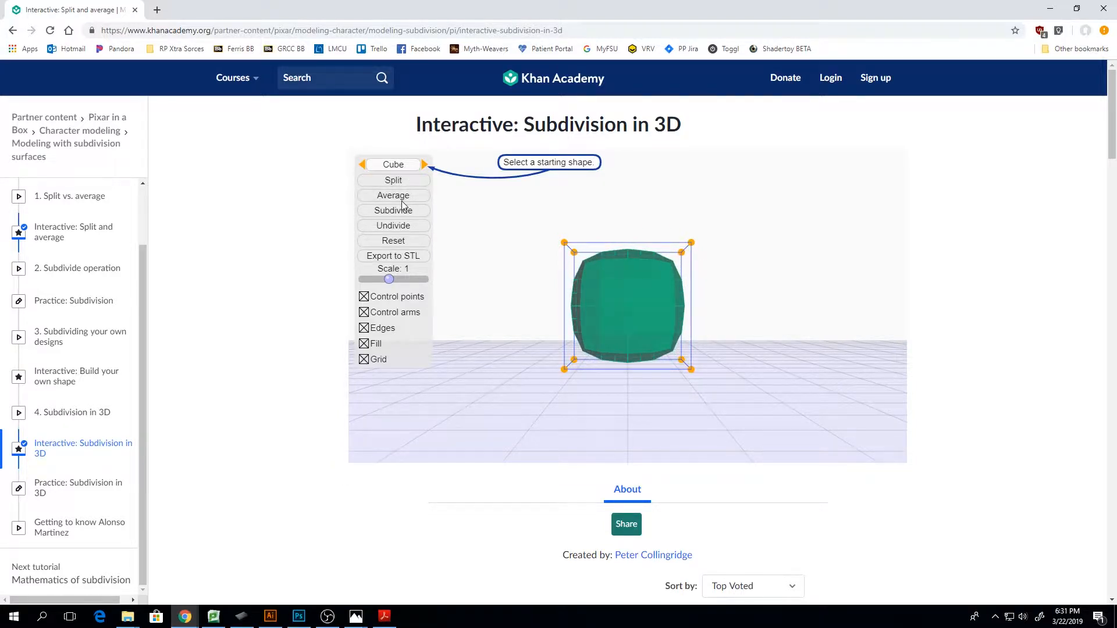
click(400, 198)
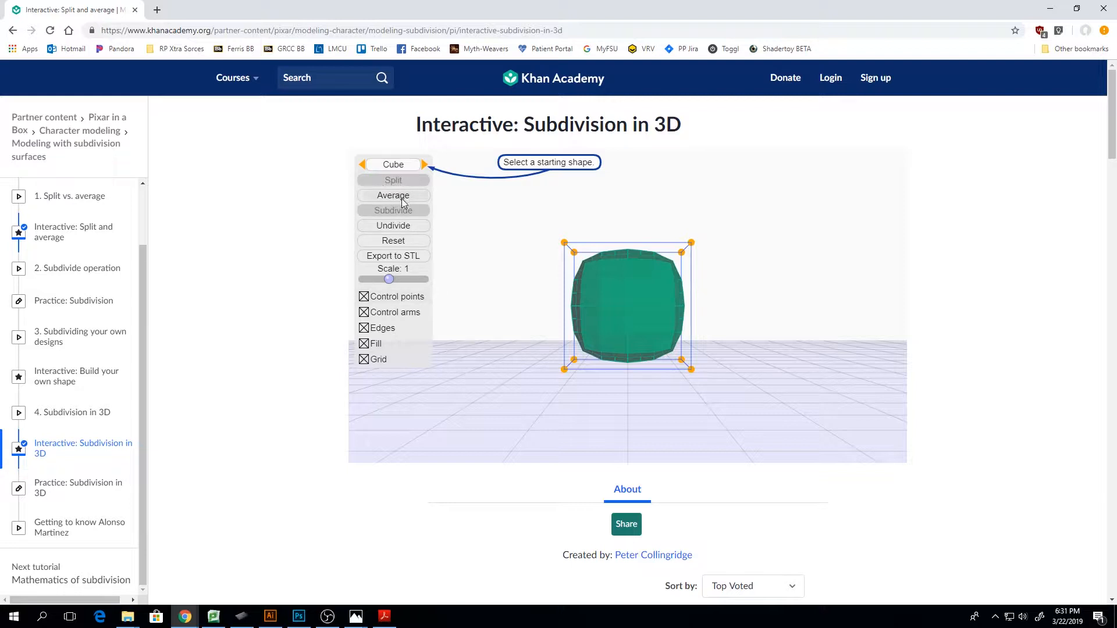
Undivide the cube, then round it again with further splitting and averaging
click(400, 226)
click(398, 198)
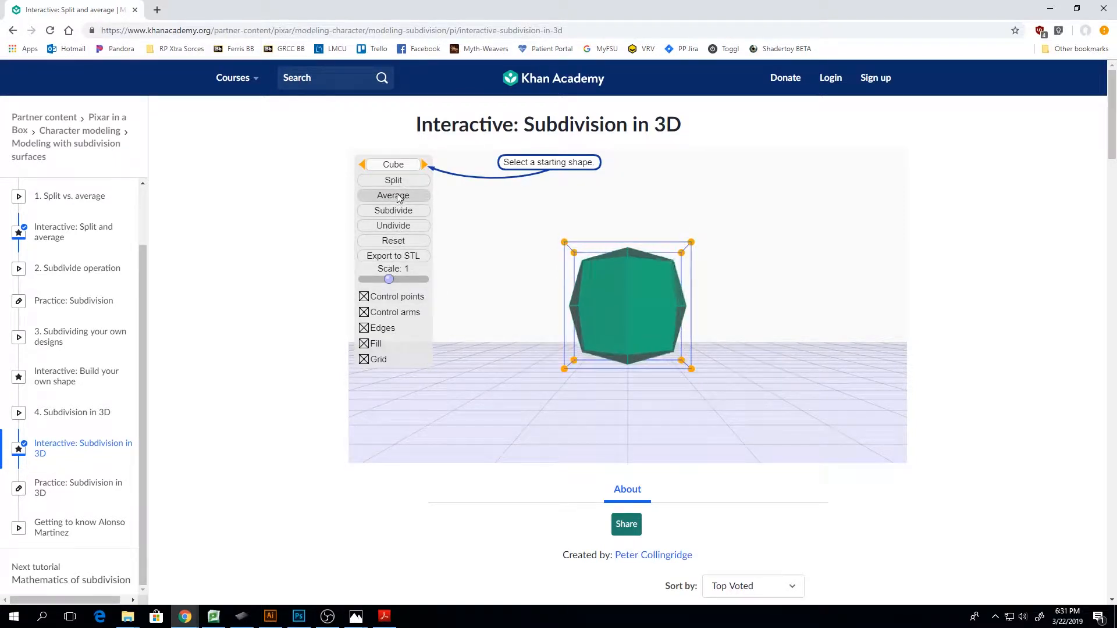
click(396, 197)
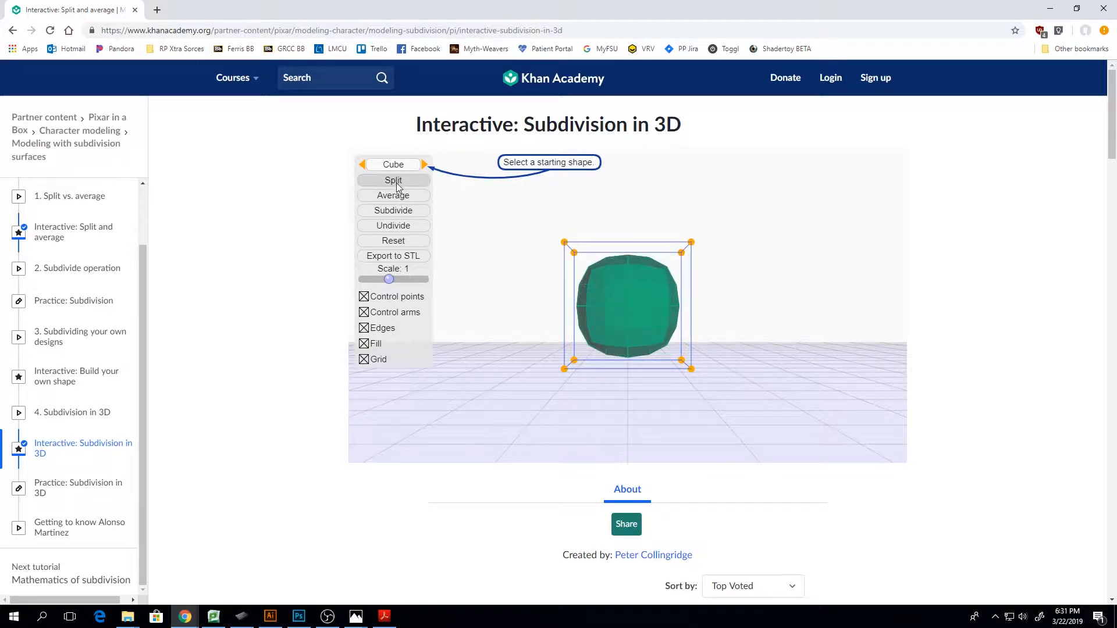
click(395, 199)
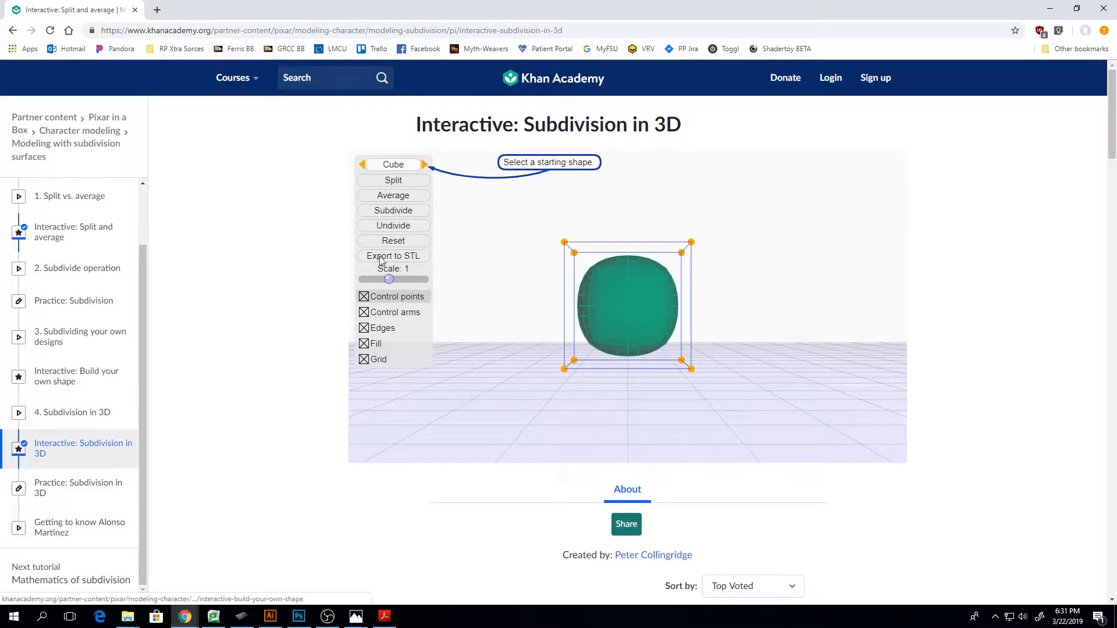
Minimize the browser to return to the headphone girl illustration in Illustrator, and deselect the headband outline
click(1050, 8)
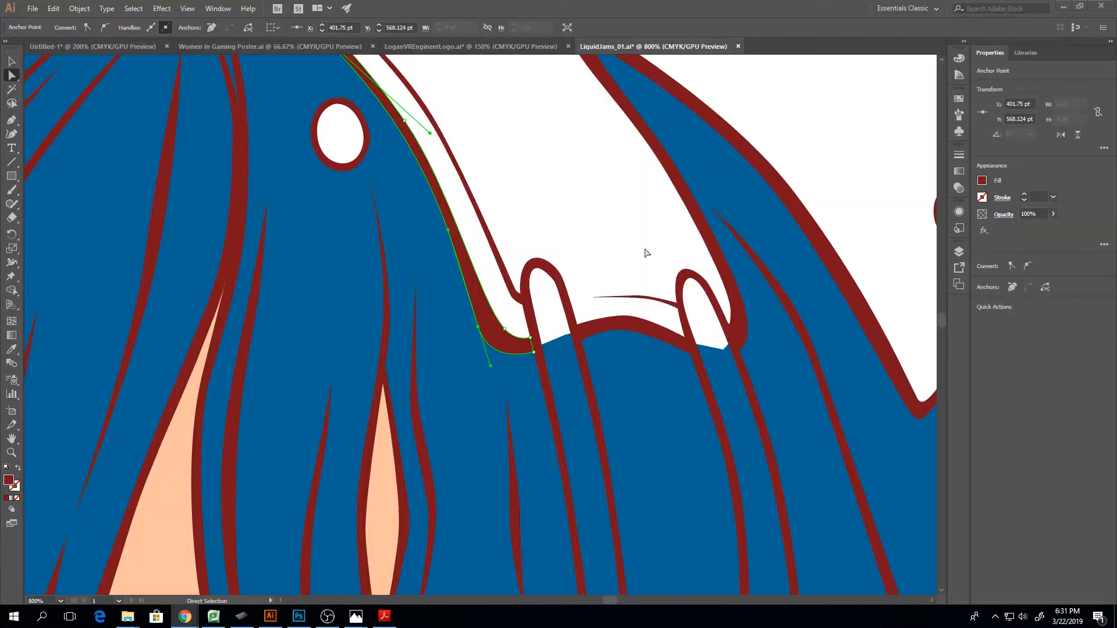
scroll(478, 333, up, 2)
scroll(478, 400, down, 2)
click(478, 416)
key(ctrl+z)
key(ctrl+minus)
key(ctrl+minus)
key(ctrl+minus)
key(ctrl+minus)
key(ctrl+minus)
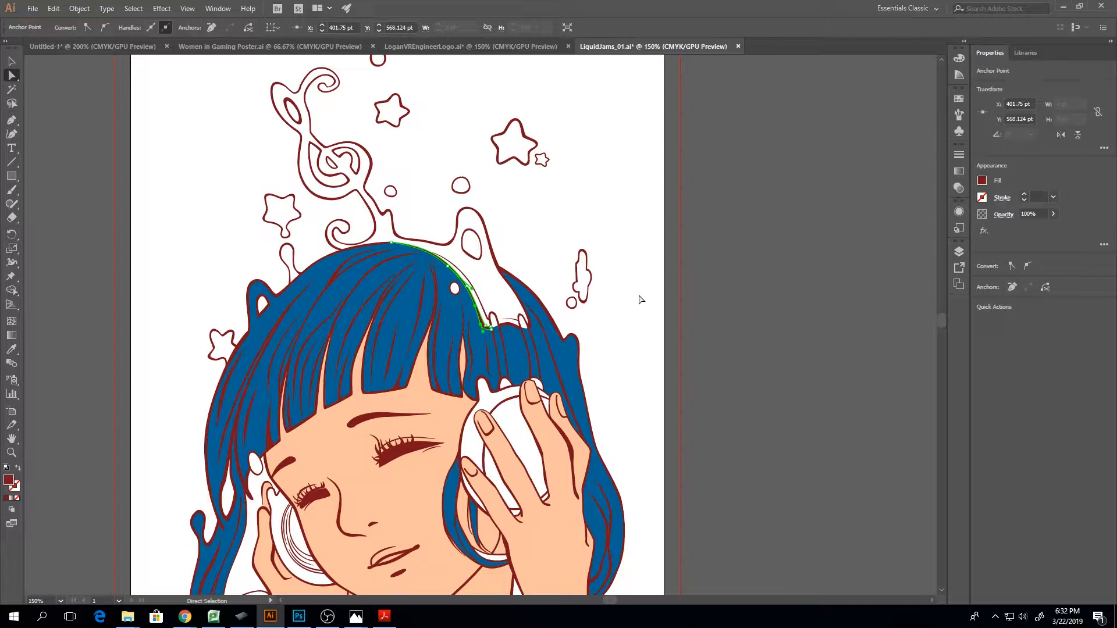
click(587, 238)
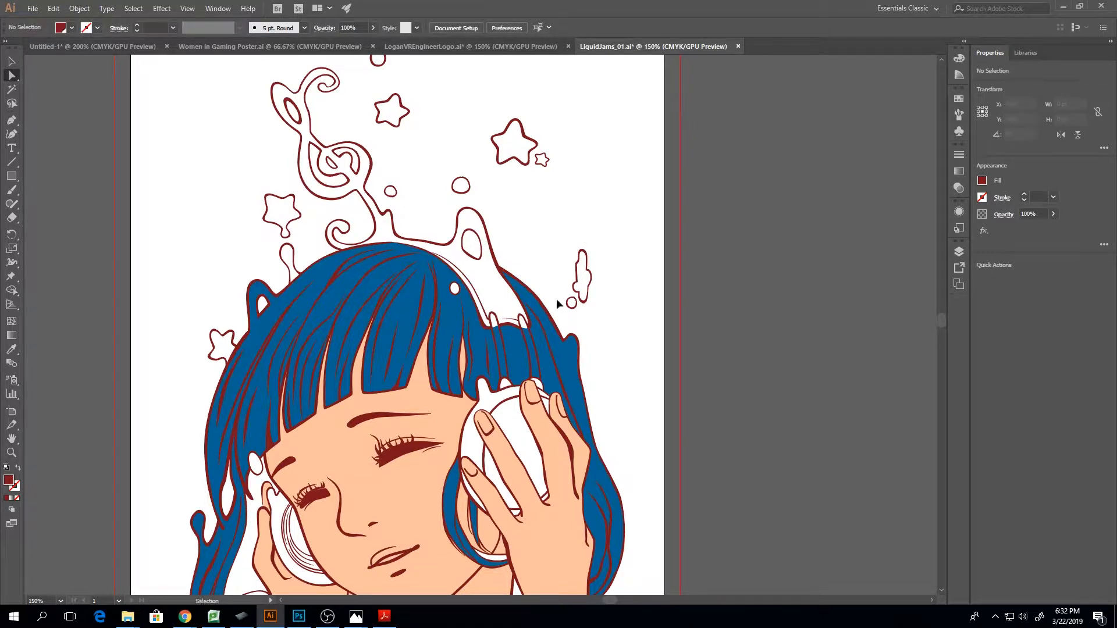
Examine the headband drips and the surrounding hair linework up close and from farther out
key(ctrl+minus)
key(ctrl+equal)
key(ctrl+equal)
key(ctrl+equal)
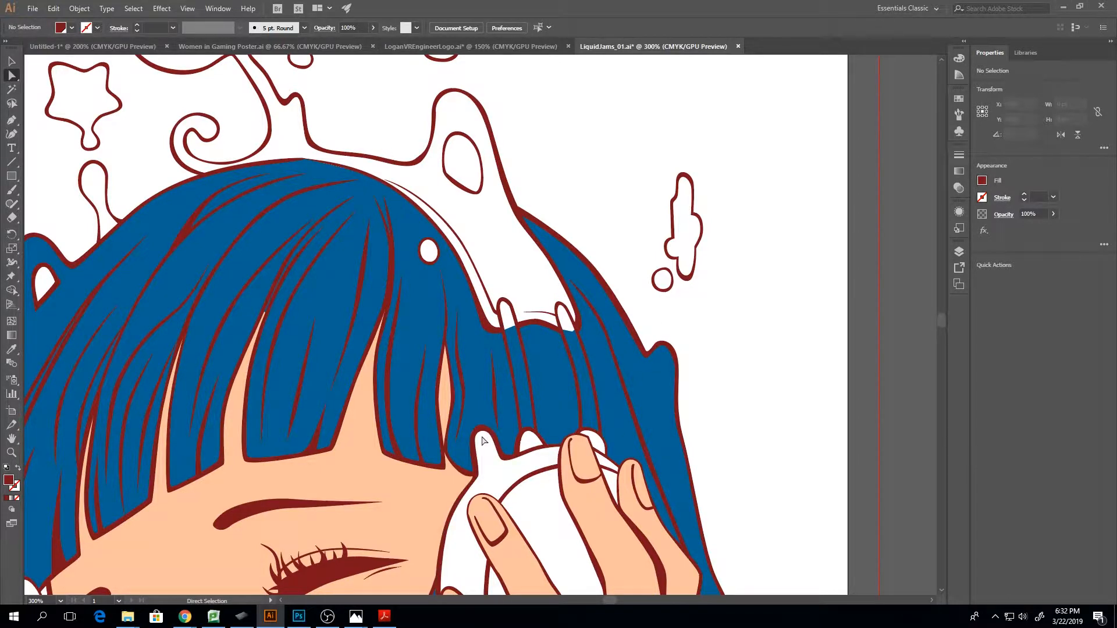
key(ctrl+equal)
key(ctrl+equal)
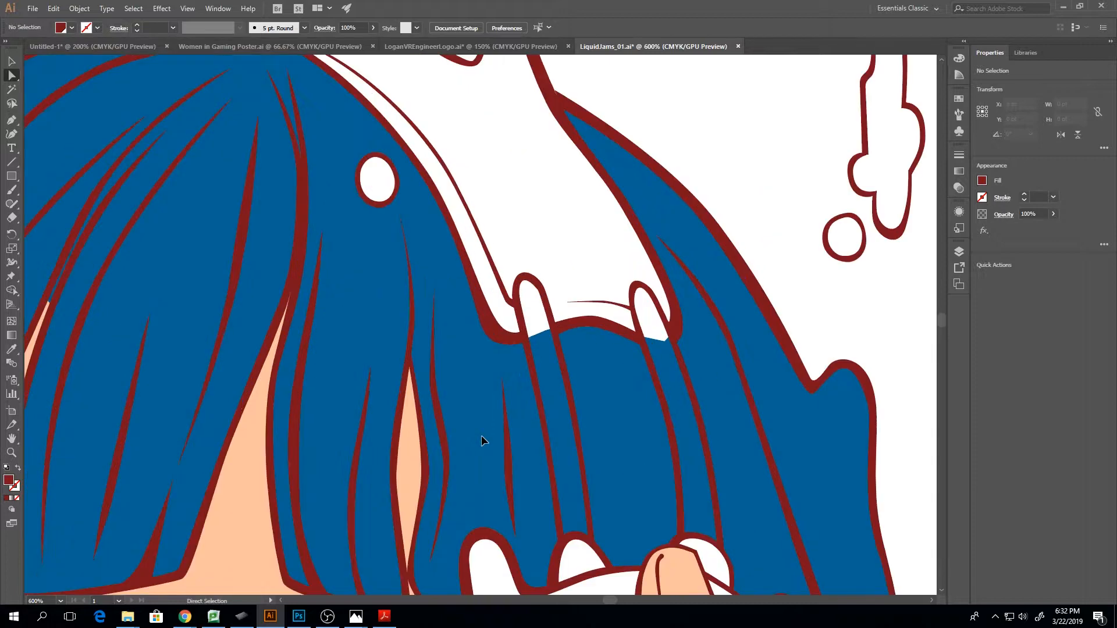
key(ctrl+minus)
key(ctrl+minus)
key(ctrl+minus)
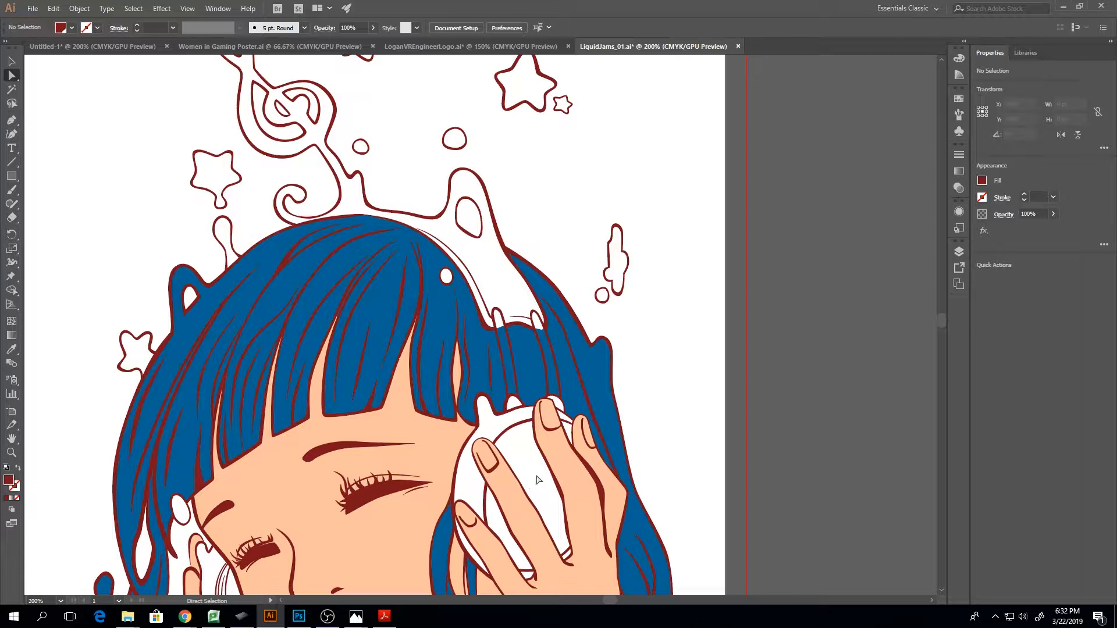
Select an inner eyelash on the eye nearer the large headphone and inspect its shape and anchor points up close
scroll(538, 480, down, 3)
click(350, 416)
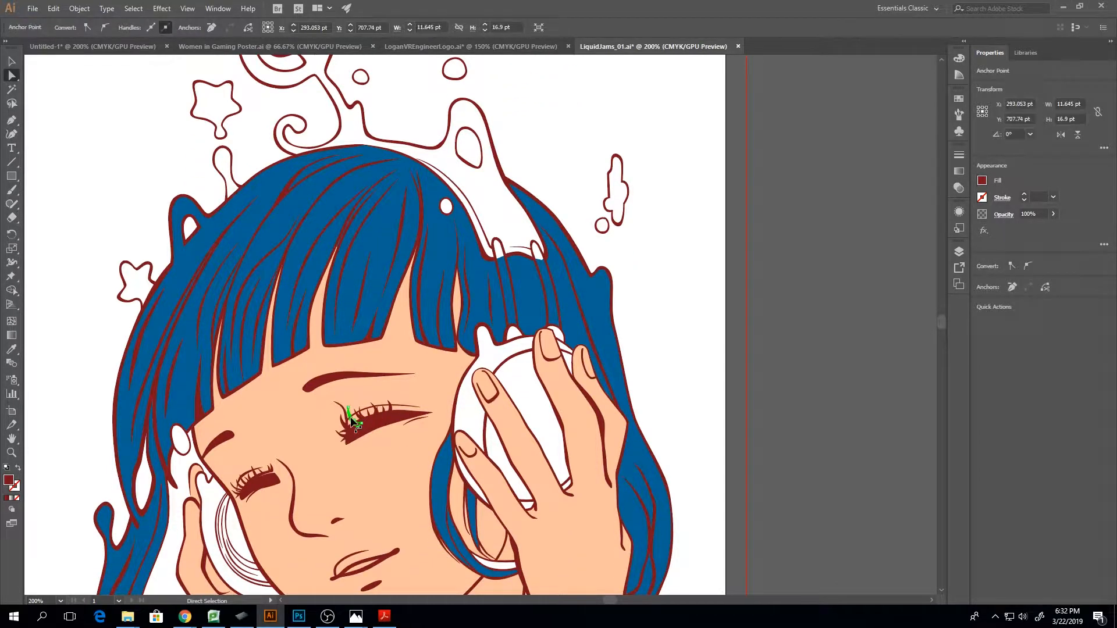
key(ctrl+equal)
key(ctrl+equal)
key(ctrl+equal)
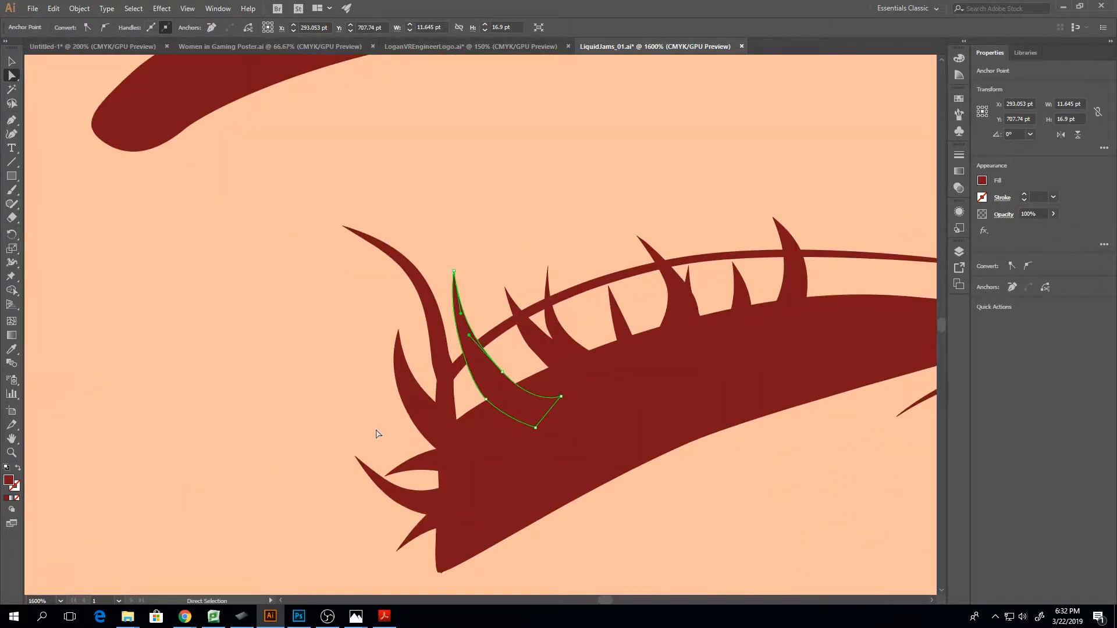
key(ctrl+minus)
key(ctrl+minus)
key(ctrl+minus)
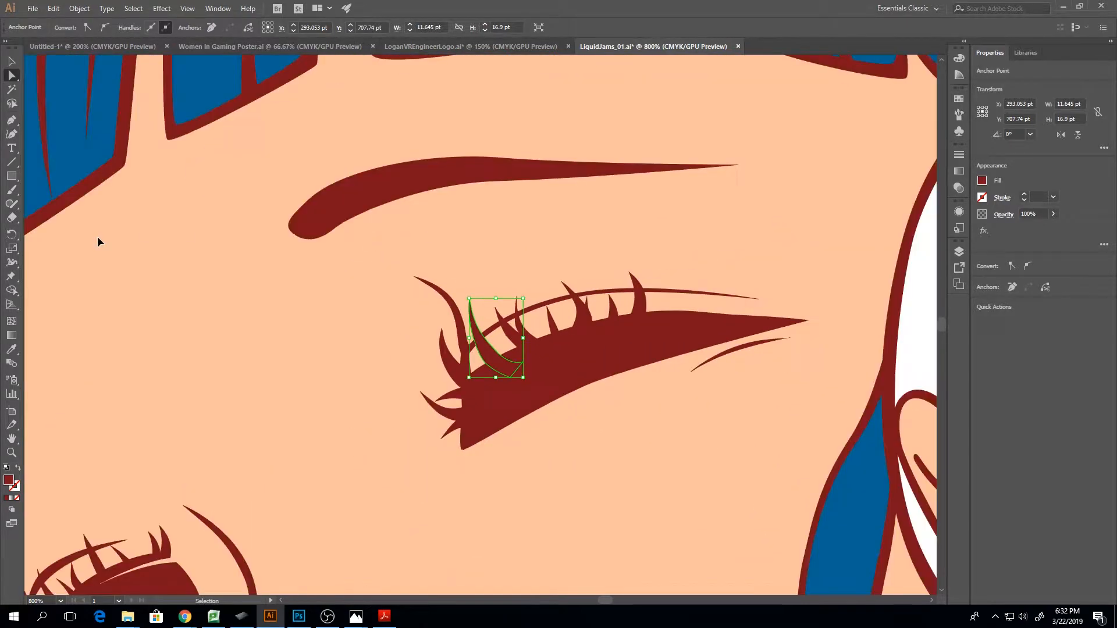
scroll(99, 241, up, 2)
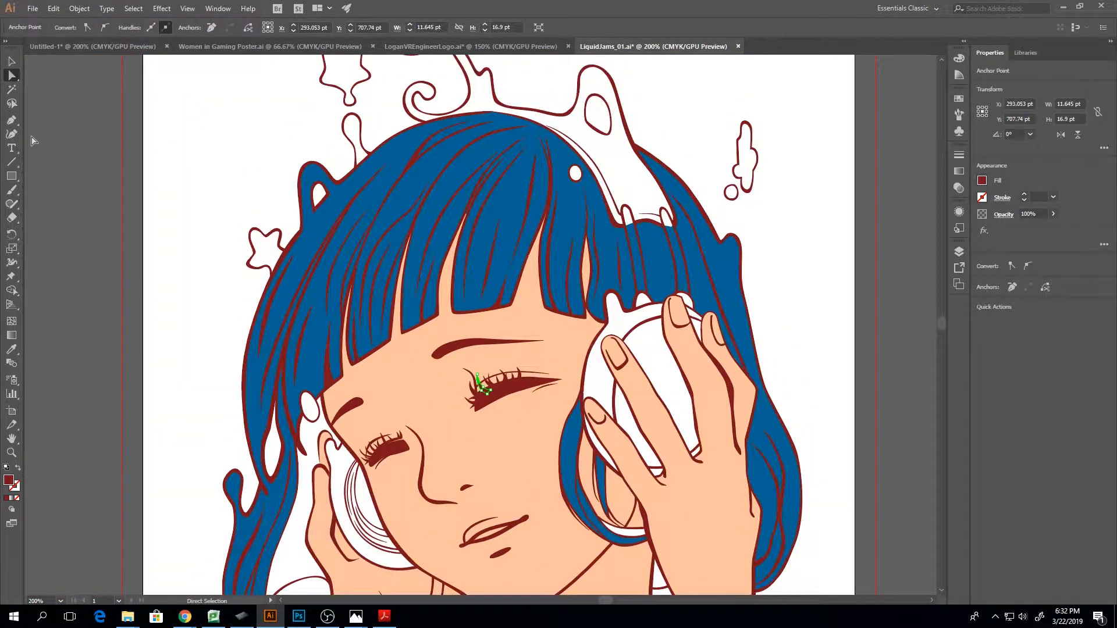
Draw a closed dark red triangle about 36.5 by 56 pt with the Pen tool in the blank area beside the hair
click(13, 121)
click(215, 121)
click(172, 169)
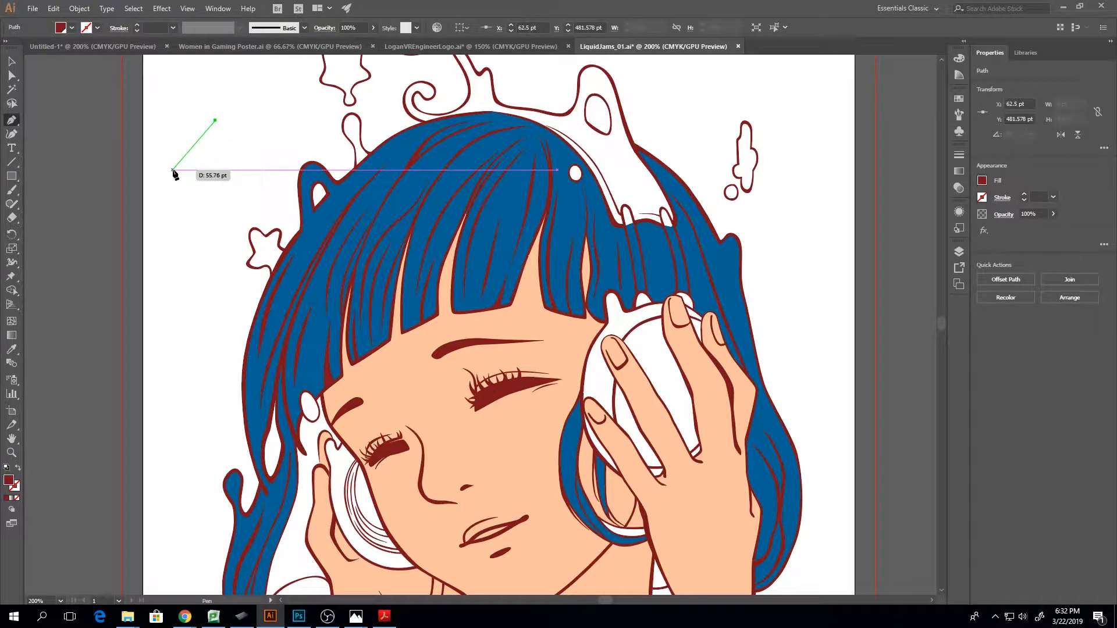
click(199, 185)
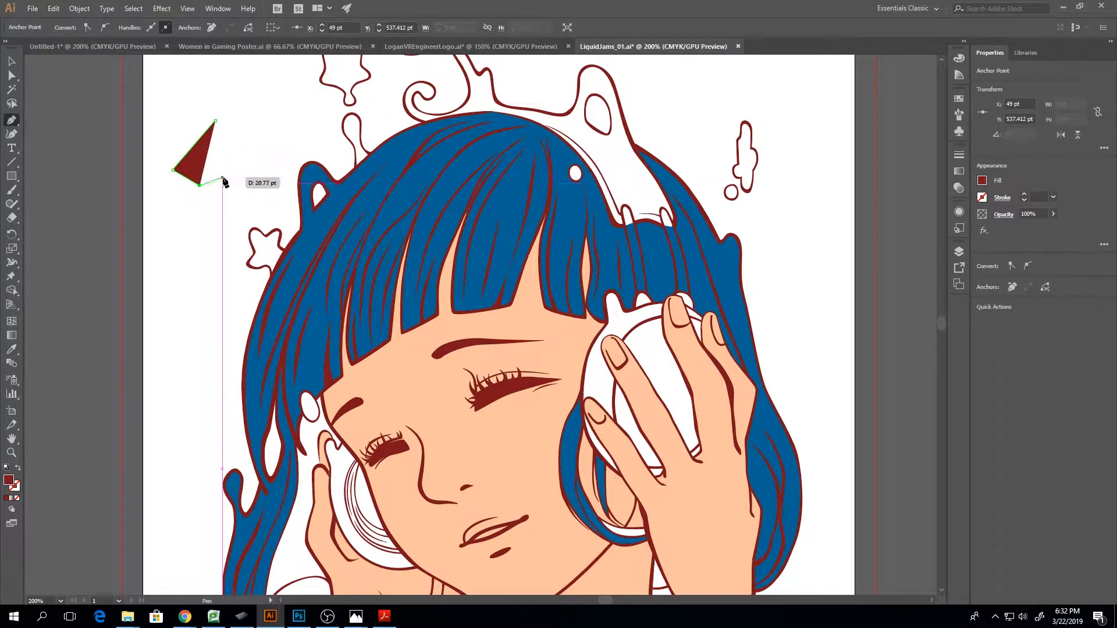
click(215, 121)
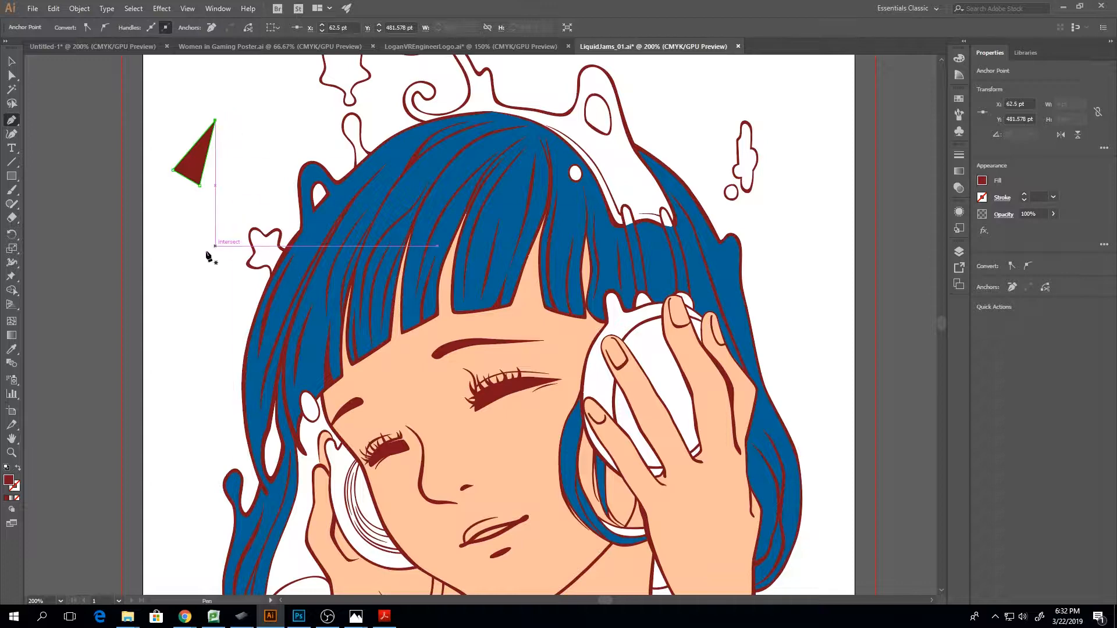
drag(172, 217, 160, 227)
mouse_move(176, 282)
mouse_down()
mouse_move(194, 294)
mouse_move(193, 284)
mouse_up()
key(ctrl+z)
key(ctrl+z)
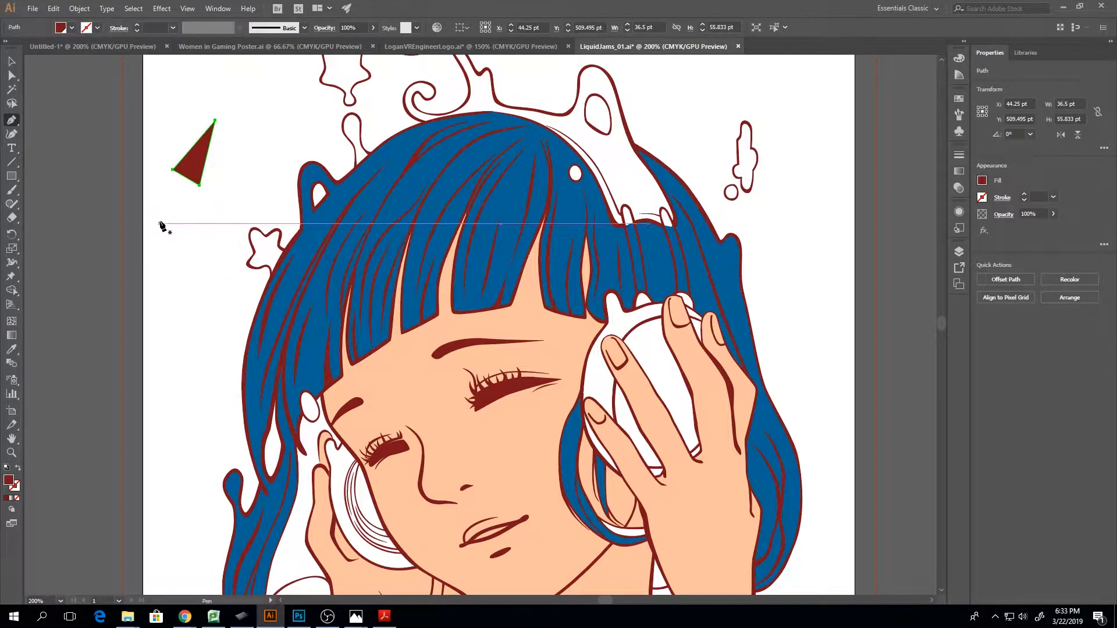
Draw a closed, curved dark red shape with the Pen tool in the blank area below the triangle
drag(166, 217, 157, 233)
drag(187, 272, 207, 229)
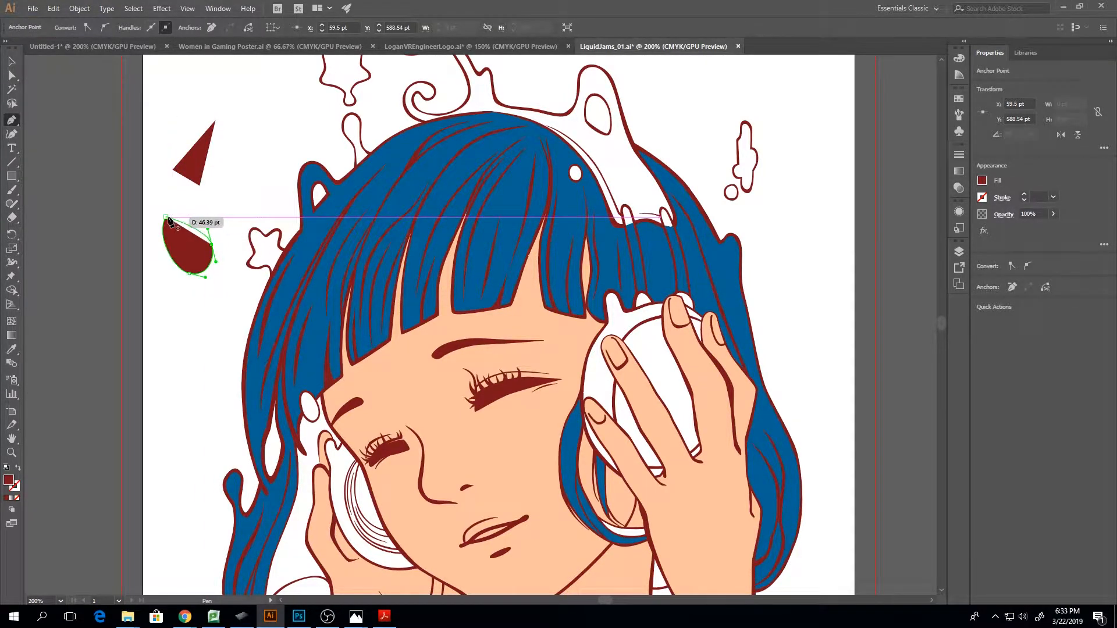
click(166, 218)
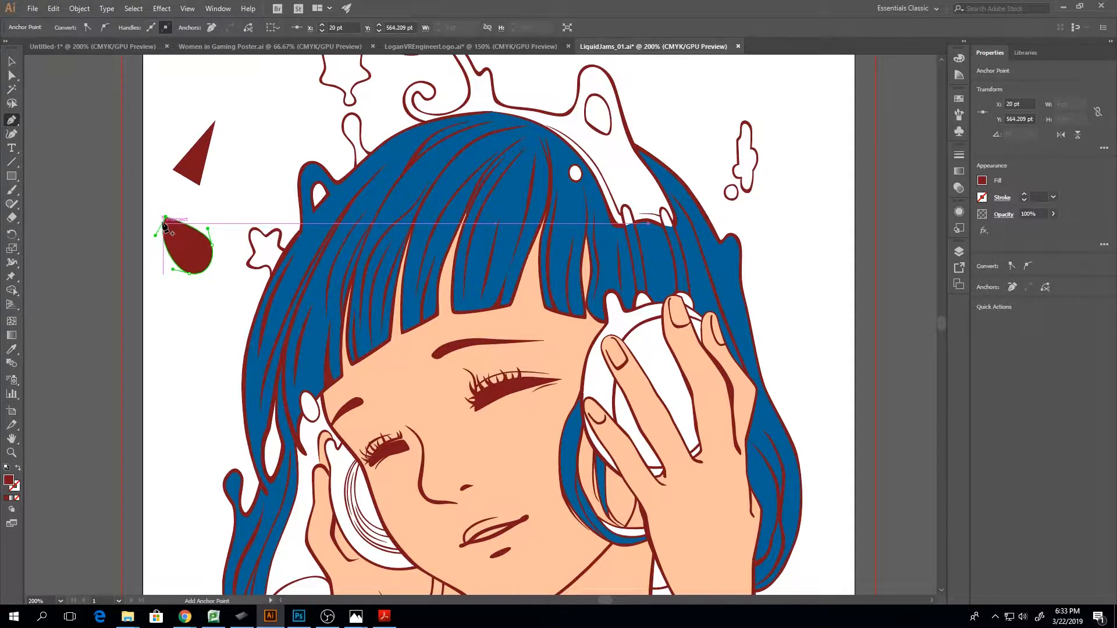
Round the curved shape's pointed upper end and shift its lower anchor outward with Direct Selection to form a near-circle
key(a)
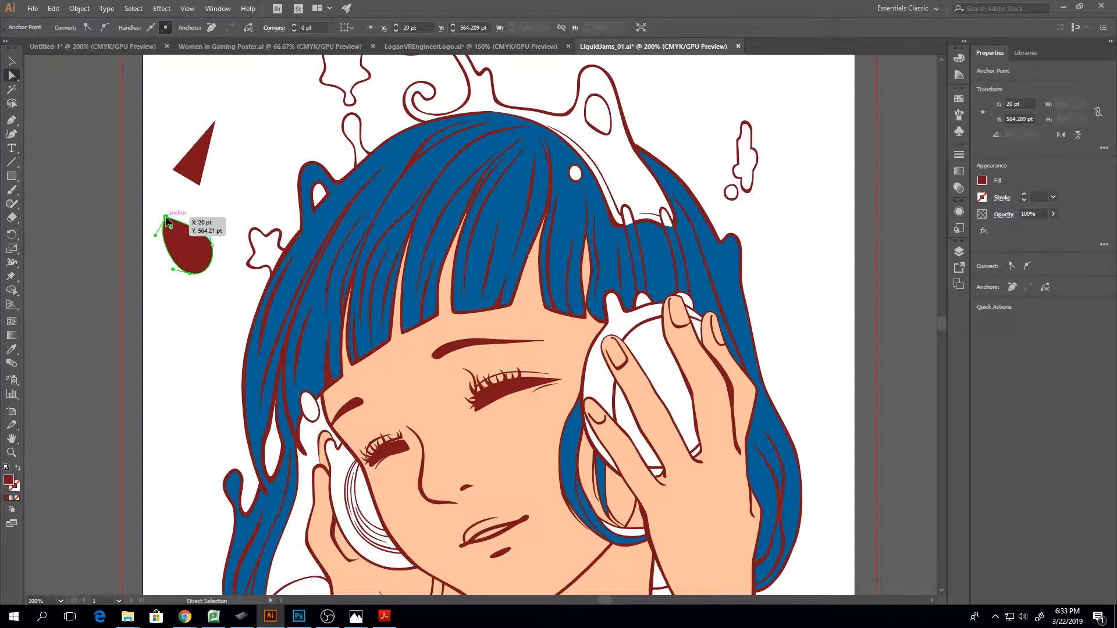
click(92, 27)
drag(167, 215, 191, 206)
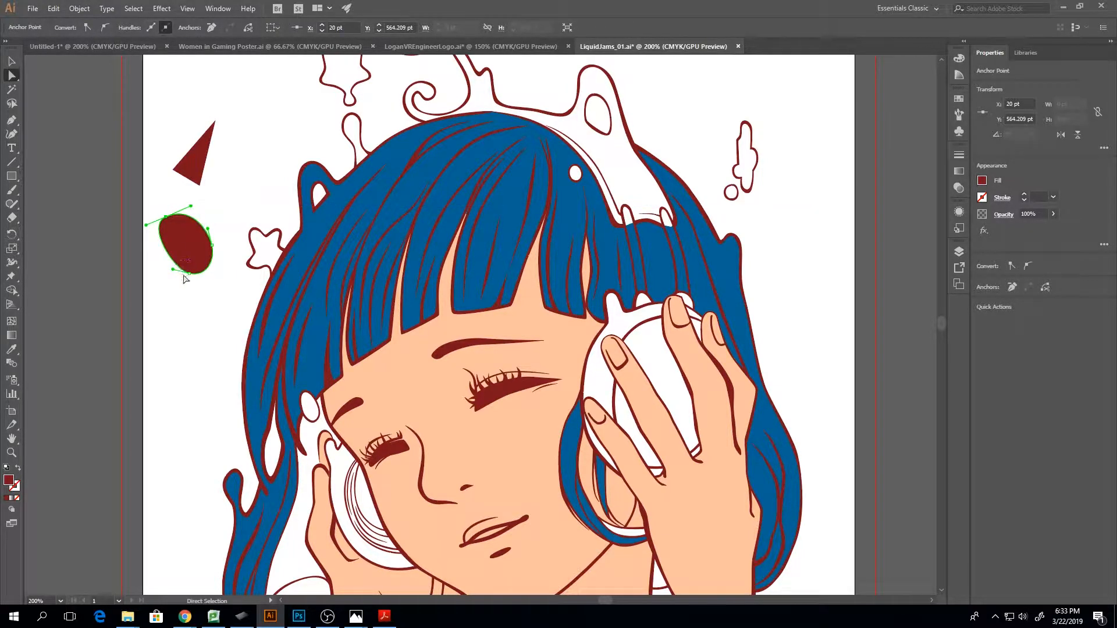
mouse_move(184, 279)
mouse_down()
mouse_move(201, 289)
mouse_move(174, 274)
mouse_up()
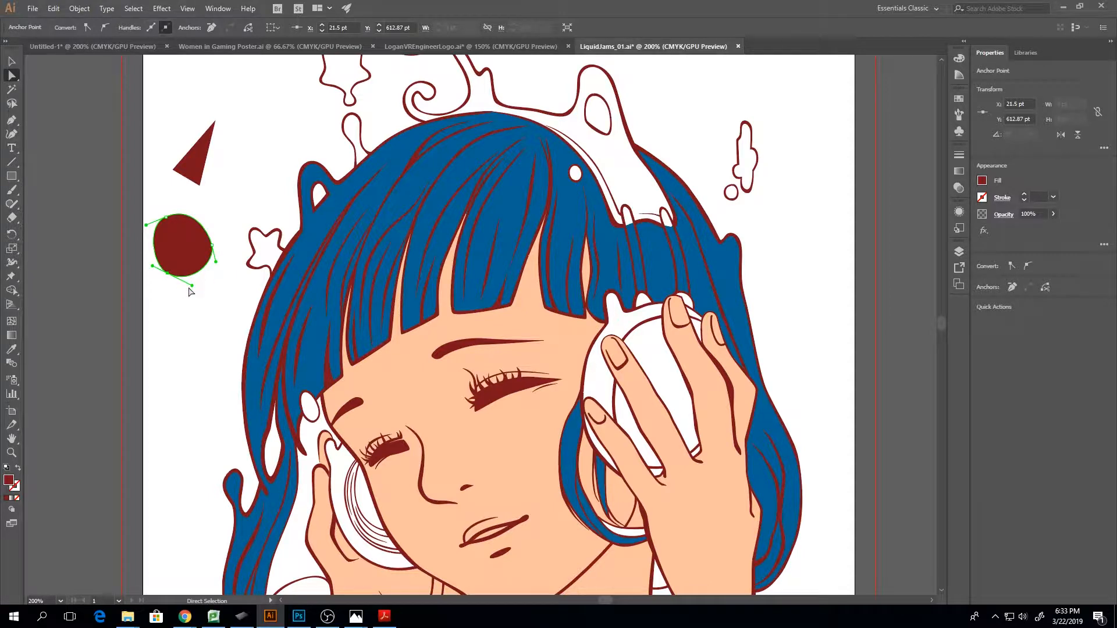
Turn the shape's lower anchor into a sharp corner by bending its two direction handles independently up into the shape
drag(189, 285, 154, 253)
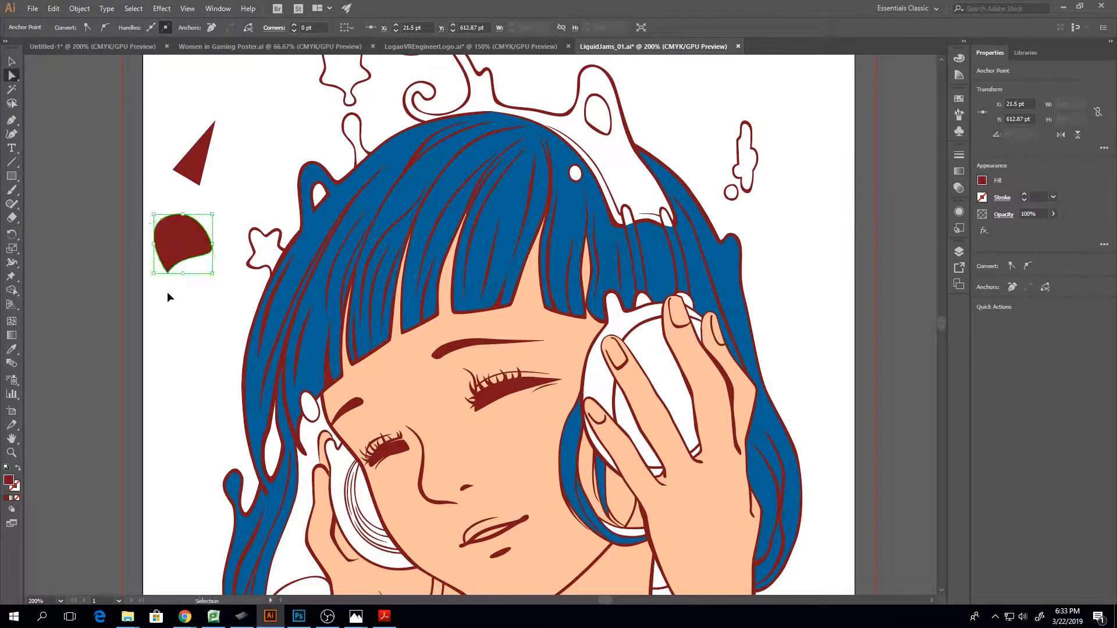
key(ctrl+plus)
key(ctrl+plus)
key(ctrl+plus)
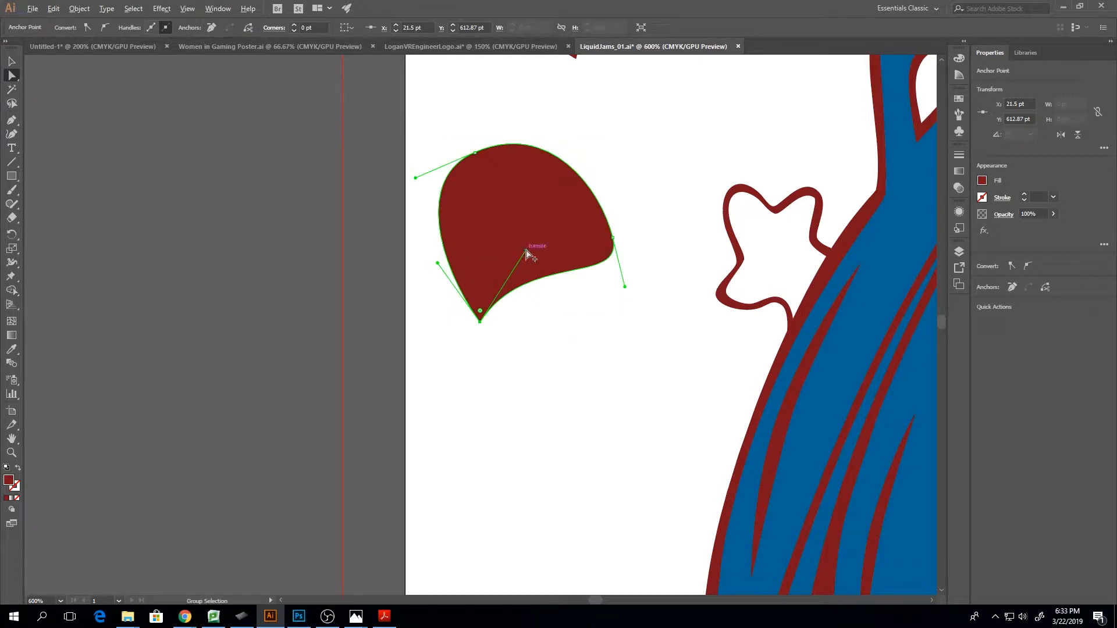
mouse_move(526, 251)
mouse_down()
mouse_move(539, 279)
mouse_move(521, 240)
mouse_up()
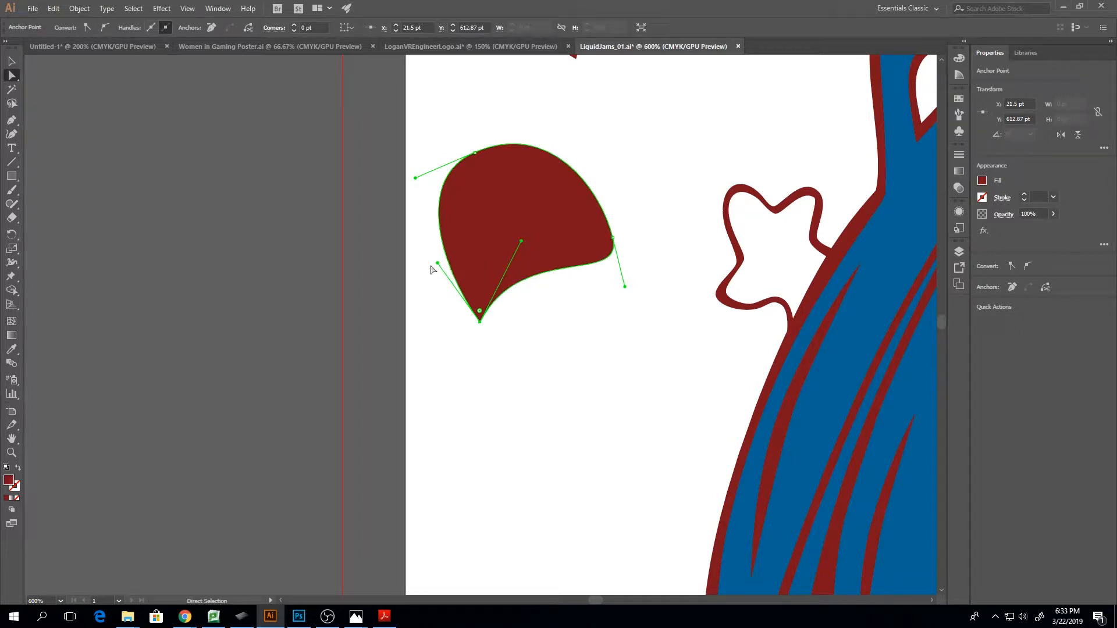
drag(438, 263, 463, 240)
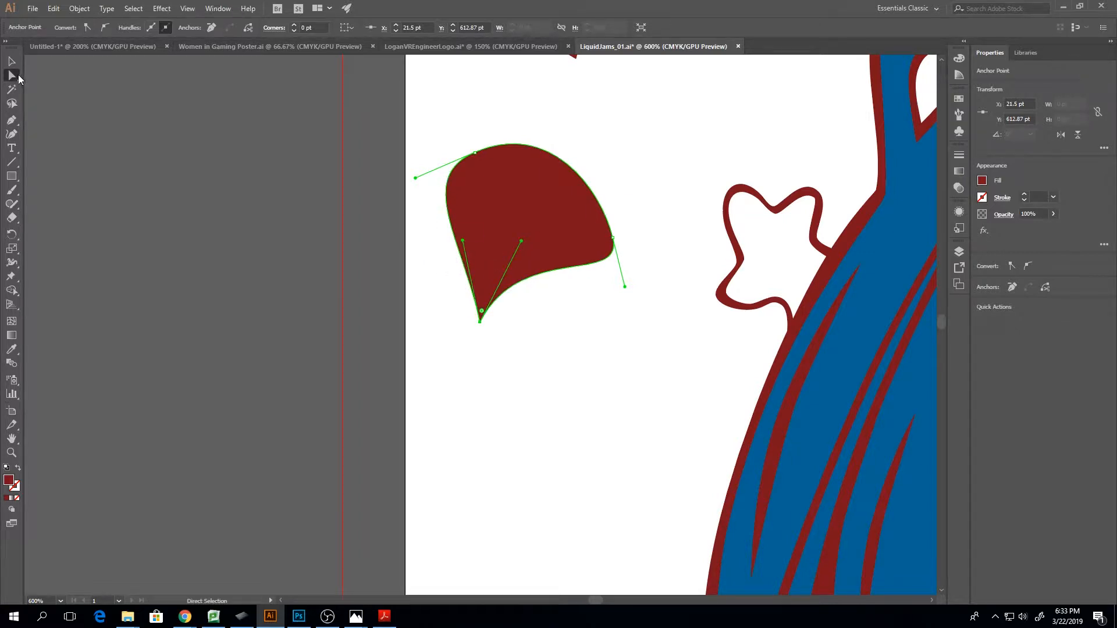
Select the whole curved shape, and isolate only the anchor at its sharp lower corner
click(14, 62)
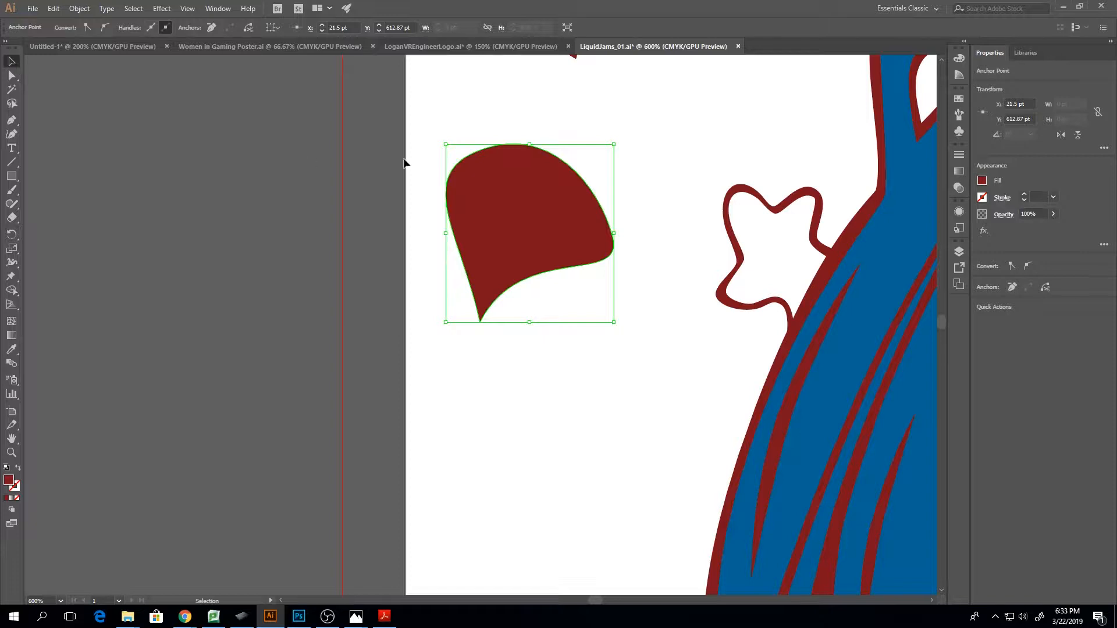
click(451, 162)
click(483, 198)
key(a)
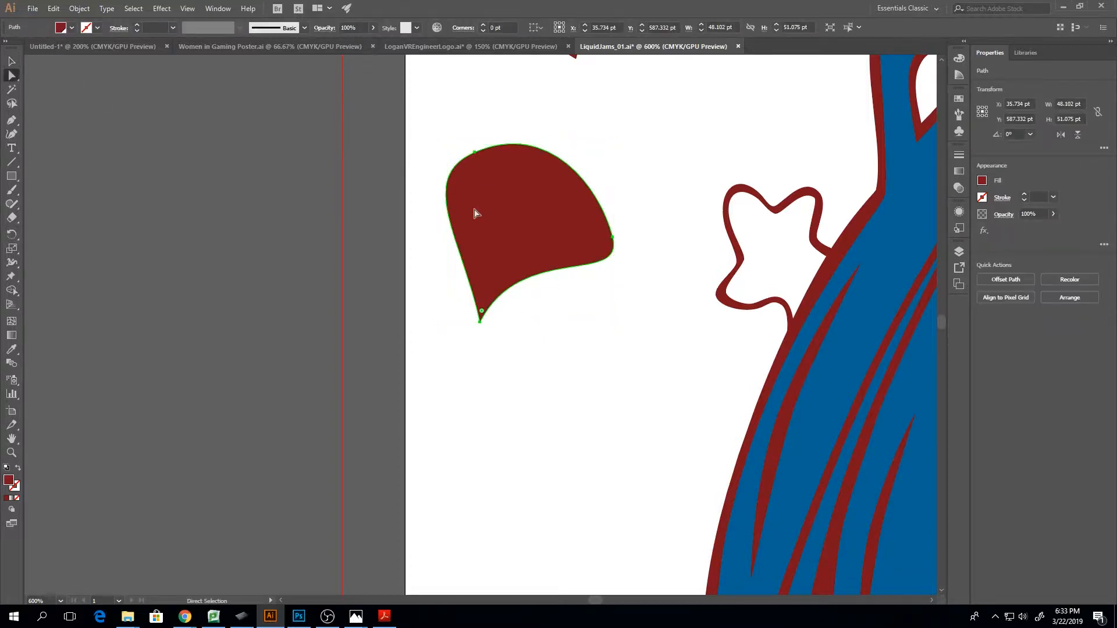
drag(439, 303, 535, 375)
key(v)
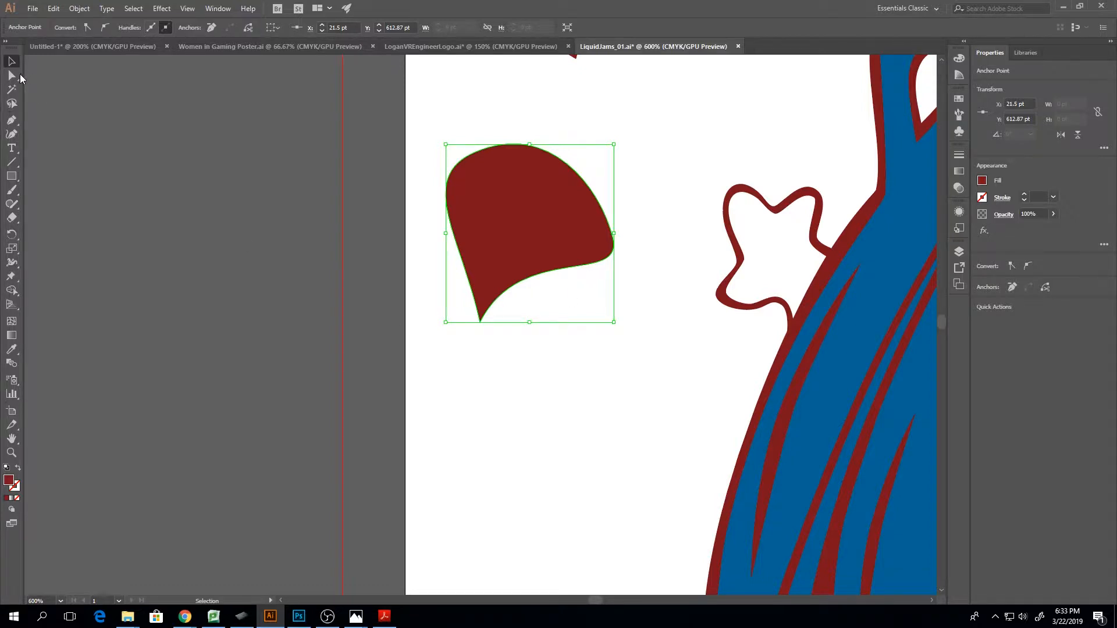
Compare how the Selection and Direct Selection tools display the curved shape, and point out the Paintbrush and Pen tools
click(13, 76)
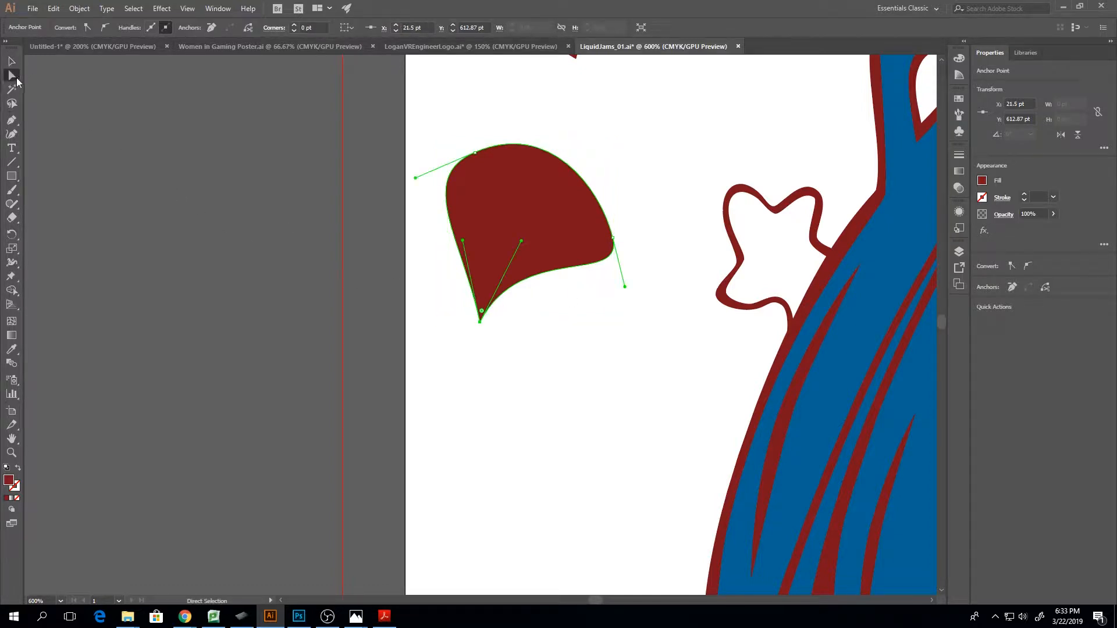
click(12, 62)
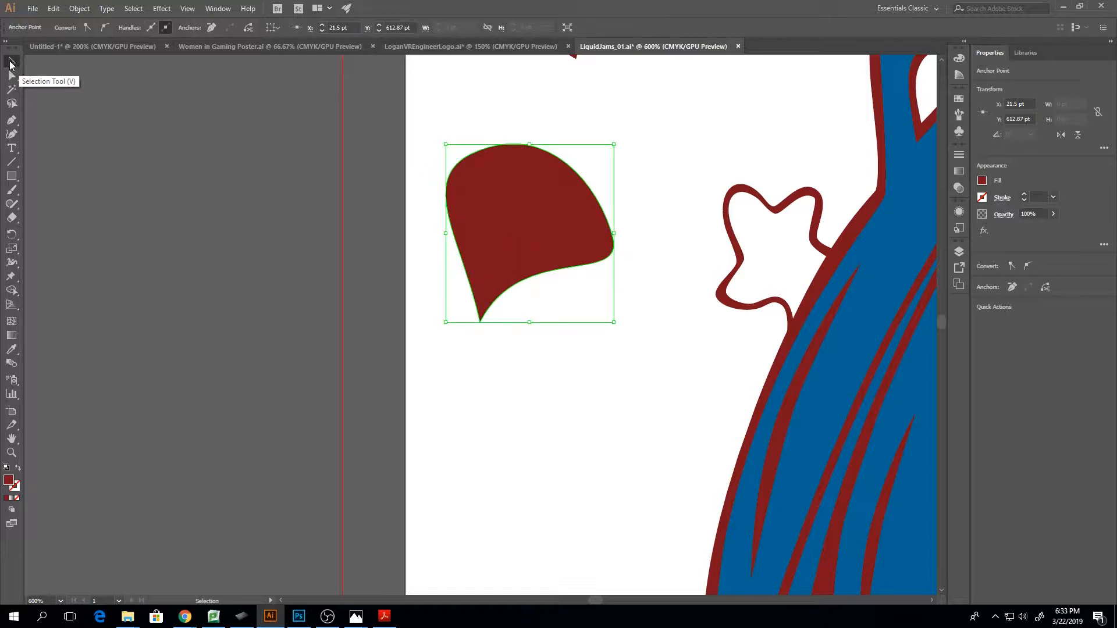
click(11, 76)
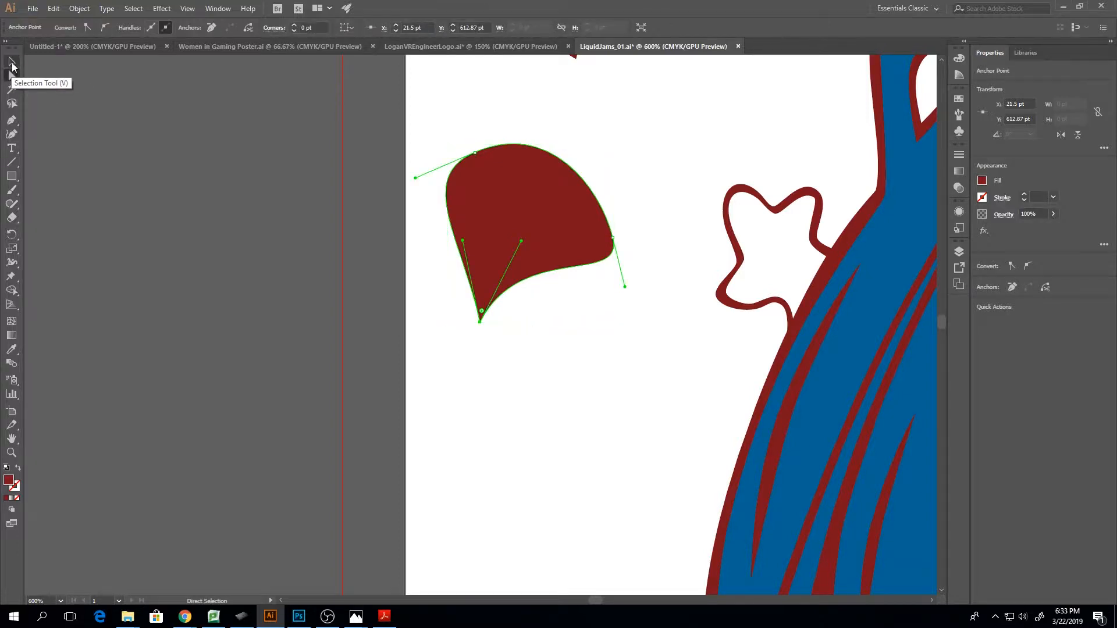
click(12, 61)
click(395, 254)
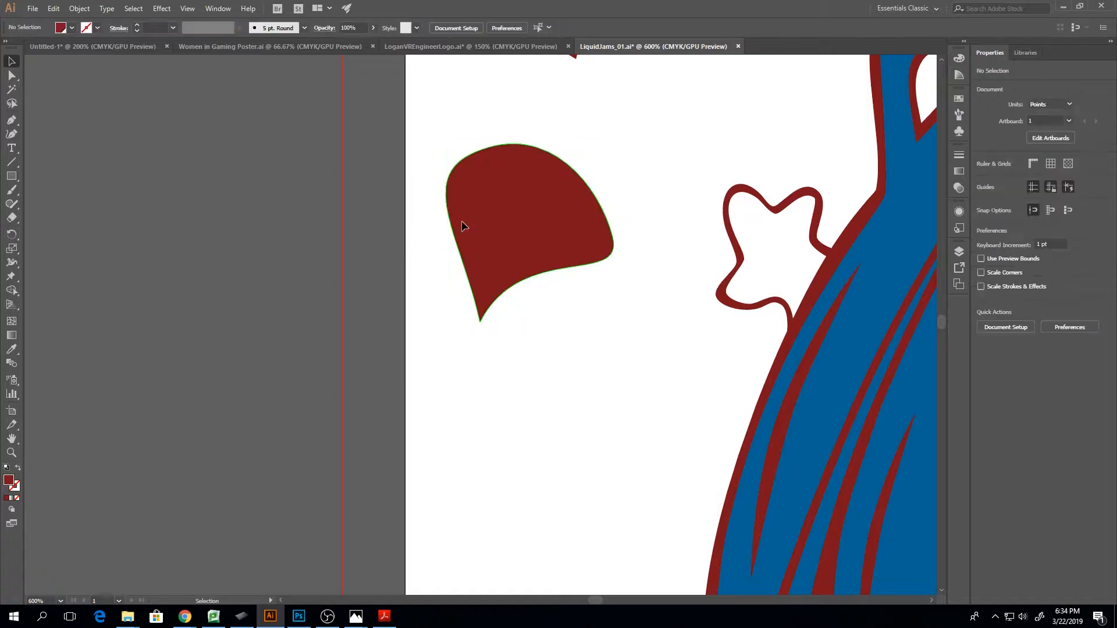
click(462, 225)
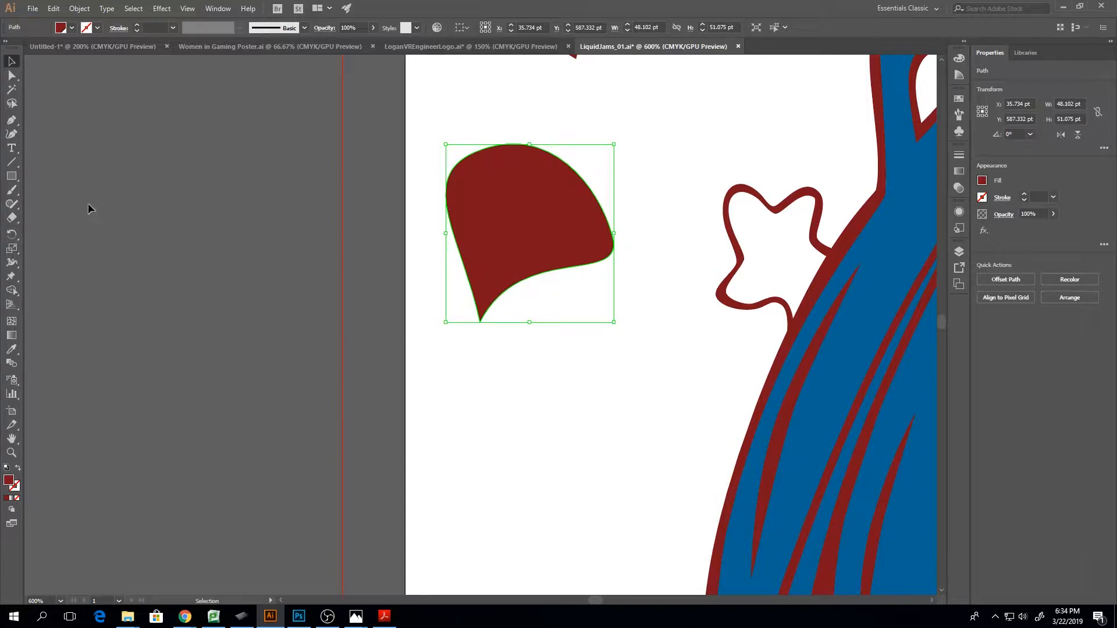
click(12, 190)
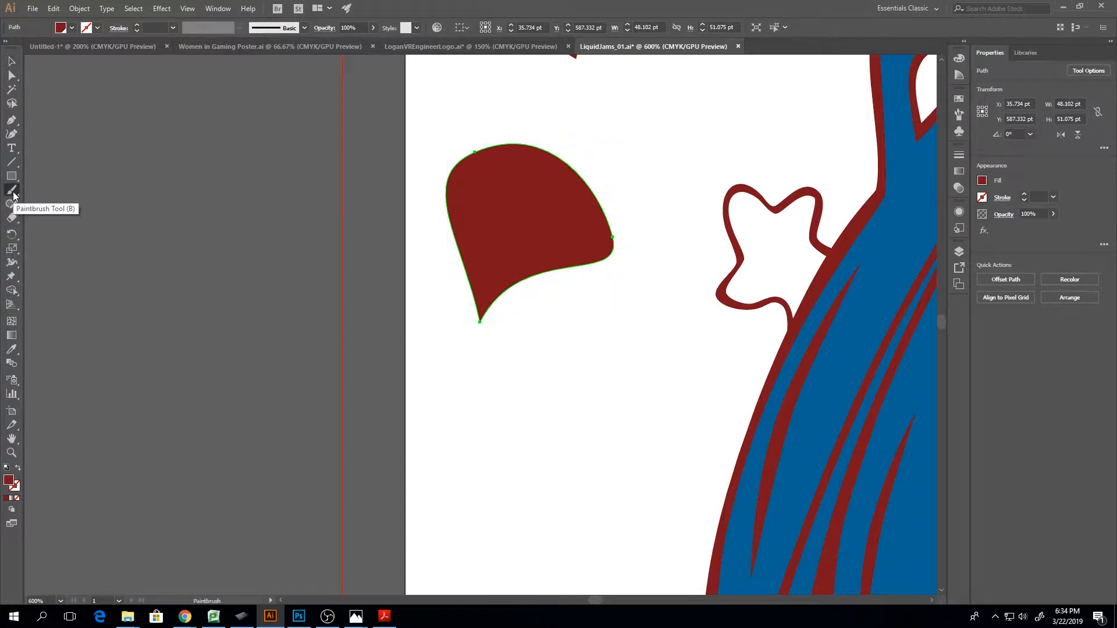
click(13, 120)
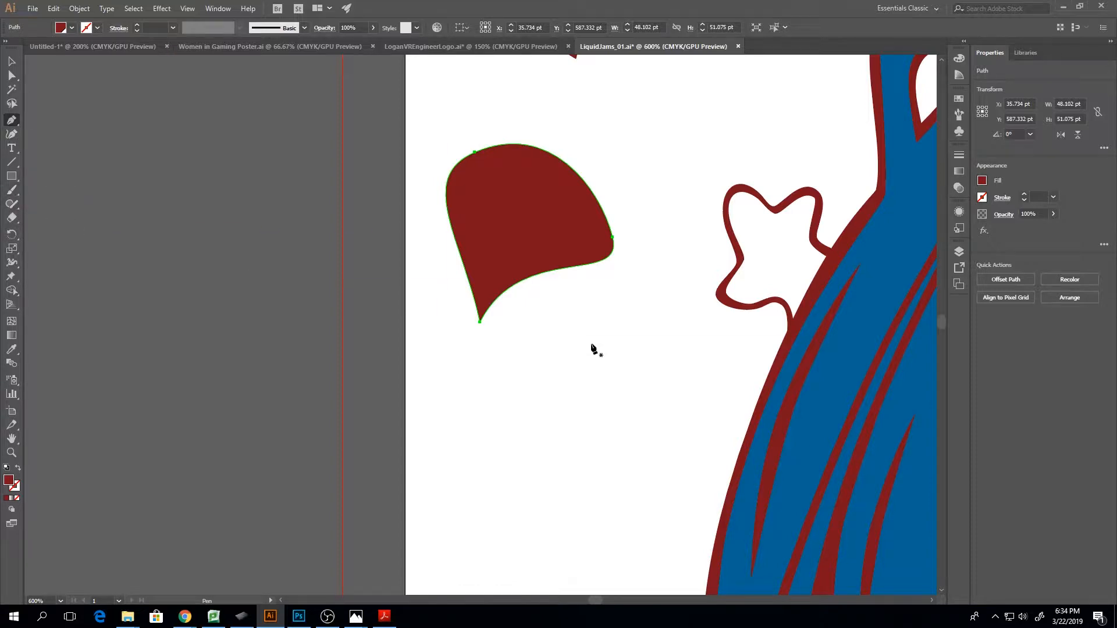
Move the curved shape up so that it sits directly beneath the triangle
key(ctrl+minus)
key(ctrl+minus)
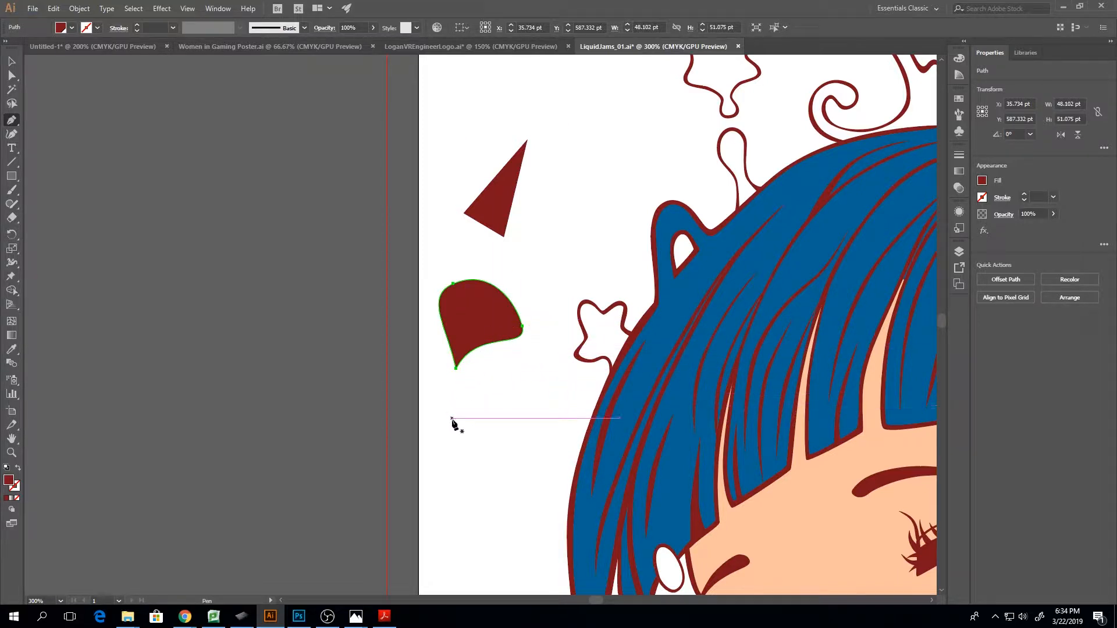
key(a)
drag(456, 370, 429, 343)
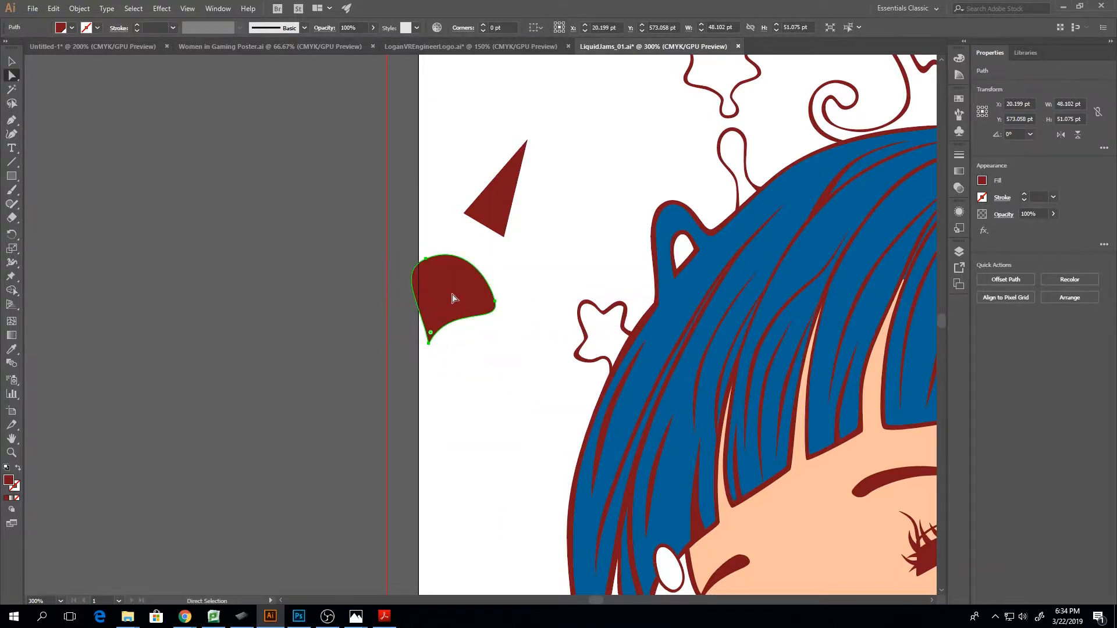
drag(457, 299, 493, 297)
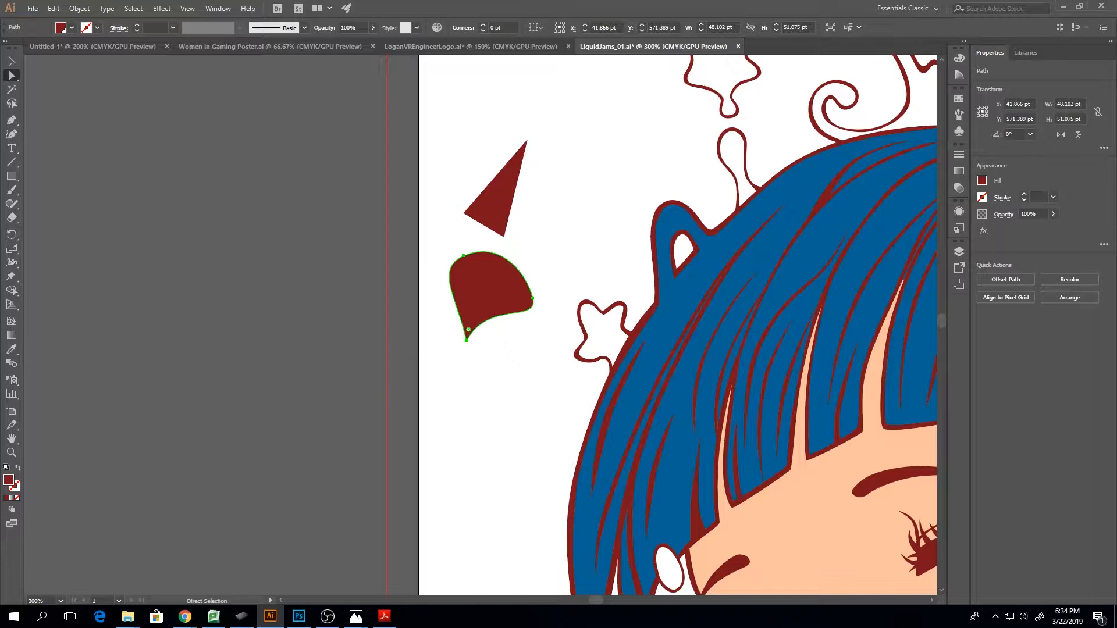
Show the document's layer list and delete both the triangle and the curved shape
key(alt+Tab)
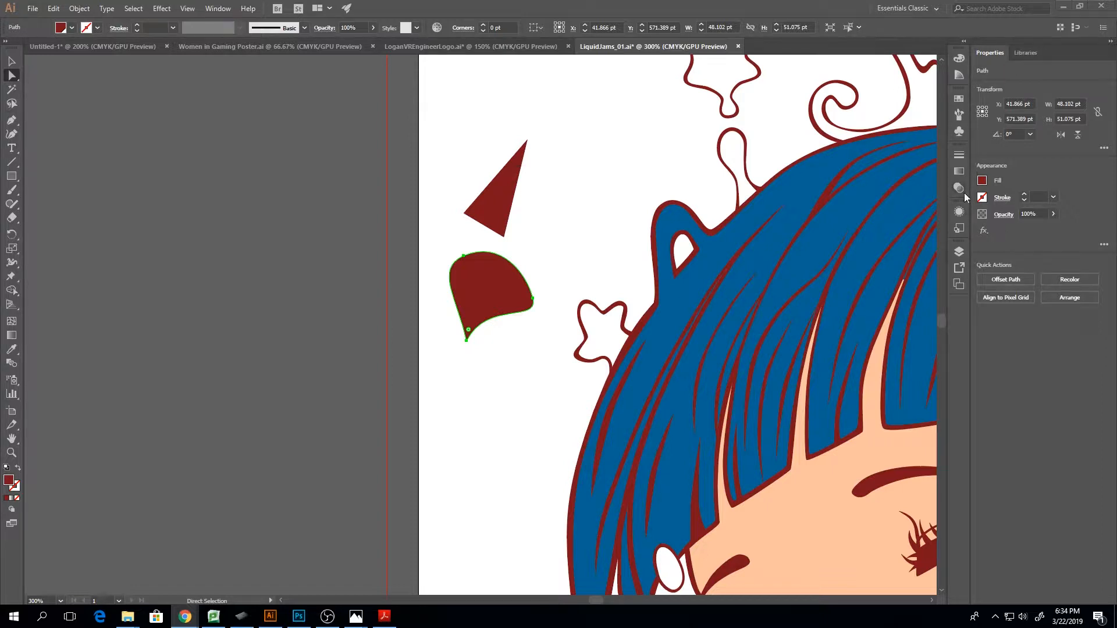
click(958, 251)
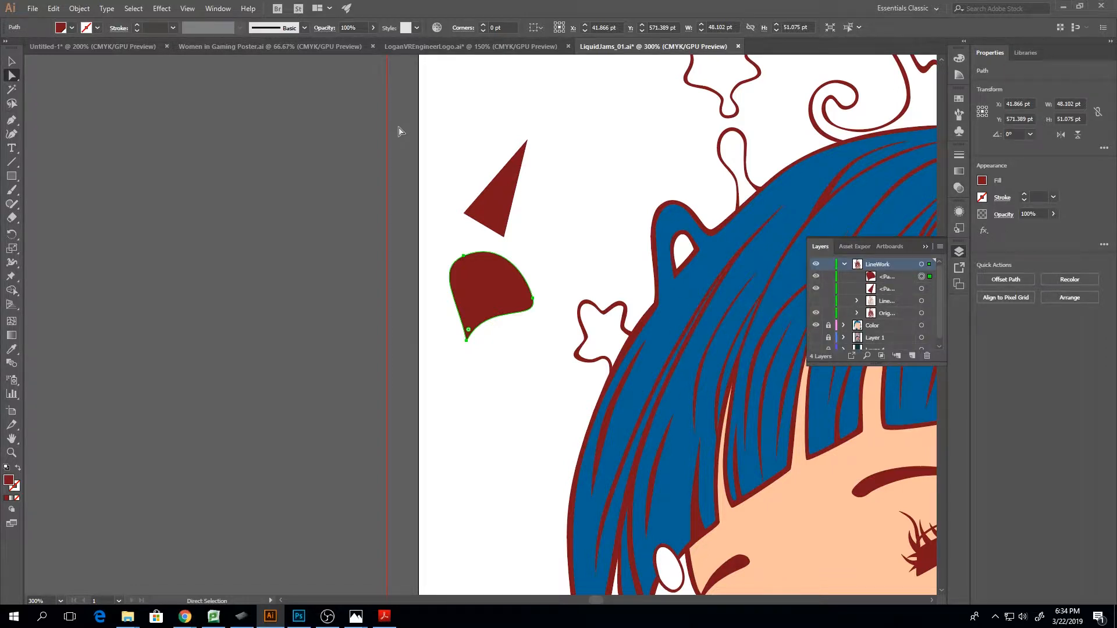
key(v)
drag(424, 110, 507, 329)
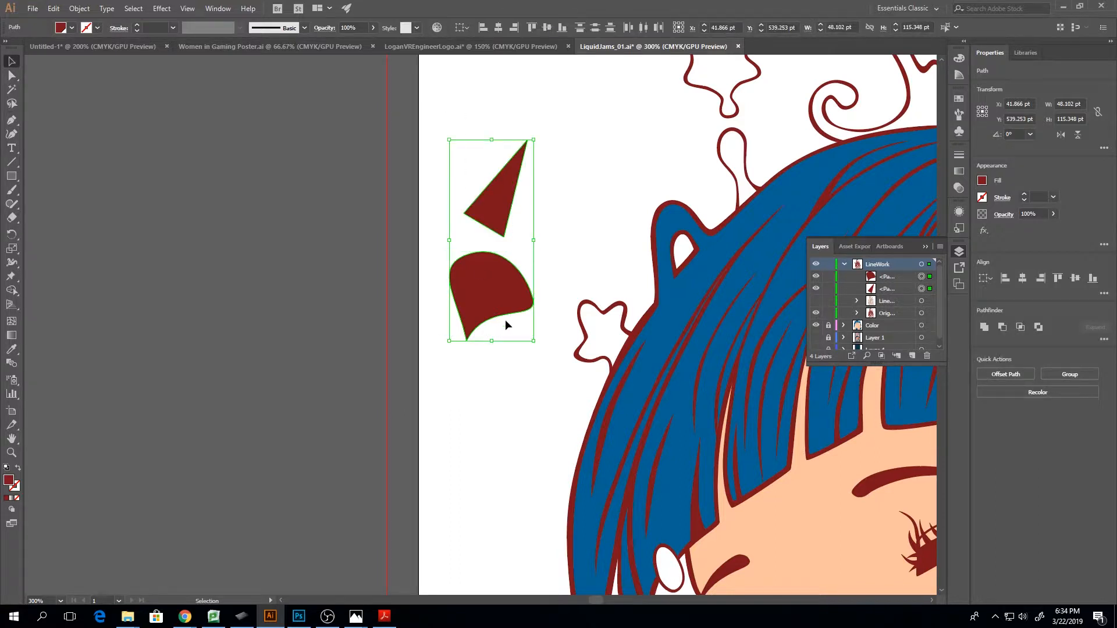
key(Delete)
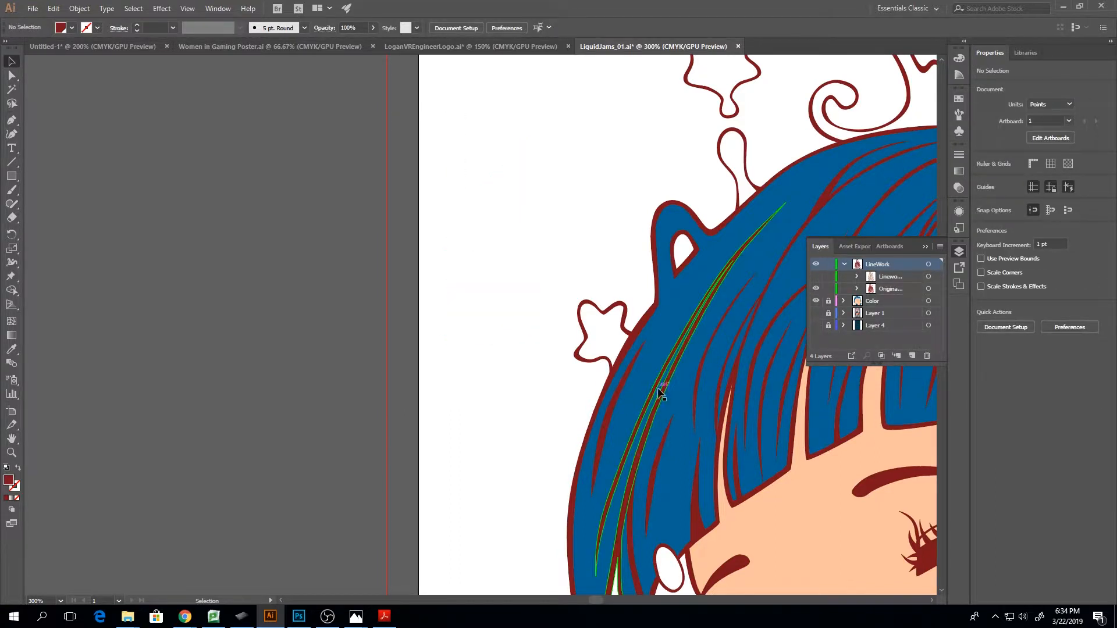
Center the head and headphones in view and expand the LineworkMerged group within the LineWork layer
key(ctrl+plus)
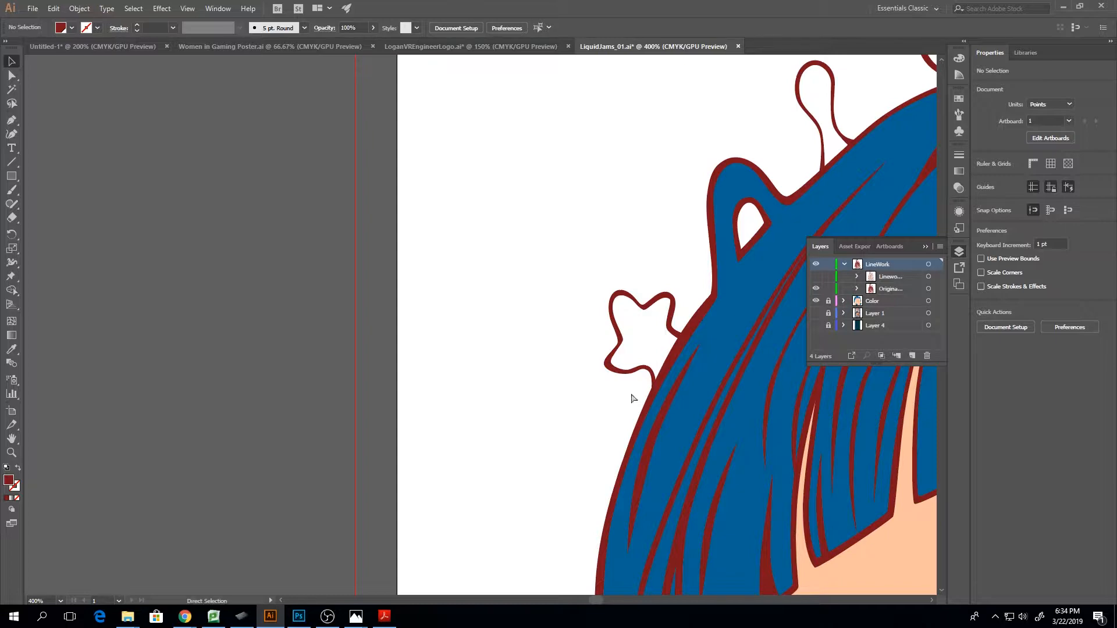
key(ctrl+minus)
key(ctrl+minus)
key(ctrl+minus)
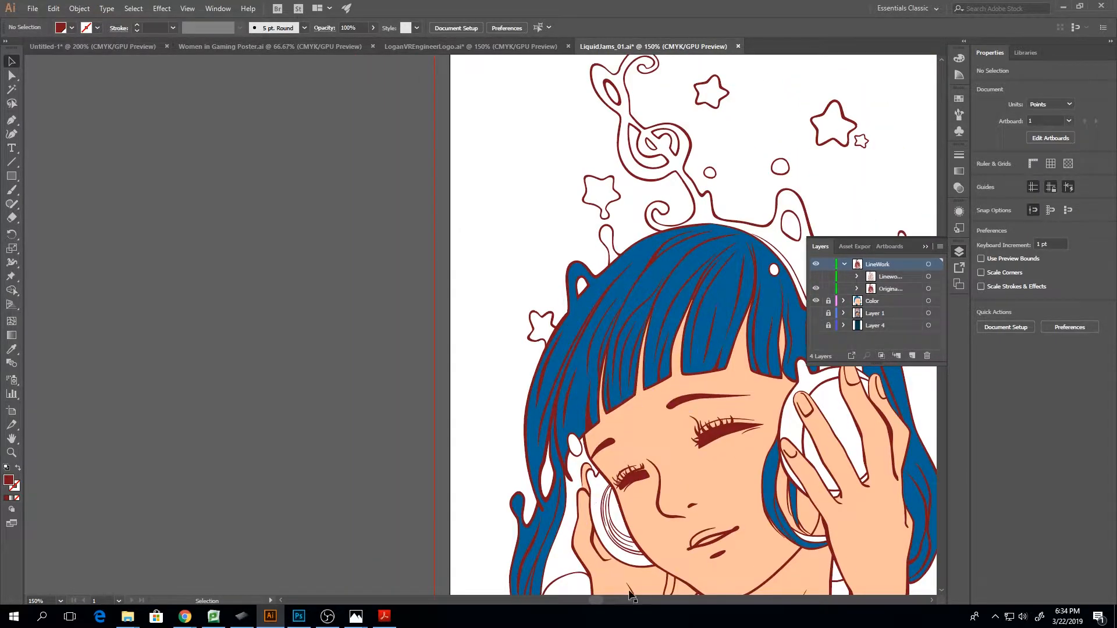
drag(589, 600, 604, 600)
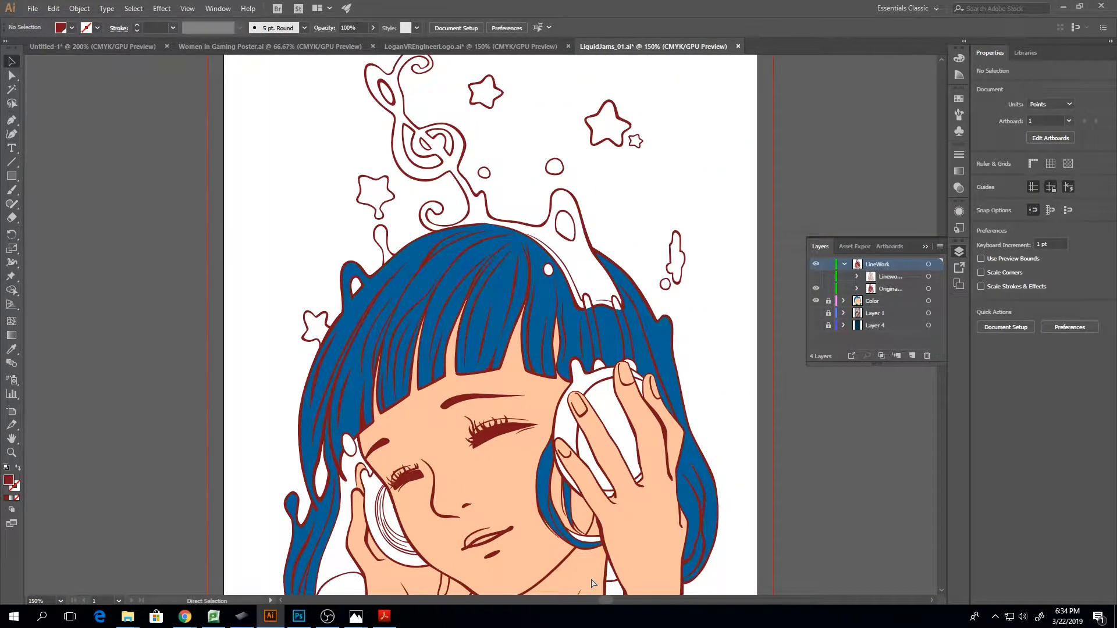
key(ctrl+plus)
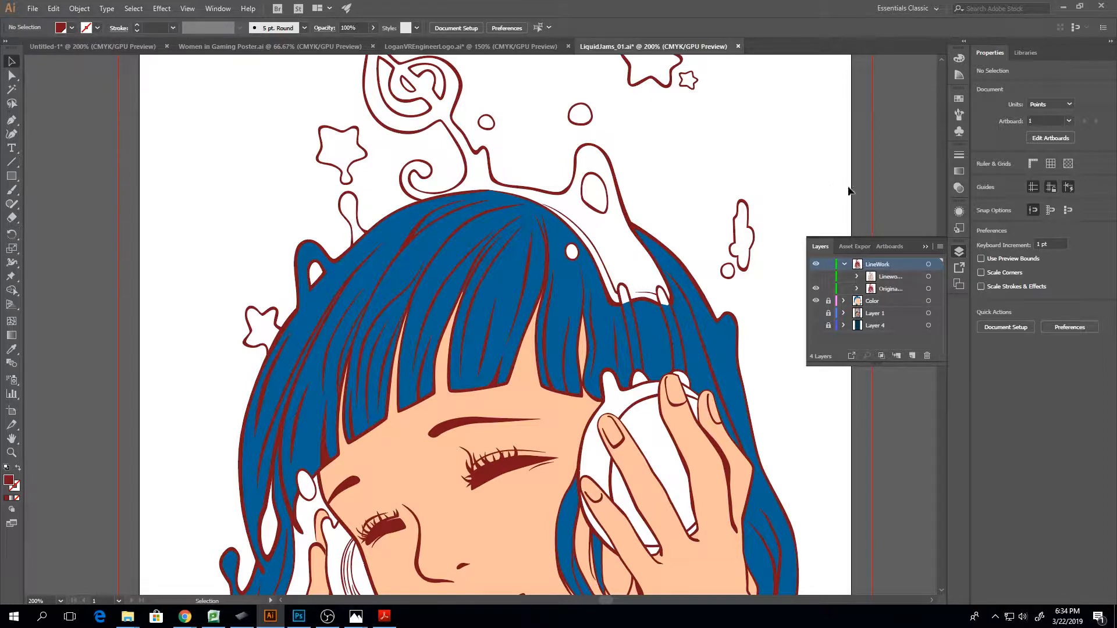
click(856, 277)
scroll(883, 271, down, 3)
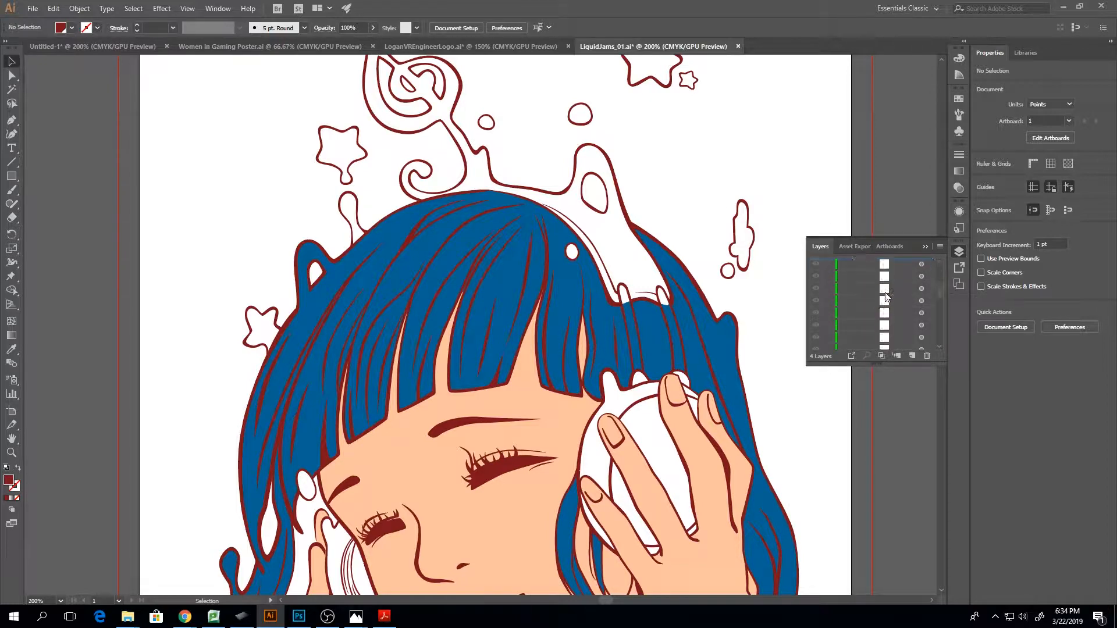
Widen and lengthen the layer list and look through the paths and compound paths in LineworkMerged
drag(805, 285, 626, 285)
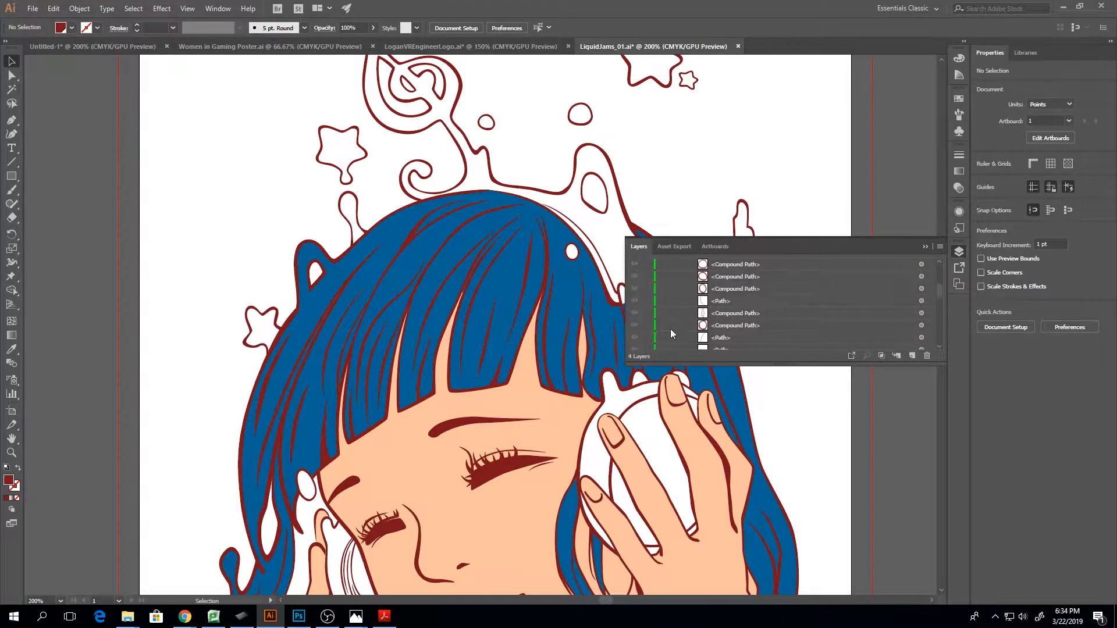
drag(703, 362, 703, 544)
scroll(733, 407, up, 5)
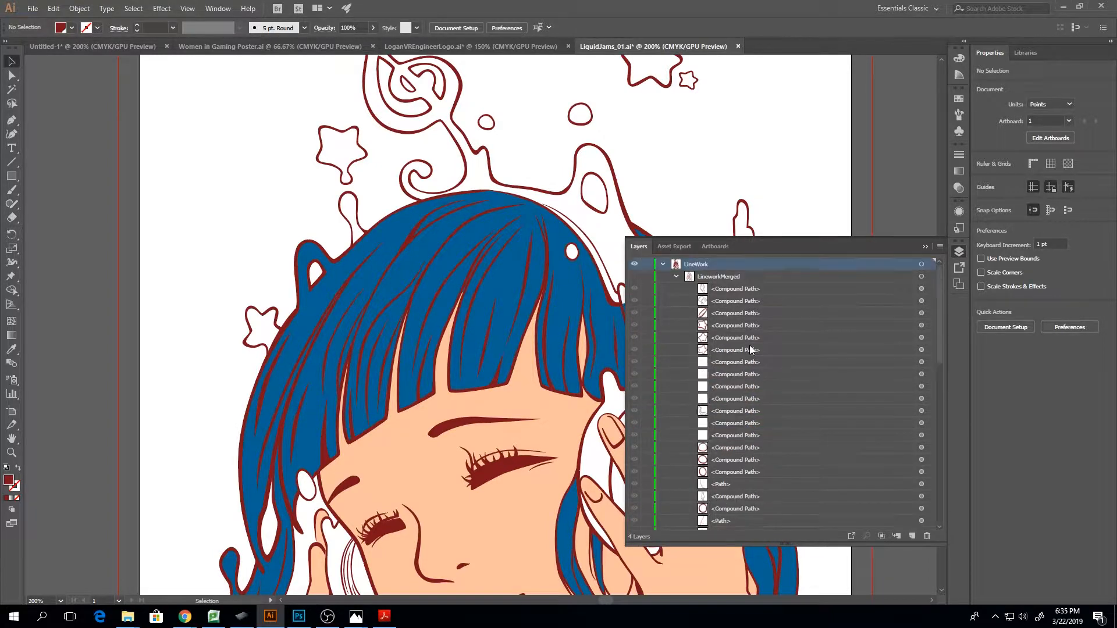
scroll(731, 303, down, 10)
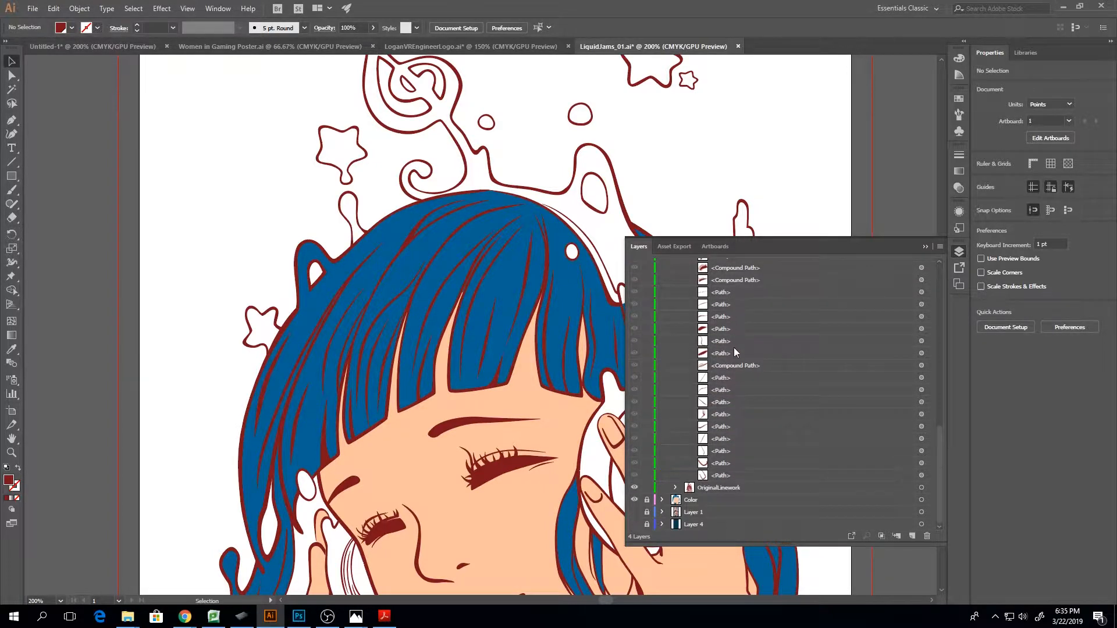
scroll(742, 407, up, 10)
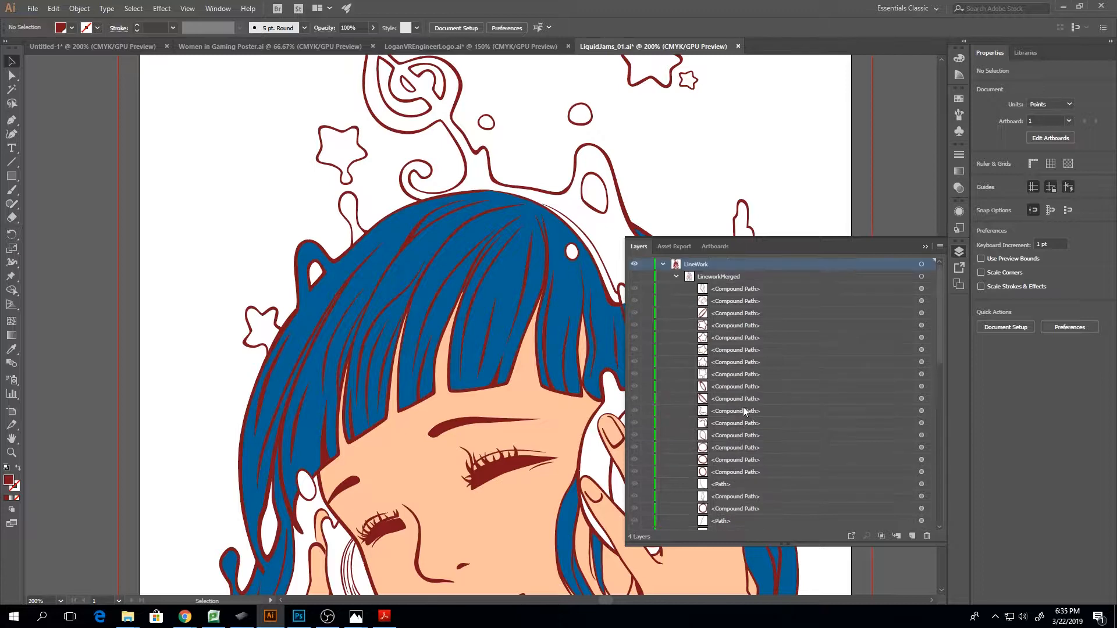
Collapse the LineworkMerged group, then show it in place of the hidden OriginalLinework group
click(666, 265)
click(676, 276)
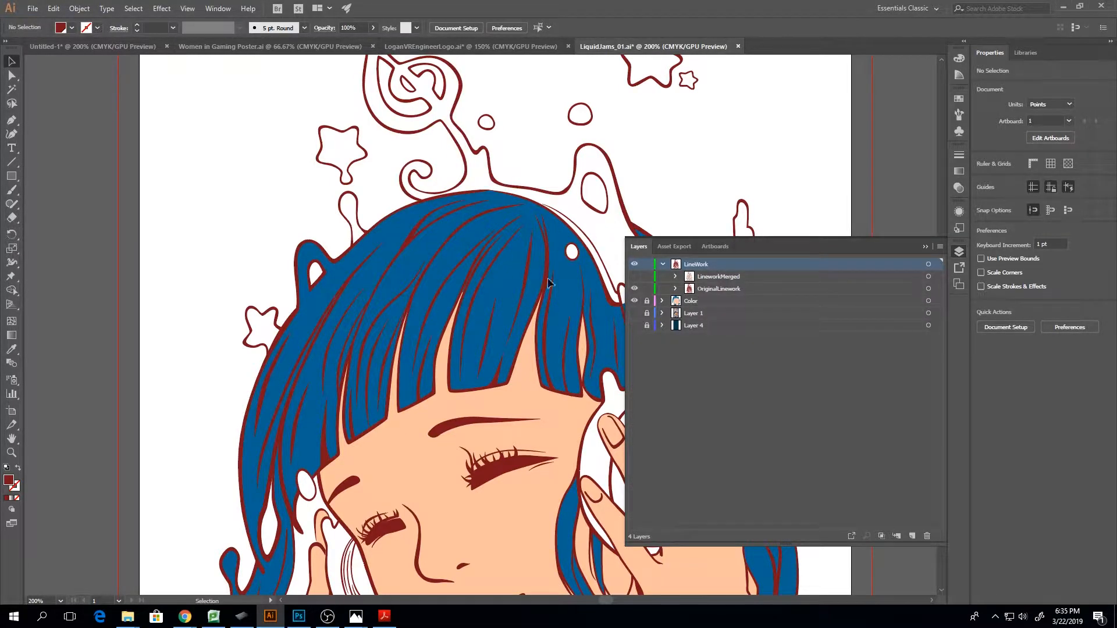
click(634, 277)
click(634, 289)
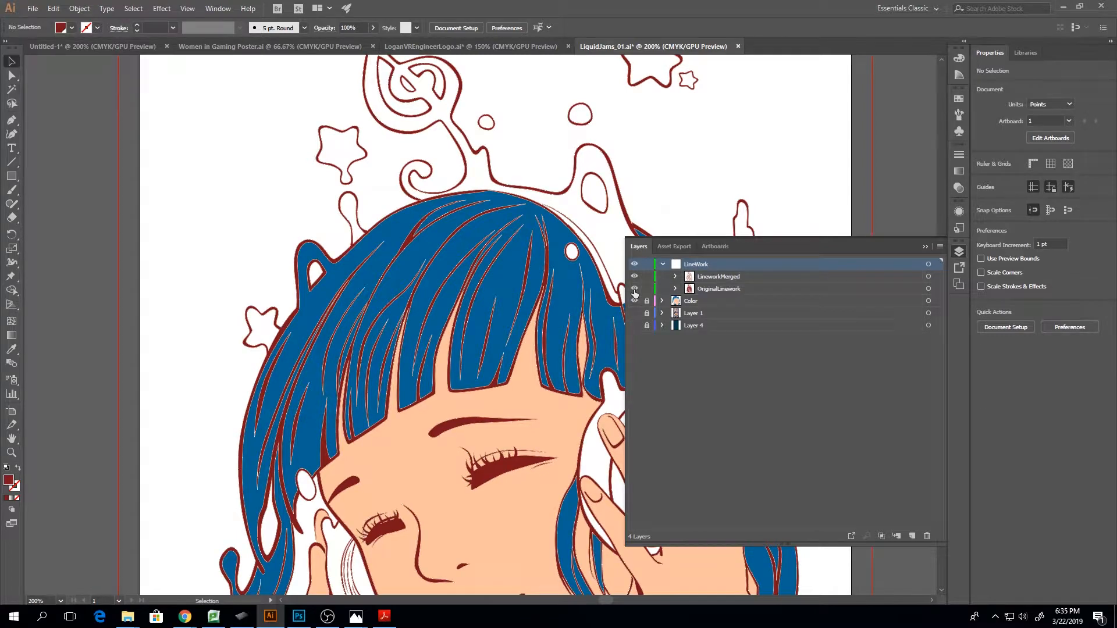
Select the merged linework at 100% zoom and look through the paths inside the LineworkMerged group
click(551, 267)
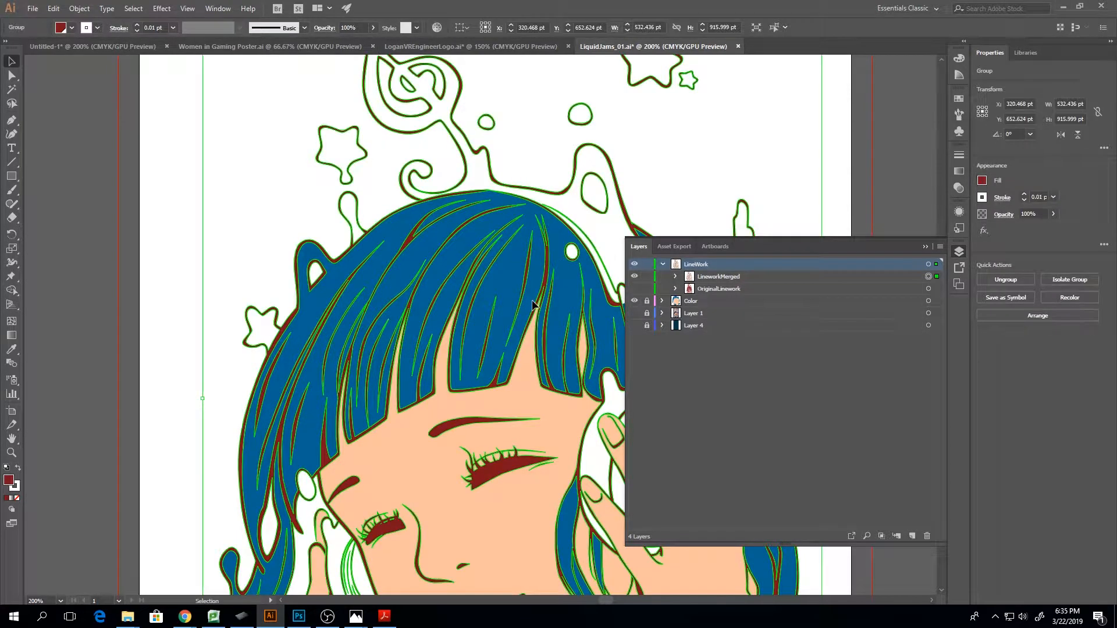
key(ctrl+1)
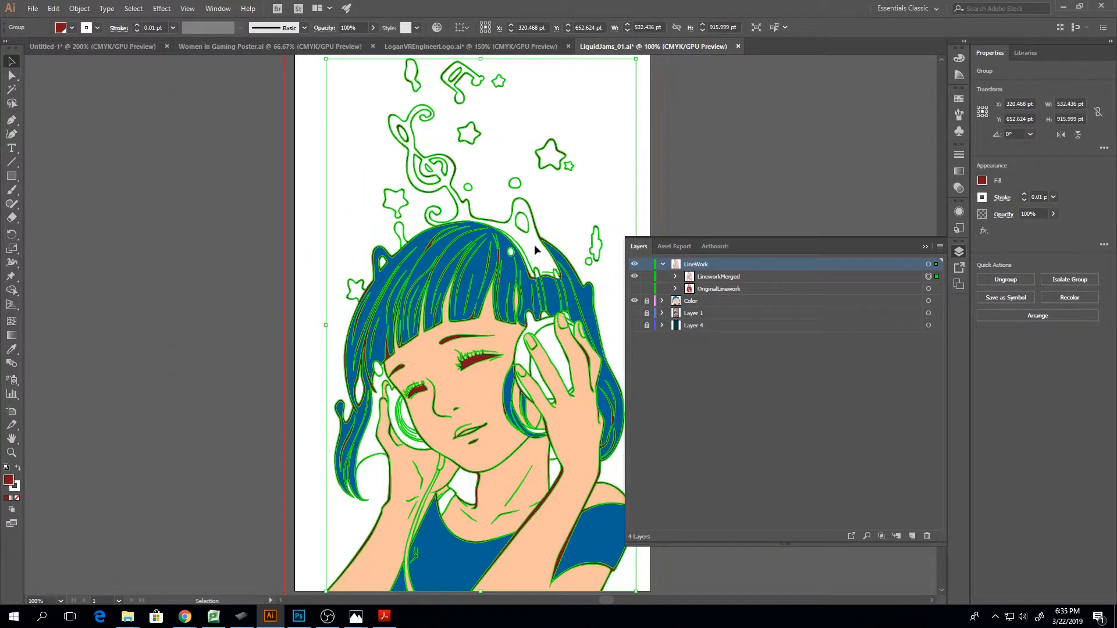
click(676, 277)
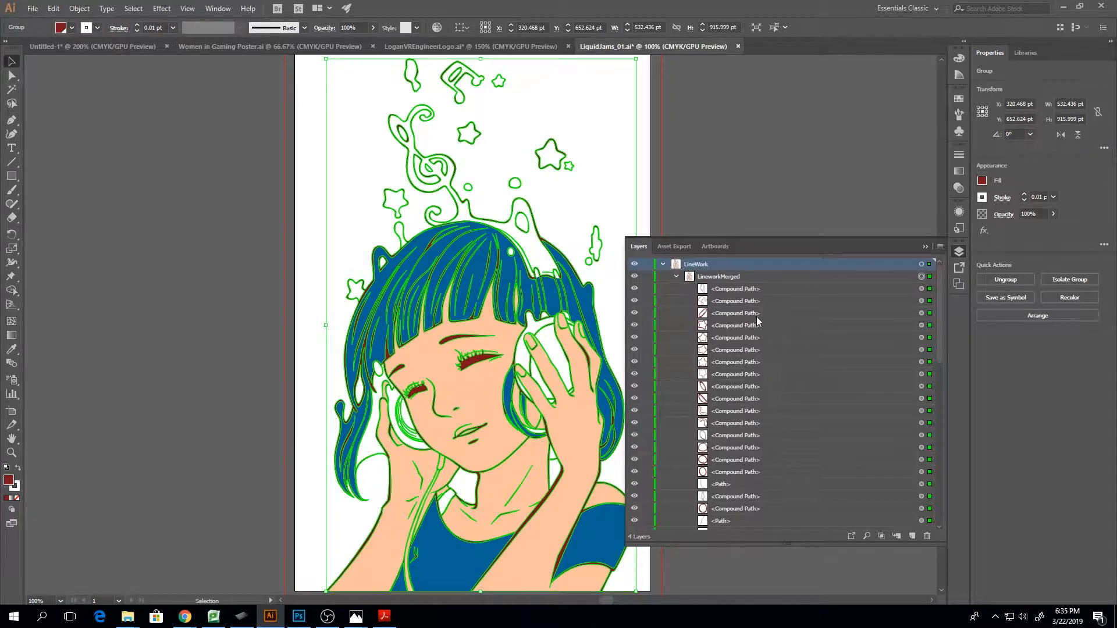
scroll(711, 445, down, 2)
scroll(711, 445, up, 3)
click(675, 277)
Lock and hide the LineworkMerged group and make the OriginalLinework group visible again
click(647, 276)
click(634, 276)
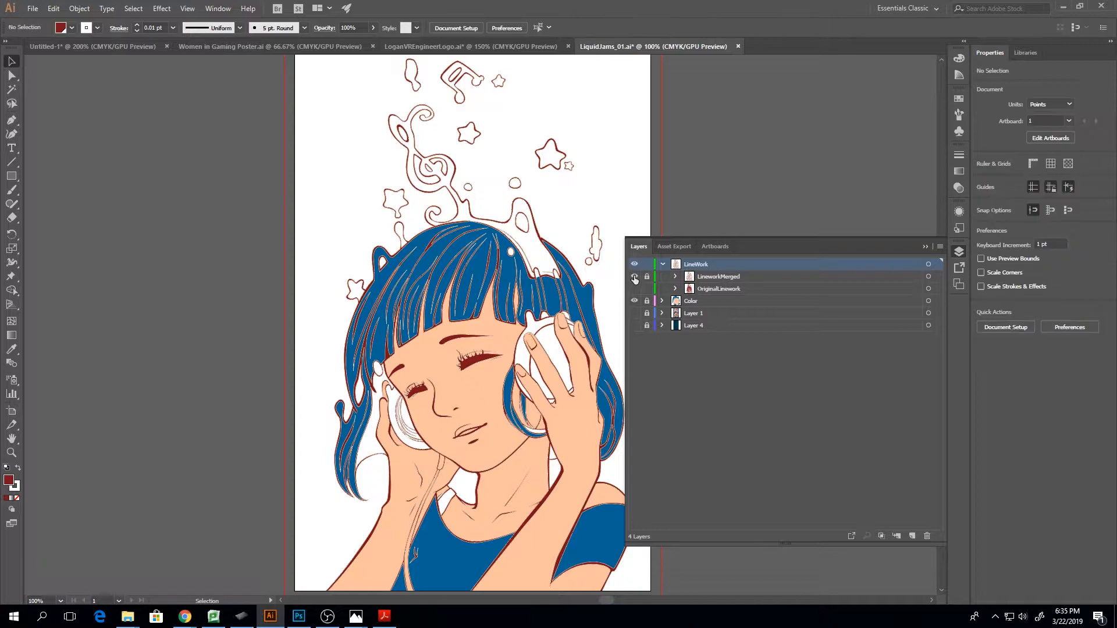
click(635, 288)
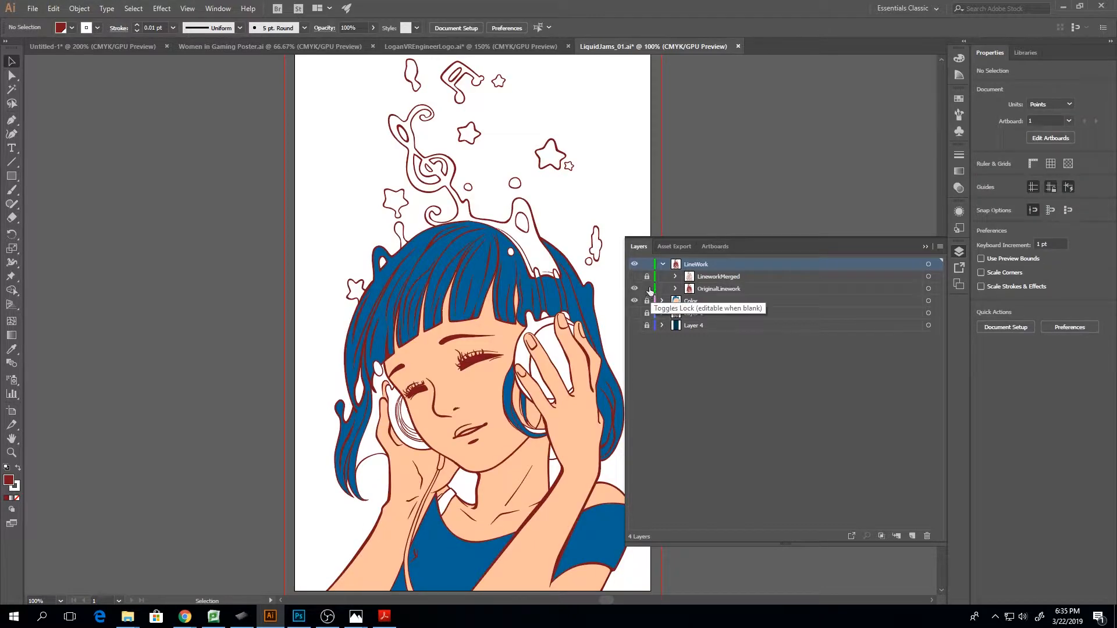
Expand the OriginalLinework group and toggle the Headphones, Hair and Face sublayers off and on to examine each one
click(676, 289)
click(680, 303)
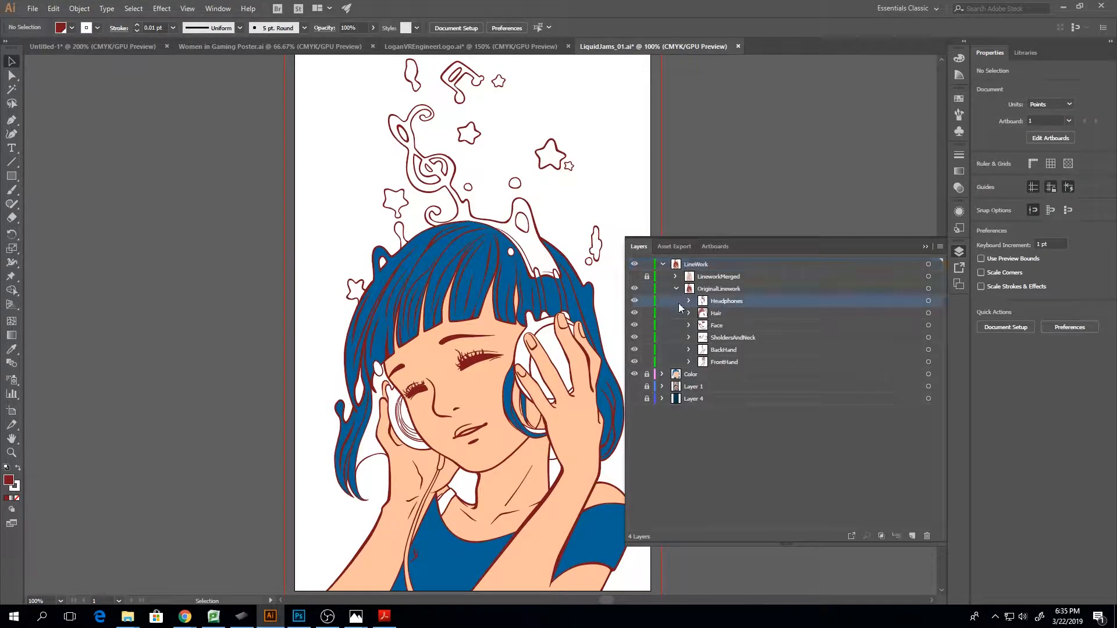
click(634, 302)
click(634, 301)
click(634, 313)
click(633, 313)
click(634, 325)
click(634, 325)
Look through the Headphones paths, select the small star beside the music note from the list, and collapse the LineWork hierarchy
click(688, 301)
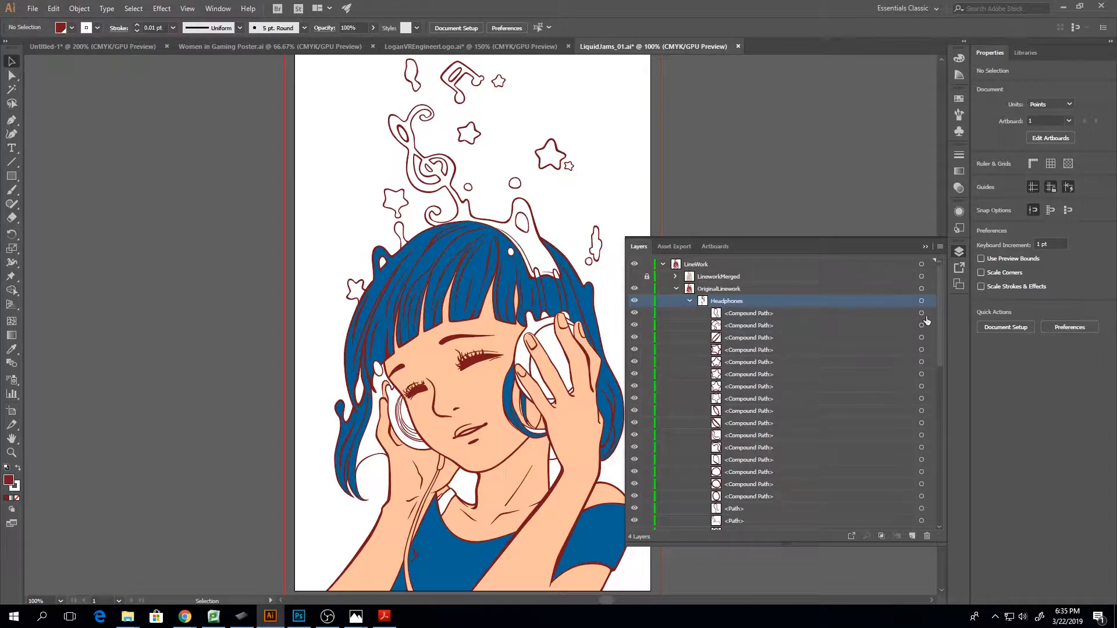
click(921, 362)
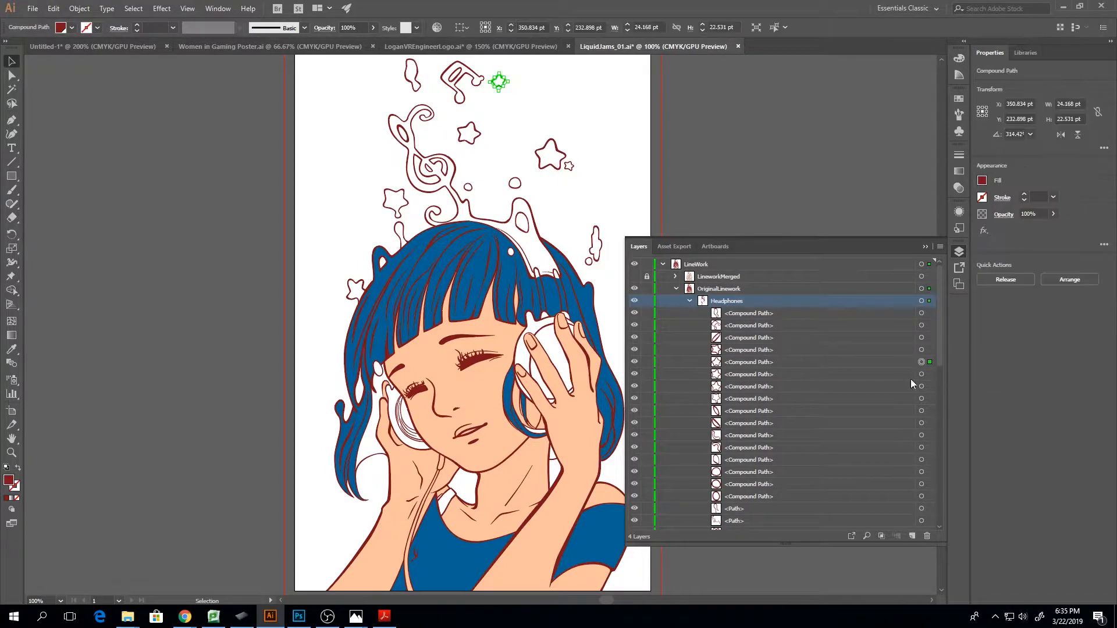
scroll(759, 378, down, 10)
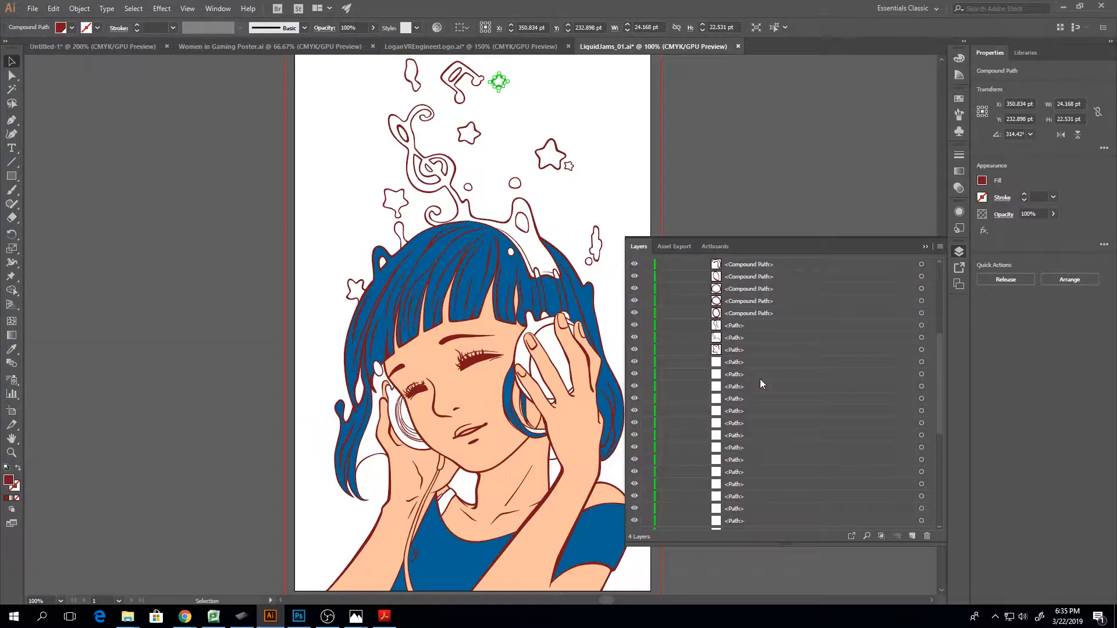
scroll(760, 379, up, 10)
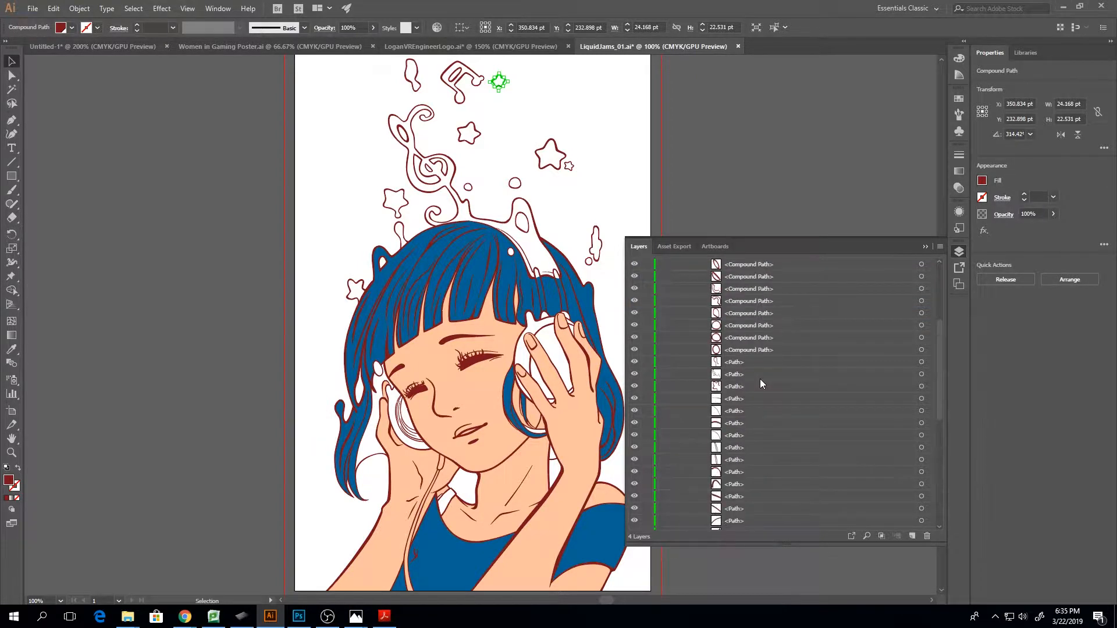
click(691, 302)
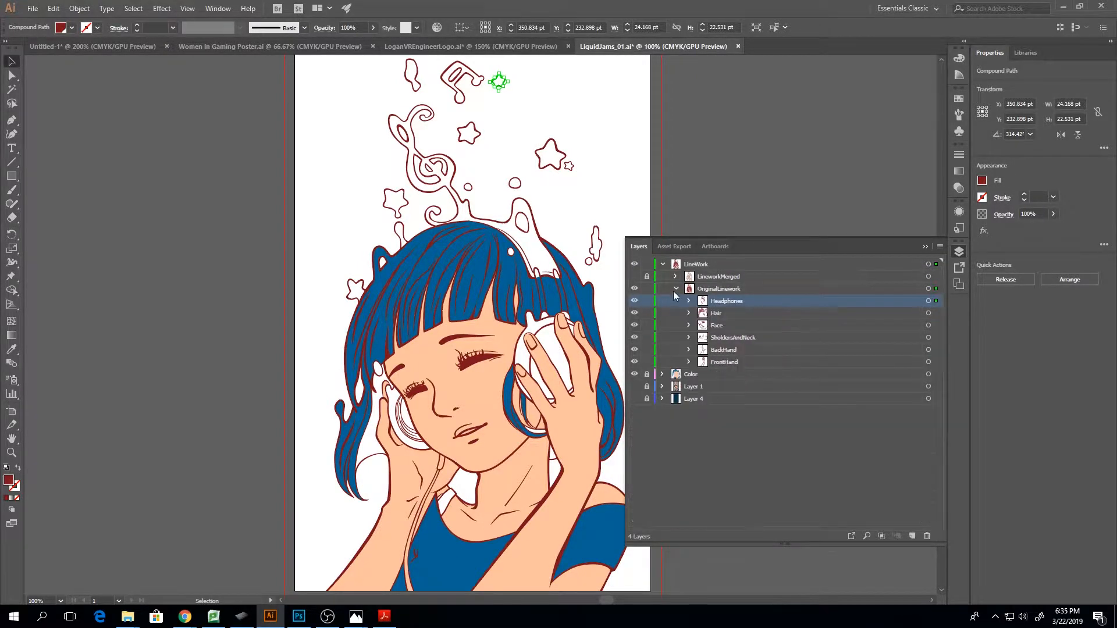
click(676, 289)
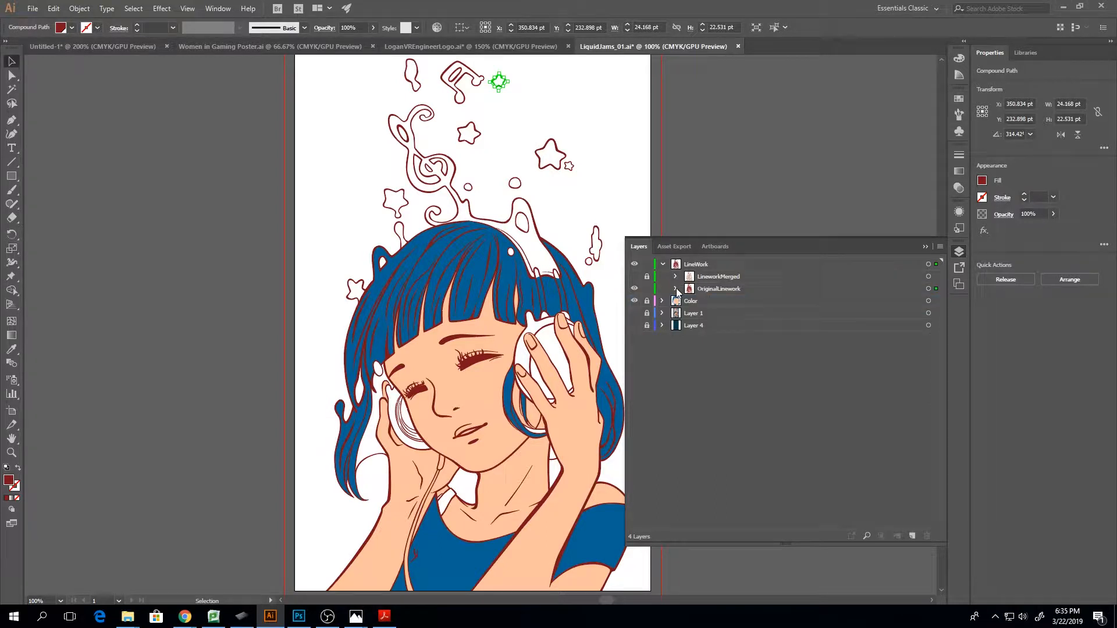
click(662, 264)
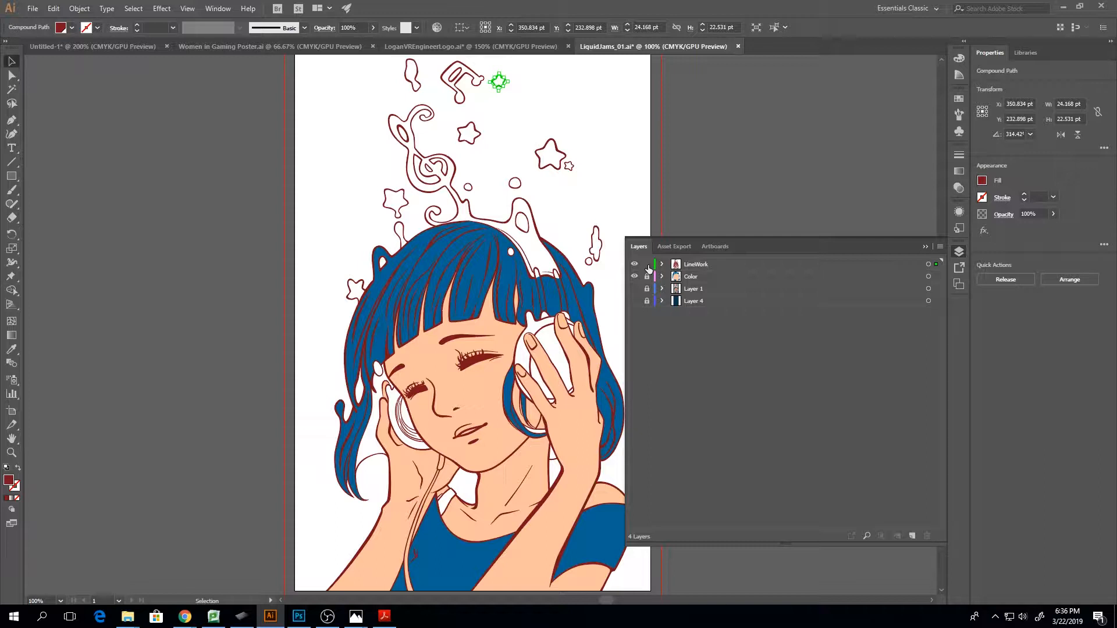
Add a new layer above LineWork and lock the LineWork layer
click(912, 536)
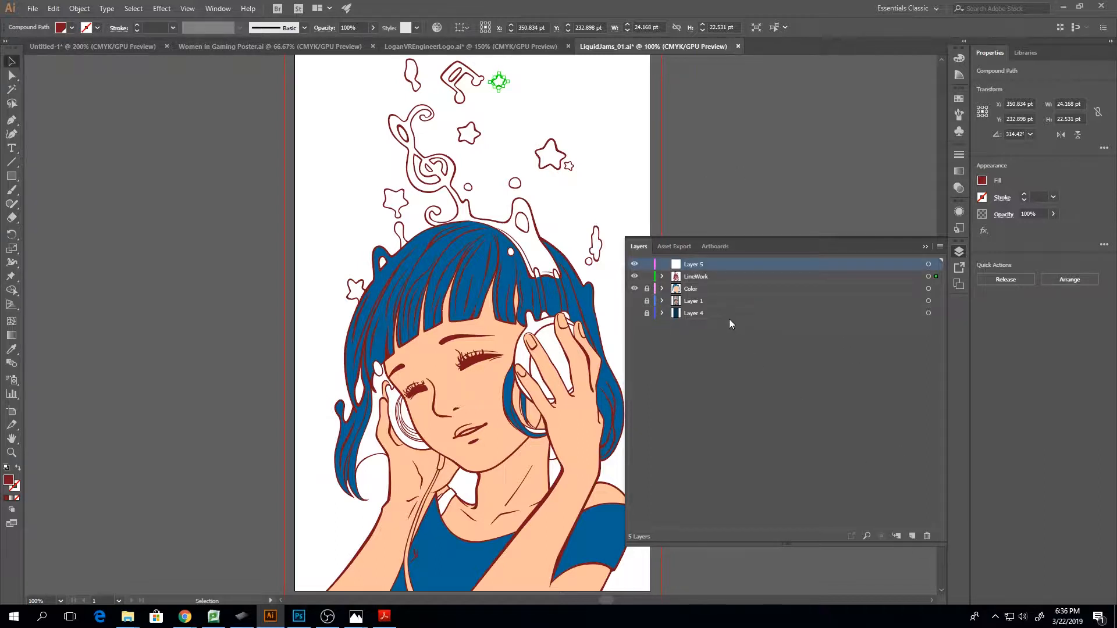
click(647, 276)
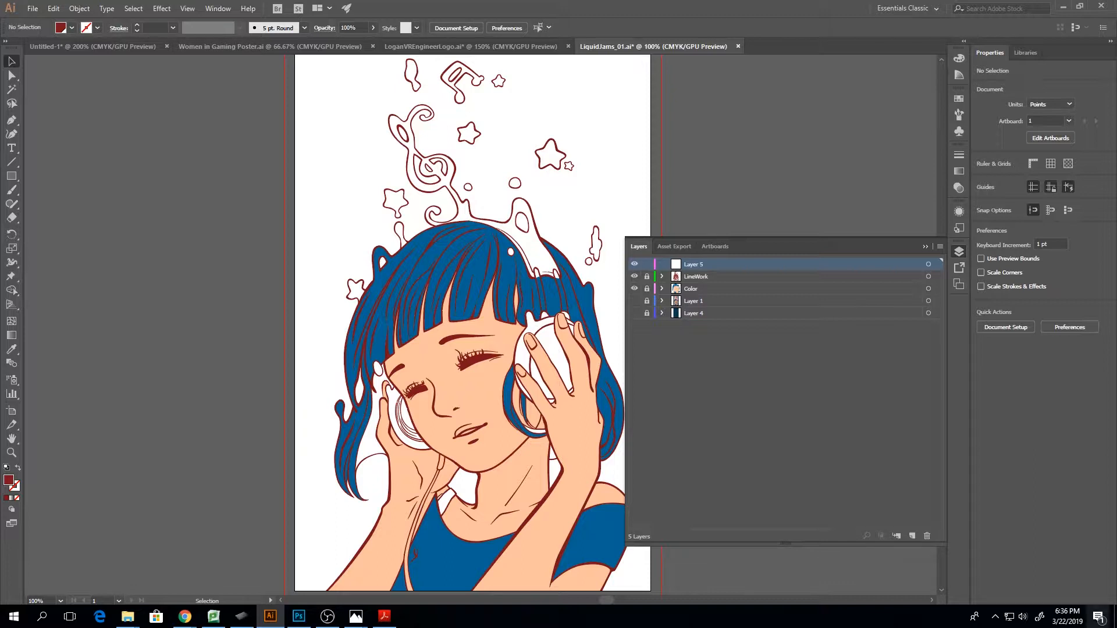
Delete the new empty layer and collapse the layer list
click(926, 536)
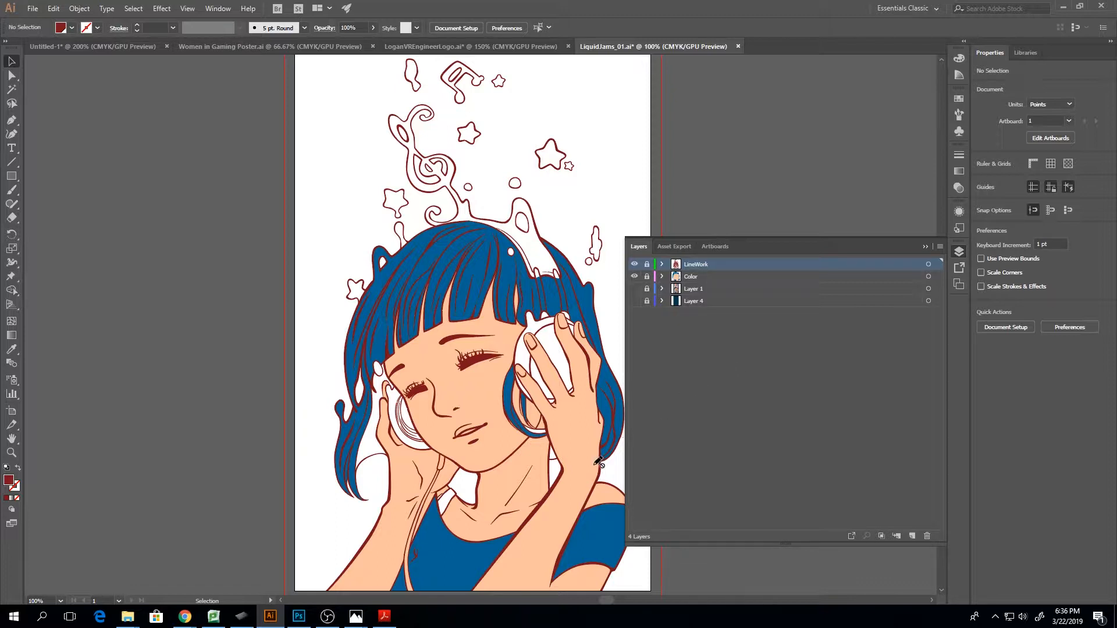
key(ctrl+=)
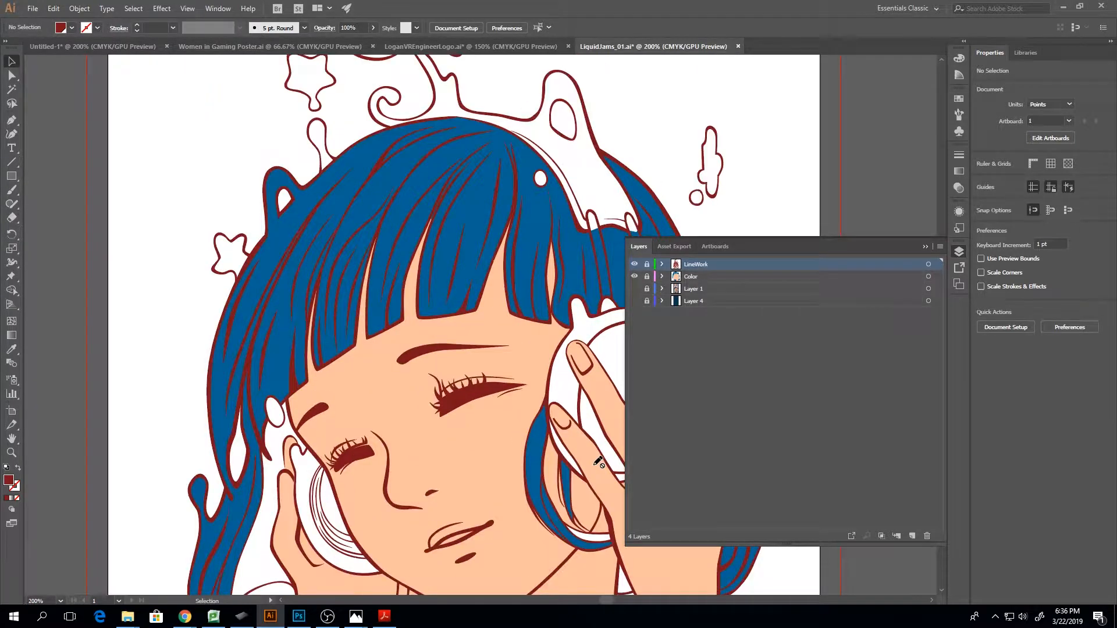
click(926, 246)
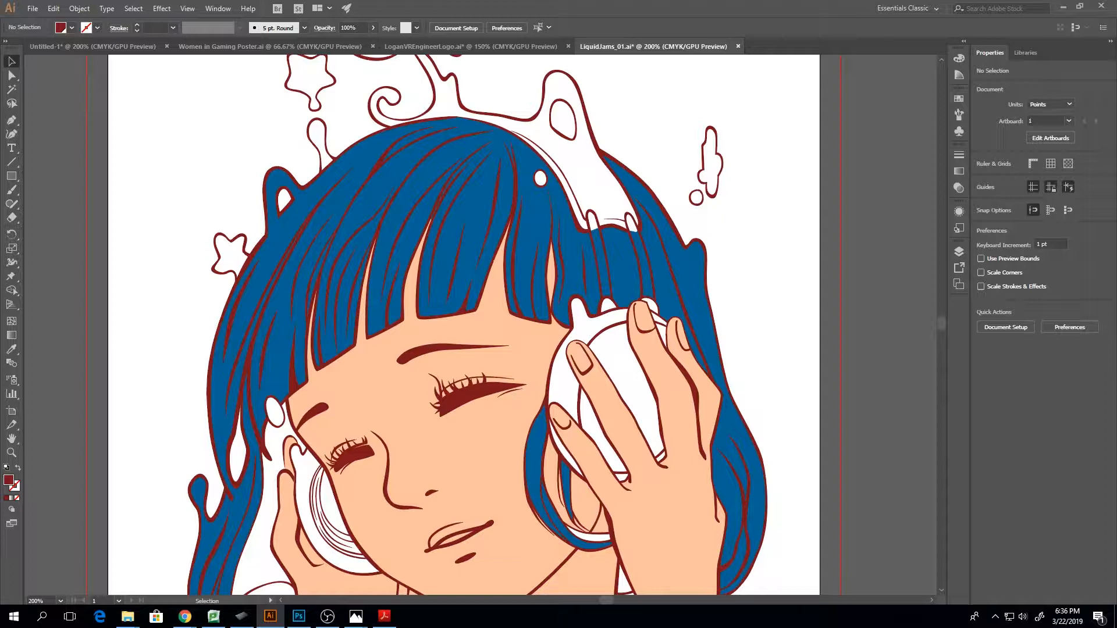
Switch to the Untitled-1 document and delete both the selected pointed path and the rounded shape from the artboard
click(52, 47)
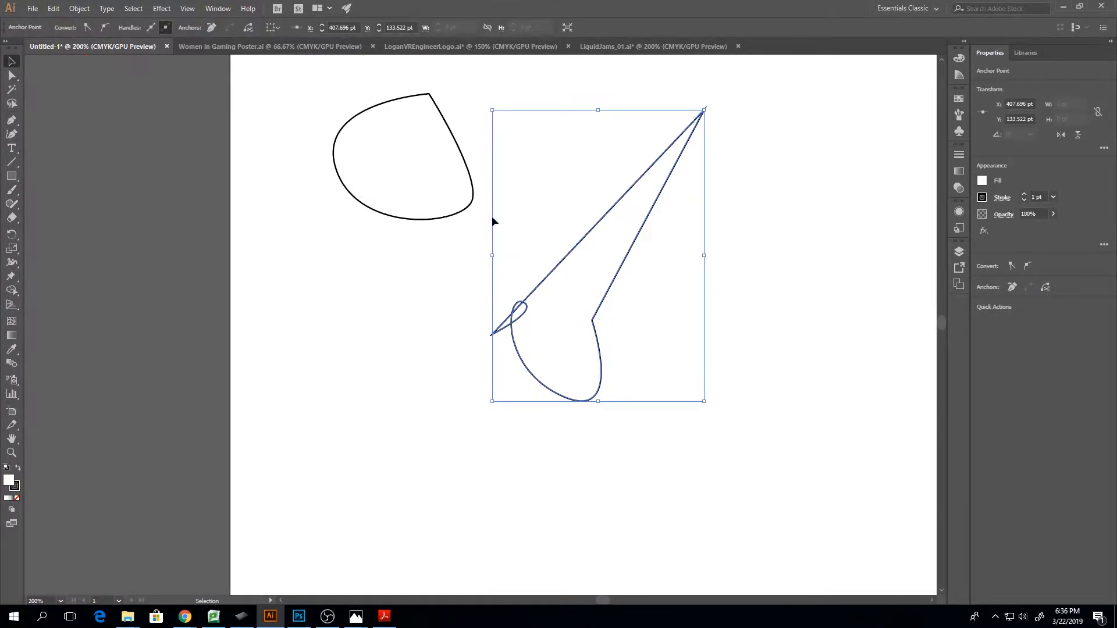
key(ctrl+z)
key(Delete)
click(410, 220)
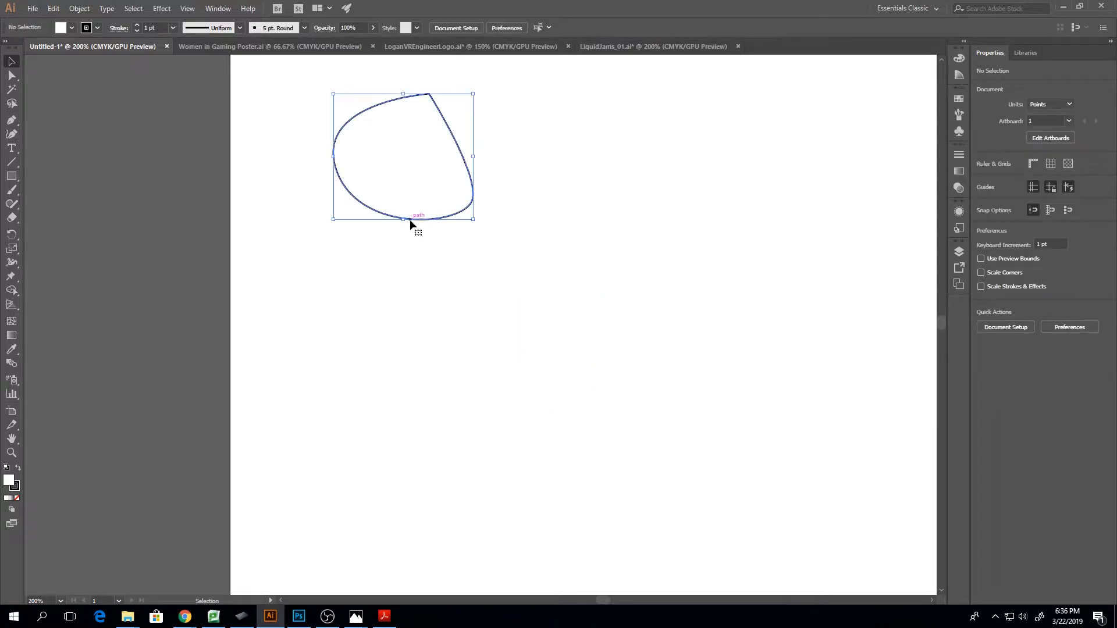
key(Delete)
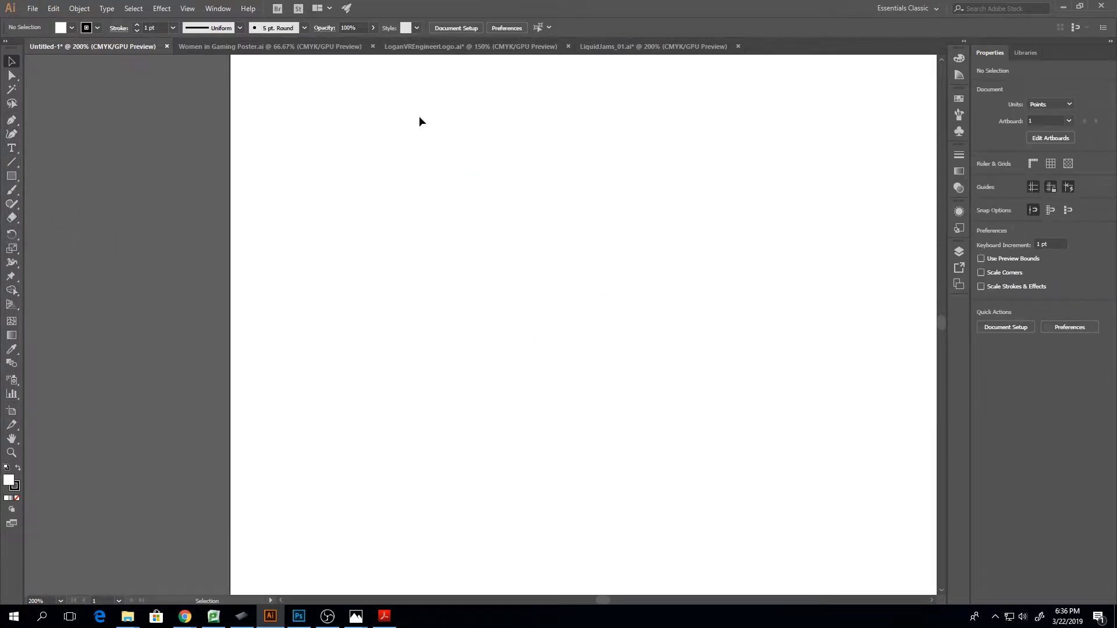
key(ctrl+minus)
key(ctrl+minus)
key(ctrl+plus)
key(ctrl+plus)
scroll(693, 288, up, 1)
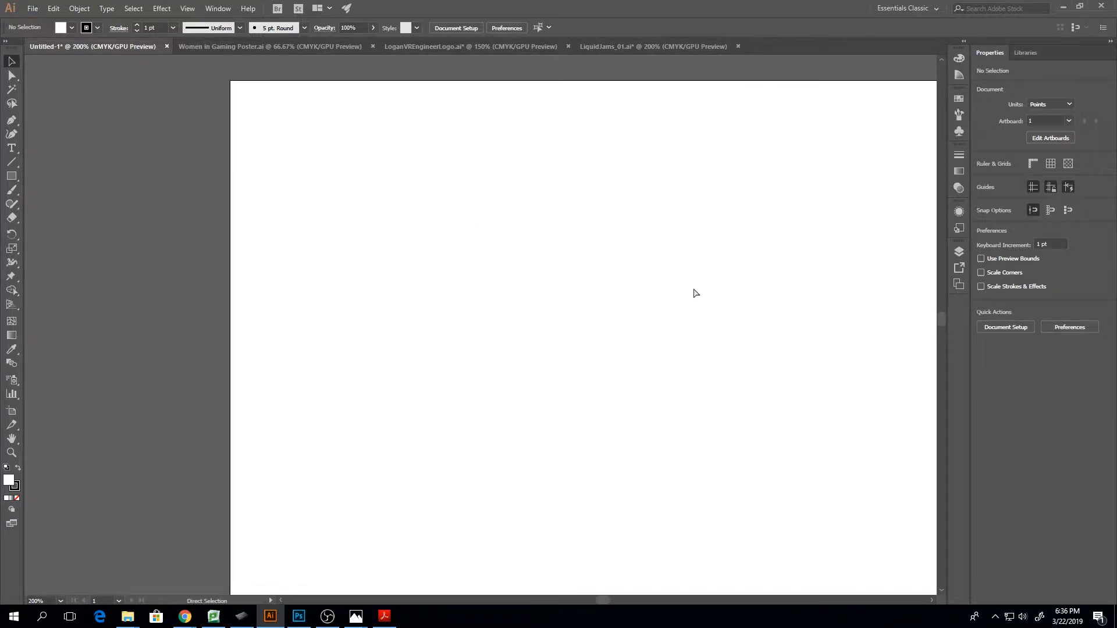
key(ctrl+minus)
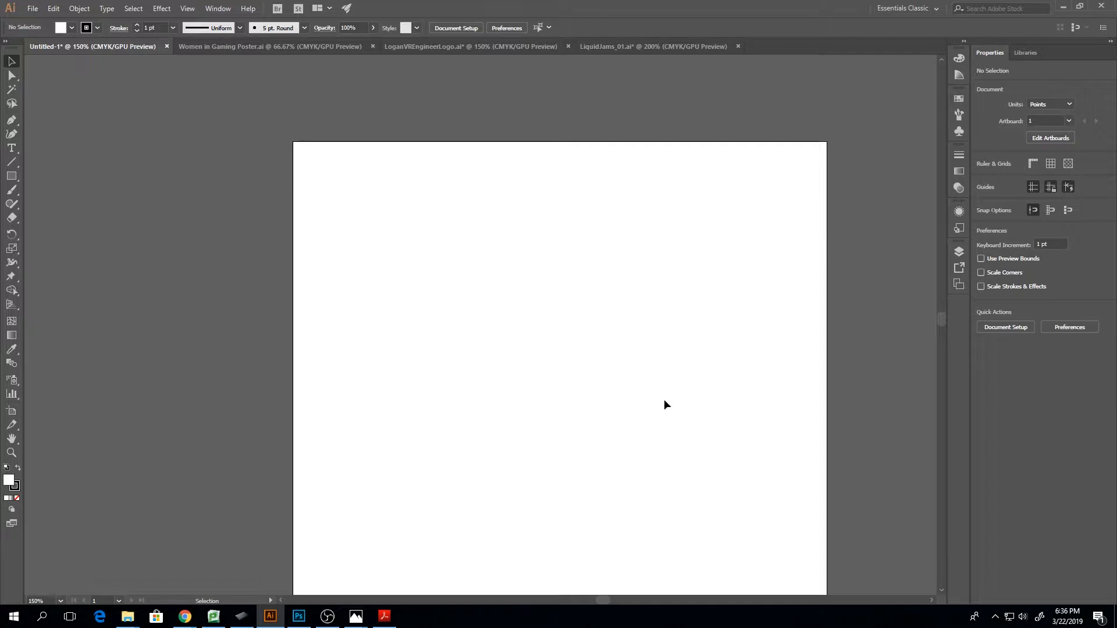
scroll(601, 599, right, 3)
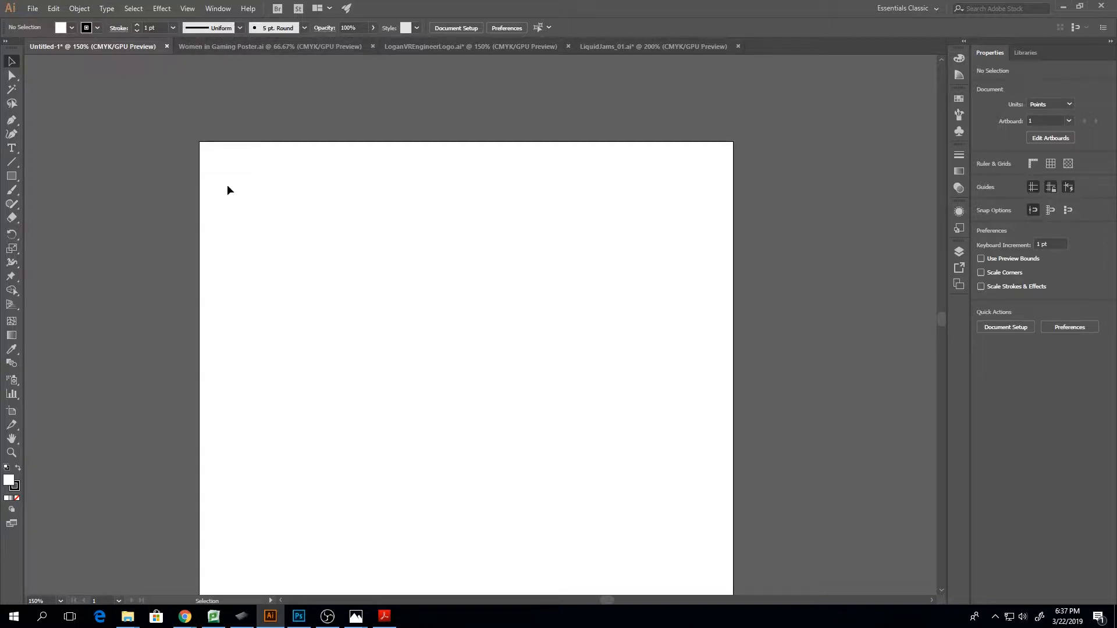
key(ctrl+minus)
key(ctrl+minus)
key(ctrl+plus)
key(ctrl+plus)
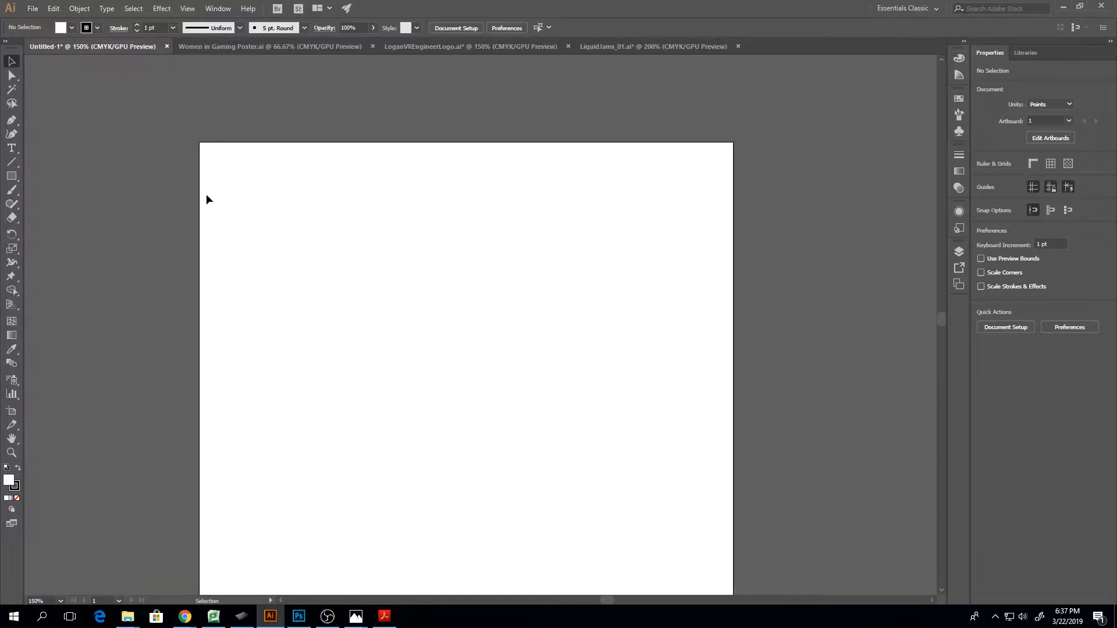
click(33, 8)
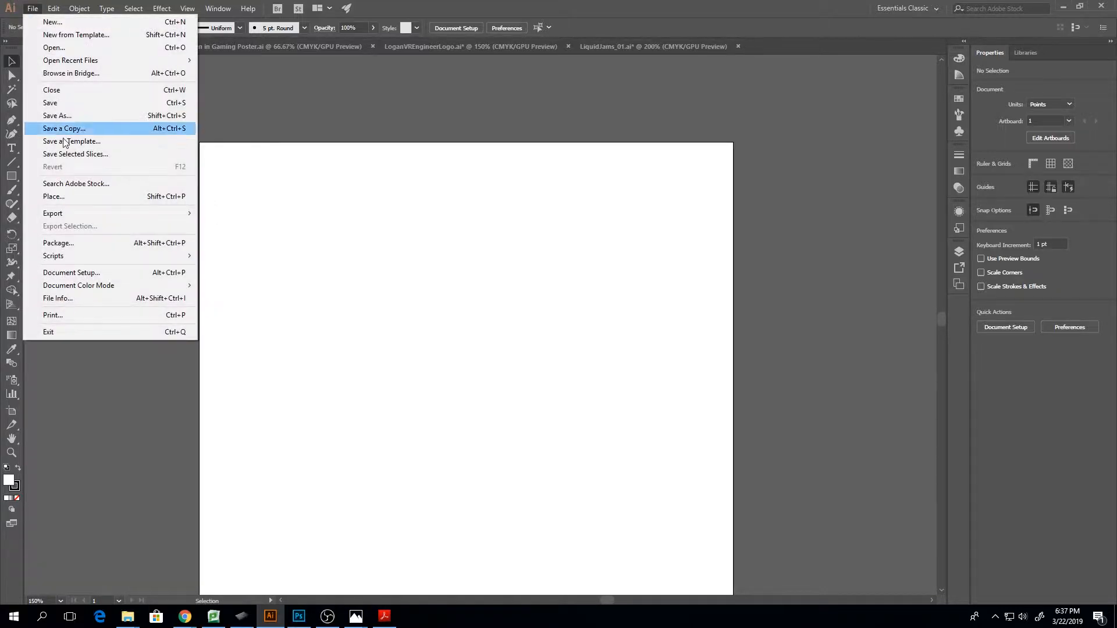
click(82, 197)
key(ctrl+shift+p)
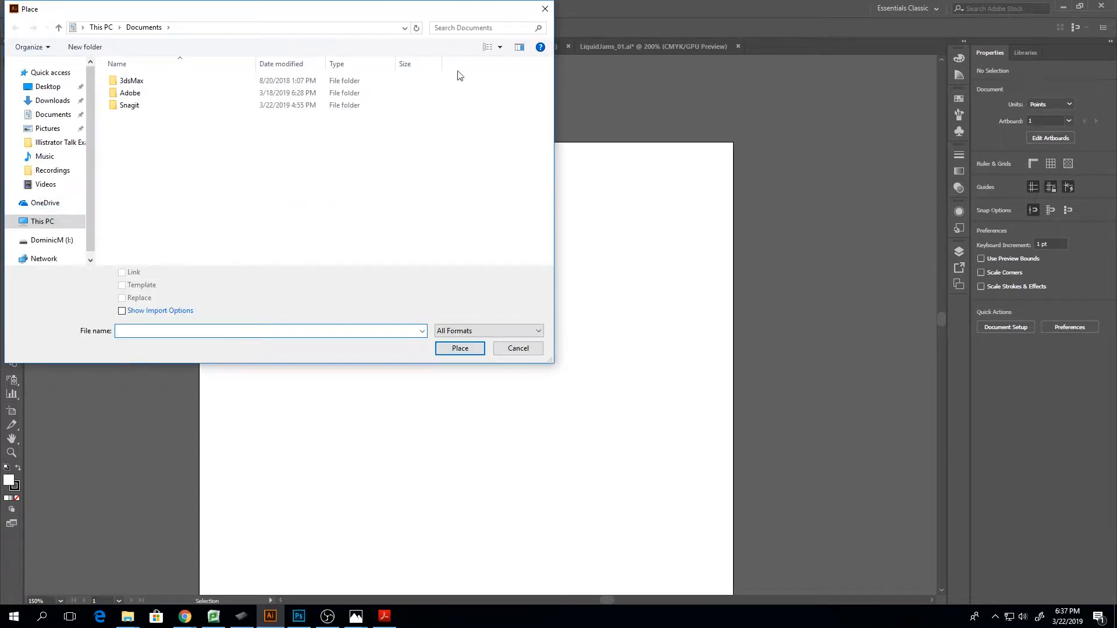
click(545, 9)
Start placing a file and open the Illistrator Talk Examples folder on the Desktop
click(31, 9)
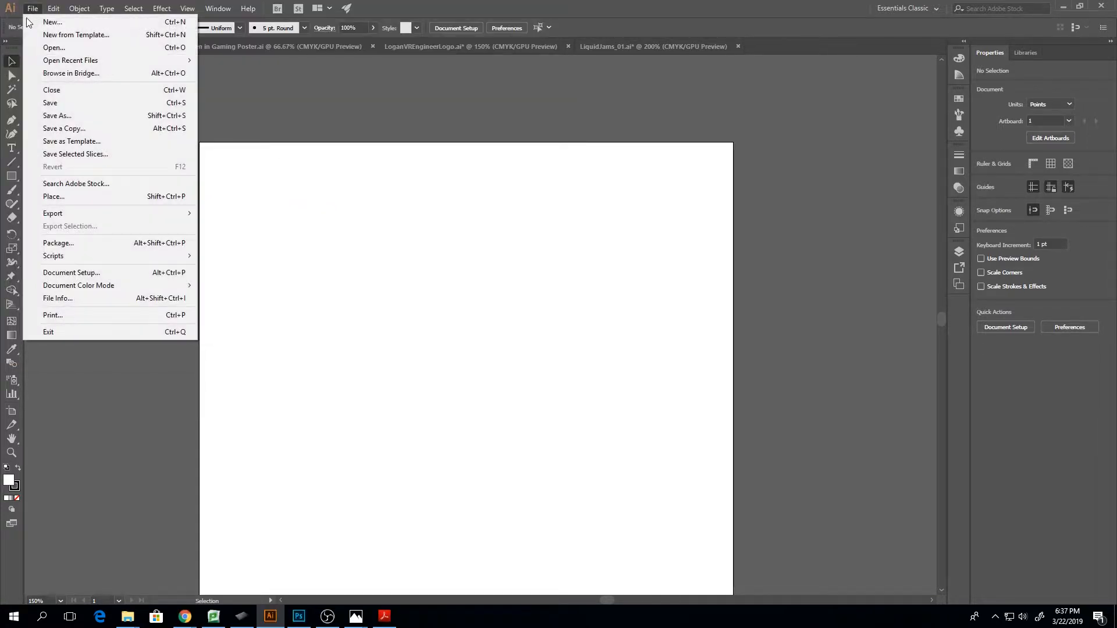
click(74, 205)
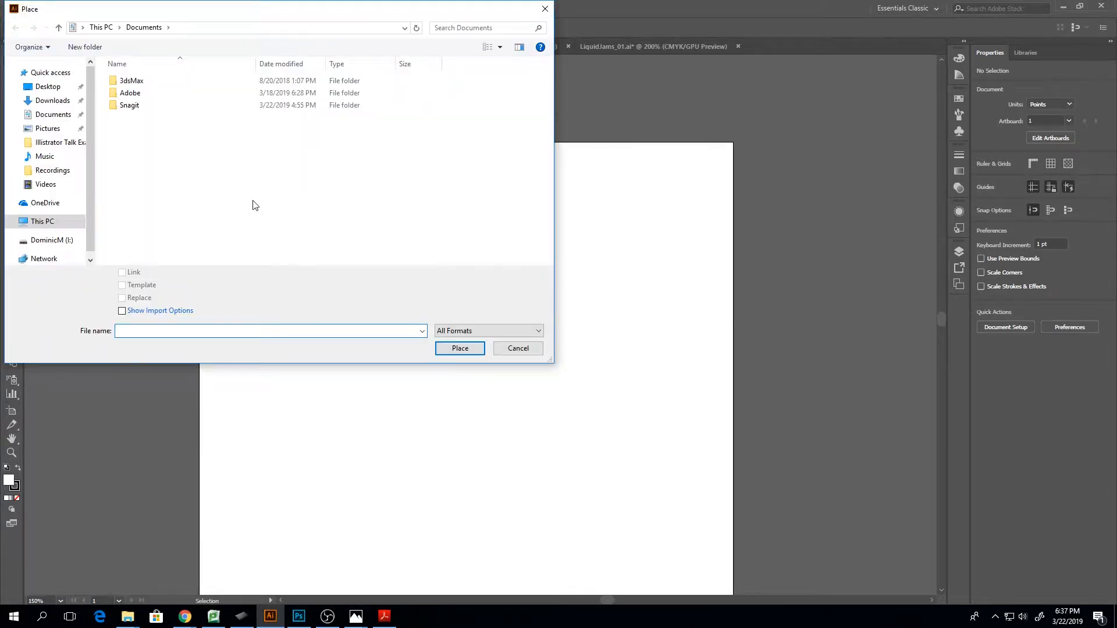
click(60, 90)
double_click(162, 81)
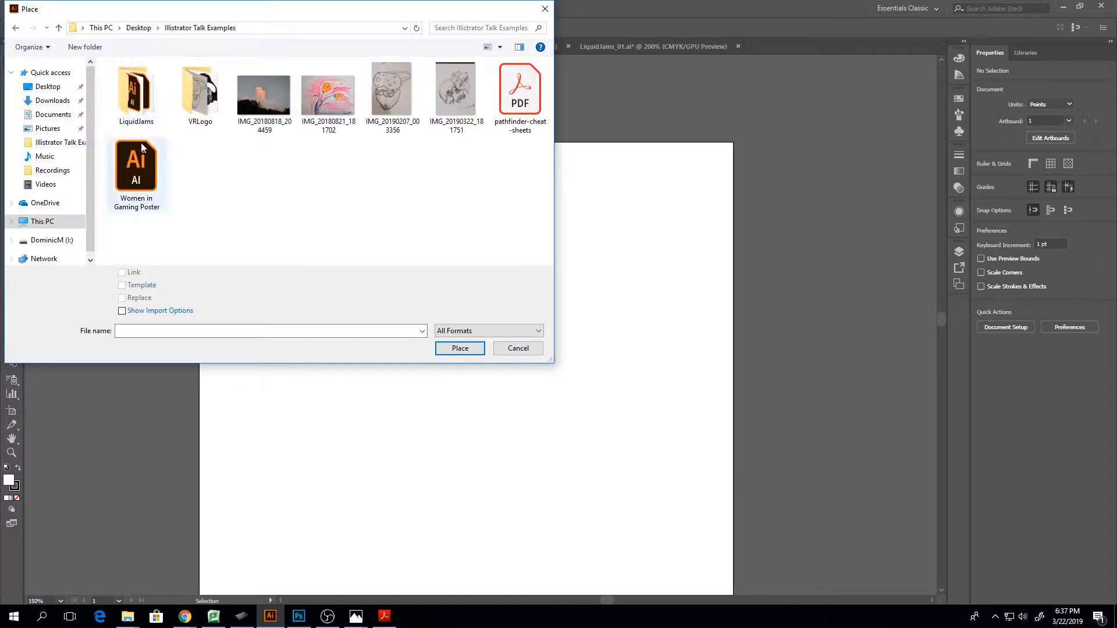
Load the sky, pink tree and neighbouring drawing photos as linked files and place IMG_20180818_204459 at full size near the artboard's upper-left corner
click(292, 118)
shift+click(456, 93)
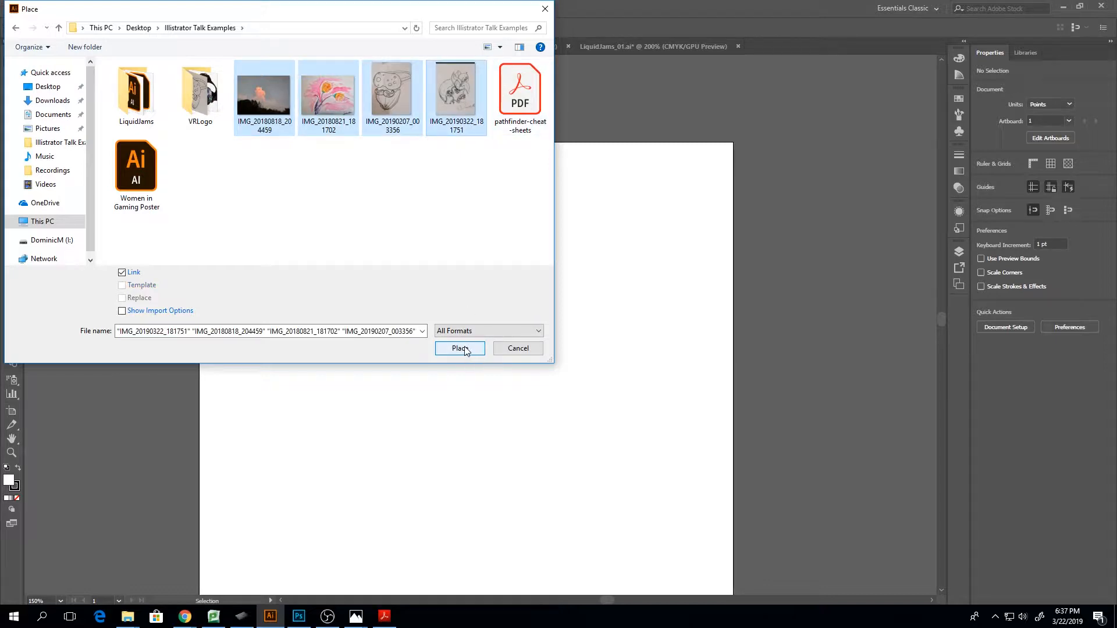
click(279, 87)
drag(396, 214, 289, 90)
click(460, 348)
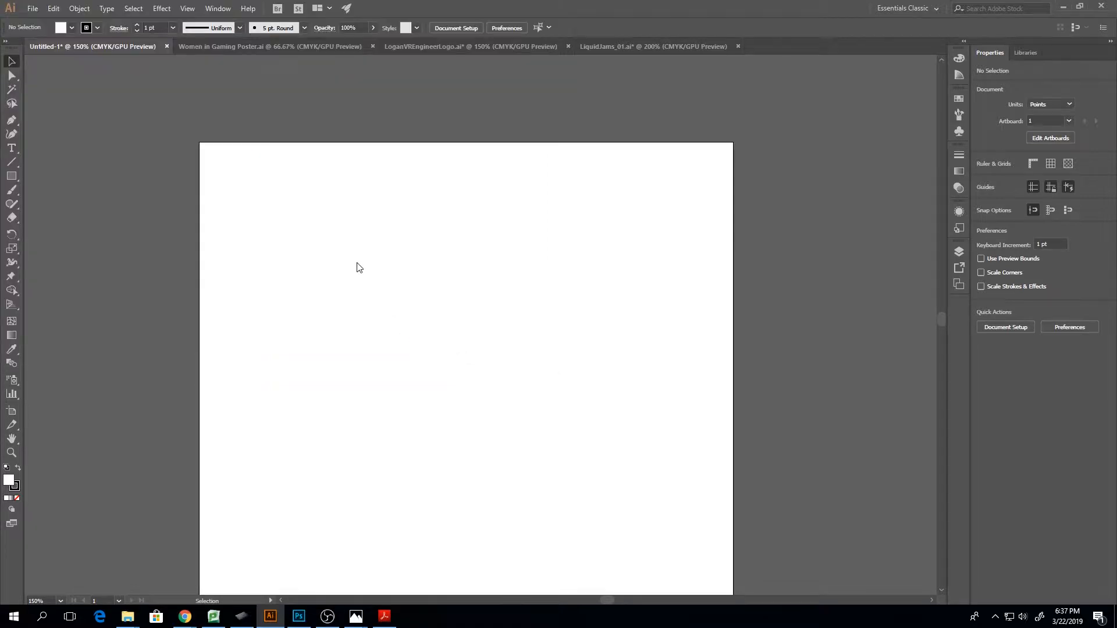
click(212, 170)
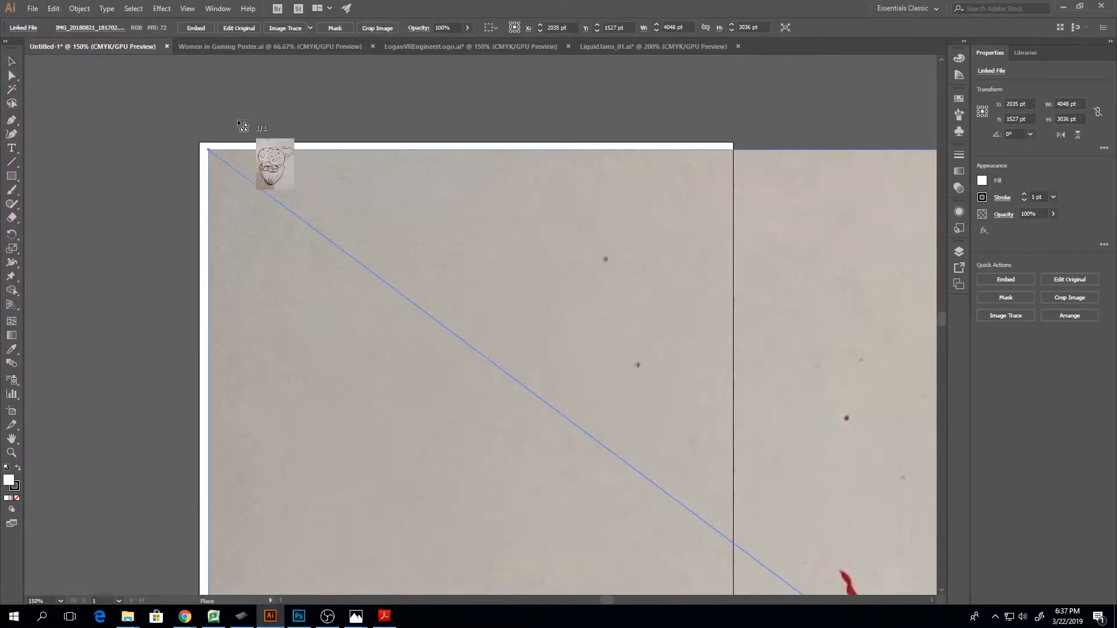
Place the remaining pink tree and drawing photos at full size, and scale all three images together to about 601 pt wide
click(237, 121)
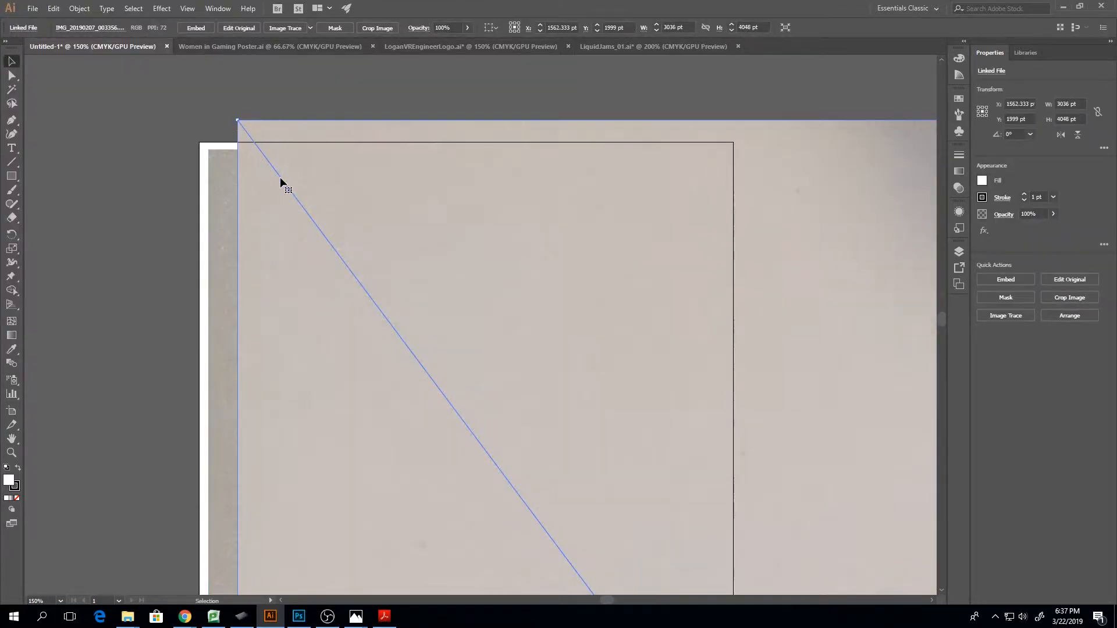
key(ctrl+minus)
key(ctrl+minus)
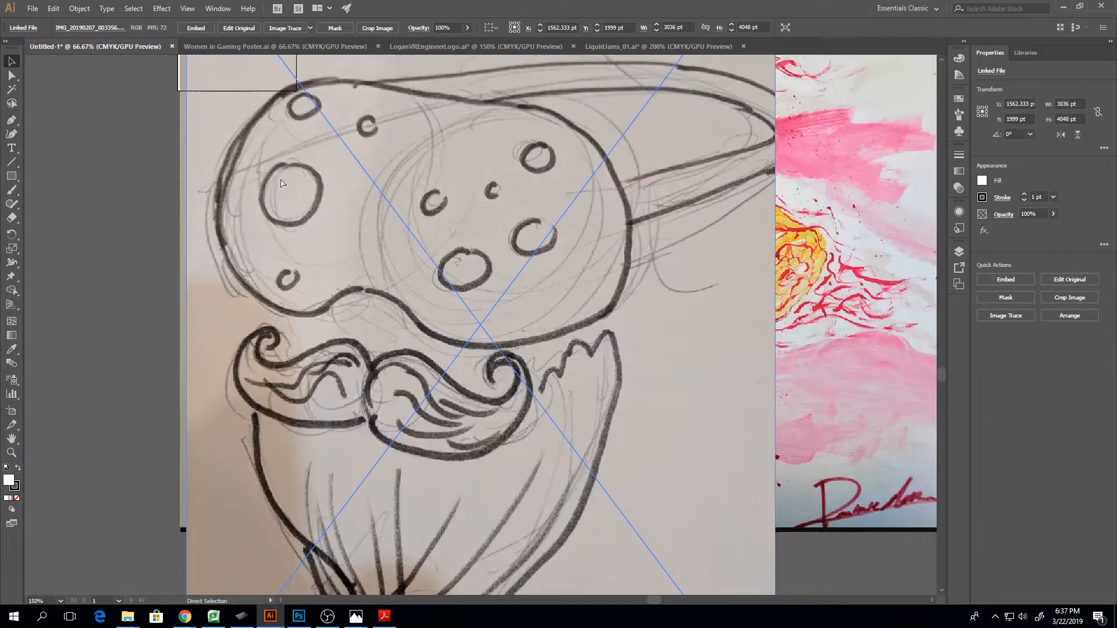
key(ctrl+minus)
key(ctrl+minus)
key(ctrl+minus)
key(ctrl+minus)
key(ctrl+plus)
key(ctrl+plus)
key(ctrl+plus)
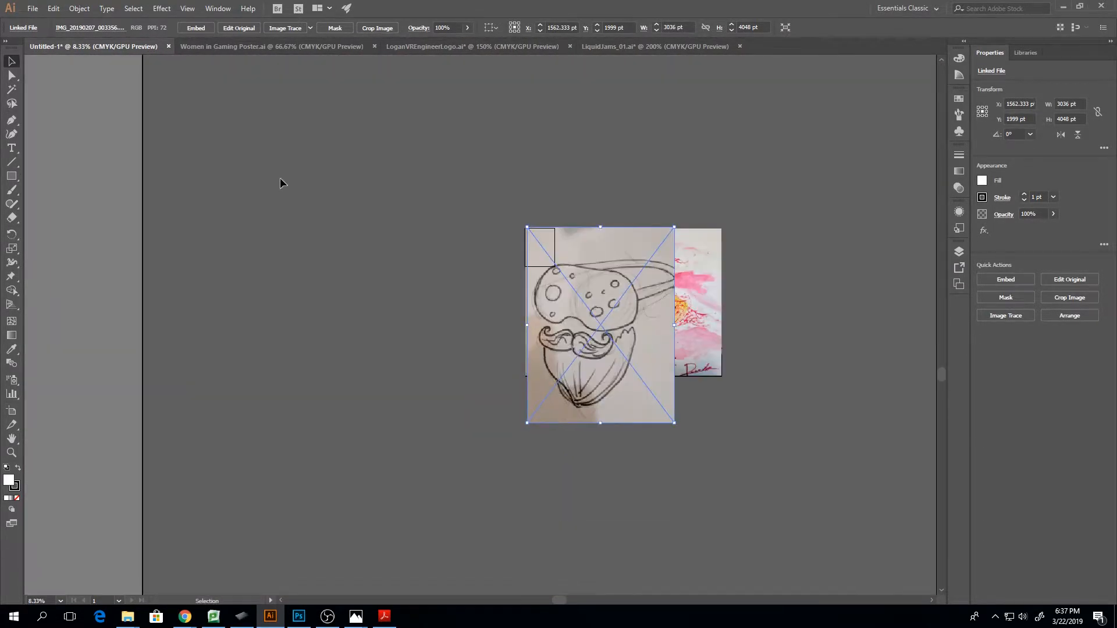
drag(425, 141, 736, 480)
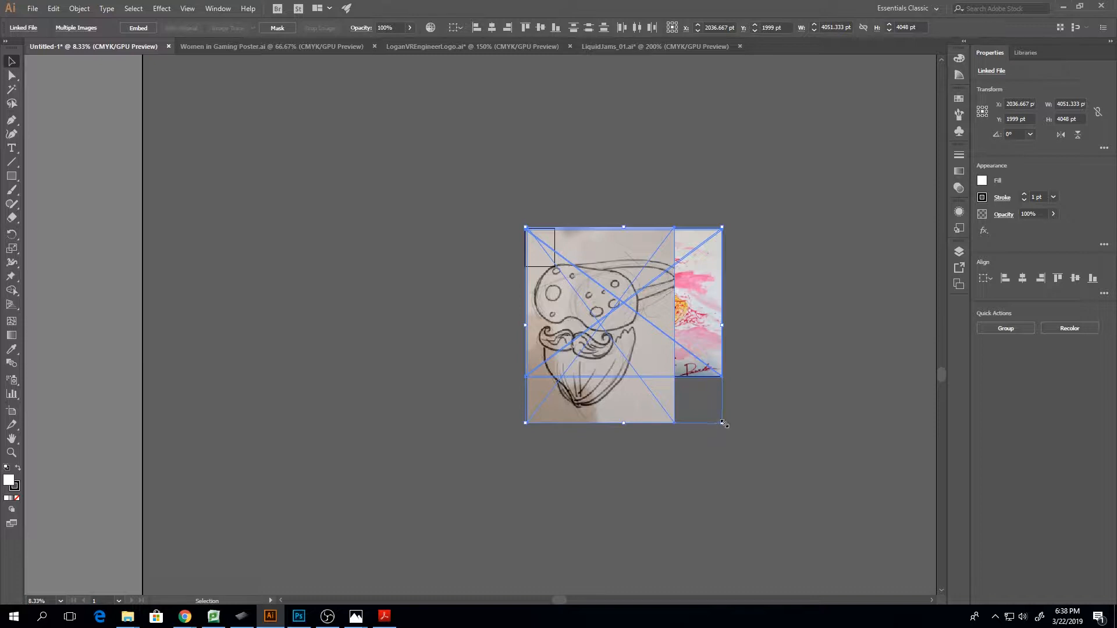
drag(721, 424, 556, 298)
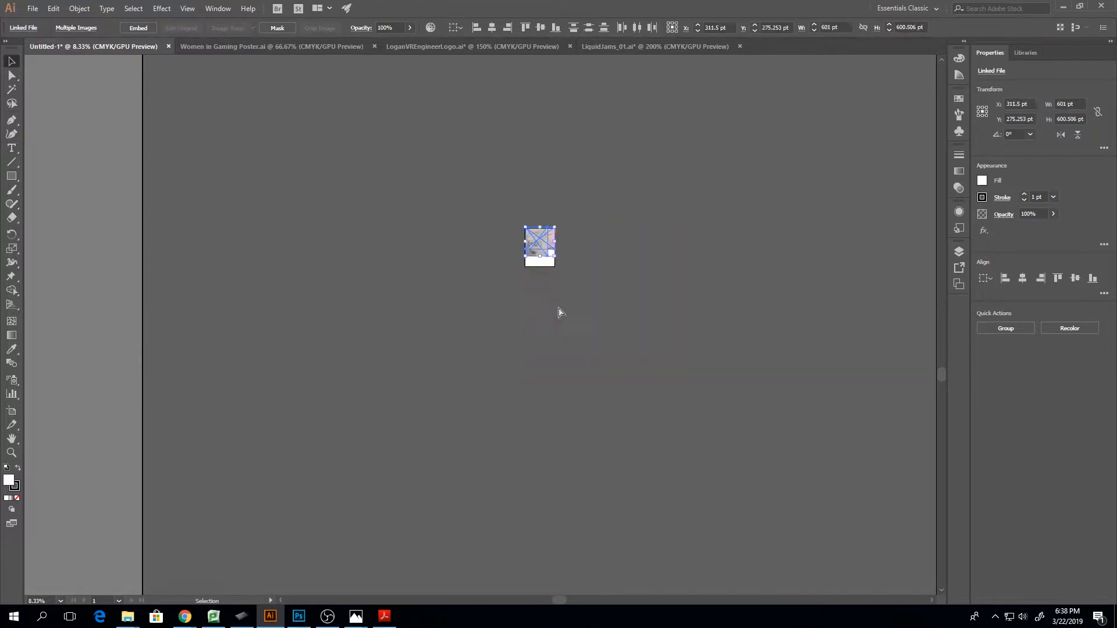
Move the three scaled images down within the artboard, and shift the mustached drawing to the artboard's horizontal centre
key(ctrl+equal)
key(ctrl+equal)
key(ctrl+equal)
key(ctrl+equal)
key(ctrl+equal)
key(ctrl+equal)
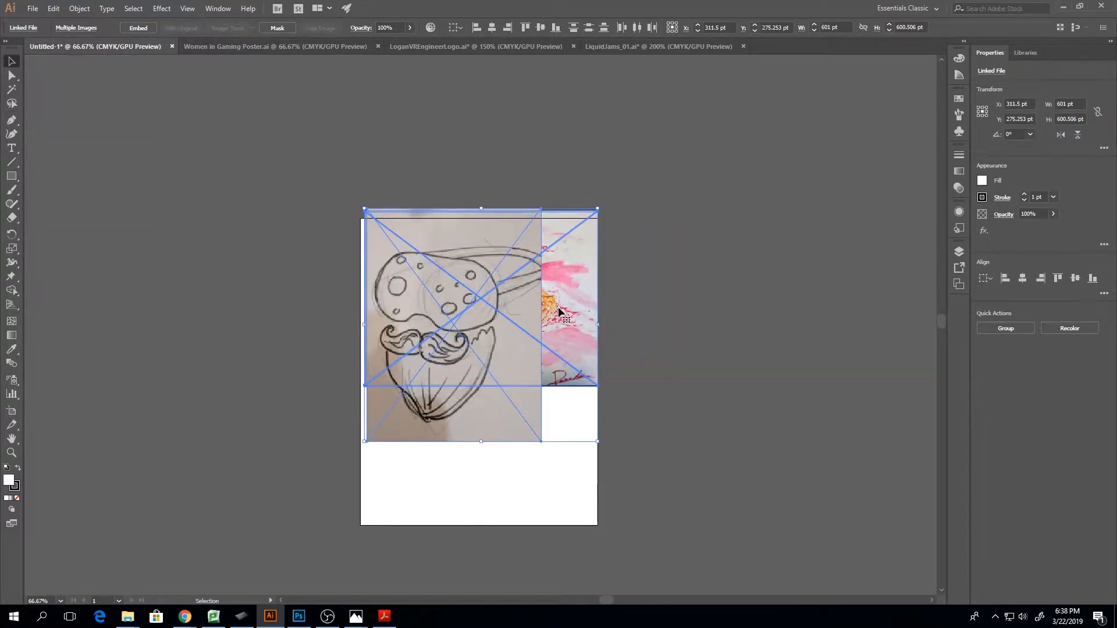
mouse_move(480, 323)
mouse_down()
mouse_move(470, 373)
mouse_move(477, 359)
mouse_up()
click(570, 439)
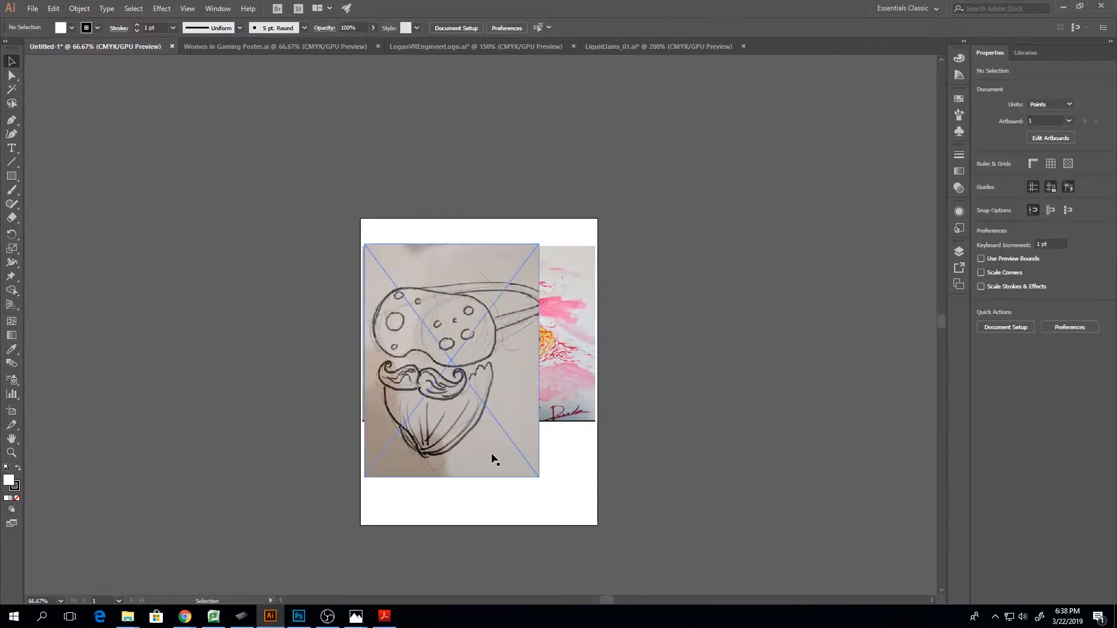
mouse_move(494, 452)
mouse_down()
mouse_move(507, 468)
mouse_move(522, 461)
mouse_up()
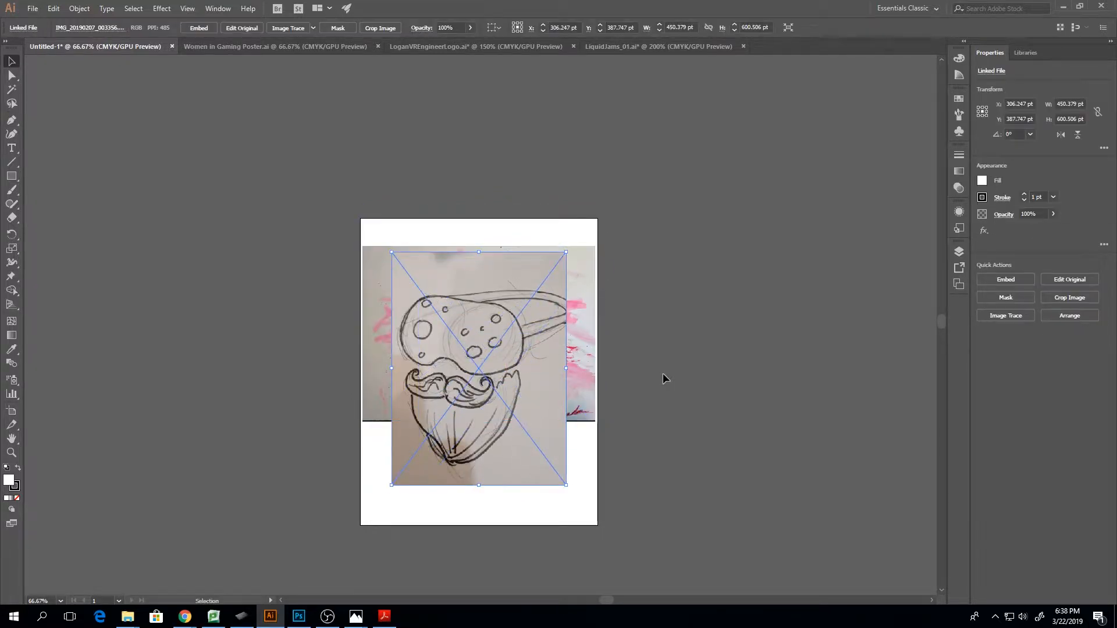
Expand Layer 1, temporarily hide the drawing and pink tree images to view the sky photo, and show both again
click(959, 251)
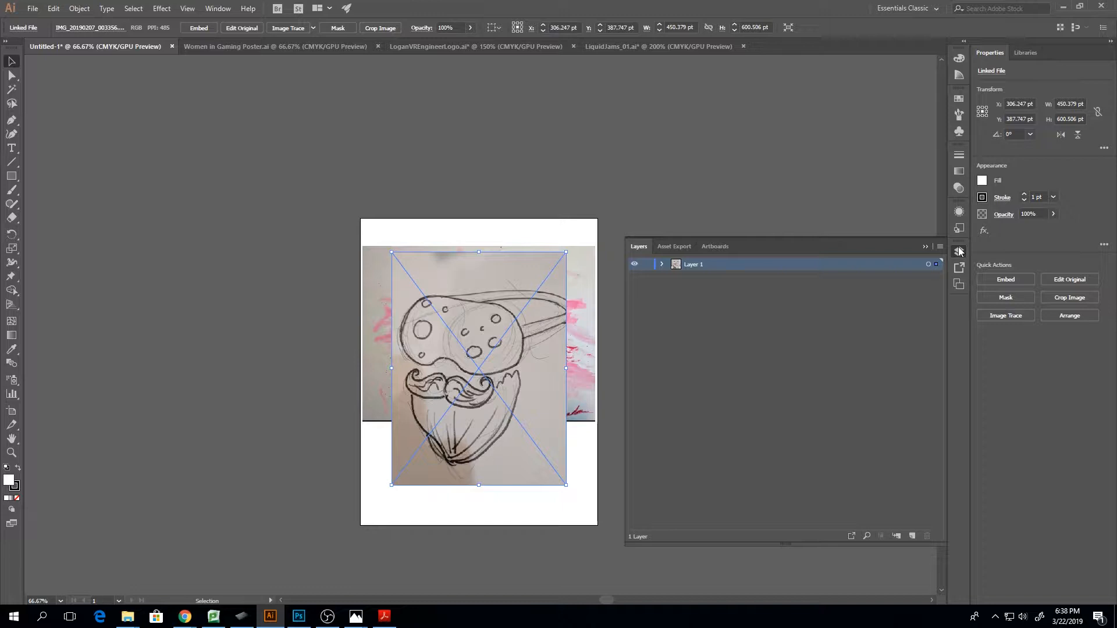
click(662, 264)
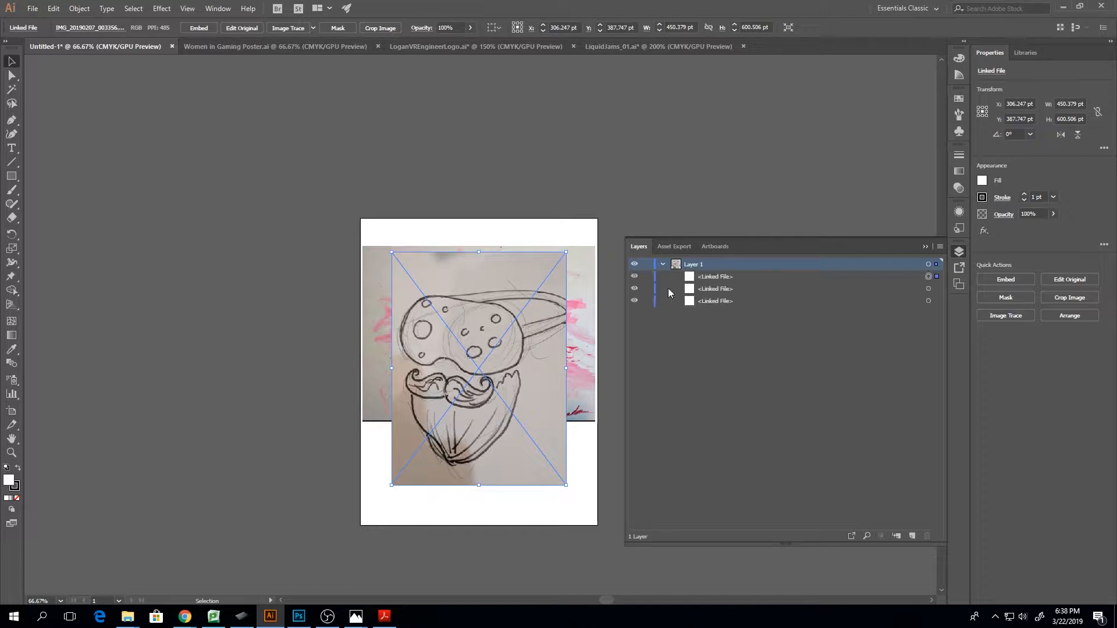
click(634, 277)
click(634, 289)
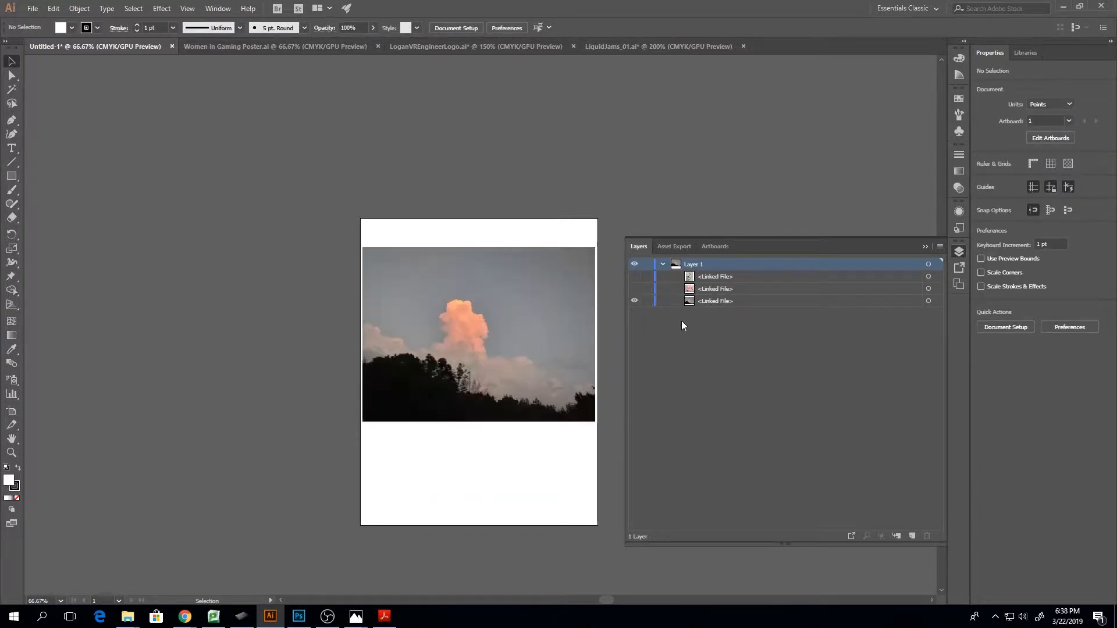
click(735, 302)
drag(635, 278, 637, 296)
click(925, 247)
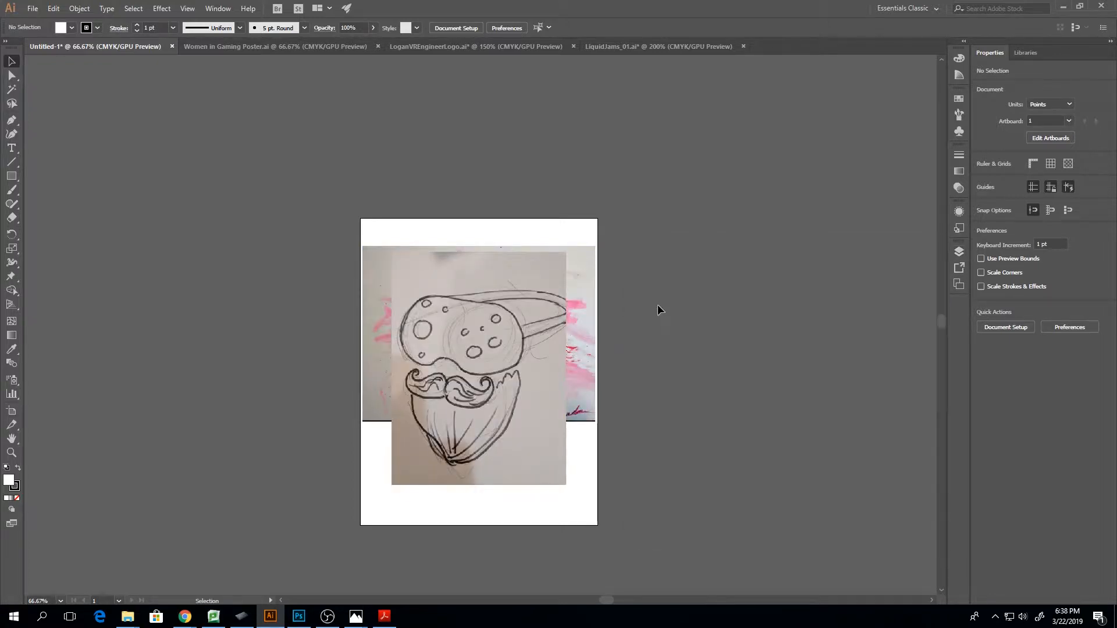
Hide the pink tree and sky photos and move the drawing slightly higher on the artboard
click(591, 279)
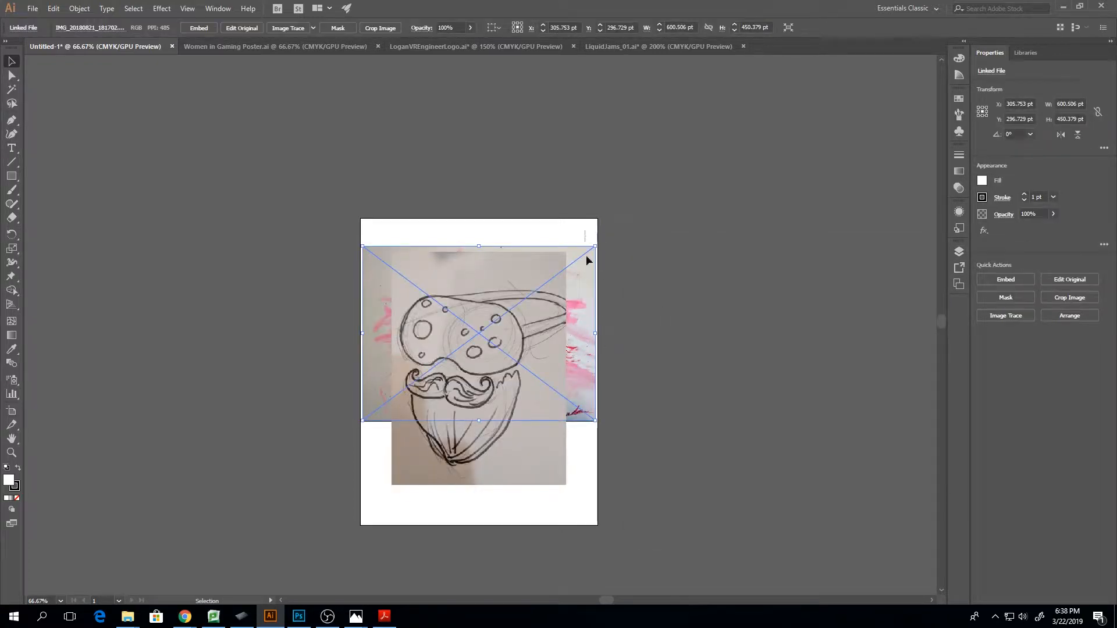
key(ctrl+a)
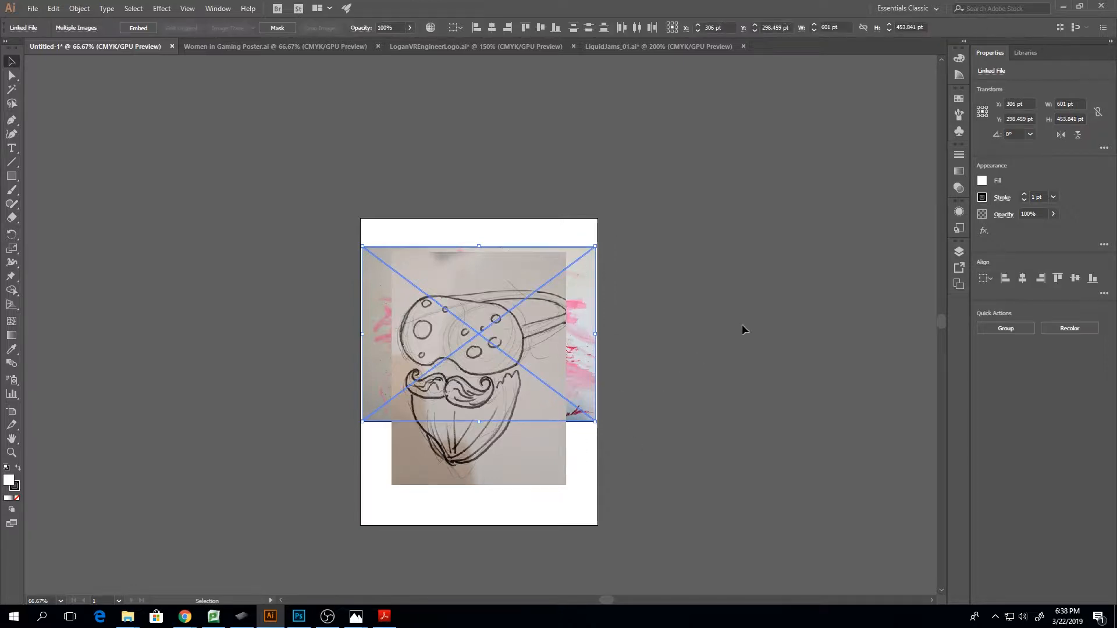
click(959, 252)
click(636, 288)
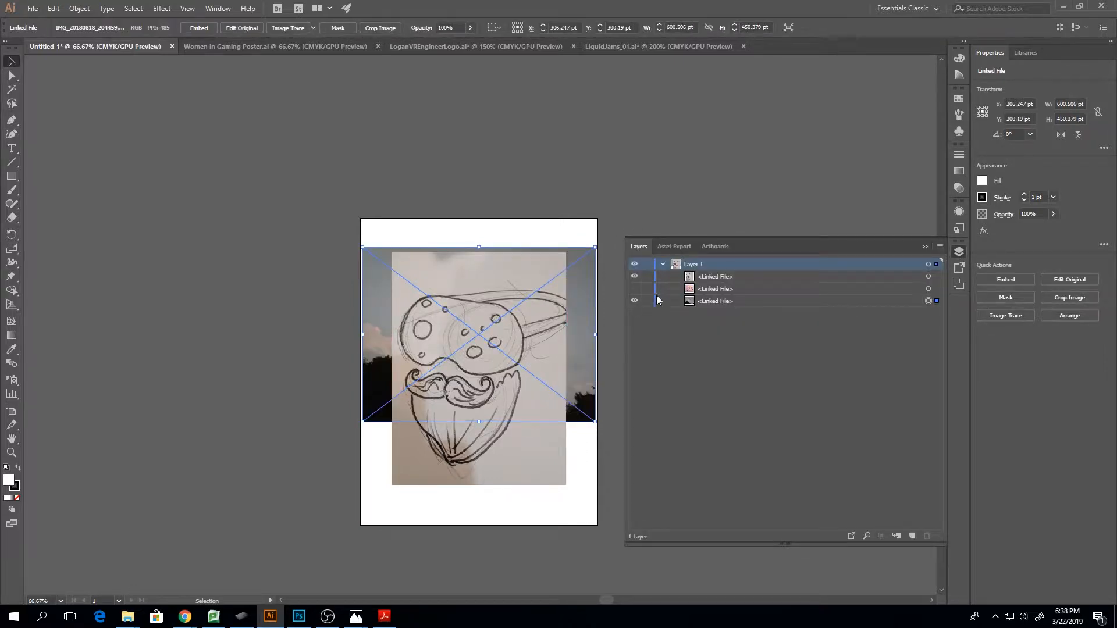
click(636, 301)
click(925, 246)
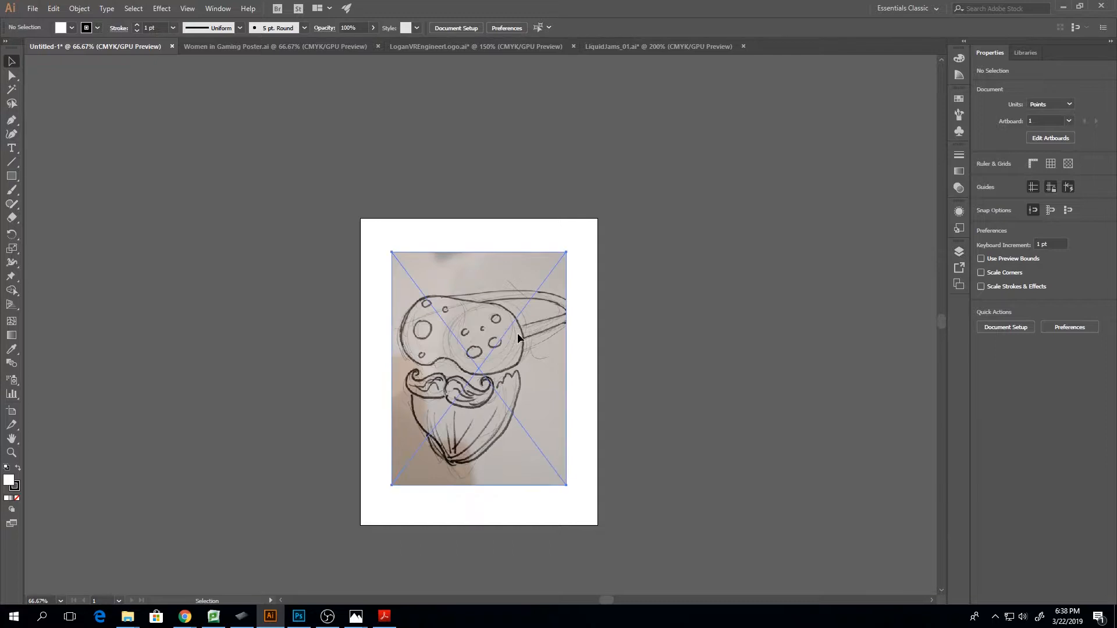
drag(512, 339, 516, 320)
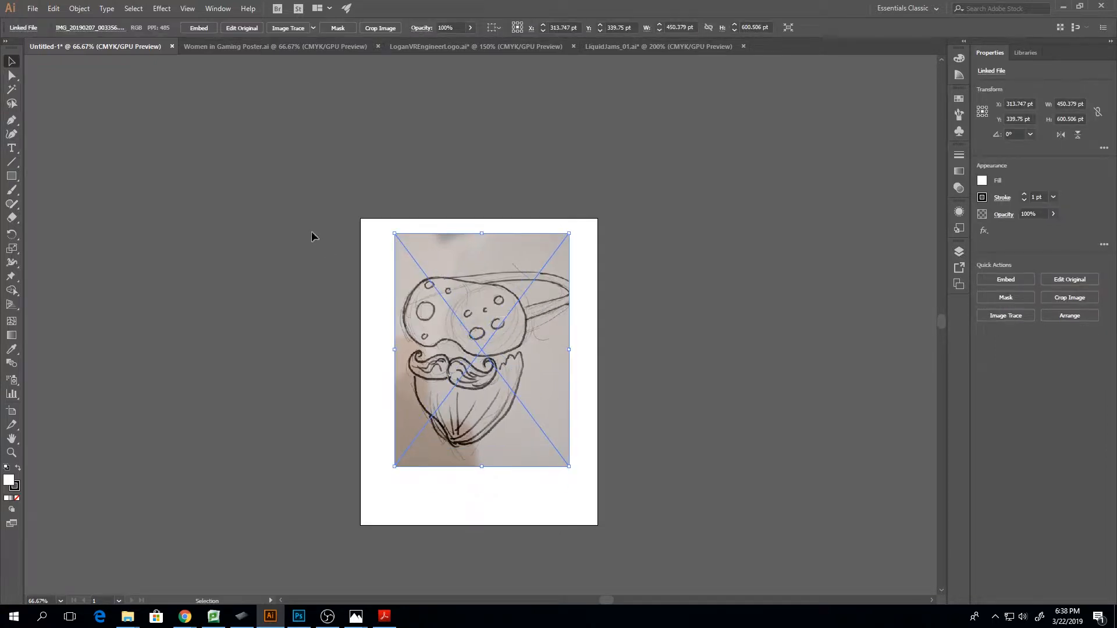
Cancel an initial Image Trace of the drawing and rasterize it in CMYK at High (300 ppi) with a white background
click(292, 30)
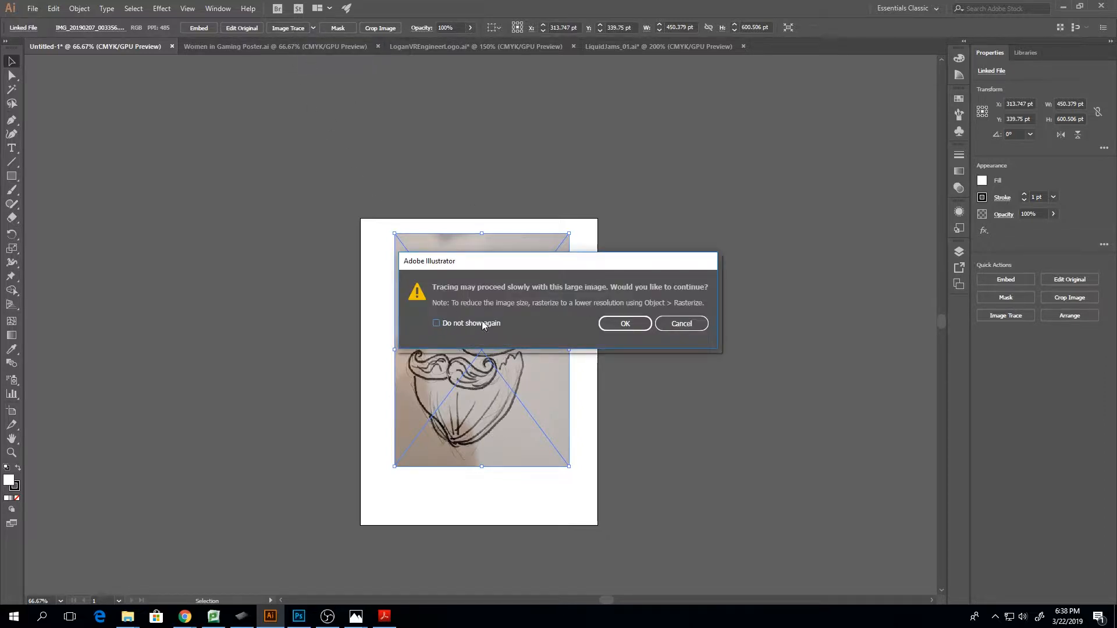
click(670, 325)
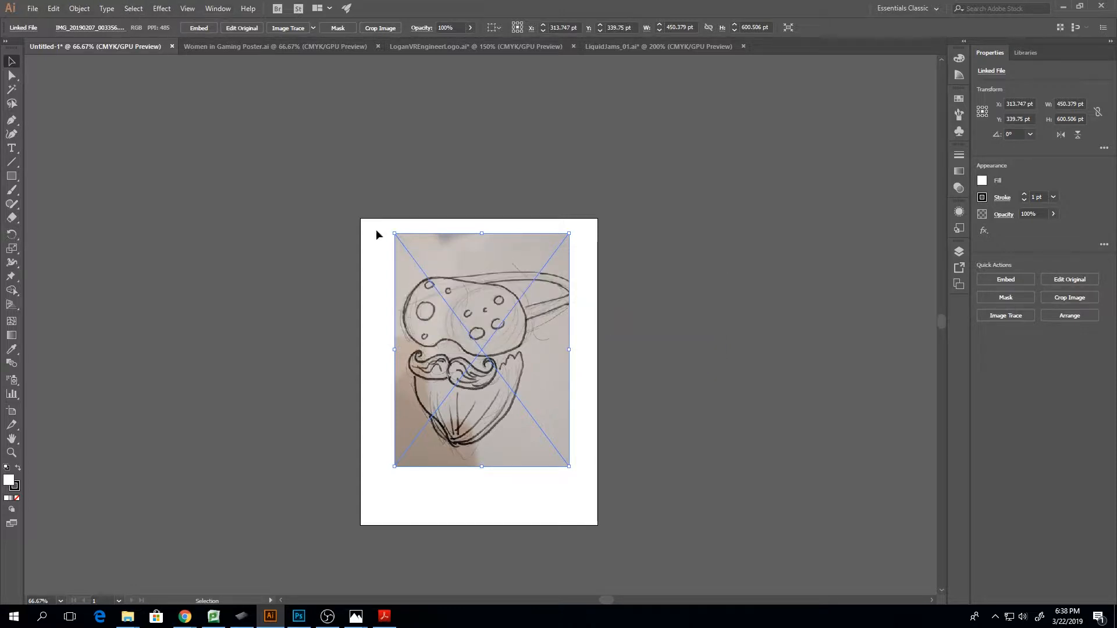
key(ctrl+plus)
key(ctrl+plus)
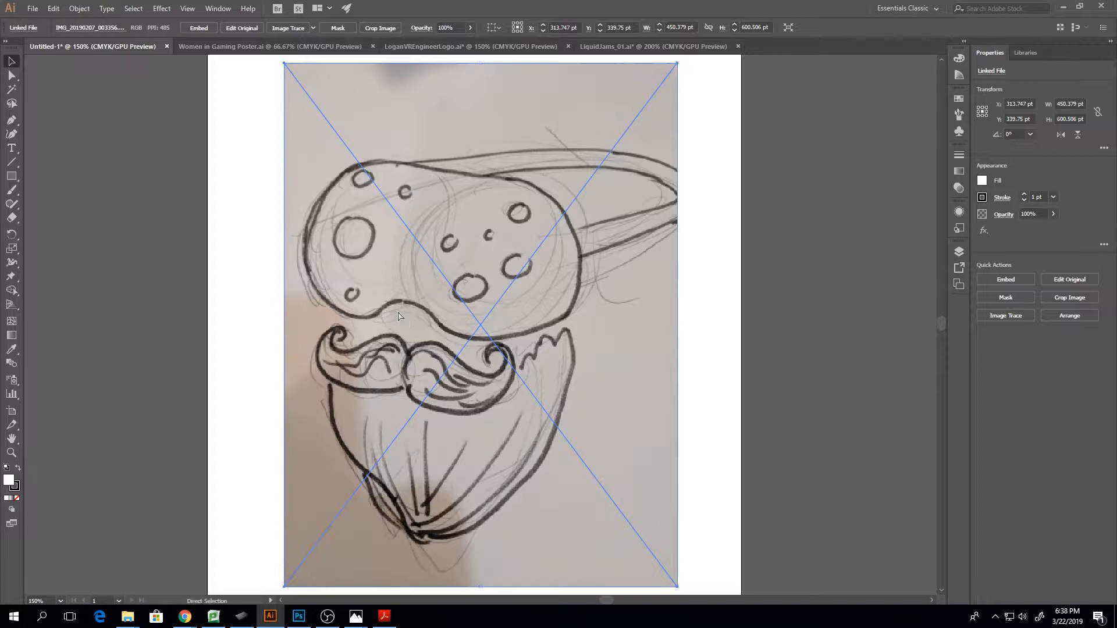
key(ctrl+minus)
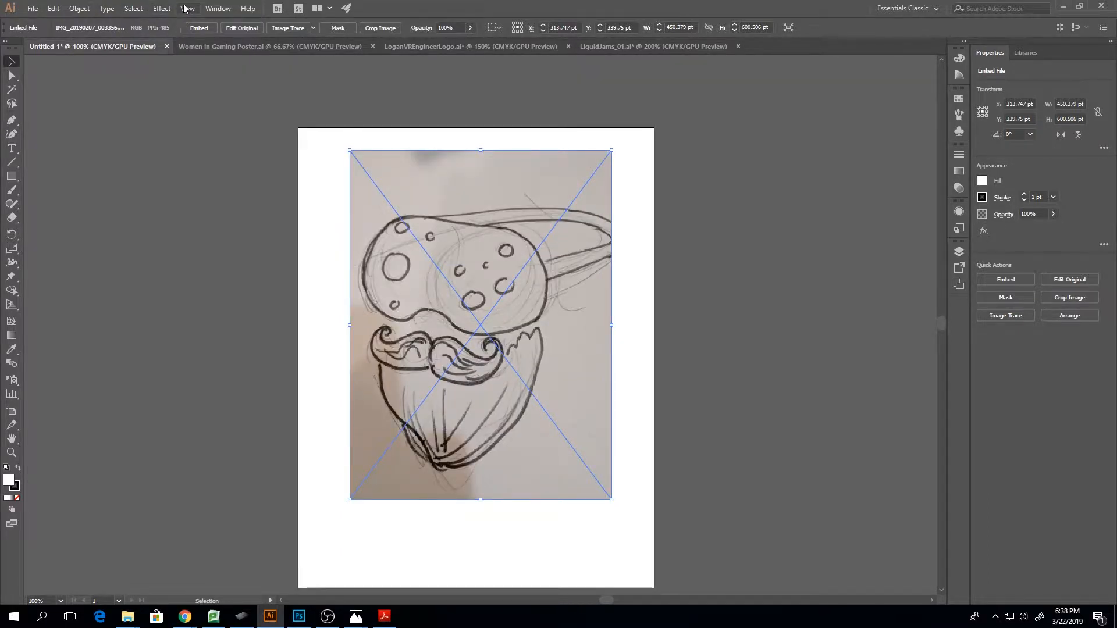
click(79, 8)
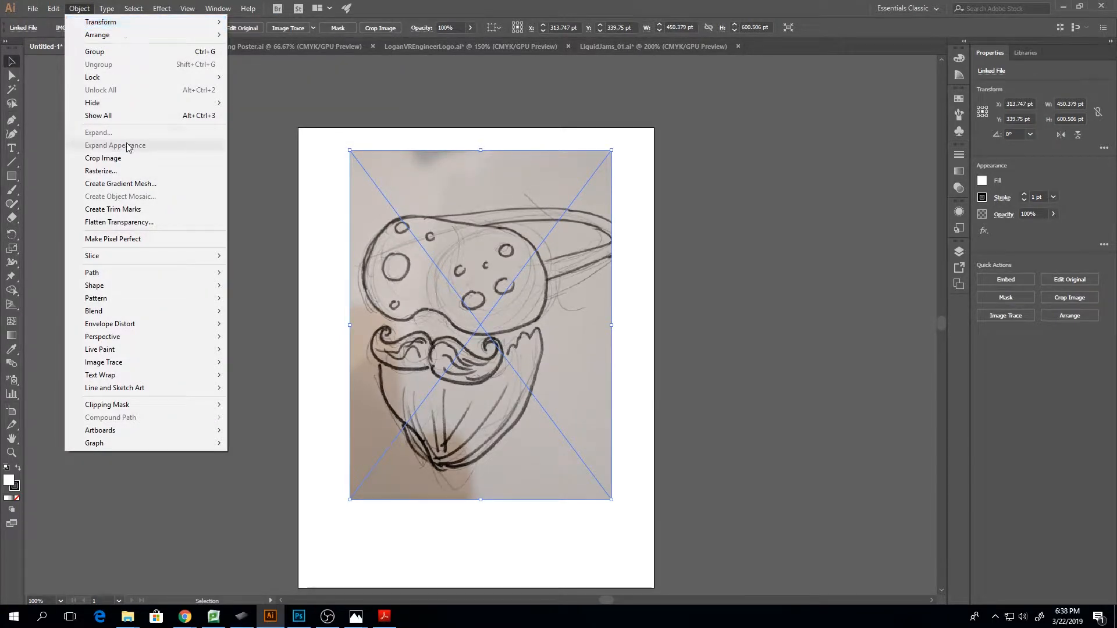
click(102, 170)
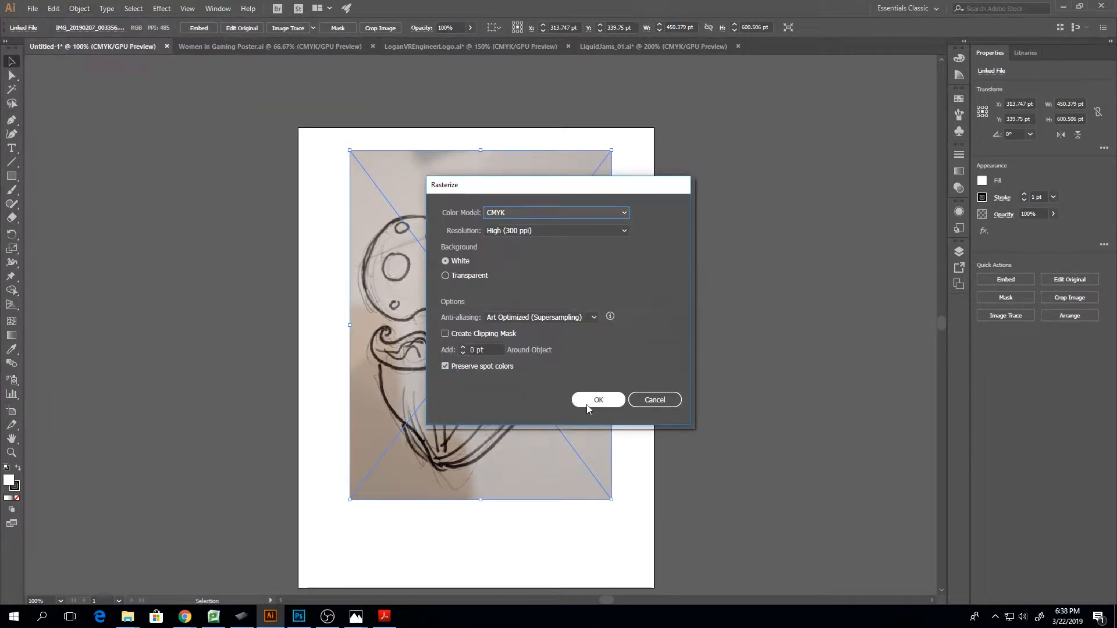
click(595, 400)
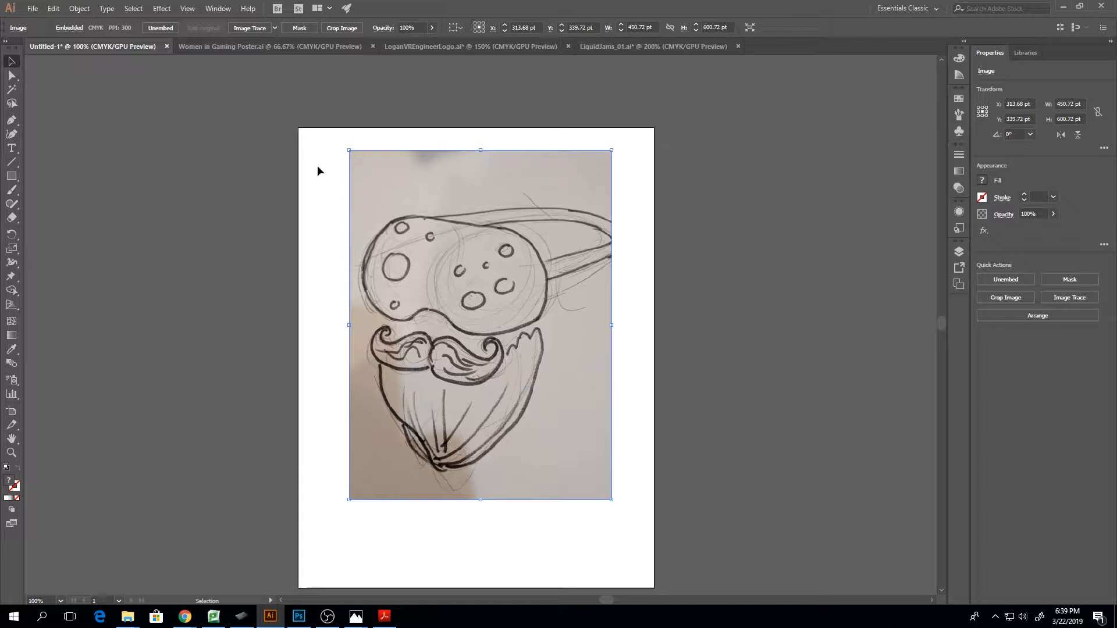
Run Image Trace on the rasterized drawing with the default preset, continuing despite the large image size
click(250, 28)
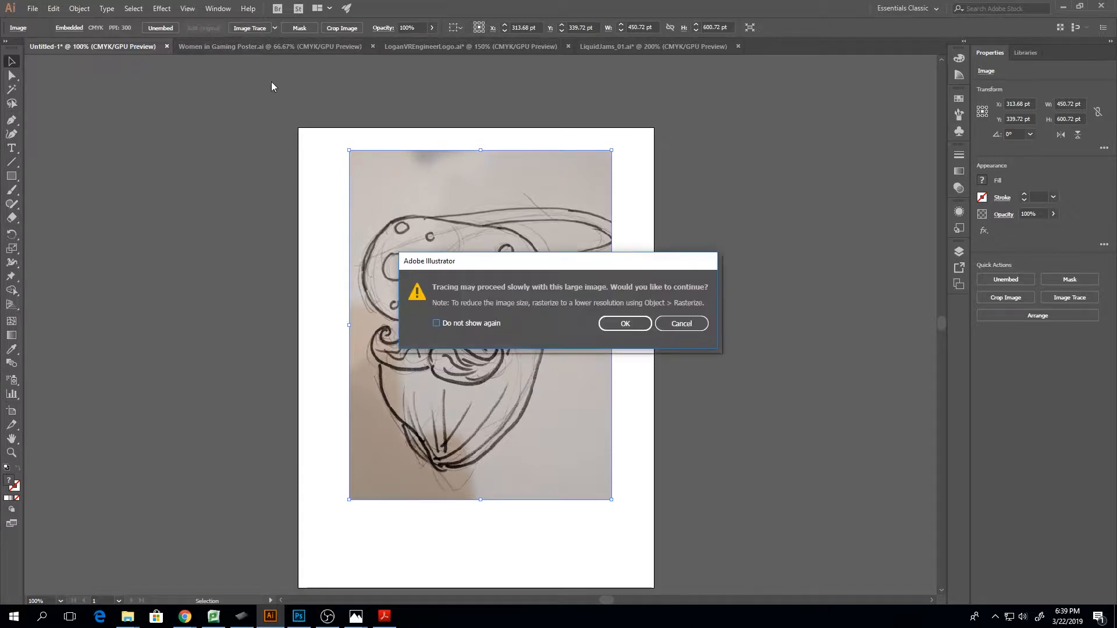
click(620, 325)
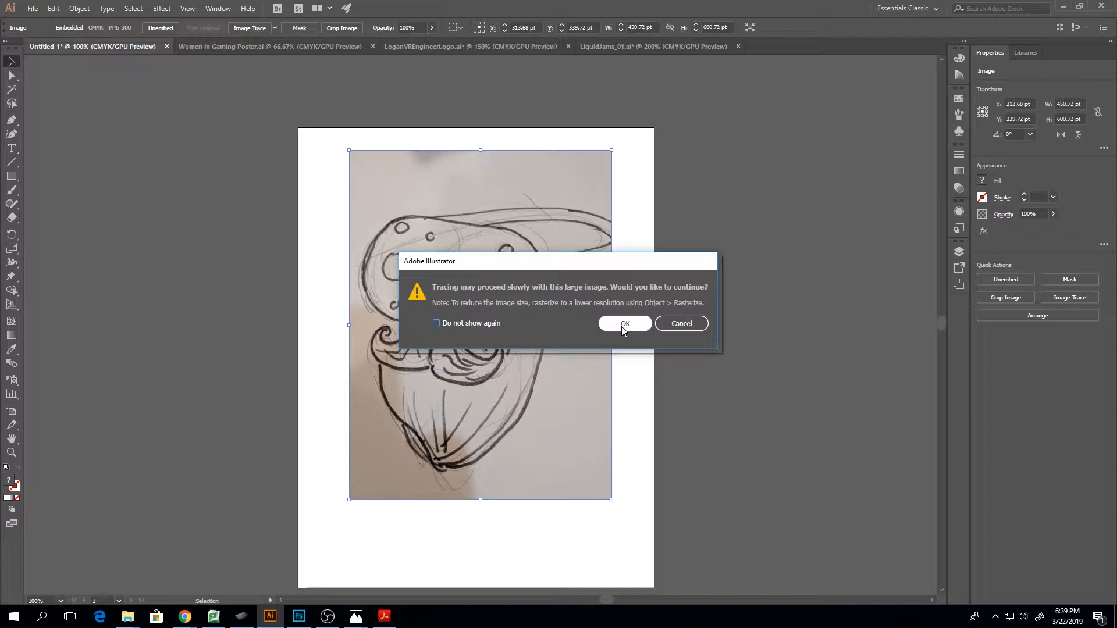
click(623, 330)
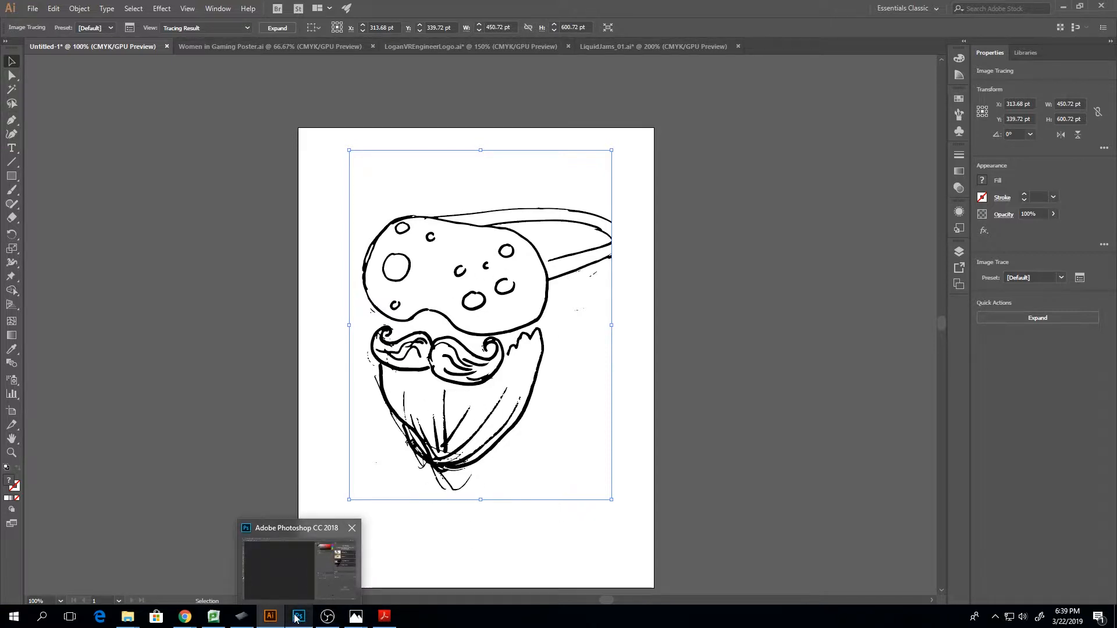
Switch to Photoshop, and minimize it and Illustrator to reach the Illistrator Talk Examples folder
click(300, 567)
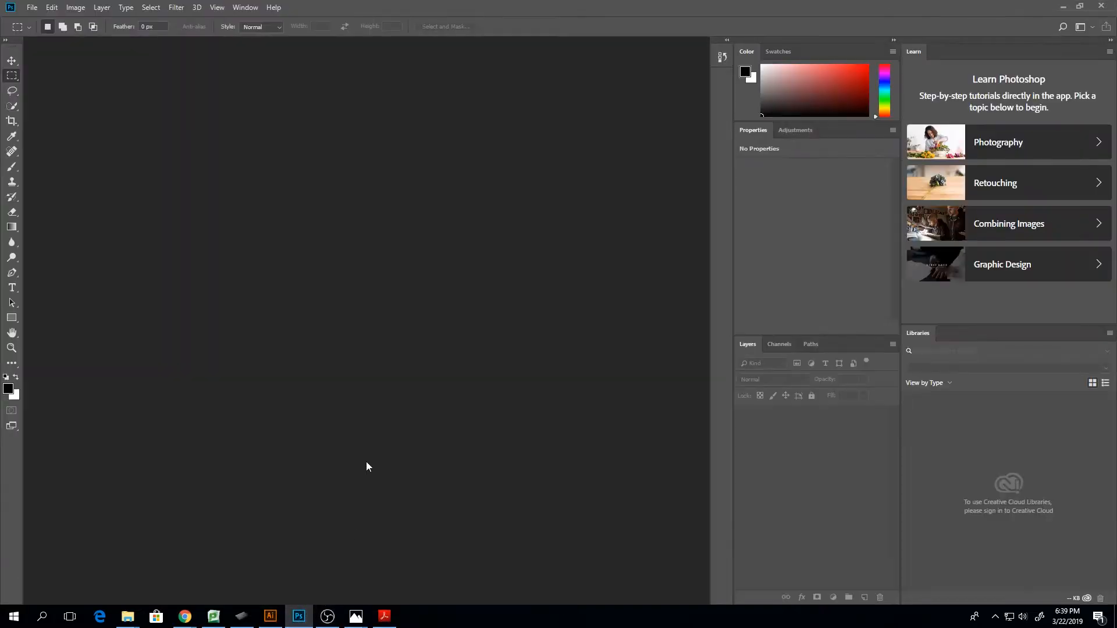
click(32, 7)
click(343, 200)
click(1060, 6)
click(1063, 7)
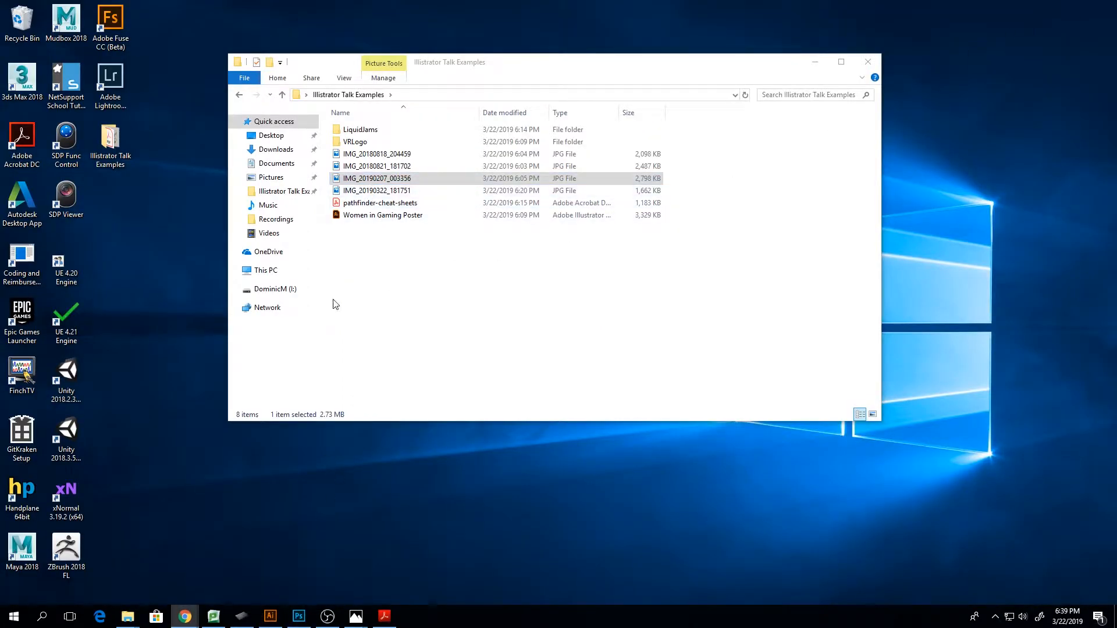
Open IMG_20190207_003356 from the folder with Photoshop through the choice of another app
right_click(357, 178)
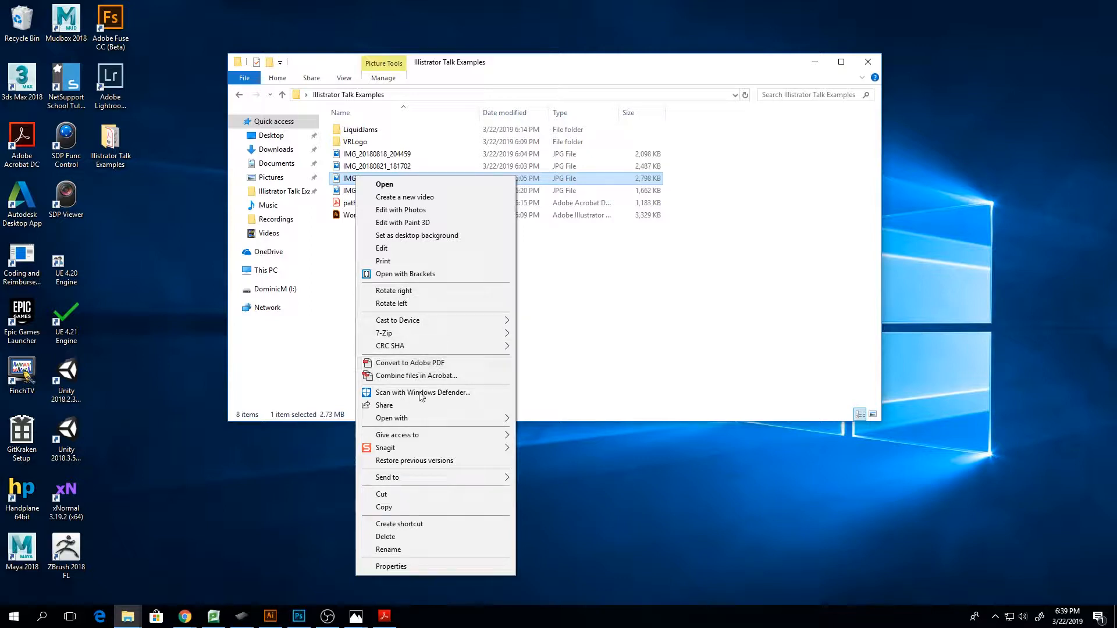
mouse_move(410, 420)
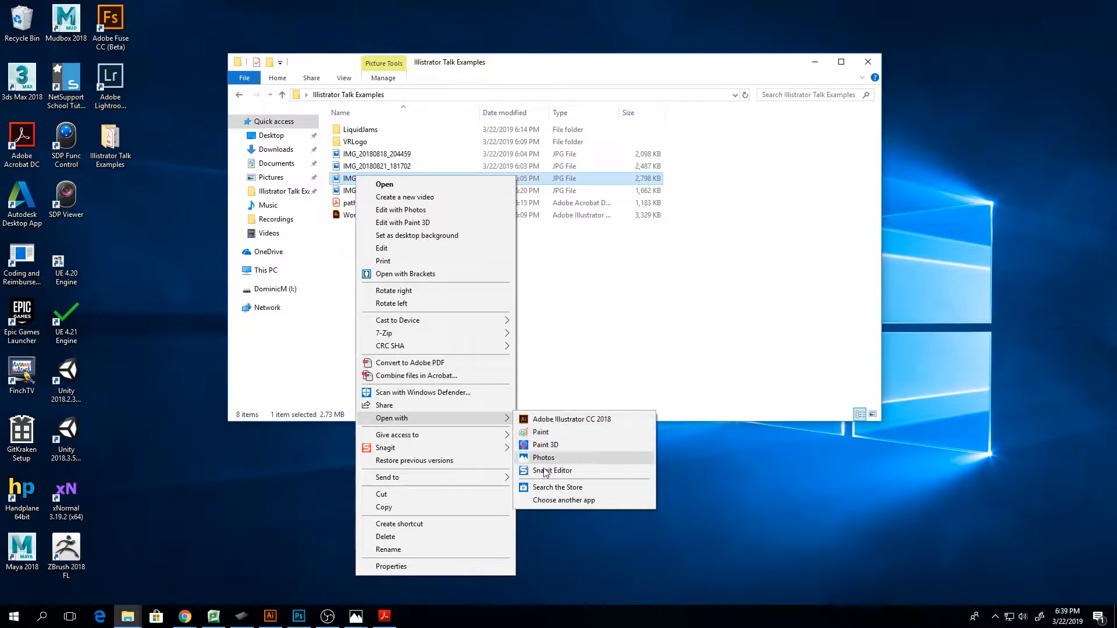
click(564, 500)
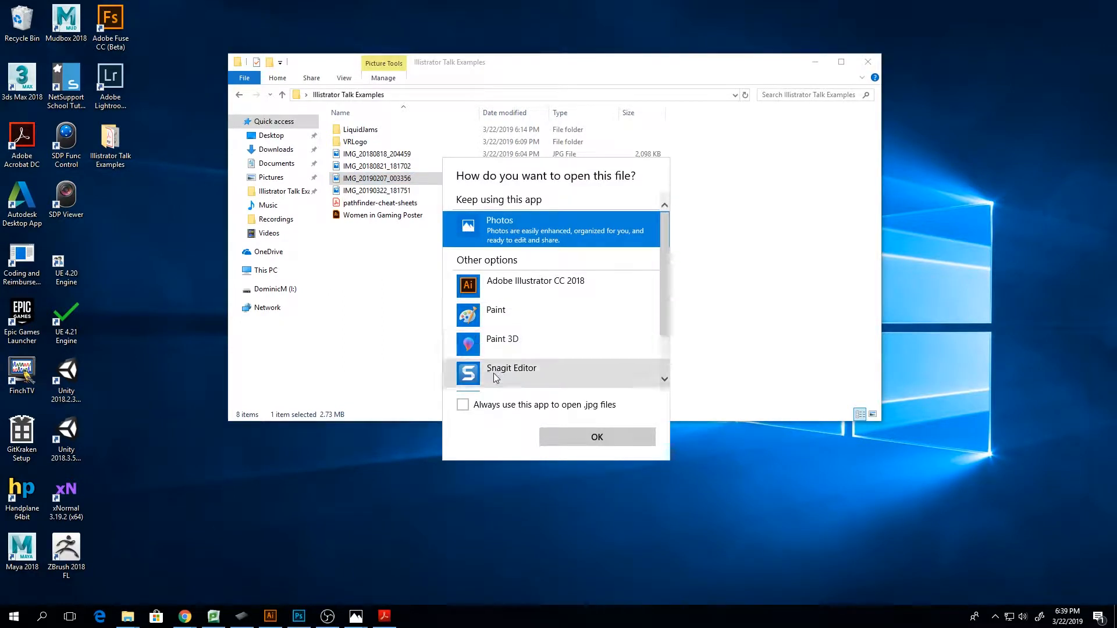
scroll(523, 343, down, 2)
scroll(511, 361, down, 4)
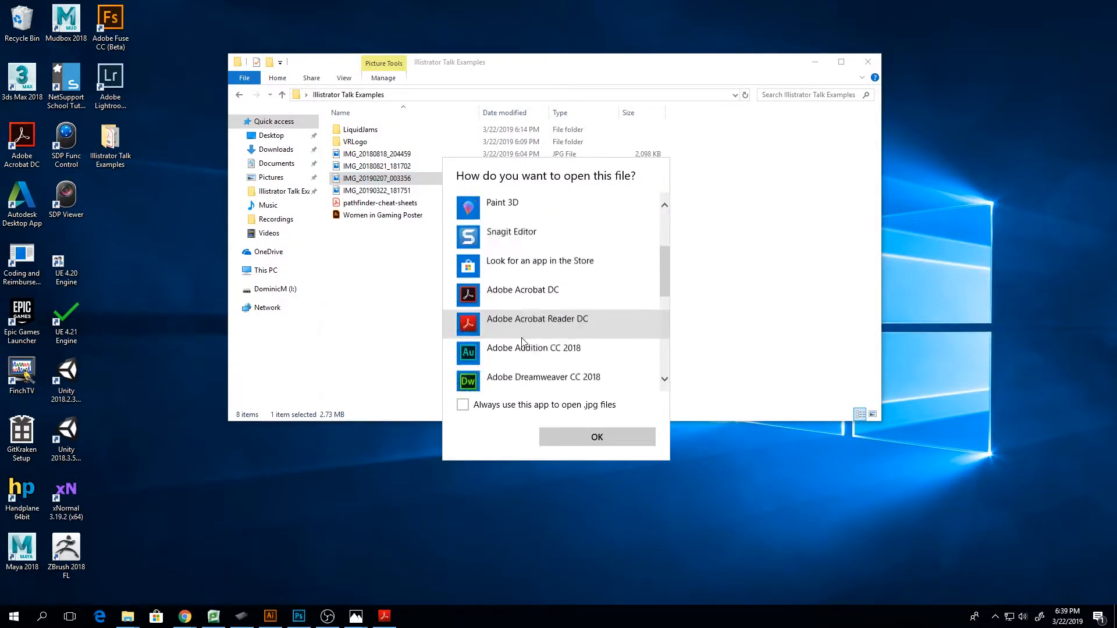
click(523, 351)
click(610, 441)
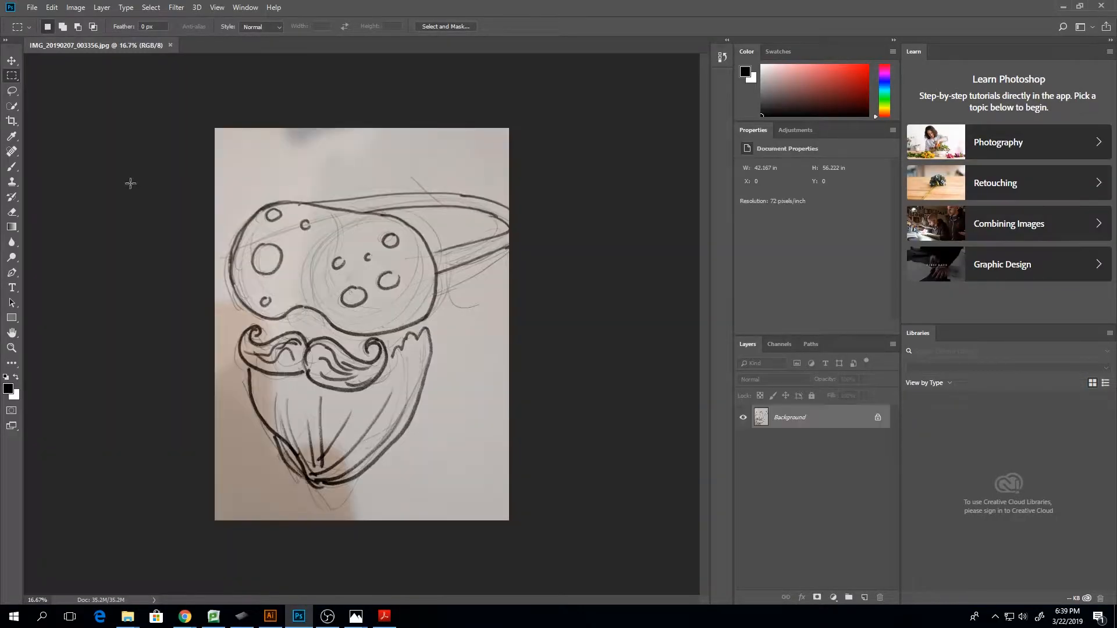
Add a Levels adjustment layer over the sketch photo with input black at 57 and input white at 209
click(792, 130)
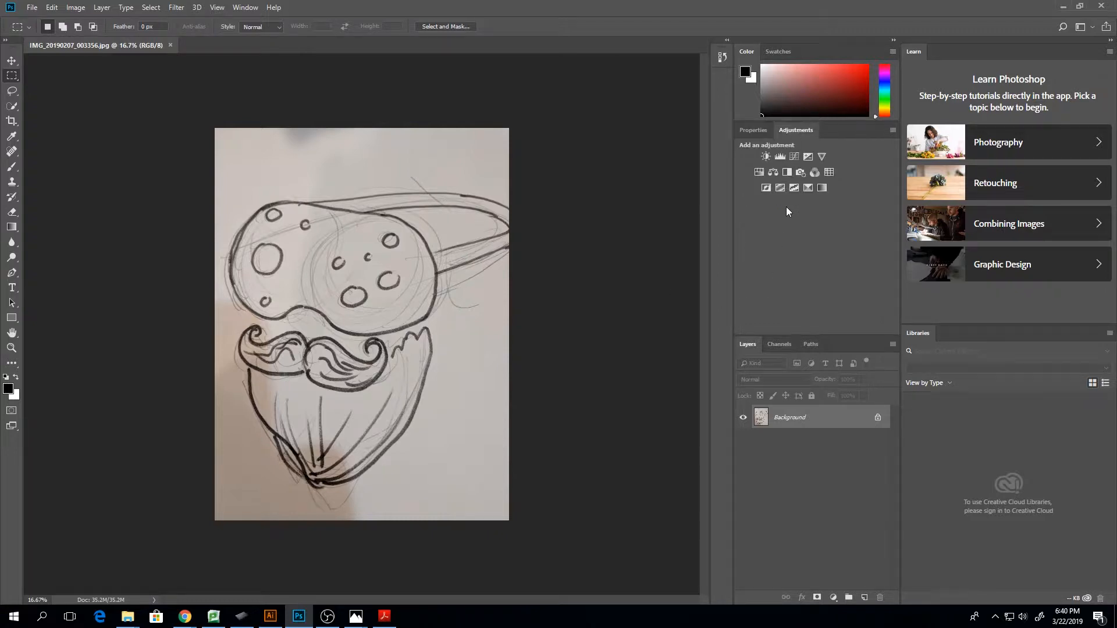
click(781, 157)
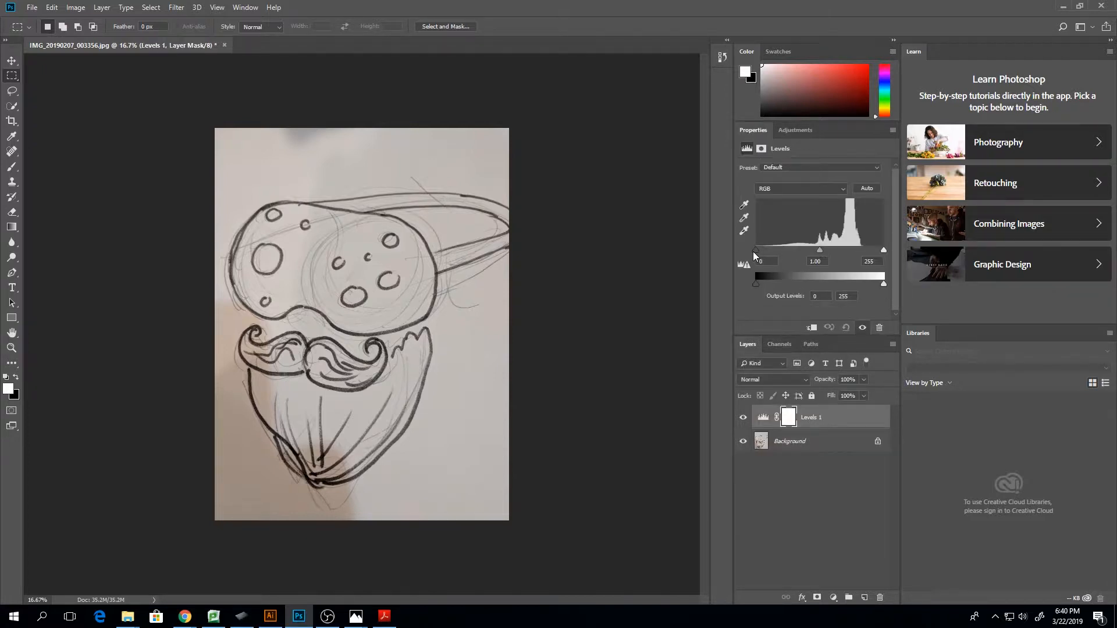
drag(754, 250, 784, 250)
drag(883, 249, 861, 251)
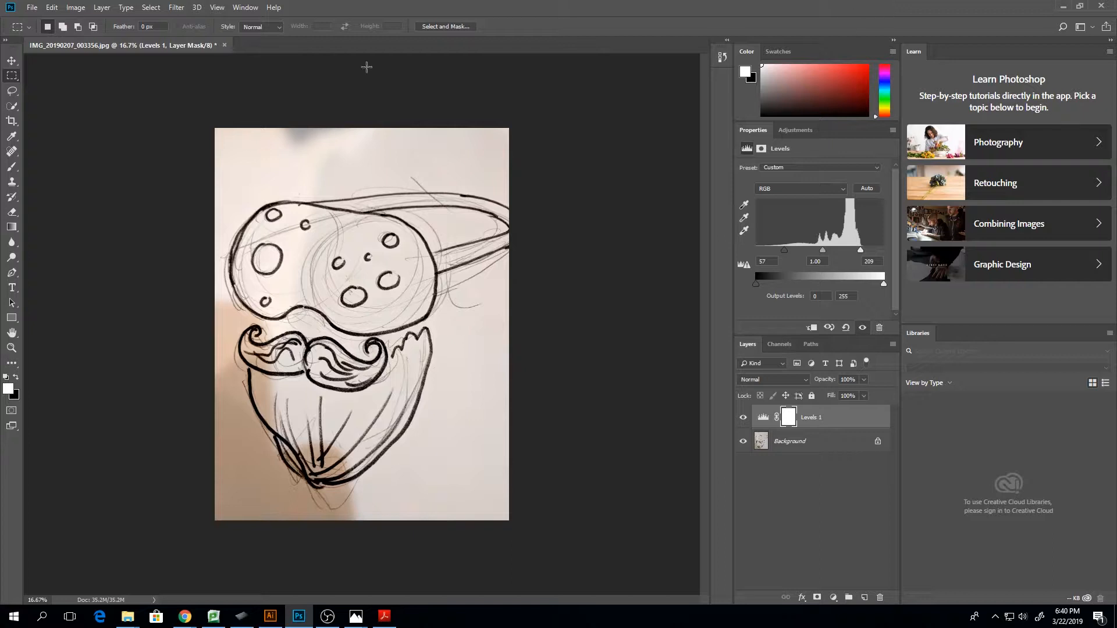
Close the sketch photo without saving, quit Photoshop, and return to the traced drawing in Illustrator
click(223, 46)
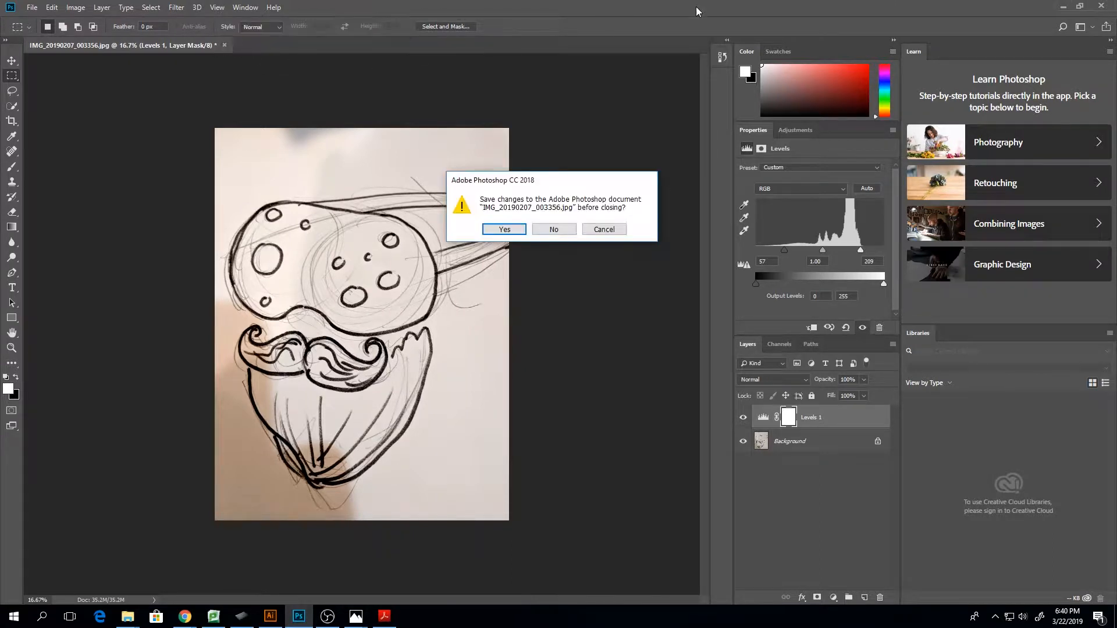
click(553, 229)
click(1101, 6)
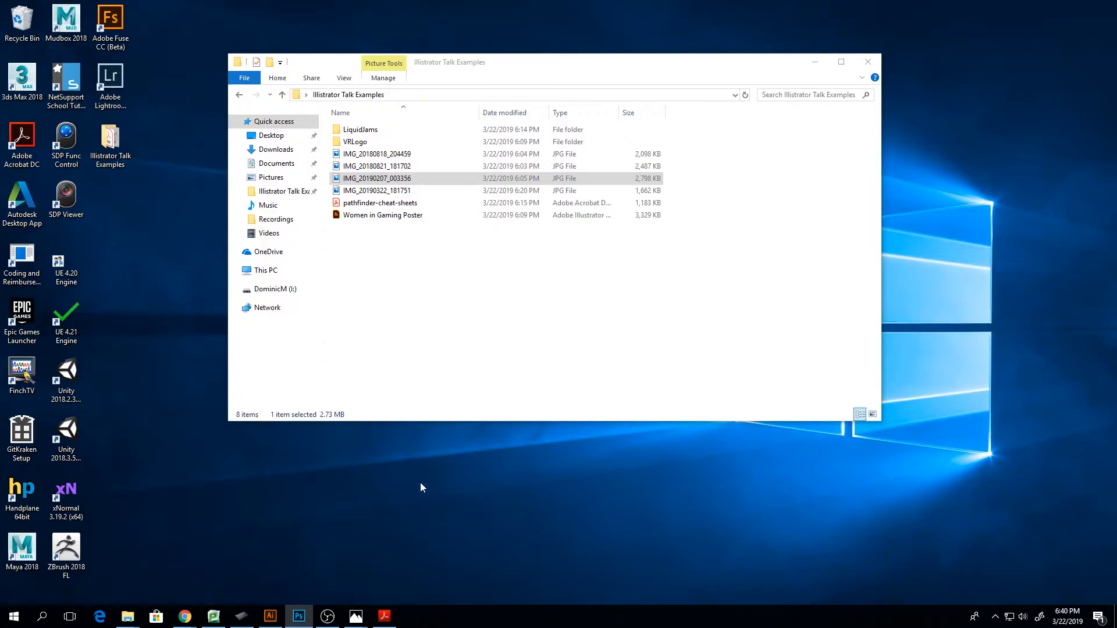
click(270, 619)
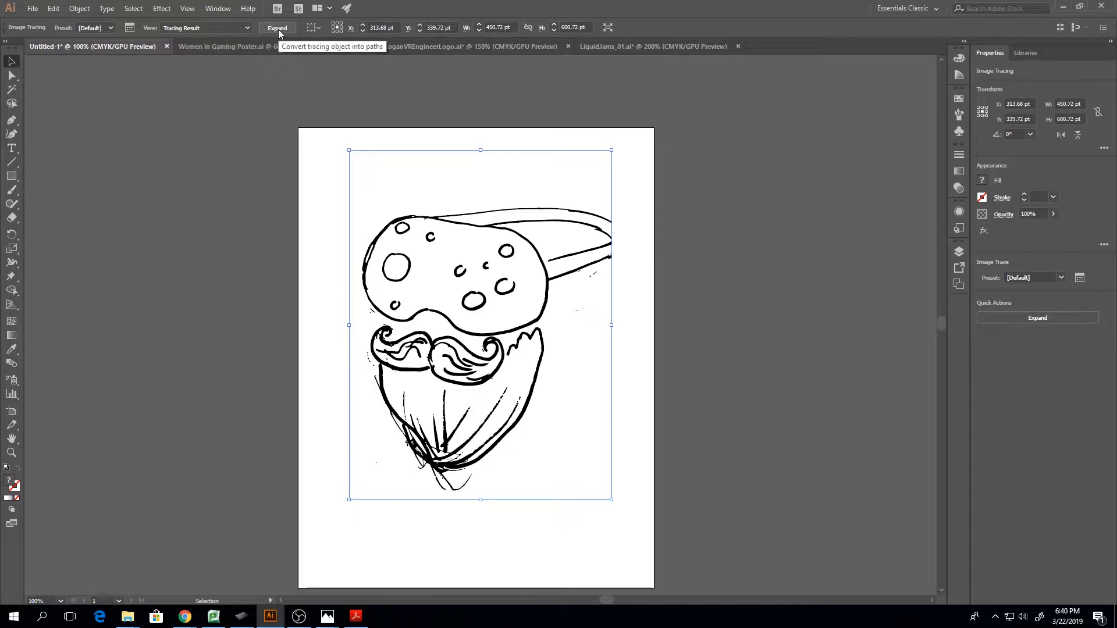
Undo the default Image Trace on the rasterized drawing
click(11, 120)
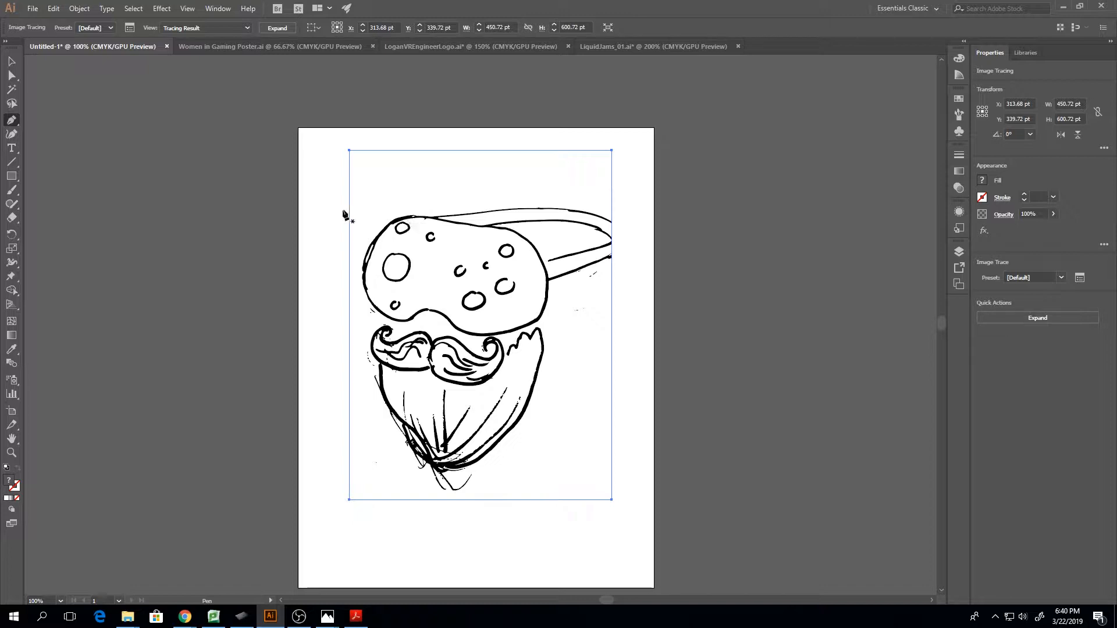
click(11, 76)
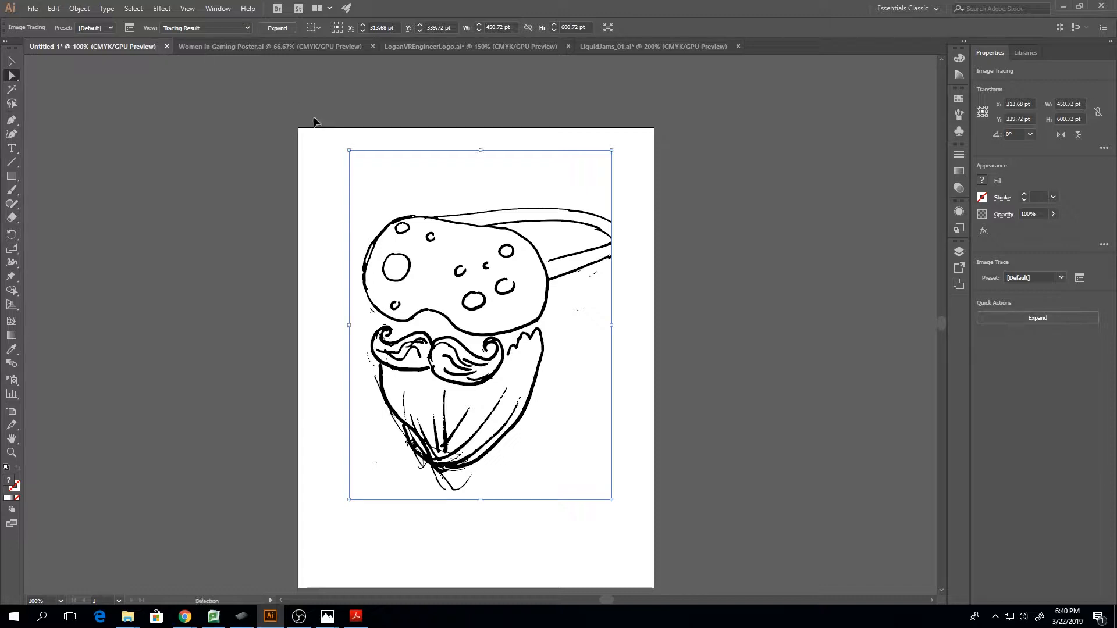
key(ctrl+z)
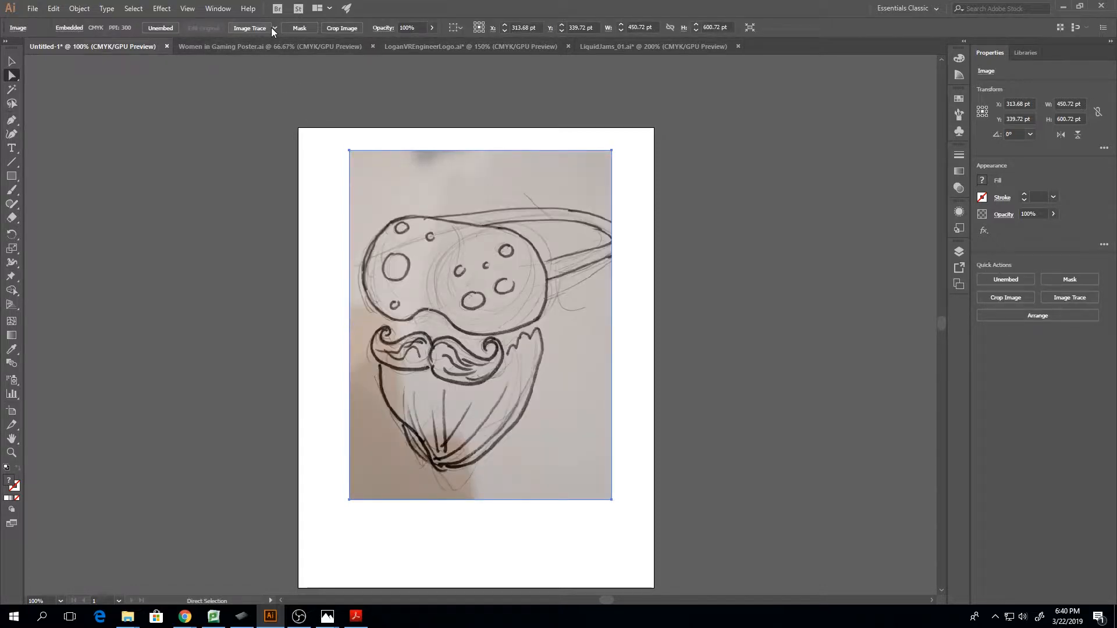
Try Image Trace with the Line Art preset on the drawing, continuing despite the large image size, and undo it
click(274, 28)
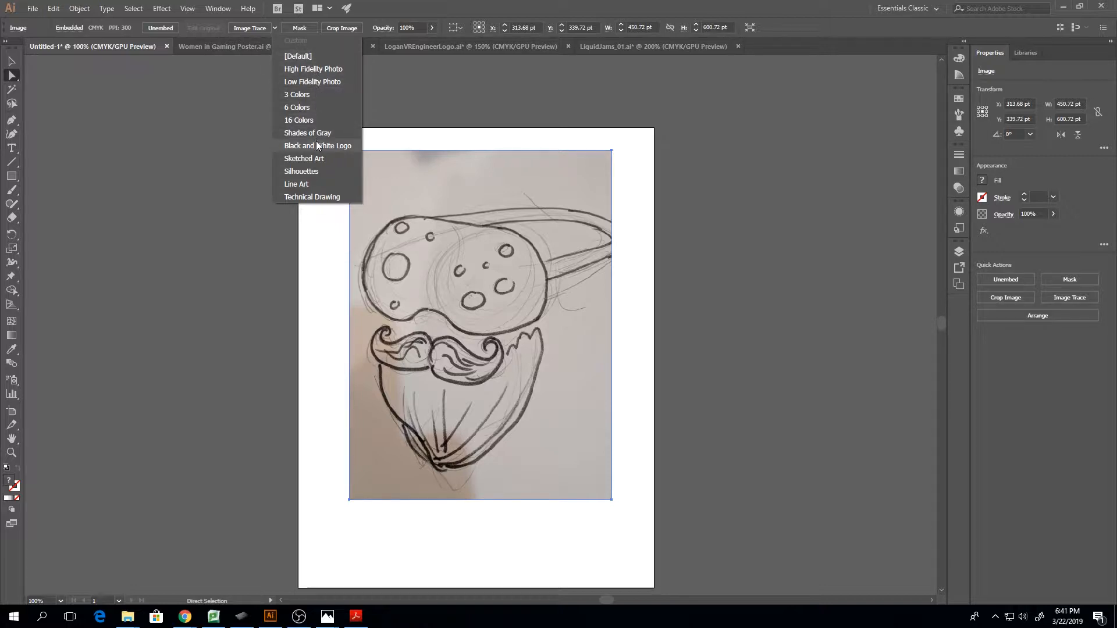
click(323, 185)
click(623, 329)
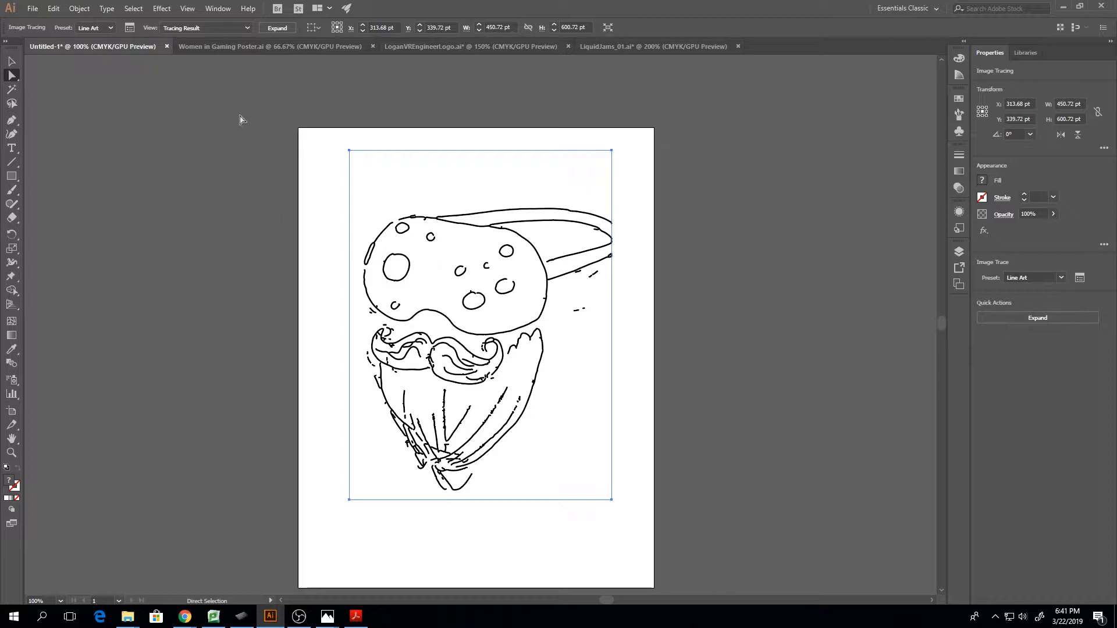
key(ctrl+z)
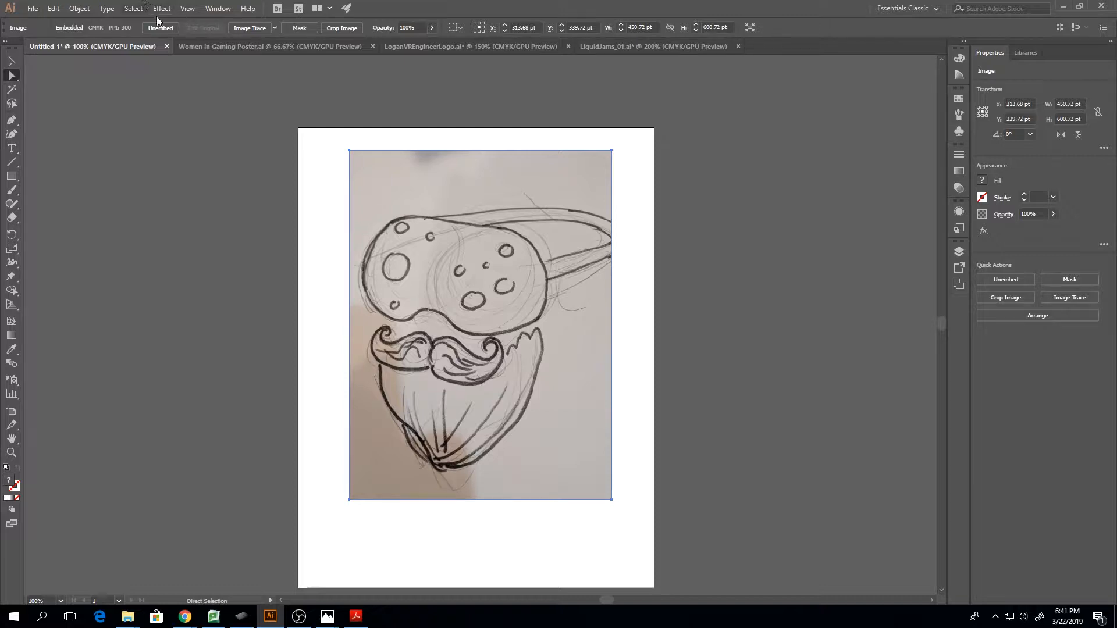
Bring up the detailed Image Trace settings and place them clear of the sketch
click(214, 9)
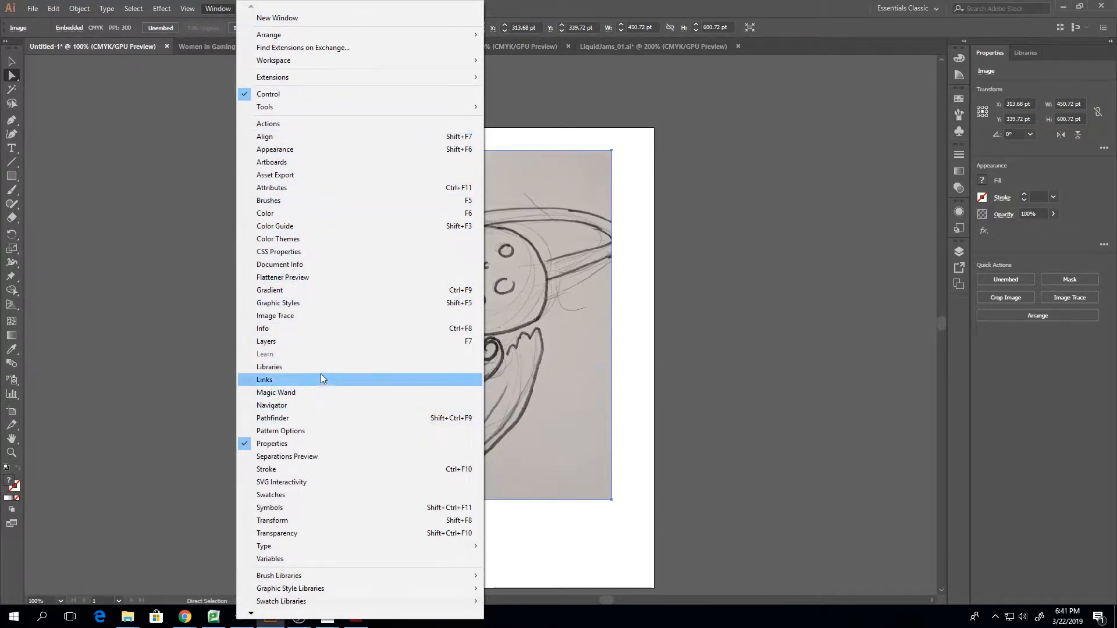
click(302, 314)
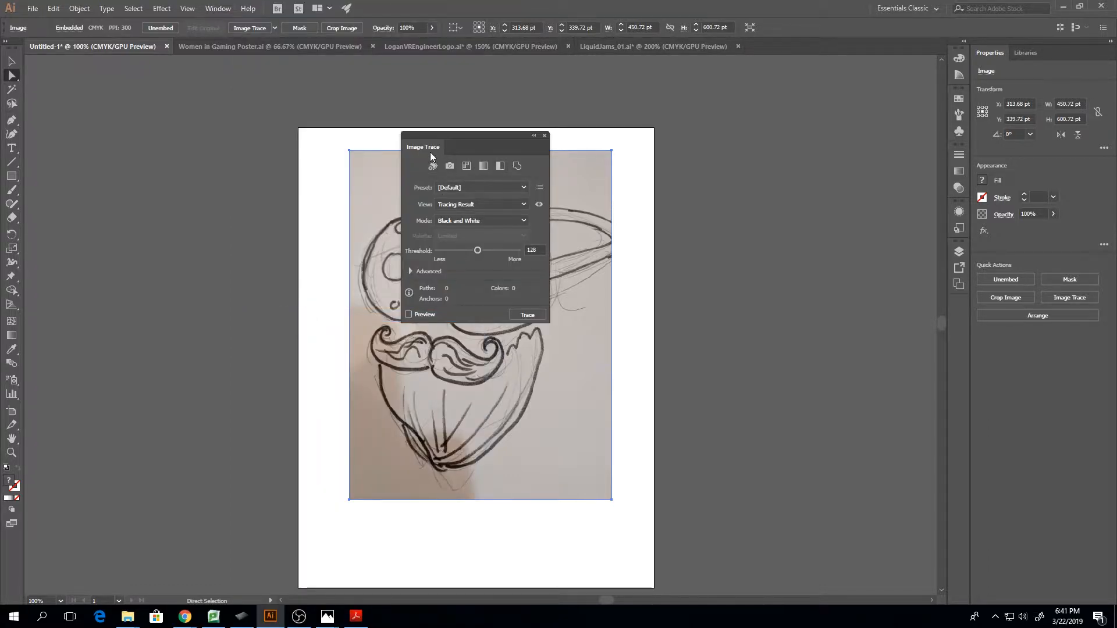
mouse_move(443, 148)
mouse_down()
mouse_move(595, 129)
mouse_move(683, 97)
mouse_up()
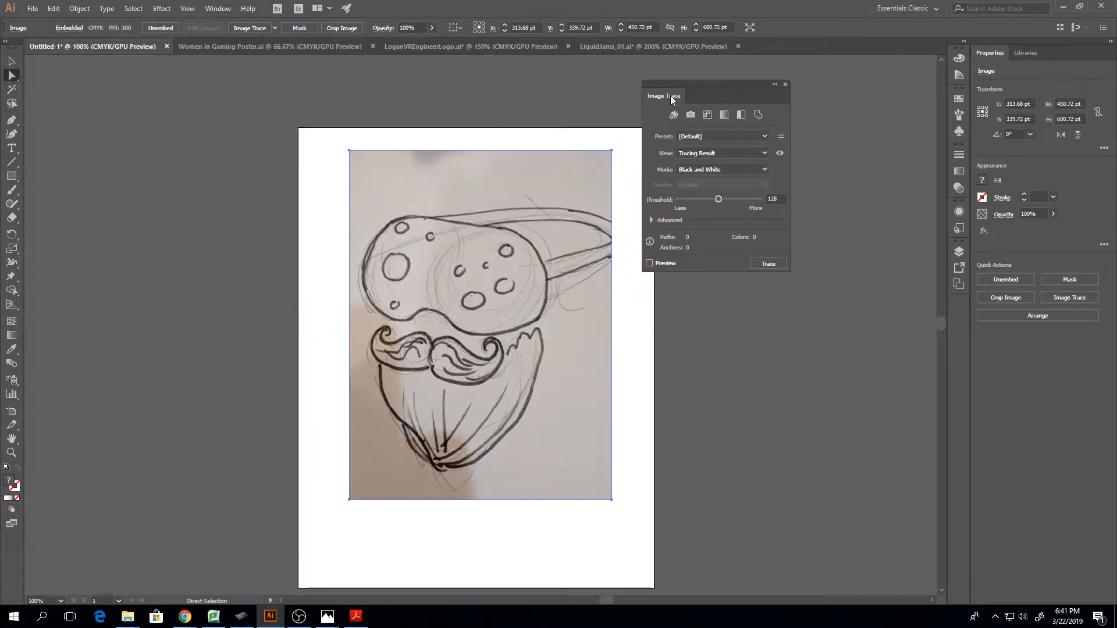
click(274, 28)
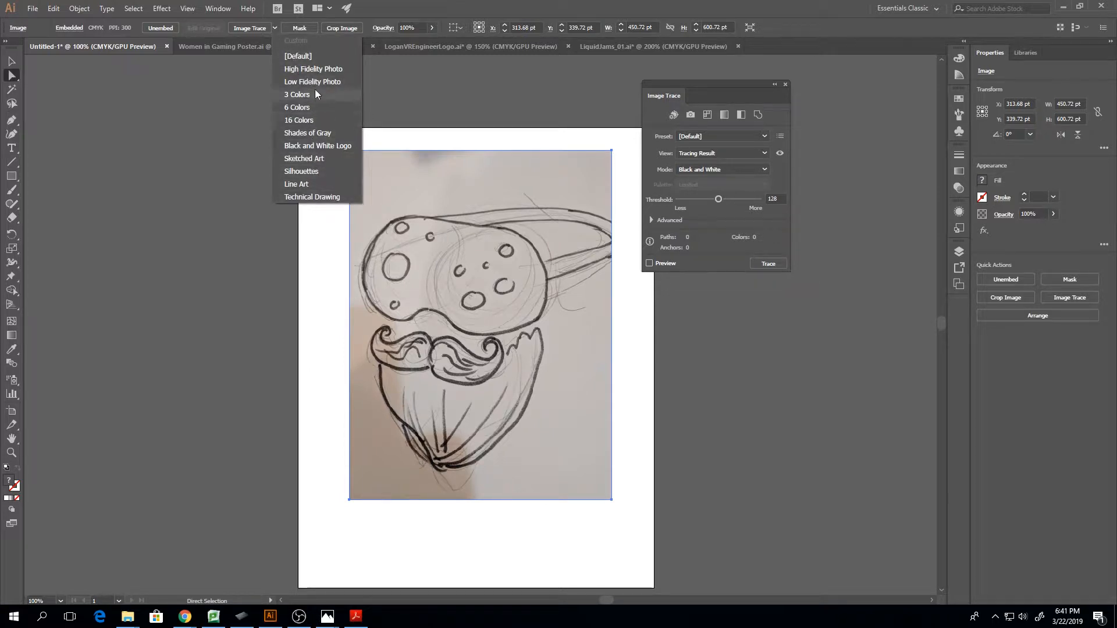
click(769, 105)
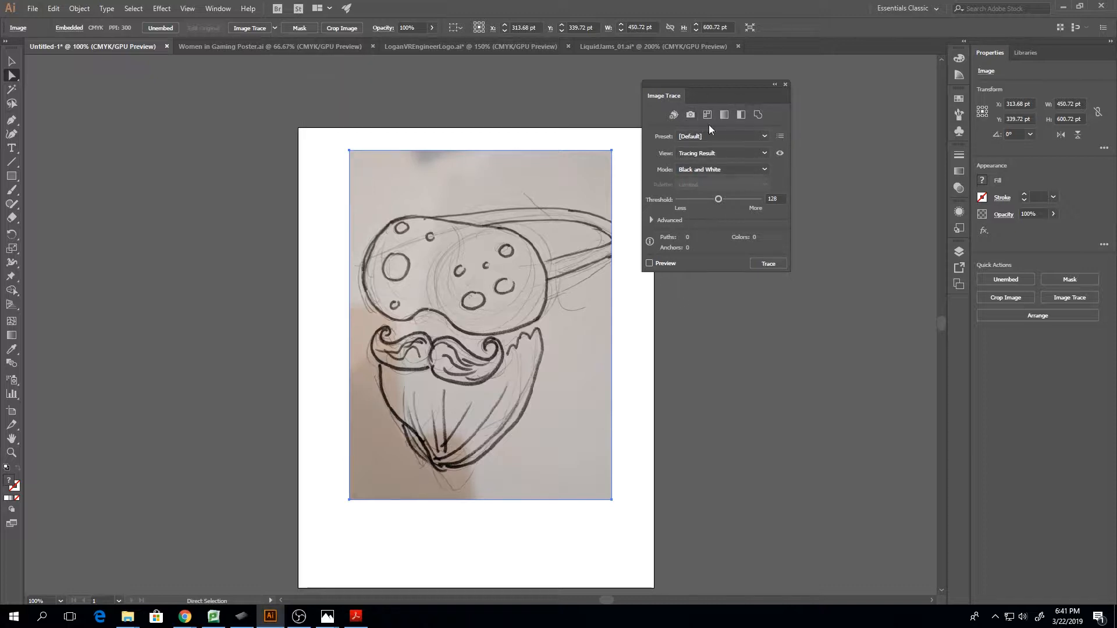
Reveal the advanced tracing options and enable a live preview of the black-and-white trace, accepting the large image size
click(652, 221)
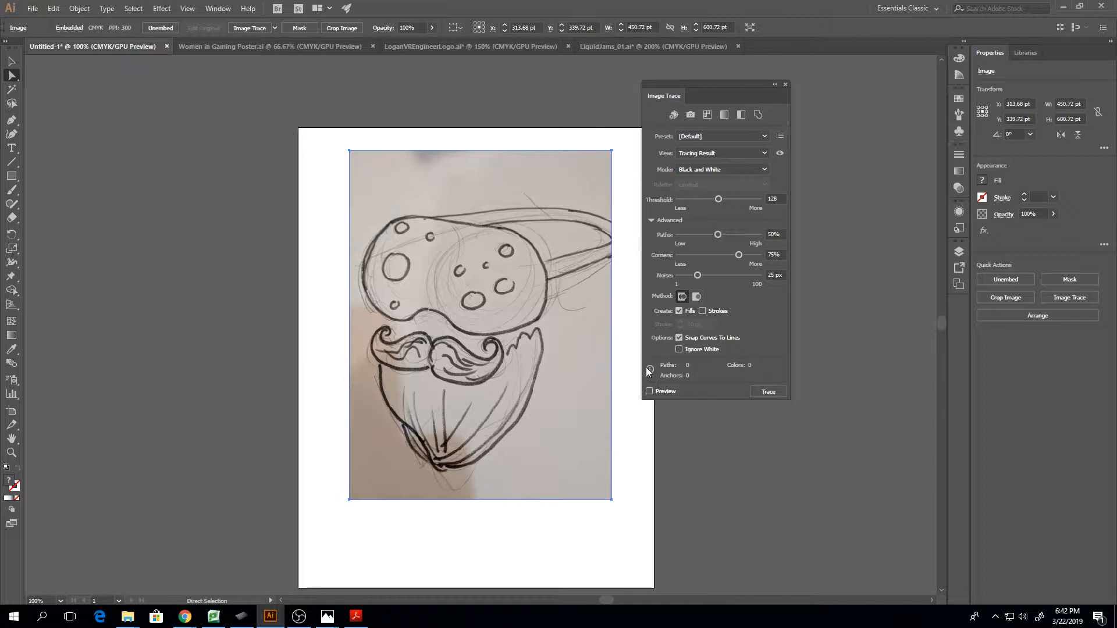
click(649, 391)
click(640, 321)
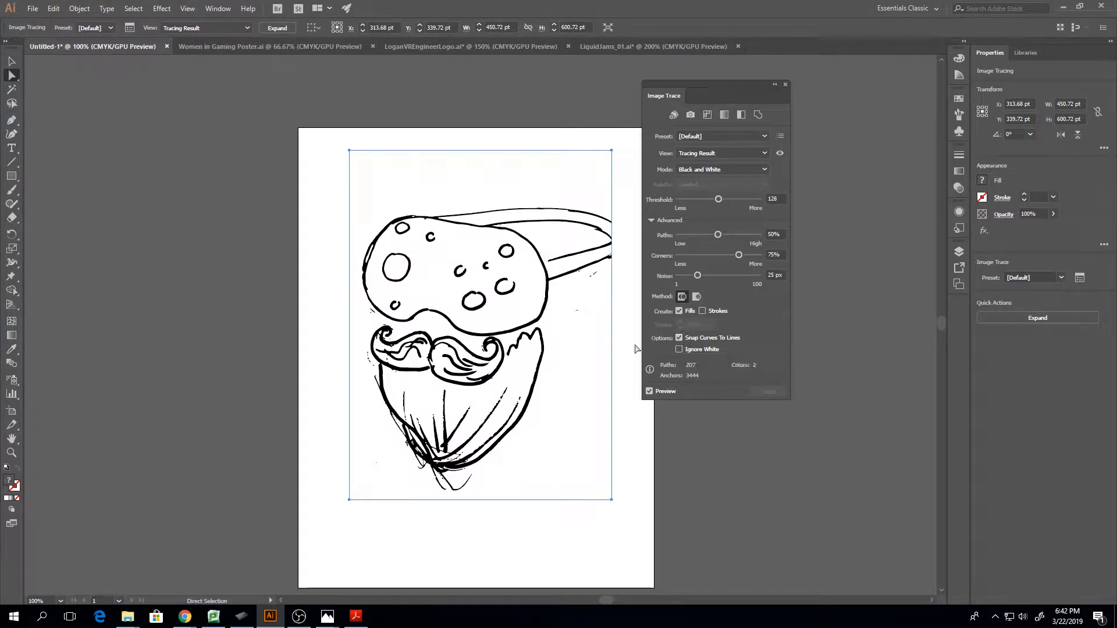
Disable Snap Curves To Lines for the trace, and set Paths to 19% and Corners to 21%
key(ctrl+equal)
key(ctrl+equal)
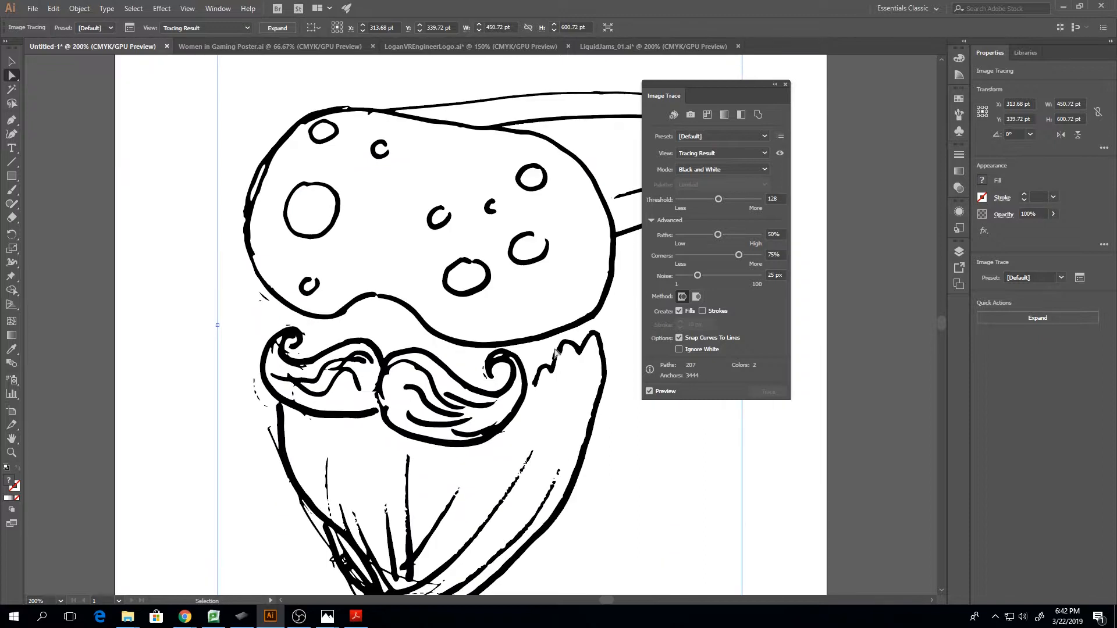
click(678, 339)
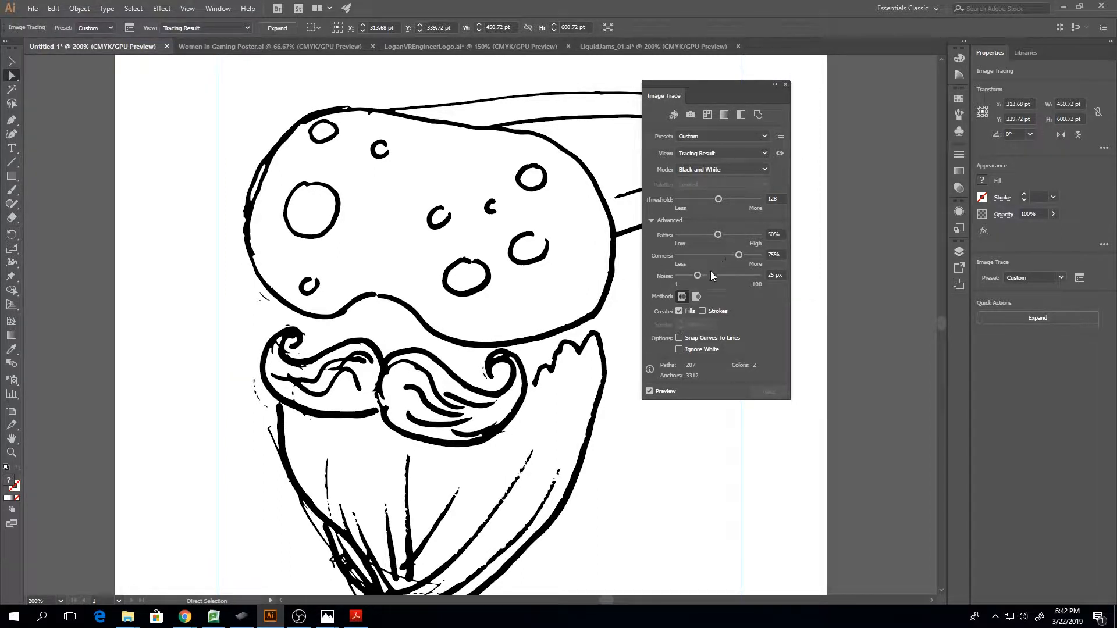
drag(740, 255, 704, 255)
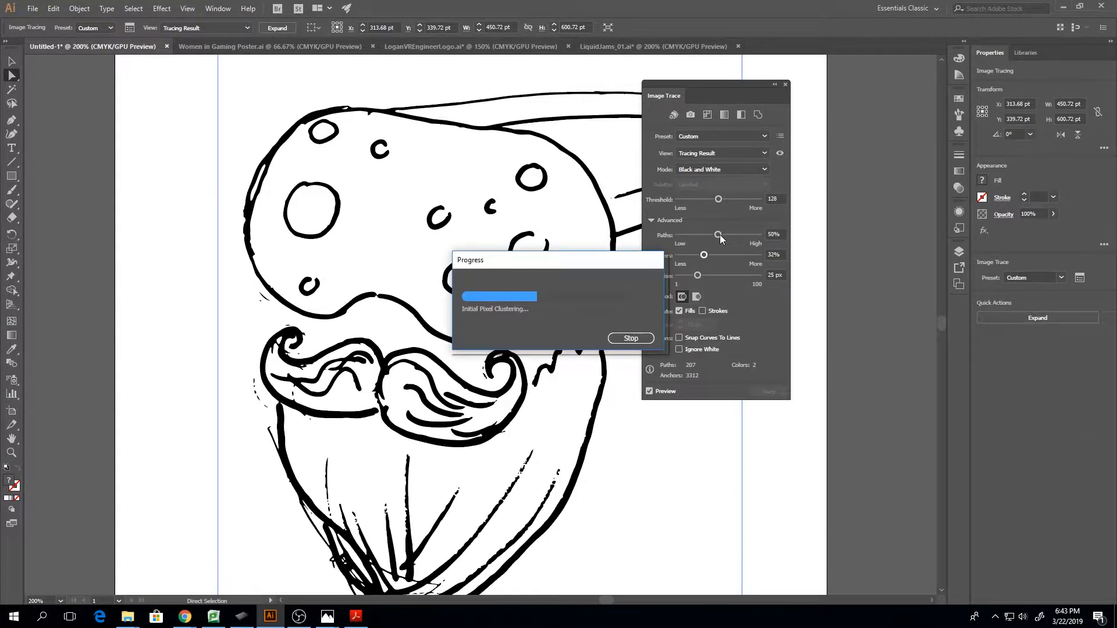
drag(719, 235, 692, 235)
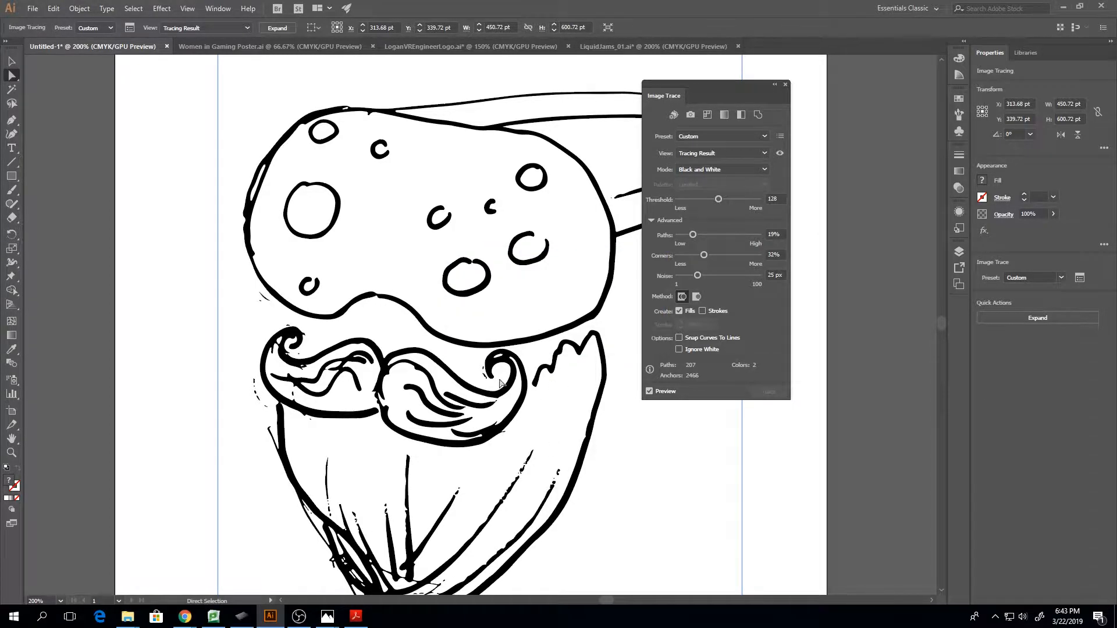
drag(702, 252, 696, 257)
Try trace thresholds of 106, 172 and 74, and settle on 109
drag(719, 200, 716, 201)
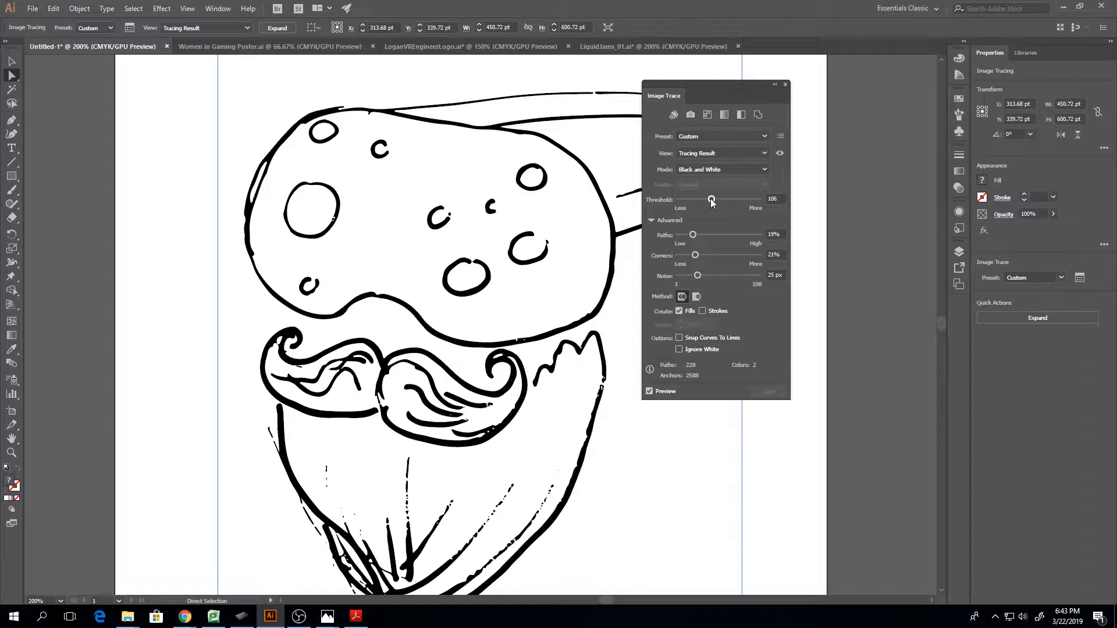
drag(714, 200, 732, 200)
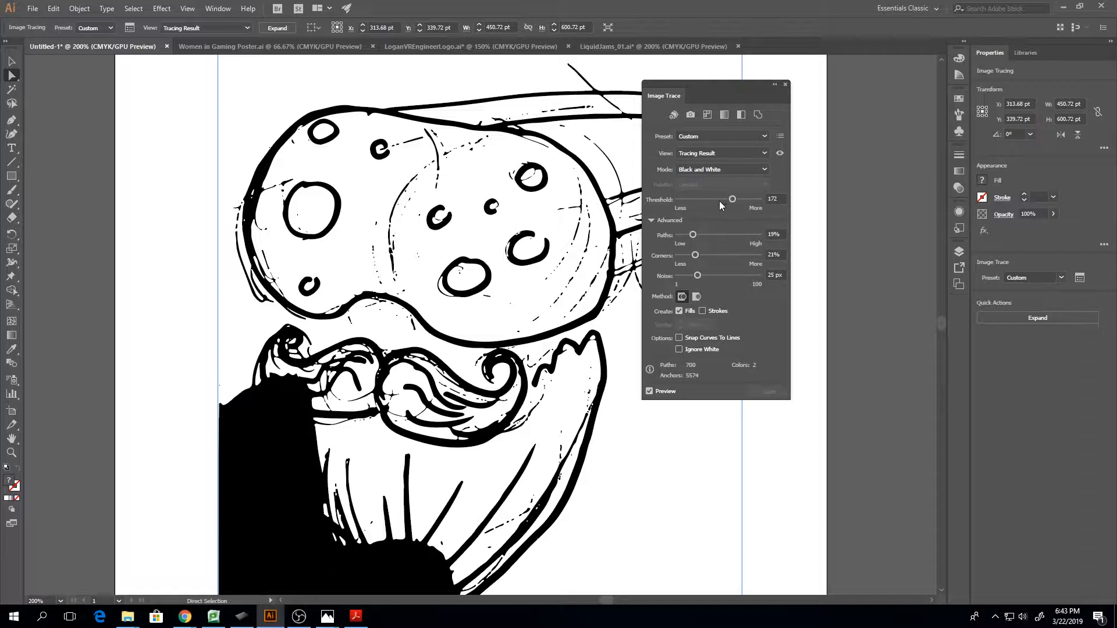
drag(732, 200, 701, 200)
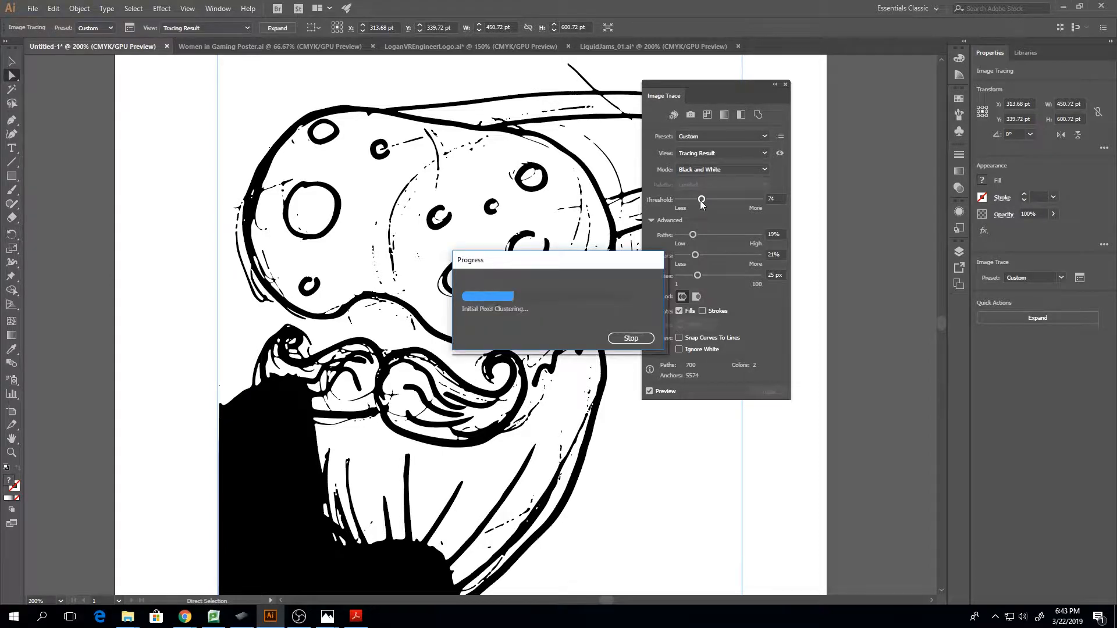
drag(702, 199, 711, 199)
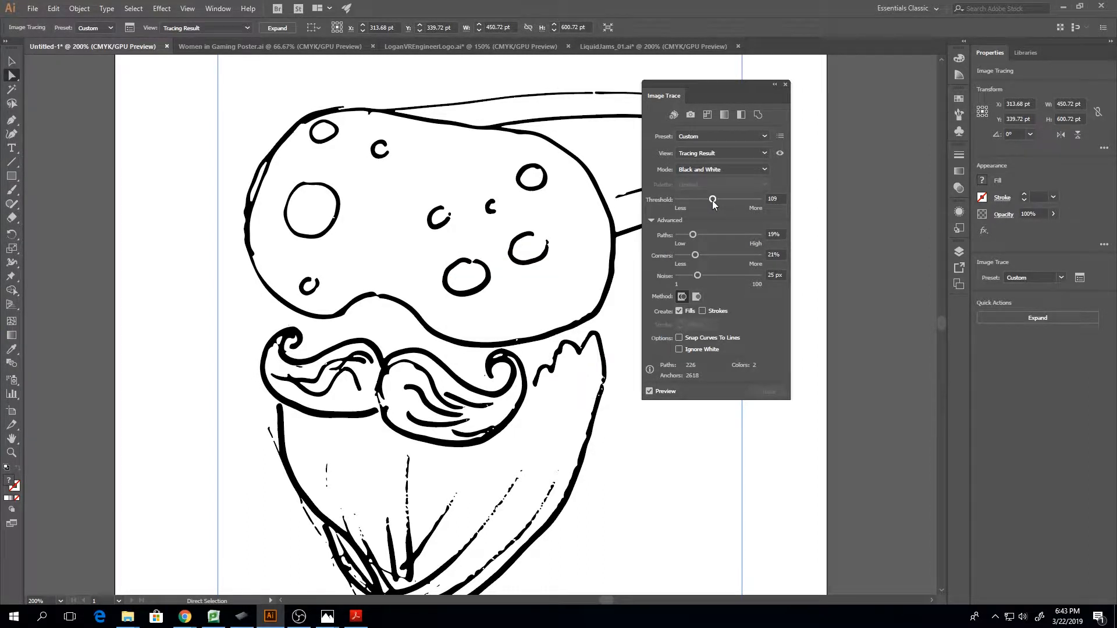
Expand the tracing into editable paths and dock the Image Trace settings alongside Properties and Libraries
scroll(505, 388, down, 3)
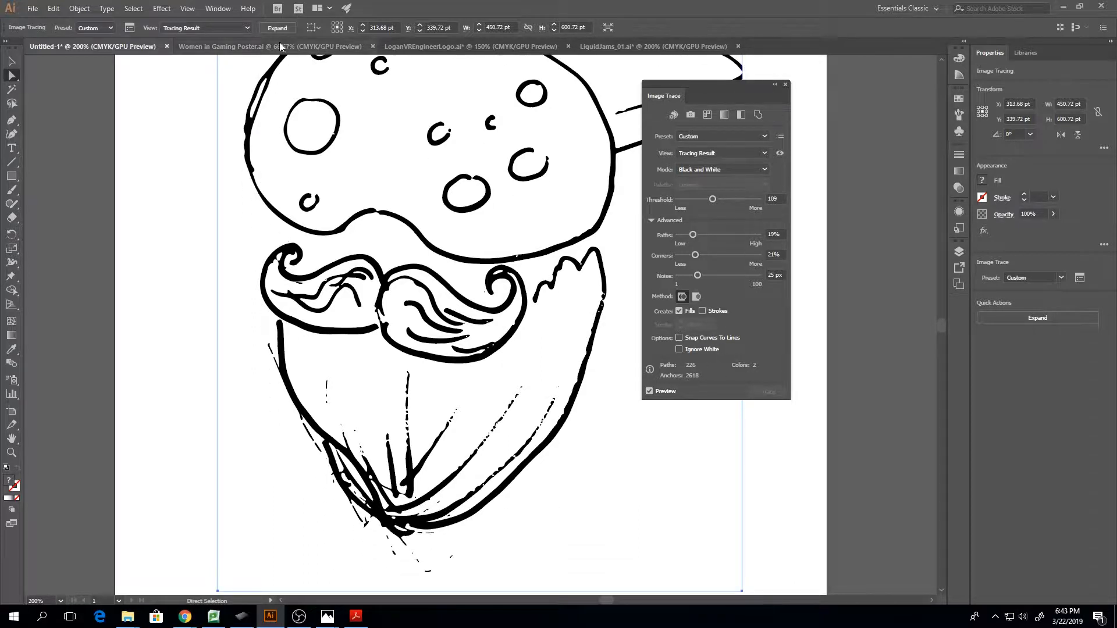
click(277, 27)
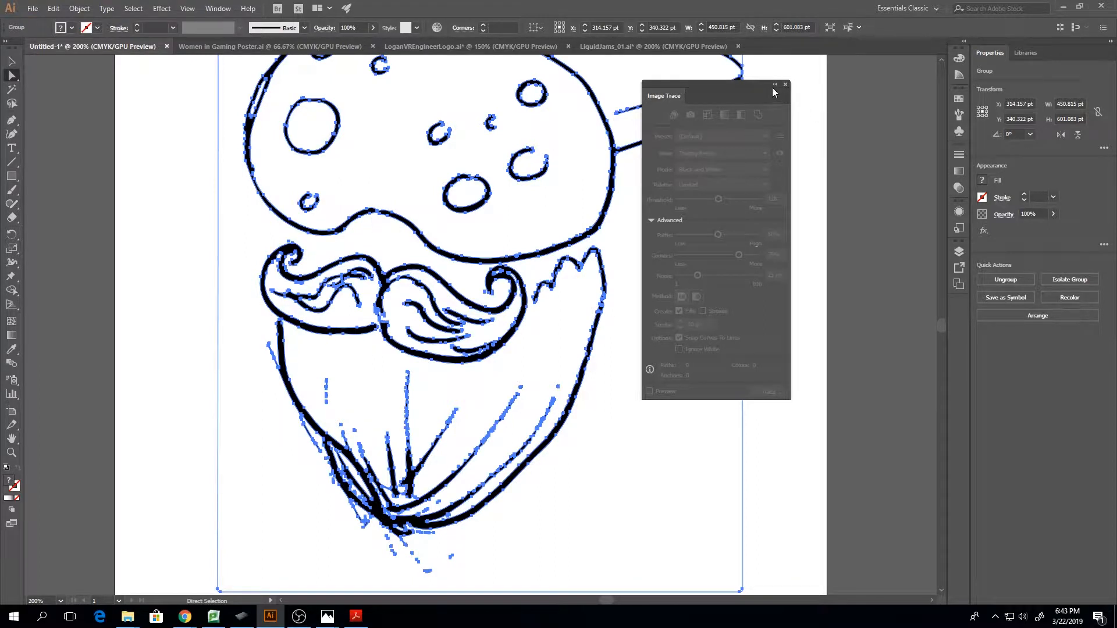
mouse_move(666, 96)
mouse_down()
mouse_move(844, 208)
mouse_move(1048, 54)
mouse_up()
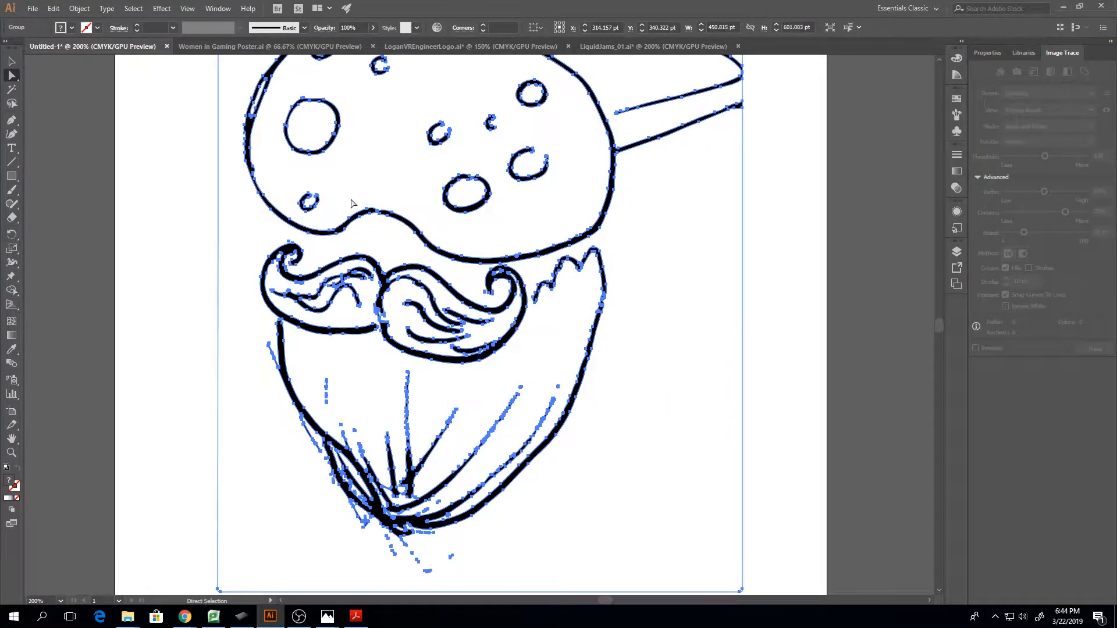
Pick out the goggles compound path alone with Direct Selection, and select the whole traced group with the Selection tool
scroll(366, 233, up, 2)
key(ctrl+minus)
key(ctrl+minus)
key(ctrl+minus)
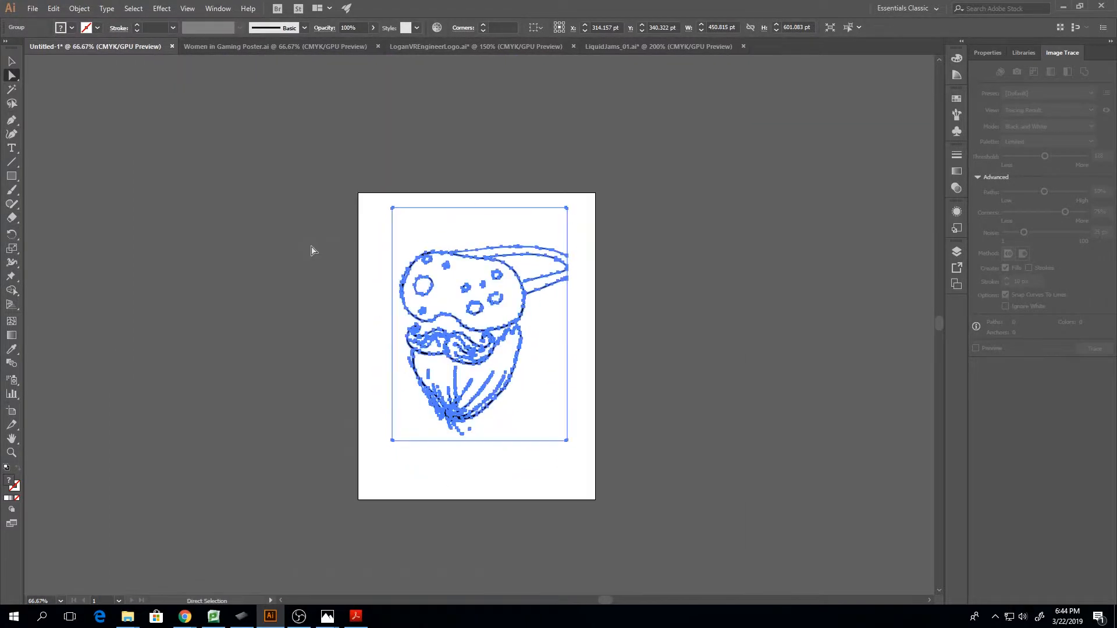
click(642, 384)
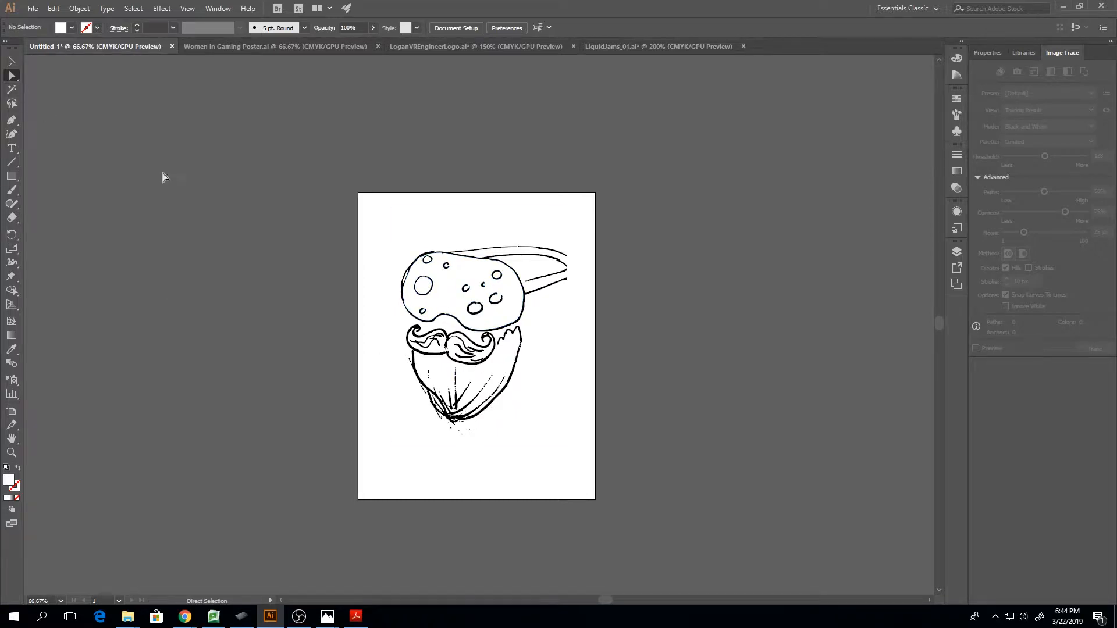
click(471, 274)
click(11, 61)
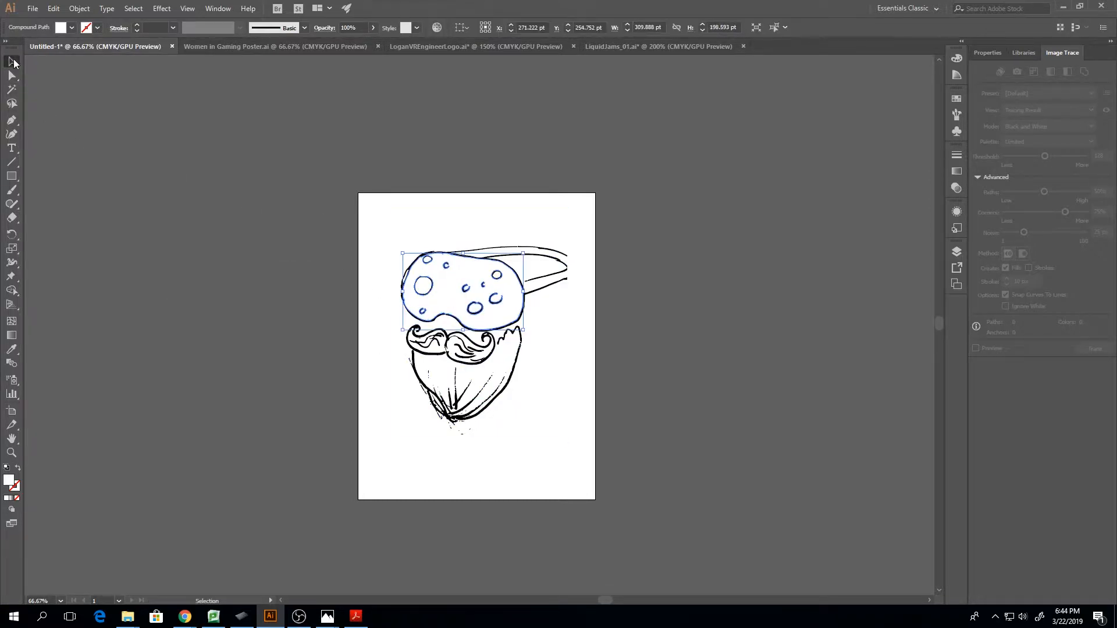
click(250, 192)
click(529, 283)
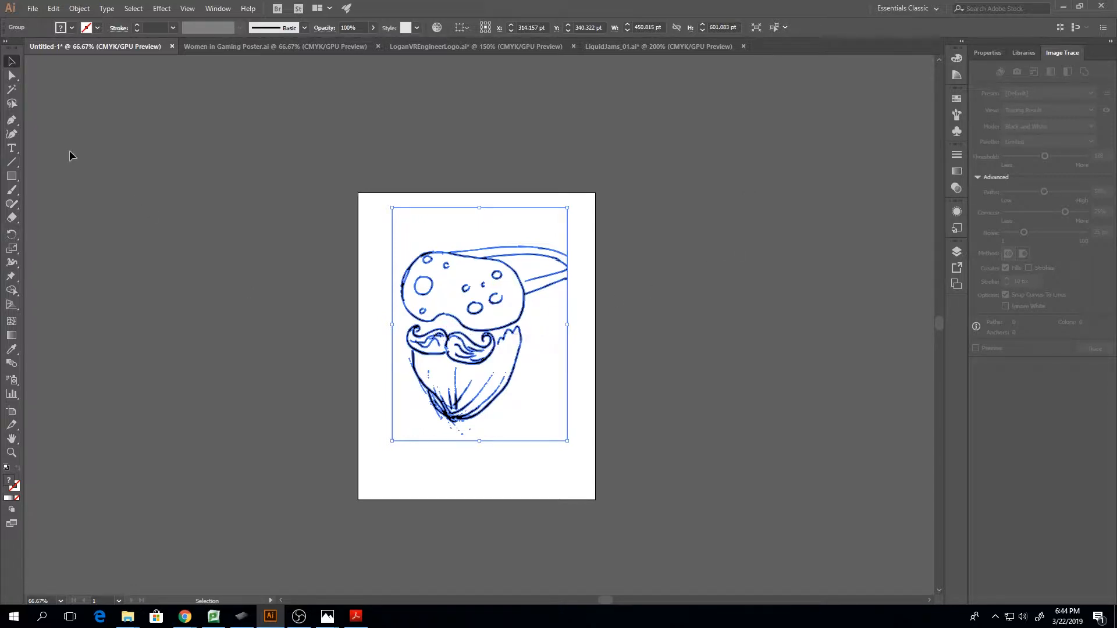
Expand the traced group in the layer structure and examine the individual paths and compound paths inside it
click(957, 251)
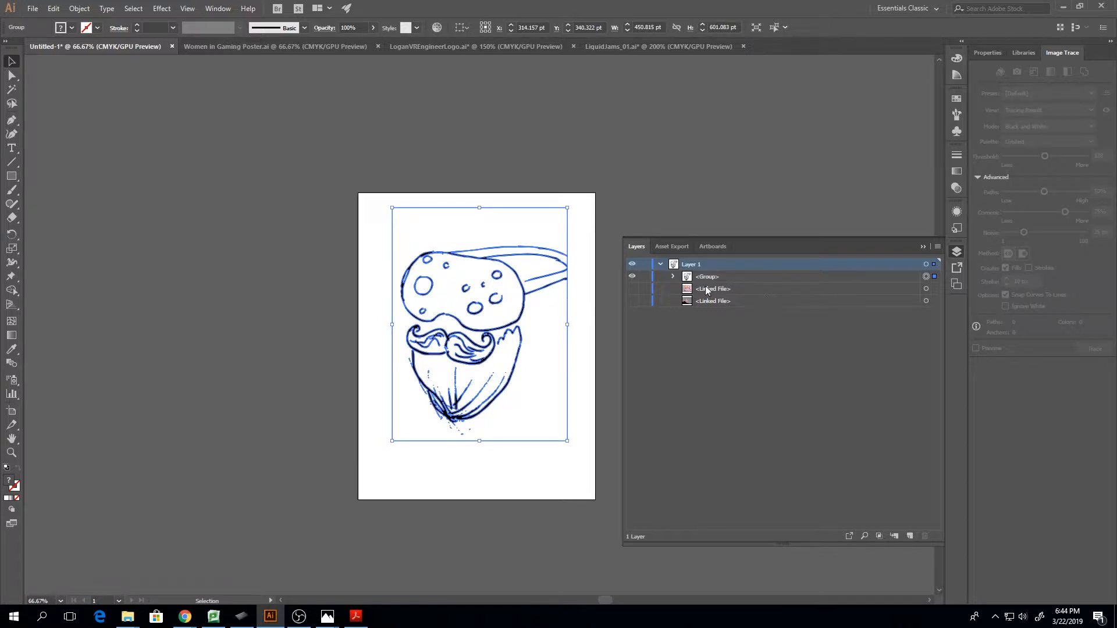
click(673, 278)
scroll(741, 301, down, 3)
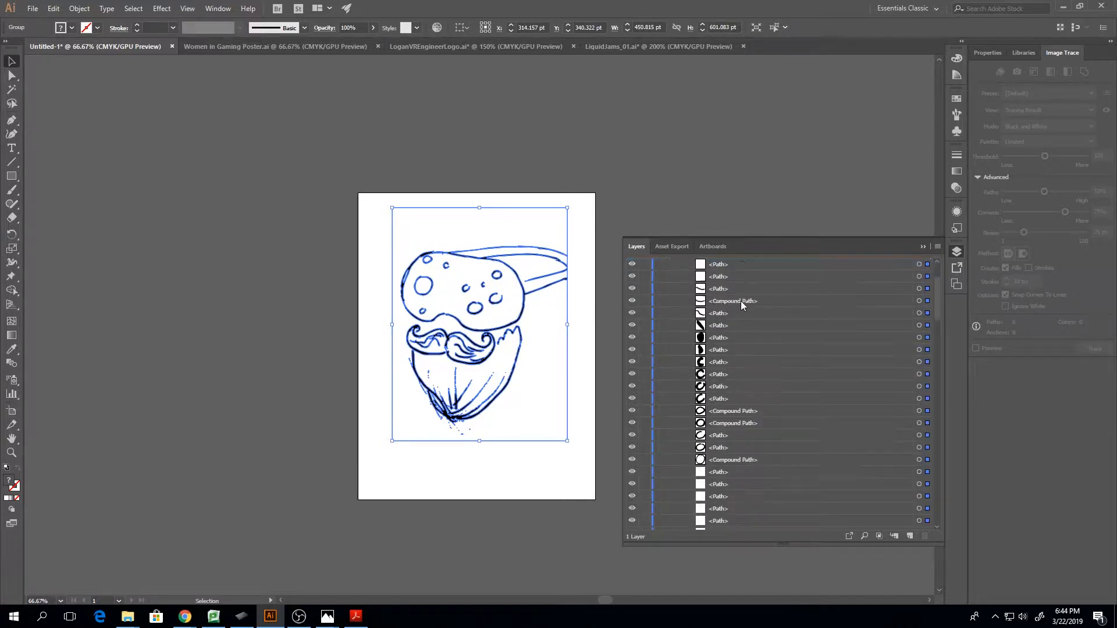
Review the remaining traced paths down to the linked files, and ungroup the traced artwork
scroll(741, 301, down, 5)
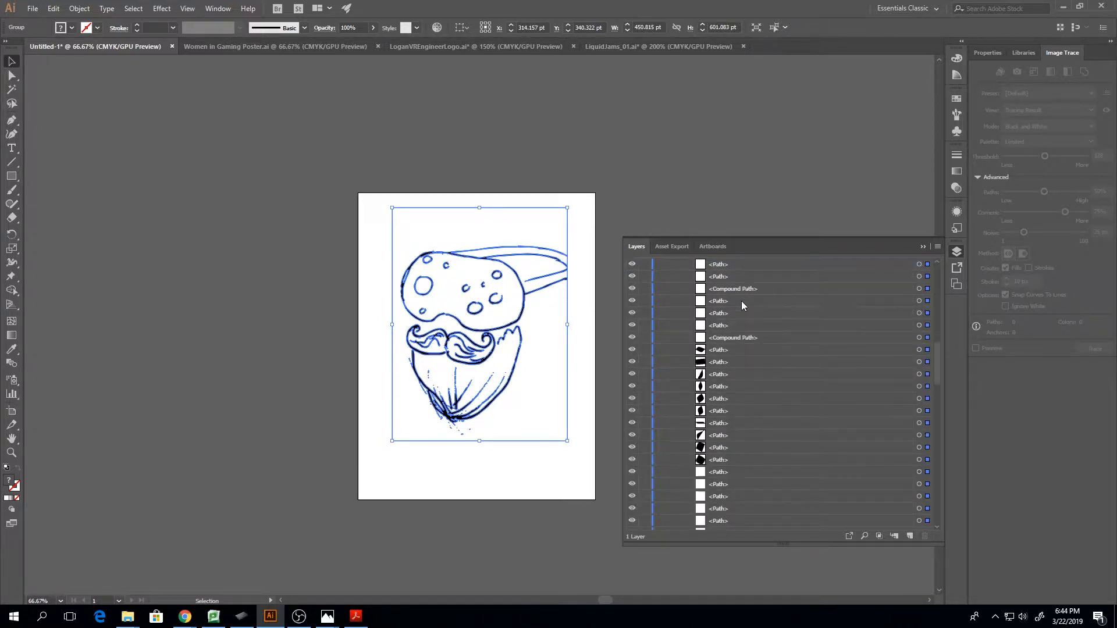
scroll(741, 301, down, 5)
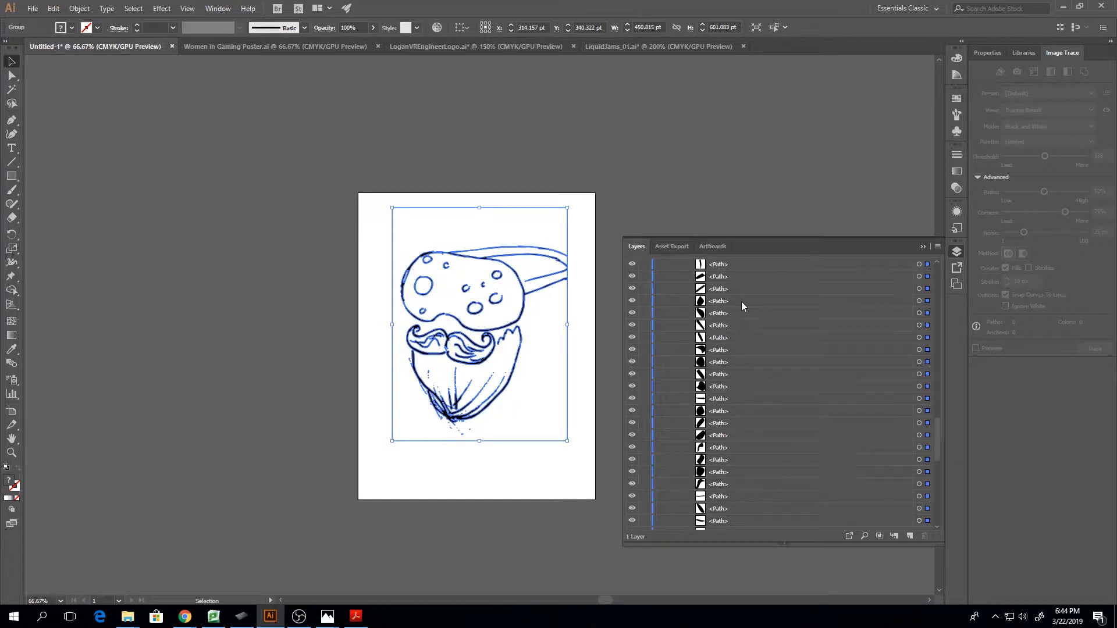
scroll(742, 303, down, 5)
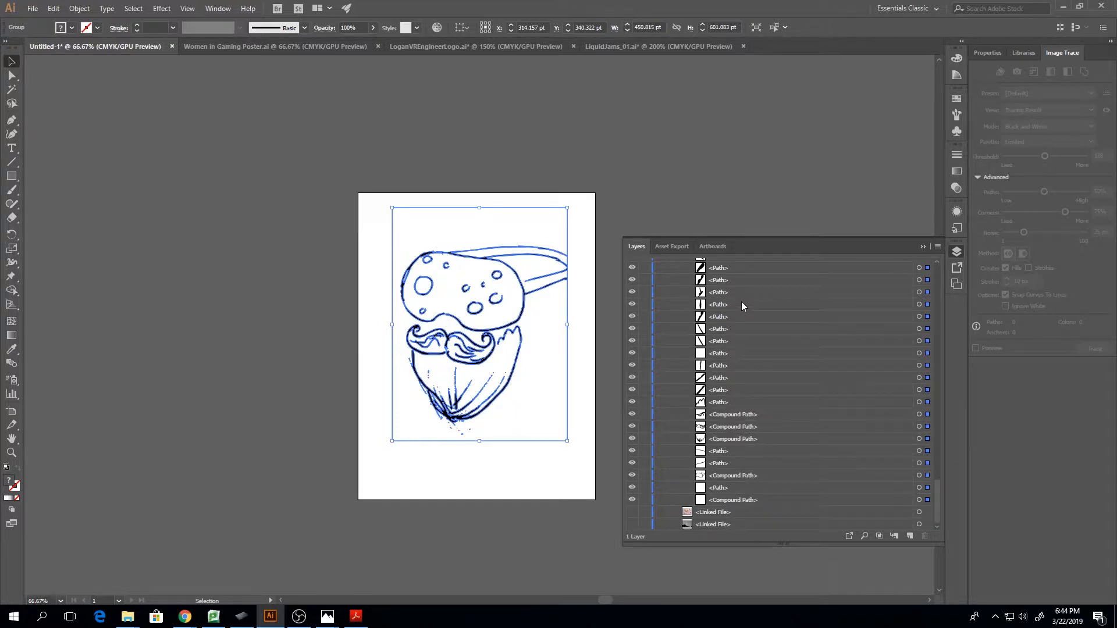
click(922, 247)
right_click(520, 288)
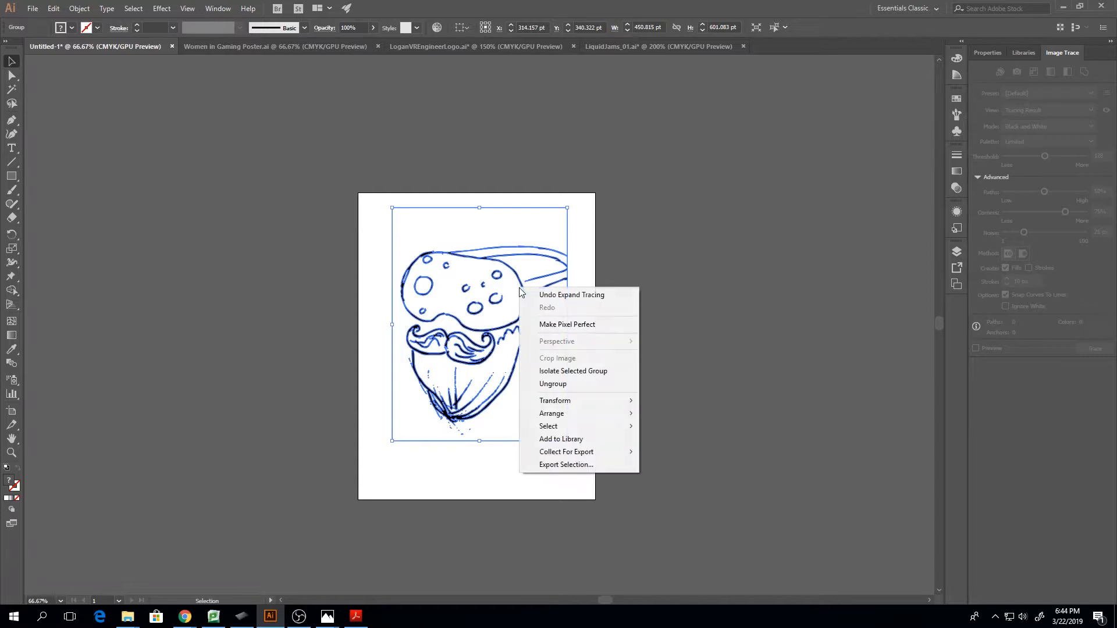
click(571, 382)
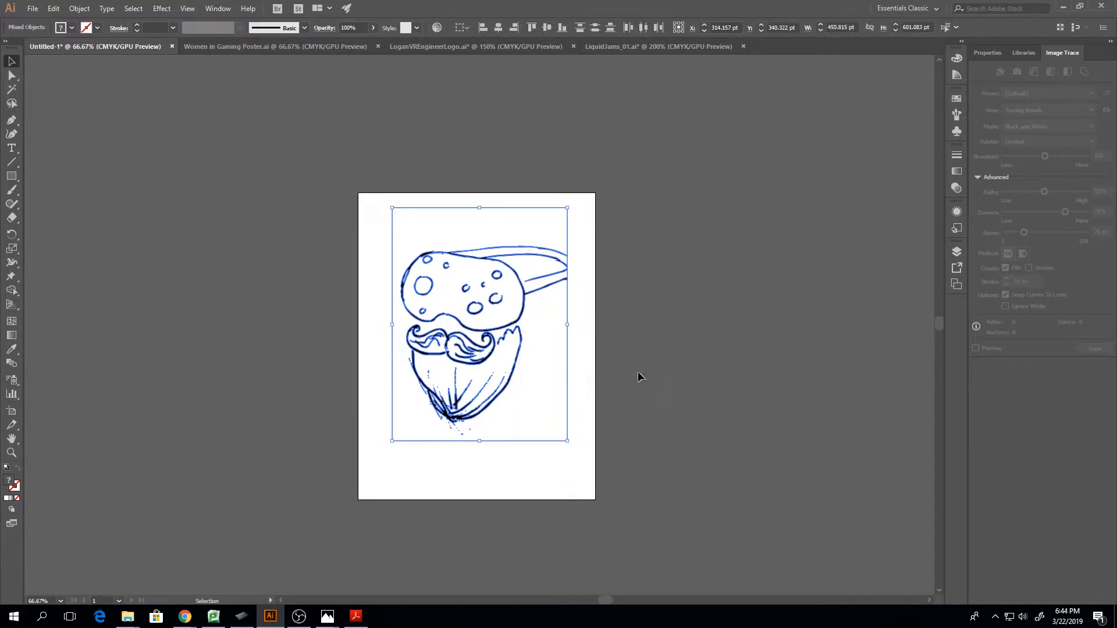
Move the white background compound path off the artboard, and place the white goggles compound path over its goggles opening
click(660, 365)
click(565, 353)
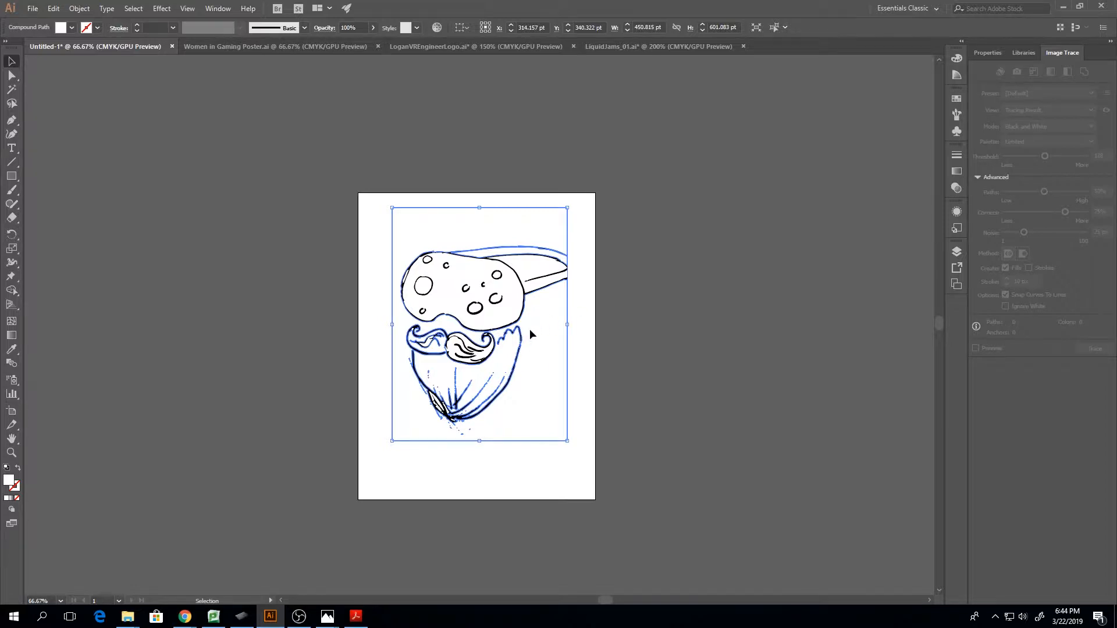
mouse_move(529, 330)
mouse_down()
mouse_move(702, 294)
mouse_move(752, 359)
mouse_up()
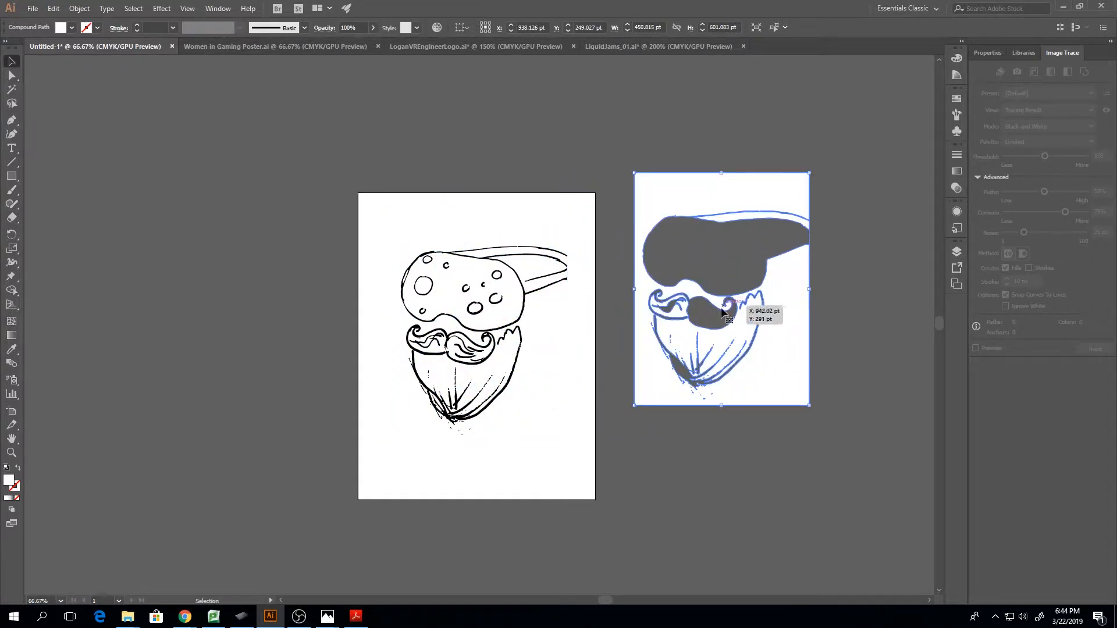
double_click(456, 301)
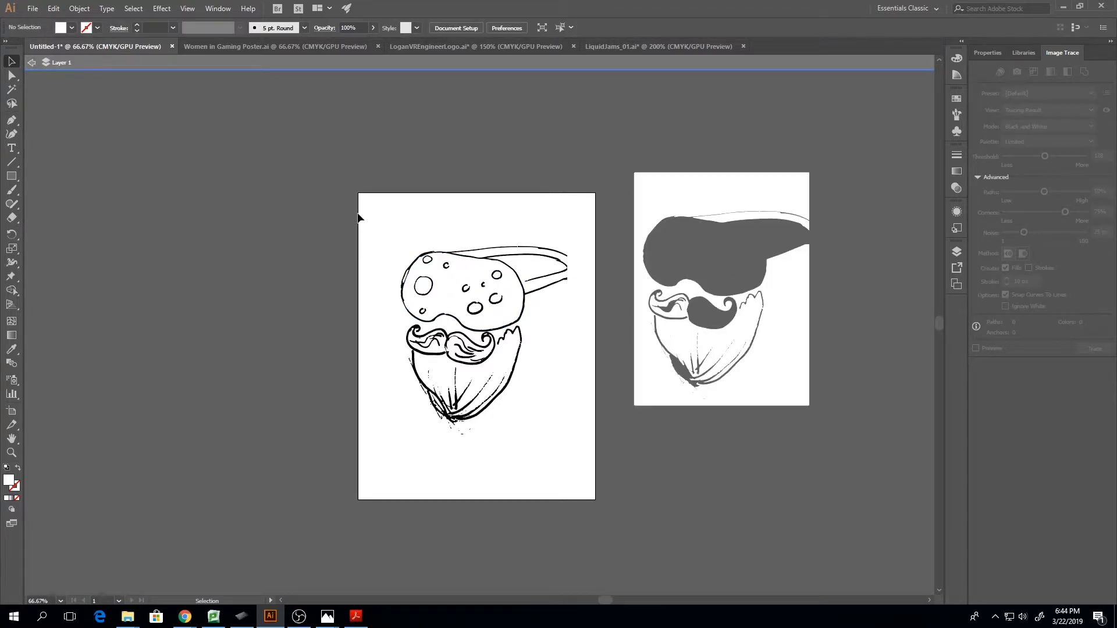
click(31, 63)
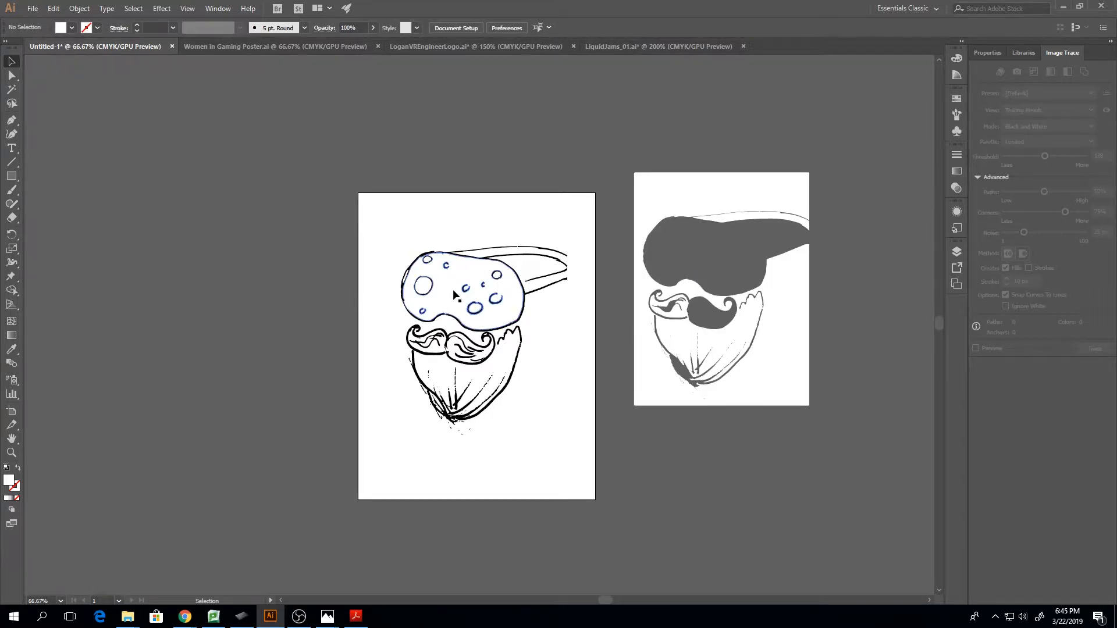
mouse_move(451, 293)
mouse_down()
mouse_move(725, 329)
mouse_move(692, 254)
mouse_up()
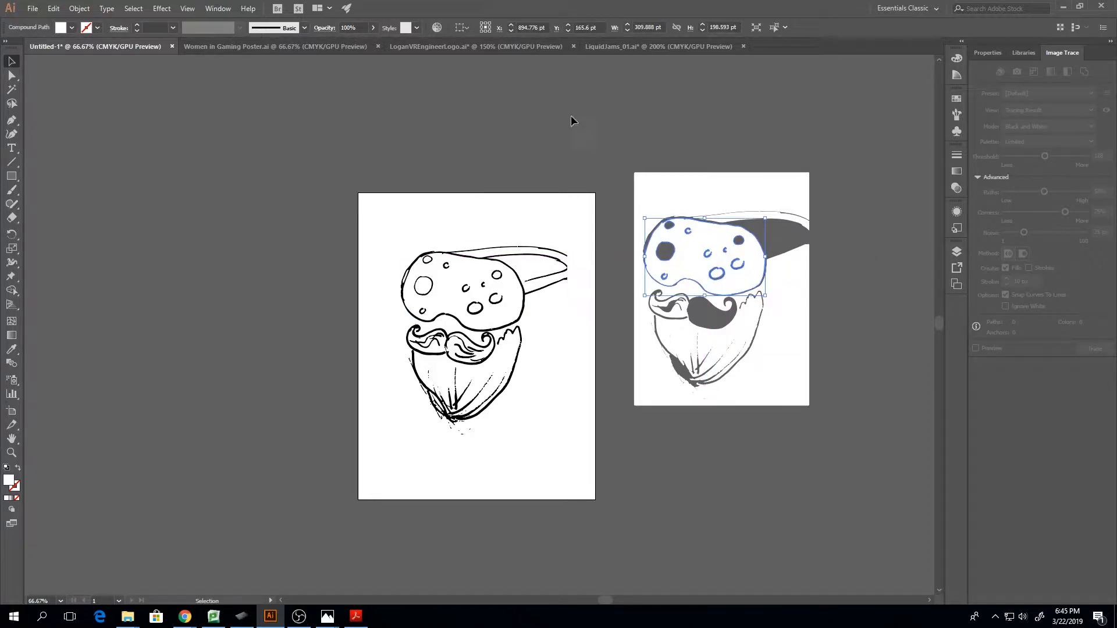
Delete the shapes moved beside the artboard and all the remaining traced artwork on it
drag(596, 153, 819, 438)
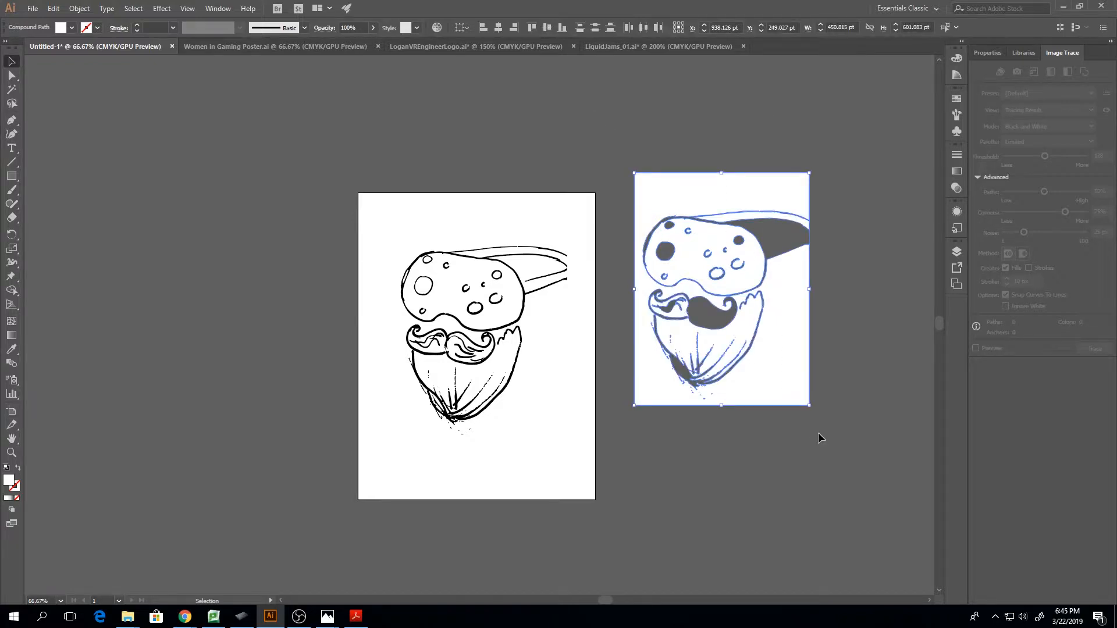
key(Delete)
drag(392, 221, 549, 433)
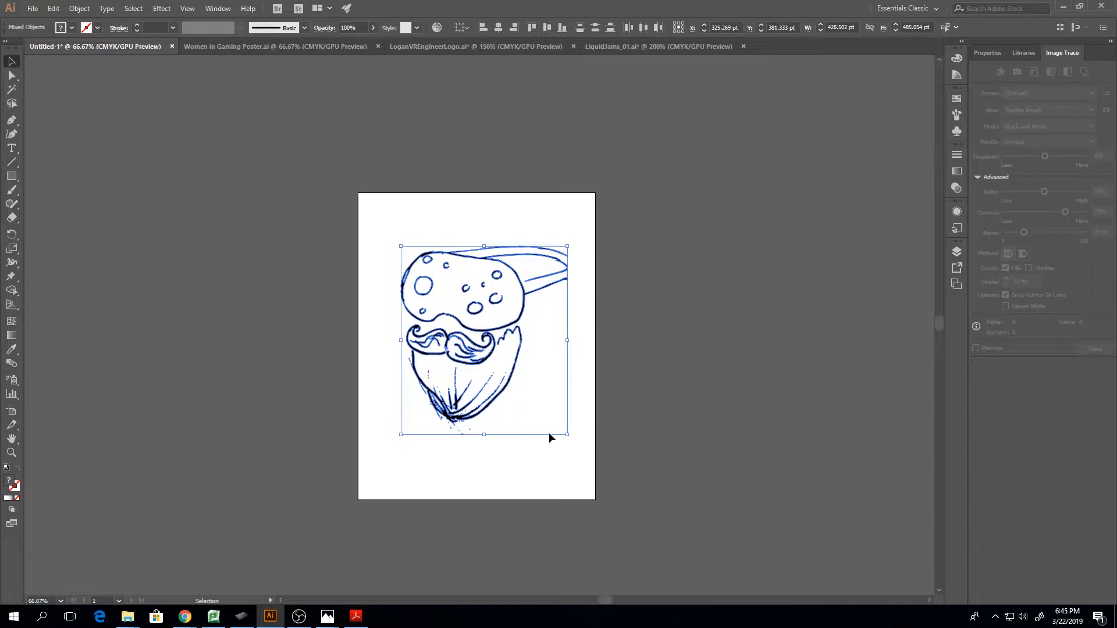
key(Delete)
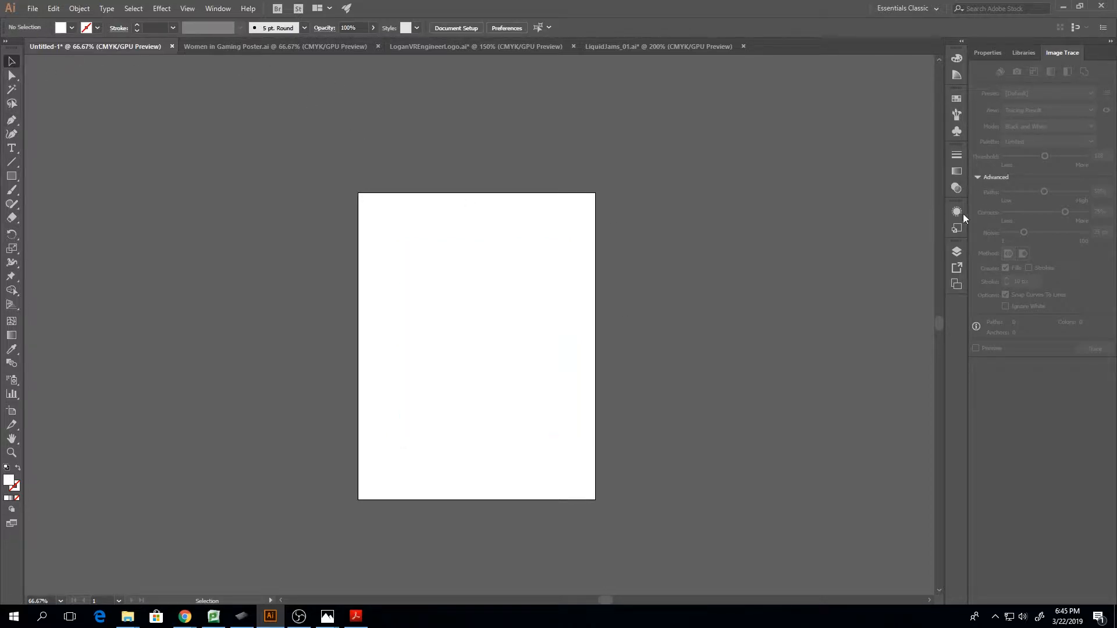
Show the hidden linked flower painting and view it at 150%
click(956, 251)
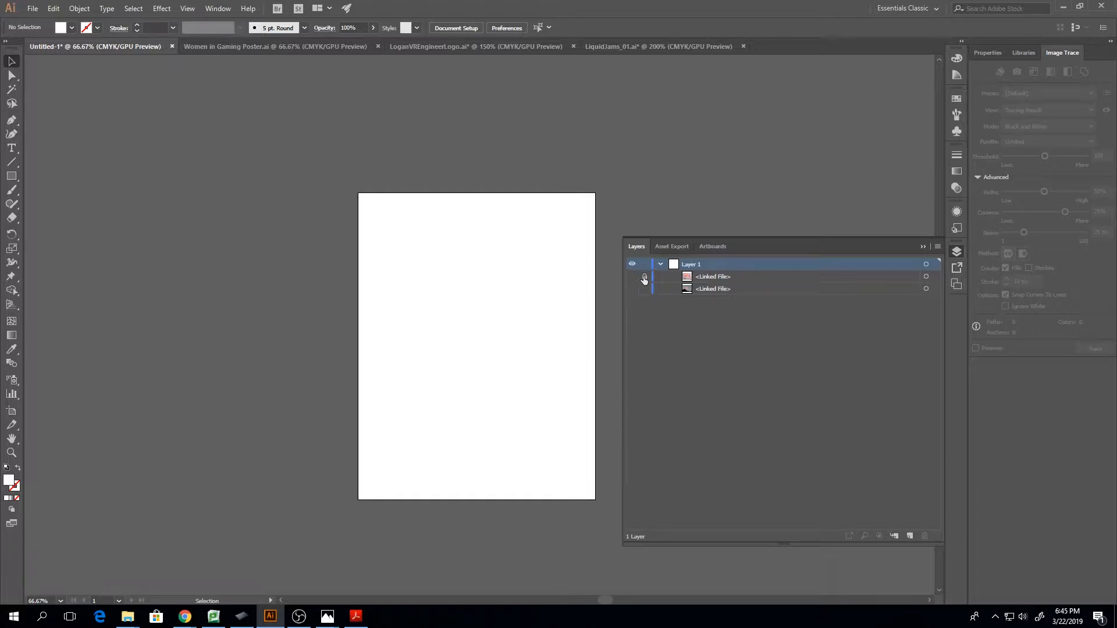
click(632, 277)
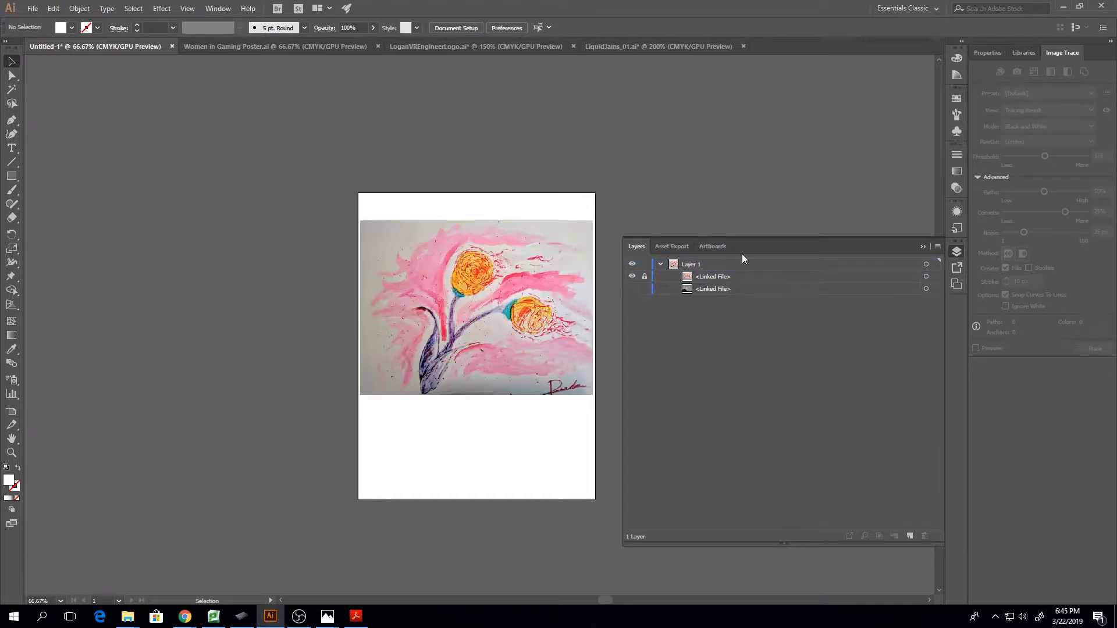
click(923, 245)
key(ctrl+1)
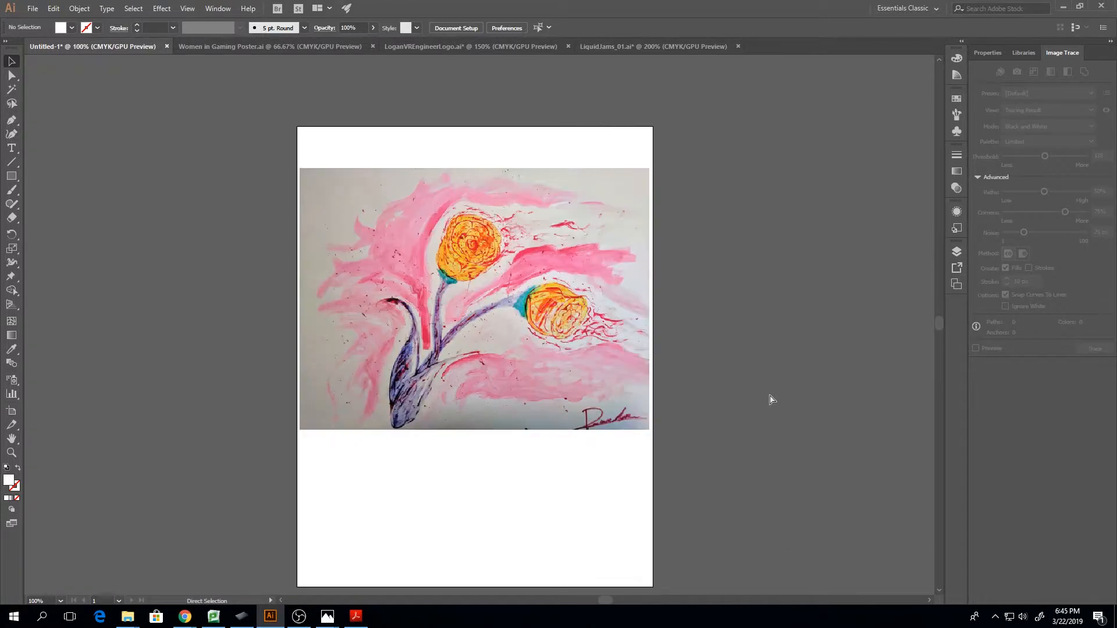
key(ctrl+plus)
scroll(616, 357, up, 3)
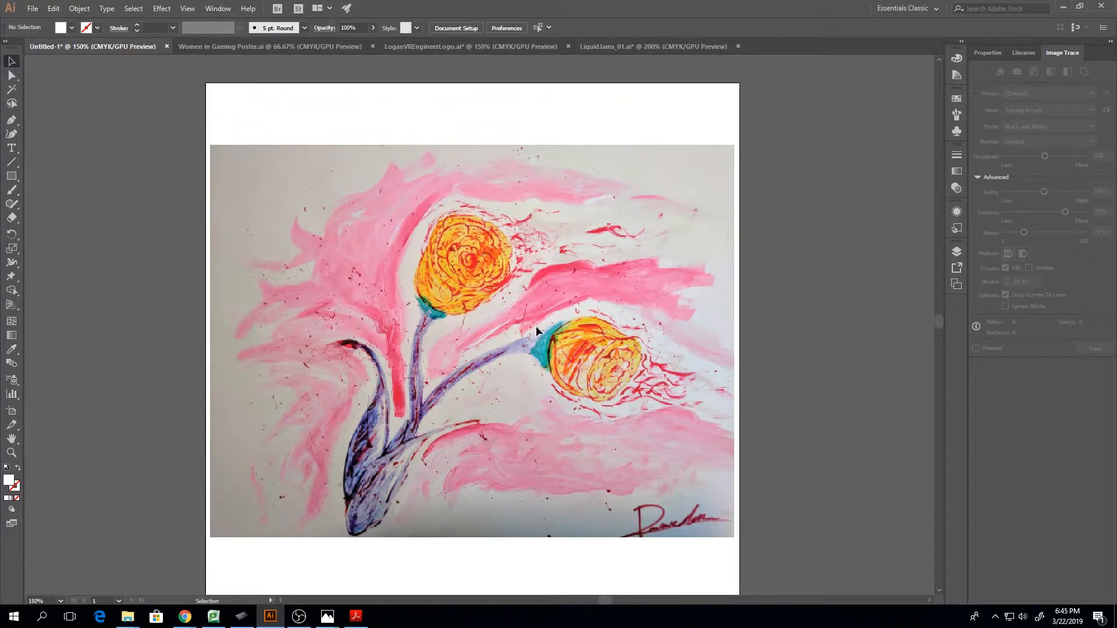
Unlock the linked flower painting and select it on the artboard
click(956, 251)
click(610, 292)
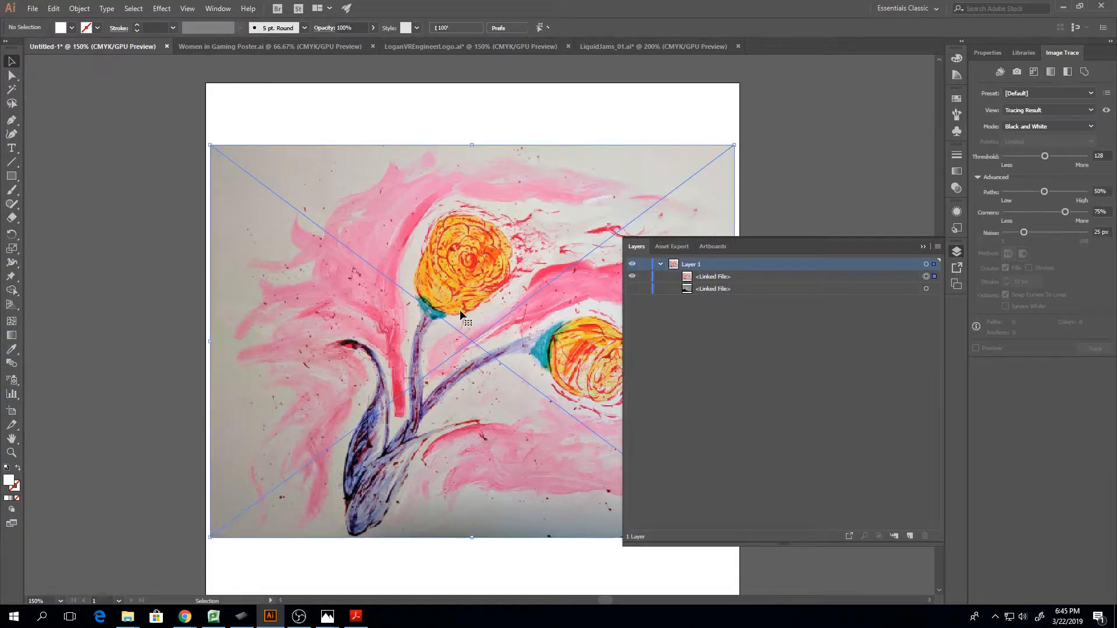
click(923, 247)
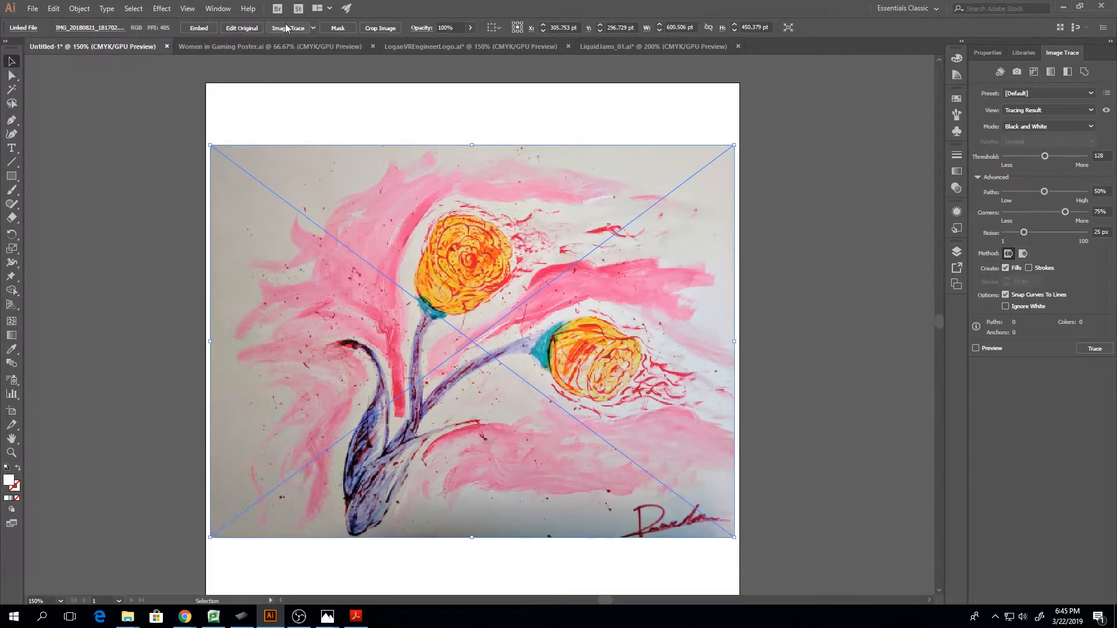
Image Trace the flower painting with the High Fidelity Photo preset, continuing despite its large size
click(313, 28)
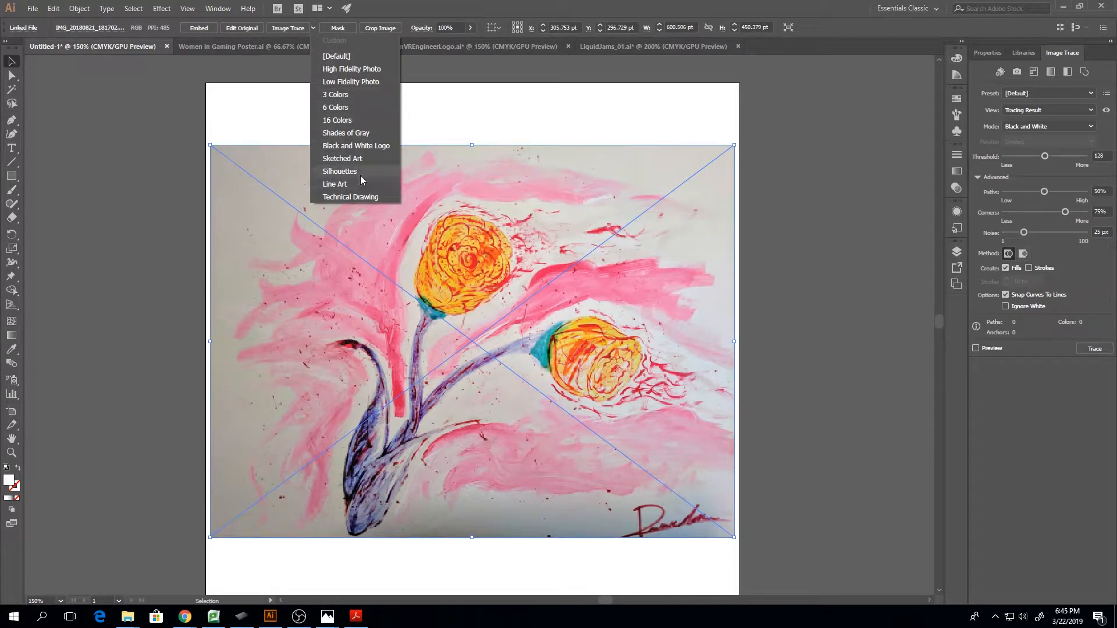
click(353, 75)
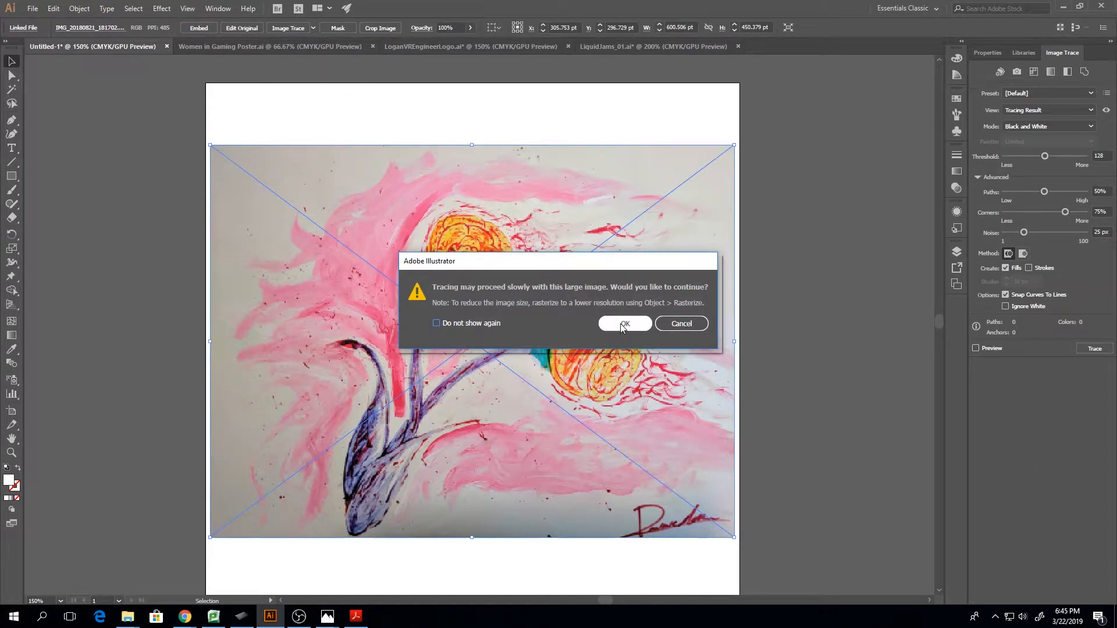
click(624, 324)
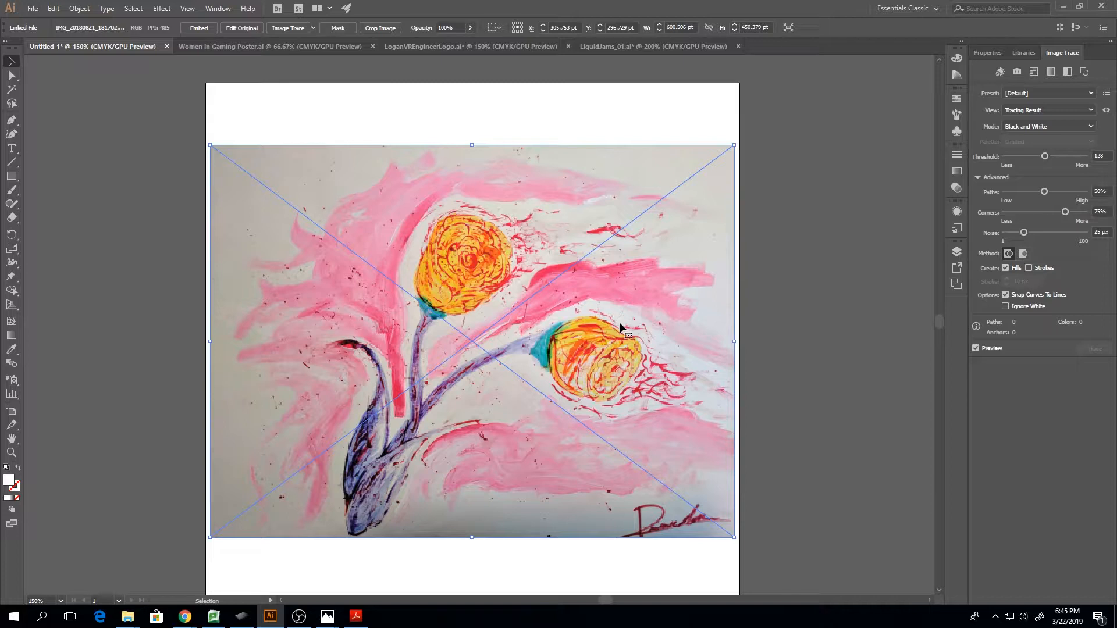
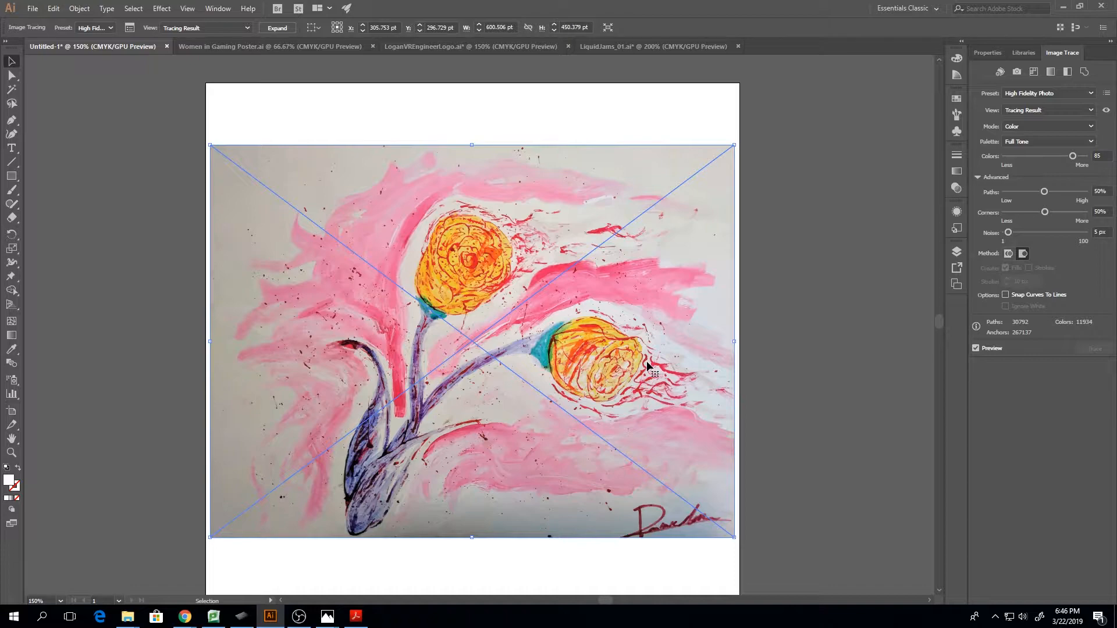
Examine the traced flower painting's vector detail at high magnification, from the central brush strokes to the upper flower
key(ctrl+plus)
key(ctrl+plus)
key(ctrl+plus)
key(ctrl+plus)
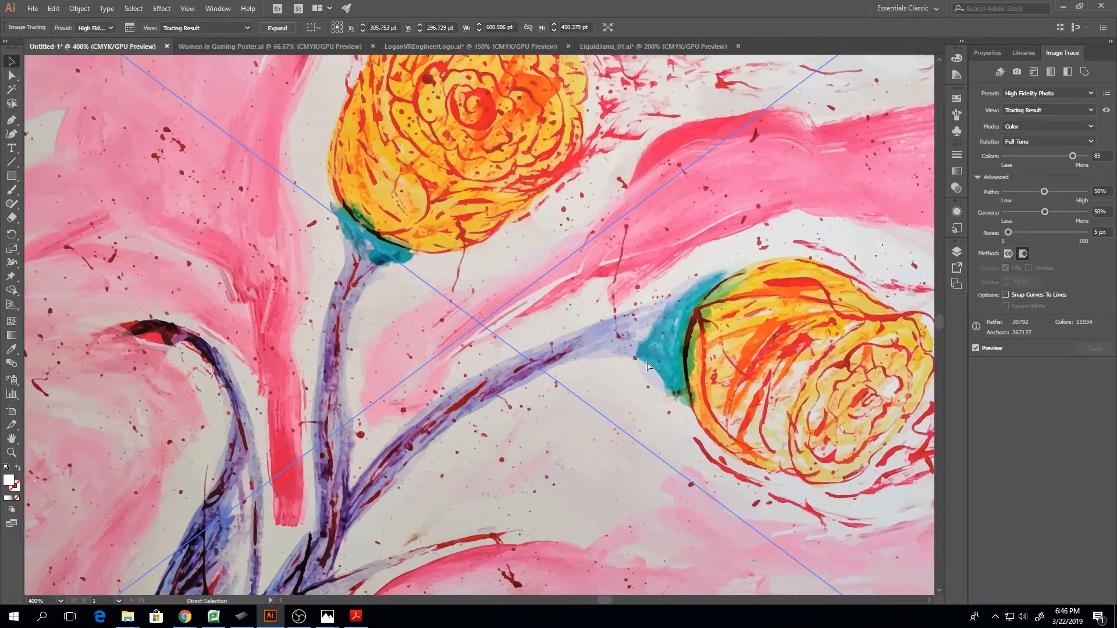
key(ctrl+plus)
key(ctrl+plus)
key(ctrl+plus)
key(ctrl+plus)
key(ctrl+plus)
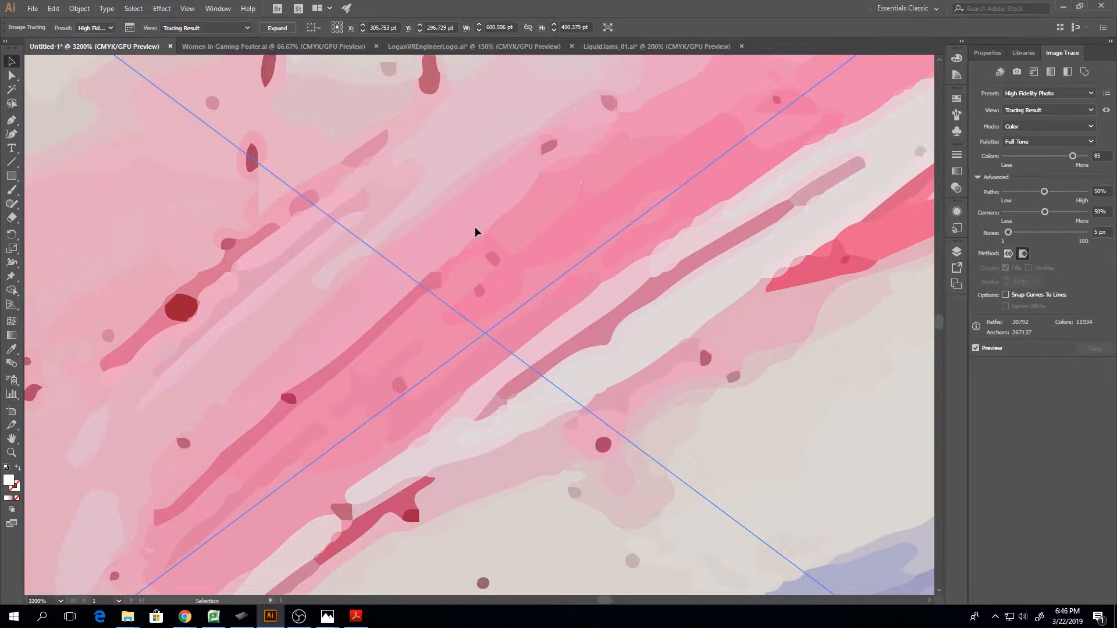
drag(390, 249, 434, 259)
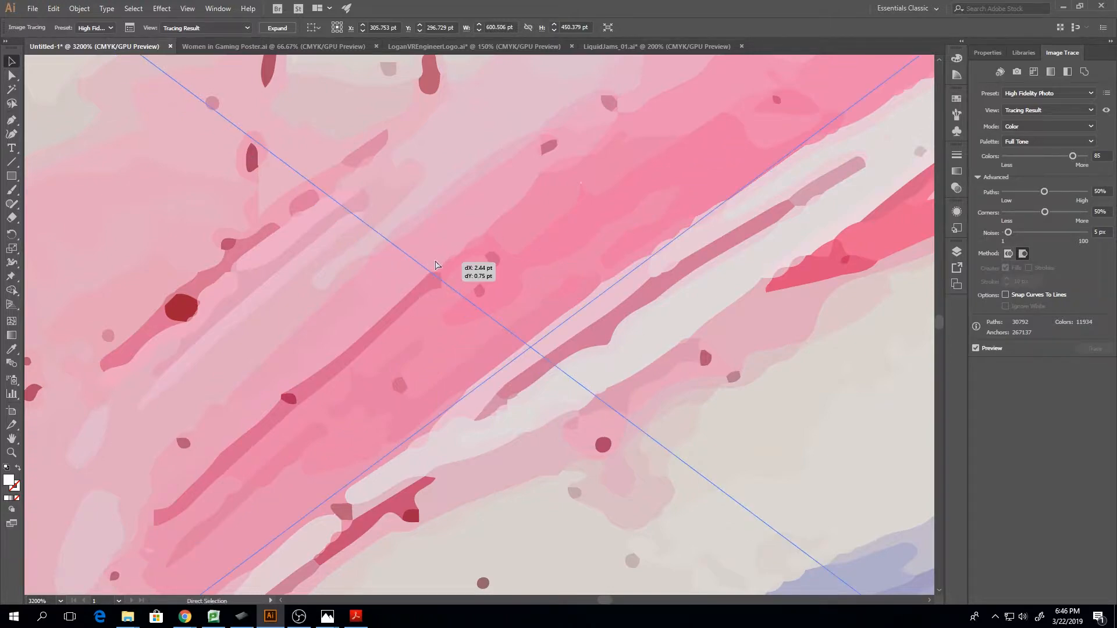
key(ctrl+minus)
key(ctrl+minus)
key(ctrl+minus)
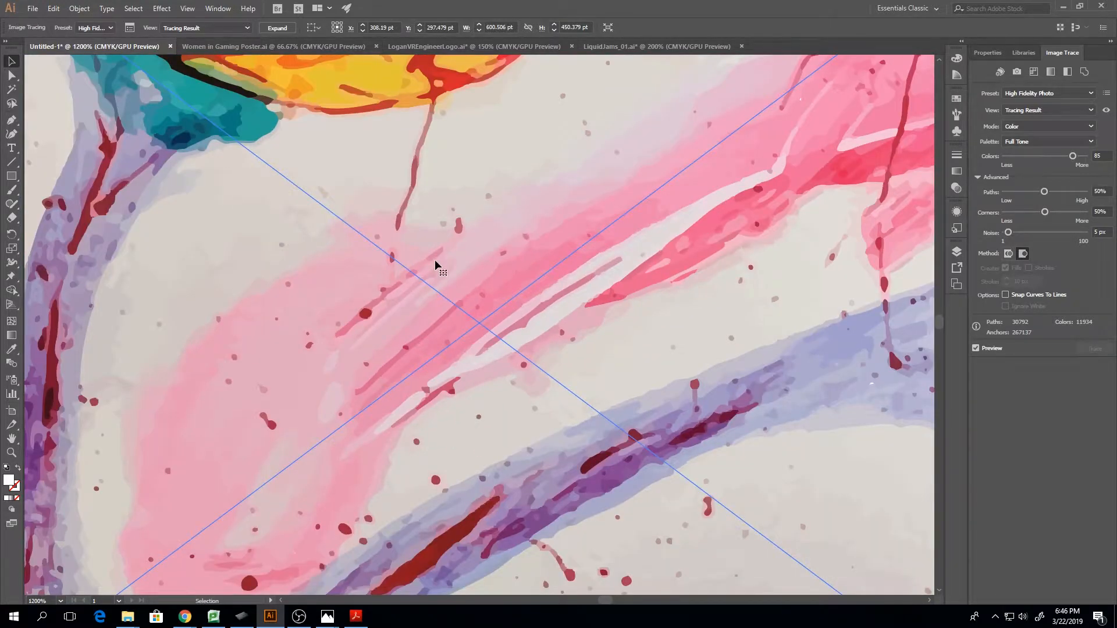
scroll(444, 258, up, 10)
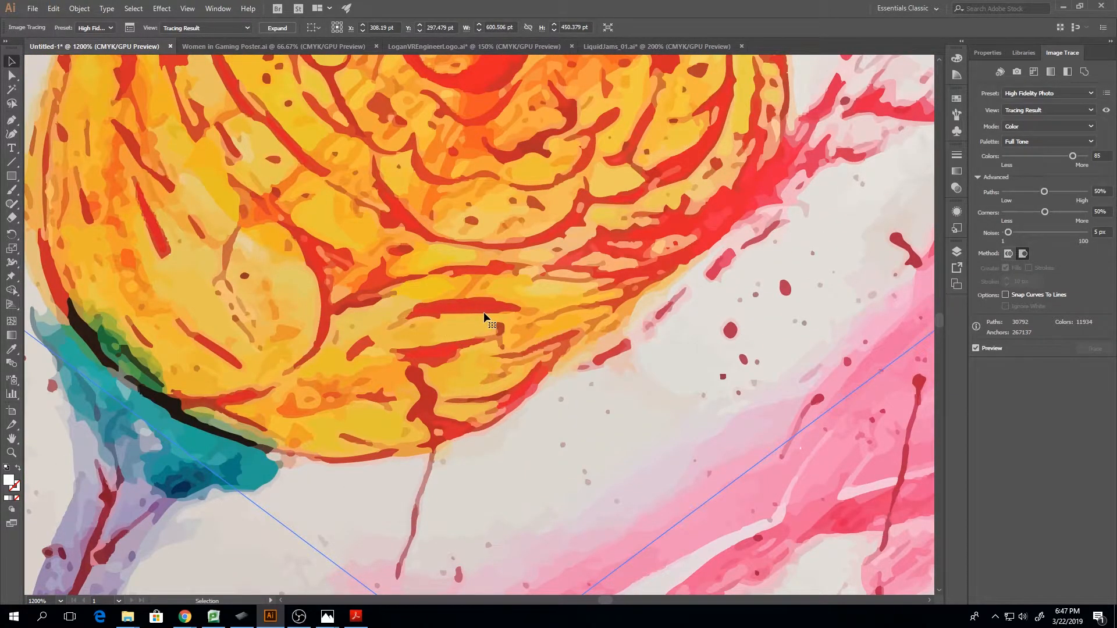
scroll(483, 312, up, 6)
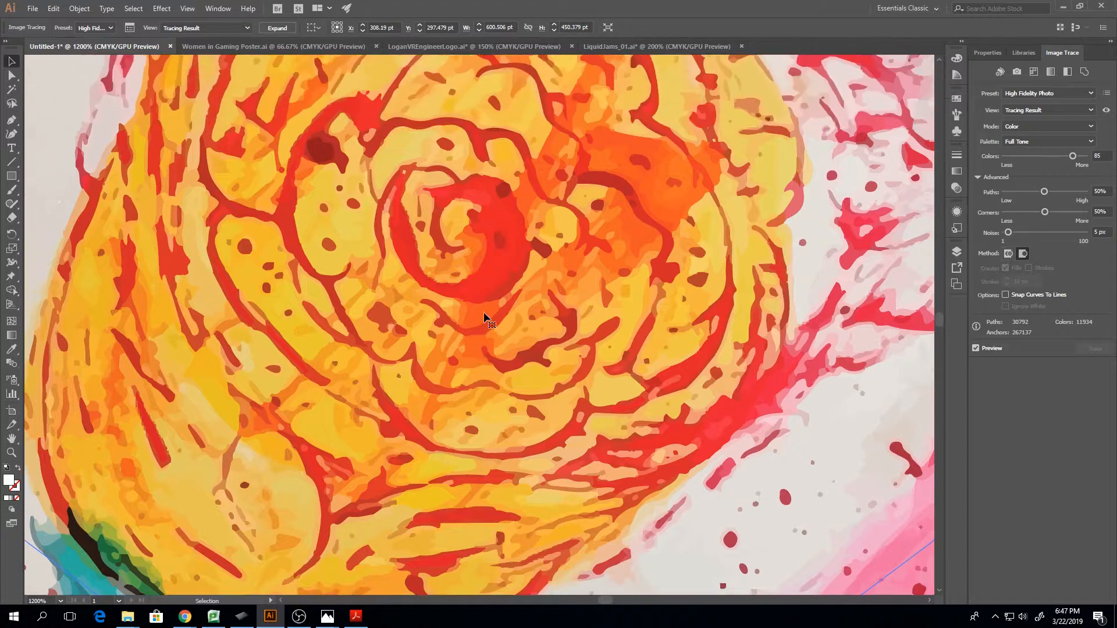
scroll(483, 312, up, 2)
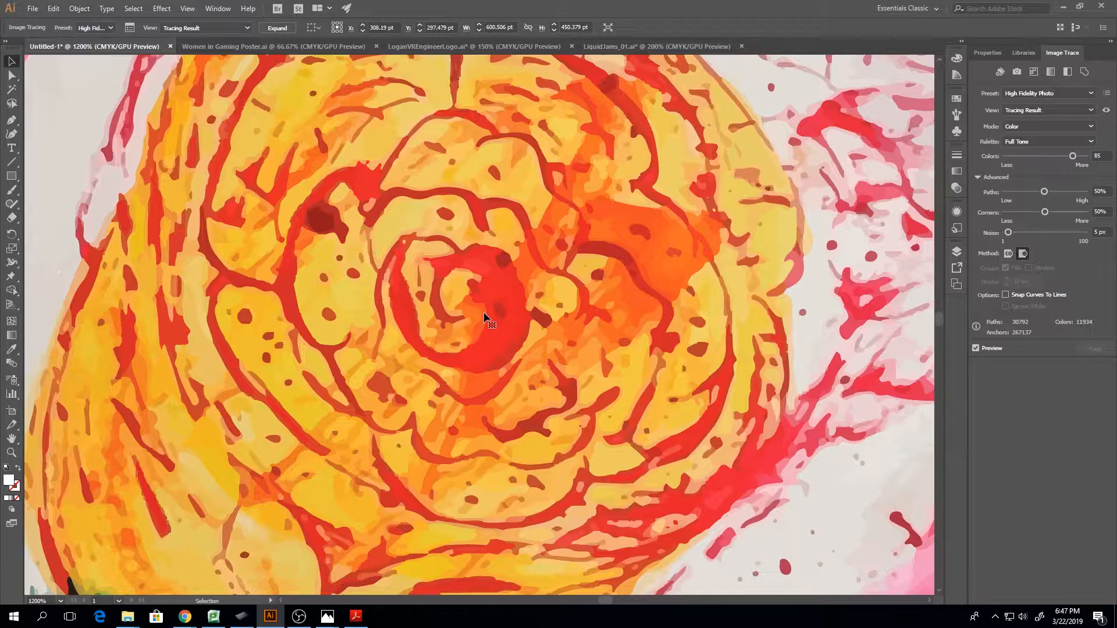
scroll(484, 312, up, 4)
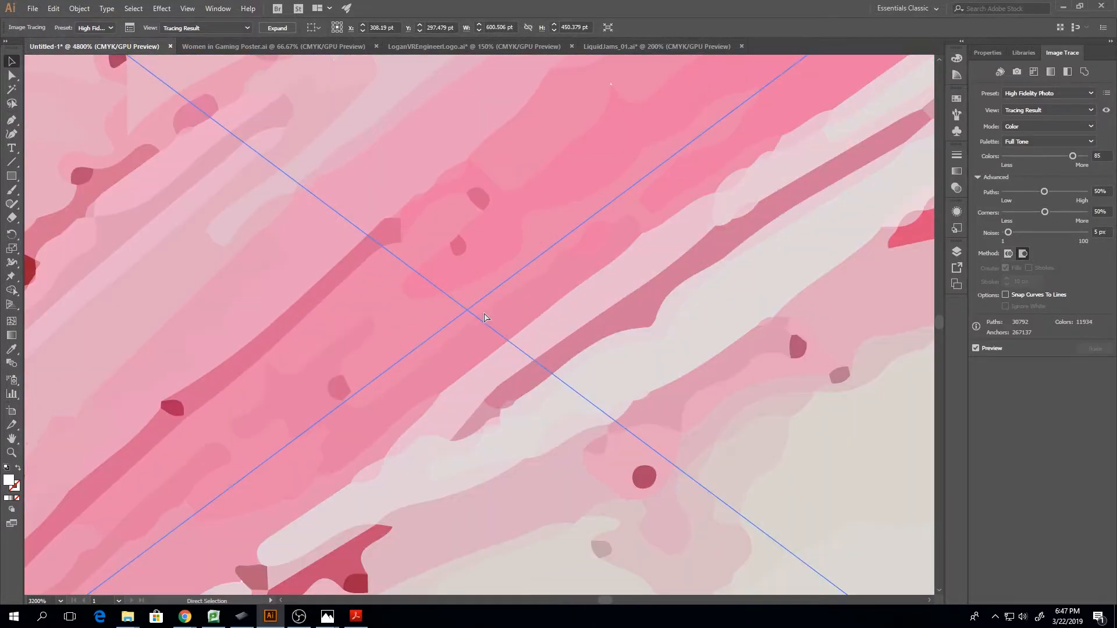
scroll(484, 316, up, 1)
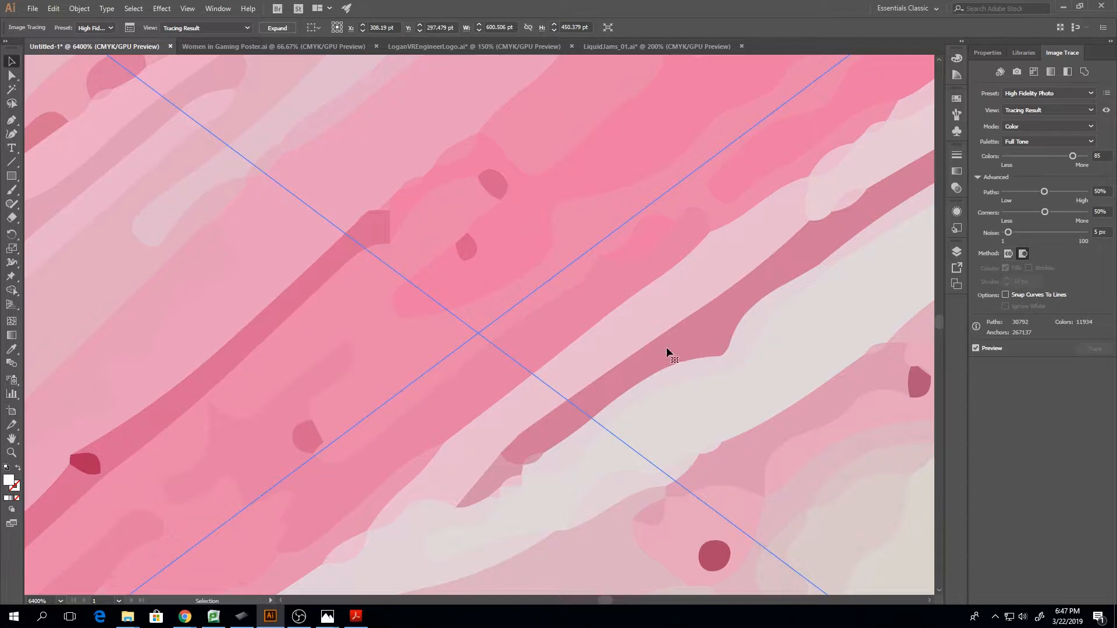
scroll(721, 355, down, 2)
scroll(720, 355, down, 8)
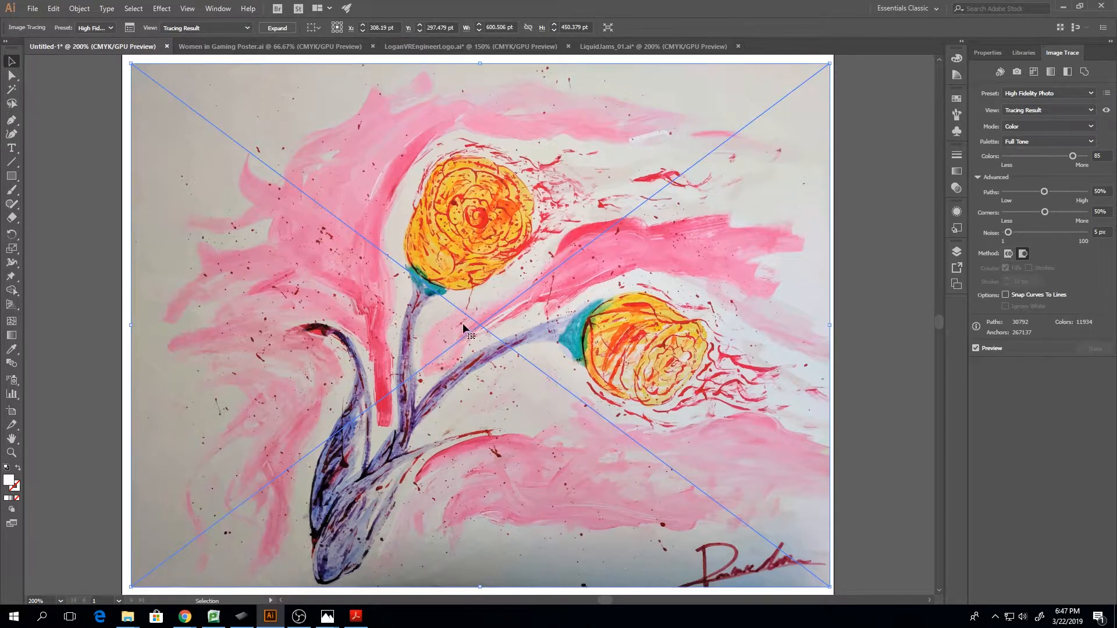
Delete the traced flower painting from the artboard and view the page at 100%
drag(464, 328, 455, 319)
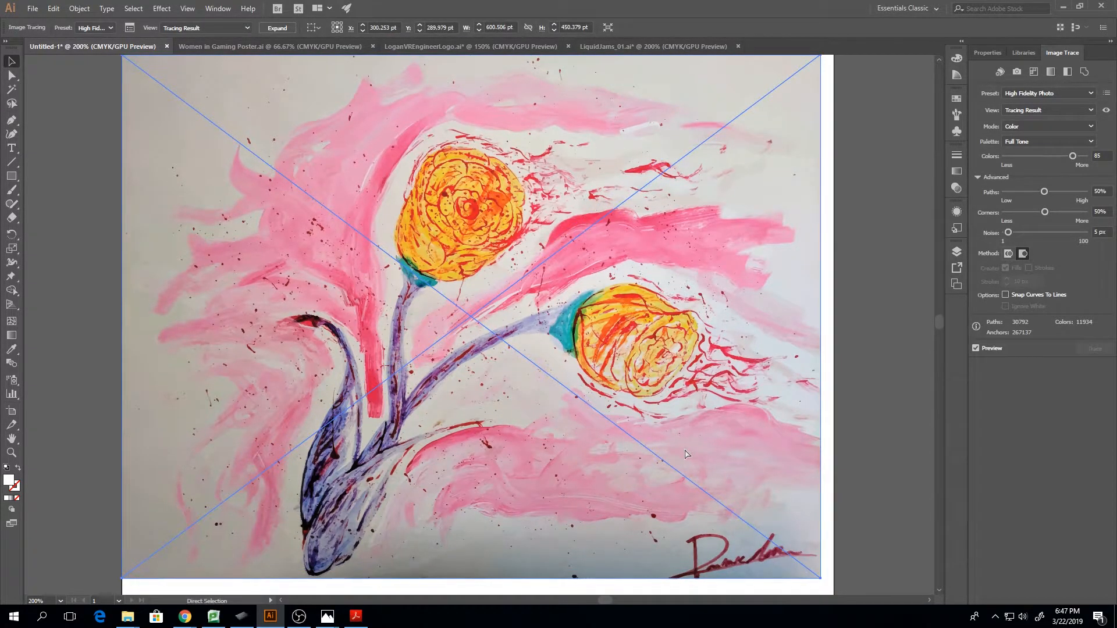
key(ctrl+1)
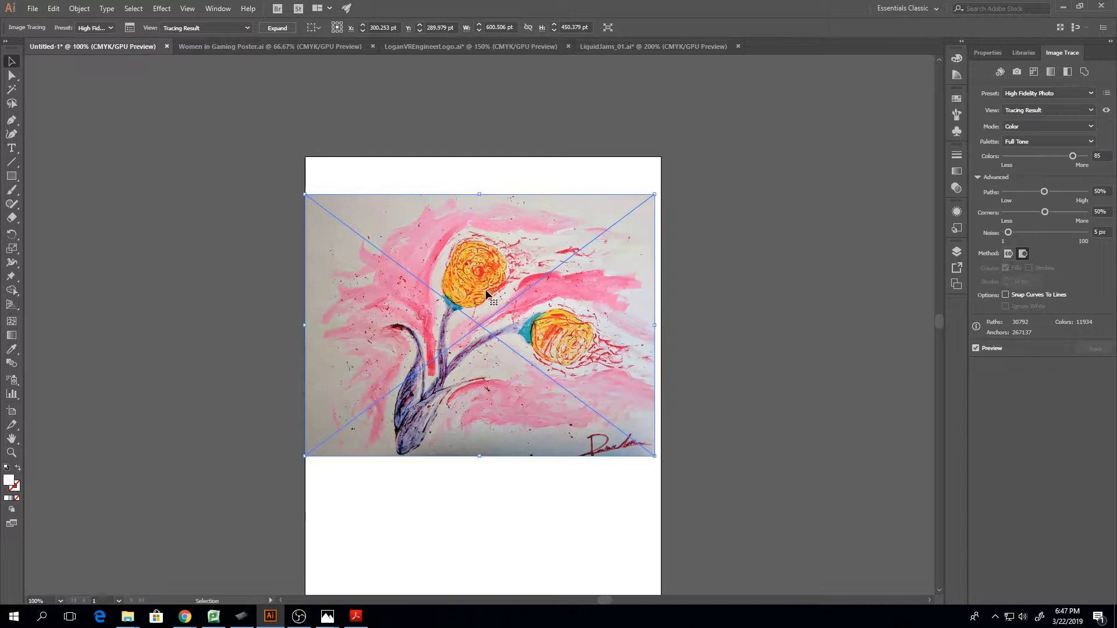
key(Delete)
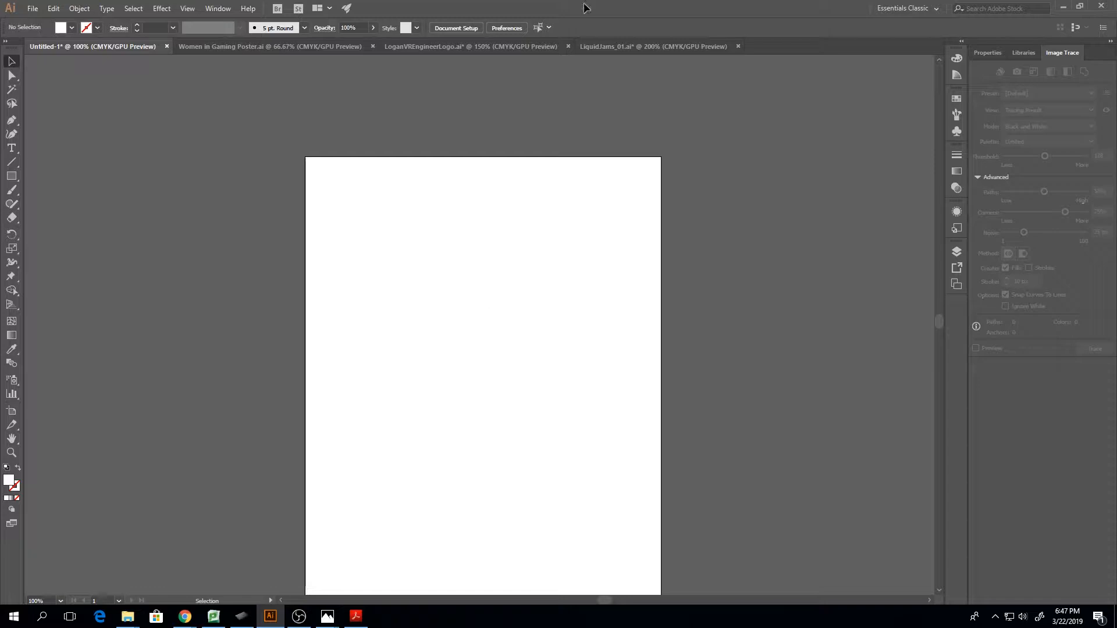
Show the hidden linked cloud photo and fit it across the artboard's full width at about 612 by 459 pt
click(956, 252)
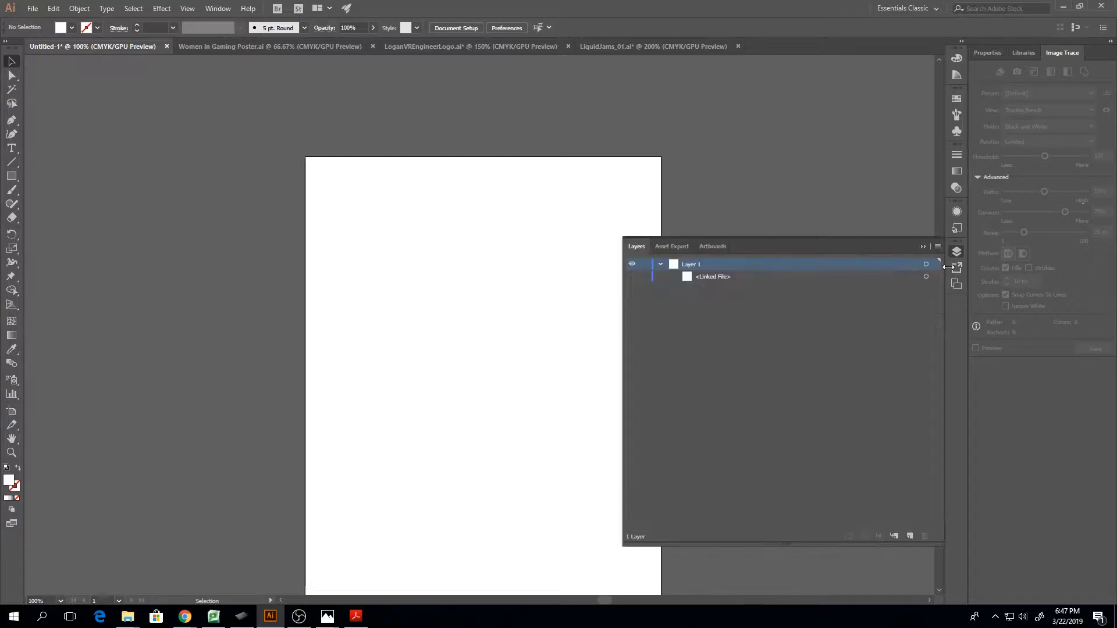
click(632, 276)
click(488, 307)
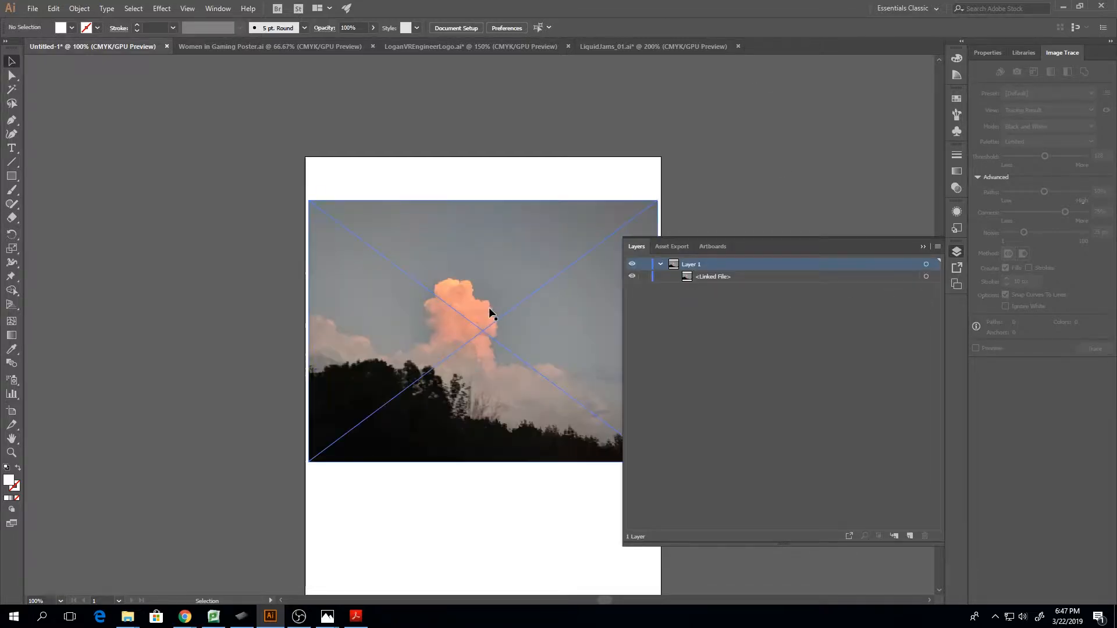
click(924, 246)
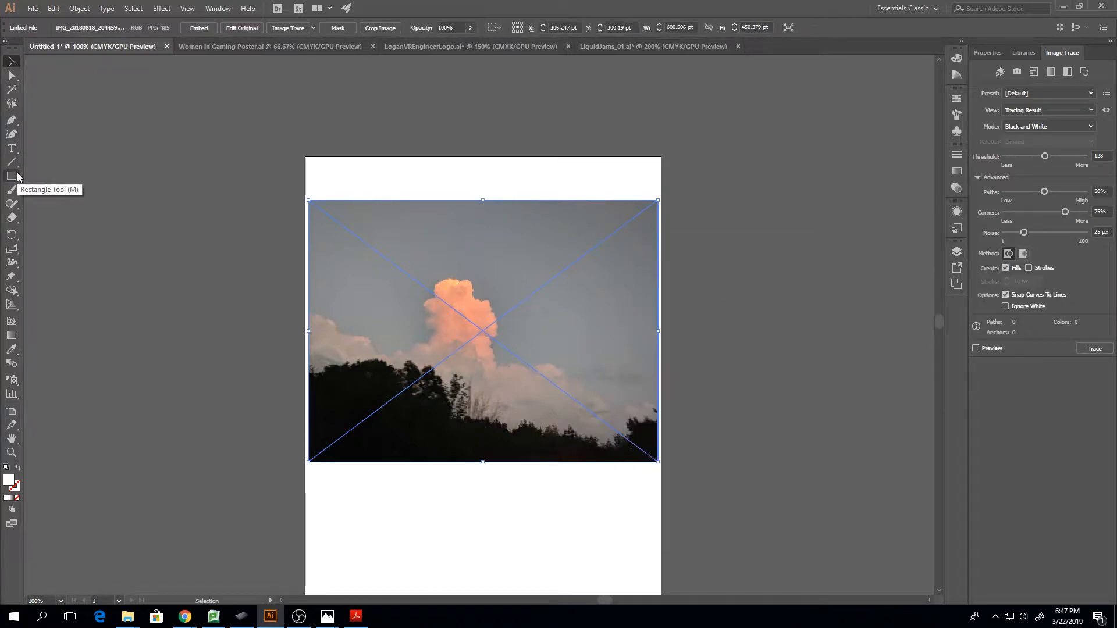
drag(393, 235, 390, 219)
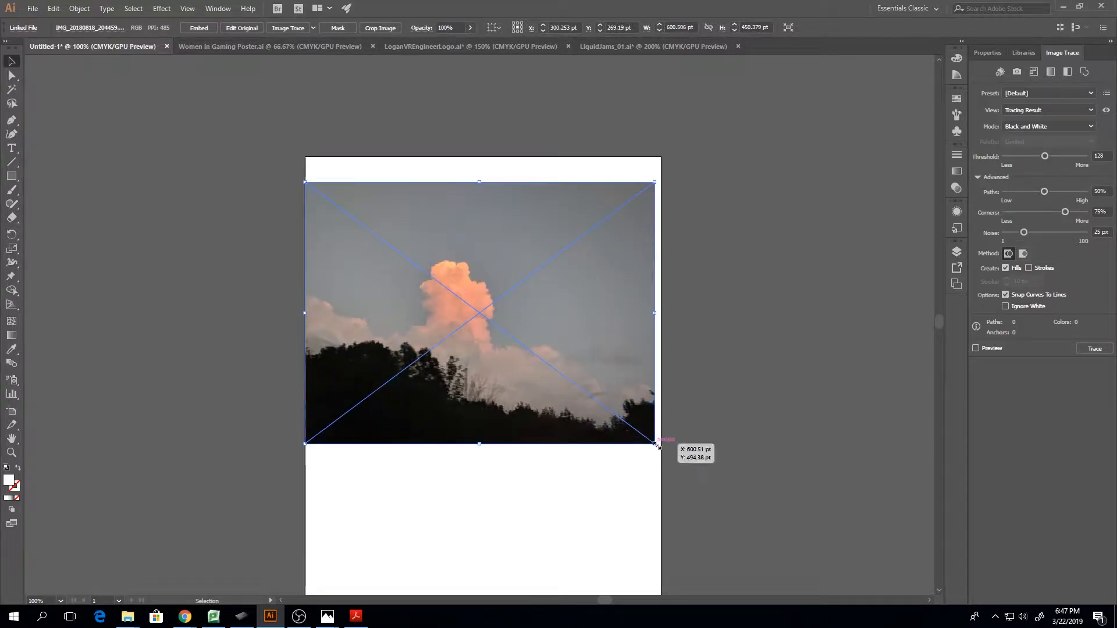
mouse_move(656, 445)
mouse_down()
mouse_move(619, 417)
mouse_move(666, 450)
mouse_up()
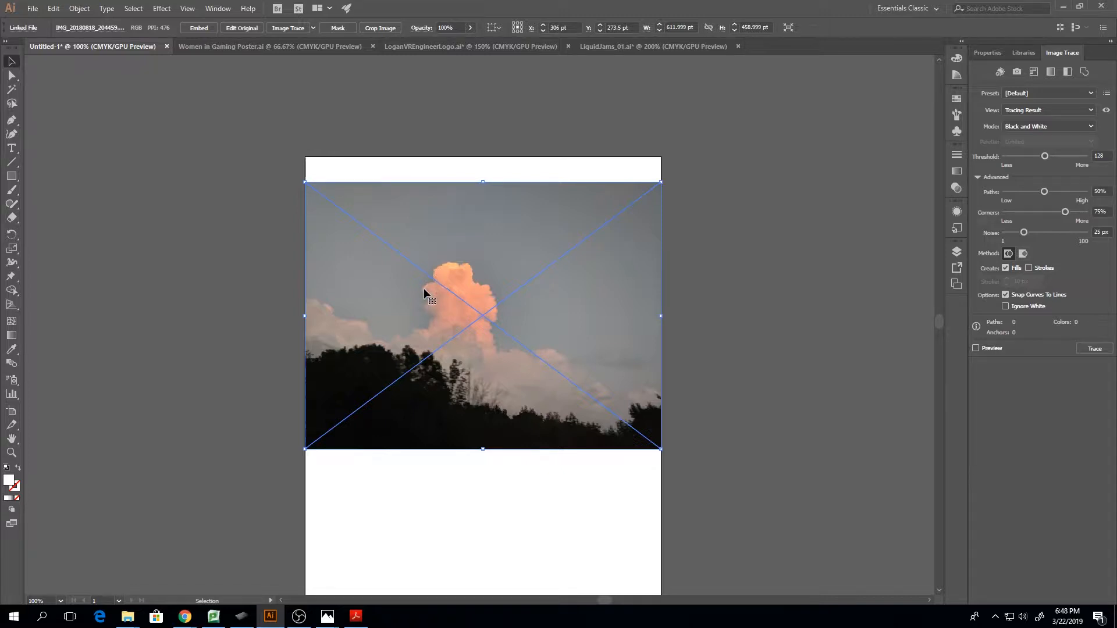
click(302, 30)
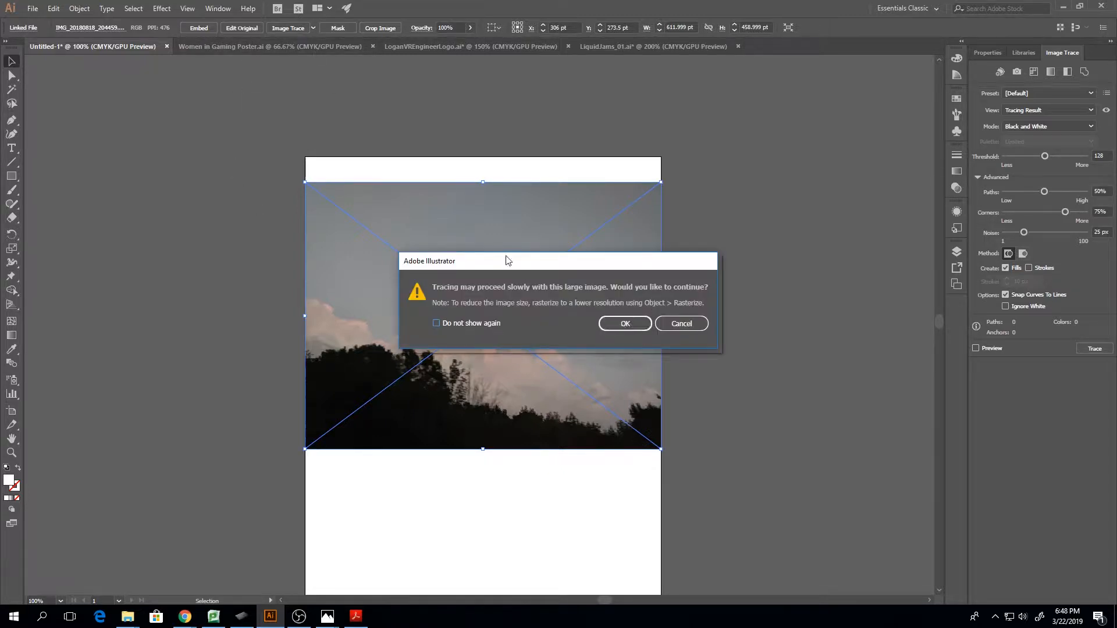
click(626, 328)
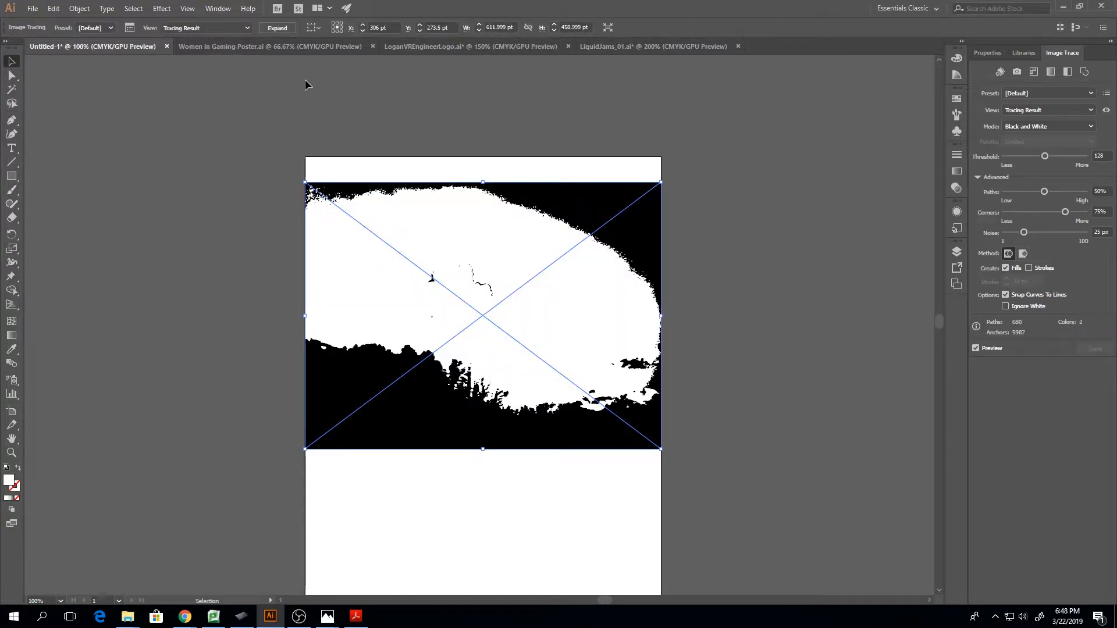
key(ctrl+z)
Image Trace the cloud photo with the High Fidelity Photo preset, continuing despite its large size
click(314, 26)
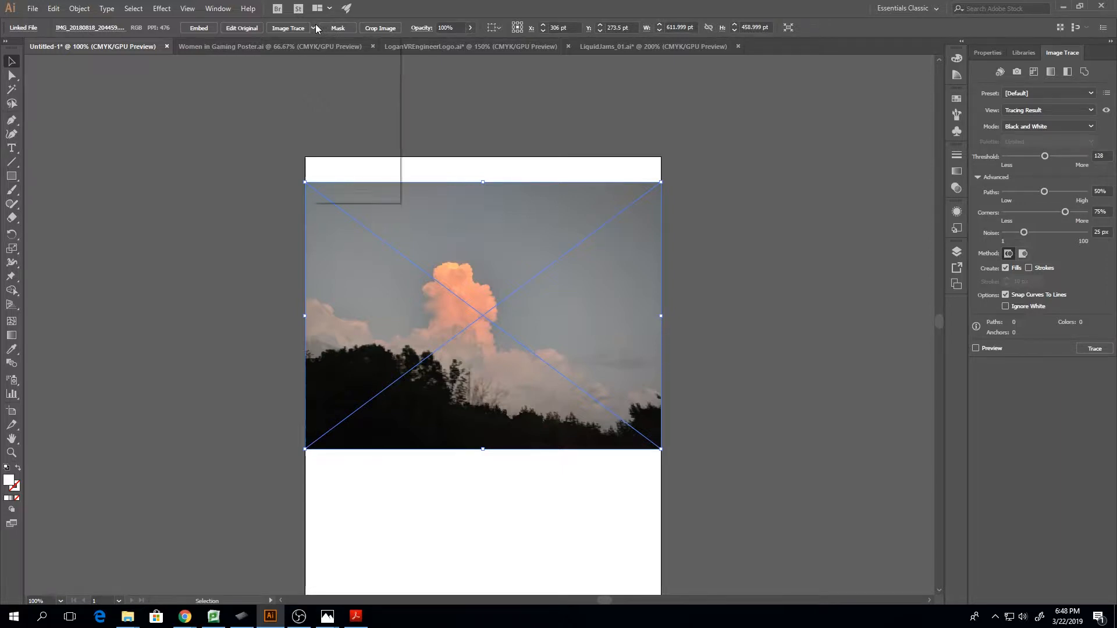
click(335, 68)
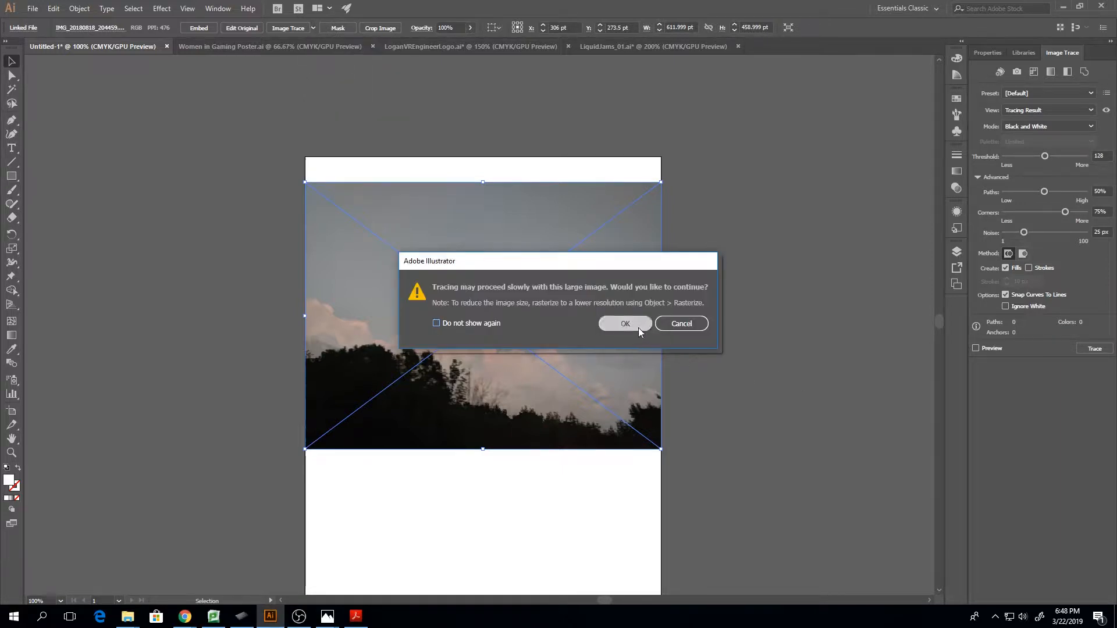
click(676, 323)
click(305, 27)
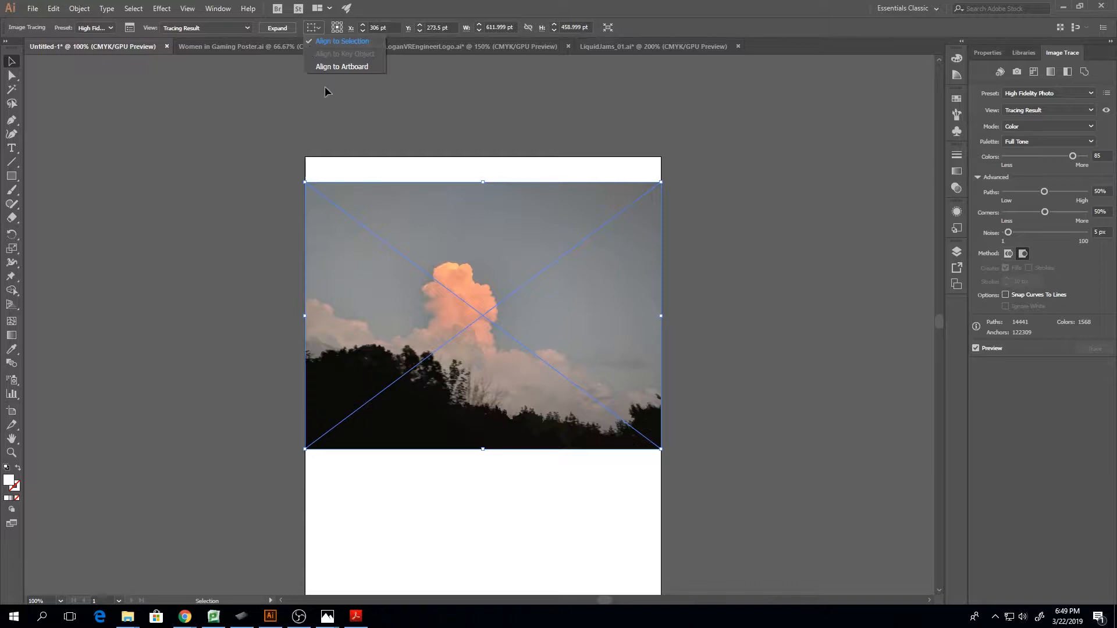
click(444, 372)
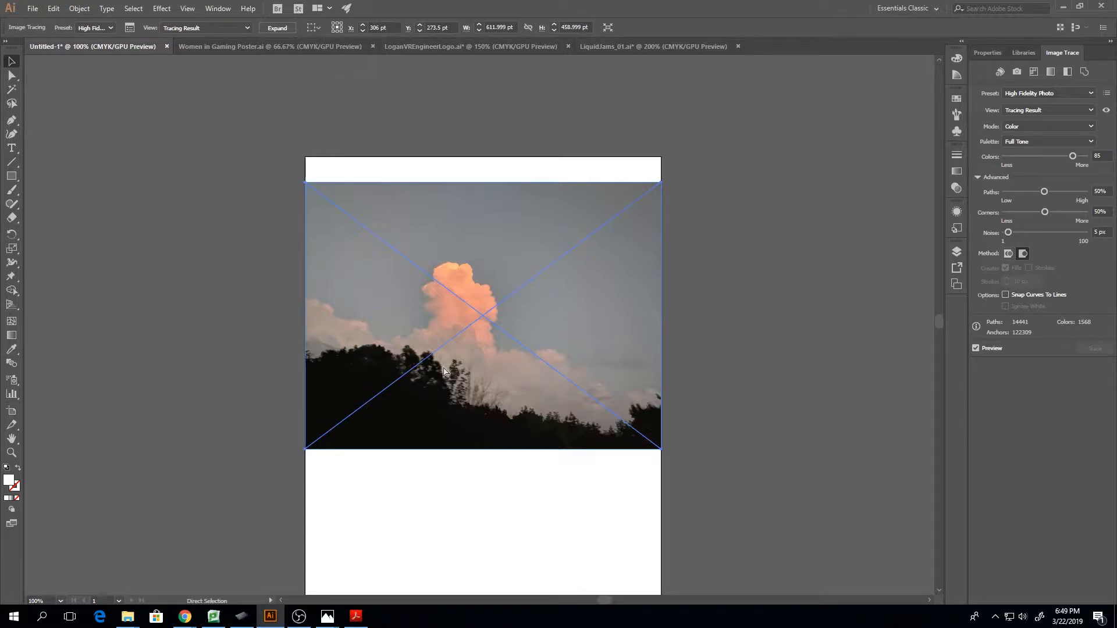
Expand the cloud photo's tracing result into editable vector paths
scroll(443, 372, up, 6)
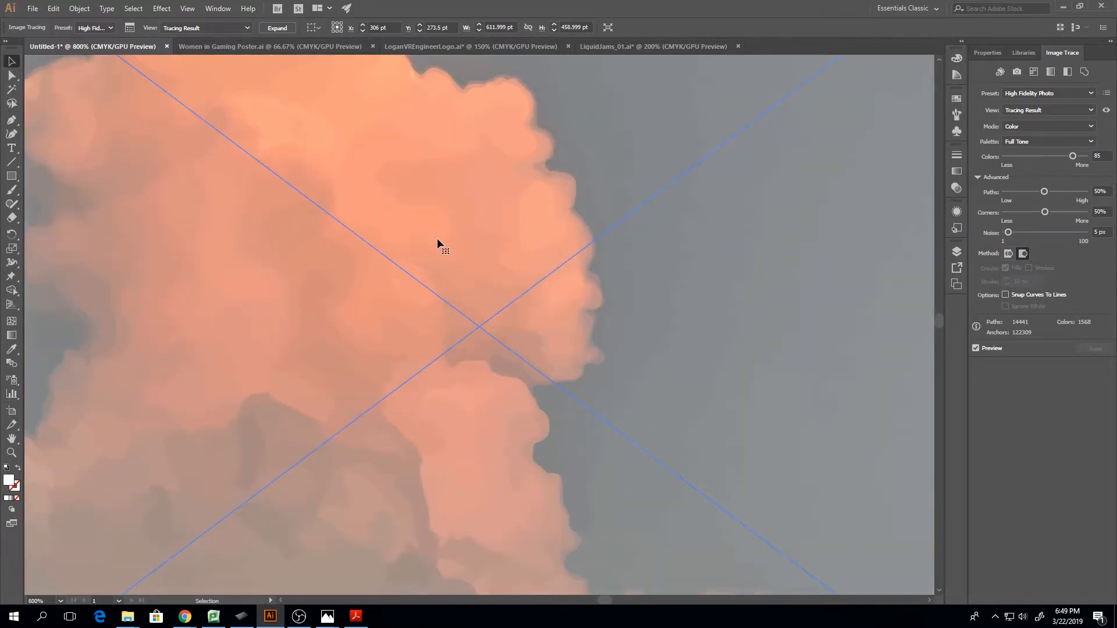
click(12, 75)
click(277, 28)
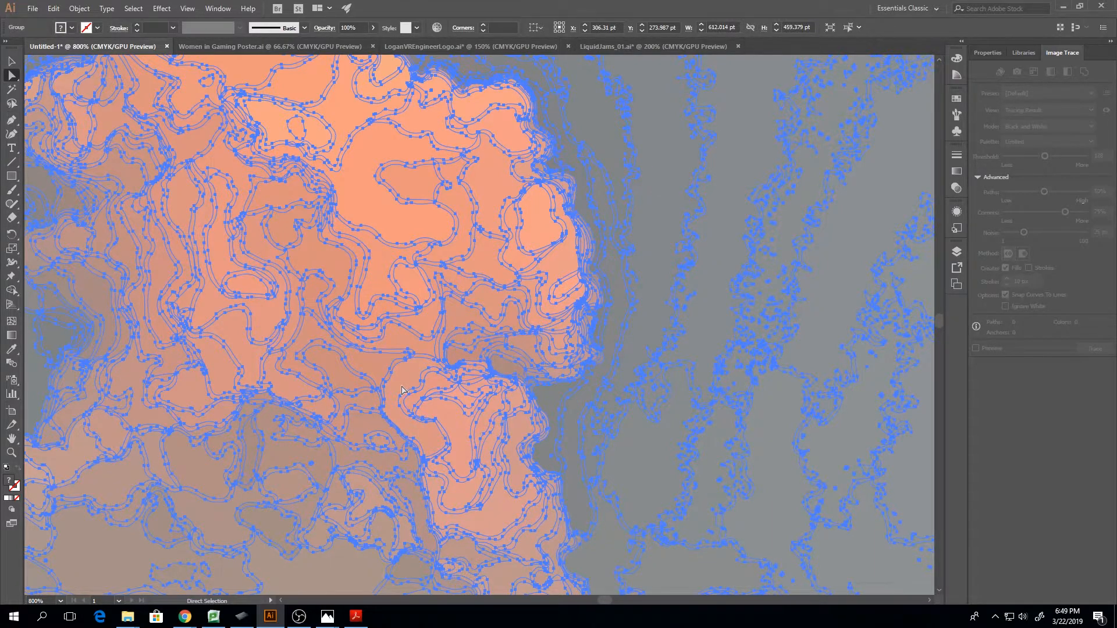
Examine the expanded cloud photo's paths in Outline view at several magnifications, and return to the colour preview at 100%
key(v)
key(ctrl+1)
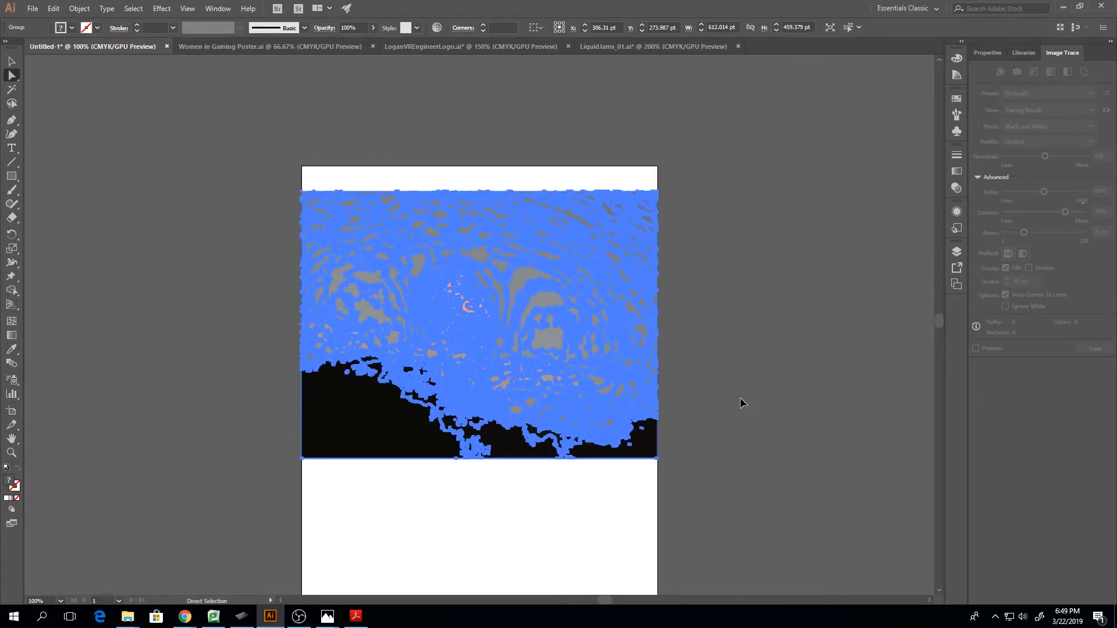
key(ctrl+equal)
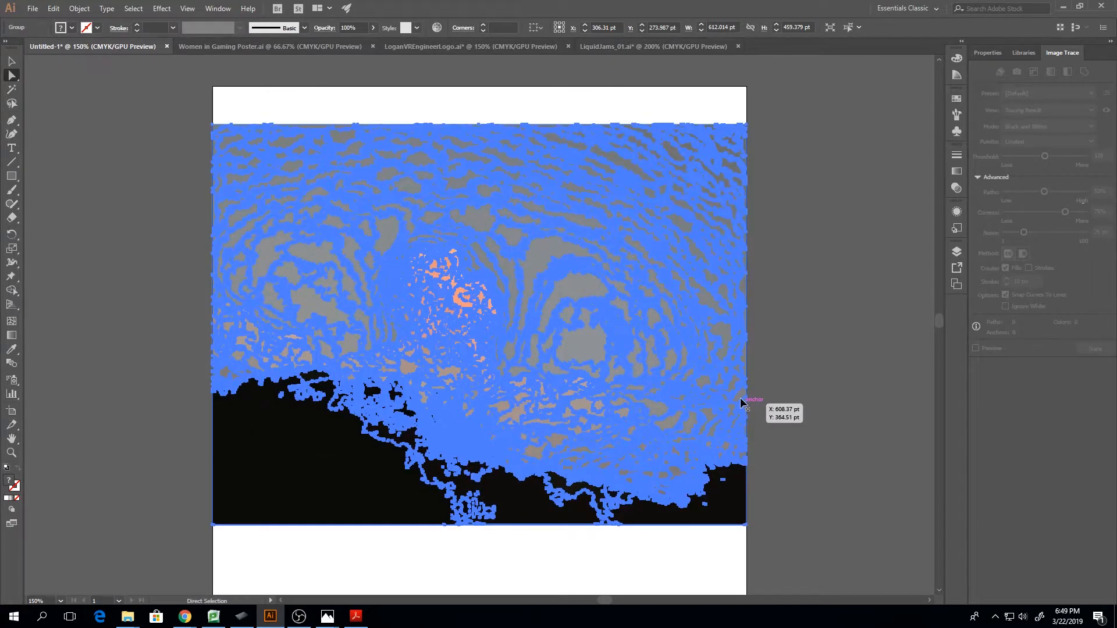
key(ctrl+y)
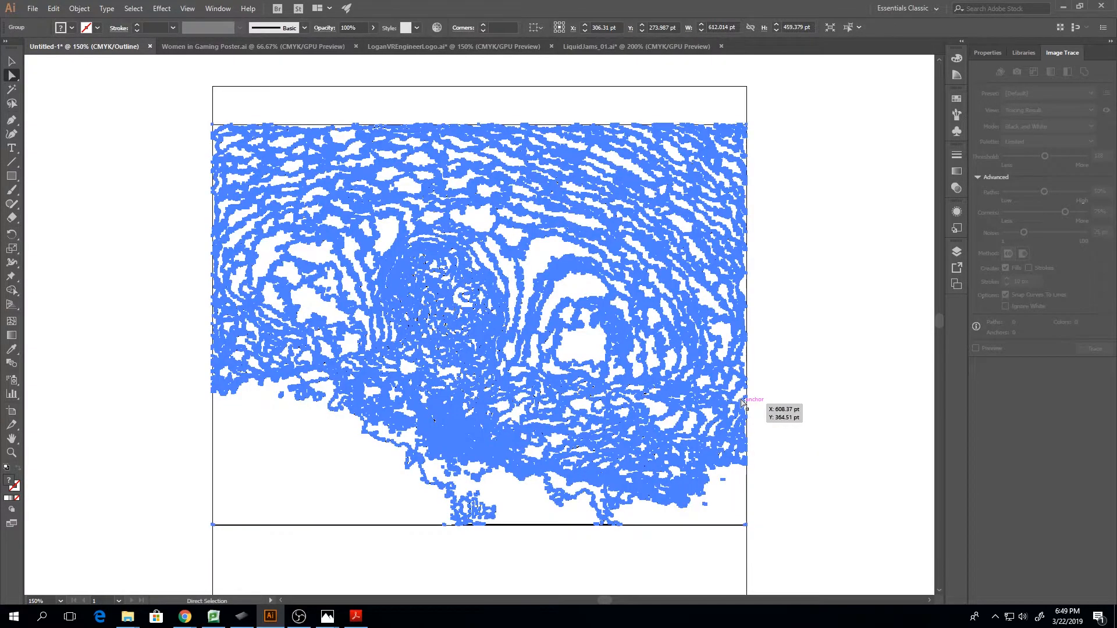
click(773, 406)
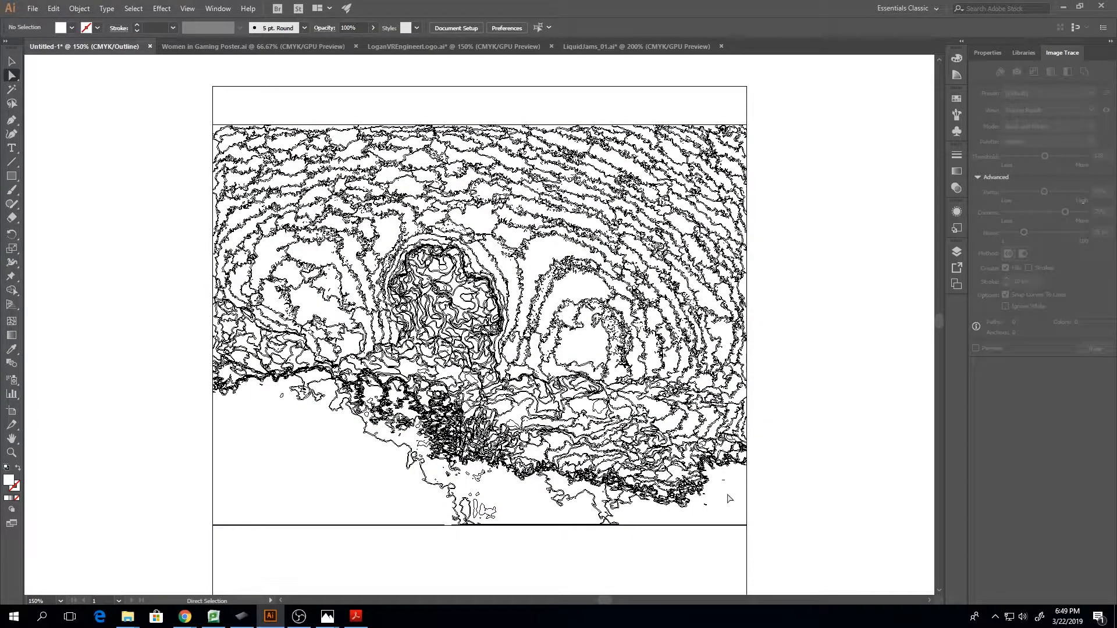
scroll(729, 499, up, 3)
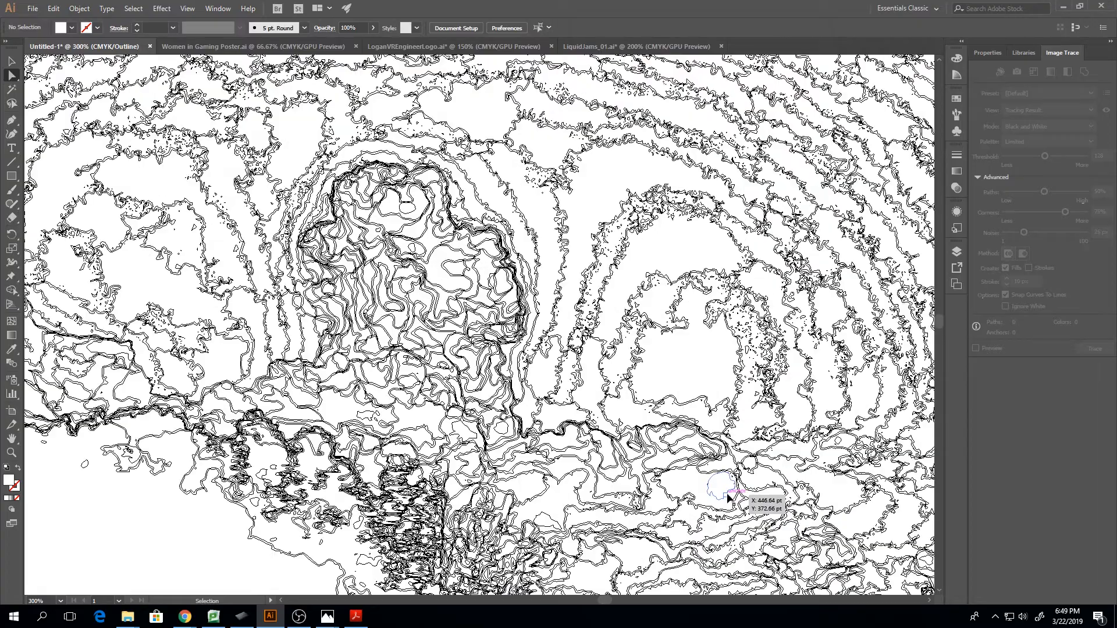
scroll(729, 499, down, 3)
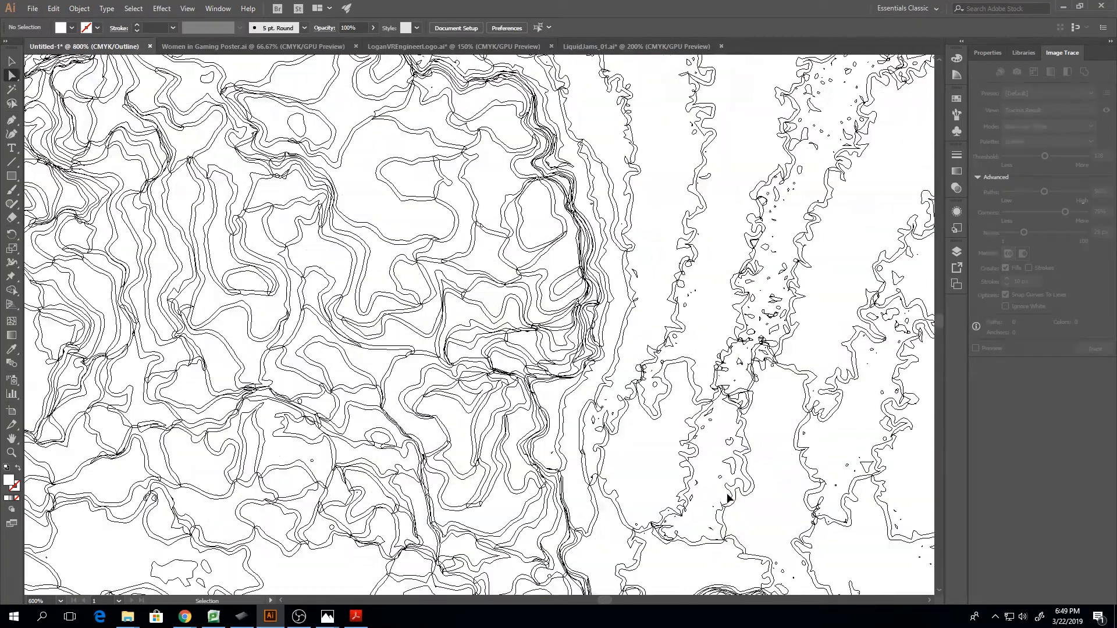
key(ctrl+1)
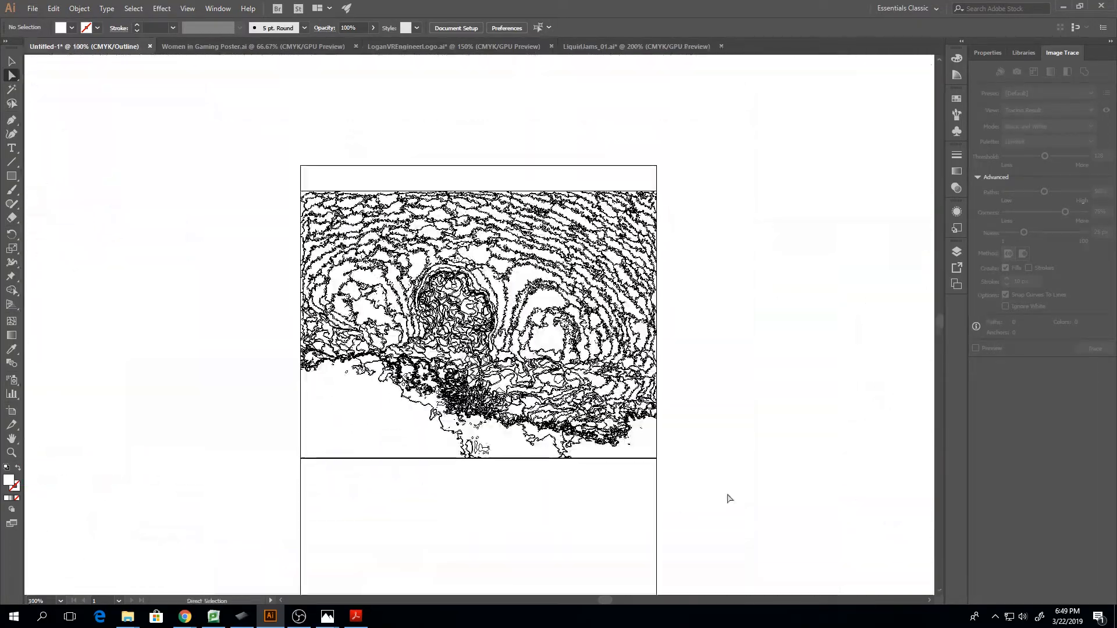
key(ctrl+y)
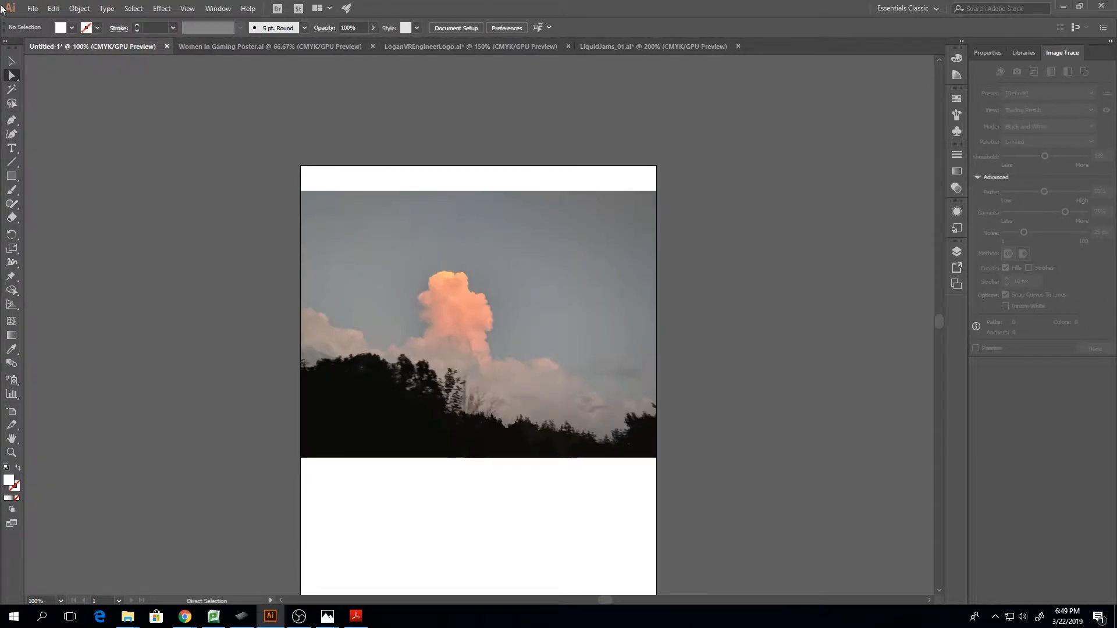
Select the whole expanded cloud artwork on the artboard with the Selection tool
click(12, 61)
mouse_move(202, 123)
mouse_down()
mouse_move(693, 524)
mouse_move(707, 493)
mouse_up()
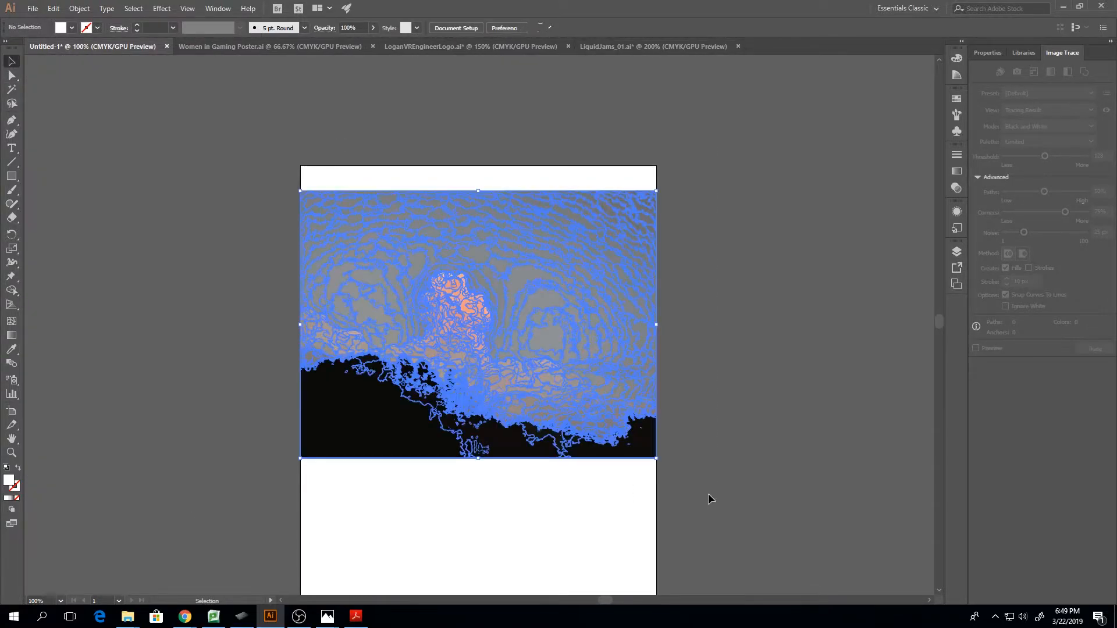
Delete the expanded cloud artwork and place the skull-and-flower sketch IMG_20190322_181751 on the artboard
key(Delete)
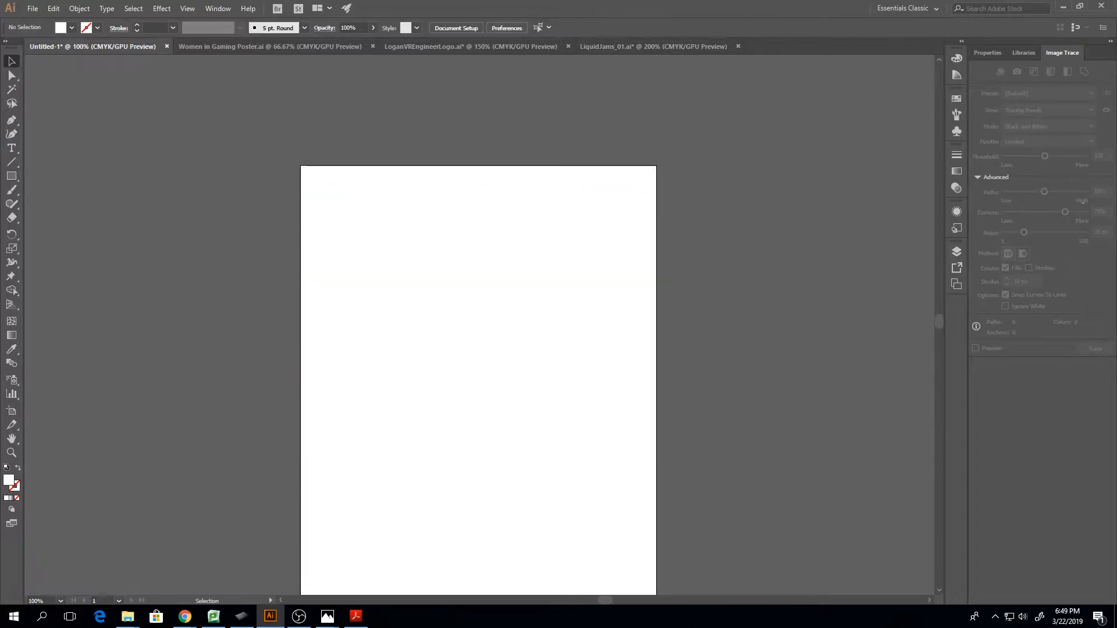
click(29, 10)
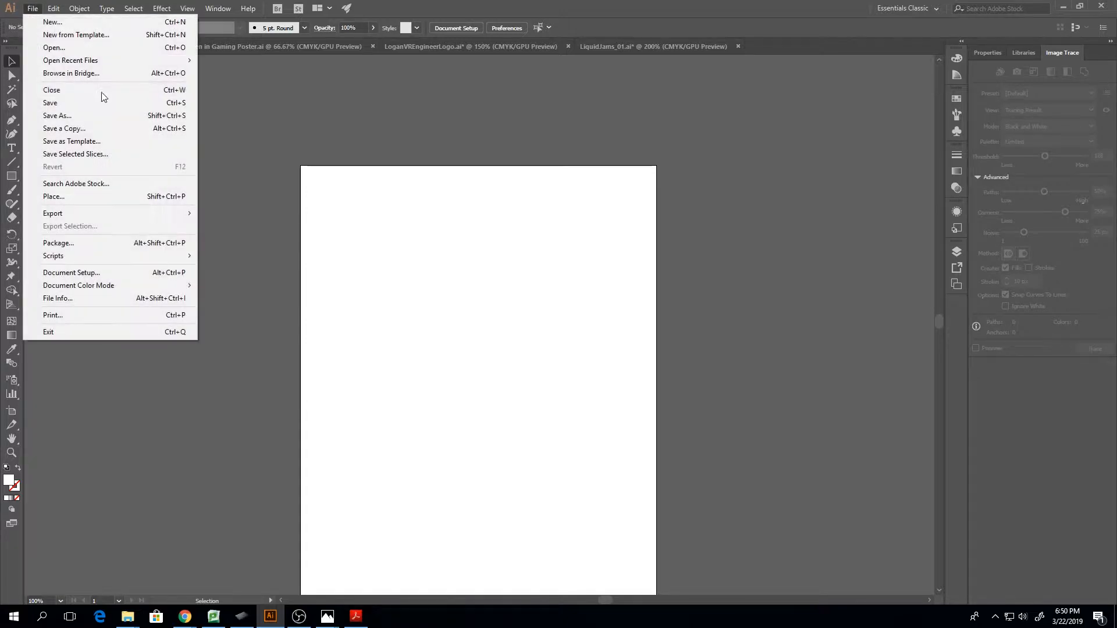
click(89, 201)
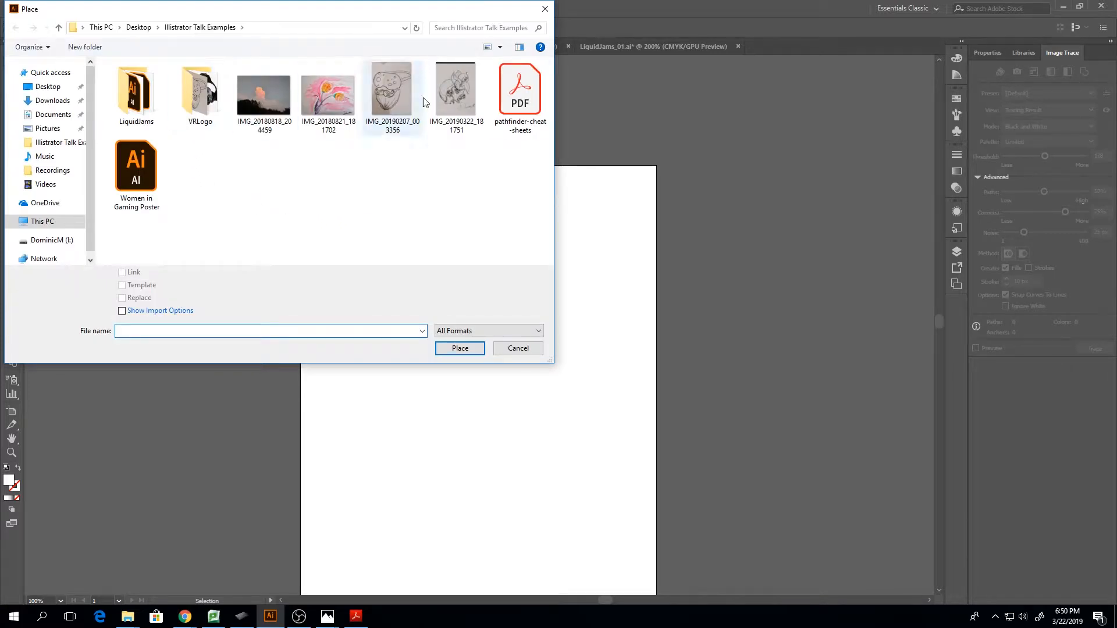
click(452, 107)
click(457, 348)
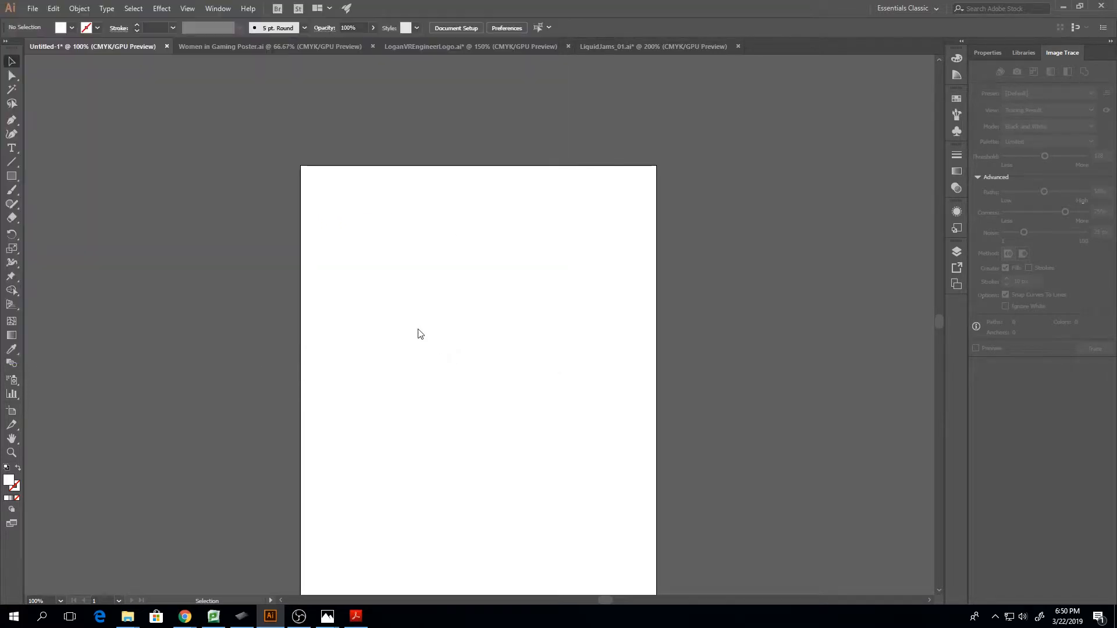
click(317, 229)
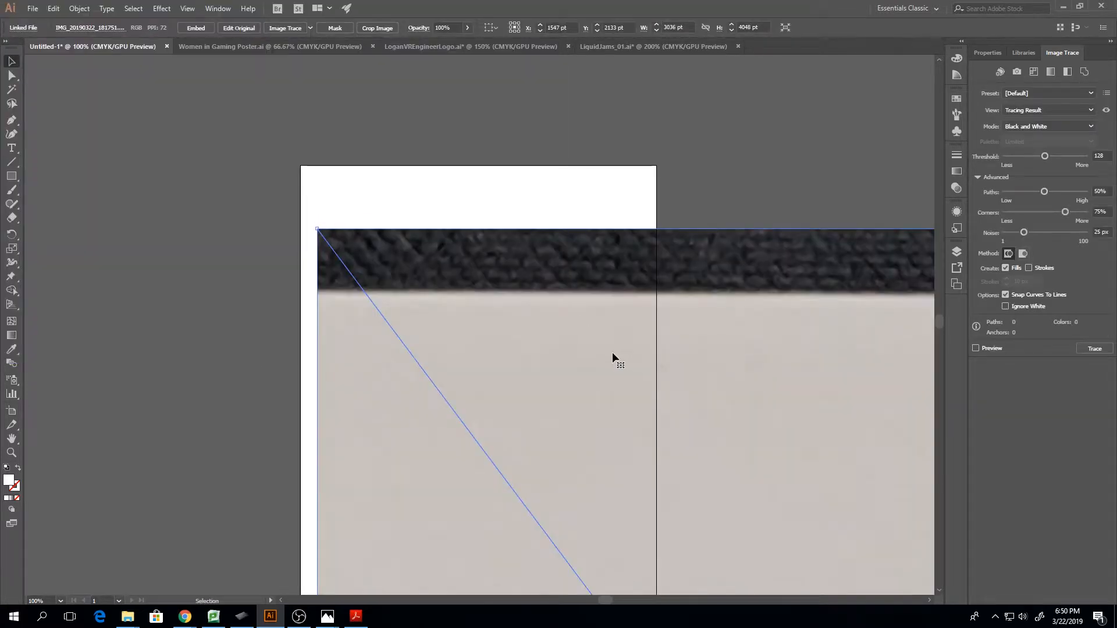
Scale the placed sketch down to about 494 by 659 pt so it fits within the artboard
key(ctrl+minus)
key(ctrl+minus)
key(ctrl+minus)
key(ctrl+minus)
key(ctrl+minus)
key(ctrl+minus)
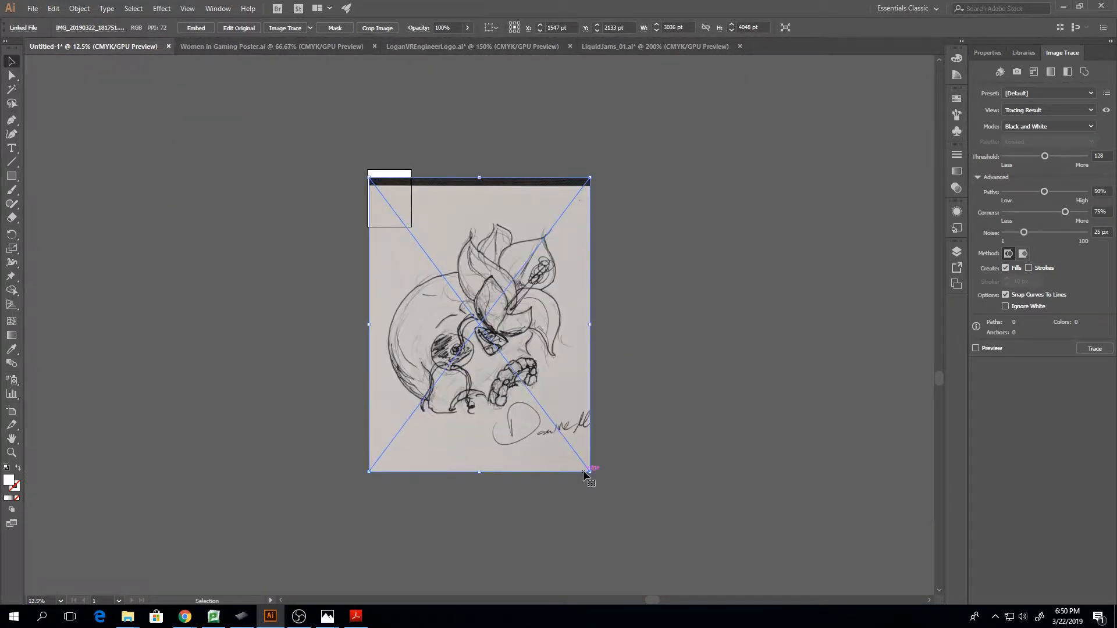
drag(586, 478, 405, 239)
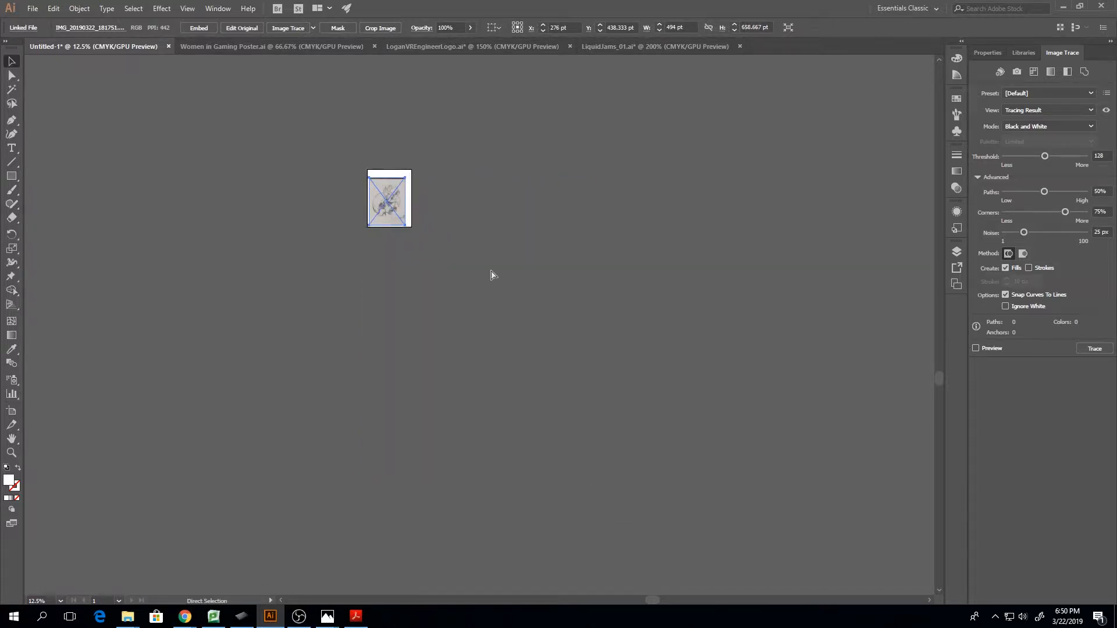
key(ctrl+equal)
key(ctrl+equal)
key(ctrl+equal)
key(ctrl+equal)
key(ctrl+equal)
key(ctrl+equal)
key(ctrl+equal)
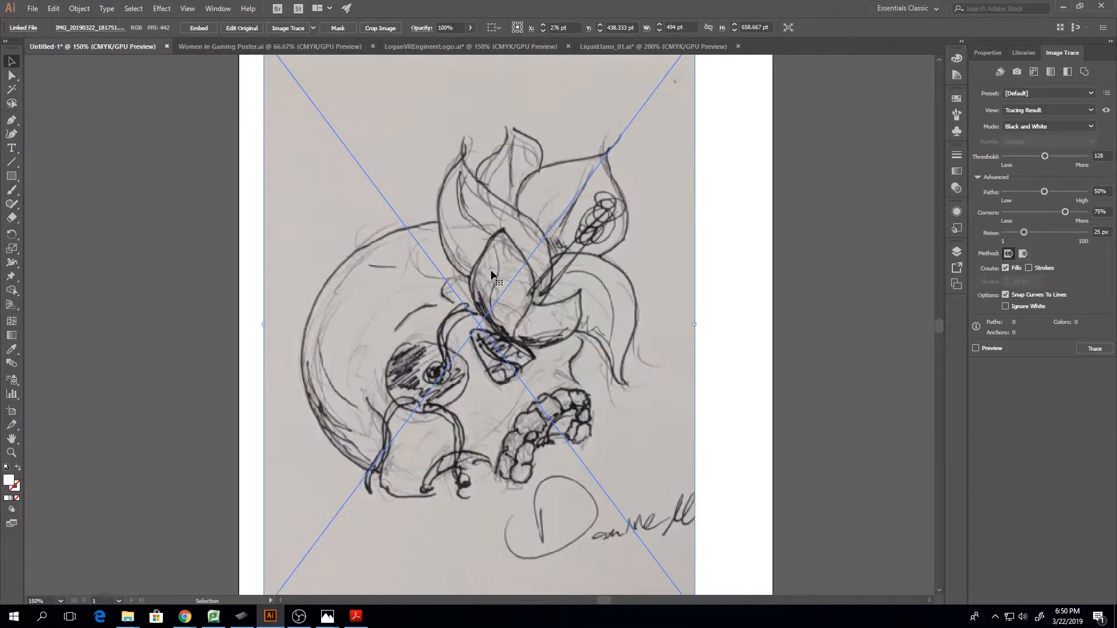
Align the sketch with the artboard's top edge, enlarge it to about 594 by 792 pt, and centre it horizontally
drag(605, 326, 608, 305)
key(ctrl+minus)
key(ctrl+minus)
key(ctrl+minus)
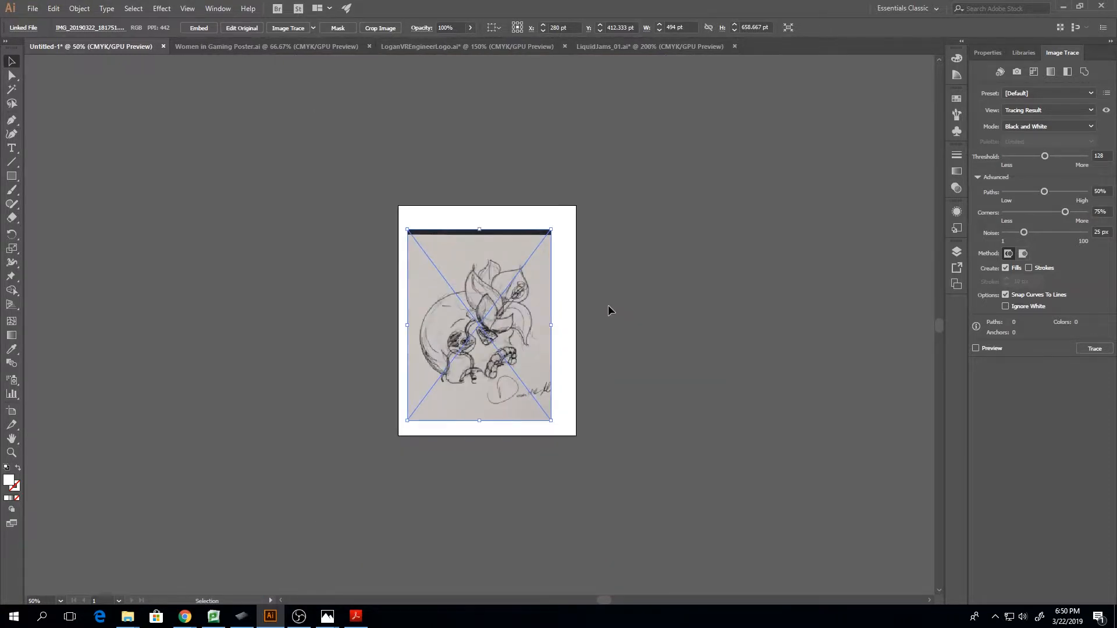
drag(487, 312, 478, 288)
drag(542, 399, 575, 436)
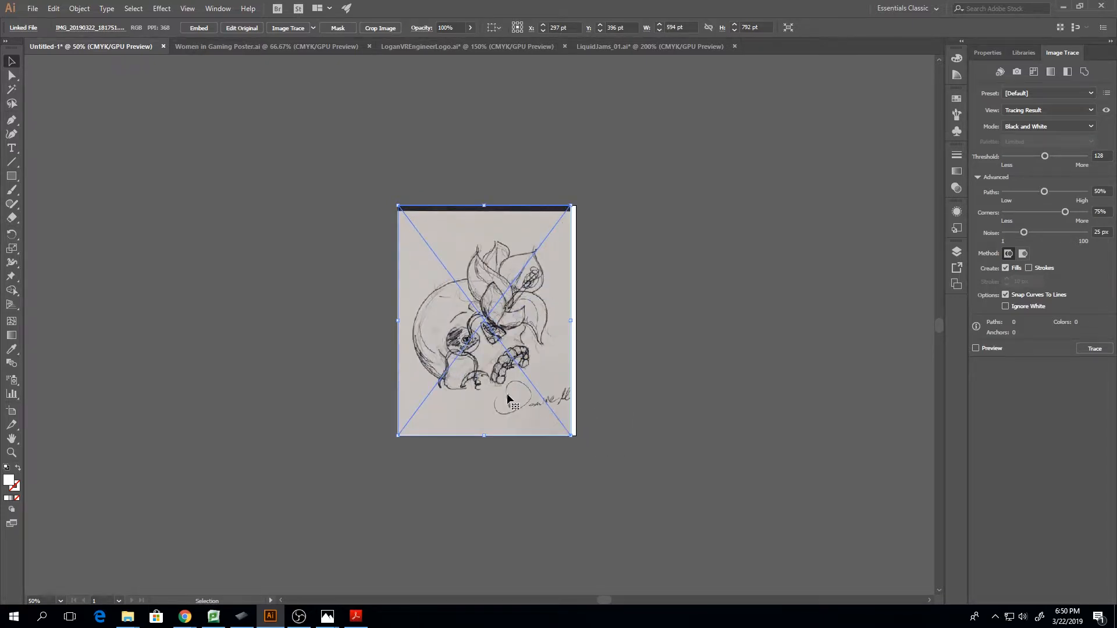
drag(506, 392, 511, 392)
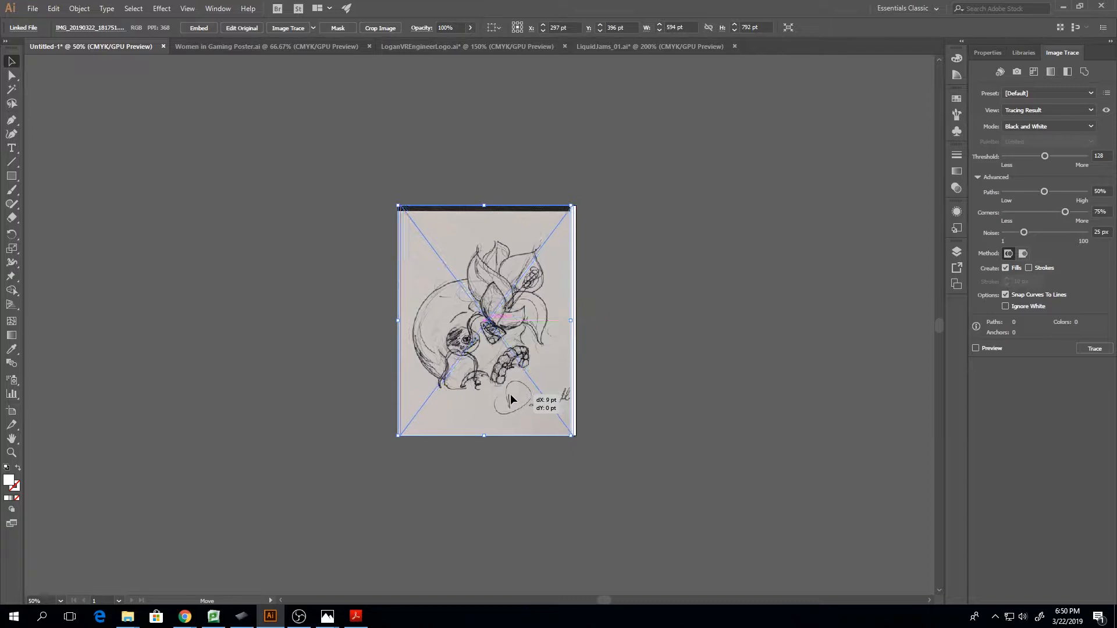
click(630, 396)
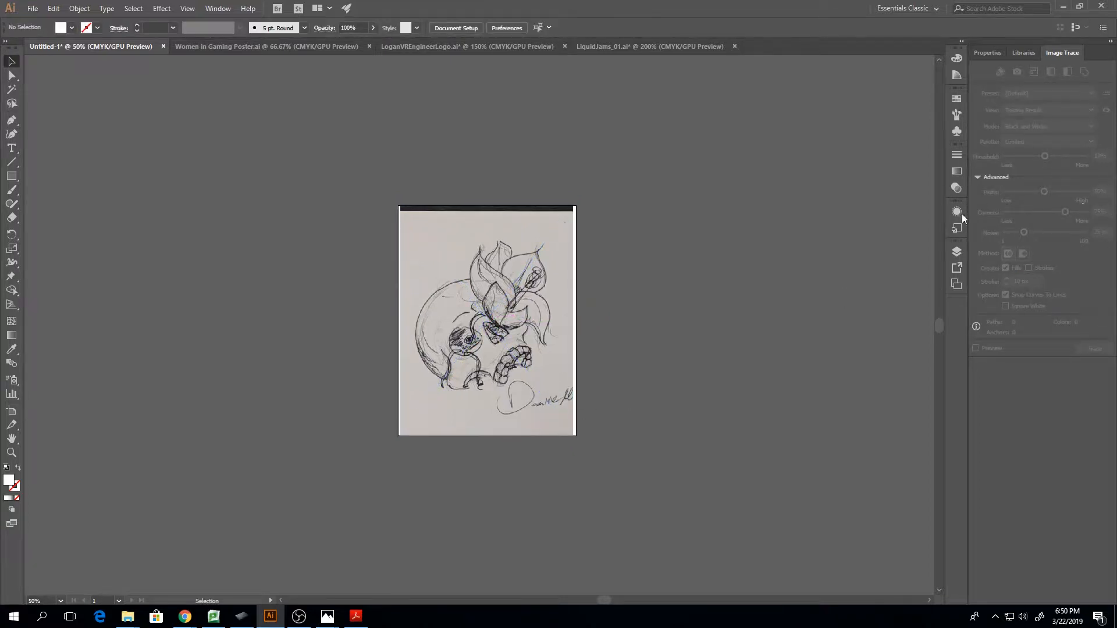
Hide the linked sketch in Layer 1
click(957, 252)
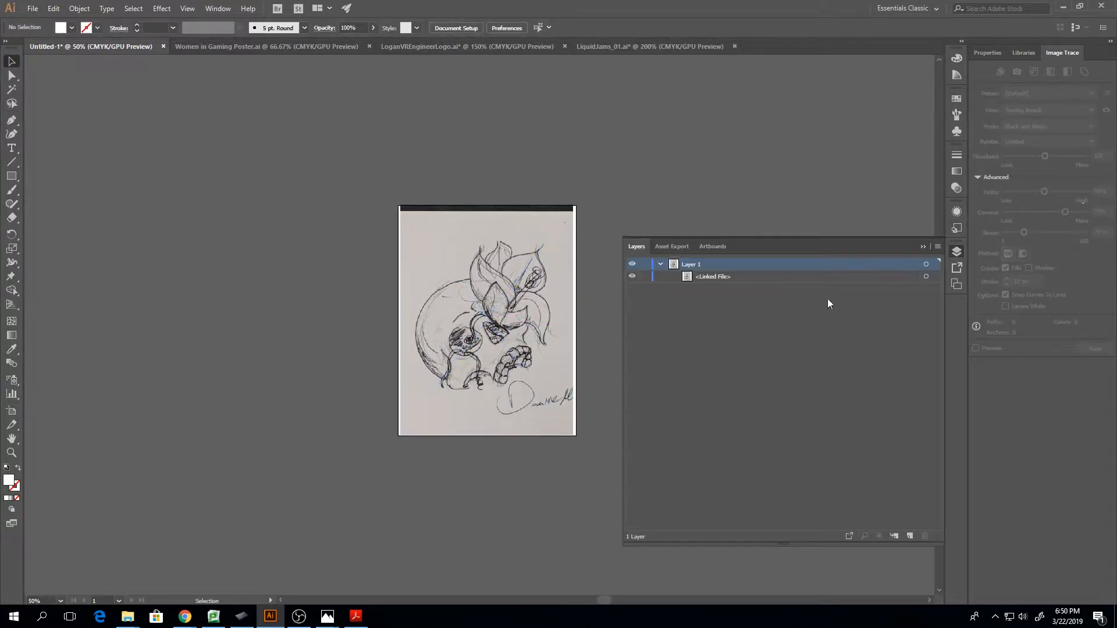
click(632, 276)
click(922, 247)
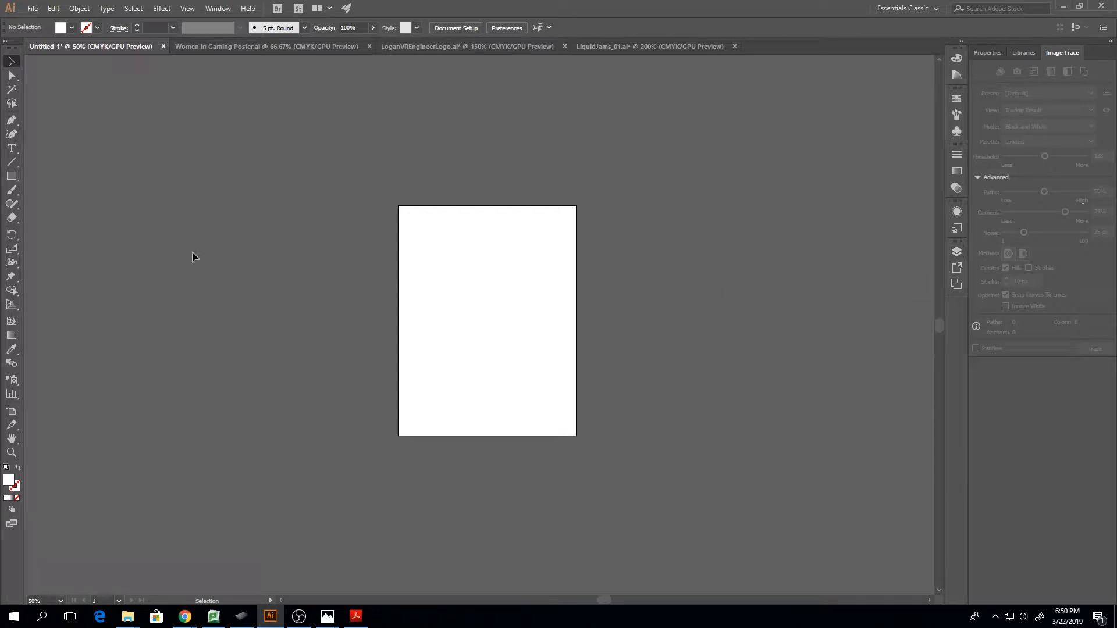
Activate the Paintbrush tool and expand the brush list to show all available brushes
click(955, 115)
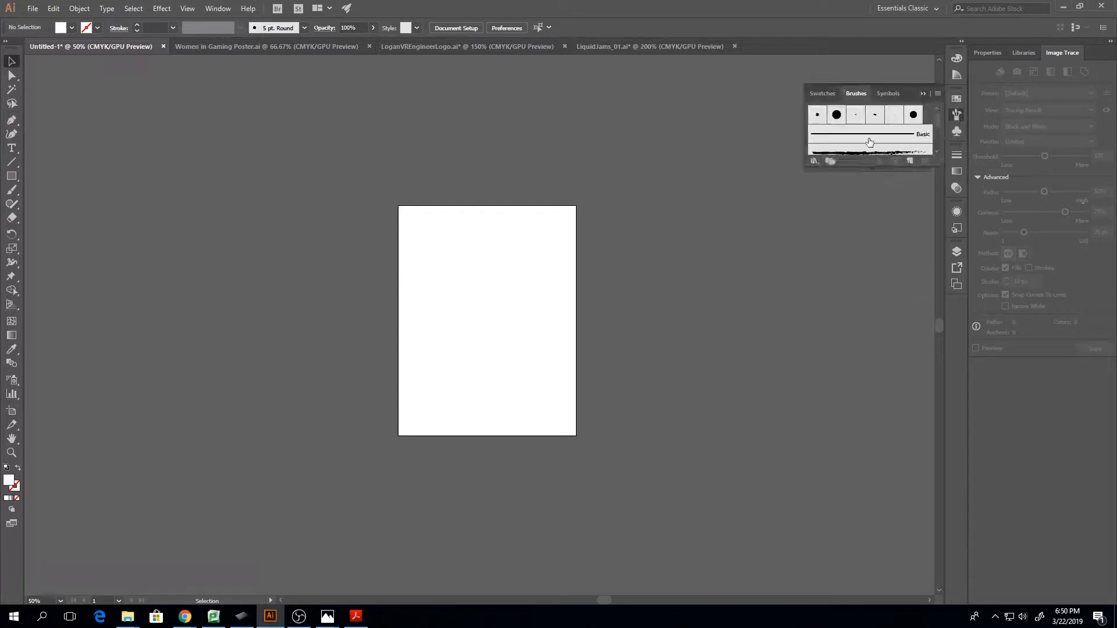
click(12, 190)
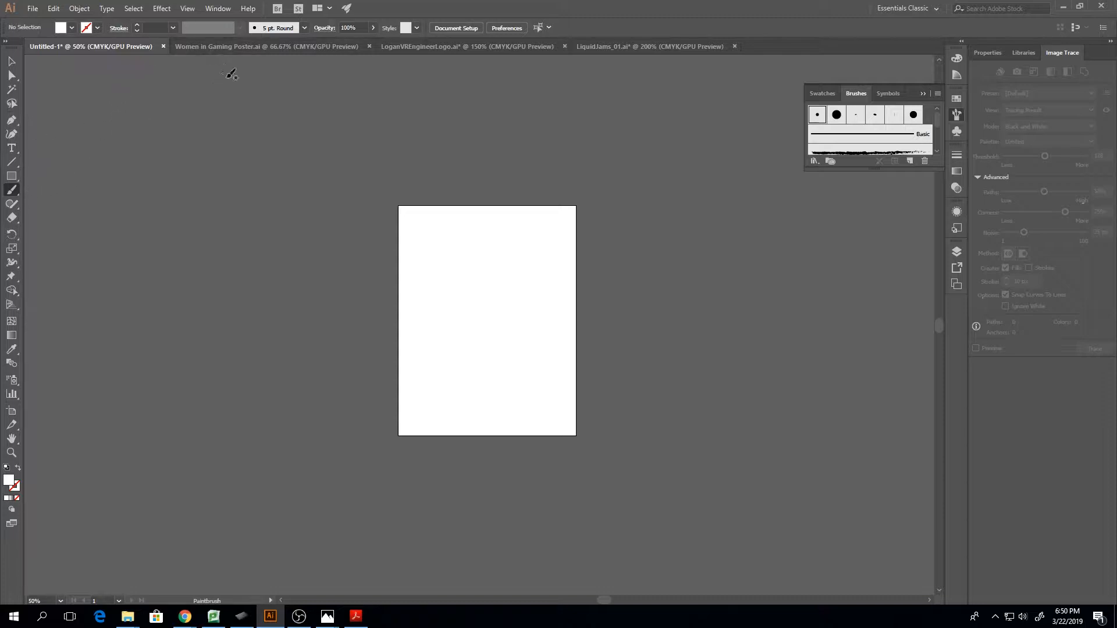
click(305, 28)
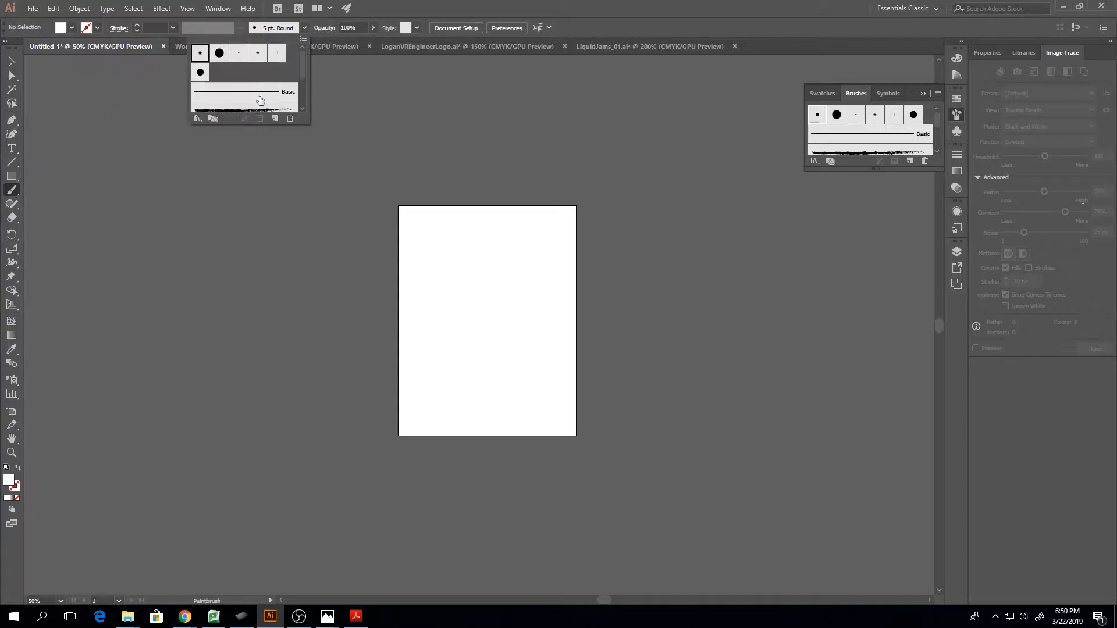
click(306, 28)
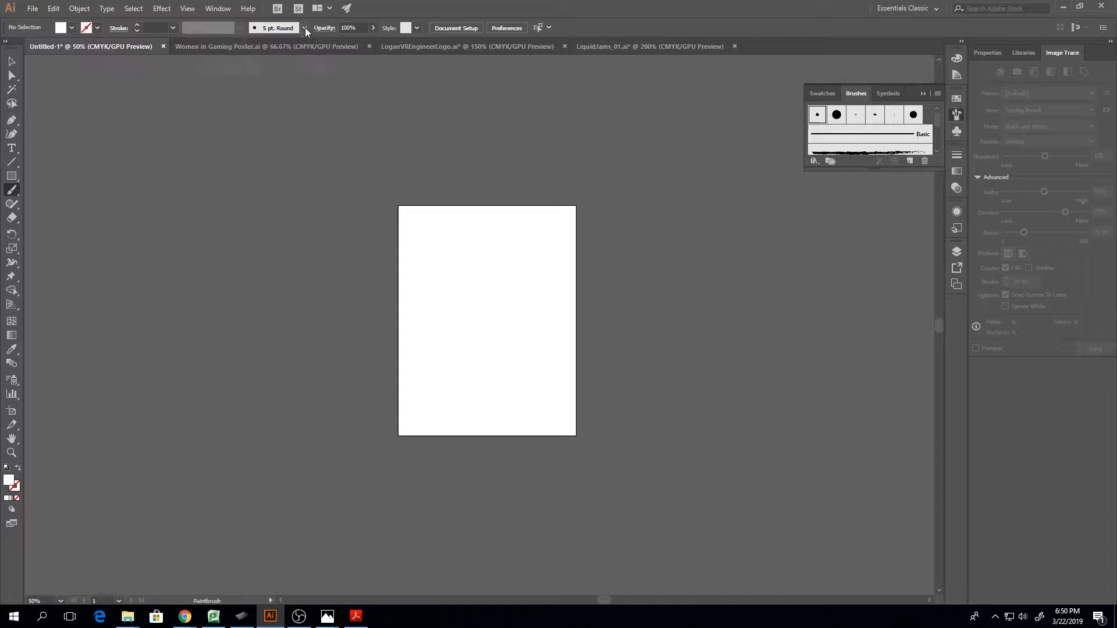
drag(873, 168, 878, 333)
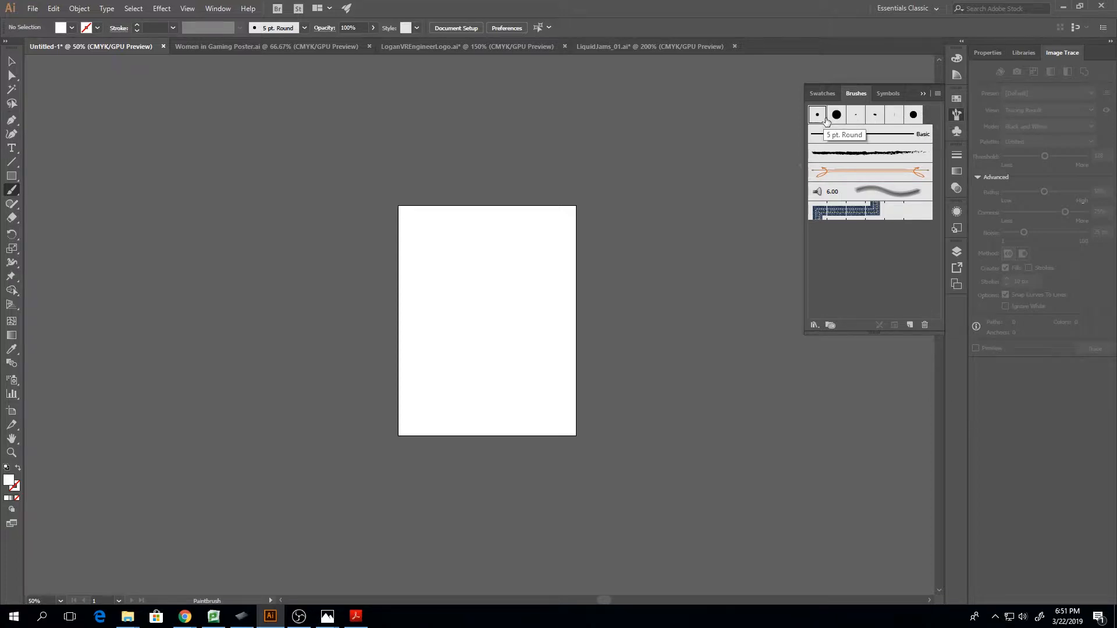
Choose the Touch Calligraphic Brush with no fill and a black stroke
click(911, 116)
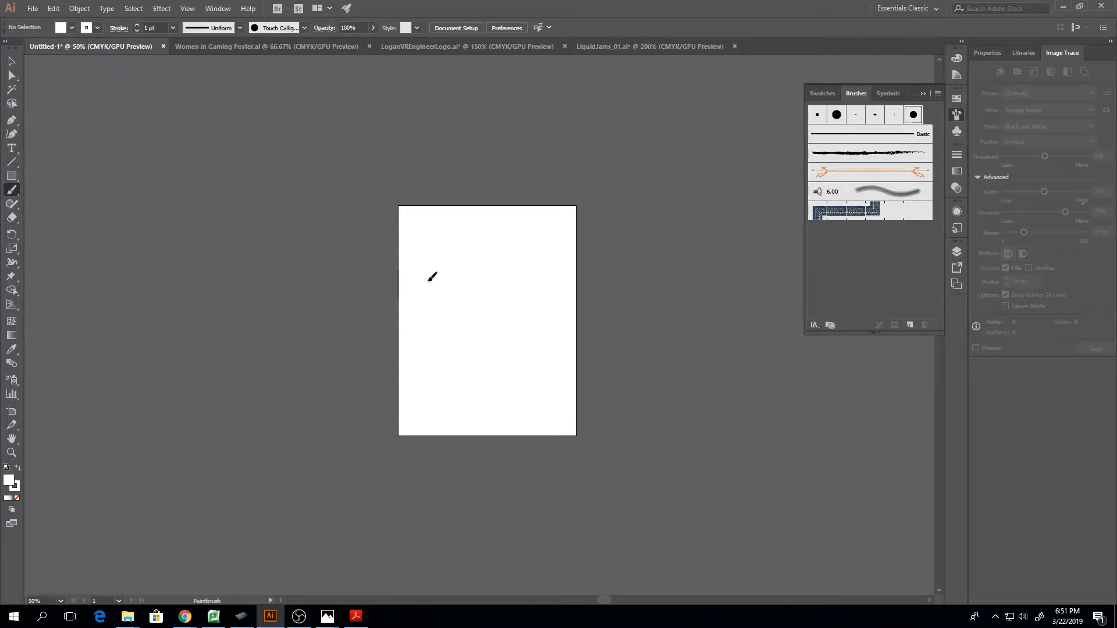
key(slash)
click(97, 27)
click(32, 48)
Paint a hook-shaped test stroke and a spiral test stroke on the artboard, and delete both
mouse_move(453, 247)
mouse_down()
mouse_move(444, 296)
mouse_move(464, 269)
mouse_move(523, 372)
mouse_move(522, 344)
mouse_up()
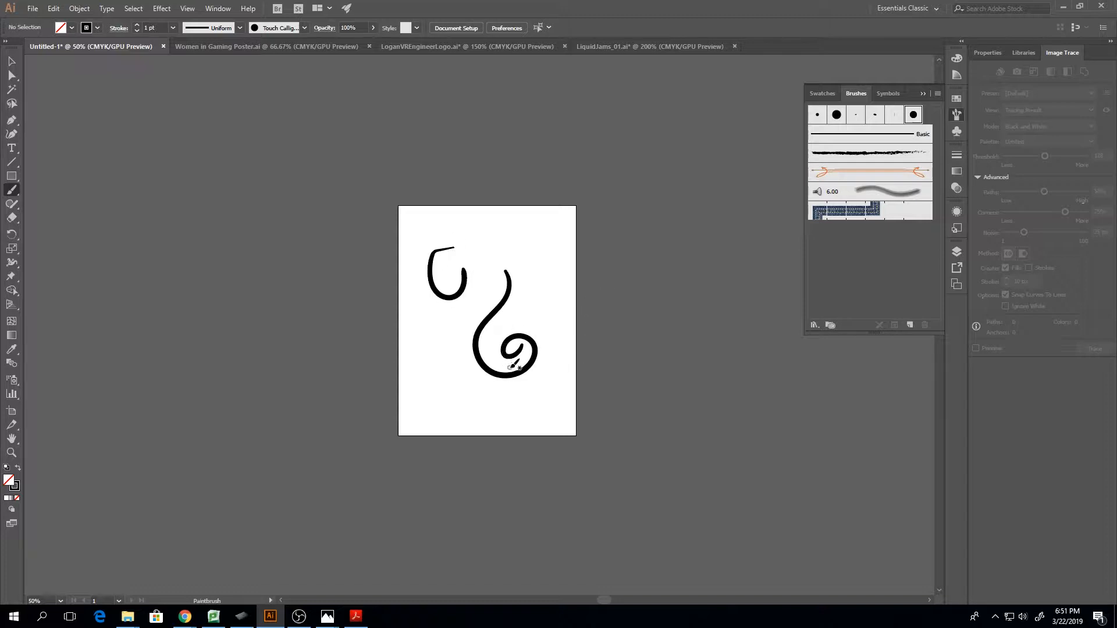
key(v)
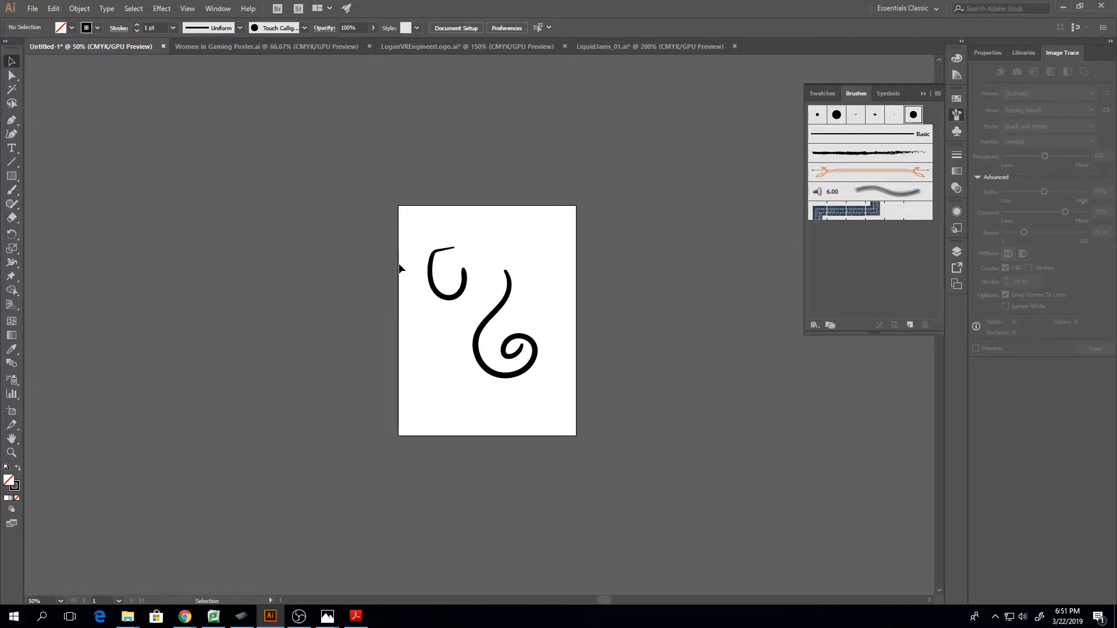
drag(399, 262, 576, 475)
key(Delete)
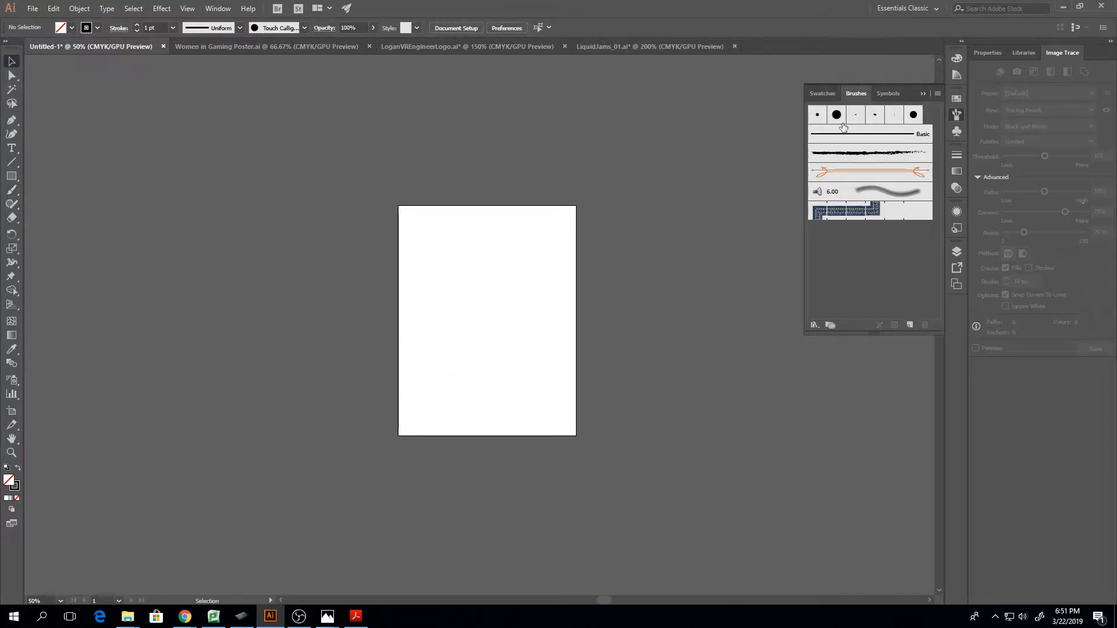
Create a new calligraphic brush and name it Oval Touch 1-7
click(910, 325)
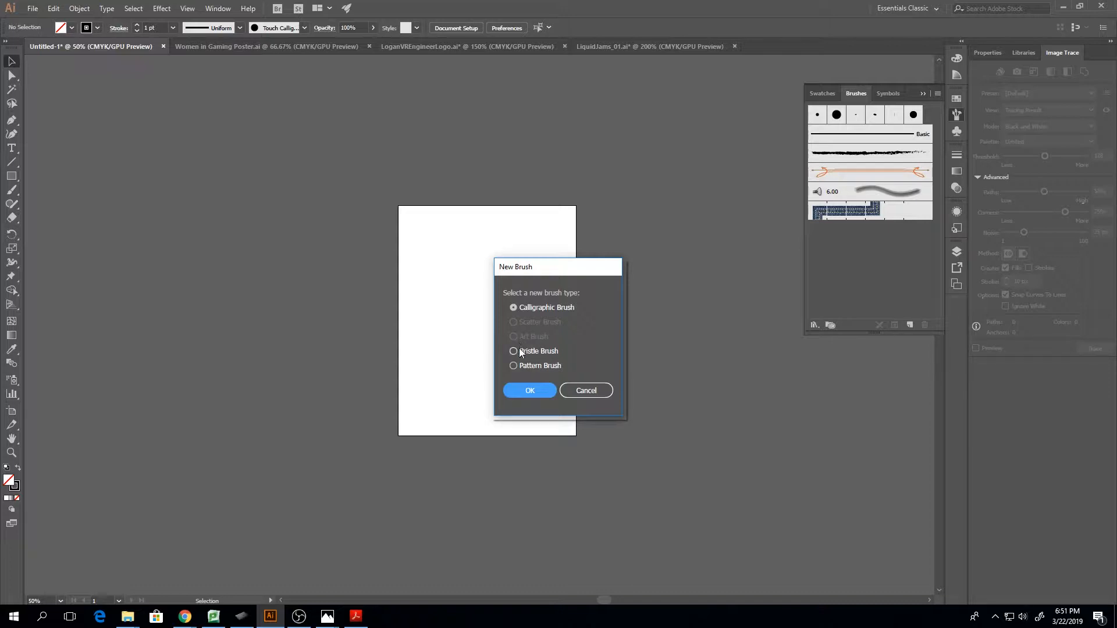
click(530, 391)
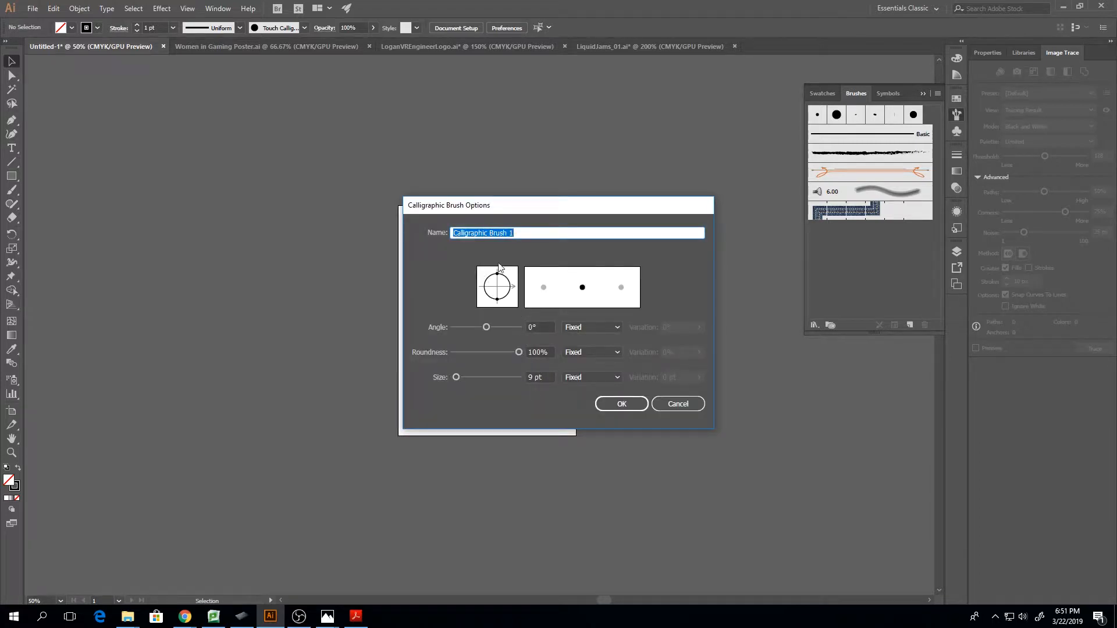
key(BackSpace)
text(OvalTouch)
key(BackSpace)
key(BackSpace)
key(BackSpace)
key(BackSpace)
Try Tilt as the control for the brush angle, and set it back to Fixed
click(547, 327)
click(591, 328)
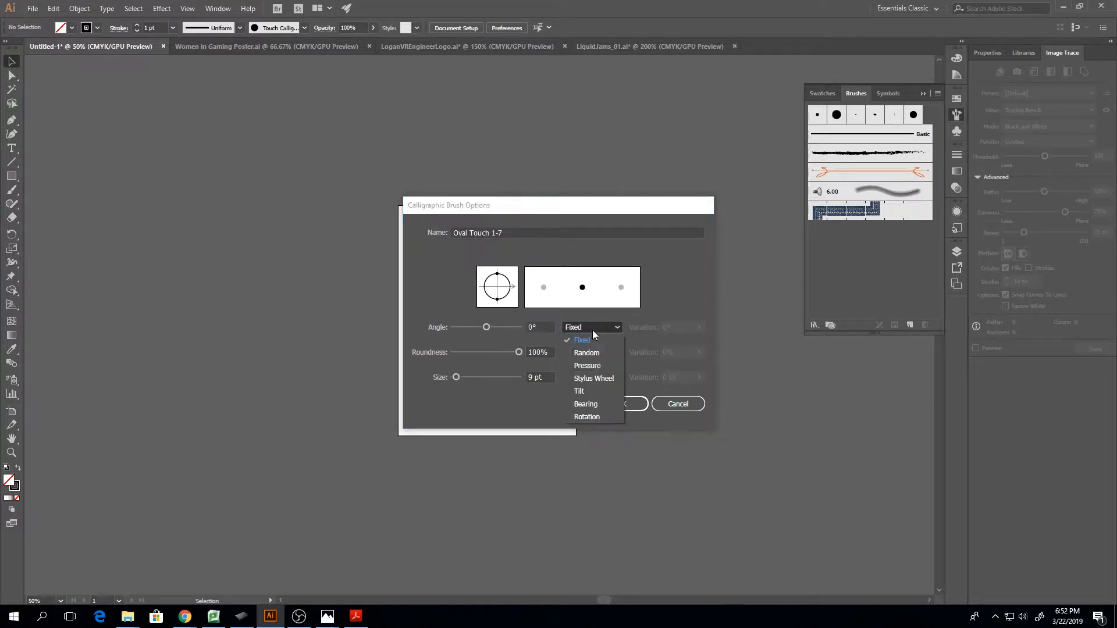
click(588, 392)
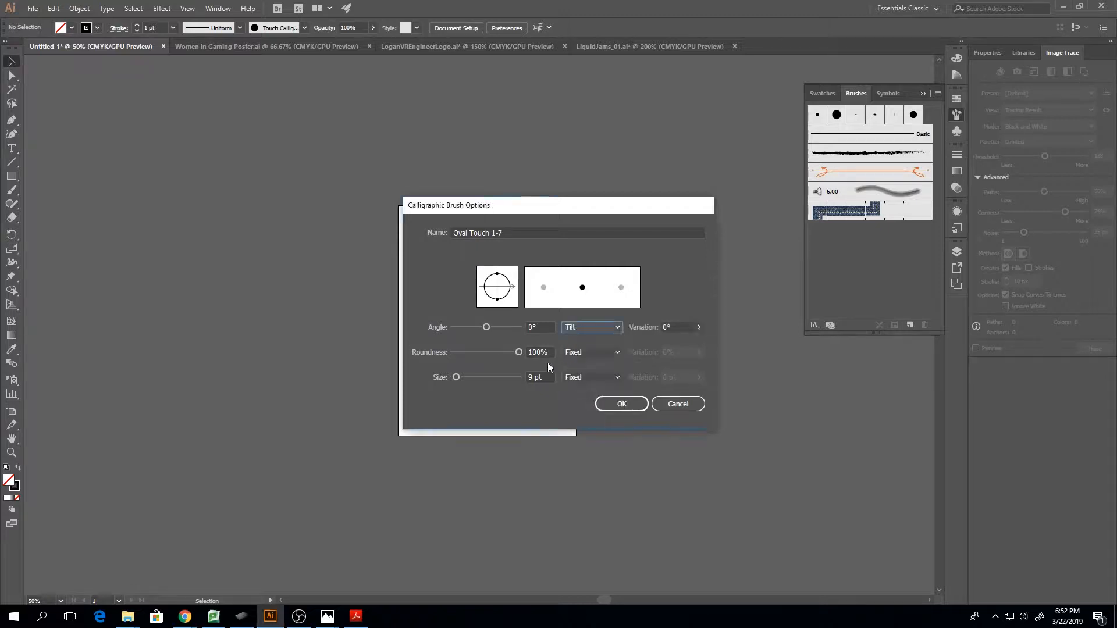
click(605, 327)
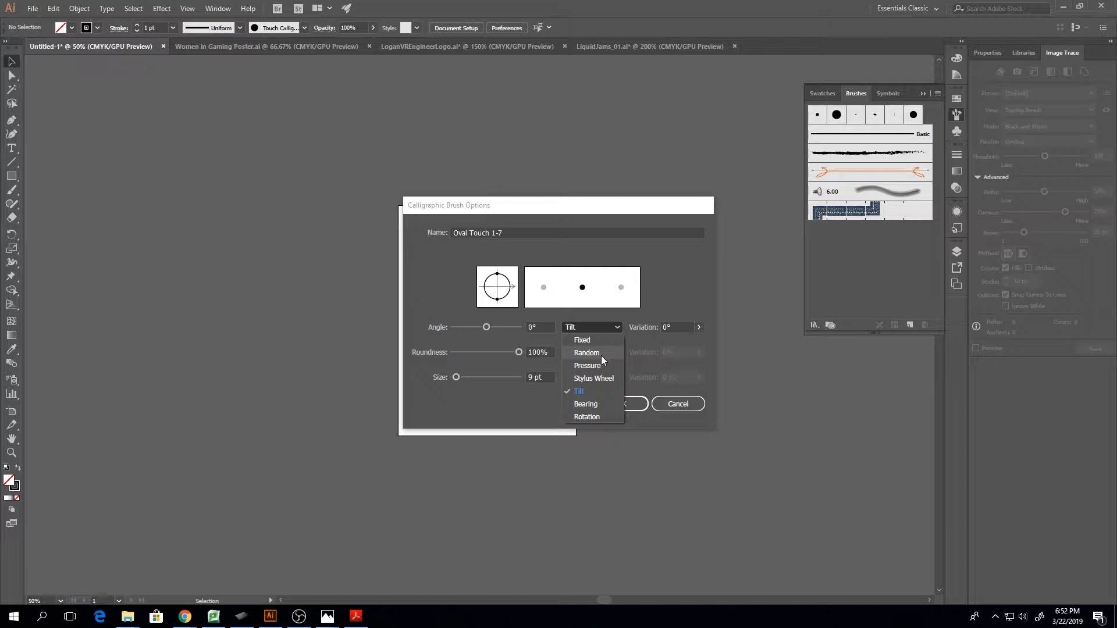
click(582, 339)
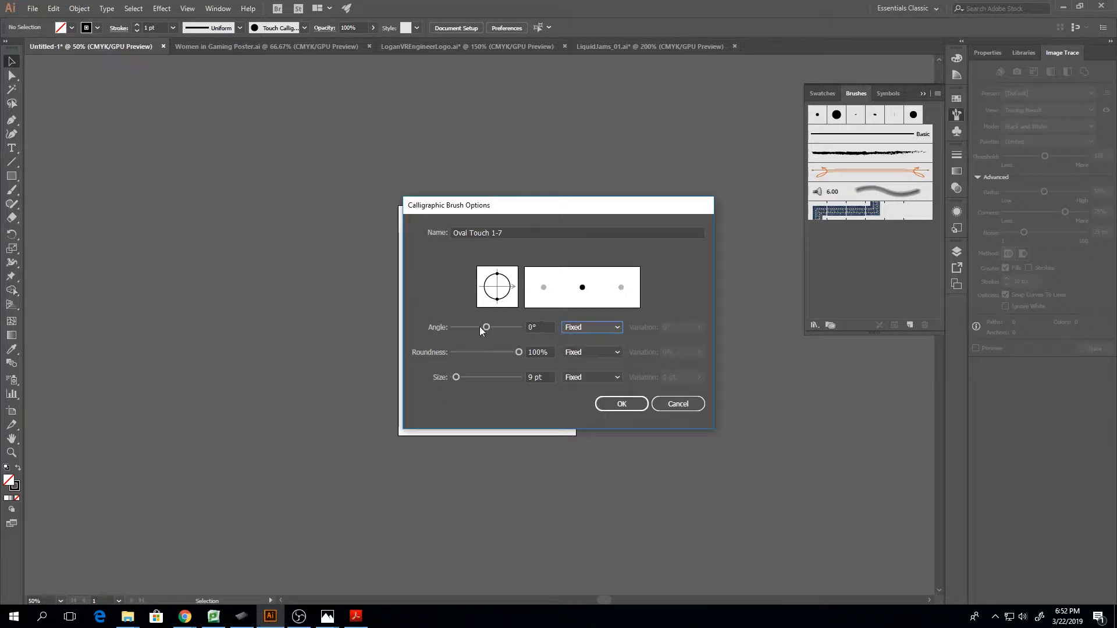
Set the new brush's roundness to 42% and its angle to 51°, keeping both Fixed
drag(486, 327, 481, 331)
click(606, 352)
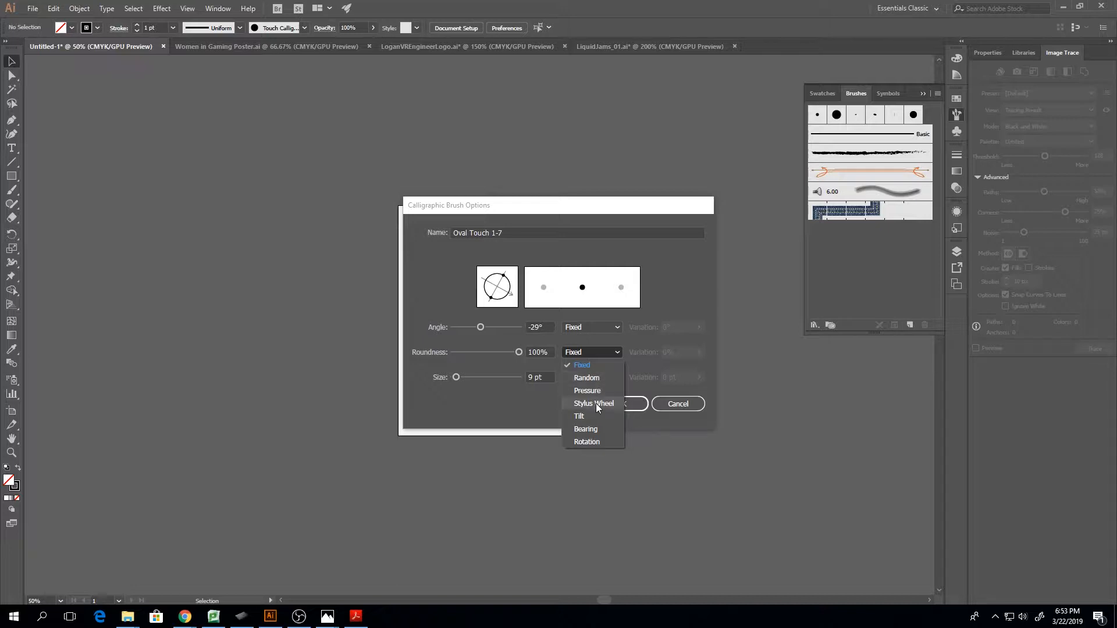
click(531, 388)
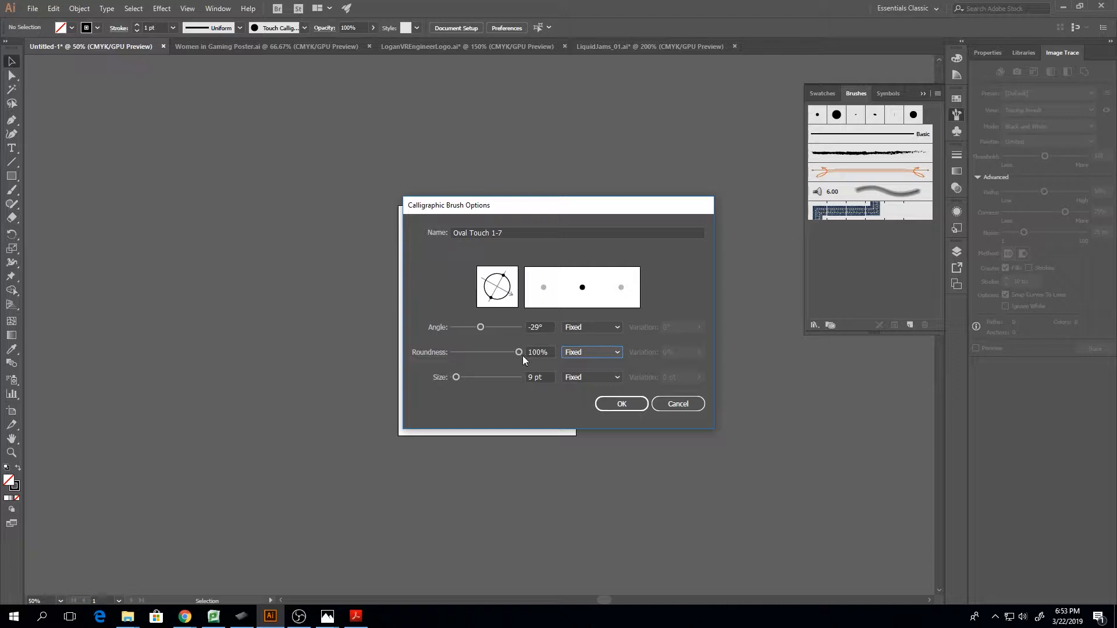
mouse_move(519, 353)
mouse_down()
mouse_move(482, 355)
mouse_move(493, 313)
mouse_up()
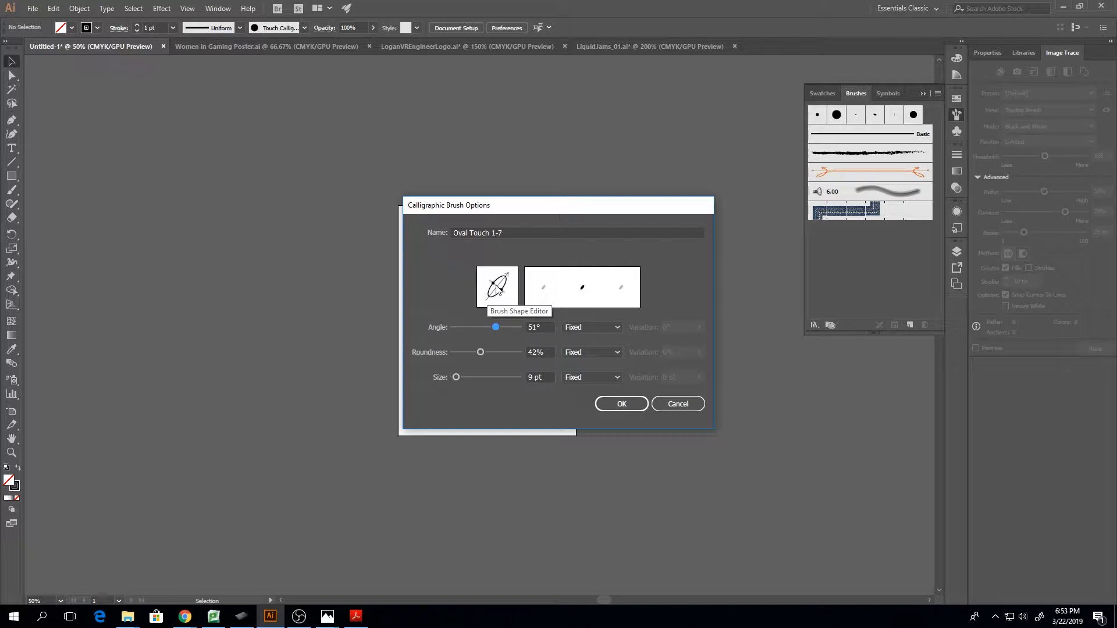
Set the brush size to 5 pt controlled by Pressure with 4 pt variation, rename the brush Oval Touch 1-9, and create it
click(578, 379)
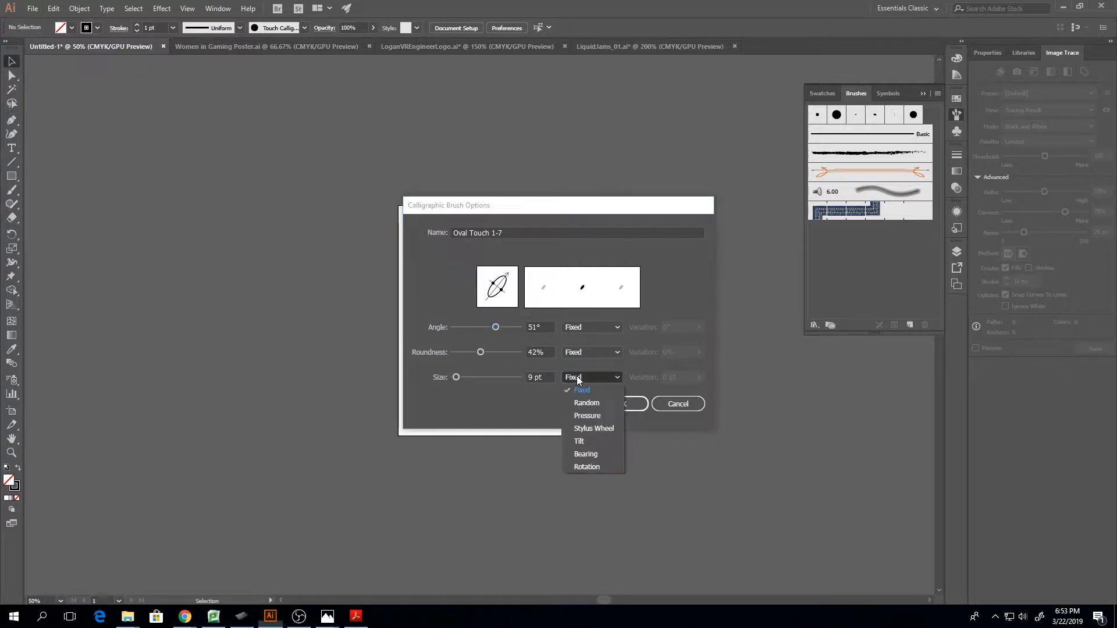
click(590, 416)
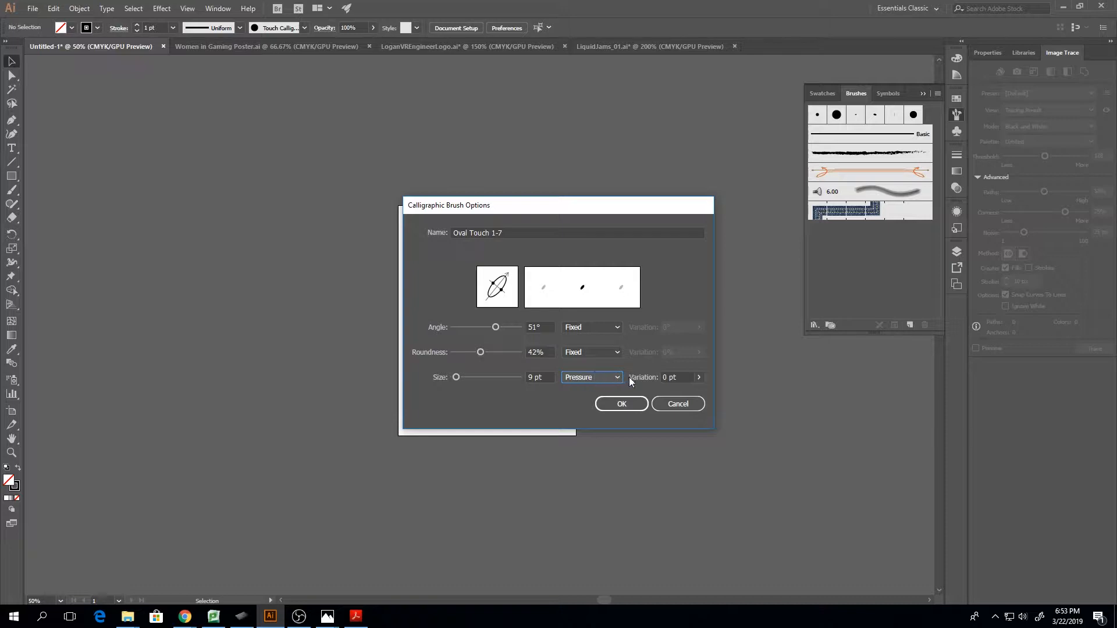
double_click(664, 377)
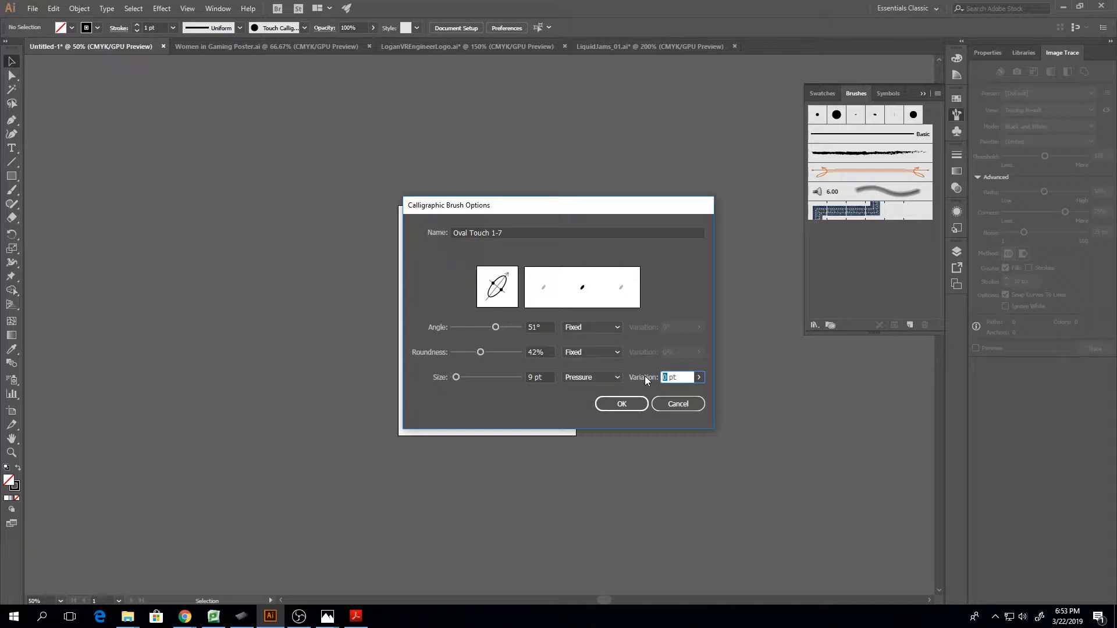
text(4)
click(527, 378)
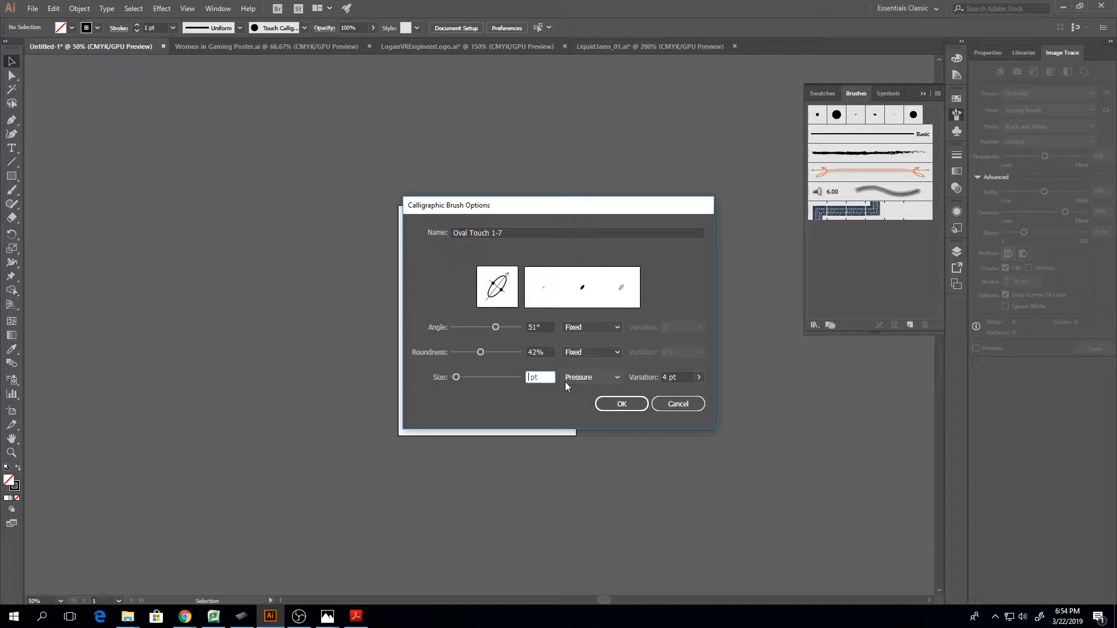
text(5)
click(550, 352)
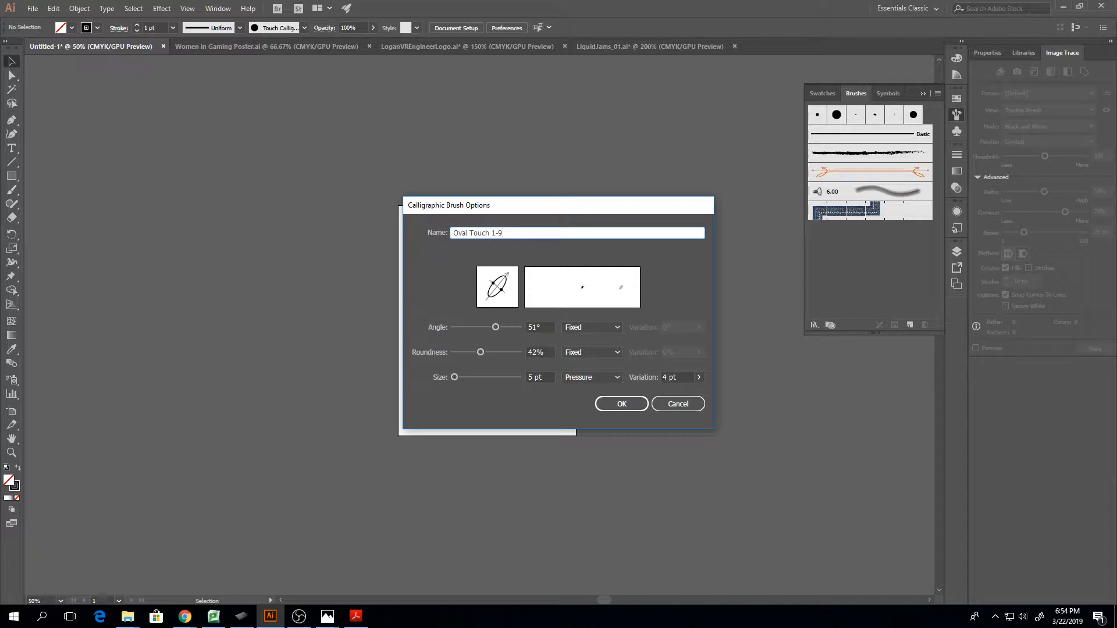
click(620, 407)
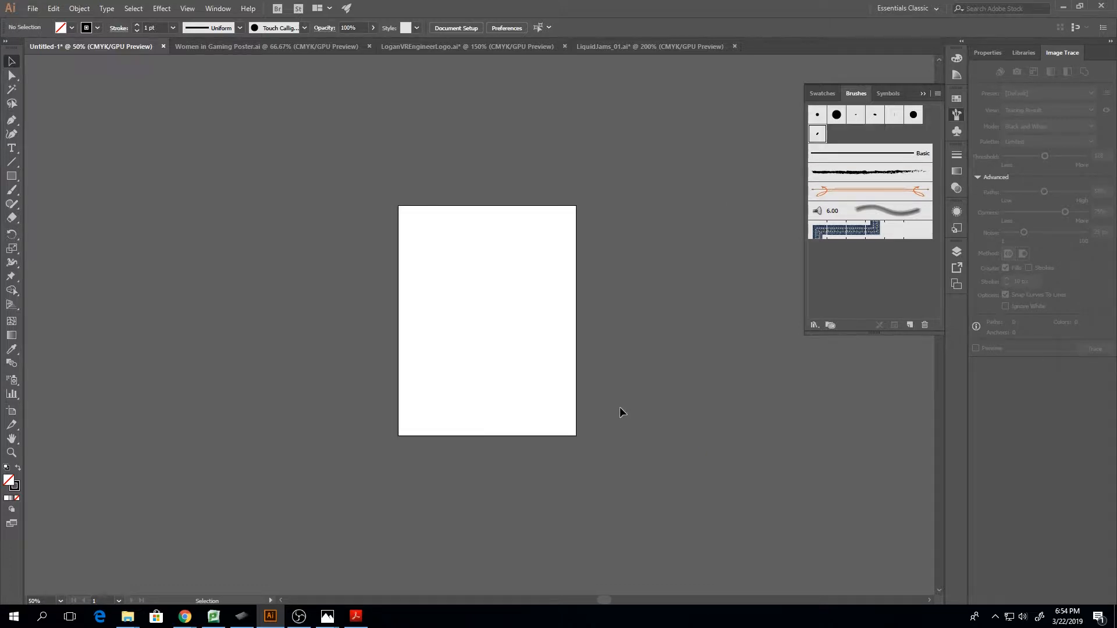
Paint several curved and looping test strokes across the artboard with the new oval brush
key(ctrl+1)
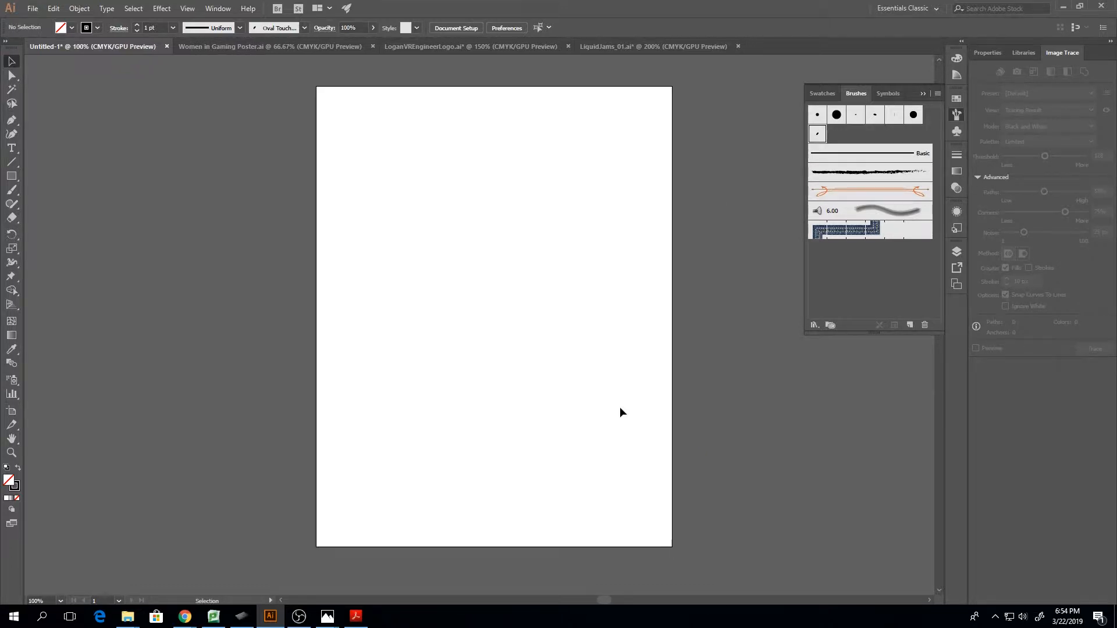
key(b)
mouse_move(367, 223)
mouse_down()
mouse_move(404, 164)
mouse_move(441, 253)
mouse_move(466, 191)
mouse_up()
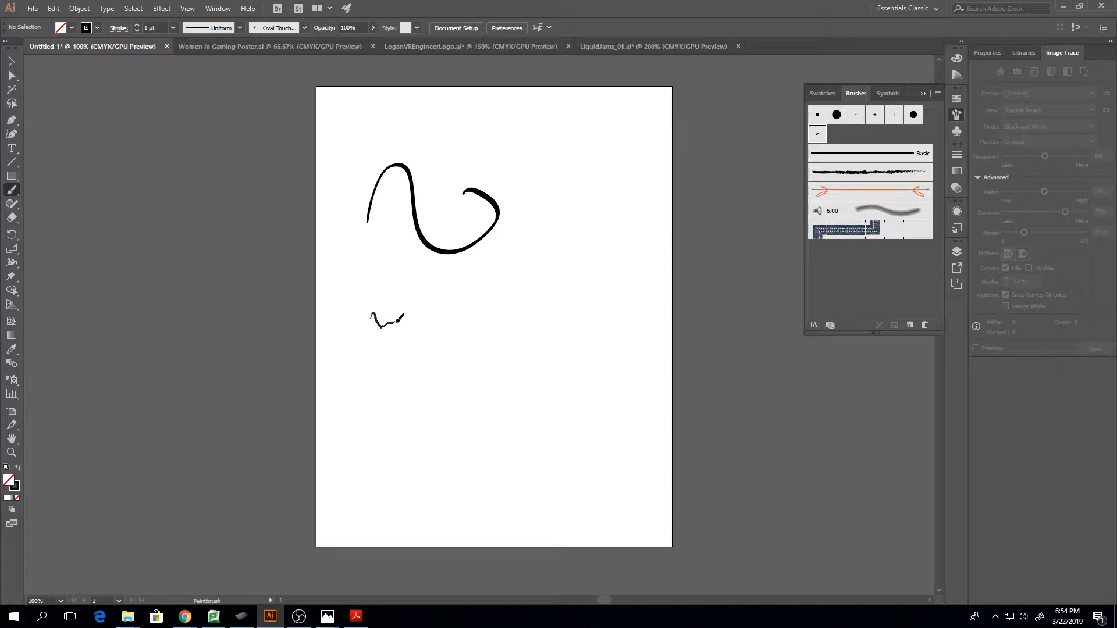
mouse_move(411, 314)
mouse_down()
mouse_move(433, 356)
mouse_move(468, 368)
mouse_move(482, 333)
mouse_move(457, 316)
mouse_move(462, 329)
mouse_move(516, 314)
mouse_move(566, 352)
mouse_move(569, 270)
mouse_up()
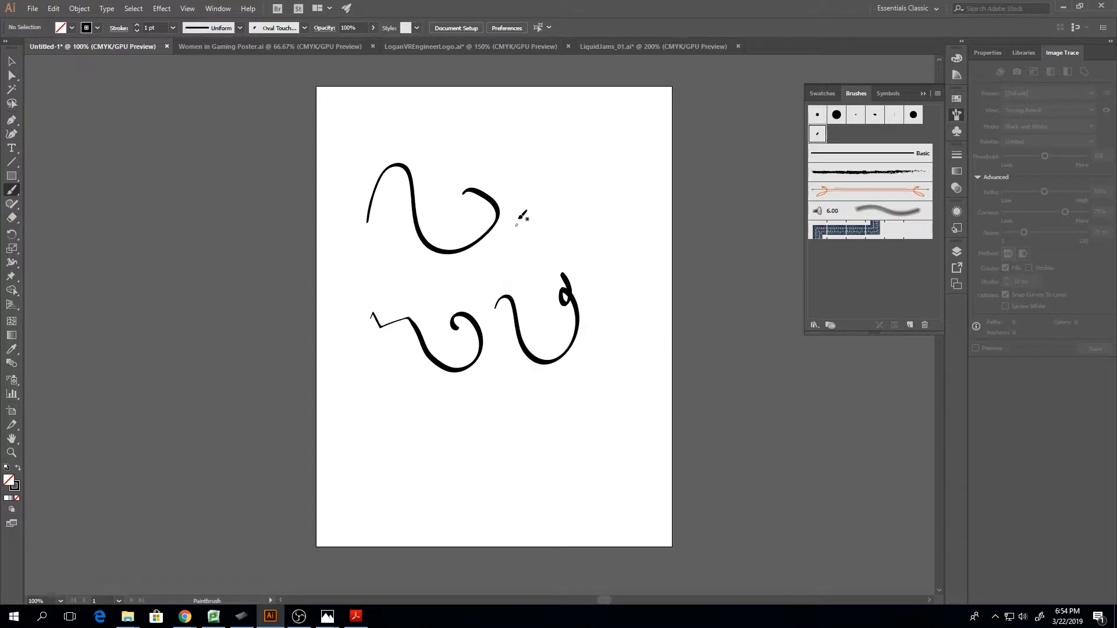
mouse_move(437, 164)
mouse_down()
mouse_move(477, 139)
mouse_move(503, 160)
mouse_move(526, 215)
mouse_move(585, 204)
mouse_move(577, 159)
mouse_move(557, 159)
mouse_move(554, 187)
mouse_move(568, 188)
mouse_move(533, 127)
mouse_up()
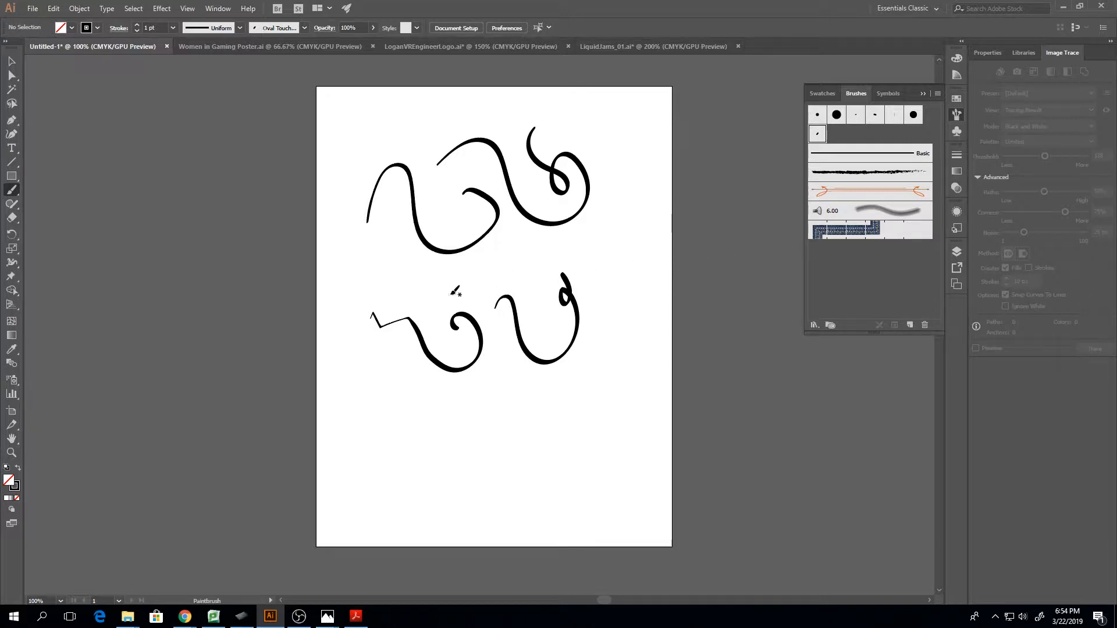
mouse_move(415, 288)
mouse_down()
mouse_move(411, 379)
mouse_move(512, 445)
mouse_move(608, 466)
mouse_up()
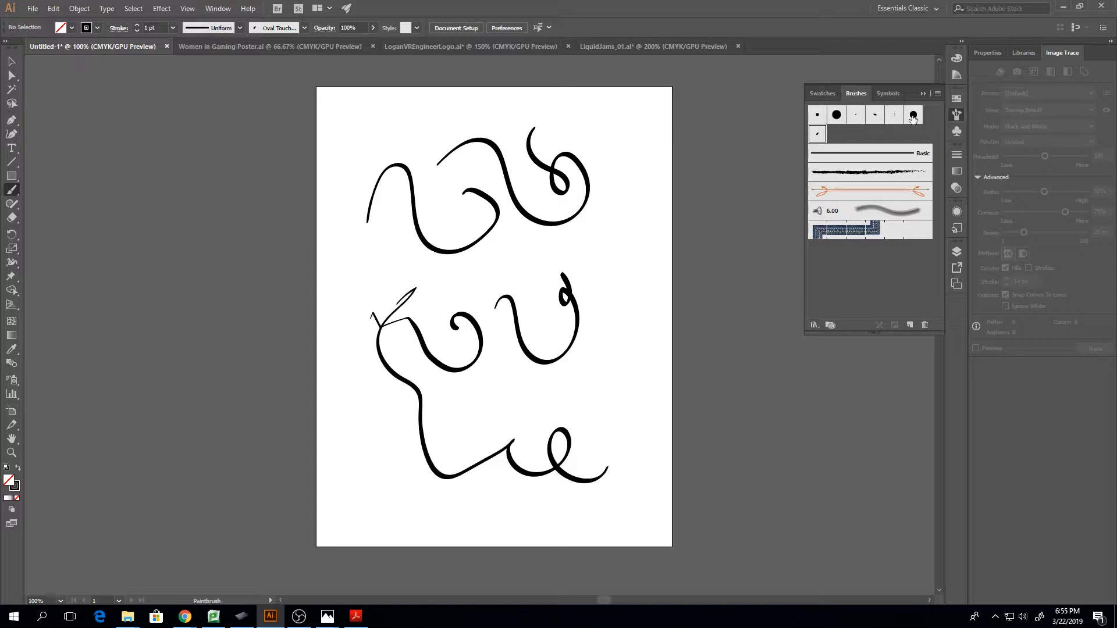
Paint three thick comparison strokes with the large round touch brush, and delete all the test strokes from the artboard
click(913, 116)
mouse_move(458, 287)
mouse_down()
mouse_move(480, 262)
mouse_move(494, 286)
mouse_move(525, 263)
mouse_up()
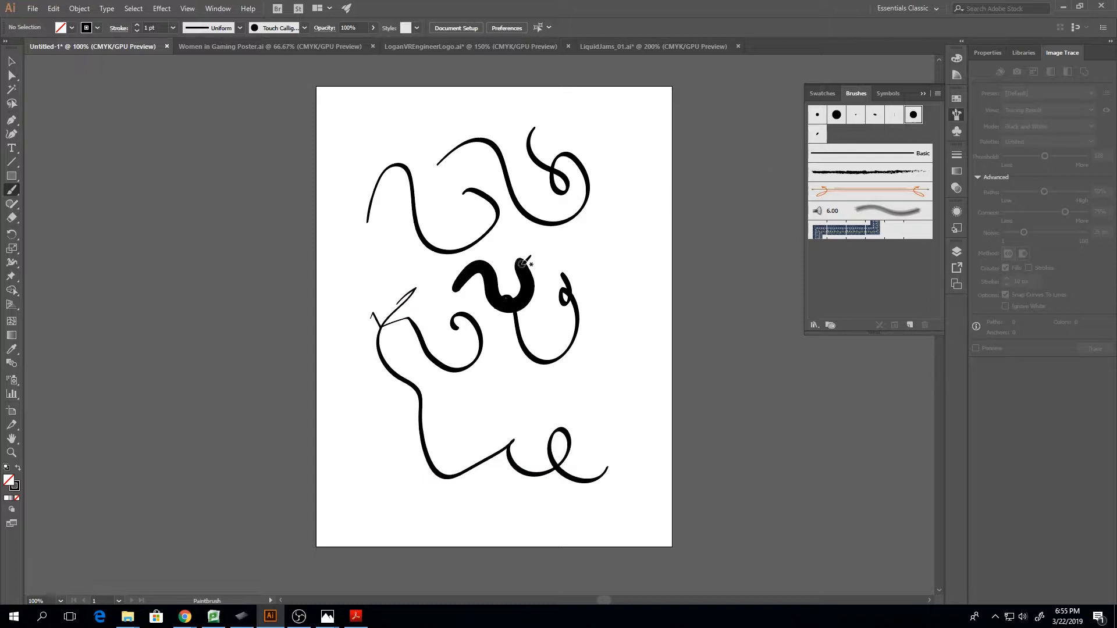
mouse_move(618, 245)
mouse_down()
mouse_move(611, 288)
mouse_move(626, 364)
mouse_move(562, 360)
mouse_up()
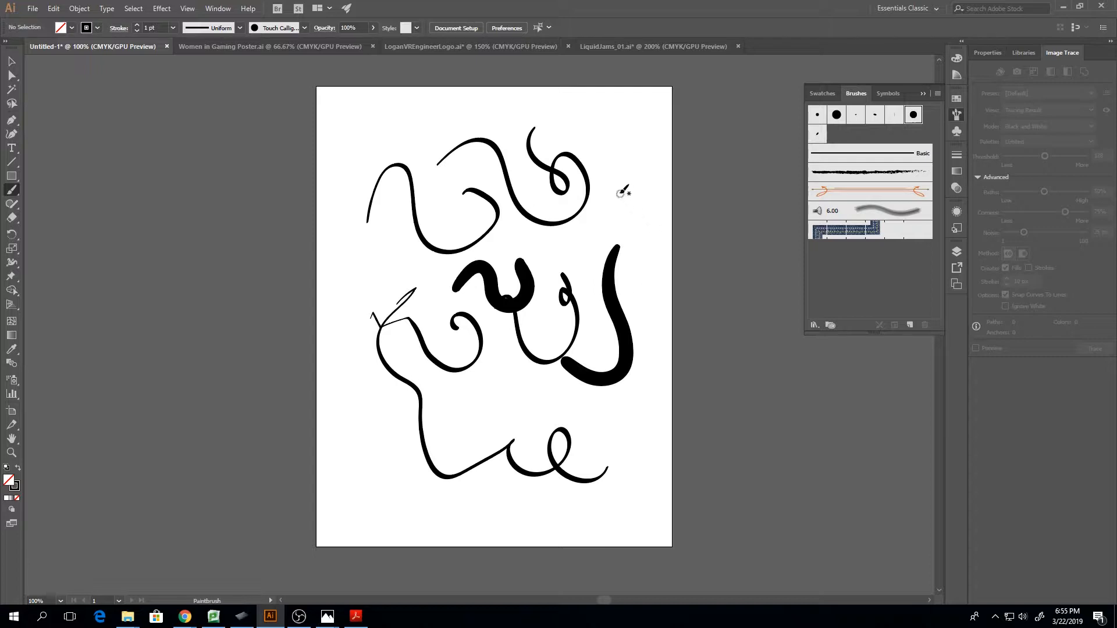
mouse_move(620, 193)
mouse_down()
mouse_move(518, 254)
mouse_move(511, 192)
mouse_move(545, 231)
mouse_move(620, 247)
mouse_move(609, 177)
mouse_up()
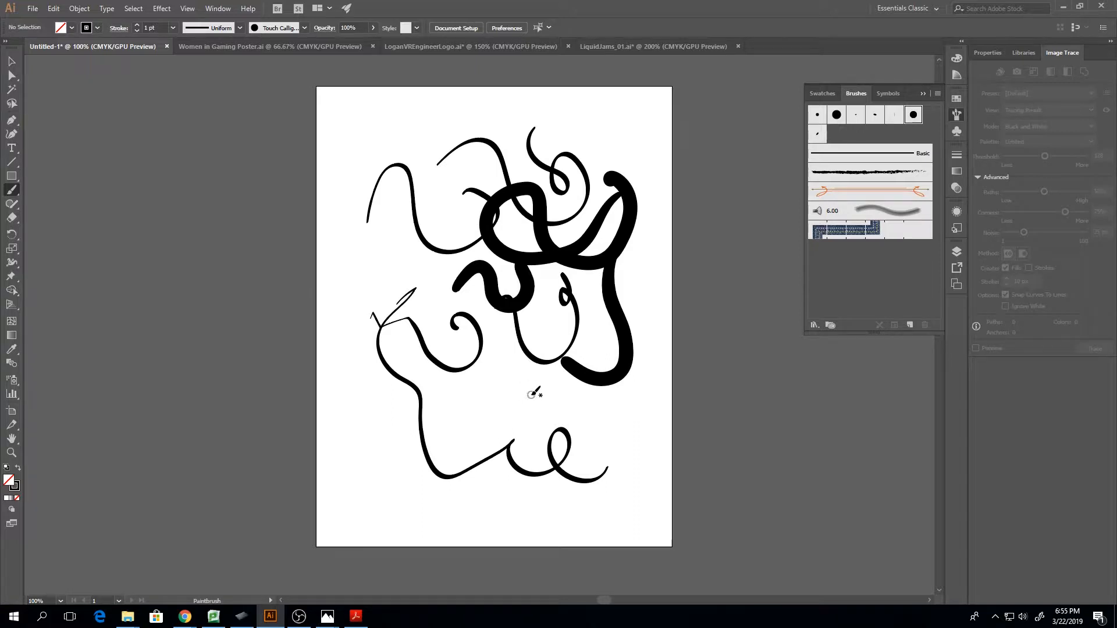
key(v)
mouse_move(344, 129)
mouse_down()
mouse_move(463, 396)
mouse_move(731, 507)
mouse_up()
key(Delete)
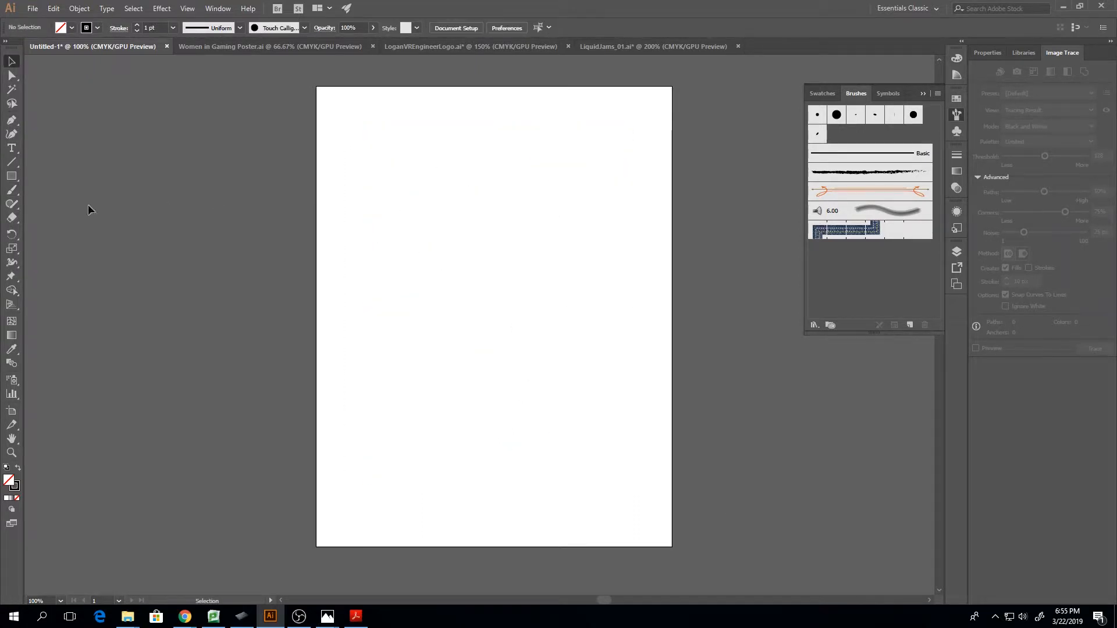
Set the Paintbrush fidelity to fully Accurate and paint a wavy oval-brush stroke about 312 pt wide and 220 pt high
double_click(12, 192)
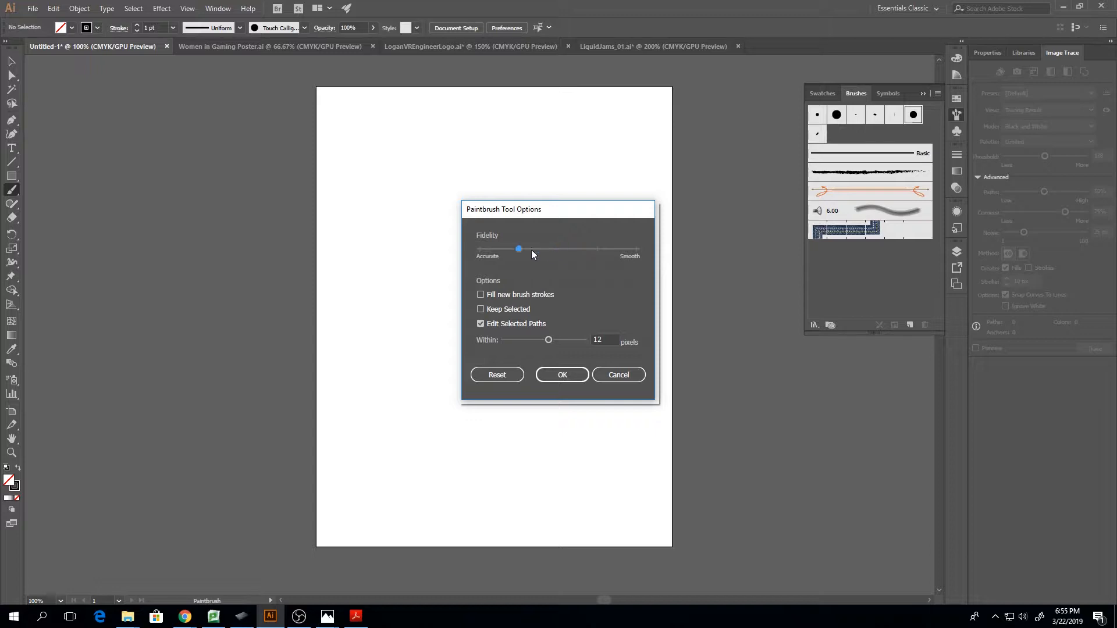
click(568, 374)
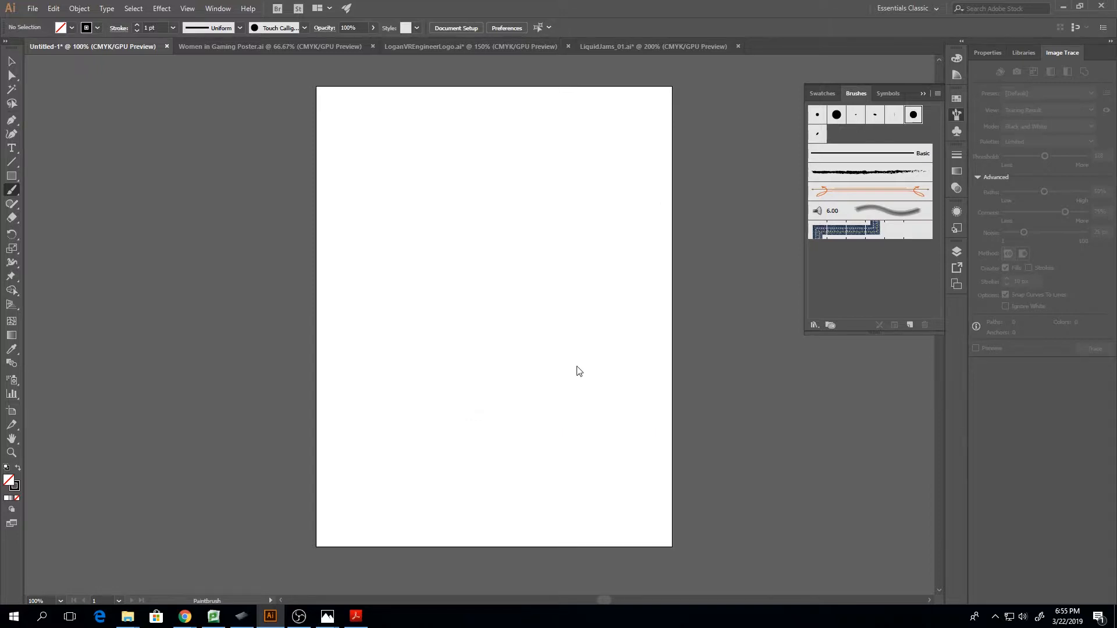
click(817, 133)
mouse_move(415, 190)
mouse_down()
mouse_move(428, 245)
mouse_move(448, 256)
mouse_up()
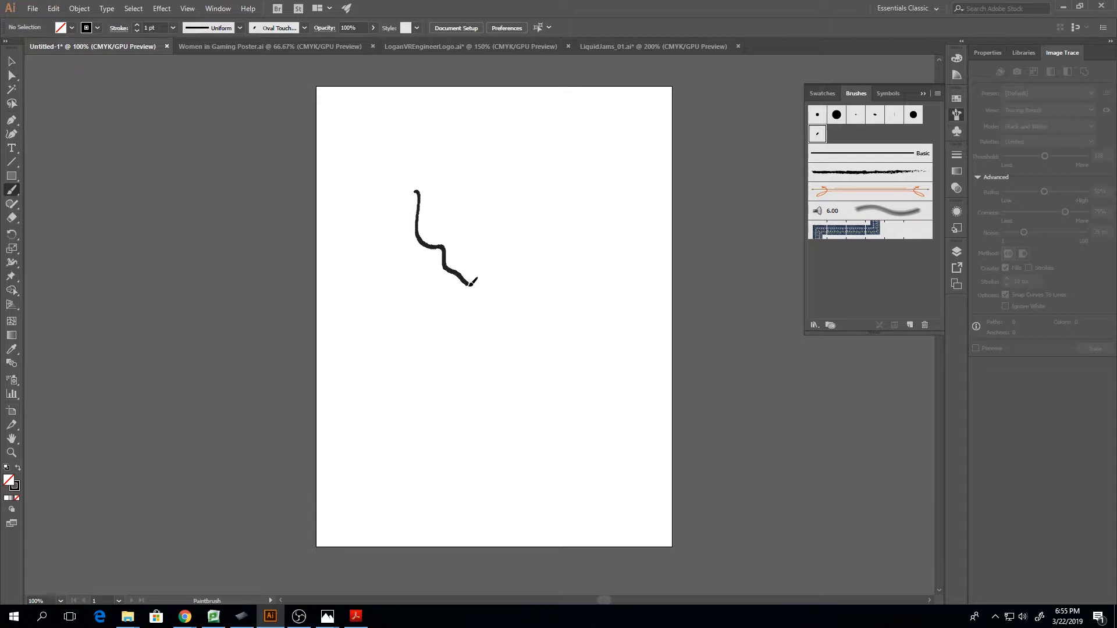
mouse_move(494, 297)
mouse_down()
mouse_move(518, 265)
mouse_move(476, 257)
mouse_move(466, 230)
mouse_move(535, 254)
mouse_move(552, 277)
mouse_move(555, 255)
mouse_move(521, 198)
mouse_move(468, 214)
mouse_move(438, 178)
mouse_move(401, 198)
mouse_move(379, 268)
mouse_up()
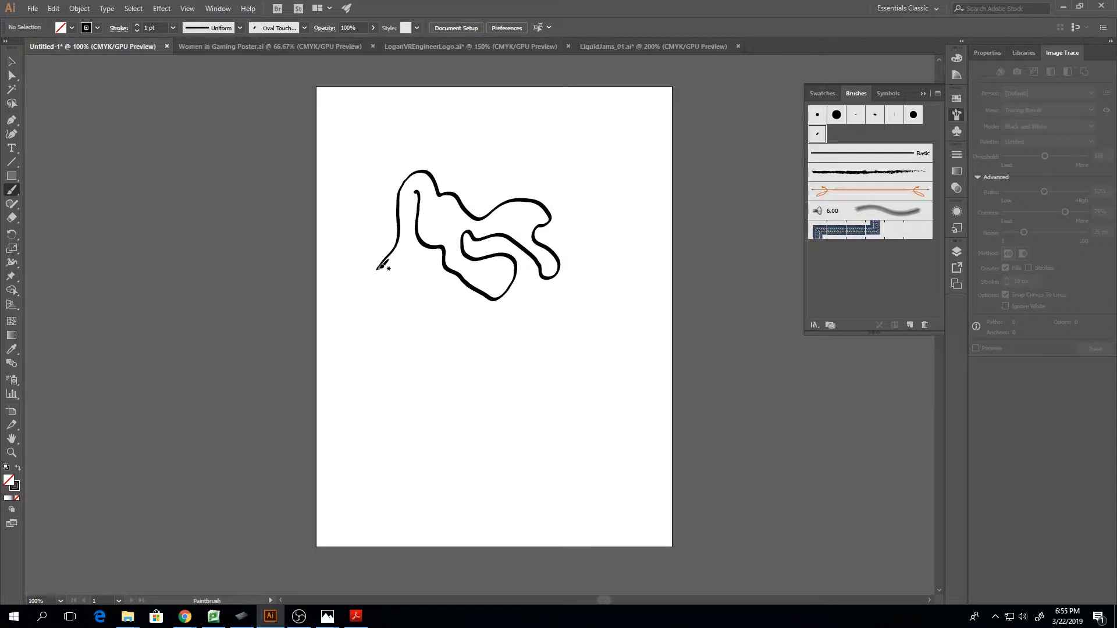
Select the wavy stroke and examine the density of its anchor points up close
key(ctrl+plus)
key(ctrl+plus)
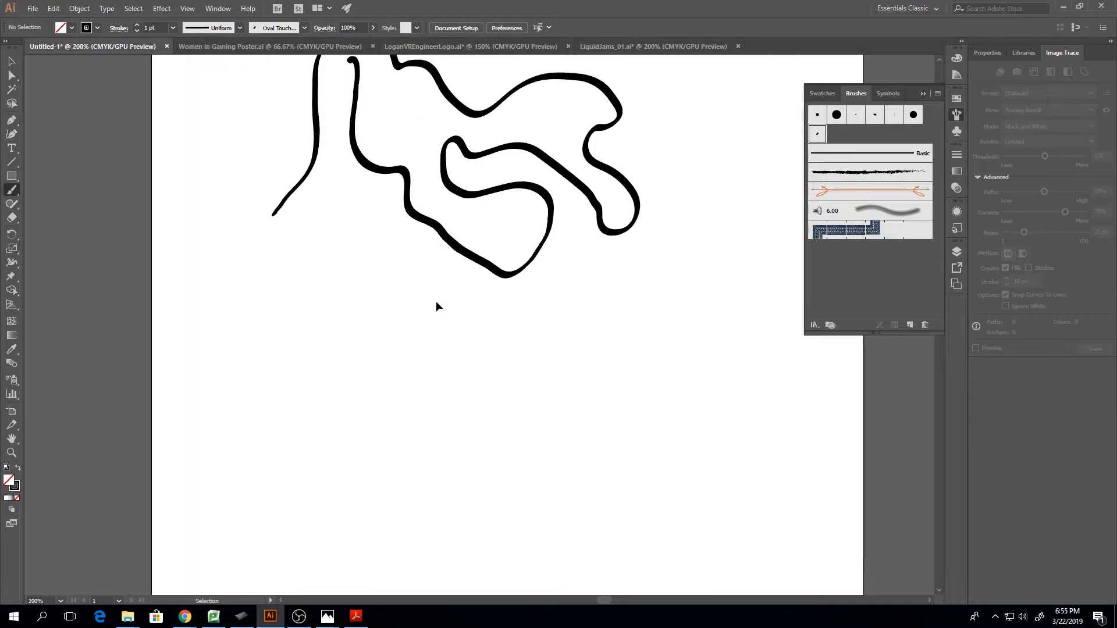
key(ctrl+plus)
scroll(434, 301, up, 5)
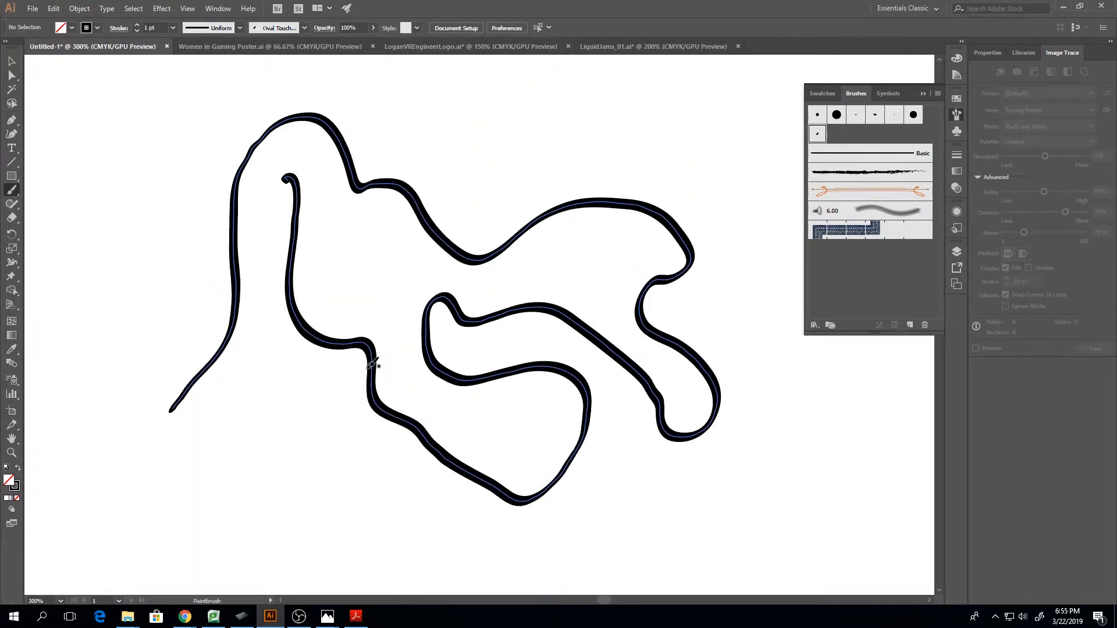
key(a)
click(355, 403)
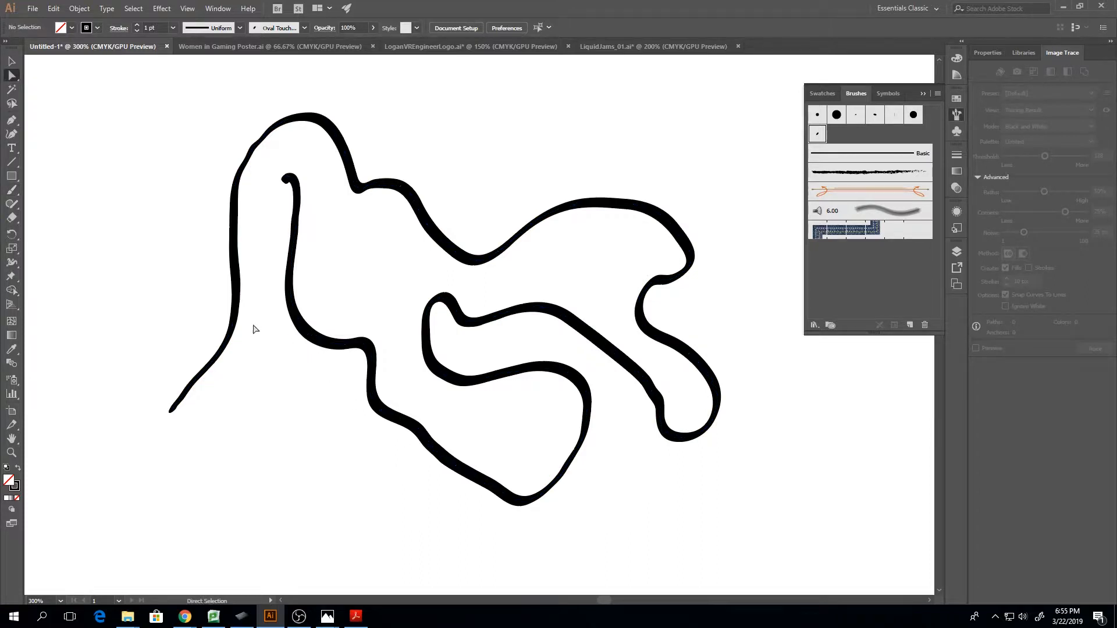
key(v)
click(232, 331)
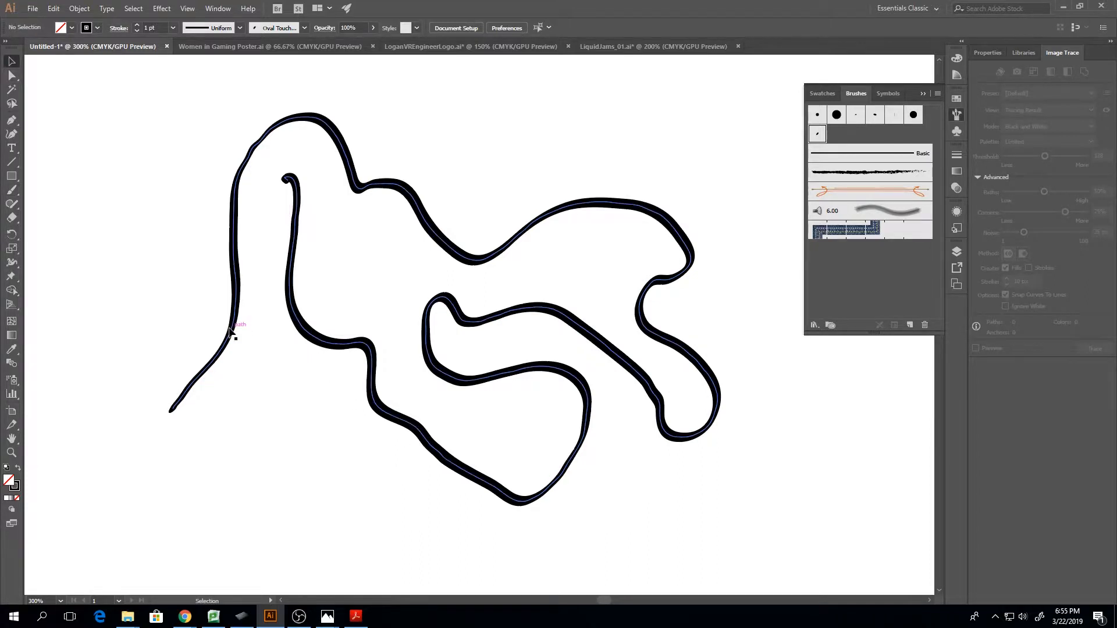
key(a)
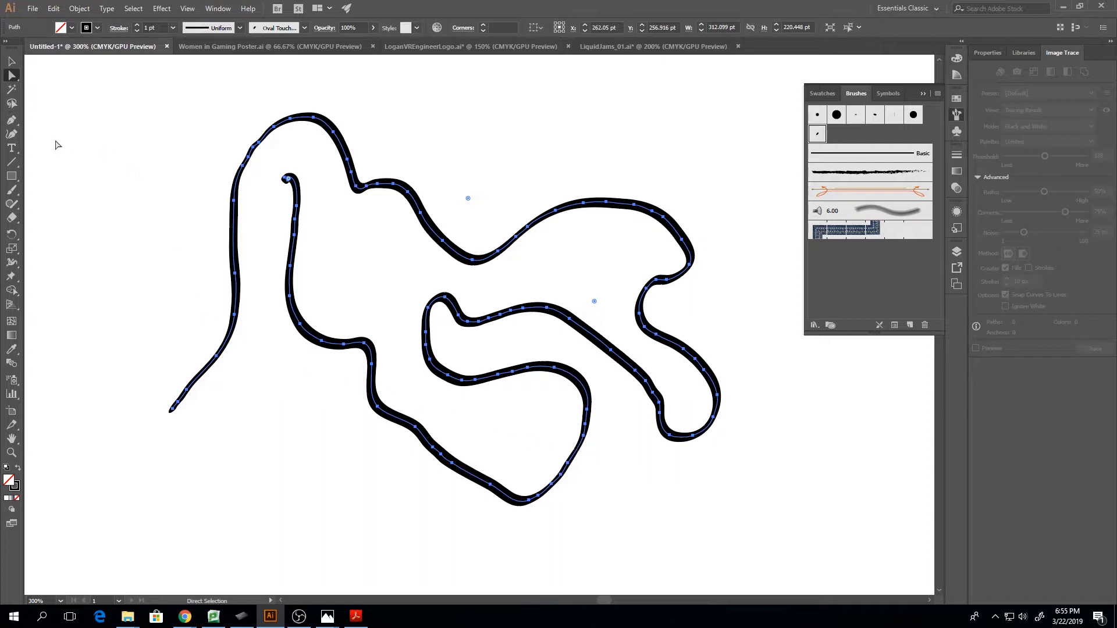
click(13, 135)
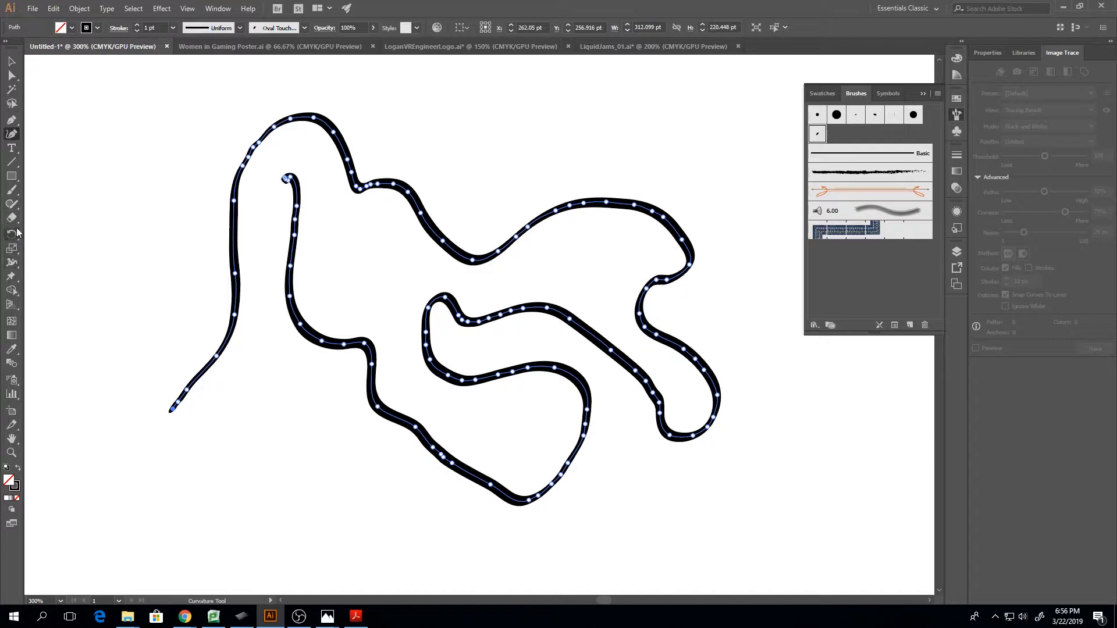
Set the Paintbrush fidelity to fully Smooth and paint a long looping test stroke below the wavy one
double_click(9, 194)
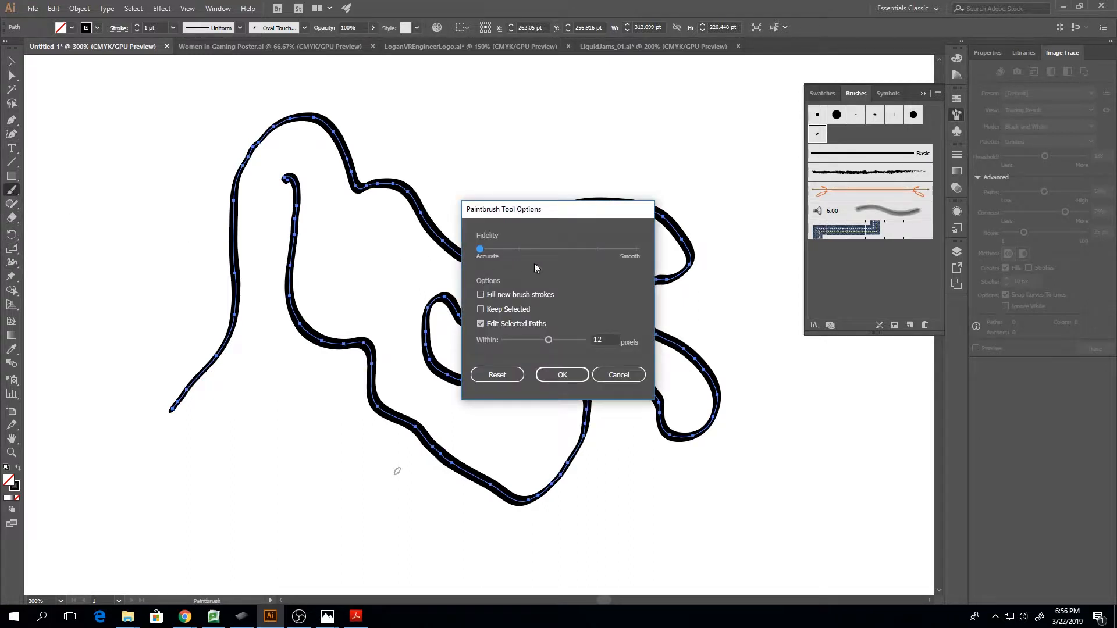
click(641, 249)
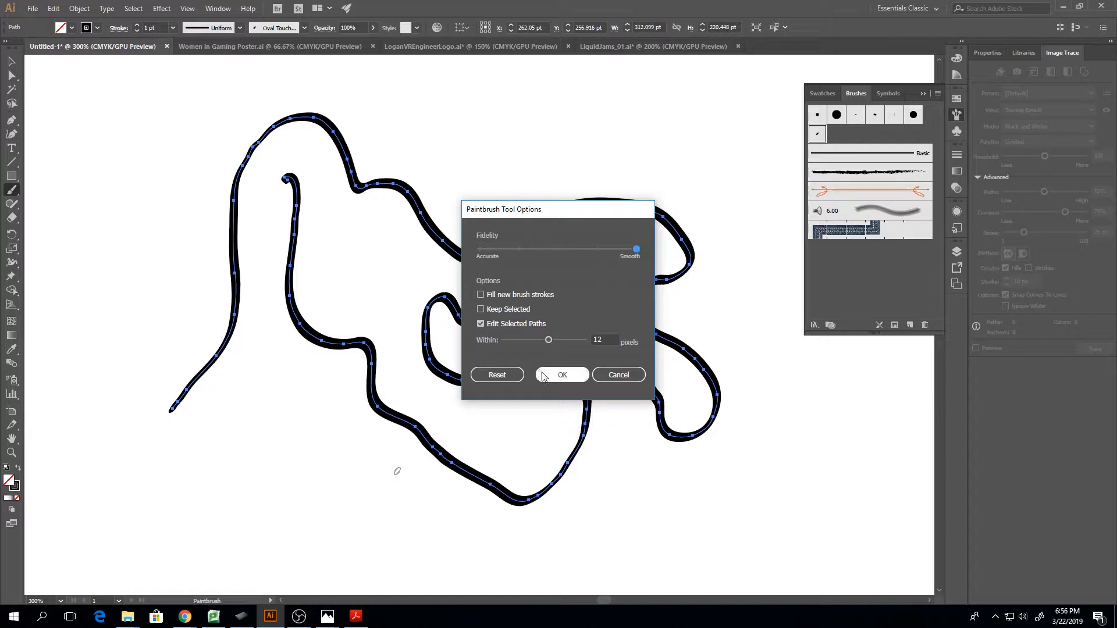
click(562, 374)
key(ctrl+1)
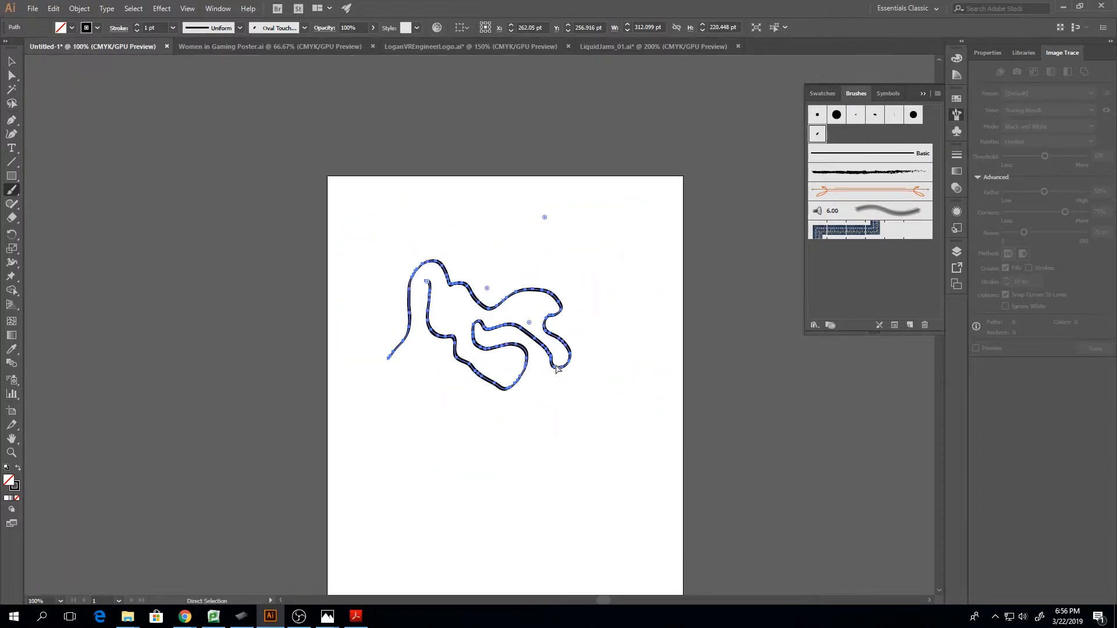
mouse_move(404, 435)
mouse_down()
mouse_move(429, 411)
mouse_move(455, 455)
mouse_move(501, 465)
mouse_move(478, 437)
mouse_move(491, 423)
mouse_move(514, 437)
mouse_move(506, 488)
mouse_move(467, 523)
mouse_move(507, 522)
mouse_move(474, 504)
mouse_move(414, 517)
mouse_move(397, 480)
mouse_move(516, 490)
mouse_move(568, 407)
mouse_up()
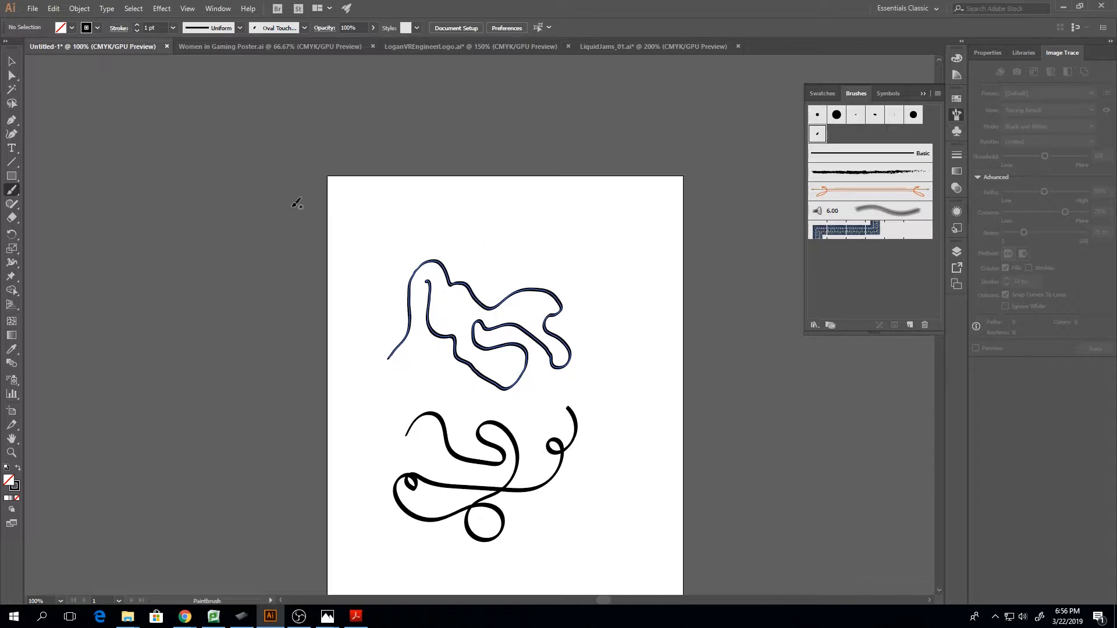
Show the linked skull sketch again and delete the two test strokes covering it
click(956, 253)
click(631, 301)
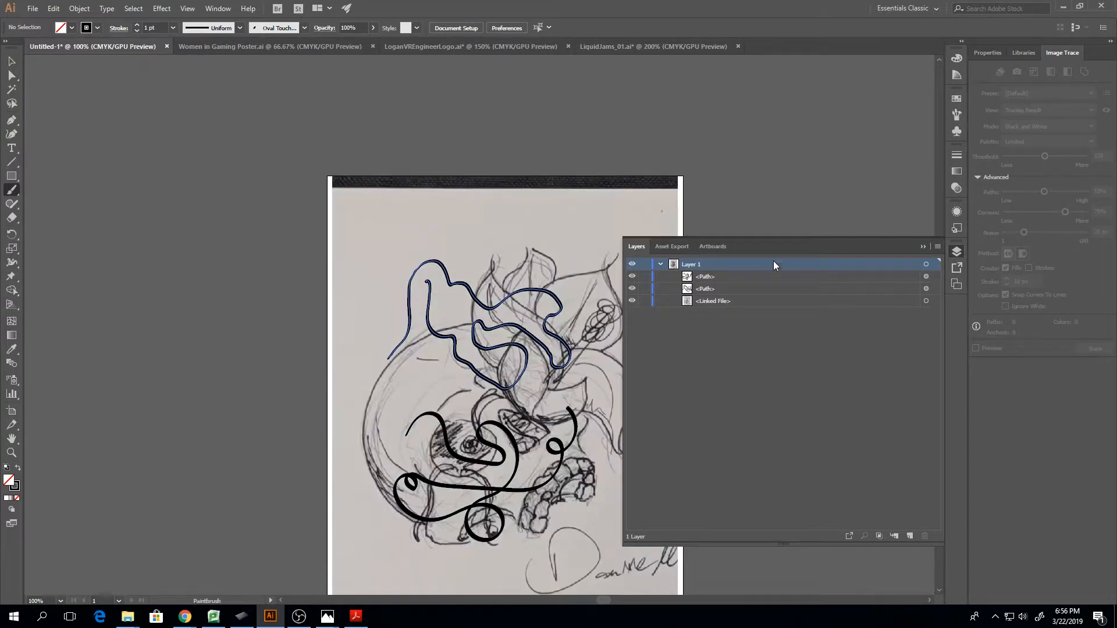
click(922, 246)
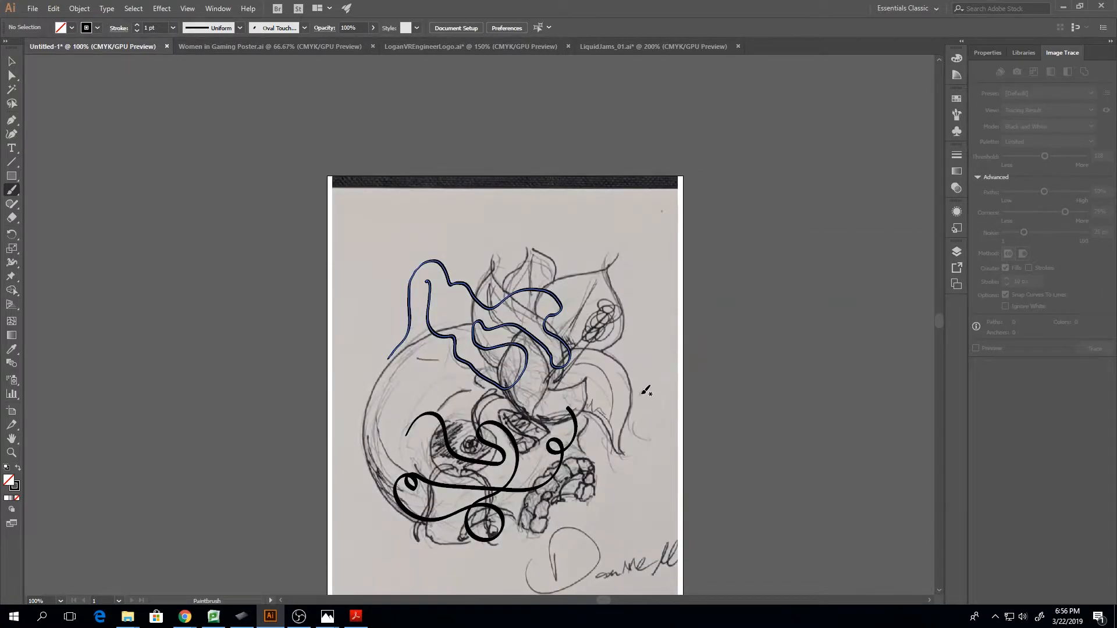
key(v)
click(507, 293)
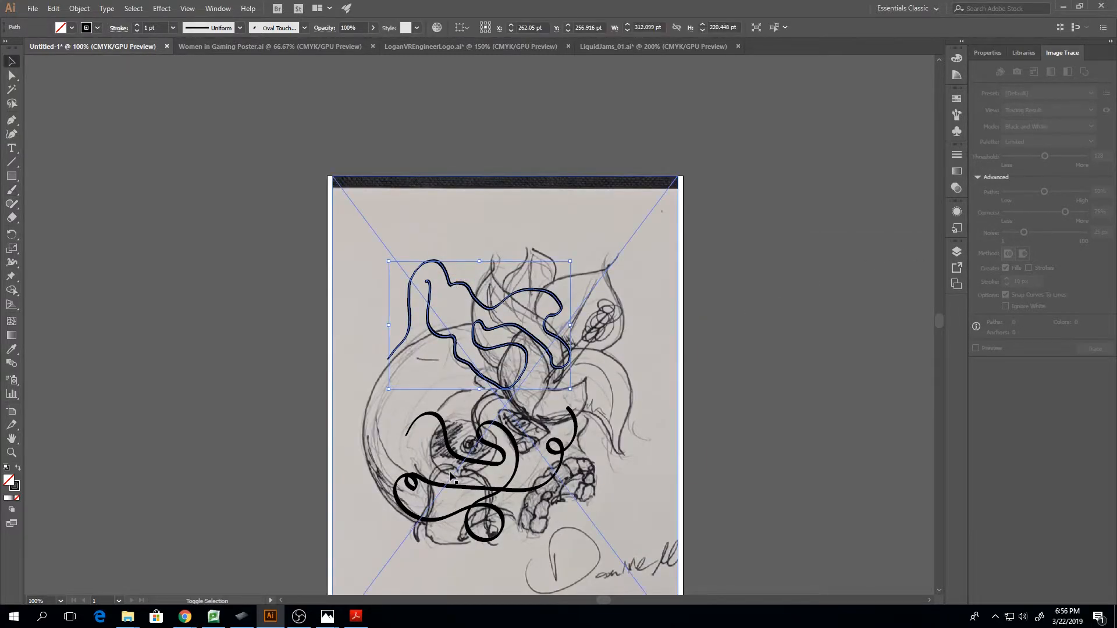
shift+click(471, 488)
key(Delete)
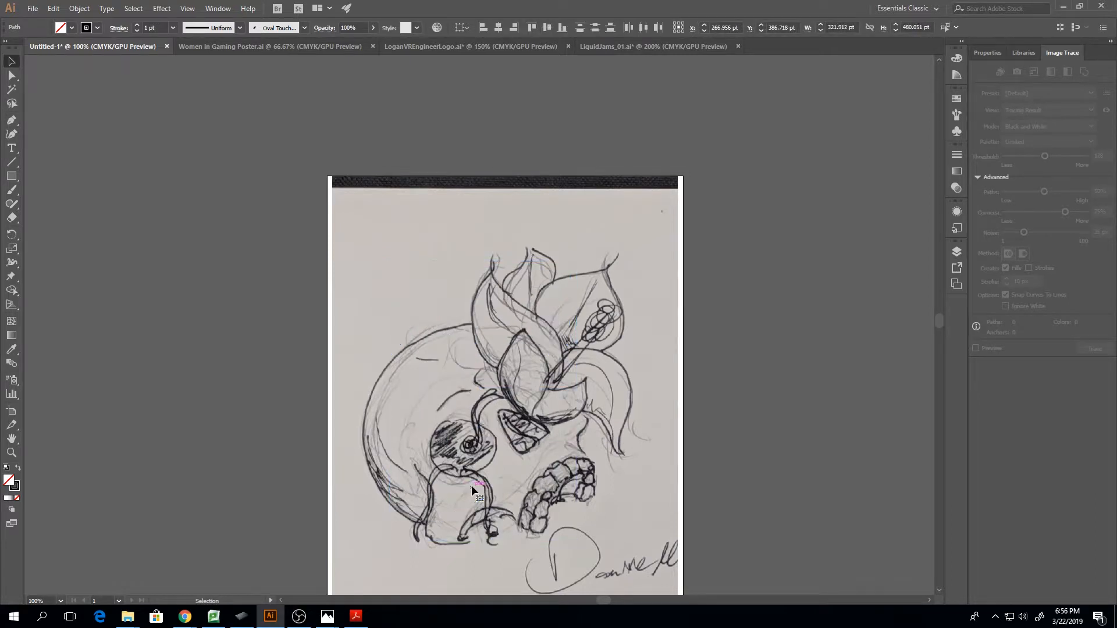
Ink the outer edge of the flower's leftmost petal with the oval brush, from its tip down to its base
key(b)
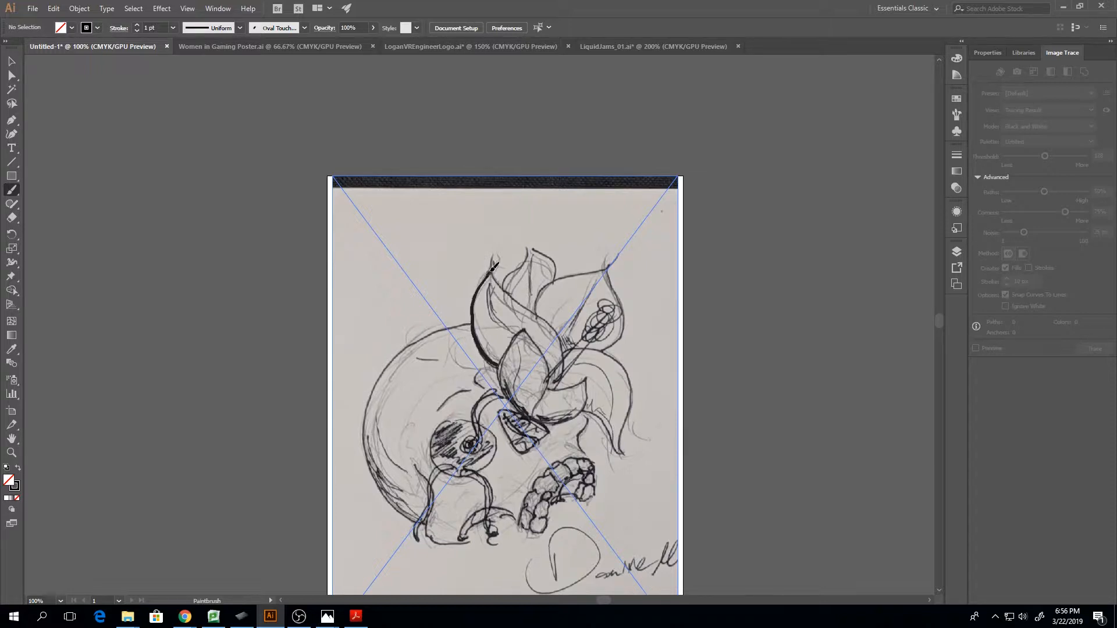
drag(495, 260, 491, 259)
key(ctrl+plus)
key(ctrl+plus)
key(ctrl+plus)
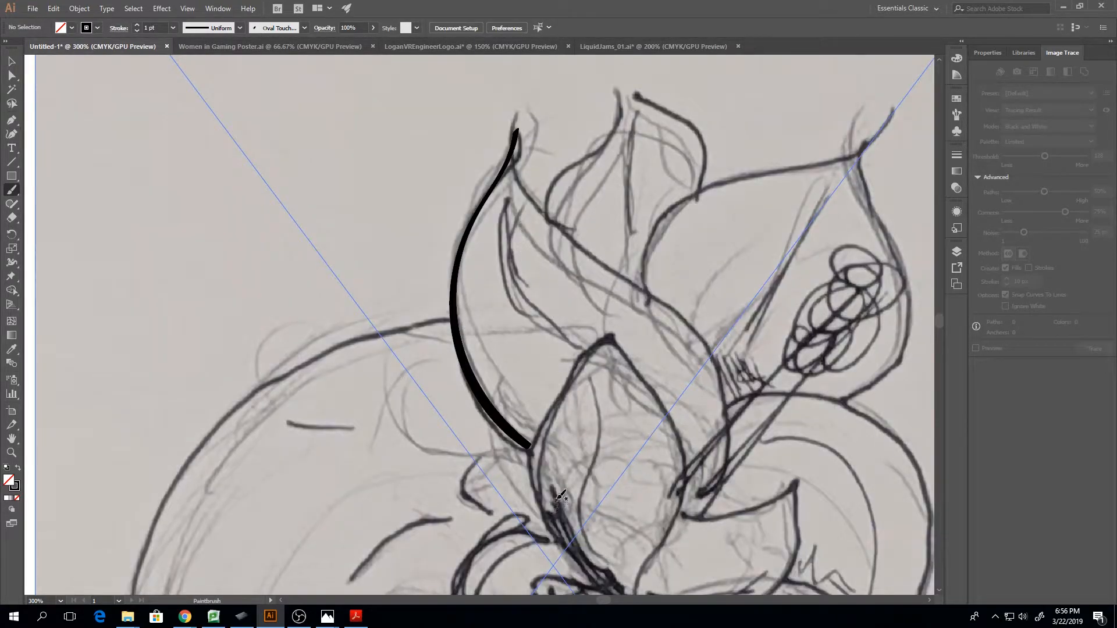
Ink the back petal's centre line, the right petal's upper edge and the front petal's outline with the oval brush
drag(940, 323, 937, 324)
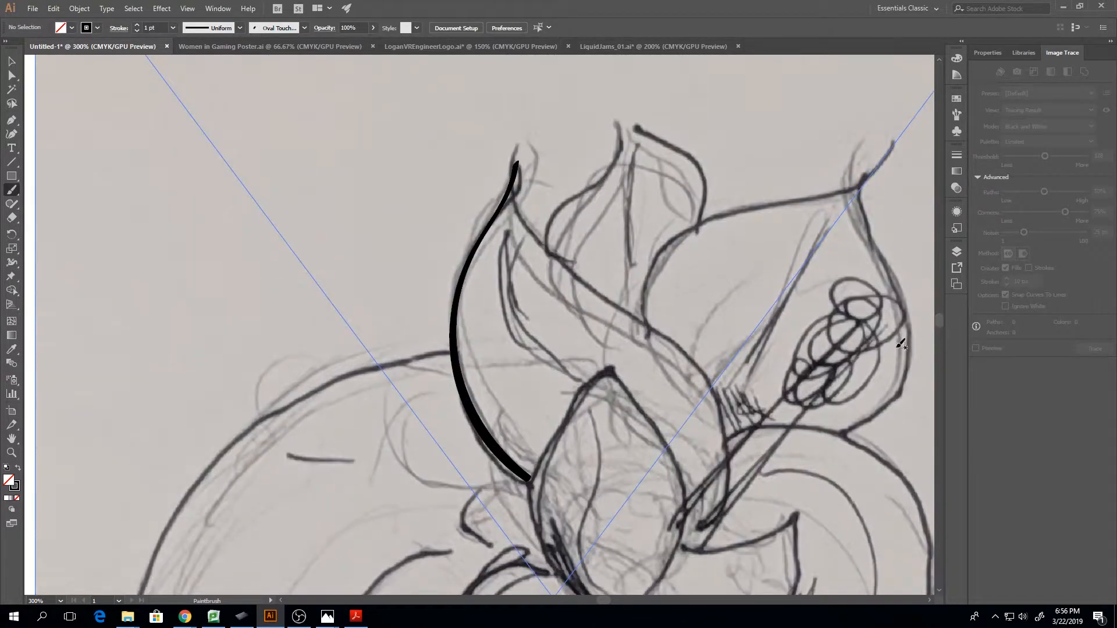
mouse_move(628, 271)
mouse_down()
mouse_move(628, 190)
mouse_move(647, 151)
mouse_up()
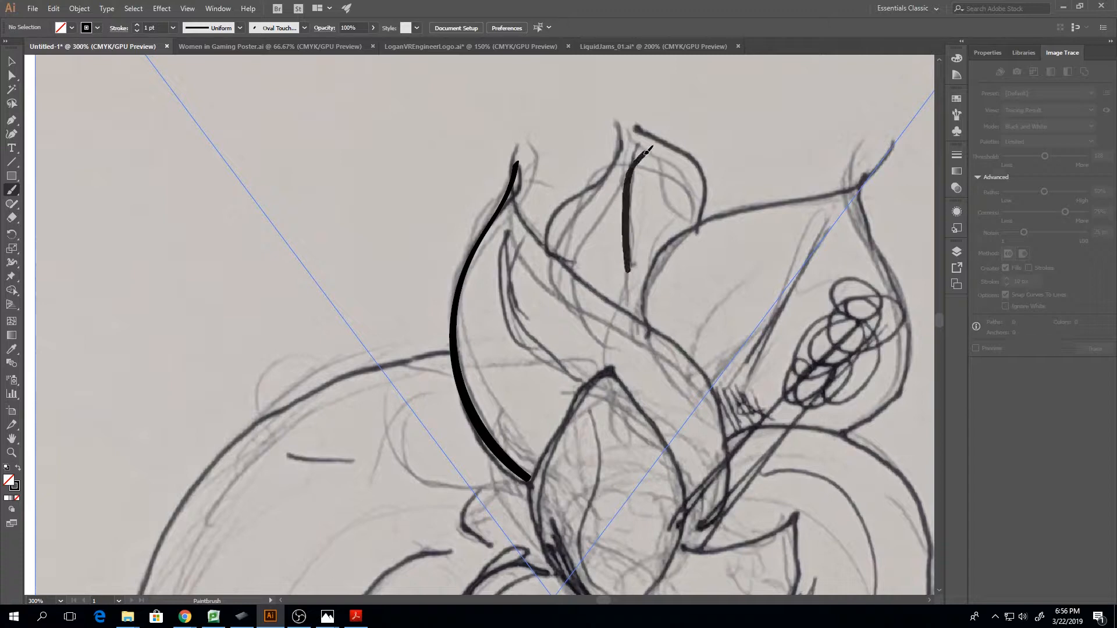
mouse_move(642, 314)
mouse_down()
mouse_move(682, 242)
mouse_move(754, 232)
mouse_move(846, 196)
mouse_move(852, 173)
mouse_up()
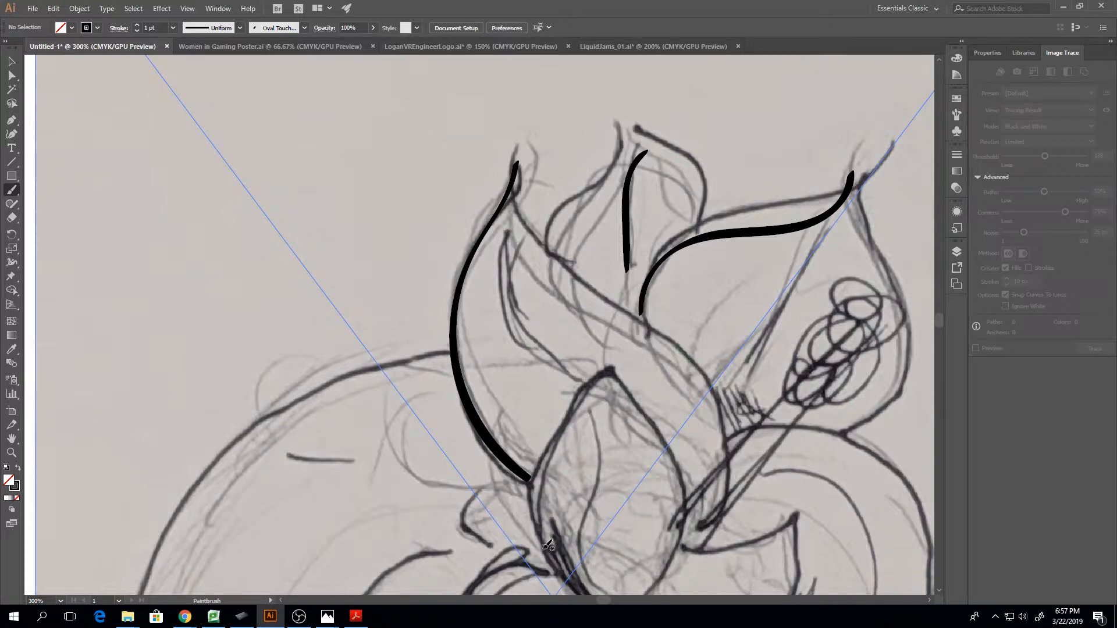
mouse_move(547, 547)
mouse_down()
mouse_move(554, 453)
mouse_move(607, 373)
mouse_move(679, 505)
mouse_up()
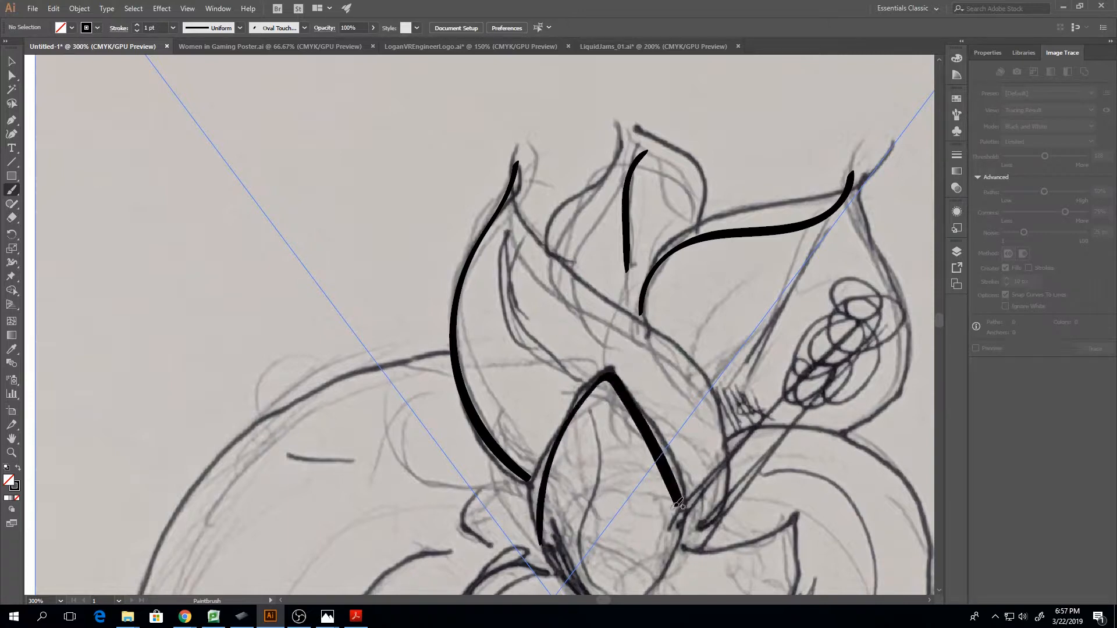
Undo all the ink strokes painted on the flower petals, including the leftmost petal's outer edge
key(ctrl+z)
key(ctrl+z)
key(ctrl+z)
key(ctrl+z)
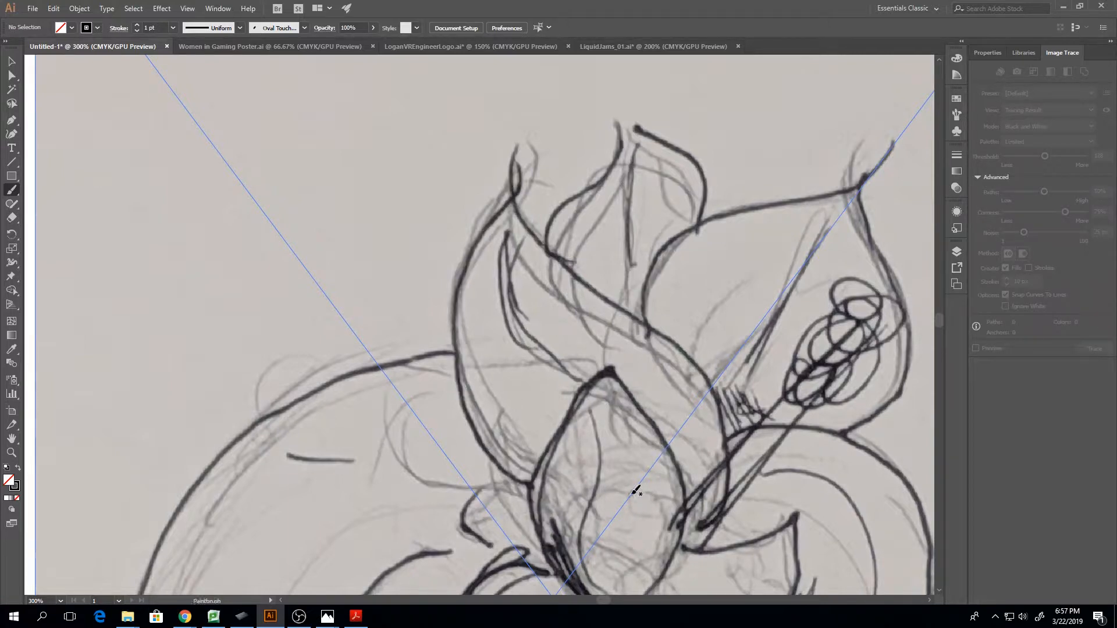
Paint a few short hooked and curved test strokes with the oval brush, from the leftmost petal's tip across to the neighbouring petals
key(ctrl+1)
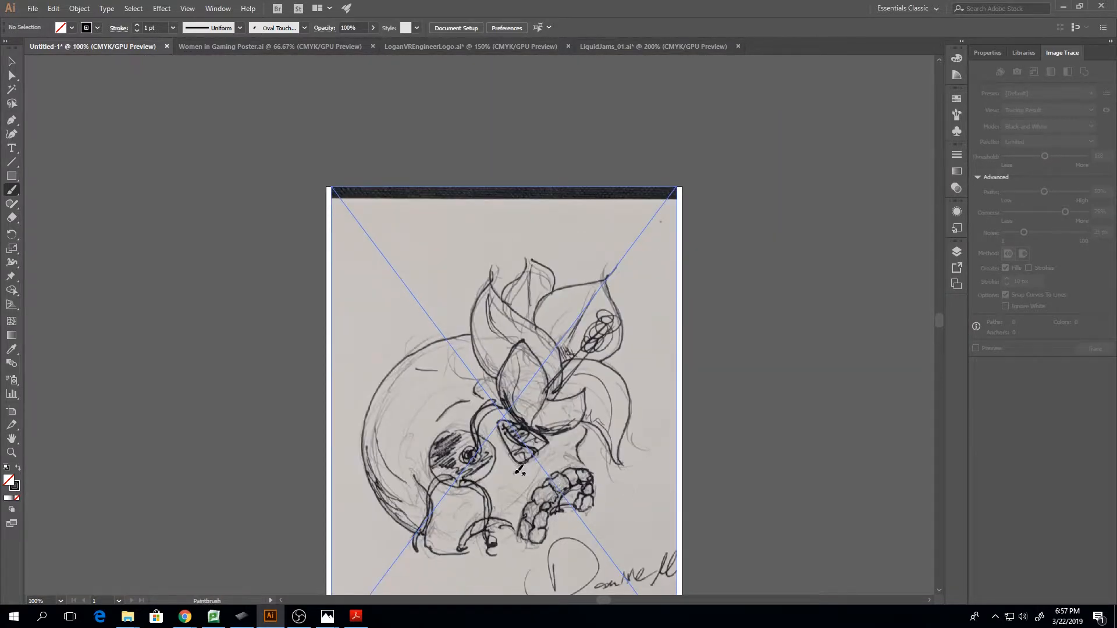
key(ctrl+equal)
key(ctrl+equal)
key(ctrl+equal)
key(ctrl+equal)
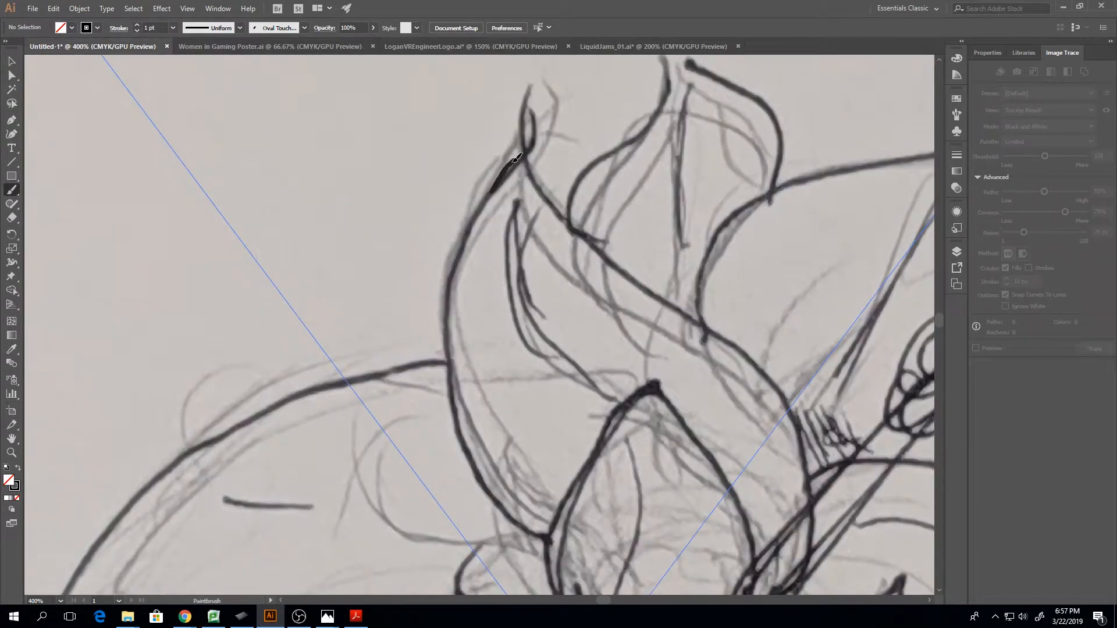
drag(526, 152, 540, 202)
mouse_move(589, 230)
mouse_down()
mouse_move(603, 233)
mouse_move(607, 252)
mouse_move(652, 215)
mouse_move(630, 315)
mouse_move(640, 327)
mouse_up()
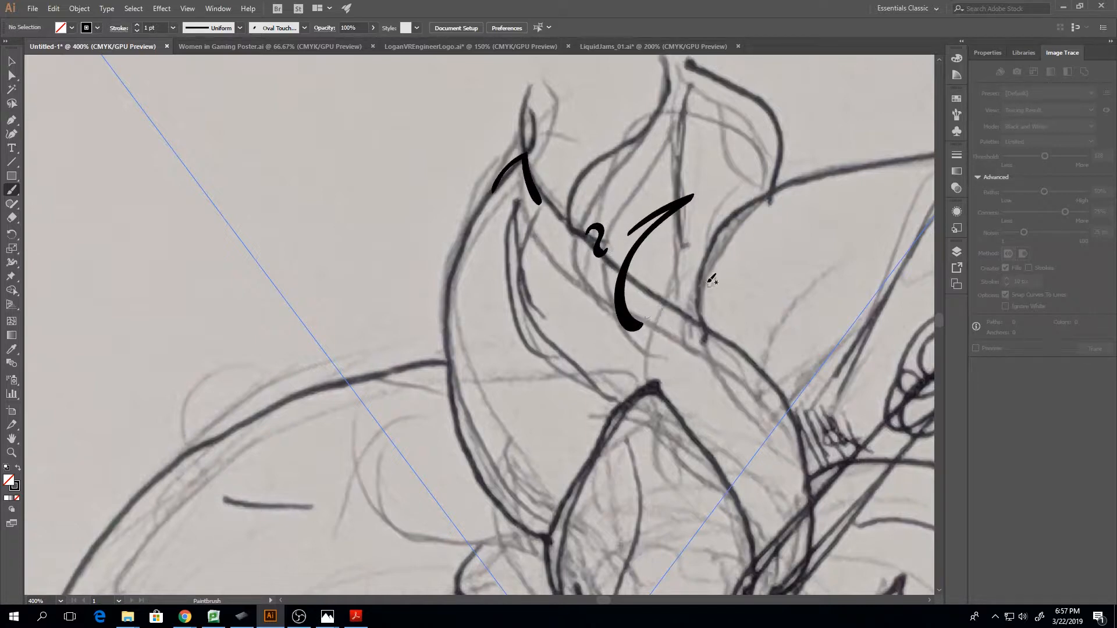
mouse_move(678, 280)
mouse_down()
mouse_move(740, 240)
mouse_move(741, 292)
mouse_up()
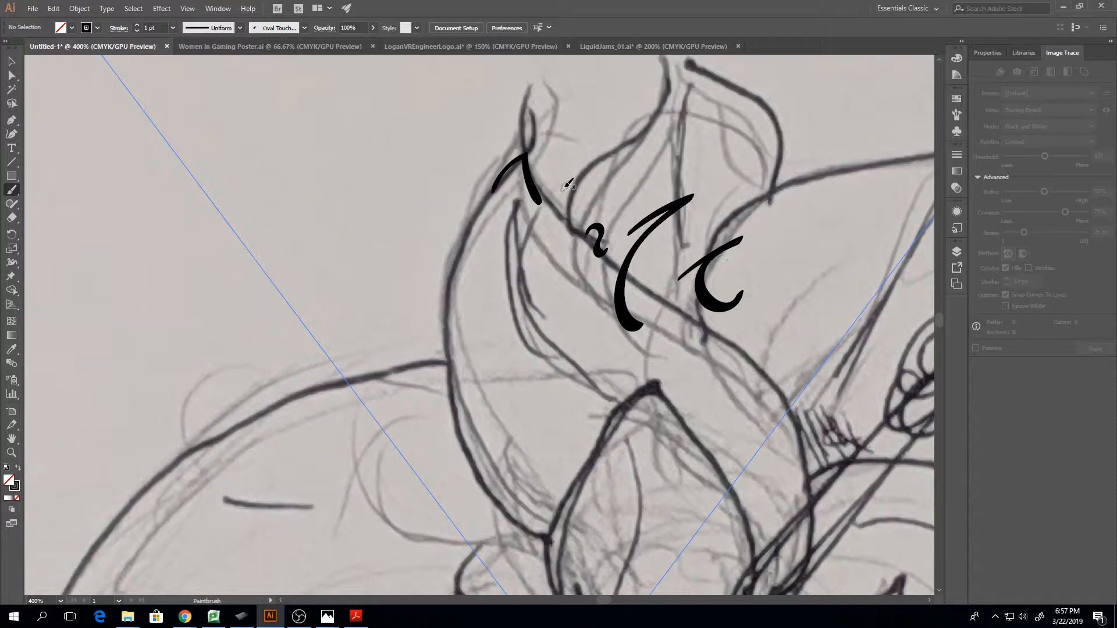
Undo the accidental move of the sketch and lock the linked file in Layer 1
key(v)
drag(458, 146, 669, 326)
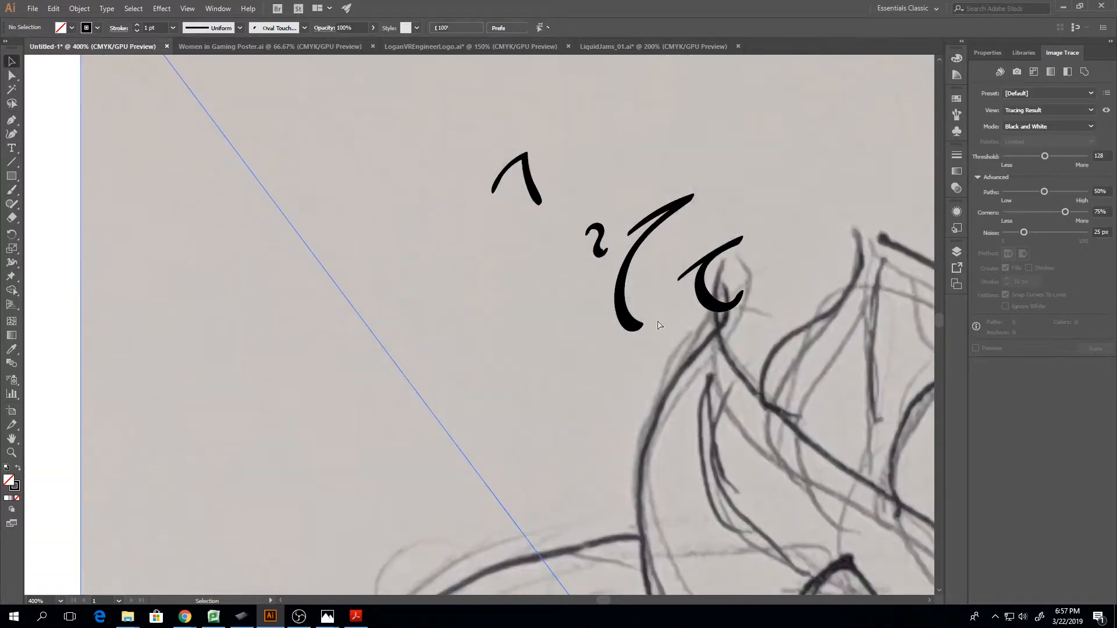
key(ctrl+z)
click(957, 251)
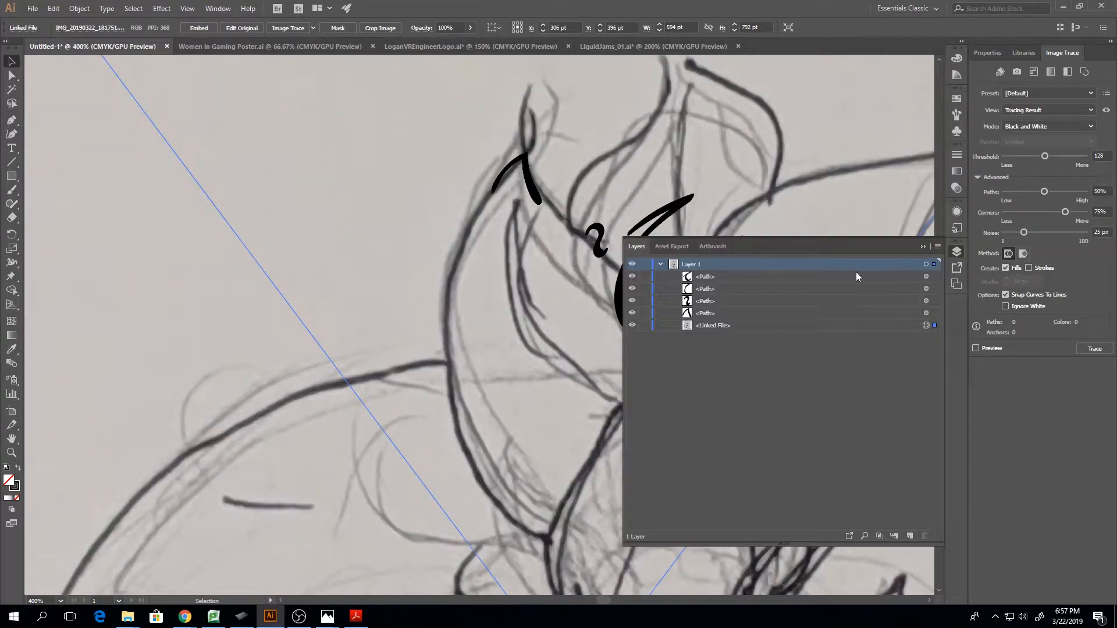
click(646, 325)
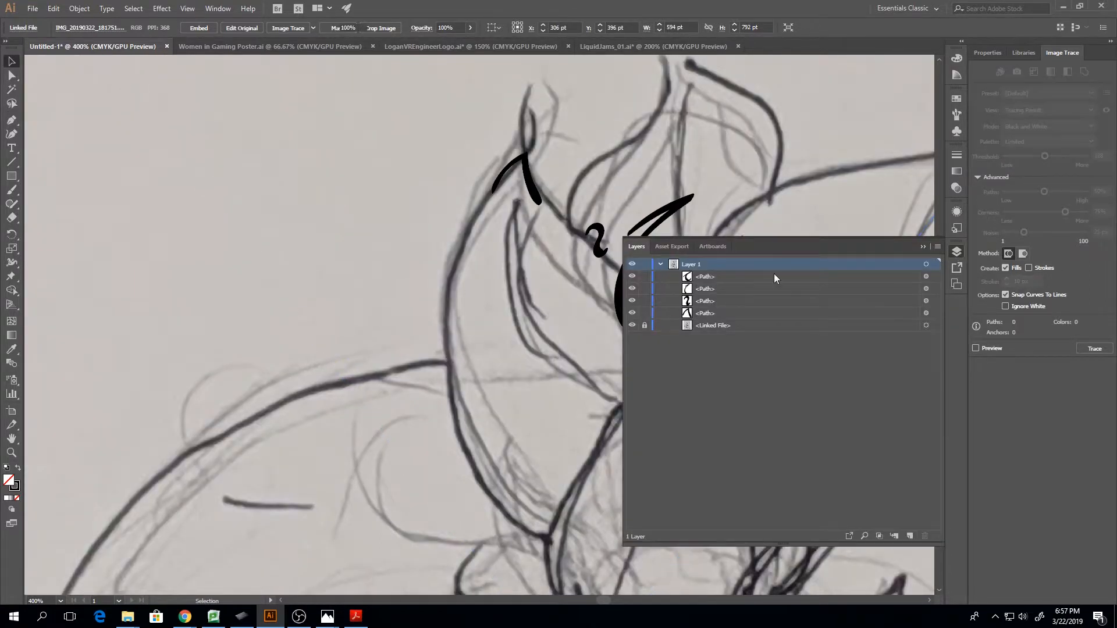
click(936, 247)
click(922, 246)
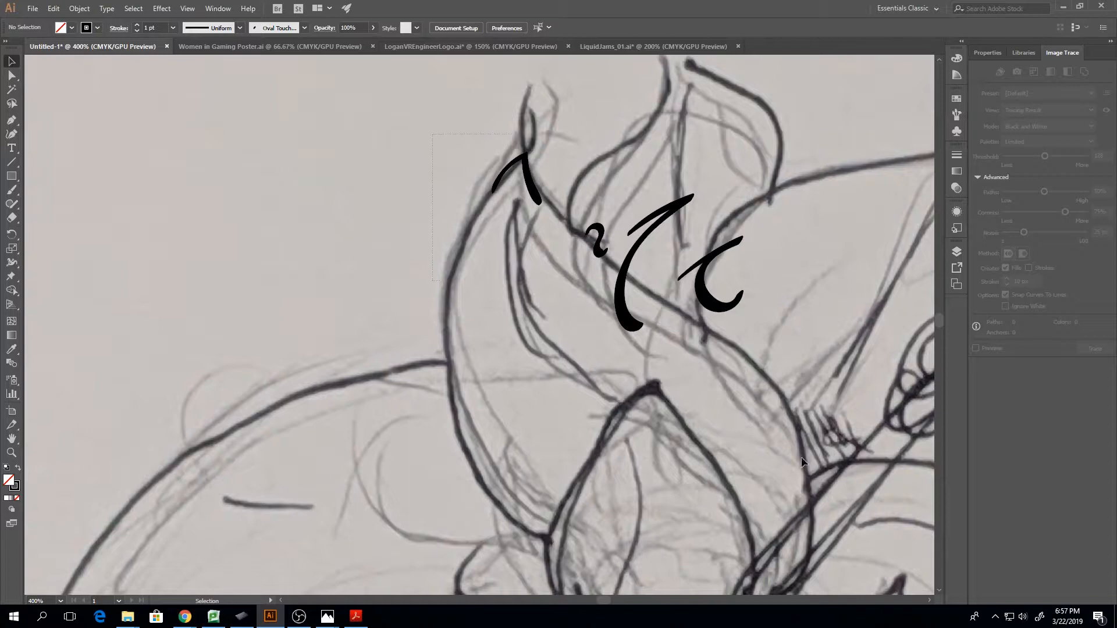
Delete the four test strokes over the flower and hide the linked sketch file
drag(801, 456, 815, 459)
key(Delete)
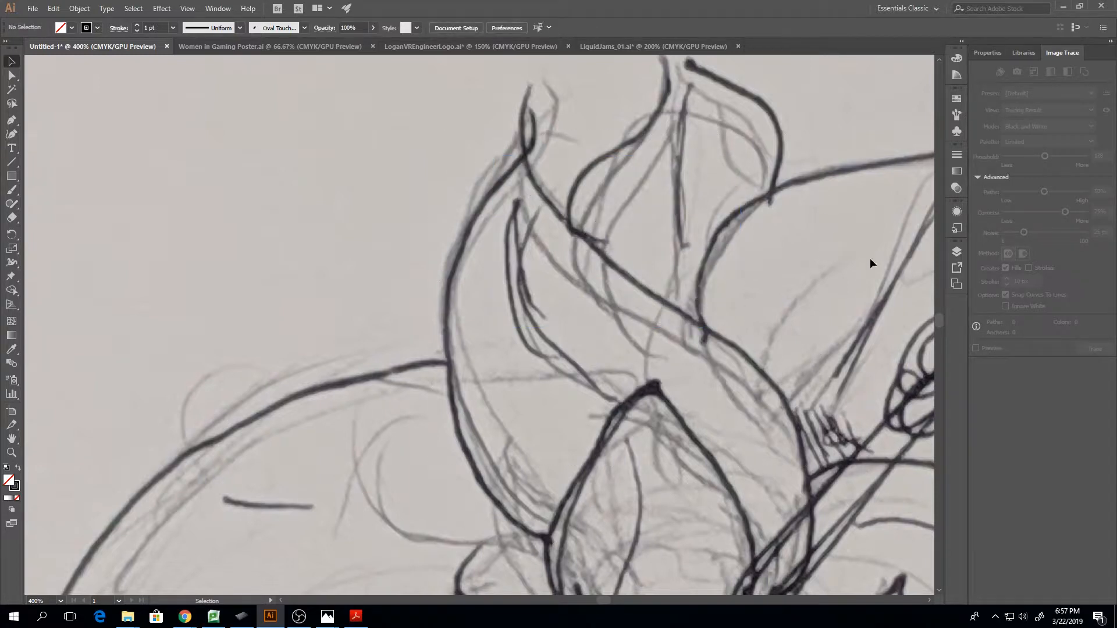
click(958, 252)
click(640, 277)
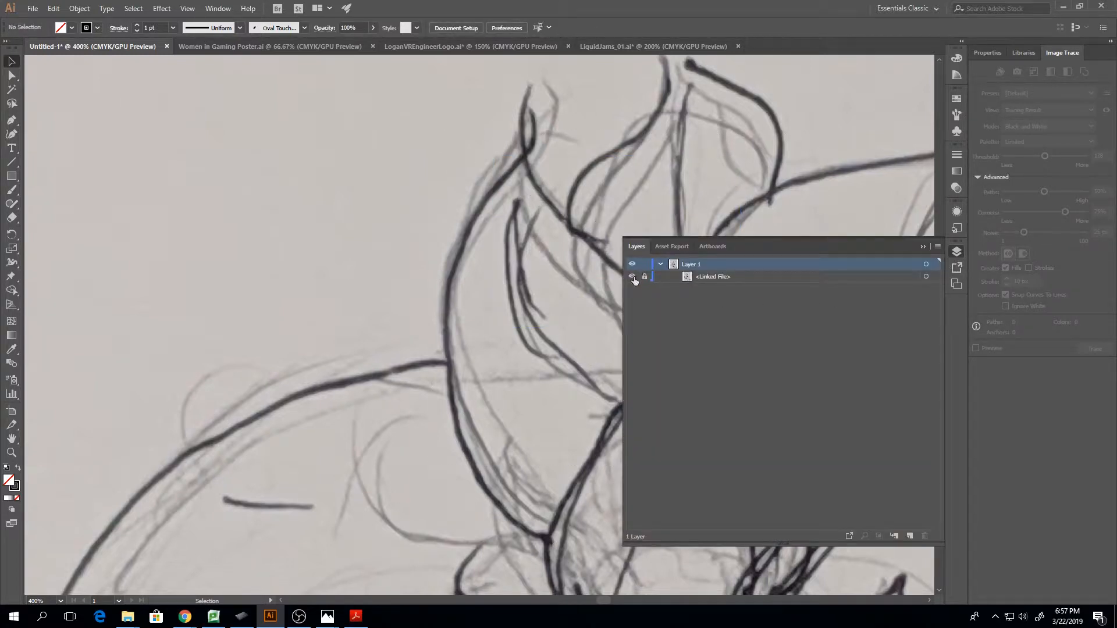
click(921, 248)
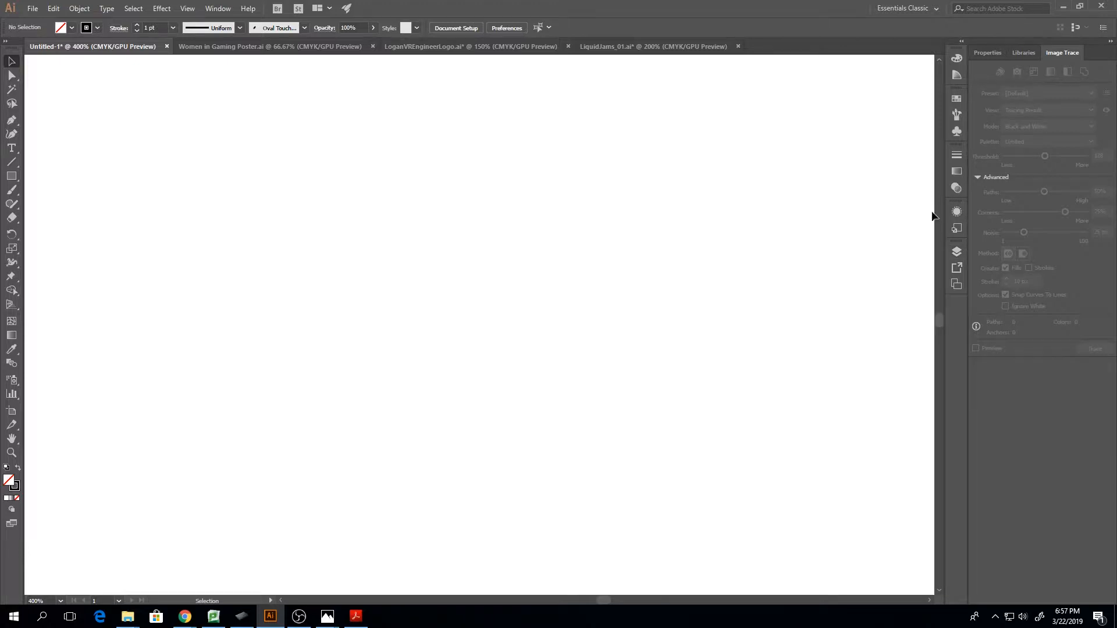
Choose the Charcoal - Feather art brush for the Paintbrush tool
key(ctrl+minus)
key(ctrl+minus)
key(ctrl+minus)
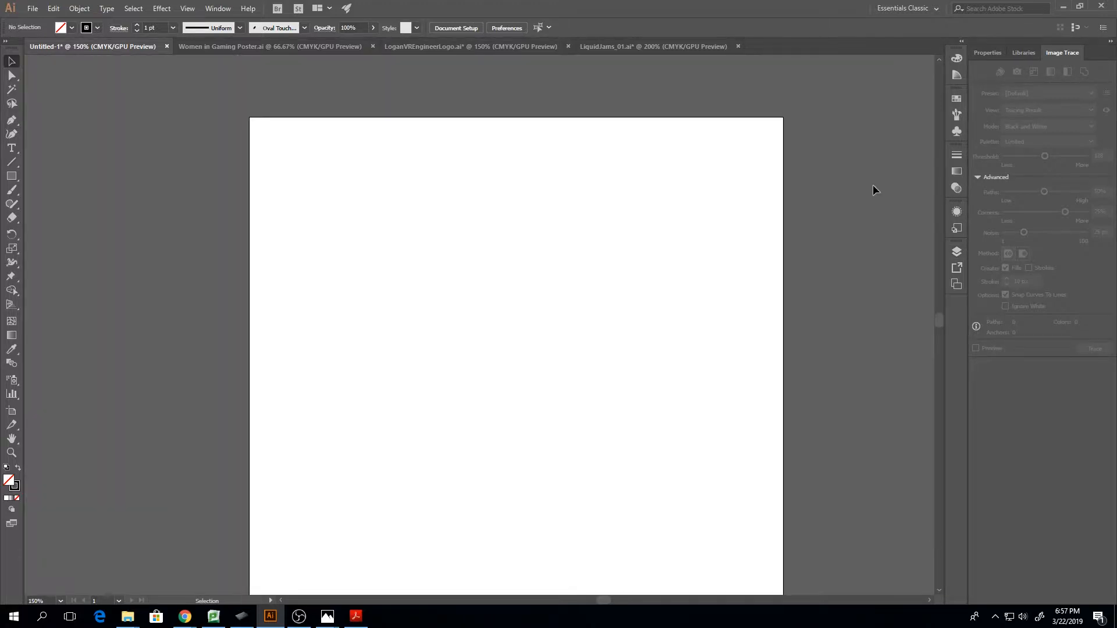
key(ctrl+plus)
key(ctrl+plus)
key(ctrl+minus)
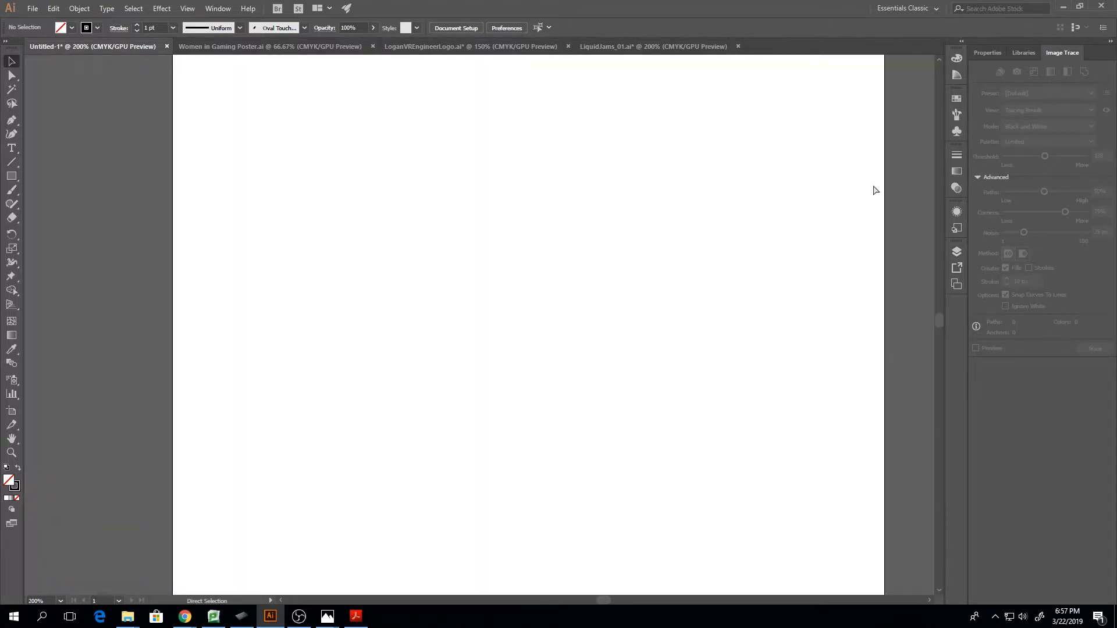
scroll(512, 465, up, 3)
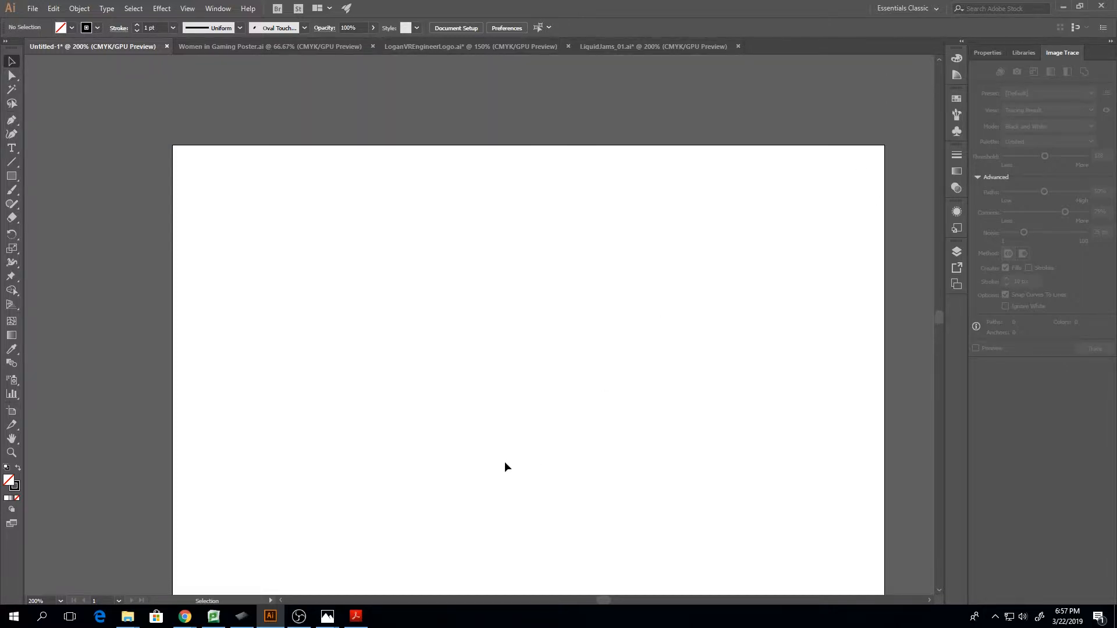
scroll(504, 461, down, 3)
scroll(505, 466, up, 2)
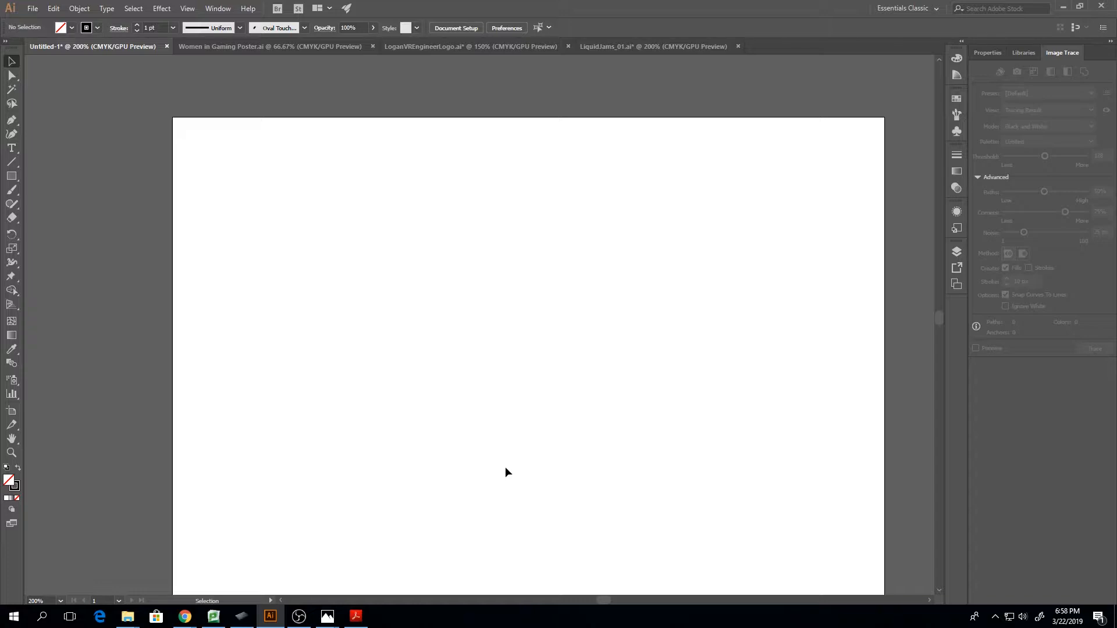
key(b)
click(957, 117)
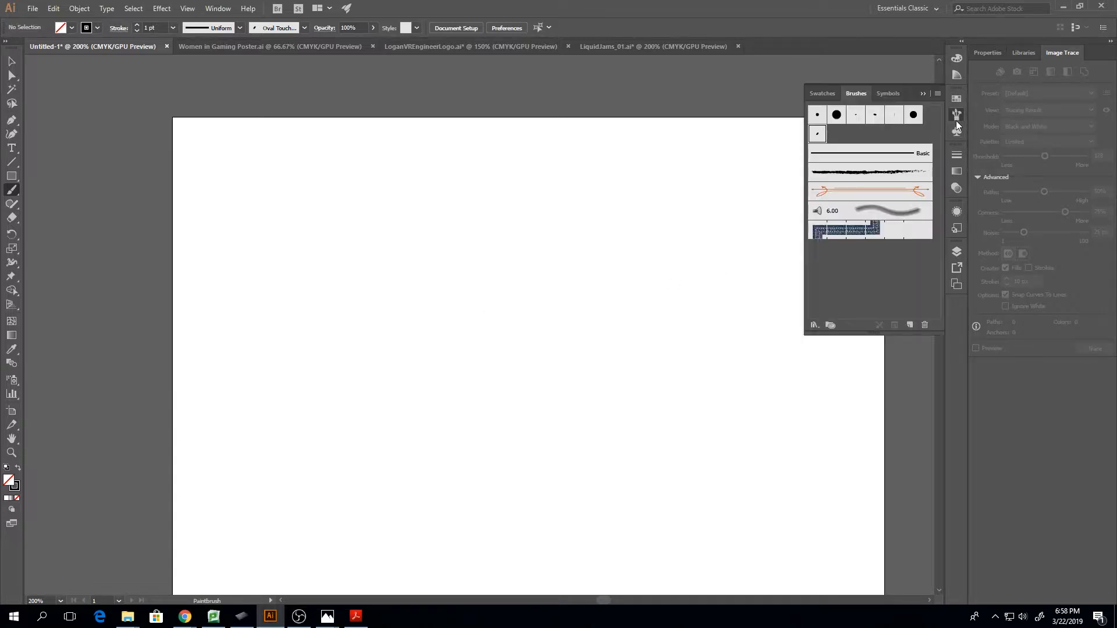
click(882, 173)
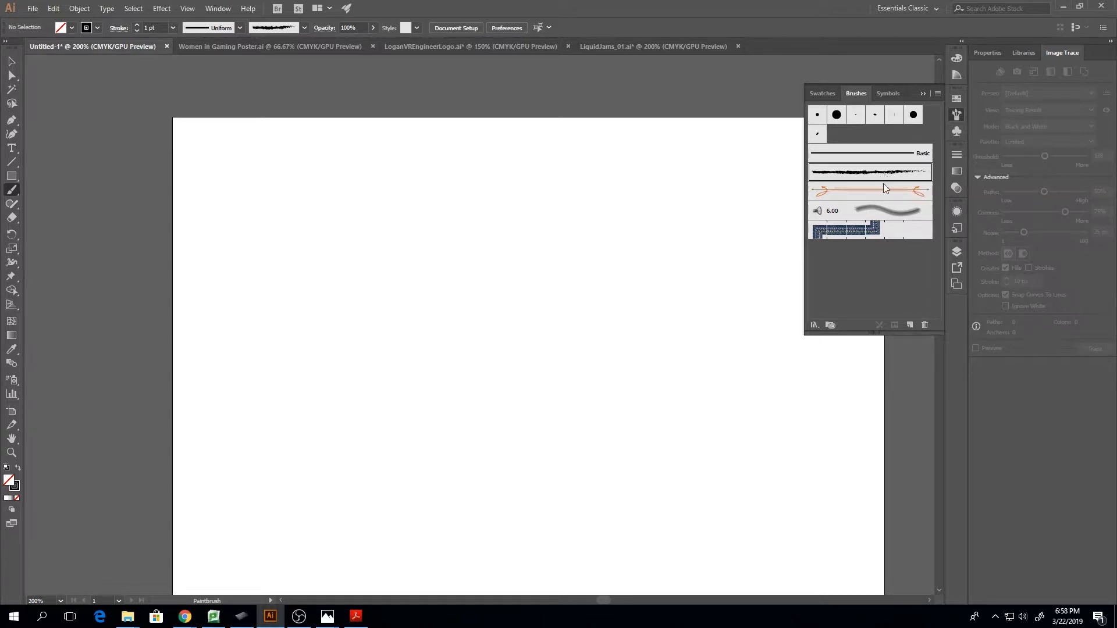
Set the Charcoal - Feather brush's width to respond to Pressure in its art brush options
double_click(867, 173)
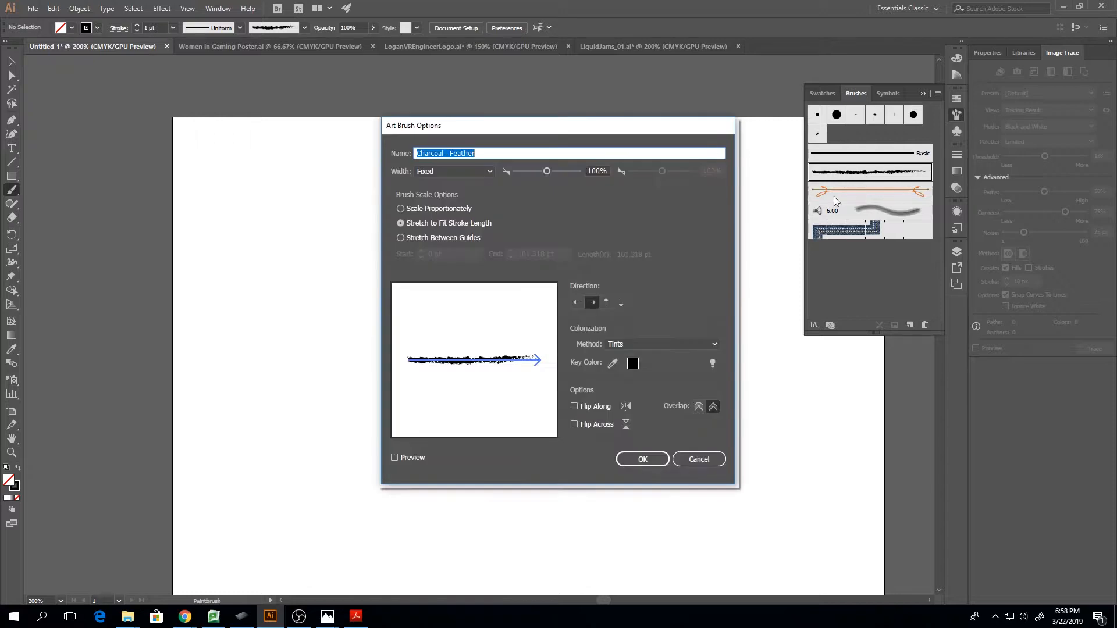
drag(674, 132, 649, 125)
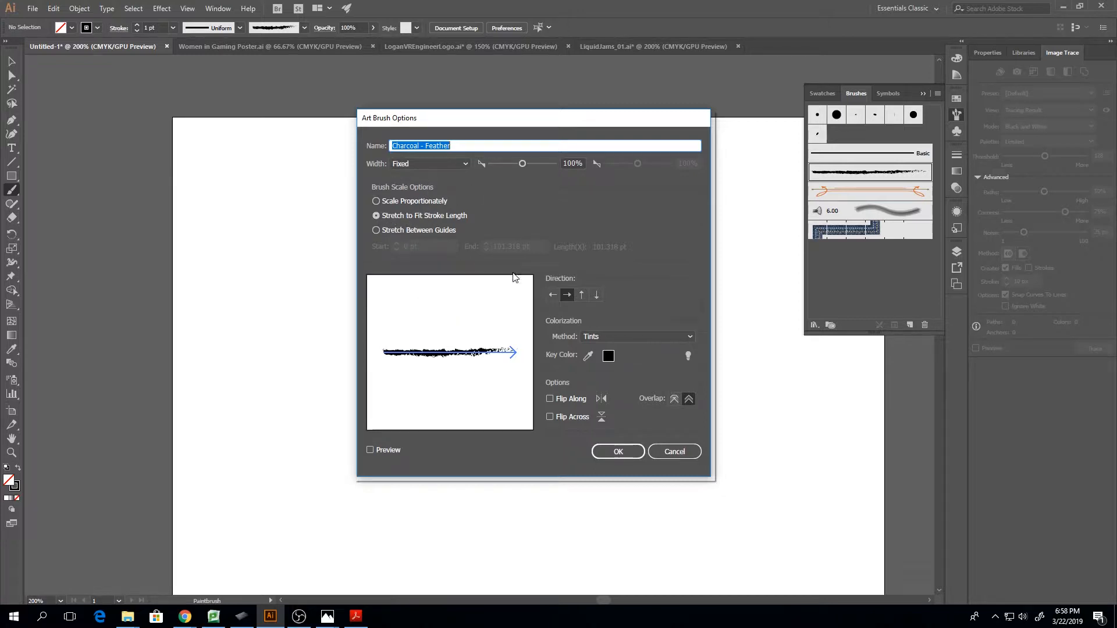
click(457, 164)
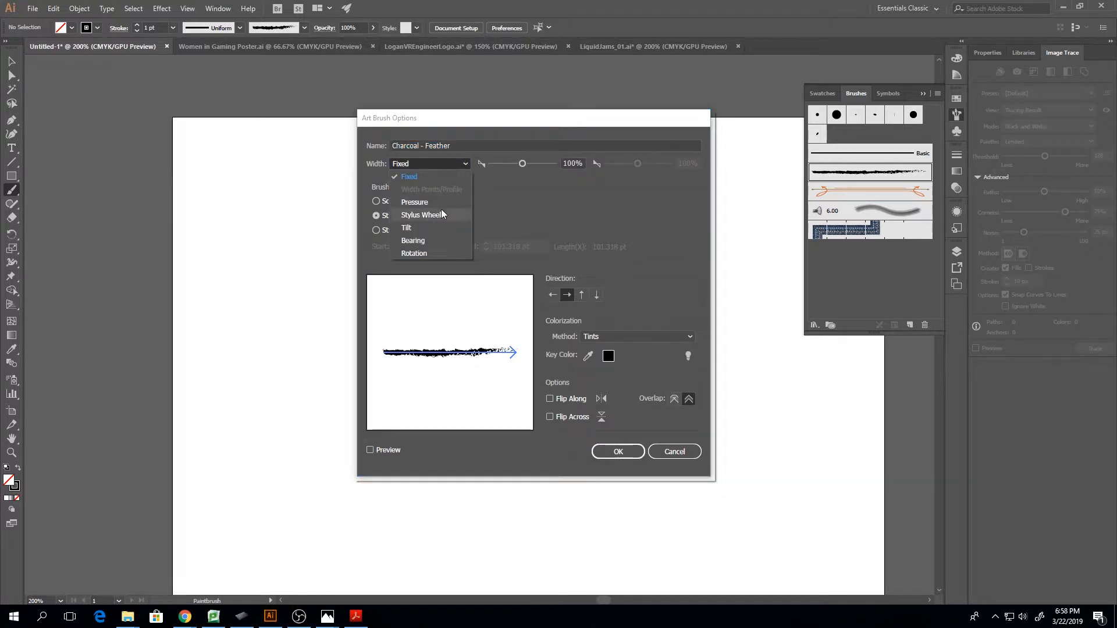
click(434, 202)
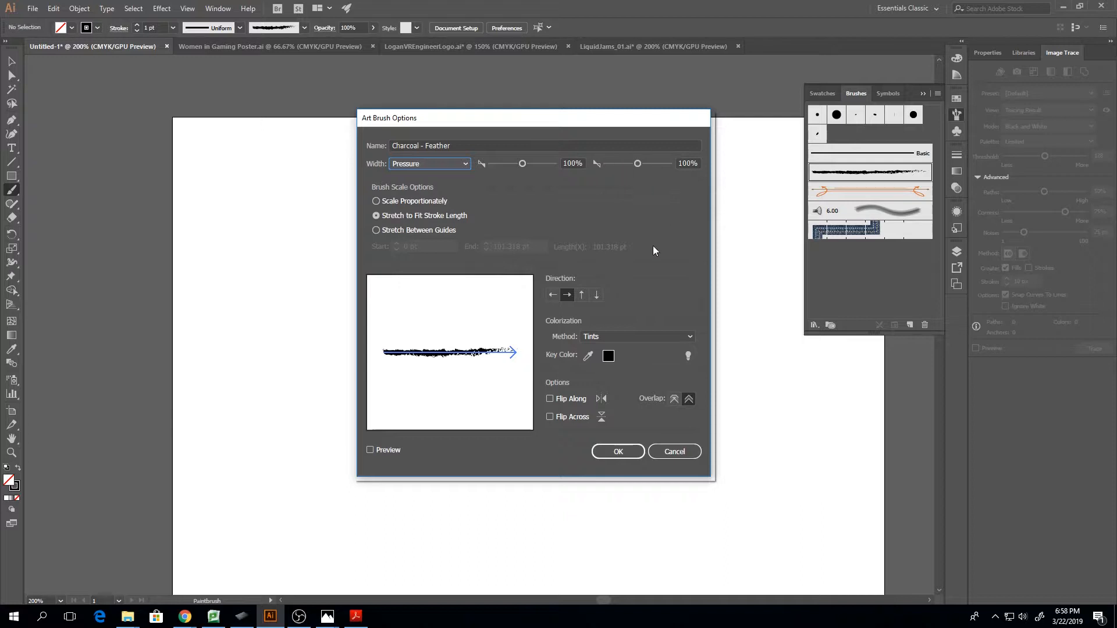
click(617, 451)
Paint three test strokes with the charcoal brush on the blank artboard: a large S-curve, a shorter curve and a looping line
mouse_move(459, 208)
mouse_down()
mouse_move(420, 263)
mouse_move(551, 429)
mouse_move(309, 316)
mouse_move(314, 294)
mouse_up()
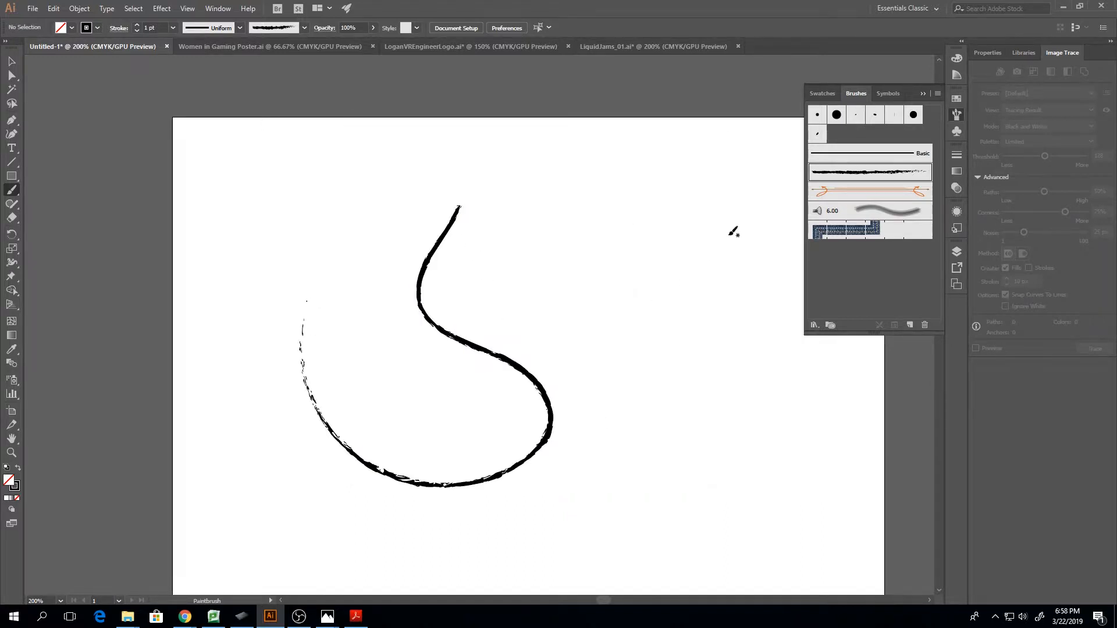
mouse_move(663, 201)
mouse_down()
mouse_move(647, 217)
mouse_move(640, 282)
mouse_move(672, 353)
mouse_move(665, 419)
mouse_up()
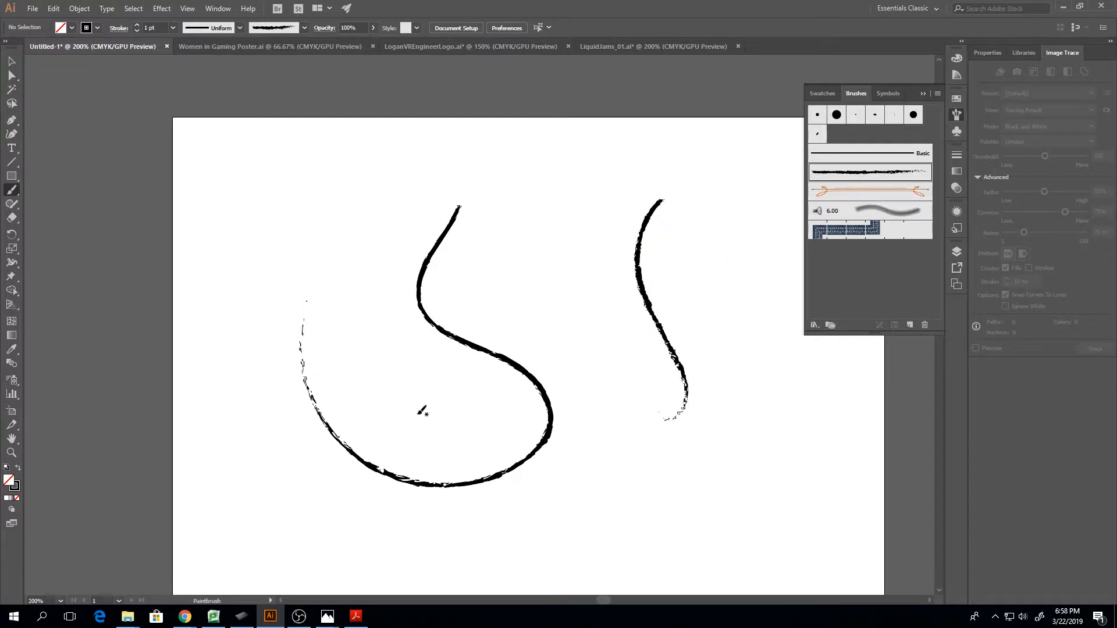
mouse_move(577, 281)
mouse_down()
mouse_move(608, 370)
mouse_move(622, 476)
mouse_move(604, 466)
mouse_move(649, 495)
mouse_move(684, 476)
mouse_move(743, 482)
mouse_move(819, 527)
mouse_up()
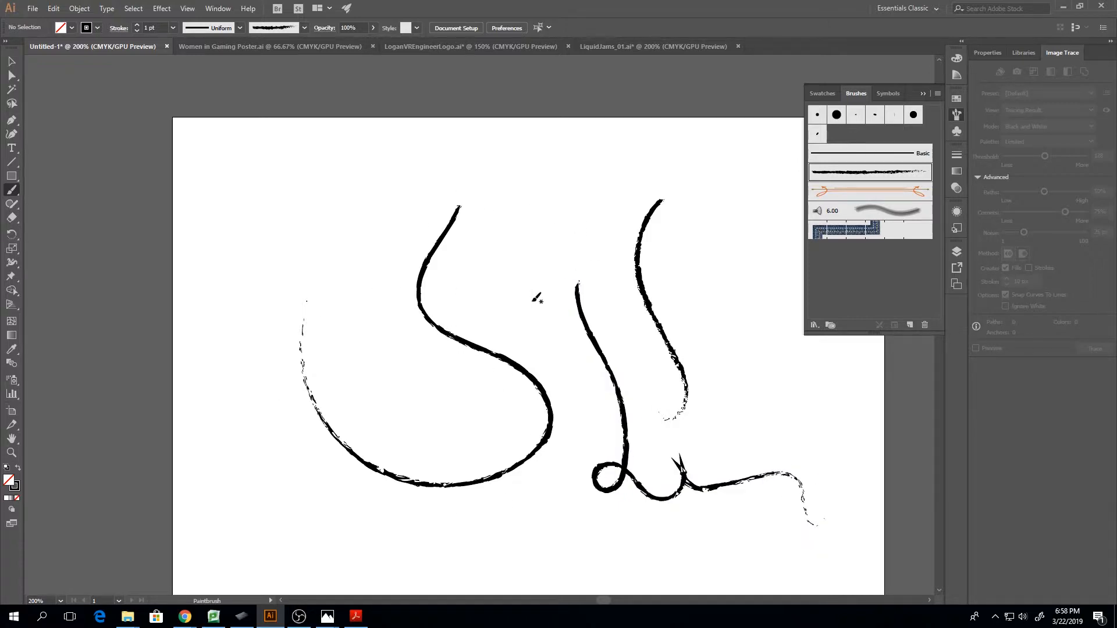
Select all three charcoal test strokes and delete them
key(v)
click(685, 470)
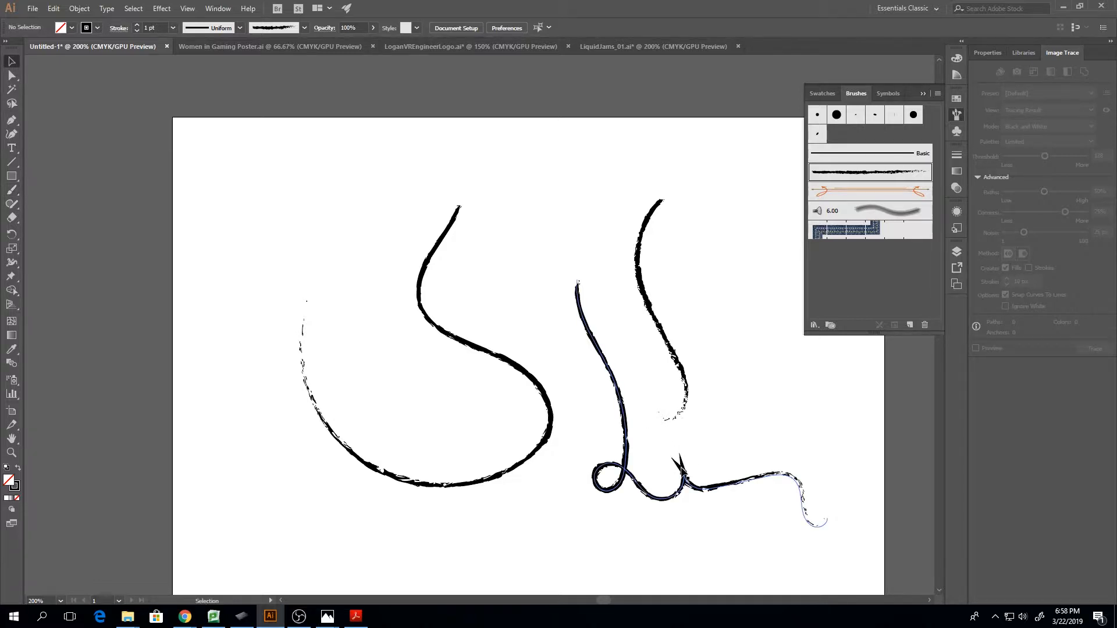
mouse_move(378, 299)
mouse_down()
mouse_move(639, 476)
mouse_move(898, 526)
mouse_up()
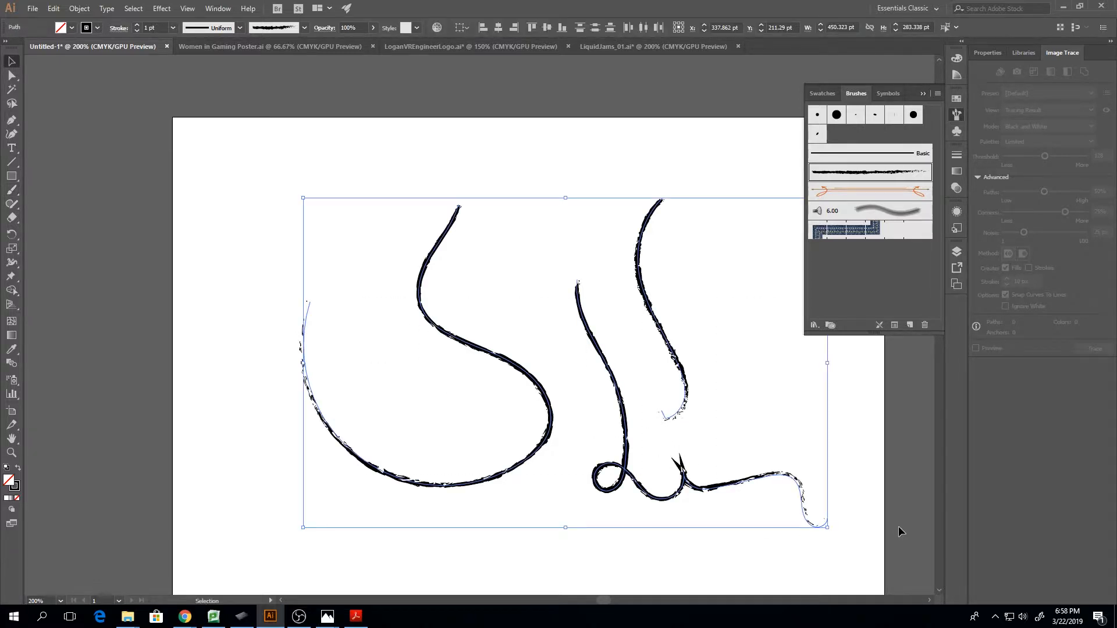
key(Delete)
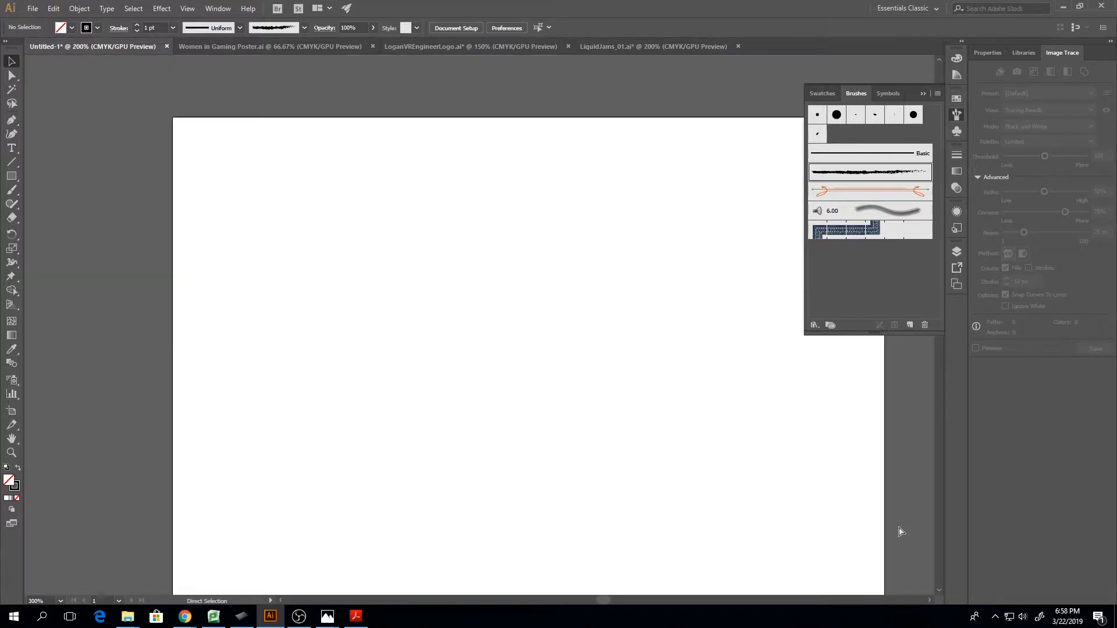
Draw a closed teardrop about 100 pt wide with the Pen tool, rounded at the left and pointed at the right
key(ctrl+equal)
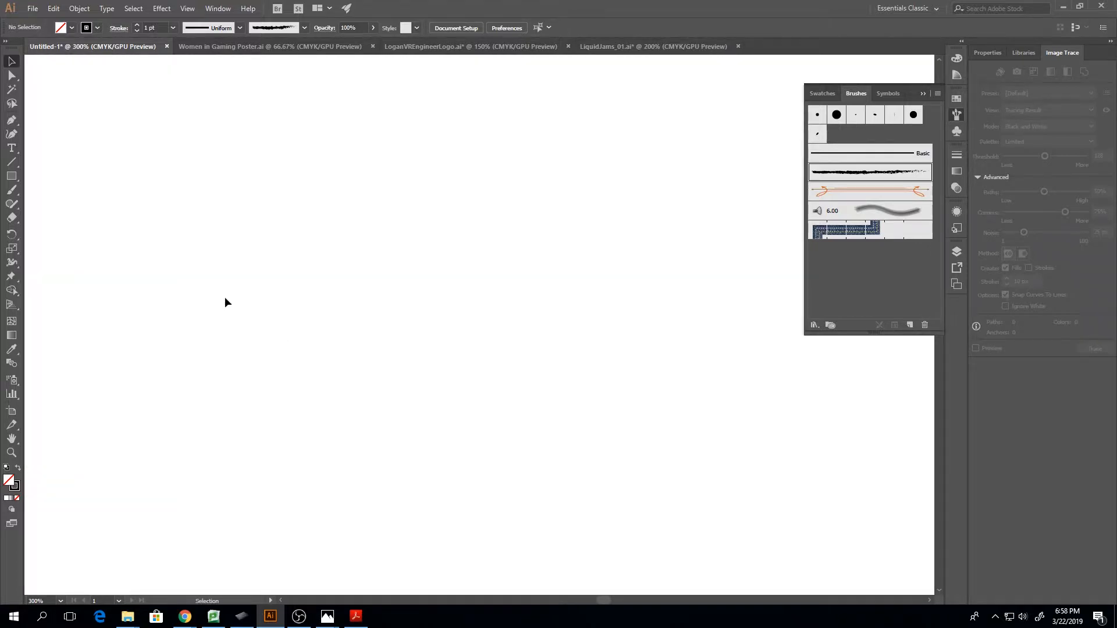
click(12, 121)
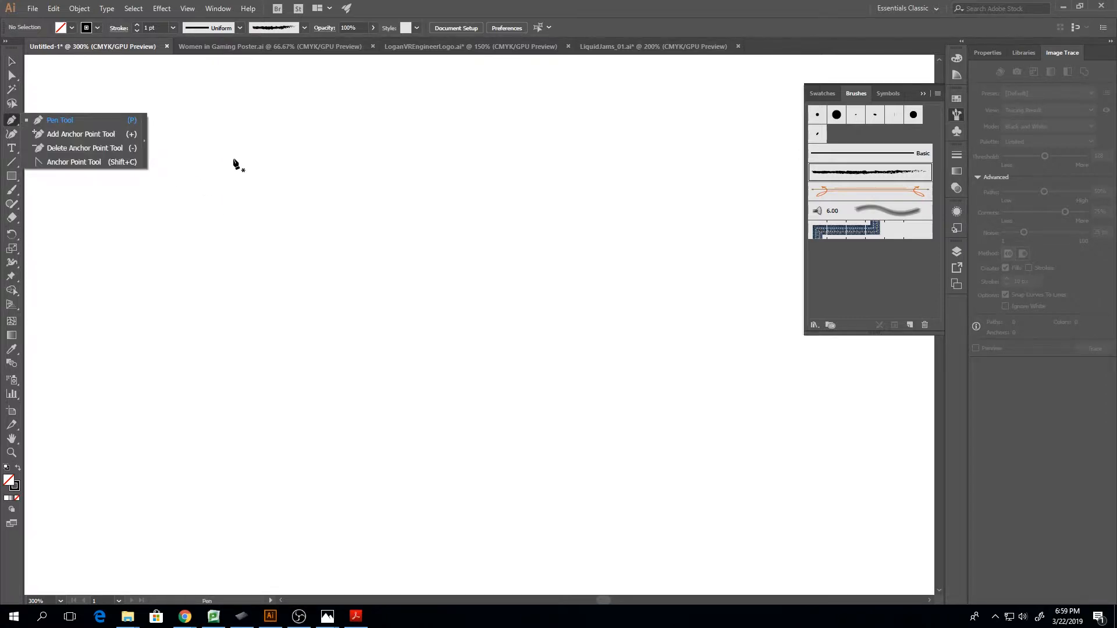
drag(245, 168, 312, 213)
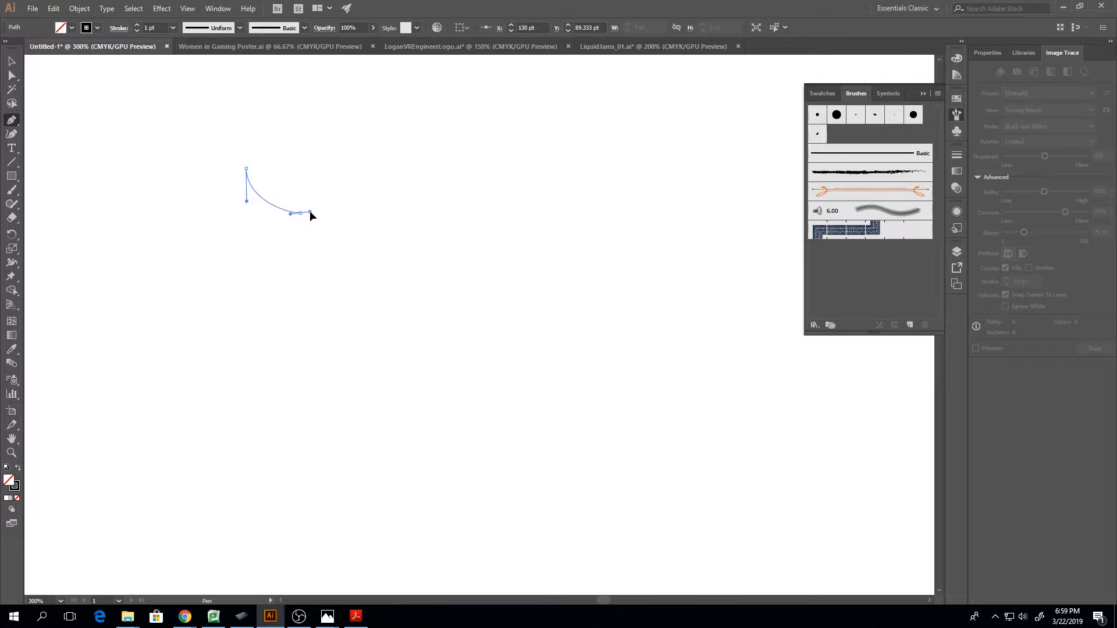
click(419, 179)
drag(303, 145, 290, 147)
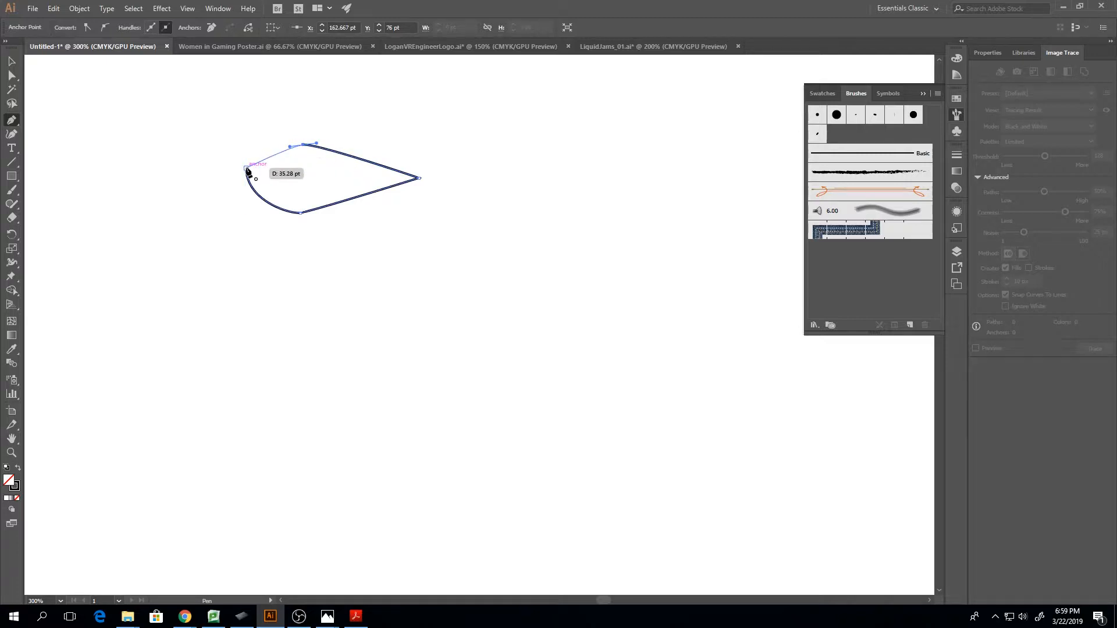
click(246, 168)
click(105, 27)
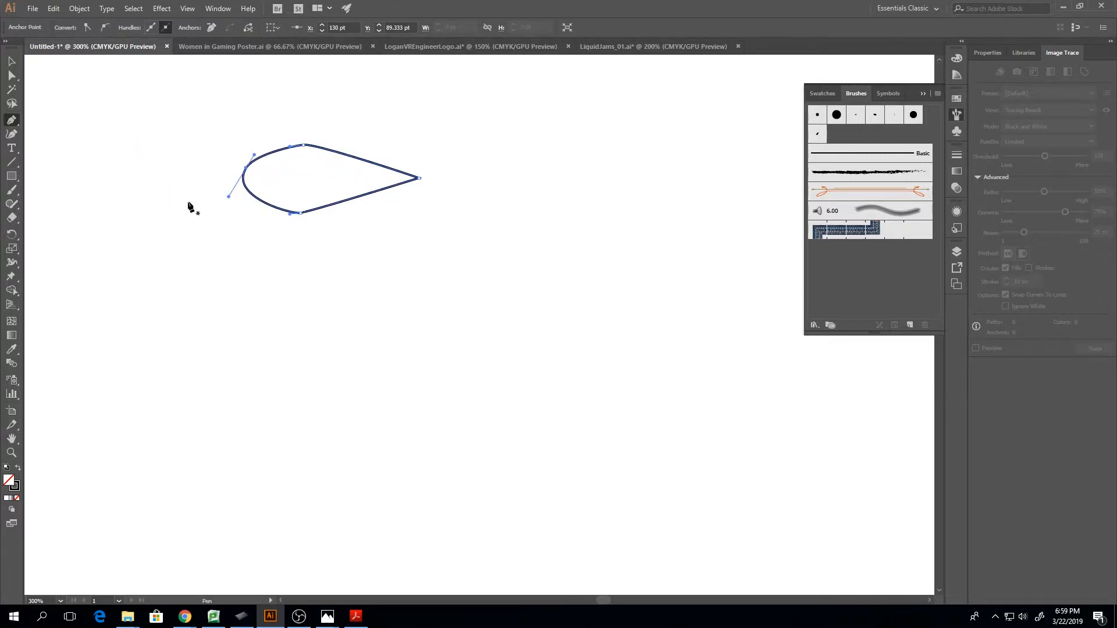
Straighten the direction handles of the teardrop's leftmost anchor to vertical and lengthen the top anchor's handle toward the tip
key(a)
drag(228, 198, 243, 202)
drag(247, 153, 246, 141)
click(304, 145)
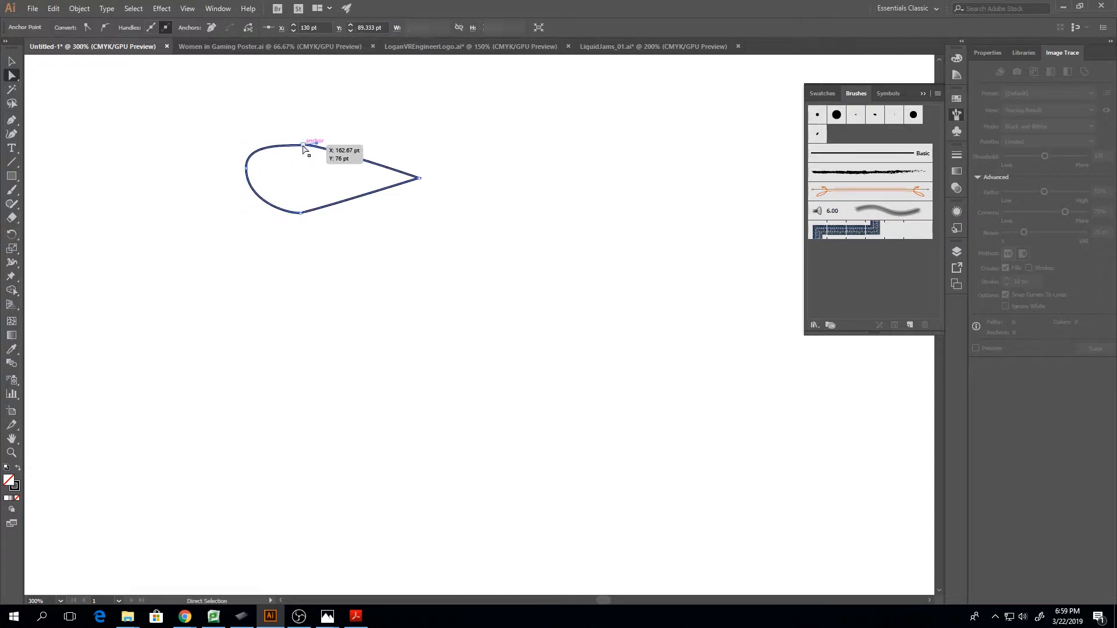
drag(317, 143, 329, 145)
Raise the teardrop's bottom and top anchors slightly and extend their direction handles toward the tip
click(300, 213)
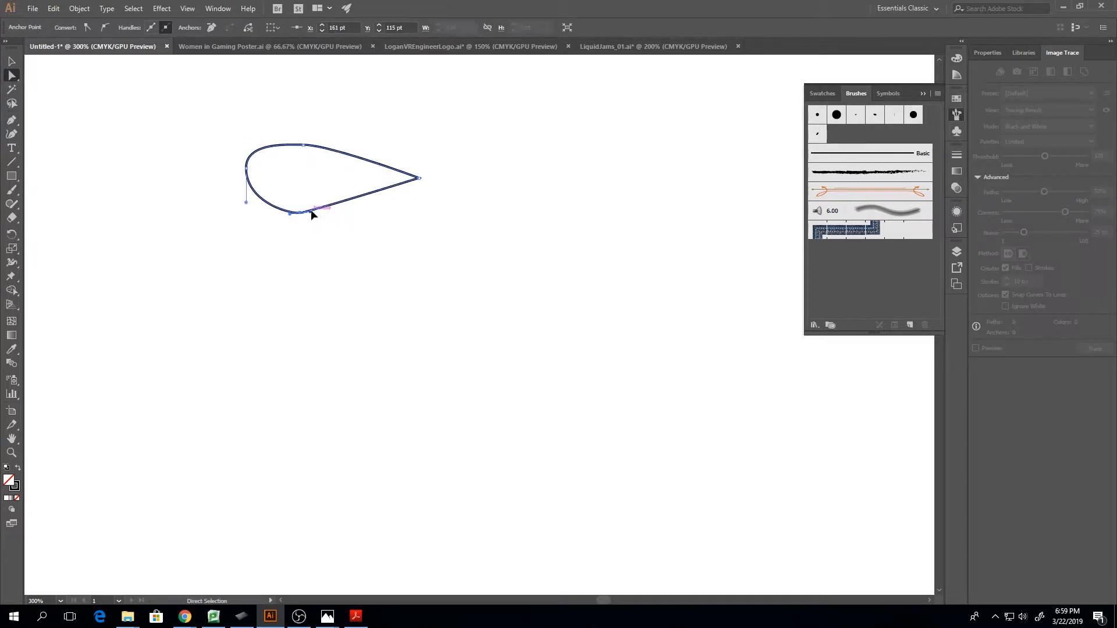
drag(312, 211, 285, 204)
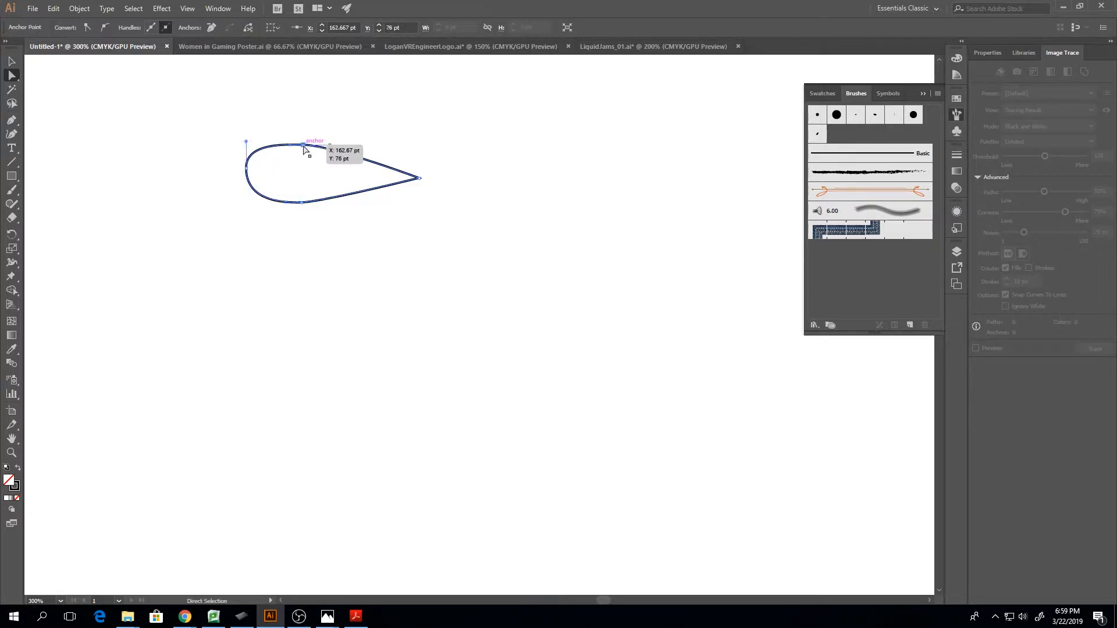
drag(304, 147, 344, 140)
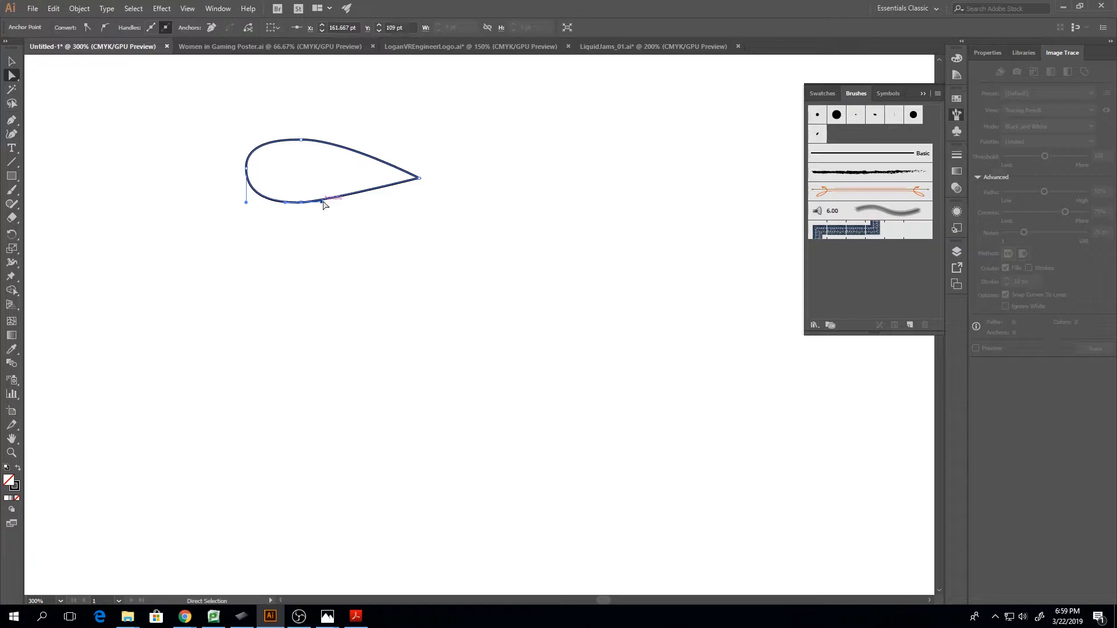
drag(325, 204, 336, 202)
Even out the teardrop by moving its tip up to Y 91.1 pt and adjusting the top anchor, leftmost anchor and its handles
drag(419, 179, 421, 171)
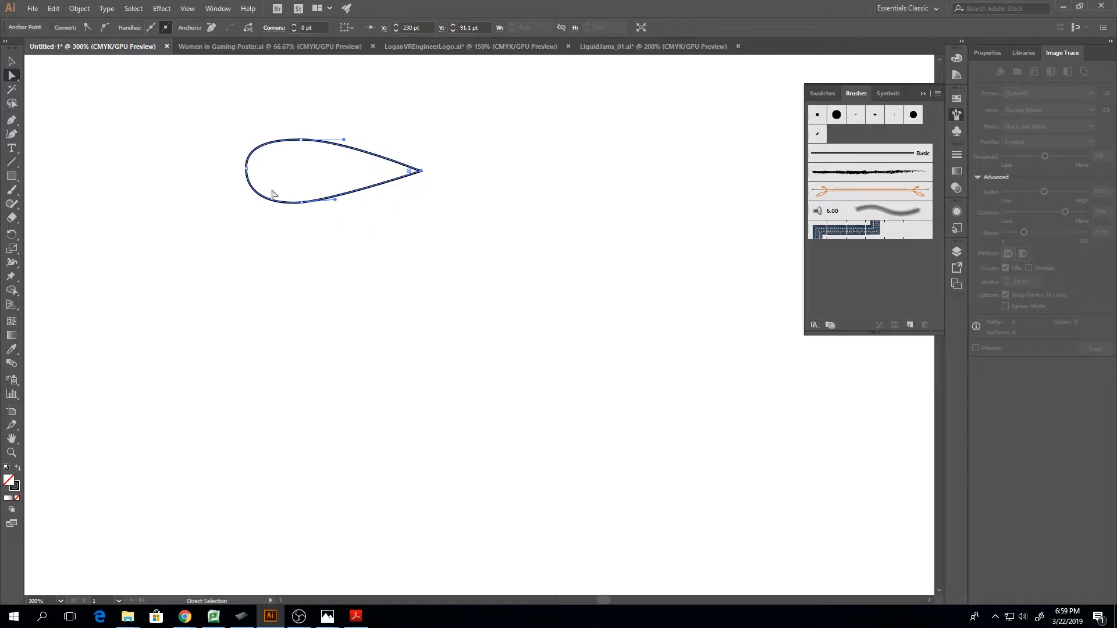
drag(301, 203, 301, 203)
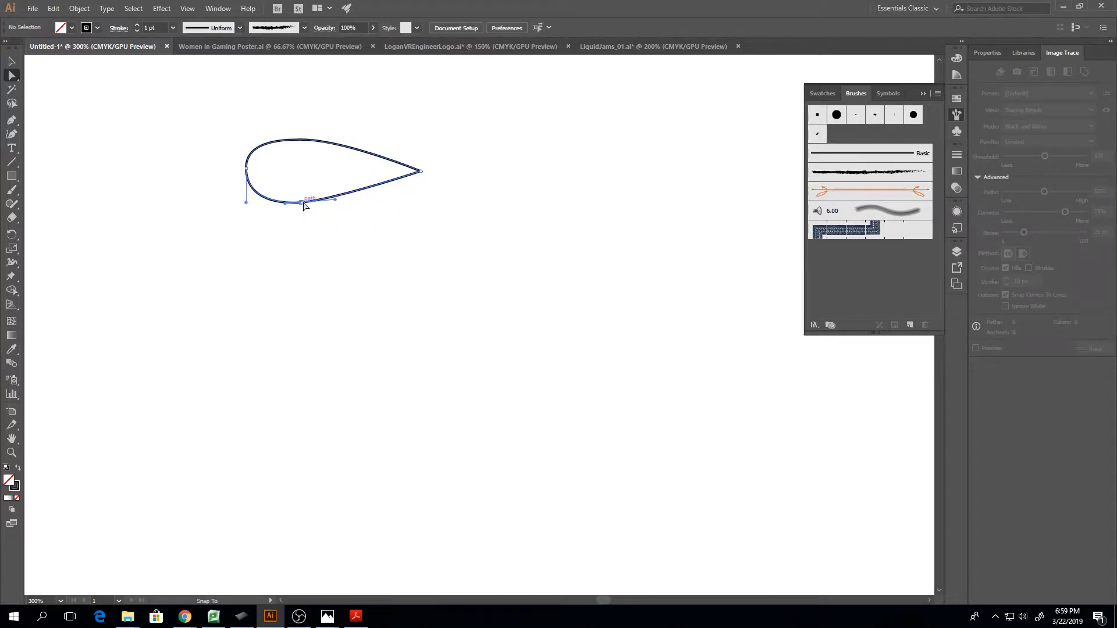
drag(301, 141, 294, 139)
drag(247, 168, 247, 148)
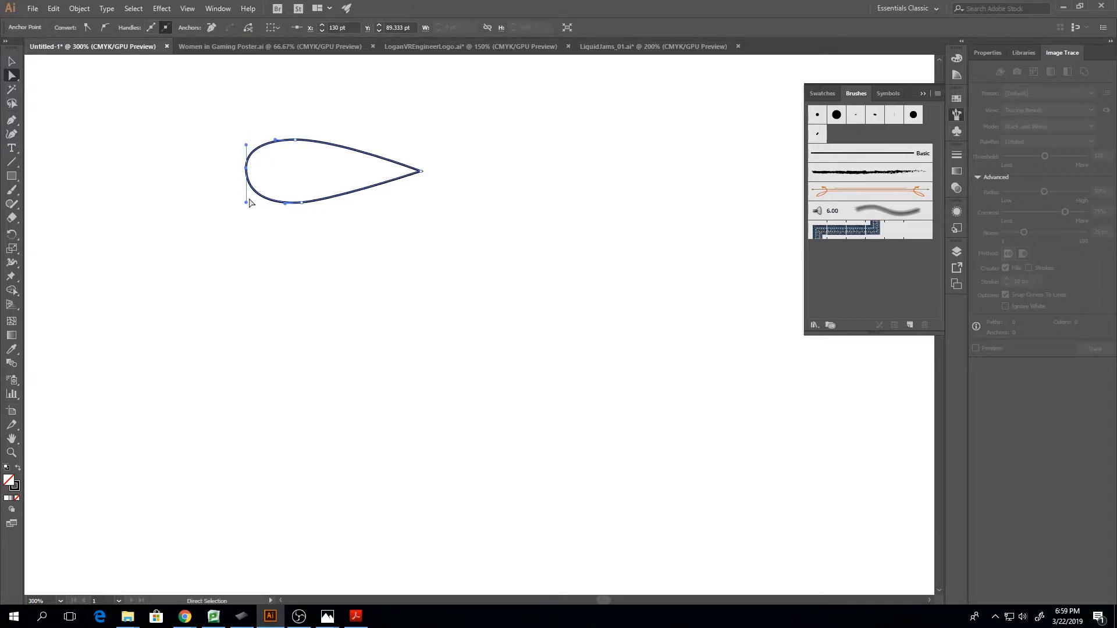
click(248, 202)
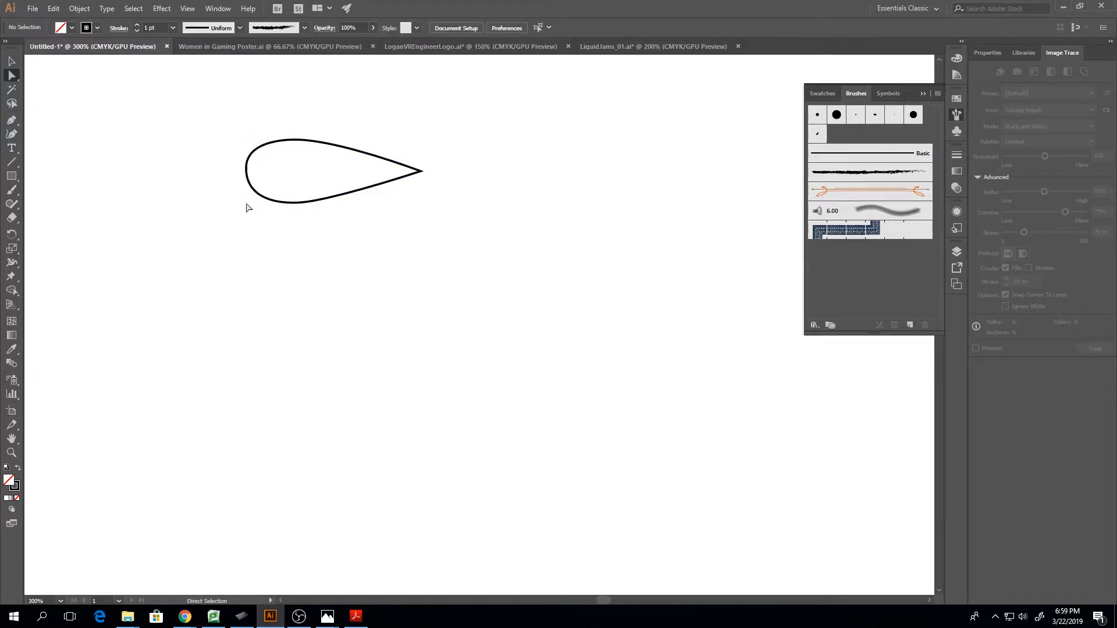
click(246, 169)
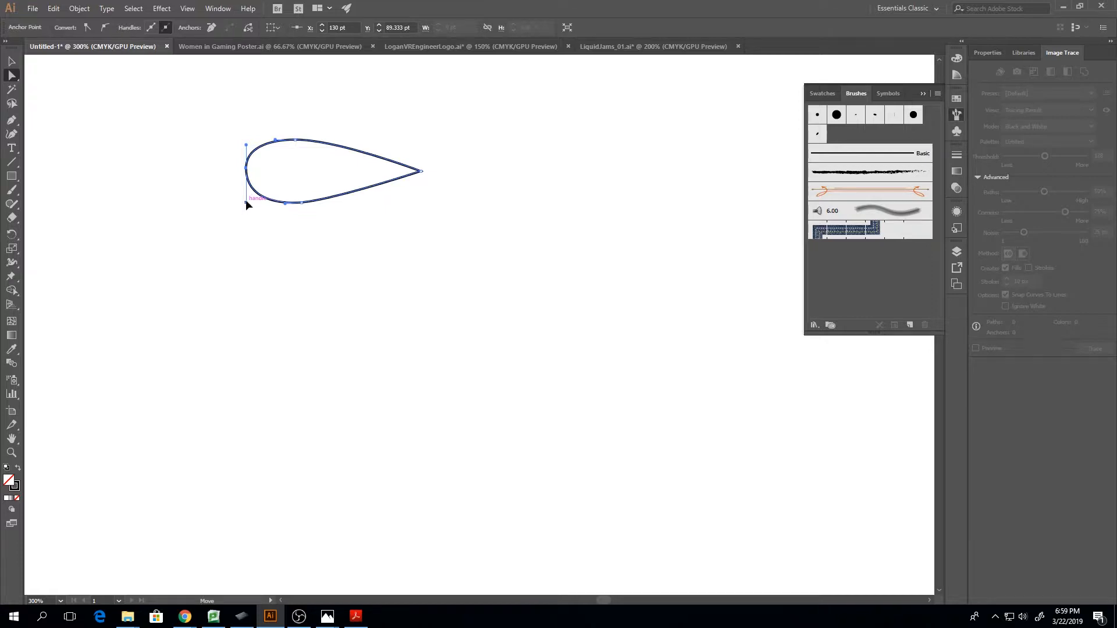
drag(247, 202, 246, 173)
click(245, 235)
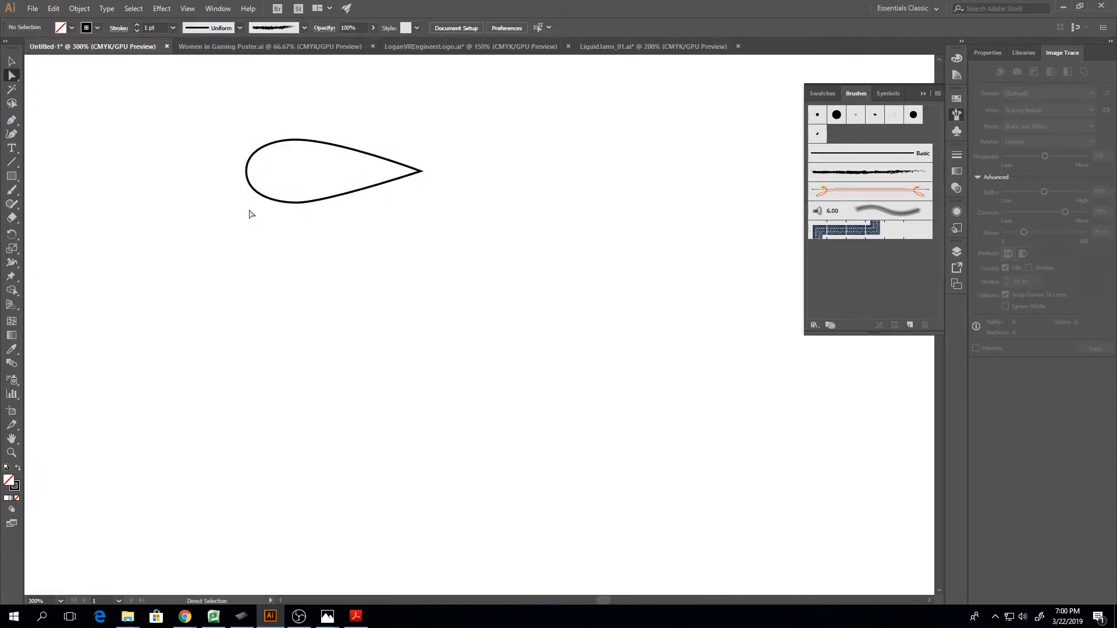
Fill the whole teardrop path with black and set its stroke to none
click(285, 203)
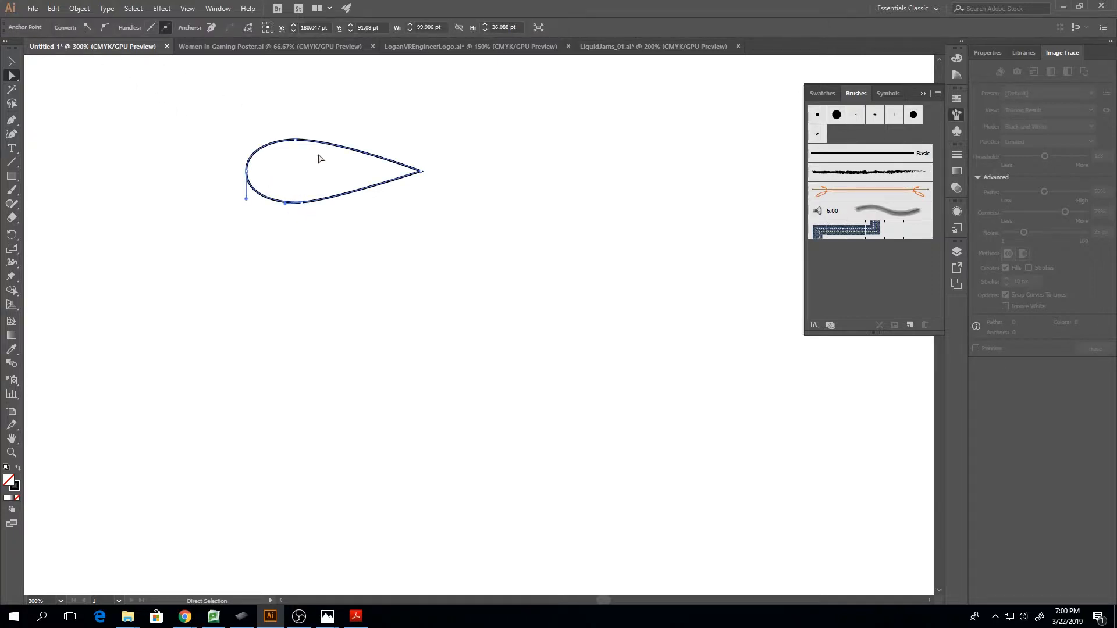
key(v)
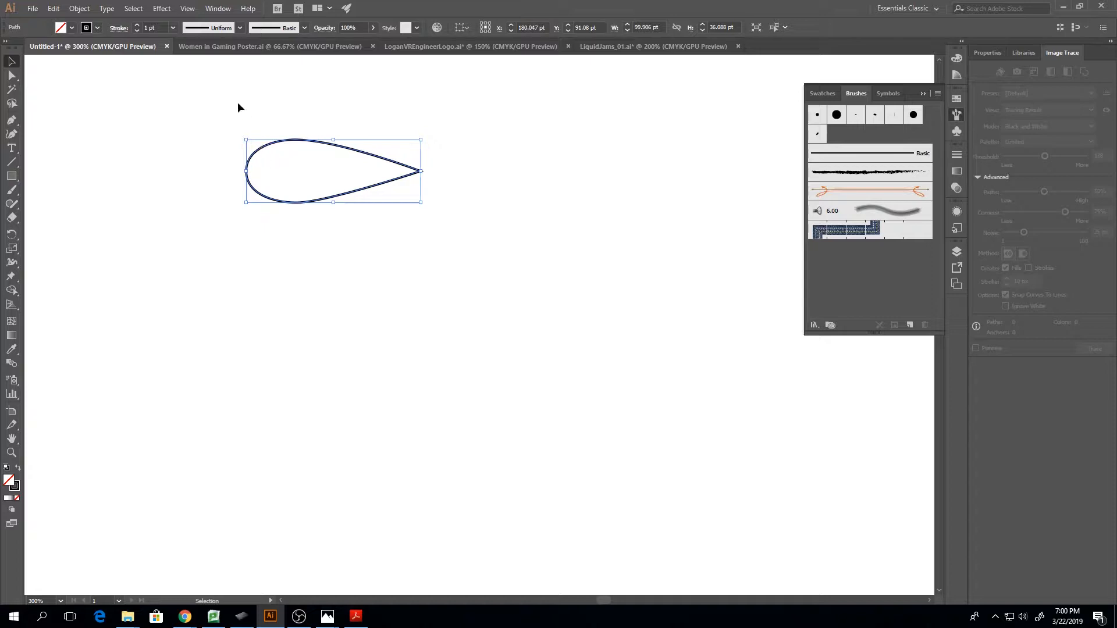
click(73, 27)
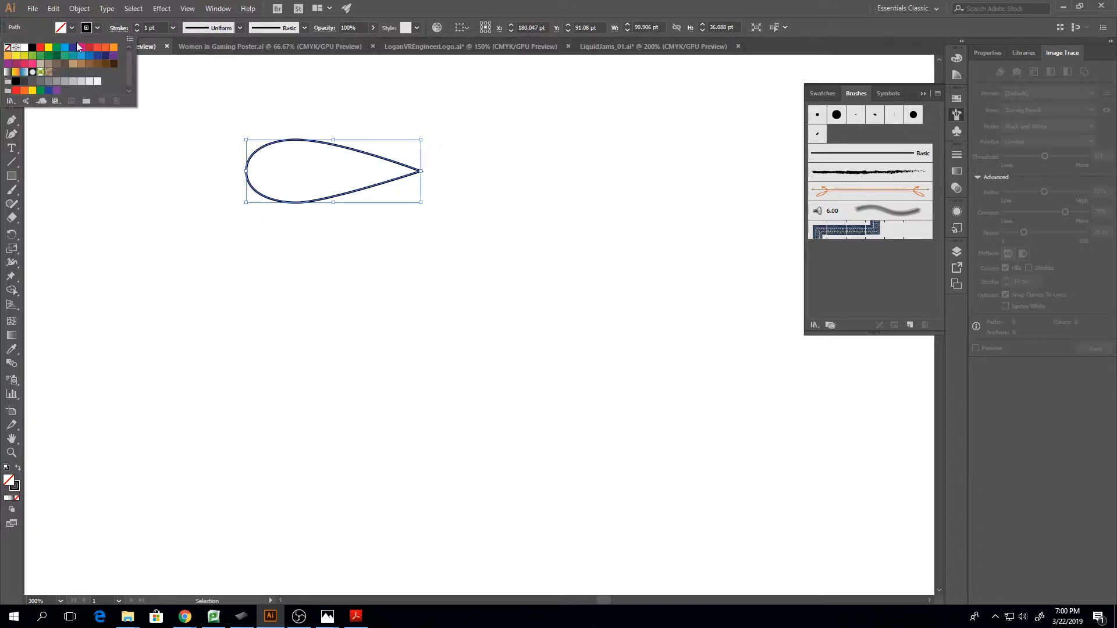
click(32, 47)
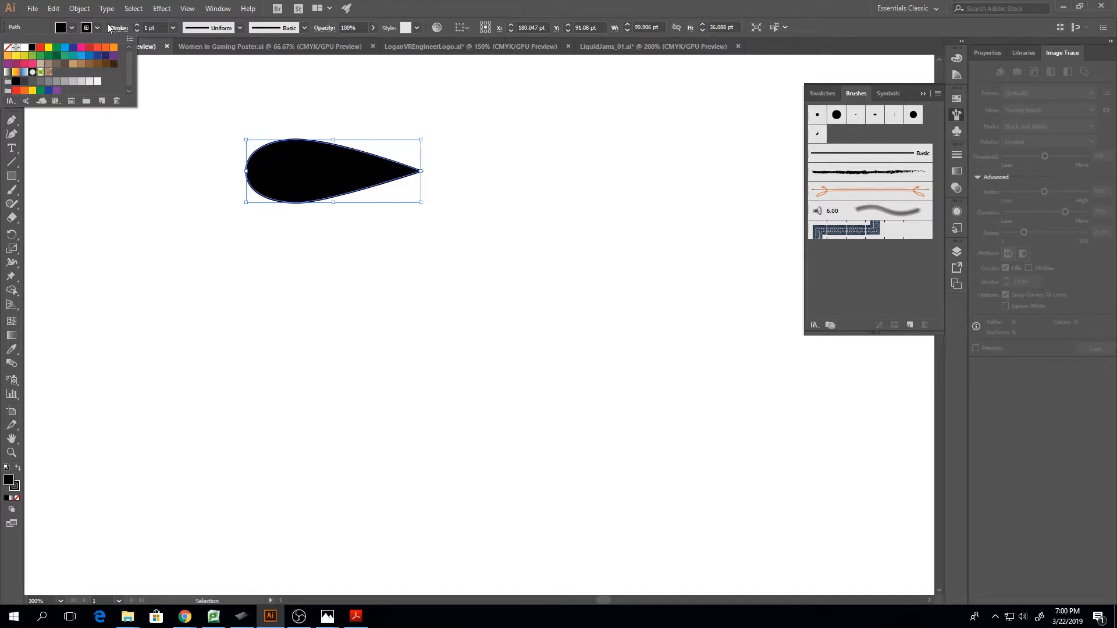
click(97, 28)
click(96, 28)
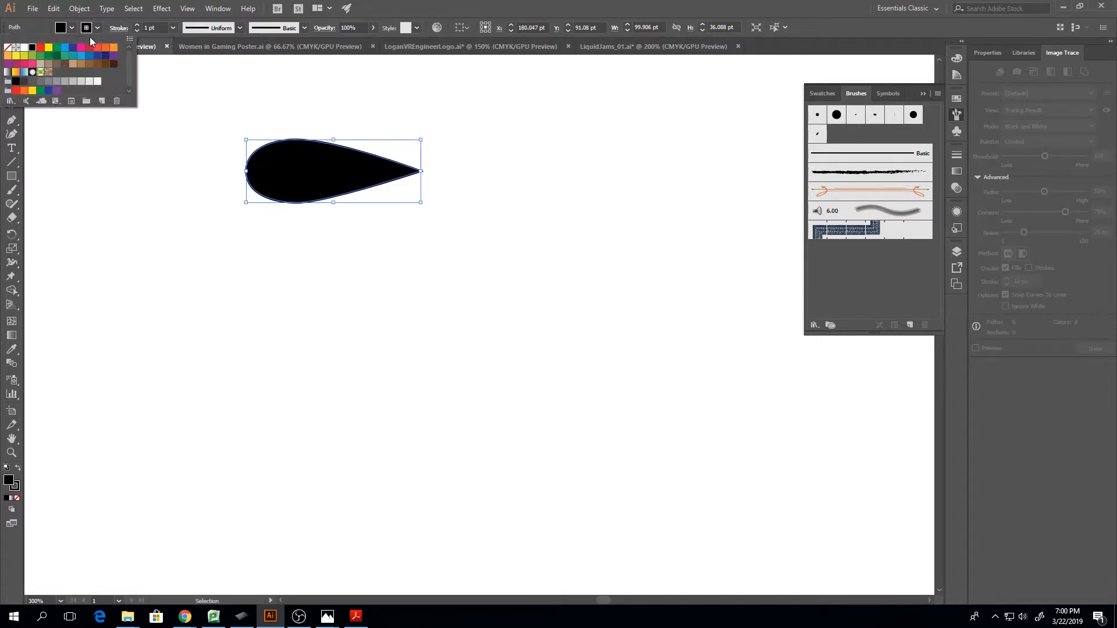
click(7, 47)
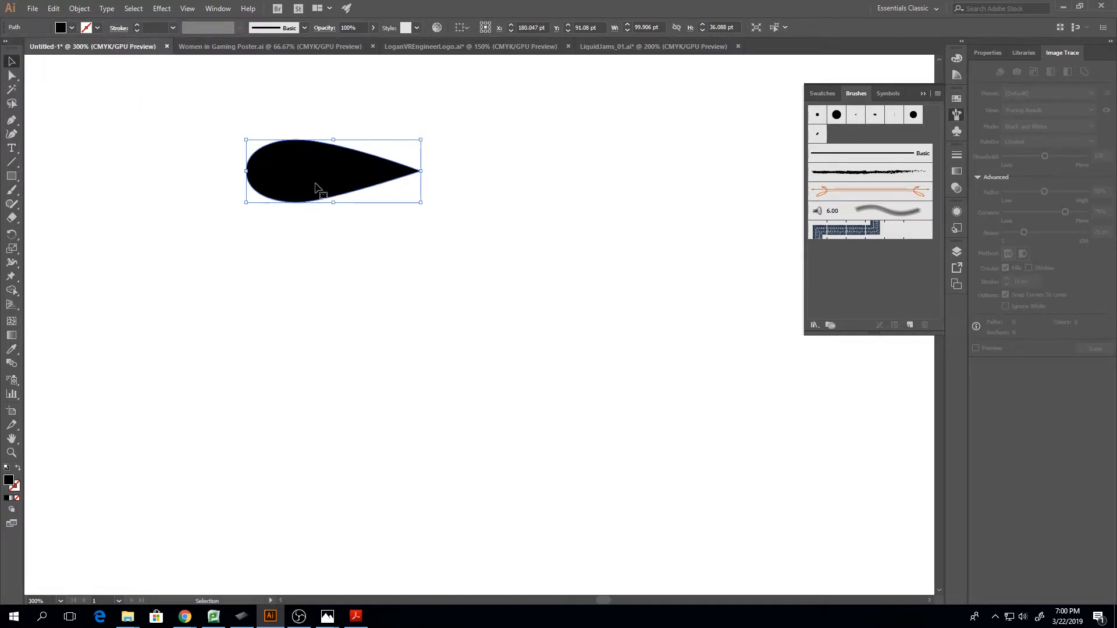
Start a new Art Brush from the selected black teardrop
click(350, 262)
click(347, 194)
click(909, 326)
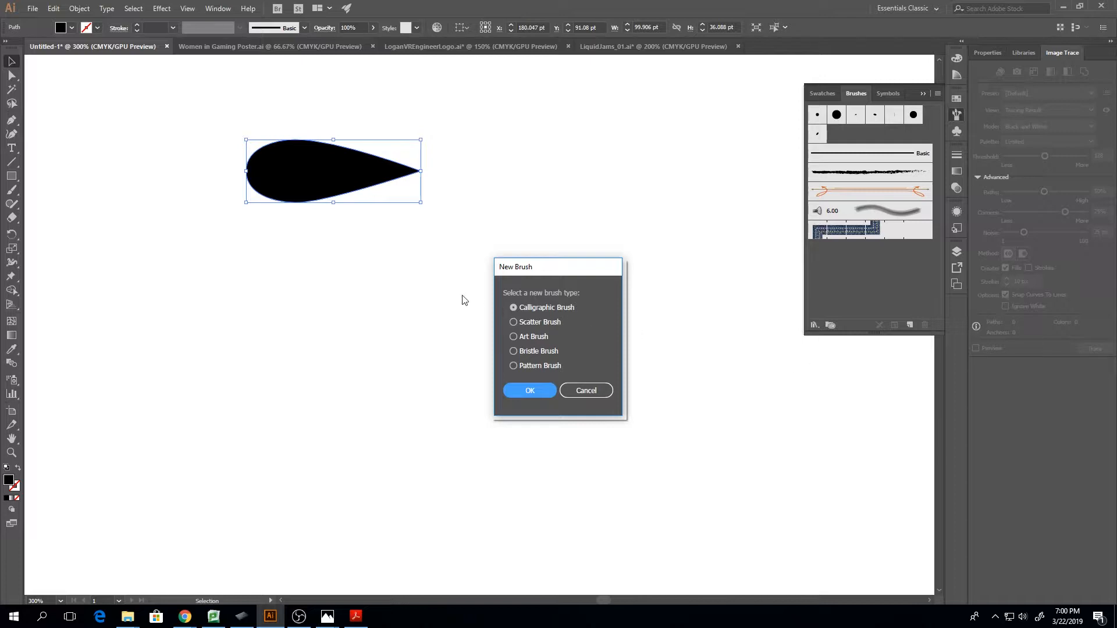
click(516, 338)
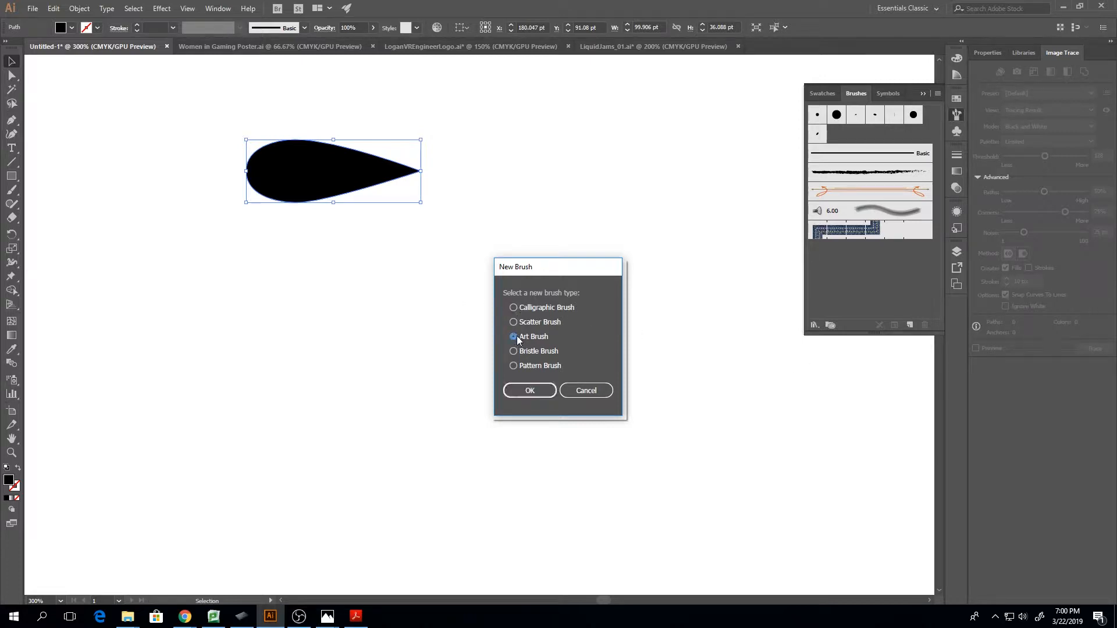
click(533, 390)
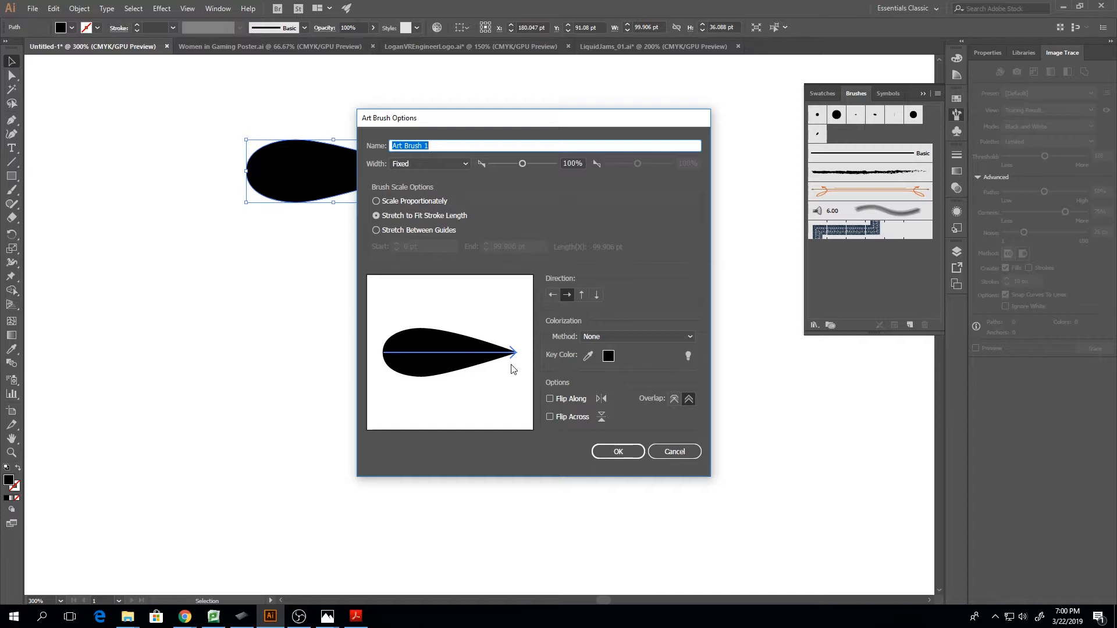
Set the new art brush's colorization method to Tints and its width to Pressure, and save the brush
click(608, 337)
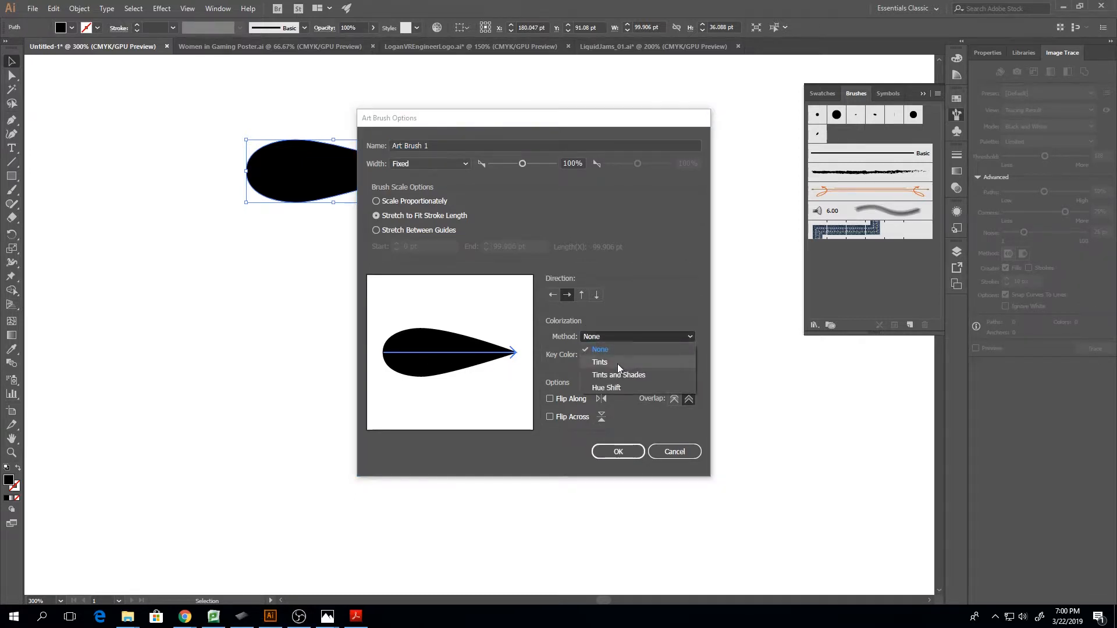
click(617, 365)
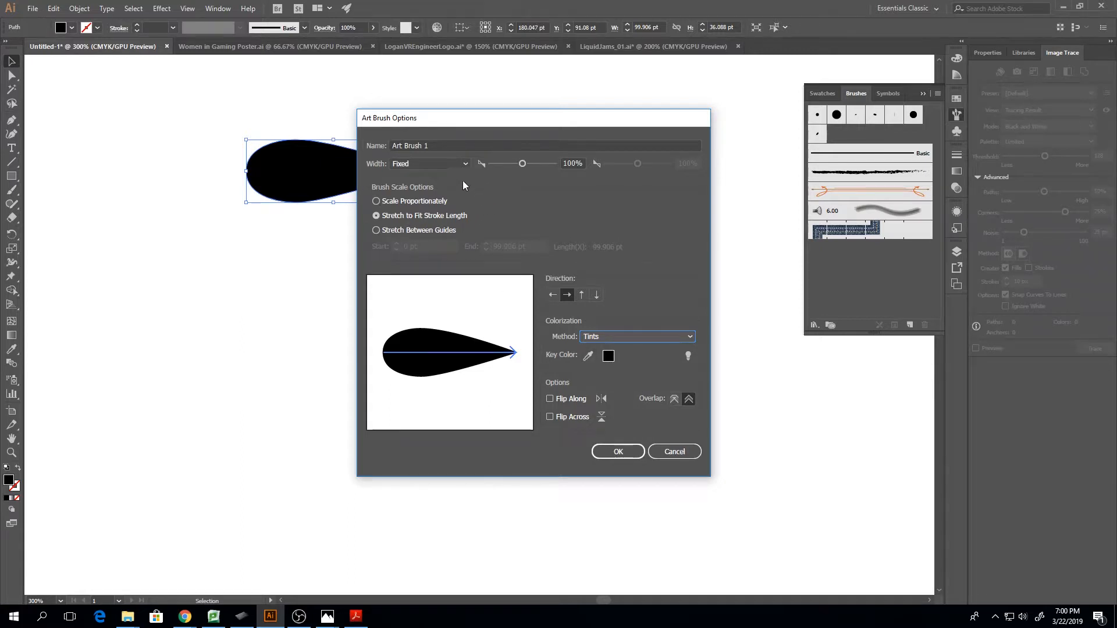
click(458, 163)
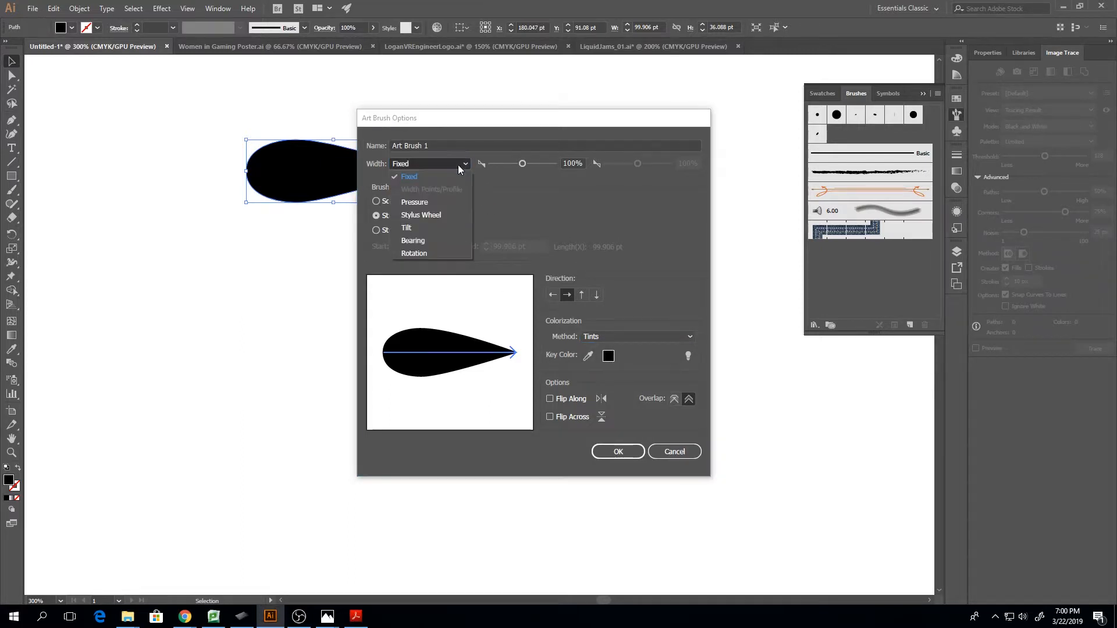
click(442, 202)
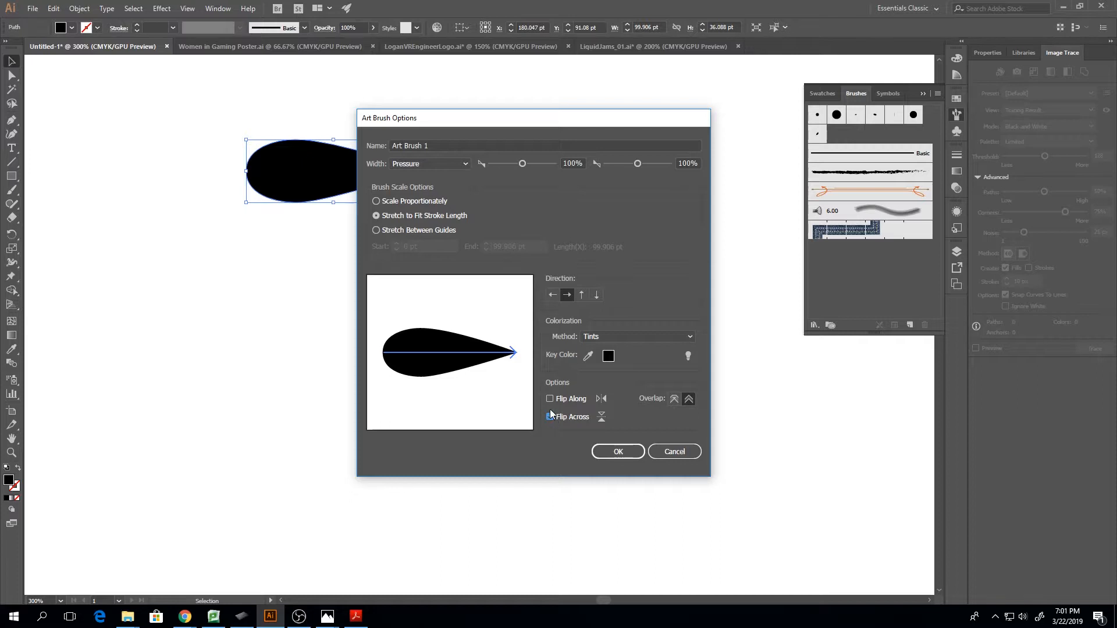
click(551, 400)
click(618, 451)
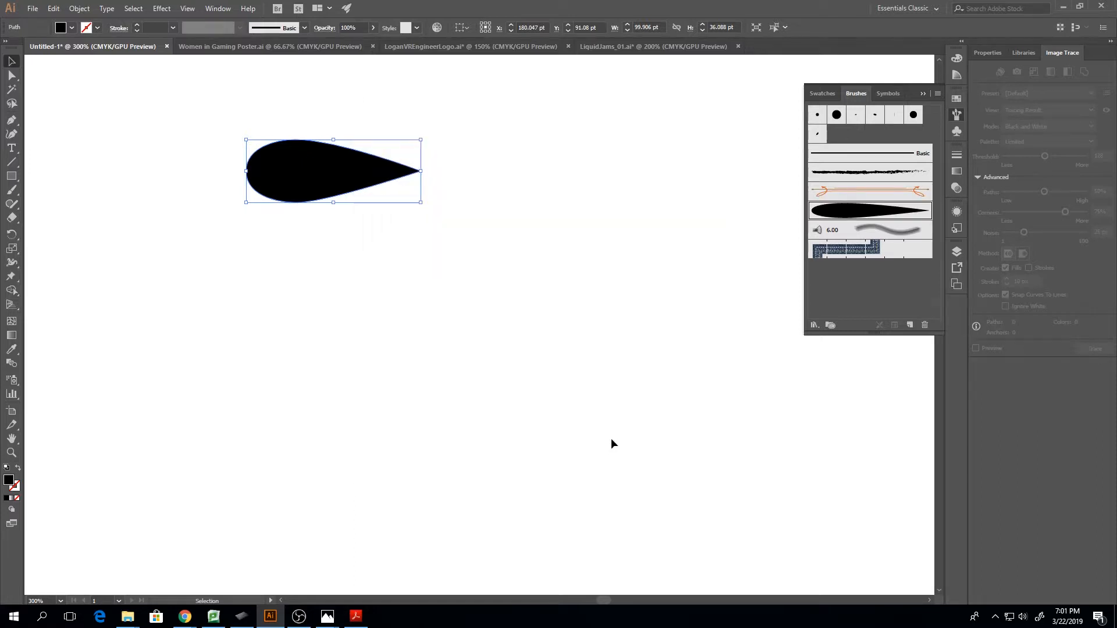
Paint a test S-curve below the teardrop with the new art brush, and undo it
key(ctrl+1)
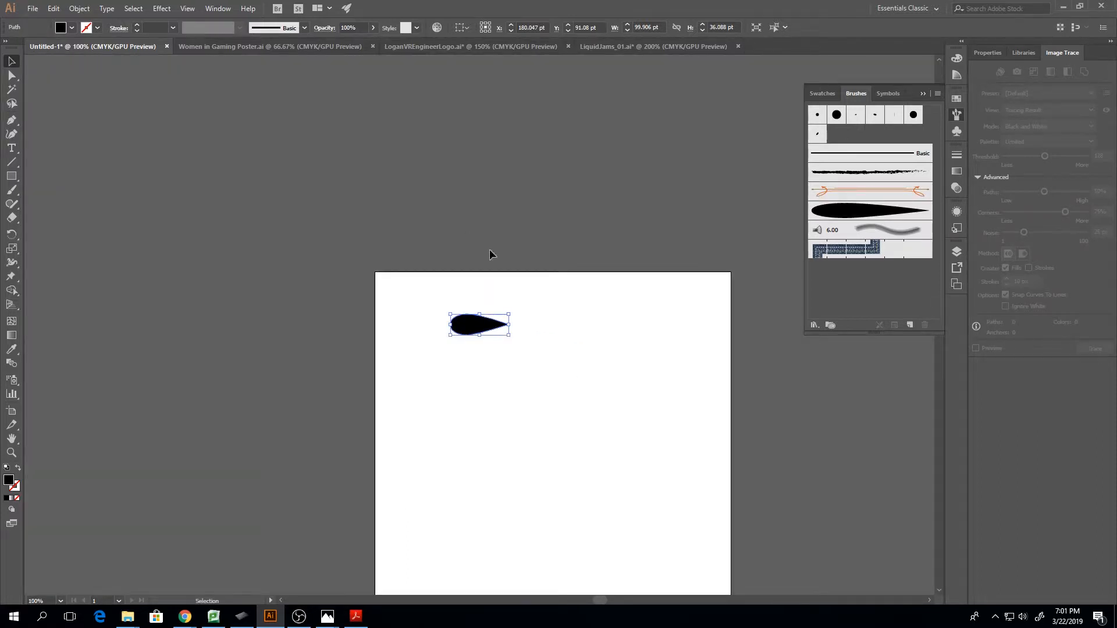
key(b)
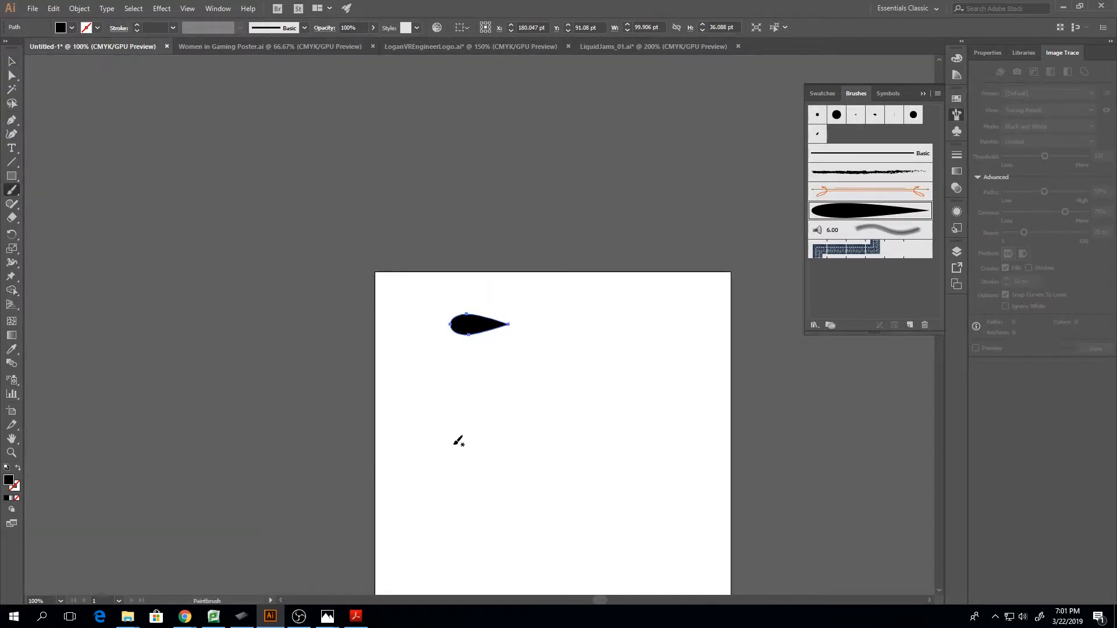
mouse_move(457, 463)
mouse_down()
mouse_move(460, 432)
mouse_move(511, 378)
mouse_move(541, 431)
mouse_move(585, 435)
mouse_up()
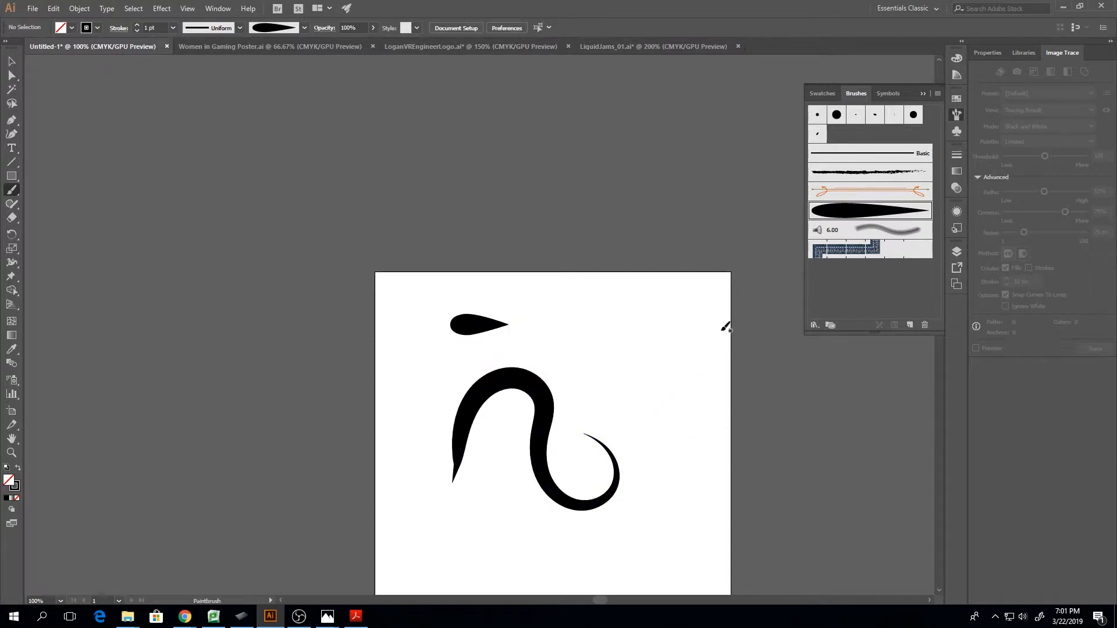
click(923, 93)
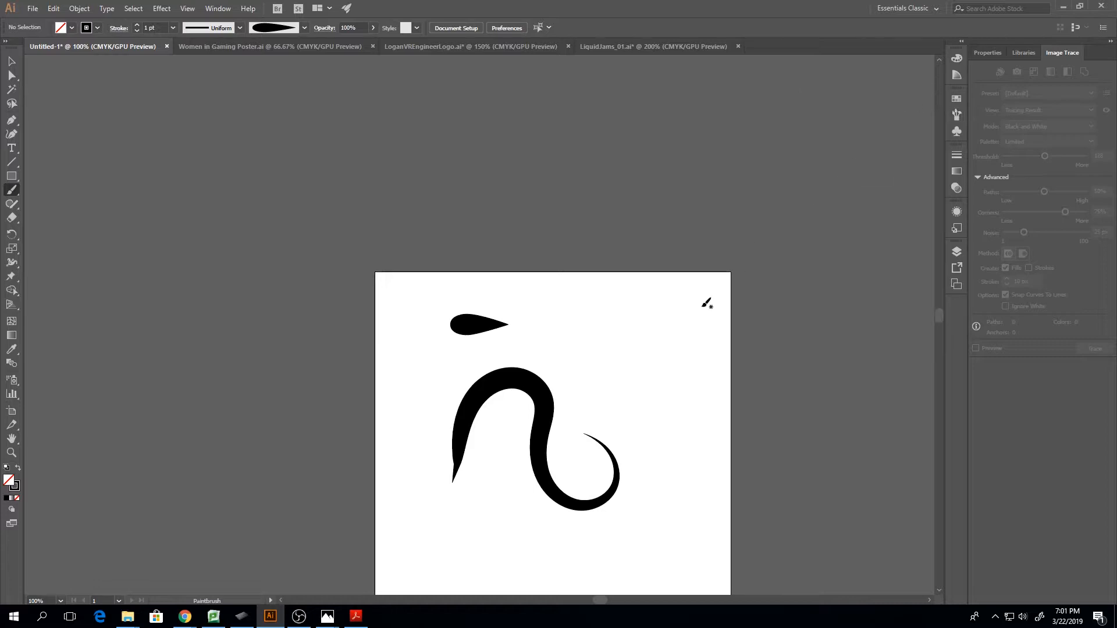
key(ctrl+z)
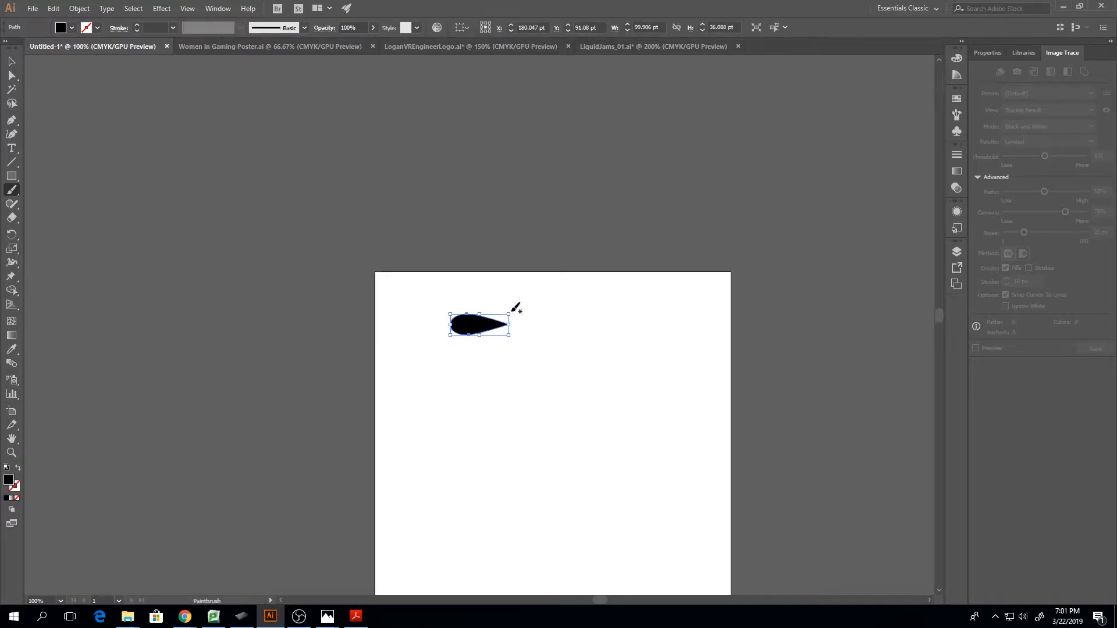
Scale the teardrop down to about 20 pt wide and 7 pt high, and bring the brush list back up
key(v)
drag(510, 316, 464, 331)
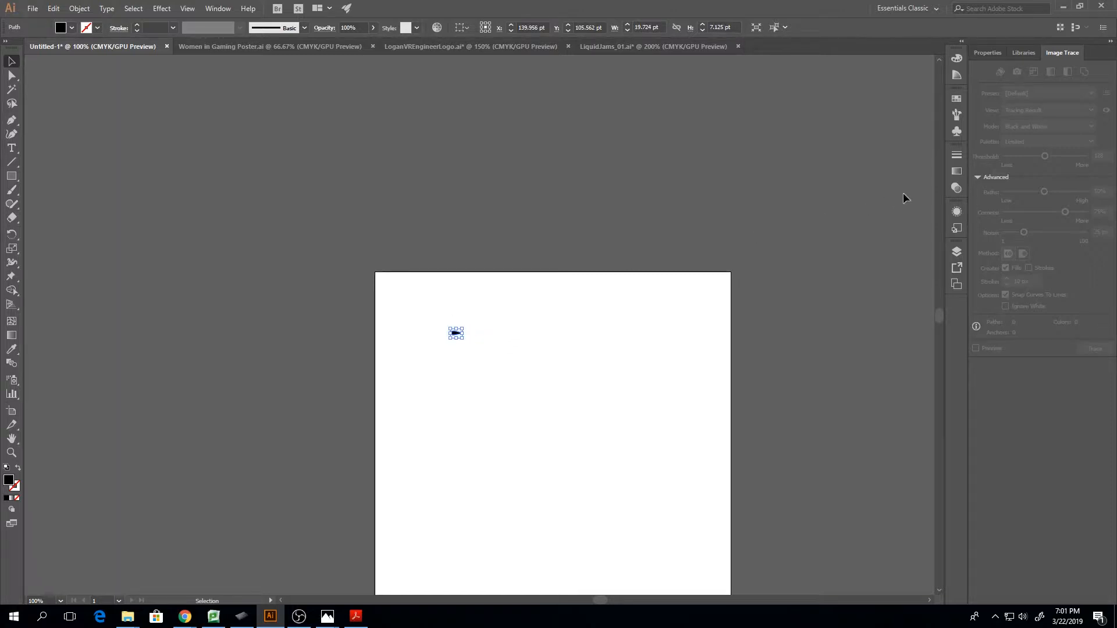
click(956, 114)
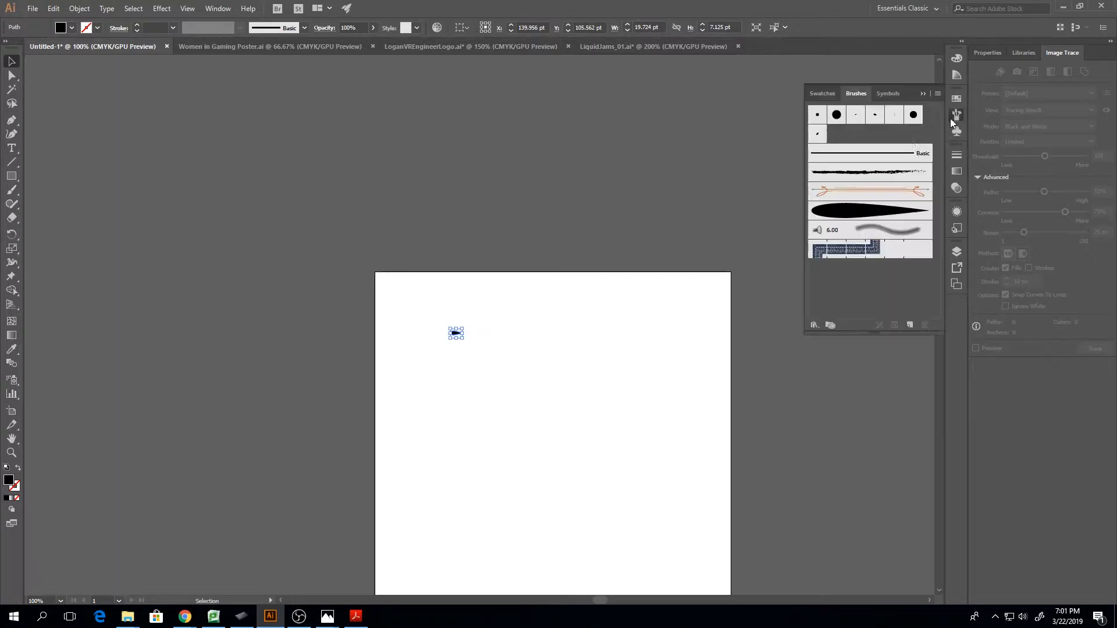
Create a new Art Brush from the selected scaled-down teardrop, accepting its brush options as offered
click(858, 216)
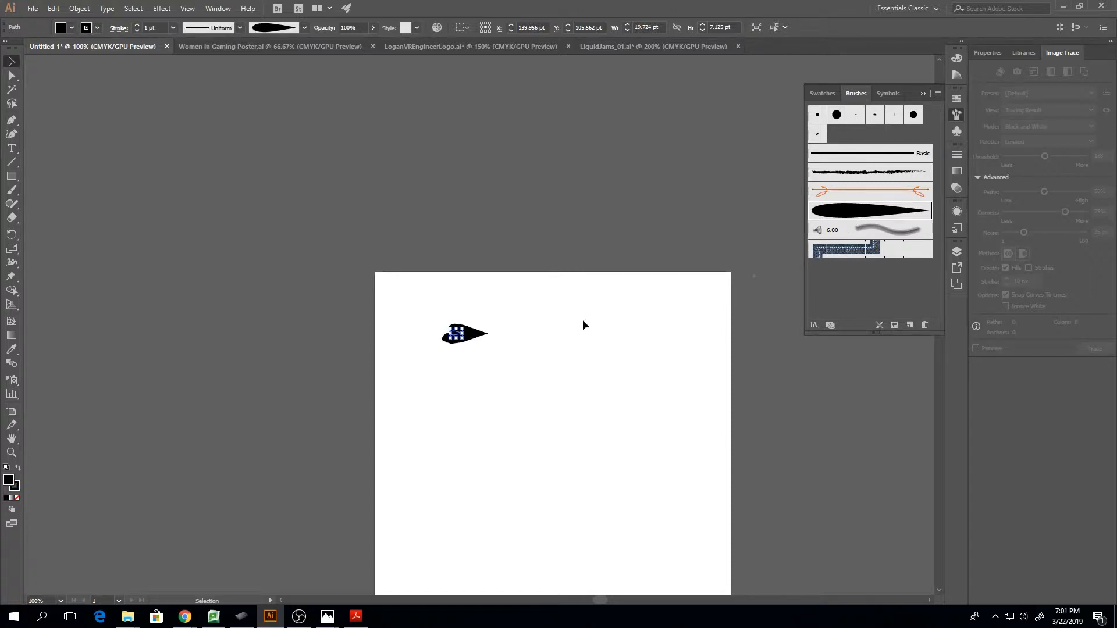
key(ctrl+z)
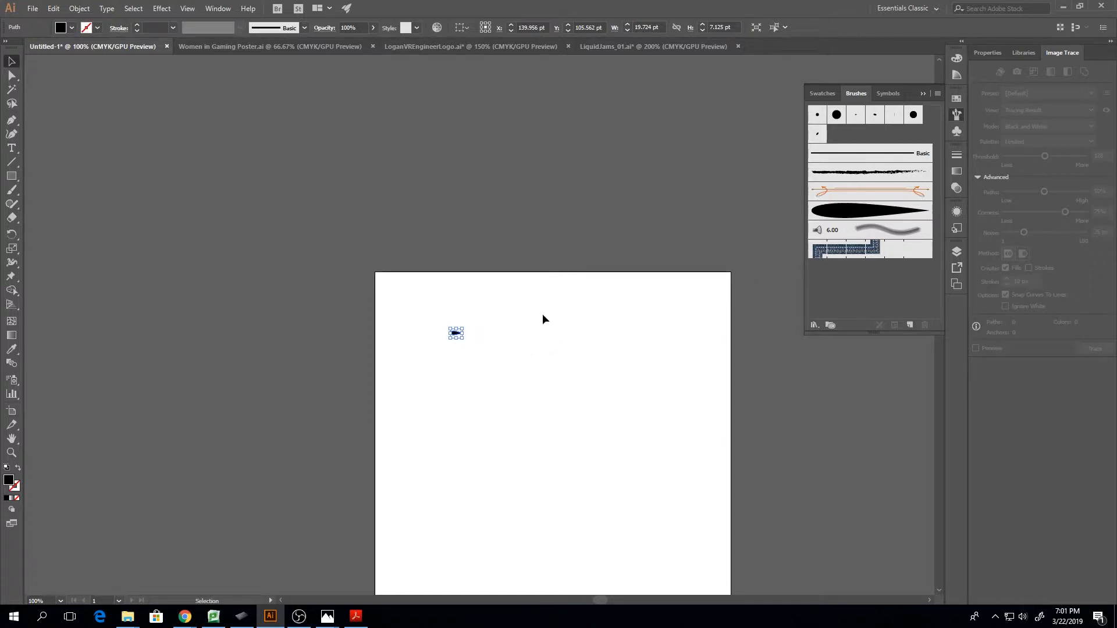
click(911, 325)
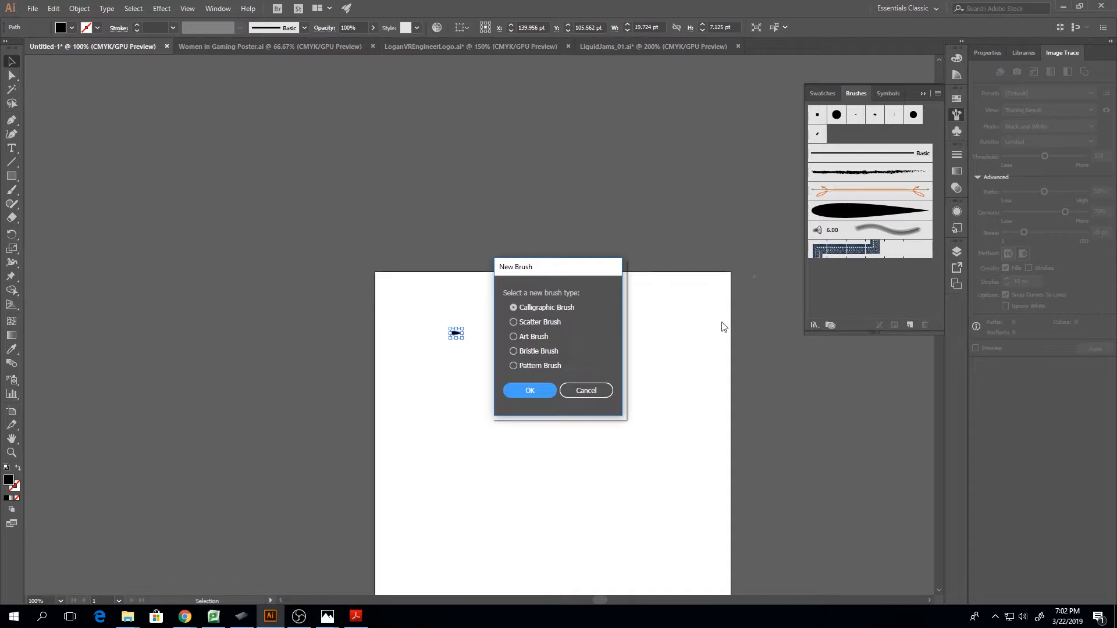
click(513, 336)
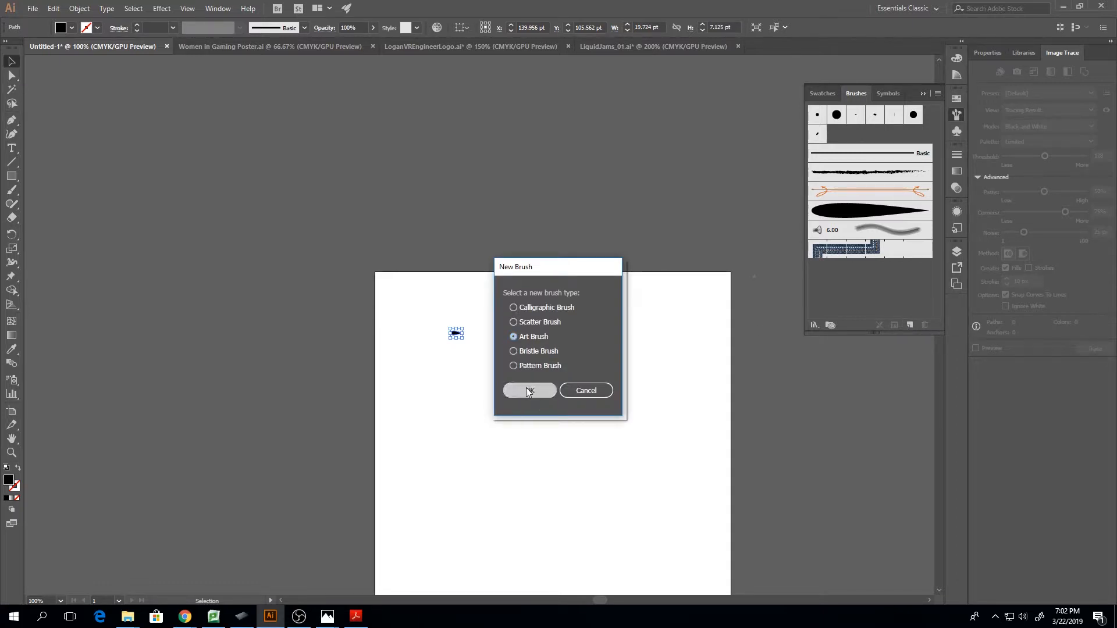
click(529, 390)
click(611, 451)
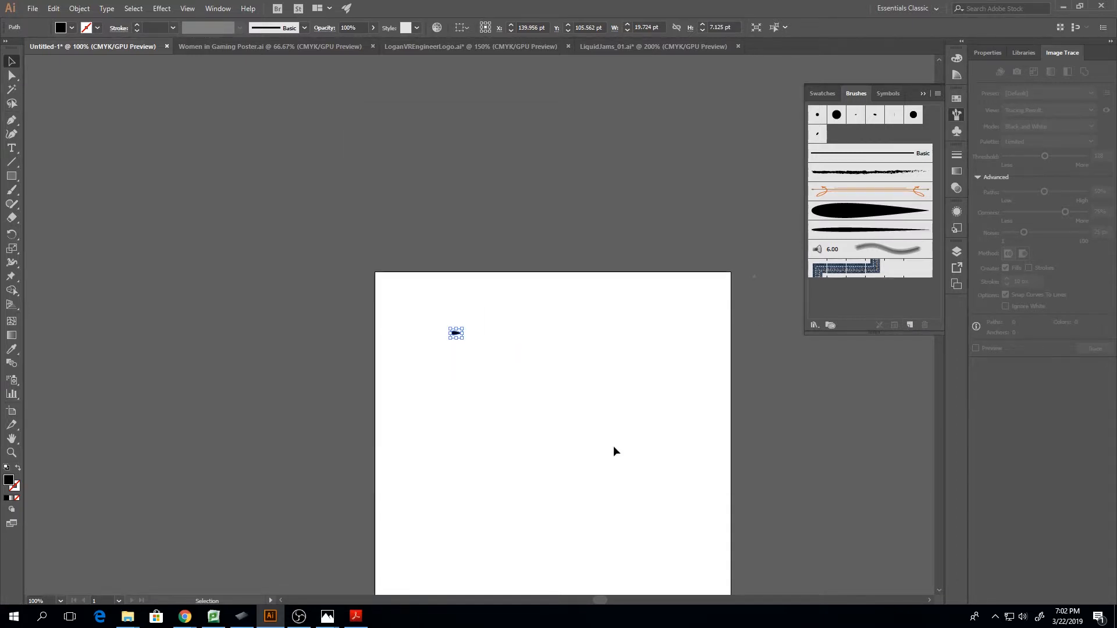
Paint a large S-curve and a smaller one beside it with the new slim art brush at 1 pt stroke
key(b)
mouse_move(447, 391)
mouse_down()
mouse_move(482, 365)
mouse_move(520, 372)
mouse_move(512, 433)
mouse_move(598, 493)
mouse_move(573, 403)
mouse_up()
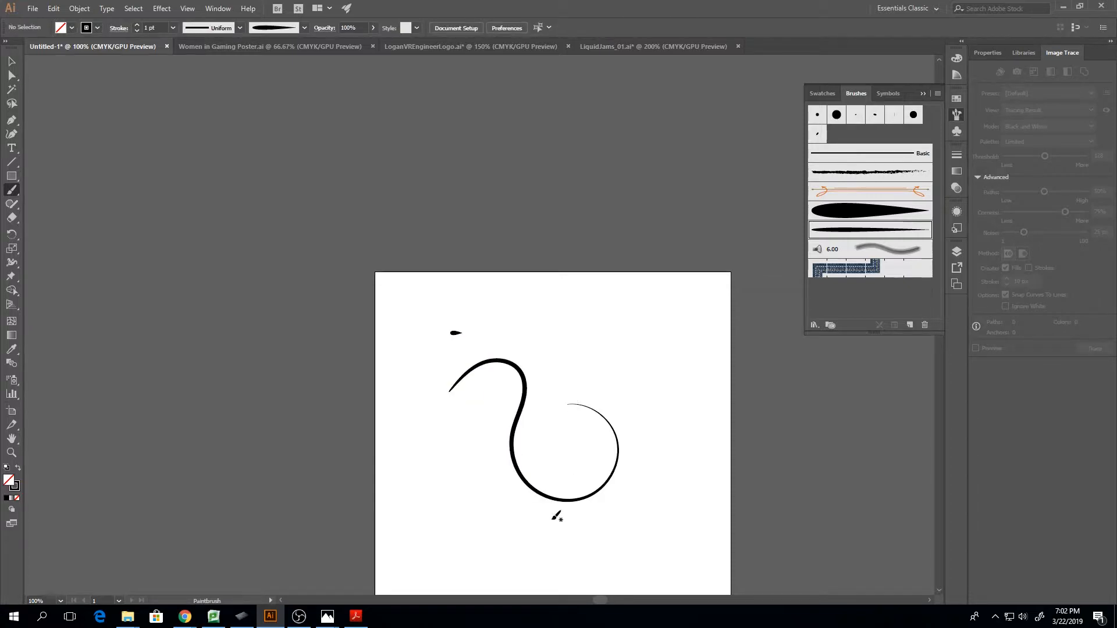
key(ctrl+equal)
key(ctrl+equal)
scroll(488, 391, down, 5)
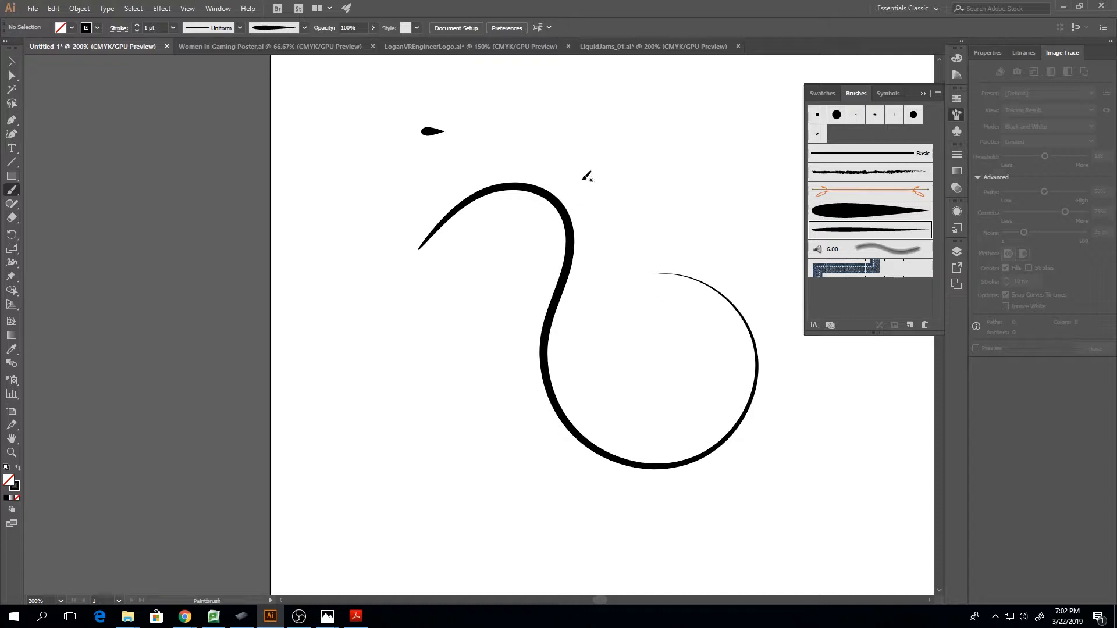
drag(580, 177, 658, 339)
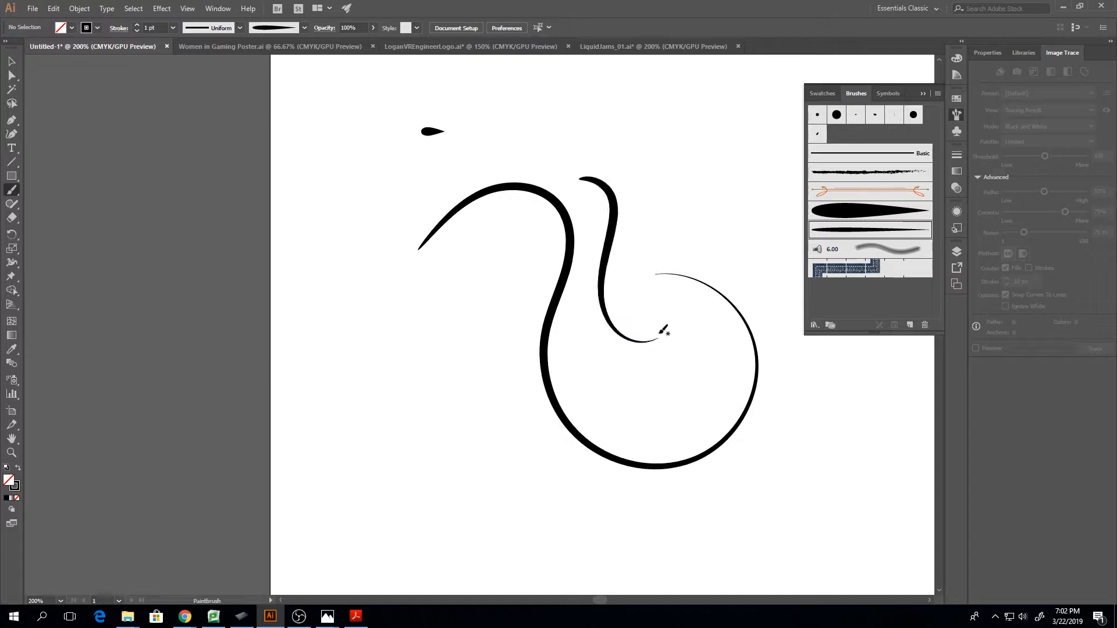
Set the stroke weight to 3 pt and paint five bold curved and curled test strokes around the first curves
click(137, 25)
mouse_move(380, 317)
mouse_down()
mouse_move(449, 437)
mouse_move(490, 432)
mouse_up()
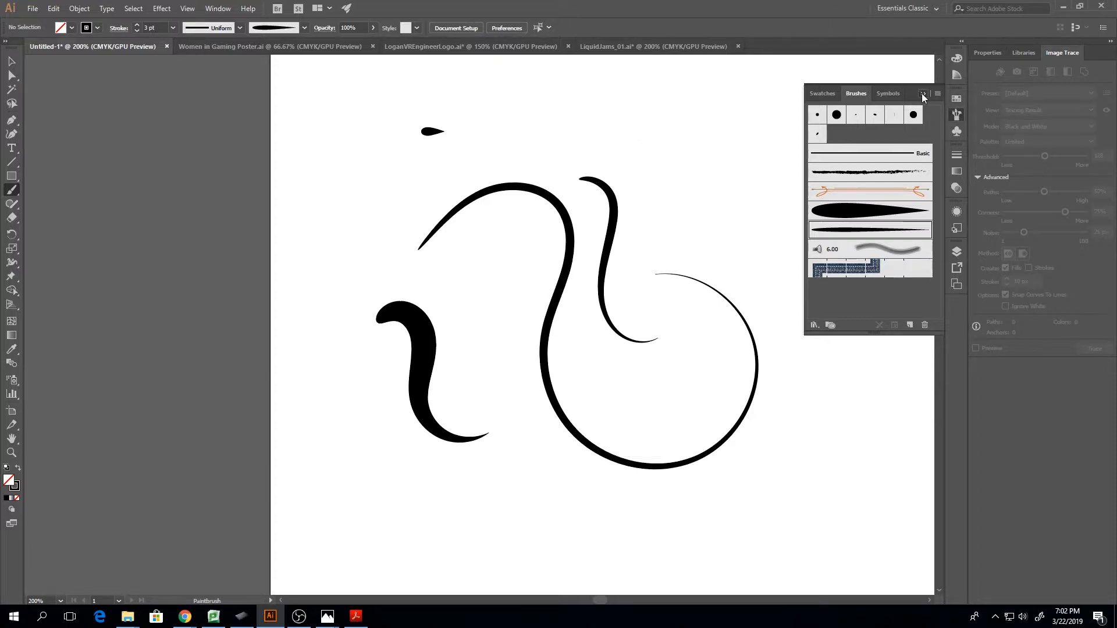
click(923, 93)
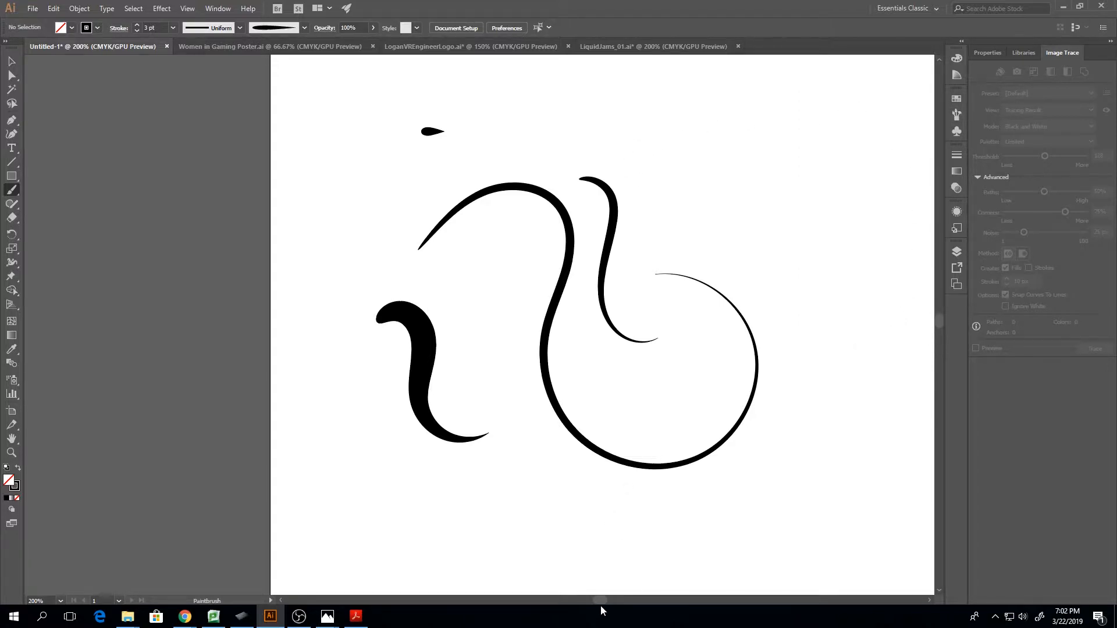
drag(600, 600, 606, 599)
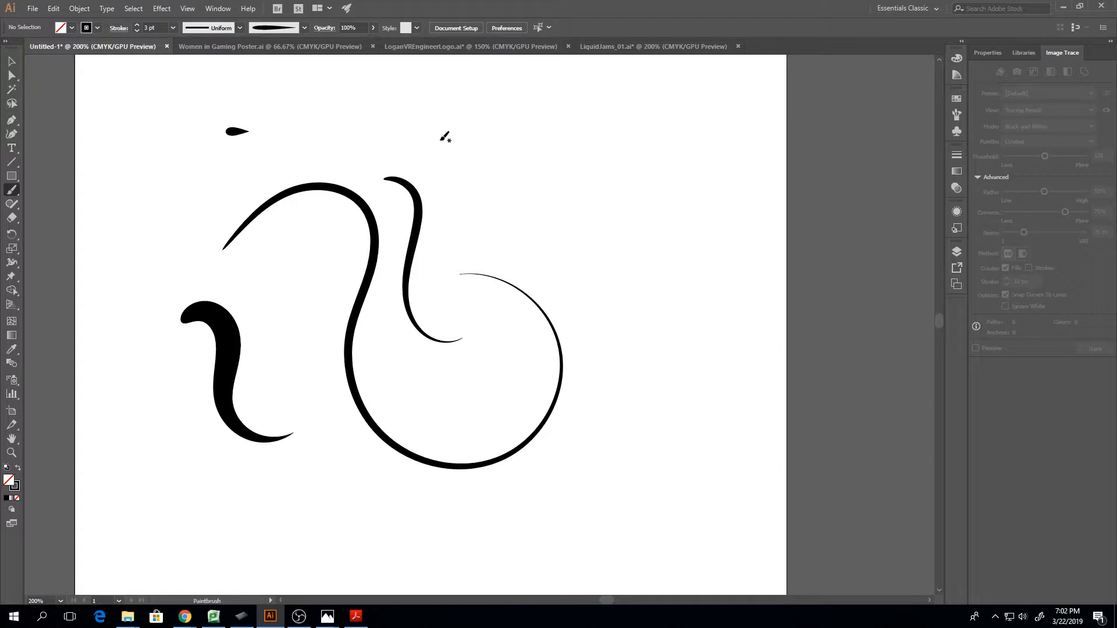
mouse_move(431, 141)
mouse_down()
mouse_move(470, 121)
mouse_move(505, 128)
mouse_move(514, 171)
mouse_move(548, 217)
mouse_move(552, 188)
mouse_up()
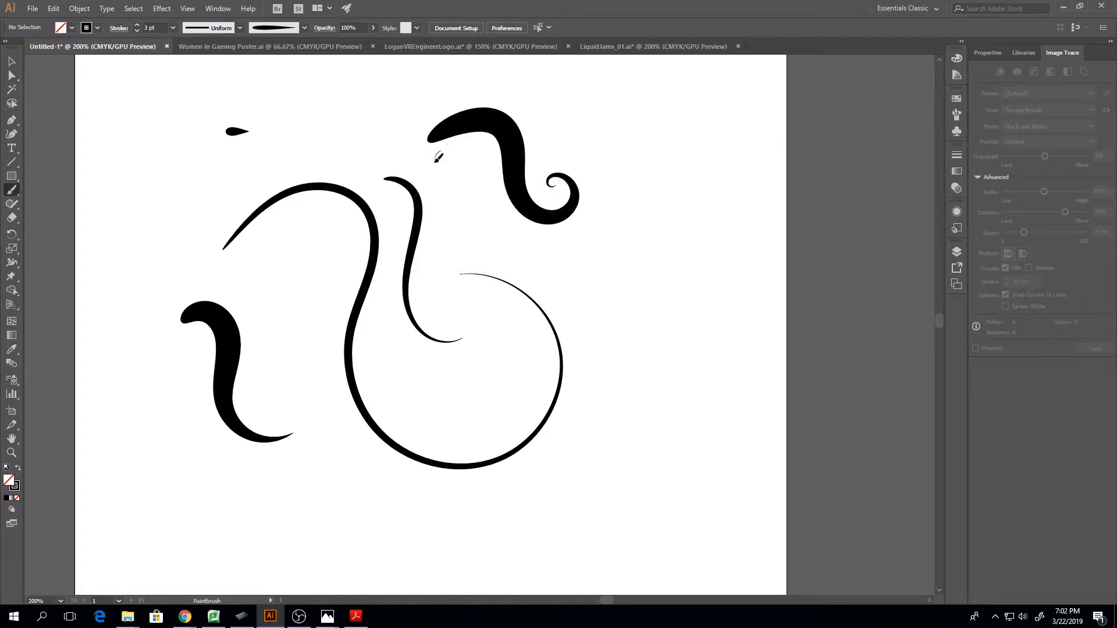
mouse_move(436, 154)
mouse_down()
mouse_move(474, 240)
mouse_move(466, 254)
mouse_up()
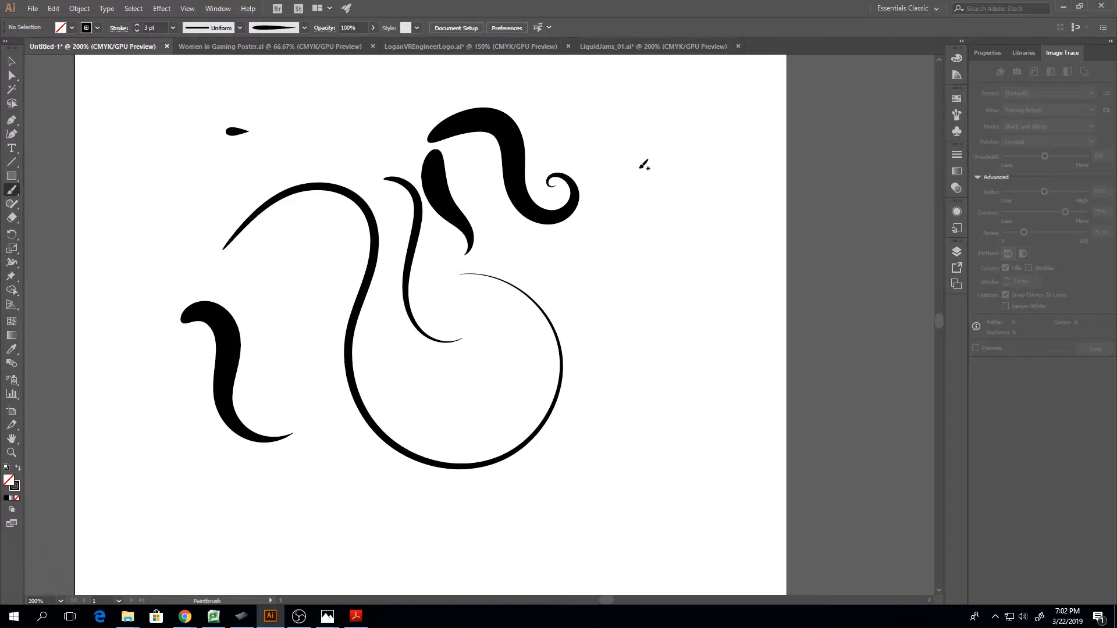
mouse_move(646, 169)
mouse_down()
mouse_move(657, 216)
mouse_move(637, 347)
mouse_move(685, 349)
mouse_move(670, 330)
mouse_up()
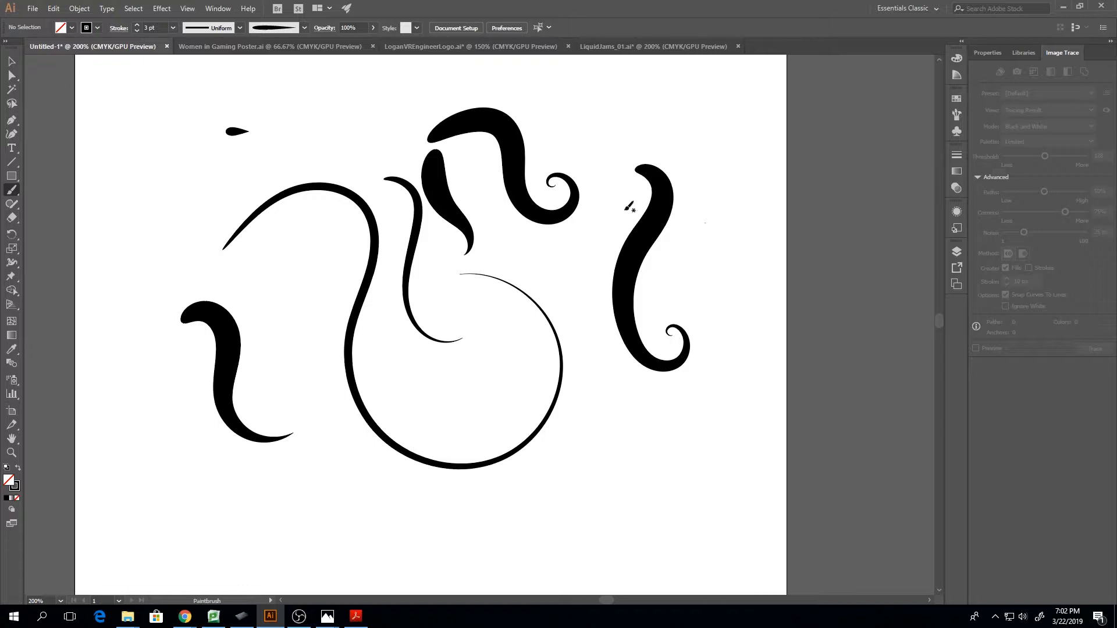
mouse_move(690, 202)
mouse_down()
mouse_move(660, 254)
mouse_move(664, 290)
mouse_move(698, 289)
mouse_up()
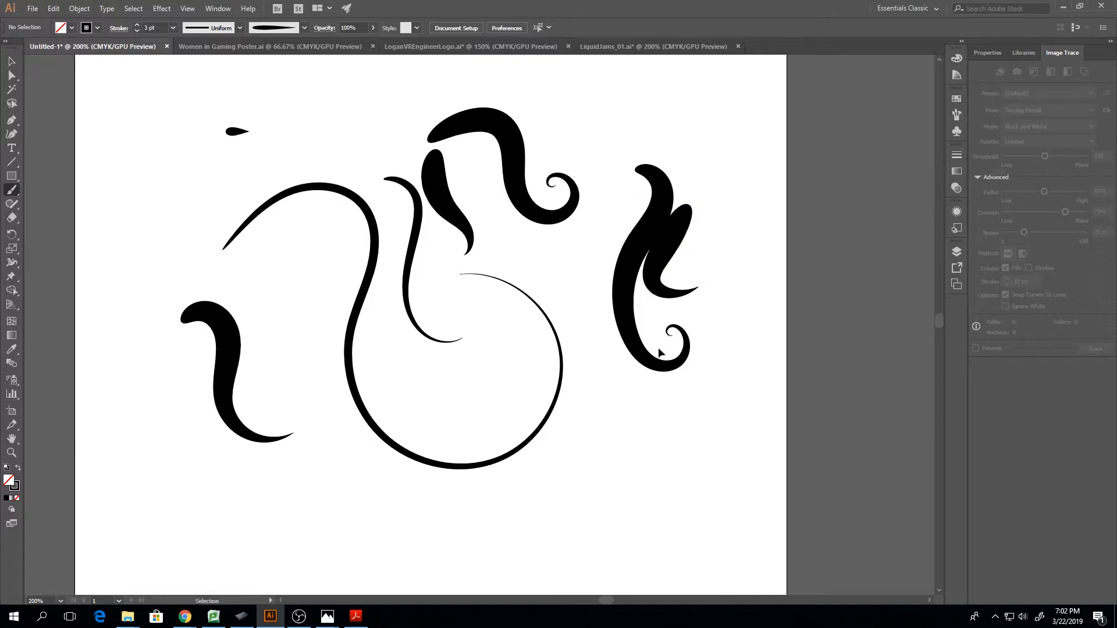
Undo the five 3 pt test strokes and delete the two remaining 1 pt test curves
key(ctrl+z)
key(ctrl+z)
key(ctrl+z)
key(ctrl+z)
key(ctrl+z)
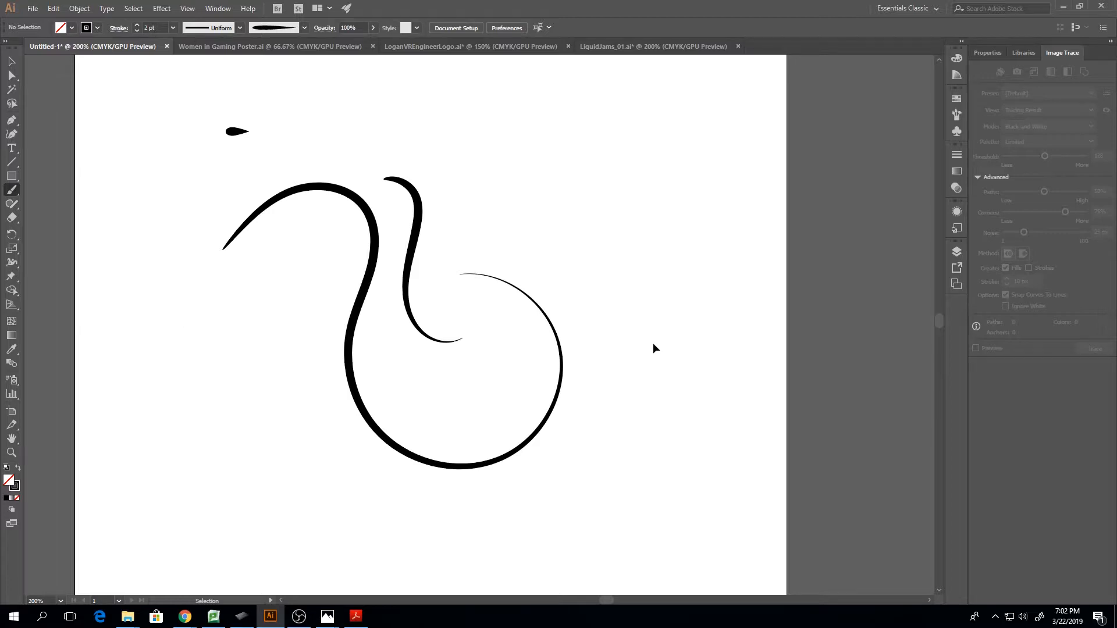
click(12, 61)
drag(319, 197, 521, 388)
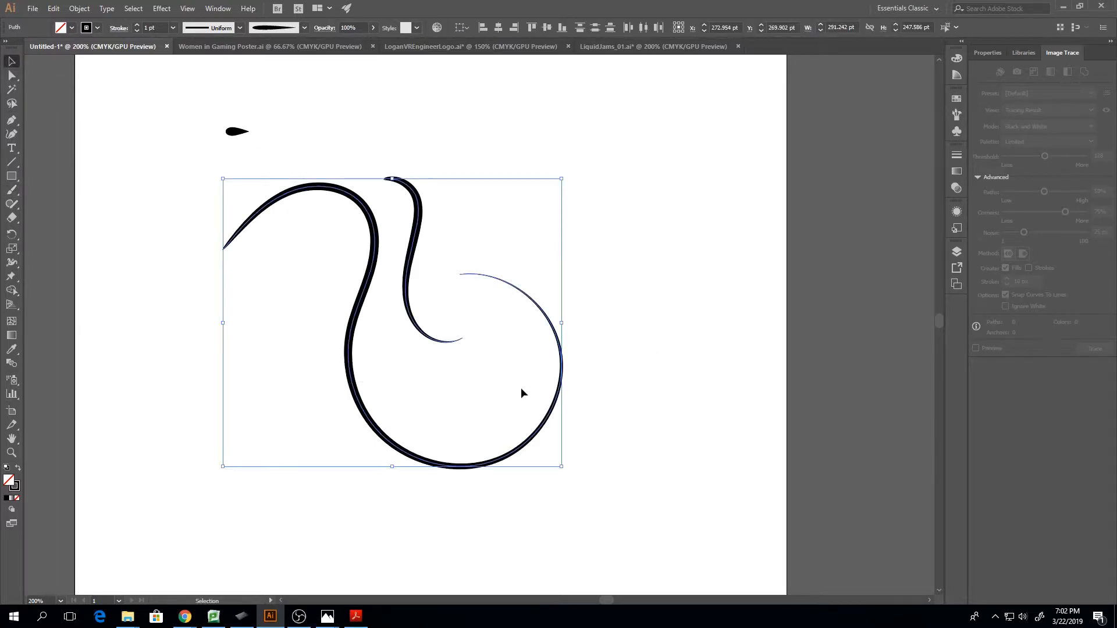
key(Delete)
Move the small teardrop to about X 248 pt, Y 134 pt and deselect it
drag(198, 93, 318, 220)
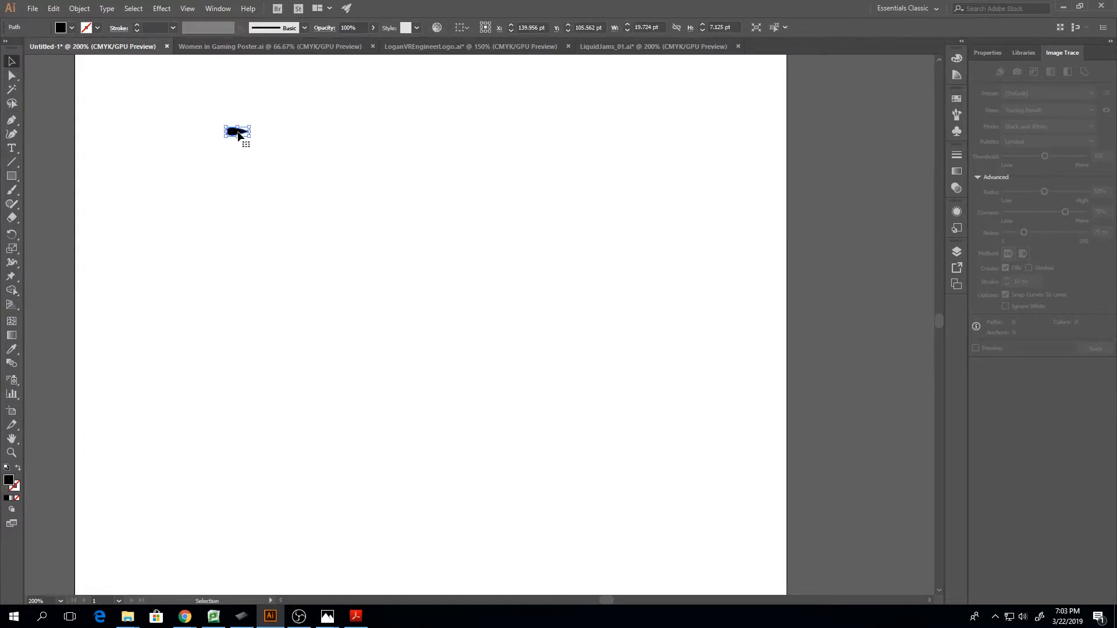
drag(238, 135, 365, 168)
click(508, 233)
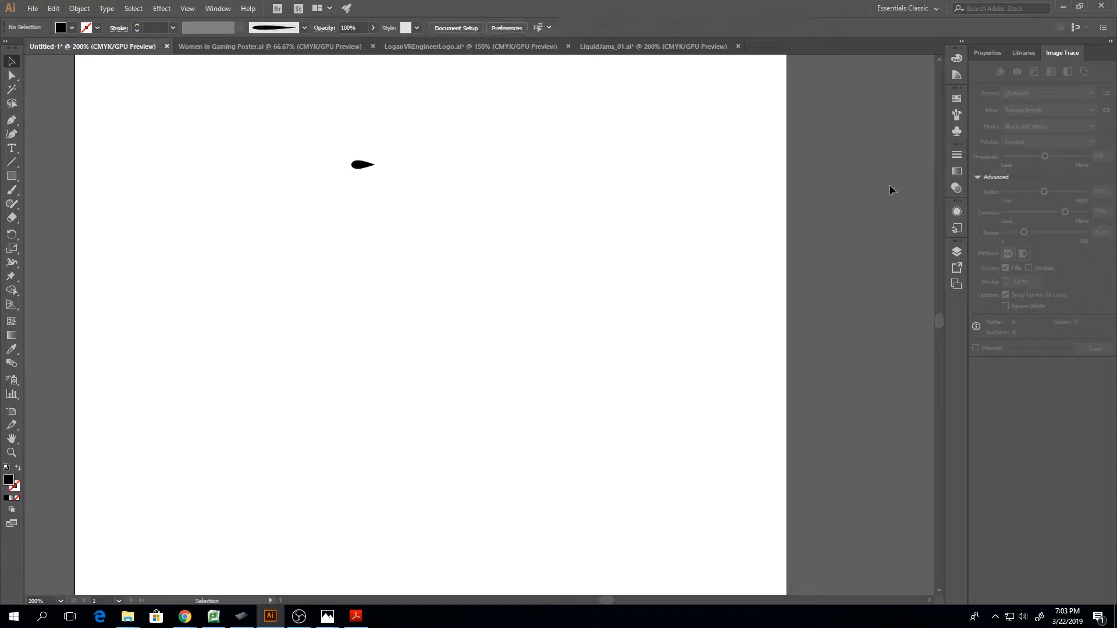
click(956, 131)
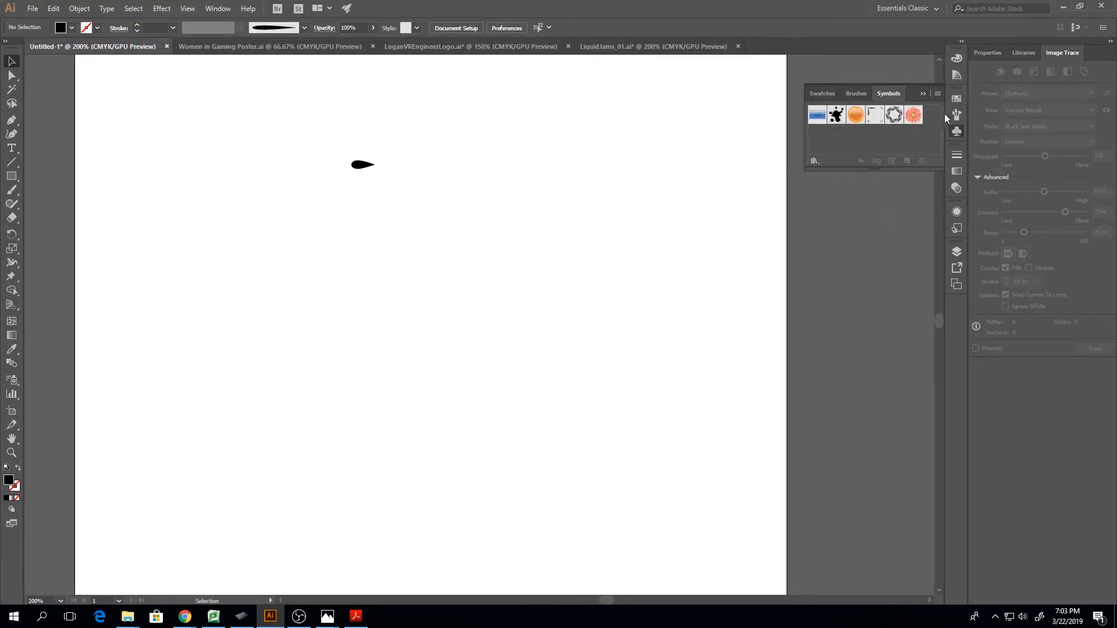
click(956, 187)
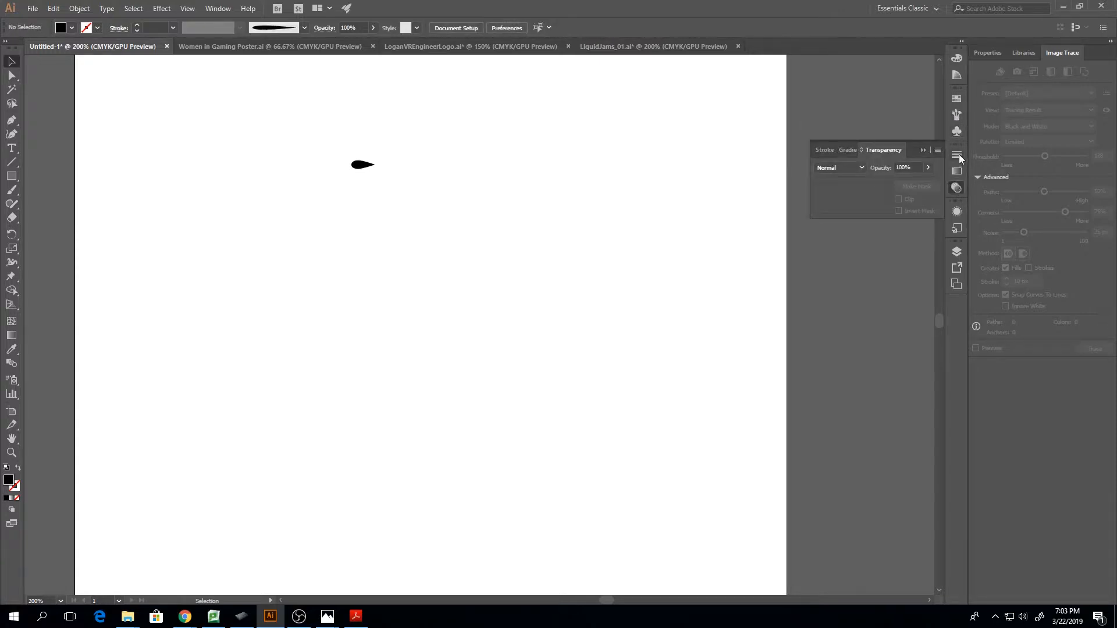
click(959, 131)
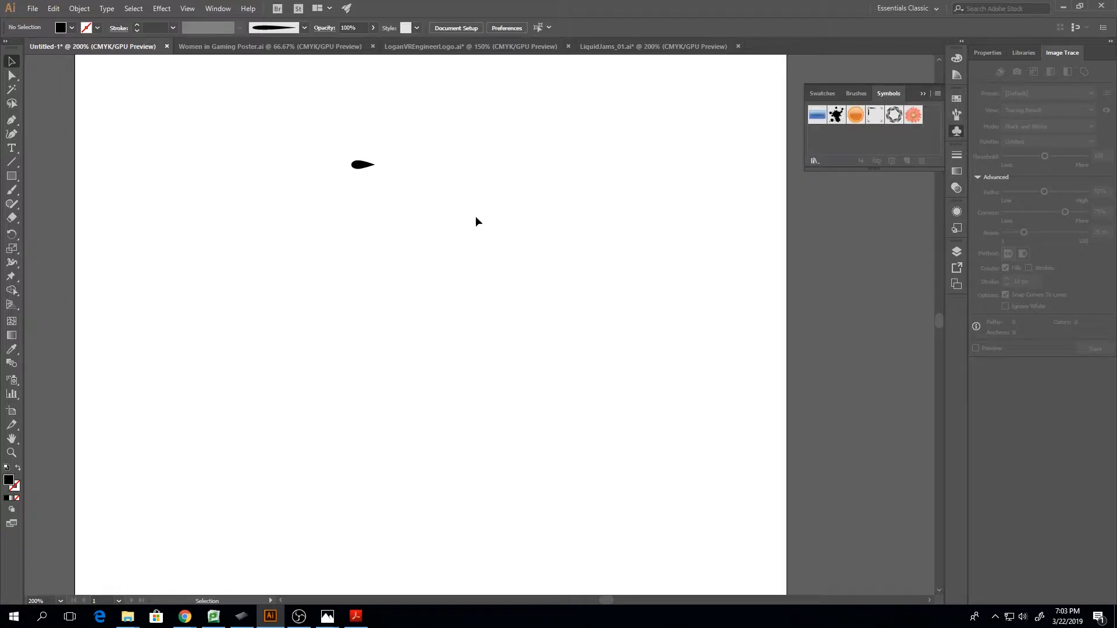
click(850, 94)
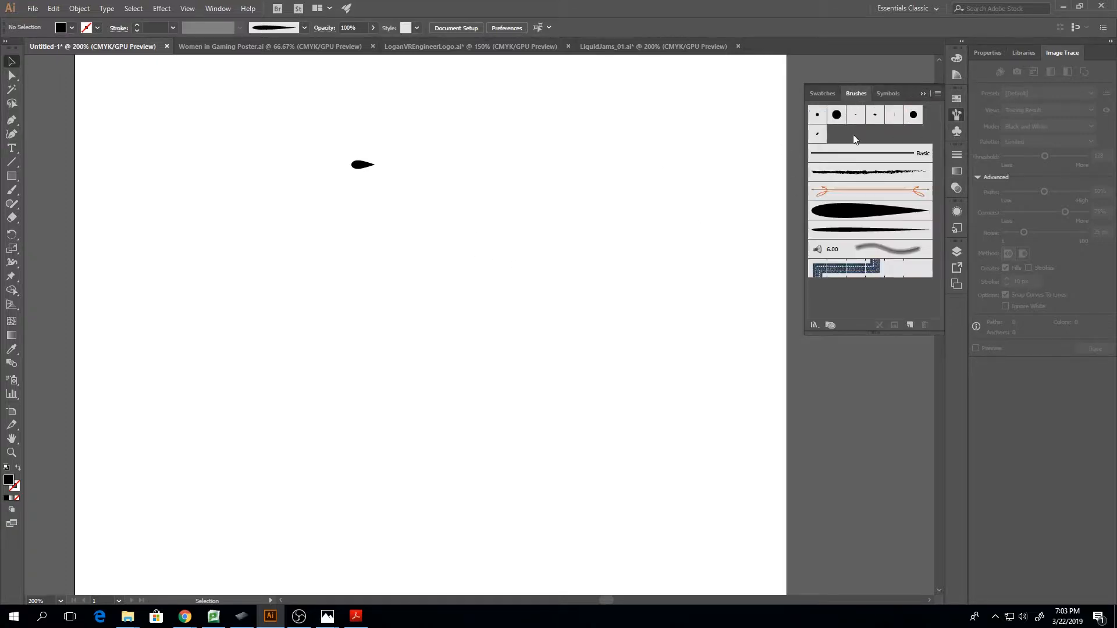
click(921, 93)
Duplicate the teardrop, rotate the copy 90° so its tip points up, and place it just above the original's round end
click(361, 166)
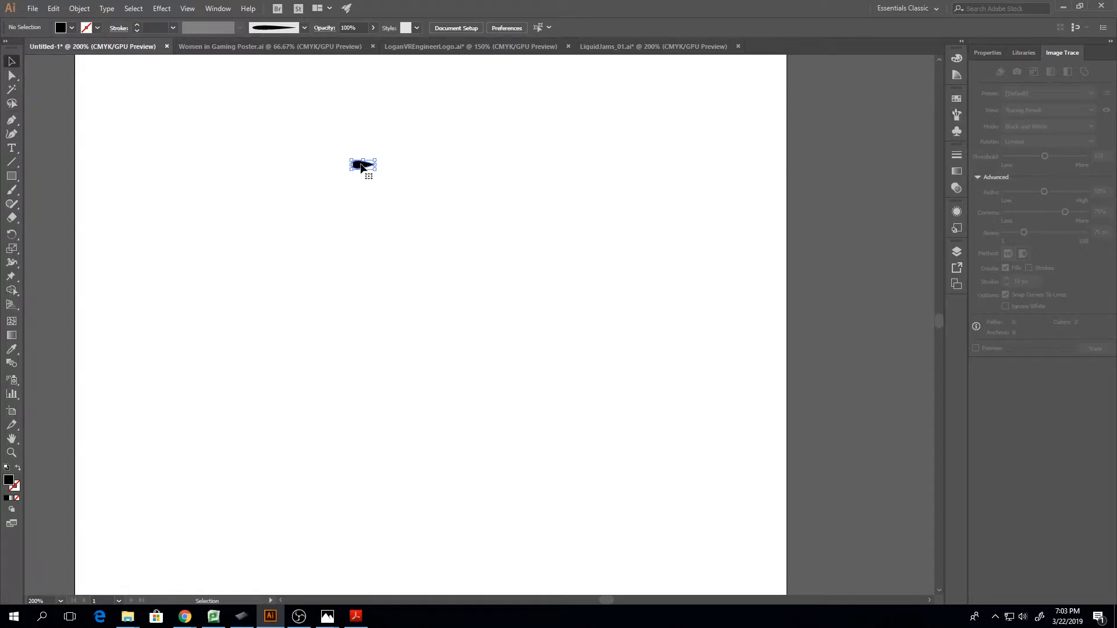
key(ctrl+equal)
key(ctrl+equal)
key(ctrl+equal)
key(ctrl+equal)
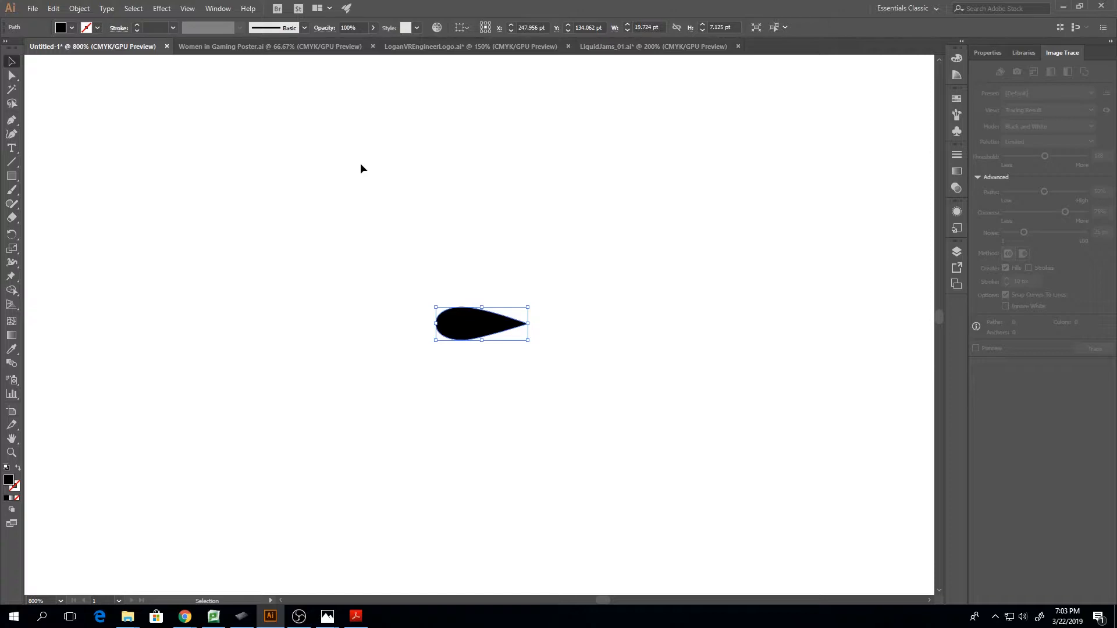
key(a)
key(v)
right_click(473, 326)
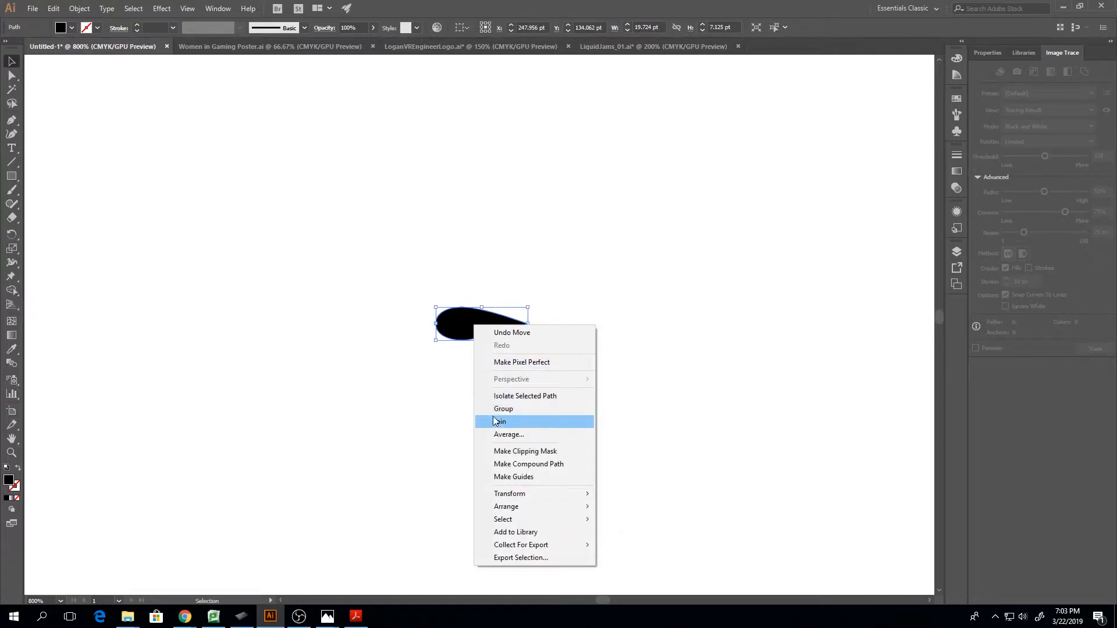
click(460, 420)
click(460, 329)
key(a)
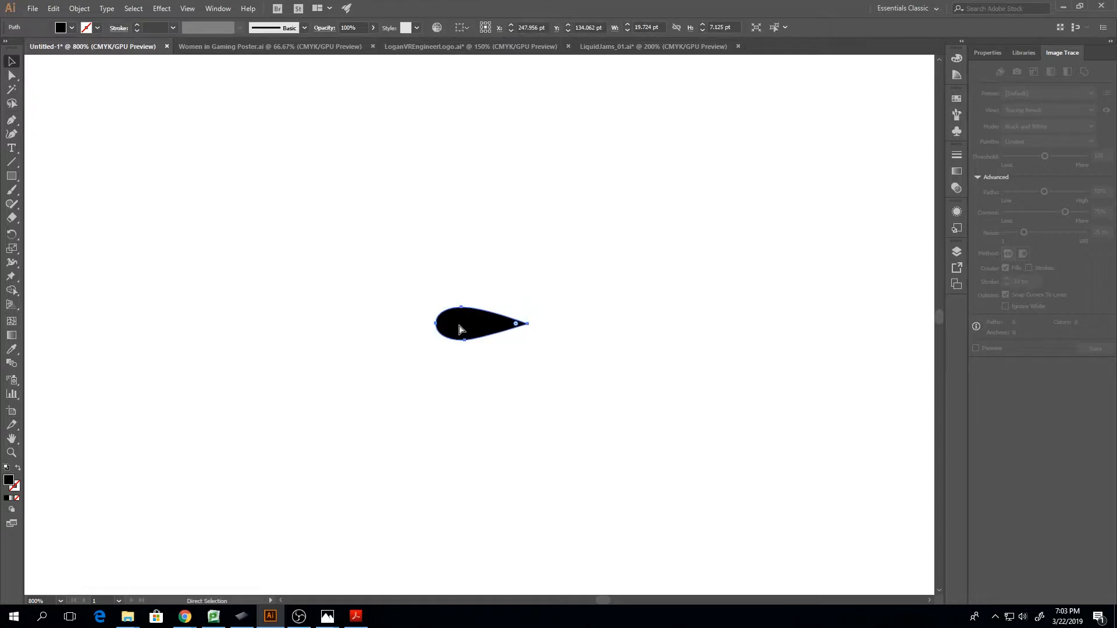
key(ctrl+c)
key(ctrl+f)
drag(532, 307, 472, 265)
drag(486, 333, 423, 281)
key(a)
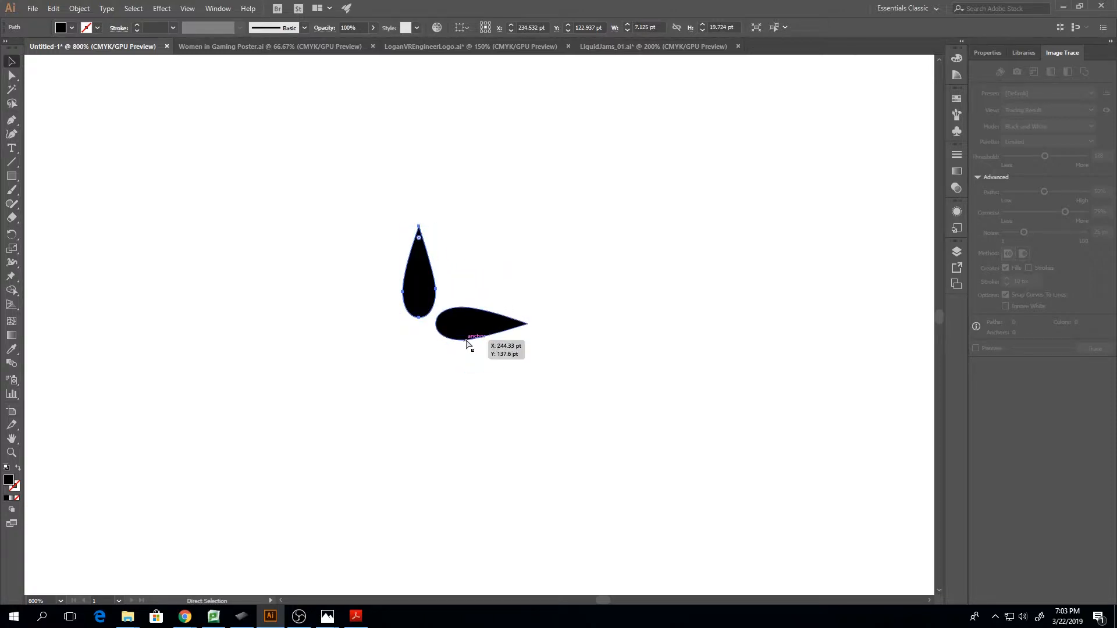
Place a copy of the horizontal teardrop rotated 180° opposite the original, and nudge the original slightly down and the upright one slightly up
key(v)
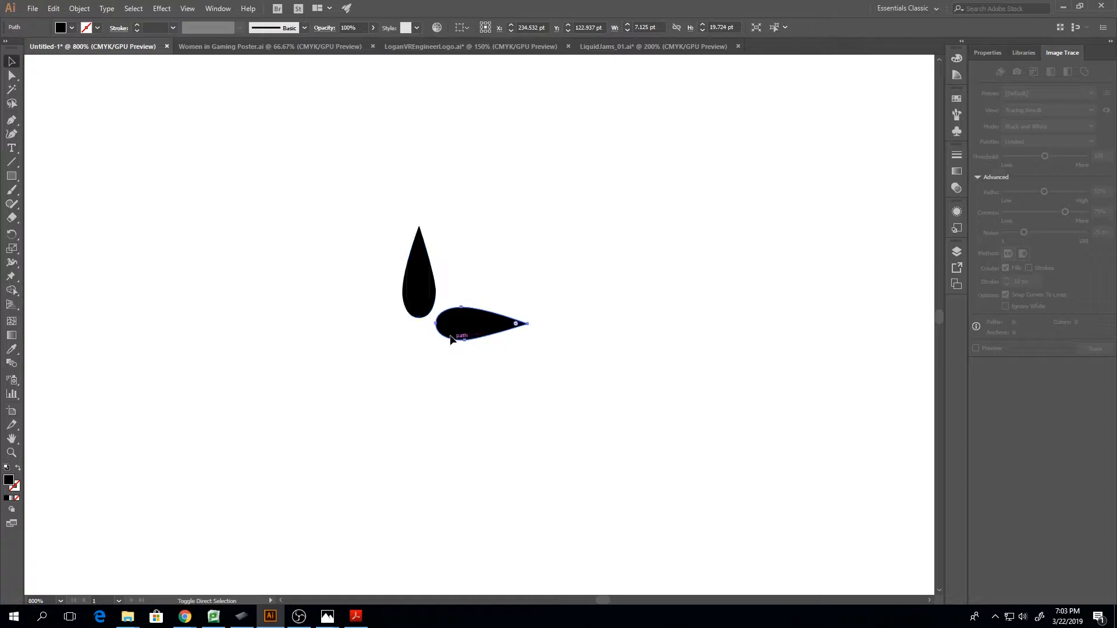
click(492, 338)
drag(534, 307, 364, 329)
drag(487, 336, 364, 329)
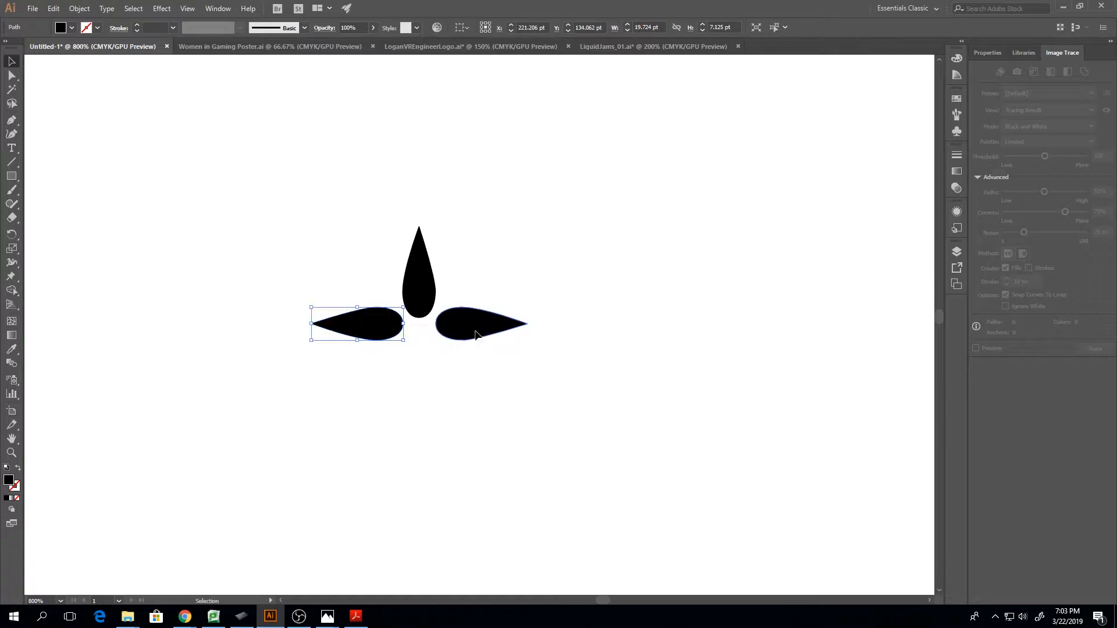
drag(474, 339, 474, 341)
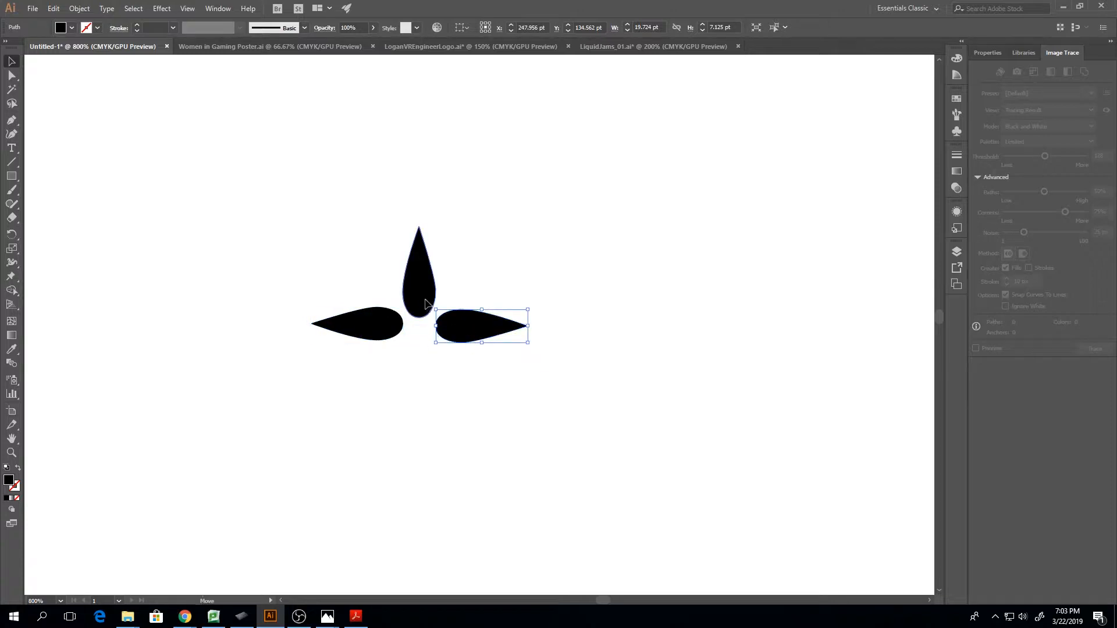
drag(427, 305, 427, 300)
click(388, 338)
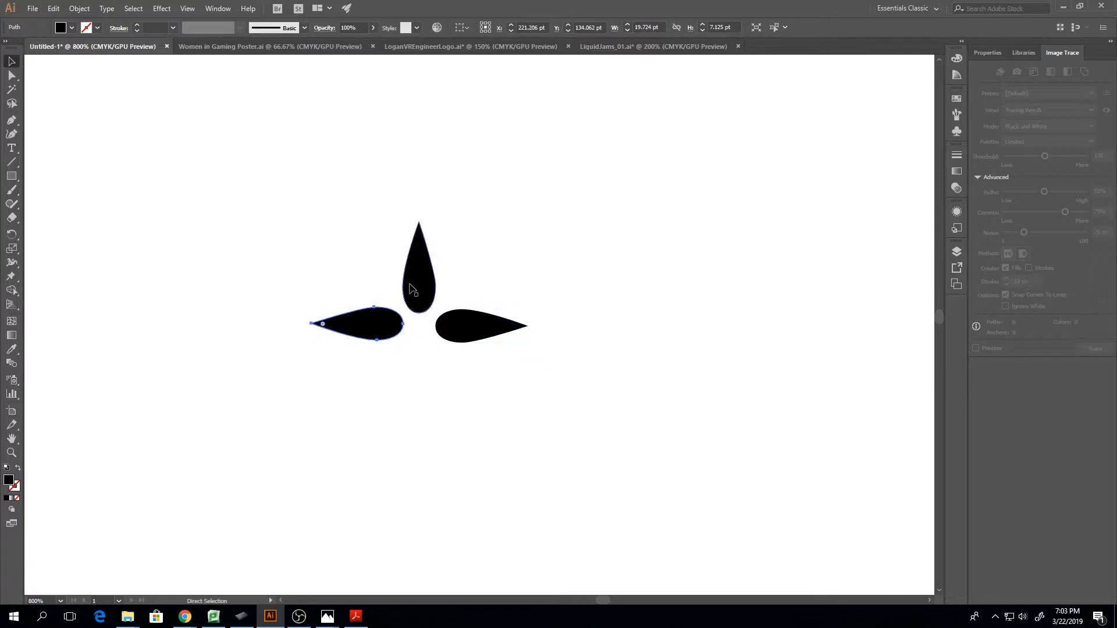
Duplicate the upright teardrop, rotate the copy 180°, and place it below the centre to complete a four-pointed cross
click(419, 258)
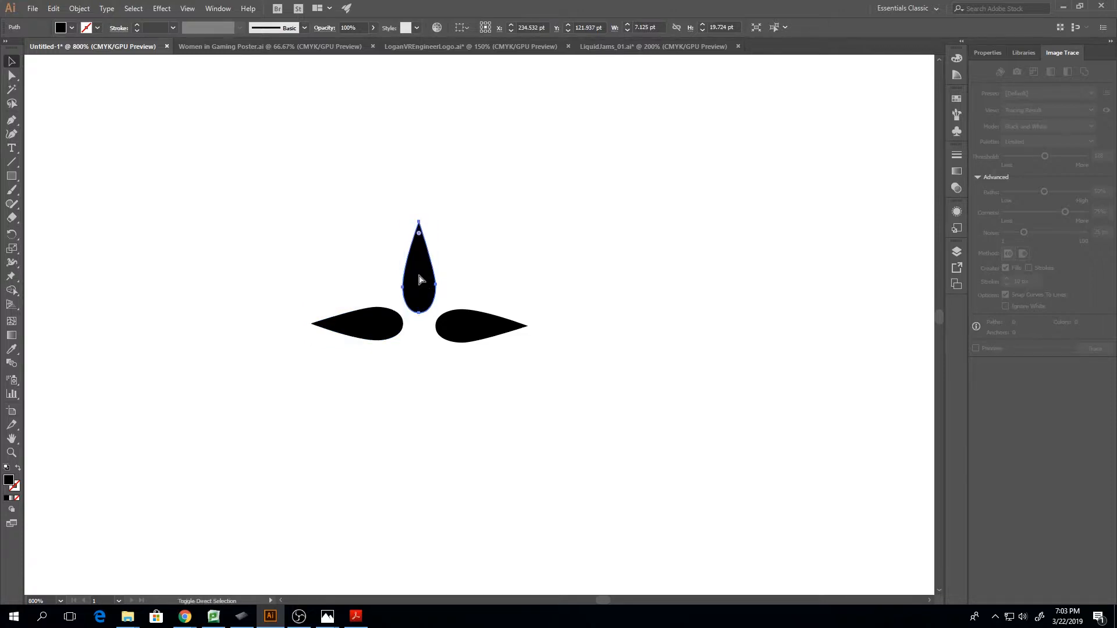
drag(419, 280, 418, 342)
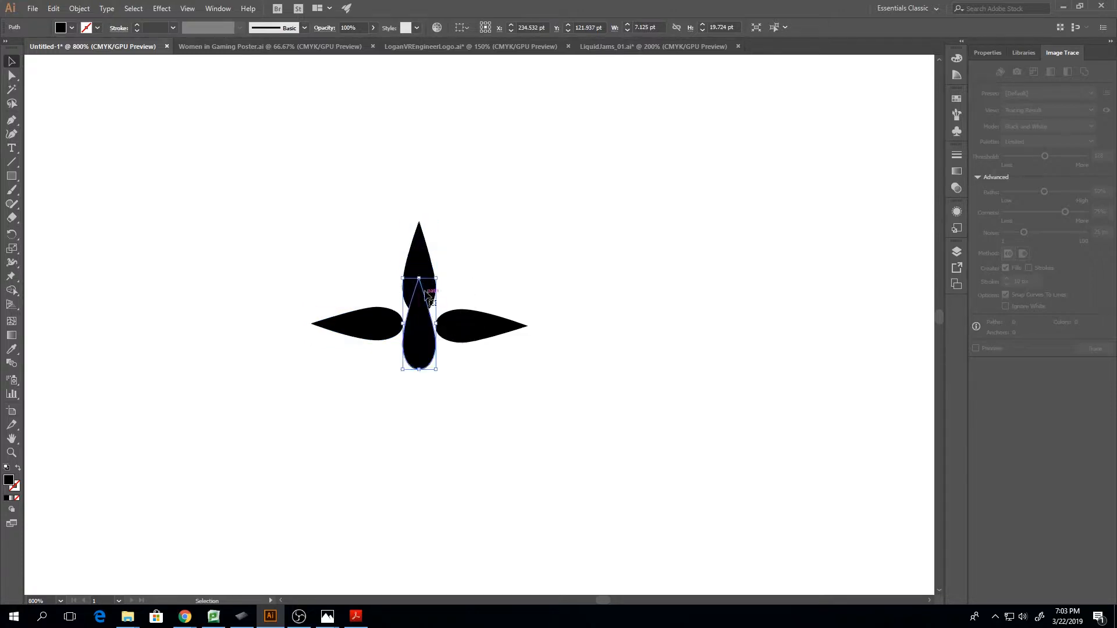
drag(443, 277, 368, 436)
drag(418, 332, 418, 399)
click(549, 394)
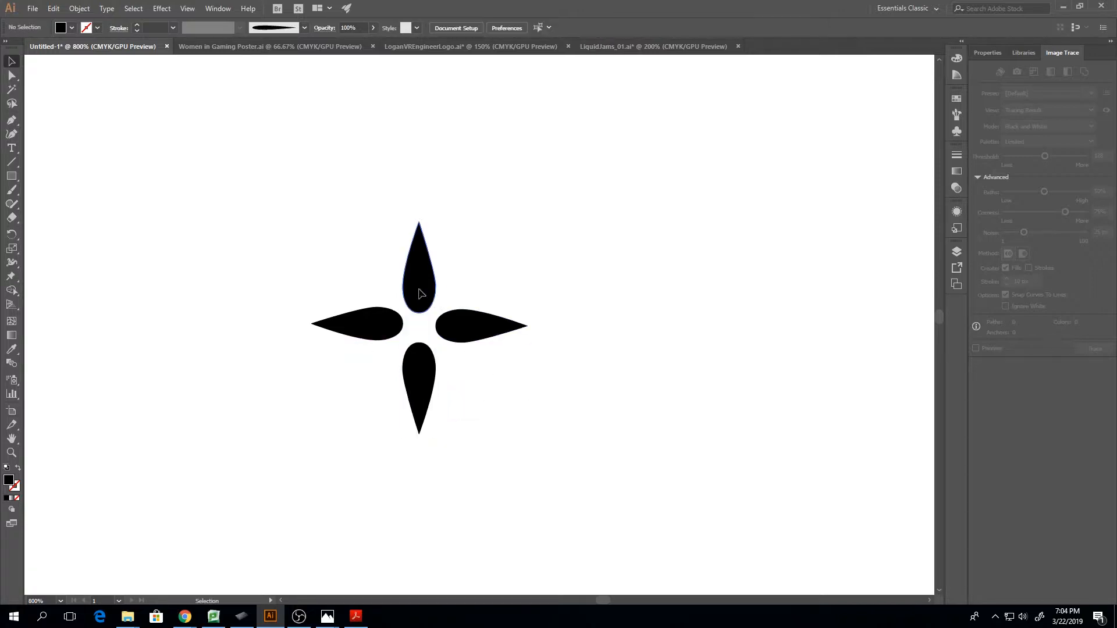
Nudge the upper, right and left teardrops slightly outward to even out the gap around the cross's centre, and deselect them
drag(419, 292, 423, 289)
drag(458, 337, 461, 334)
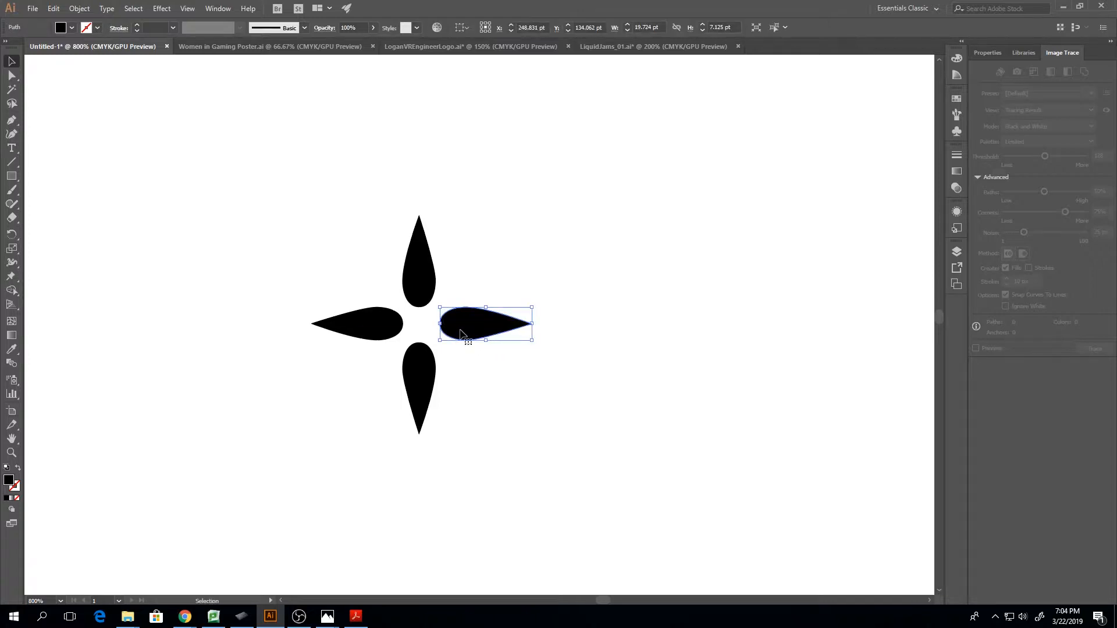
click(382, 329)
drag(377, 330, 380, 325)
click(430, 310)
click(397, 266)
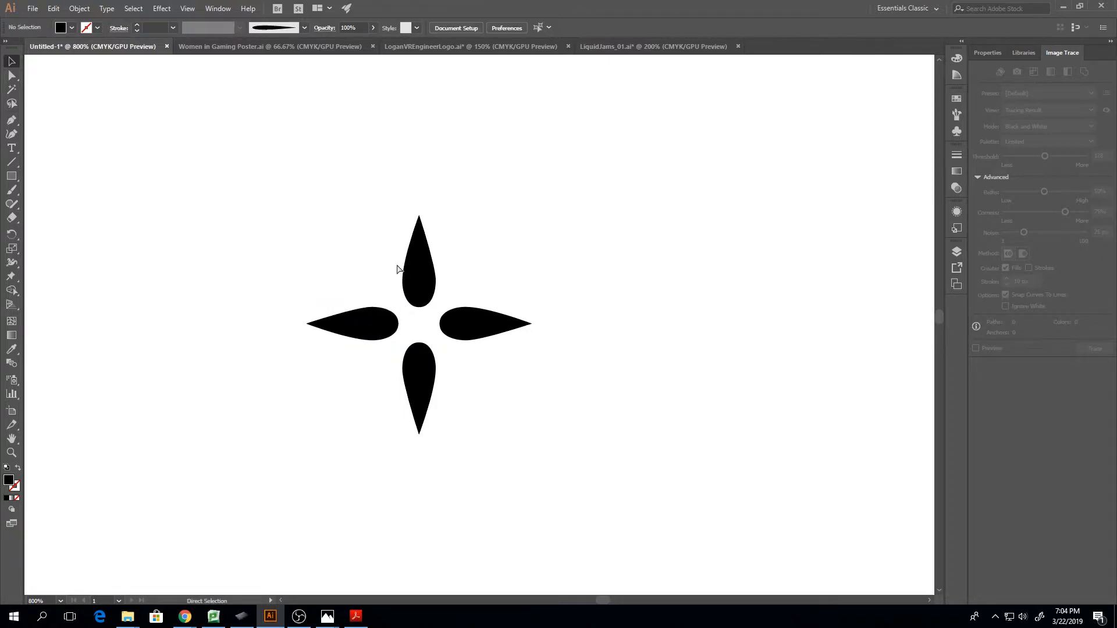
Group the four teardrops into one object and display the document's brushes
key(ctrl+minus)
key(ctrl+minus)
key(ctrl+minus)
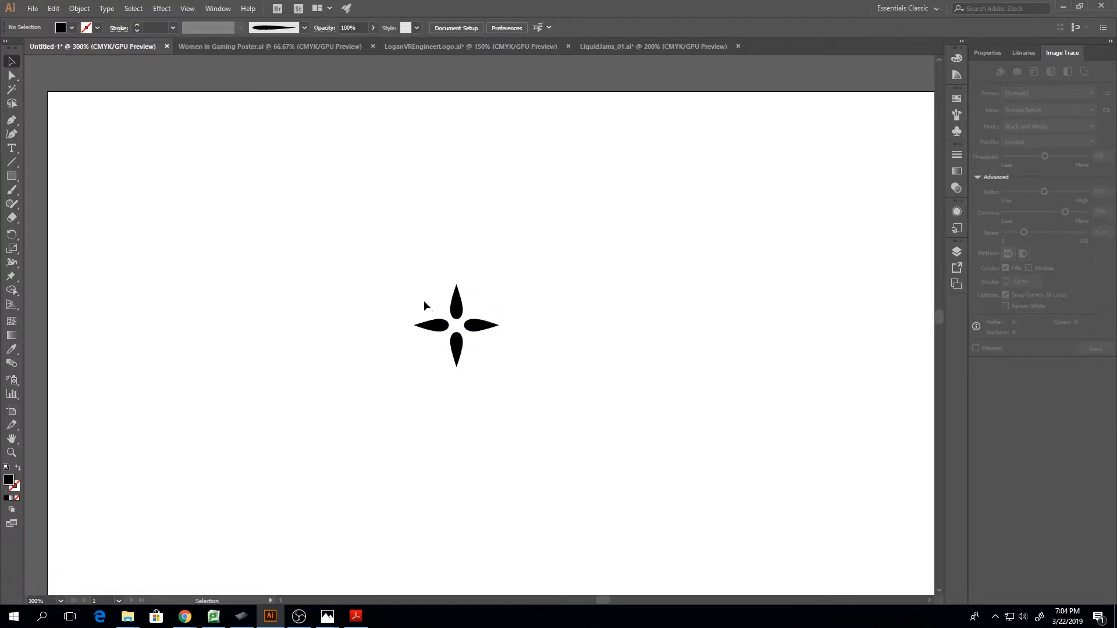
drag(399, 267, 536, 453)
right_click(459, 343)
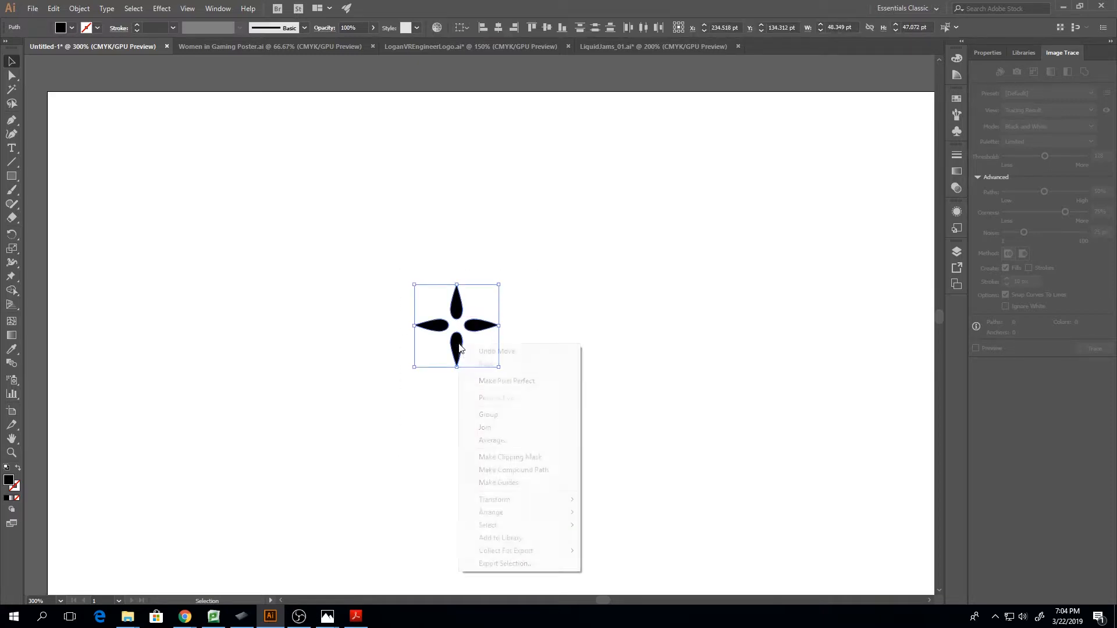
click(493, 415)
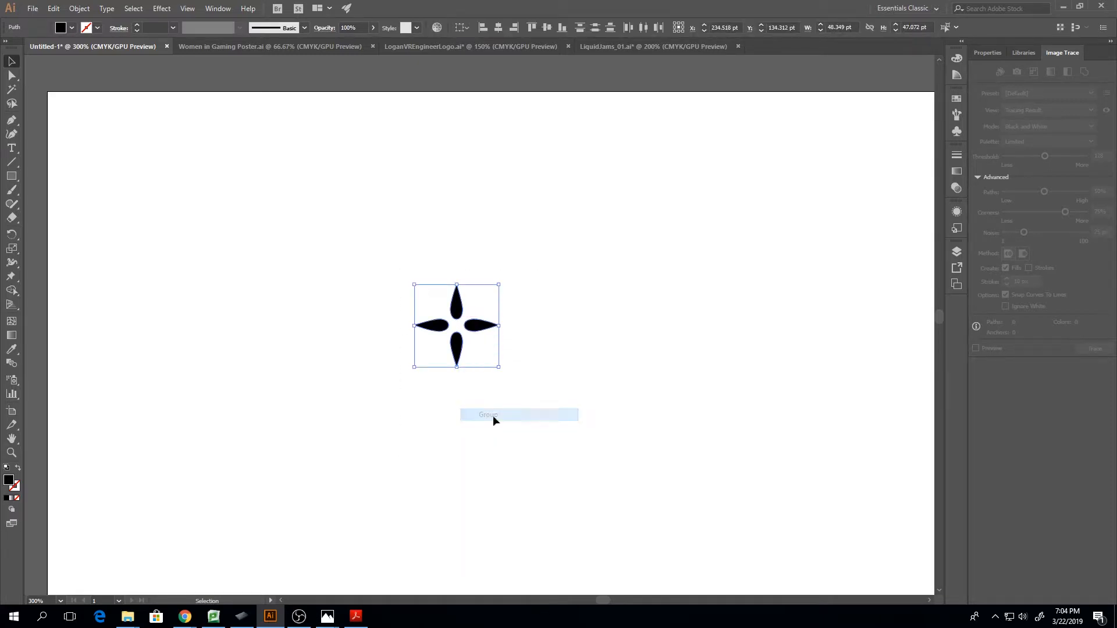
click(956, 190)
click(957, 115)
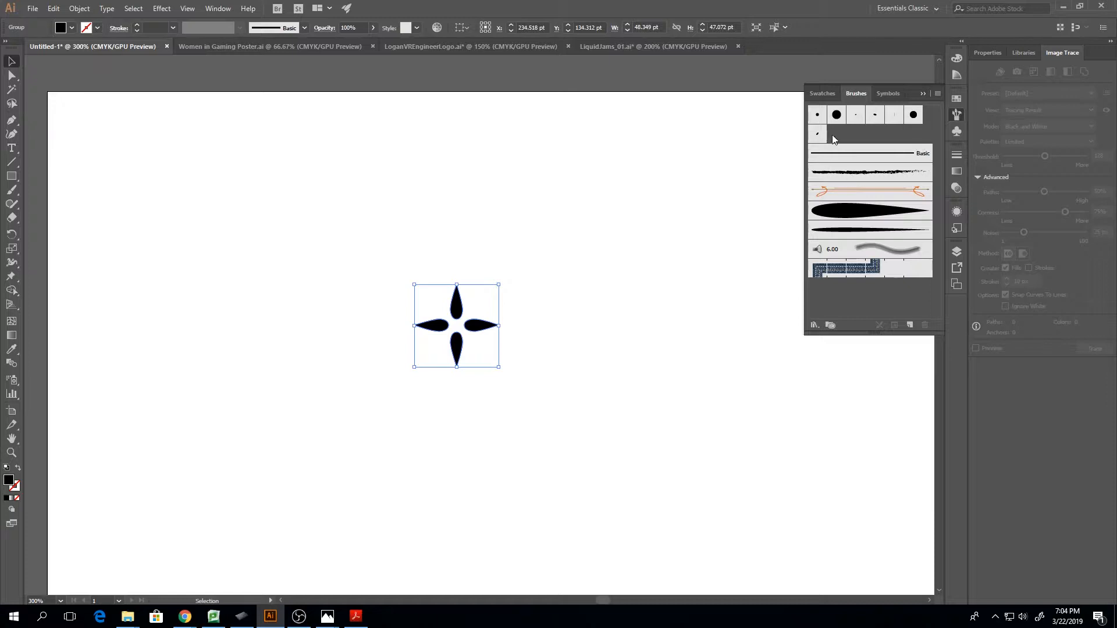
click(910, 326)
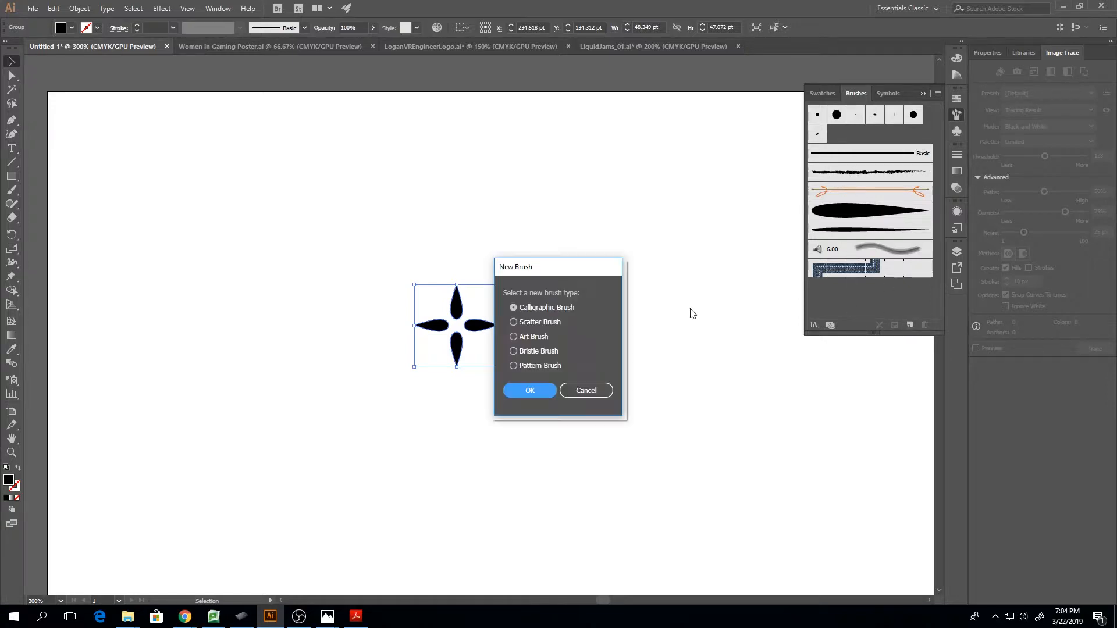
click(514, 322)
click(516, 391)
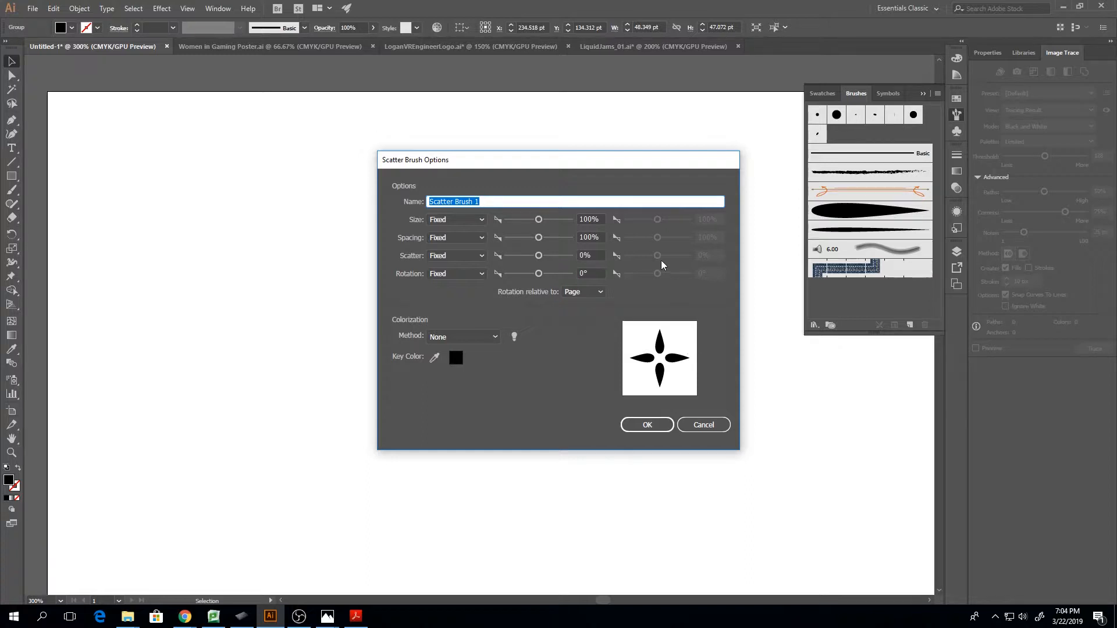
drag(642, 167, 839, 182)
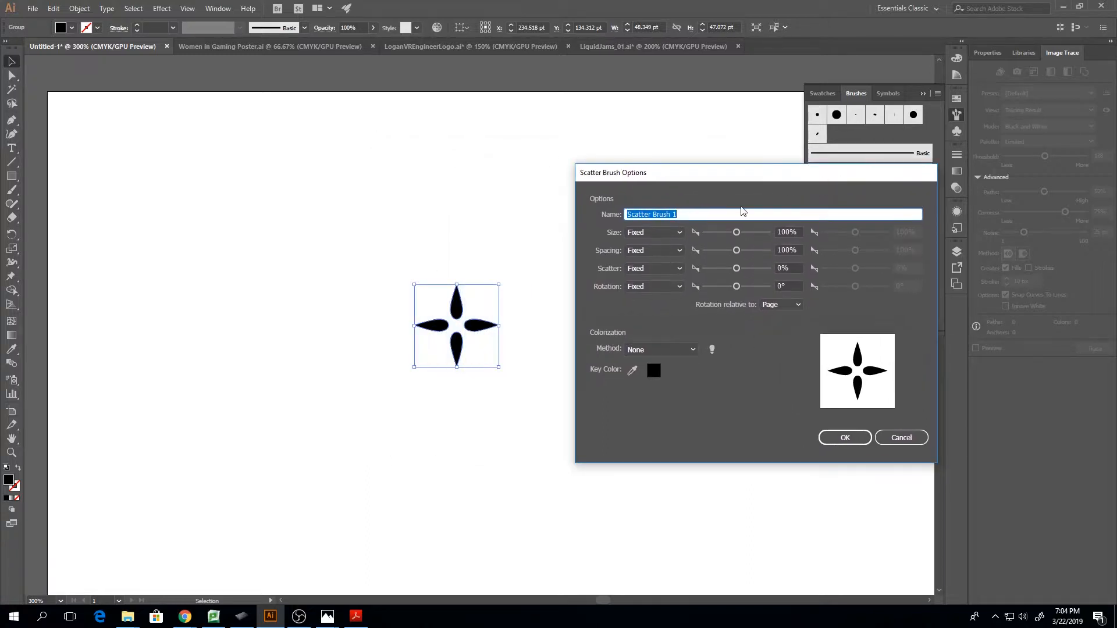
click(902, 438)
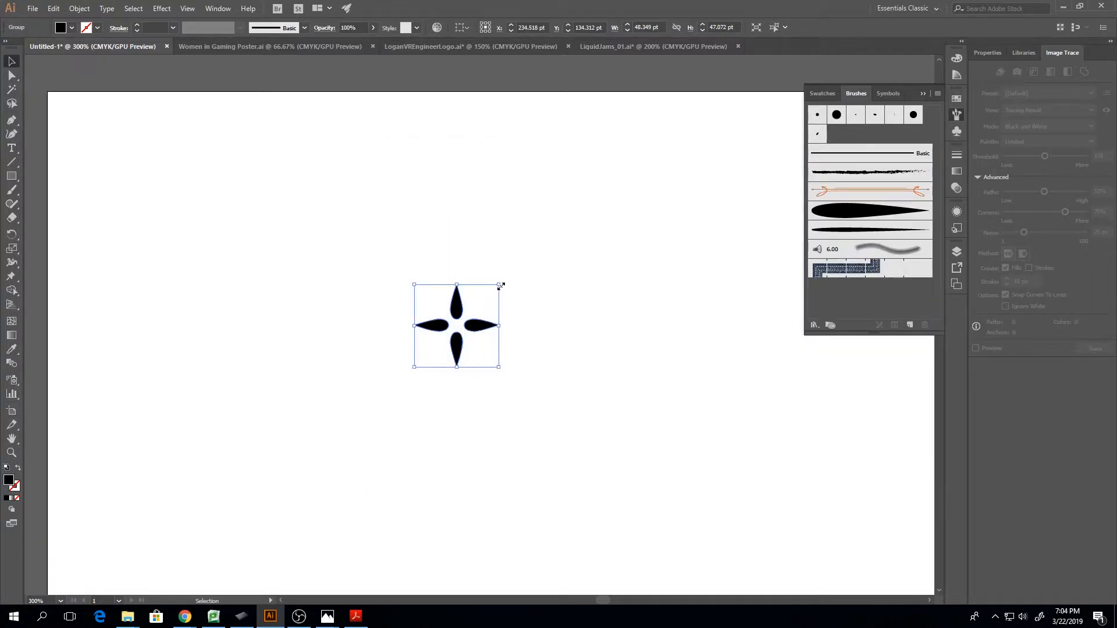
Scale the grouped four-pointed motif down to about 17.2 × 16.7 pt
drag(500, 286, 468, 317)
key(ctrl+minus)
key(ctrl+minus)
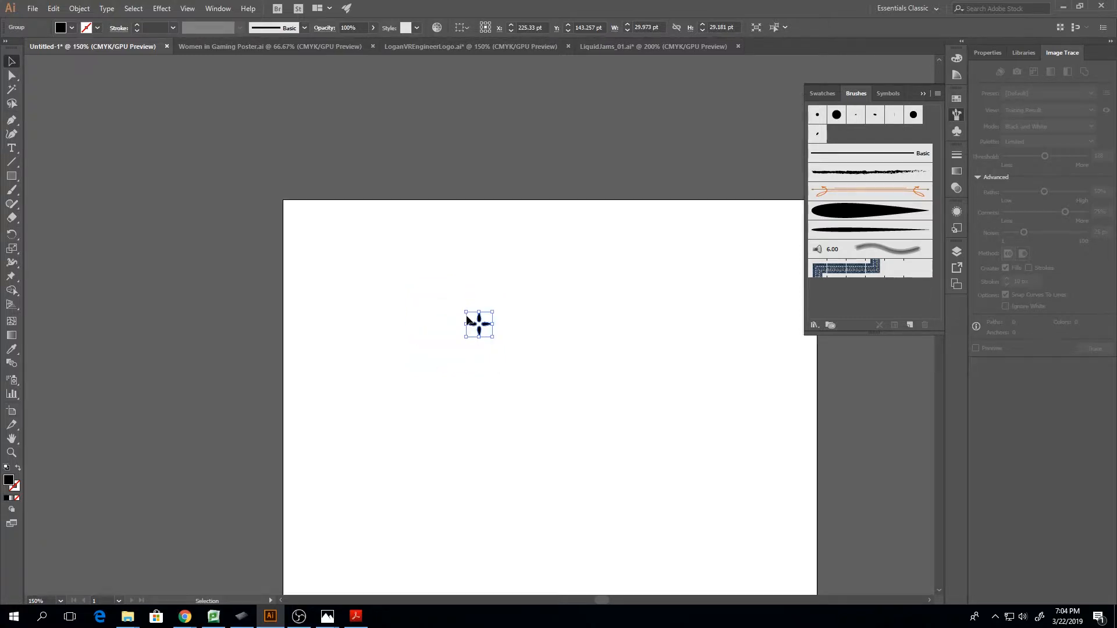
drag(492, 314, 480, 321)
key(ctrl+plus)
key(ctrl+plus)
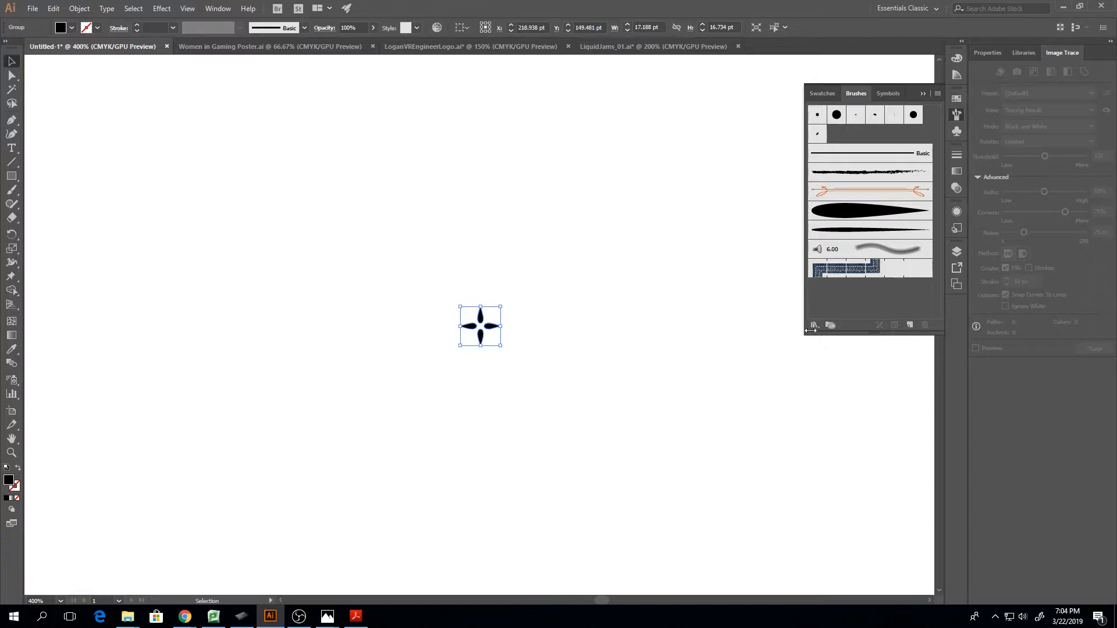
Create a scatter brush from the small four-pointed motif, keeping the default options
click(910, 325)
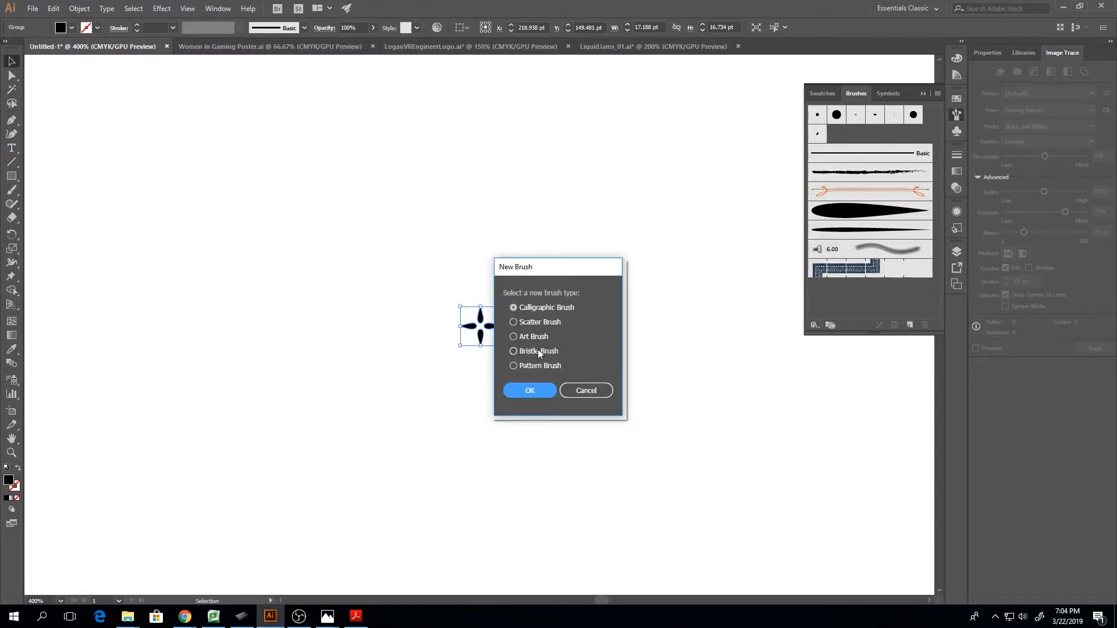
click(514, 321)
click(530, 391)
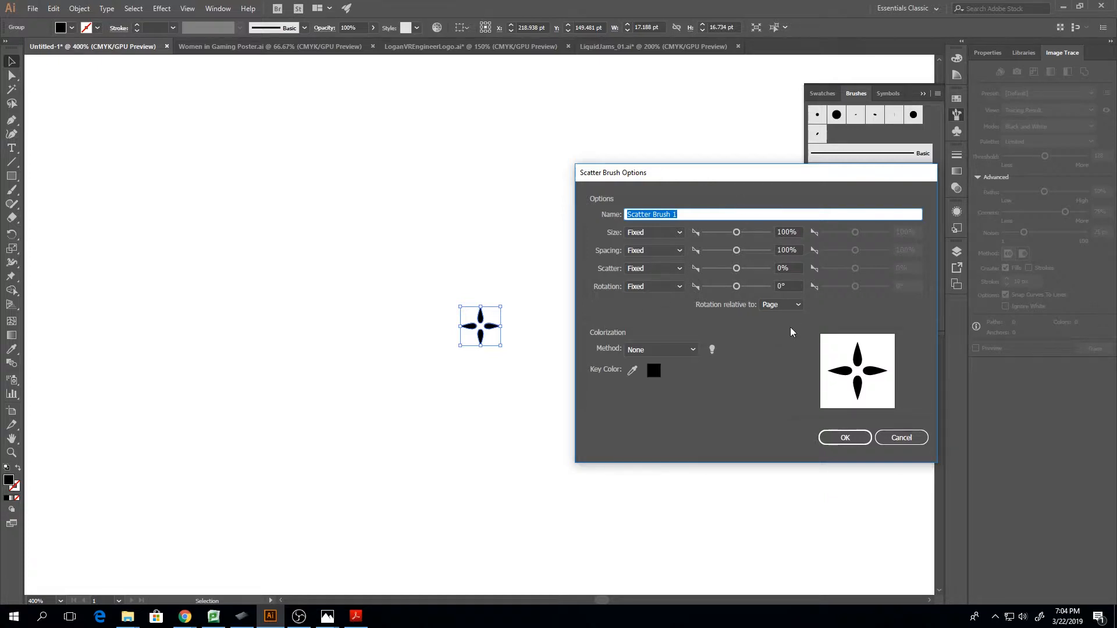
click(846, 438)
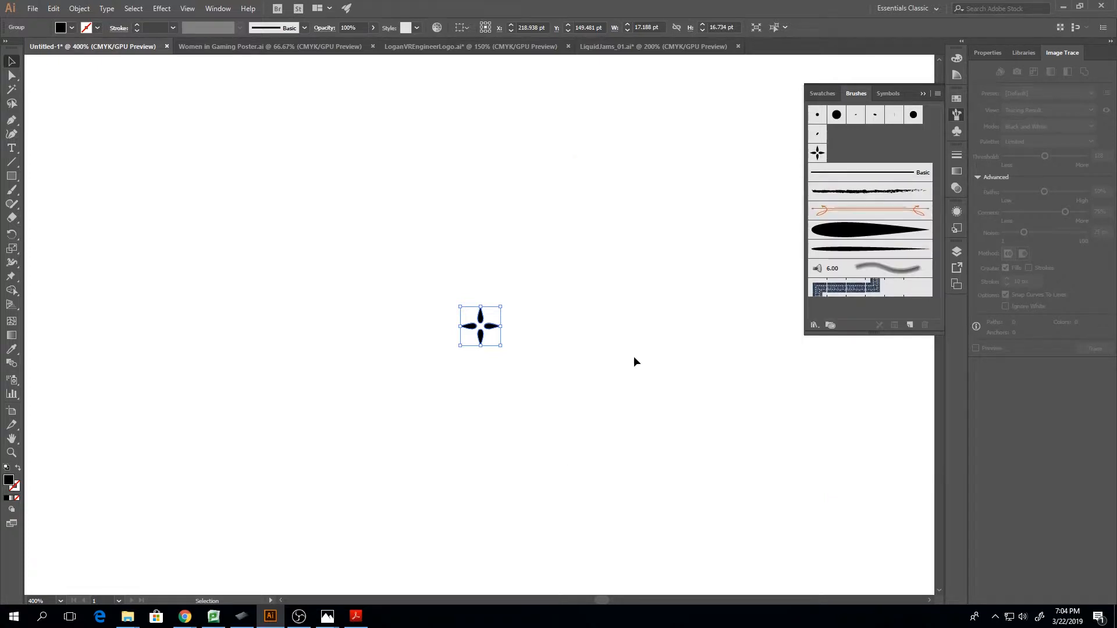
Move the original motif near the artboard's upper-left corner, about X 67 pt, Y 60 pt, and leave isolation mode
key(a)
key(ctrl+minus)
key(ctrl+minus)
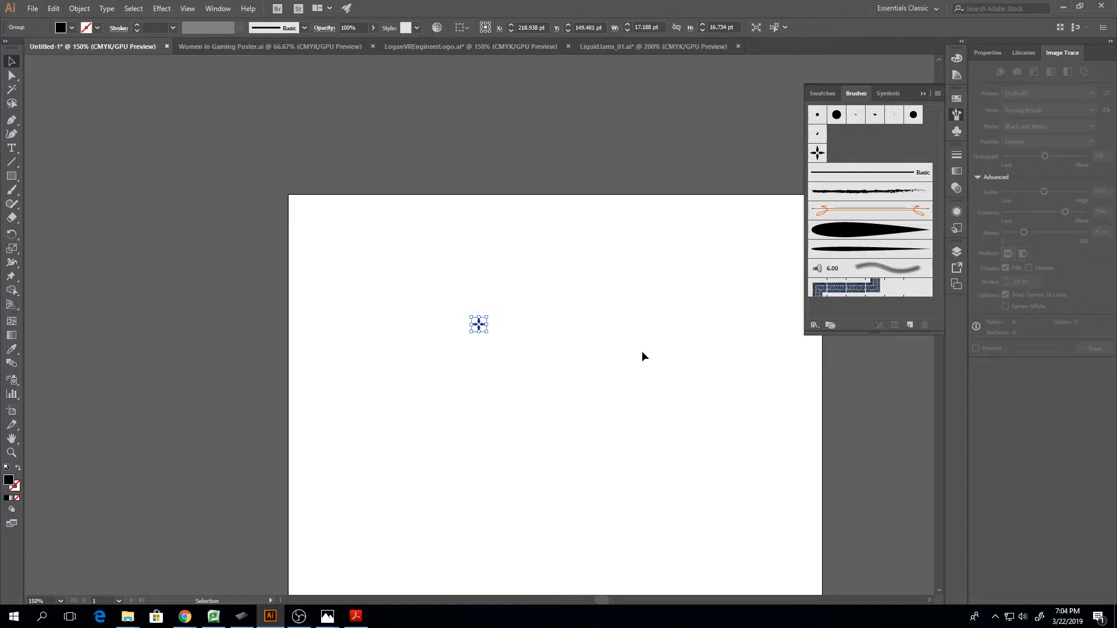
click(442, 280)
double_click(478, 326)
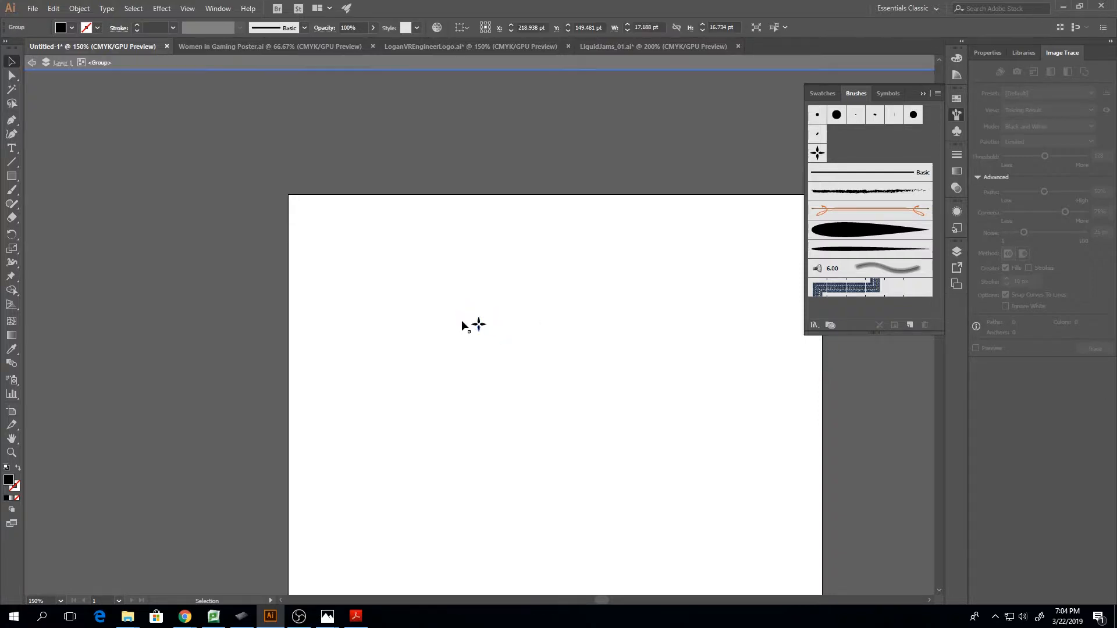
click(32, 62)
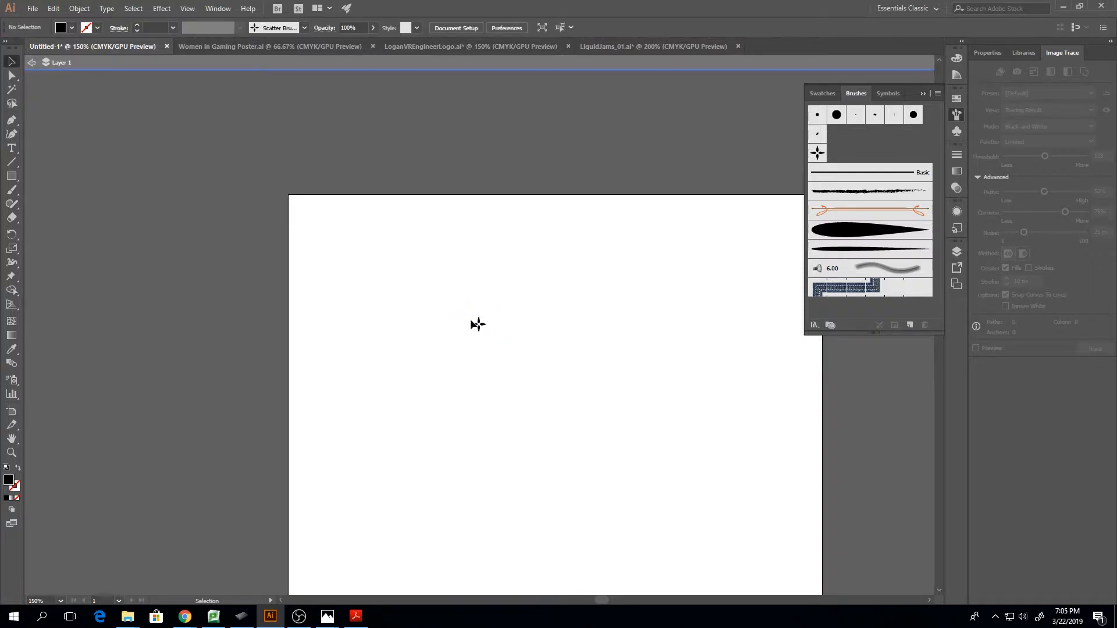
drag(478, 323, 345, 249)
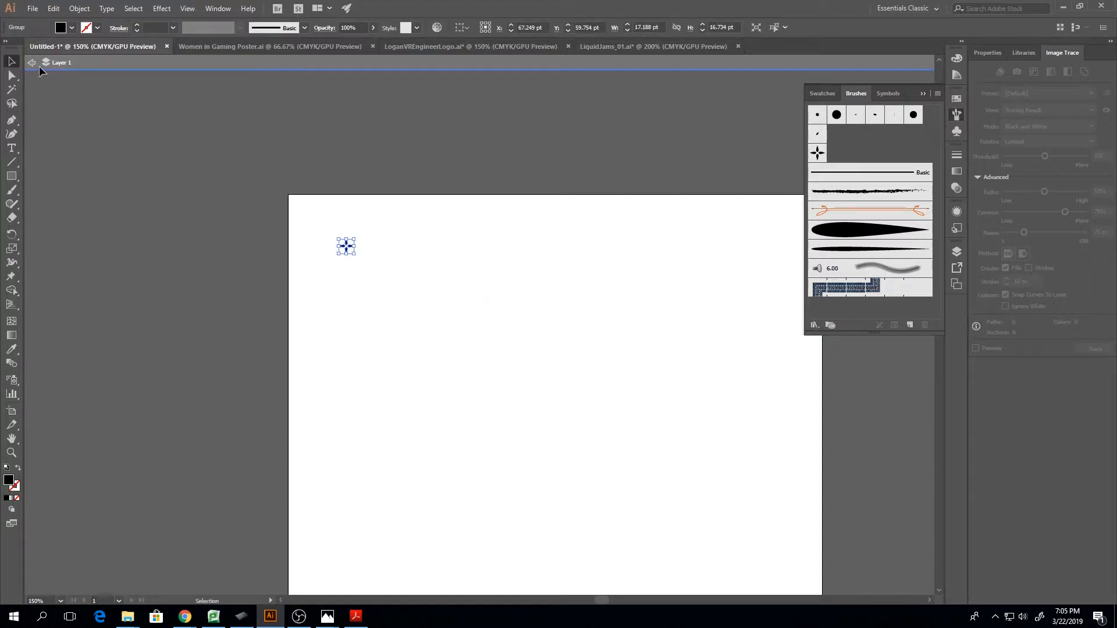
click(31, 62)
Activate the Paintbrush tool for painting with the four-pointed scatter brush
click(11, 190)
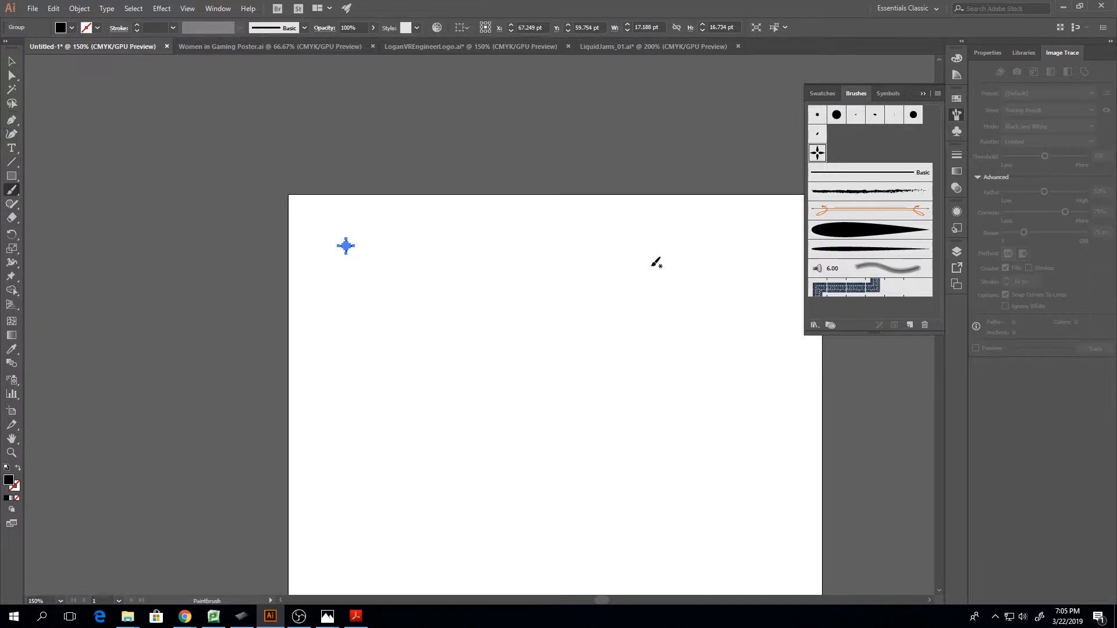
Paint a looping stroke with the four-pointed scatter brush, undo it, and paint a wavy one about 357 × 88 pt across the artboard
mouse_move(382, 357)
mouse_down()
mouse_move(459, 427)
mouse_move(619, 399)
mouse_up()
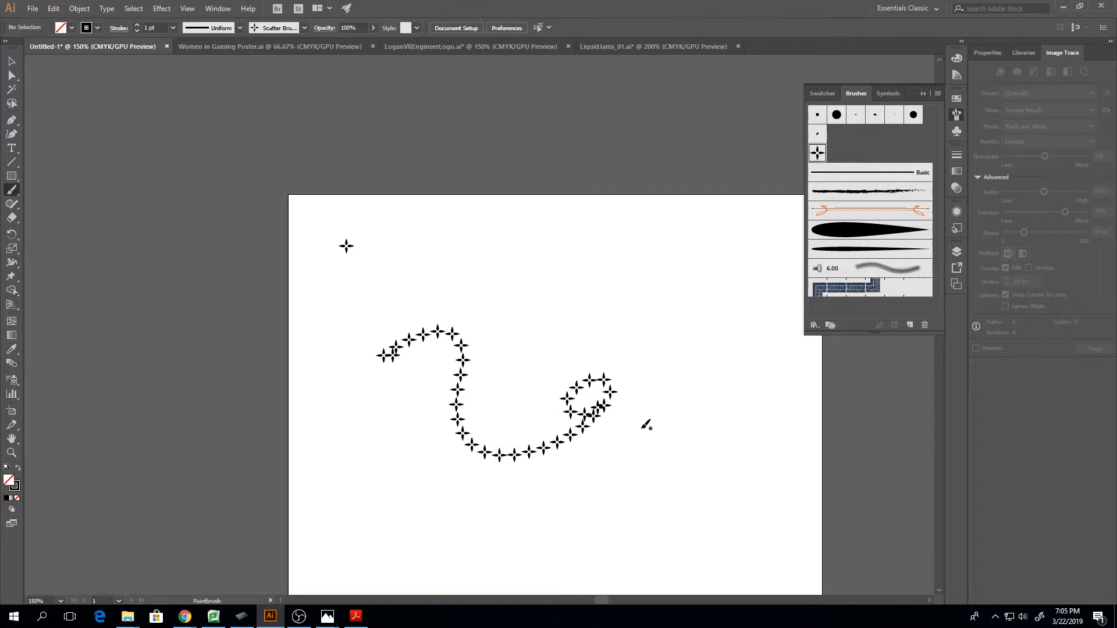
key(ctrl+z)
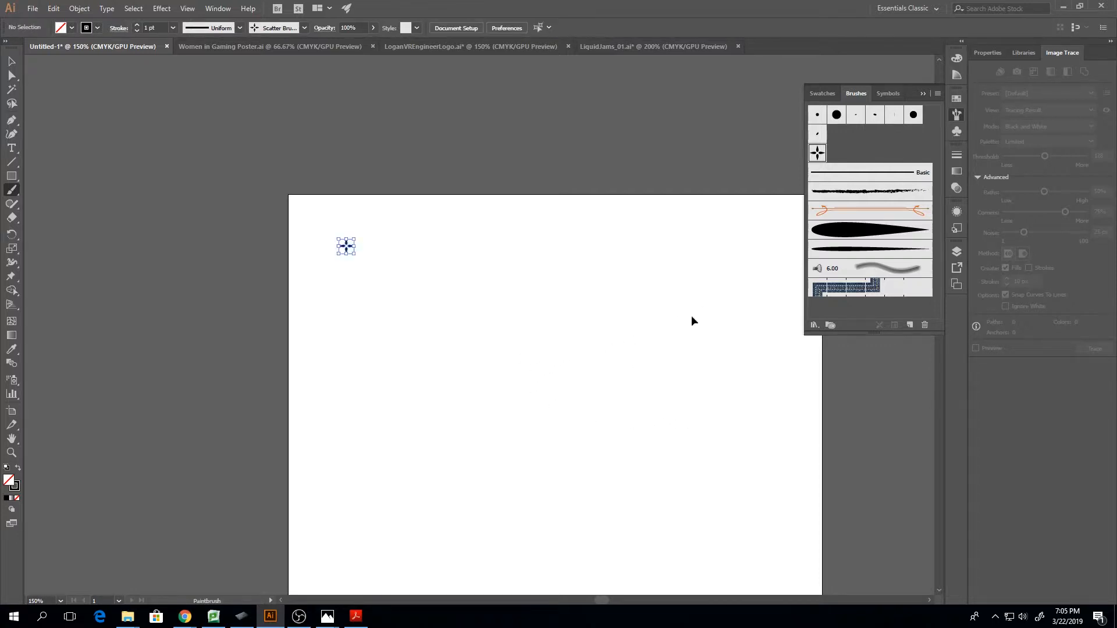
mouse_move(366, 432)
mouse_down()
mouse_move(439, 404)
mouse_move(615, 434)
mouse_move(677, 402)
mouse_move(673, 360)
mouse_up()
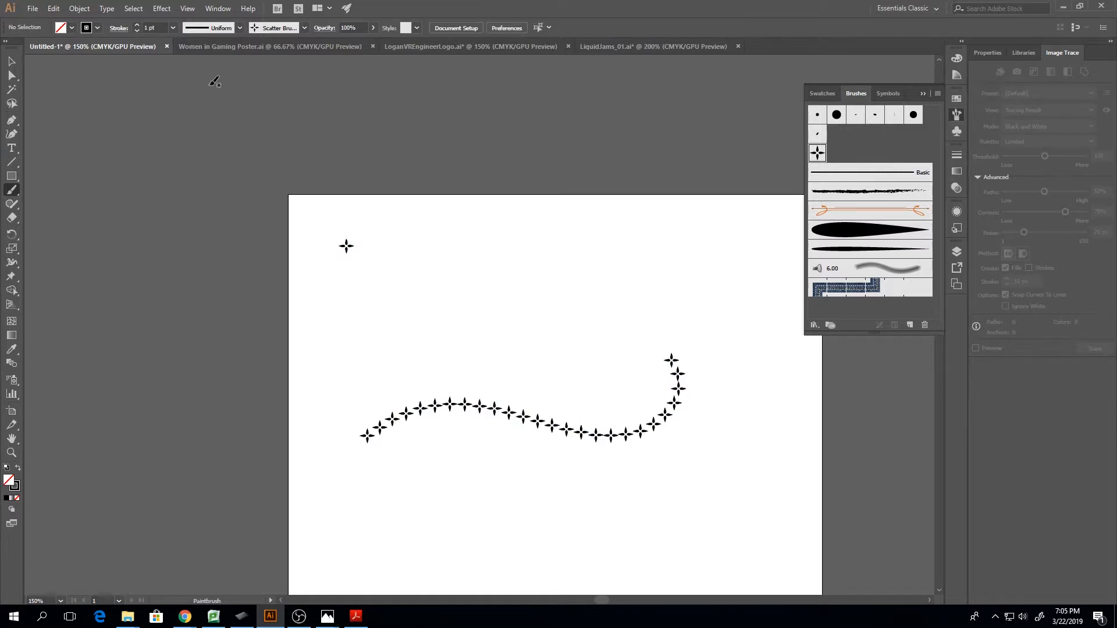
Select the wavy scatter-brush stroke on the artboard
click(136, 25)
click(137, 25)
click(137, 25)
click(137, 25)
key(v)
click(453, 413)
click(453, 413)
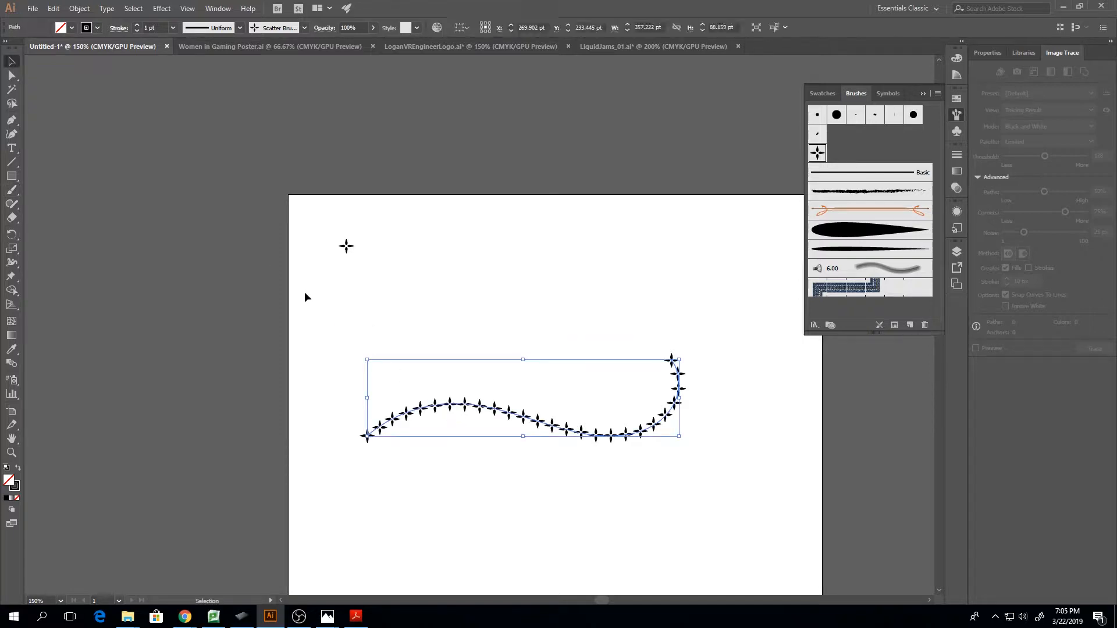
Raise the wavy stroke's weight to 4 pt and return it to 1 pt
click(137, 26)
click(137, 26)
click(137, 26)
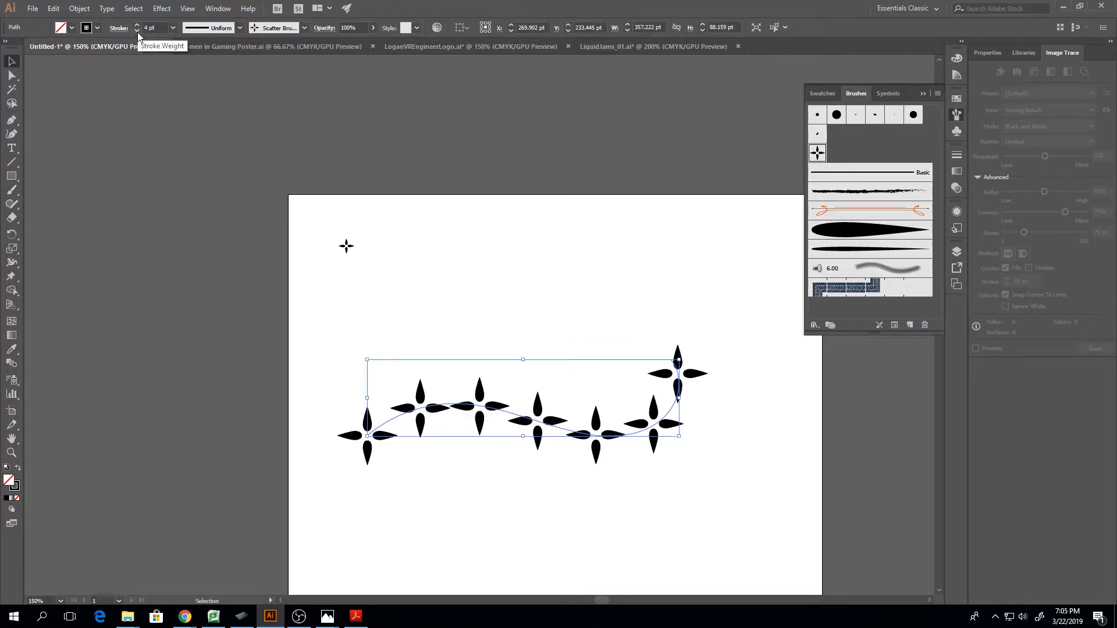
click(137, 30)
click(137, 30)
click(137, 30)
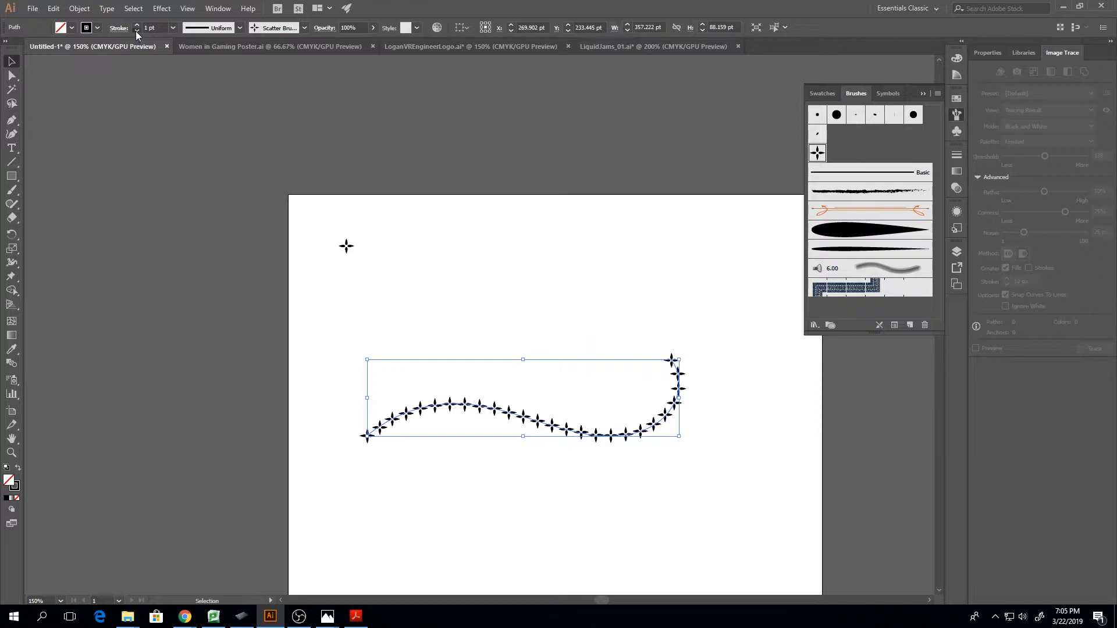
click(135, 30)
click(138, 26)
Open the four-pointed scatter brush's options beside the artwork, try Pressure for Size, and return Size to Fixed
double_click(818, 152)
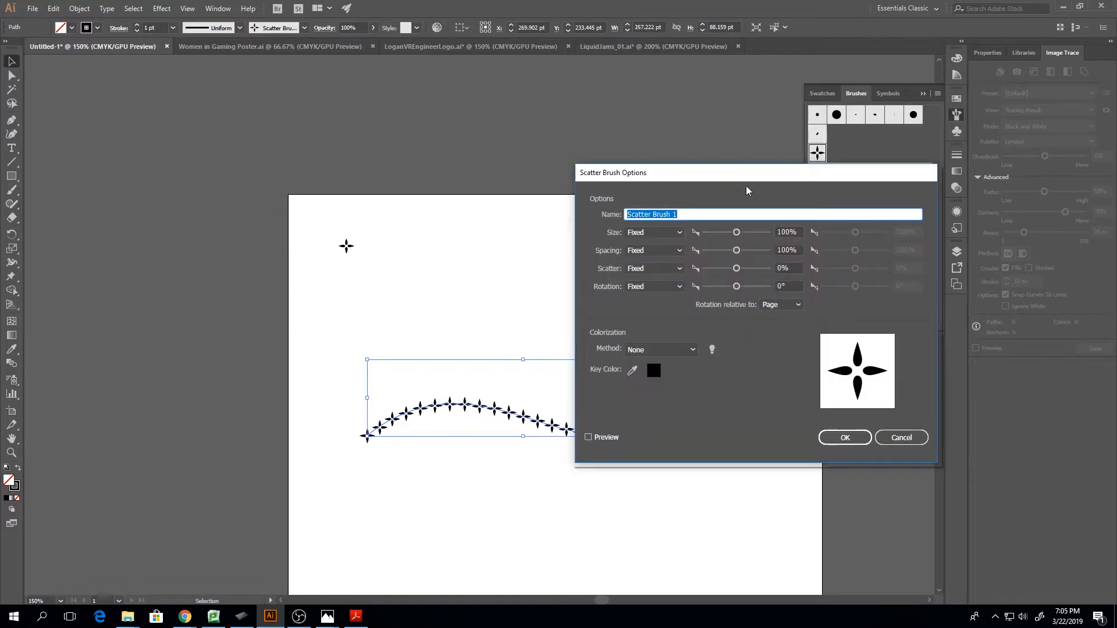
mouse_move(730, 175)
mouse_down()
mouse_move(855, 243)
mouse_move(812, 225)
mouse_up()
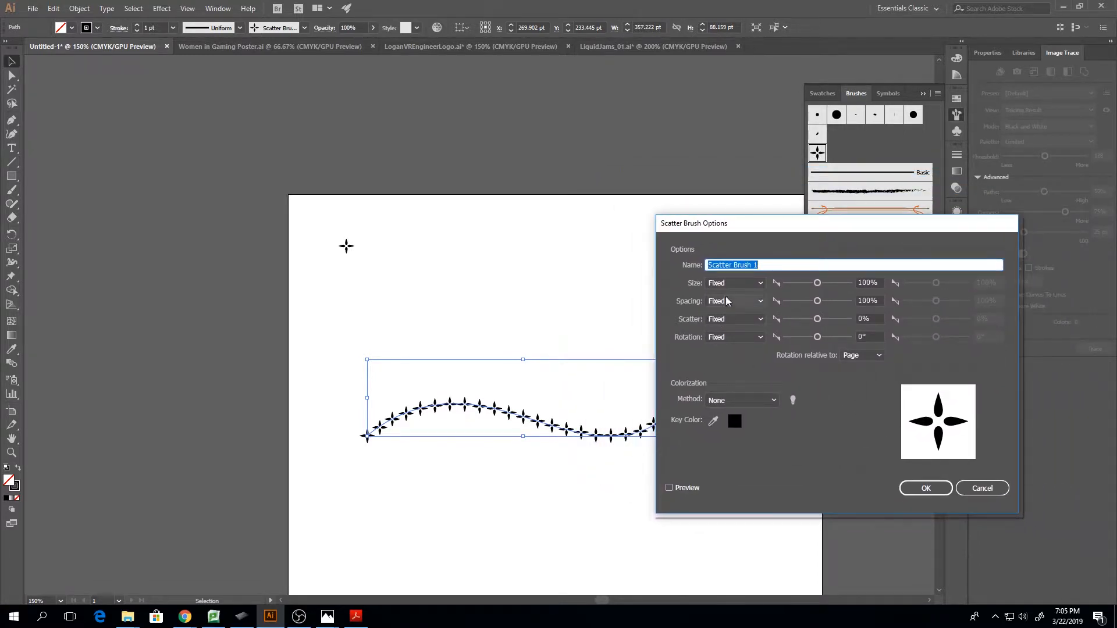
click(747, 286)
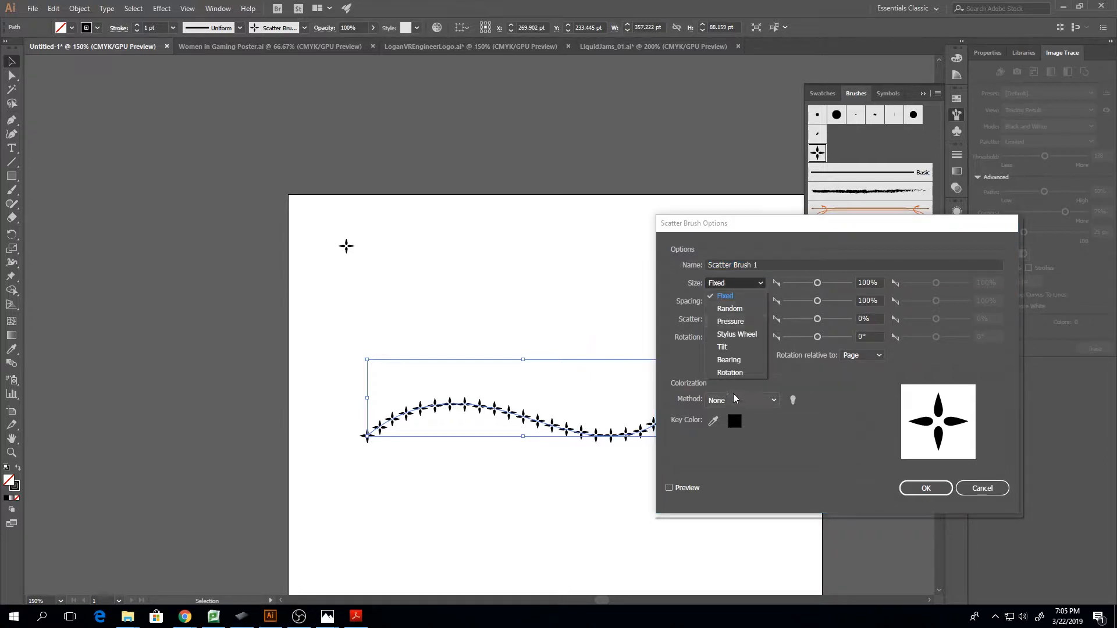
click(731, 321)
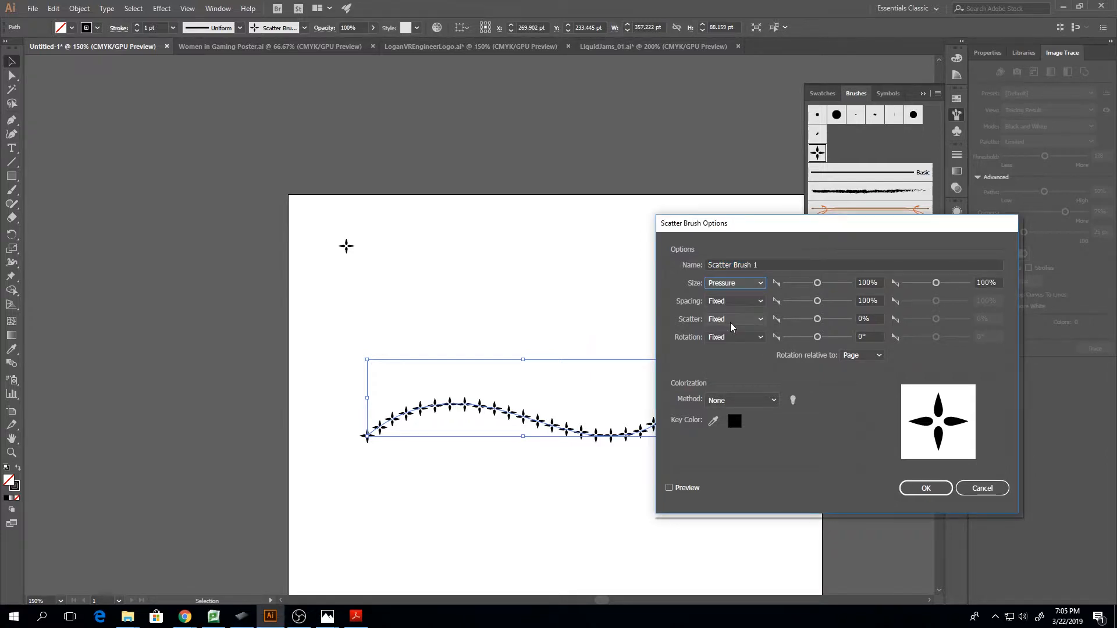
click(741, 285)
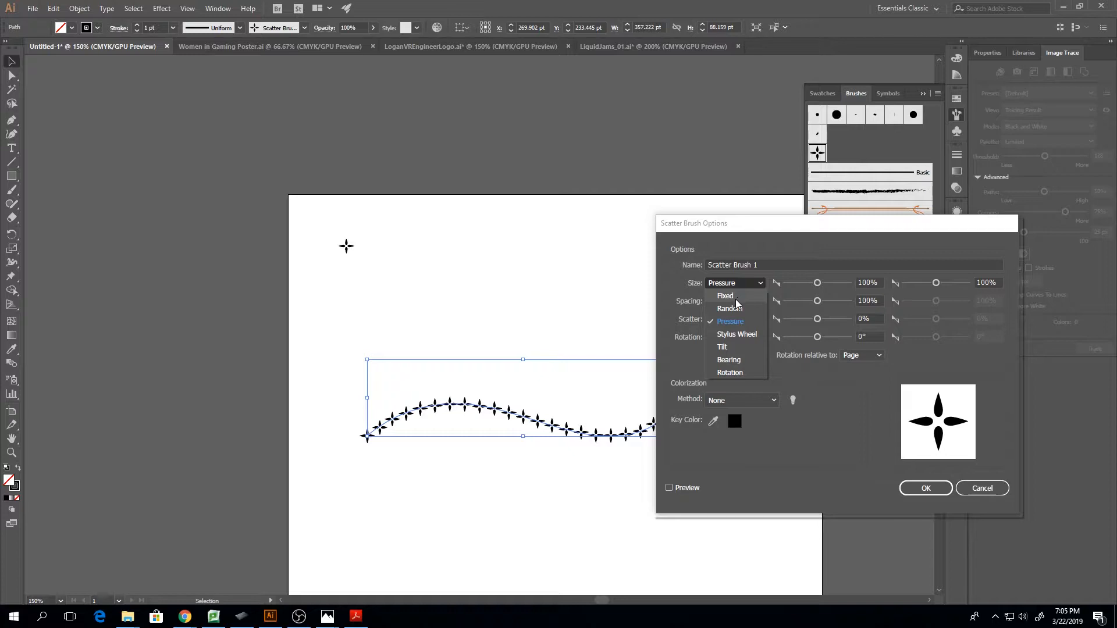
click(735, 297)
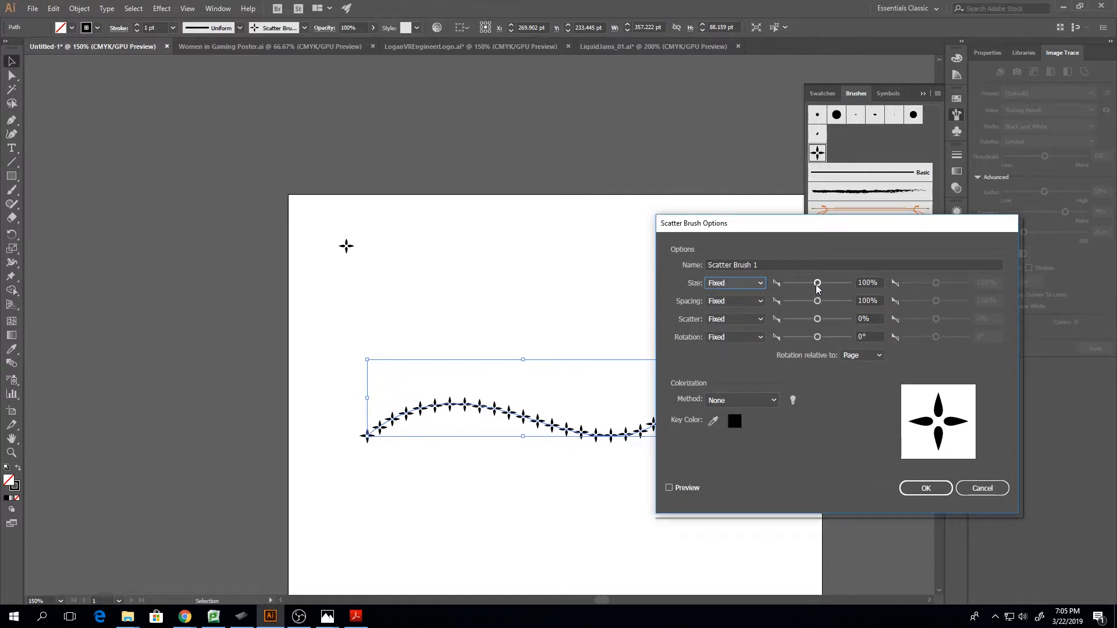
Make the brush's Spacing Random with a 63% minimum, and turn on the preview
click(758, 302)
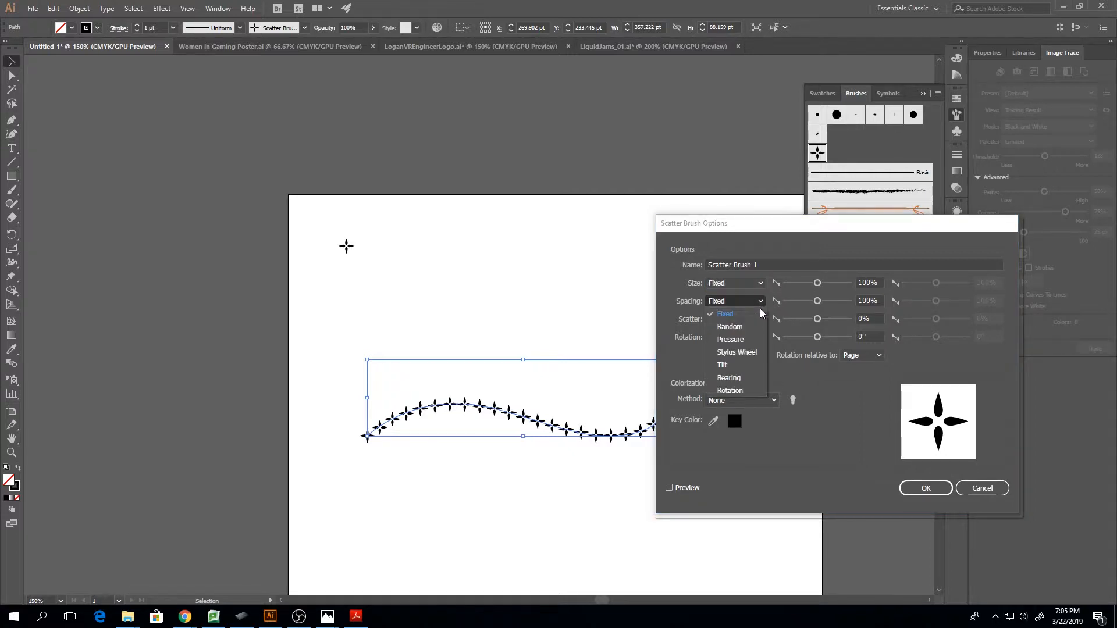
click(750, 325)
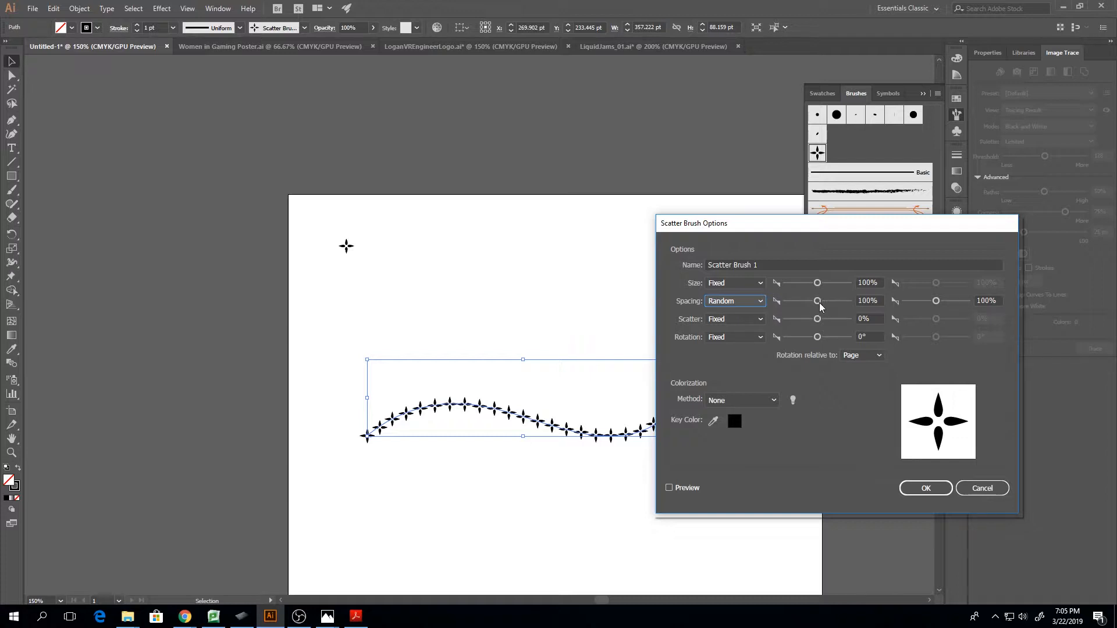
drag(817, 303, 807, 305)
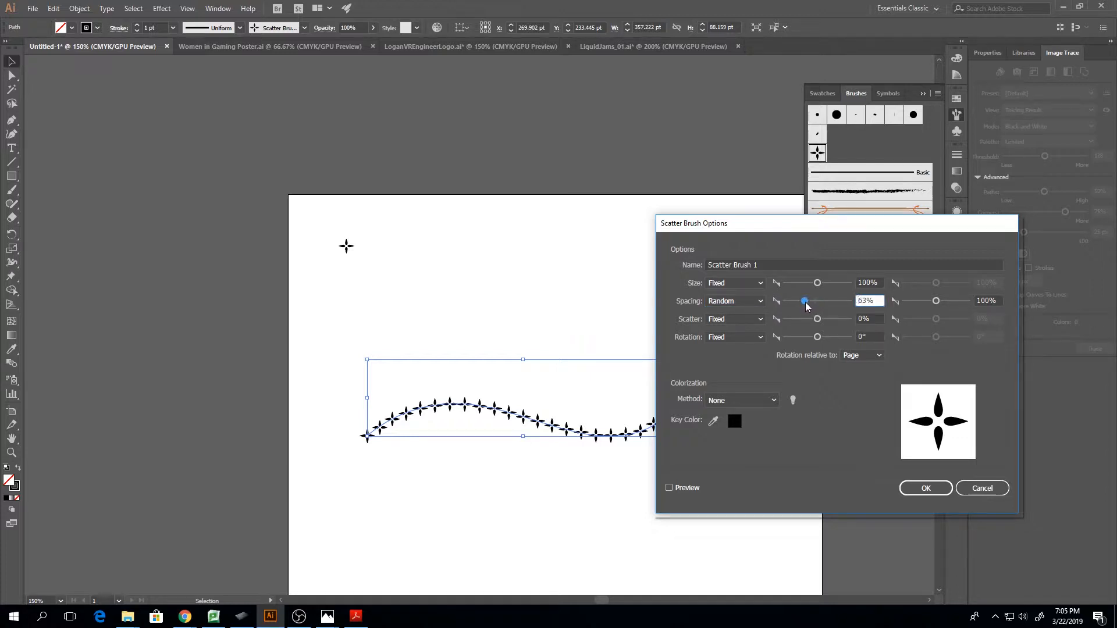
click(669, 488)
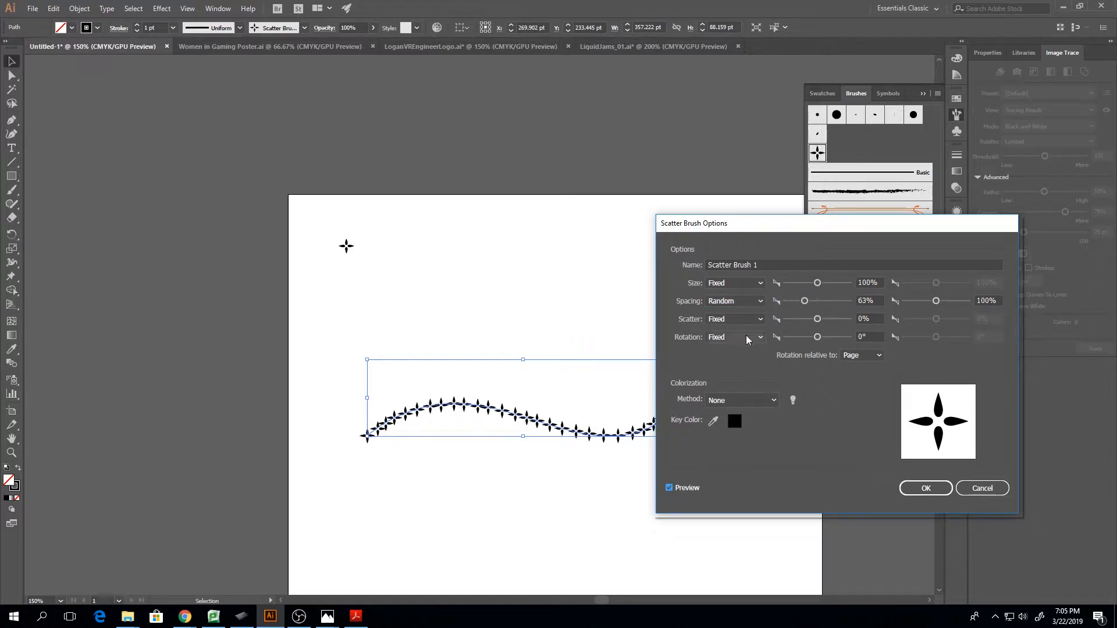
Try Pressure for the brush's Size again with the preview on, and return it to Fixed
click(752, 287)
click(740, 322)
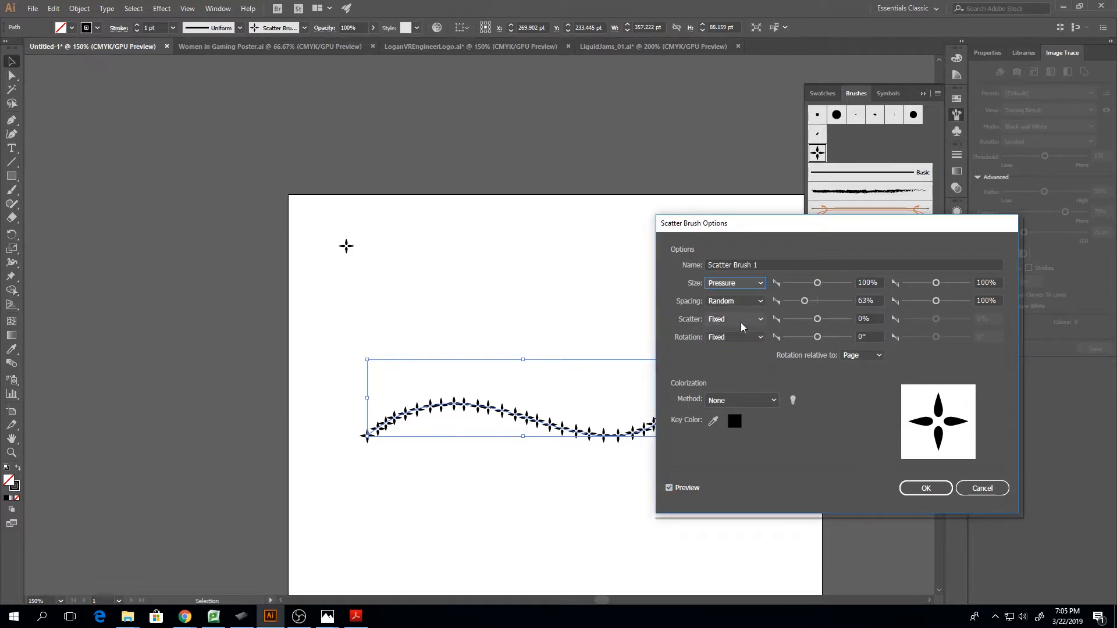
click(750, 284)
click(749, 292)
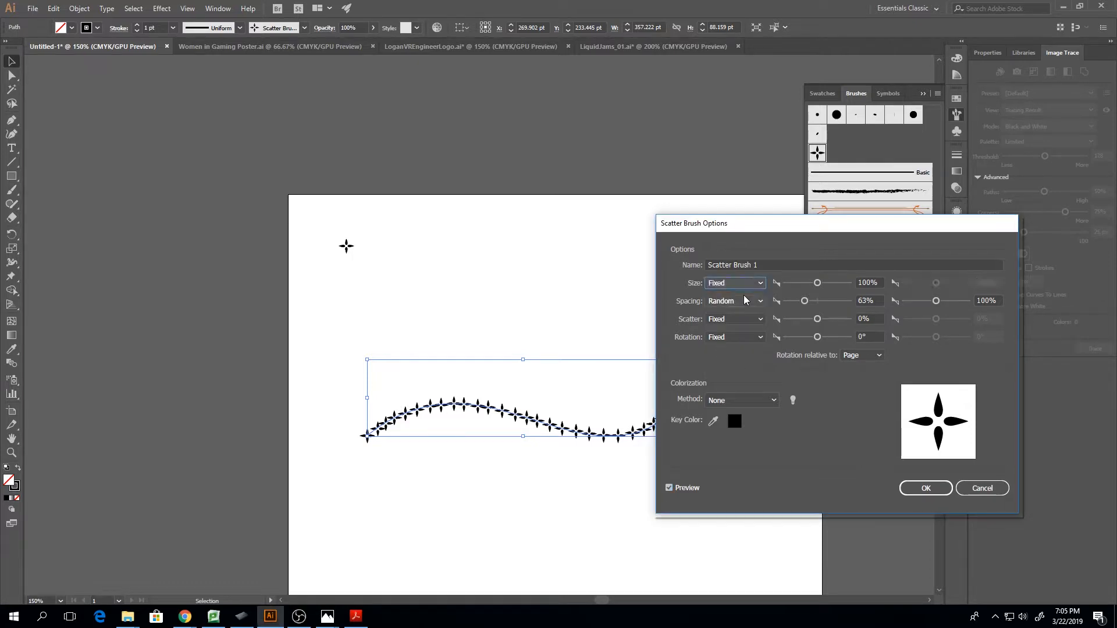
Make the brush's Size, Scatter and Rotation Random, with a minimum rotation of -17°
click(751, 283)
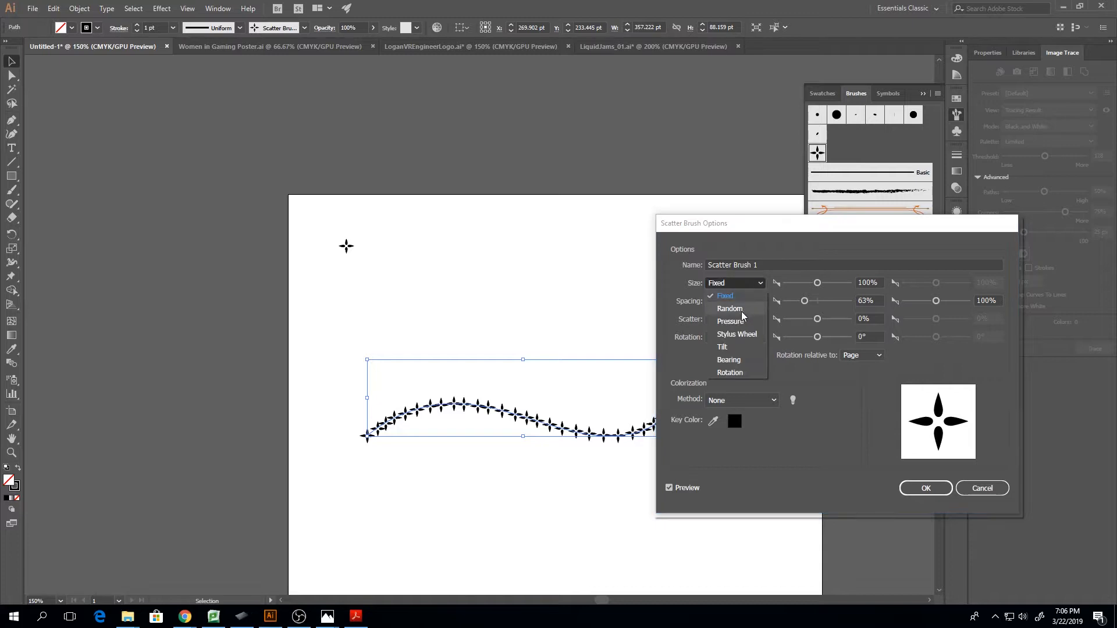
click(742, 295)
click(745, 319)
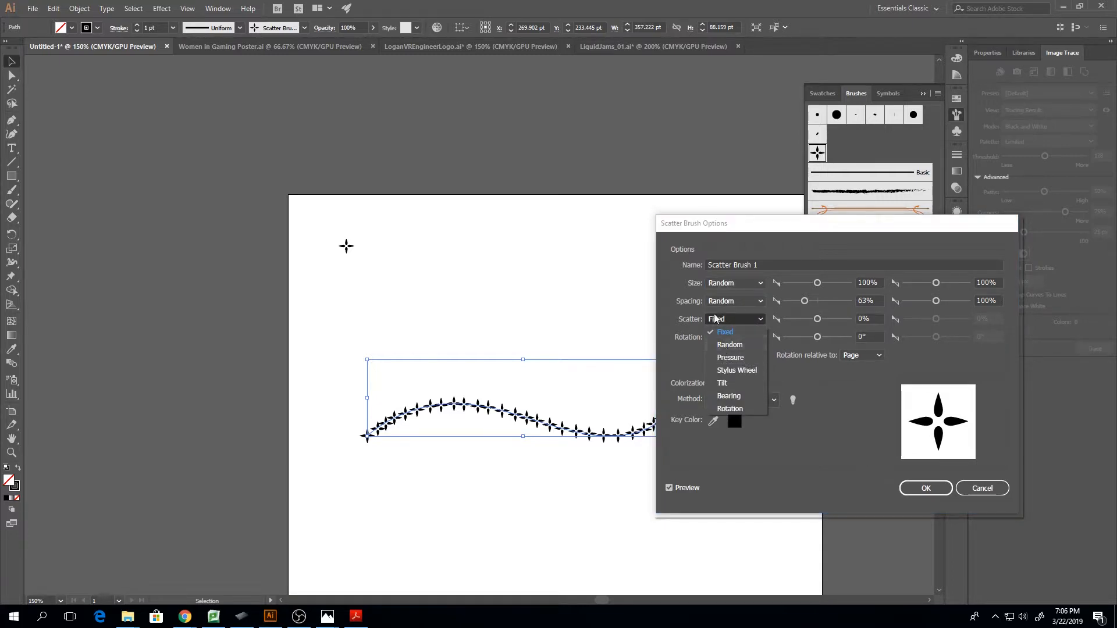
click(730, 345)
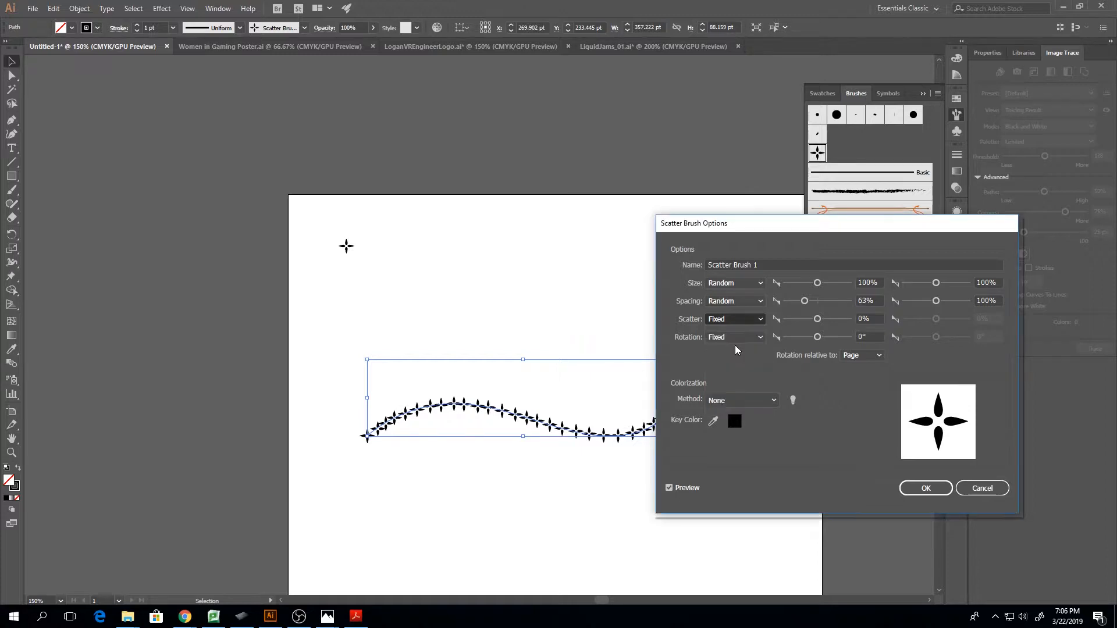
click(738, 337)
click(730, 362)
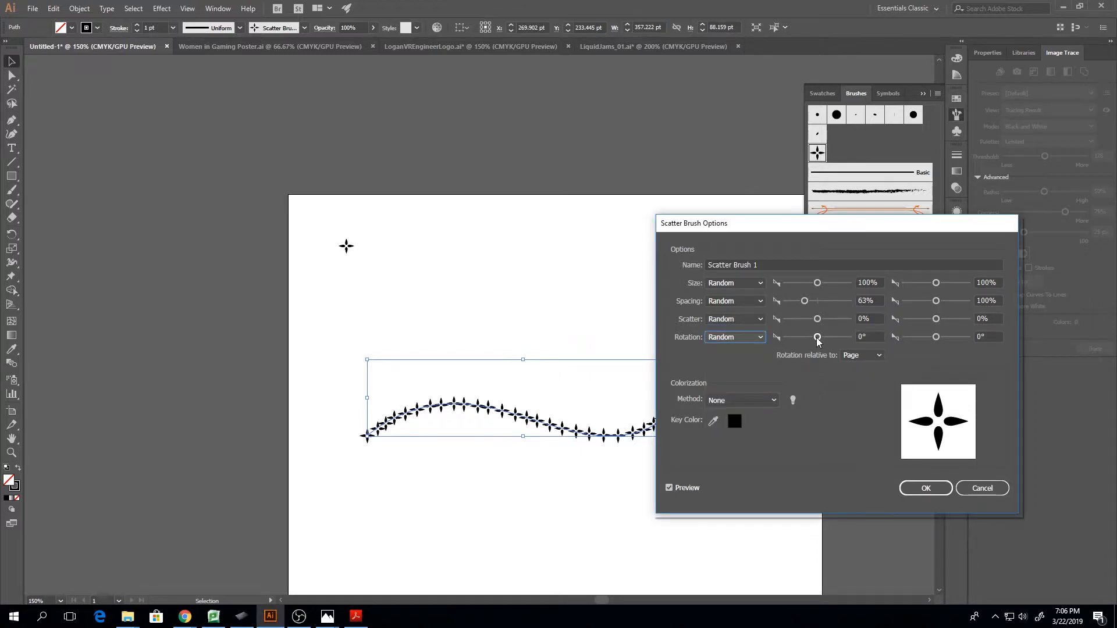
drag(817, 341, 816, 341)
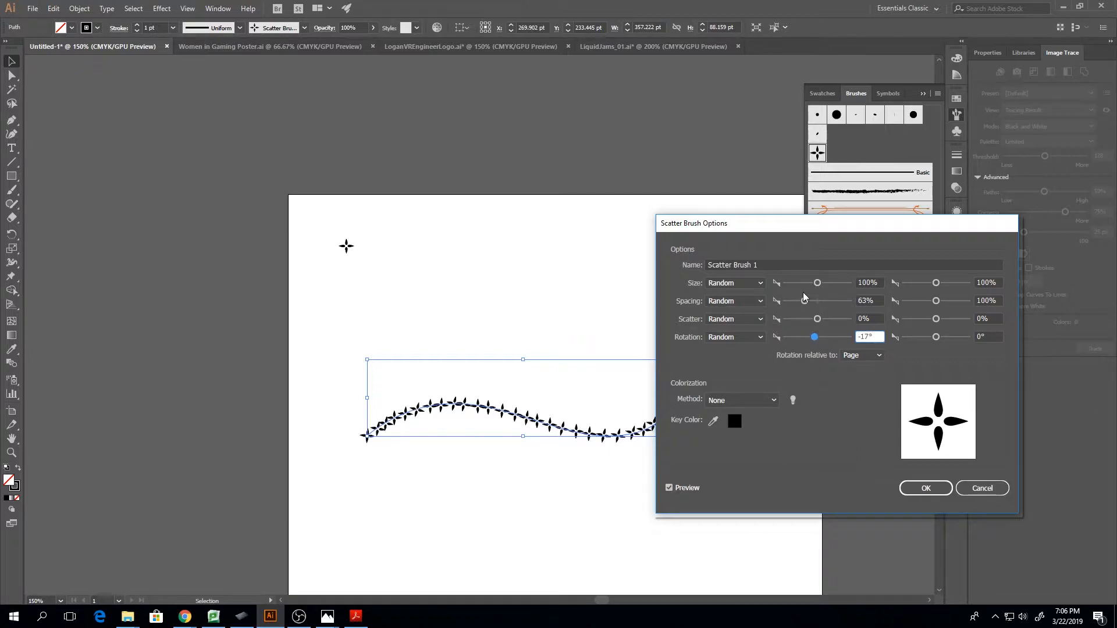
Set the brush's random Size range to 83%–333% and its Spacing range to 57%–433%
click(817, 283)
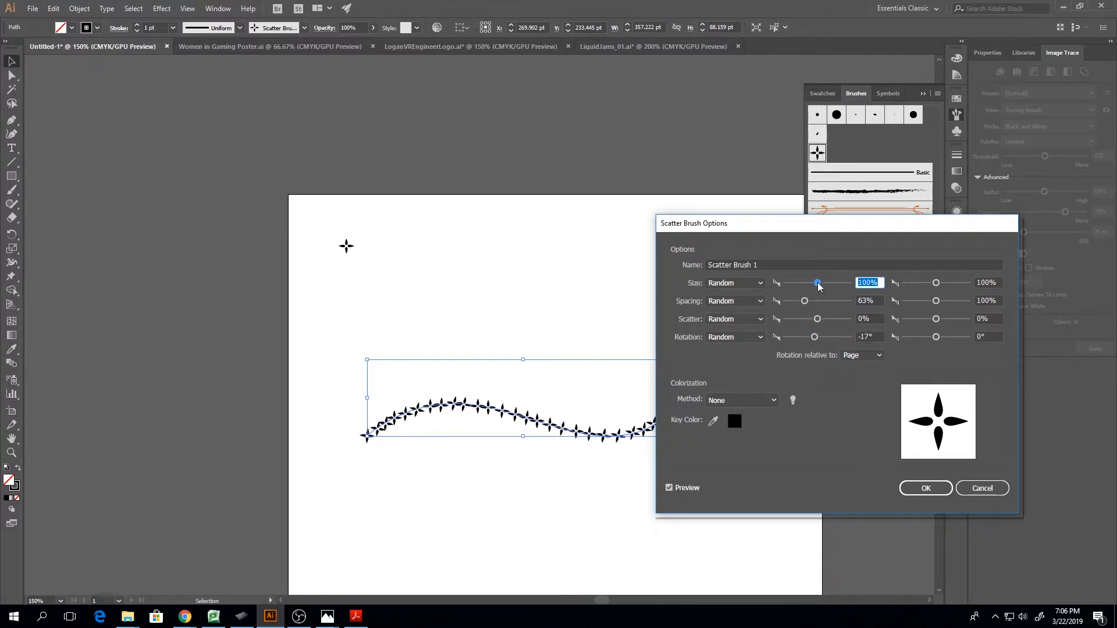
drag(818, 284, 822, 285)
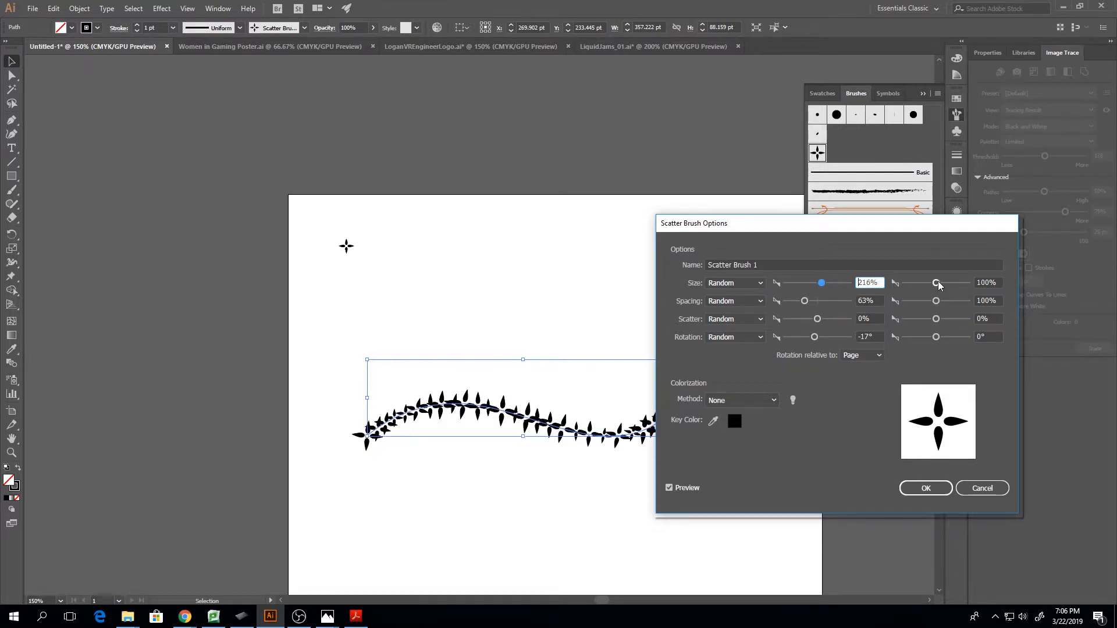
drag(937, 283, 947, 289)
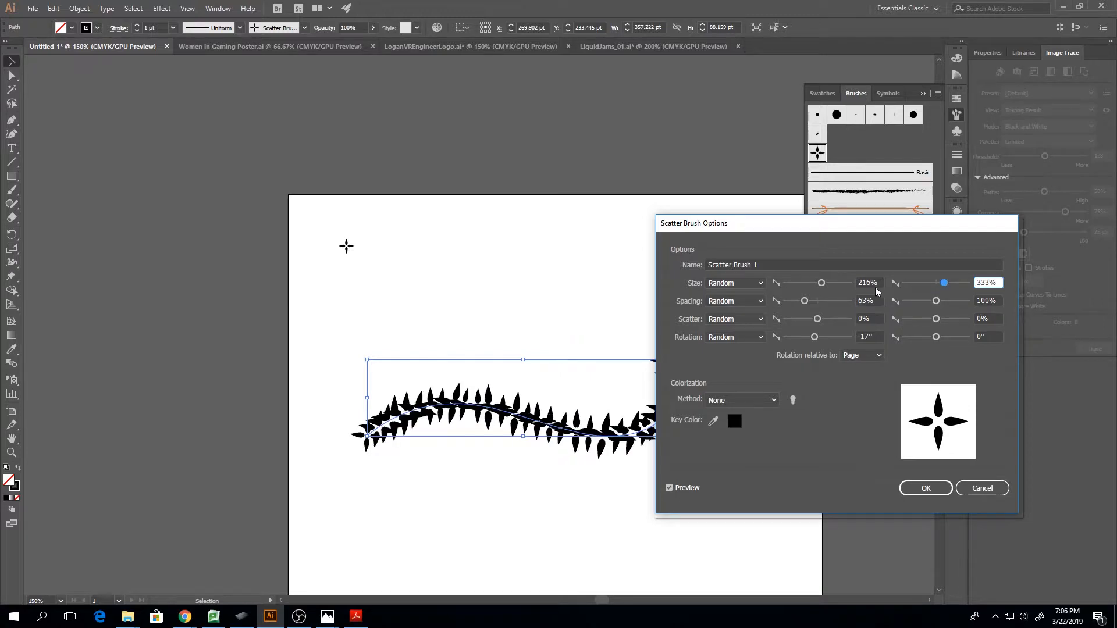
mouse_move(821, 283)
mouse_down()
mouse_move(811, 284)
mouse_move(815, 304)
mouse_up()
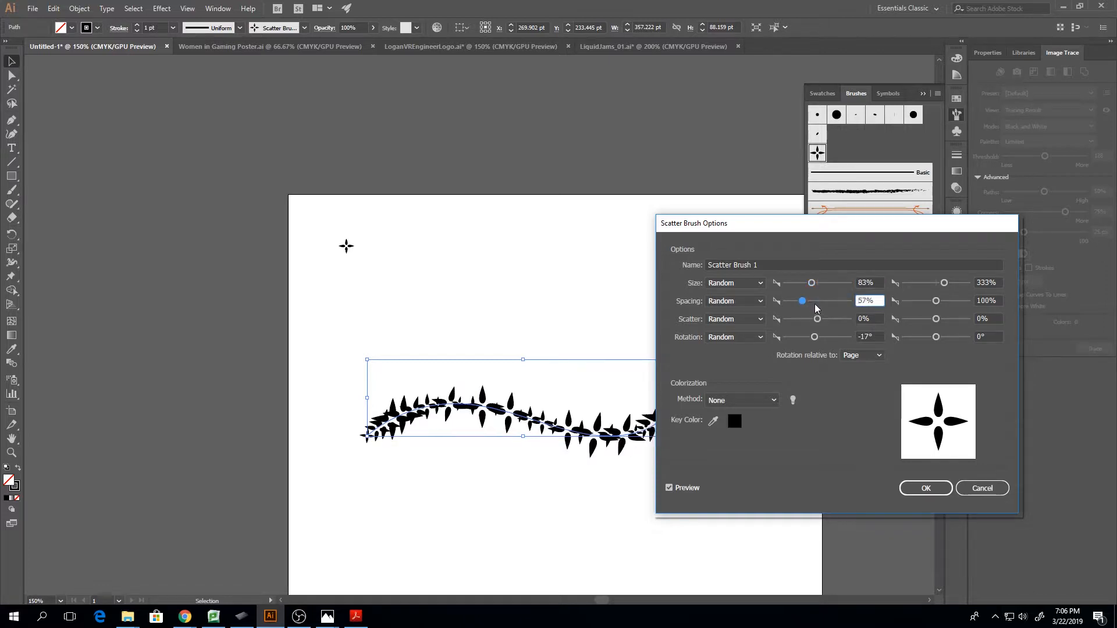
drag(937, 302, 951, 302)
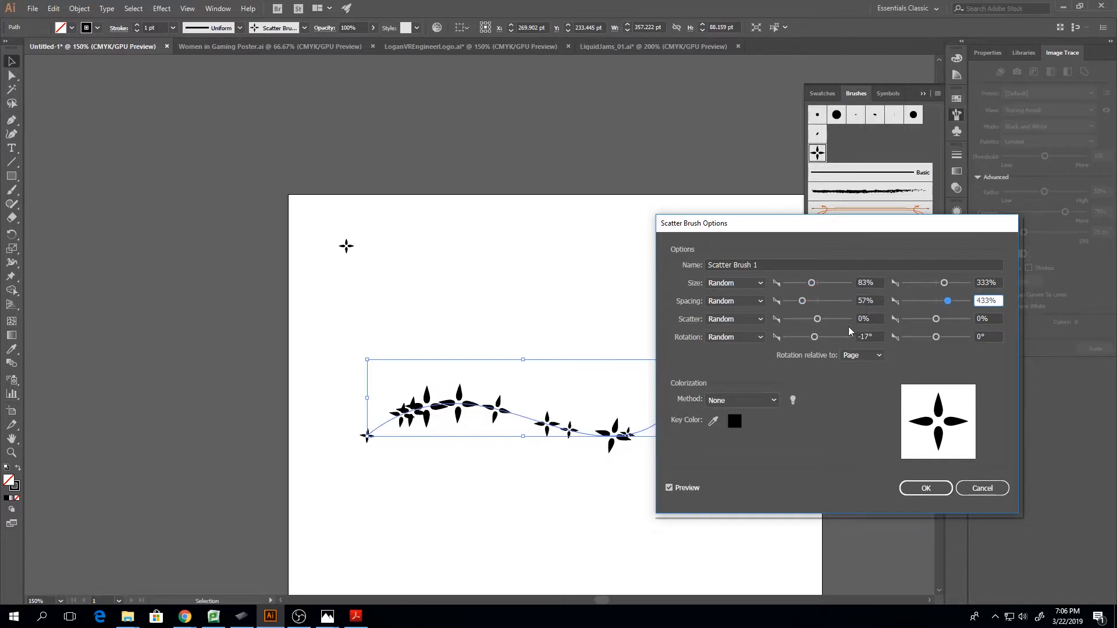
Set the brush's Scatter range from -241% to 241% and reduce its Size range to 65%–82%
drag(817, 319, 811, 321)
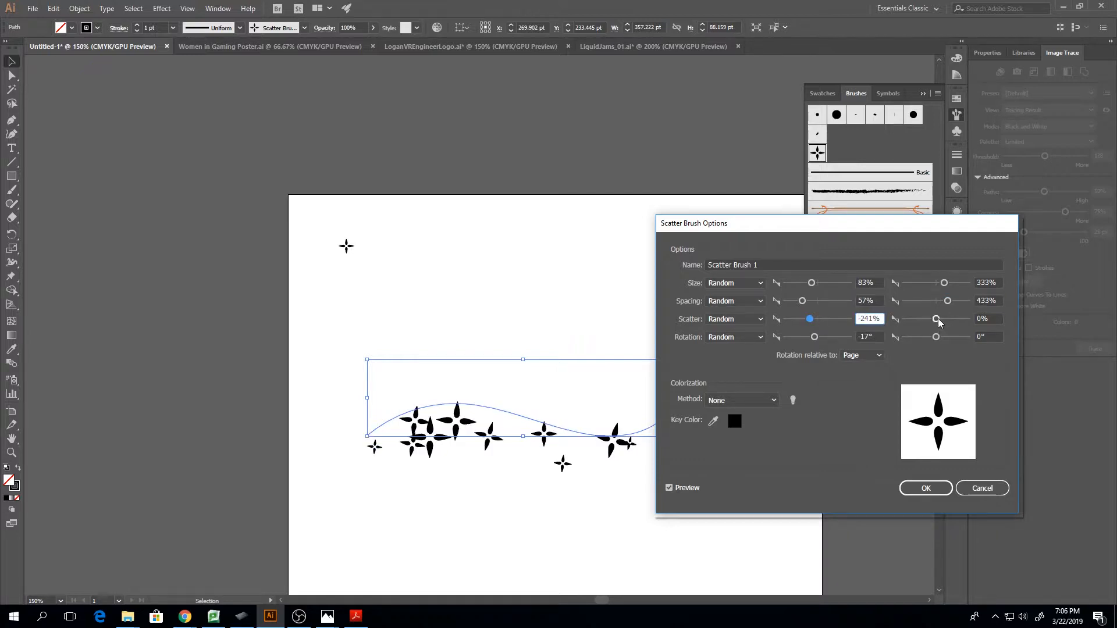
drag(935, 319, 943, 319)
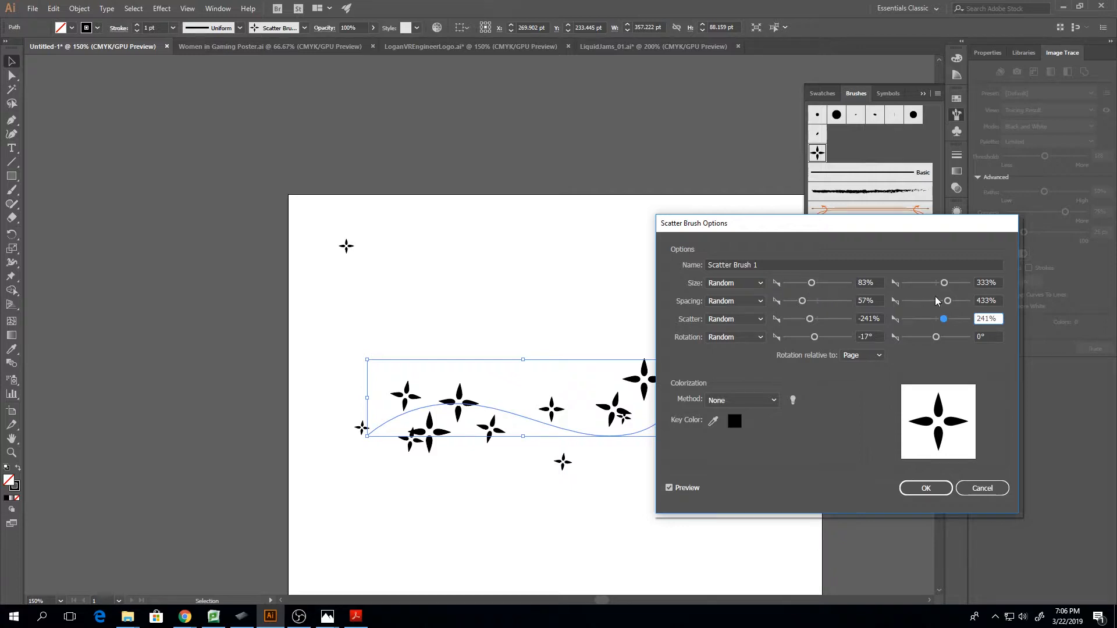
drag(944, 287, 926, 288)
drag(811, 283, 805, 283)
drag(932, 282, 930, 283)
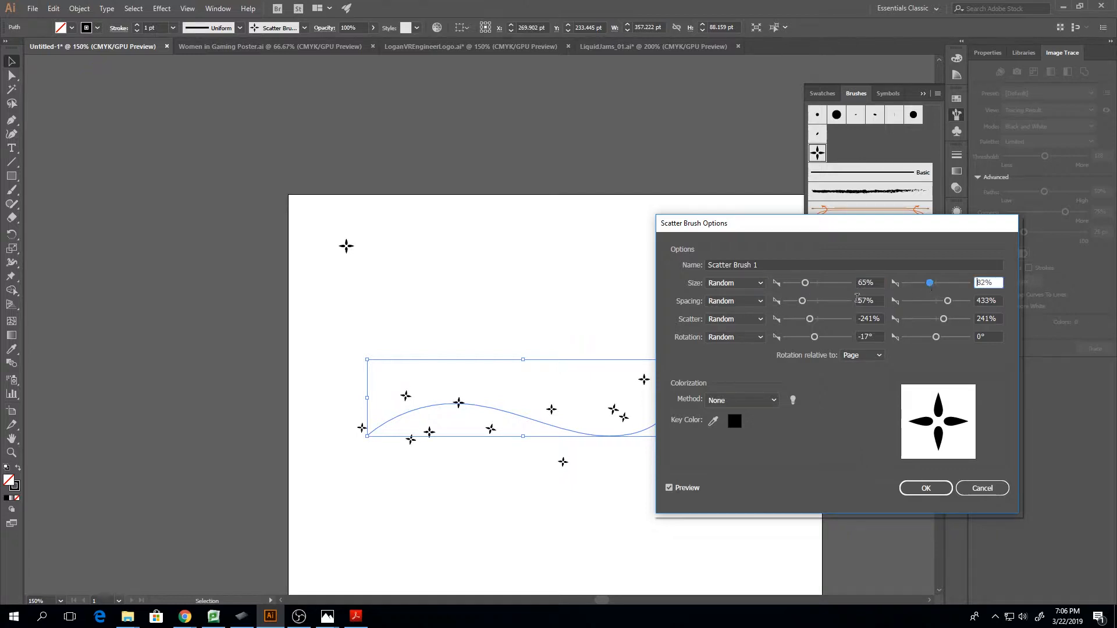
Tighten the brush's random Spacing range to 52%–62%, keeping Scatter set to Random
drag(803, 301, 804, 301)
drag(948, 300, 925, 301)
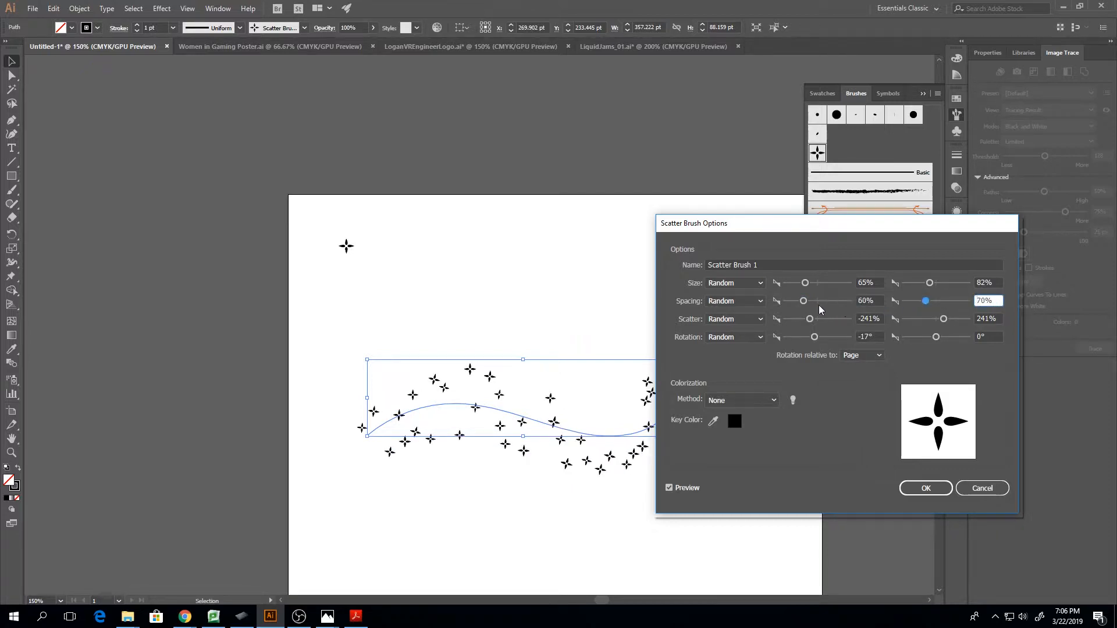
drag(802, 302, 800, 301)
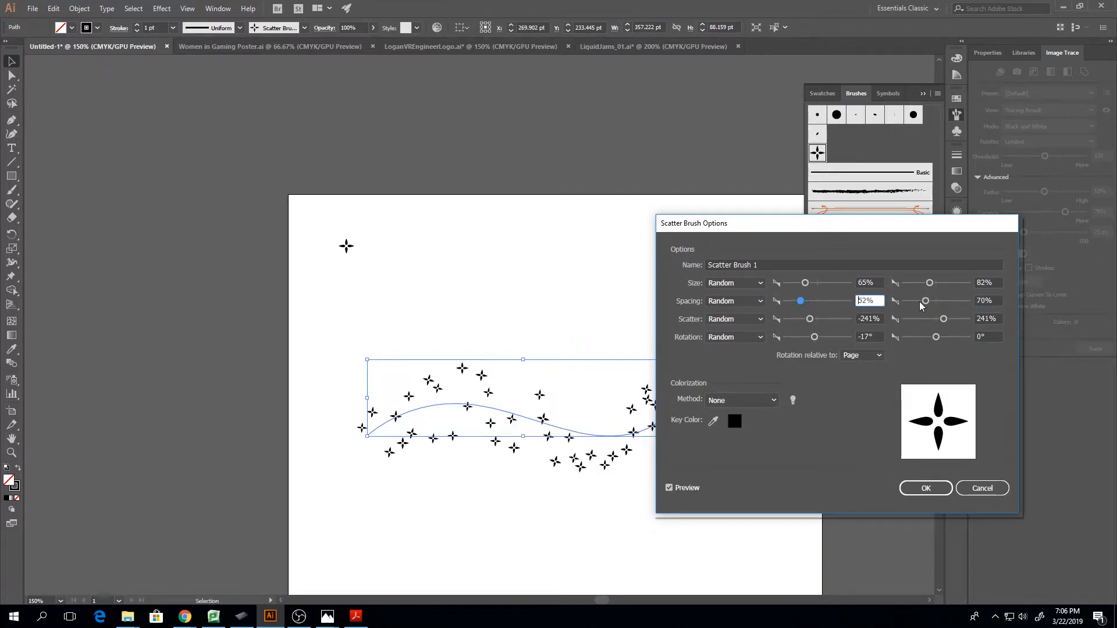
drag(924, 301, 922, 301)
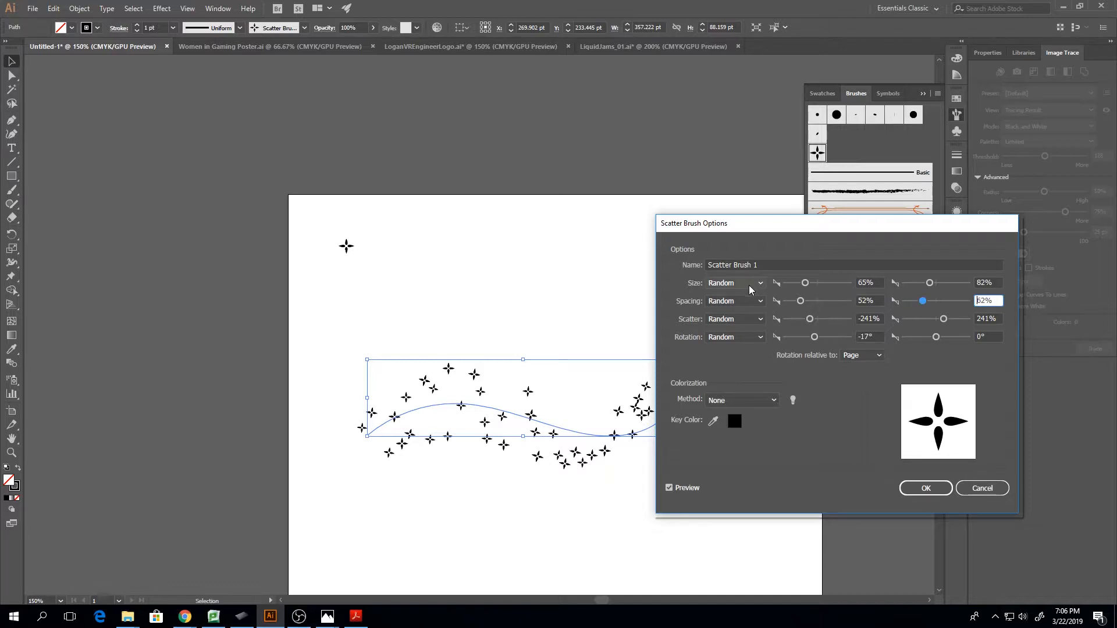
click(755, 322)
click(757, 328)
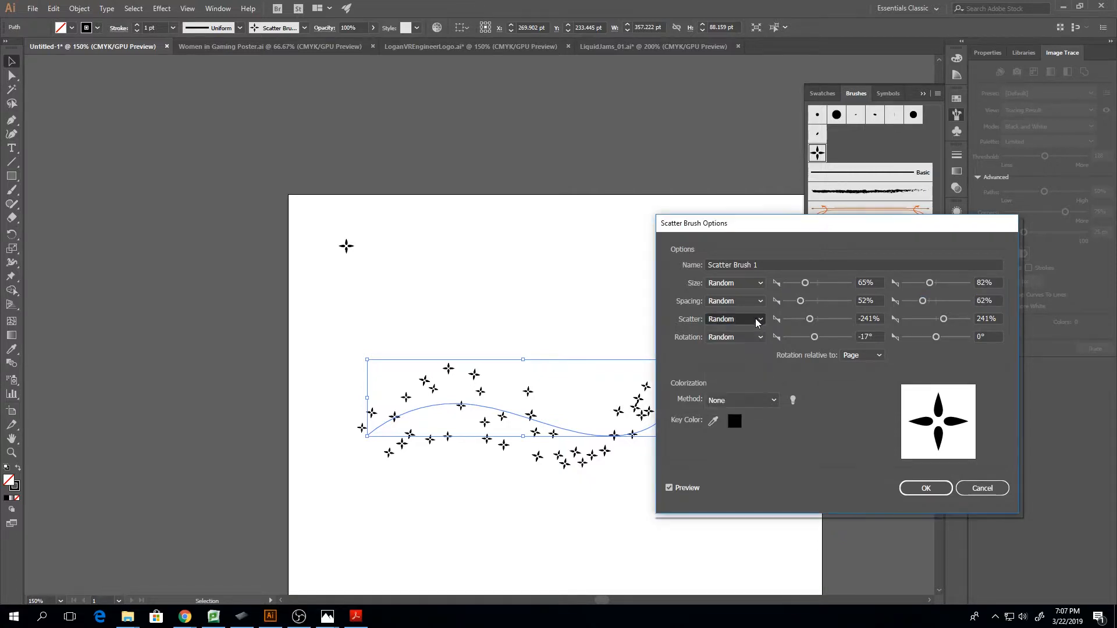
Set the scatter brush's random Rotation range to -57°–40° and its colorization method to Tints, and accept the brush changes
drag(815, 337, 809, 340)
drag(935, 338, 942, 337)
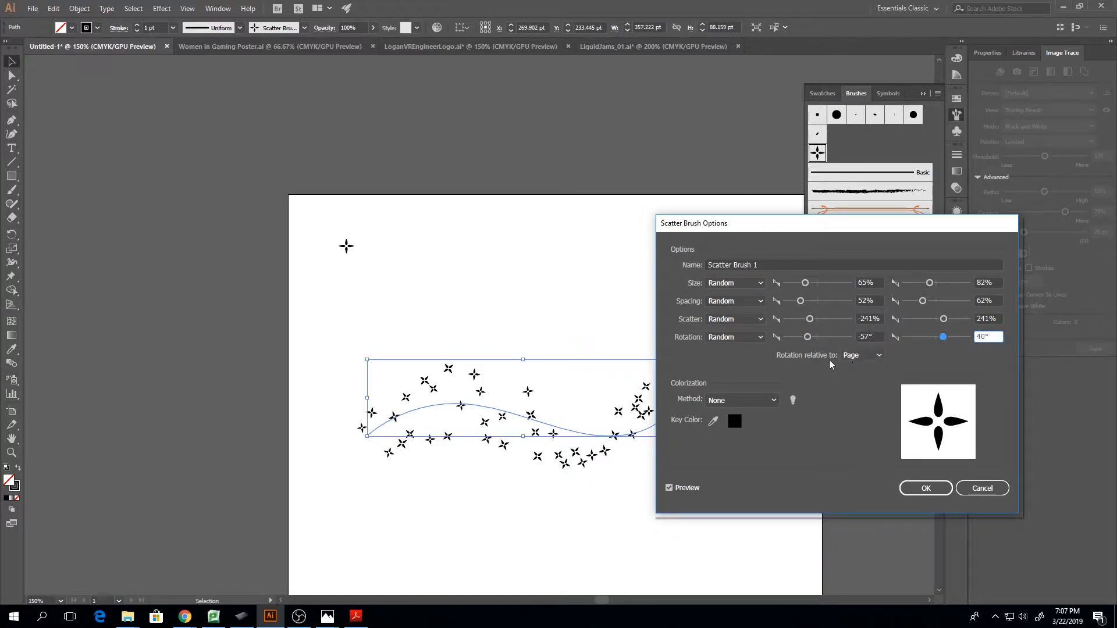
click(761, 395)
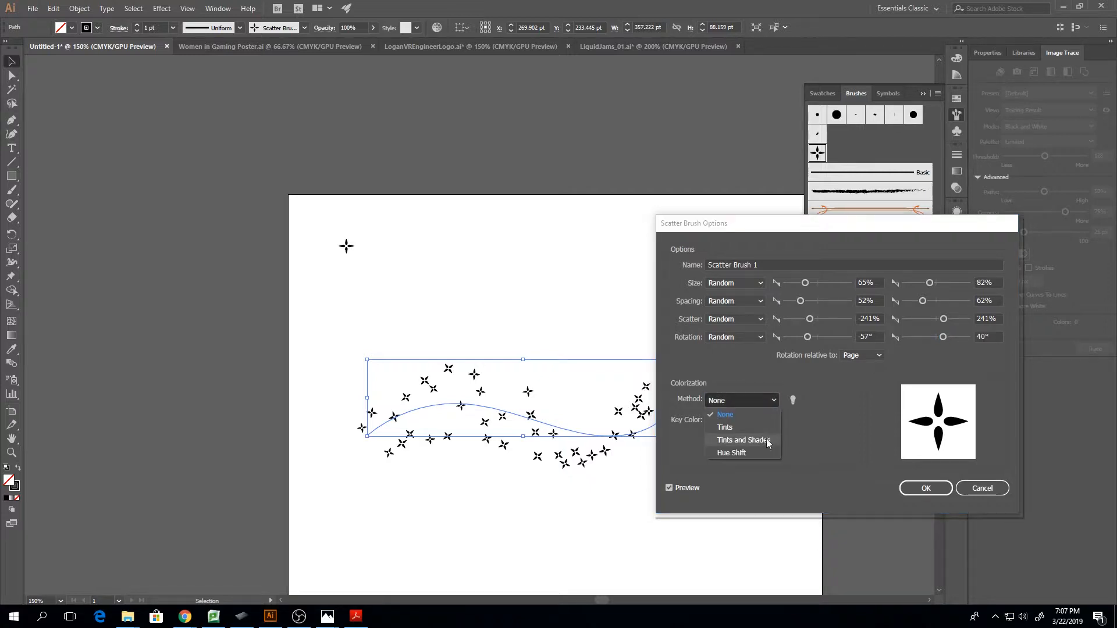
click(760, 431)
click(759, 403)
click(752, 427)
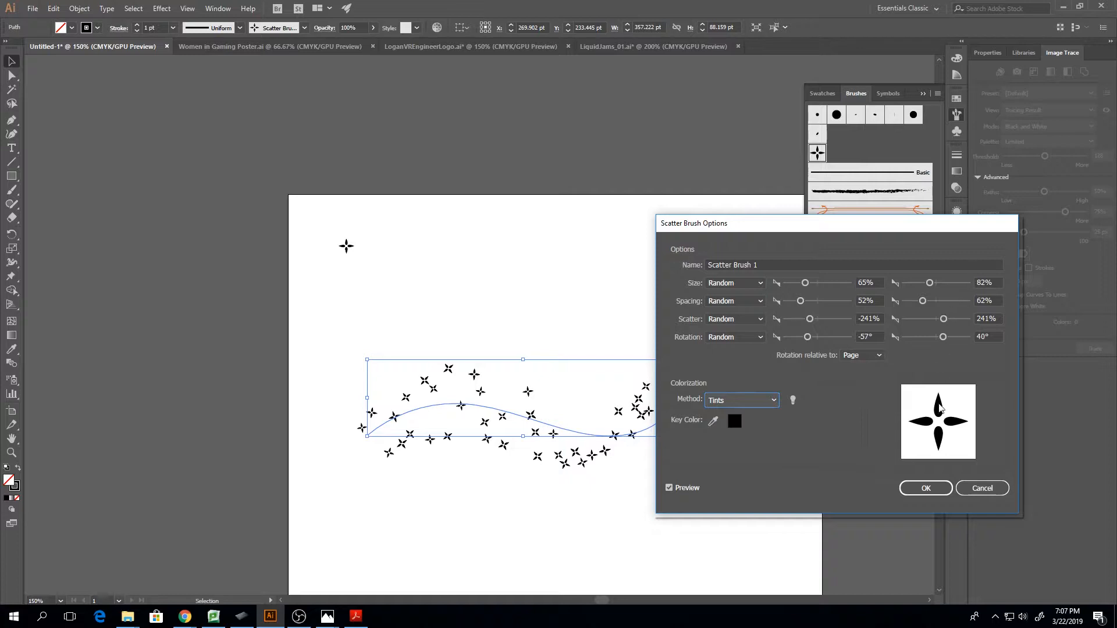
click(927, 486)
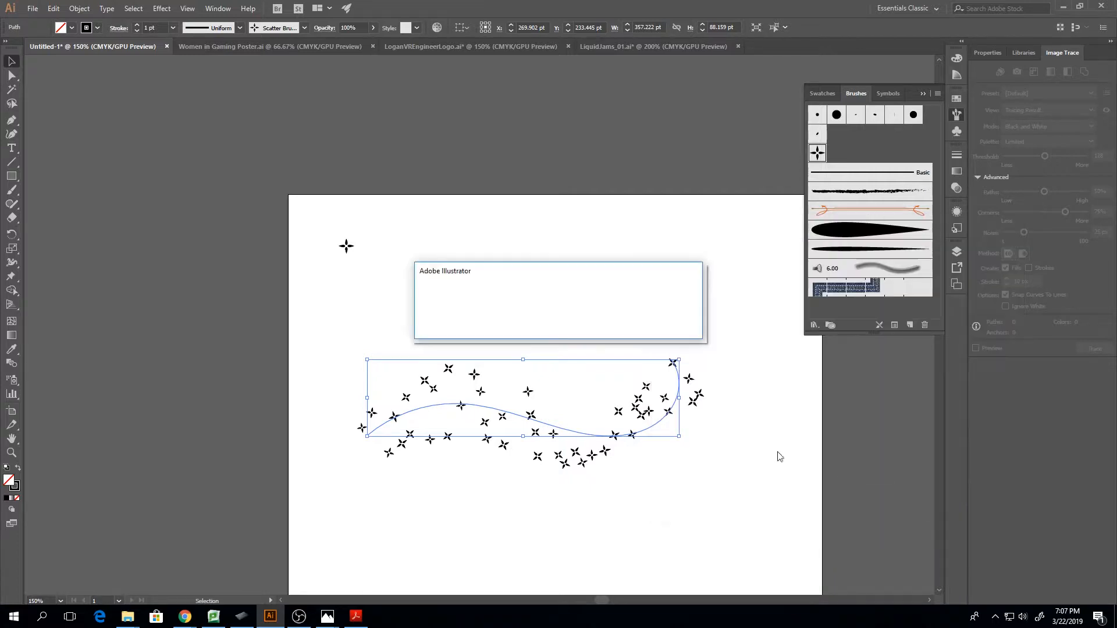
click(549, 324)
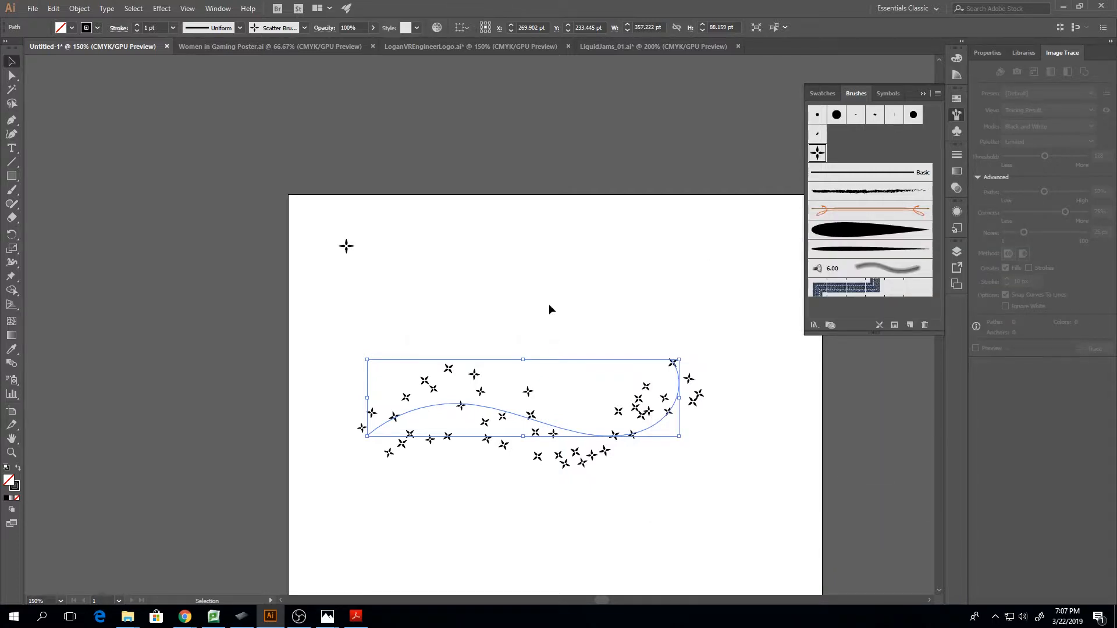
Paint three curving Paintbrush strokes with the four-pointed scatter brush across the middle of the artboard
key(b)
mouse_move(585, 254)
mouse_down()
mouse_move(577, 342)
mouse_move(662, 457)
mouse_move(567, 499)
mouse_up()
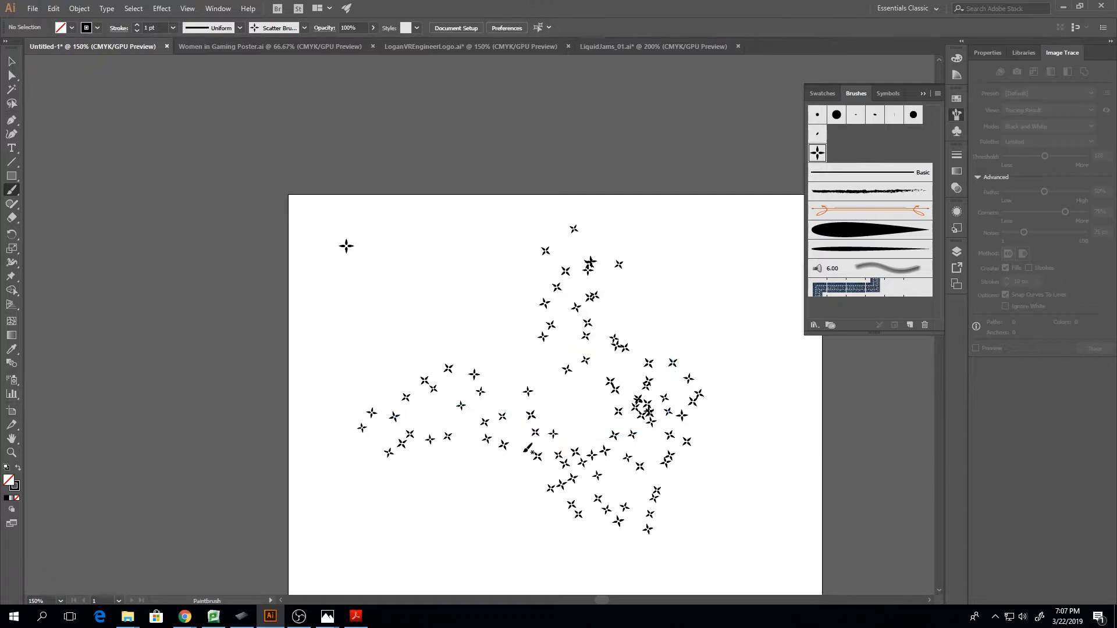
drag(570, 404, 573, 417)
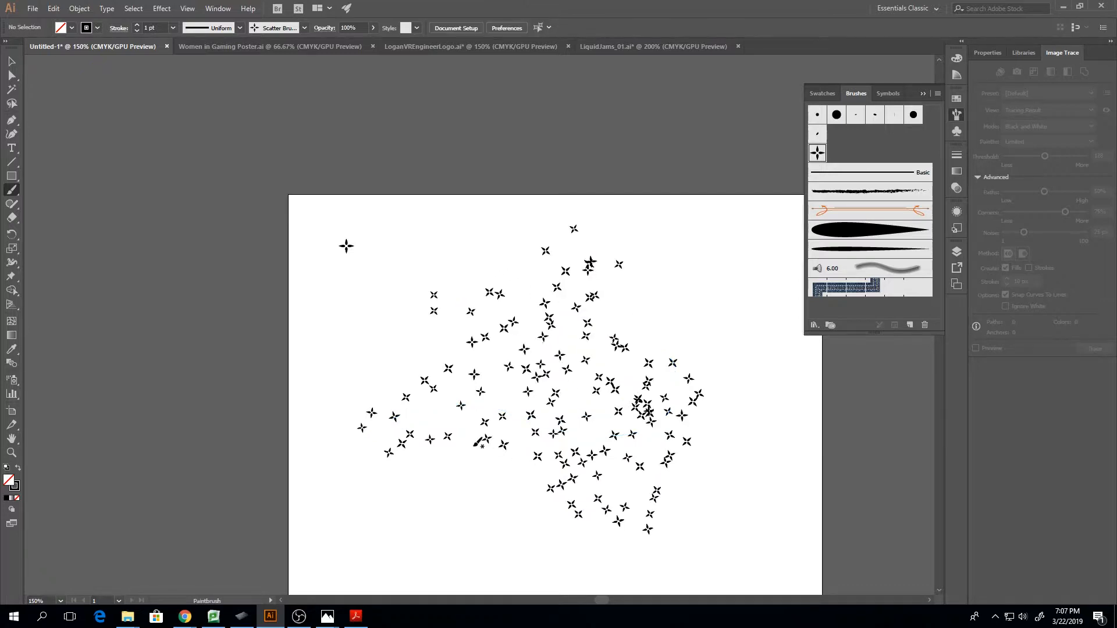
mouse_move(464, 506)
mouse_down()
mouse_move(495, 446)
mouse_move(606, 477)
mouse_up()
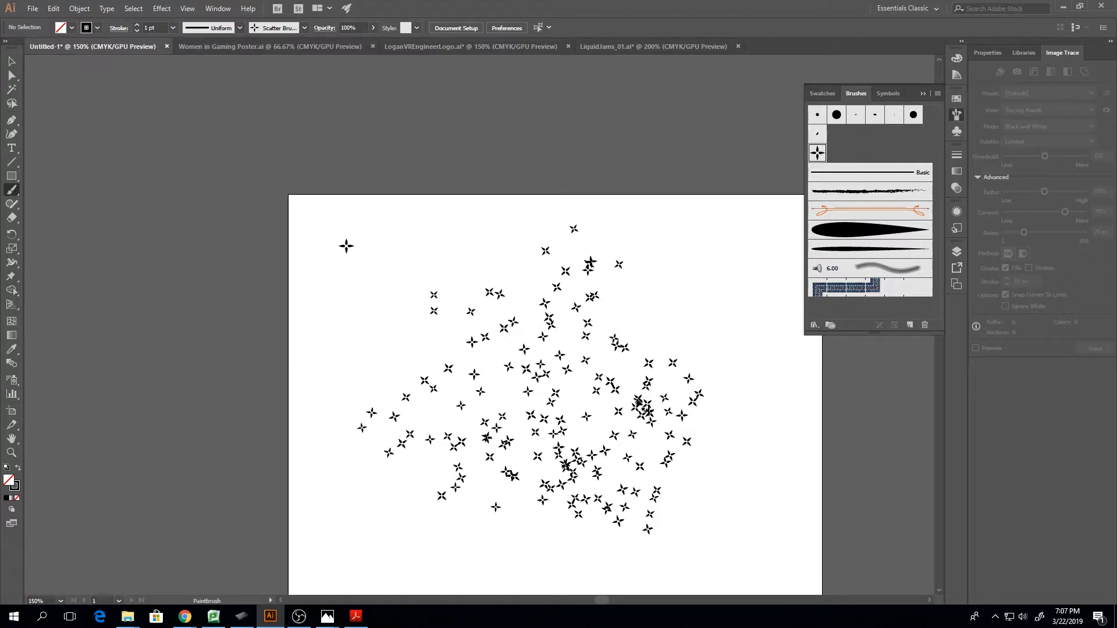
Delete all the scatter-brush strokes from the artboard, keeping the original four-pointed star
key(v)
mouse_move(408, 307)
mouse_down()
mouse_move(495, 460)
mouse_move(782, 521)
mouse_up()
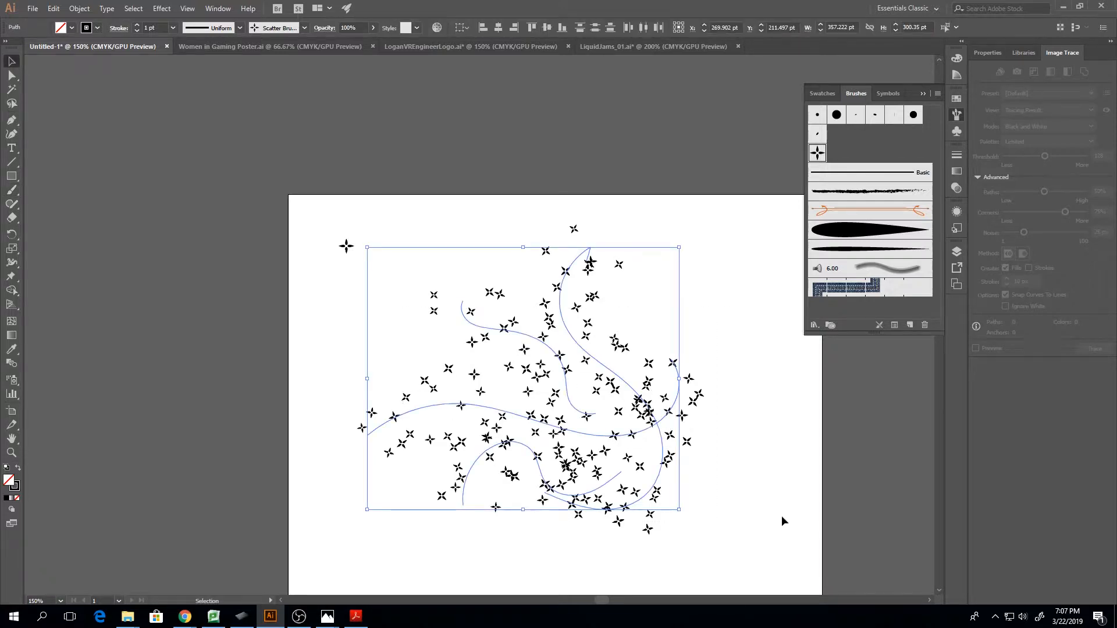
key(Delete)
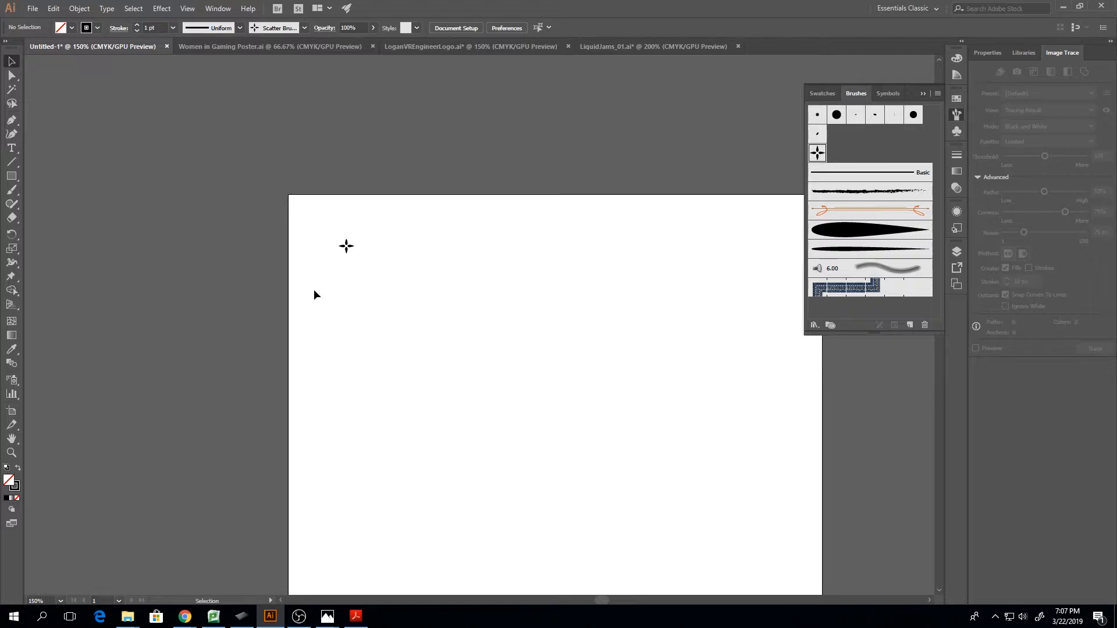
Move the four-pointed star off the artboard, just beyond its upper-left corner
drag(307, 239, 407, 326)
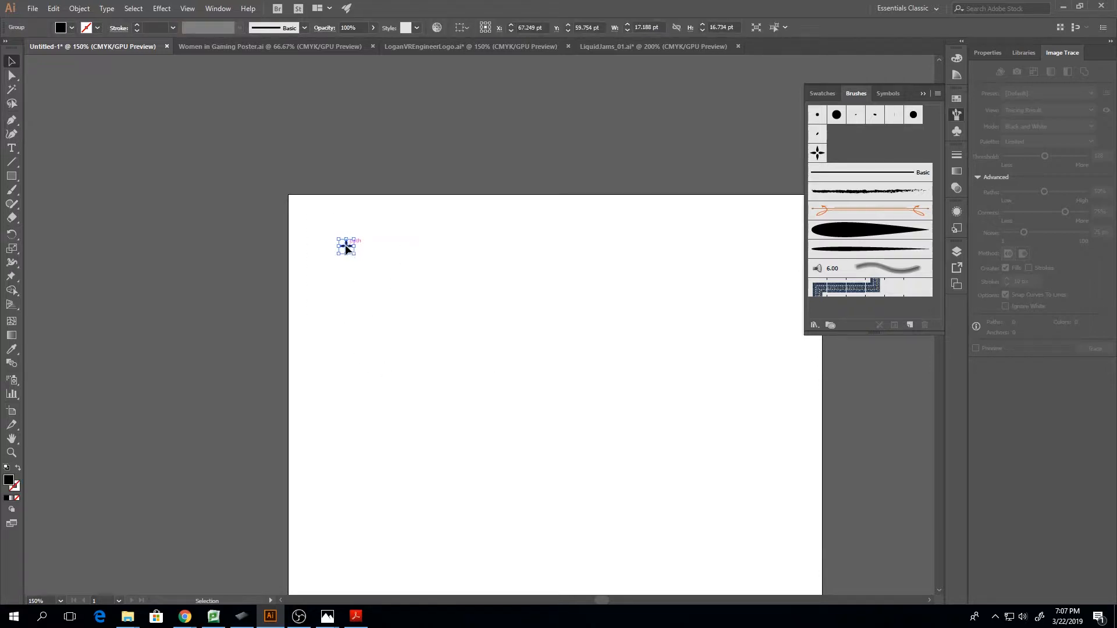
drag(346, 246, 262, 235)
key(ctrl+equal)
key(ctrl+equal)
key(ctrl+minus)
key(ctrl+minus)
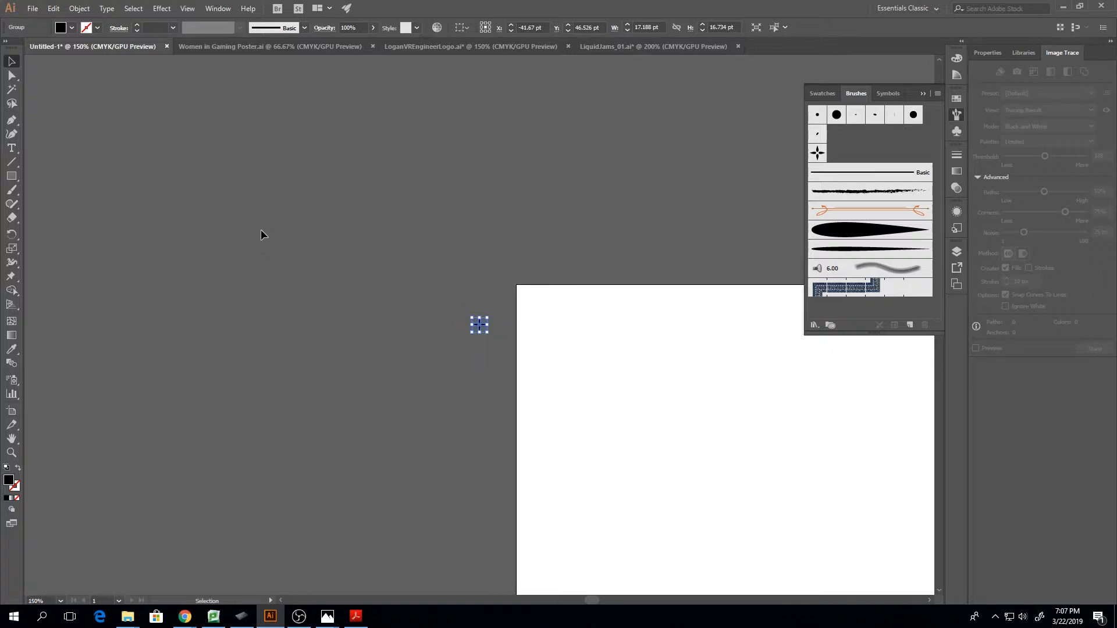
click(500, 158)
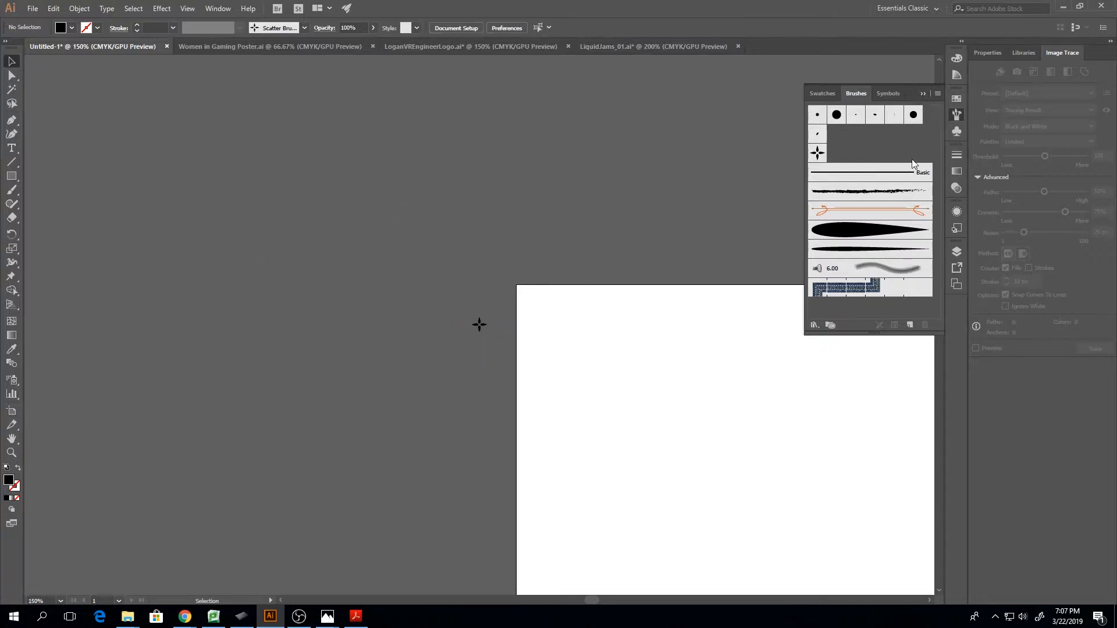
click(922, 93)
drag(593, 600, 606, 598)
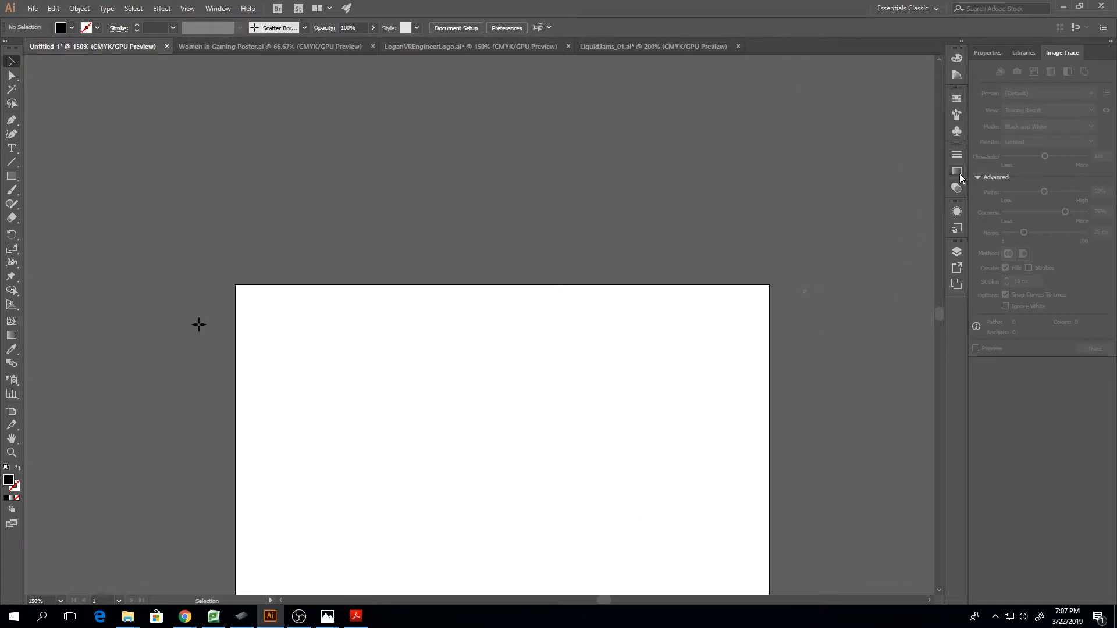
click(957, 115)
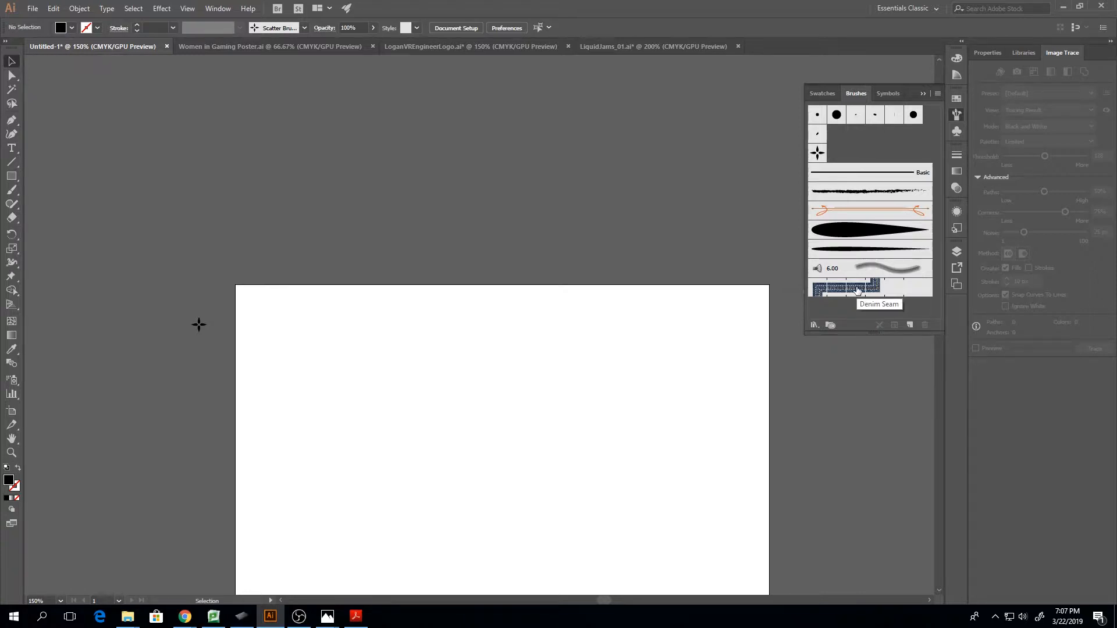
click(910, 325)
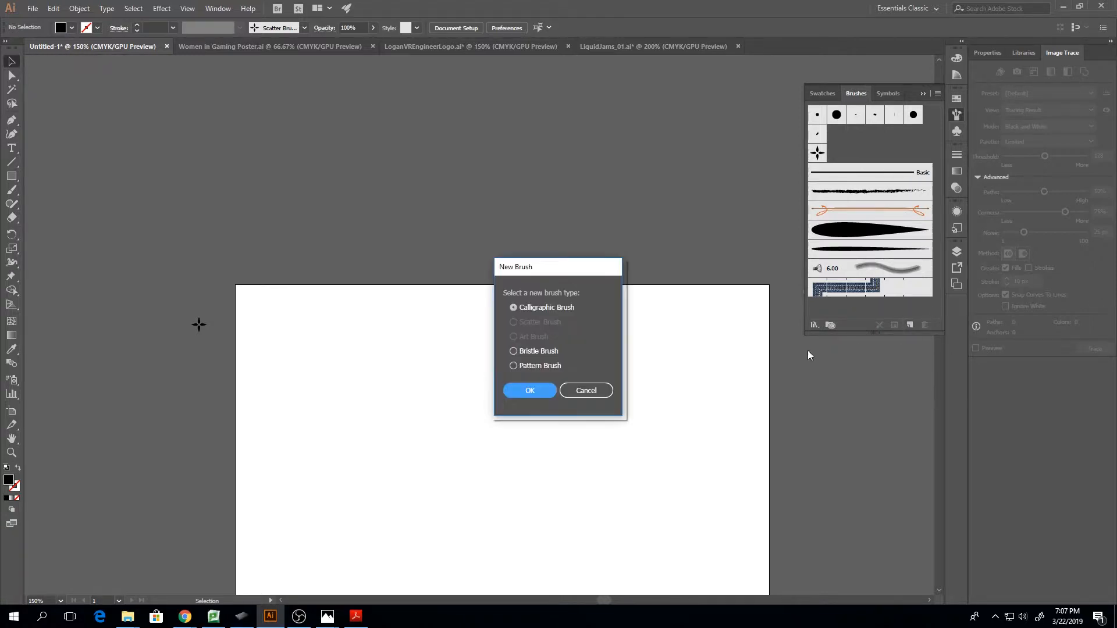
click(514, 367)
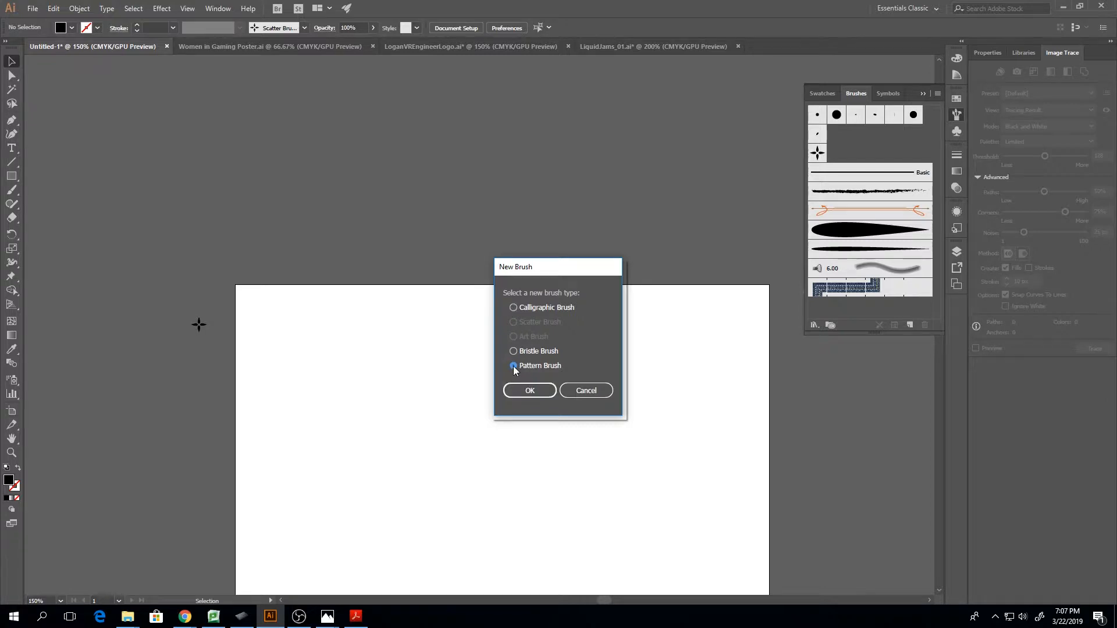
click(531, 390)
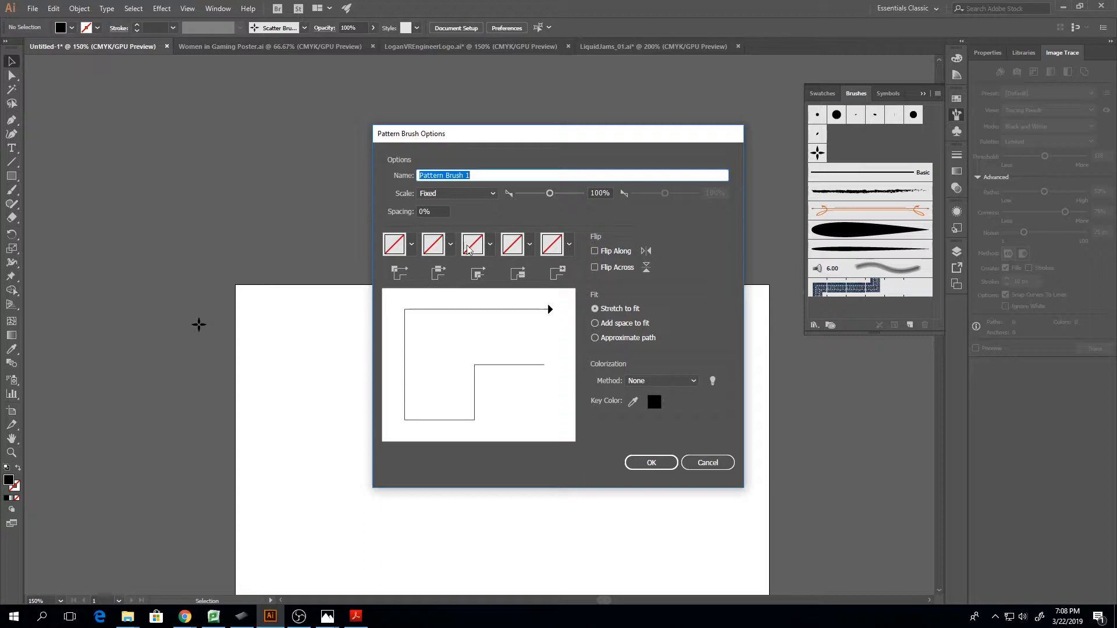
click(649, 463)
click(610, 334)
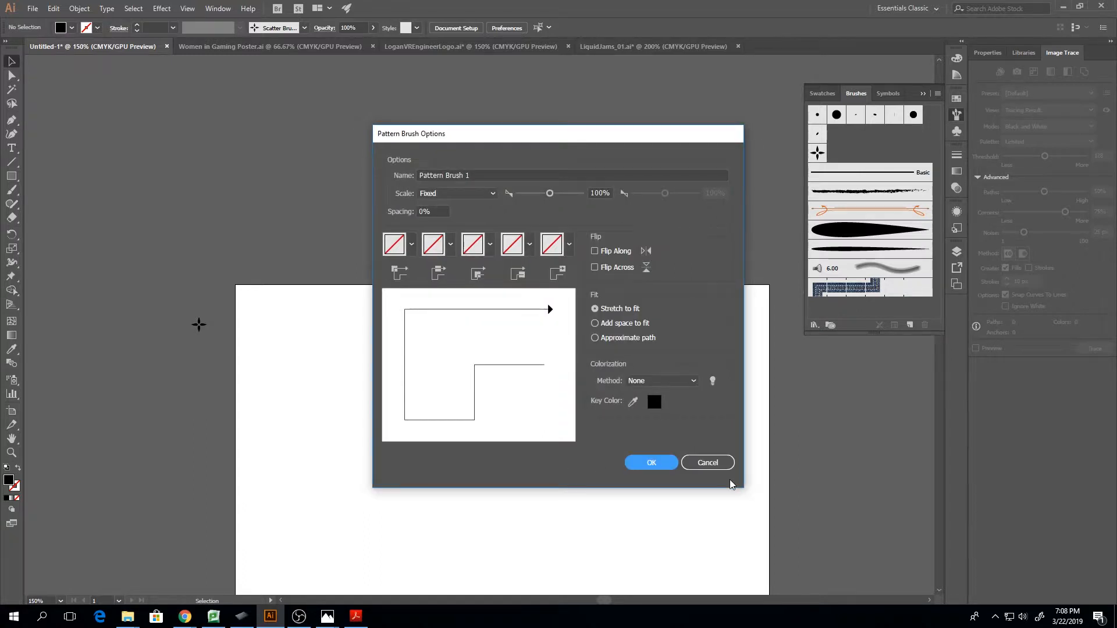
click(708, 463)
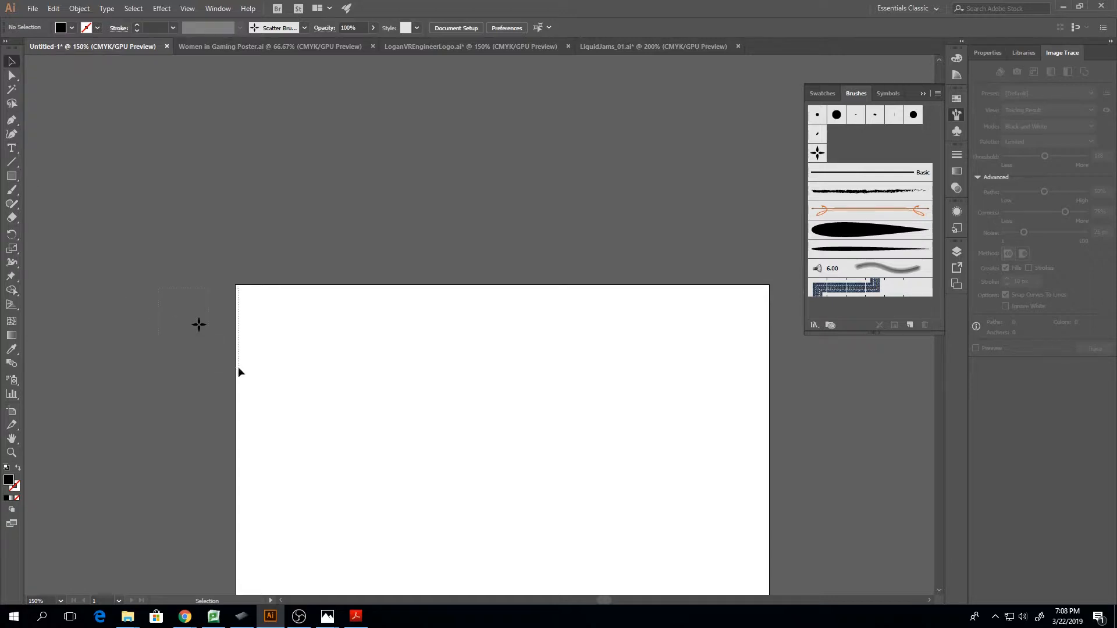
Begin a Pen tool outline near the artboard's top with a short base edge and a raised block about 27 pt wide and 34 pt high
drag(239, 368, 238, 368)
click(378, 373)
key(ctrl+plus)
key(ctrl+plus)
key(ctrl+plus)
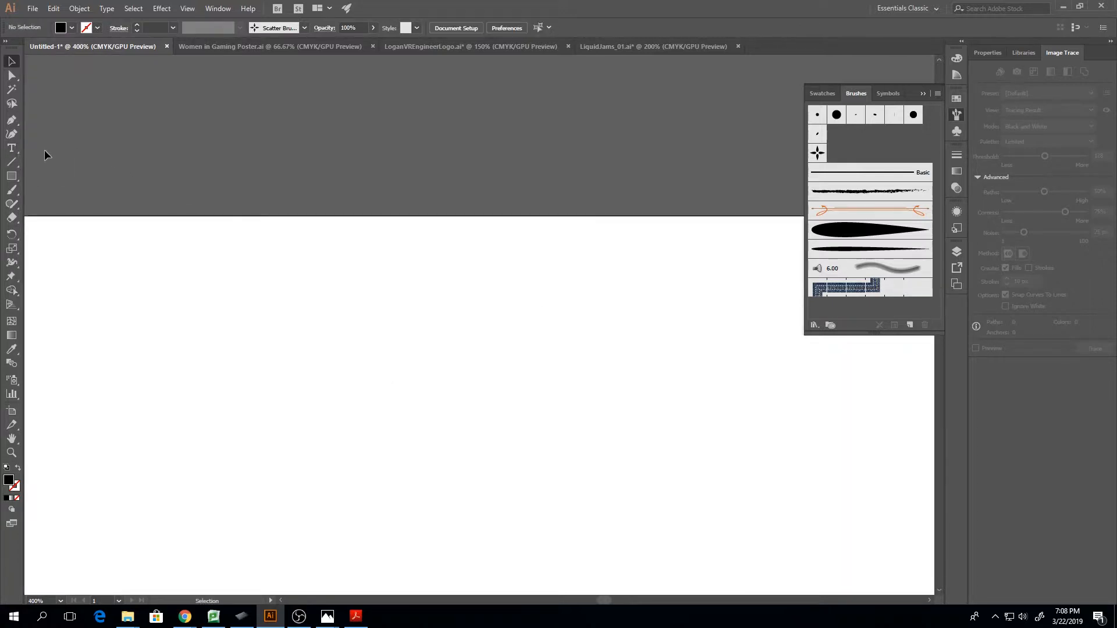
click(12, 120)
click(280, 378)
drag(328, 379, 329, 372)
drag(329, 298, 391, 299)
click(390, 298)
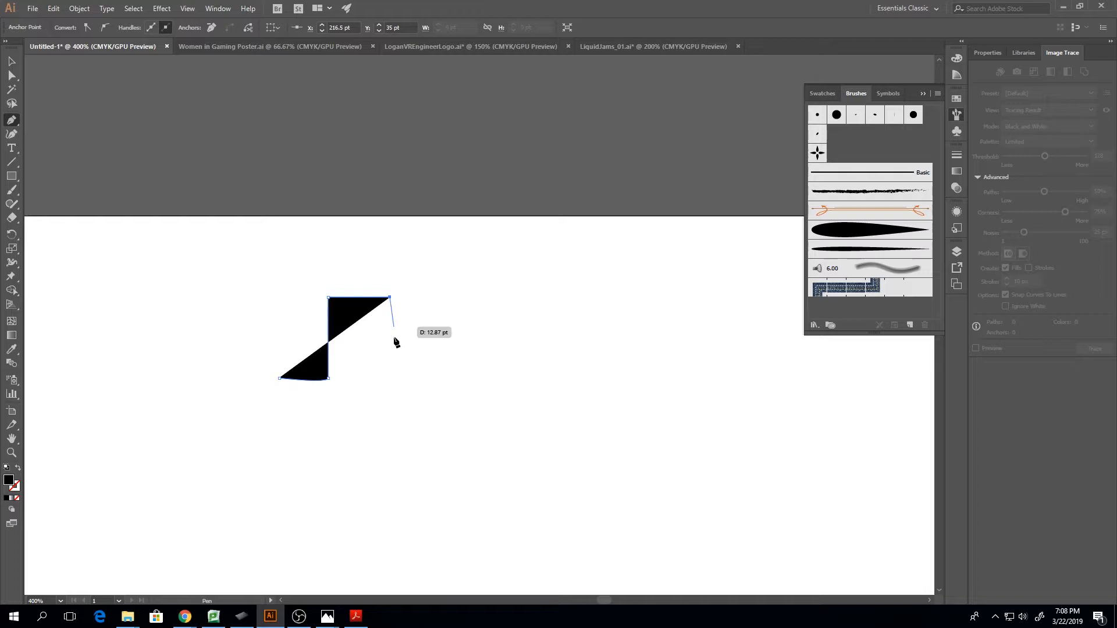
click(390, 376)
Continue the outline with a gap about 34 pt wide and a second block about 25 pt wide, and close it along a straight base
click(470, 375)
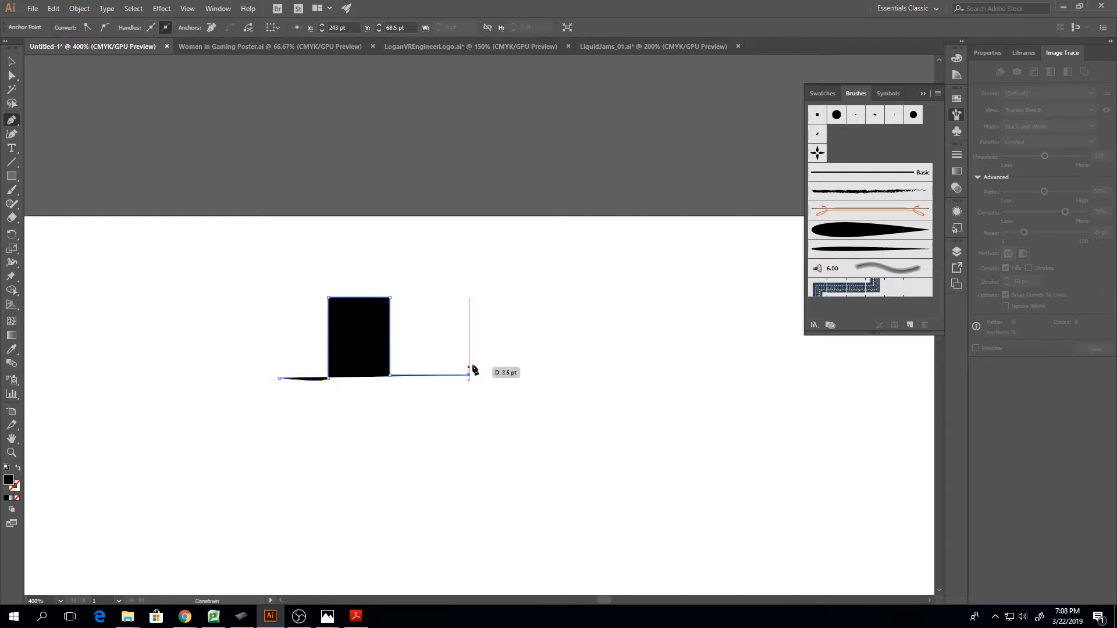
click(469, 298)
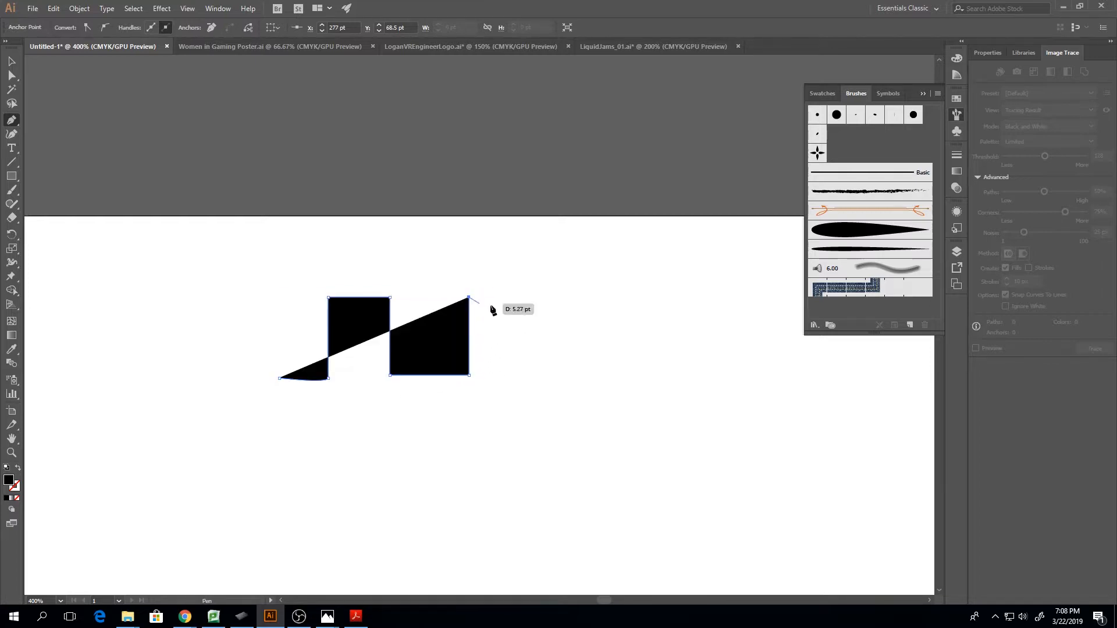
click(527, 298)
click(527, 372)
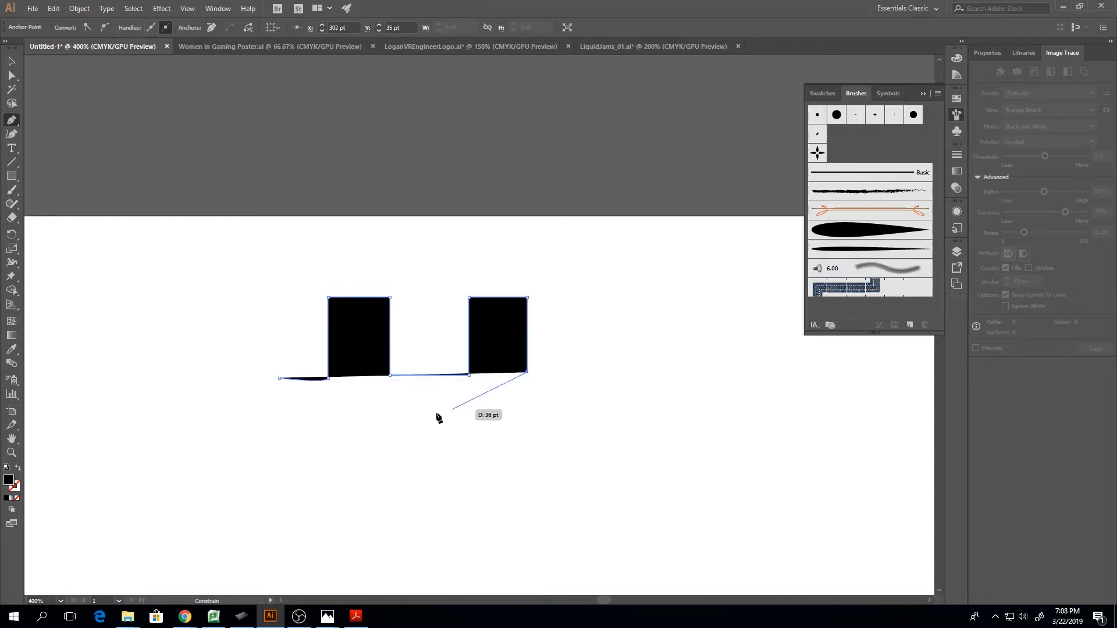
click(527, 406)
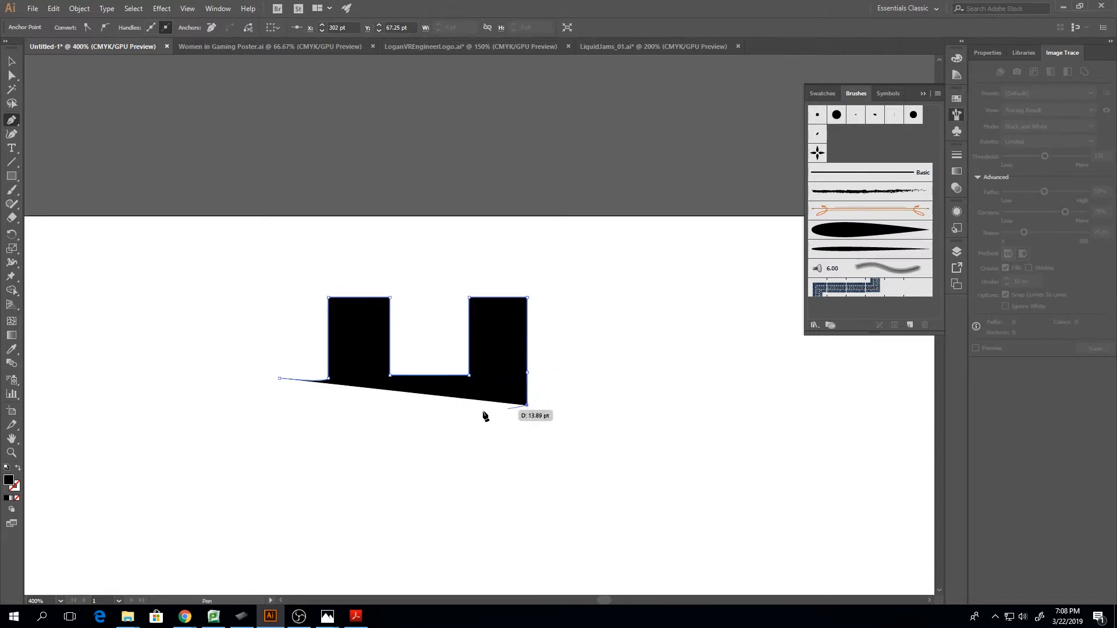
click(281, 406)
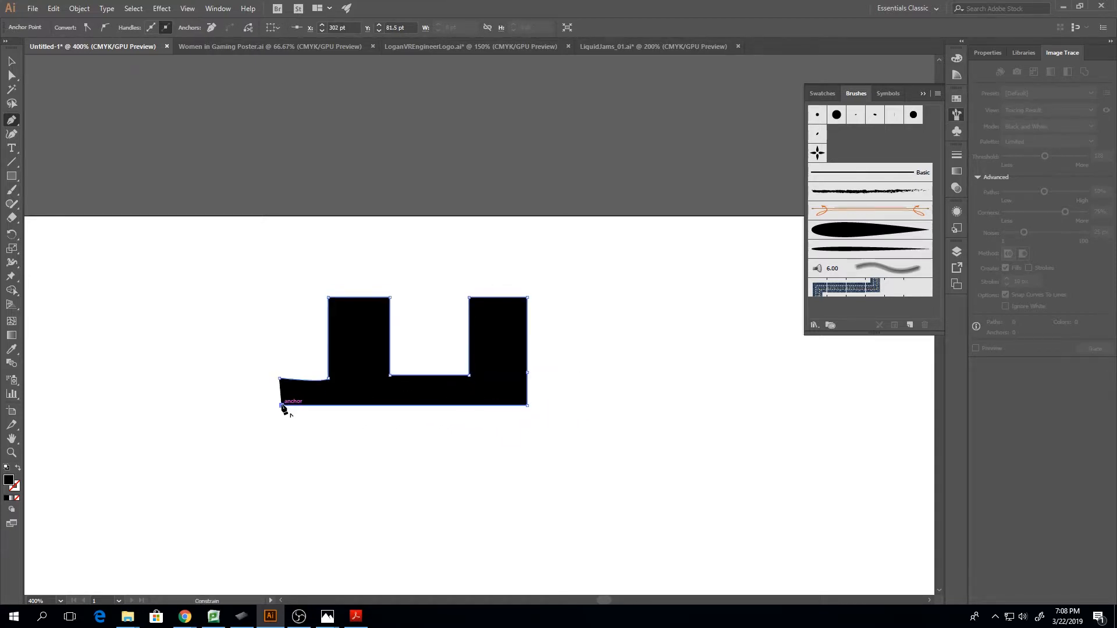
click(280, 378)
Convert the curved anchor at the first block's base to a corner and nudge the outline's upper-left base anchor 1 pt inward, to X 196.5 pt
key(a)
click(329, 379)
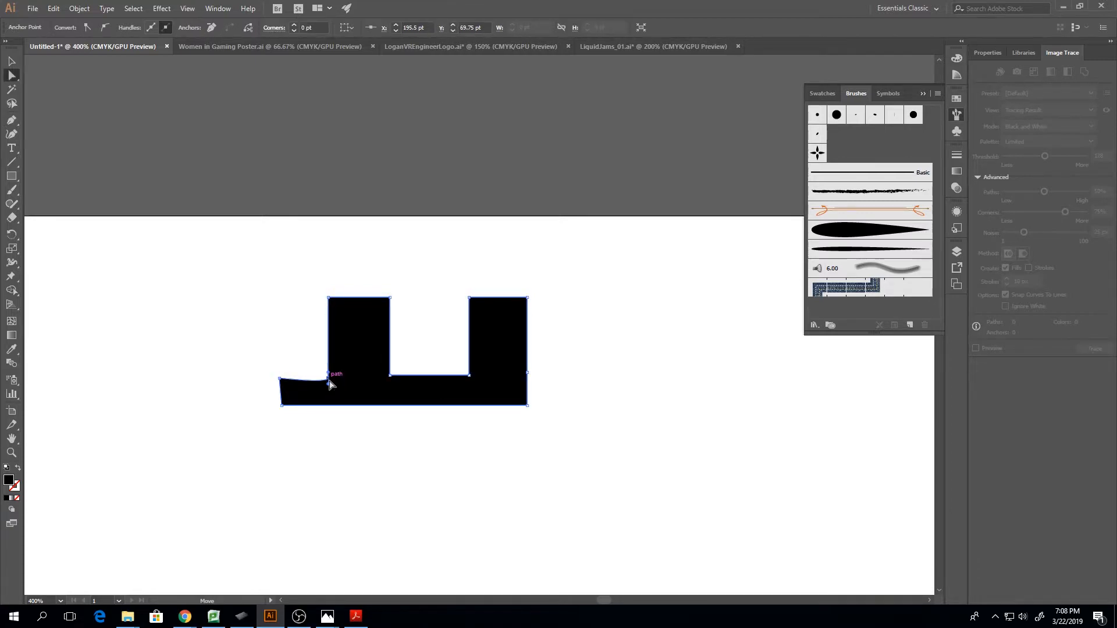
click(211, 28)
key(ctrl+z)
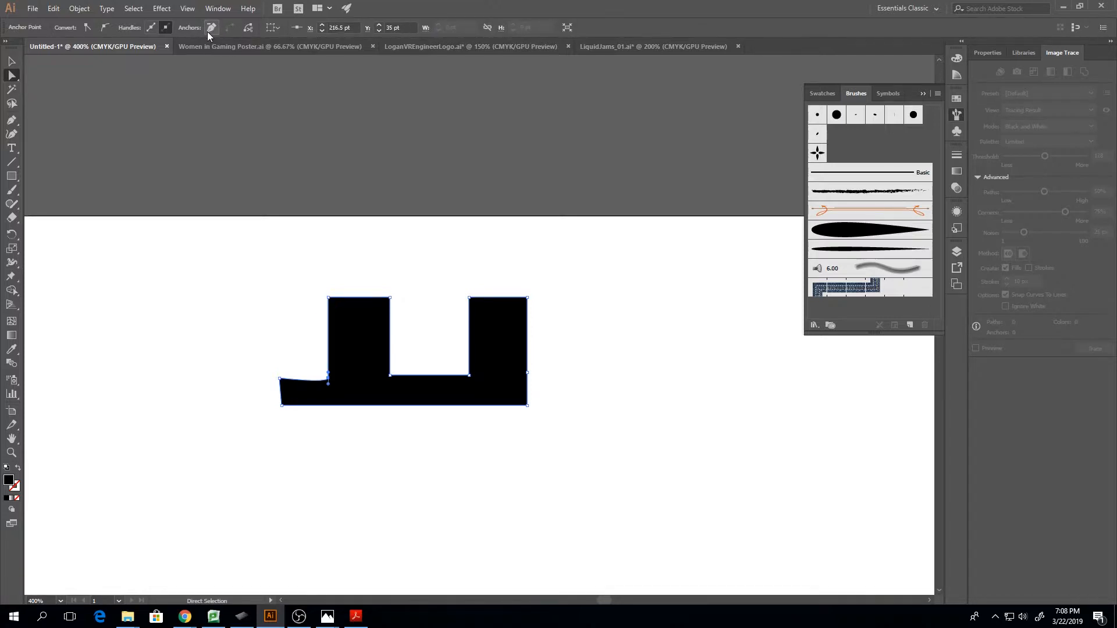
click(88, 28)
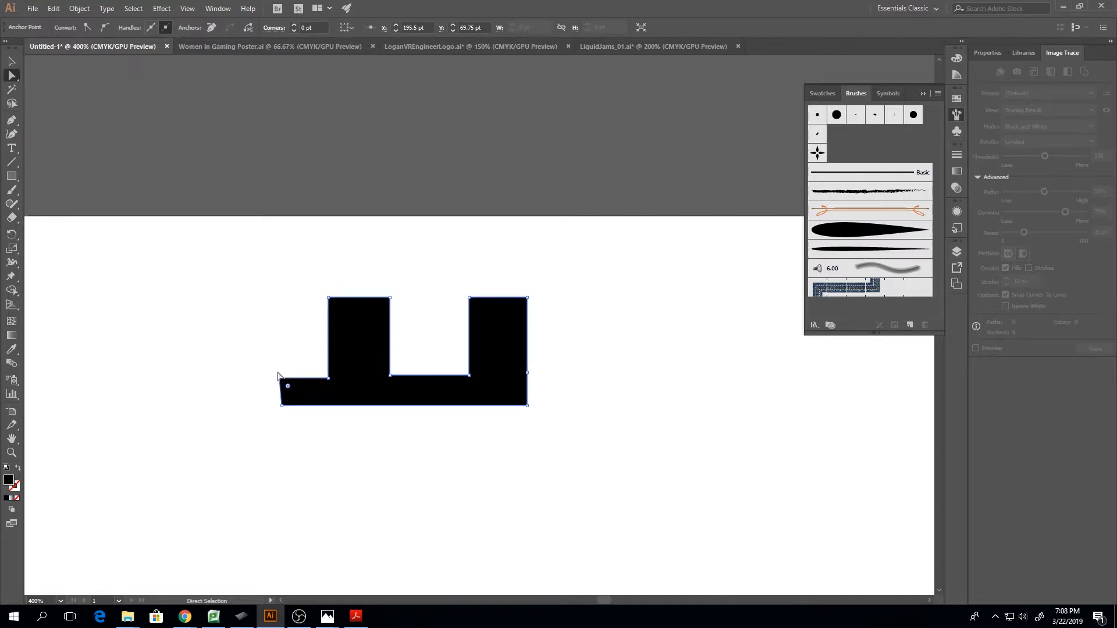
click(281, 378)
key(Left)
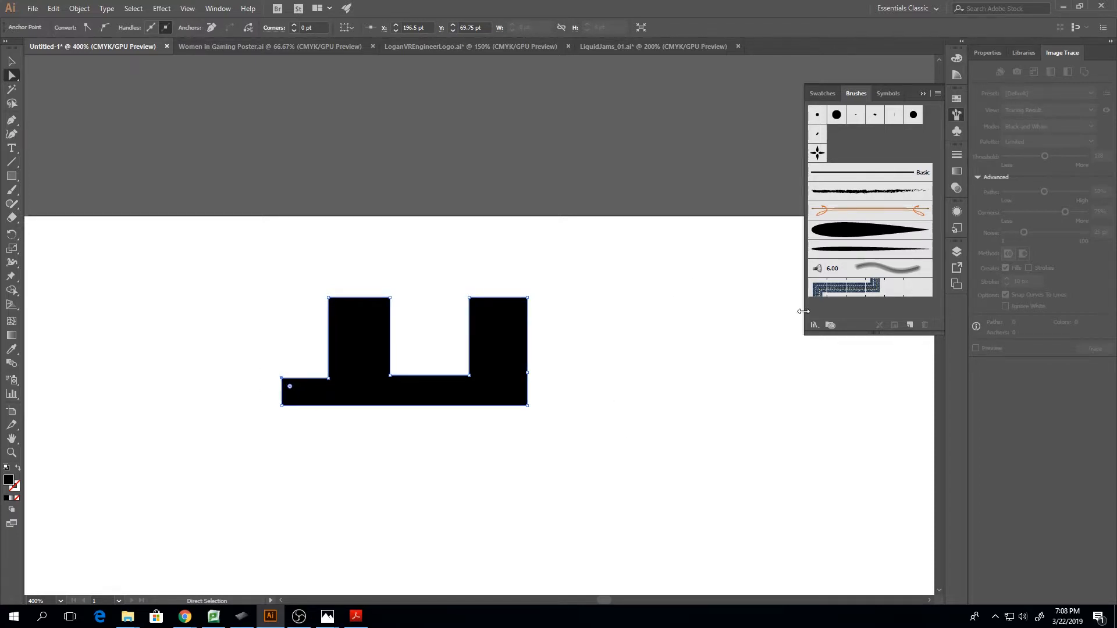
Select the whole battlement outline and start a new pattern brush from it
click(911, 325)
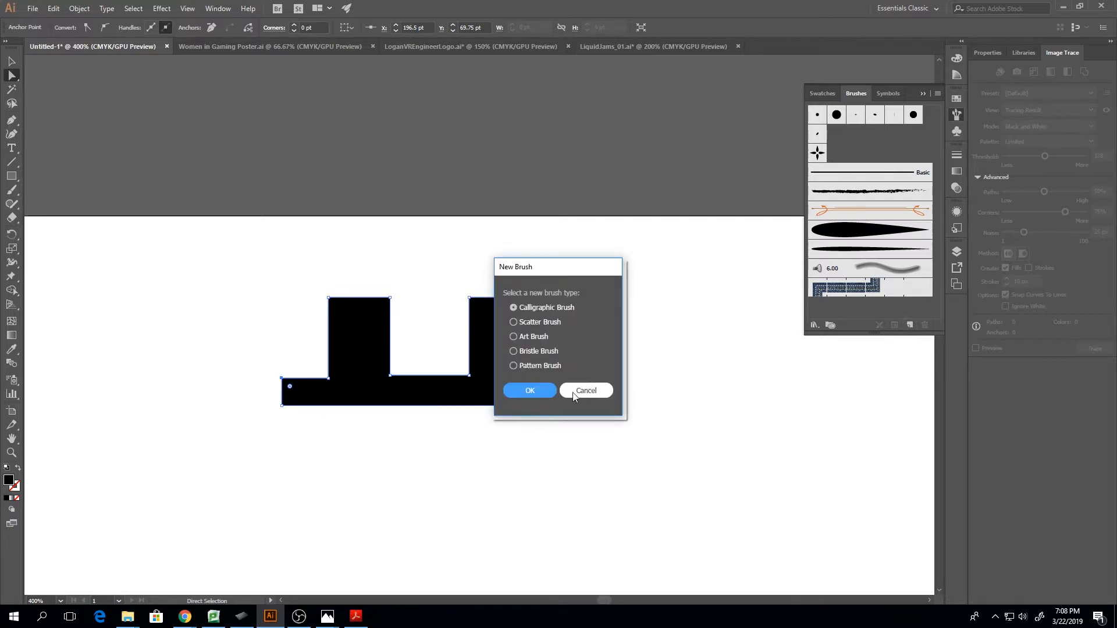
click(573, 395)
click(11, 61)
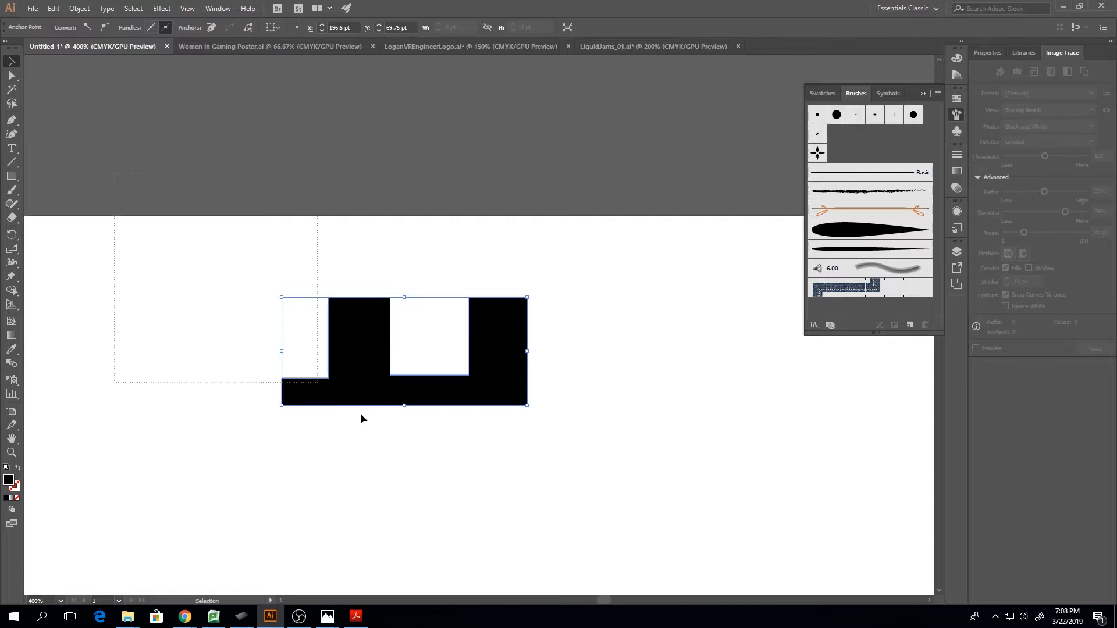
click(911, 325)
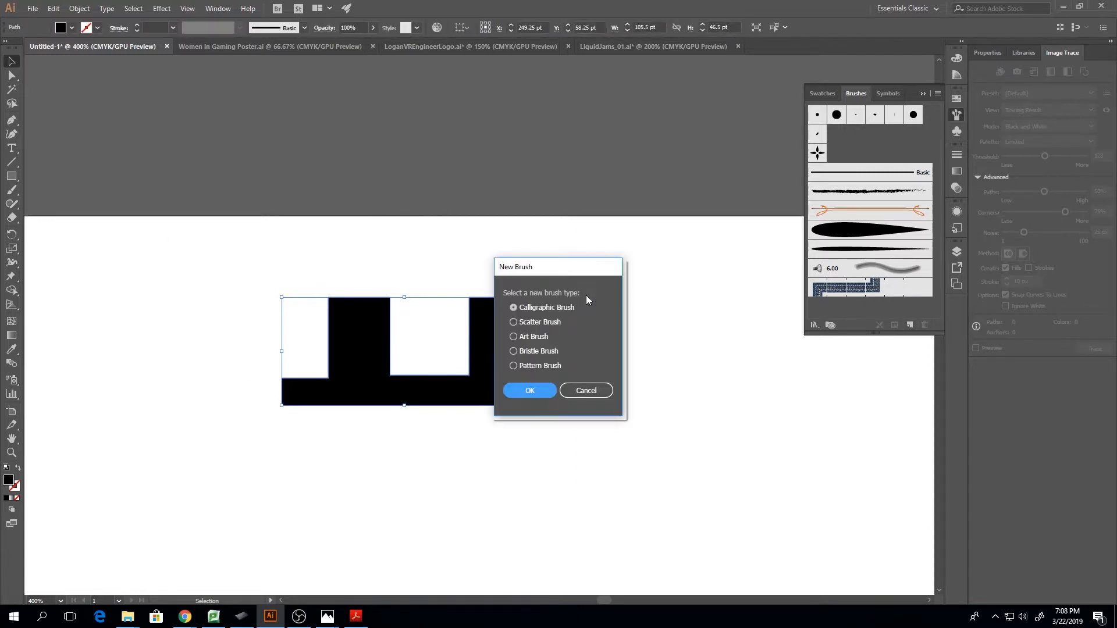
click(513, 365)
click(530, 390)
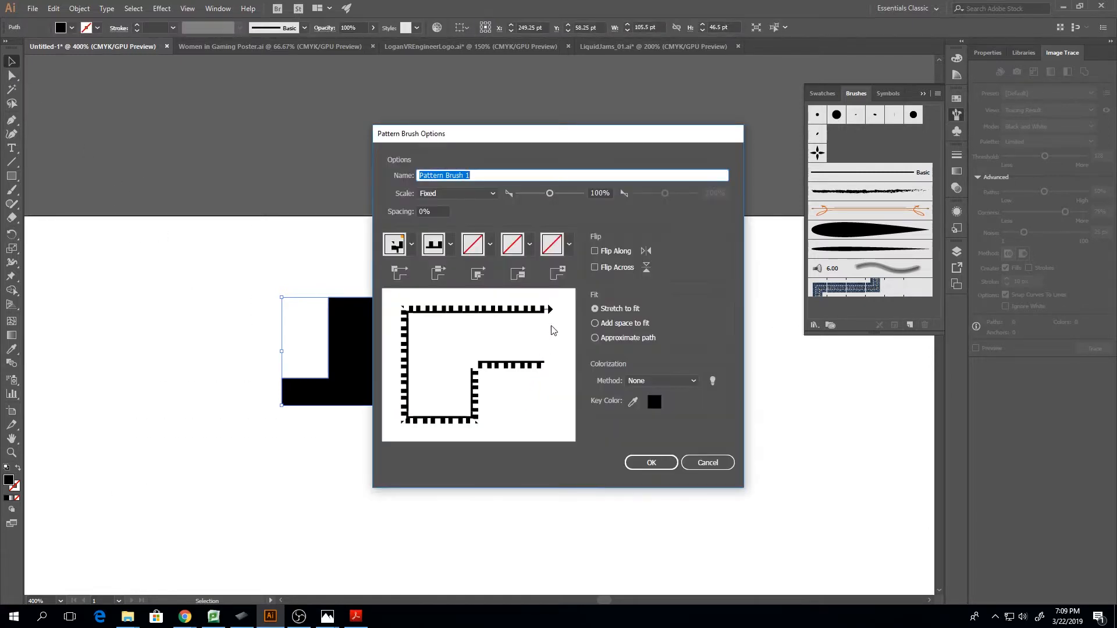
drag(536, 139, 574, 144)
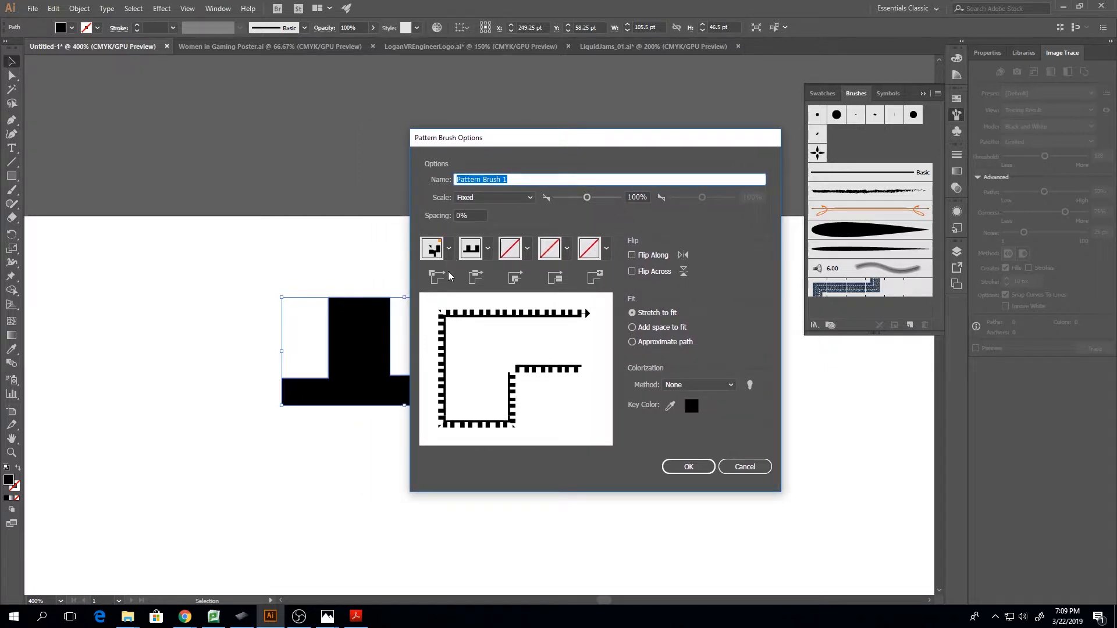
Set the pattern brush's outer corner tile to Auto-Between and its inner corner tile to Auto-Centered, leave the start tile empty, and create the brush
click(448, 249)
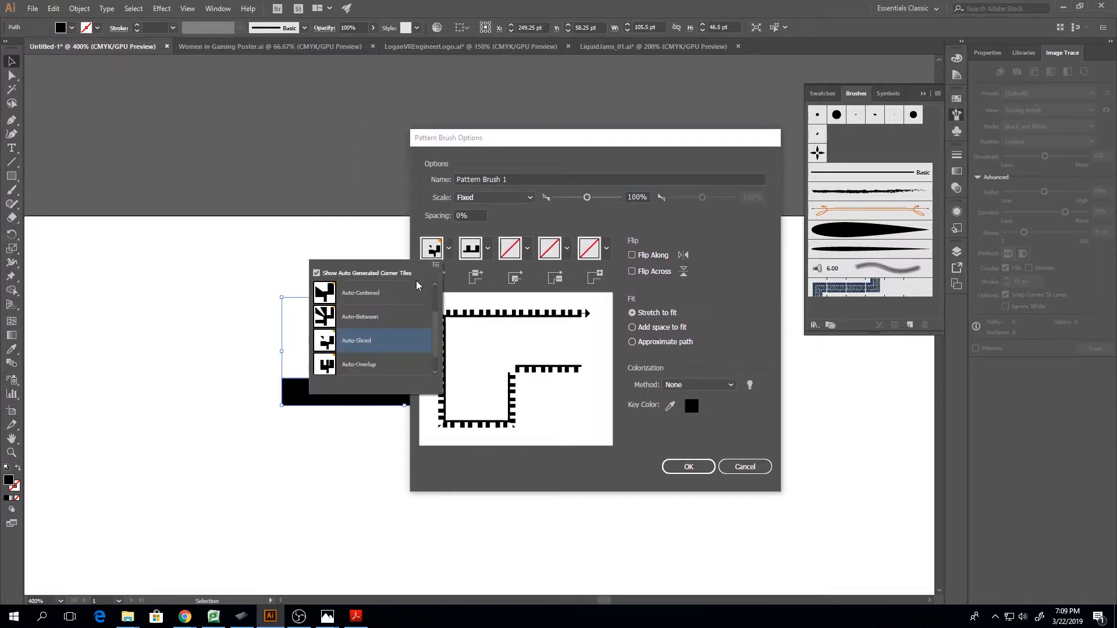
click(372, 317)
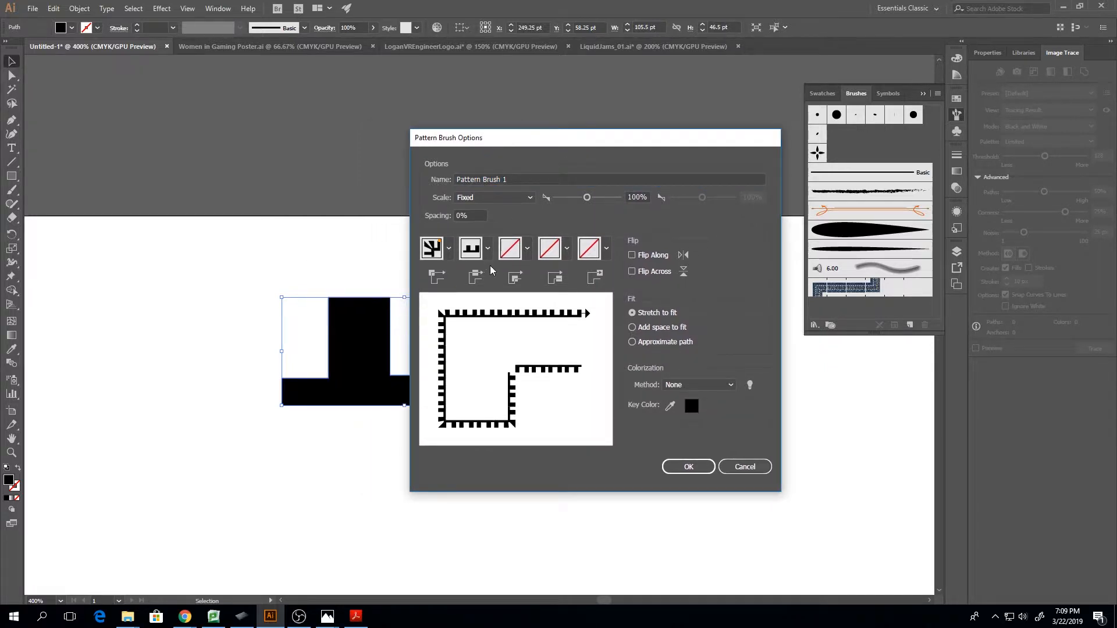
click(529, 257)
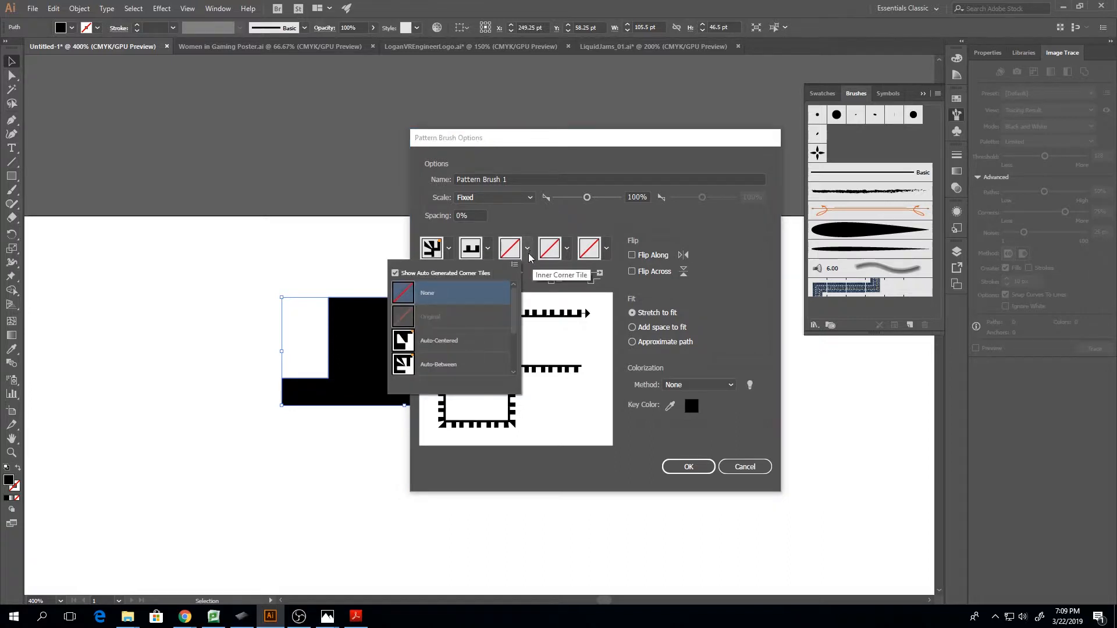
click(456, 345)
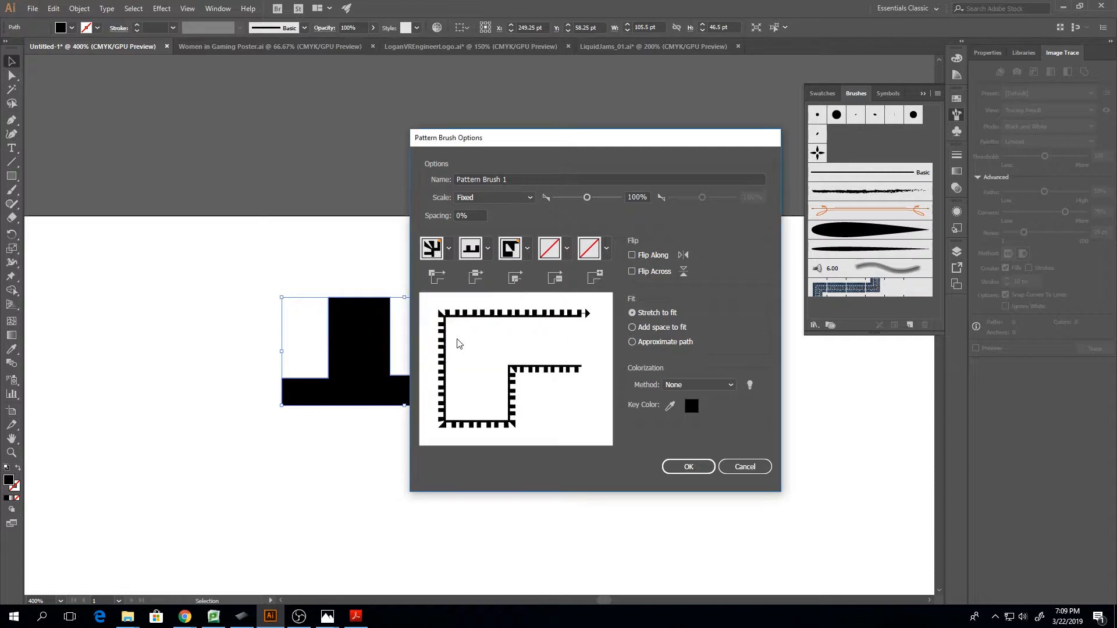
click(567, 249)
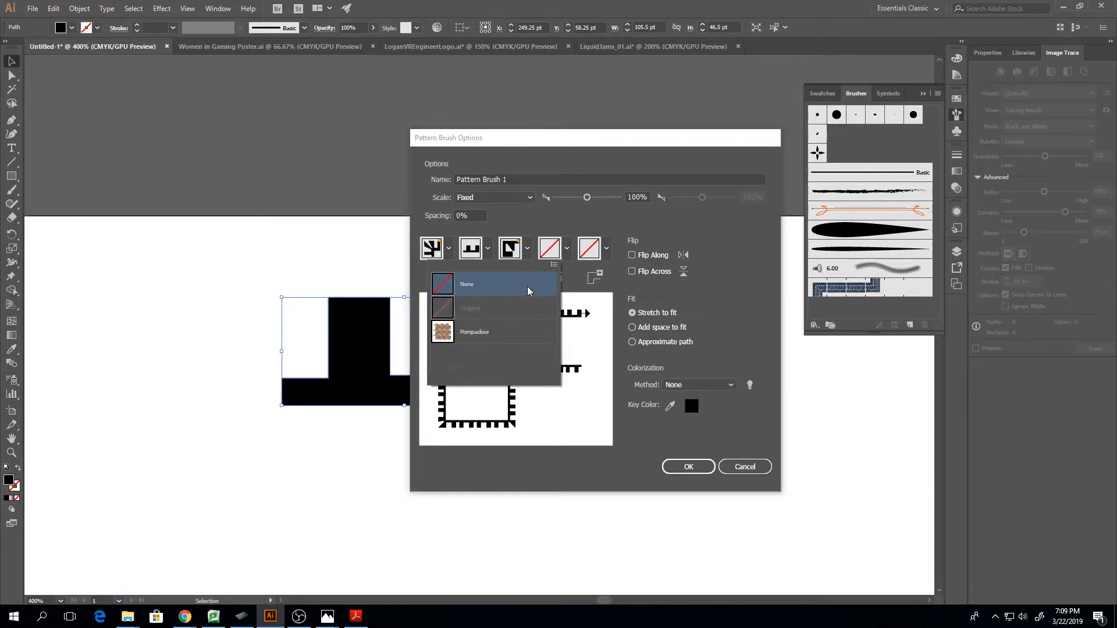
click(566, 249)
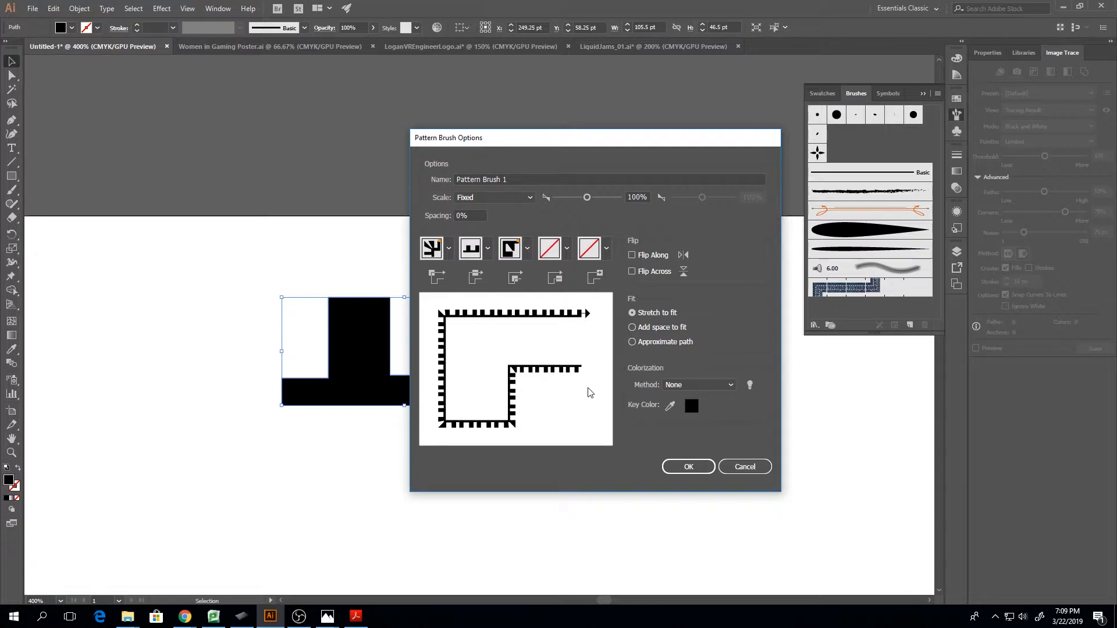
click(680, 466)
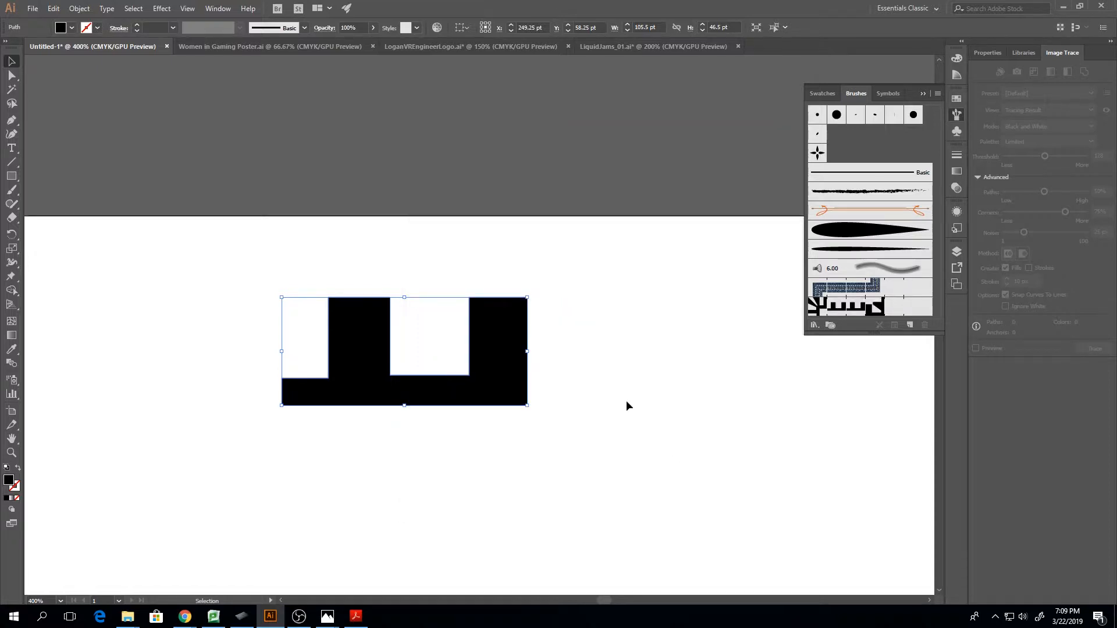
Paint a large open curve below the battlement outline with the new battlement pattern brush
key(ctrl+minus)
key(ctrl+minus)
key(ctrl+minus)
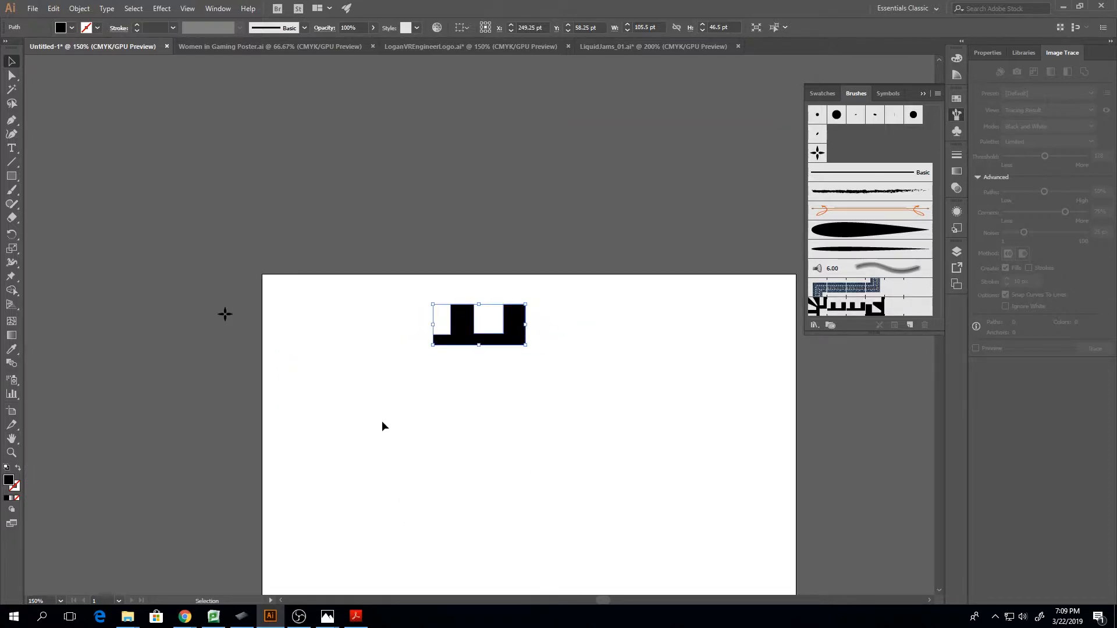
key(b)
mouse_move(414, 422)
mouse_down()
mouse_move(474, 527)
mouse_move(588, 379)
mouse_up()
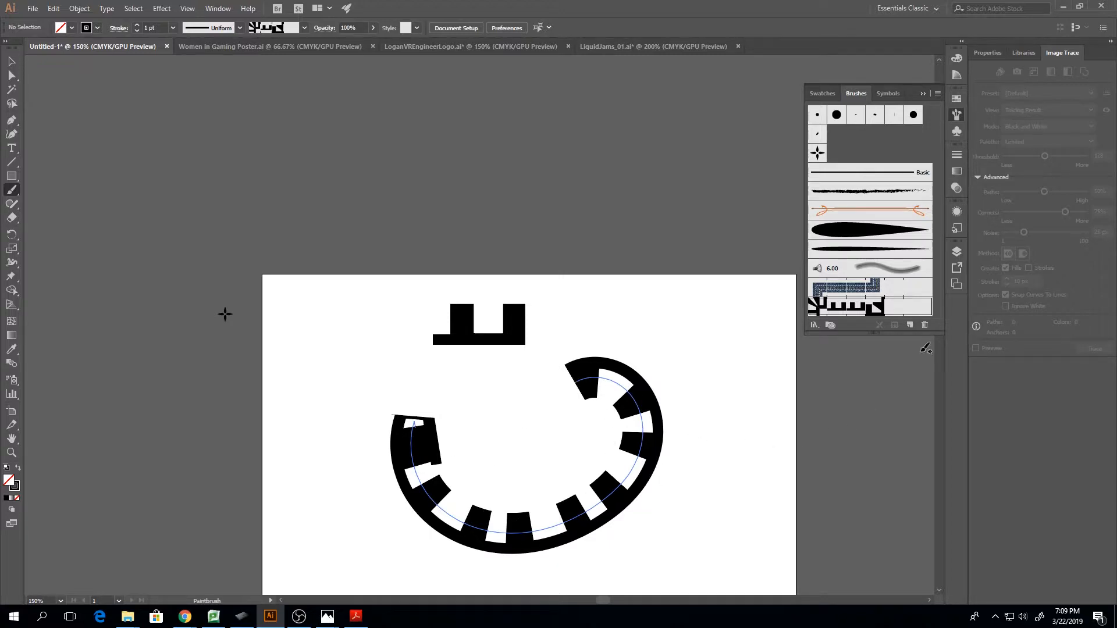
Draw a circle about 202 pt in diameter on the artboard below the painted curve
click(923, 94)
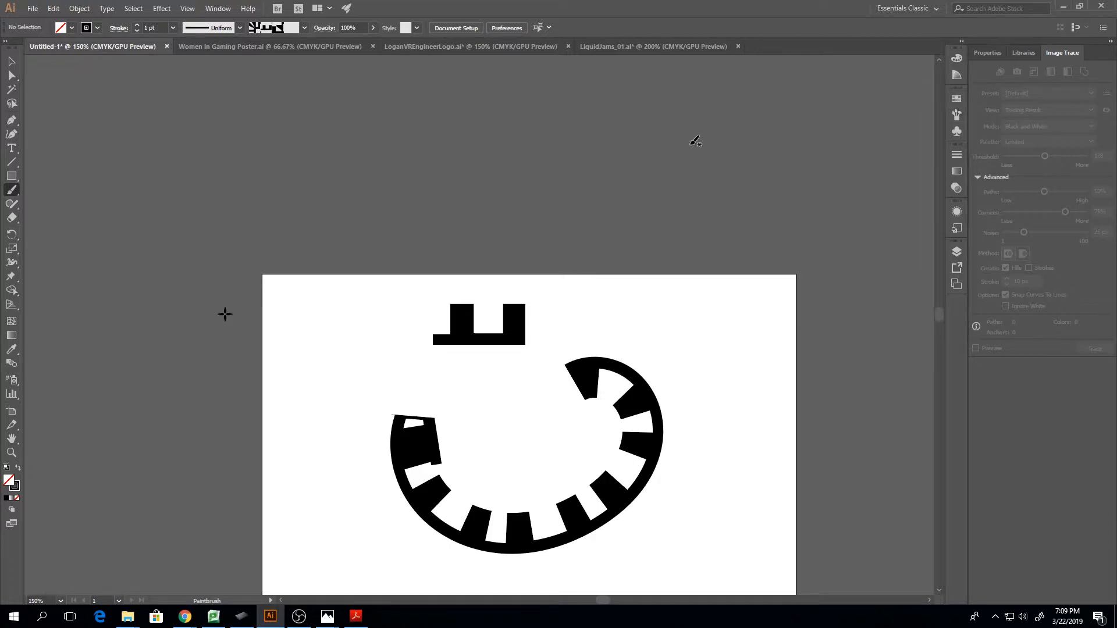
click(10, 177)
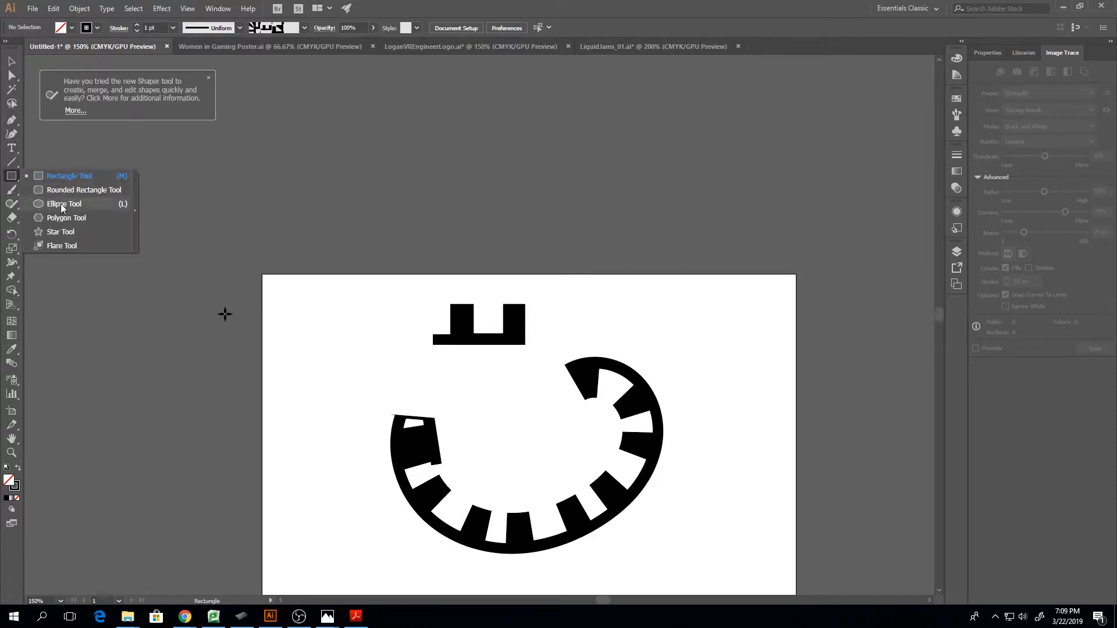
click(62, 204)
drag(941, 315, 940, 327)
drag(383, 320, 545, 465)
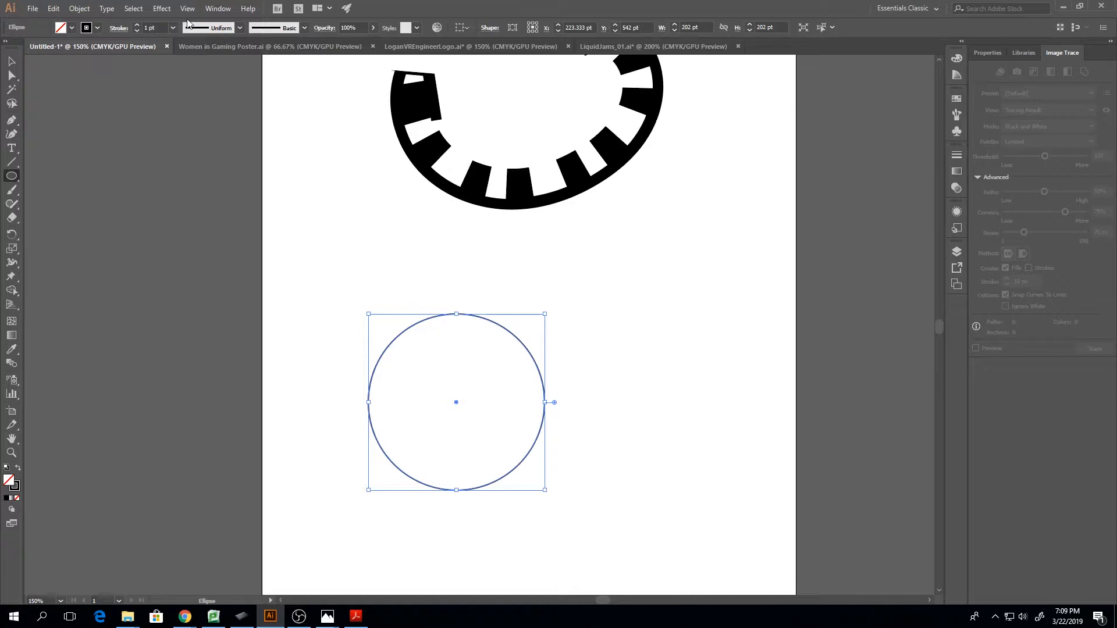
Apply the battlement pattern brush to the circle's stroke
click(231, 30)
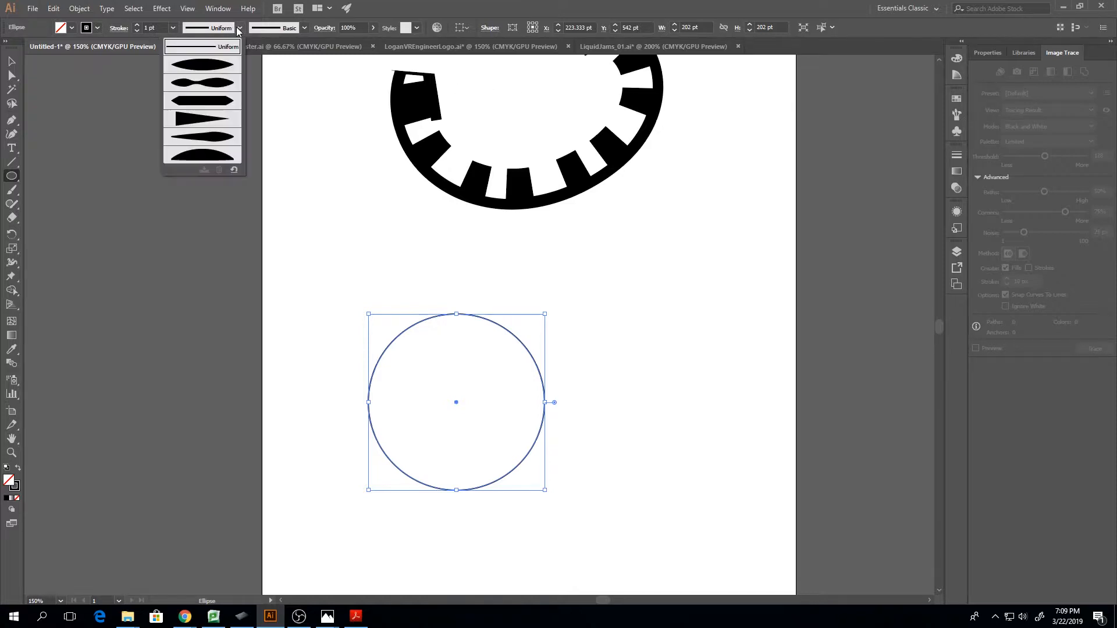
click(298, 29)
drag(302, 97, 301, 99)
click(245, 112)
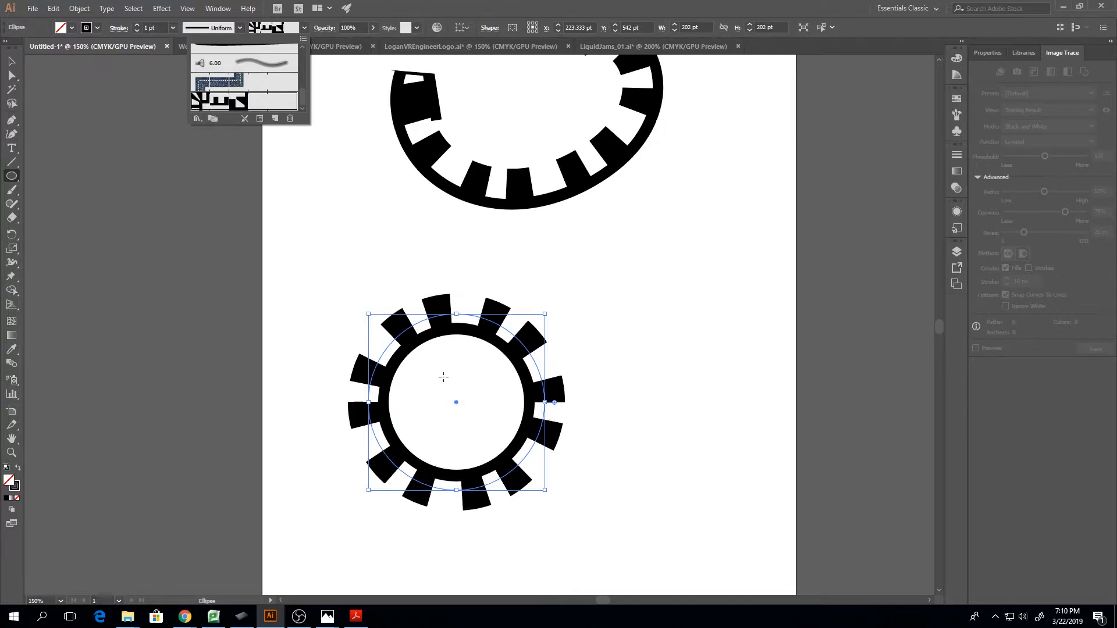
Draw a 100 pt line segment at 45° between the painted curve and the toothed circle
click(12, 162)
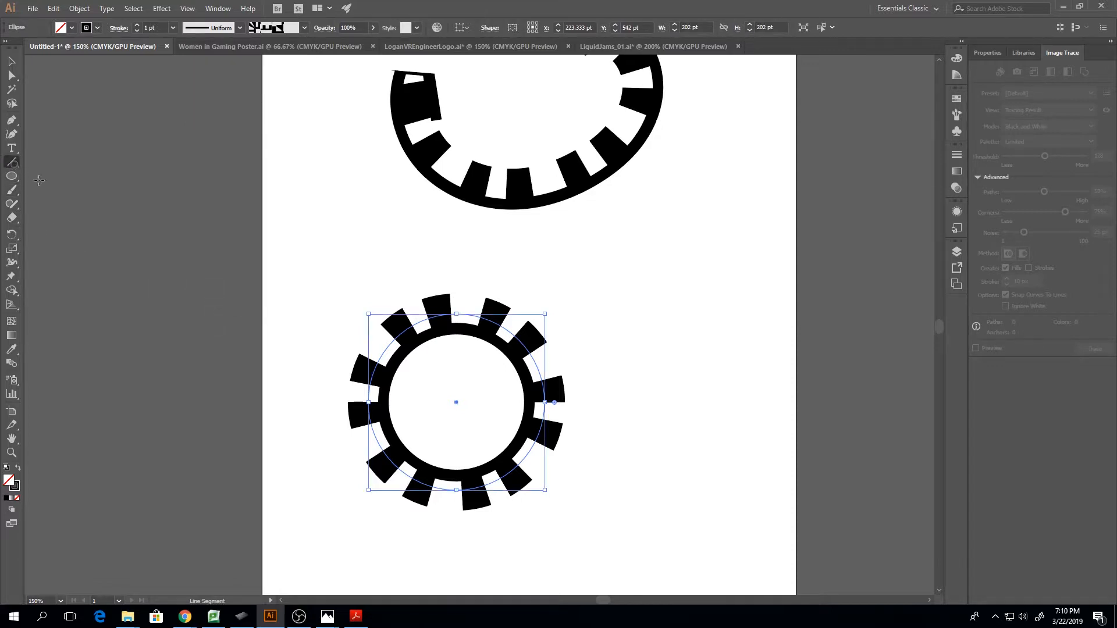
click(357, 263)
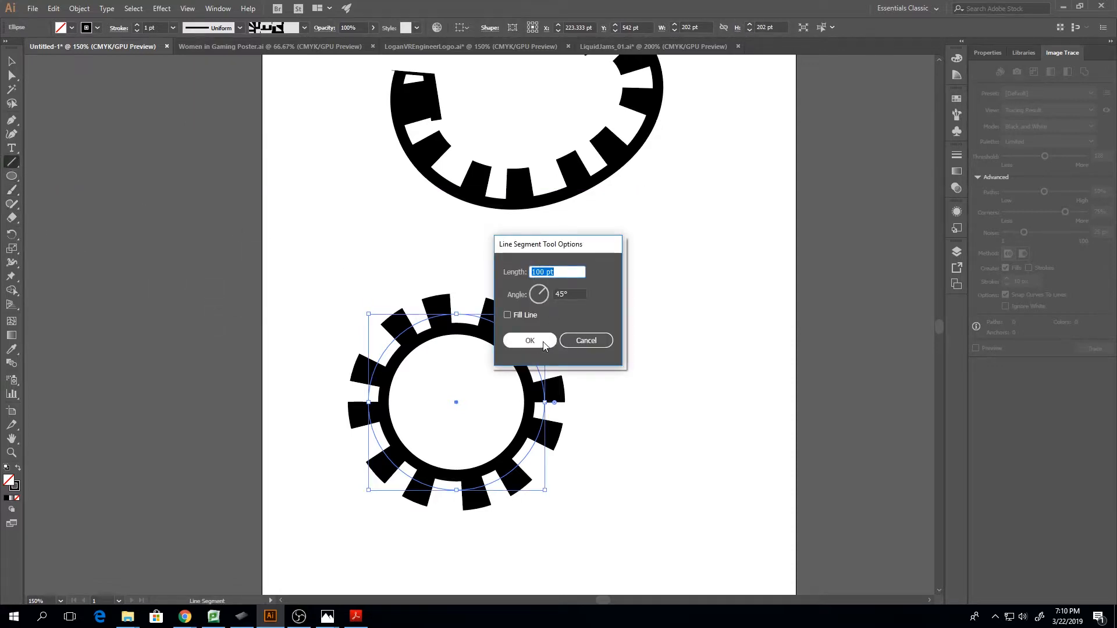
click(588, 341)
click(359, 241)
click(538, 342)
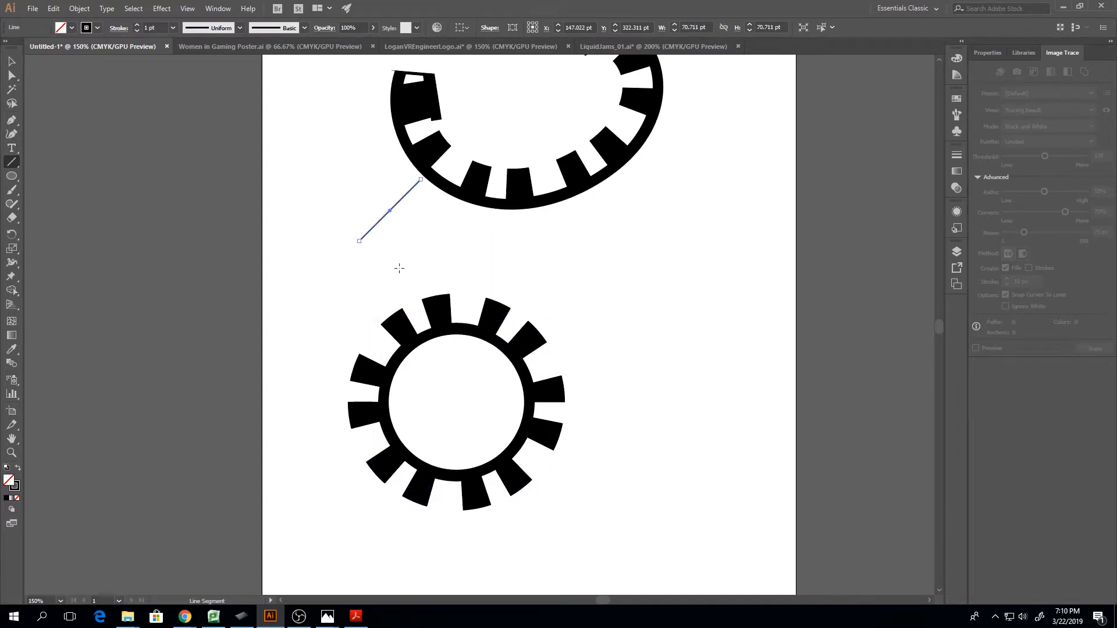
Draw a horizontal line about 291 pt long just above the toothed circle and apply the battlement pattern brush to it
mouse_move(399, 267)
mouse_down()
mouse_move(591, 271)
mouse_move(644, 249)
mouse_move(653, 267)
mouse_up()
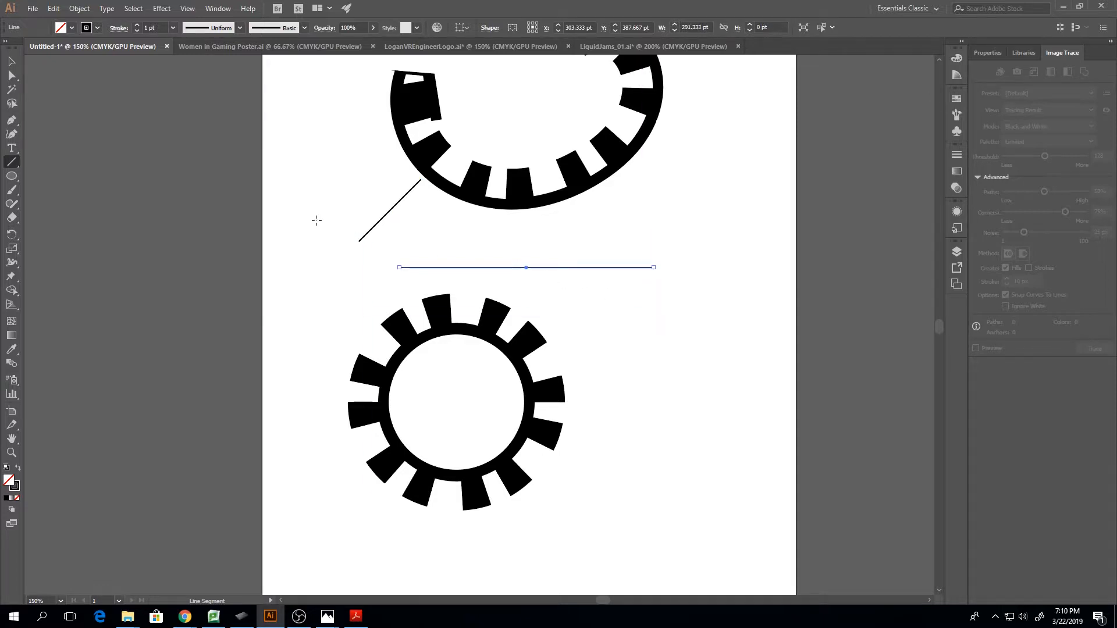
click(302, 27)
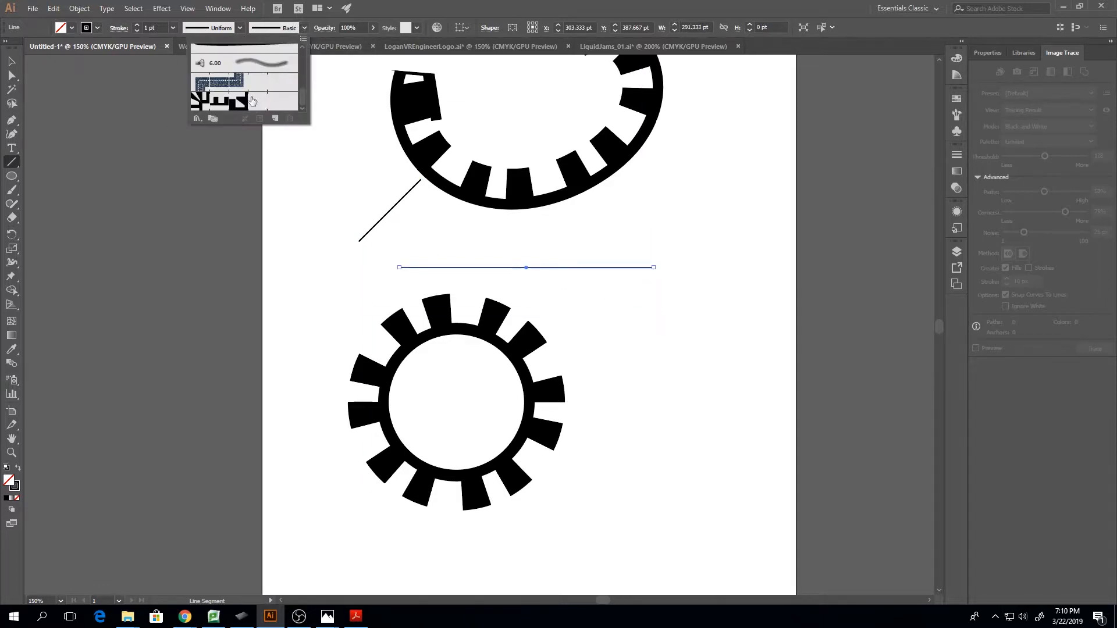
click(252, 101)
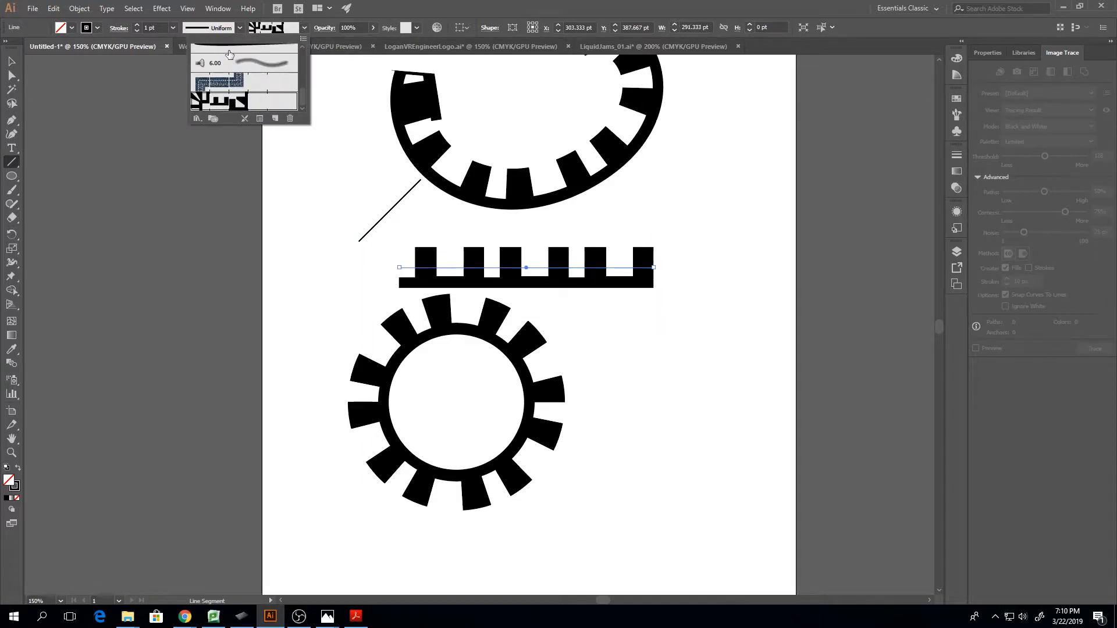
Try a 2 pt stroke weight on the horizontal battlement line and return it to 1 pt
click(137, 25)
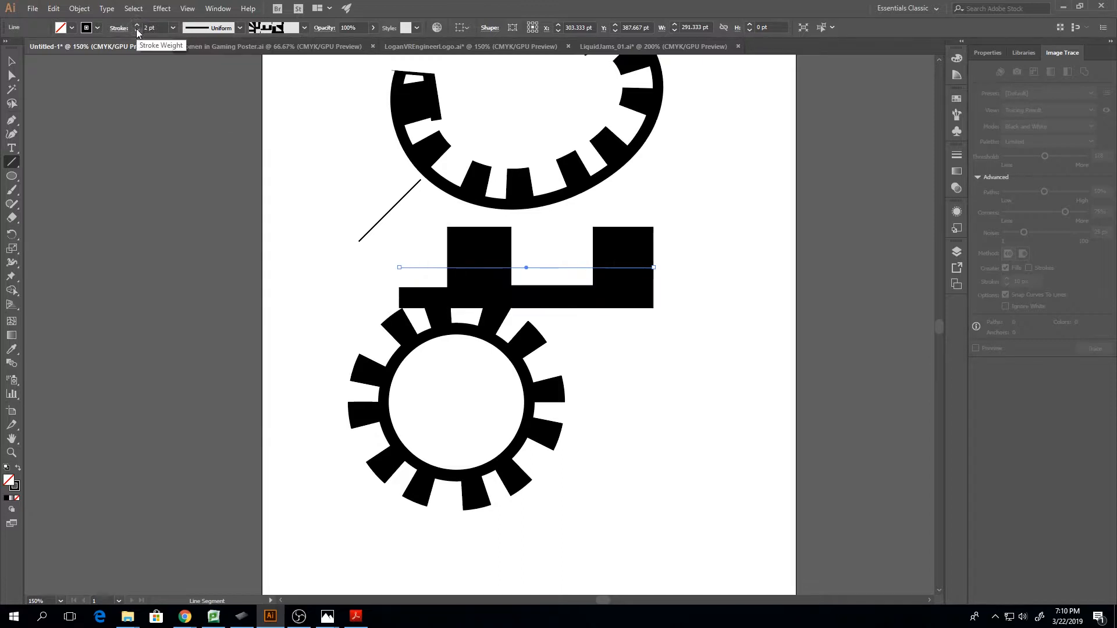
click(137, 31)
click(137, 26)
click(138, 32)
Delete all artwork on and around the artboard
key(ctrl+minus)
key(ctrl+minus)
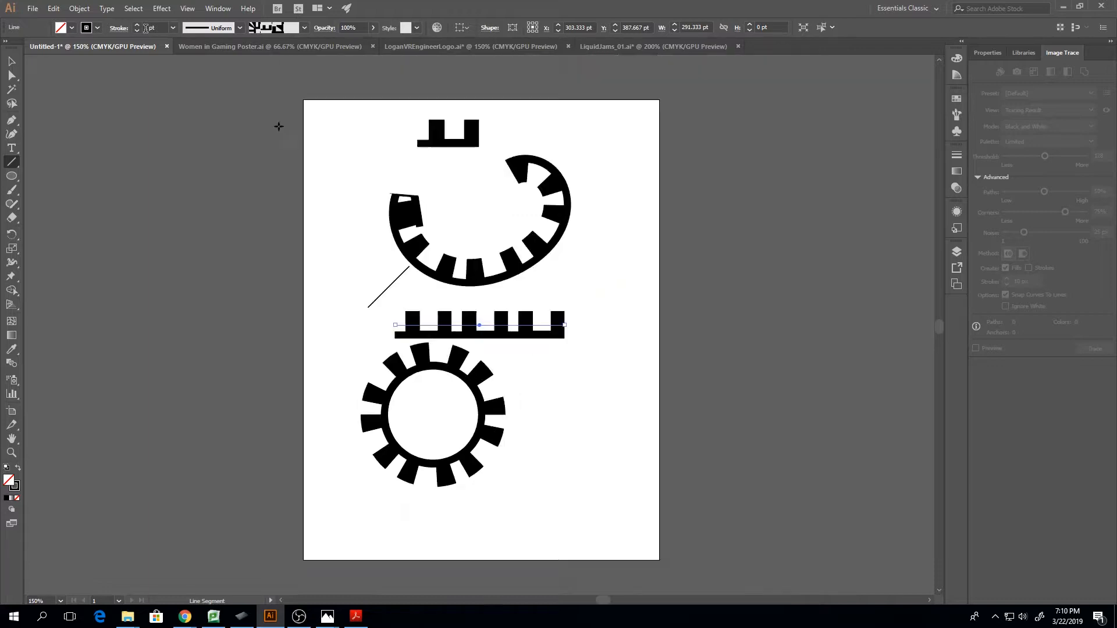
key(v)
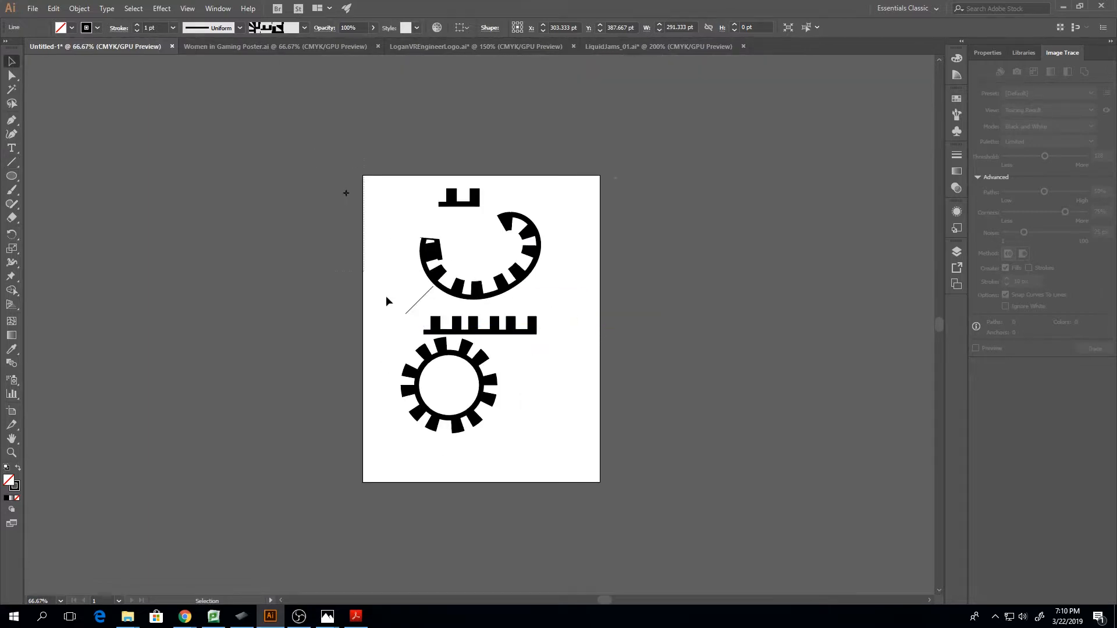
key(ctrl+a)
key(Delete)
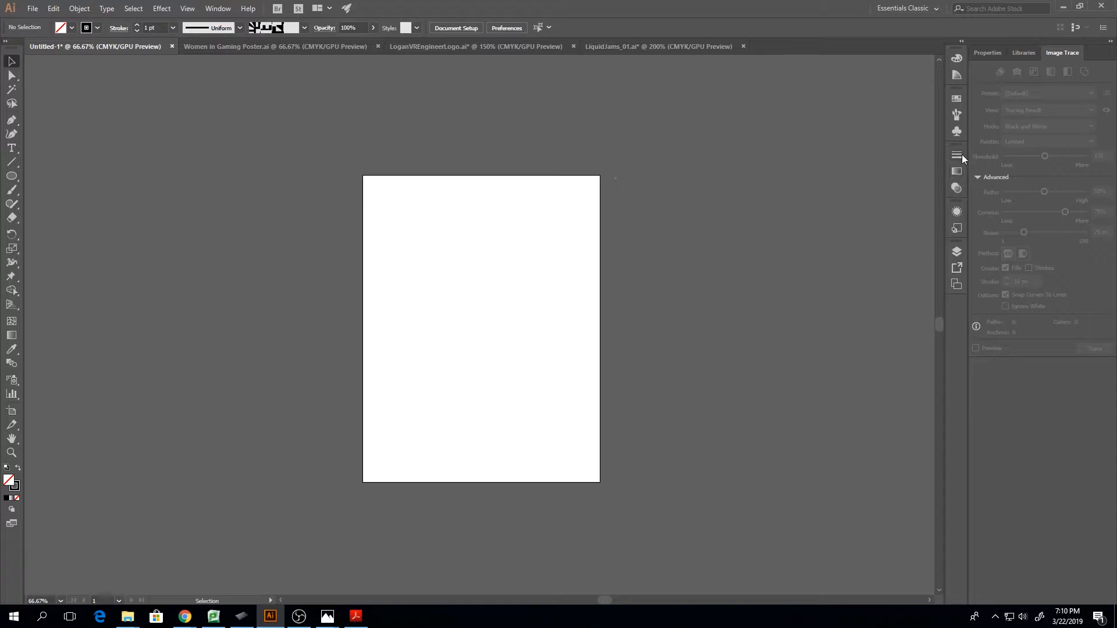
Open the options of the Mop bristle brush and set its shape to Flat Angle
click(956, 115)
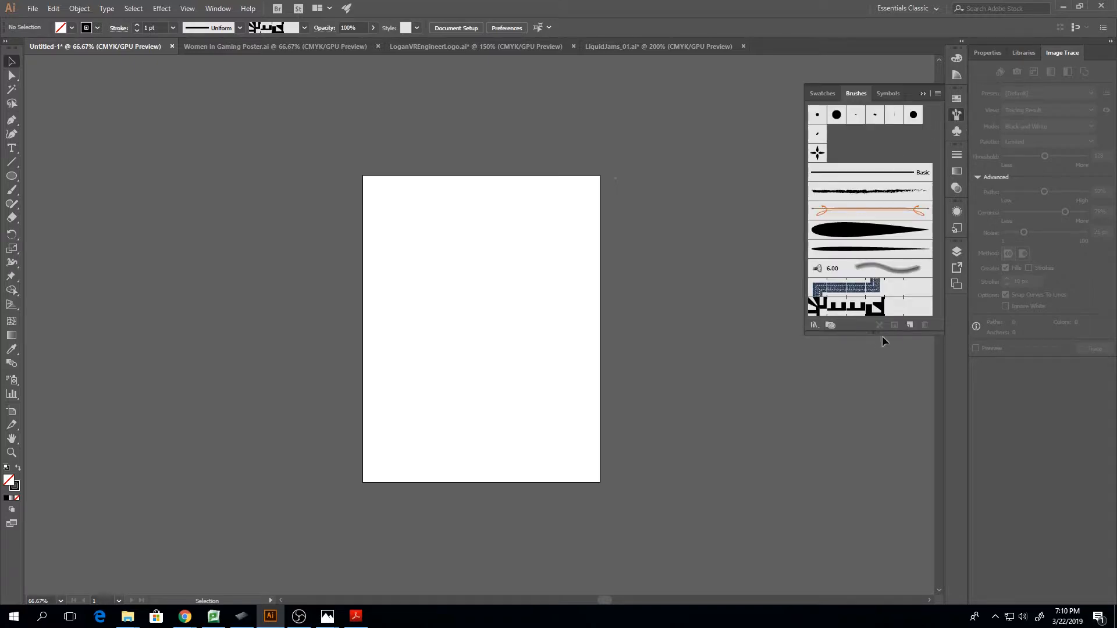
click(879, 270)
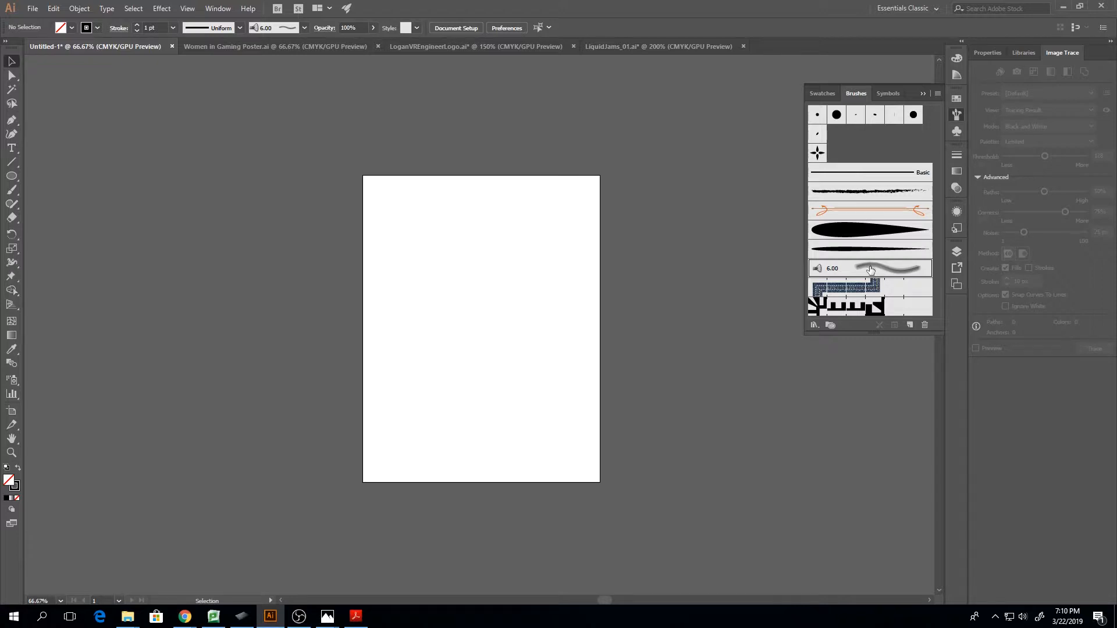
double_click(870, 269)
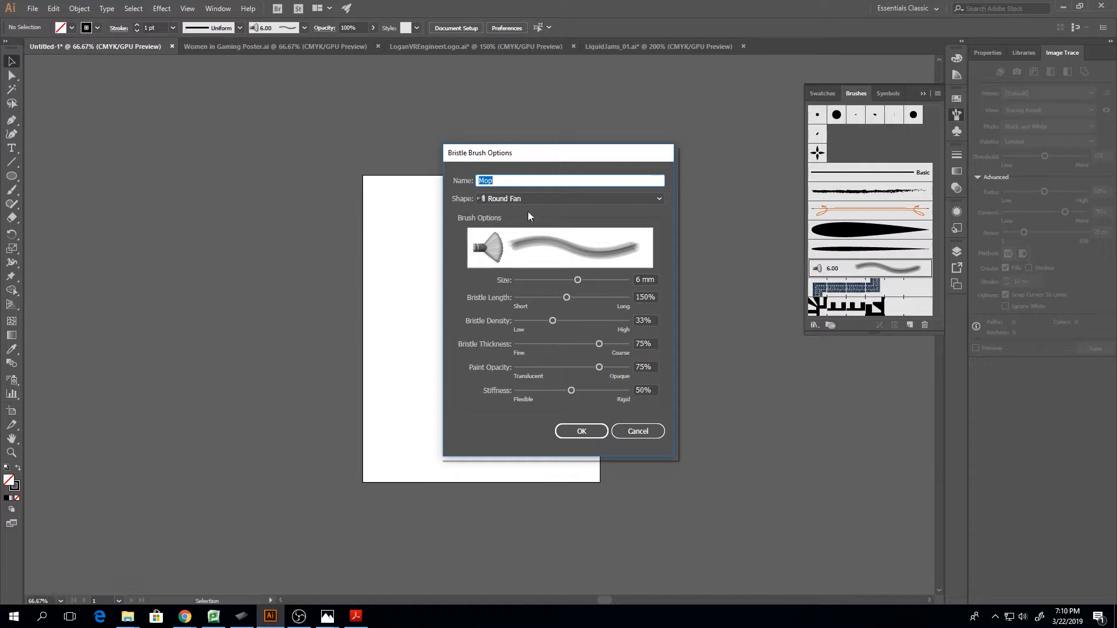
click(550, 198)
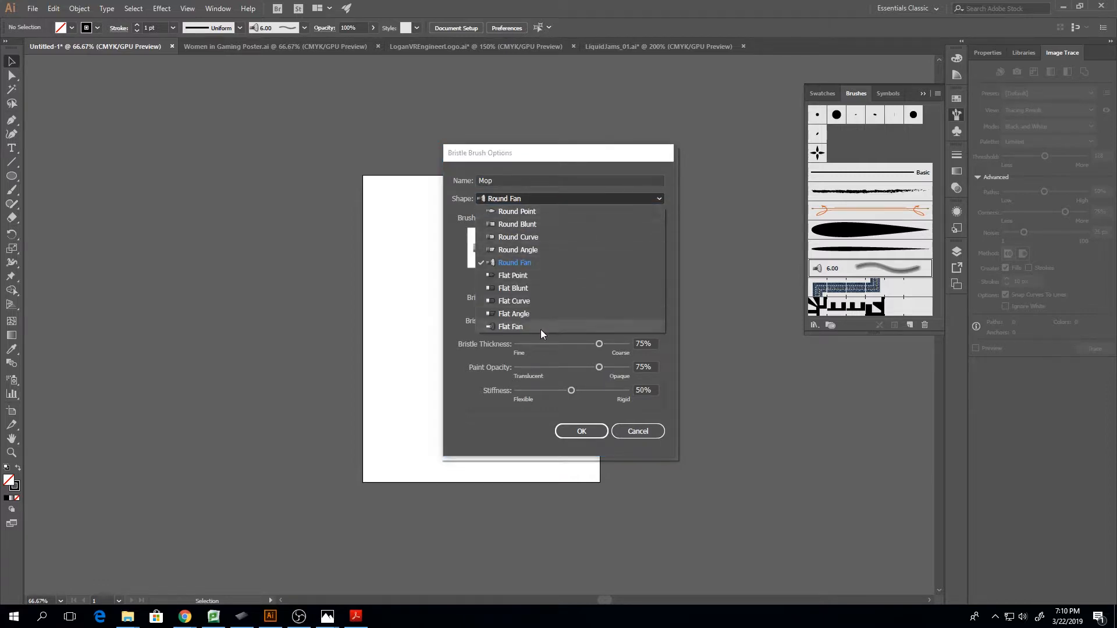
click(536, 262)
click(550, 198)
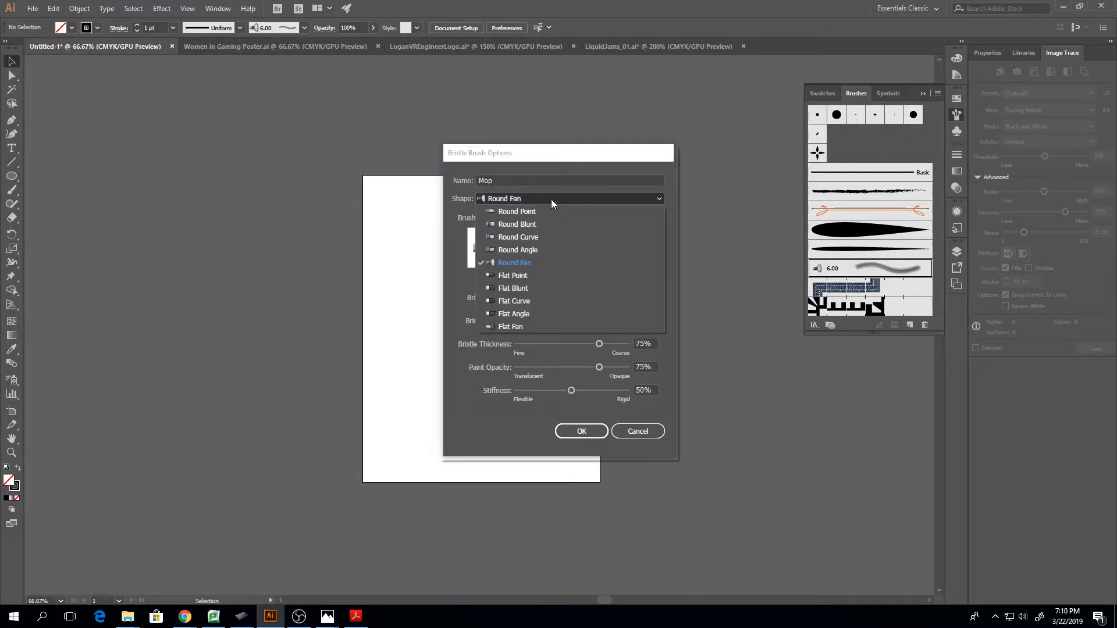
click(527, 314)
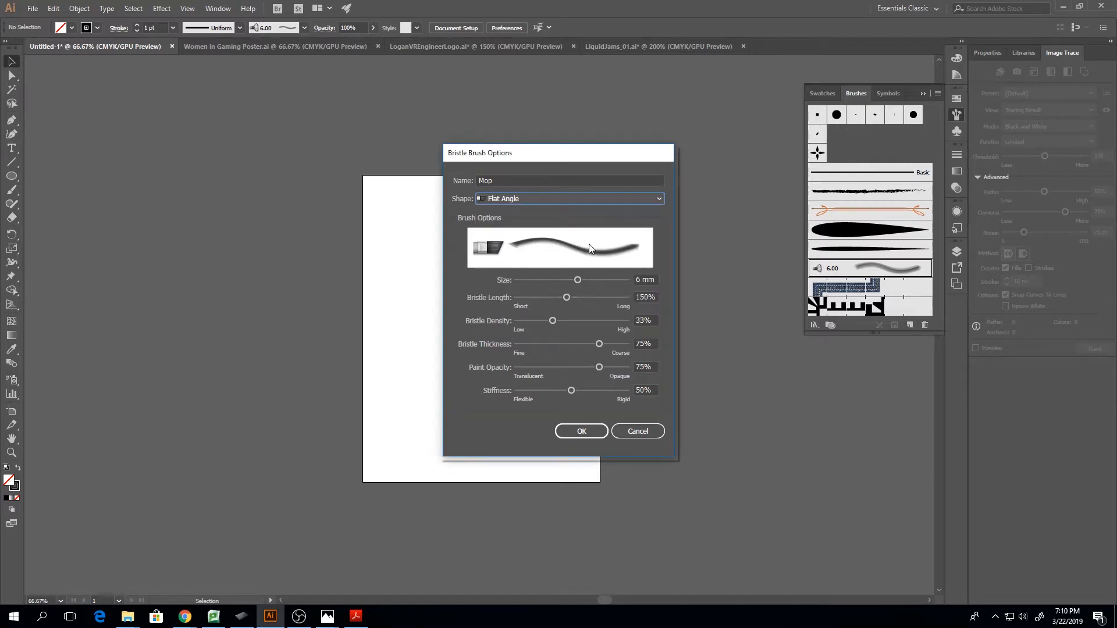
Apply the Mop bristle brush options, then try two curved test strokes on the artboard and undo them
click(577, 430)
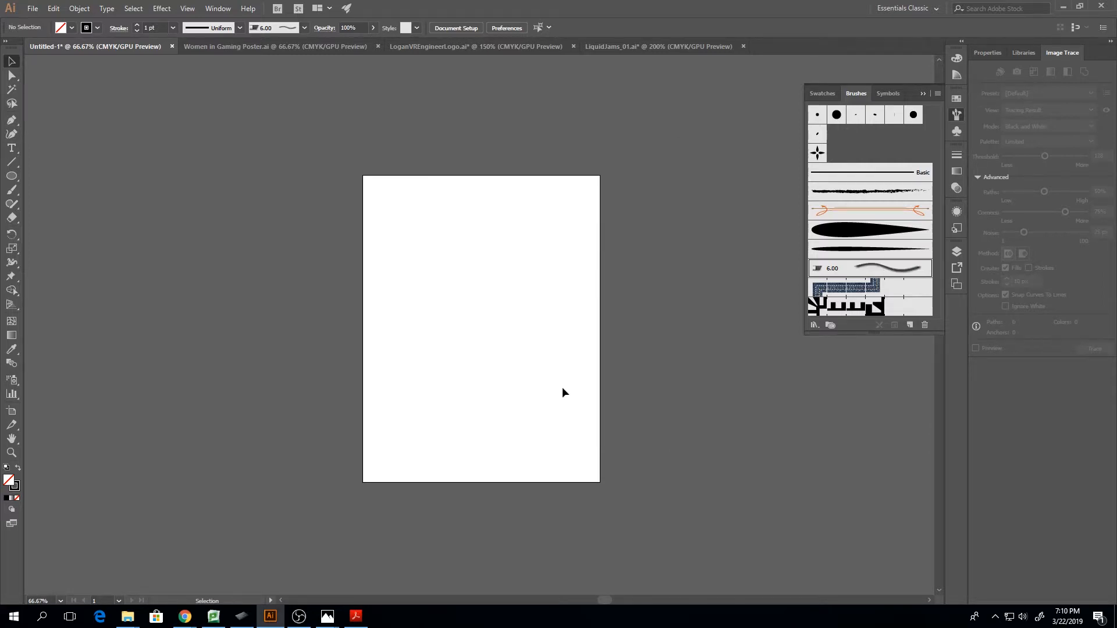
key(b)
key(ctrl+1)
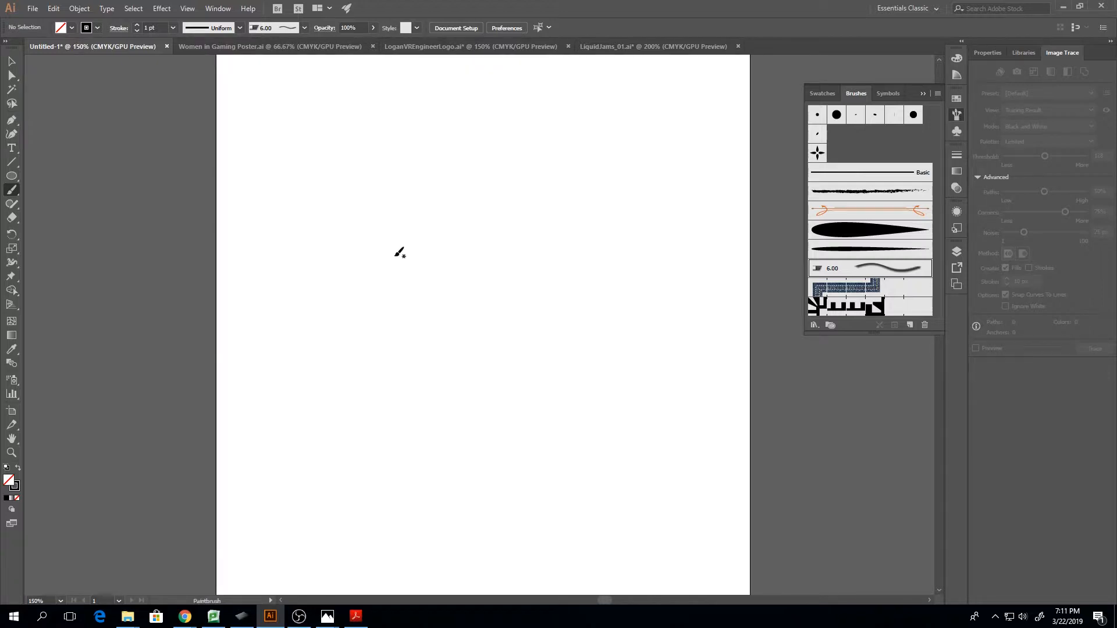
mouse_move(283, 185)
mouse_down()
mouse_move(376, 237)
mouse_move(478, 447)
mouse_up()
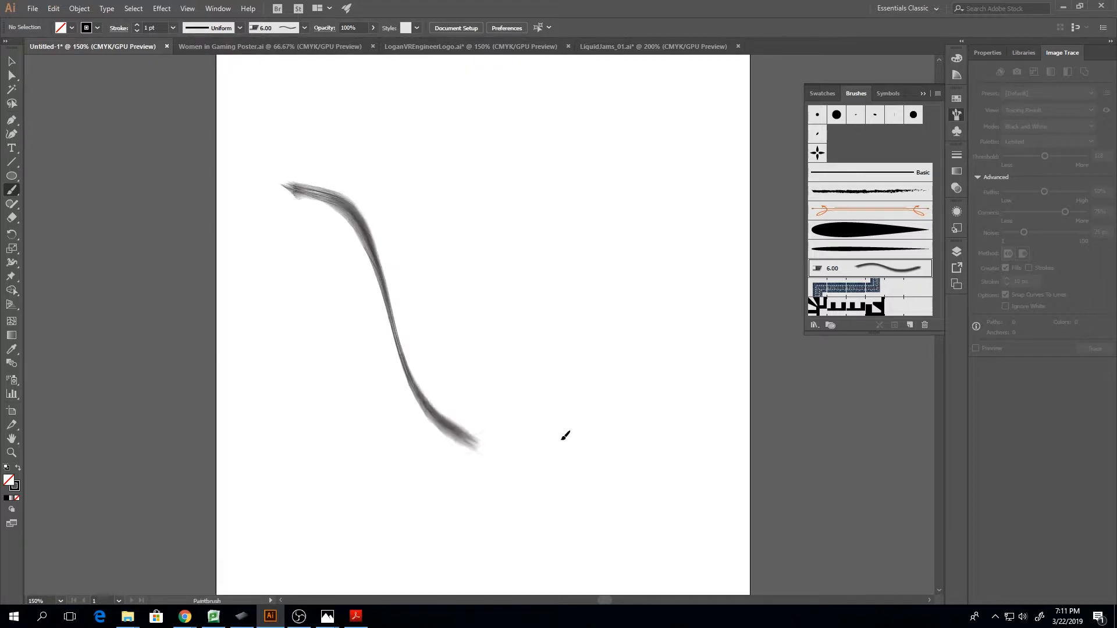
mouse_move(565, 435)
mouse_down()
mouse_move(341, 343)
mouse_move(398, 491)
mouse_move(492, 534)
mouse_up()
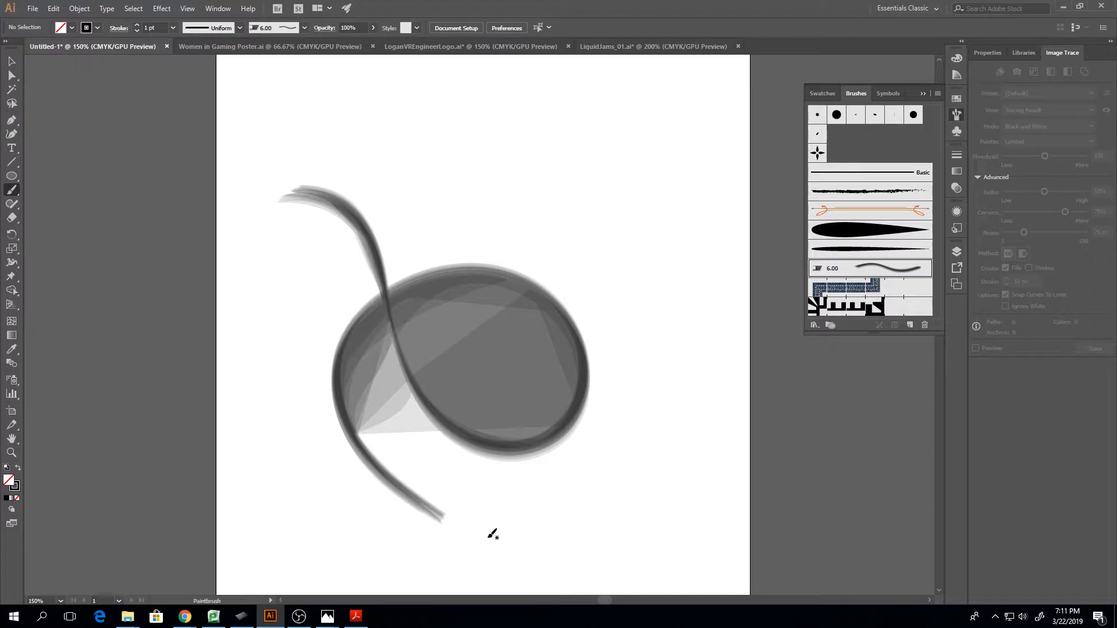
key(ctrl+z)
key(ctrl+z)
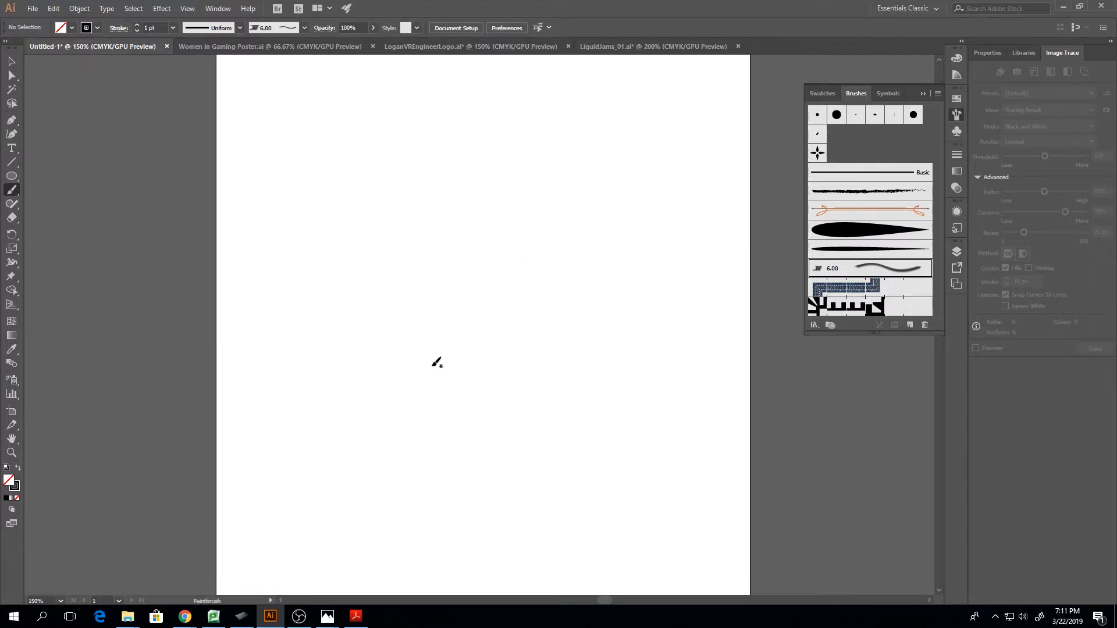
Paint an S-shaped bristle stroke about 349 pt wide and 444 pt tall and move it toward the artboard's upper right
mouse_move(327, 138)
mouse_down()
mouse_move(337, 215)
mouse_move(386, 264)
mouse_move(507, 299)
mouse_move(558, 383)
mouse_move(514, 480)
mouse_move(380, 526)
mouse_move(253, 449)
mouse_up()
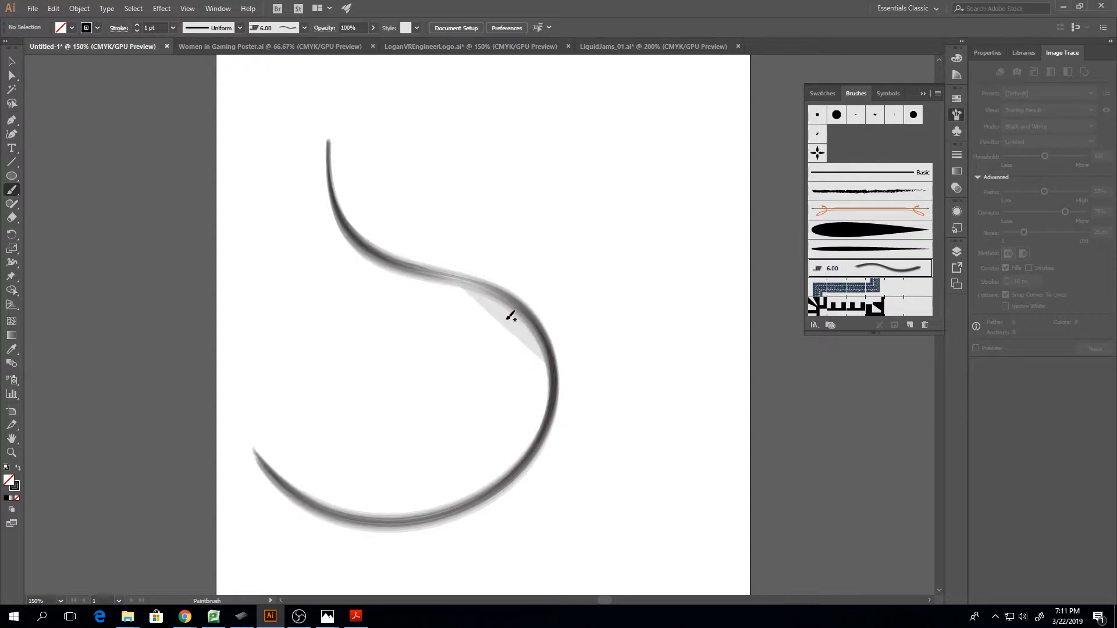
key(v)
click(507, 326)
mouse_move(510, 325)
mouse_down()
mouse_move(596, 221)
mouse_move(662, 219)
mouse_up()
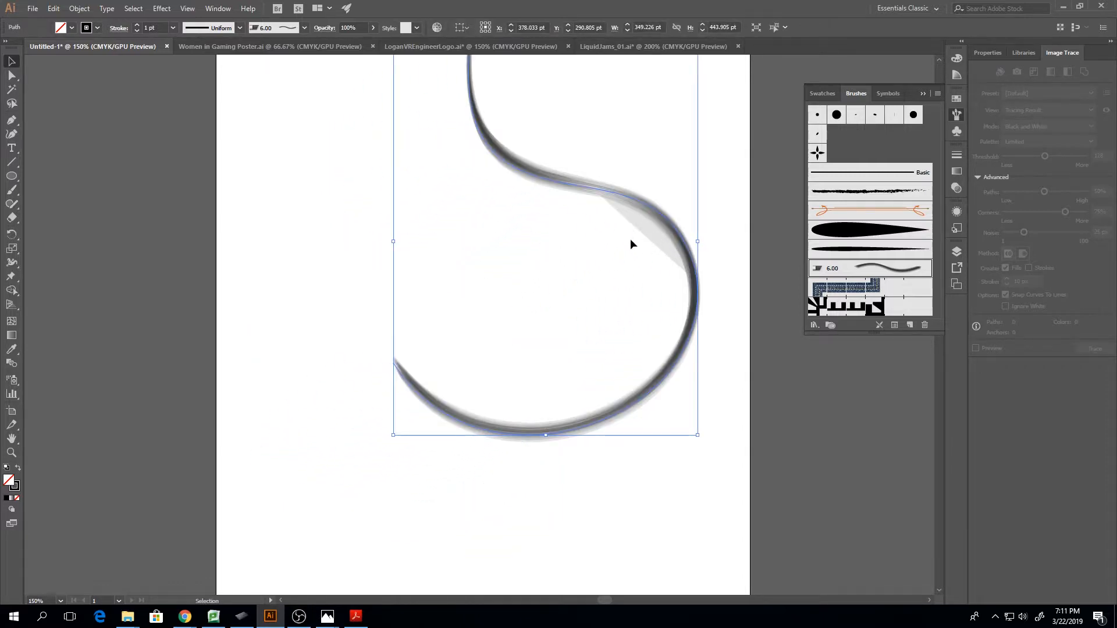
Paint a long looping bristle stroke down the artboard, crossing the S-shaped curve and curling back up to its tail
key(b)
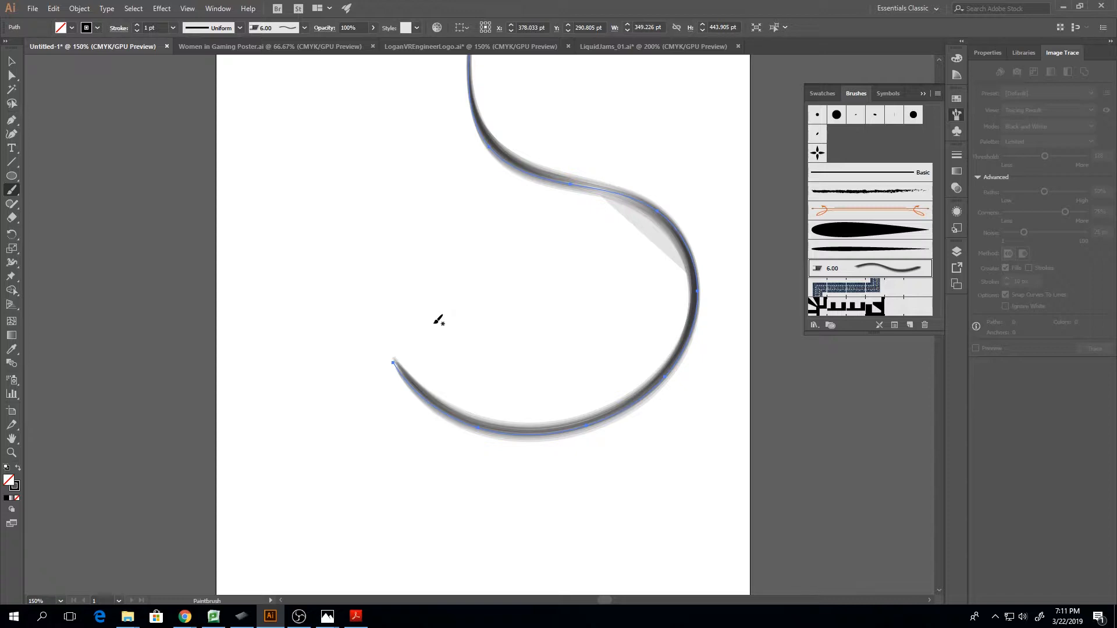
key(v)
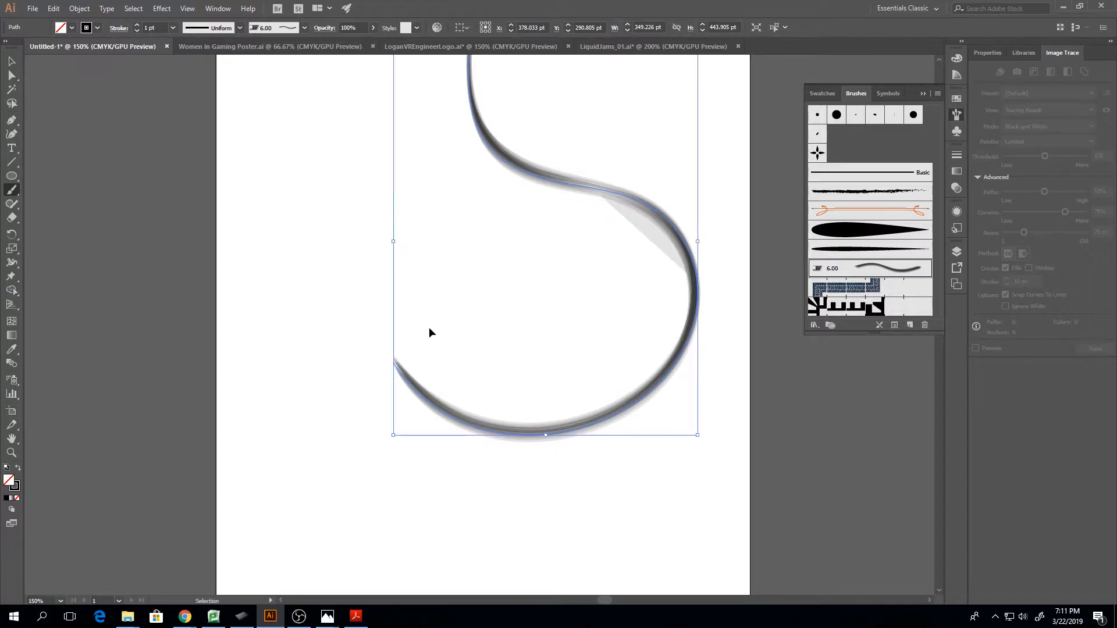
key(ctrl+minus)
key(b)
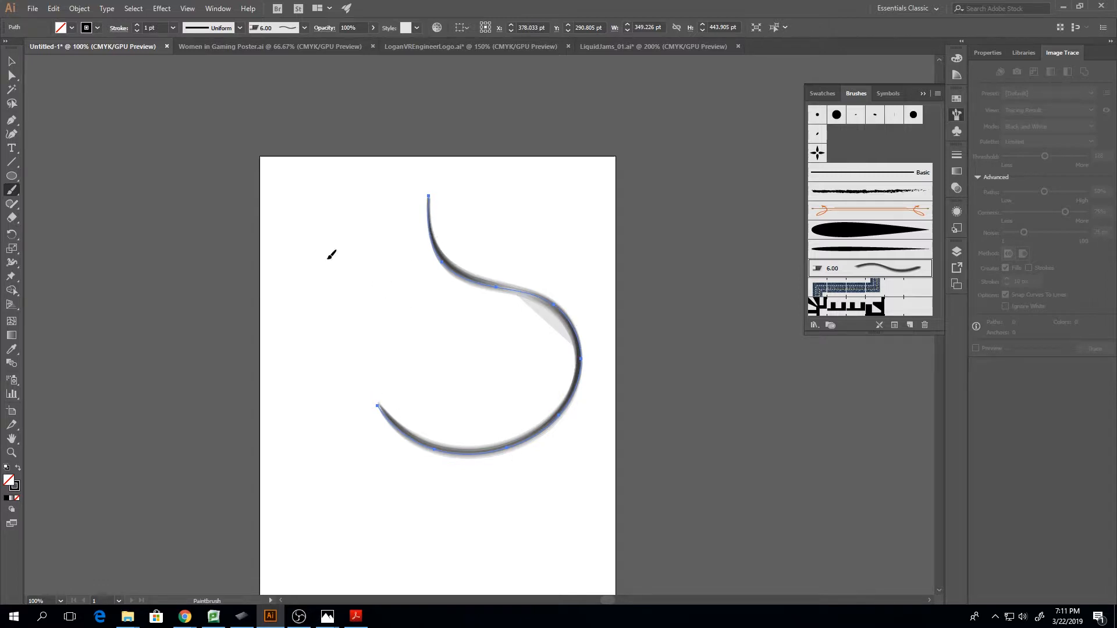
mouse_move(330, 250)
mouse_down()
mouse_move(367, 386)
mouse_move(466, 320)
mouse_move(515, 595)
mouse_up()
drag(351, 594, 414, 438)
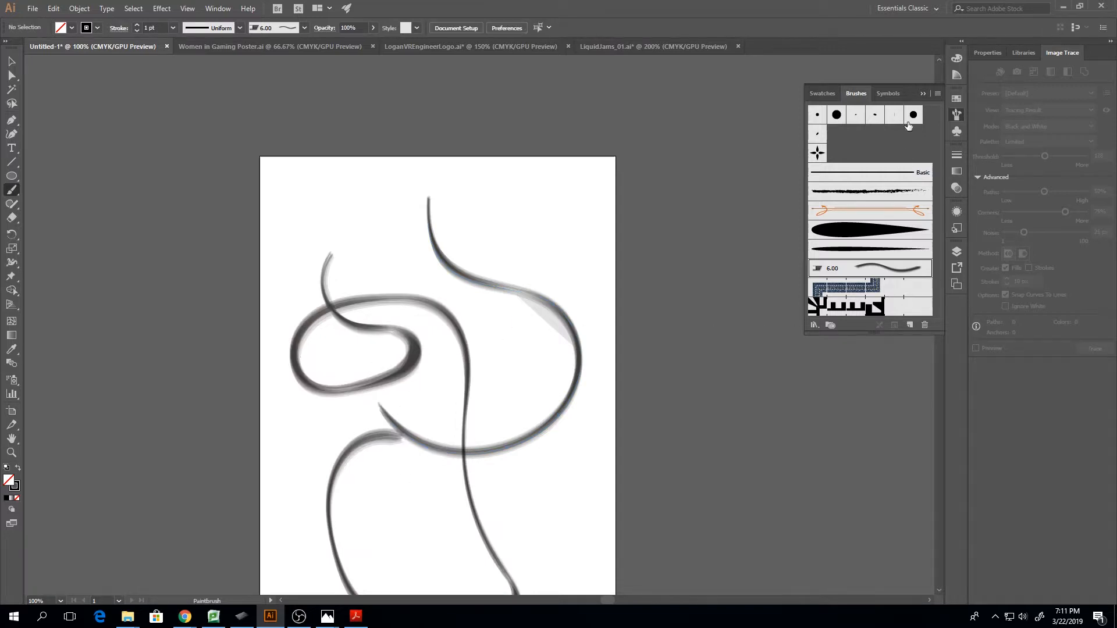
Delete all the bristle strokes on the artboard
click(922, 93)
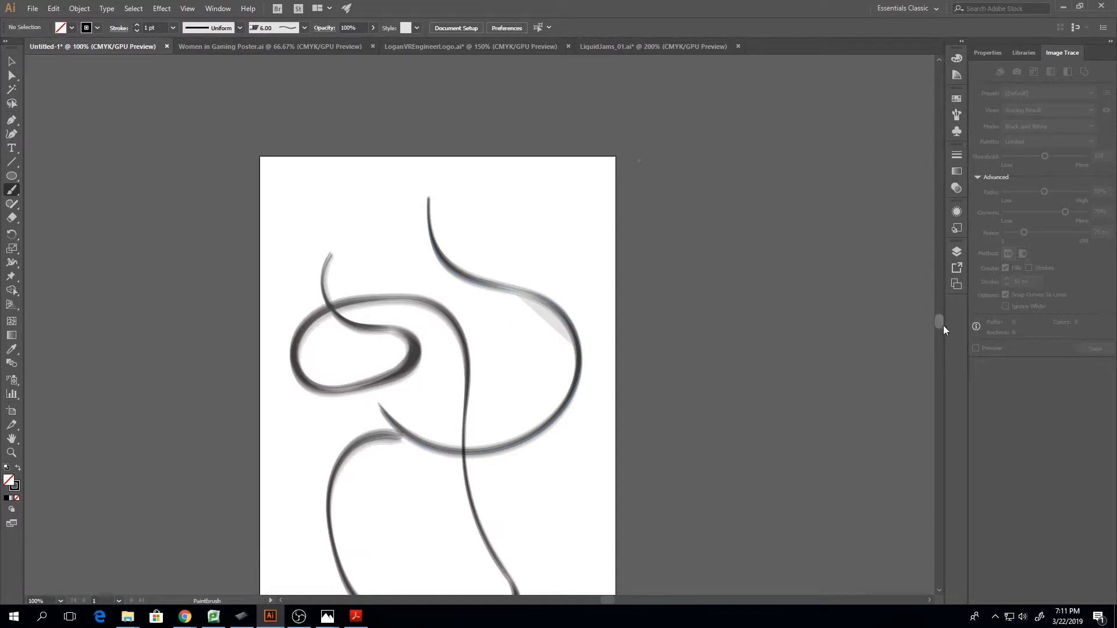
drag(941, 324, 941, 333)
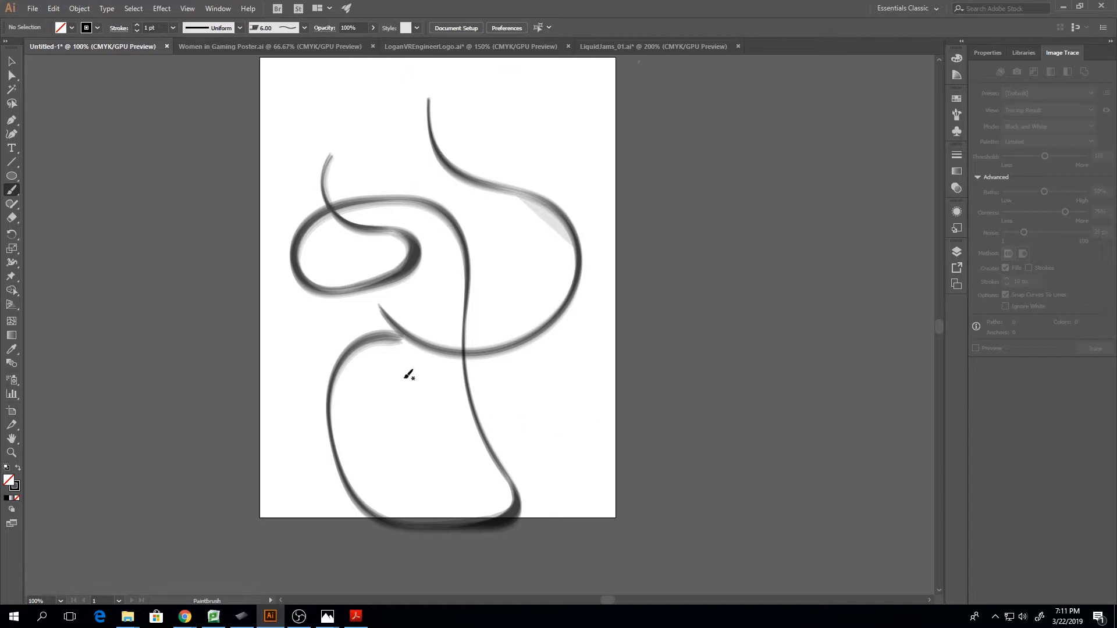
key(v)
mouse_move(263, 222)
mouse_down()
mouse_move(379, 322)
mouse_move(656, 473)
mouse_up()
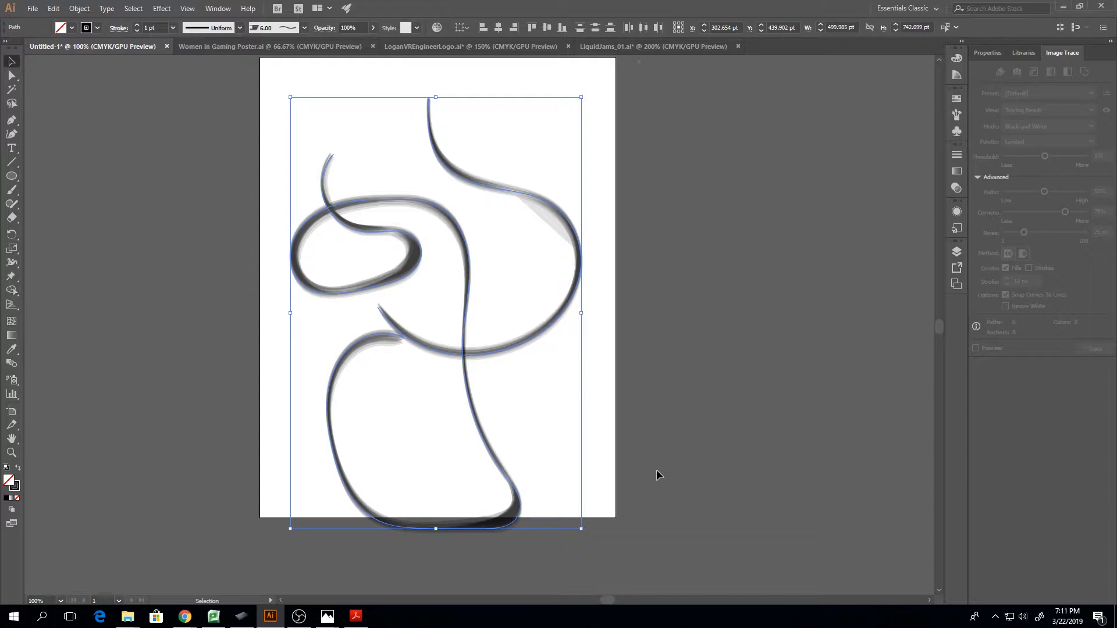
key(Delete)
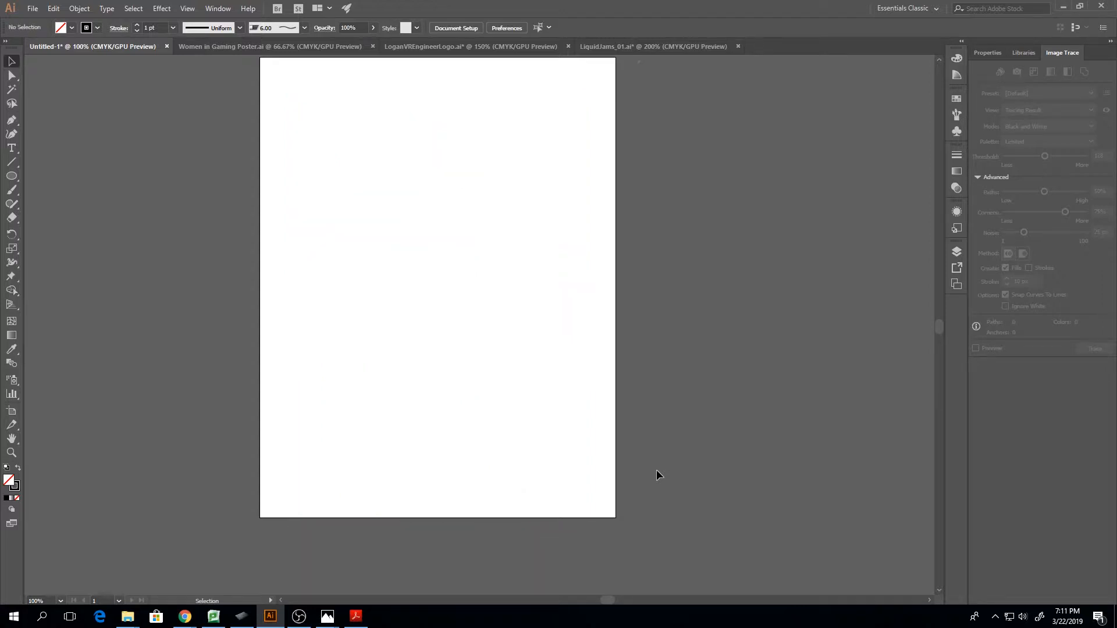
Paint a spiral bristle stroke in the upper half of the artboard and delete it
key(b)
drag(937, 330, 934, 323)
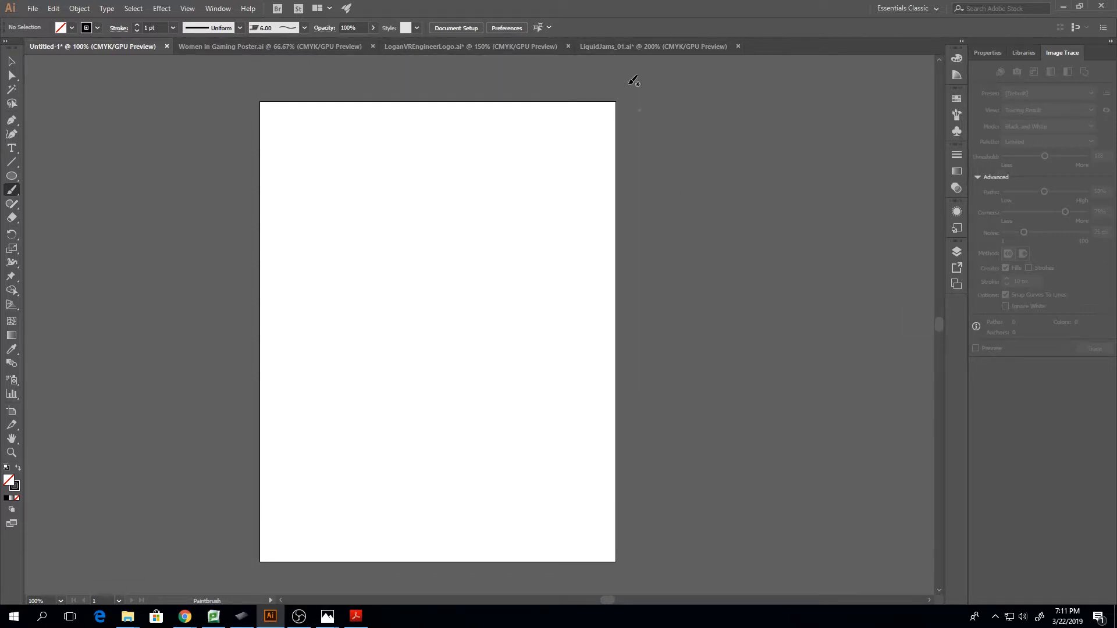
drag(650, 121, 696, 175)
key(ctrl+z)
mouse_move(380, 162)
mouse_down()
mouse_move(383, 356)
mouse_move(460, 274)
mouse_move(438, 331)
mouse_up()
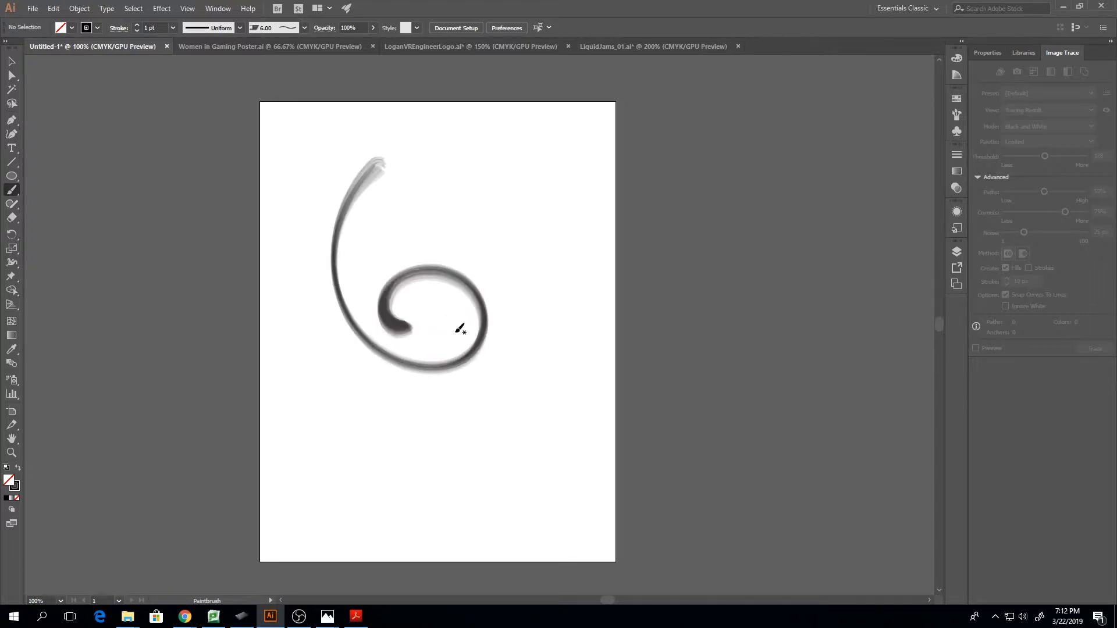
key(v)
click(340, 338)
key(Delete)
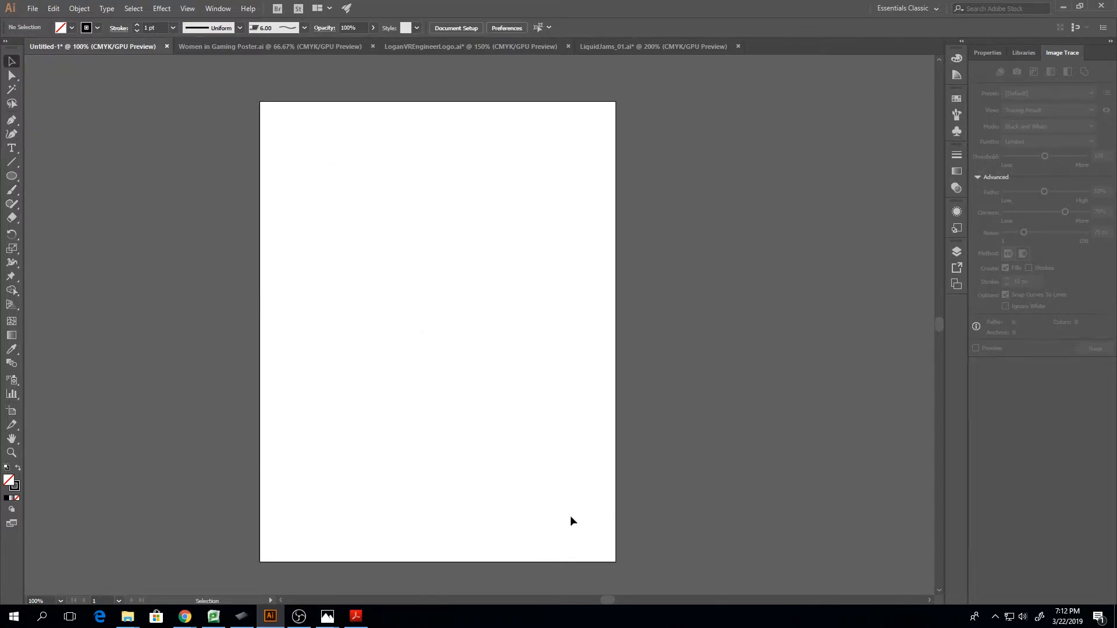
Show the brush collection, pick the large round touch calligraphic brush and review the new brush types without creating one
click(956, 187)
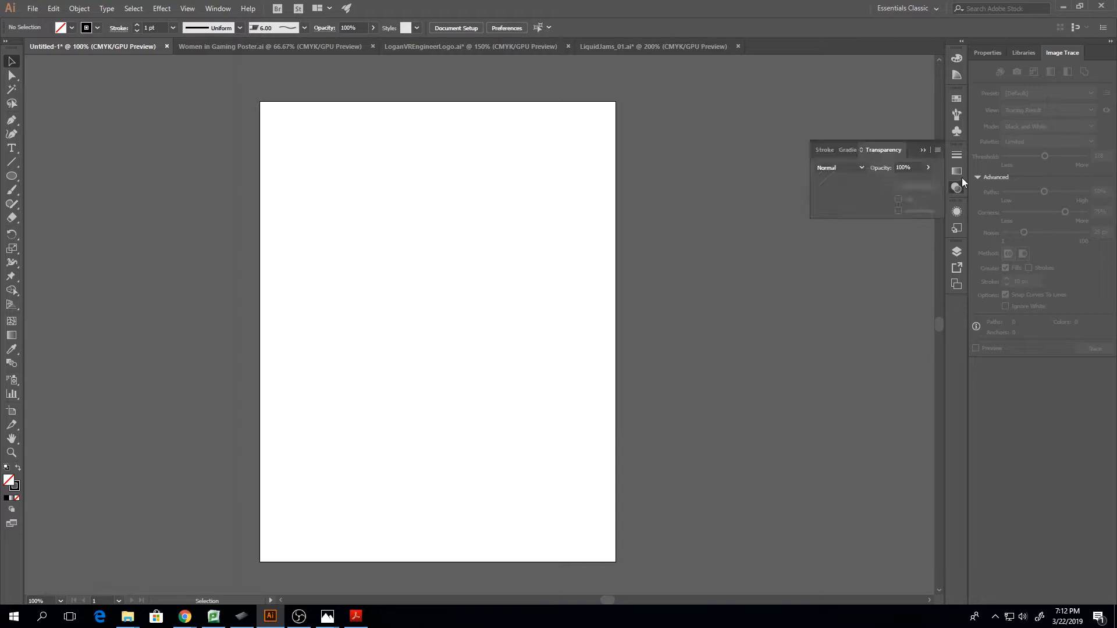
click(957, 252)
click(957, 131)
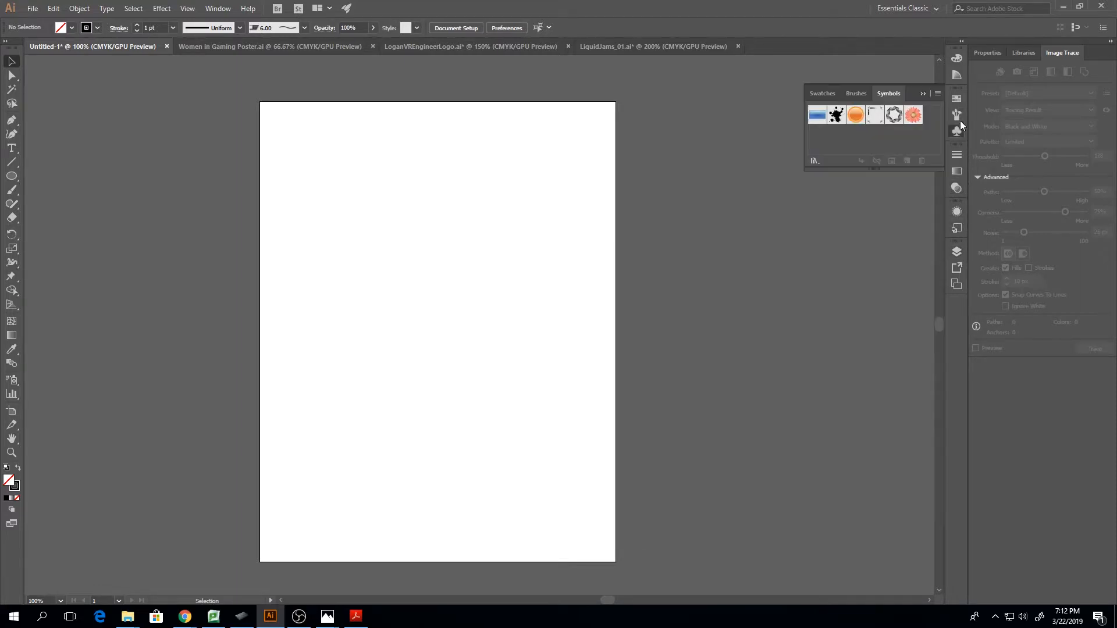
click(954, 119)
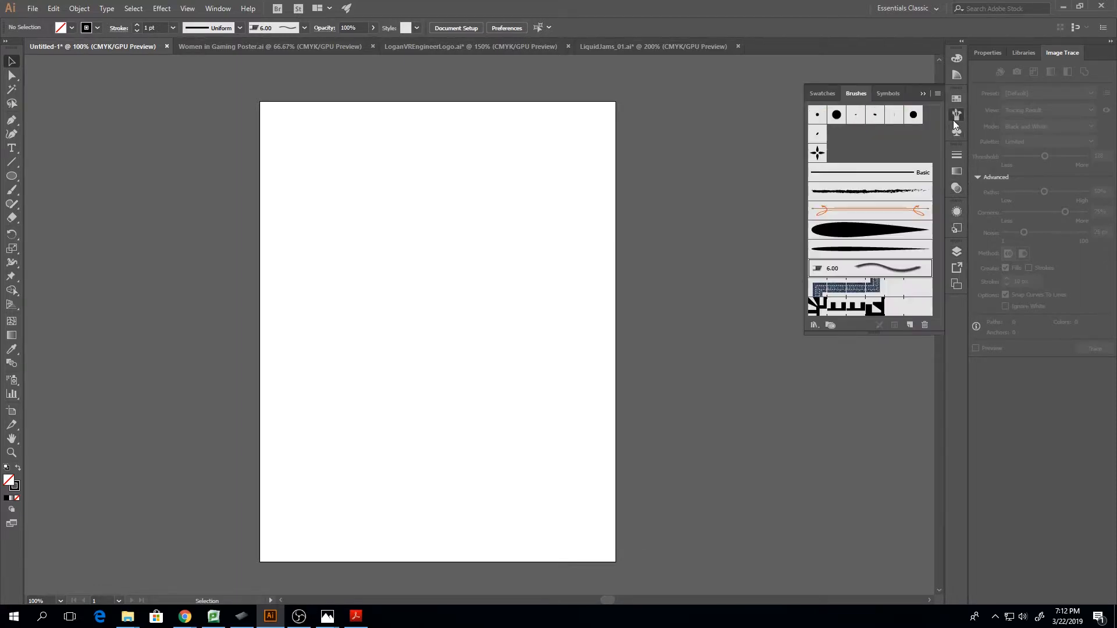
click(917, 116)
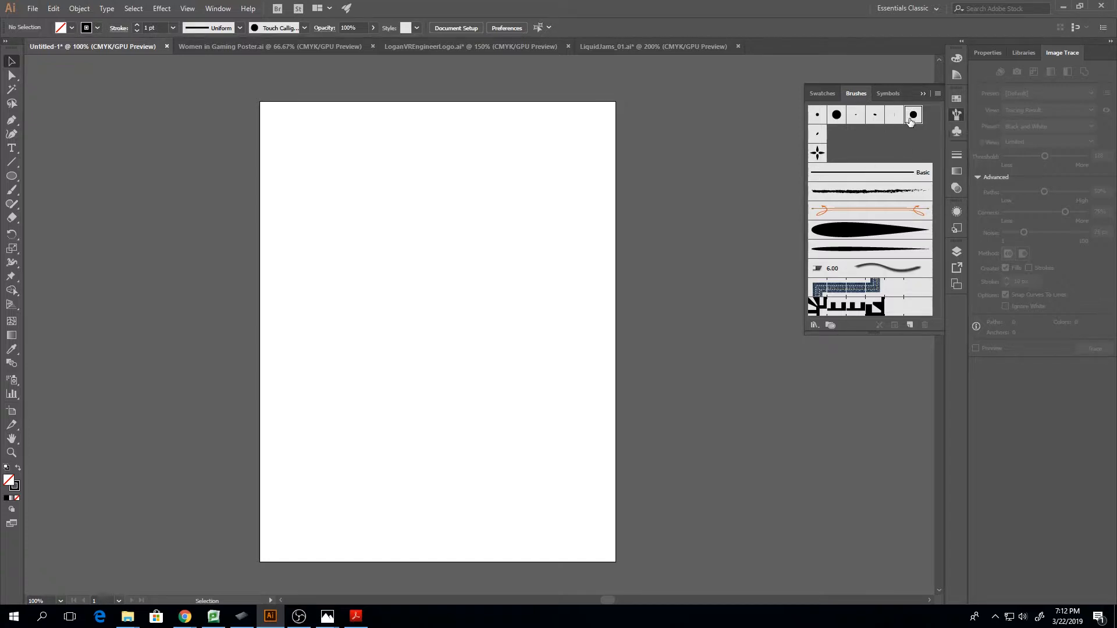
click(910, 324)
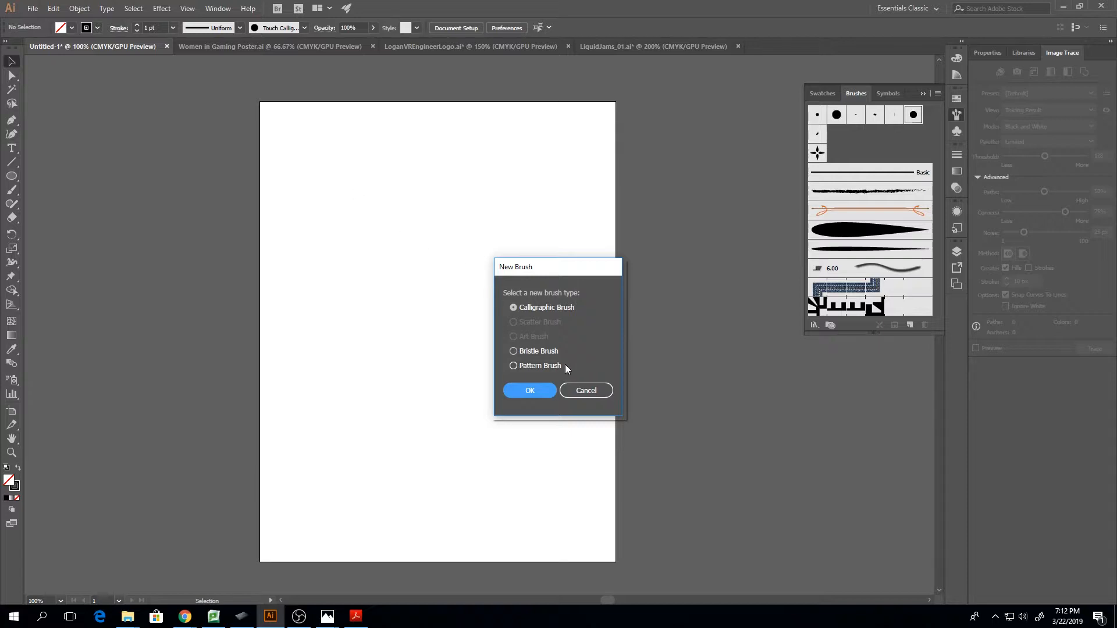
click(587, 395)
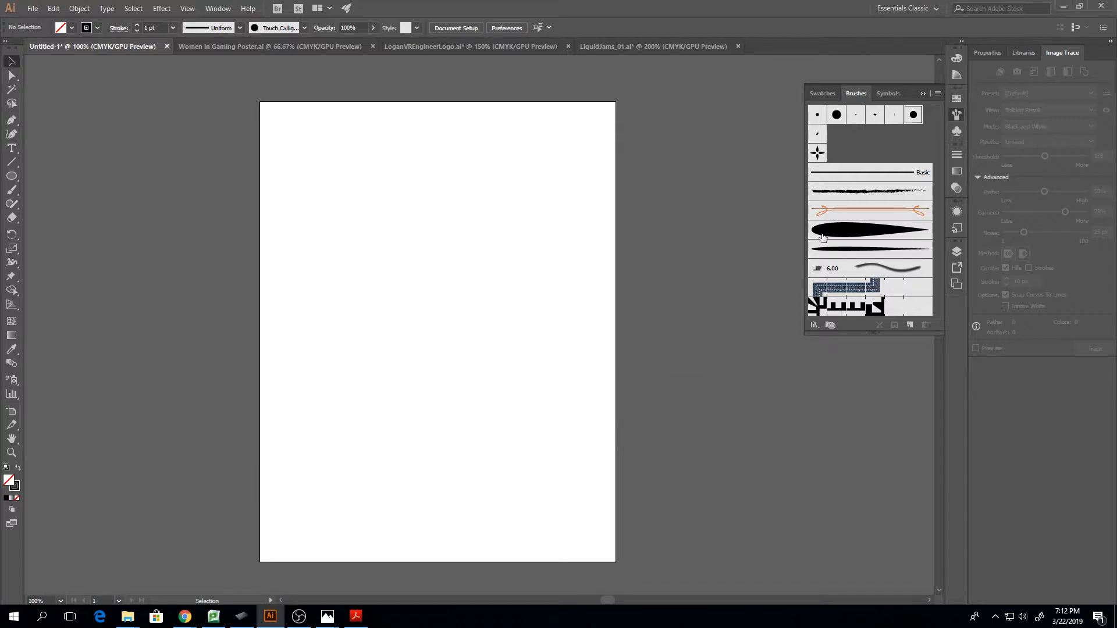
Start a new calligraphic brush and name it Fine Round Touch
click(913, 120)
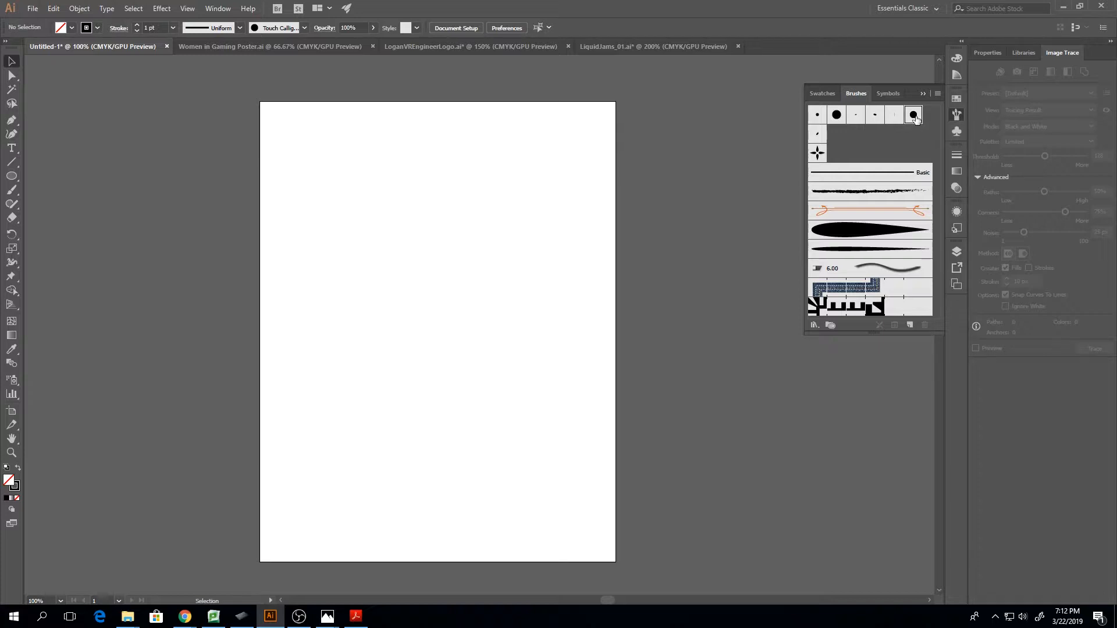
click(911, 325)
click(522, 392)
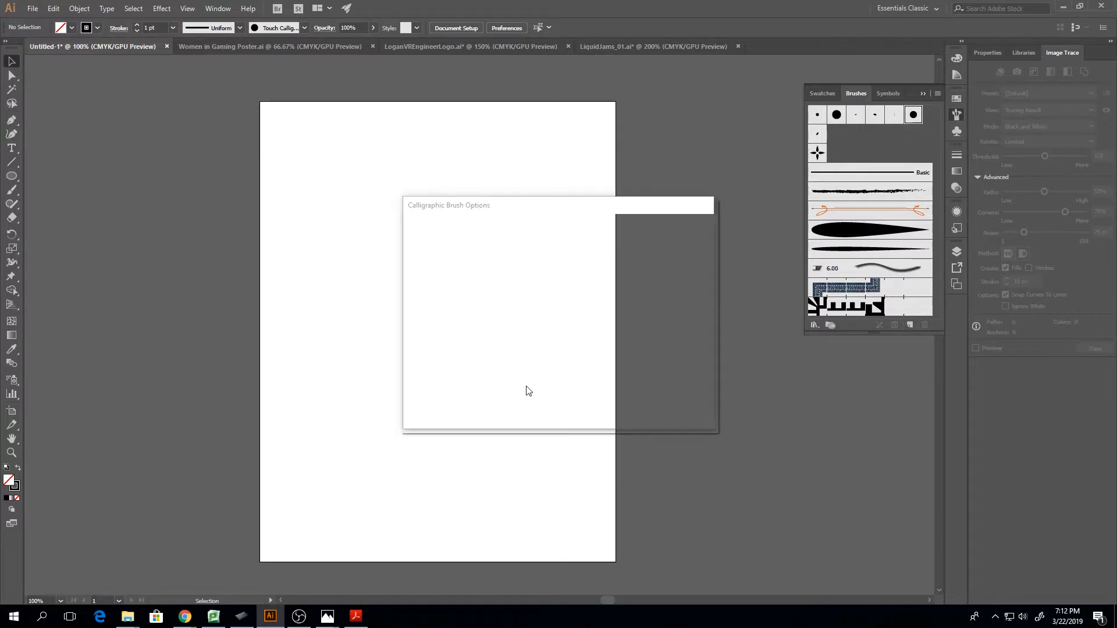
key(BackSpace)
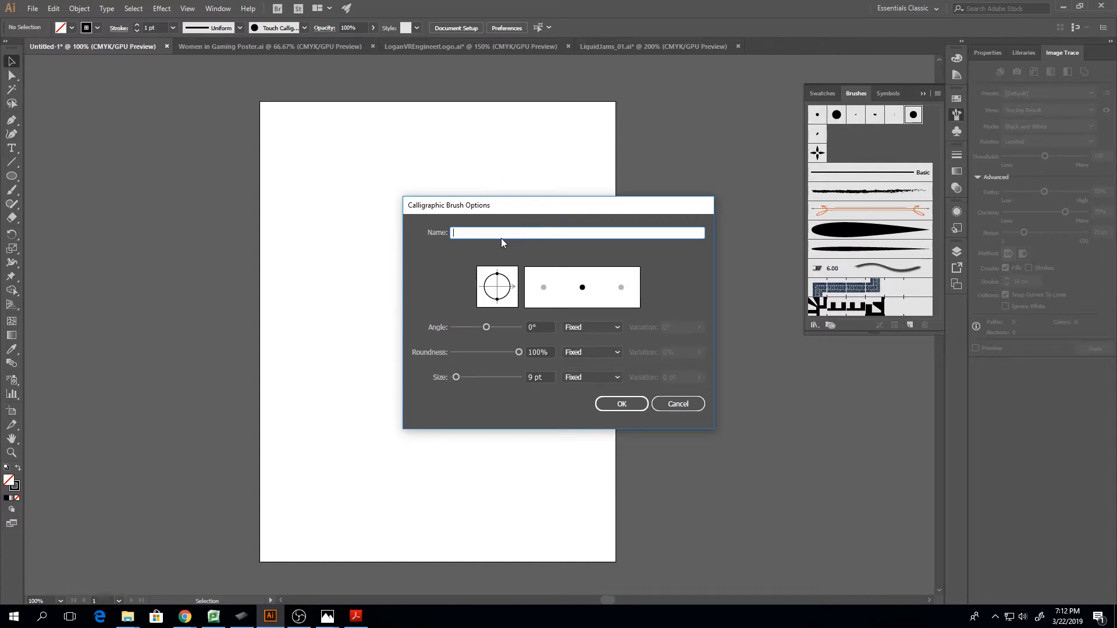
text(Fine Round Touch)
Give the Fine Round Touch brush a size of 4 pt with Random variation of 3 pt and create it
double_click(526, 377)
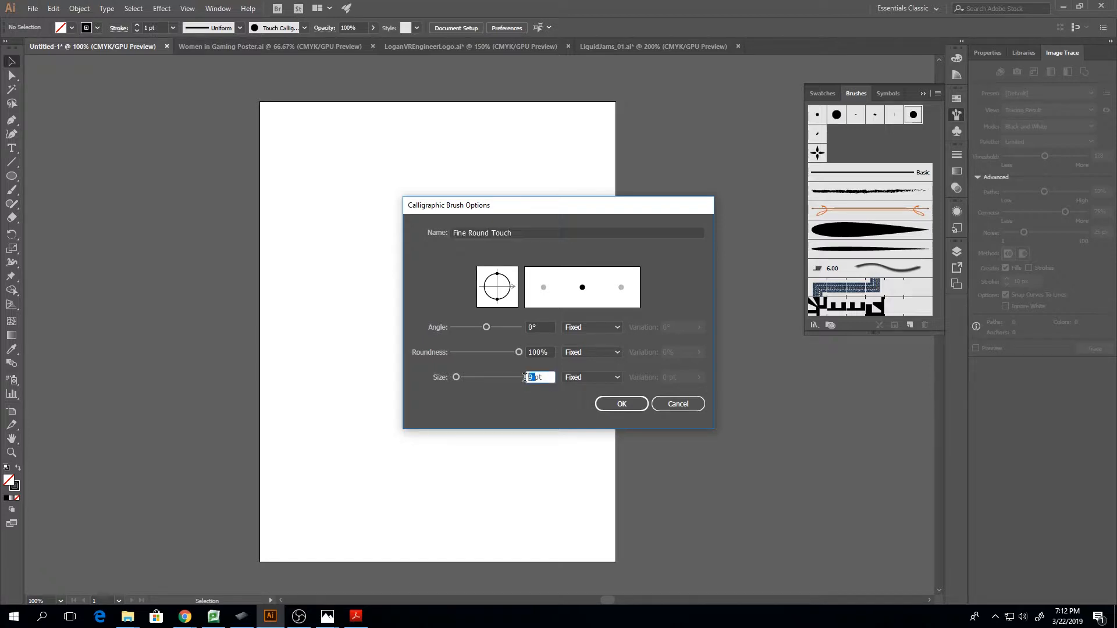
text(4)
click(582, 377)
click(591, 401)
double_click(664, 379)
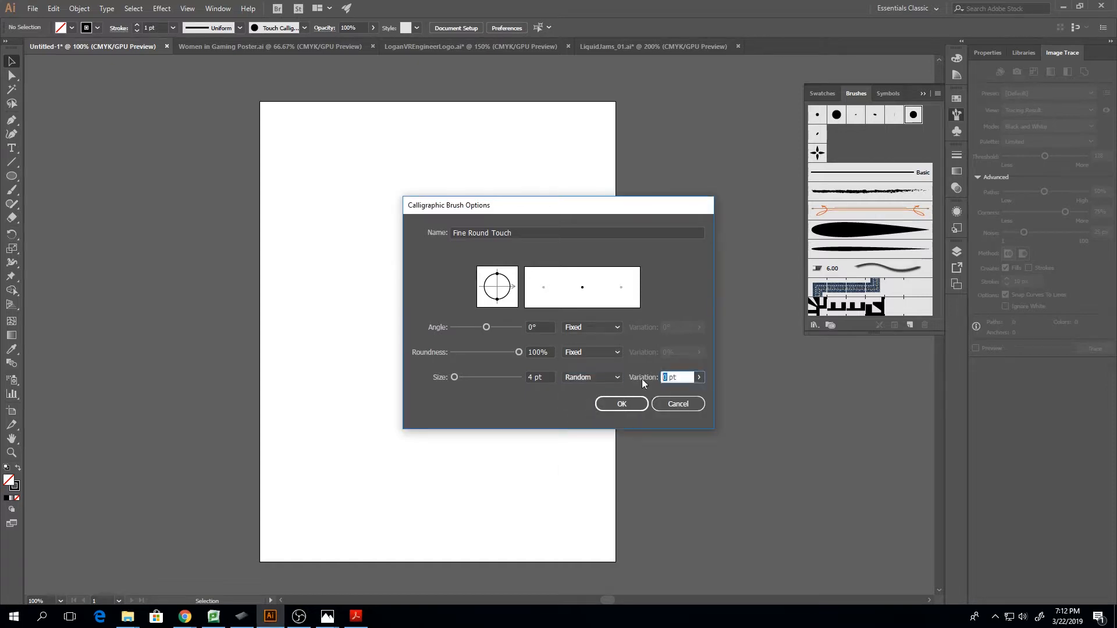
text(3)
click(628, 404)
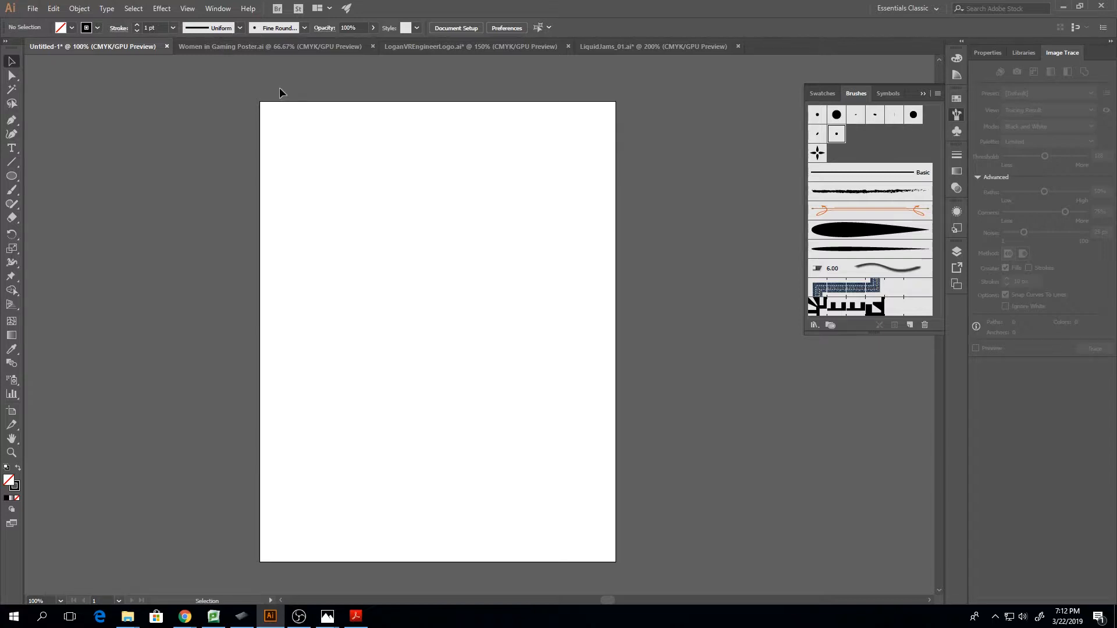
Try the Fine Round Touch brush with several curved strokes in the upper half of the artboard, and undo them
key(b)
mouse_move(312, 204)
mouse_down()
mouse_move(328, 175)
mouse_move(395, 264)
mouse_move(389, 241)
mouse_up()
mouse_move(447, 220)
mouse_down()
mouse_move(537, 274)
mouse_move(440, 344)
mouse_move(470, 329)
mouse_up()
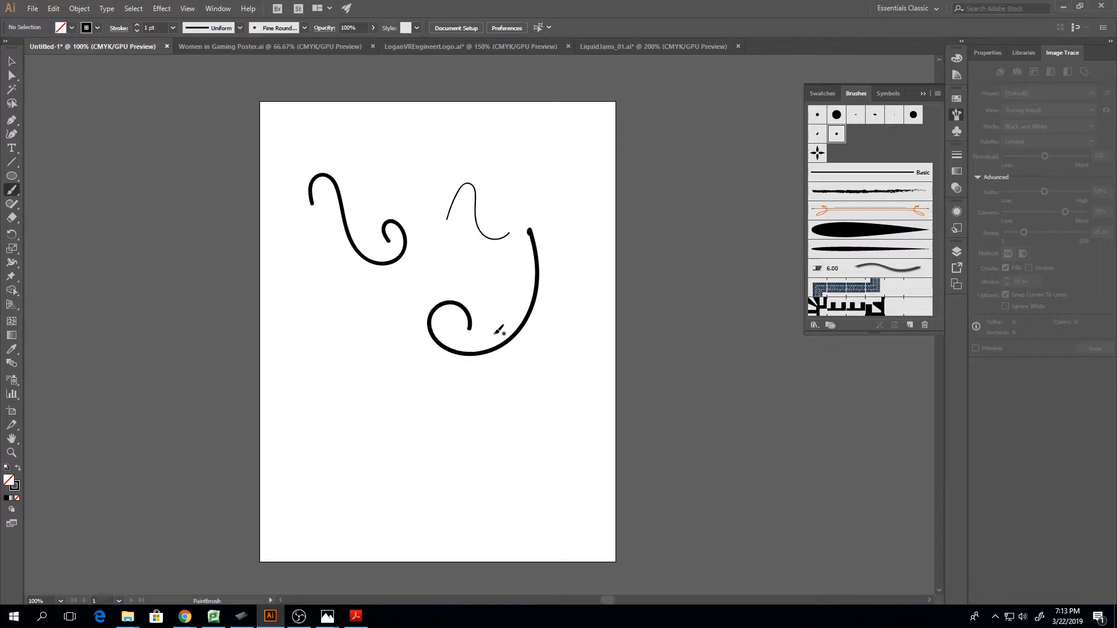
drag(493, 264, 457, 331)
key(ctrl+z)
key(ctrl+z)
key(ctrl+z)
key(ctrl+z)
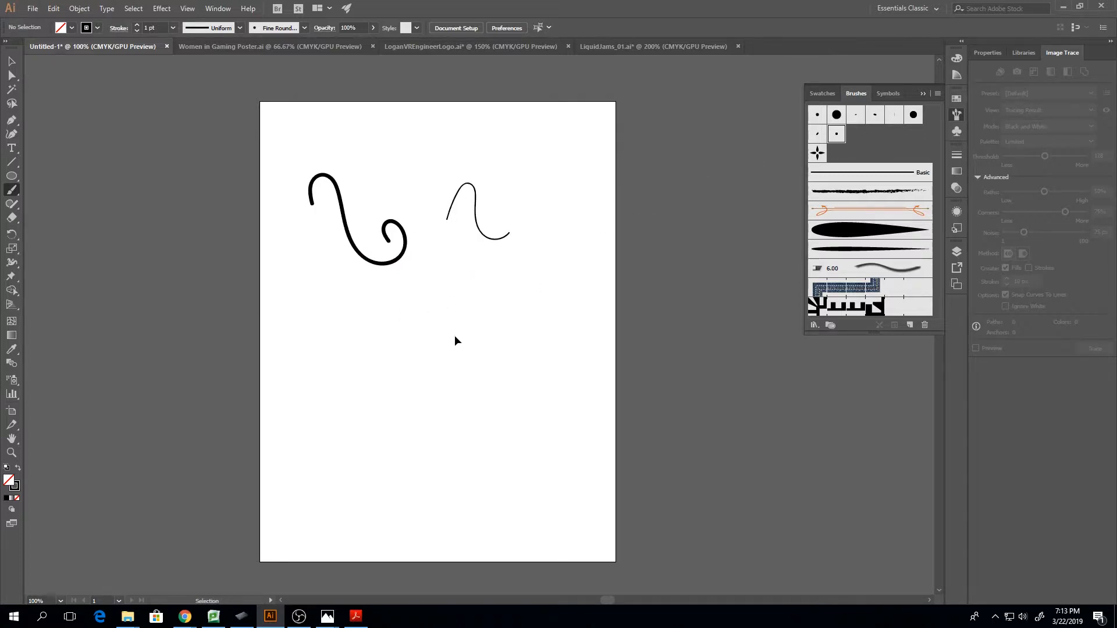
Change the size control of the Fine Round Touch brush from Random to Pressure
double_click(836, 133)
click(573, 378)
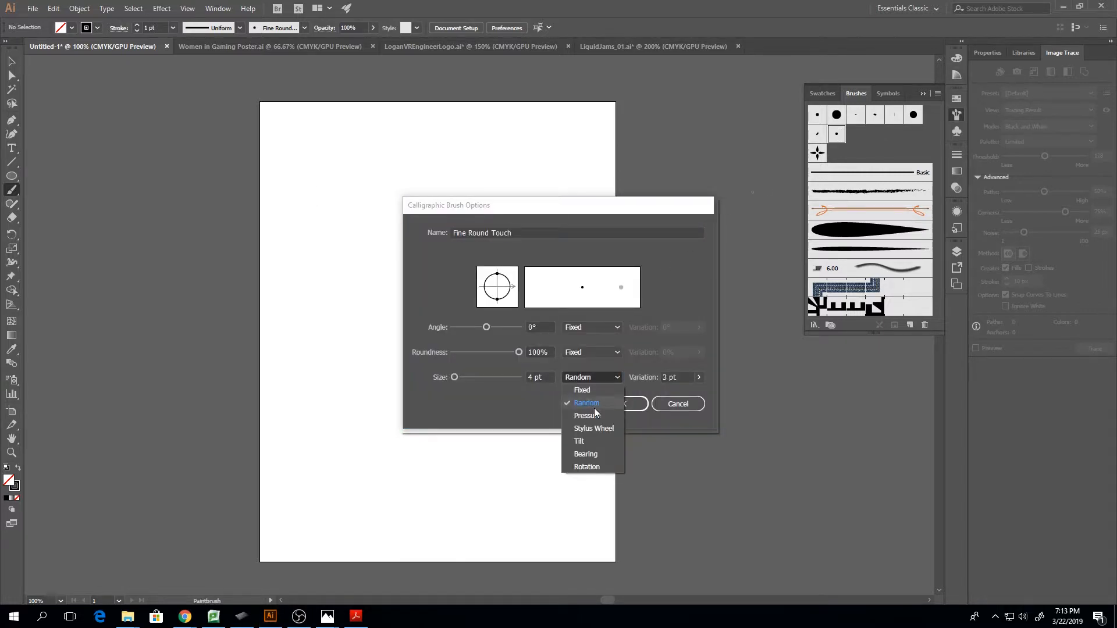
click(592, 413)
click(626, 407)
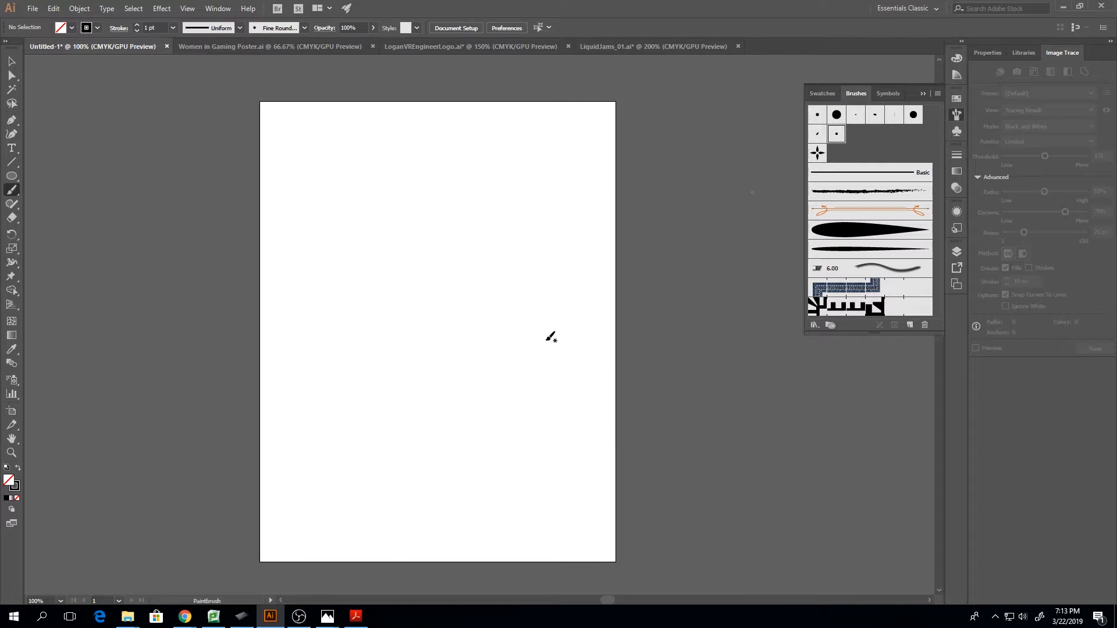
Try the pressure-controlled Fine Round Touch brush with several curved strokes on the artboard, and undo them all
mouse_move(359, 189)
mouse_down()
mouse_move(358, 255)
mouse_move(466, 254)
mouse_move(413, 225)
mouse_move(383, 182)
mouse_move(413, 152)
mouse_move(463, 187)
mouse_move(486, 157)
mouse_move(504, 178)
mouse_move(506, 251)
mouse_up()
mouse_move(479, 312)
mouse_down()
mouse_move(503, 315)
mouse_move(512, 375)
mouse_move(540, 327)
mouse_up()
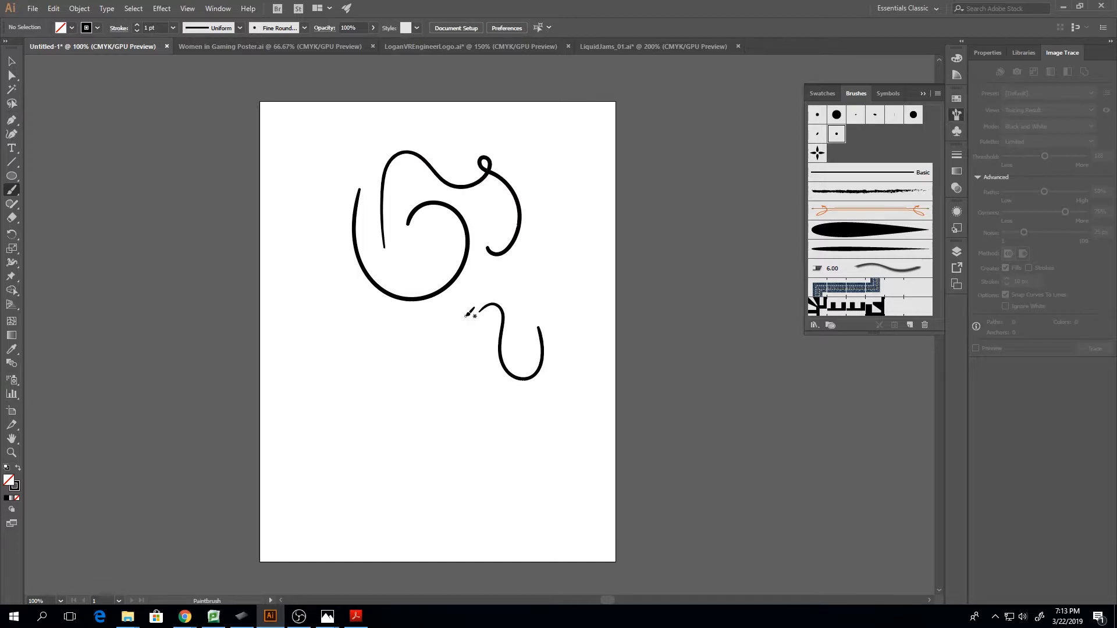
key(ctrl+=)
drag(415, 318, 507, 263)
key(ctrl+z)
key(ctrl+z)
key(ctrl+z)
key(ctrl+z)
key(ctrl+z)
key(ctrl+z)
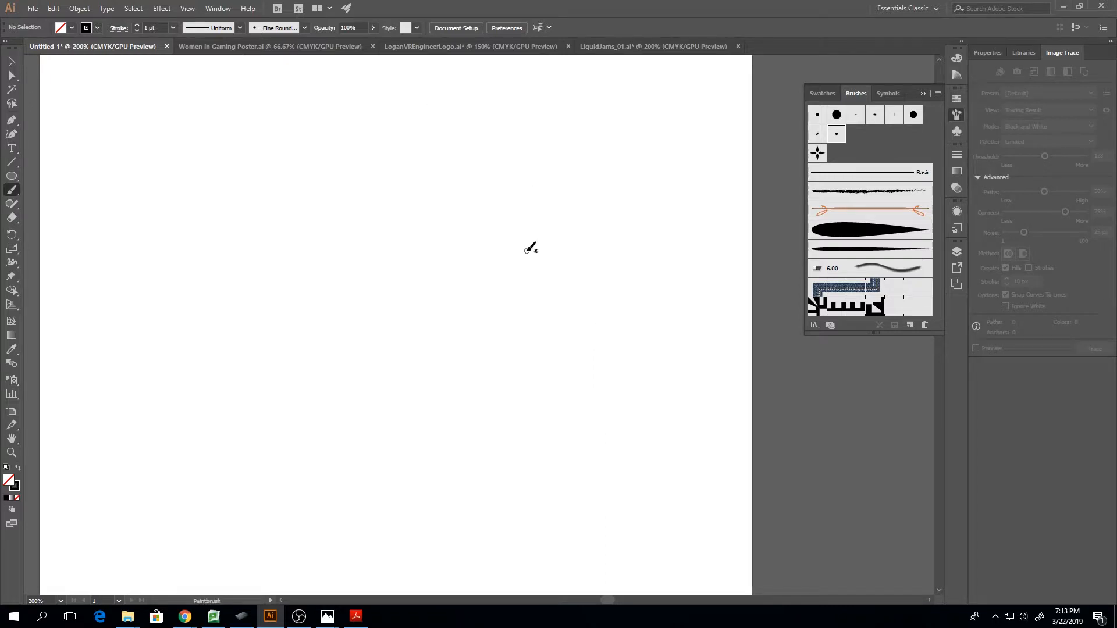
Adjust the Paintbrush tool's Within distance for editing selected paths, and accept the options
click(13, 192)
click(14, 189)
click(12, 121)
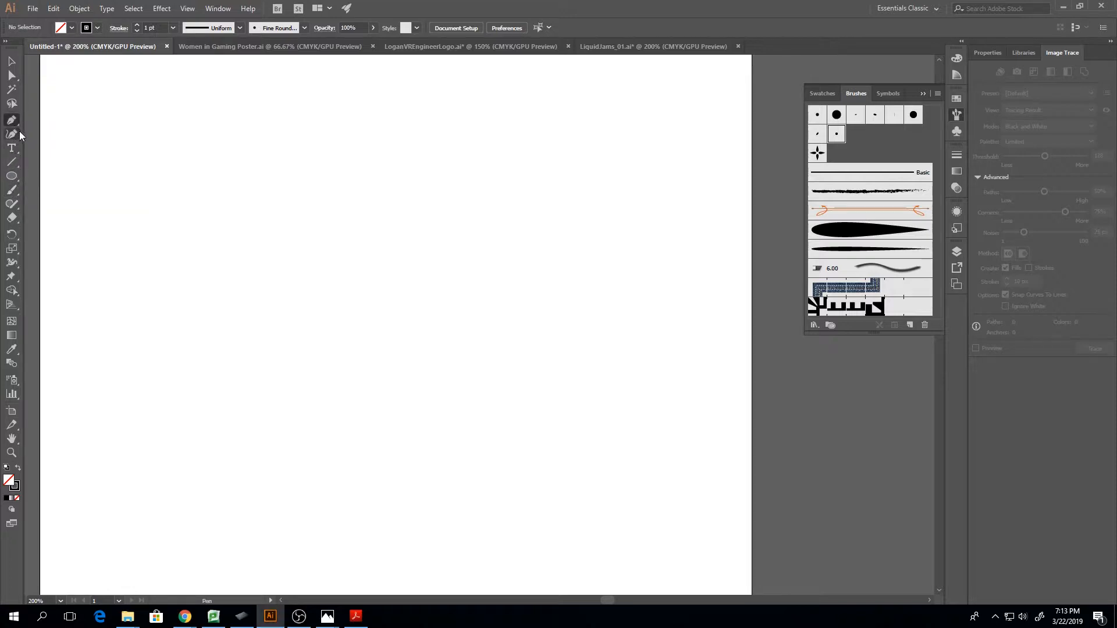
double_click(16, 195)
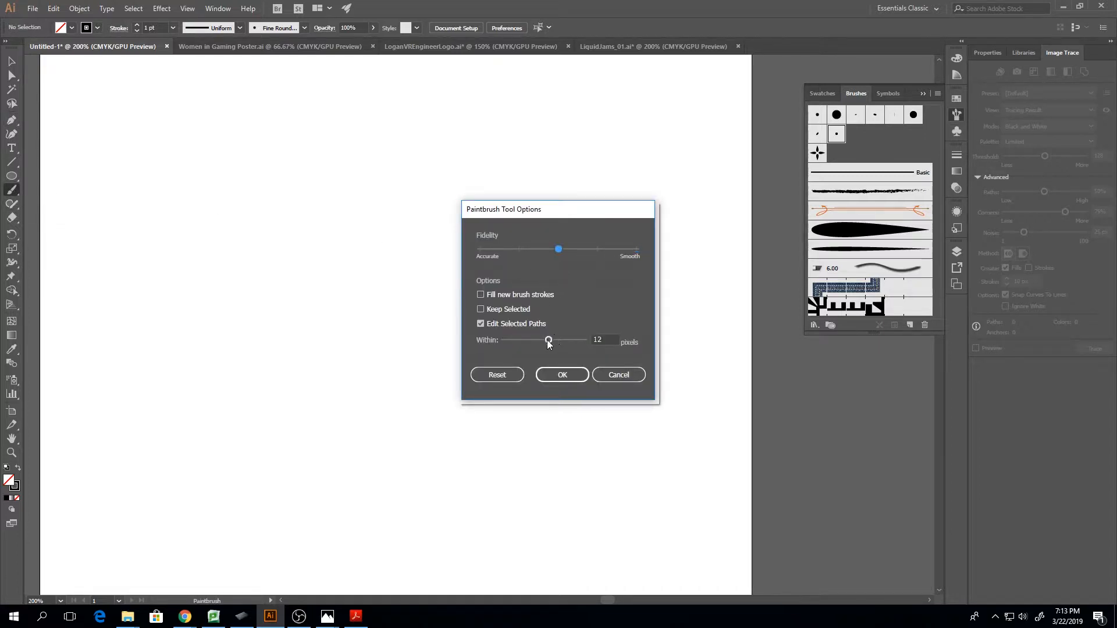
drag(548, 341, 574, 341)
drag(561, 338, 554, 340)
click(559, 375)
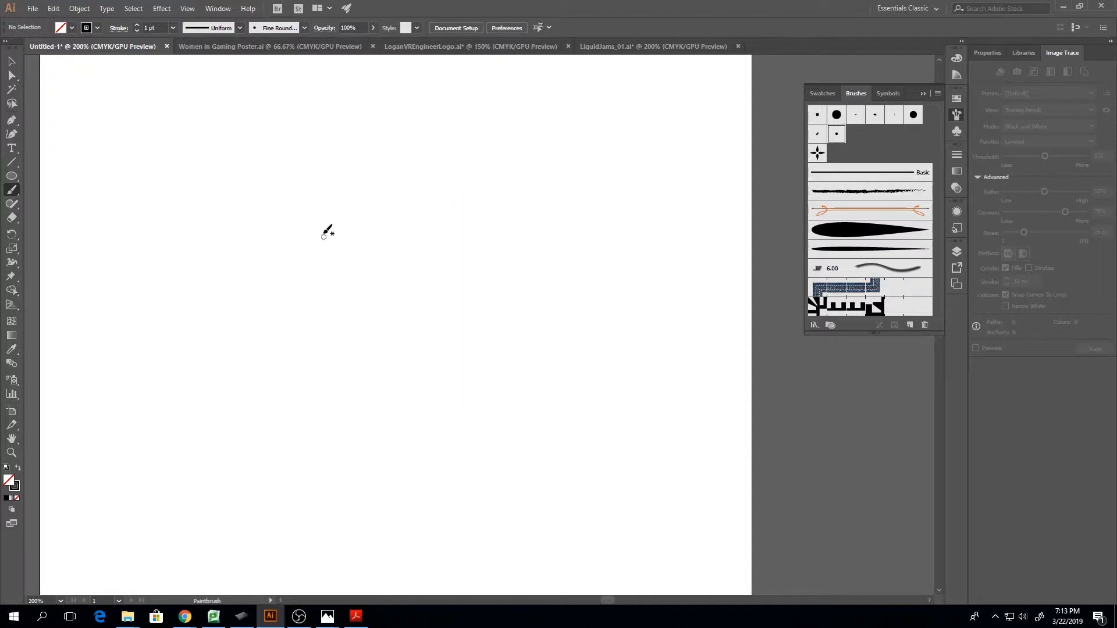
Paint one curved test stroke with a small loop at its end on the artboard, and delete it
key(ctrl+minus)
key(ctrl+minus)
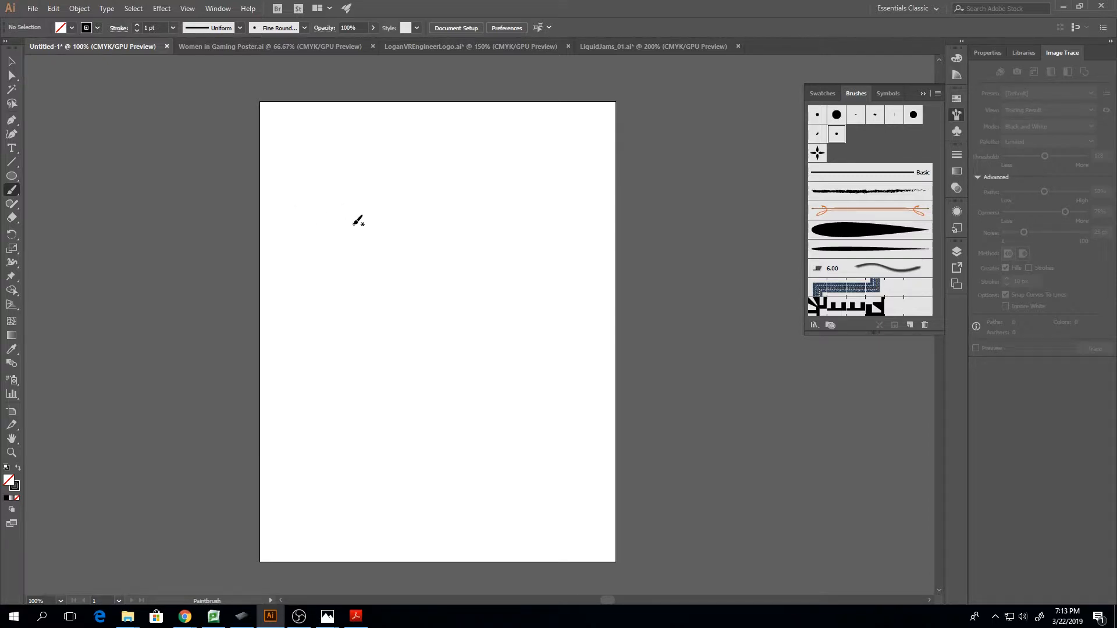
mouse_move(324, 260)
mouse_down()
mouse_move(334, 229)
mouse_move(384, 264)
mouse_move(447, 243)
mouse_up()
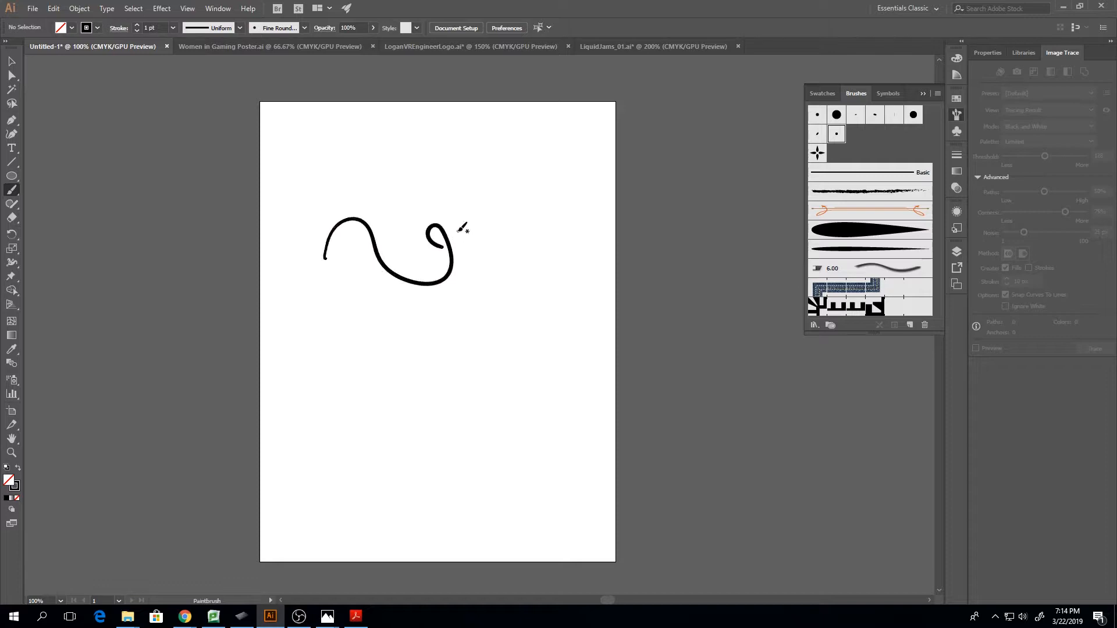
key(ctrl+plus)
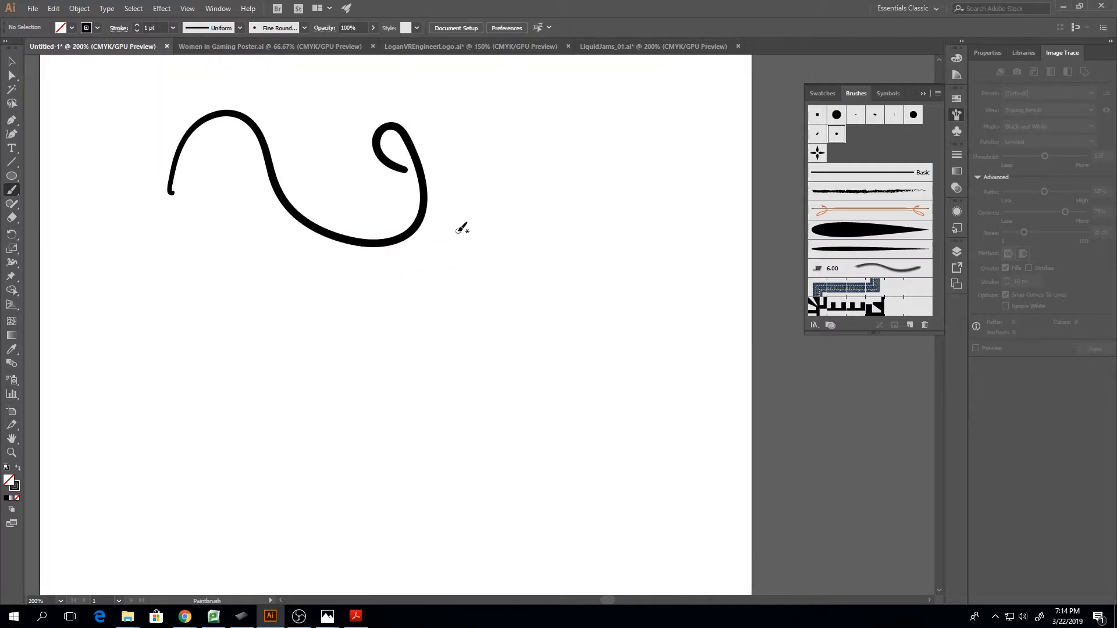
key(minus)
key(v)
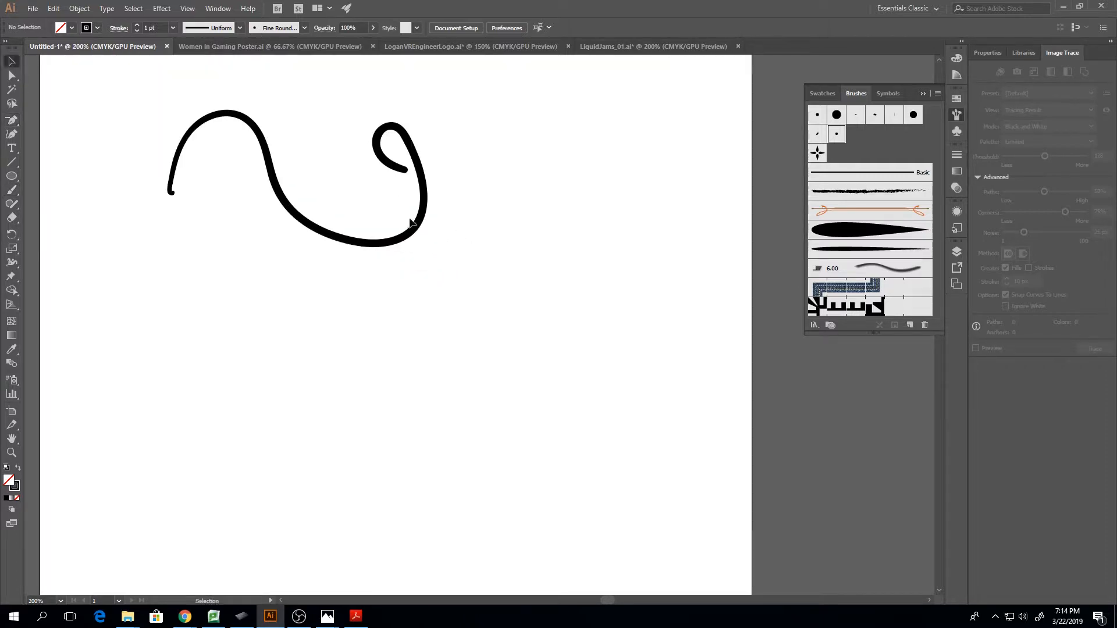
click(415, 225)
key(Delete)
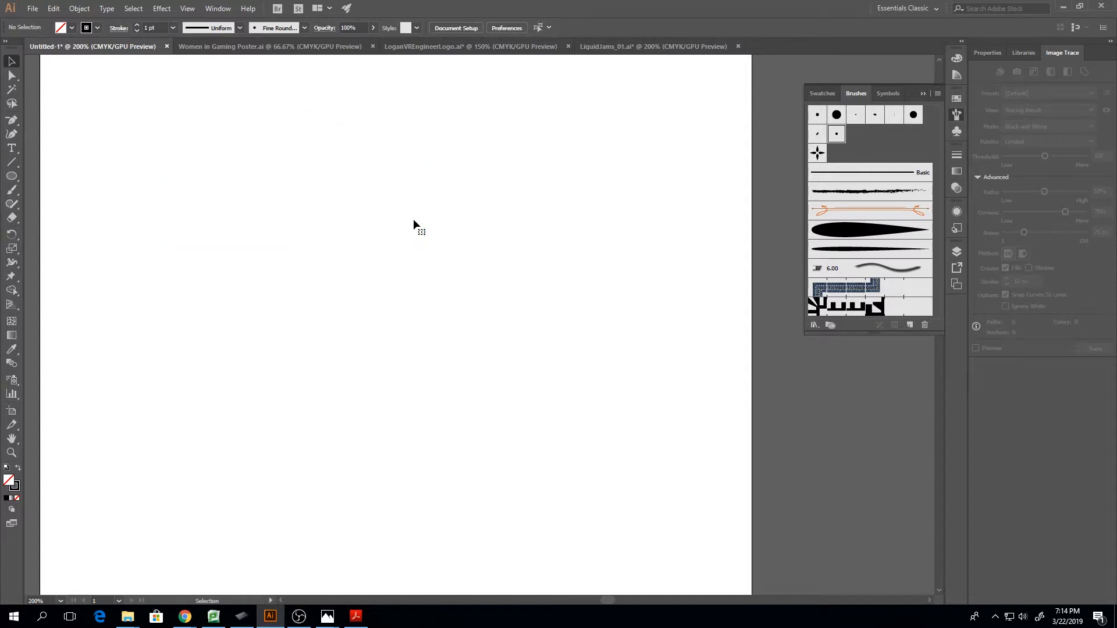
Make the linked skull and flower sketch visible, and lock Layer 1
click(958, 253)
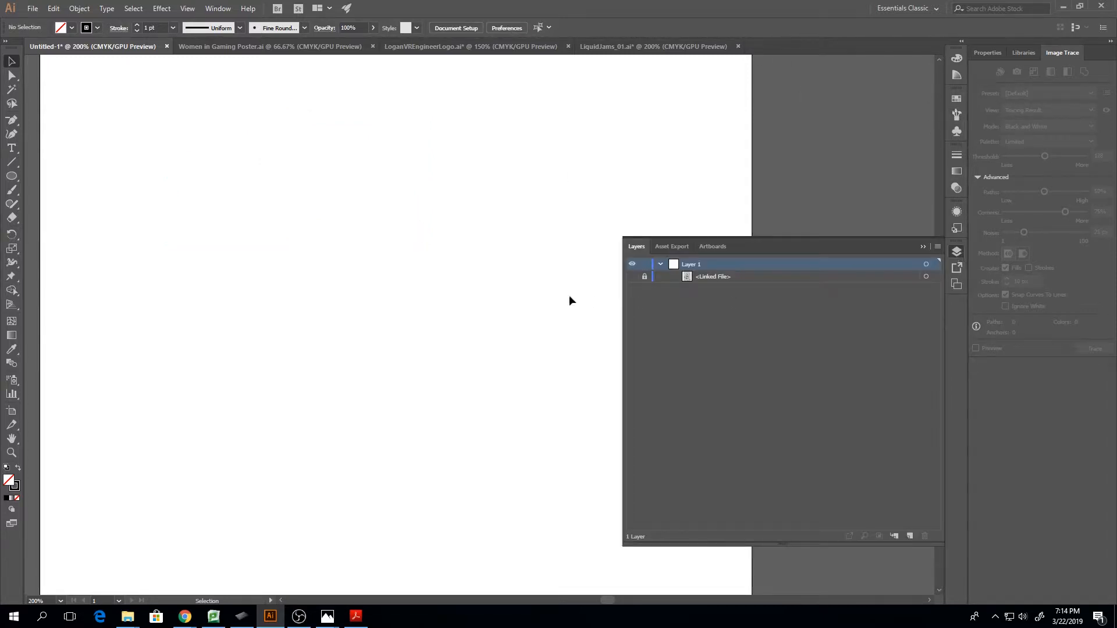
click(632, 277)
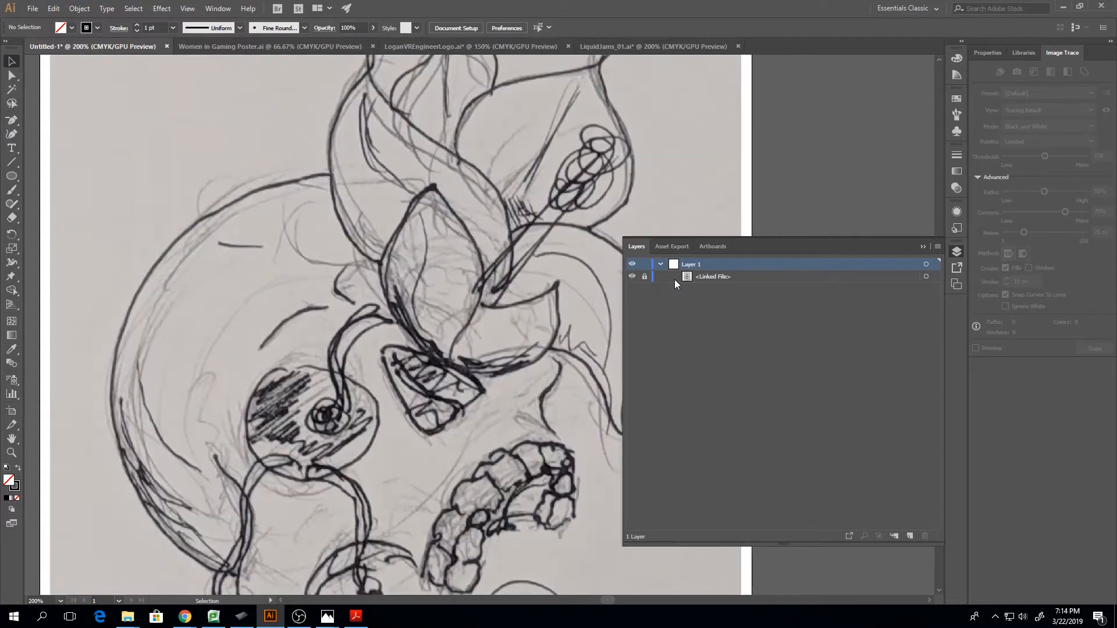
click(644, 277)
Add a new layer above the sketch layer, and collapse Layer 1's contents
click(910, 536)
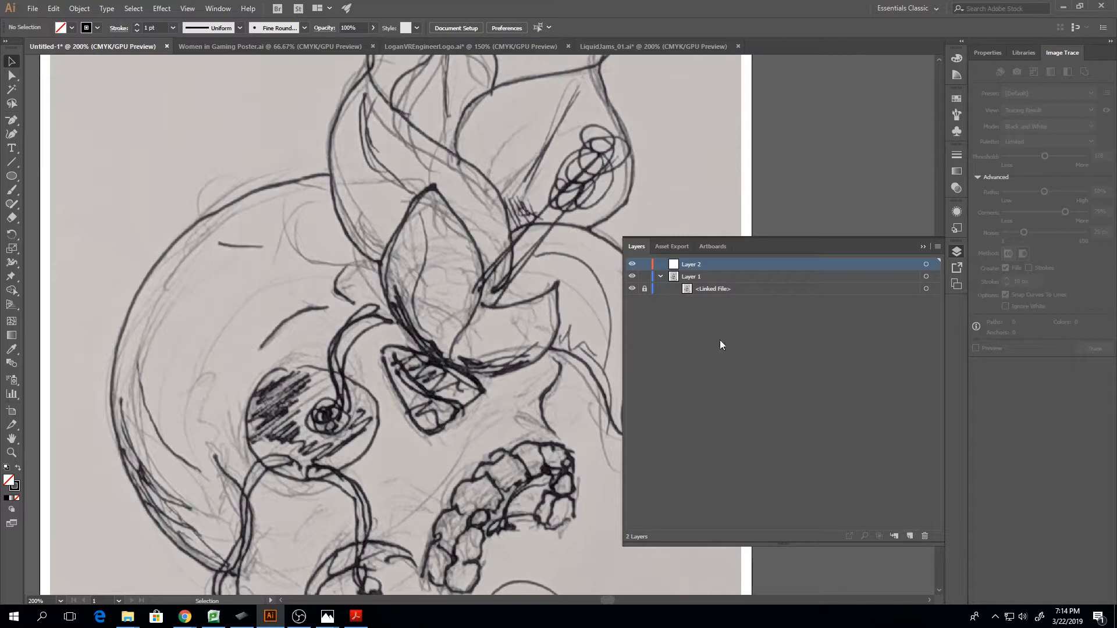
click(661, 277)
click(920, 248)
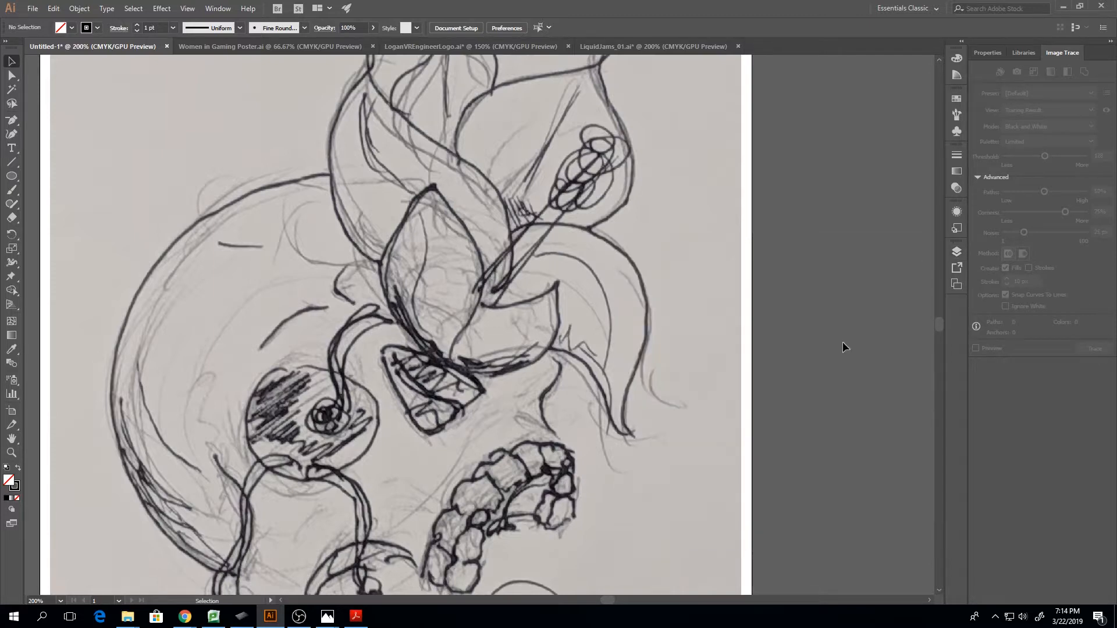
Try a brush stroke along the left edge of the flower's central petal, and undo it
key(ctrl+equal)
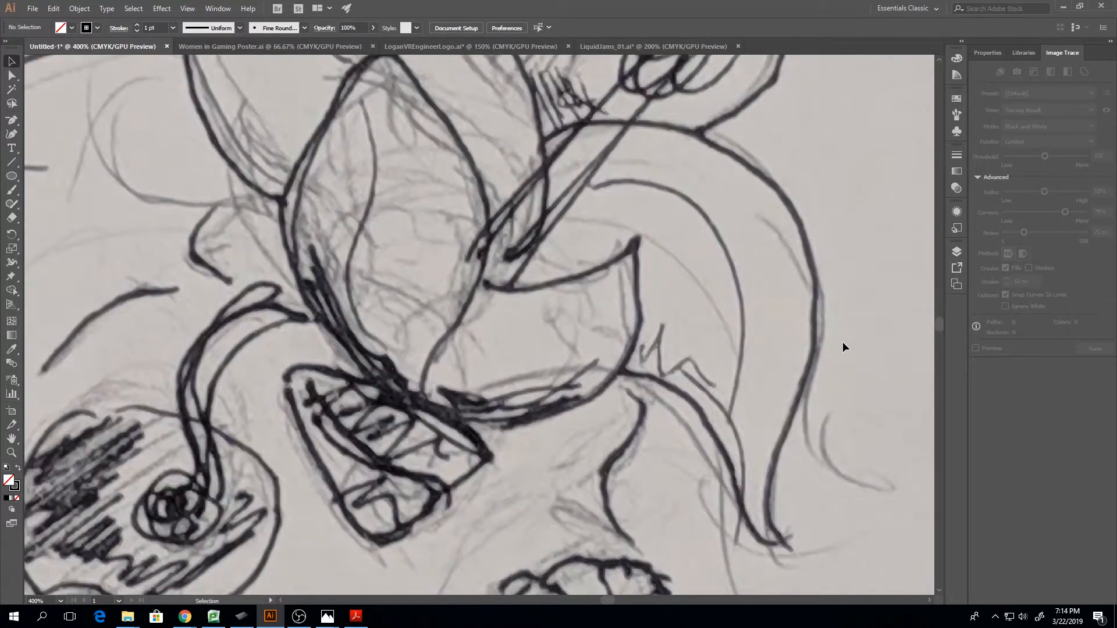
drag(606, 597, 603, 595)
scroll(602, 596, up, 5)
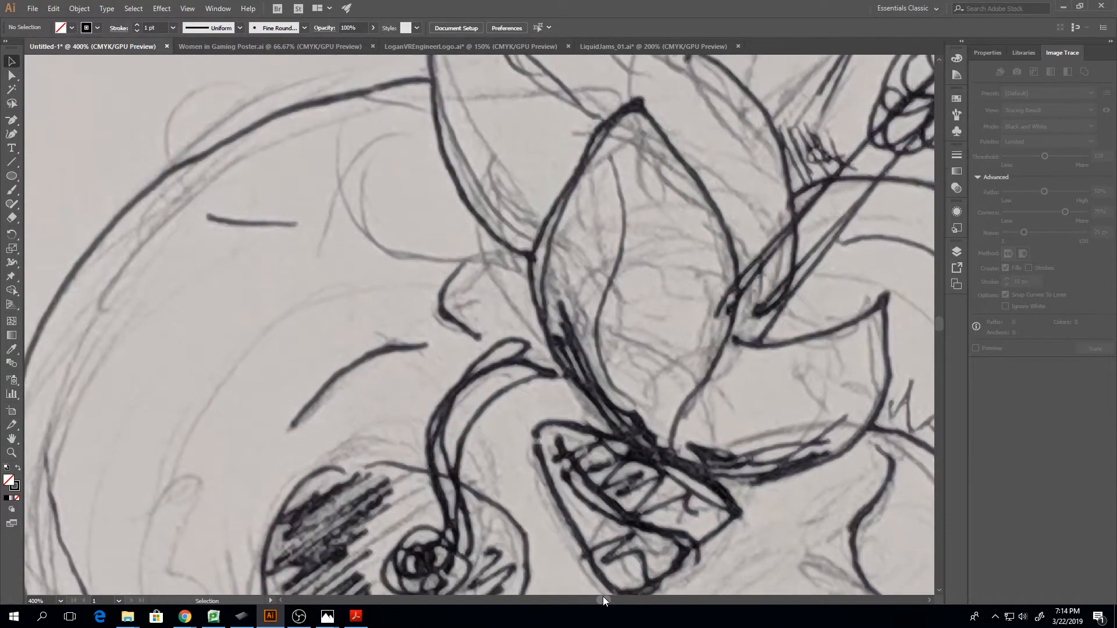
key(b)
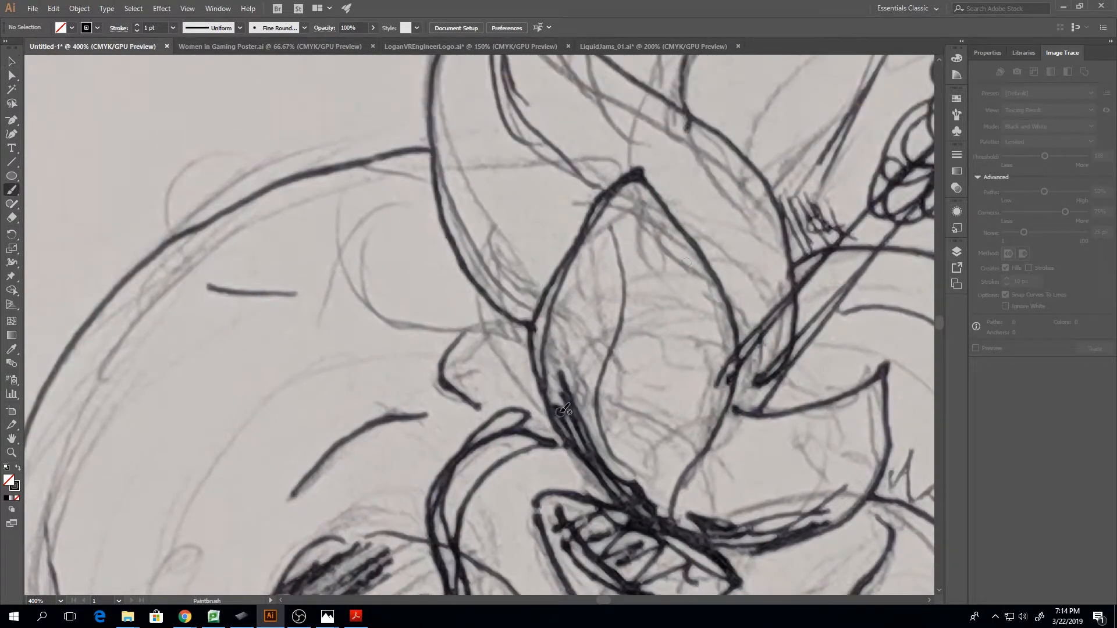
mouse_move(636, 505)
mouse_down()
mouse_move(561, 324)
mouse_move(648, 182)
mouse_up()
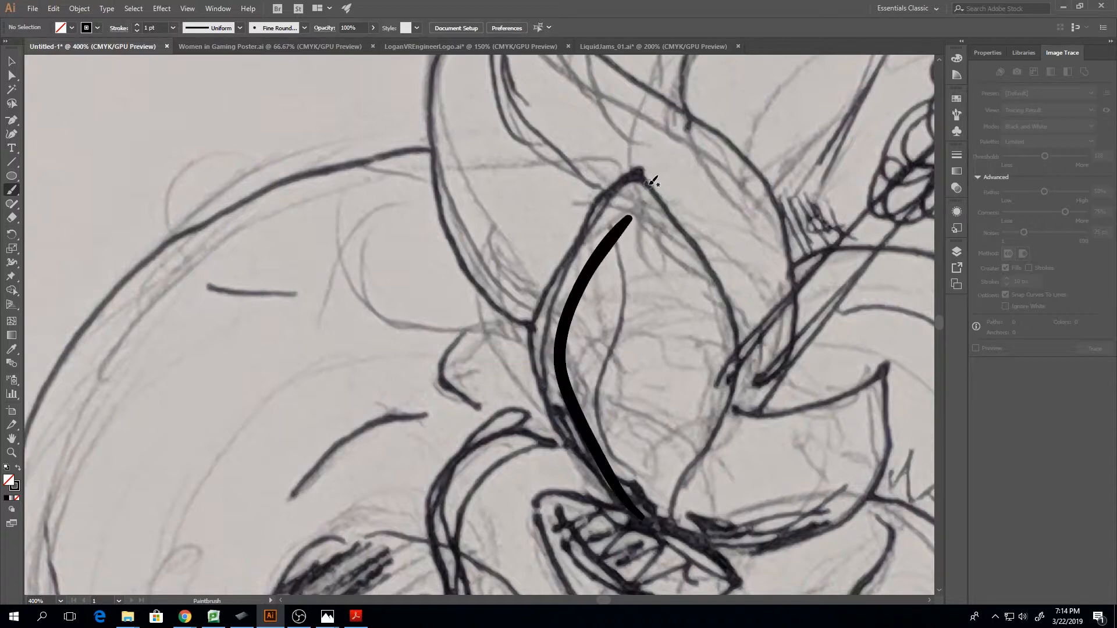
key(ctrl+z)
Set the brush stroke weight to 0.75 pt and ink the outer left edge of the flower's leftmost petal up to its tip
click(137, 30)
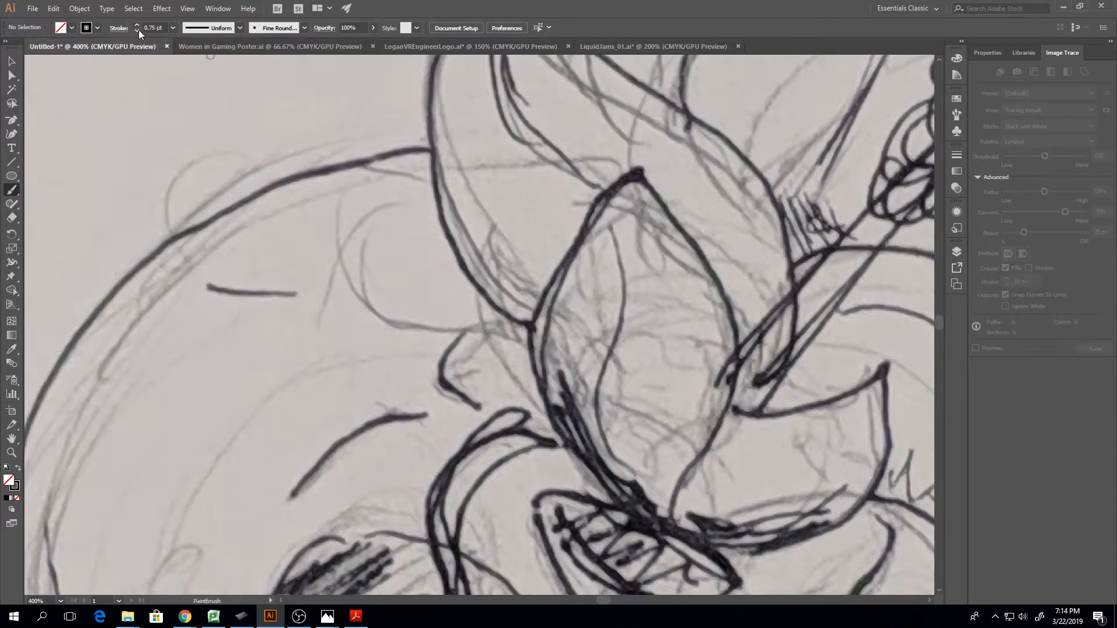
mouse_move(627, 506)
mouse_down()
mouse_move(562, 406)
mouse_move(582, 230)
mouse_move(622, 201)
mouse_up()
key(ctrl+minus)
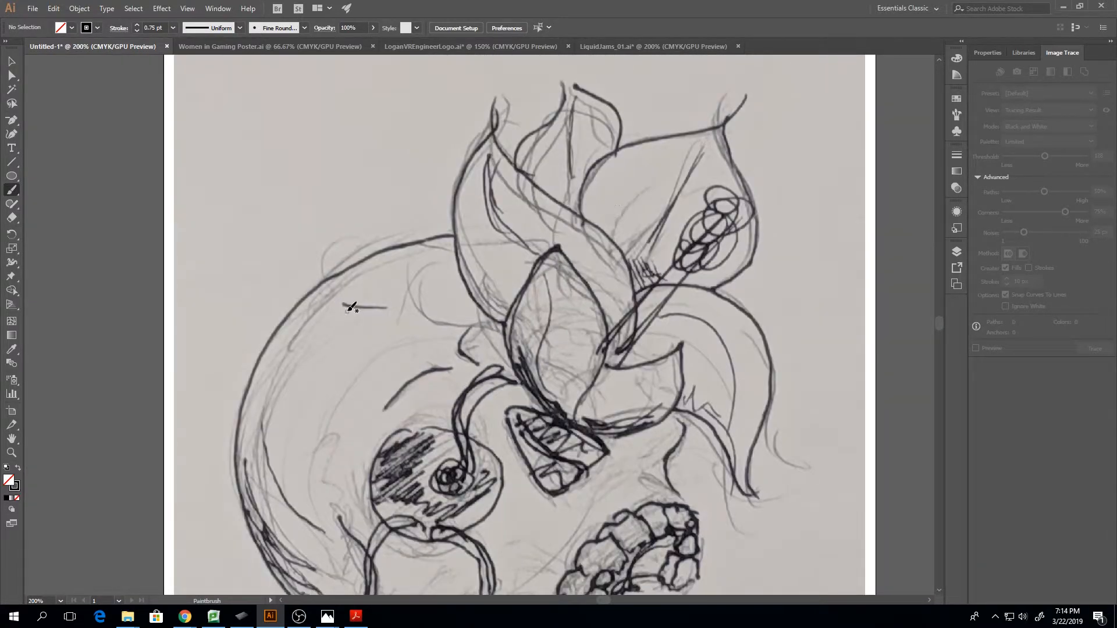
drag(349, 307, 344, 305)
mouse_move(505, 322)
mouse_down()
mouse_move(468, 285)
mouse_move(455, 212)
mouse_move(498, 109)
mouse_up()
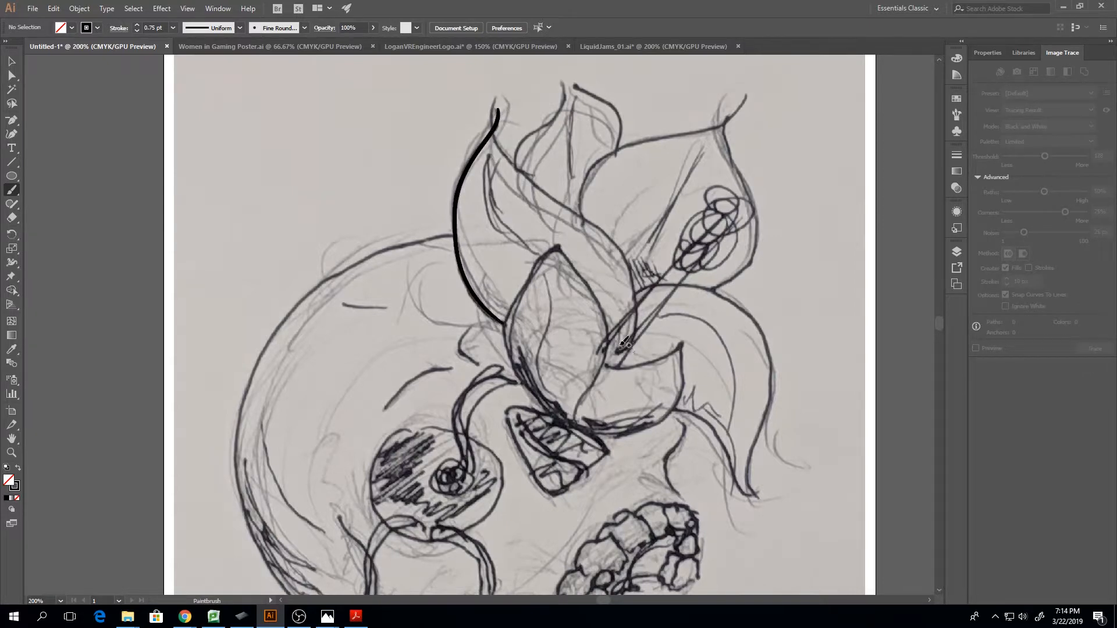
Ink the flower's stamen with two lines for the stalk and a scalloped outline around its head
drag(621, 329, 678, 264)
mouse_move(640, 336)
mouse_down()
mouse_move(690, 269)
mouse_move(670, 270)
mouse_move(691, 247)
mouse_up()
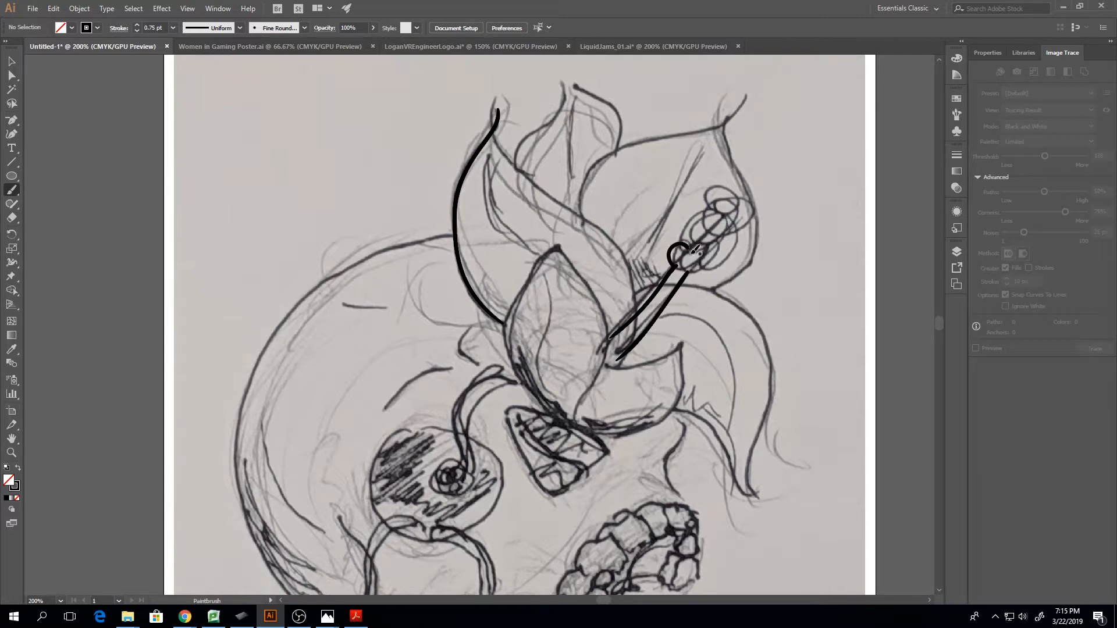
mouse_move(701, 221)
mouse_down()
mouse_move(709, 230)
mouse_move(712, 206)
mouse_move(730, 209)
mouse_move(725, 238)
mouse_up()
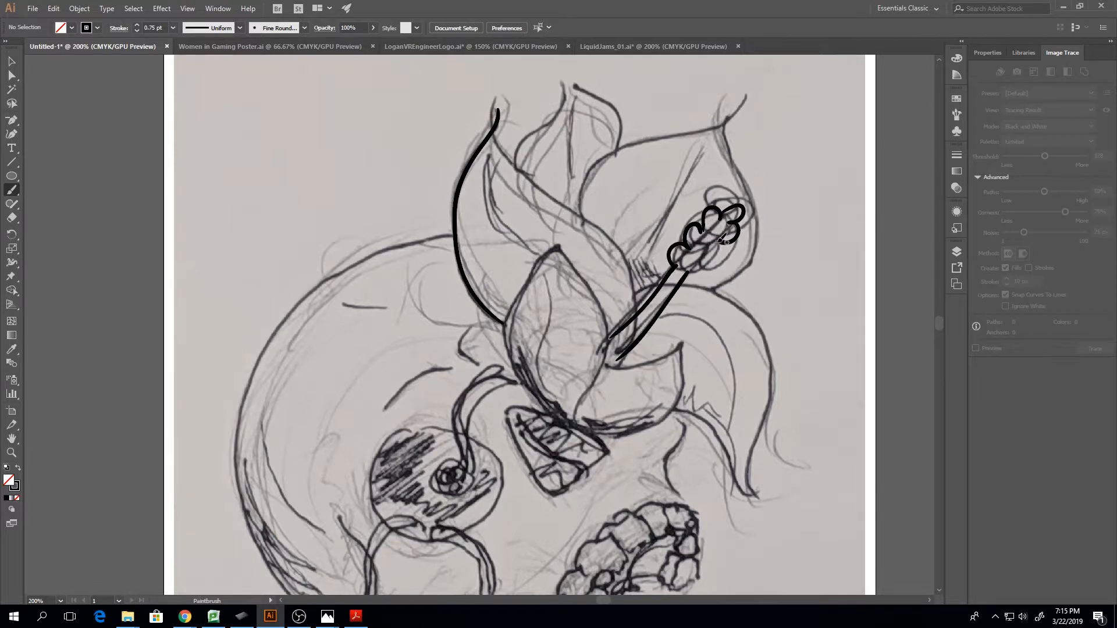
drag(702, 236, 716, 254)
drag(709, 259, 705, 257)
Ink the right edge of the leftmost petal from its tip down towards the stamen, replacing the first attempt
mouse_move(638, 310)
mouse_down()
mouse_move(616, 240)
mouse_move(508, 167)
mouse_move(499, 108)
mouse_up()
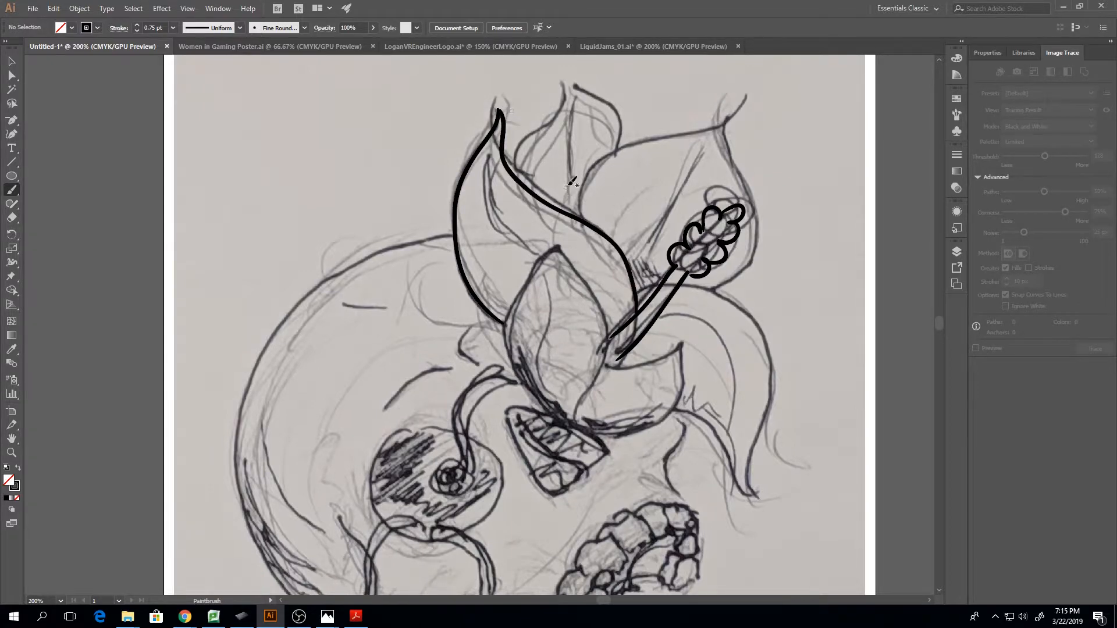
key(ctrl+z)
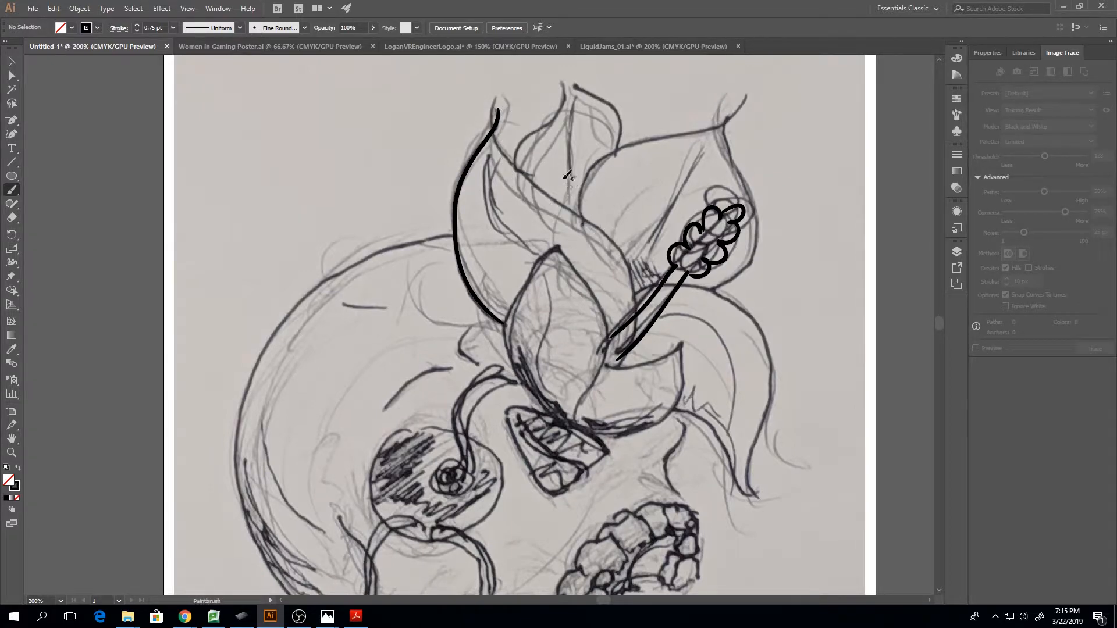
mouse_move(500, 111)
mouse_down()
mouse_move(512, 152)
mouse_move(616, 238)
mouse_move(629, 295)
mouse_up()
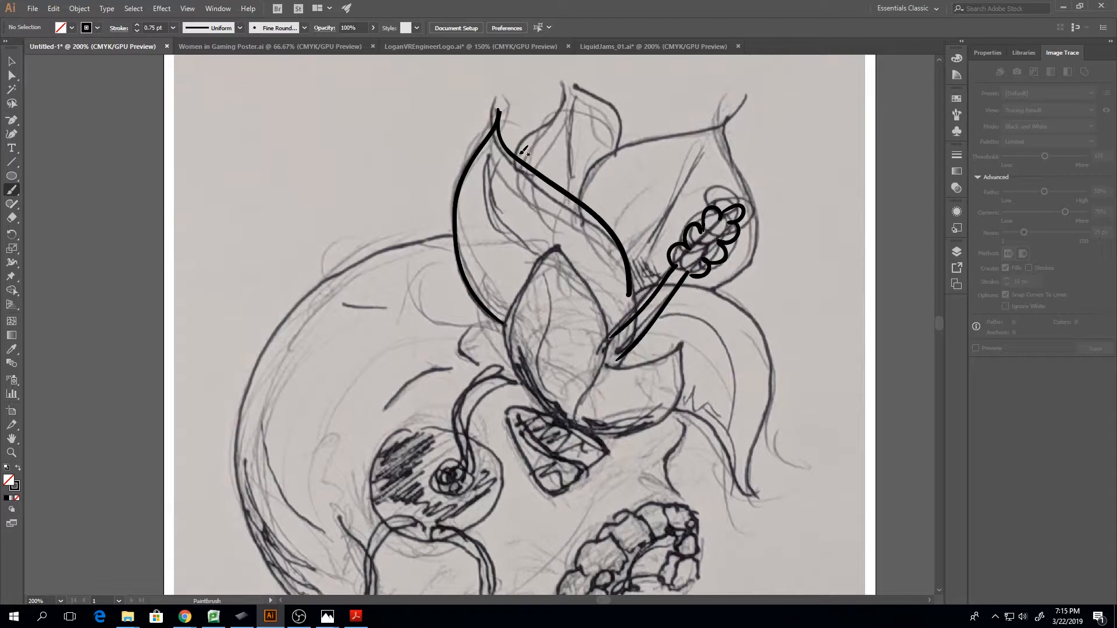
Ink the outlines of the small back petal and the large petal behind the stamen
mouse_move(520, 153)
mouse_down()
mouse_move(560, 79)
mouse_move(616, 98)
mouse_move(616, 145)
mouse_up()
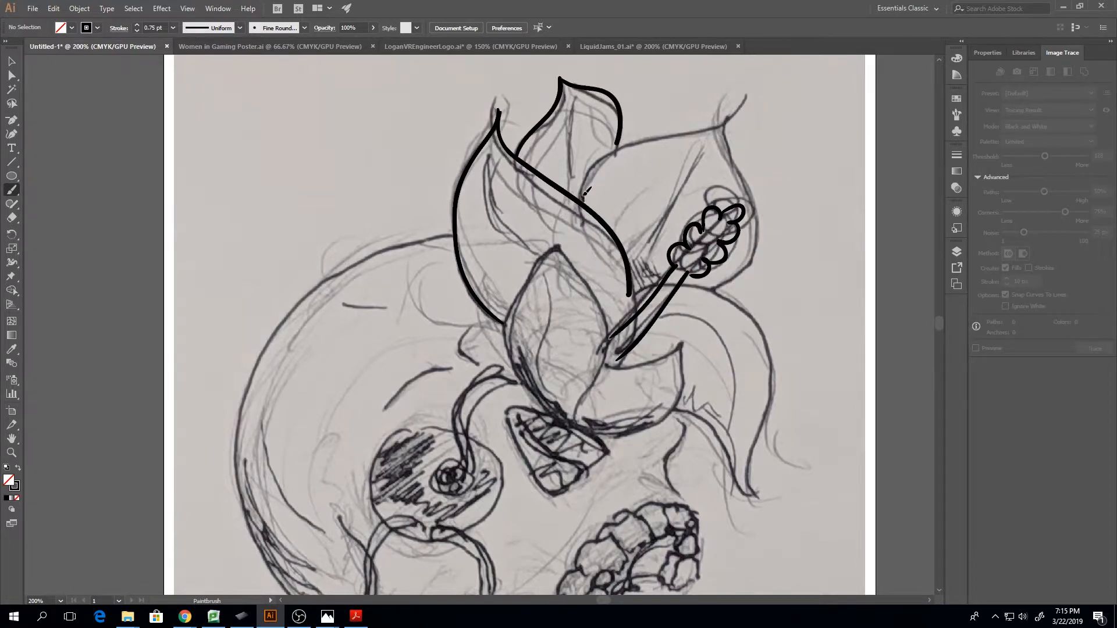
mouse_move(586, 193)
mouse_down()
mouse_move(625, 146)
mouse_move(741, 100)
mouse_up()
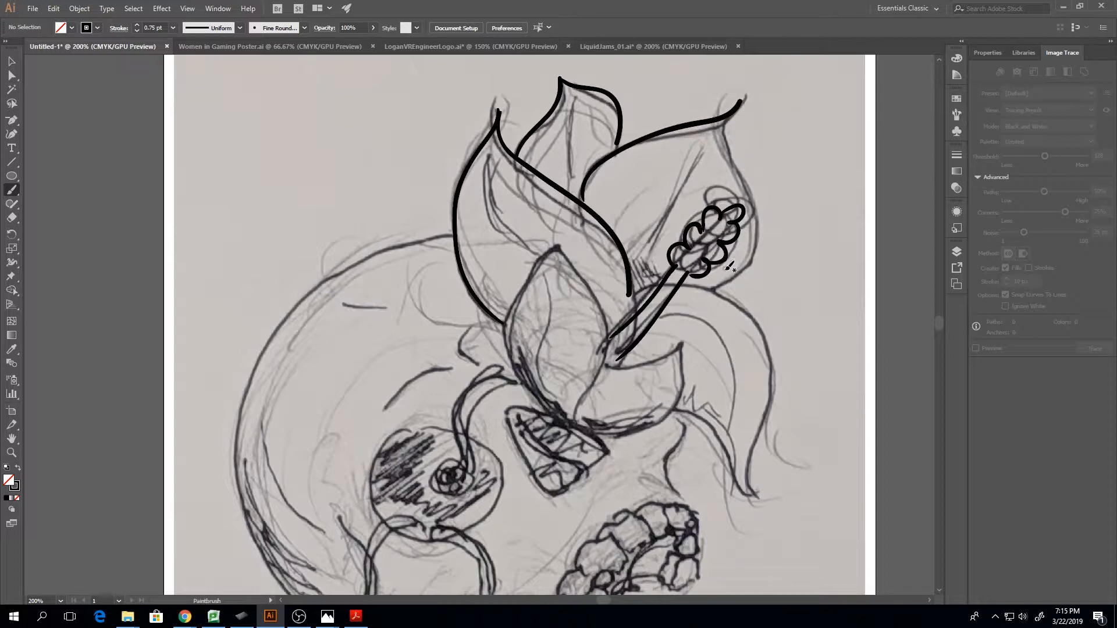
mouse_move(712, 287)
mouse_down()
mouse_move(739, 270)
mouse_move(760, 218)
mouse_move(740, 154)
mouse_move(748, 101)
mouse_up()
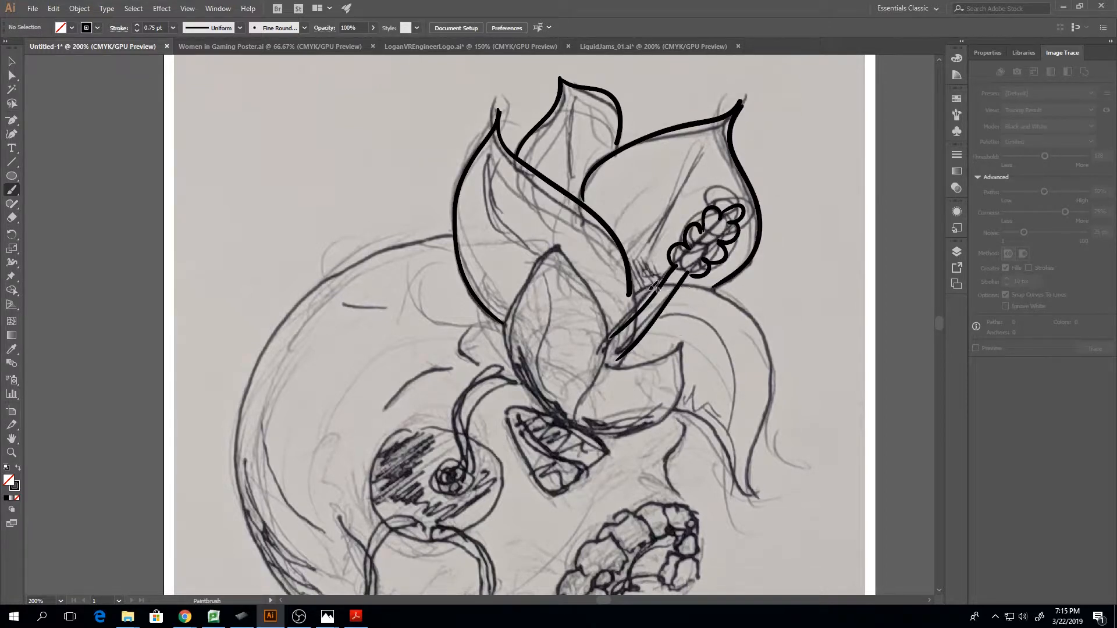
Ink the upper and lower edges of the drooping right petal down to its tip, redoing the lower edge once
mouse_move(690, 281)
mouse_down()
mouse_move(737, 301)
mouse_move(766, 349)
mouse_move(755, 488)
mouse_up()
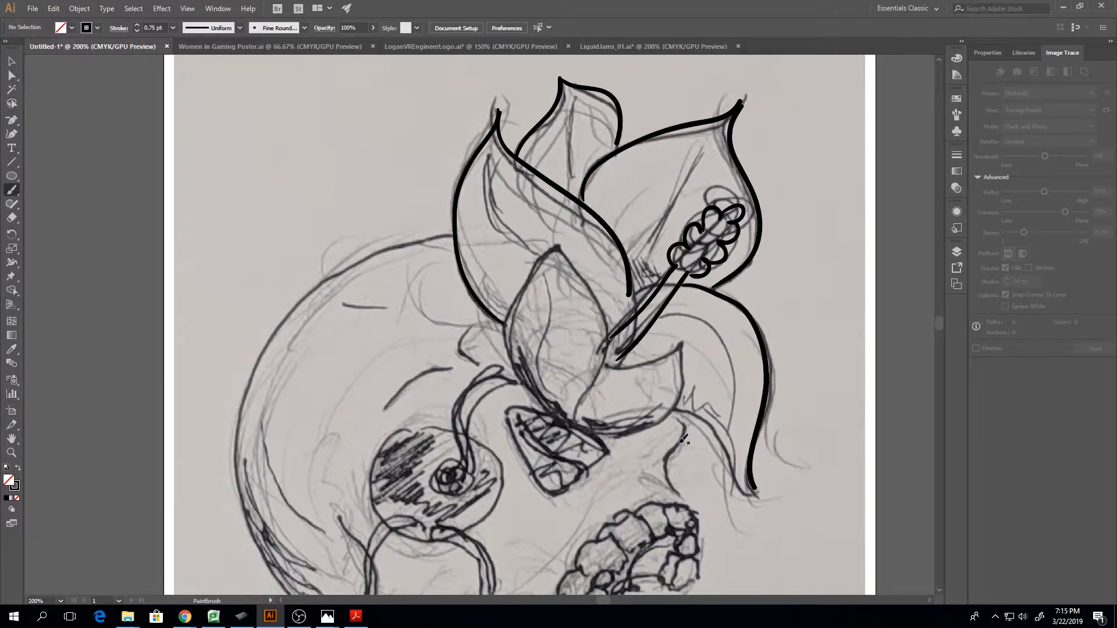
mouse_move(670, 409)
mouse_down()
mouse_move(733, 447)
mouse_move(754, 493)
mouse_up()
key(ctrl+z)
mouse_move(673, 411)
mouse_down()
mouse_move(721, 435)
mouse_move(755, 493)
mouse_up()
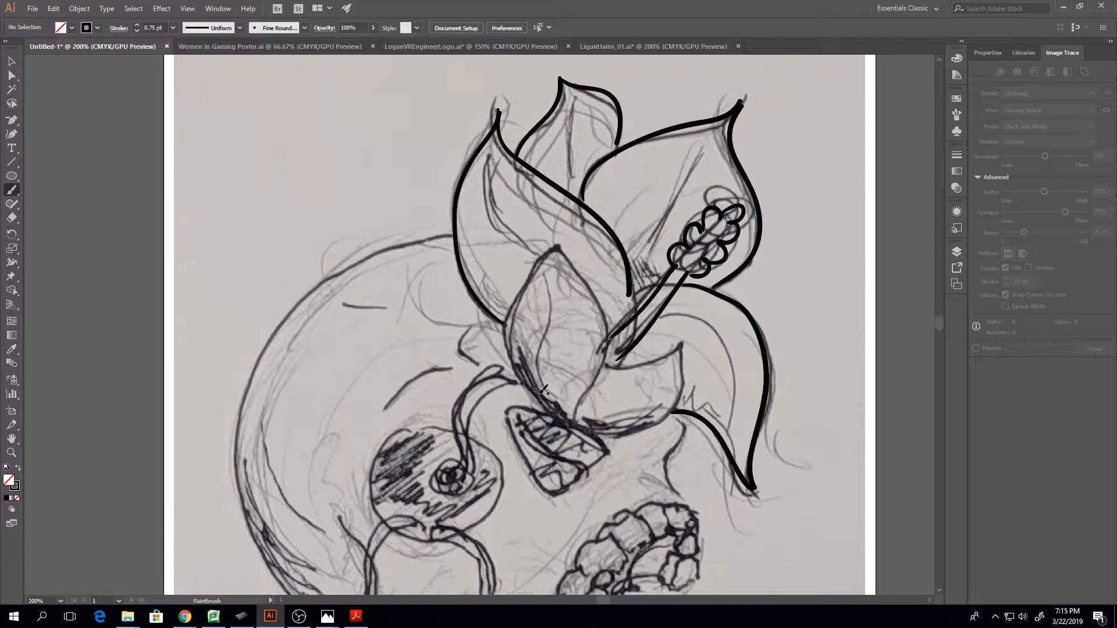
Ink the outlines of the central petal and the small petal to its right, thickening the small petal's lower edge with extra strokes
mouse_move(525, 378)
mouse_down()
mouse_move(501, 326)
mouse_move(528, 269)
mouse_move(556, 244)
mouse_up()
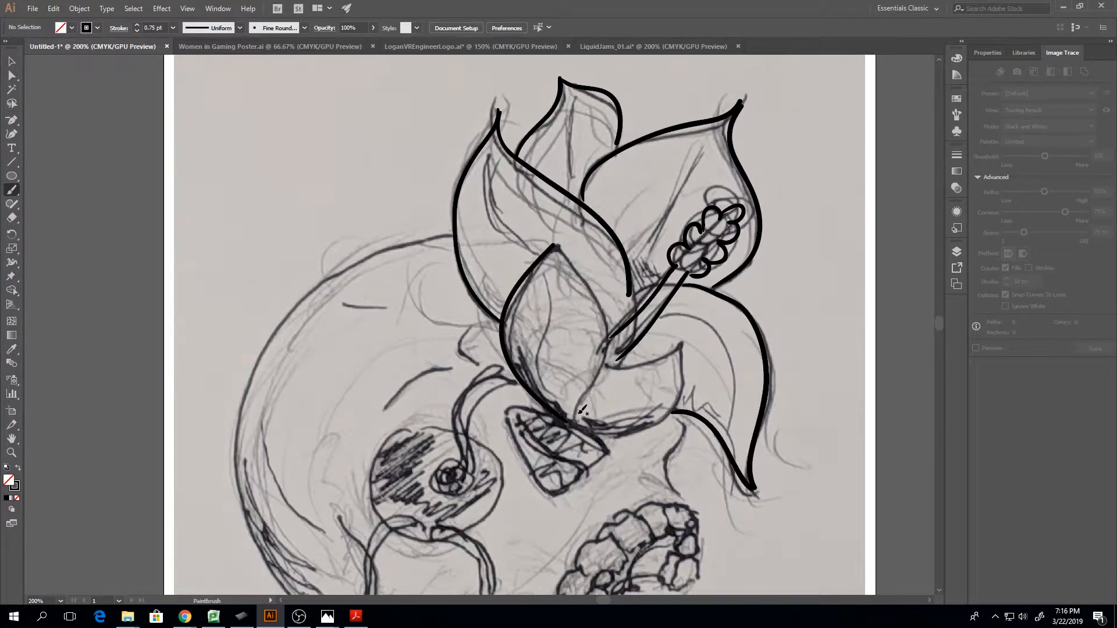
mouse_move(576, 418)
mouse_down()
mouse_move(603, 365)
mouse_move(608, 323)
mouse_move(557, 245)
mouse_up()
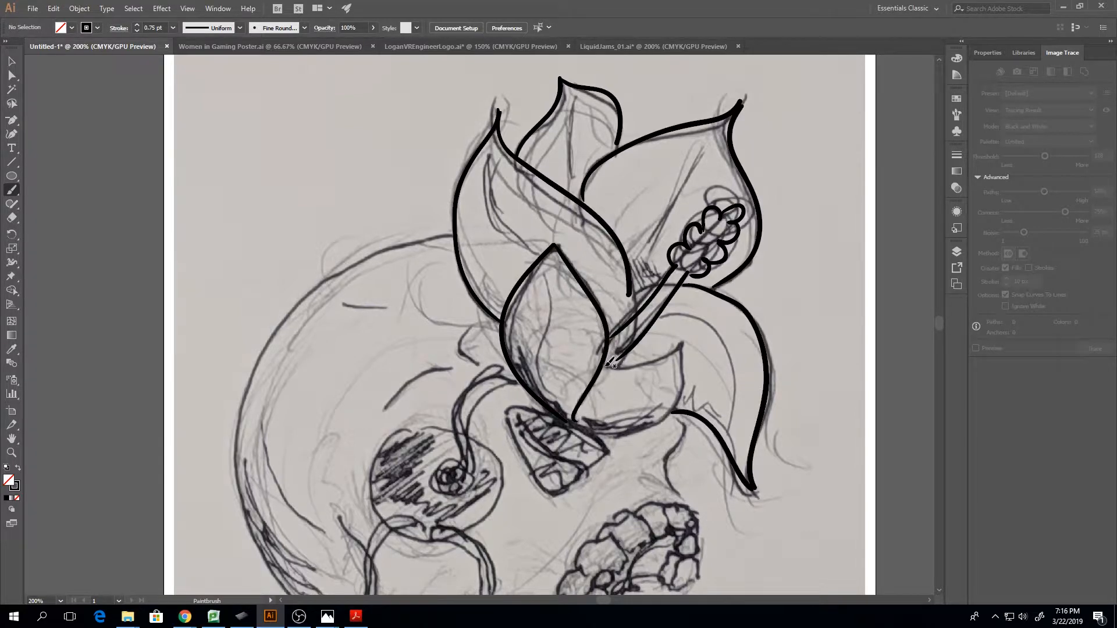
drag(625, 365, 676, 335)
mouse_move(581, 425)
mouse_down()
mouse_move(638, 426)
mouse_move(665, 407)
mouse_move(677, 336)
mouse_up()
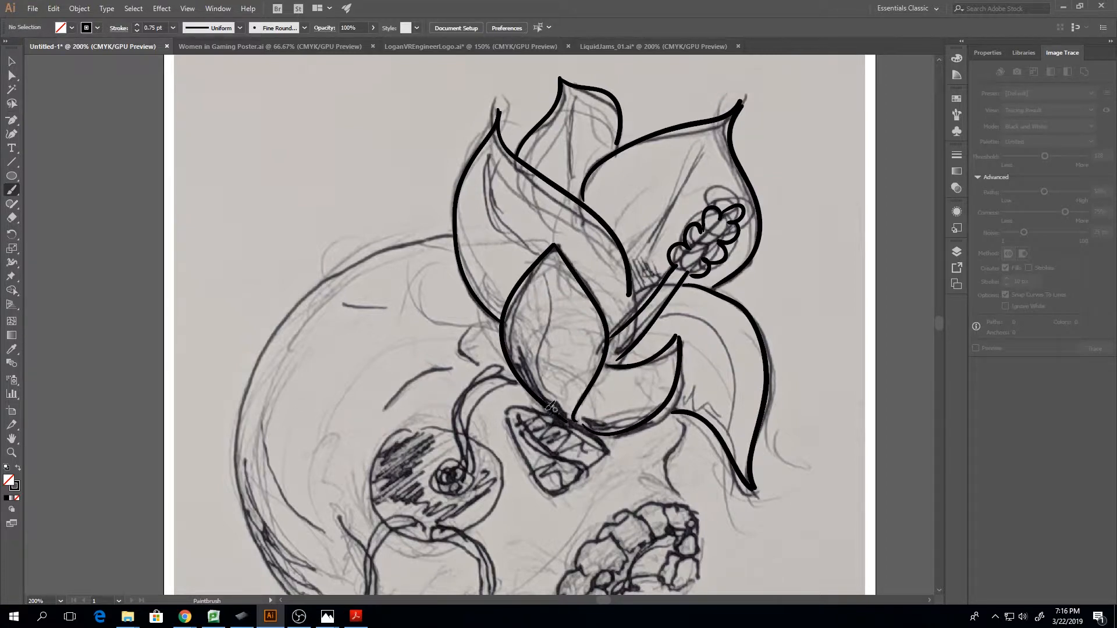
mouse_move(554, 404)
mouse_down()
mouse_move(594, 429)
mouse_move(633, 431)
mouse_move(667, 411)
mouse_up()
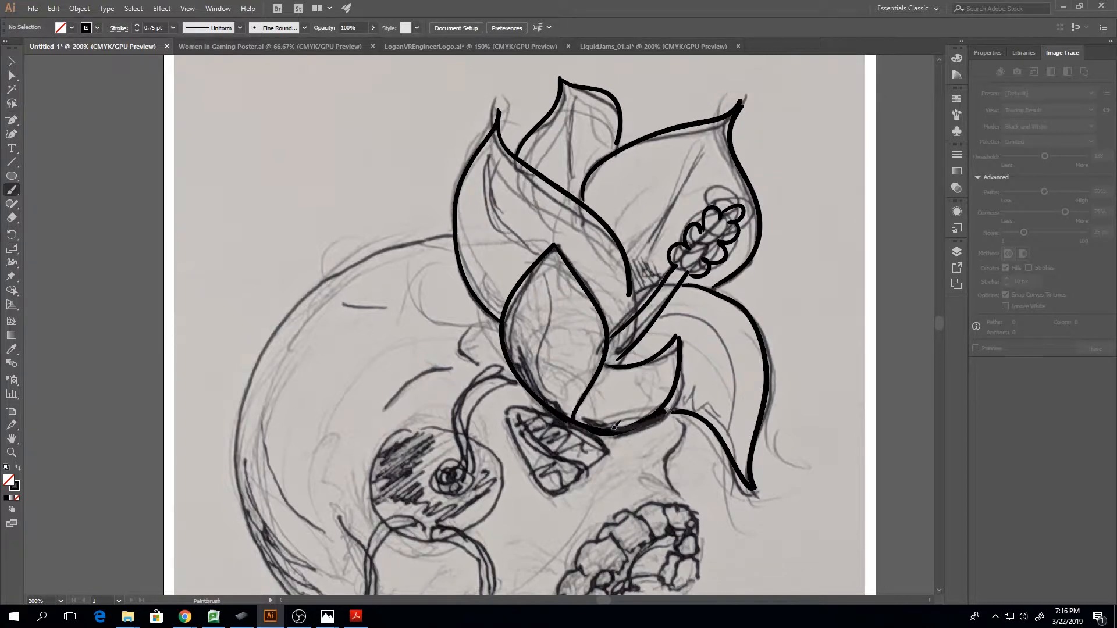
mouse_move(574, 417)
mouse_down()
mouse_move(659, 411)
mouse_move(610, 423)
mouse_move(638, 415)
mouse_up()
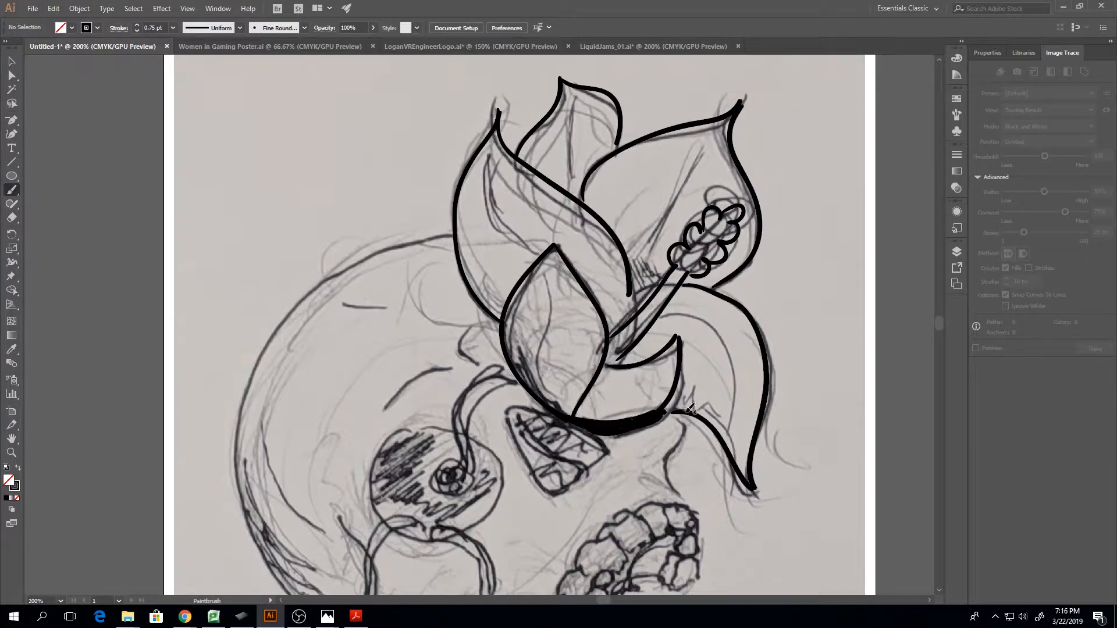
Ink the cheek contour below the flower, the cranium's outer curve and the two brow lines
mouse_move(684, 500)
mouse_down()
mouse_move(670, 453)
mouse_move(674, 413)
mouse_up()
drag(941, 327, 942, 332)
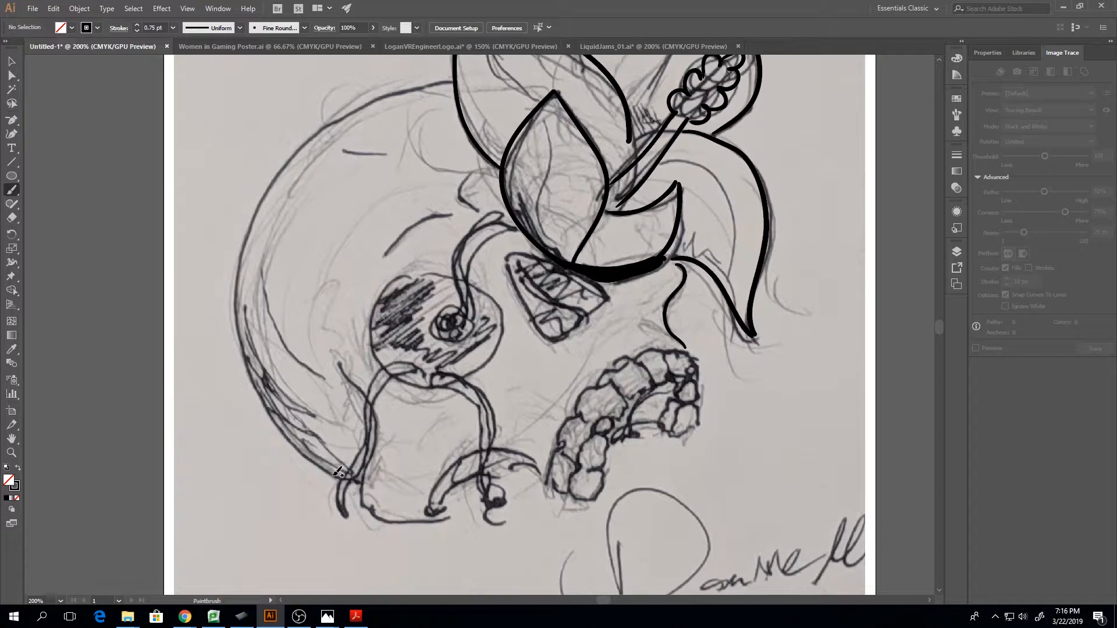
mouse_move(348, 477)
mouse_down()
mouse_move(272, 426)
mouse_move(243, 349)
mouse_move(238, 257)
mouse_move(276, 174)
mouse_move(307, 142)
mouse_move(343, 114)
mouse_move(452, 82)
mouse_up()
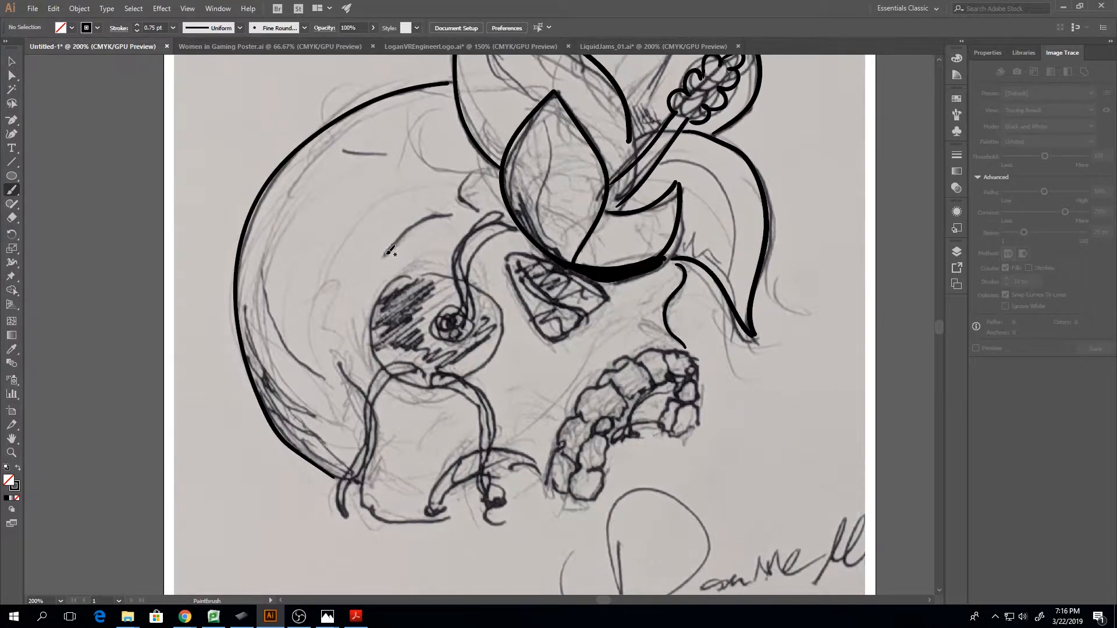
mouse_move(384, 254)
mouse_down()
mouse_move(429, 218)
mouse_move(471, 206)
mouse_move(472, 169)
mouse_up()
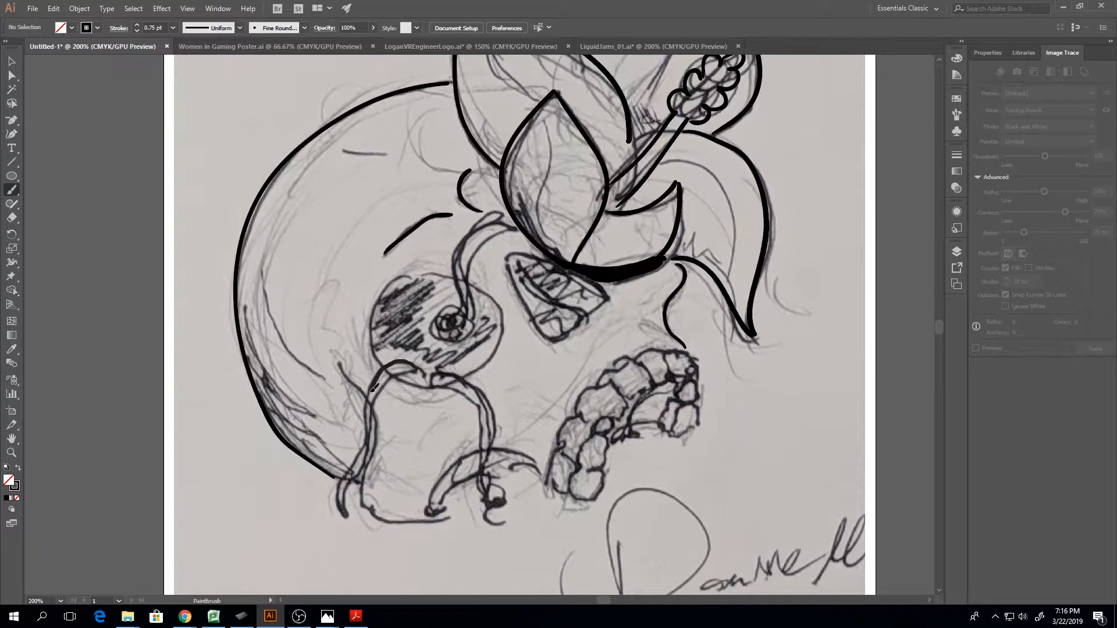
Ink both edges of the two tendrils hanging from the eye socket, plus the socket's upper-left outline
drag(373, 388, 371, 415)
drag(343, 510, 352, 518)
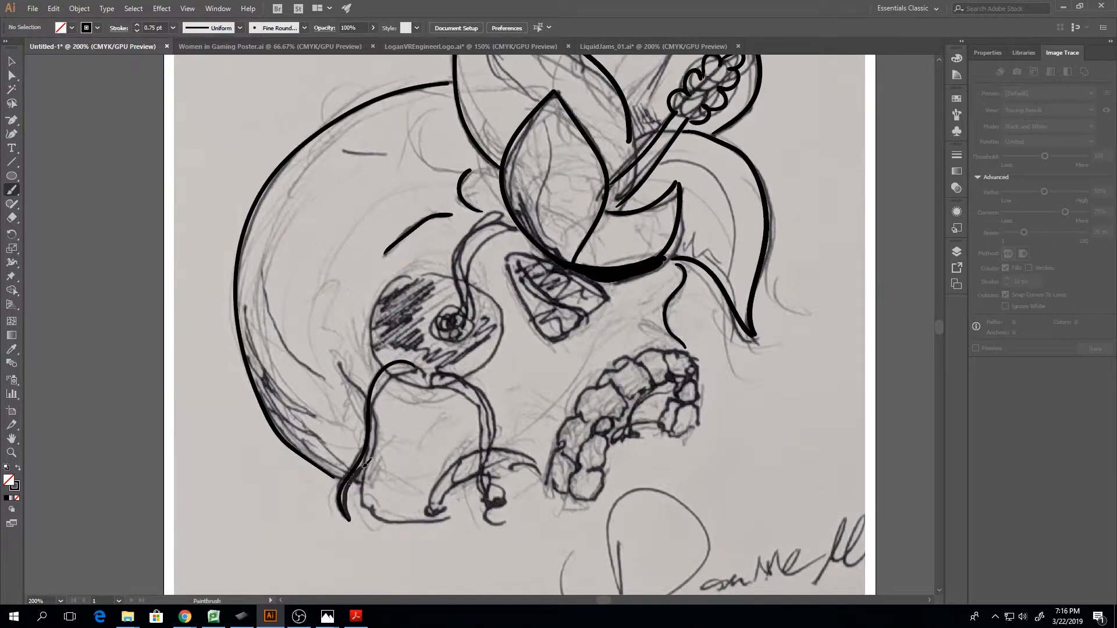
mouse_move(375, 444)
mouse_down()
mouse_move(393, 380)
mouse_move(415, 372)
mouse_move(376, 348)
mouse_move(377, 310)
mouse_move(422, 264)
mouse_move(452, 270)
mouse_up()
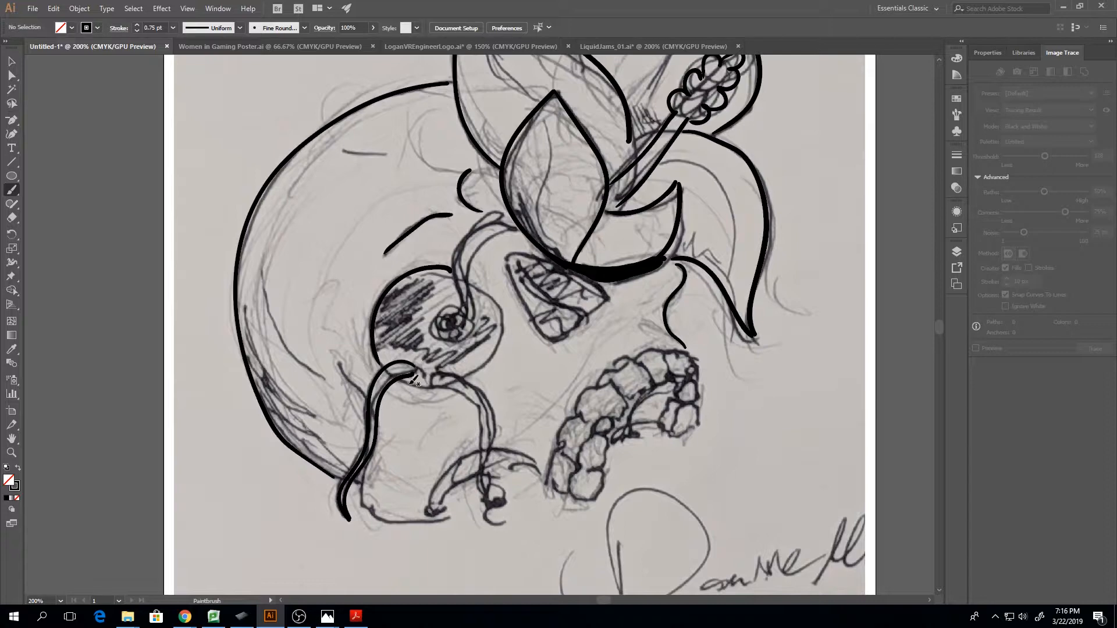
mouse_move(401, 379)
mouse_down()
mouse_move(439, 382)
mouse_move(438, 370)
mouse_move(482, 384)
mouse_move(498, 425)
mouse_move(487, 489)
mouse_move(444, 387)
mouse_move(483, 412)
mouse_move(481, 476)
mouse_up()
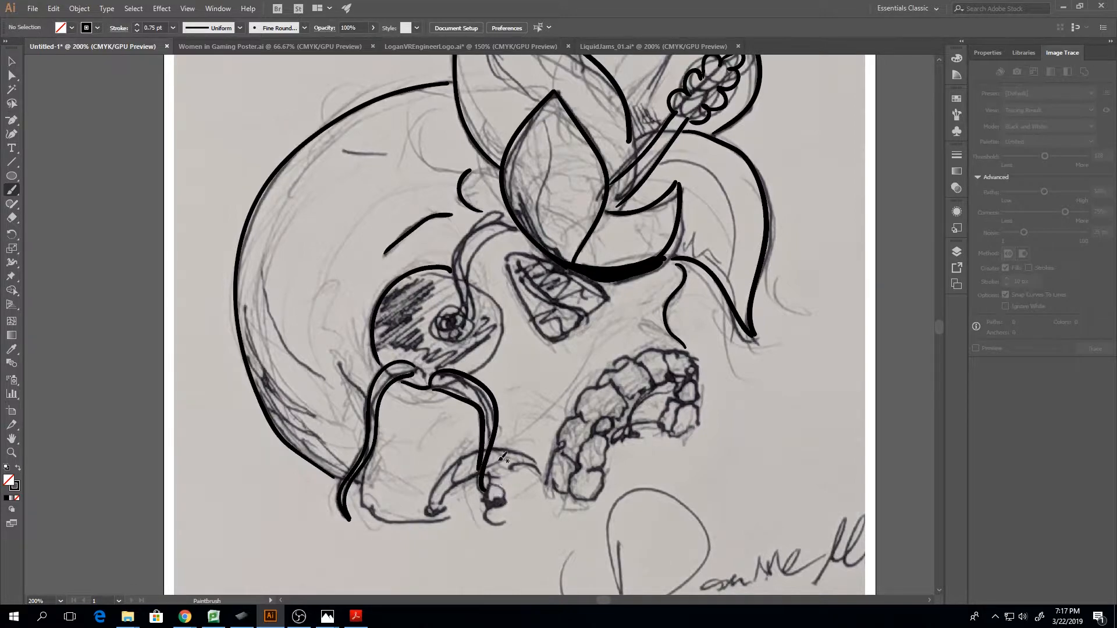
Ink the eye socket's right edge, the teardrop-shaped pupil and both edges of the stem rising to the flower
mouse_move(476, 368)
mouse_down()
mouse_move(505, 329)
mouse_move(473, 283)
mouse_move(433, 311)
mouse_move(431, 341)
mouse_move(476, 328)
mouse_move(472, 309)
mouse_move(440, 339)
mouse_move(469, 310)
mouse_move(453, 271)
mouse_move(464, 241)
mouse_move(512, 220)
mouse_up()
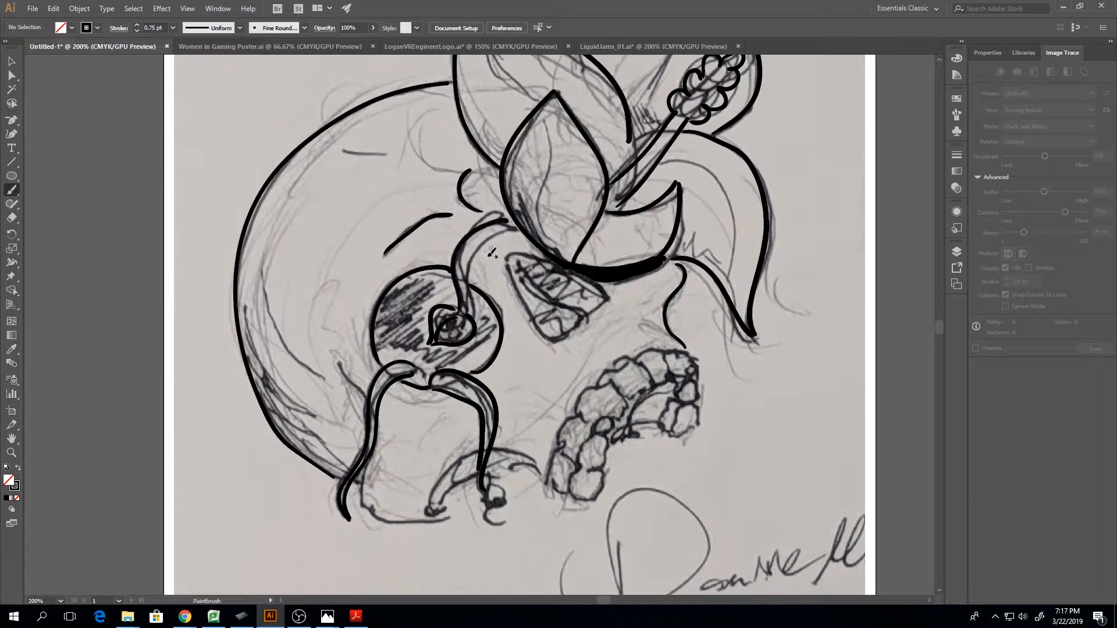
mouse_move(470, 313)
mouse_down()
mouse_move(465, 282)
mouse_move(486, 243)
mouse_move(521, 236)
mouse_up()
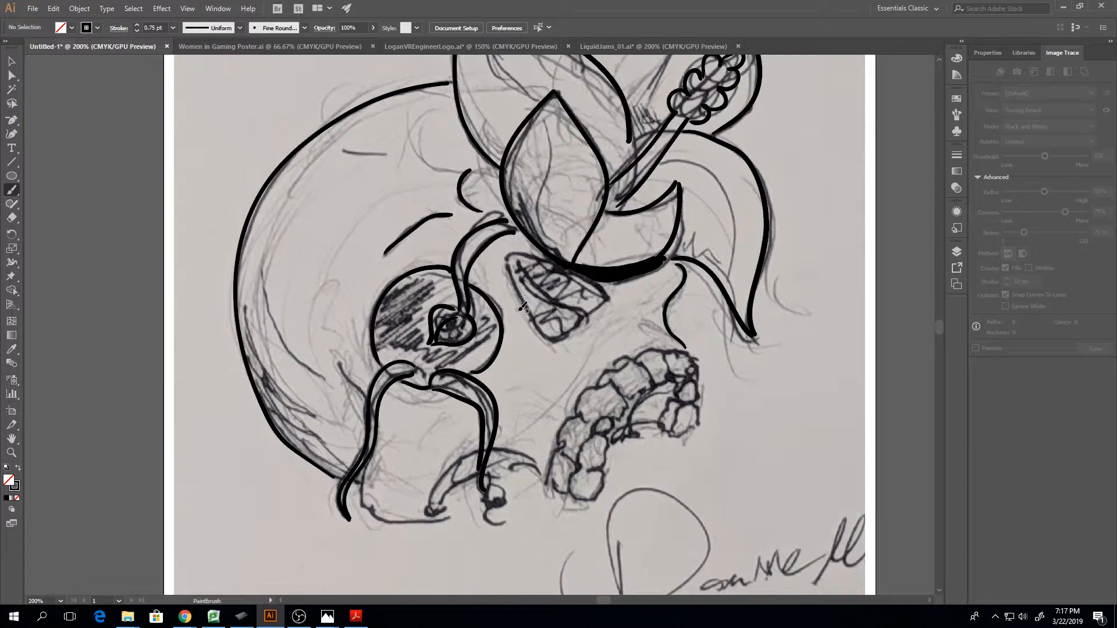
Ink the nose cavity's inner curve and its outer outline beneath the central petal
mouse_move(526, 264)
mouse_down()
mouse_move(555, 298)
mouse_move(591, 313)
mouse_up()
mouse_move(510, 258)
mouse_down()
mouse_move(541, 326)
mouse_move(569, 331)
mouse_move(583, 320)
mouse_up()
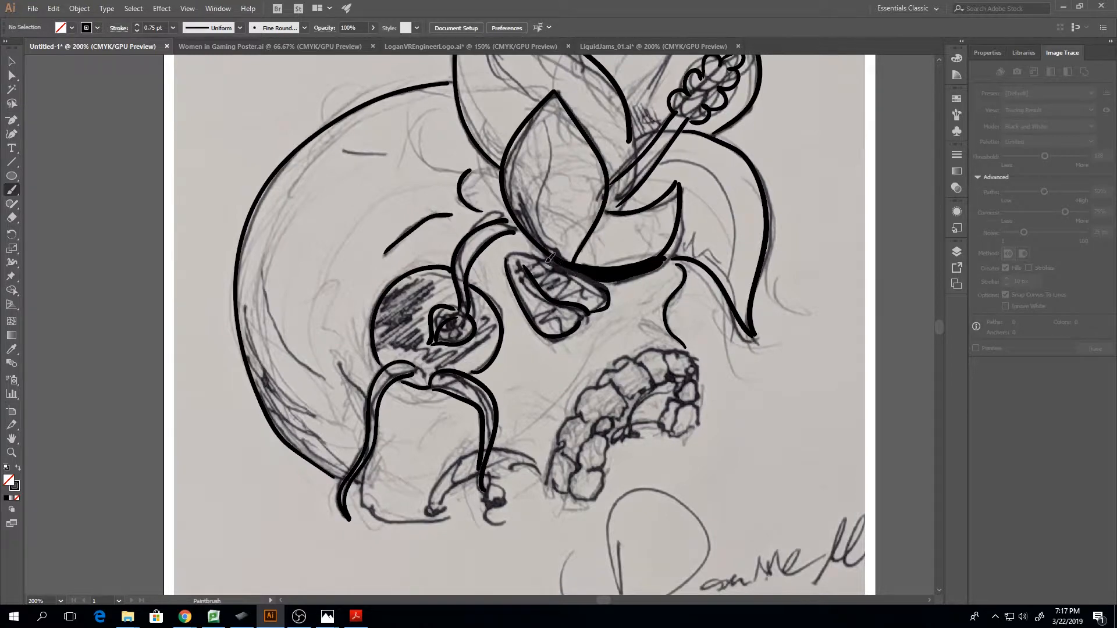
drag(517, 256, 592, 296)
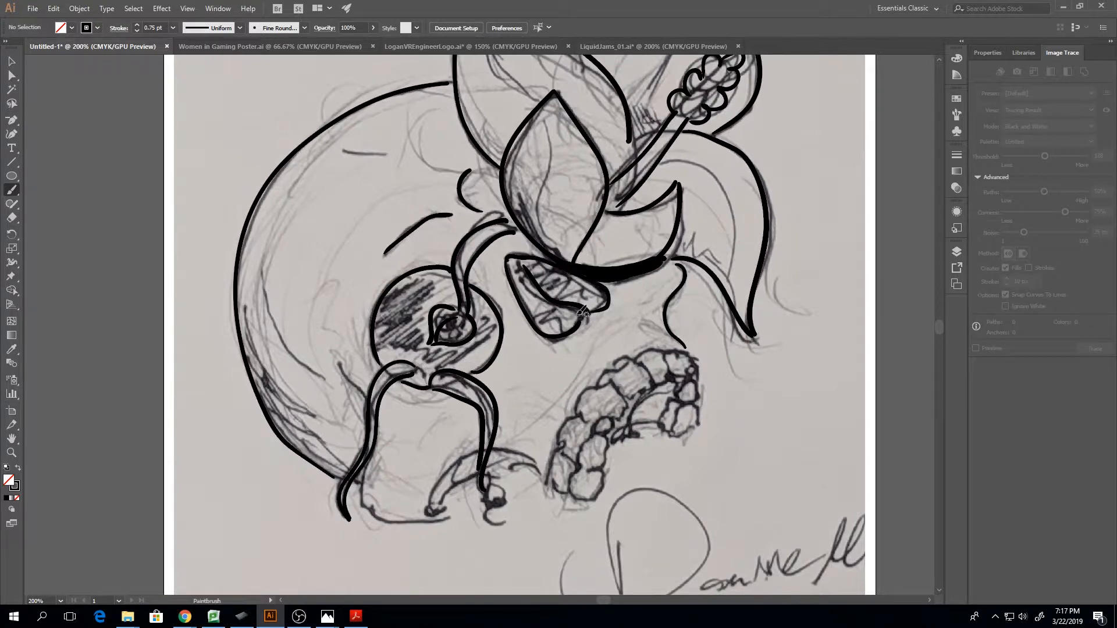
Reposition the anchor points on the nose cavity's upper outline with Direct Selection to round its left end
key(a)
click(524, 260)
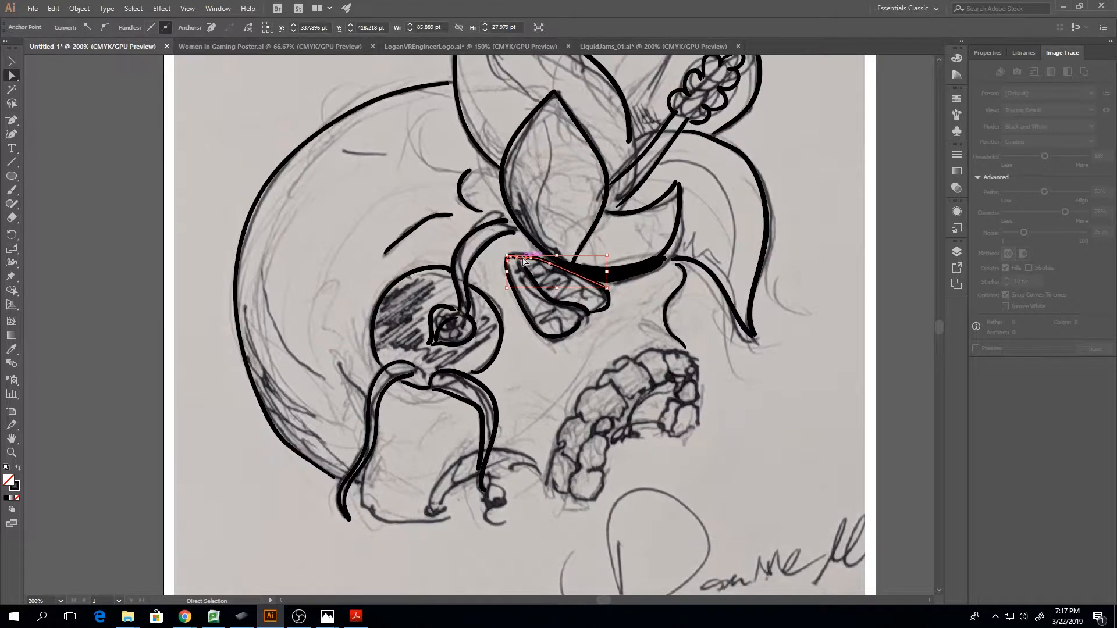
drag(523, 258, 519, 259)
key(ctrl+equal)
key(ctrl+equal)
key(ctrl+equal)
key(ctrl+equal)
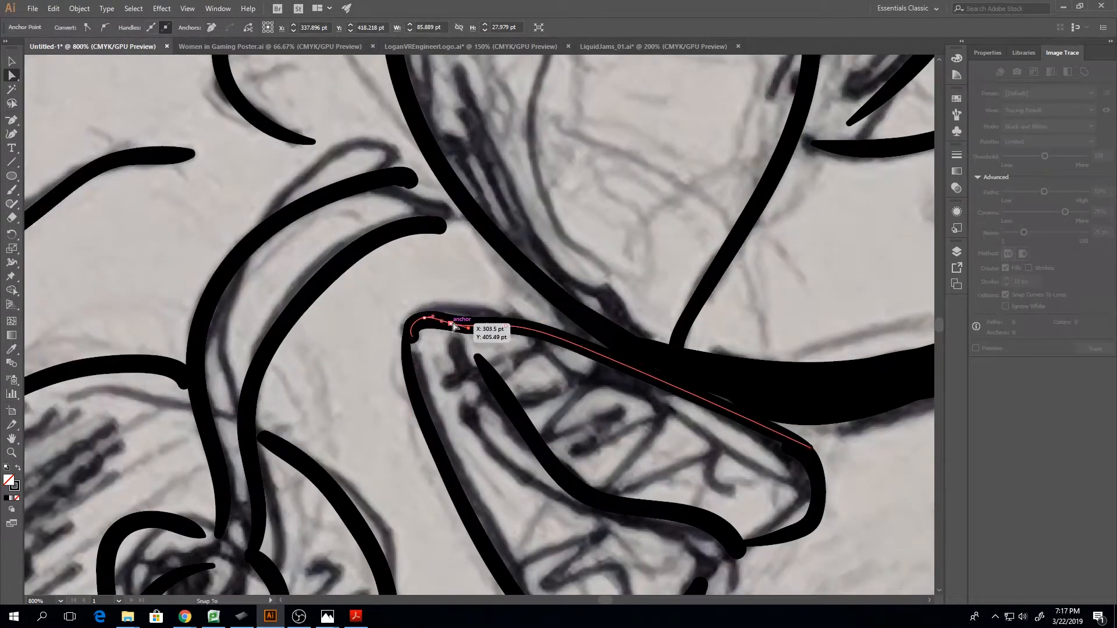
mouse_move(451, 324)
mouse_down()
mouse_move(461, 313)
mouse_move(510, 320)
mouse_up()
drag(580, 348, 587, 342)
click(511, 320)
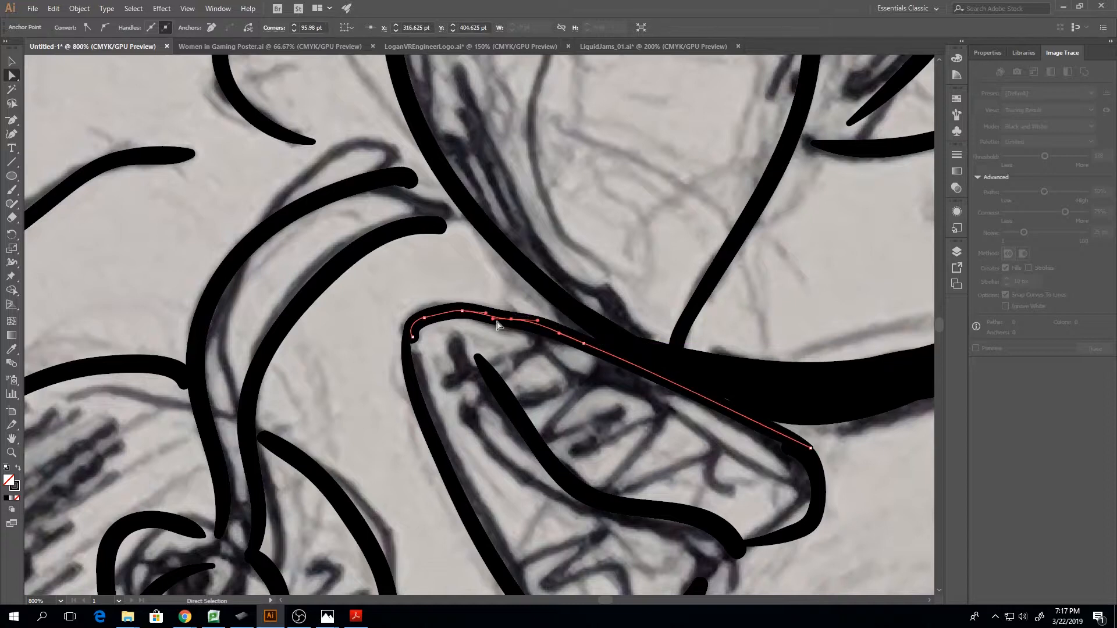
drag(497, 320, 496, 317)
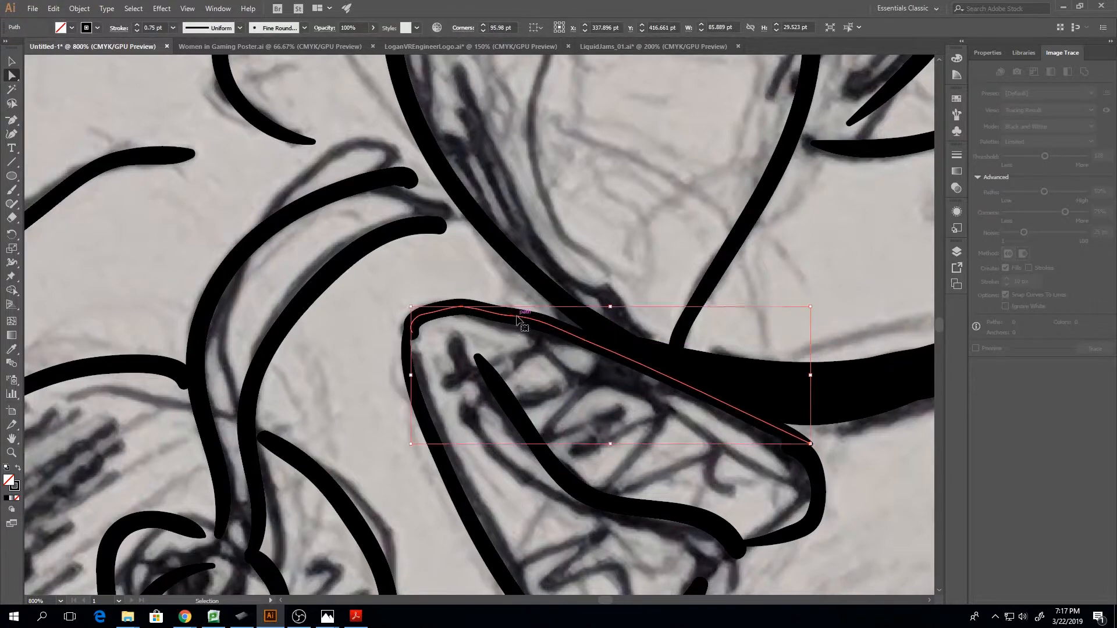
key(ctrl+z)
click(511, 320)
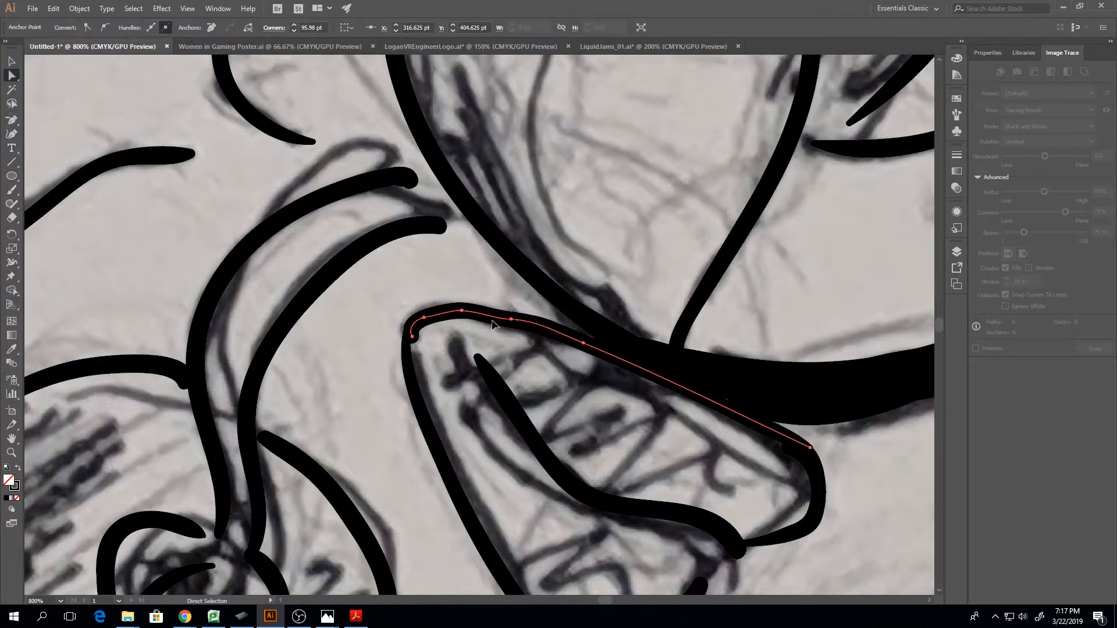
drag(494, 321, 493, 317)
key(ctrl+z)
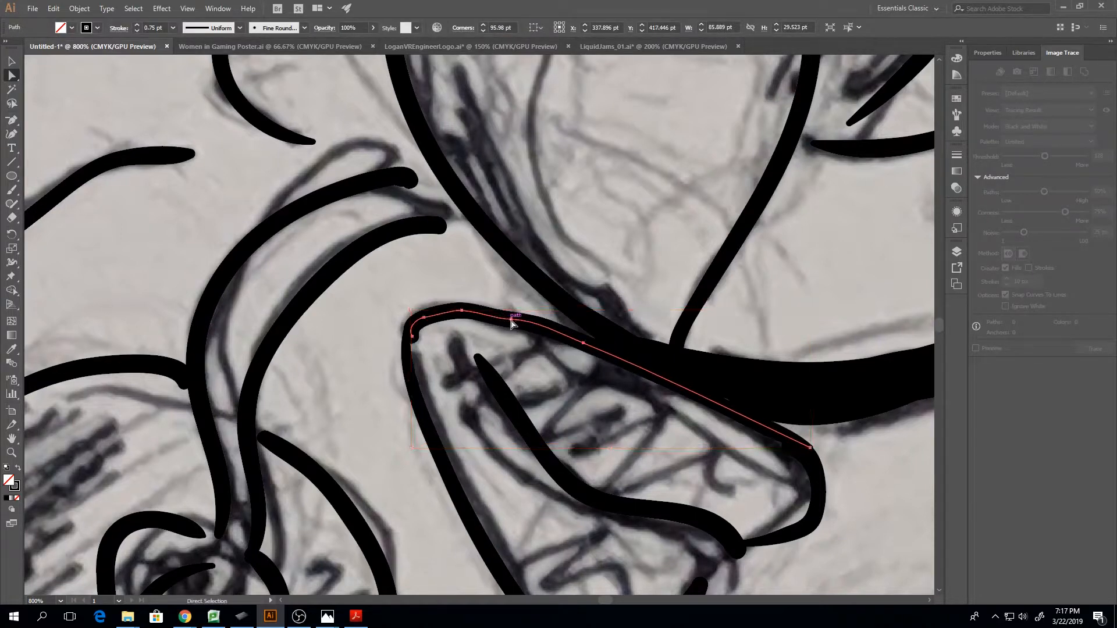
Remove the surplus anchor point from the nose cavity's upper outline and adjust the curve's left end
click(512, 320)
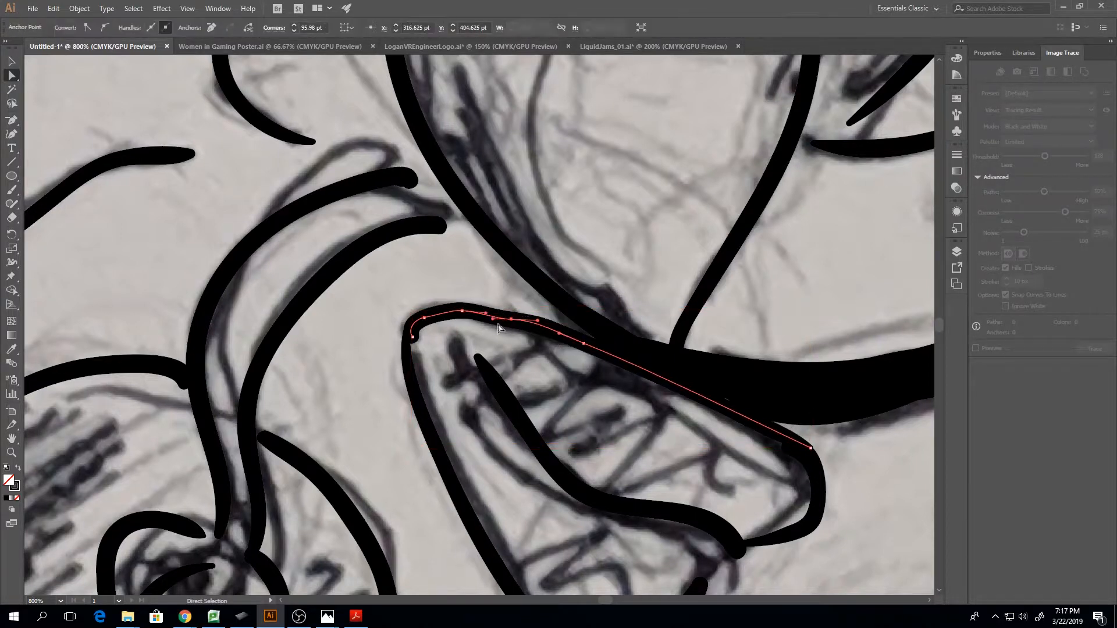
click(212, 29)
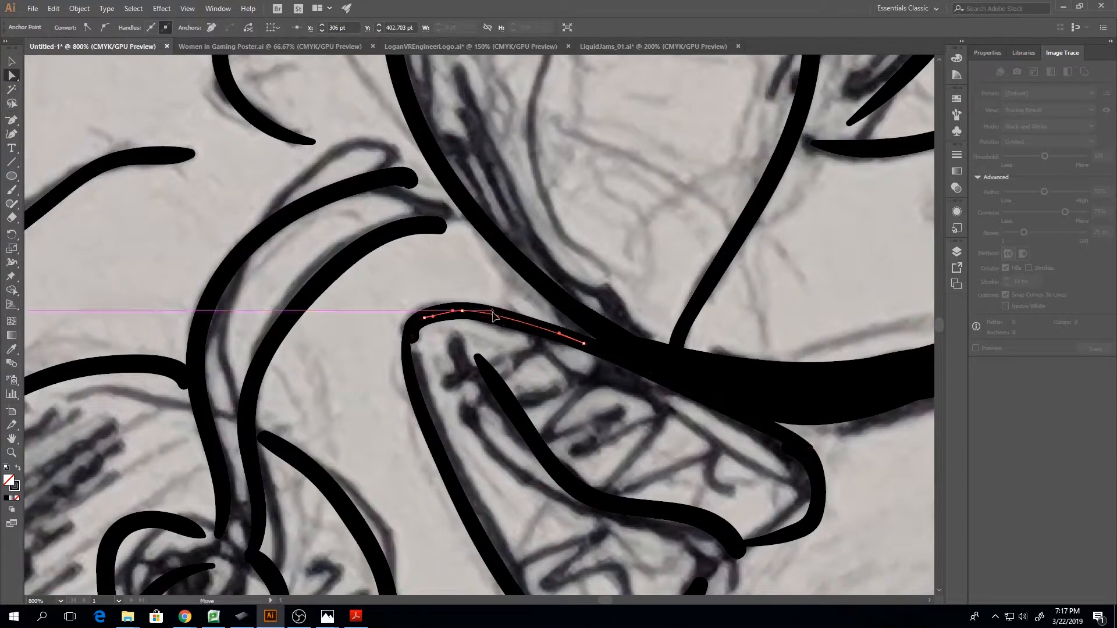
drag(449, 313, 409, 323)
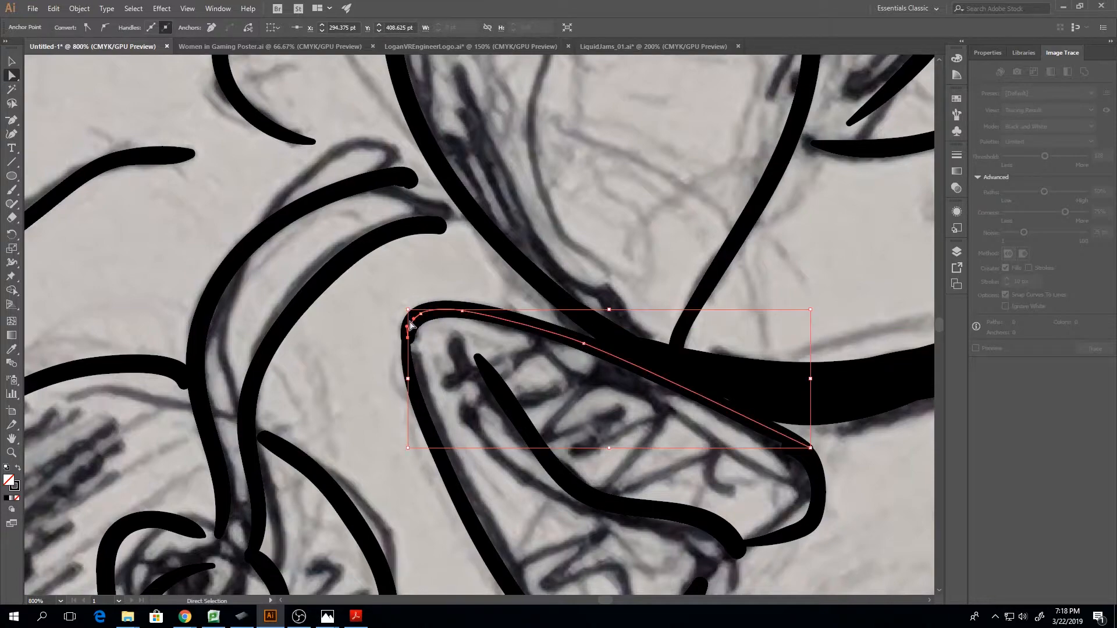
Ink the cheekbone's lower contour with its arch towards the teeth, and the inner curves of the mouth, using the Paintbrush
key(ctrl+minus)
key(ctrl+minus)
key(ctrl+minus)
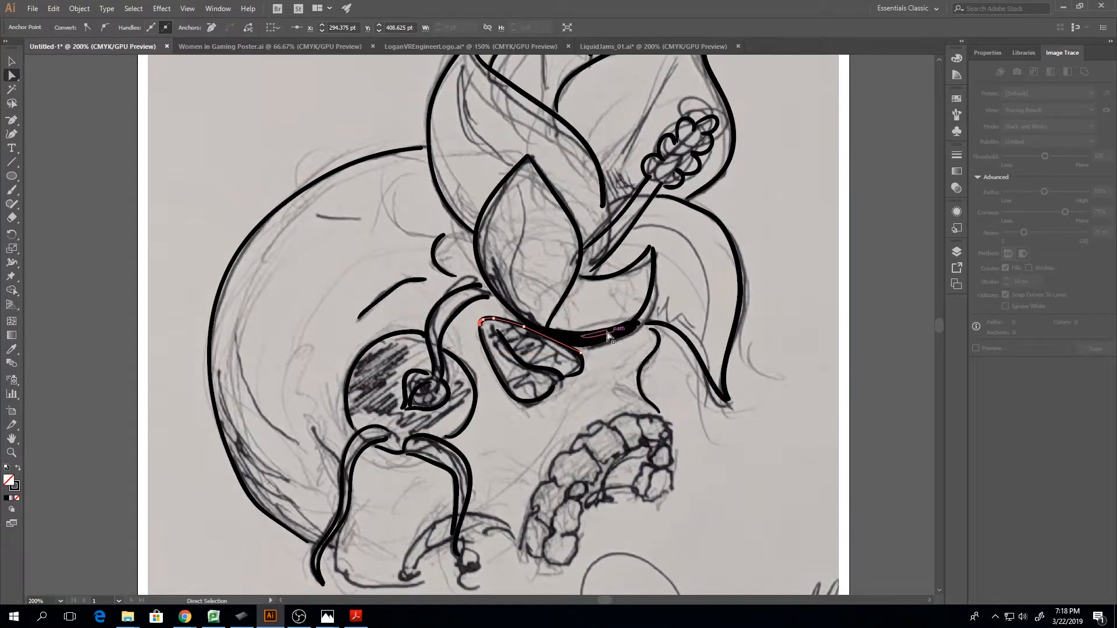
key(b)
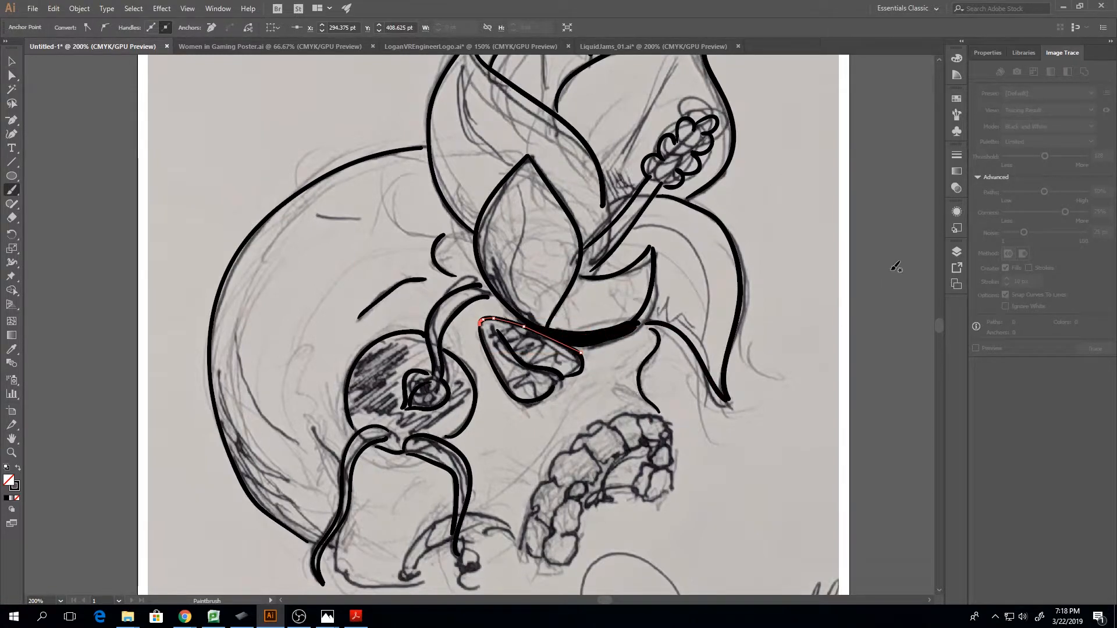
drag(942, 323, 941, 328)
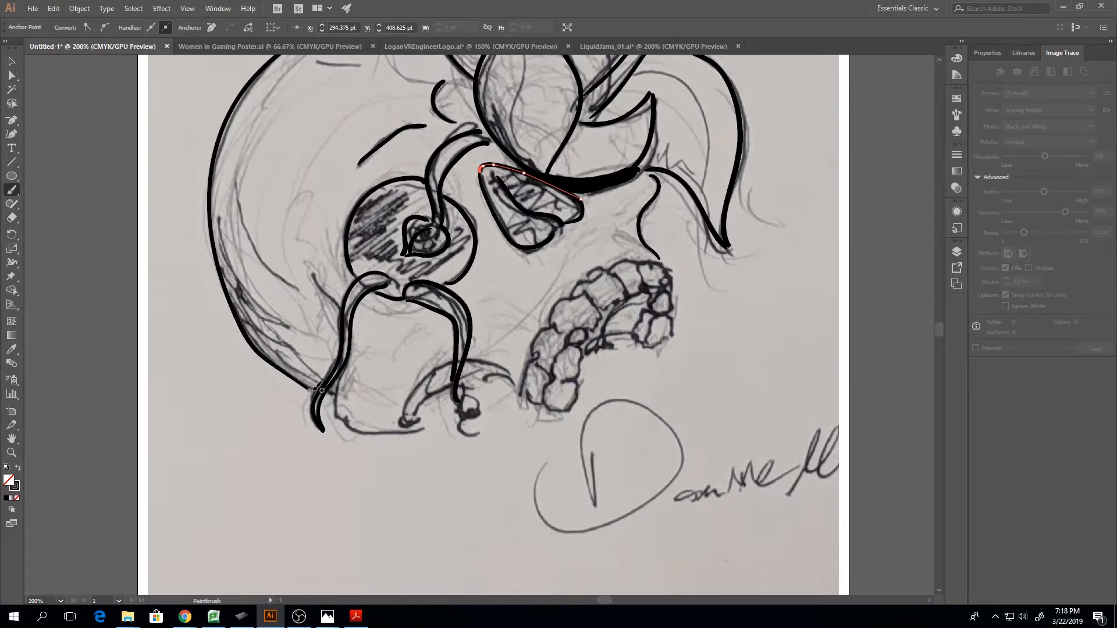
mouse_move(338, 407)
mouse_down()
mouse_move(406, 434)
mouse_move(409, 403)
mouse_move(435, 373)
mouse_move(486, 357)
mouse_move(518, 382)
mouse_up()
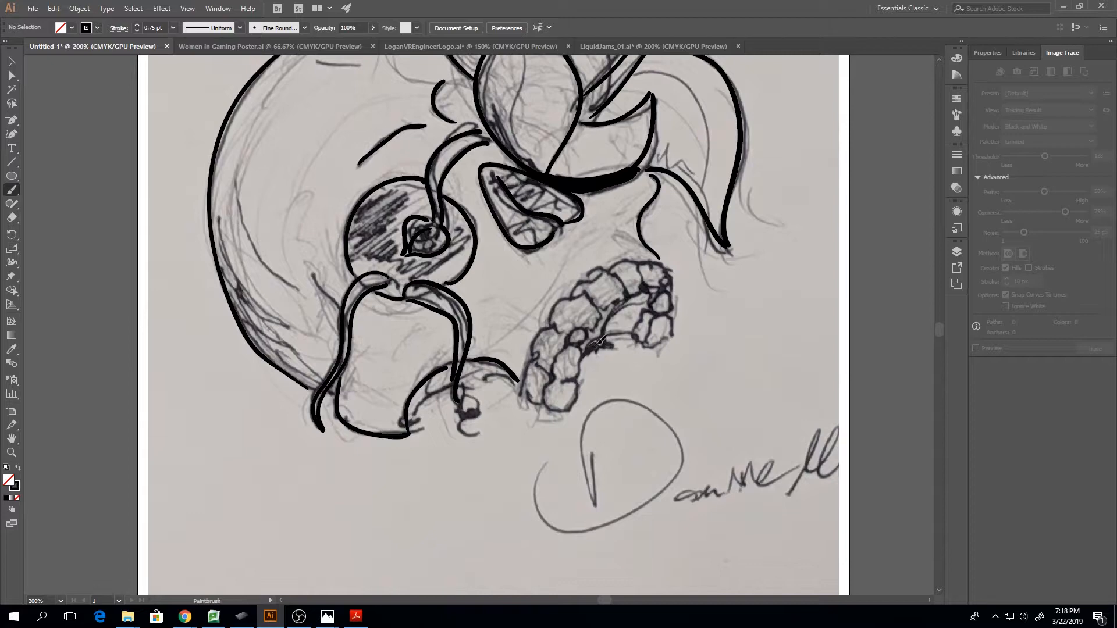
drag(631, 331, 631, 305)
Ink the outlines of the two lowest teeth at the bottom end of the mouth arc
key(ctrl+plus)
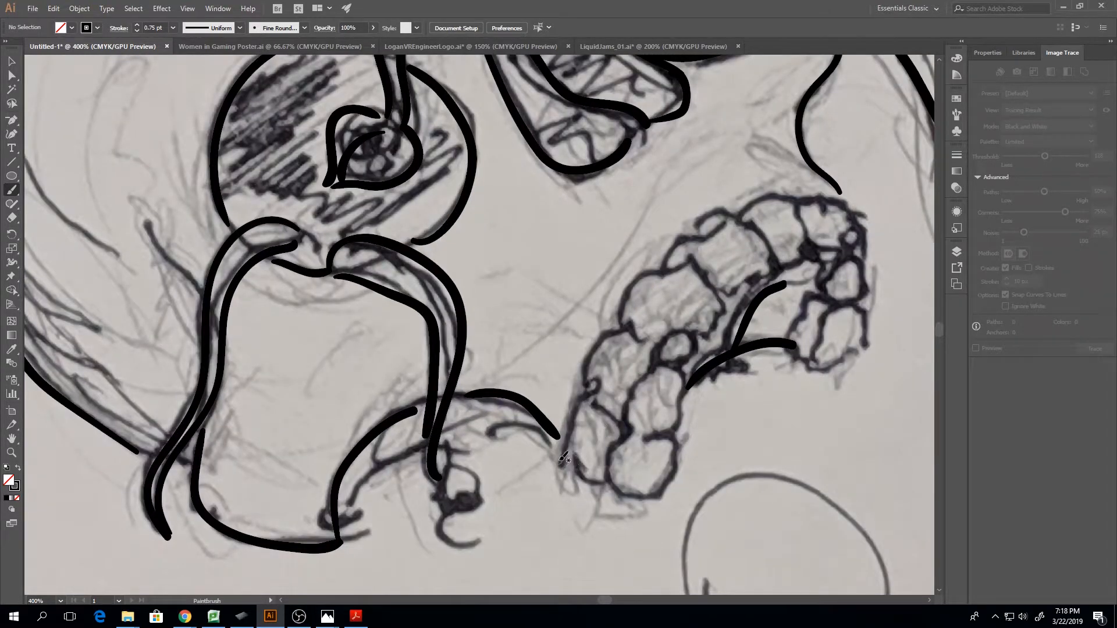
mouse_move(569, 455)
mouse_down()
mouse_move(576, 476)
mouse_move(618, 490)
mouse_move(612, 463)
mouse_move(630, 436)
mouse_up()
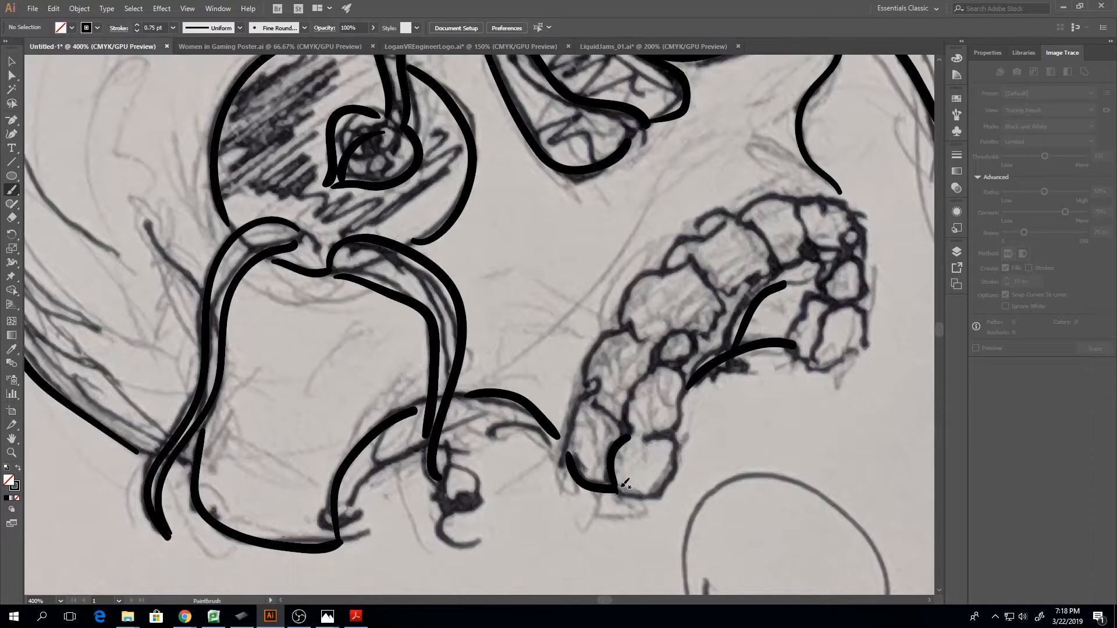
mouse_move(616, 493)
mouse_down()
mouse_move(661, 498)
mouse_move(682, 476)
mouse_move(674, 439)
mouse_move(651, 437)
mouse_up()
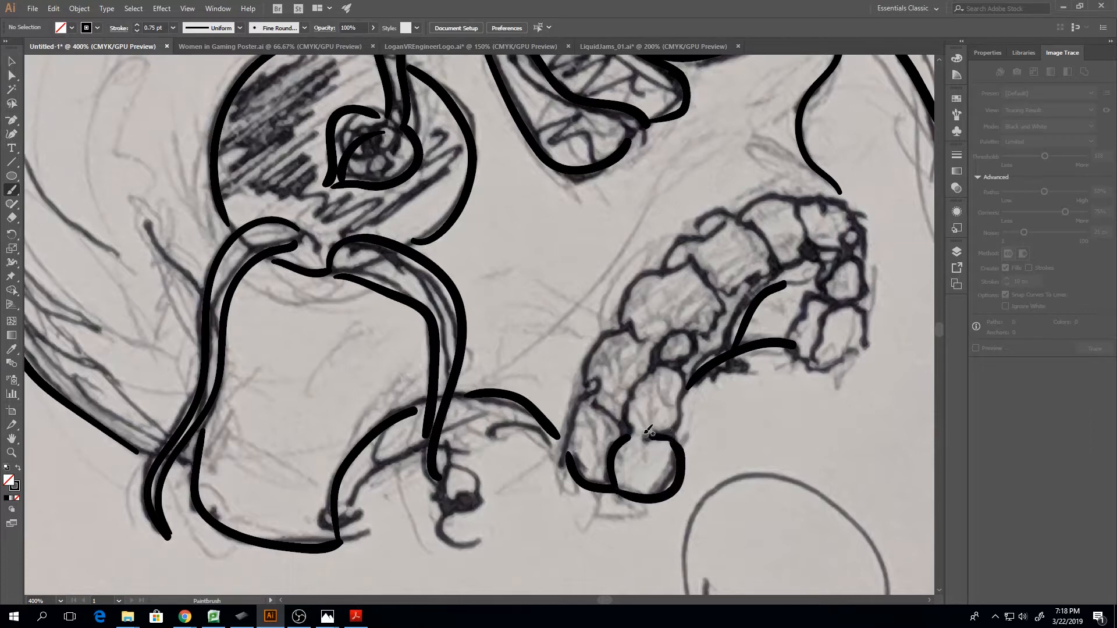
mouse_move(588, 402)
mouse_down()
mouse_move(625, 443)
mouse_move(579, 440)
mouse_move(566, 458)
mouse_move(587, 405)
mouse_move(606, 400)
mouse_move(598, 379)
mouse_move(591, 401)
mouse_move(591, 362)
mouse_move(610, 336)
mouse_move(637, 327)
mouse_up()
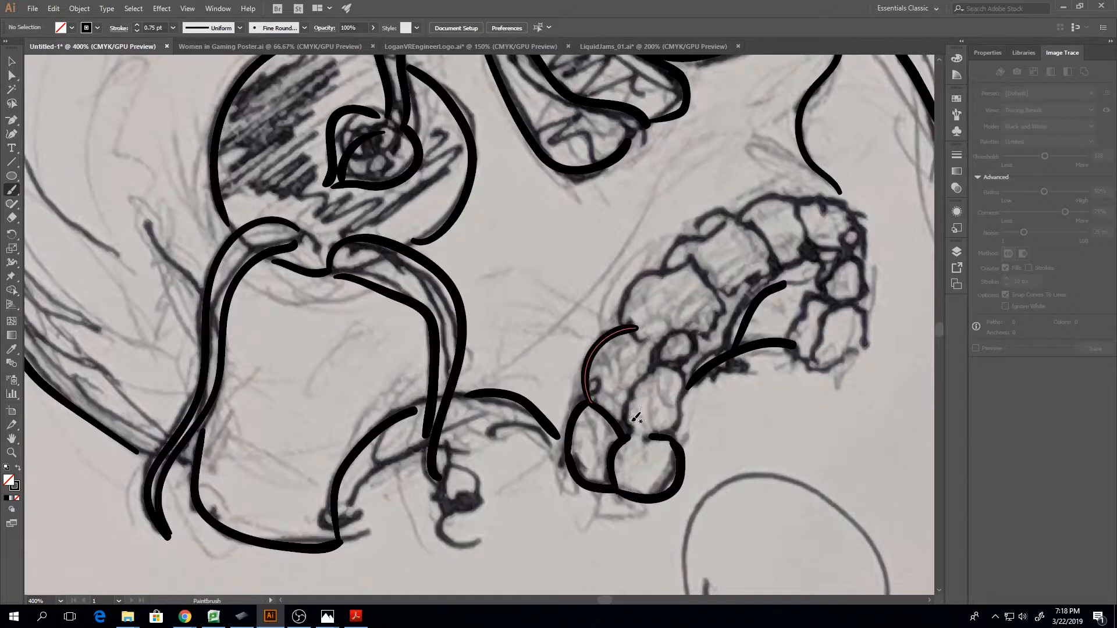
mouse_move(627, 430)
mouse_down()
mouse_move(626, 398)
mouse_move(657, 370)
mouse_up()
mouse_move(651, 436)
mouse_down()
mouse_move(677, 423)
mouse_move(685, 374)
mouse_move(656, 368)
mouse_up()
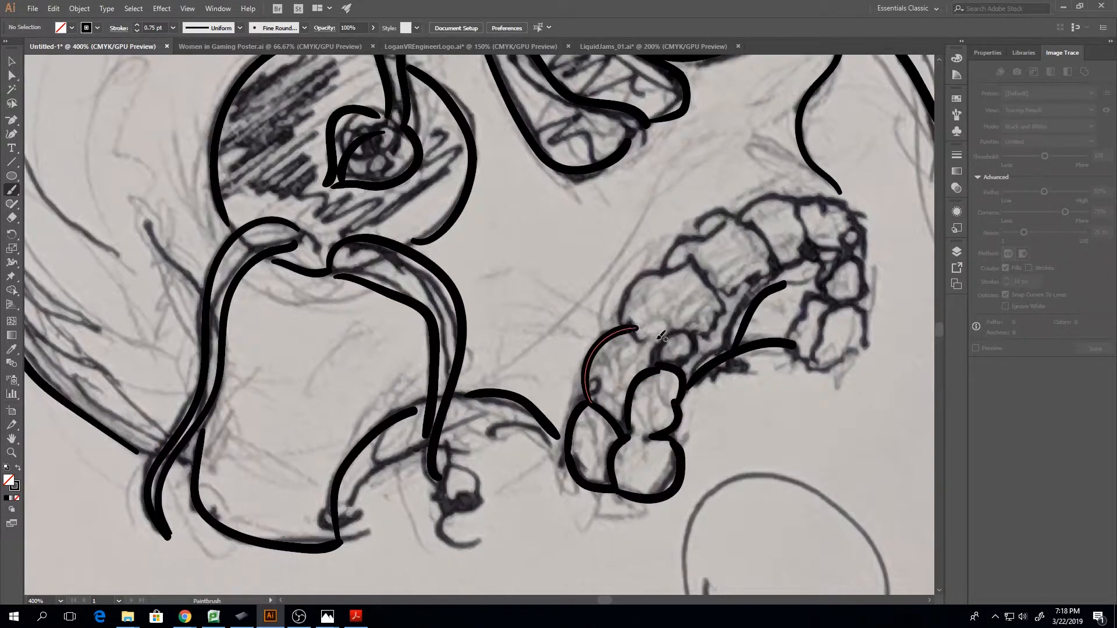
key(ctrl+z)
key(ctrl+z)
key(ctrl+z)
key(ctrl+z)
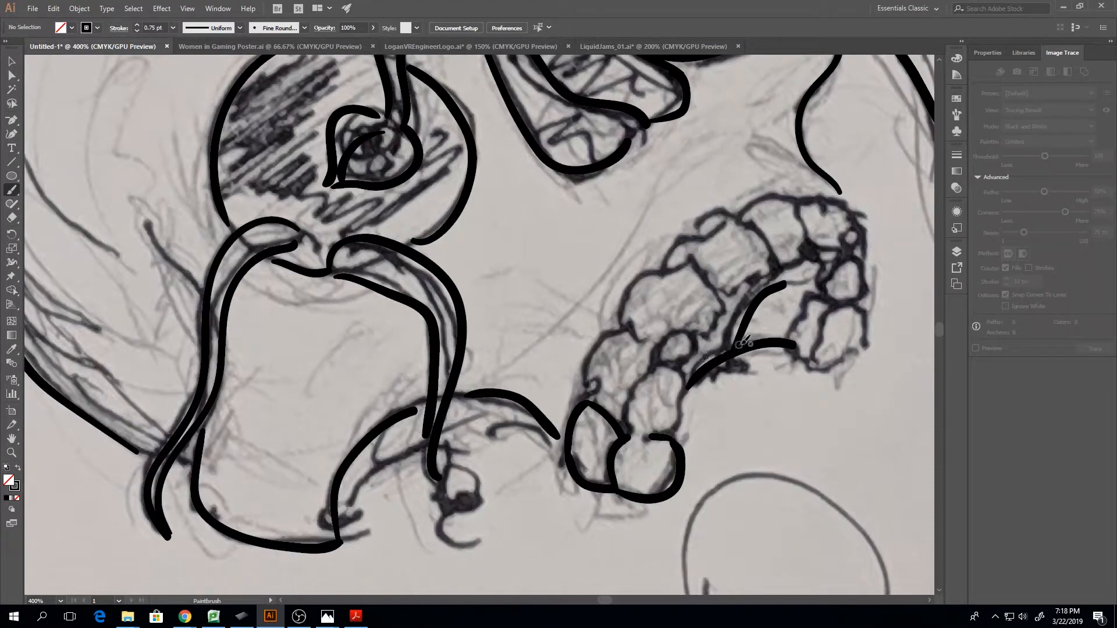
Ink the small round inner tooth with its narrow neighbour, and the tooth just above the lowest inner one
mouse_move(661, 357)
mouse_down()
mouse_move(672, 337)
mouse_move(706, 330)
mouse_move(726, 312)
mouse_up()
drag(688, 378, 727, 307)
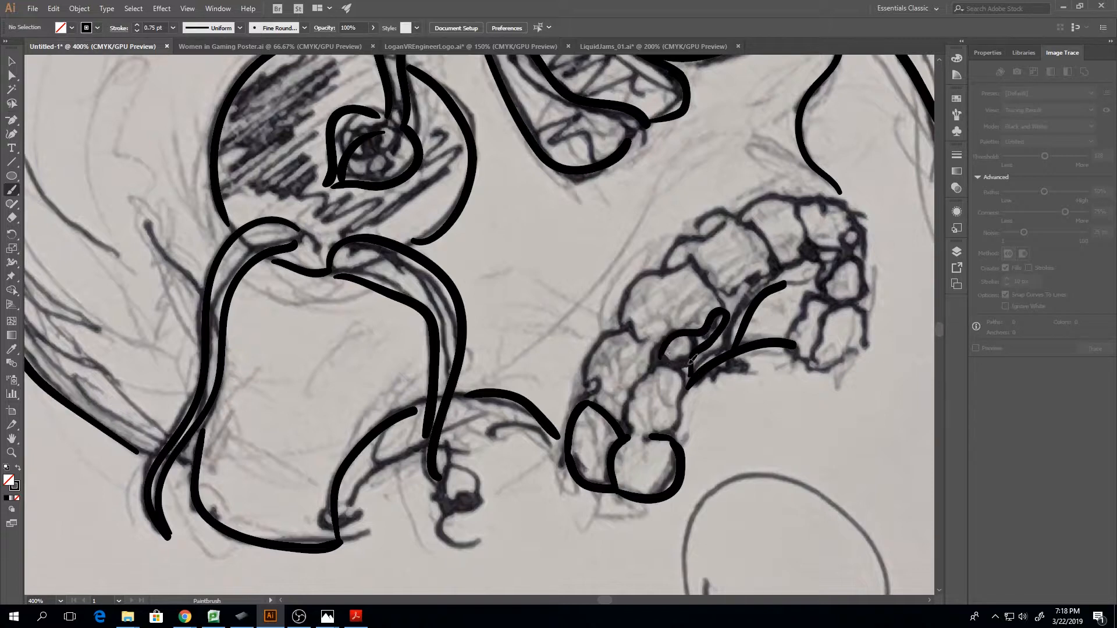
drag(690, 364, 691, 362)
mouse_move(622, 436)
mouse_down()
mouse_move(625, 401)
mouse_move(660, 364)
mouse_up()
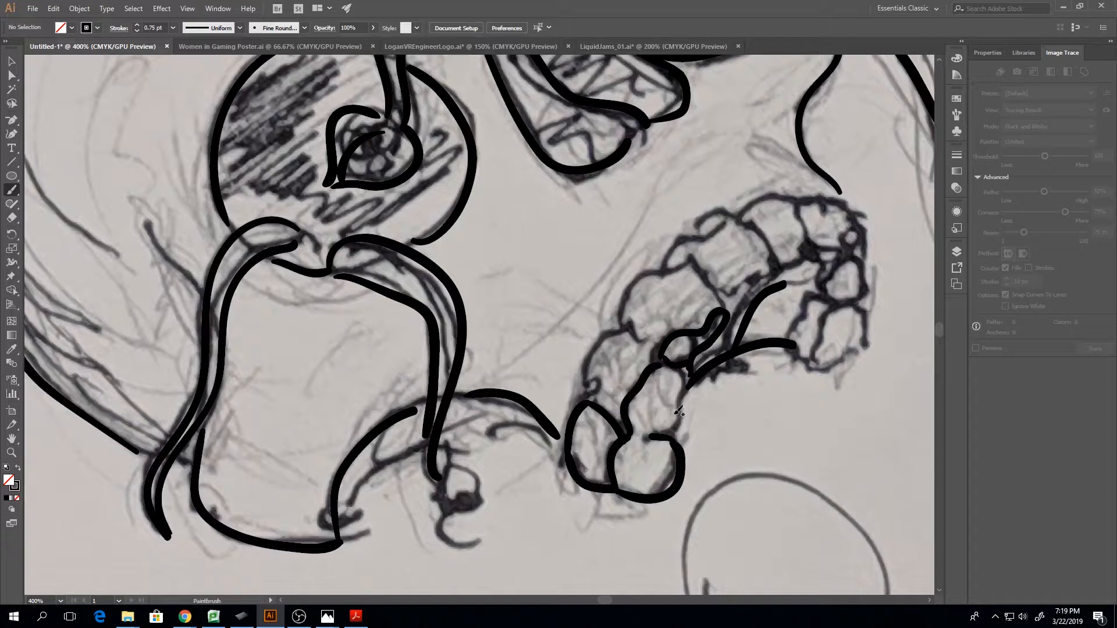
mouse_move(666, 431)
mouse_down()
mouse_move(688, 402)
mouse_move(680, 371)
mouse_up()
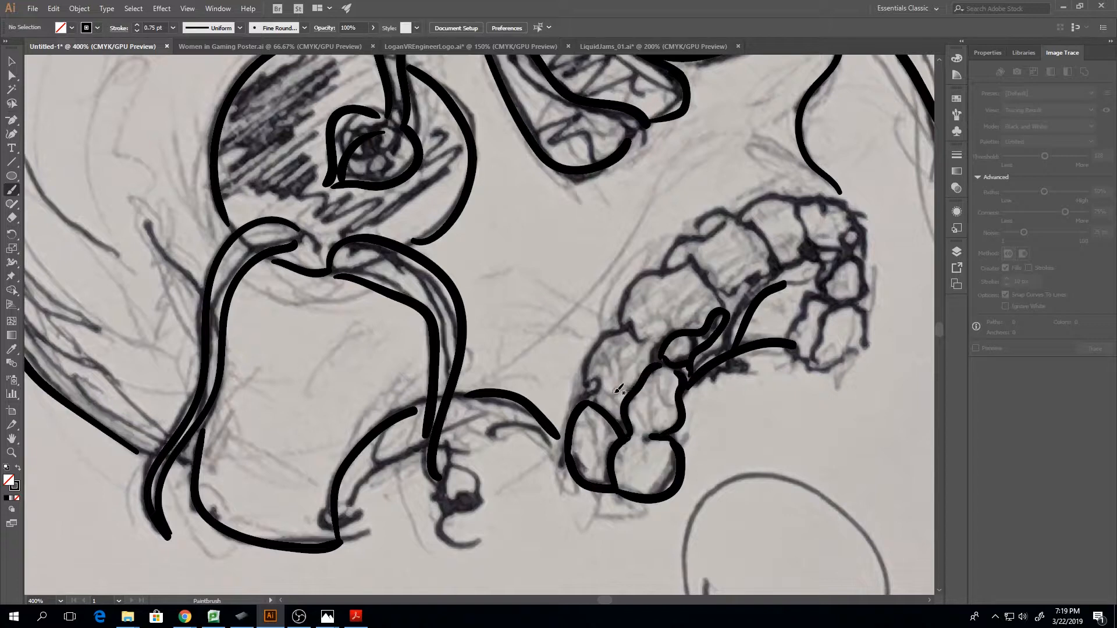
Ink the next three outer teeth up the mouth arc and the gum line along their inner side
mouse_move(594, 399)
mouse_down()
mouse_move(604, 340)
mouse_move(624, 326)
mouse_up()
mouse_move(624, 324)
mouse_down()
mouse_move(661, 354)
mouse_move(627, 310)
mouse_move(632, 289)
mouse_move(667, 264)
mouse_move(691, 262)
mouse_move(724, 308)
mouse_up()
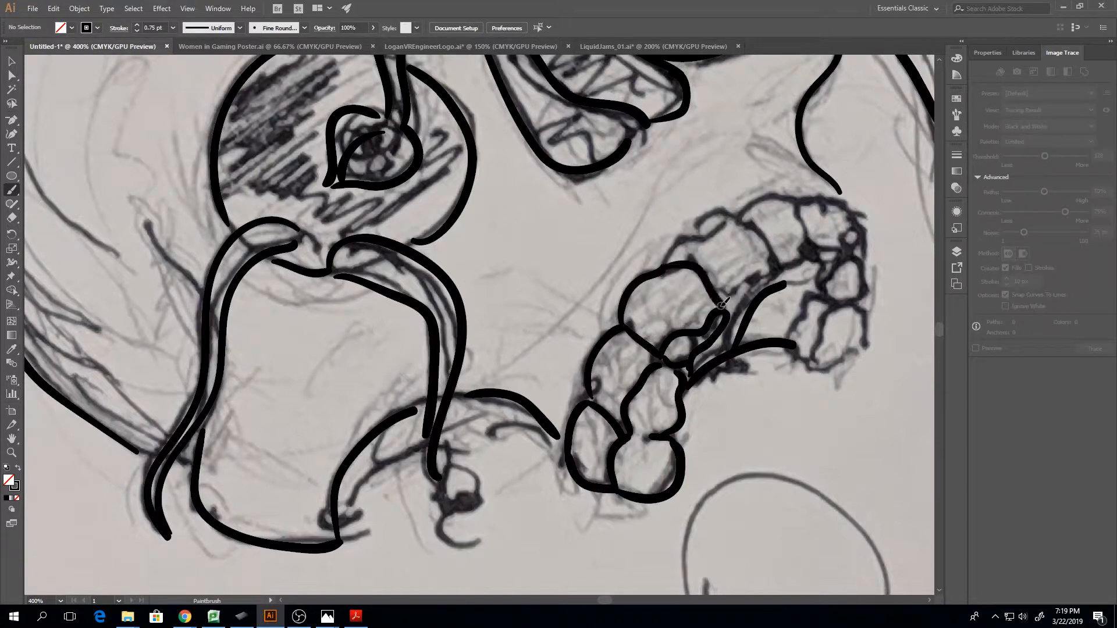
mouse_move(702, 237)
mouse_down()
mouse_move(706, 216)
mouse_move(769, 240)
mouse_move(781, 267)
mouse_up()
drag(732, 298, 778, 265)
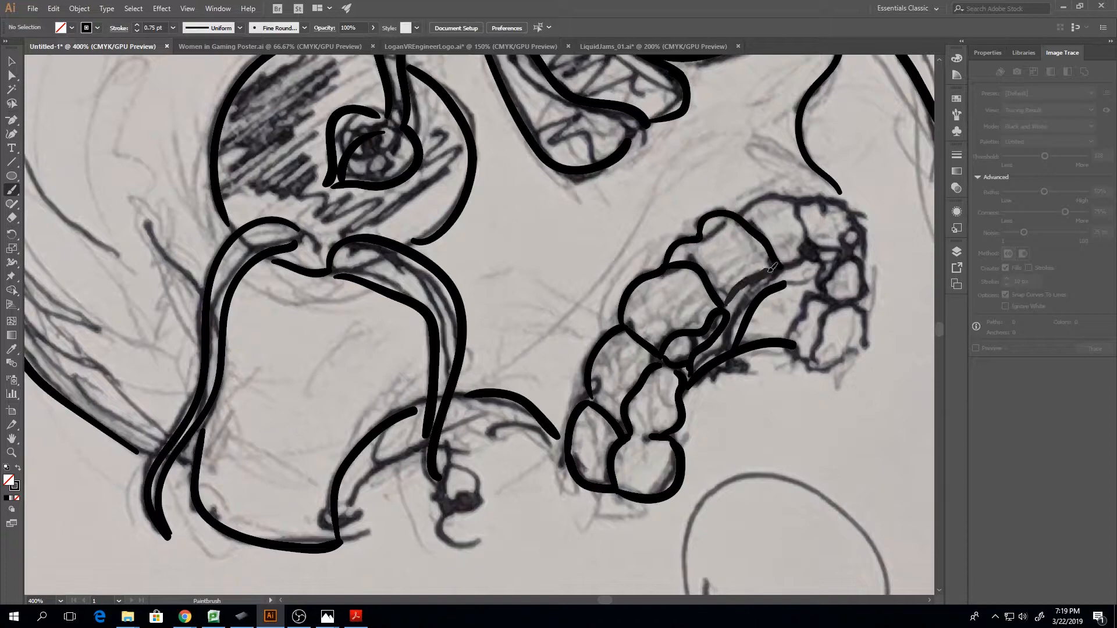
drag(735, 311, 779, 268)
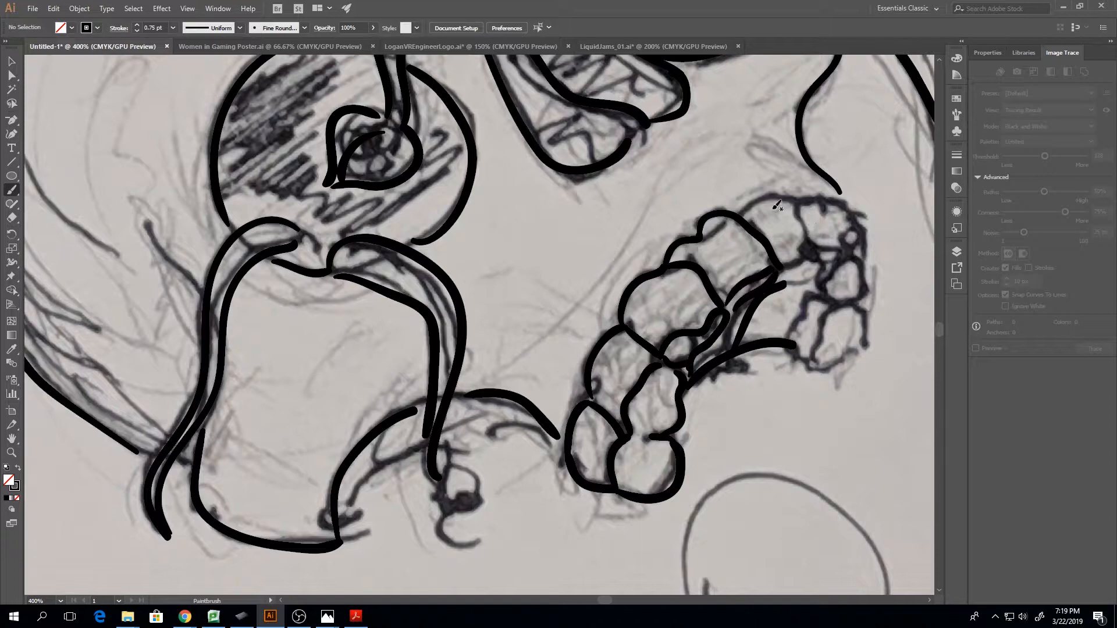
Ink the last two outer teeth at the upper end of the mouth arc and the small teeth beneath them
mouse_move(743, 214)
mouse_down()
mouse_move(793, 199)
mouse_move(816, 250)
mouse_move(782, 273)
mouse_move(817, 257)
mouse_up()
mouse_move(798, 204)
mouse_down()
mouse_move(844, 200)
mouse_move(864, 237)
mouse_move(839, 240)
mouse_move(861, 248)
mouse_up()
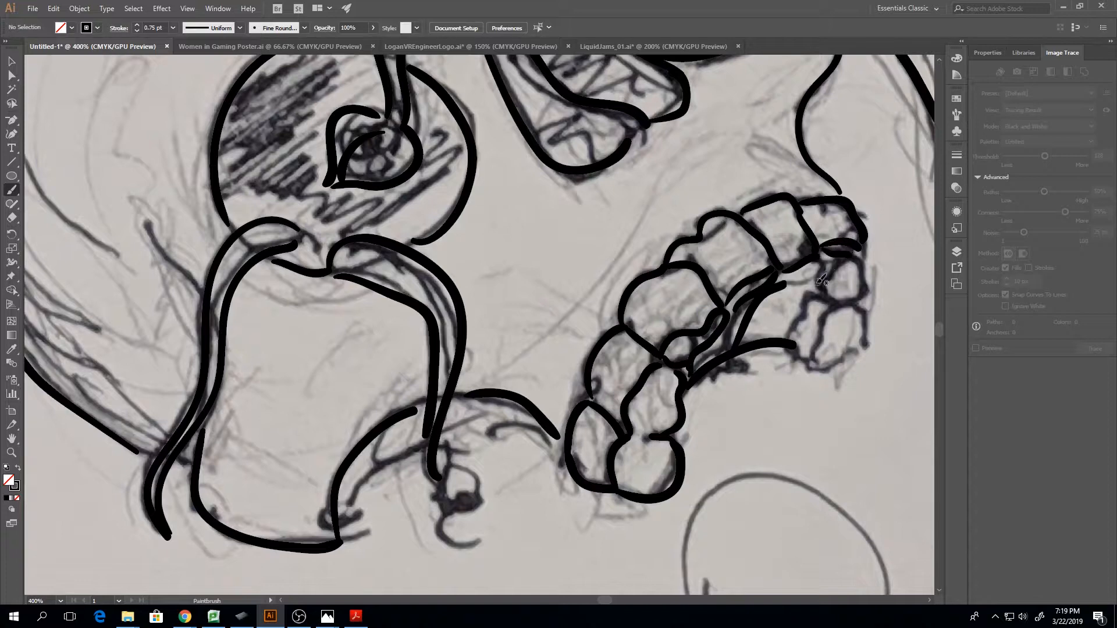
mouse_move(830, 301)
mouse_down()
mouse_move(848, 265)
mouse_move(820, 279)
mouse_move(838, 254)
mouse_up()
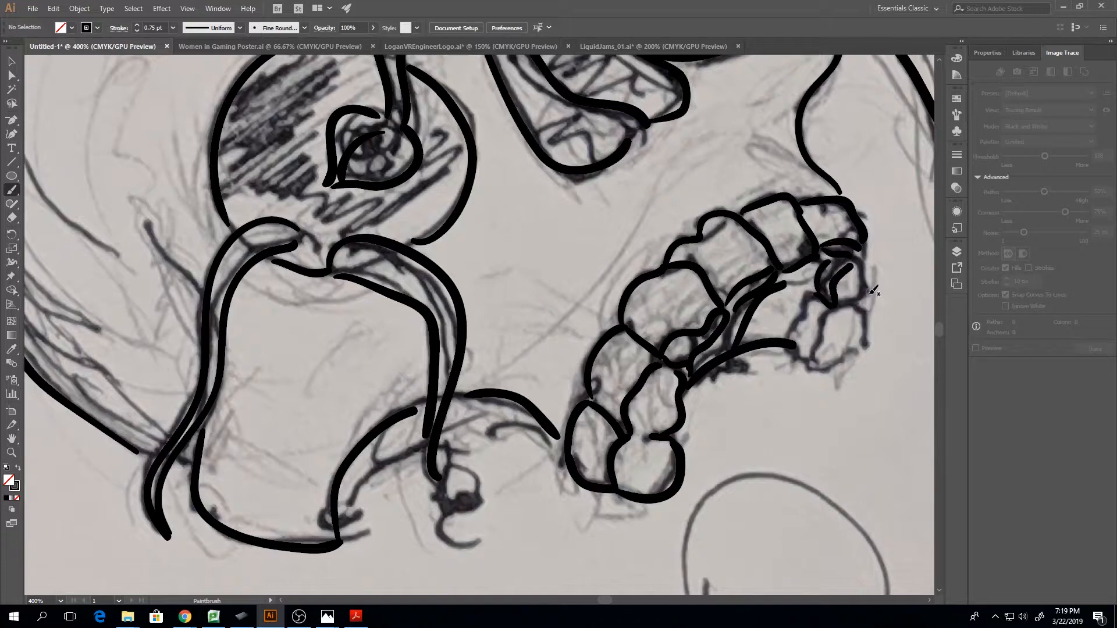
drag(865, 298, 864, 254)
drag(835, 305, 860, 266)
mouse_move(815, 363)
mouse_down()
mouse_move(826, 316)
mouse_move(865, 304)
mouse_move(867, 335)
mouse_move(806, 360)
mouse_move(790, 343)
mouse_move(824, 297)
mouse_move(830, 304)
mouse_up()
Review Illustrator's ExpressKeys assignments in Wacom Tablet Properties and try the tablet's Undo key on the drawing
key(ctrl+1)
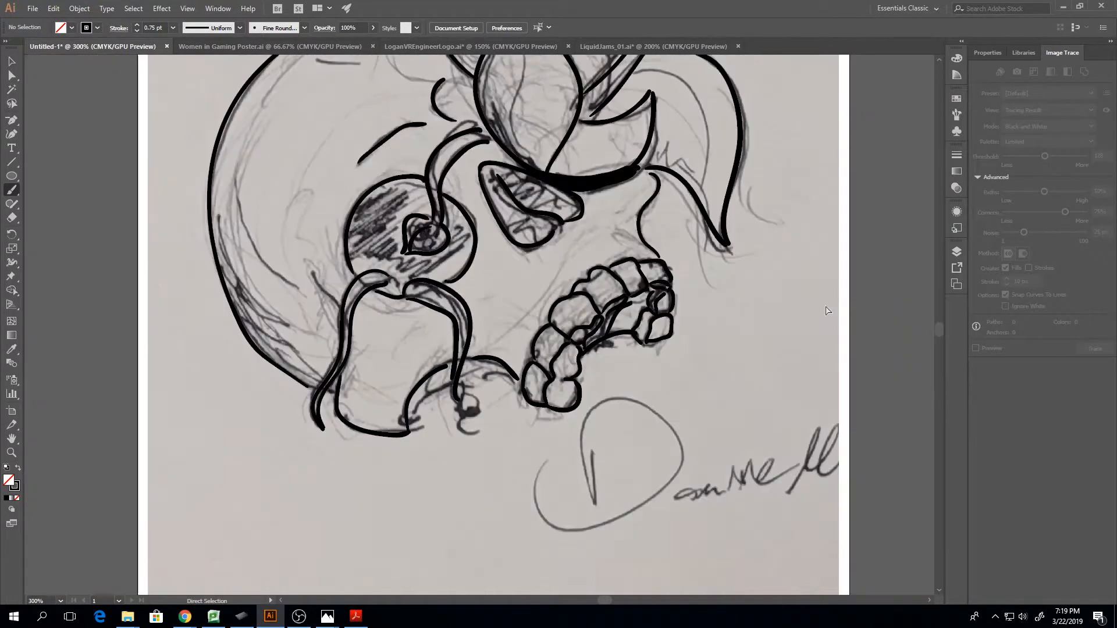
scroll(590, 346, up, 4)
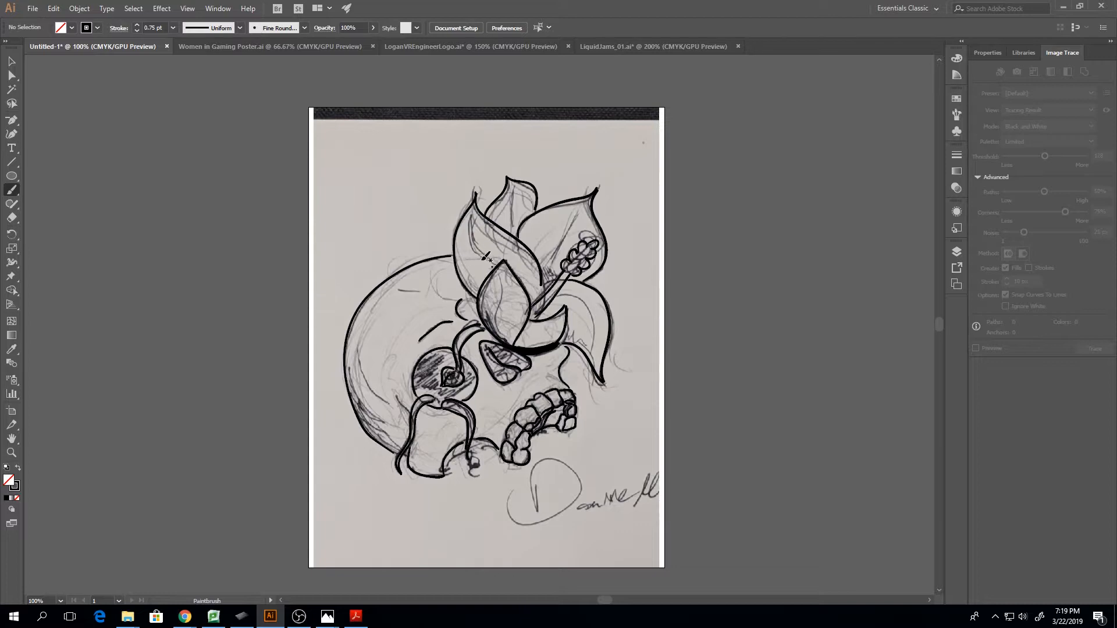
key(ctrl)
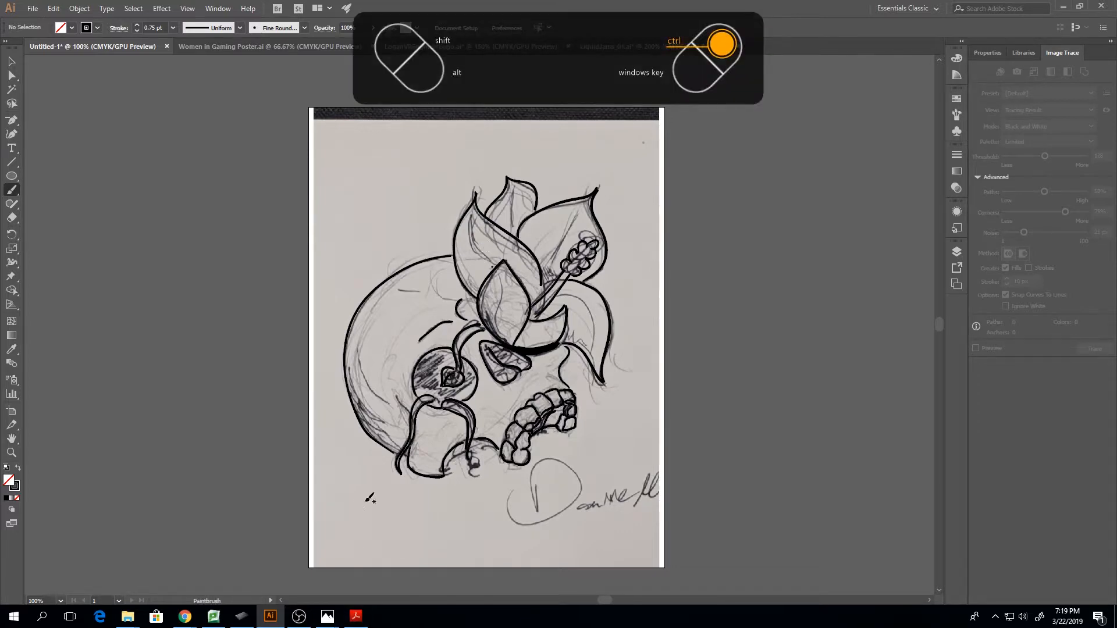
click(237, 620)
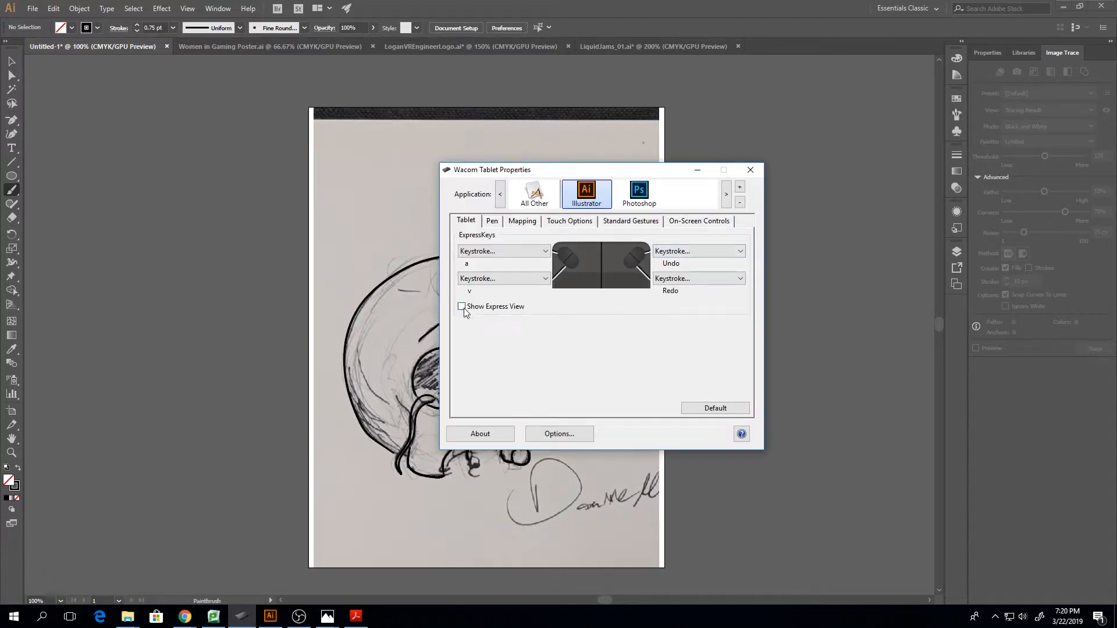
click(697, 170)
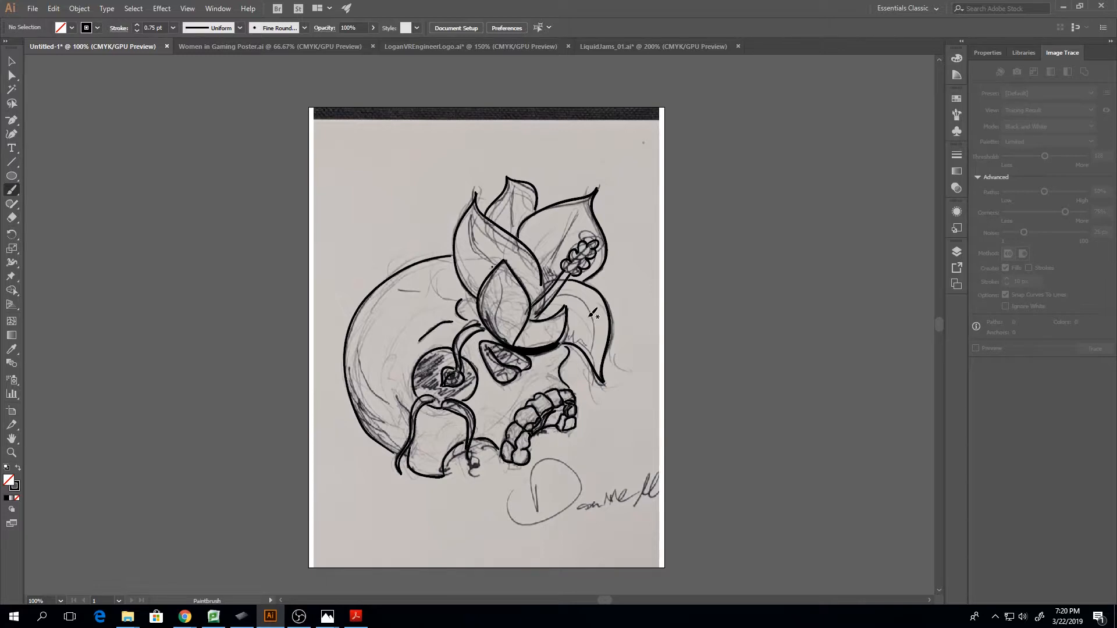
key(ctrl+z)
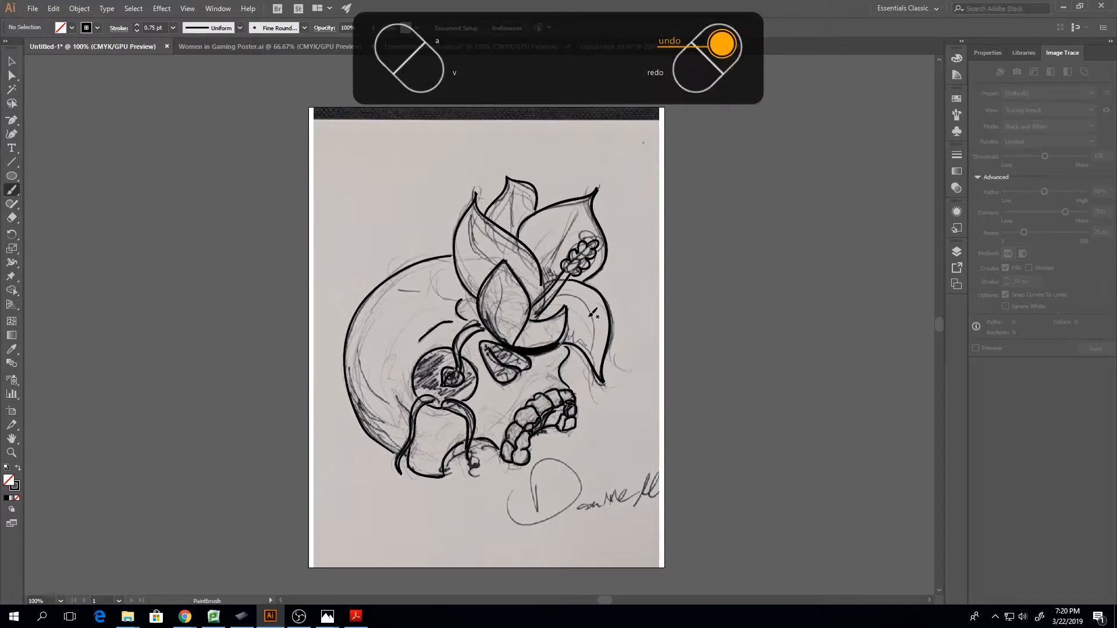
click(241, 616)
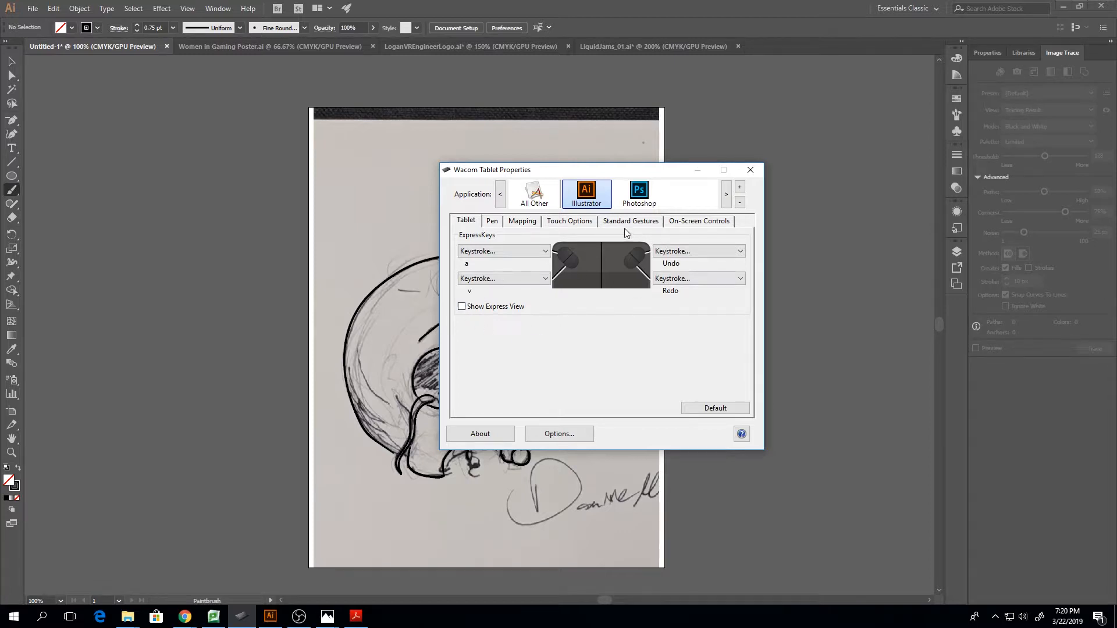
click(697, 170)
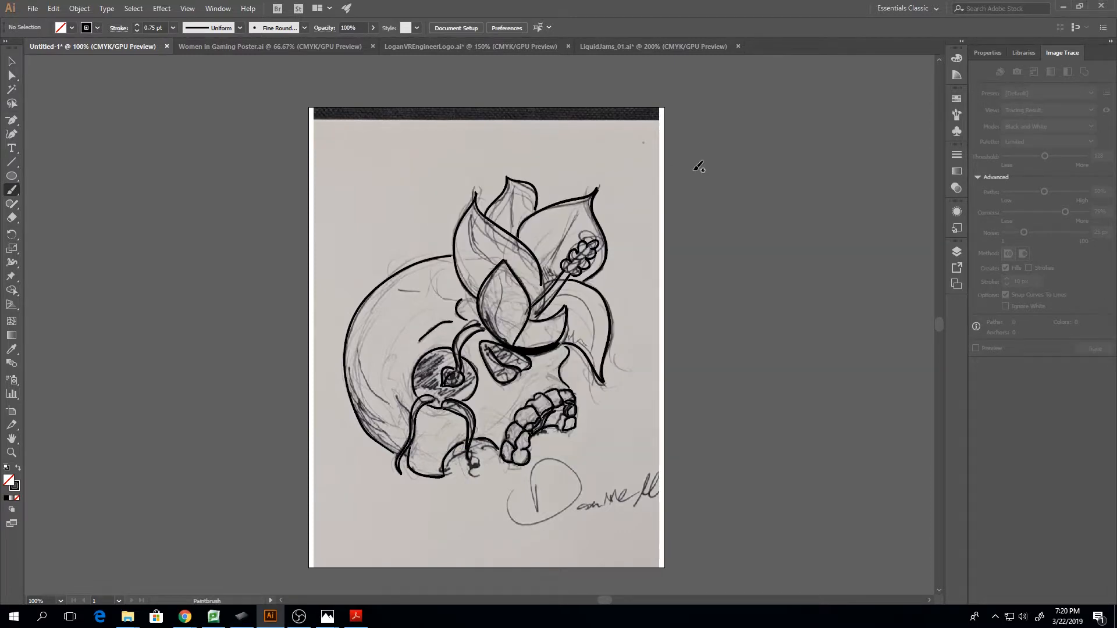
Ink the centre vein of the front petal and the curved inner vein of the tall petal behind it
key(ctrl+plus)
key(ctrl+plus)
key(ctrl+plus)
key(ctrl+plus)
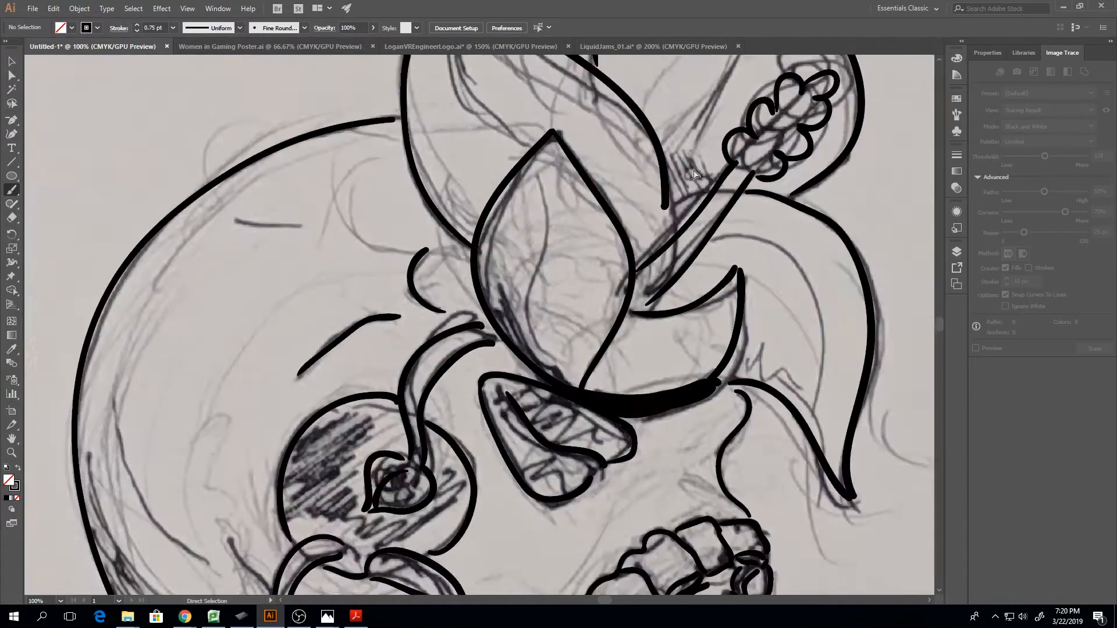
scroll(638, 371, up, 4)
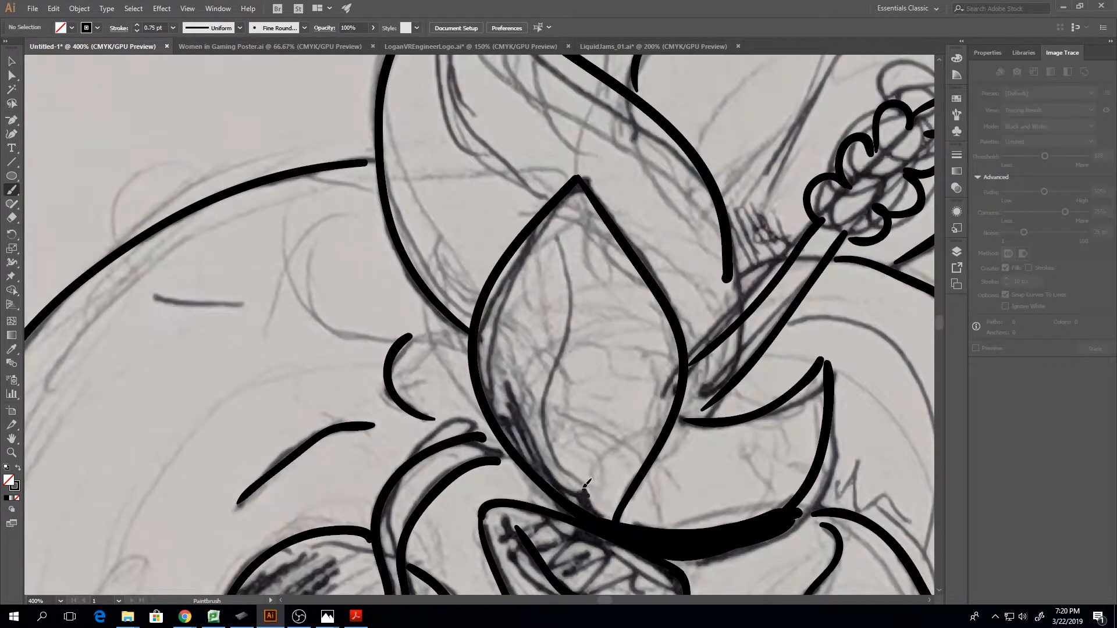
mouse_move(586, 486)
mouse_down()
mouse_move(566, 392)
mouse_move(569, 269)
mouse_up()
scroll(570, 259, up, 5)
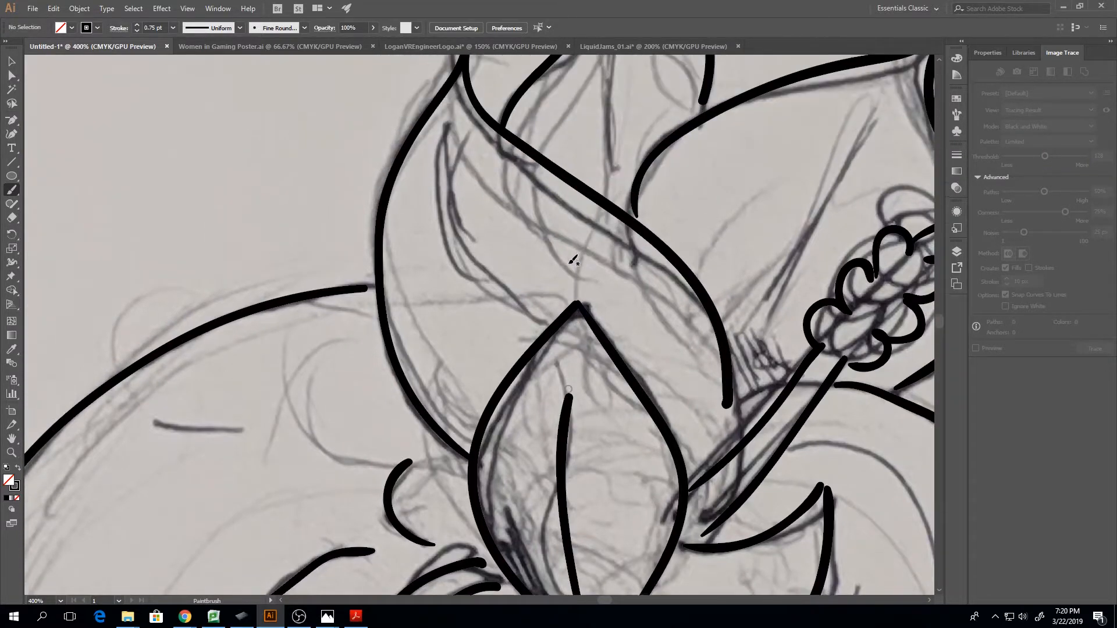
scroll(573, 261, up, 1)
mouse_move(522, 353)
mouse_down()
mouse_move(450, 206)
mouse_move(460, 159)
mouse_up()
Ink the centre veins of the small back petal and of the large petal behind the stamen
scroll(465, 157, up, 4)
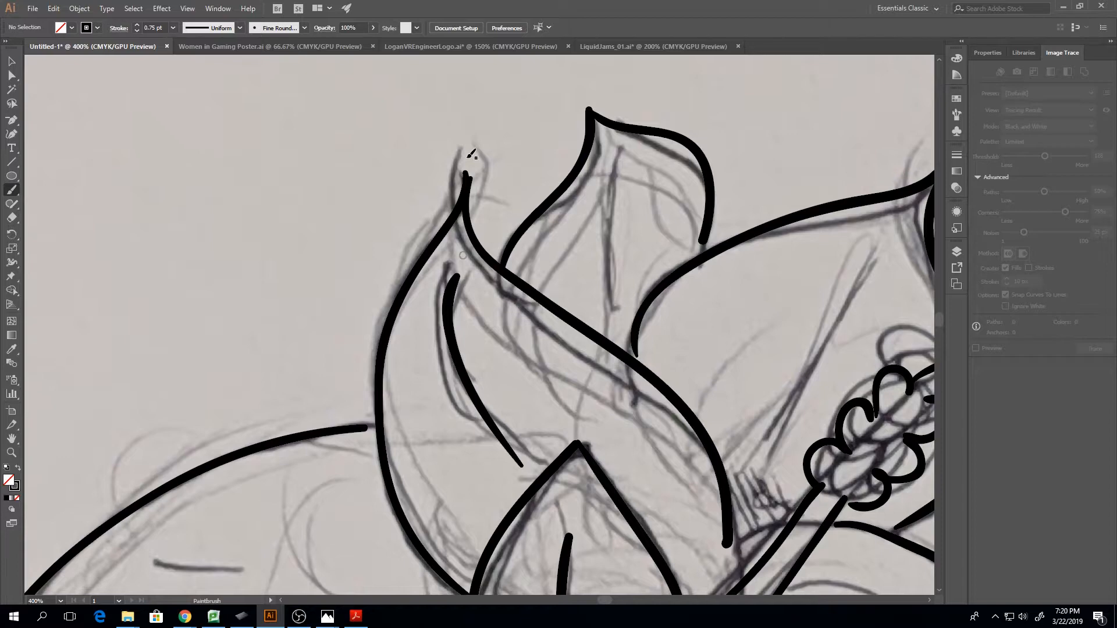
mouse_move(613, 322)
mouse_down()
mouse_move(615, 185)
mouse_move(607, 153)
mouse_up()
scroll(569, 578, down, 3)
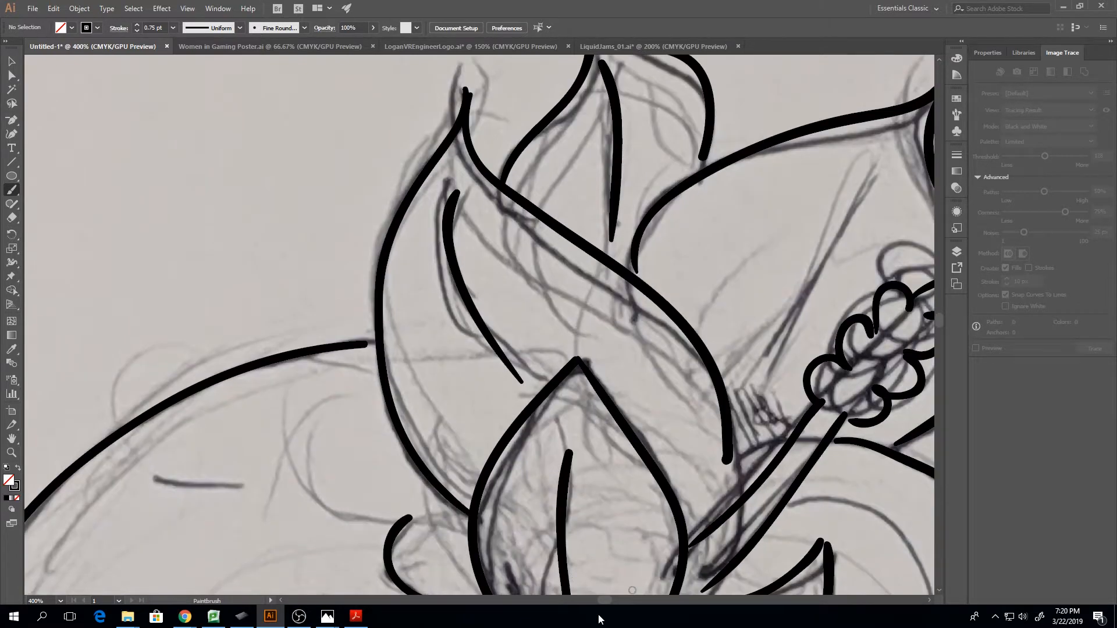
scroll(602, 601, right, 4)
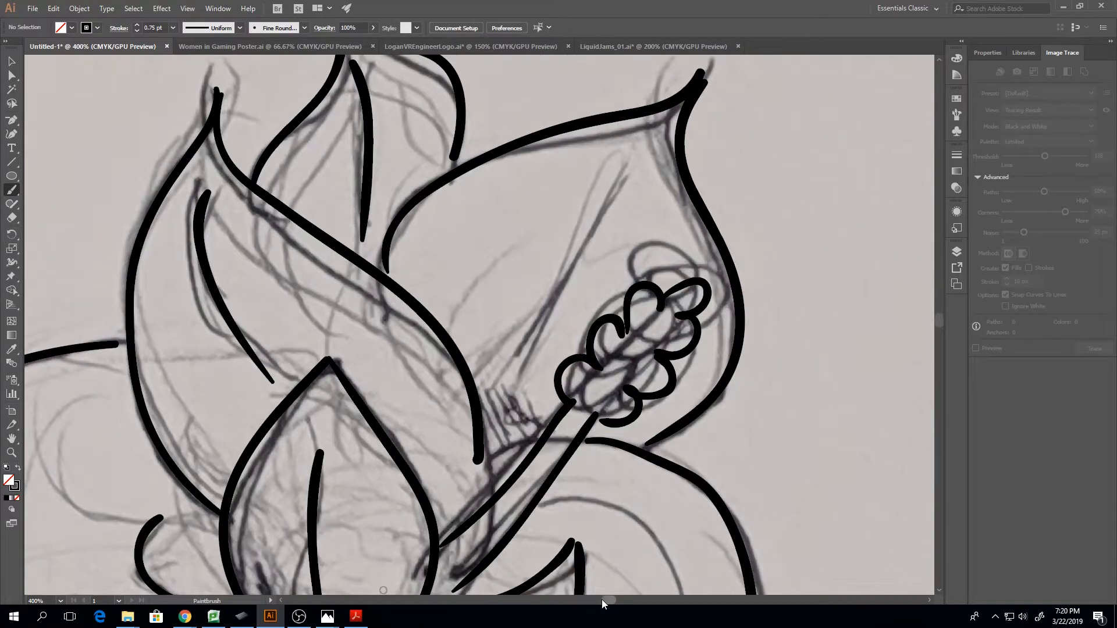
mouse_move(511, 392)
mouse_down()
mouse_move(608, 198)
mouse_move(646, 152)
mouse_up()
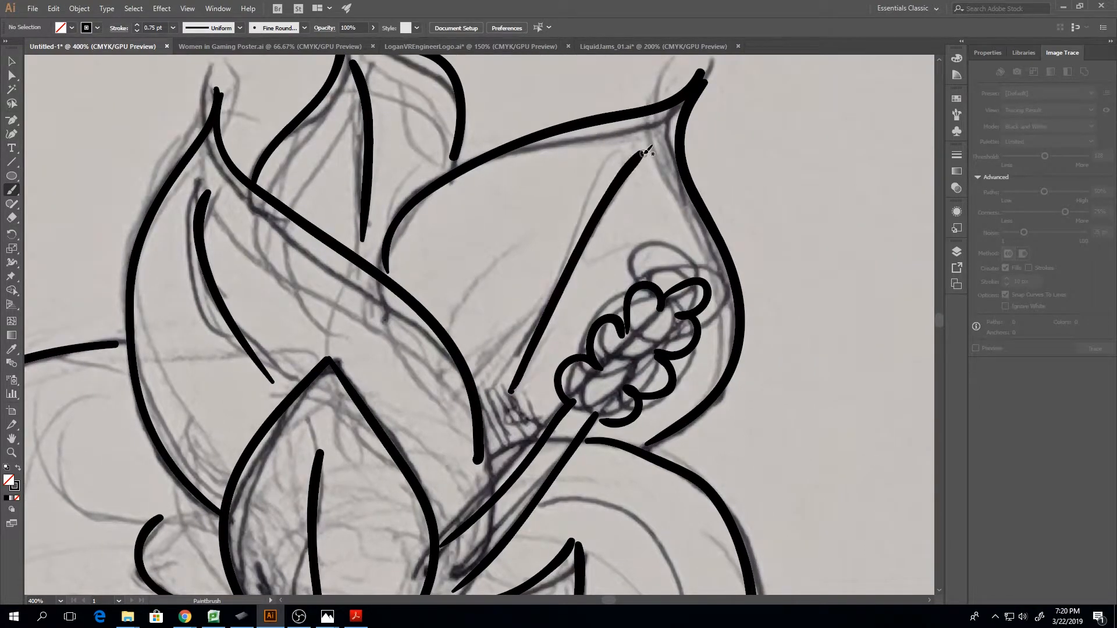
Ink the curved inner vein of the drooping petal, redoing the stroke once
scroll(661, 154, down, 6)
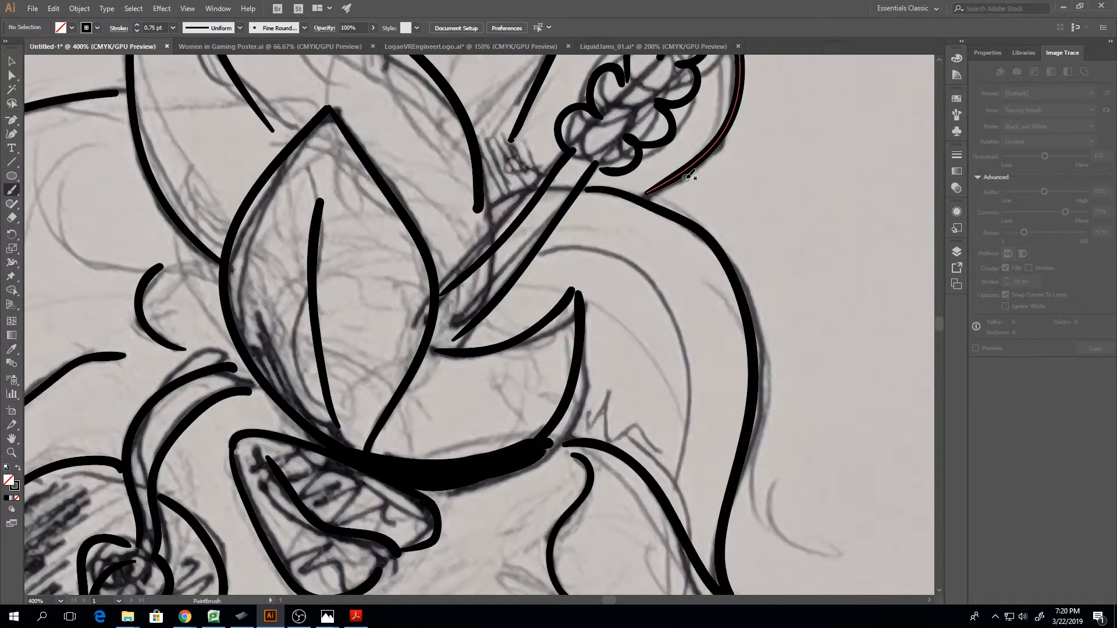
mouse_move(572, 257)
mouse_down()
mouse_move(659, 292)
mouse_move(684, 369)
mouse_move(680, 490)
mouse_up()
key(ctrl+z)
mouse_move(580, 249)
mouse_down()
mouse_move(660, 281)
mouse_move(699, 459)
mouse_up()
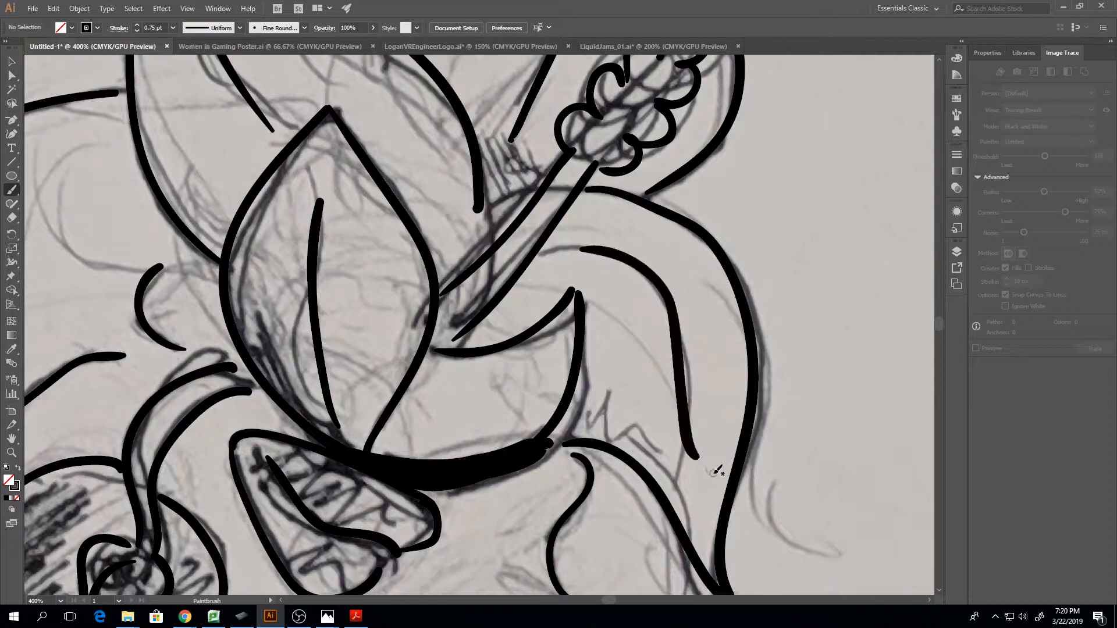
Ink the outlines of the two adjoining teeth at the lower end of the mouth's far side
scroll(750, 442, down, 4)
scroll(761, 411, down, 4)
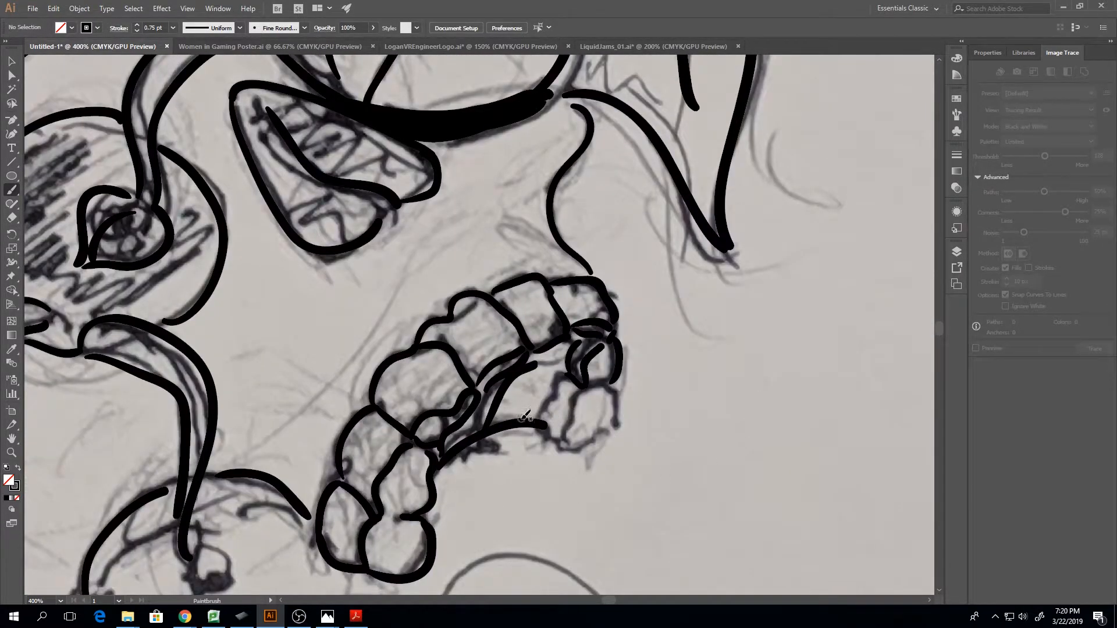
drag(541, 430, 567, 375)
drag(541, 429, 570, 448)
mouse_move(578, 412)
mouse_down()
mouse_move(583, 390)
mouse_move(610, 396)
mouse_move(615, 426)
mouse_move(612, 440)
mouse_move(573, 448)
mouse_up()
drag(592, 385, 615, 383)
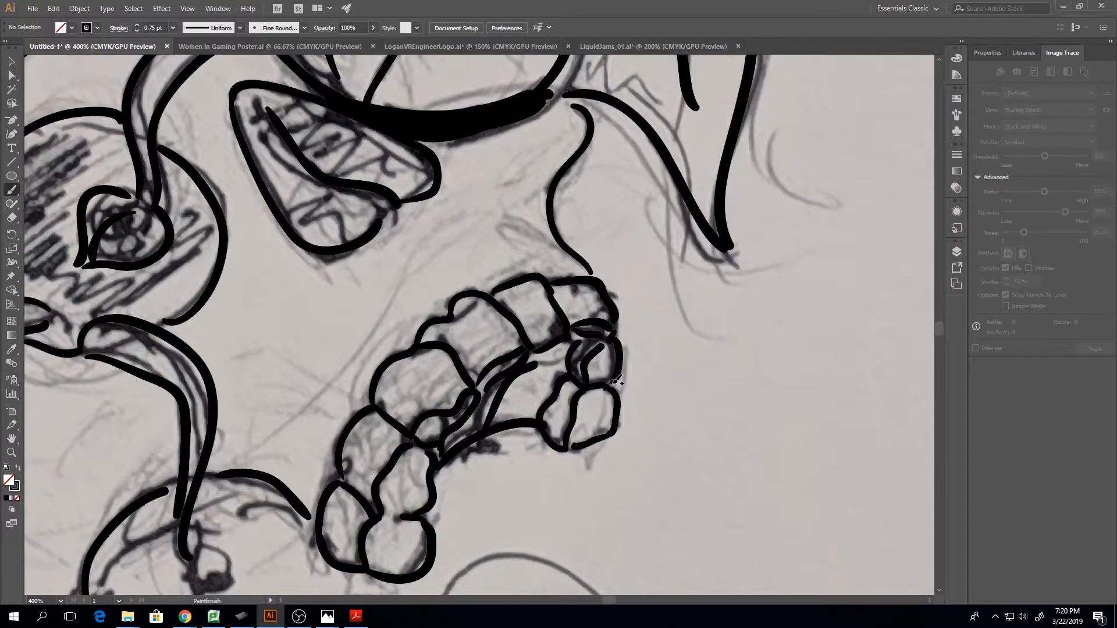
Add four curved shading strokes inside the lower back edge of the skull
key(ctrl+minus)
key(ctrl+minus)
key(ctrl+minus)
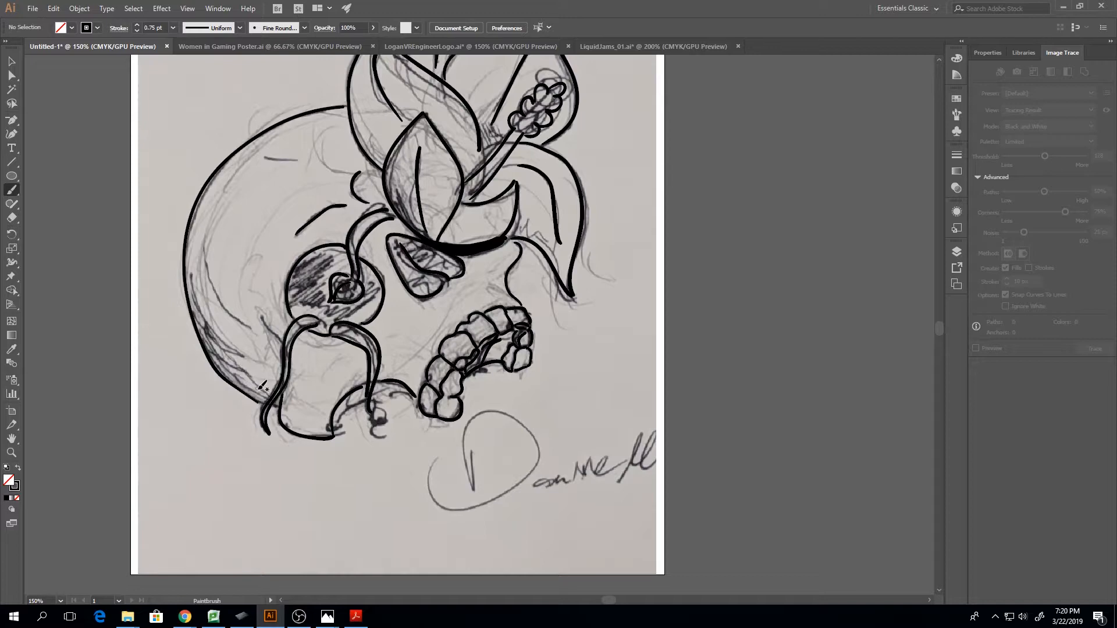
drag(261, 390, 211, 350)
drag(204, 329, 254, 363)
drag(253, 363, 201, 313)
drag(200, 283, 258, 335)
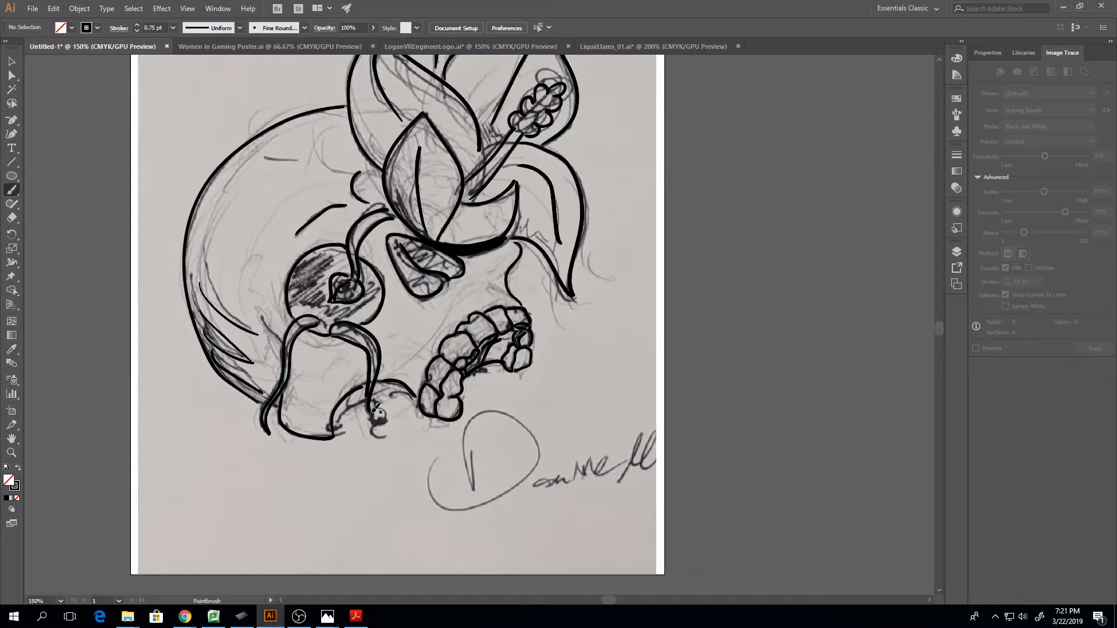
Ink the small pointed bud at the end of the tendril hanging over the cheekbone
key(ctrl+plus)
key(ctrl+plus)
key(ctrl+plus)
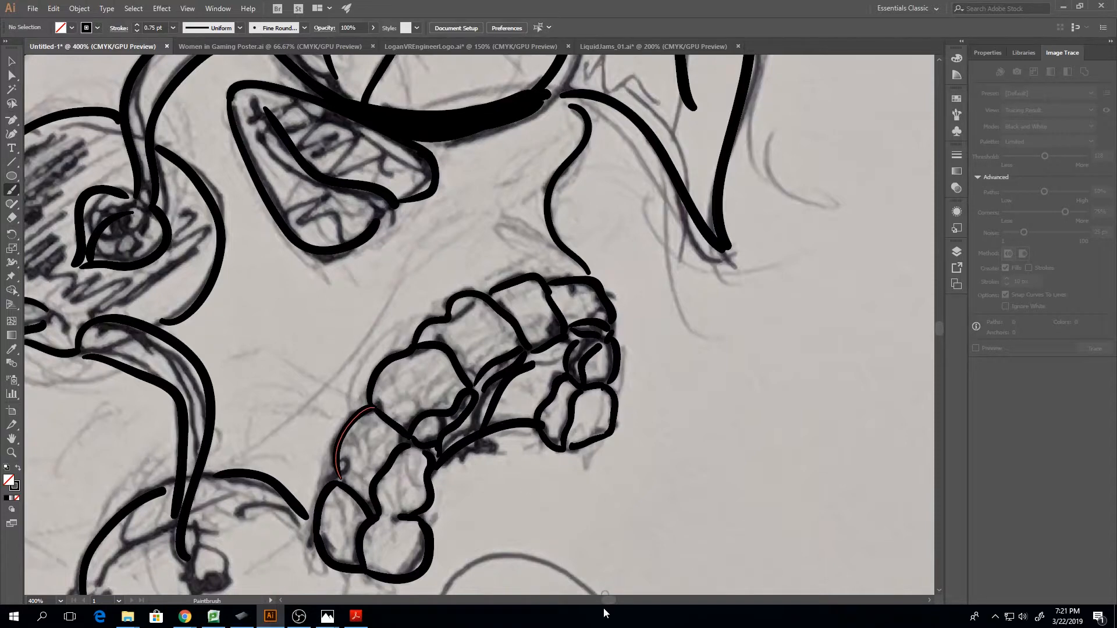
drag(613, 600, 607, 600)
scroll(558, 505, down, 2)
scroll(557, 505, down, 3)
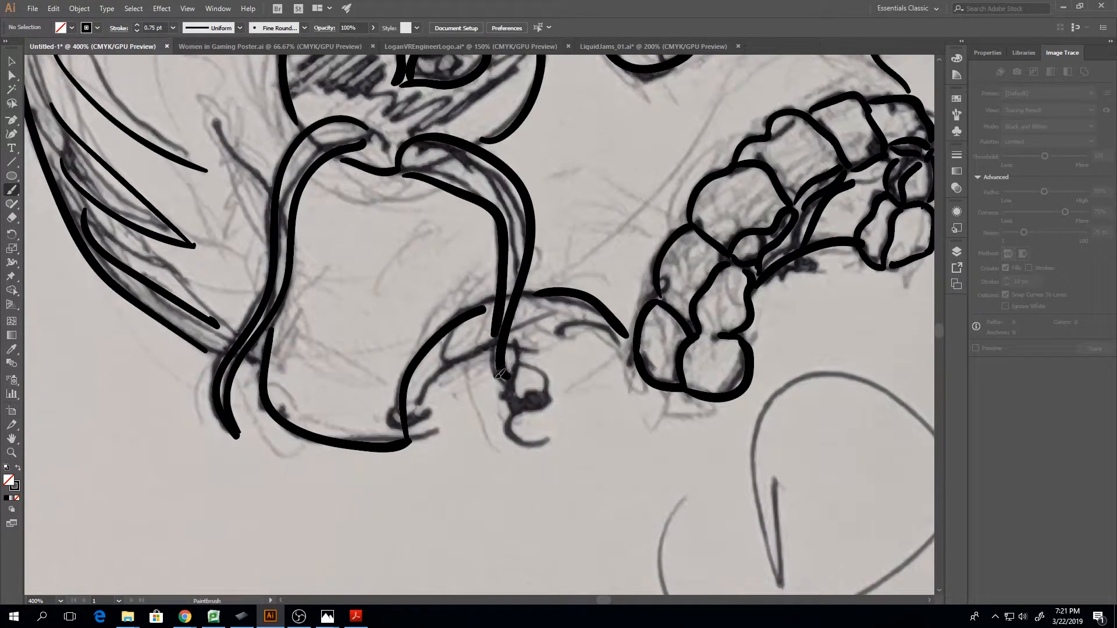
mouse_move(500, 372)
mouse_down()
mouse_move(502, 410)
mouse_move(559, 443)
mouse_move(568, 404)
mouse_move(556, 379)
mouse_move(527, 370)
mouse_move(520, 378)
mouse_move(548, 415)
mouse_up()
Toggle the visibility of Layer 1 to compare the inking with the scanned sketch, leaving the layer hidden
key(ctrl+minus)
key(ctrl+minus)
key(ctrl+minus)
key(ctrl+minus)
key(ctrl+minus)
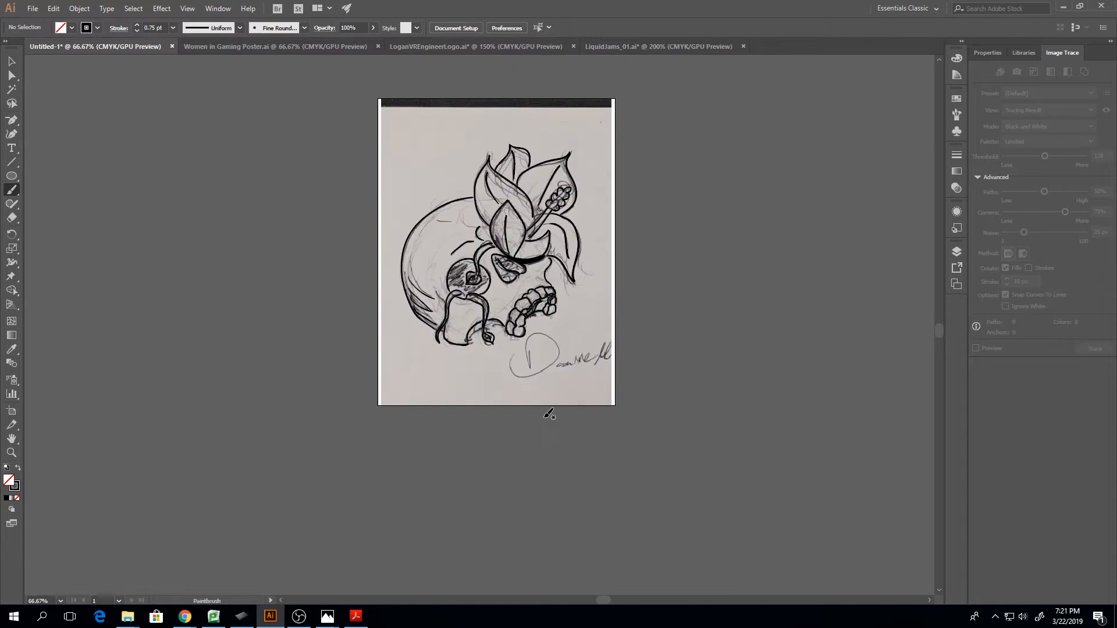
scroll(548, 414, up, 2)
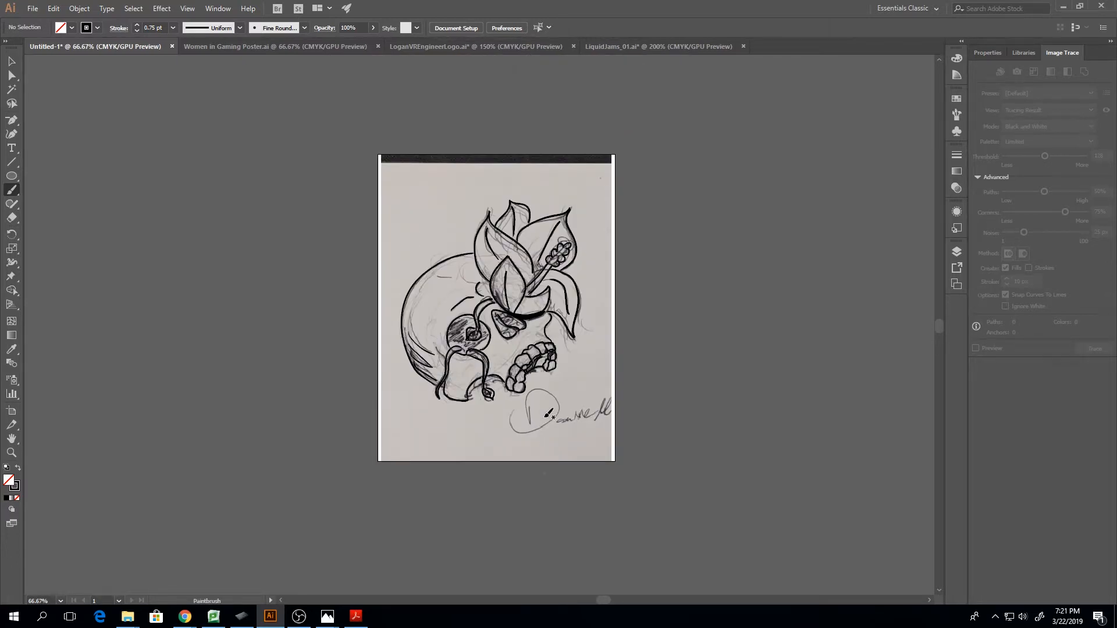
click(957, 251)
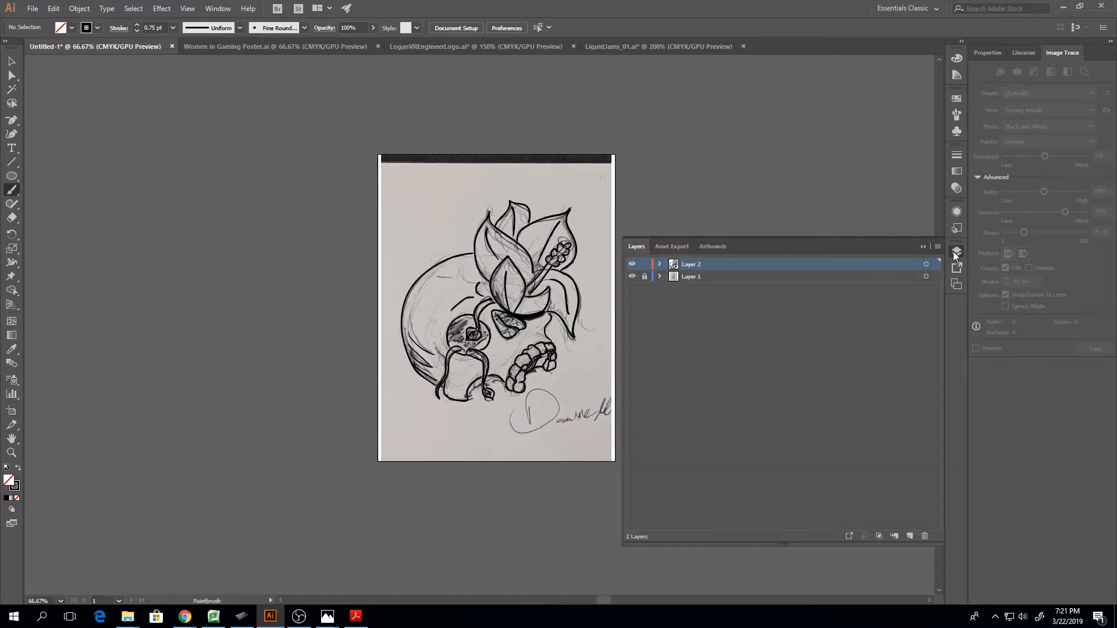
click(632, 277)
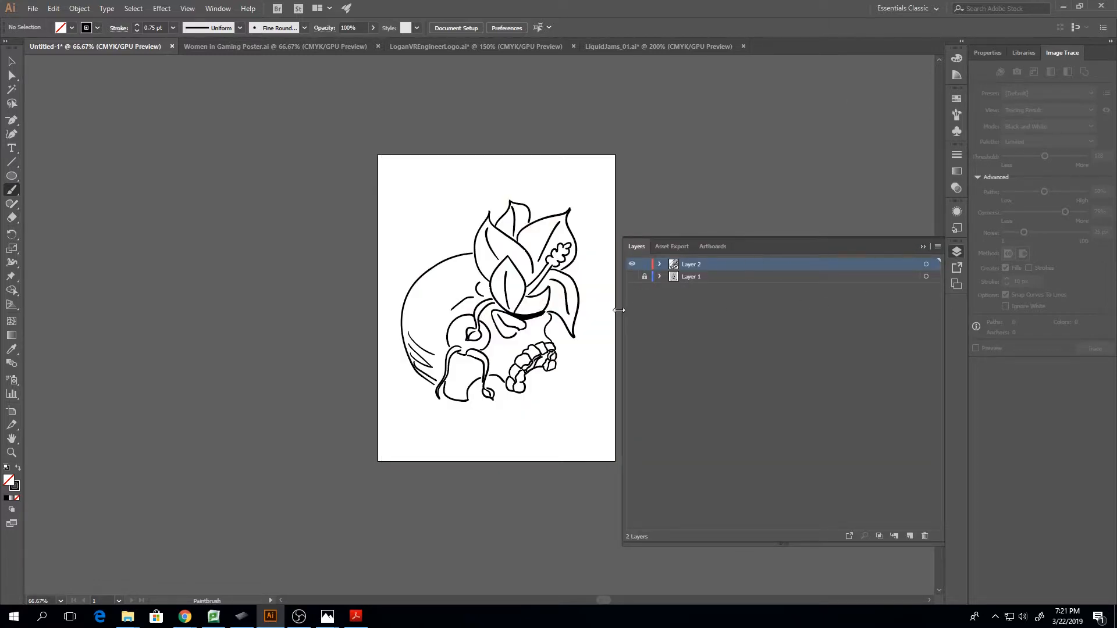
click(632, 277)
click(632, 277)
click(632, 277)
click(632, 277)
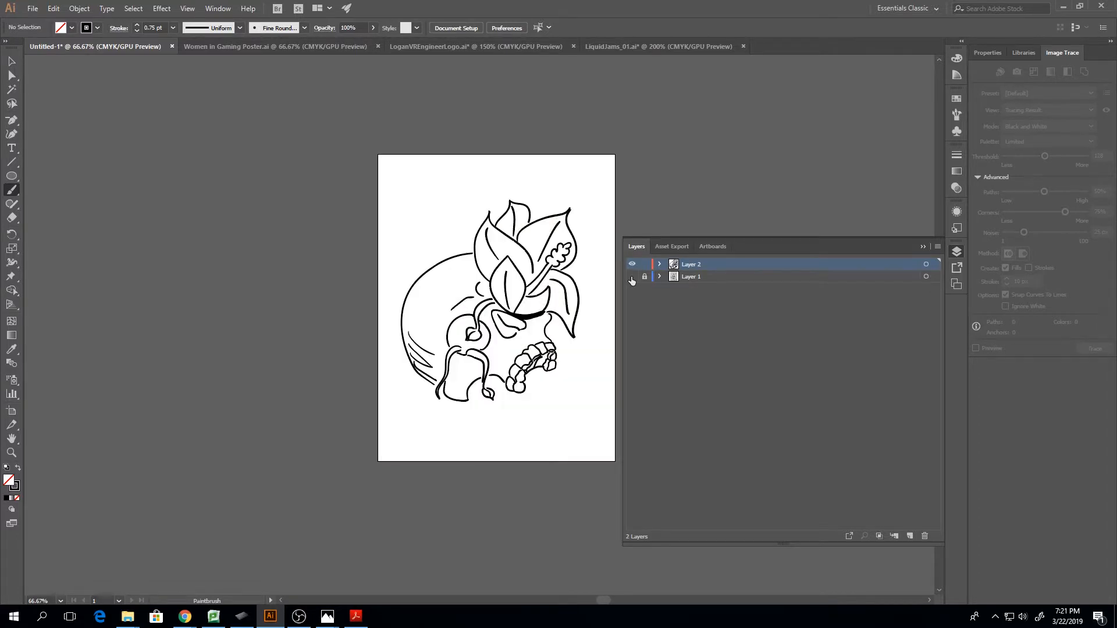
click(924, 246)
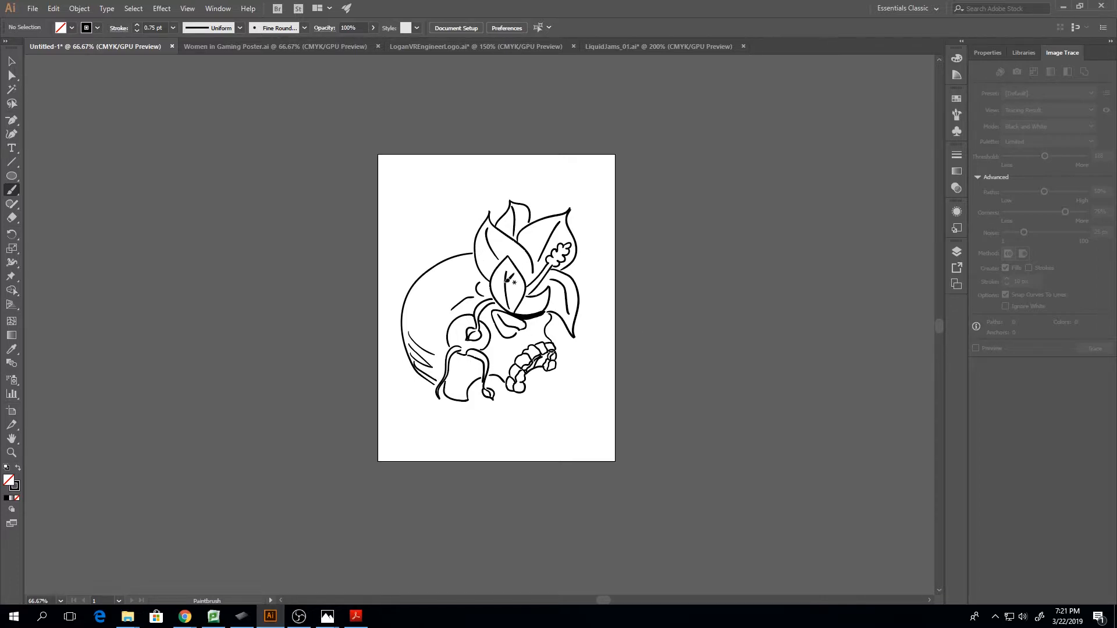
Select the skull's long outer contour and show its anchor points with the Direct Selection tool
key(a)
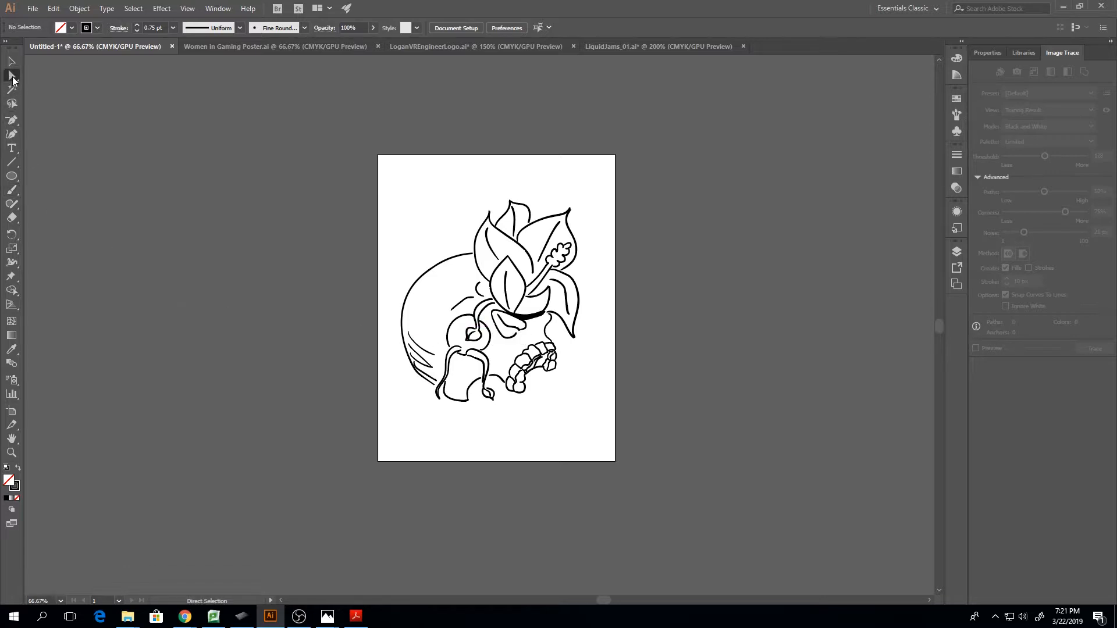
click(13, 121)
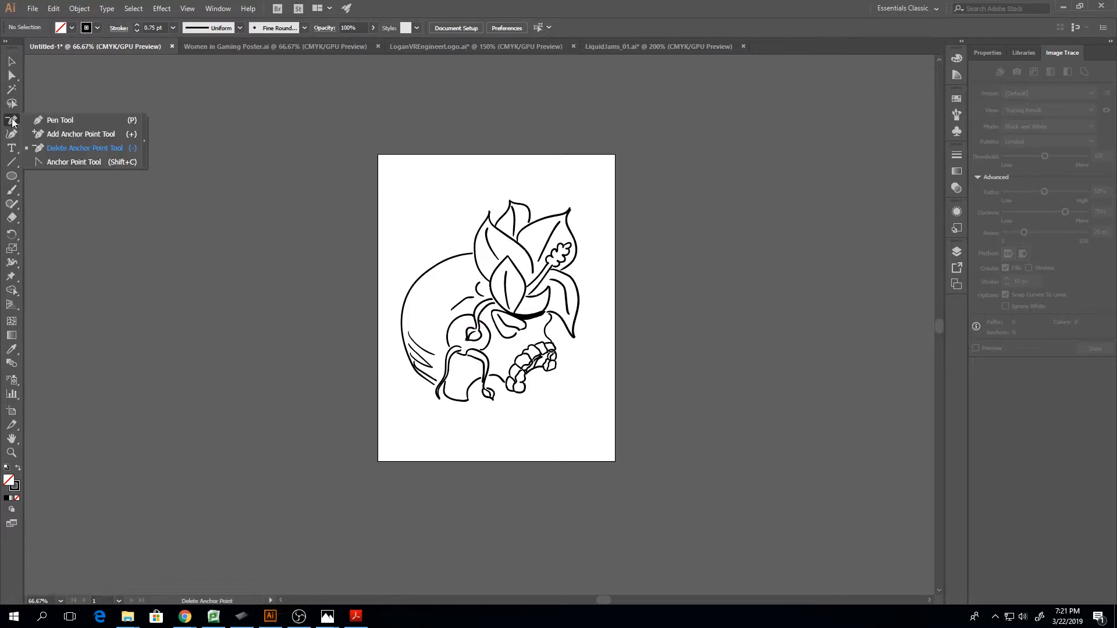
click(64, 121)
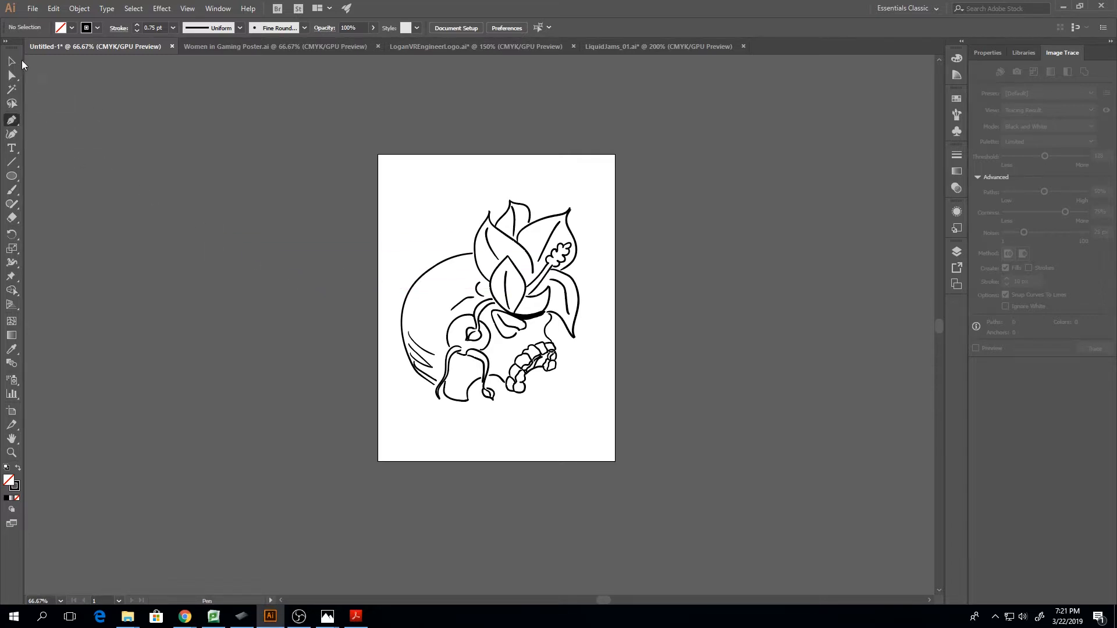
click(11, 62)
key(ctrl+equal)
key(ctrl+equal)
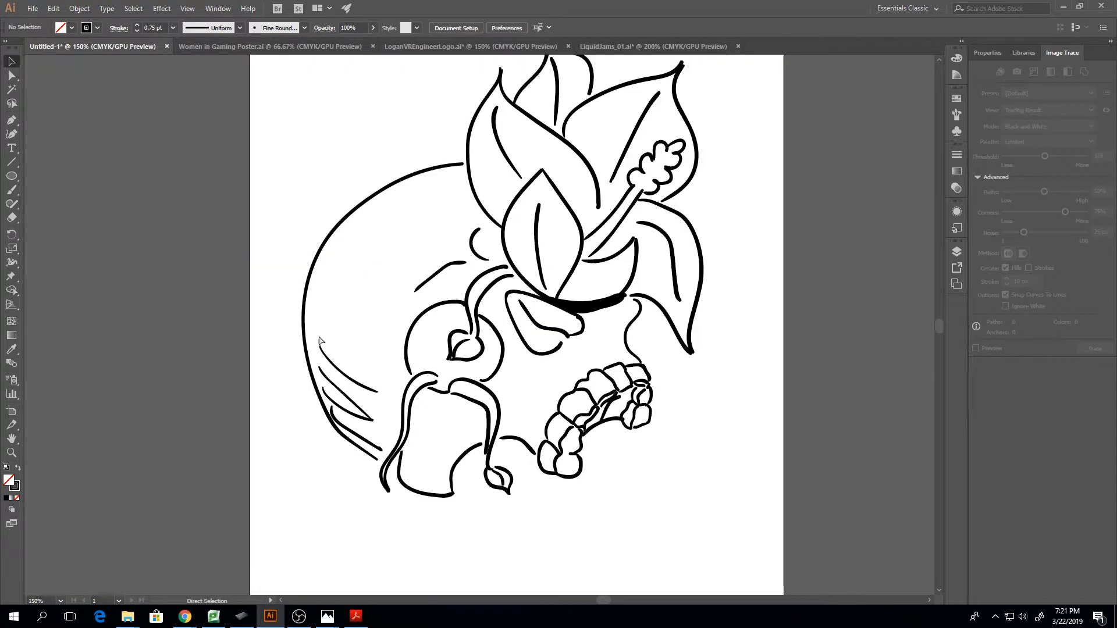
click(355, 448)
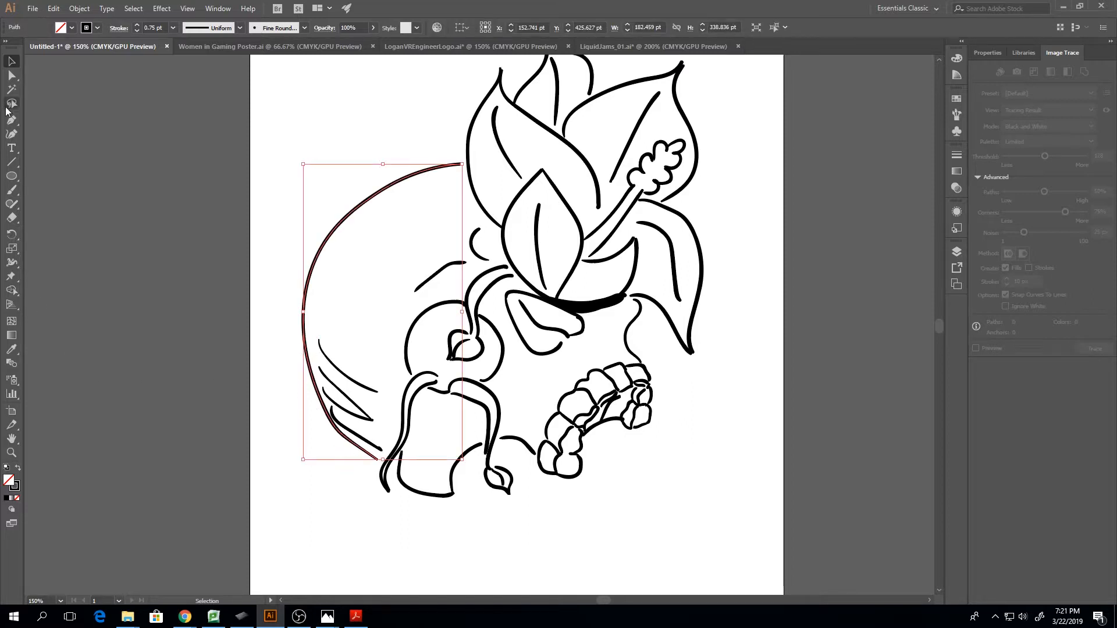
click(12, 77)
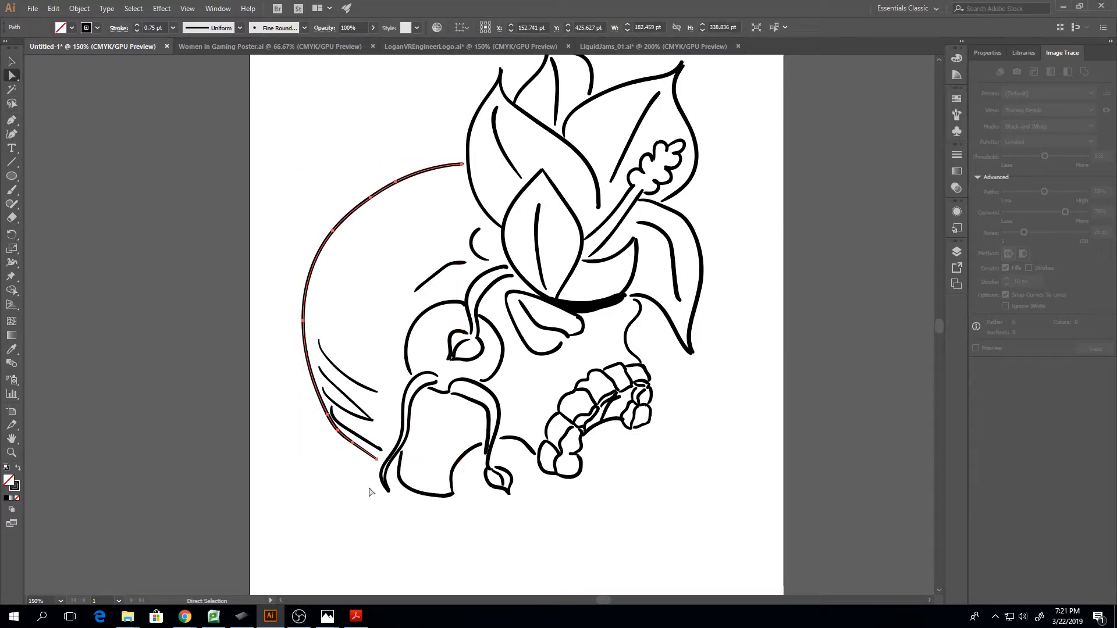
Nudge the lower end point of the skull's outer contour slightly closer to the cheek tendril
drag(378, 462, 382, 462)
key(ctrl+equal)
key(ctrl+equal)
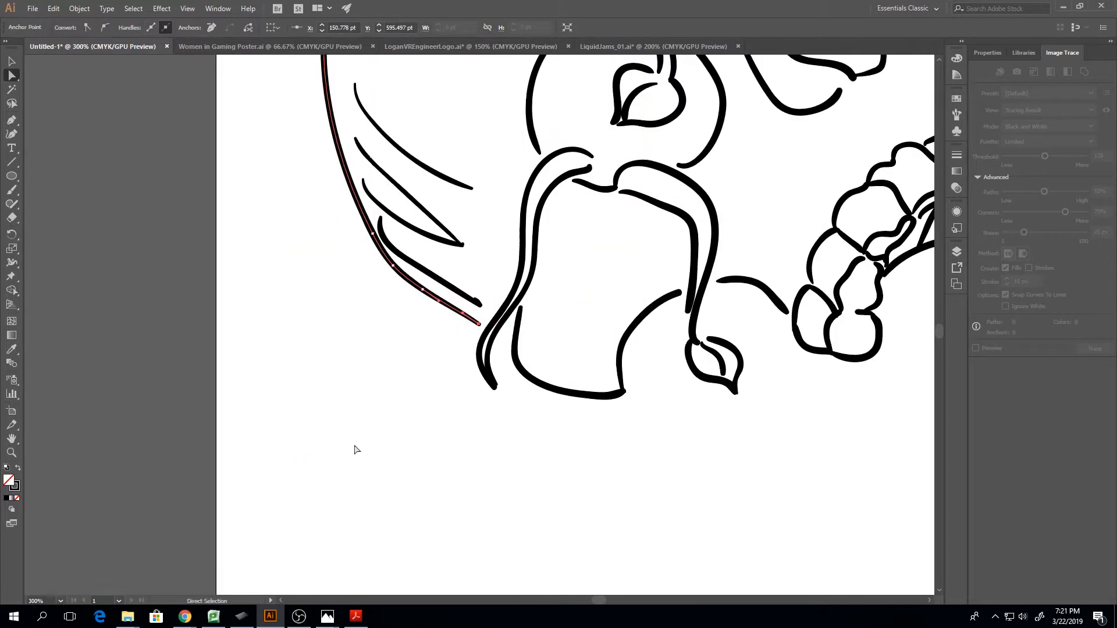
Delete the four curved shading strokes inside the lower back edge of the skull
drag(422, 116, 431, 275)
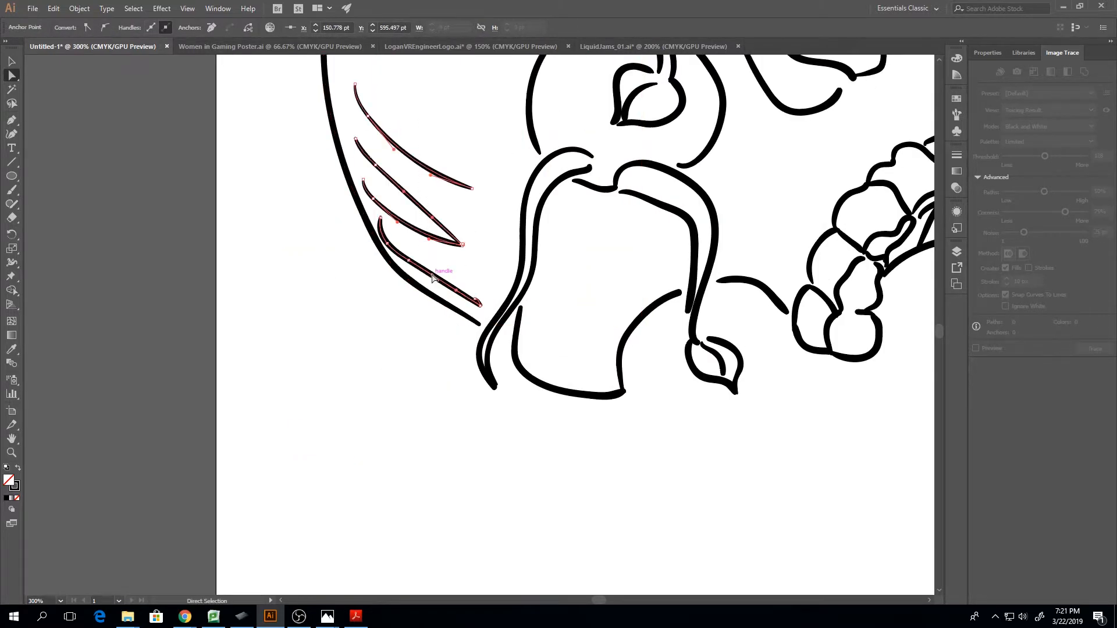
key(Delete)
key(Delete)
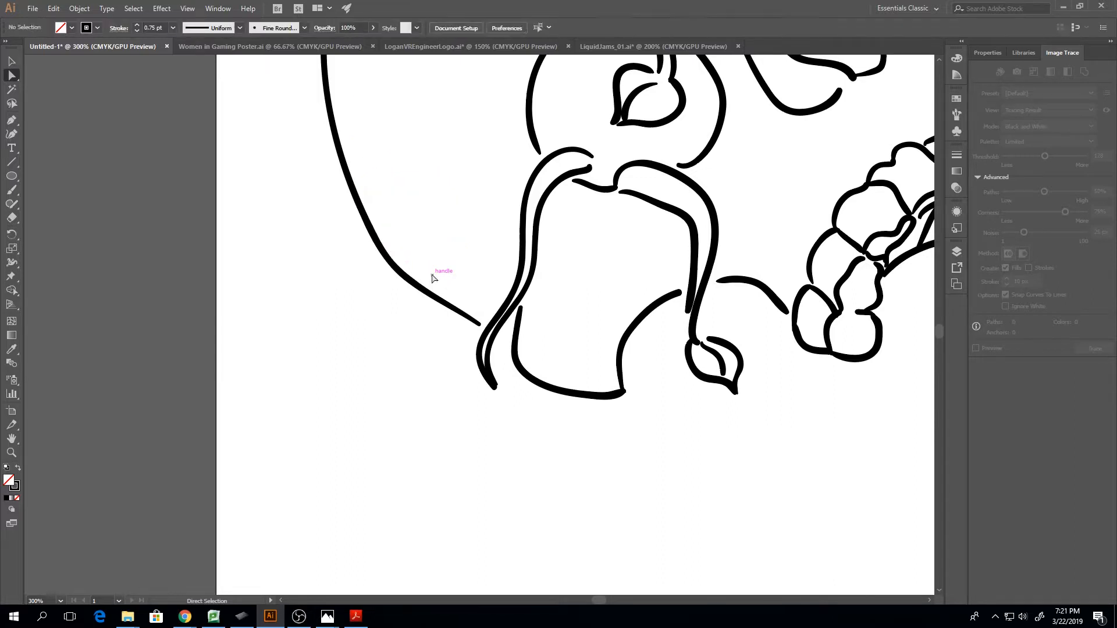
Extend the skull contour's lower end to the cheek tendril and smooth its lower bend by moving and removing anchor points
scroll(431, 278, up, 3)
drag(479, 407, 490, 406)
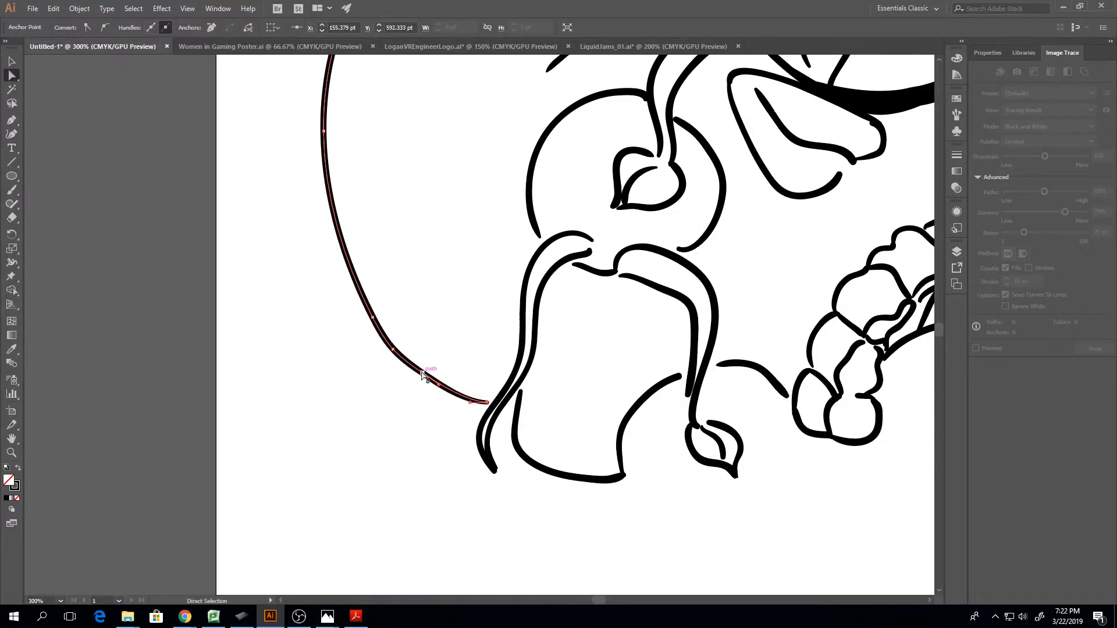
drag(423, 378, 390, 352)
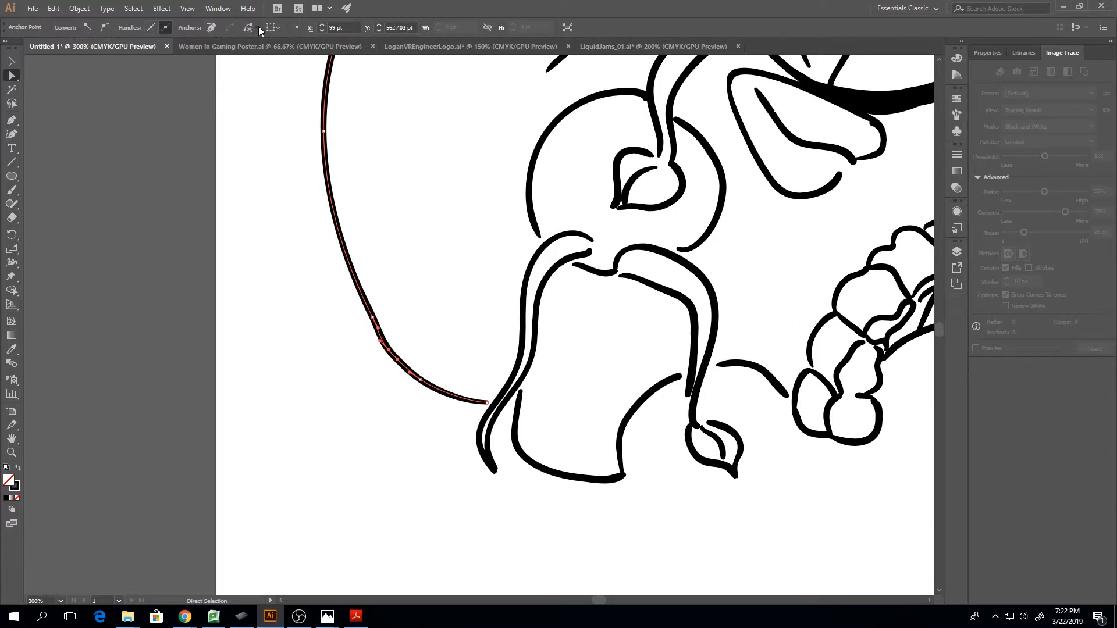
click(212, 27)
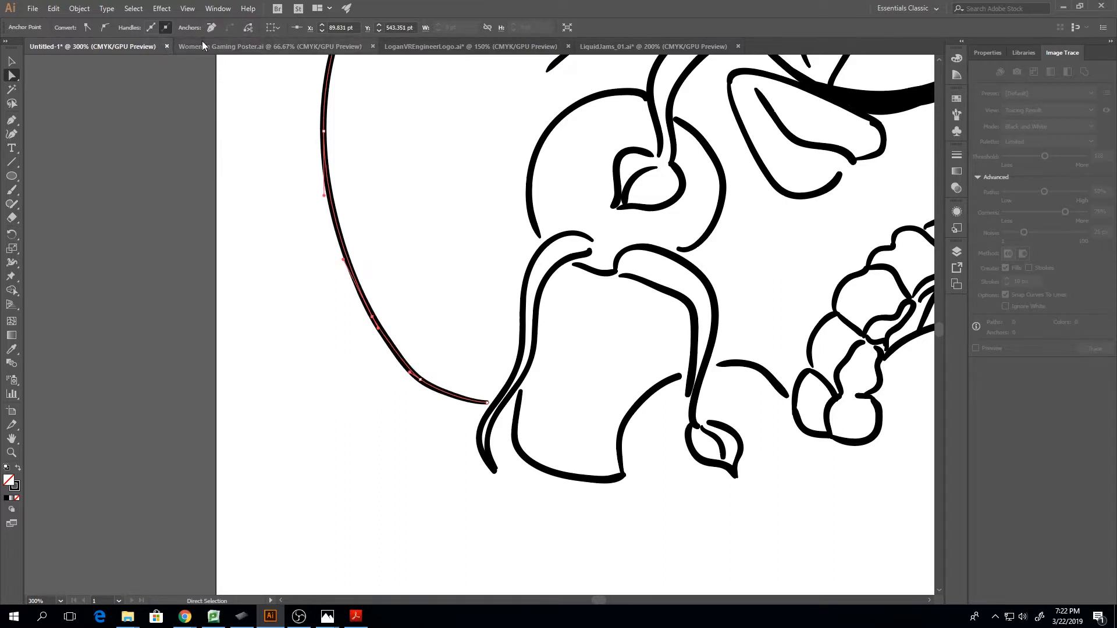
Try adding extra anchor points along the lower back of the skull contour with the Add Anchor Point tool
click(13, 122)
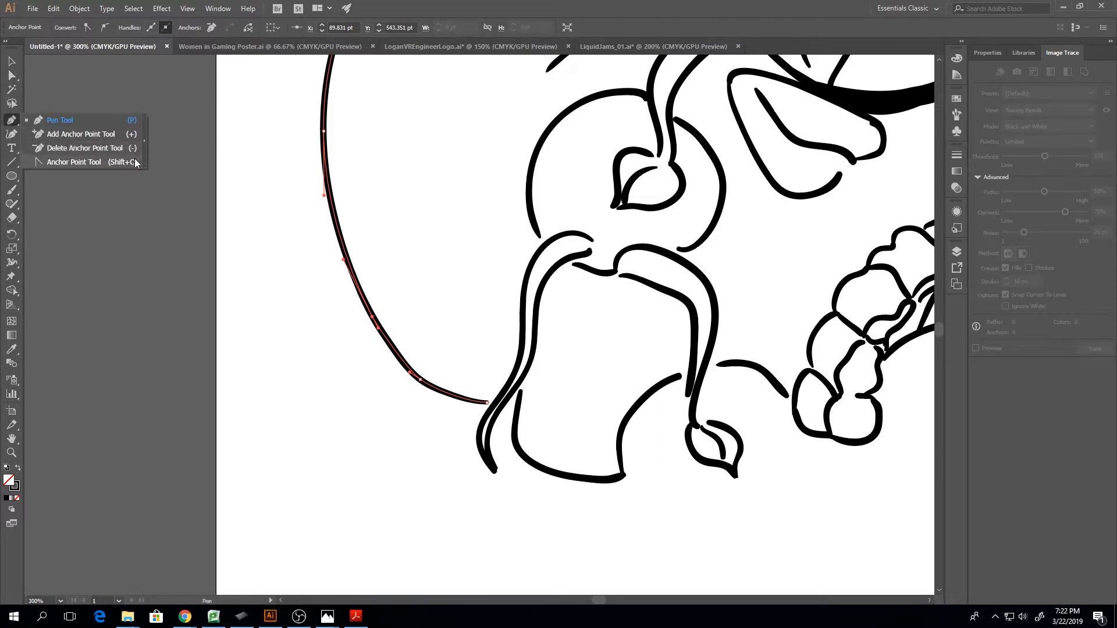
click(110, 135)
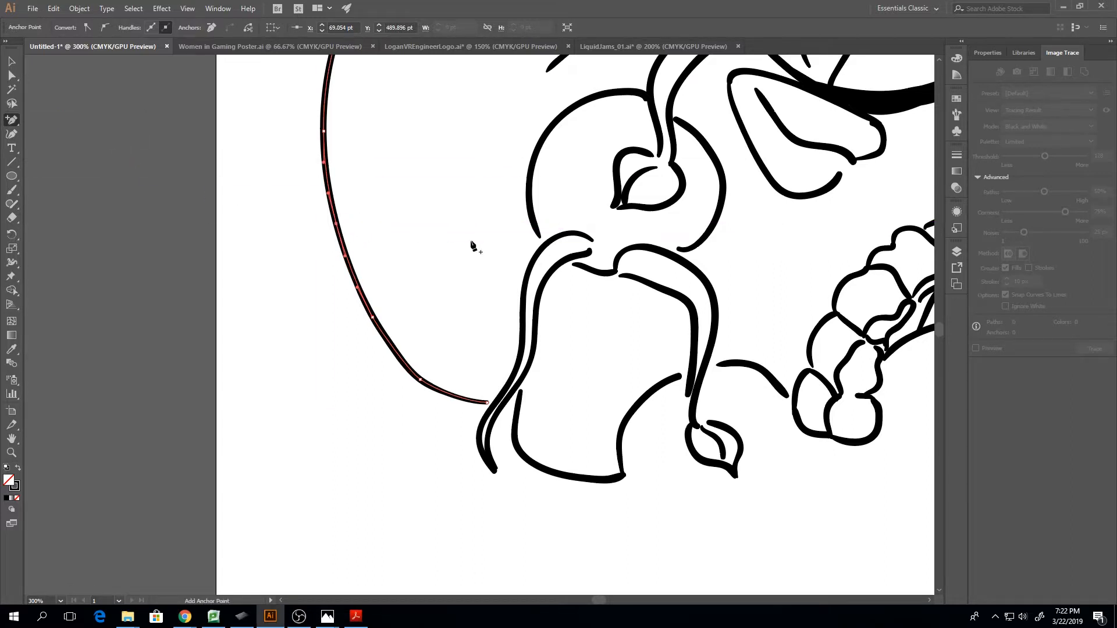
key(ctrl+z)
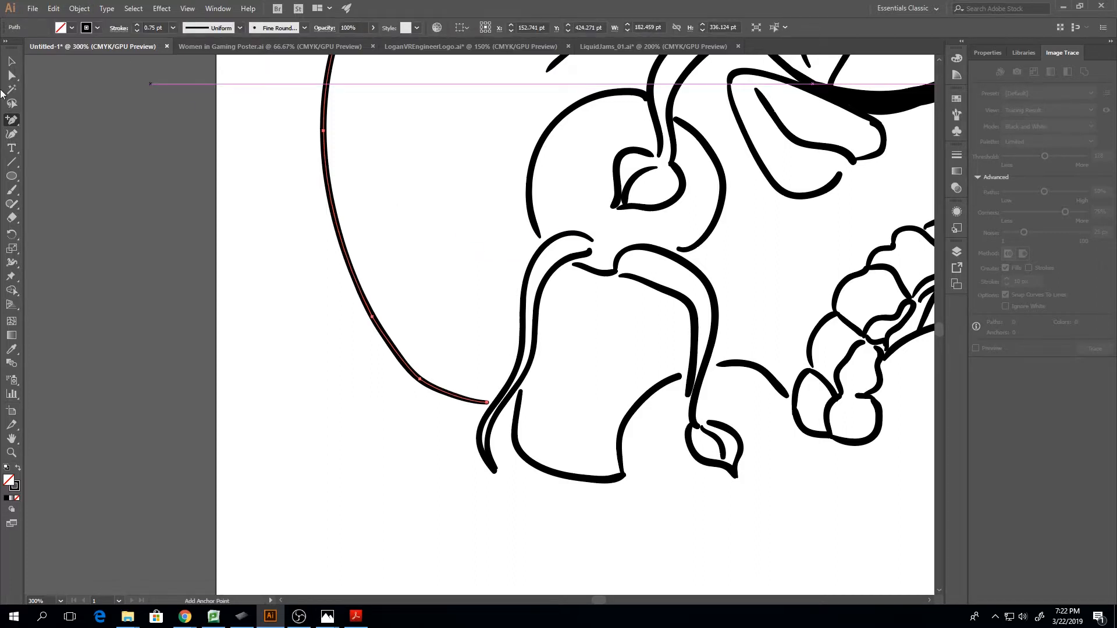
Nudge the anchor point above the skull contour's lower bend slightly outward with the Direct Selection tool and deselect the path
click(12, 77)
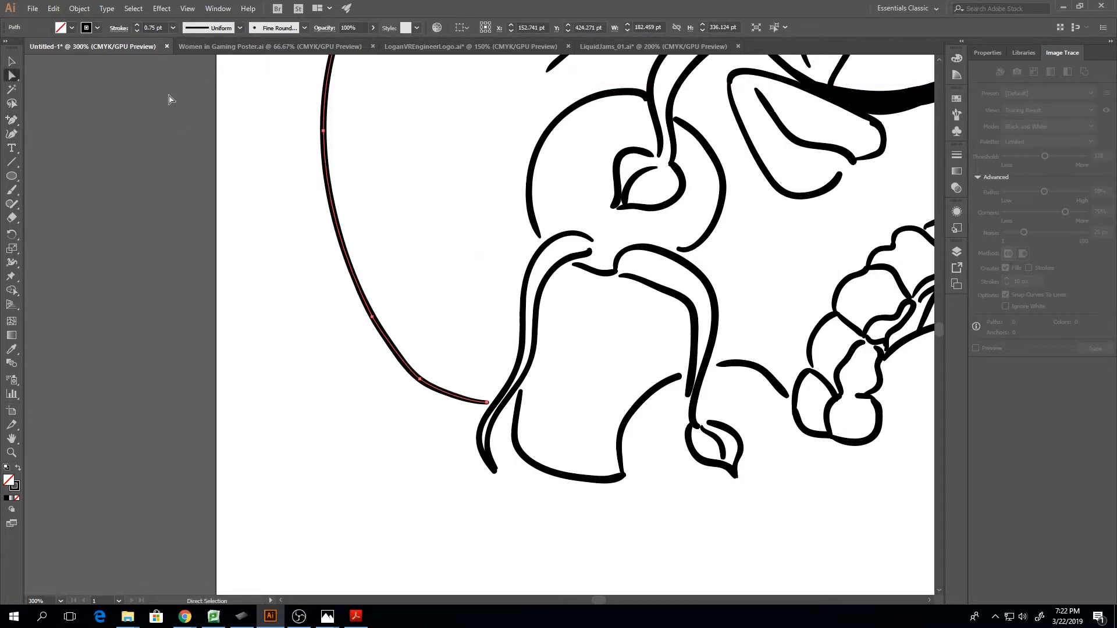
scroll(377, 248, up, 3)
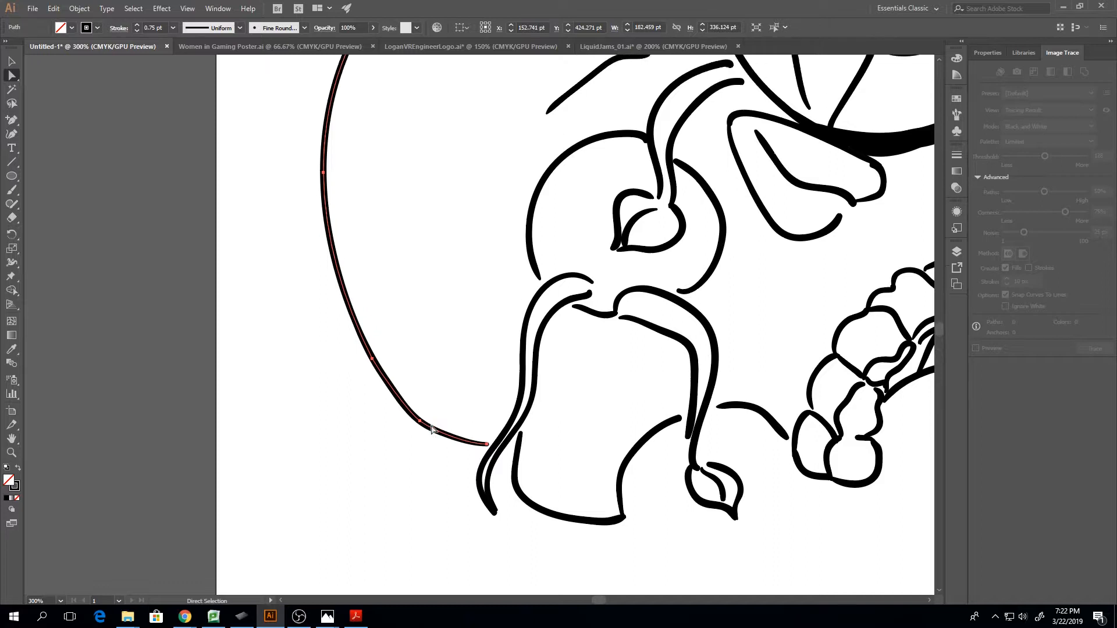
drag(374, 390, 371, 386)
click(421, 384)
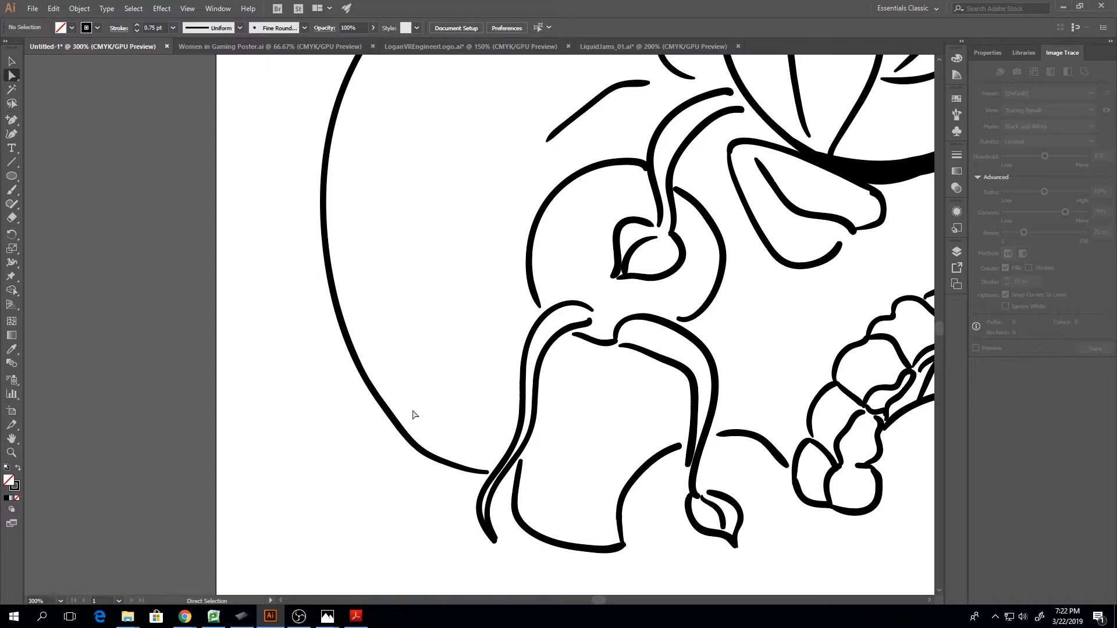
Move the anchor point at the skull contour's lower bend toward the cheek tendril, to about X 126 pt, Y 582.37 pt
key(ctrl+minus)
key(ctrl+minus)
key(ctrl+minus)
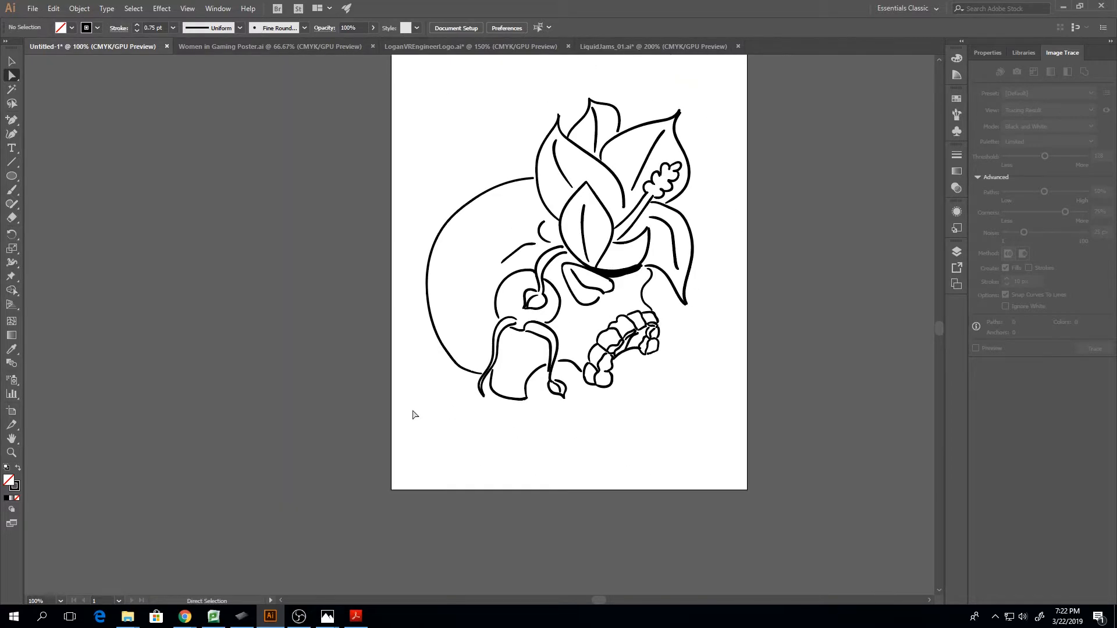
click(463, 366)
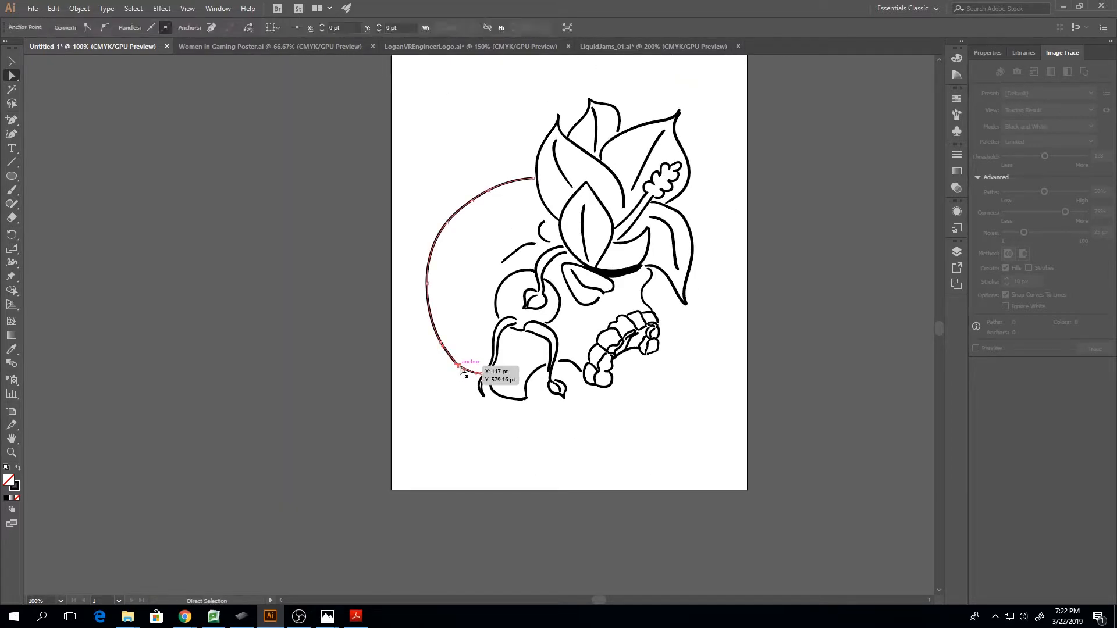
click(448, 380)
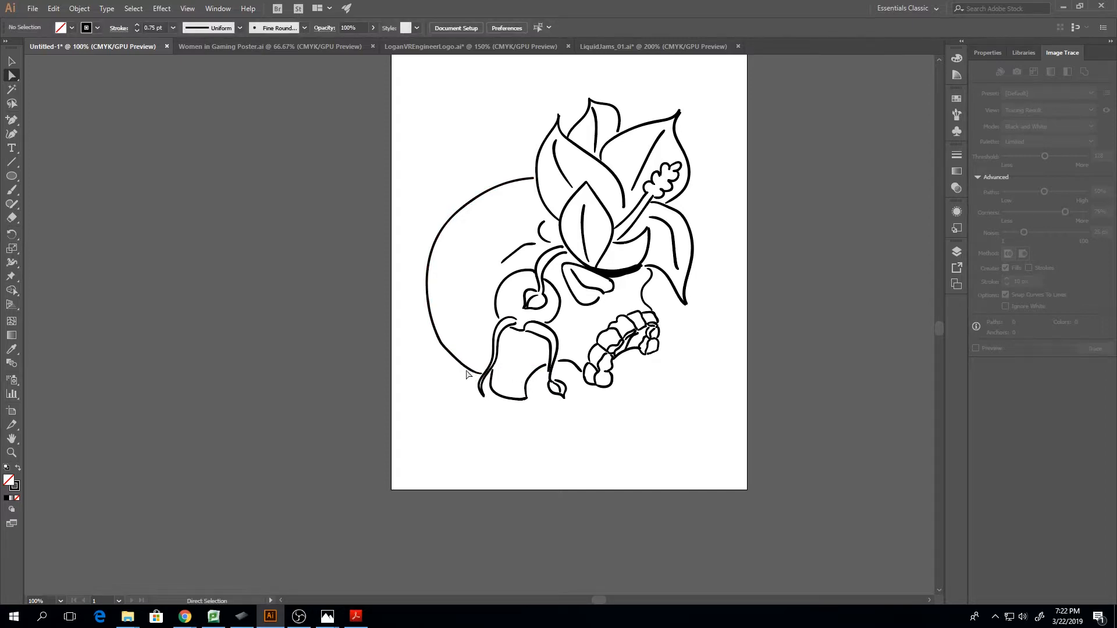
click(463, 366)
click(465, 369)
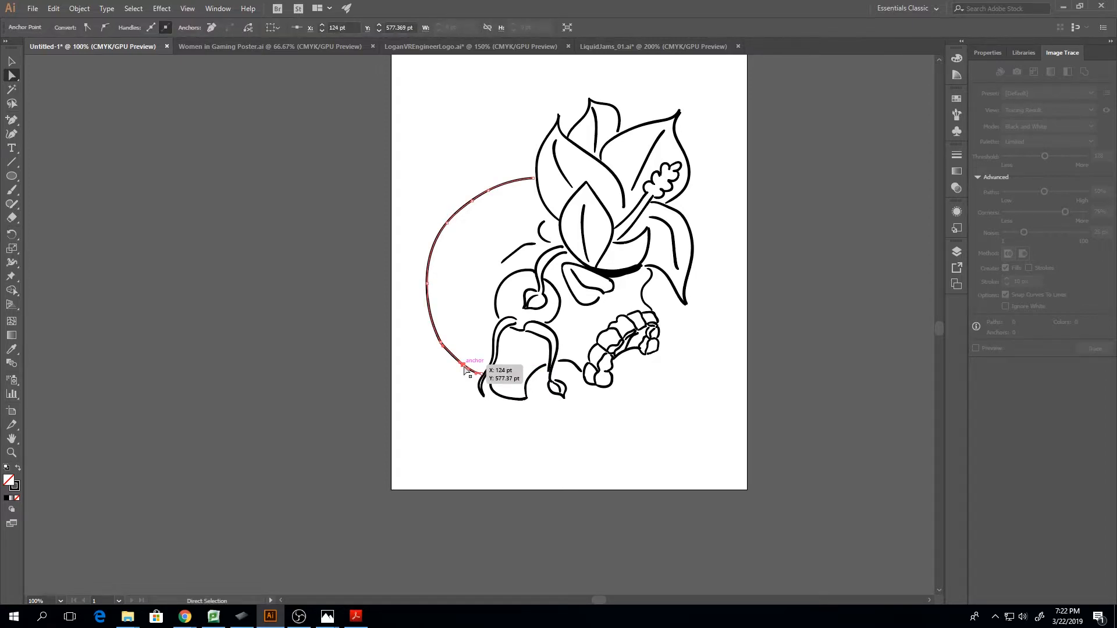
drag(464, 368, 466, 370)
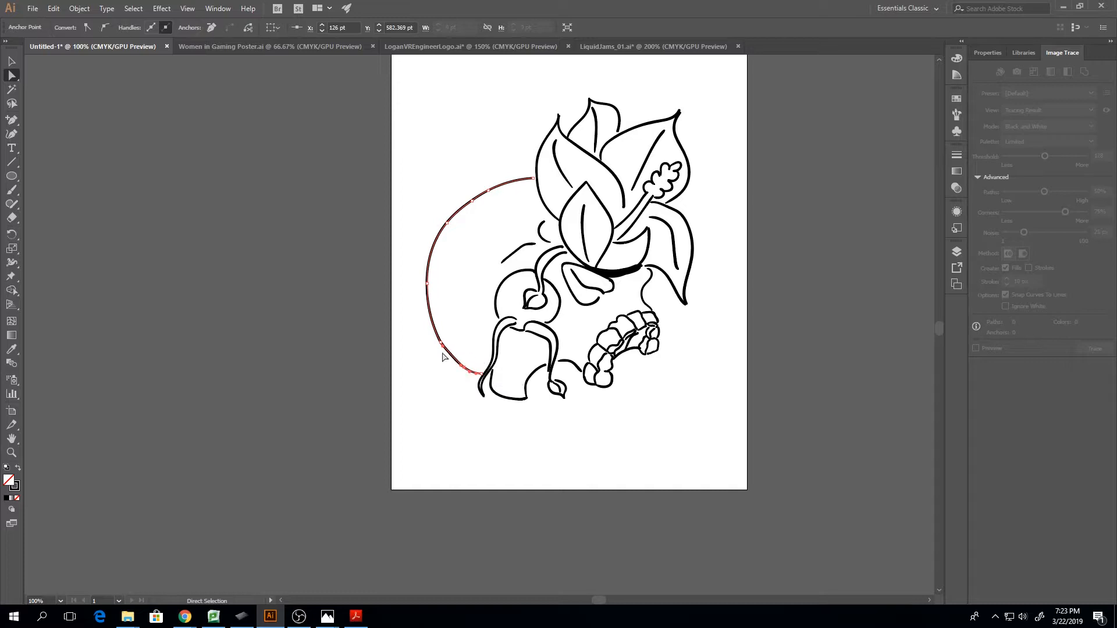
Try small sideways nudges of the anchor point at the skull contour's lower bend, and undo them
key(ctrl+equal)
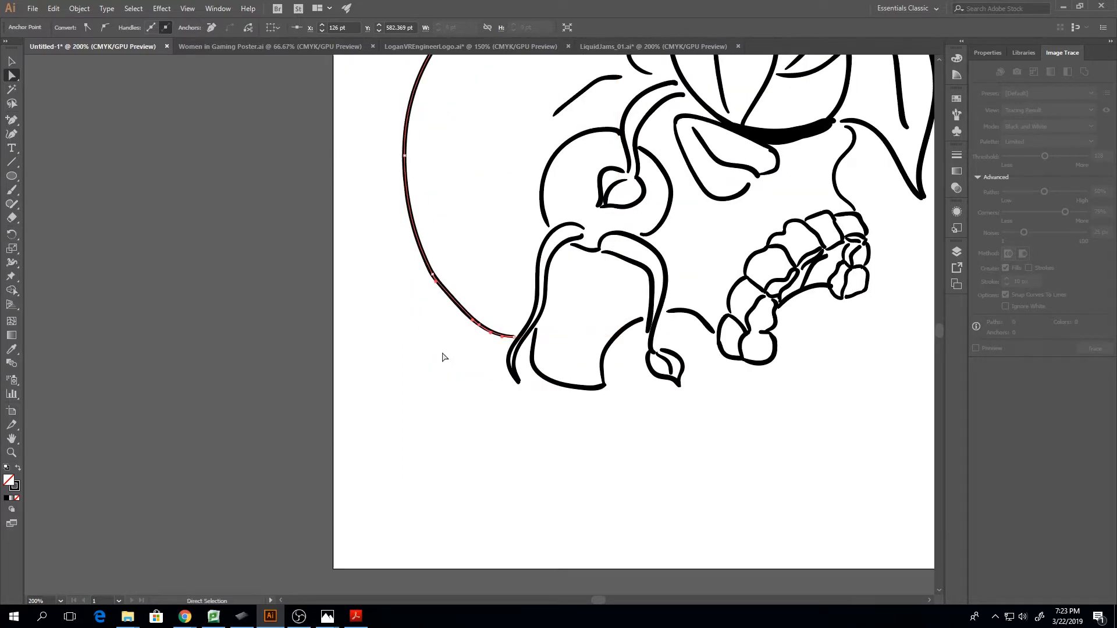
key(ctrl+equal)
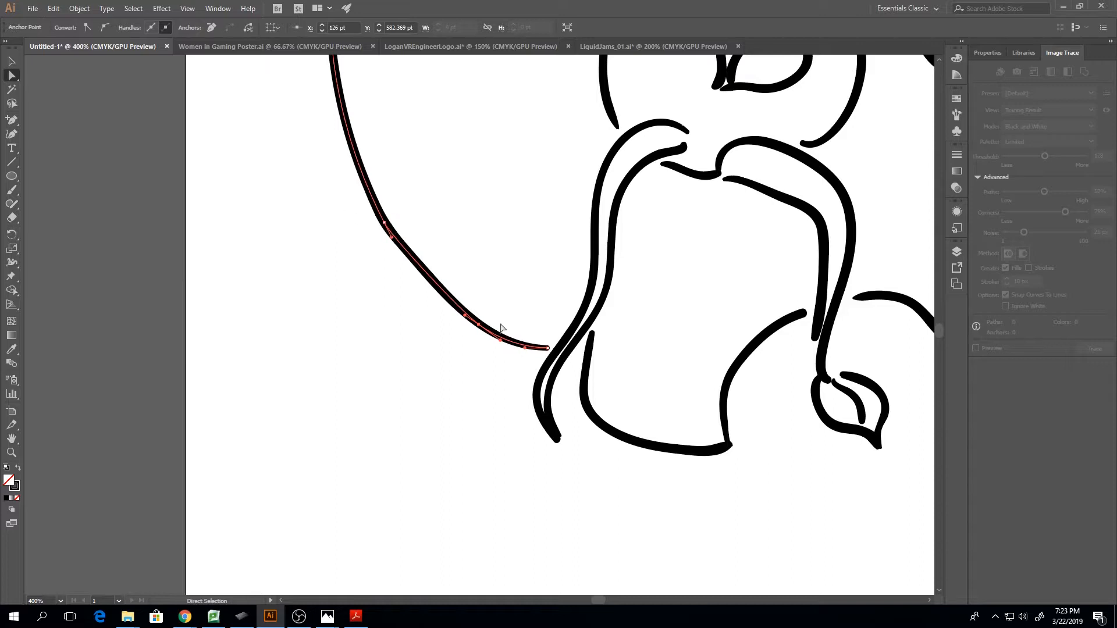
click(480, 325)
key(Left)
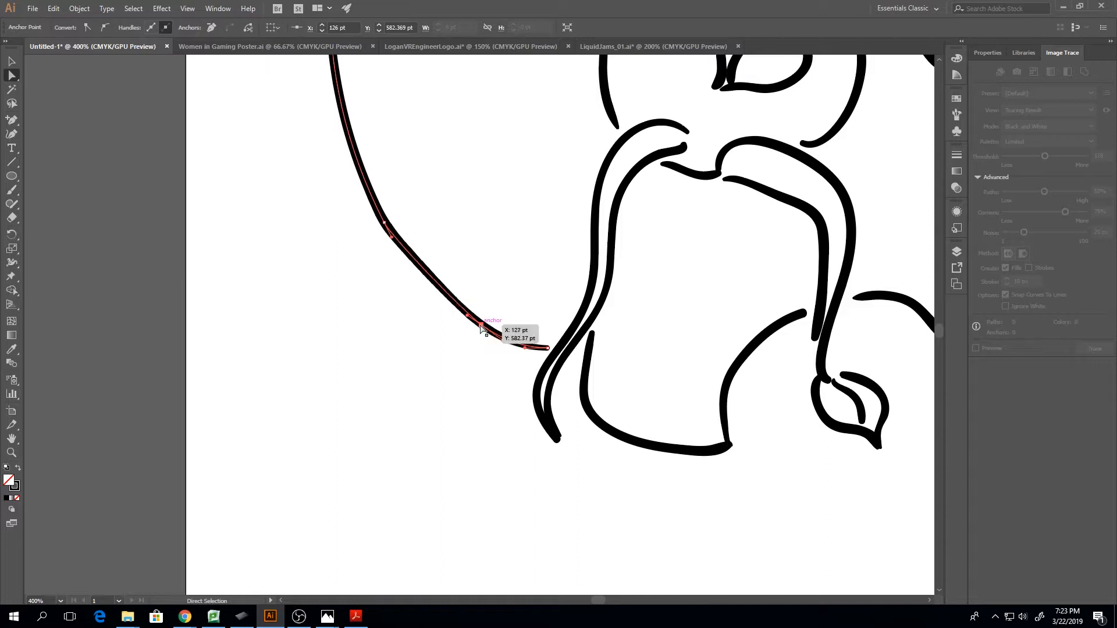
key(Right)
key(Right)
key(Left)
key(Left)
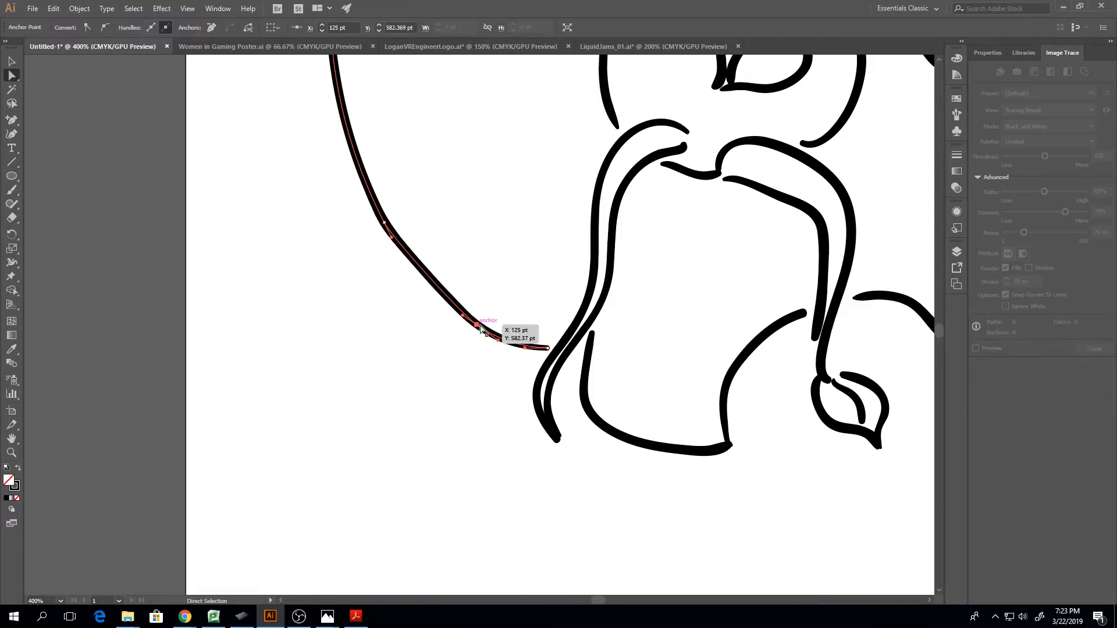
key(ctrl+z)
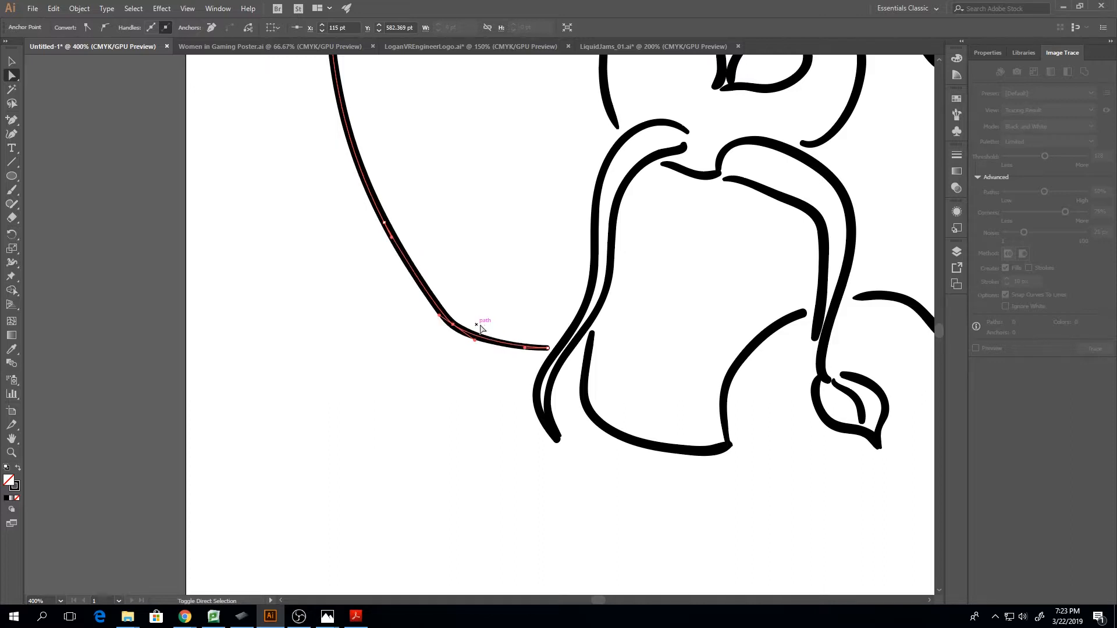
Shift the lower bend's anchor point 10 pt toward the cheek tendril, to X 125 pt
key(shift+Right)
key(shift+Left)
key(shift+Right)
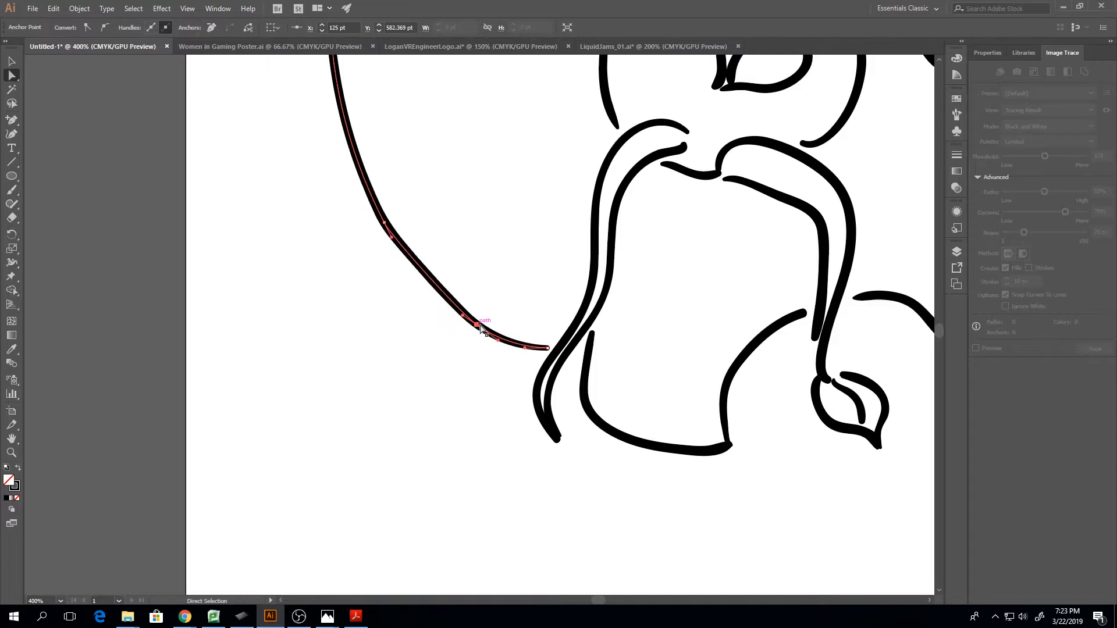
Set the stroke weight of the small leaf's strokes inside the eye socket to 0.5 pt
scroll(480, 328, down, 3)
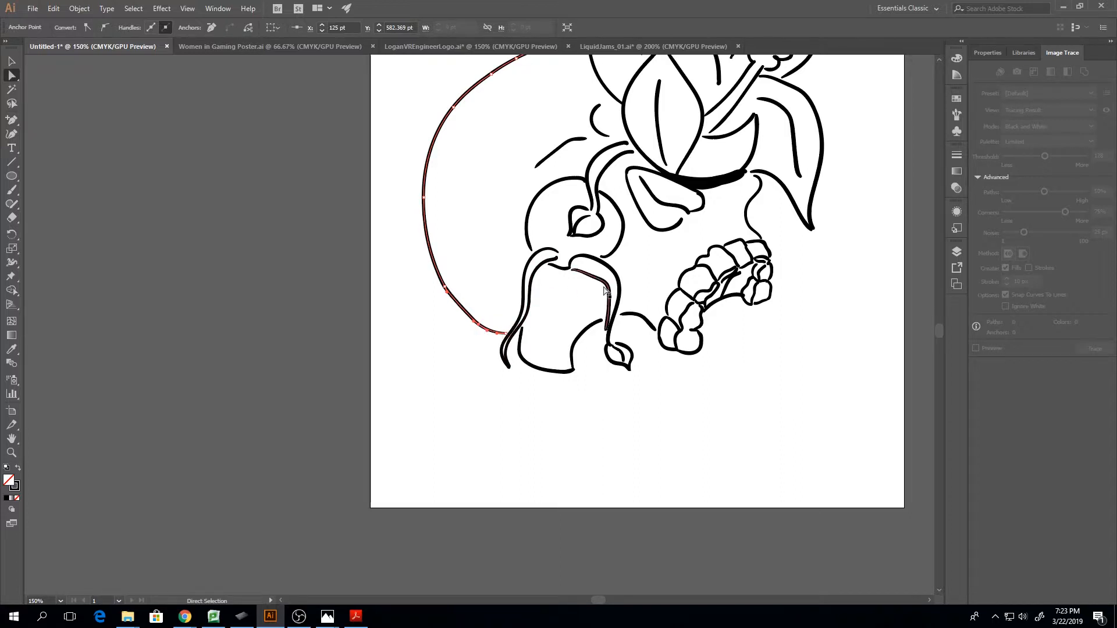
scroll(602, 331, up, 5)
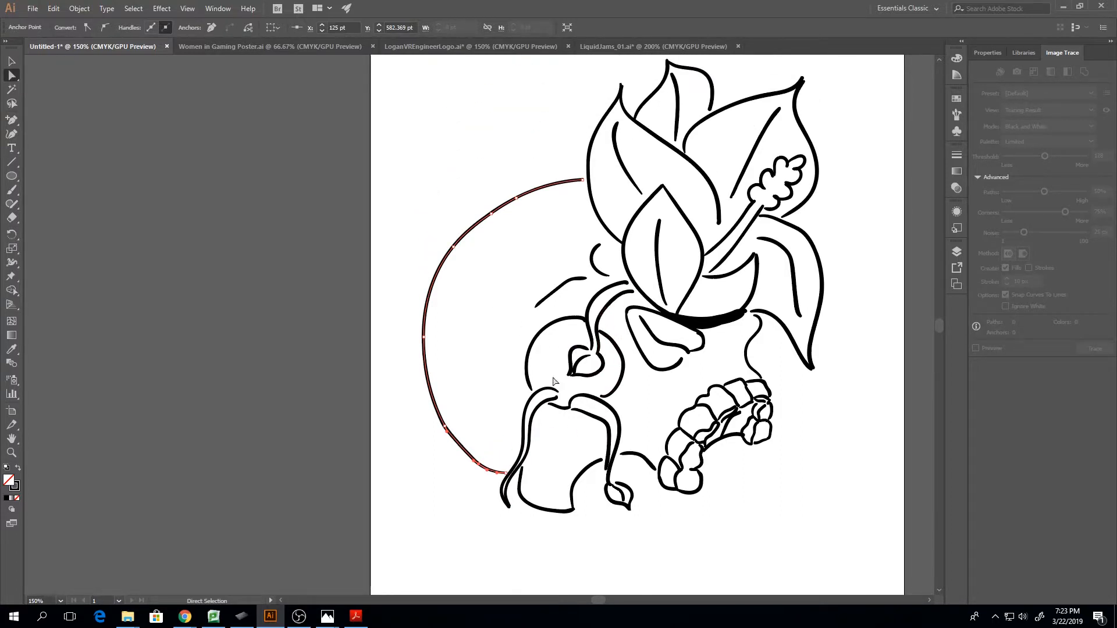
drag(564, 342, 566, 369)
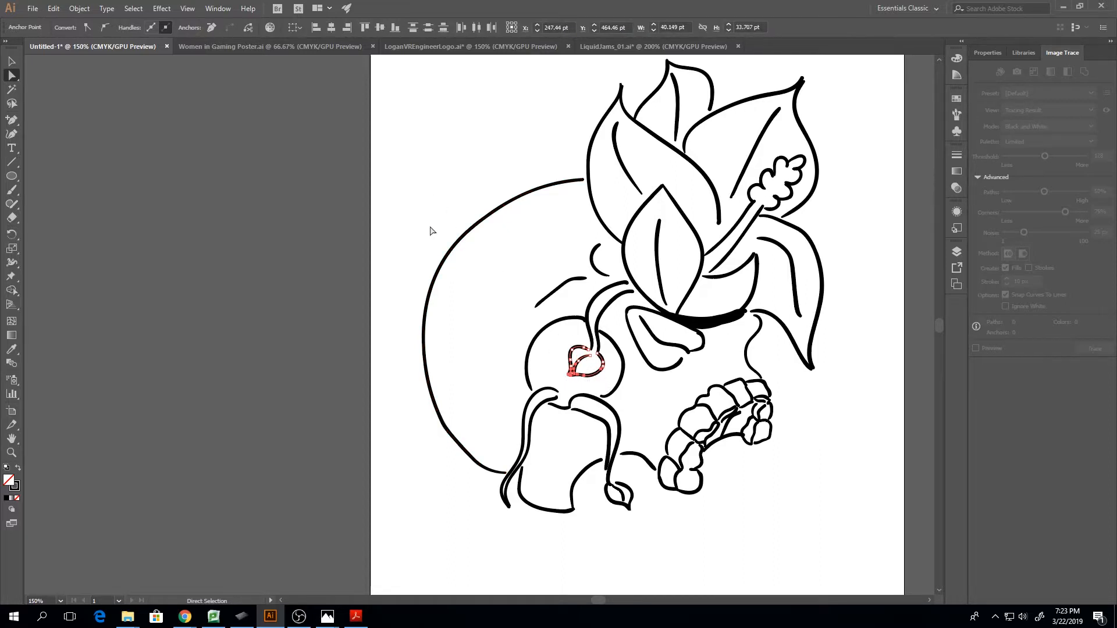
key(v)
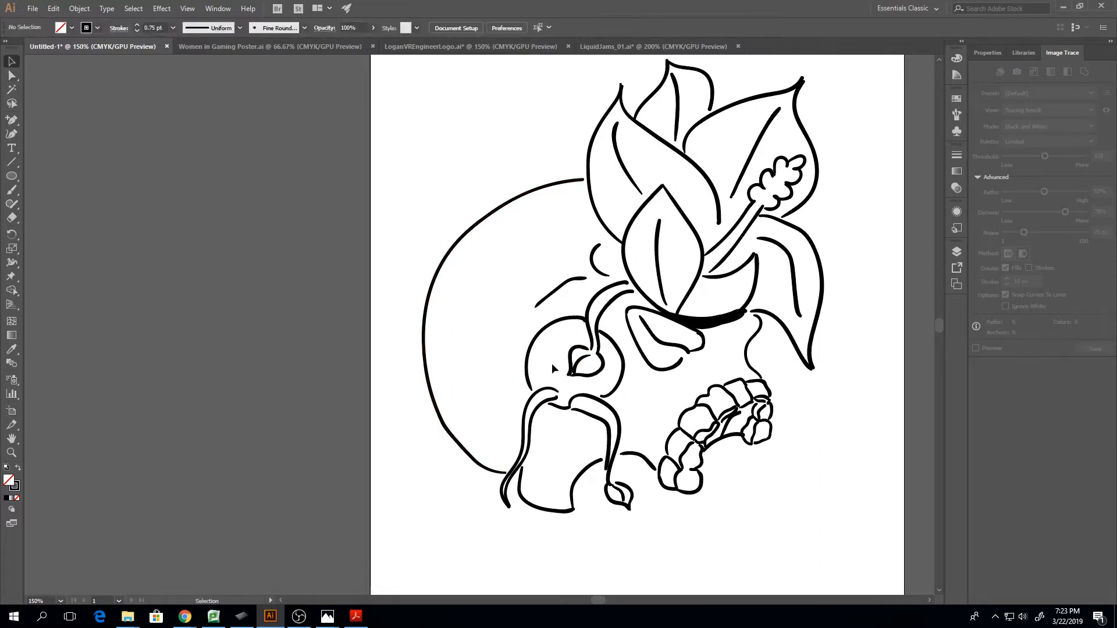
drag(553, 364, 582, 385)
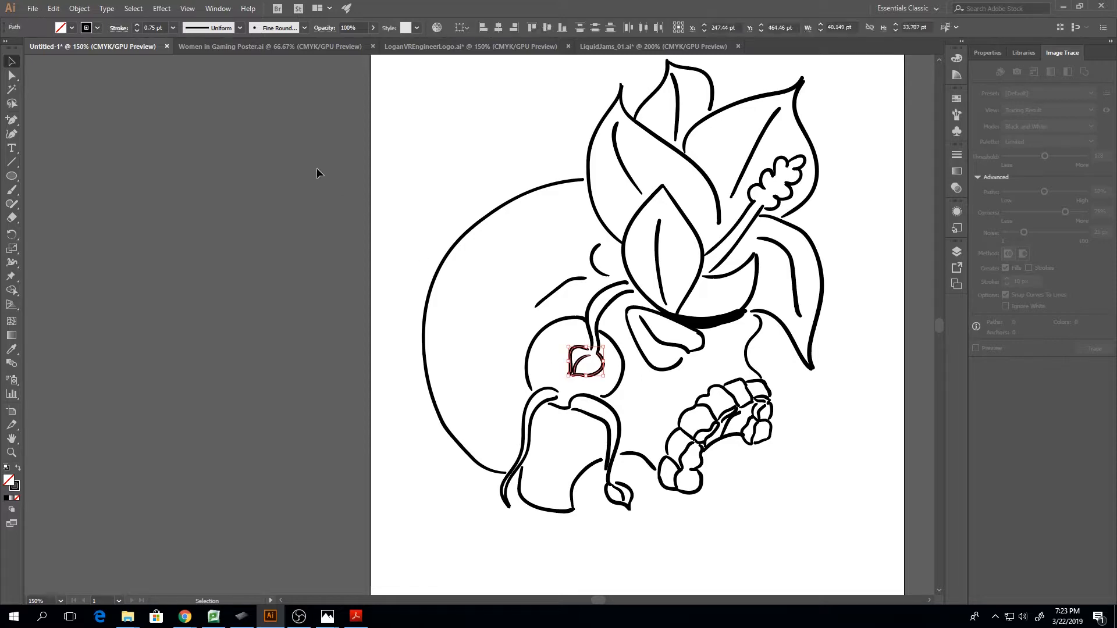
click(137, 30)
click(550, 356)
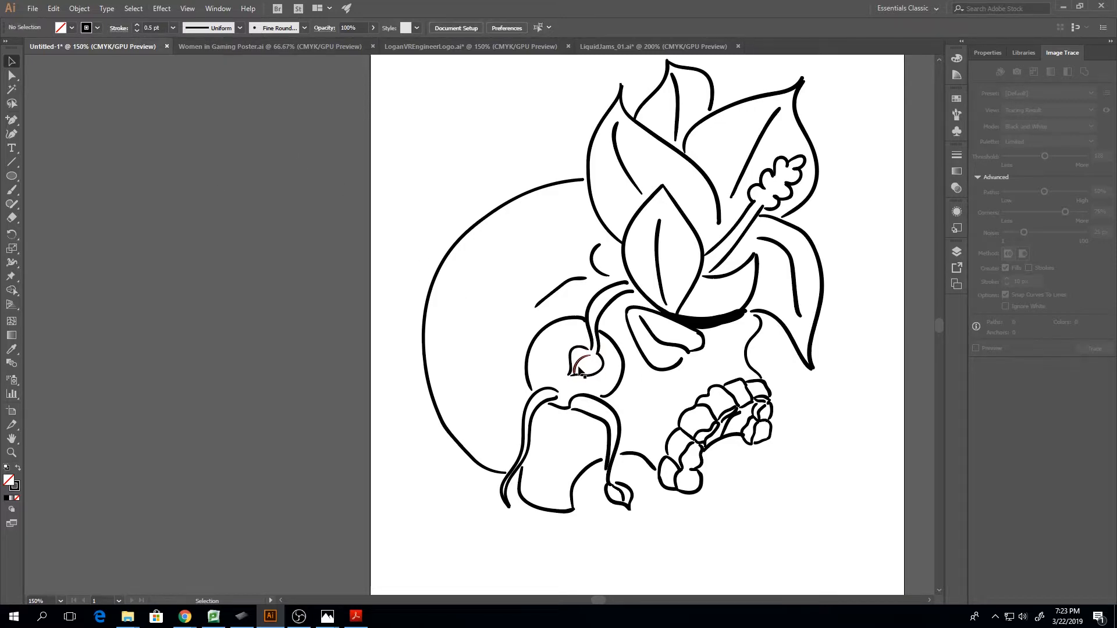
Reshape the eye-socket leaf's midrib into a straighter diagonal between stem and tip, and extend the leaf's lower outline slightly at the tip
click(577, 368)
key(a)
key(ctrl+equal)
key(ctrl+equal)
key(ctrl+equal)
key(ctrl+equal)
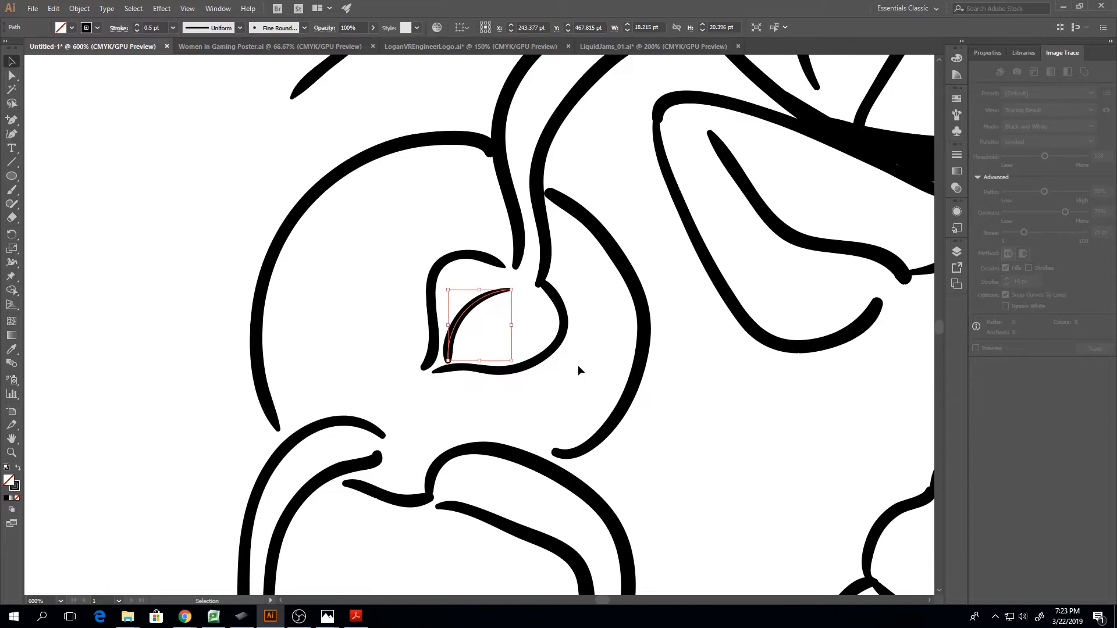
drag(464, 312, 520, 285)
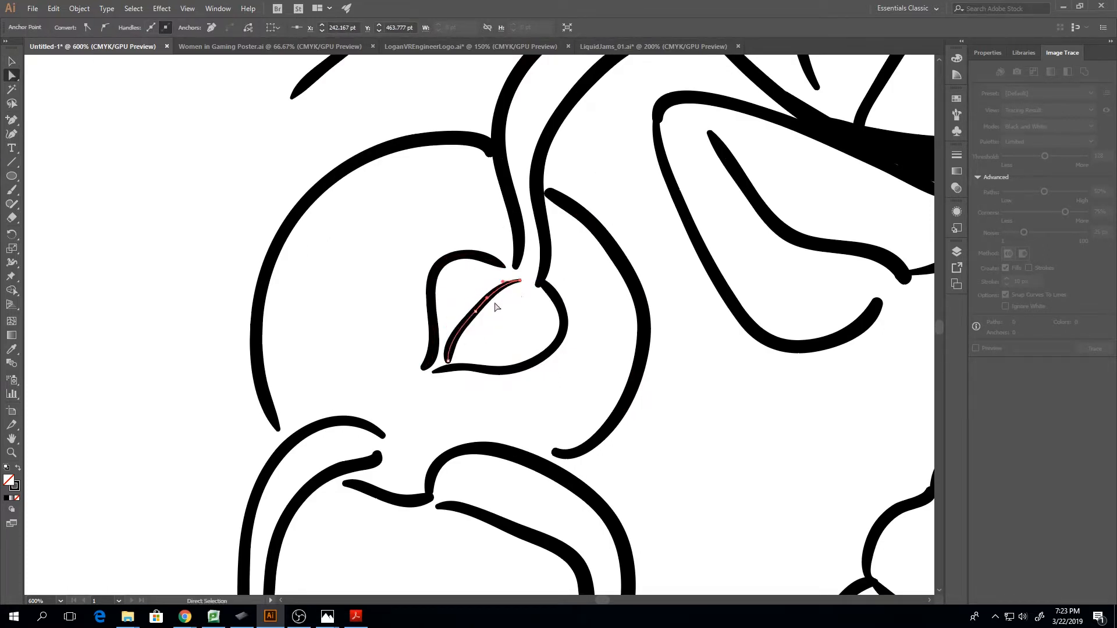
drag(449, 361, 441, 361)
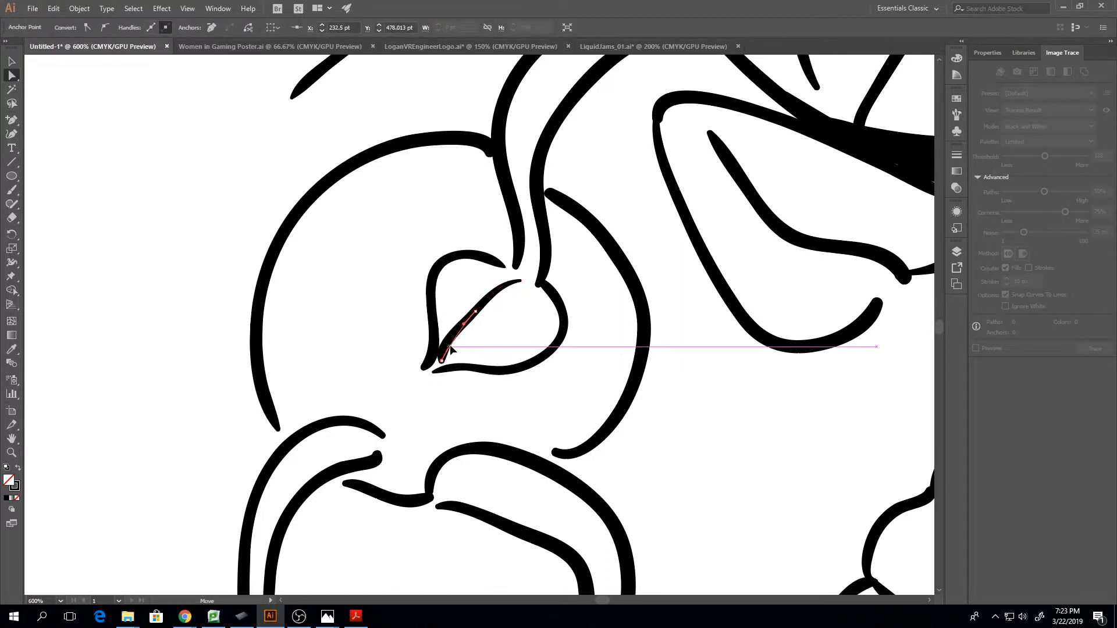
click(488, 339)
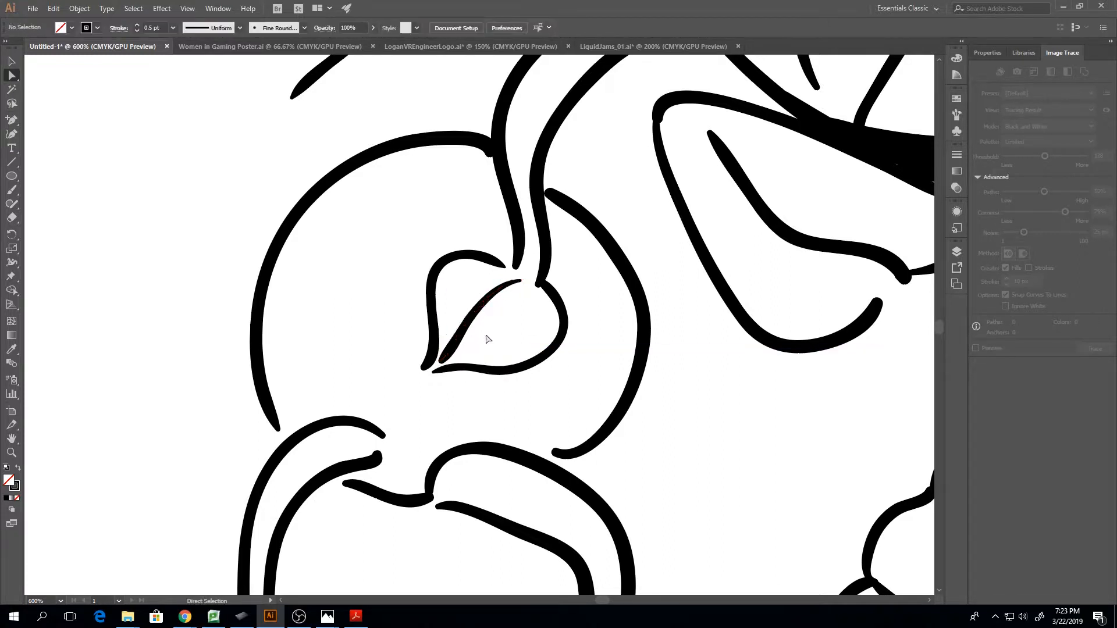
click(437, 371)
drag(436, 375, 430, 373)
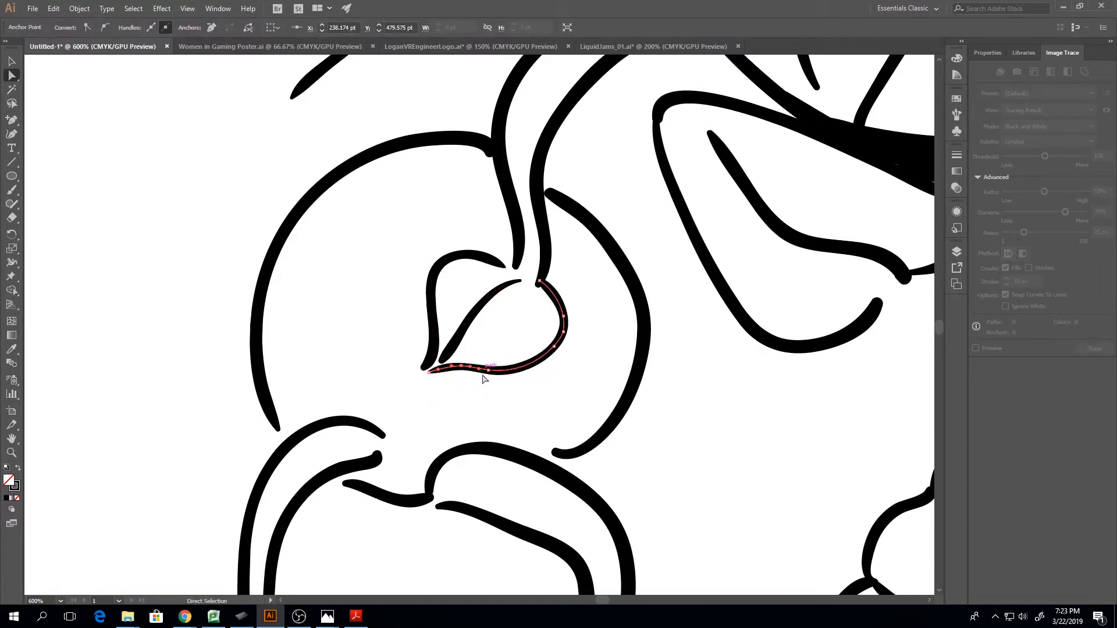
Round the upper bend of the front cheek tendril's inner stroke by moving its anchor points, and remove excess anchors from its vertical part
scroll(475, 377, down, 3)
click(471, 362)
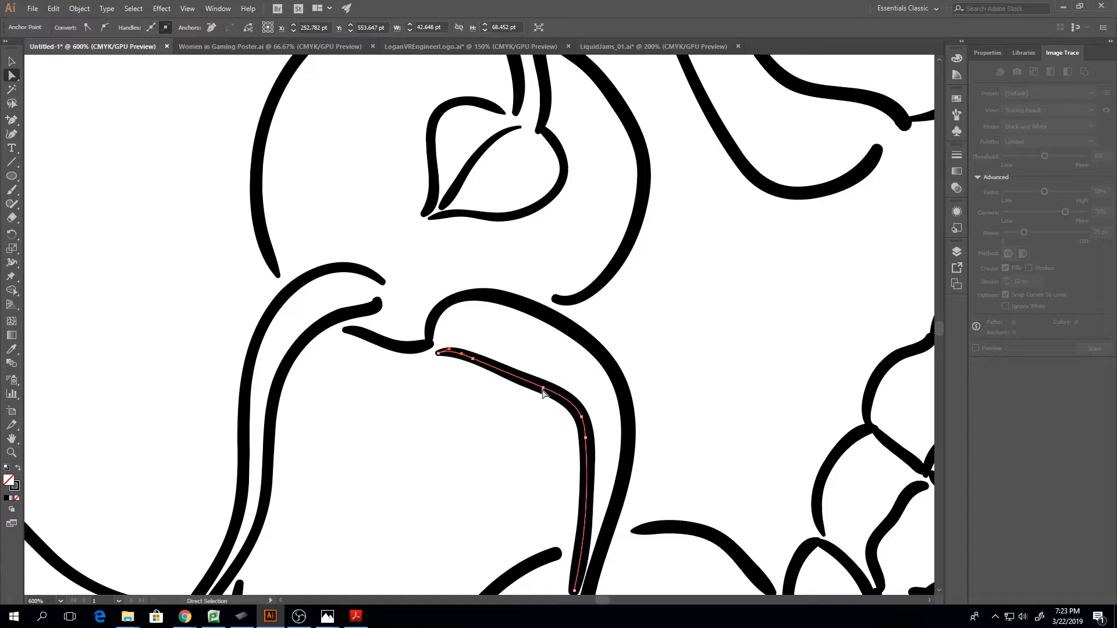
drag(543, 387, 547, 370)
key(a)
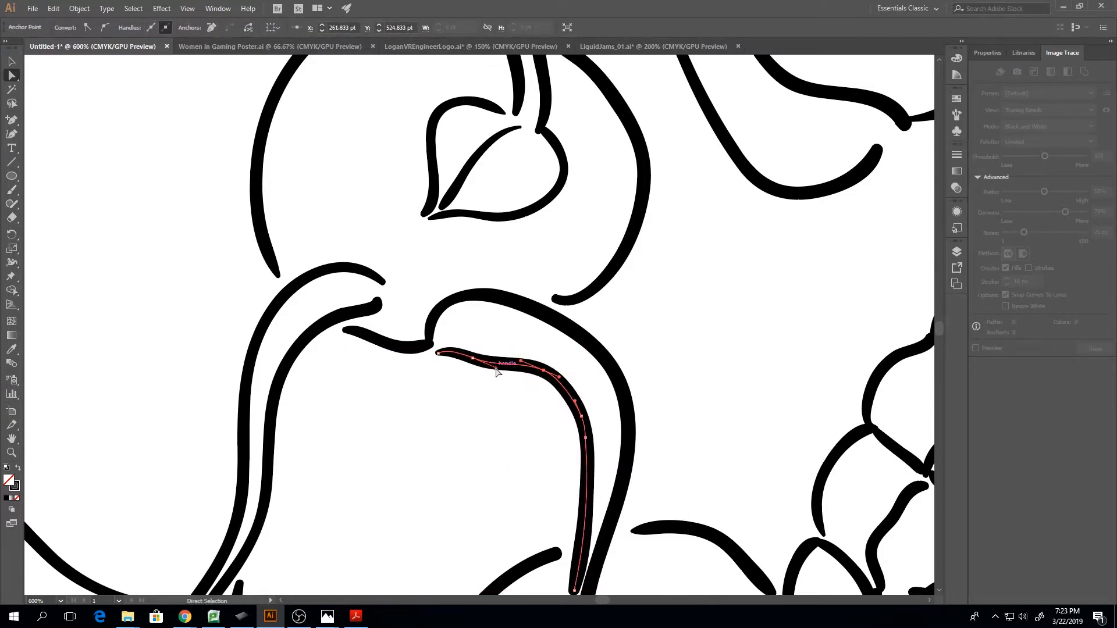
drag(474, 362, 472, 355)
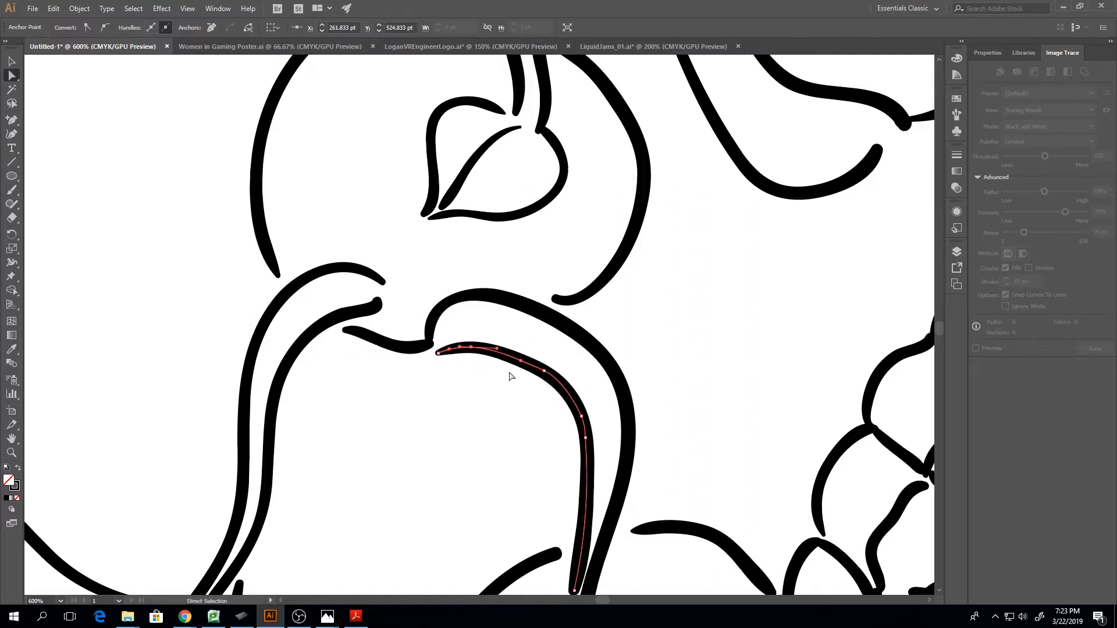
mouse_move(544, 371)
mouse_down()
mouse_move(558, 382)
mouse_move(544, 371)
mouse_up()
click(585, 436)
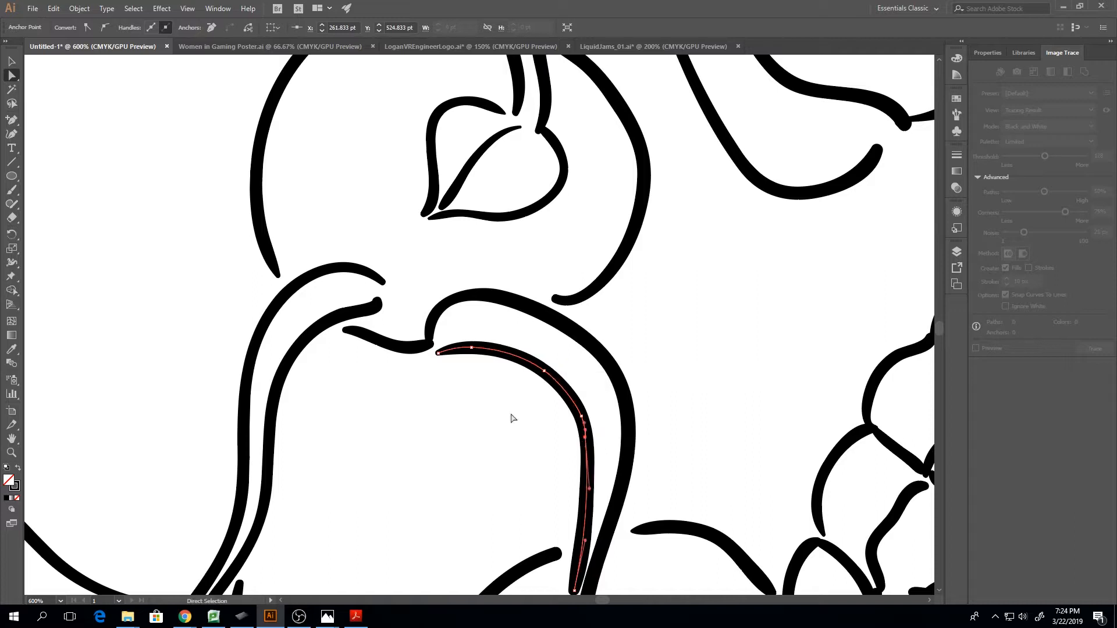
click(212, 28)
Extend the lower end of the front tendril's inner stroke toward the leaf bud and adjust its handles to follow the outer stroke
scroll(360, 216, down, 2)
scroll(512, 253, down, 2)
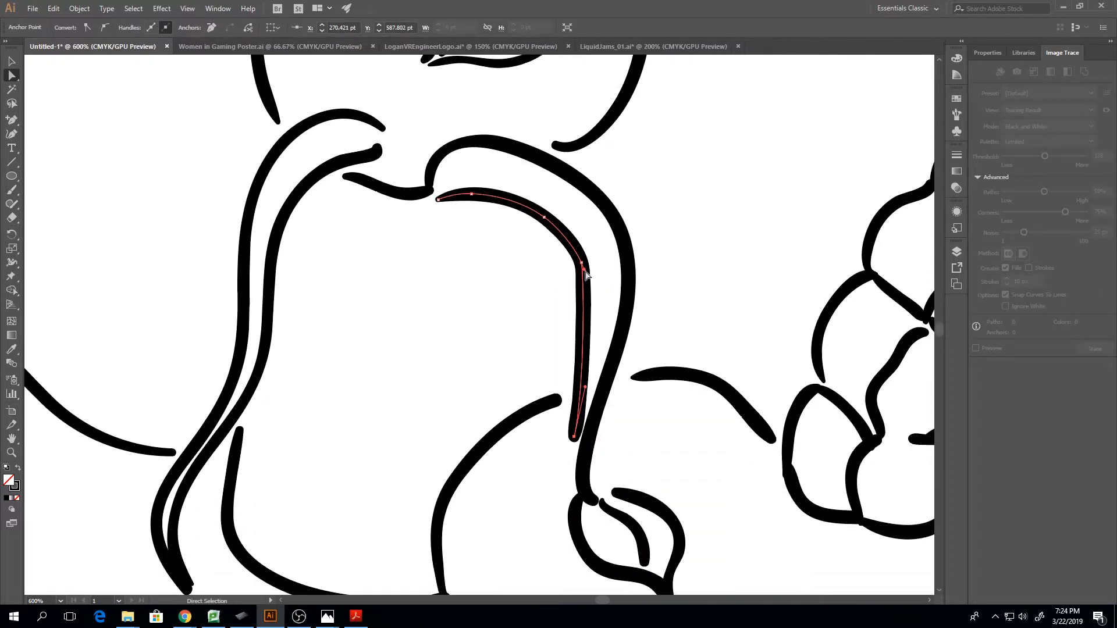
drag(584, 271, 587, 271)
drag(591, 280, 595, 296)
click(573, 437)
drag(574, 438, 564, 474)
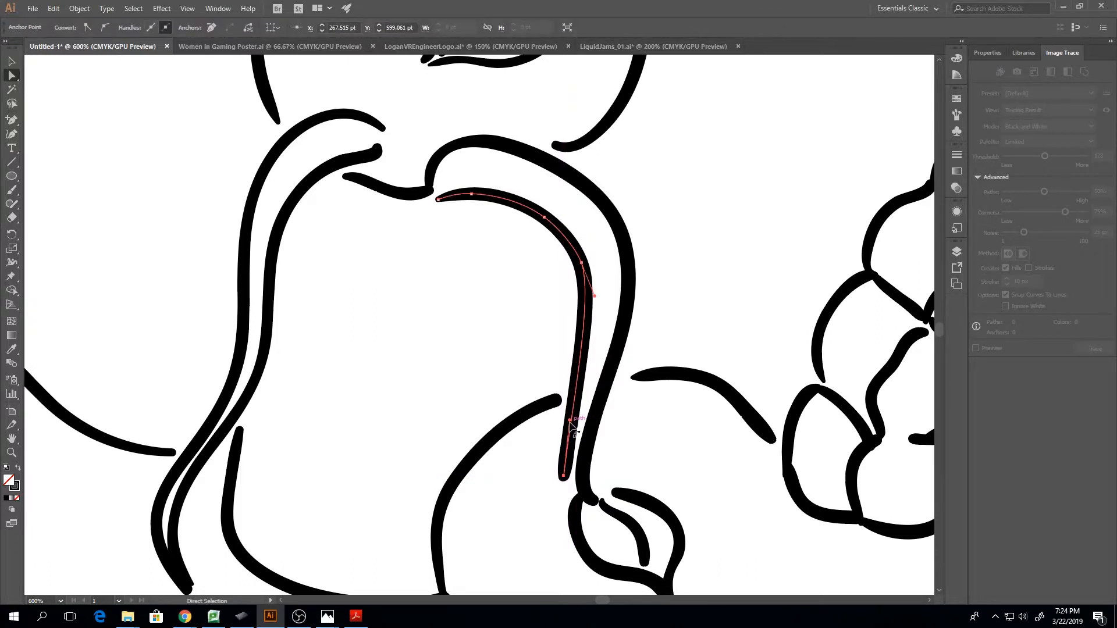
drag(563, 476, 566, 488)
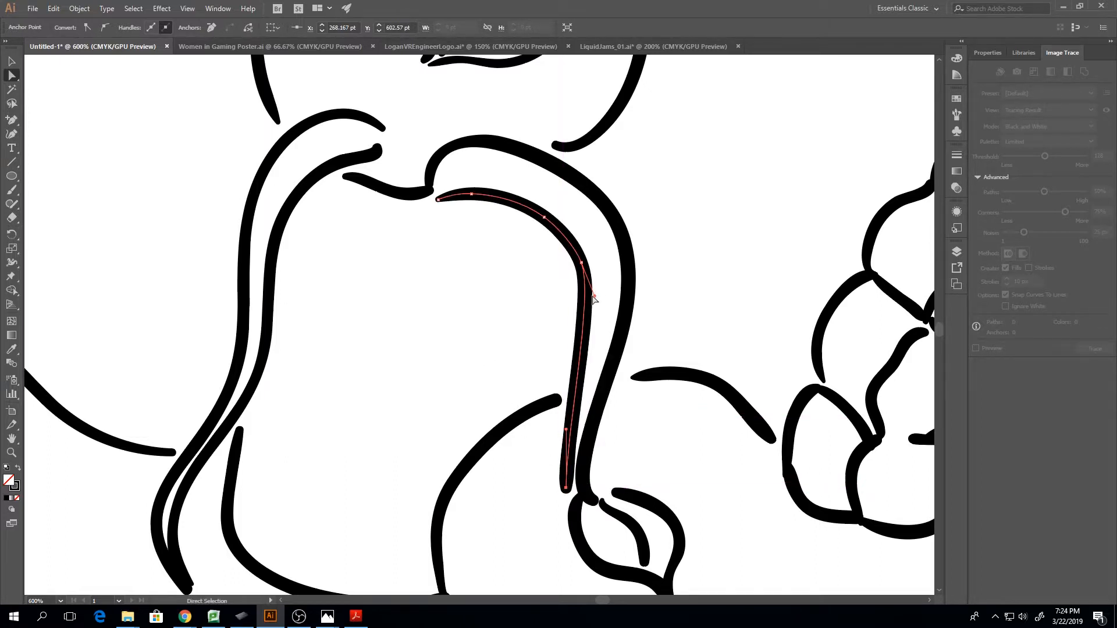
drag(594, 297, 601, 298)
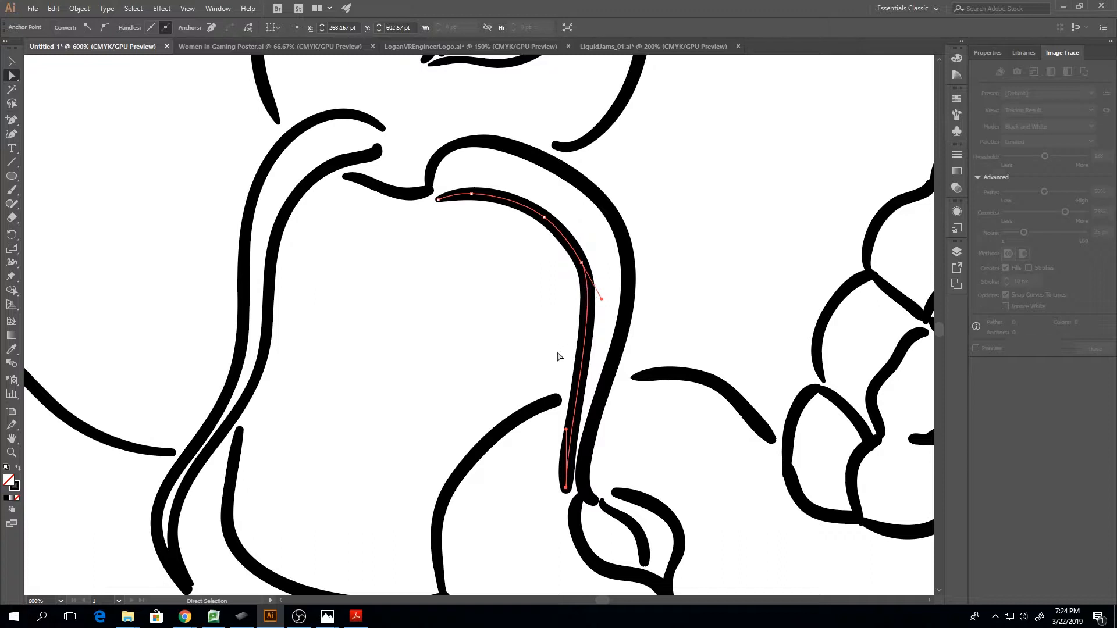
Smooth the bottom edge of the shape between the two cheek tendrils by removing excess anchor points and adjusting its curve handle
scroll(557, 356, down, 3)
click(406, 441)
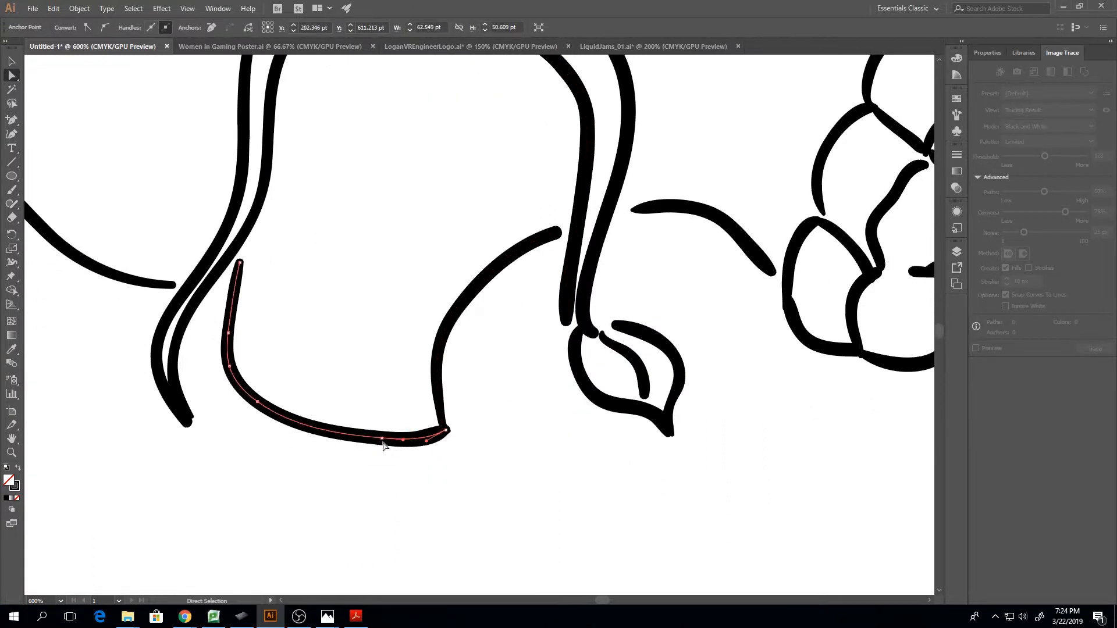
click(383, 438)
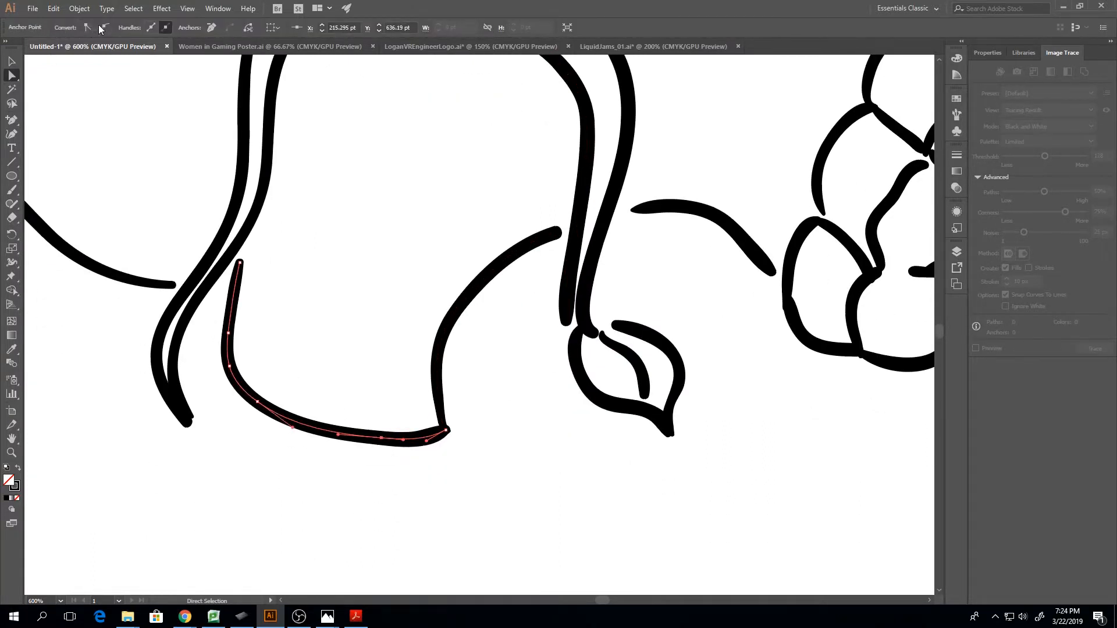
click(214, 30)
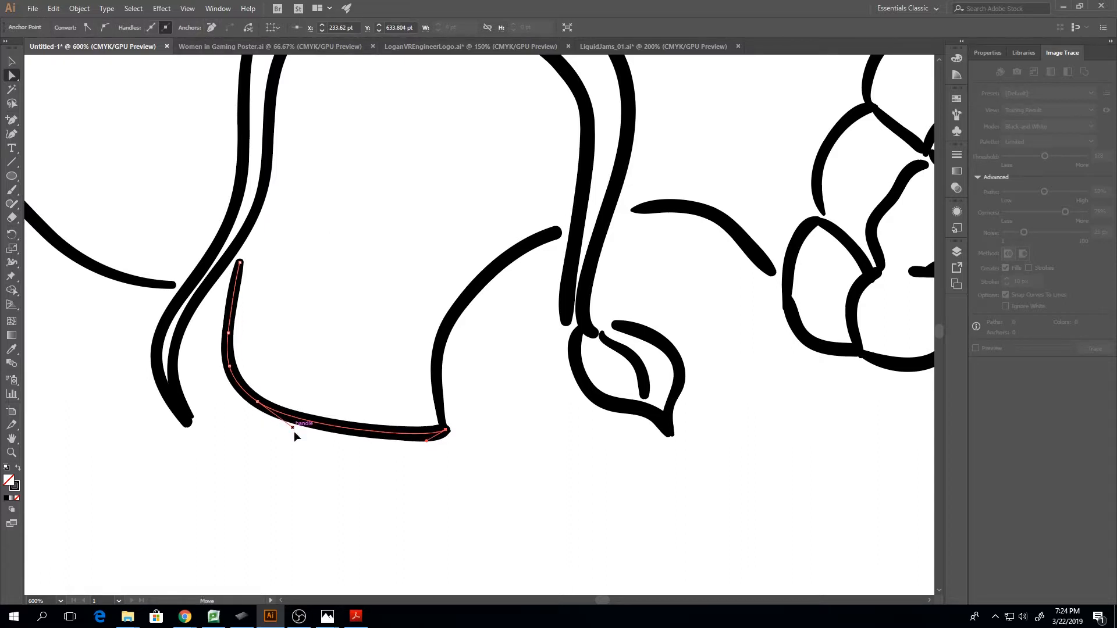
click(372, 347)
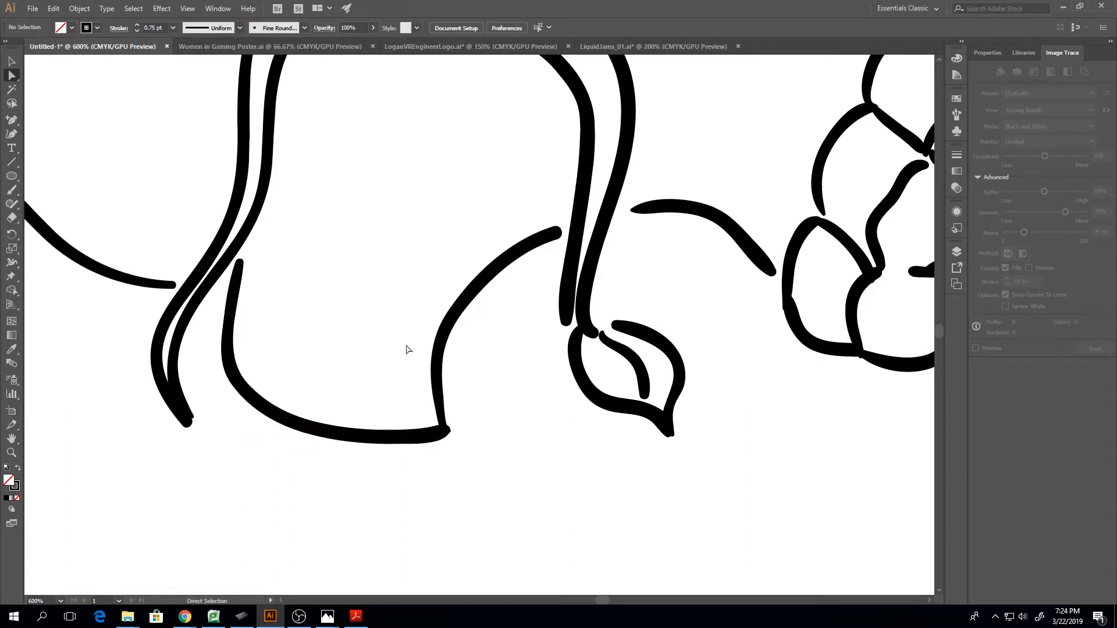
Remove the excess end anchor of the cheek shape's curved front edge and nudge its new lower end right to meet the bottom edge
click(448, 327)
click(448, 431)
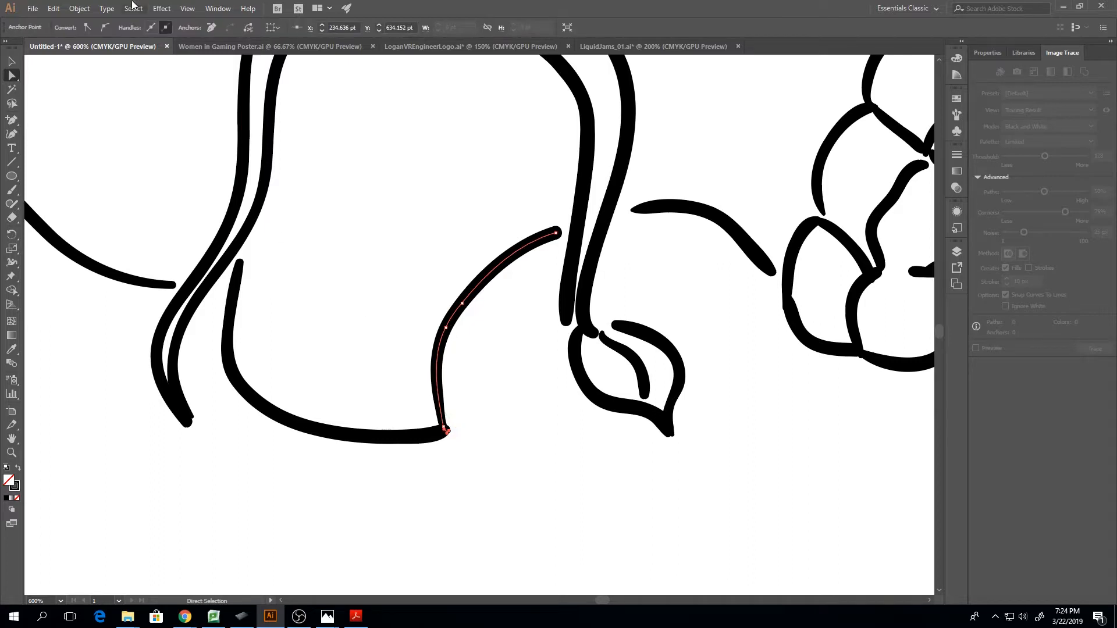
click(212, 28)
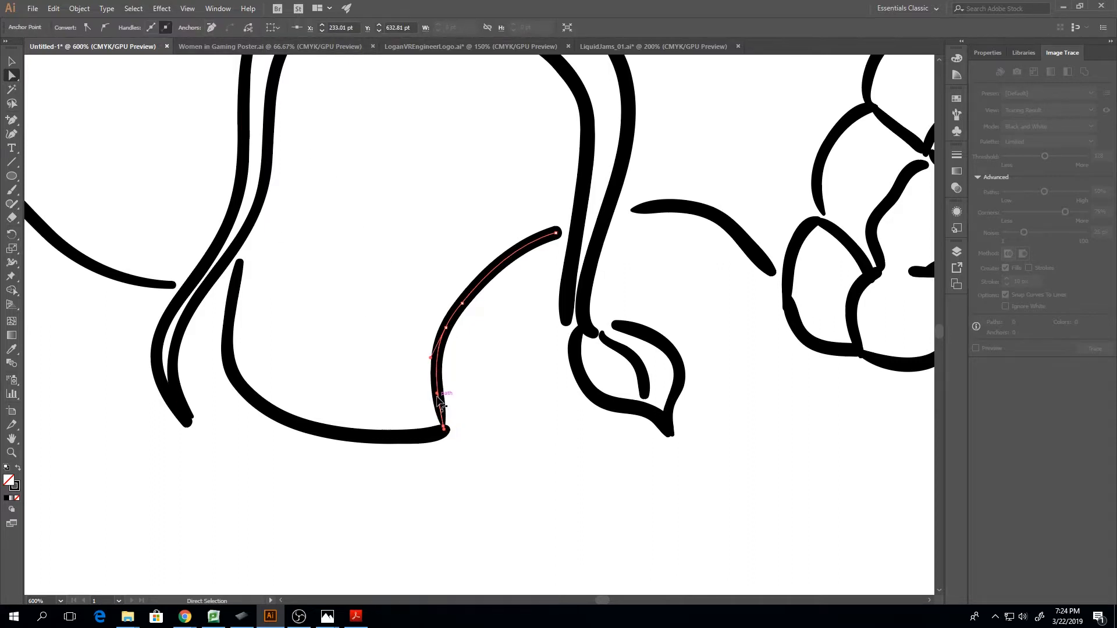
click(445, 429)
key(Right)
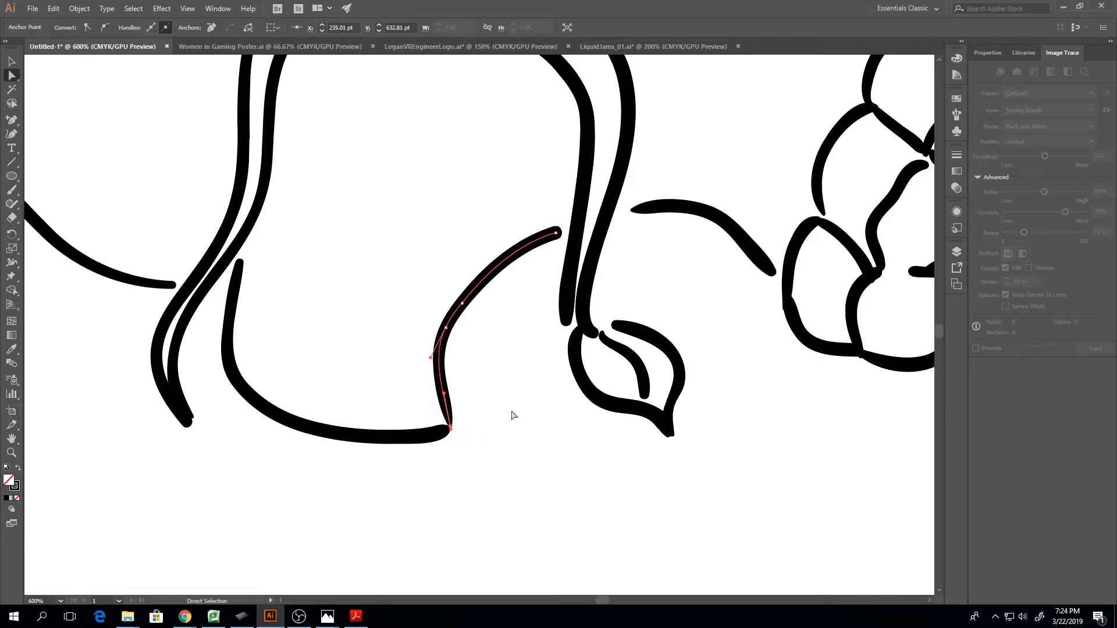
Move the leaf bud's outline and inner strokes together left and slightly up to line up under the front cheek tendril
drag(738, 488, 636, 377)
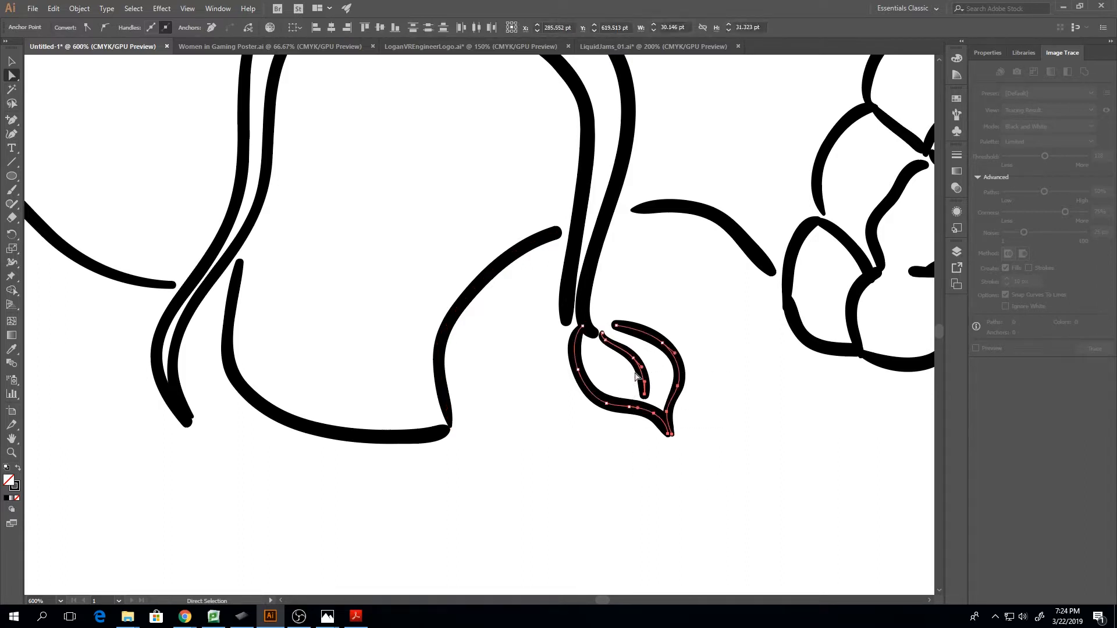
click(755, 479)
key(v)
drag(763, 515, 593, 388)
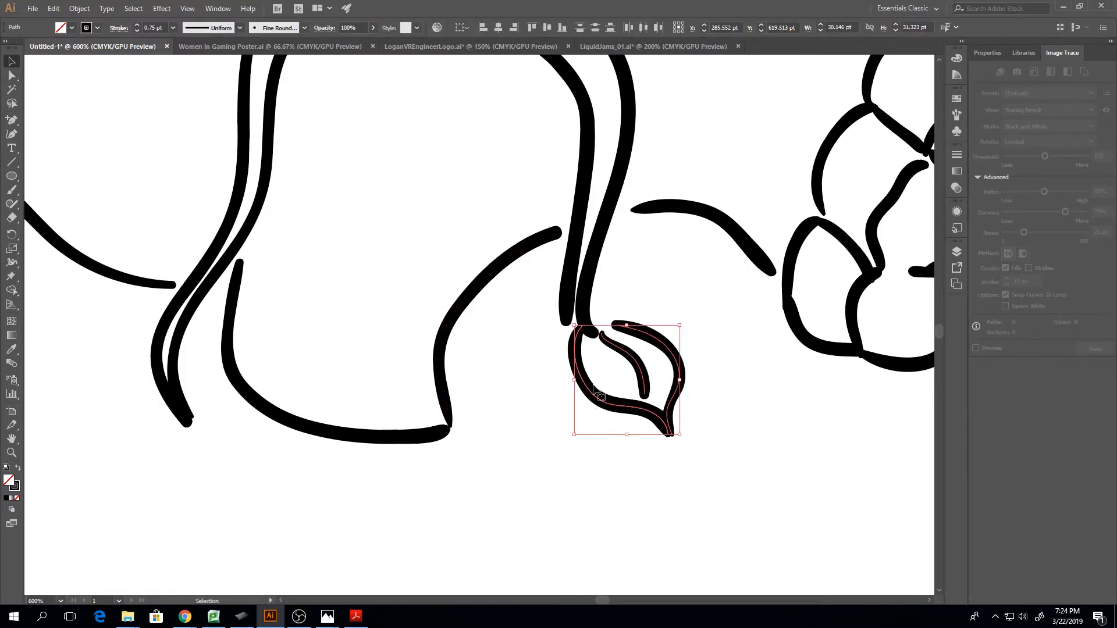
key(Left)
key(Left)
key(Left)
key(Left)
key(Left)
key(Left)
key(Left)
key(Left)
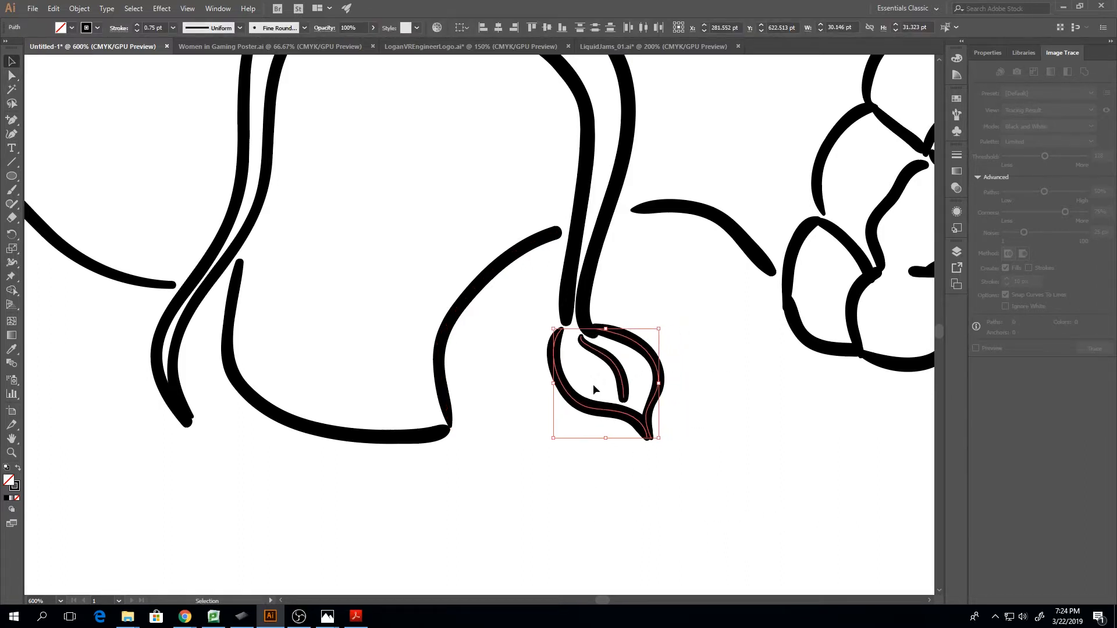
key(Up)
click(629, 386)
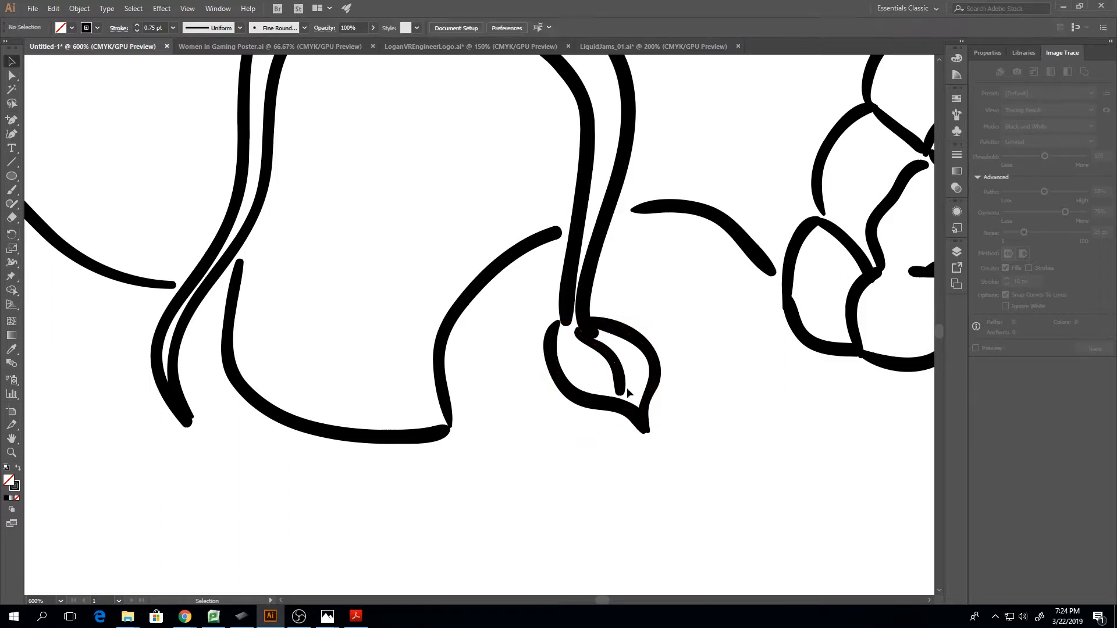
key(a)
Nudge the middle anchor of the arch inside the teeth and the lower end of its adjoining diagonal stroke up and left
key(ctrl+minus)
key(ctrl+minus)
key(ctrl+minus)
key(v)
scroll(678, 307, up, 1)
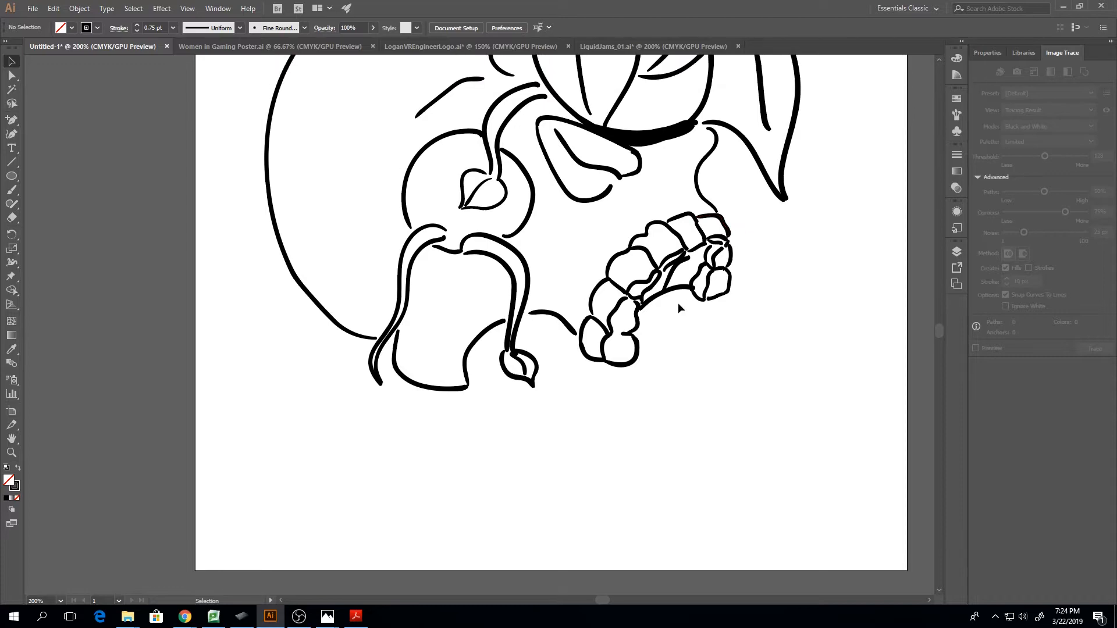
click(677, 302)
key(a)
key(ctrl+plus)
key(ctrl+plus)
key(ctrl+plus)
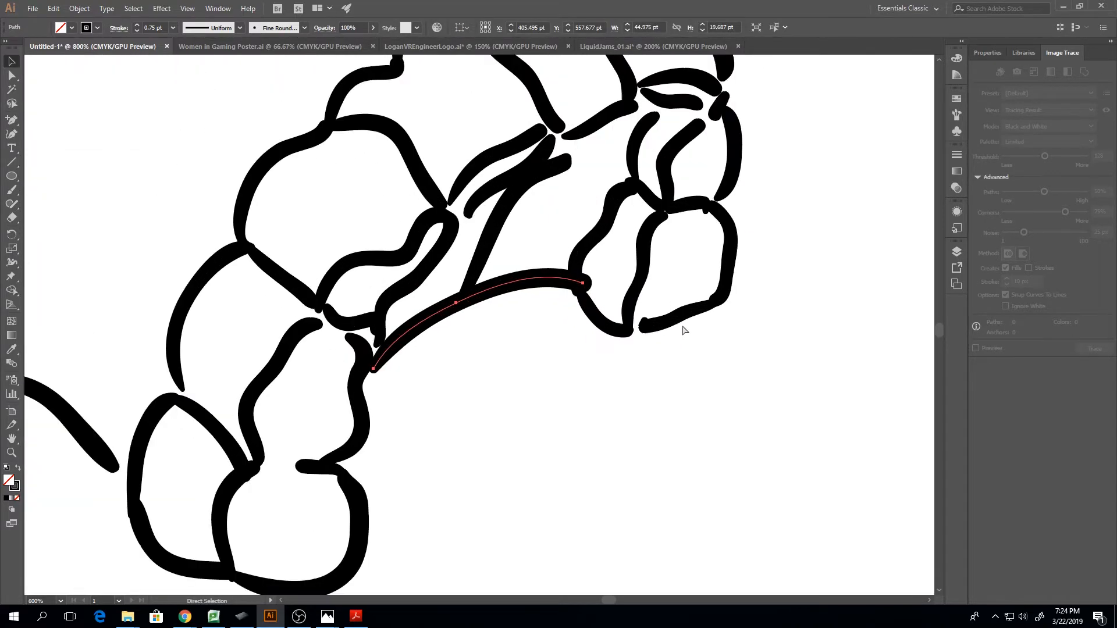
key(v)
key(ctrl+plus)
click(564, 403)
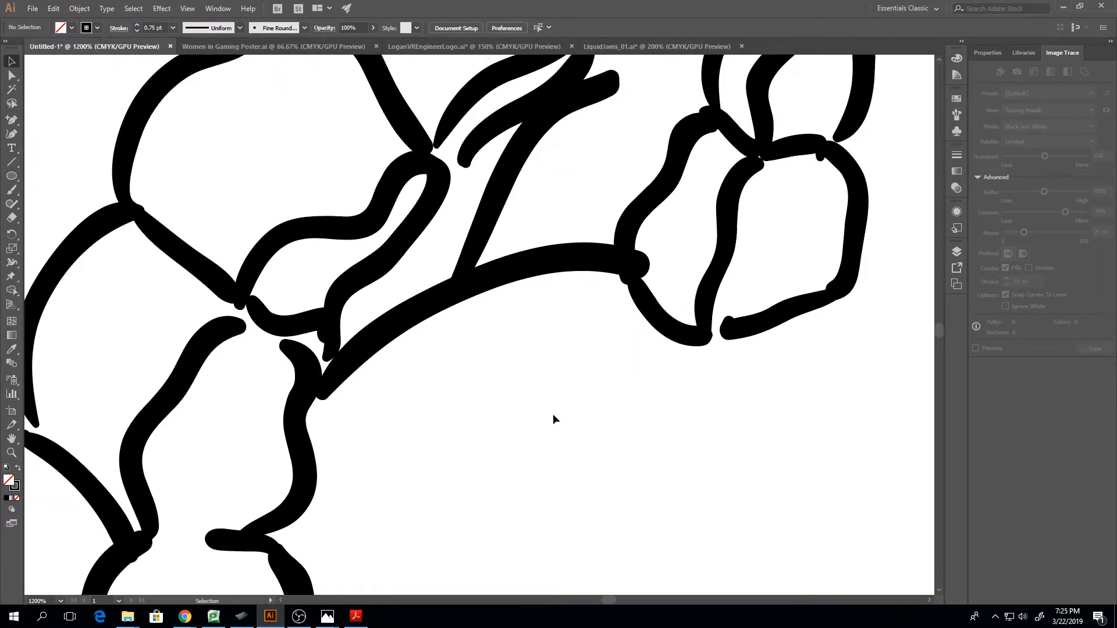
key(a)
drag(529, 429, 450, 308)
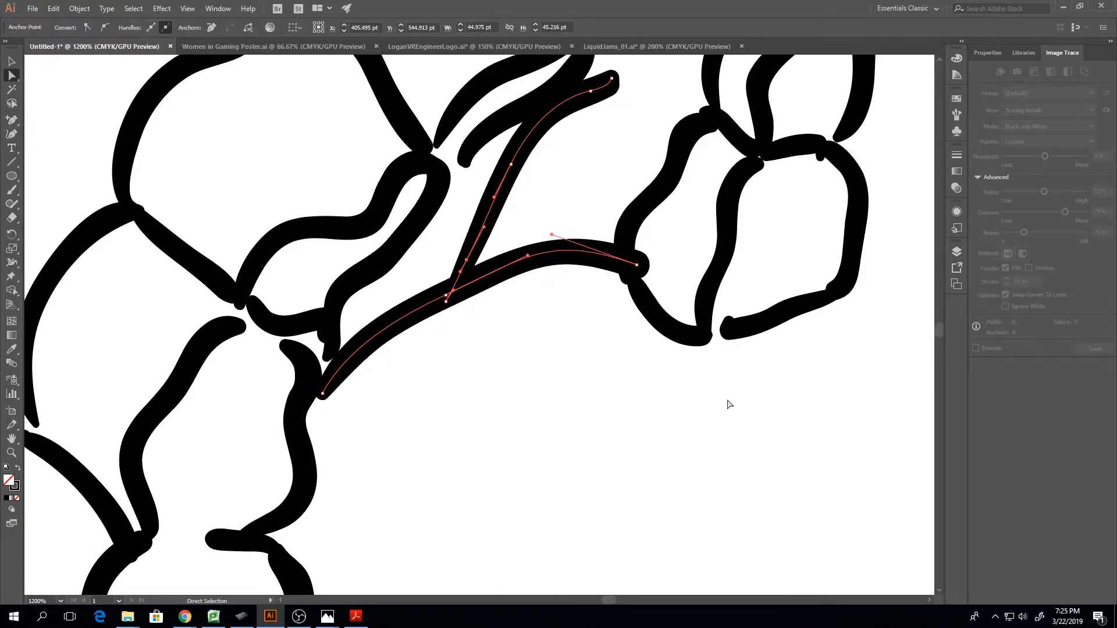
key(Left)
key(ctrl+z)
click(541, 378)
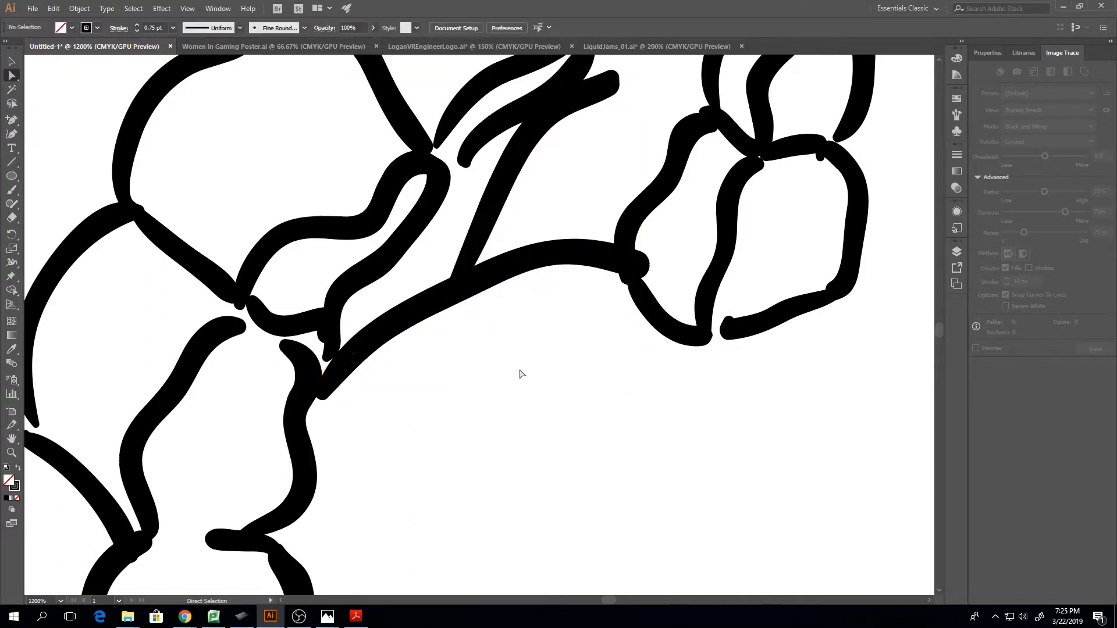
drag(468, 394, 437, 231)
key(Up)
key(Up)
key(Up)
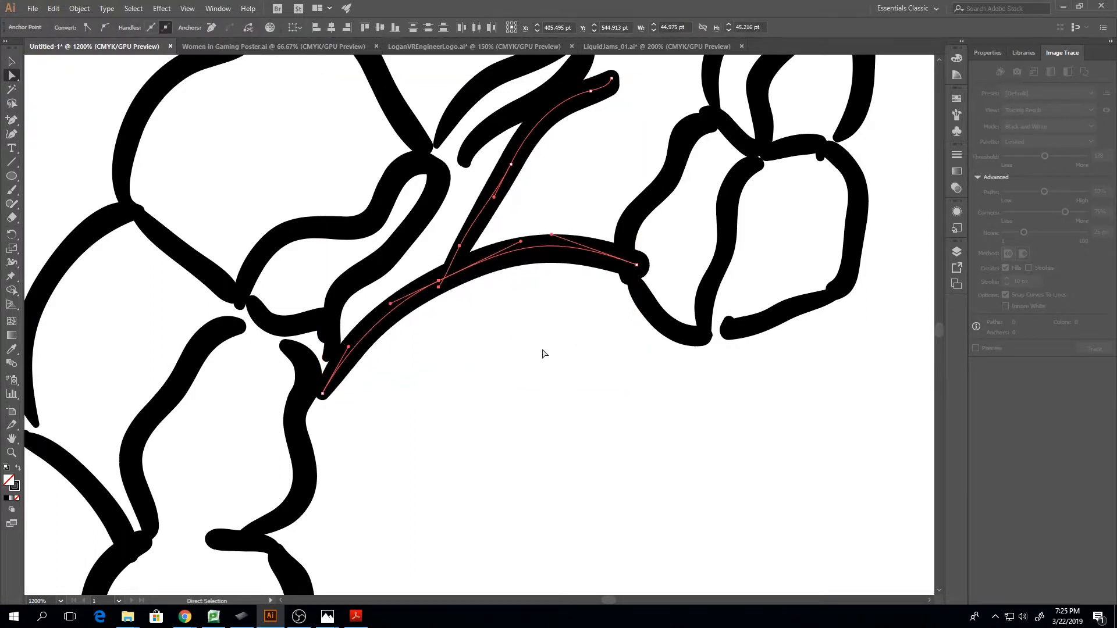
key(Left)
key(Left)
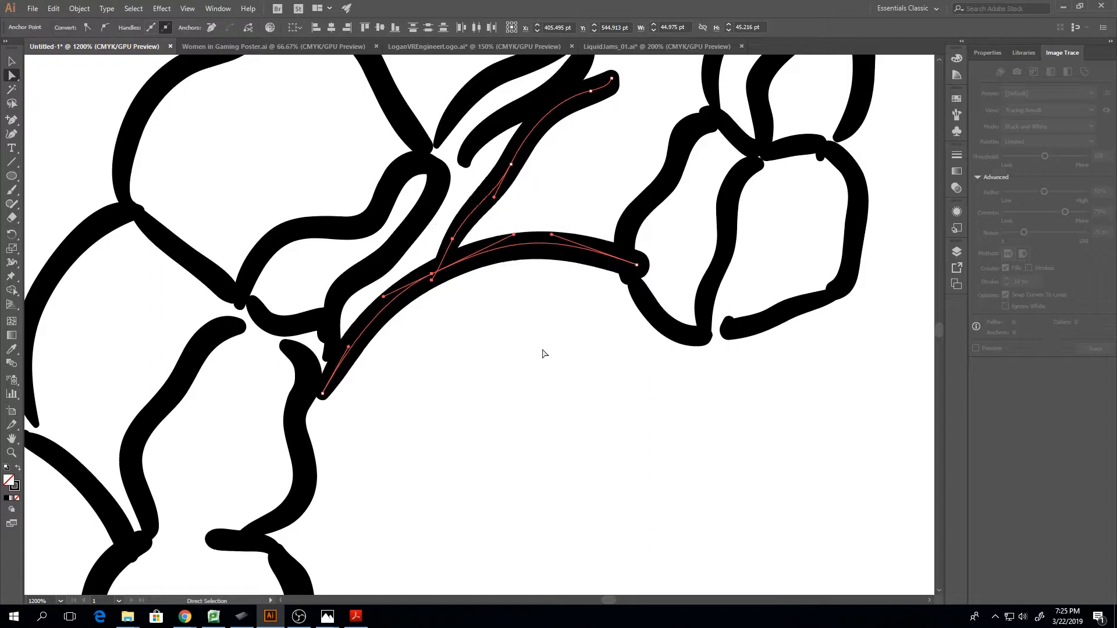
Smooth the diagonal stroke above the arch by shifting its middle anchor up and left and removing the excess anchor below it
click(511, 164)
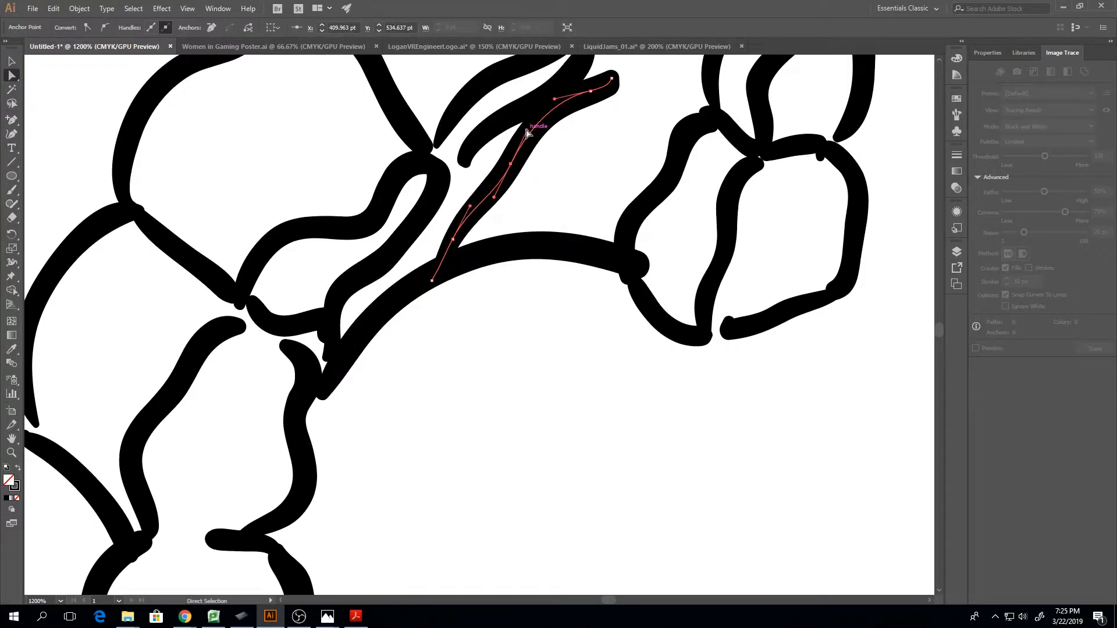
mouse_move(511, 165)
mouse_down()
mouse_move(490, 163)
mouse_move(502, 170)
mouse_up()
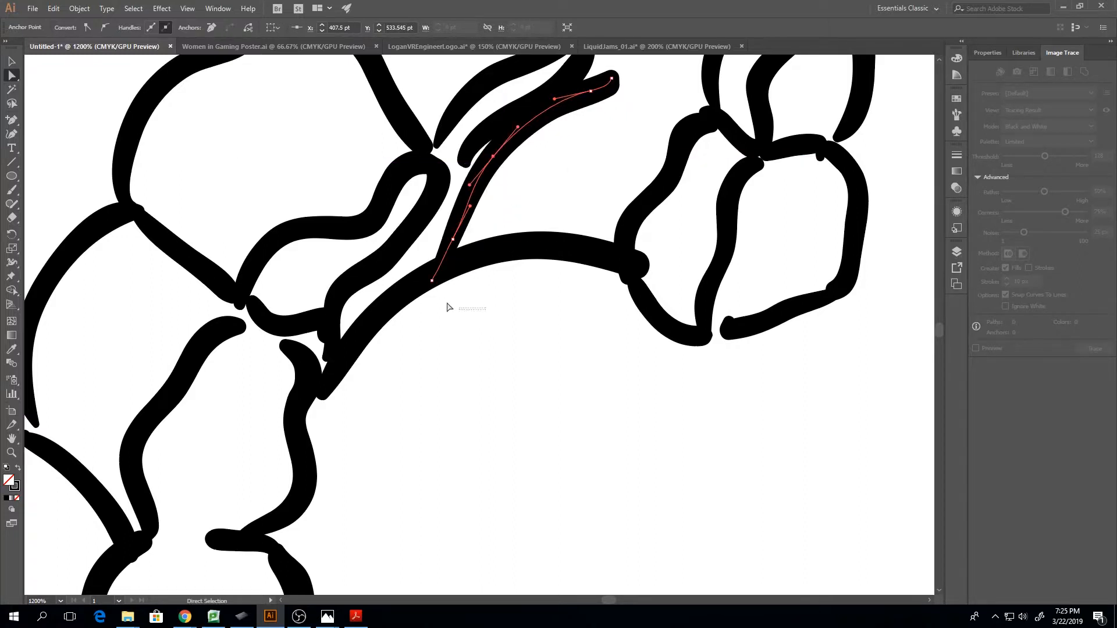
click(453, 239)
click(211, 27)
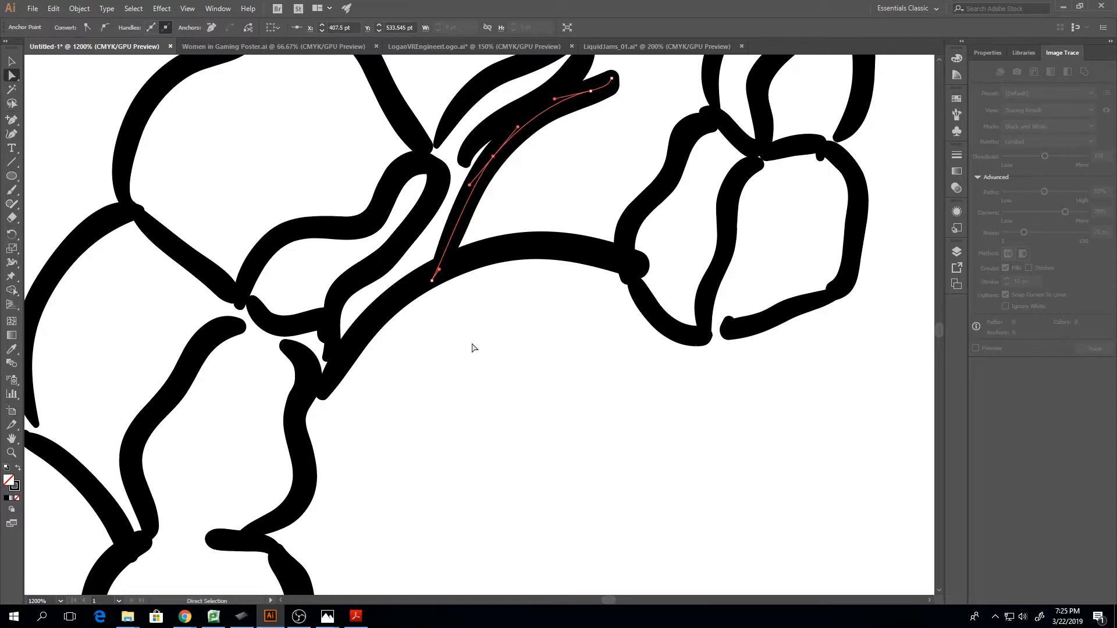
Raise the arch's middle anchor together with the diagonal stroke's lower end
drag(475, 348, 425, 266)
key(Up)
key(Up)
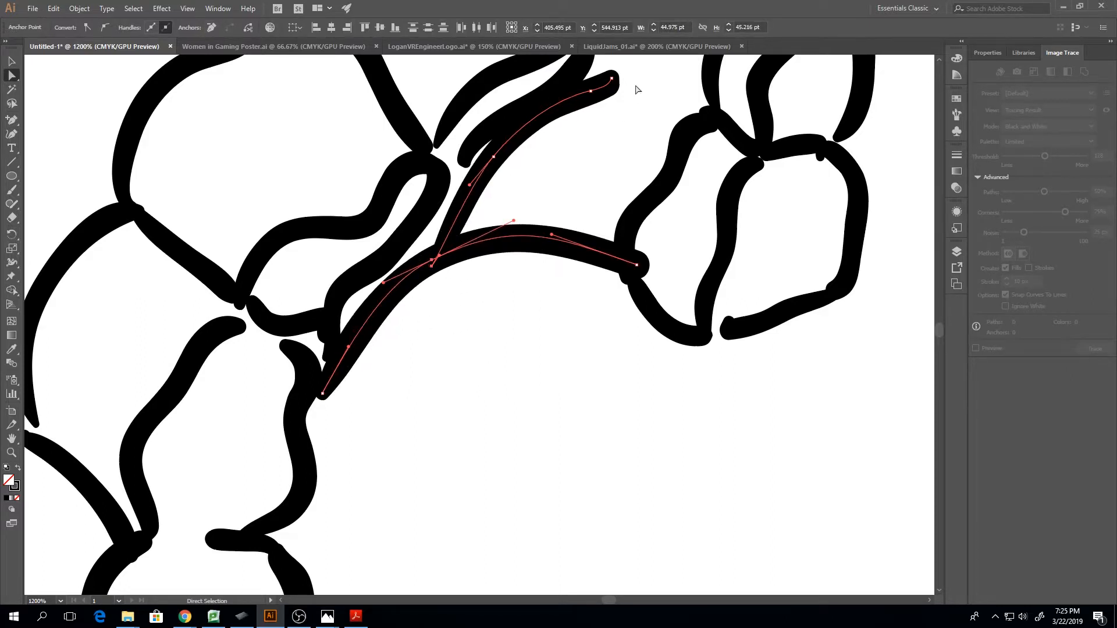
Remove the excess anchor at the diagonal stroke's upper tip, undoing an accidental move of the whole stroke
drag(605, 76, 625, 117)
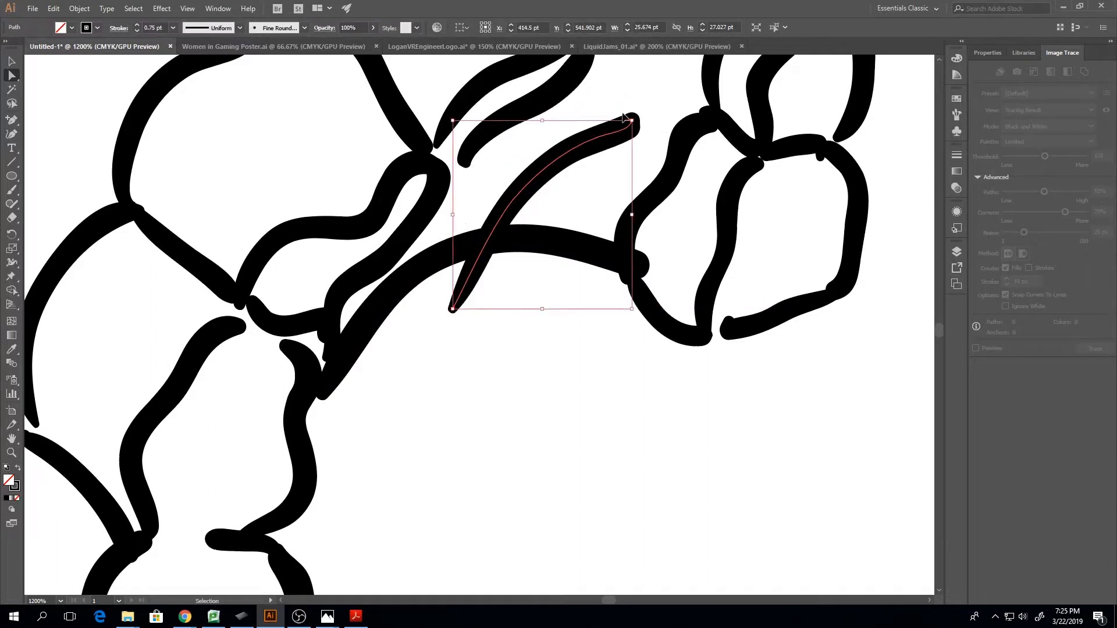
key(ctrl+z)
scroll(629, 155, up, 2)
click(611, 149)
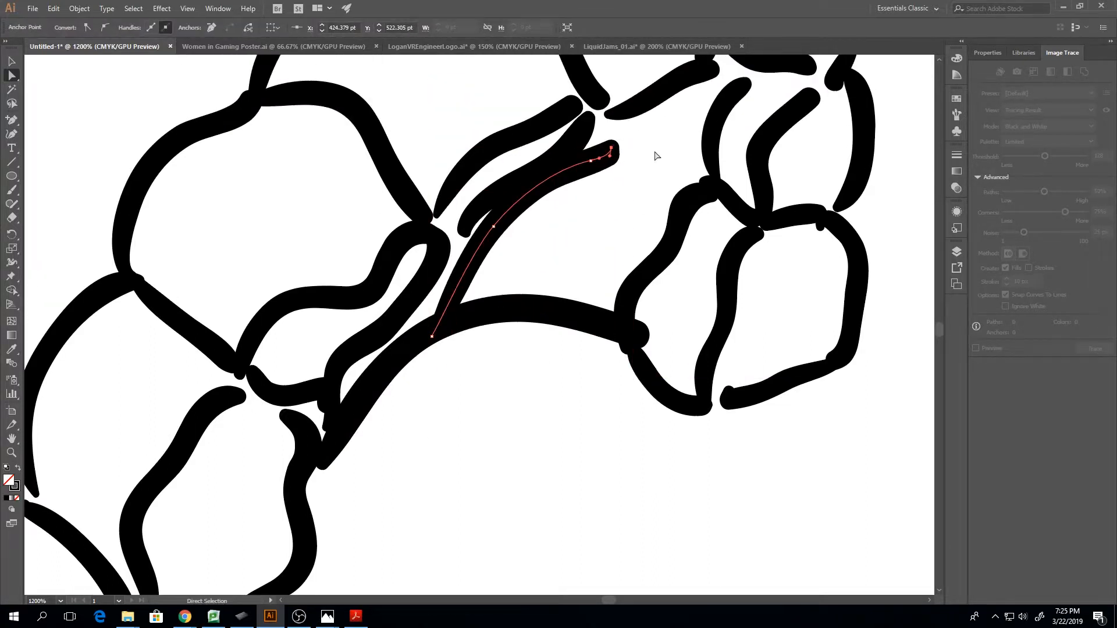
click(212, 33)
click(626, 164)
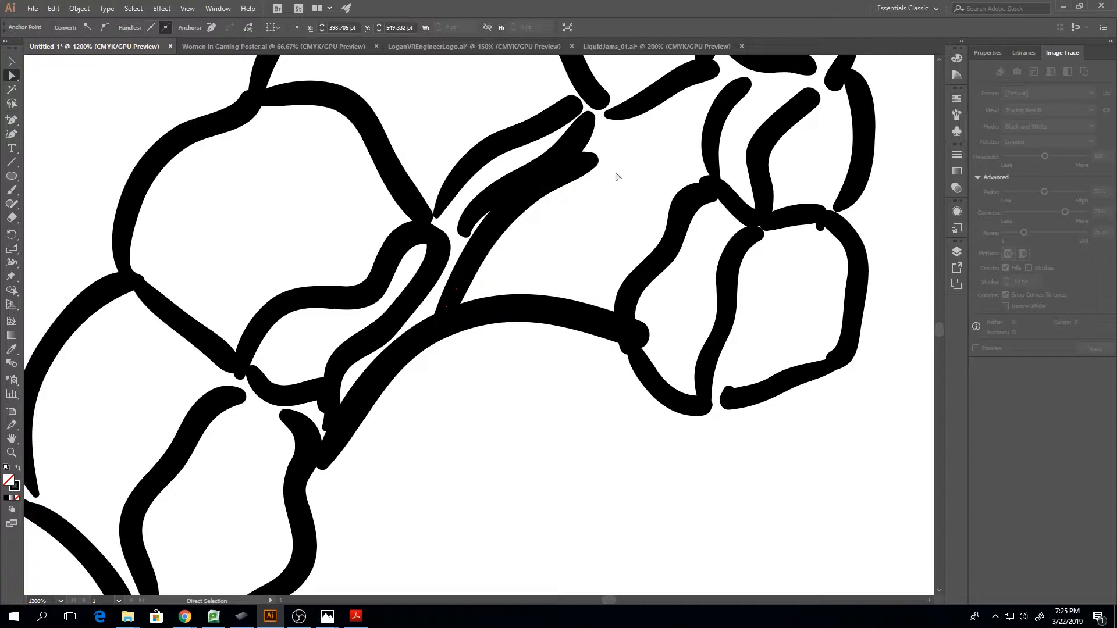
Delete the diagonal stroke that rises from the arch inside the teeth
key(ctrl+minus)
key(ctrl+minus)
key(ctrl+minus)
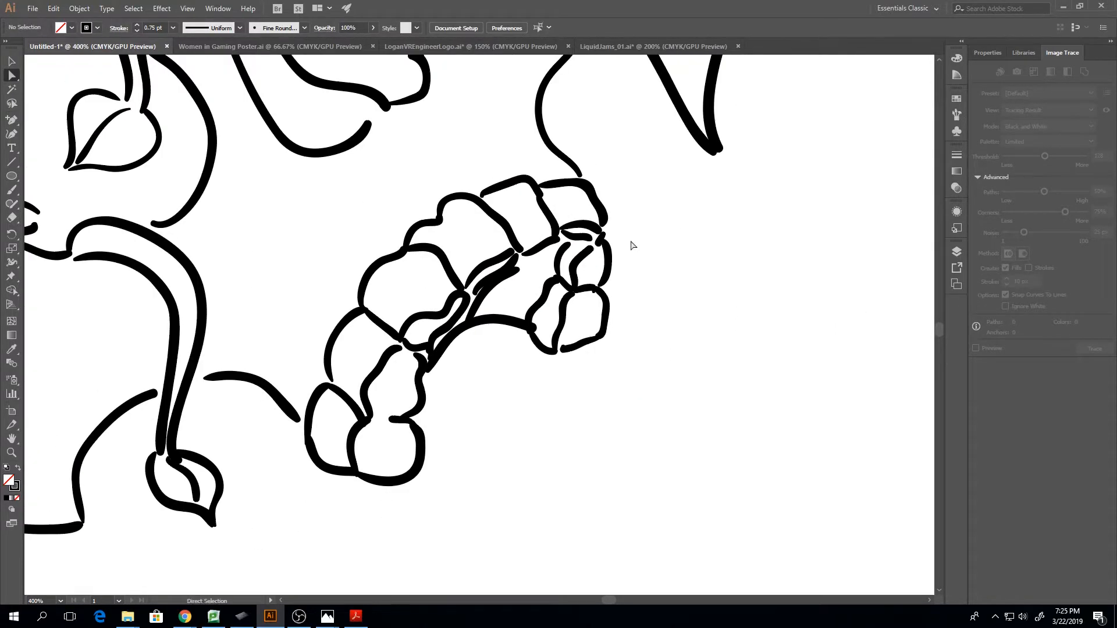
click(484, 298)
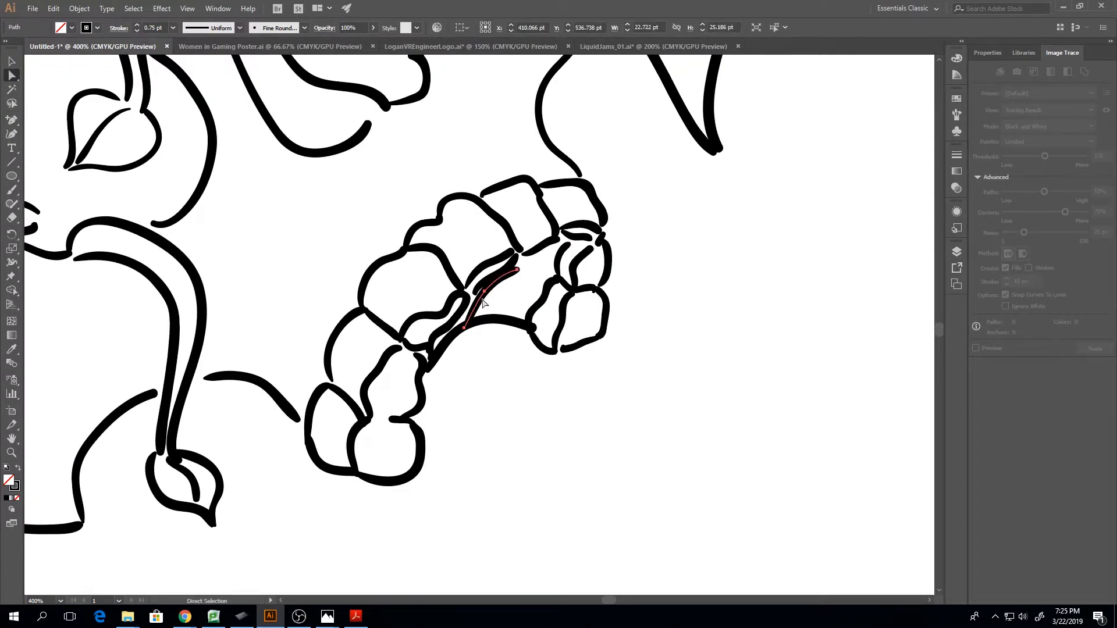
key(Delete)
Nudge the arch's right end anchor left so it ends at the outline of the small right-hand tooth
click(533, 329)
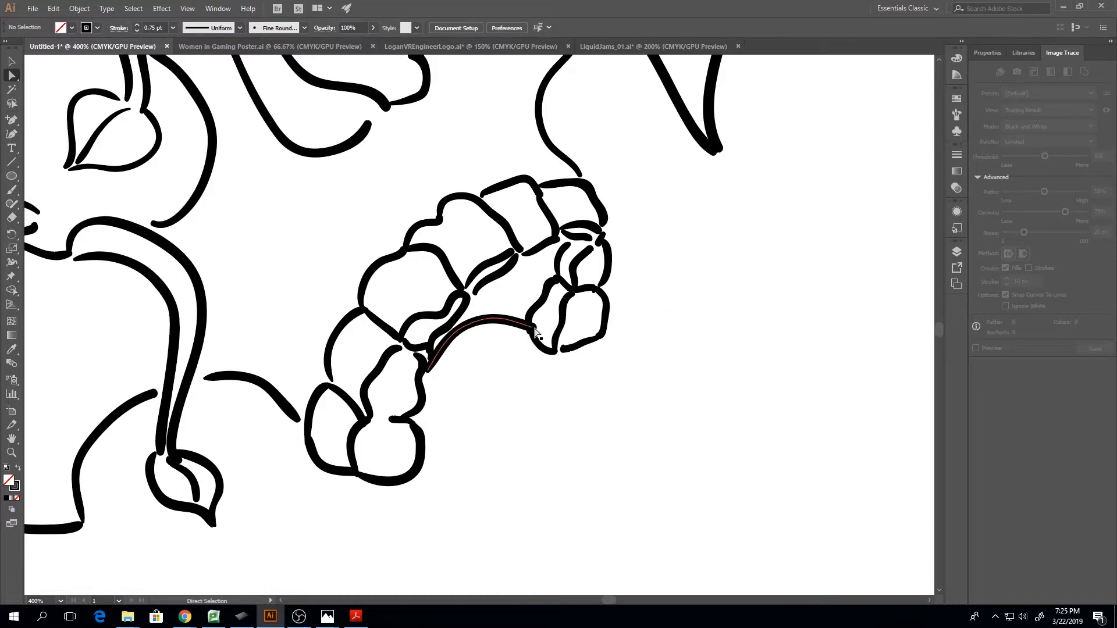
key(Down)
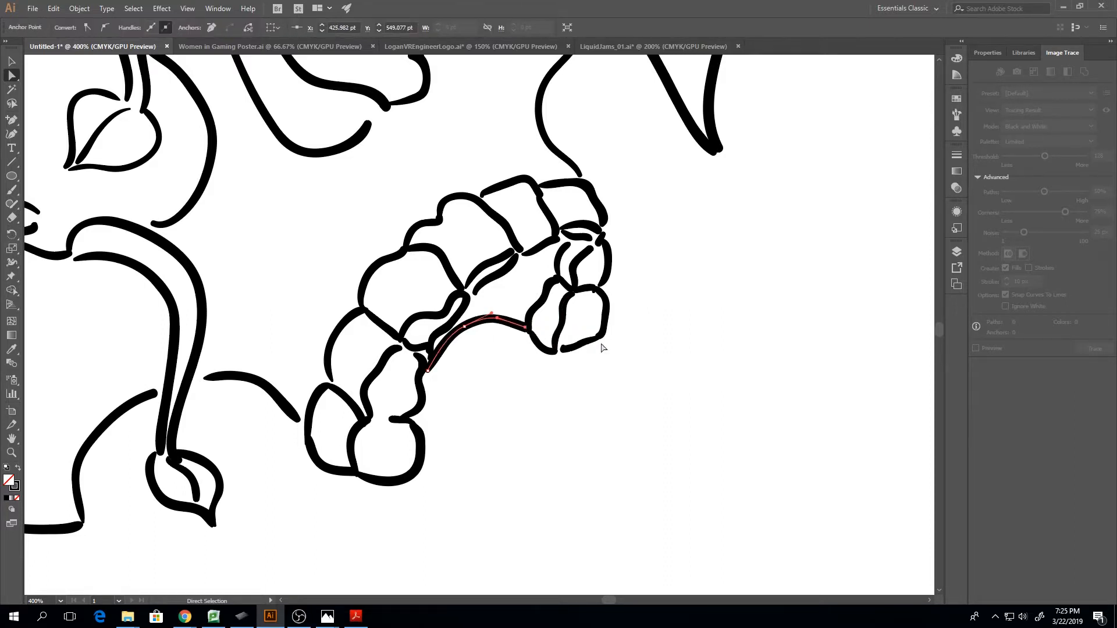
key(Left)
key(Left)
key(Left)
click(639, 370)
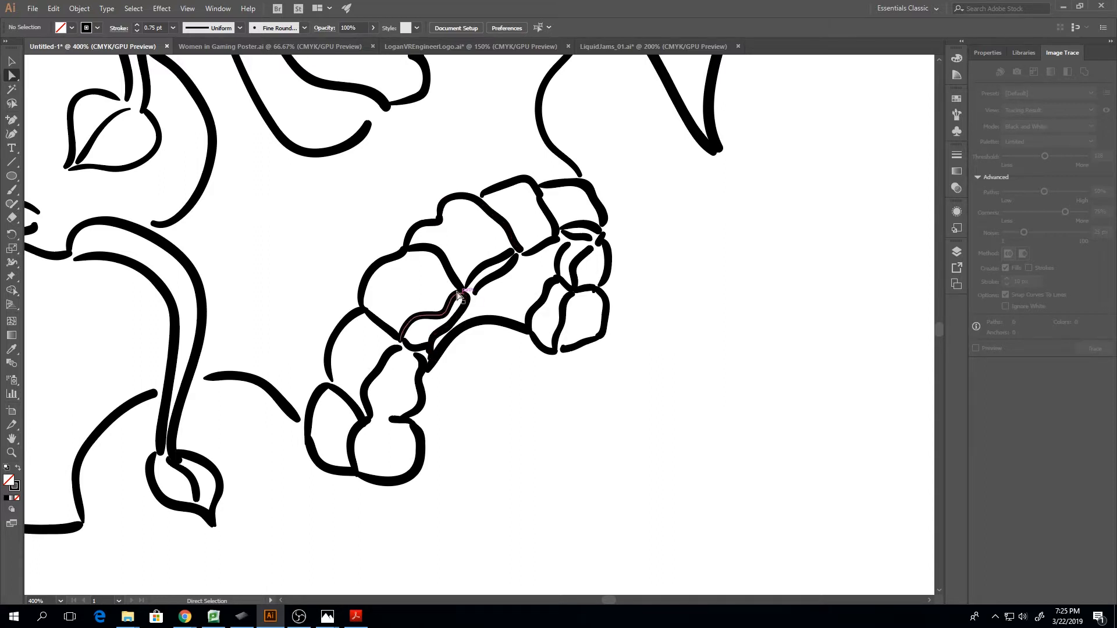
Select the whole skull and flower drawing and move it up and right on the artboard
scroll(586, 349, up, 5)
scroll(600, 365, up, 5)
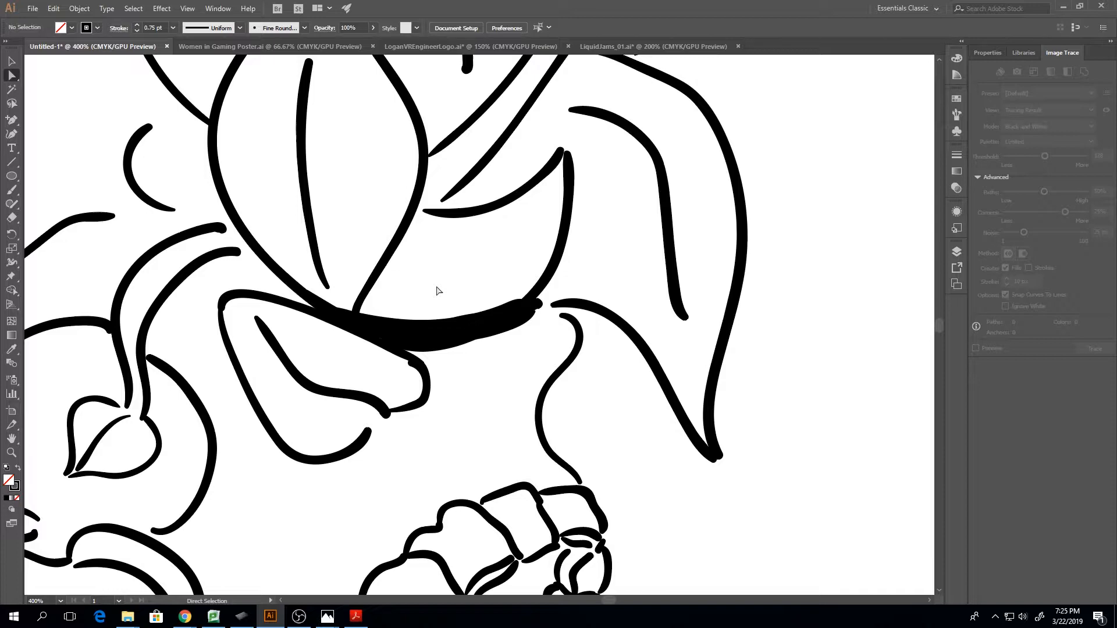
scroll(437, 290, down, 4)
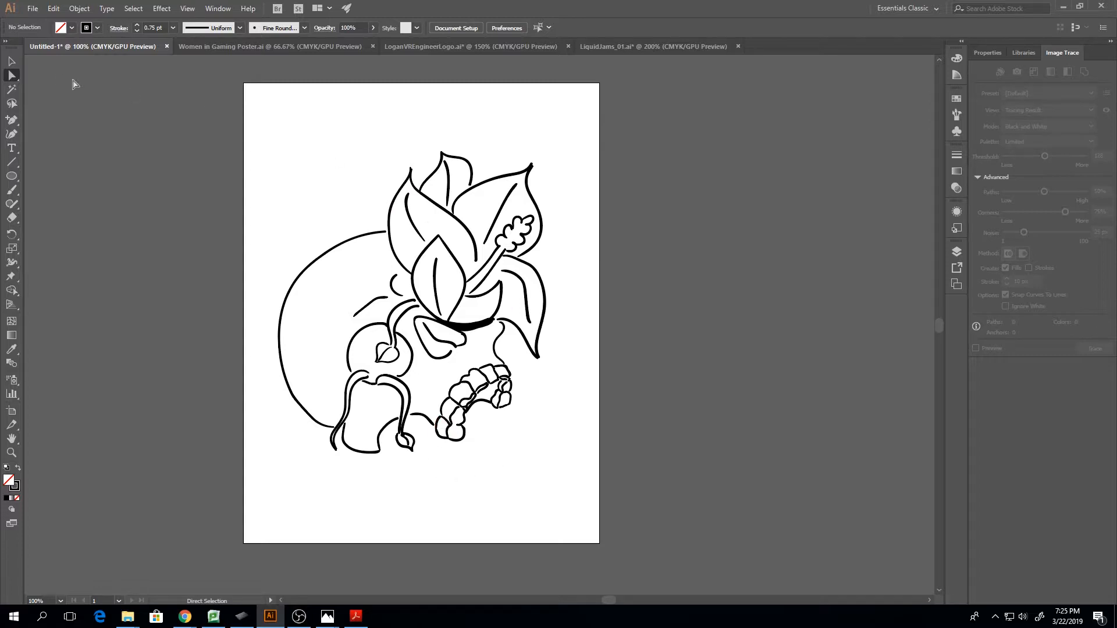
click(12, 61)
drag(219, 122, 600, 547)
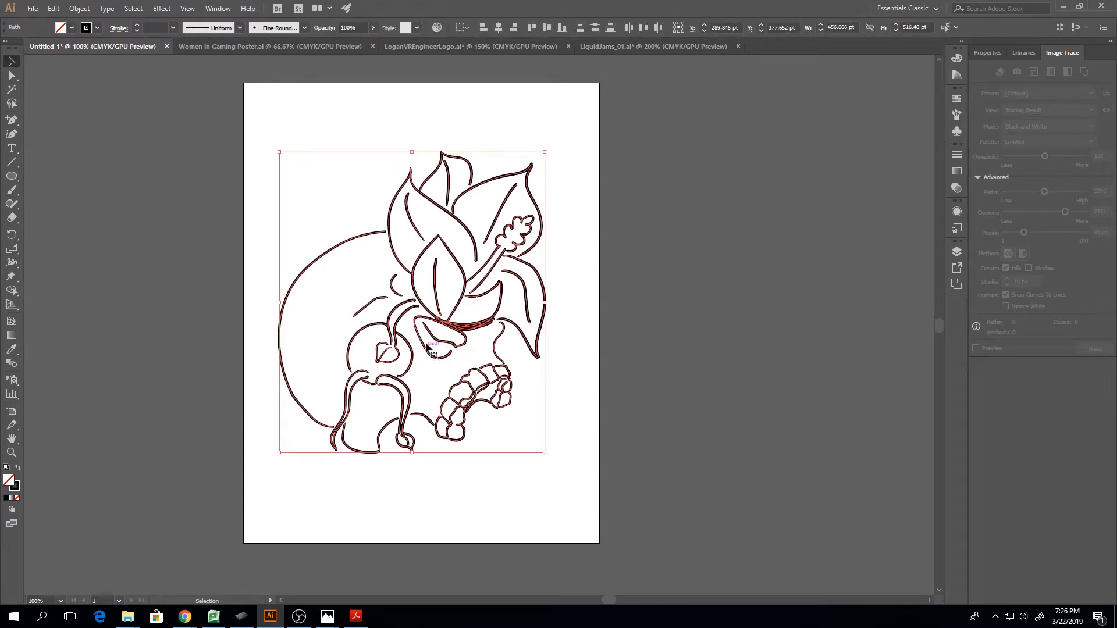
drag(445, 327, 454, 324)
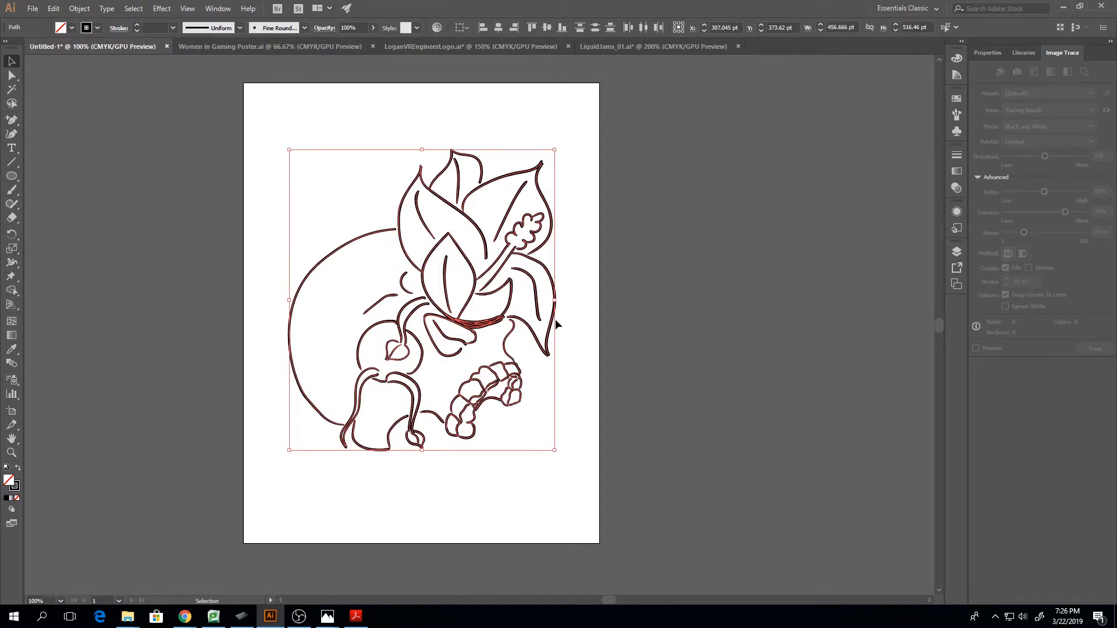
key(shift+Up)
key(shift+Up)
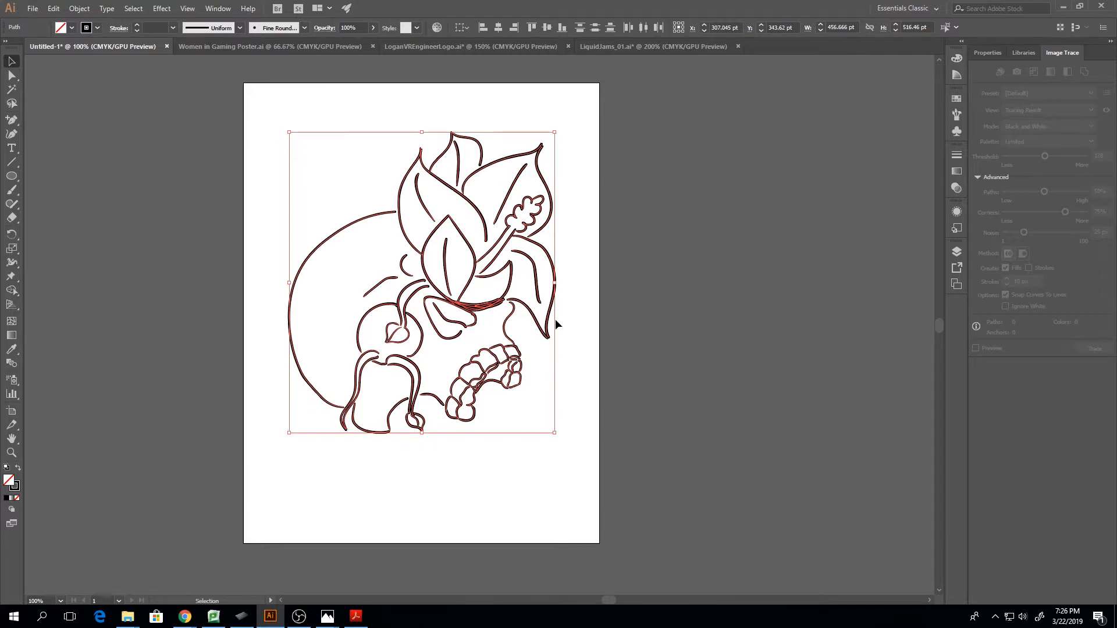
key(shift+Right)
key(shift+Up)
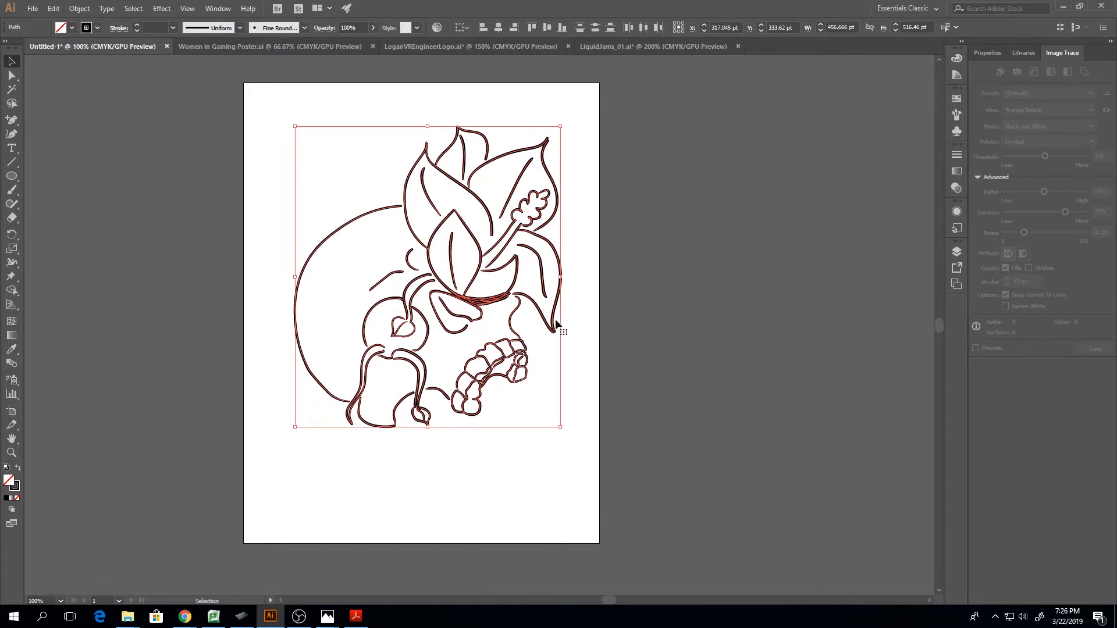
key(shift+Up)
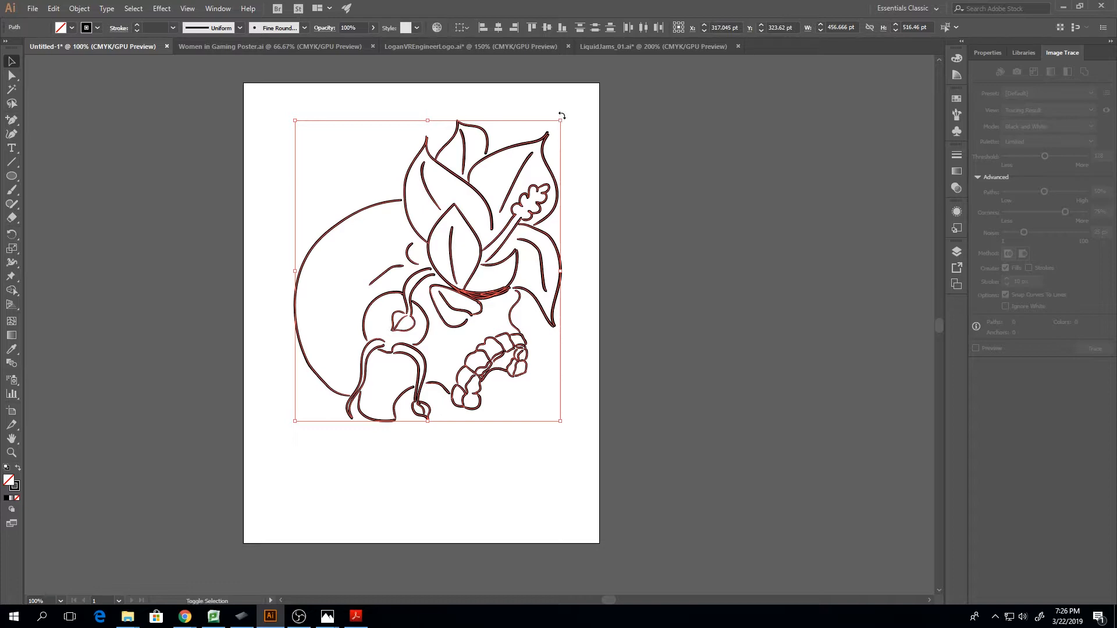
Scale the whole drawing down to a tiny thumbnail, keeping its lower-left corner in place
drag(561, 121, 332, 390)
click(377, 464)
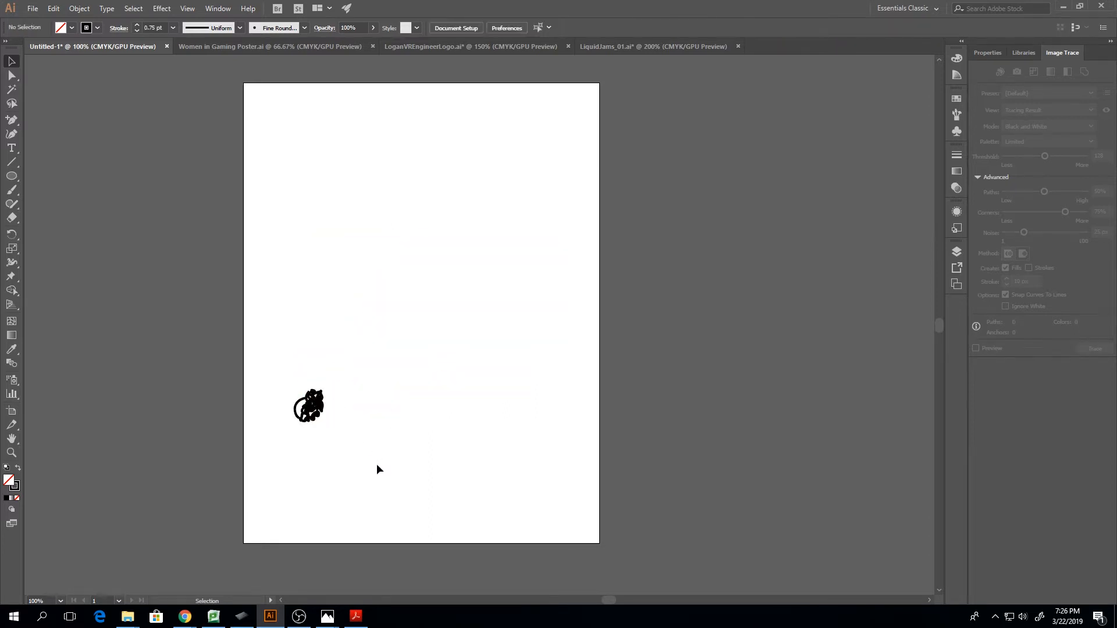
key(a)
key(ctrl+minus)
key(ctrl+minus)
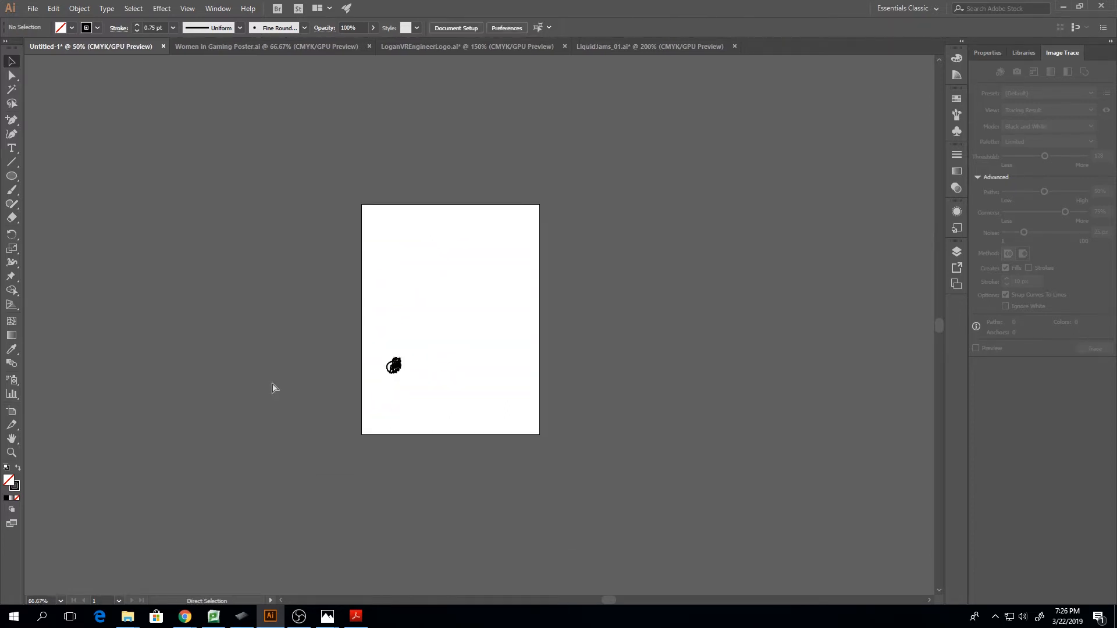
Examine the shrunken drawing's line thickness up close and select all of its paths
key(ctrl+equal)
key(ctrl+equal)
key(ctrl+equal)
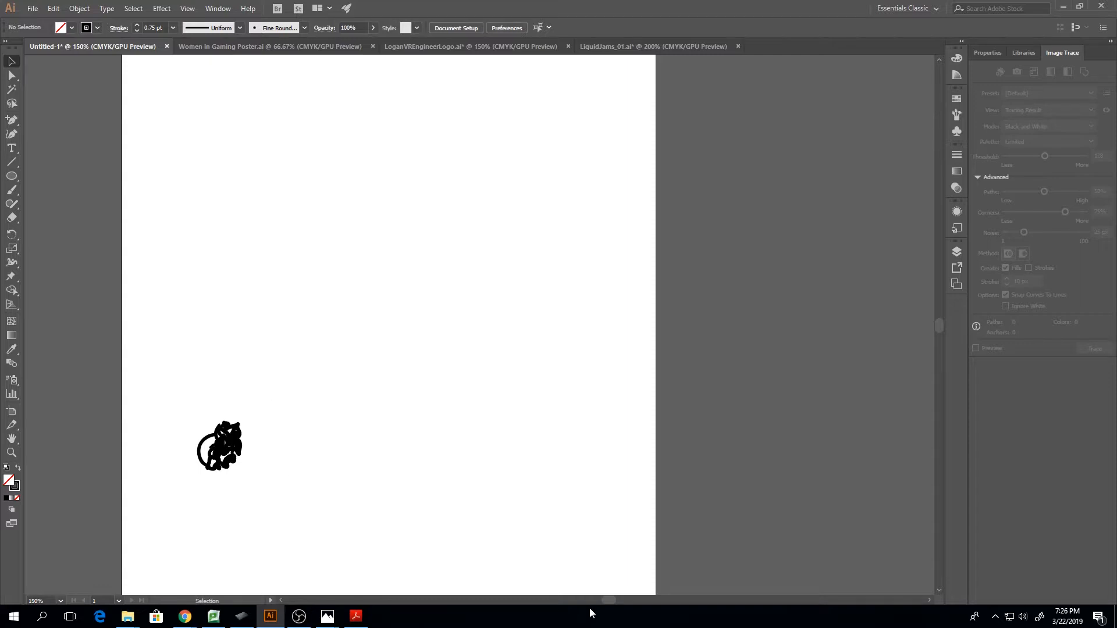
drag(616, 601, 591, 601)
key(ctrl+equal)
key(ctrl+equal)
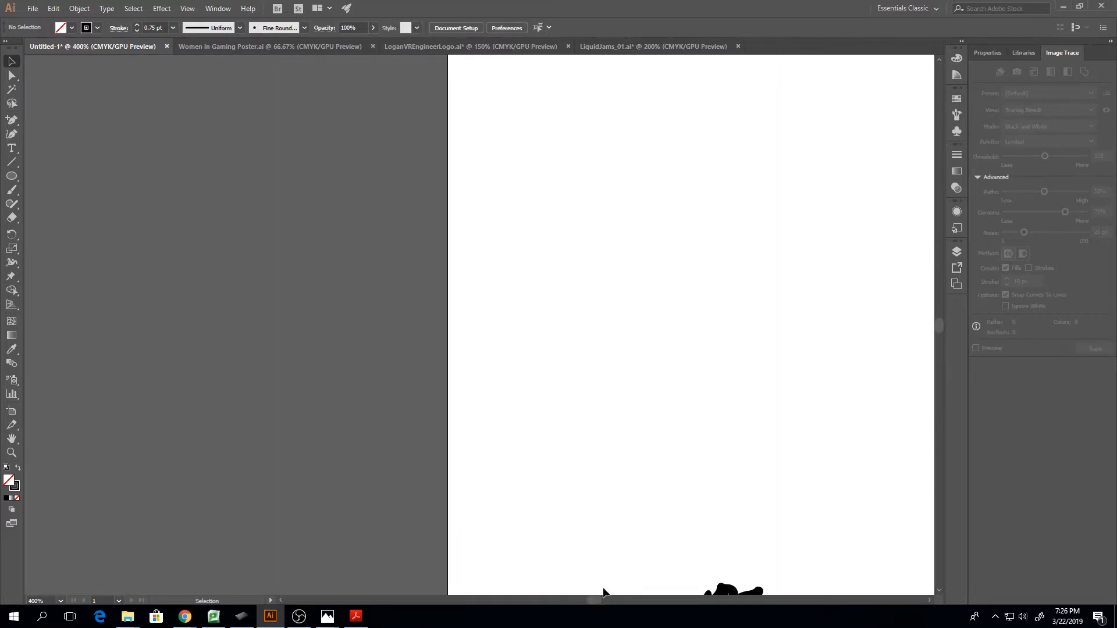
scroll(612, 594, down, 3)
drag(602, 371, 815, 573)
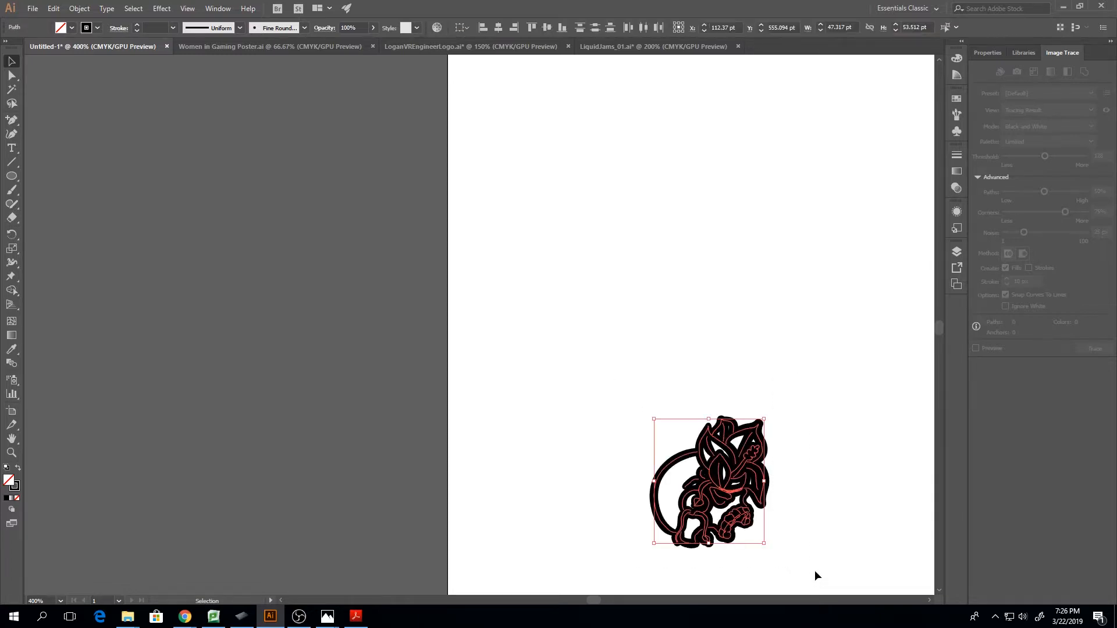
Enlarge the selected drawing far beyond the artboard, to about 1542 pt wide by 1744 pt high
key(ctrl+minus)
key(ctrl+minus)
key(ctrl+minus)
key(ctrl+minus)
key(ctrl+minus)
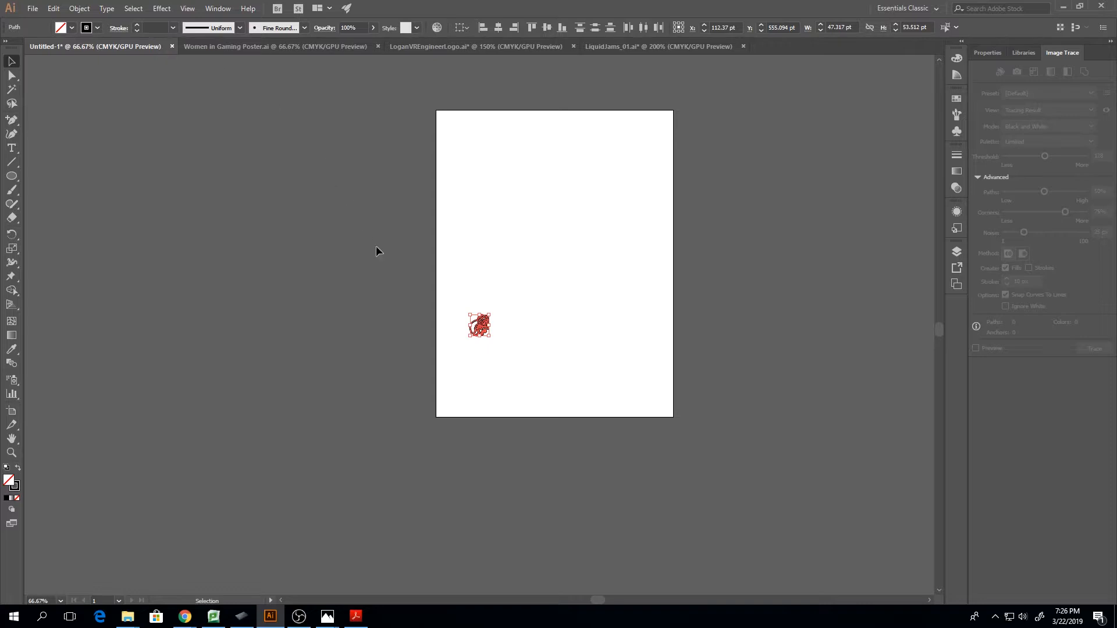
mouse_move(491, 315)
mouse_down()
mouse_move(683, 165)
mouse_move(827, 81)
mouse_move(965, 24)
mouse_up()
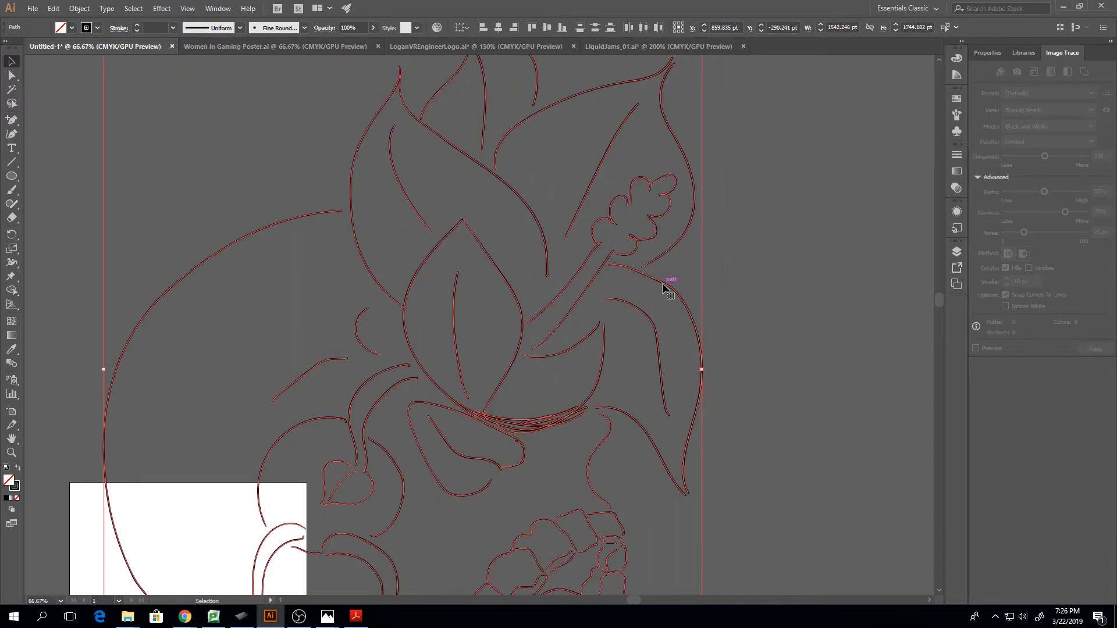
Undo the enlargement and the earlier reduction to bring the drawing back to its full size on the artboard
key(a)
key(ctrl+z)
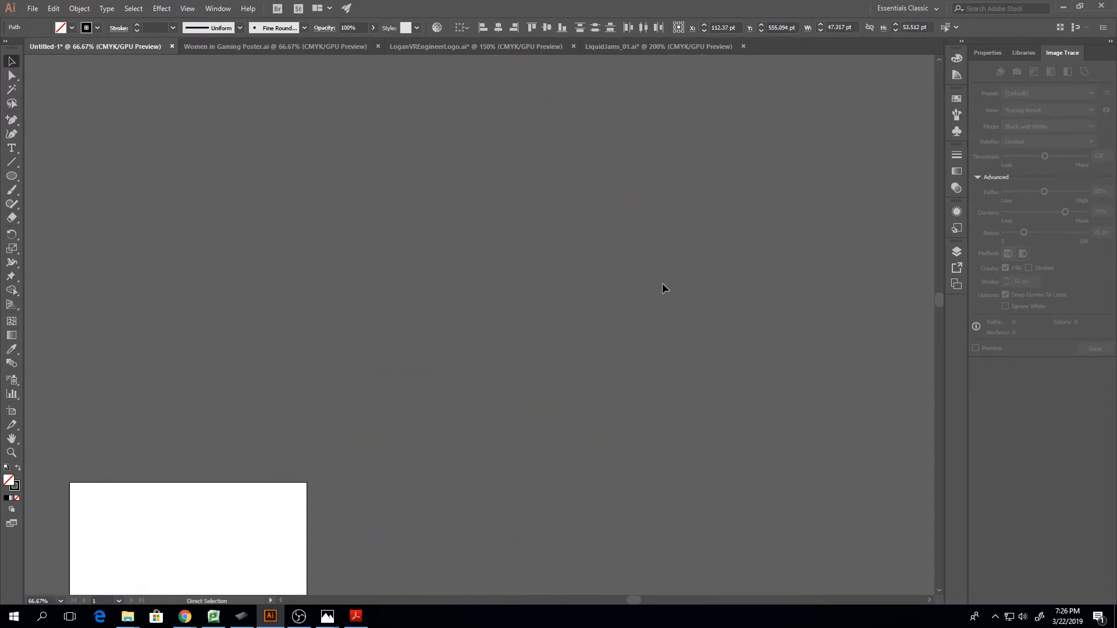
scroll(662, 282, down, 10)
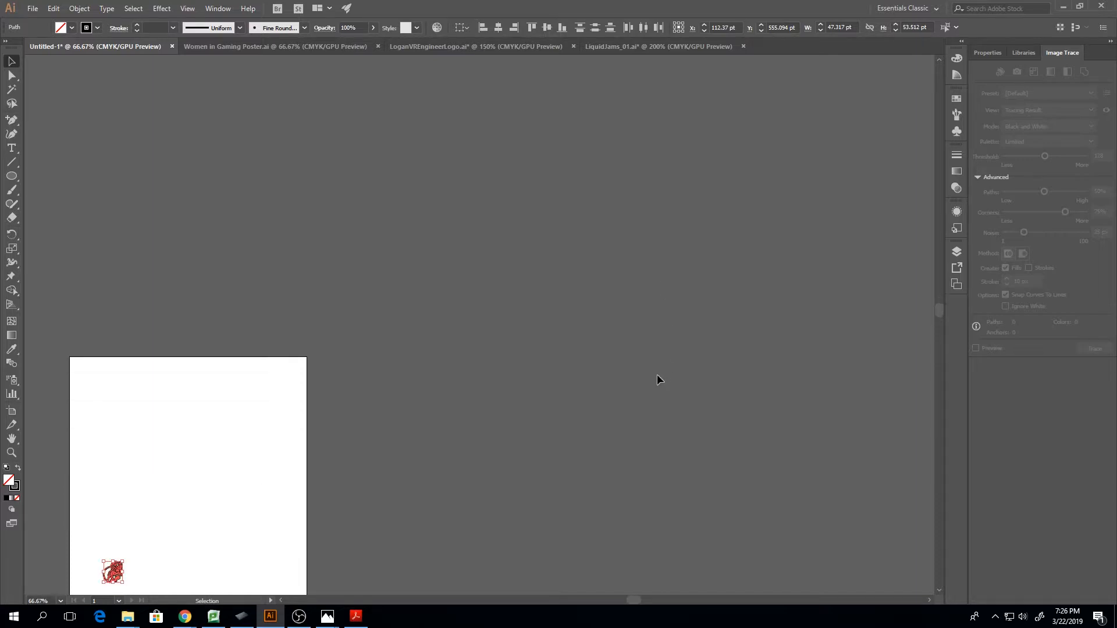
key(ctrl+shift+z)
key(v)
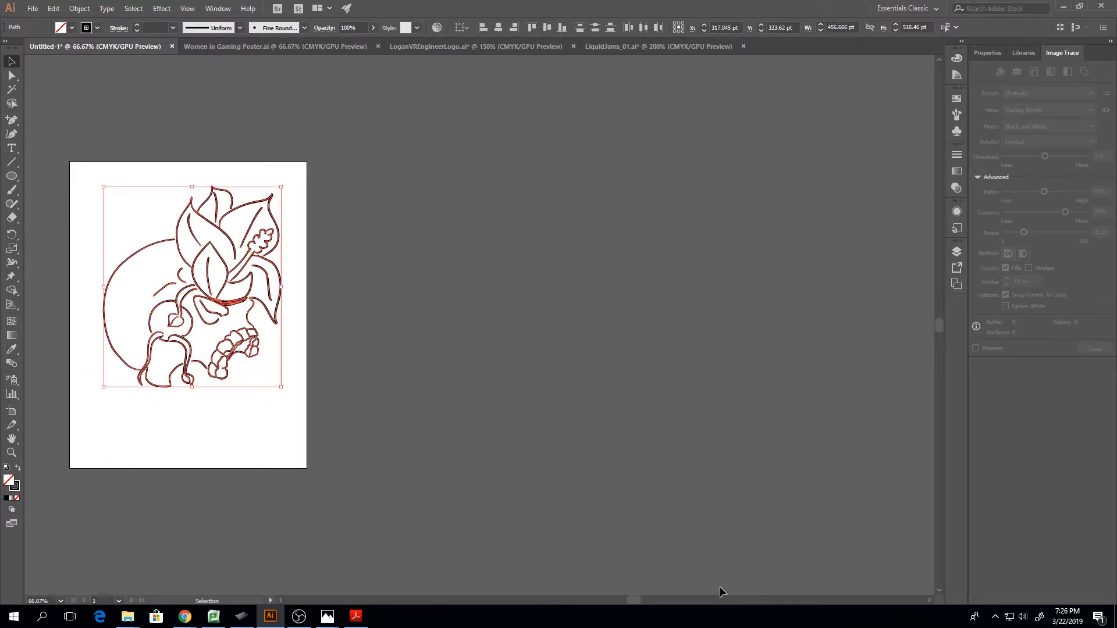
drag(636, 598, 593, 601)
key(a)
key(v)
key(ctrl+plus)
key(ctrl+plus)
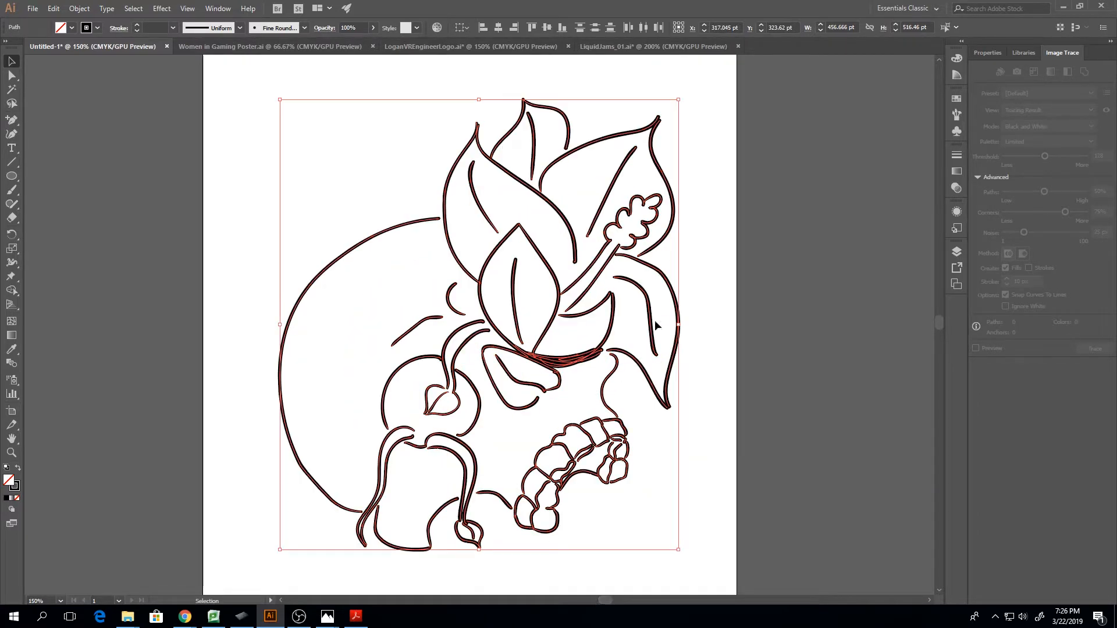
click(739, 320)
mouse_move(245, 142)
mouse_down()
mouse_move(456, 587)
mouse_move(667, 491)
mouse_up()
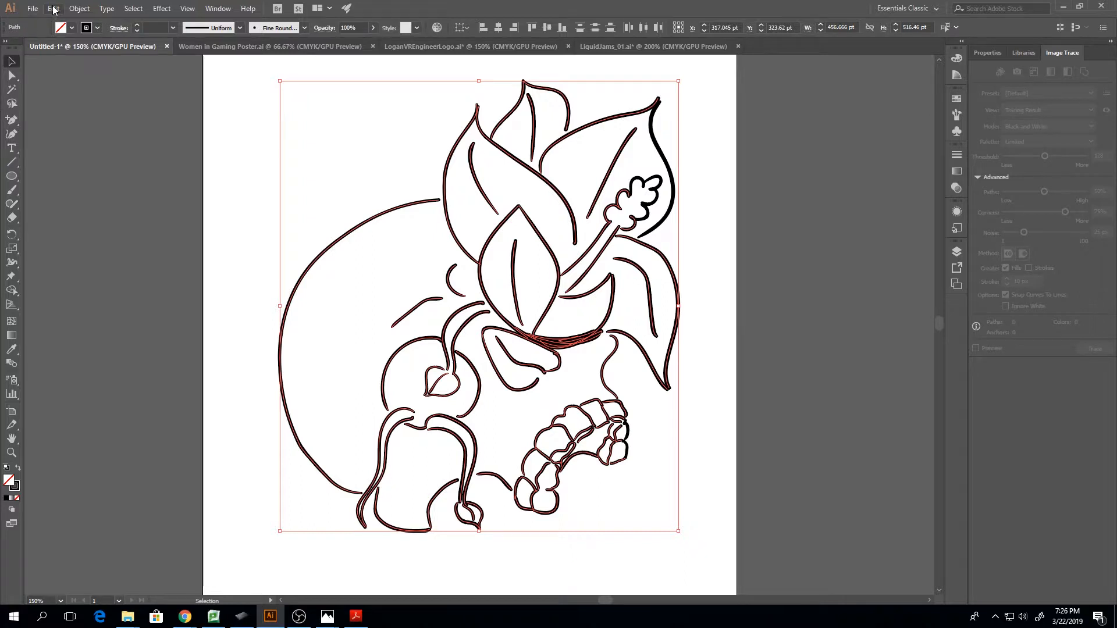
click(53, 8)
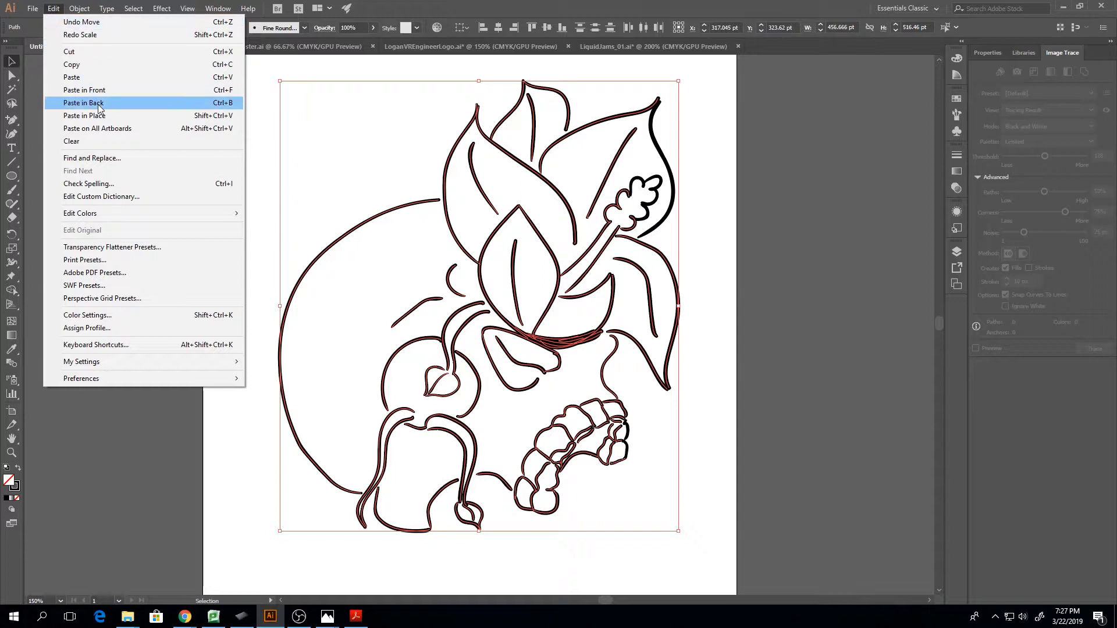
mouse_move(120, 215)
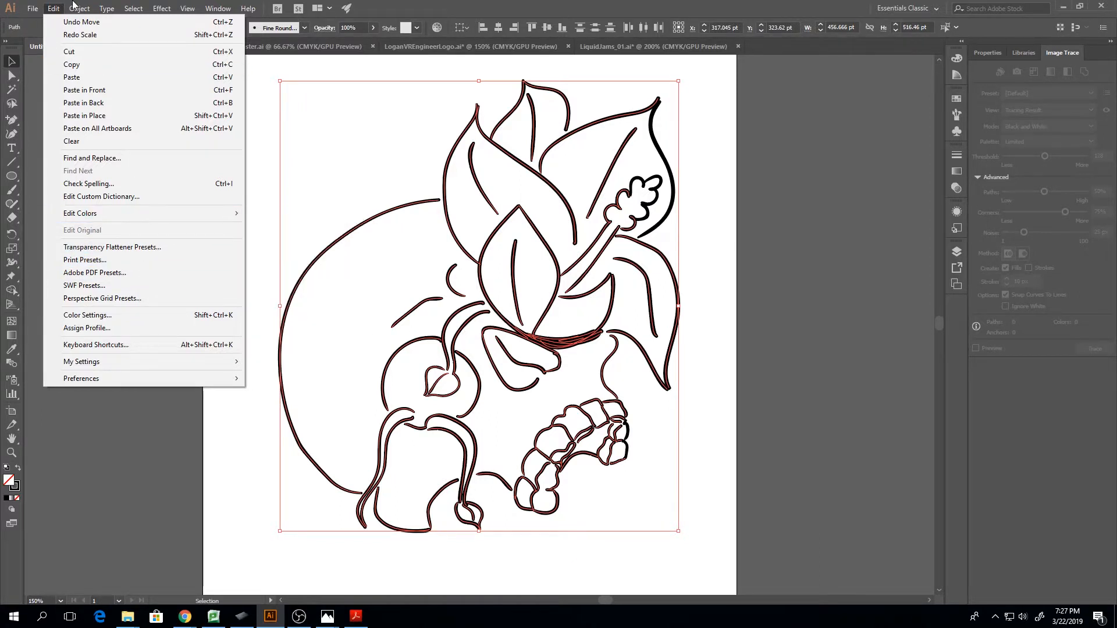
mouse_move(78, 8)
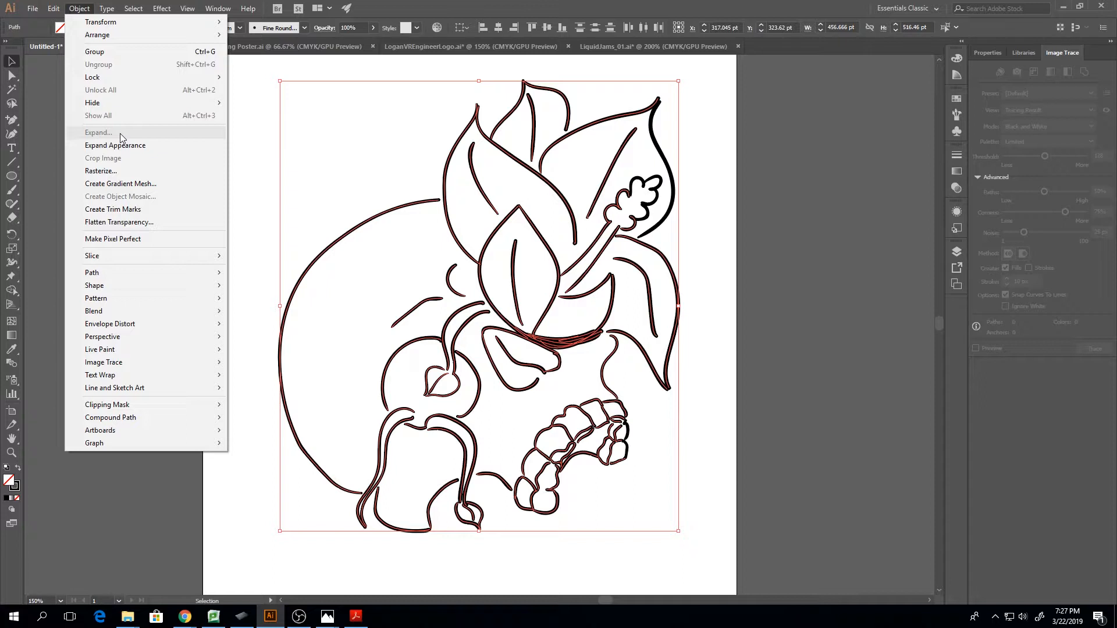
click(202, 94)
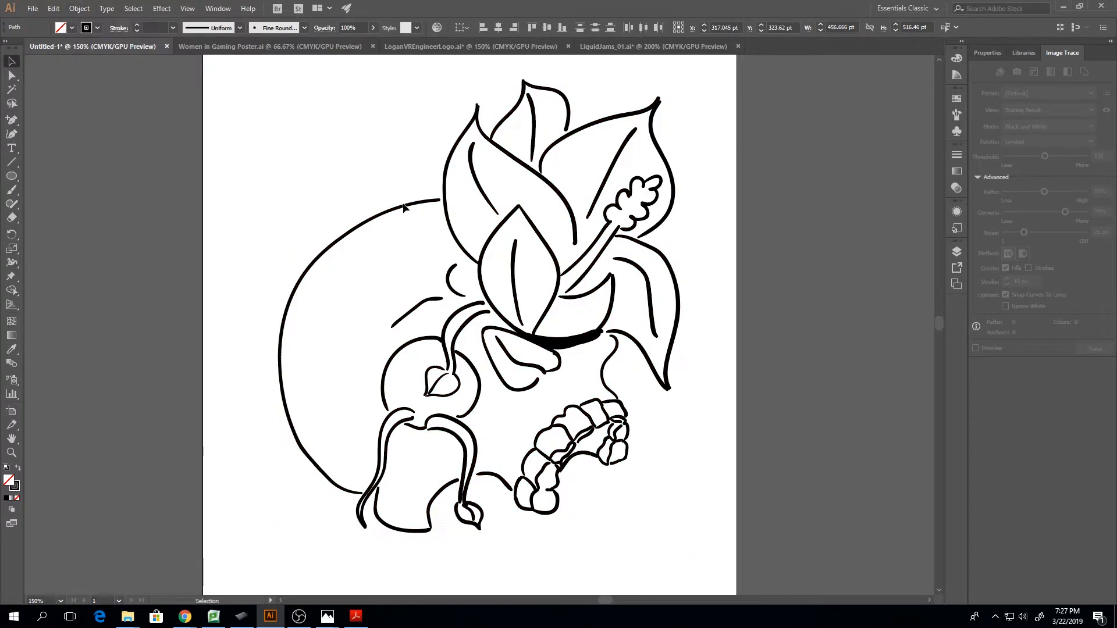
Select the whole skull and flower drawing and expand its appearance, turning the brush strokes into filled shapes
mouse_move(203, 94)
mouse_down()
mouse_move(546, 411)
mouse_move(620, 508)
mouse_up()
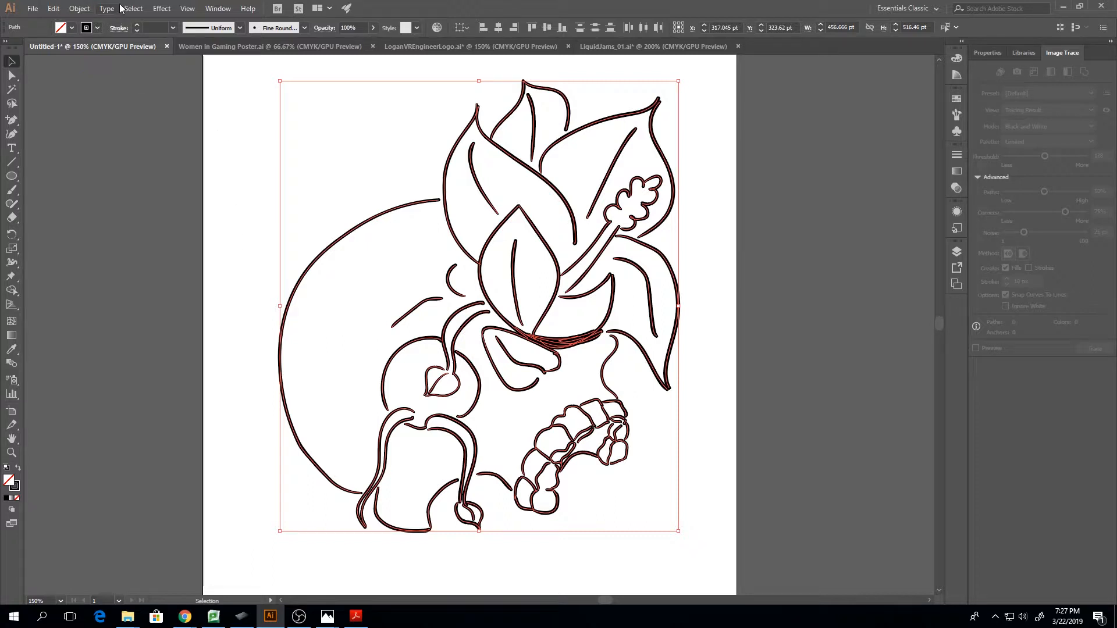
click(103, 9)
mouse_move(79, 8)
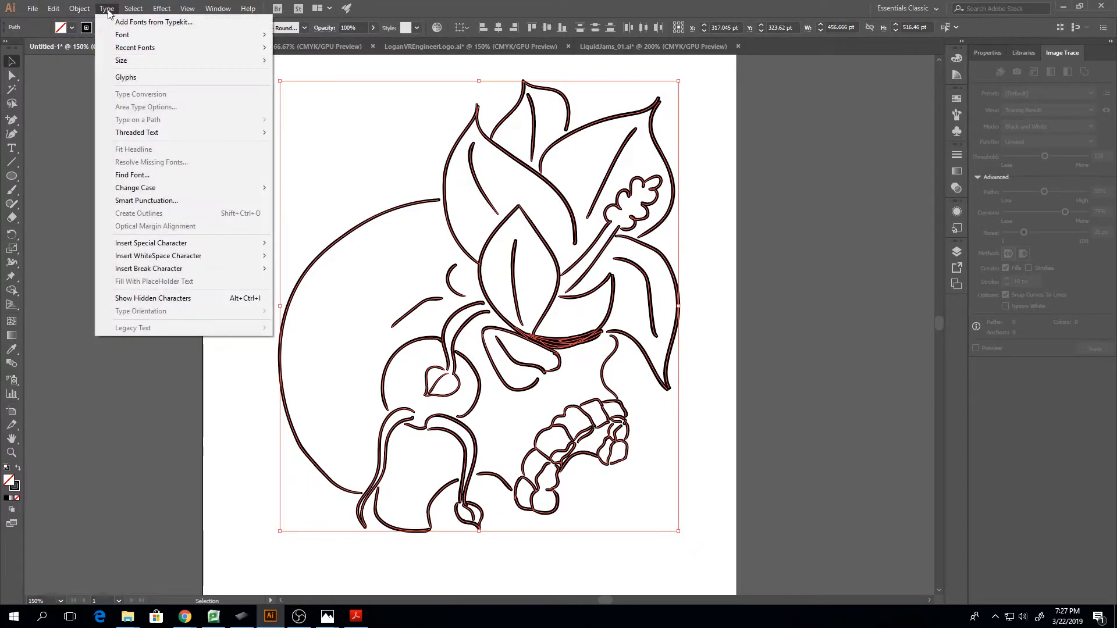
click(87, 11)
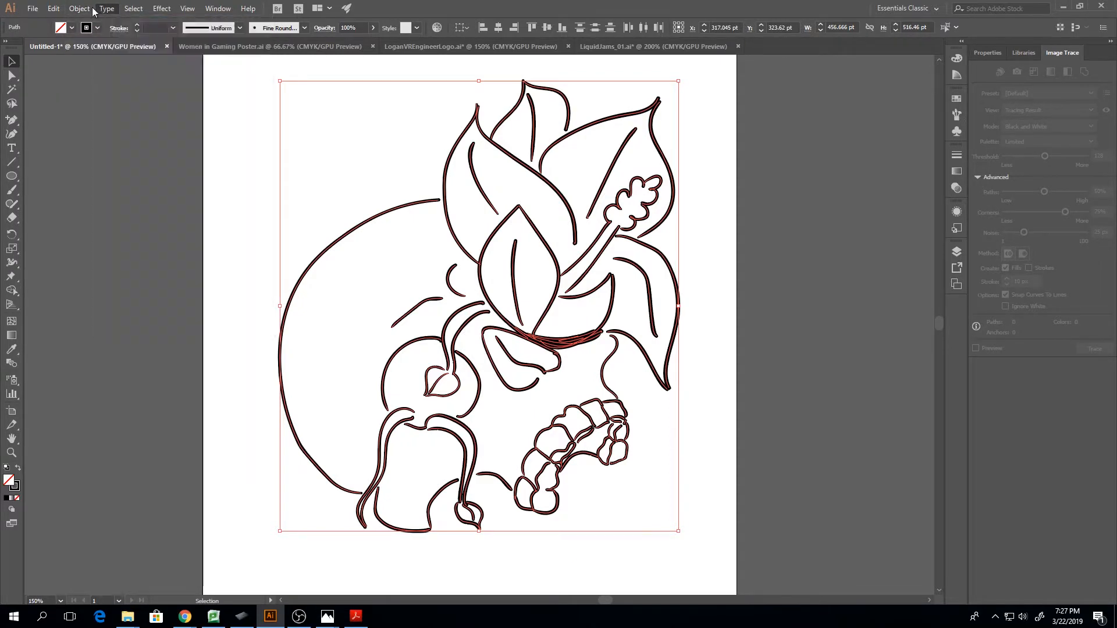
click(80, 8)
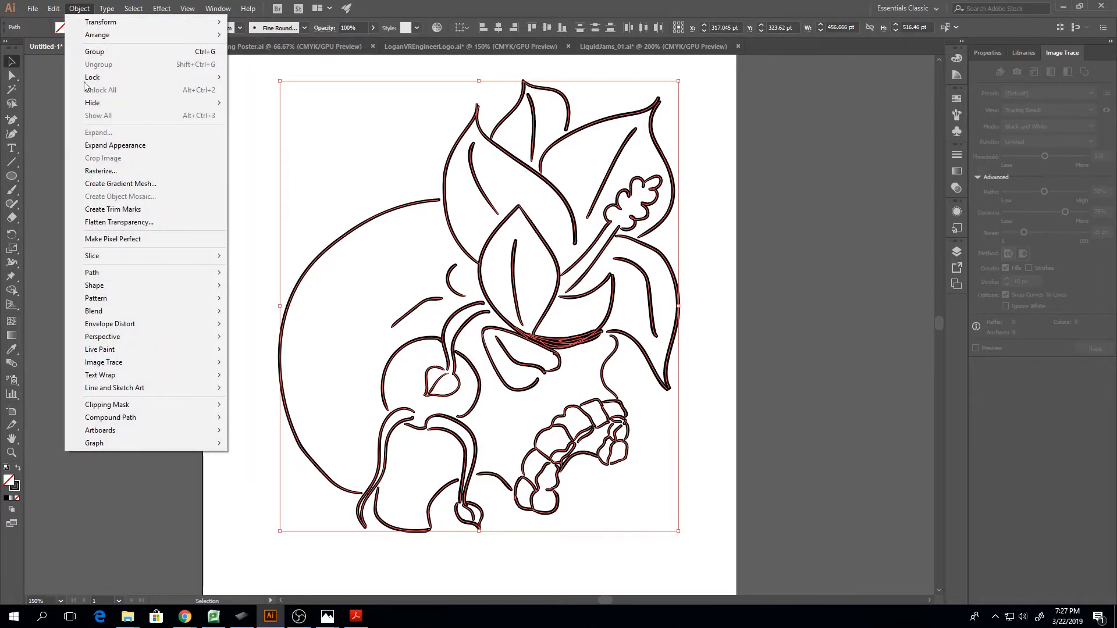
click(139, 145)
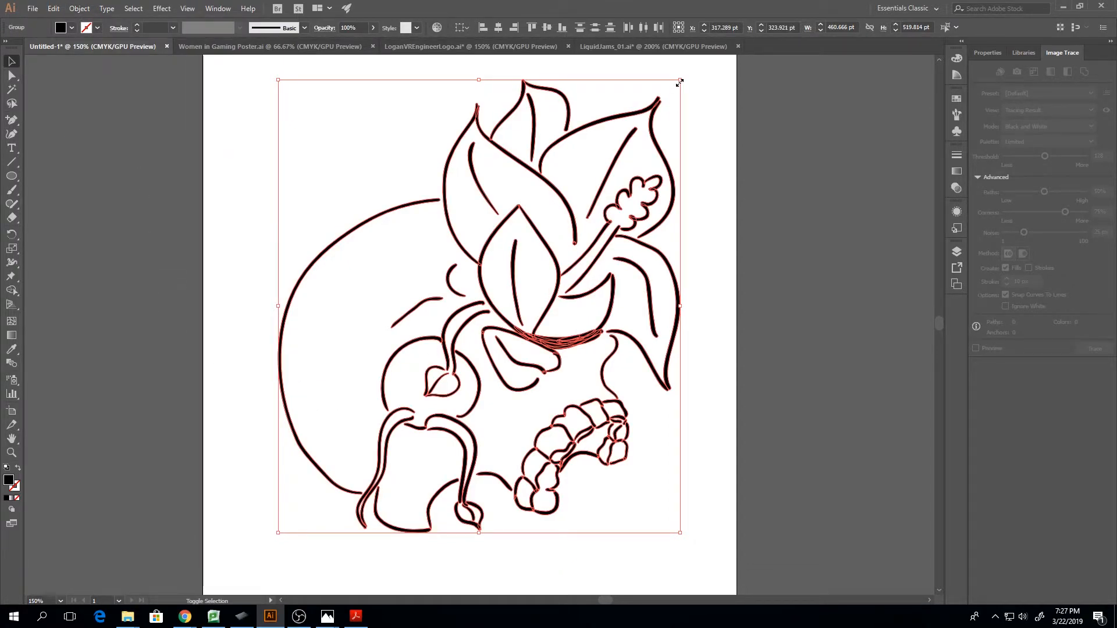
Scale the expanded drawing down to about 66 by 74 pt, and enlarge it to about 871 by 983 pt
drag(679, 83, 355, 469)
click(497, 528)
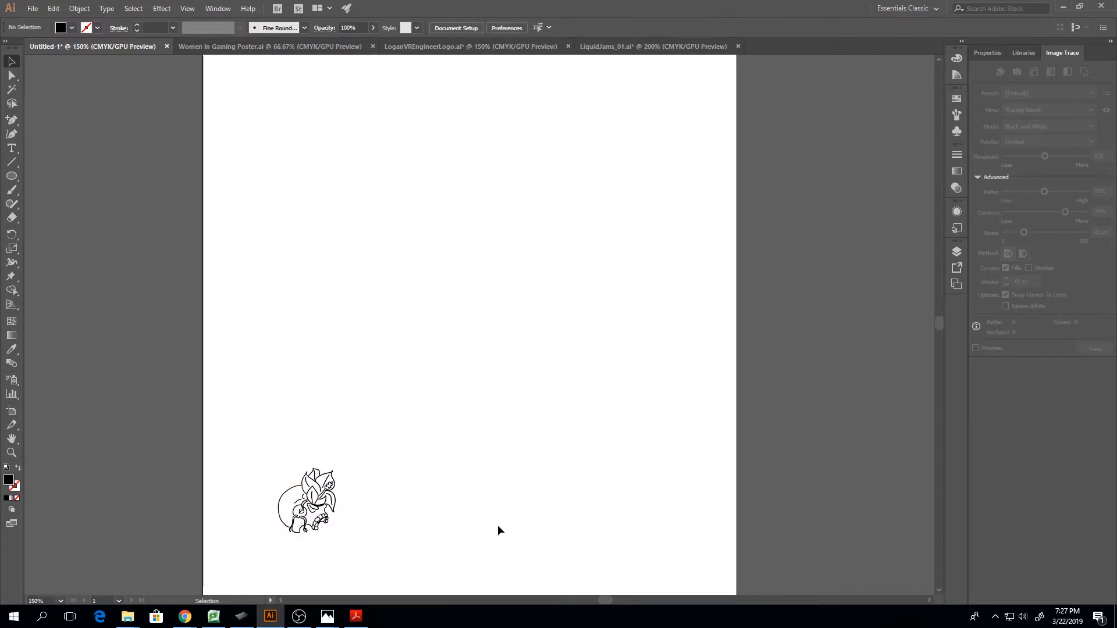
drag(234, 425, 386, 596)
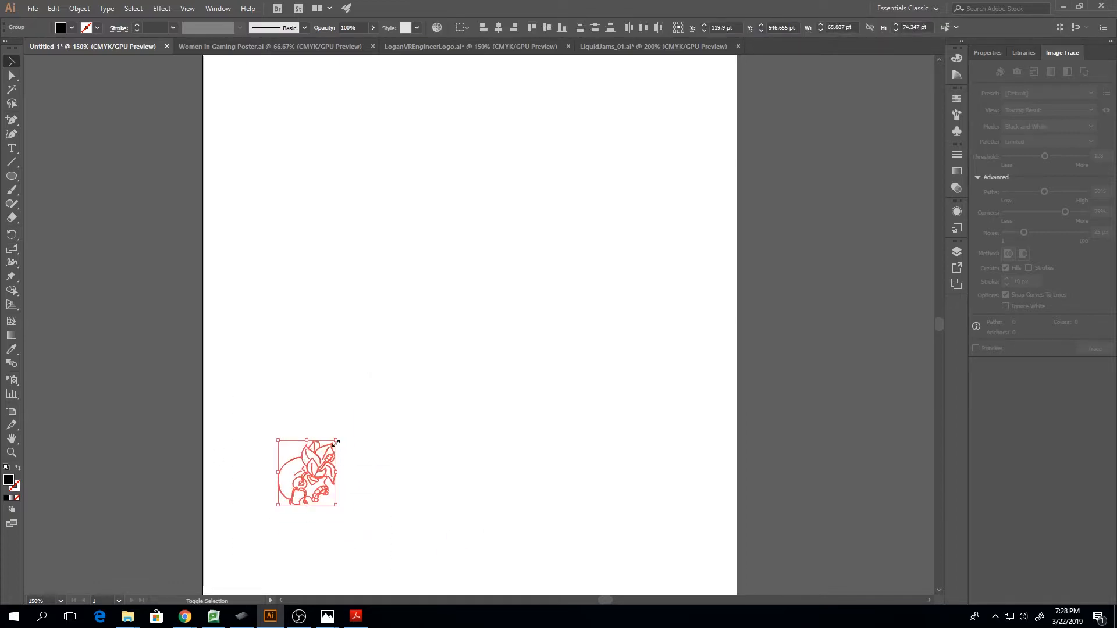
mouse_move(335, 441)
mouse_down()
mouse_move(885, 105)
mouse_move(1081, 4)
mouse_up()
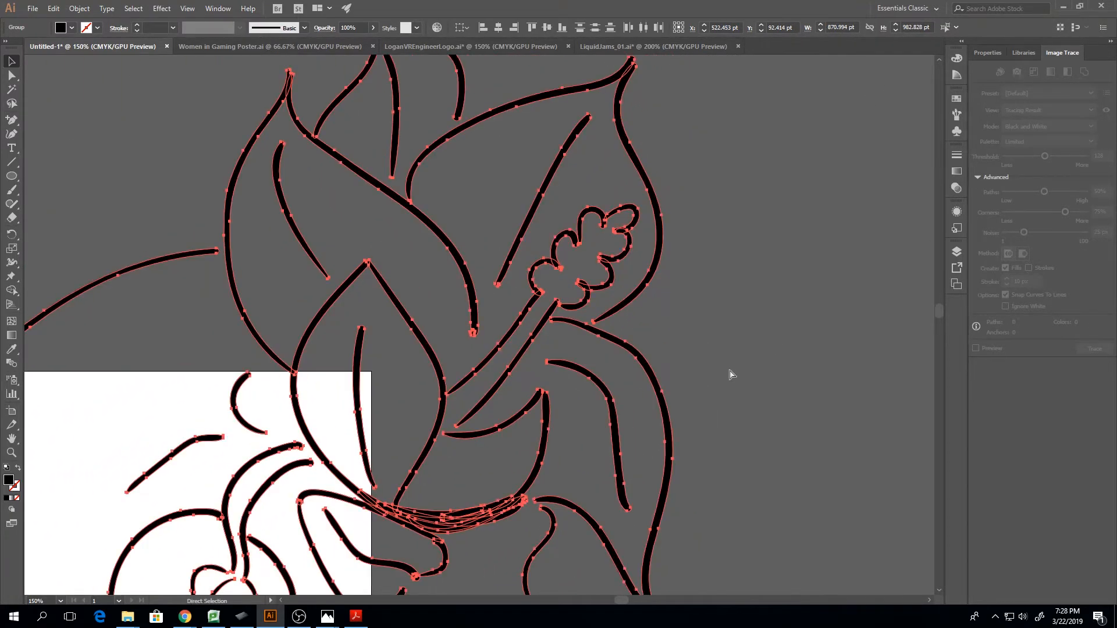
Undo the scaling of the expanded drawing and deselect it
key(ctrl+z)
scroll(272, 493, up, 5)
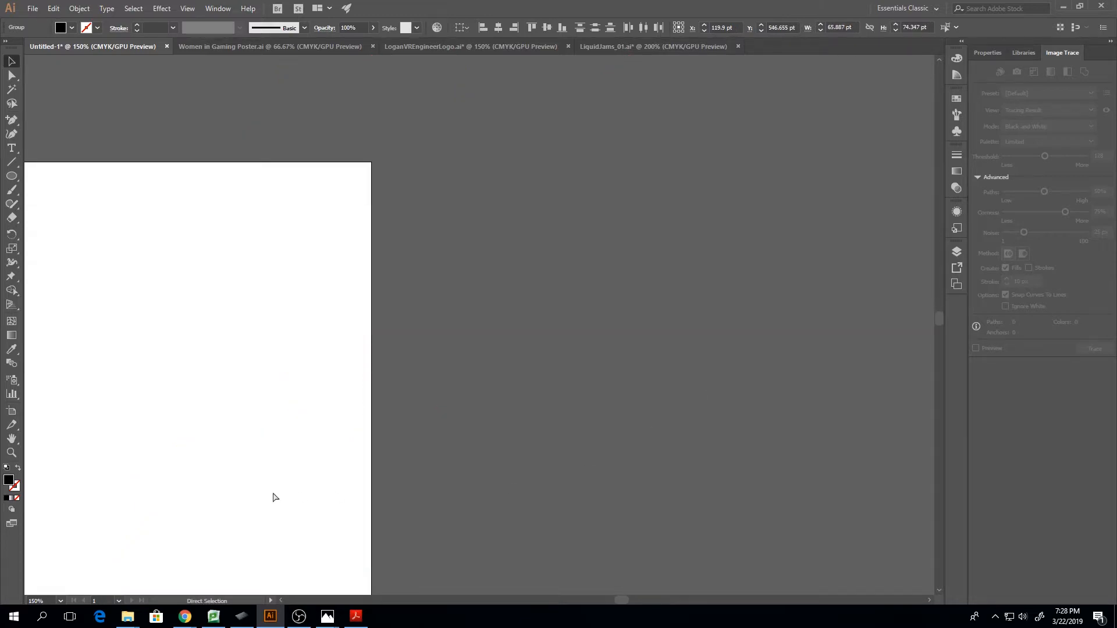
drag(625, 601, 612, 601)
scroll(531, 454, down, 2)
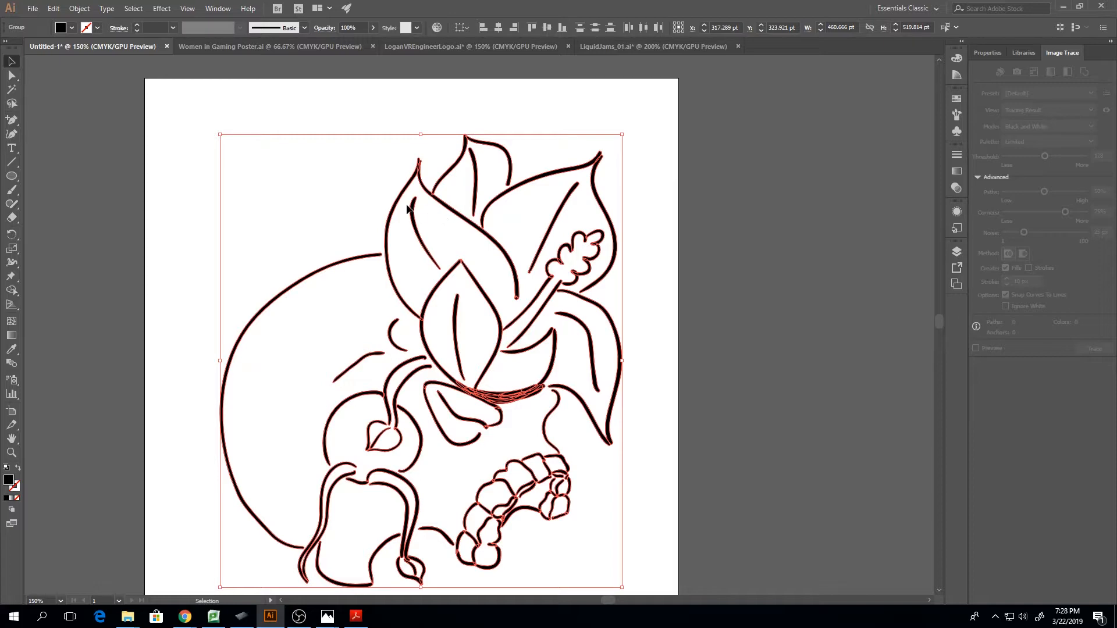
click(377, 207)
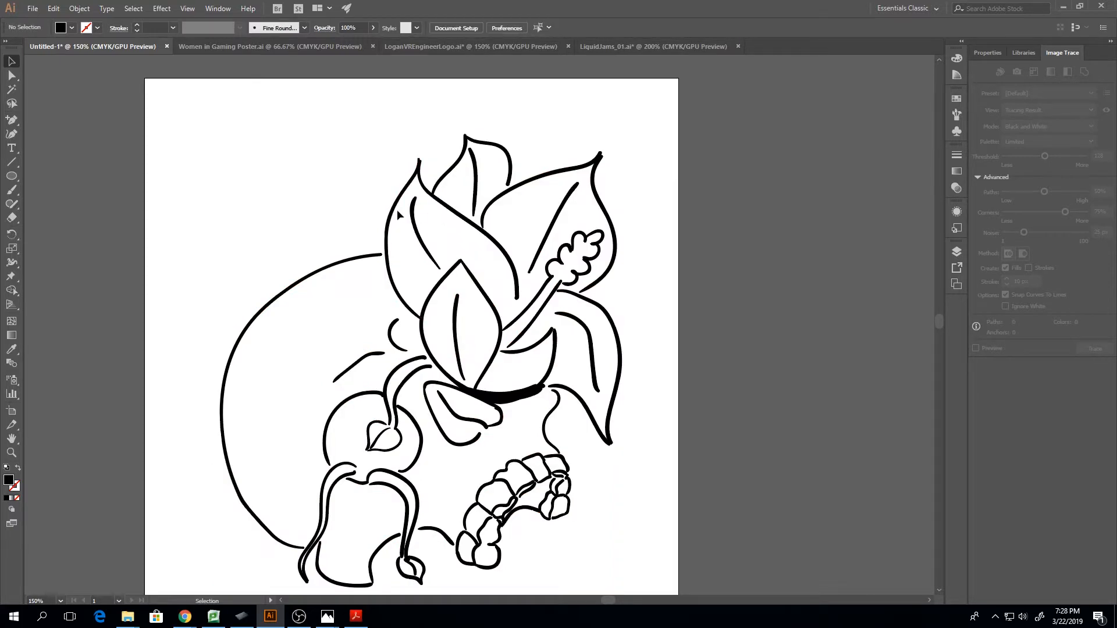
Try pulling one outer-edge anchor of the left petal's expanded outline outward to make the line bulge
click(387, 214)
key(a)
key(ctrl+equal)
key(ctrl+equal)
key(ctrl+equal)
key(ctrl+equal)
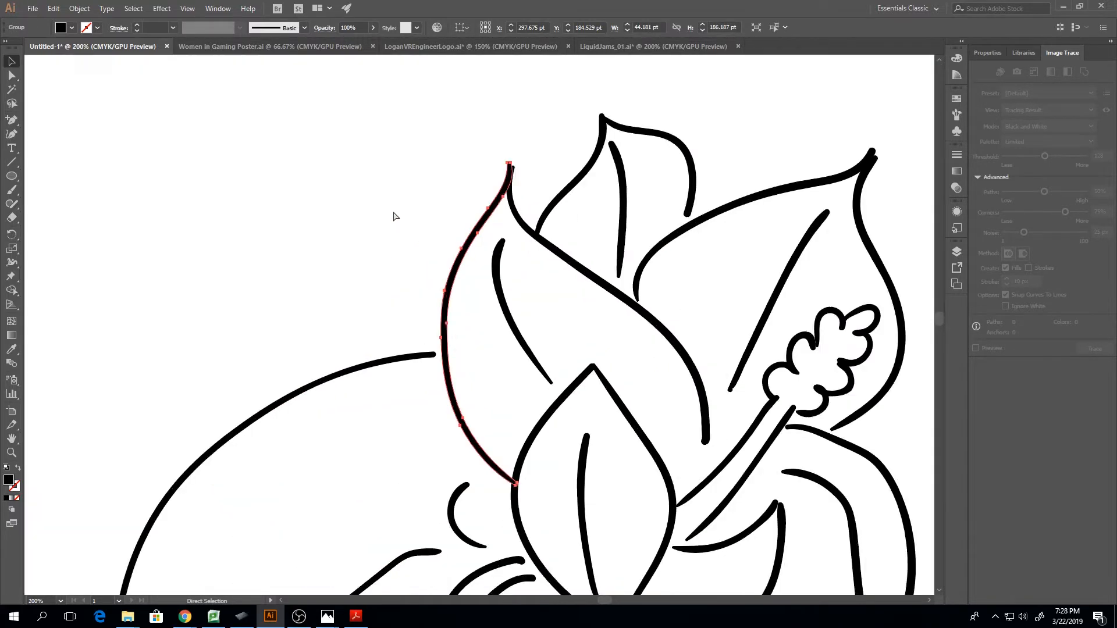
scroll(393, 213, up, 5)
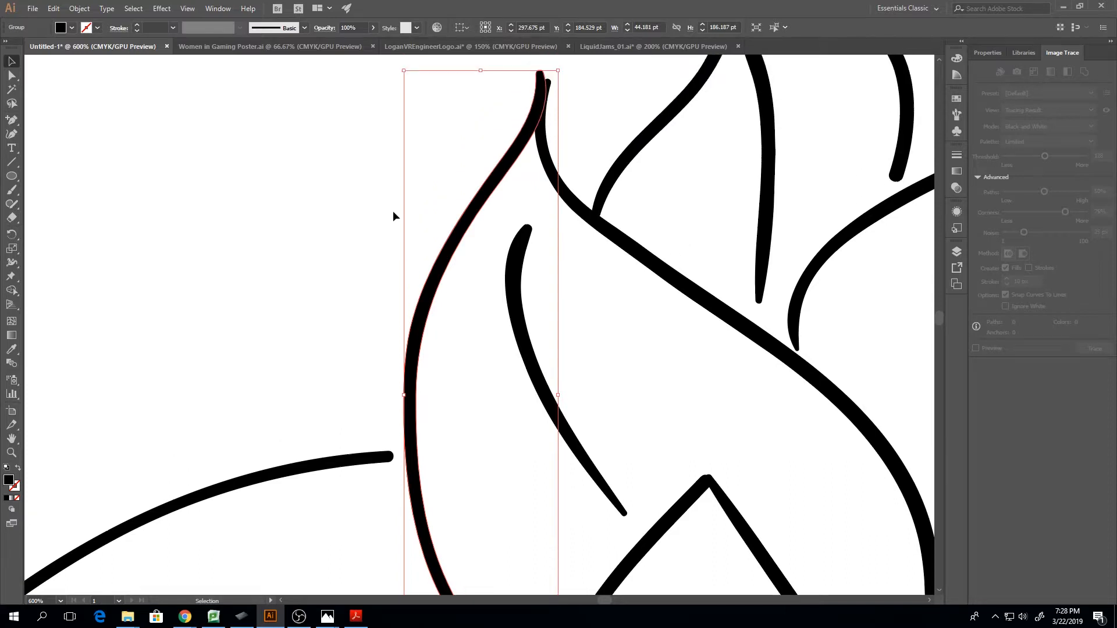
key(a)
drag(445, 300, 400, 267)
click(481, 323)
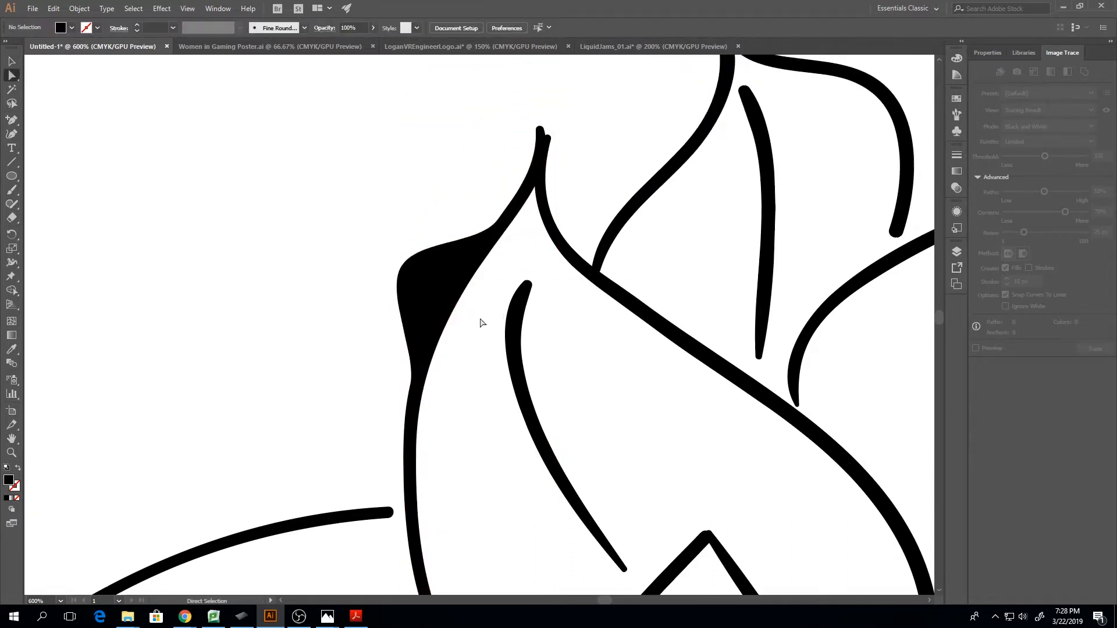
Undo the anchor move on the left petal's outline
scroll(482, 323, down, 2)
key(ctrl+z)
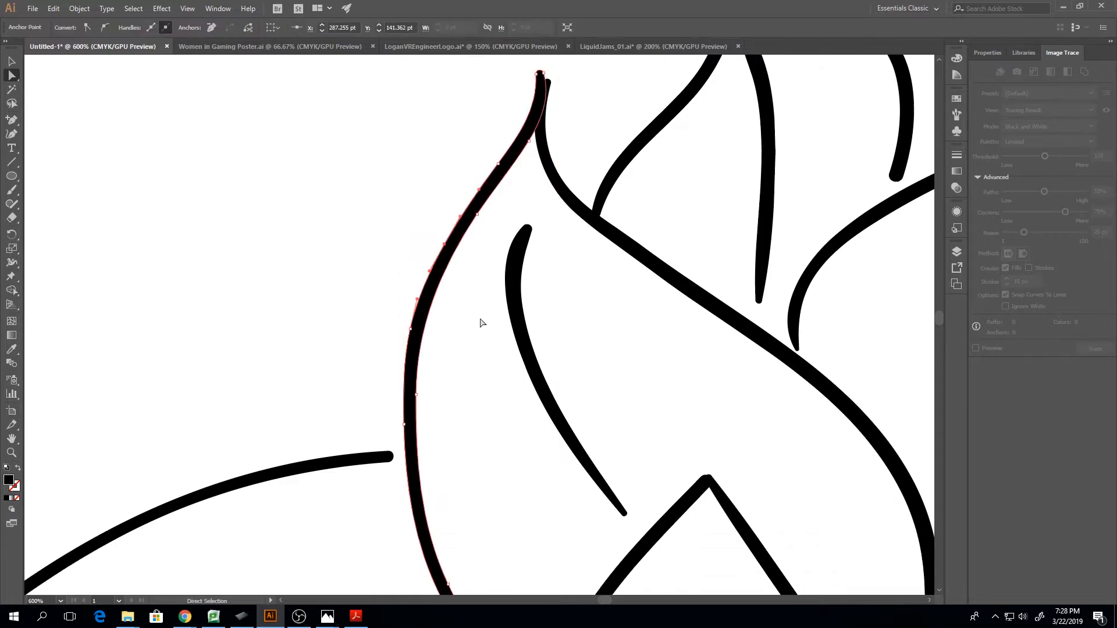
ctrl+click(528, 140)
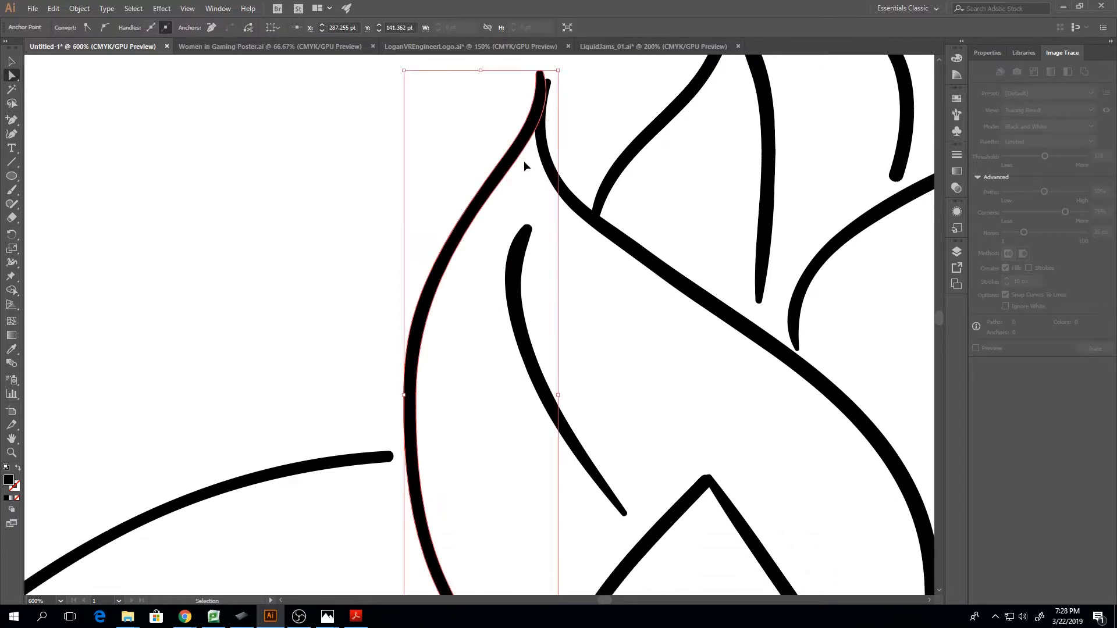
Select the entire expanded skull and flower drawing as a group
key(ctrl+minus)
key(ctrl+minus)
key(ctrl+minus)
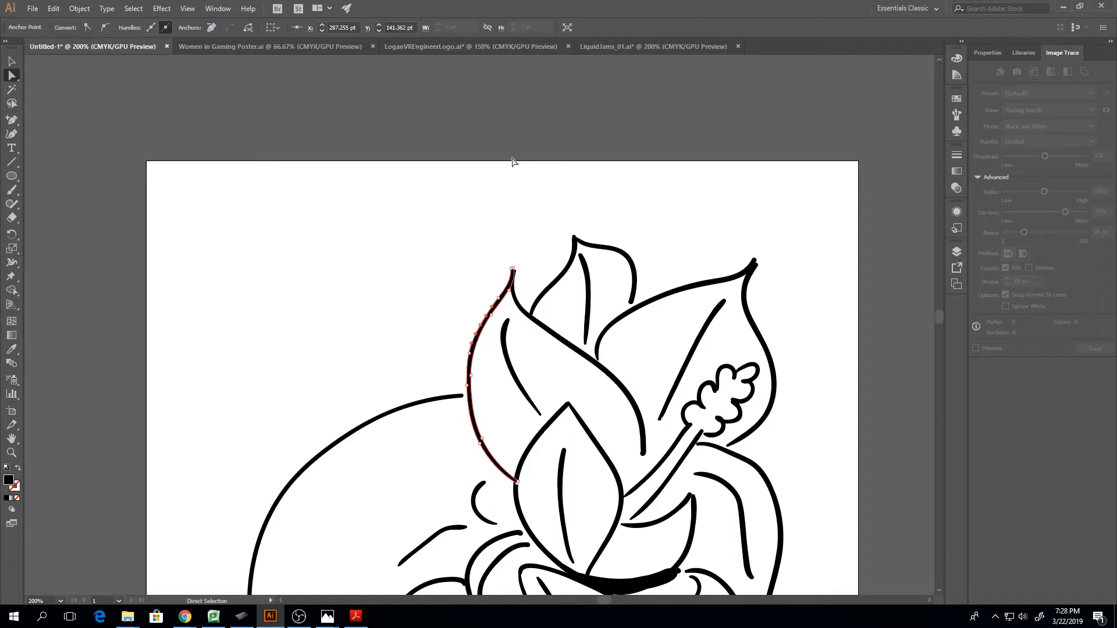
scroll(512, 162, down, 6)
scroll(556, 277, down, 1)
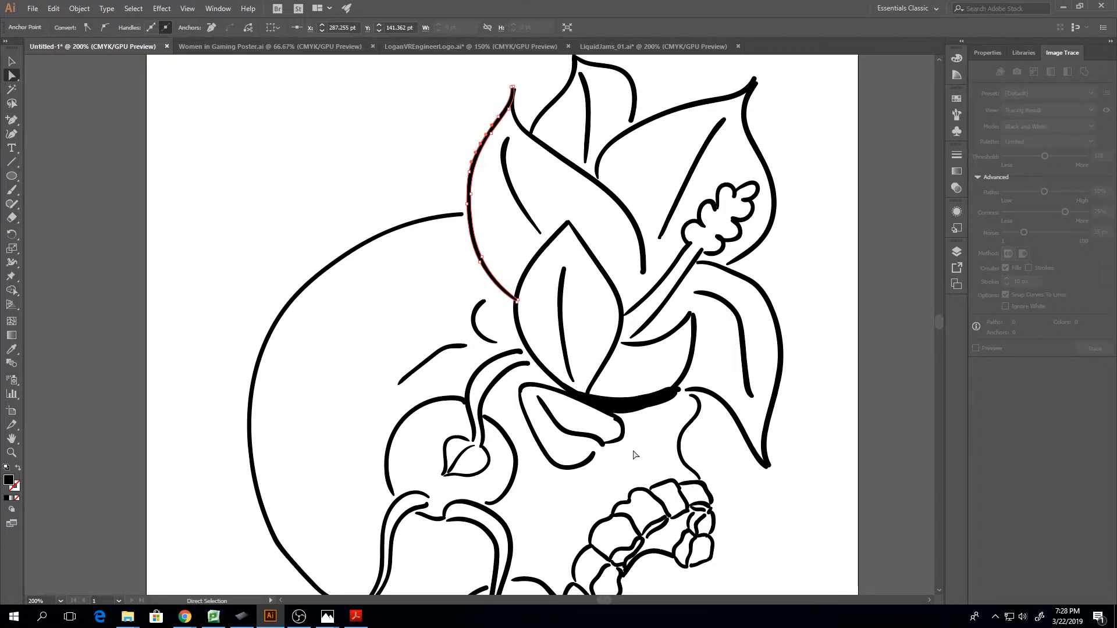
key(ctrl+minus)
key(ctrl+minus)
key(ctrl+minus)
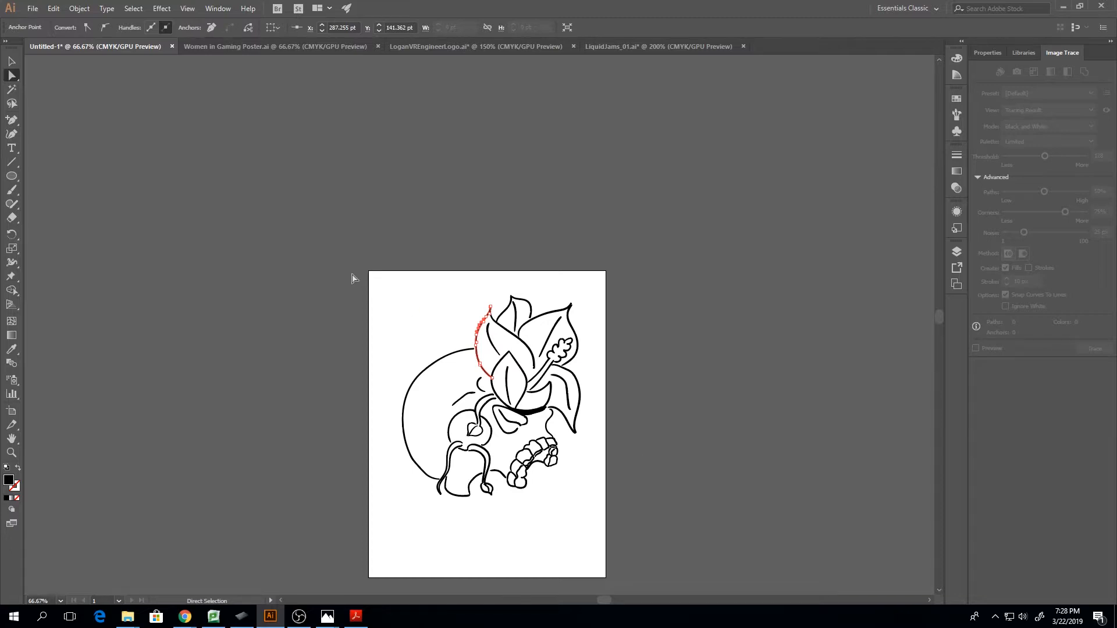
click(14, 63)
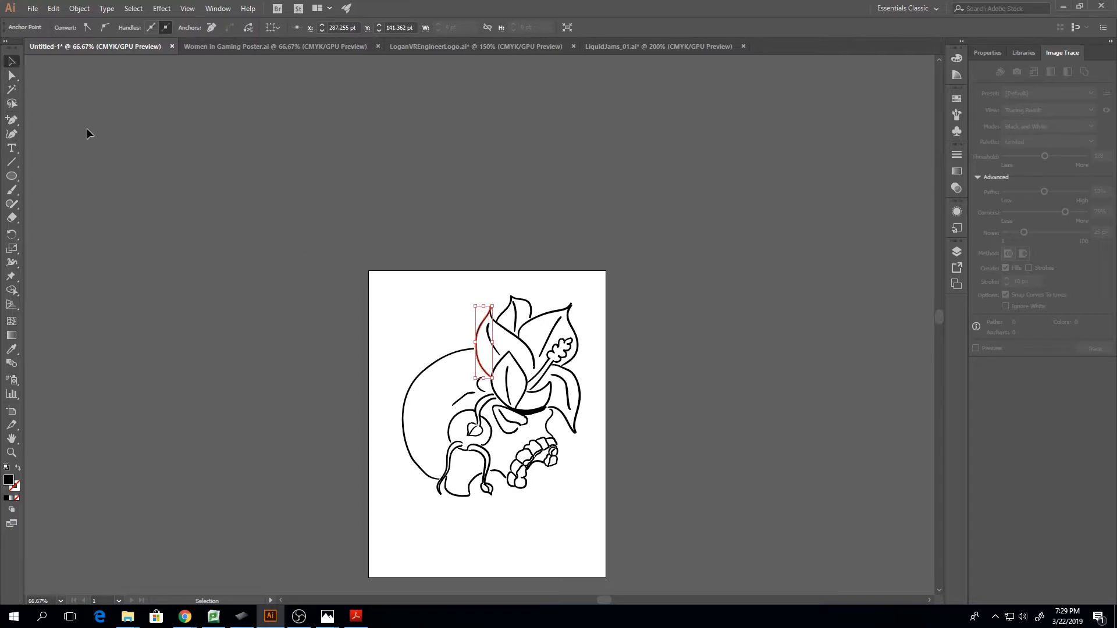
click(447, 500)
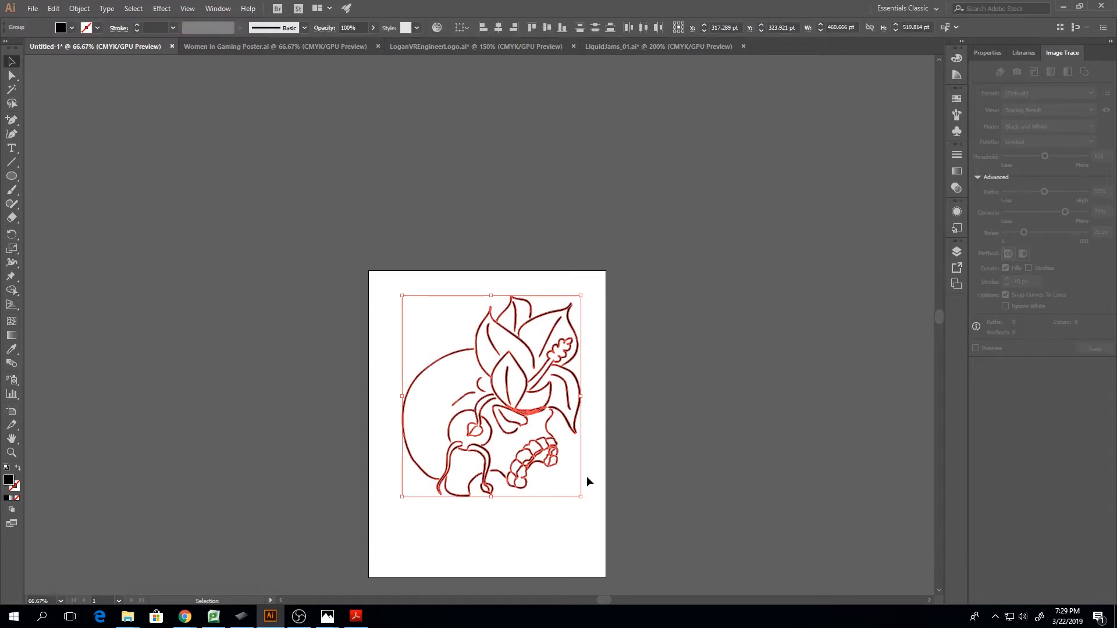
Move the whole skull and flower drawing to about X 304 pt, Y 347 pt on the artboard and deselect it
drag(581, 458, 576, 468)
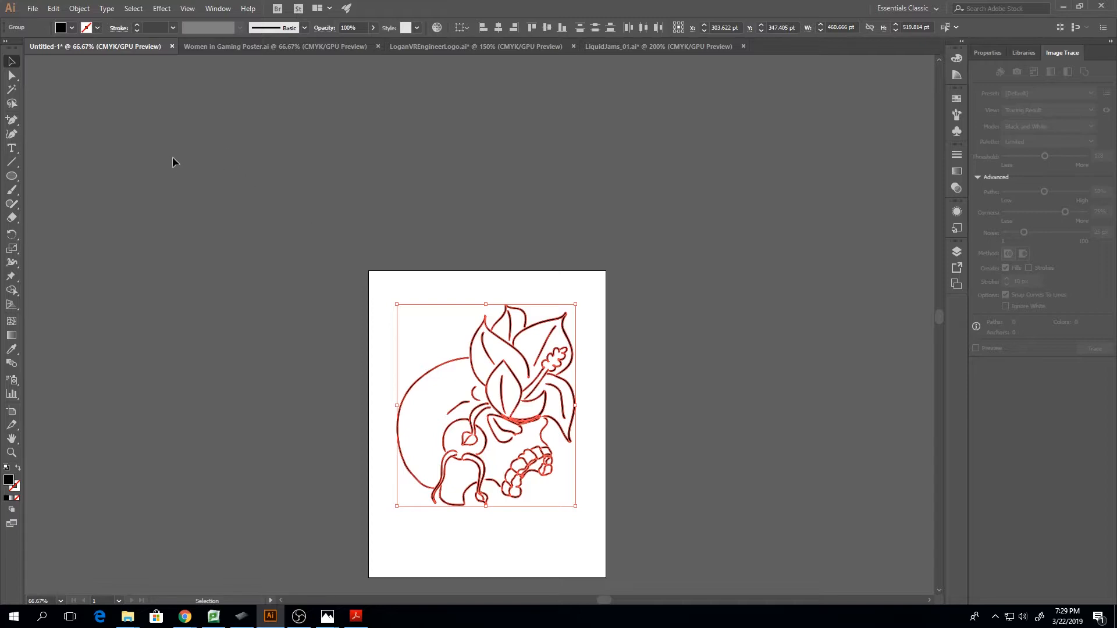
click(619, 454)
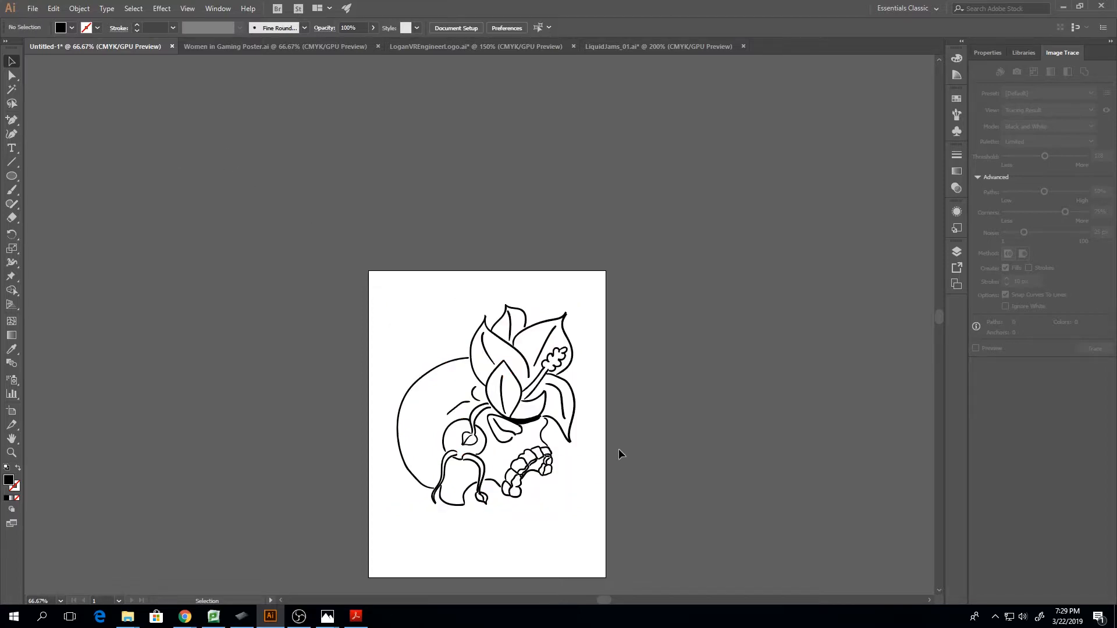
Try selecting the left petal's inner line and single strokes in the thick dark base of the flower
key(ctrl+plus)
key(ctrl+plus)
key(ctrl+plus)
scroll(600, 400, down, 3)
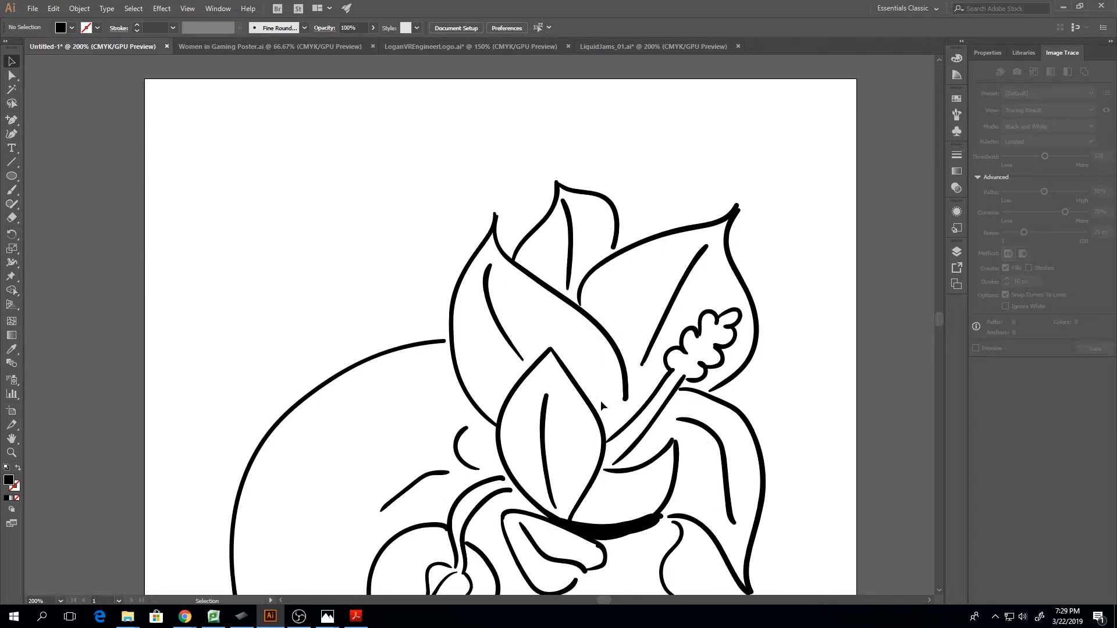
click(625, 396)
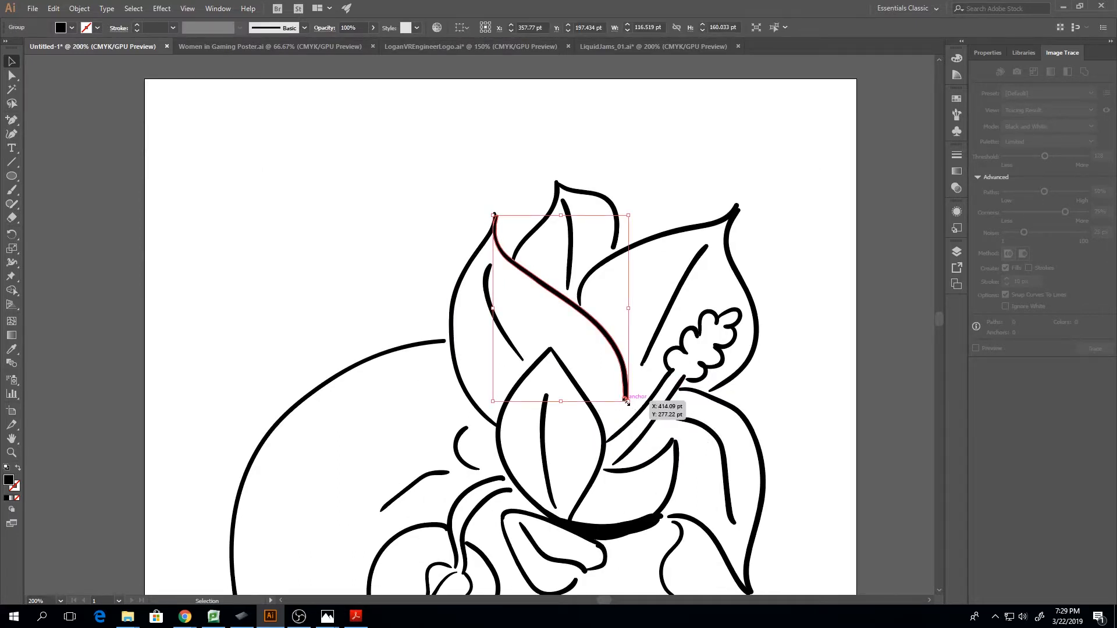
scroll(622, 431, down, 3)
click(622, 443)
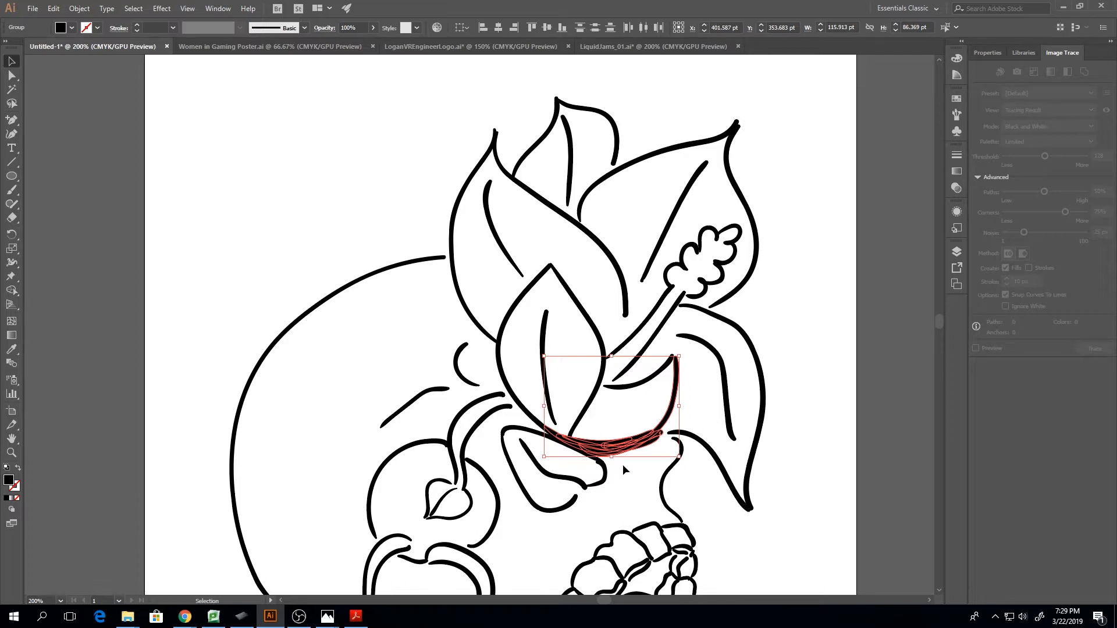
click(598, 437)
click(597, 443)
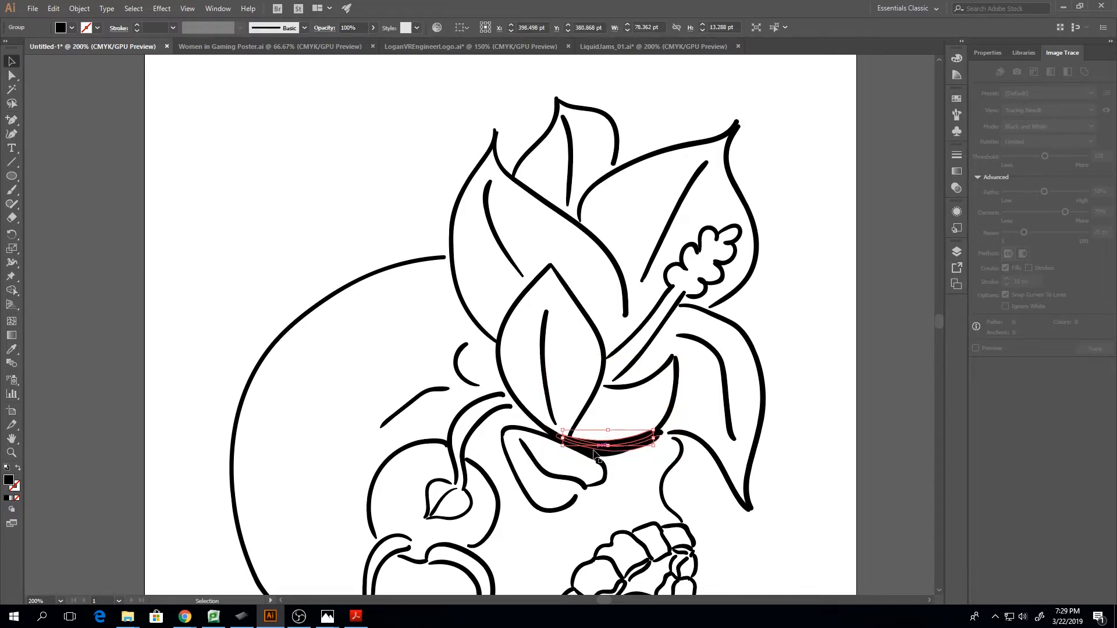
Try adding the overlapping strokes at the flower's base to one selection one by one, and clear the selection
key(ctrl+equal)
key(ctrl+equal)
key(ctrl+equal)
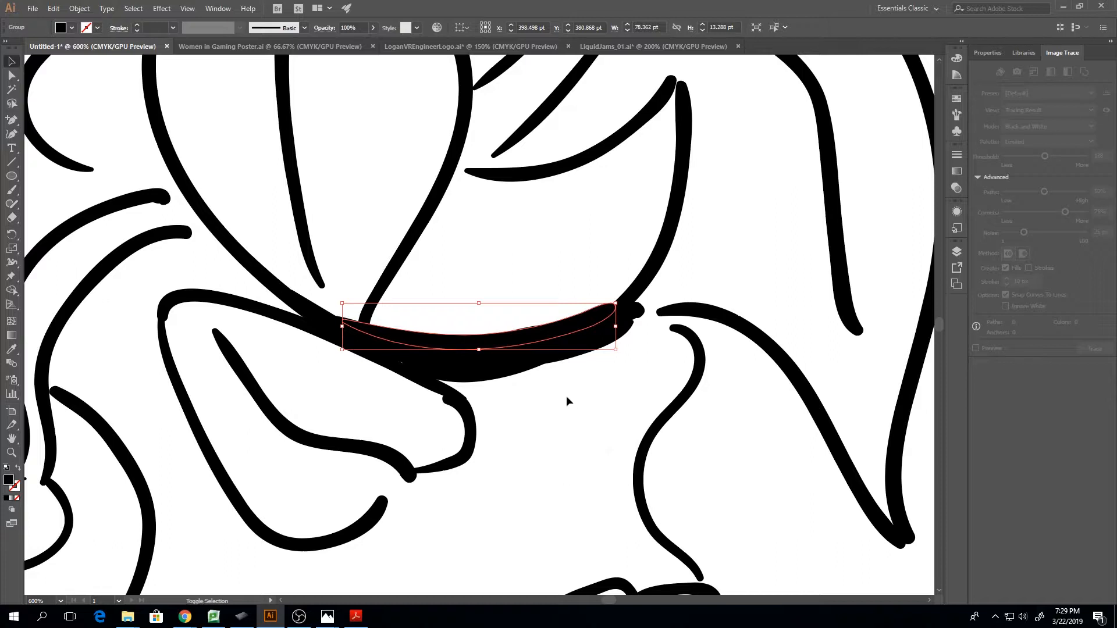
shift+click(500, 372)
shift+click(457, 362)
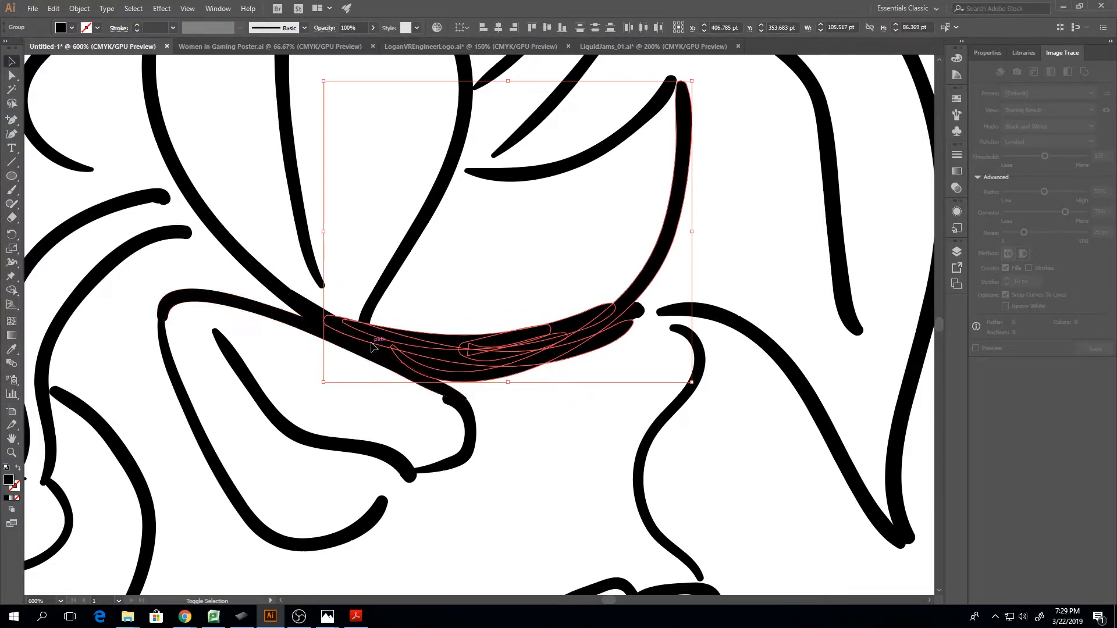
shift+click(535, 355)
shift+click(656, 272)
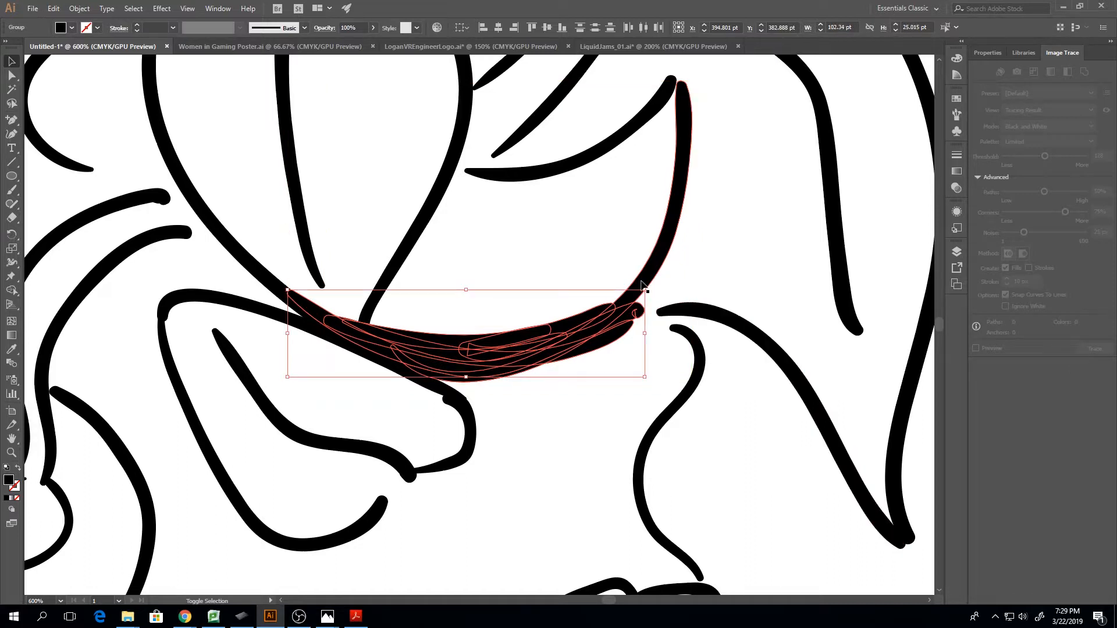
shift+click(650, 270)
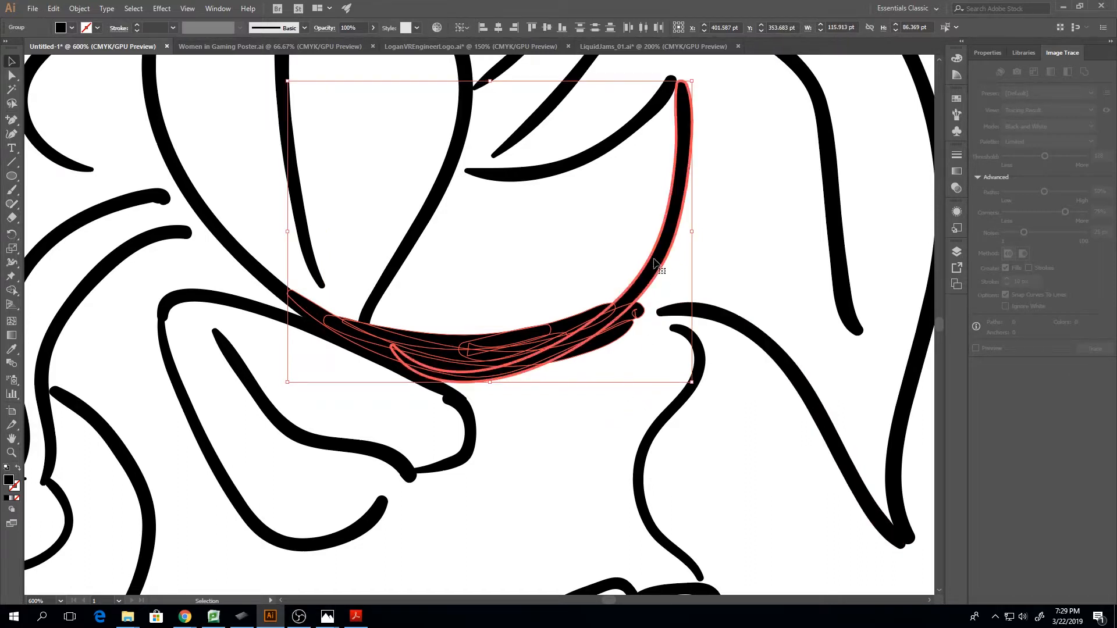
click(625, 397)
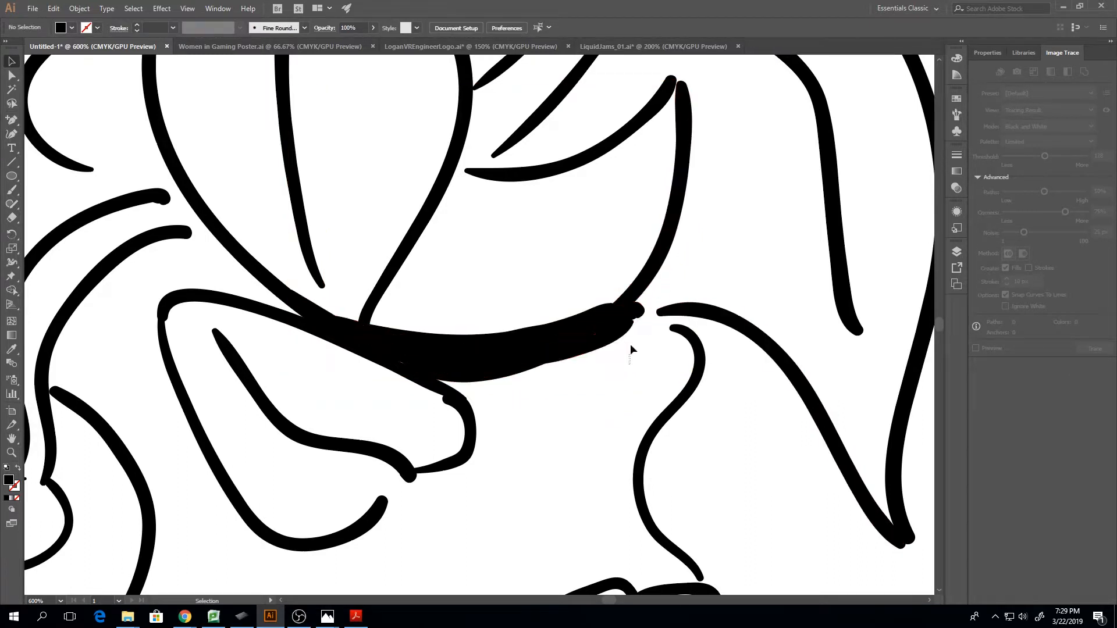
Select all overlapping strokes in the flower's thick base together with the front petal's left outline and the lower petal's right outline
drag(629, 365, 635, 316)
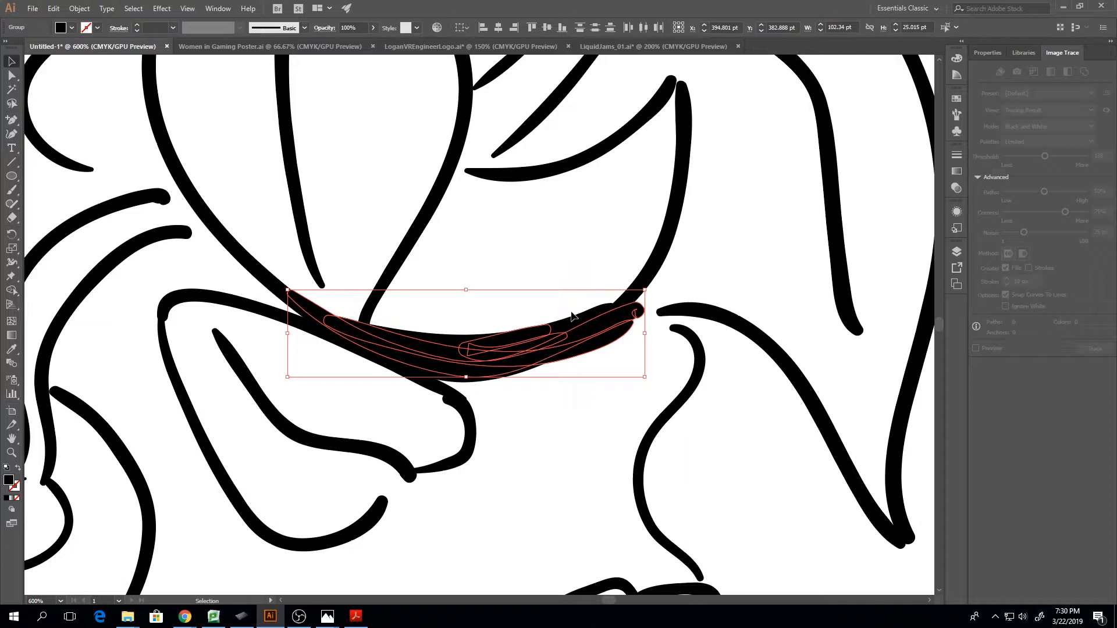
drag(509, 241, 547, 393)
shift+click(243, 258)
scroll(501, 287, up, 4)
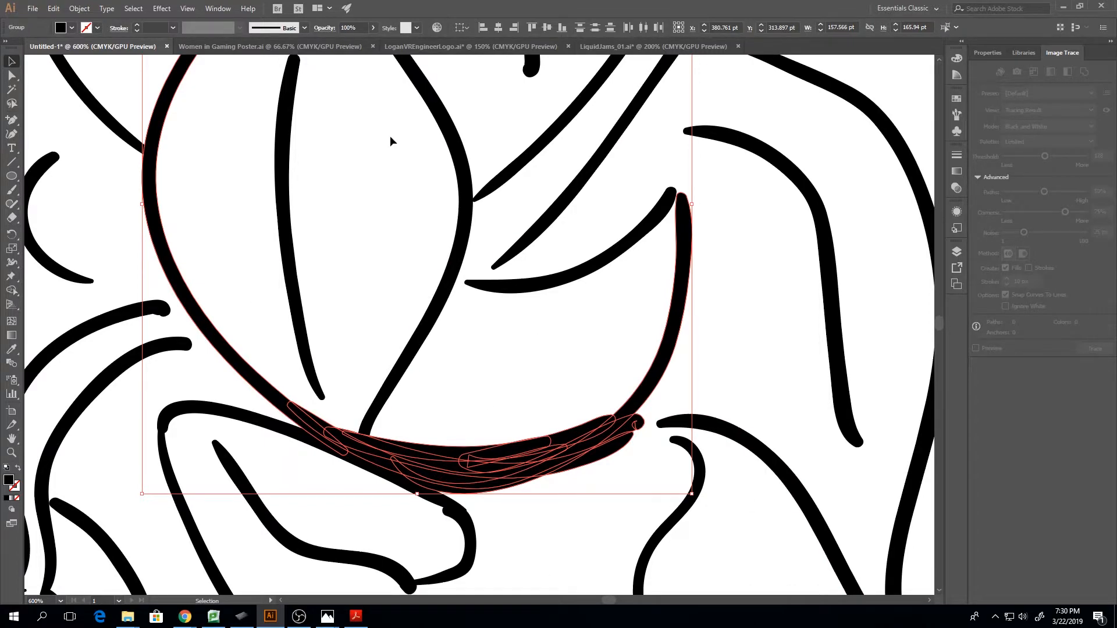
Show the Pathfinder controls, dock them with Align and Transform in the collapsed panel column, and view the Align and Pathfinder options
click(215, 8)
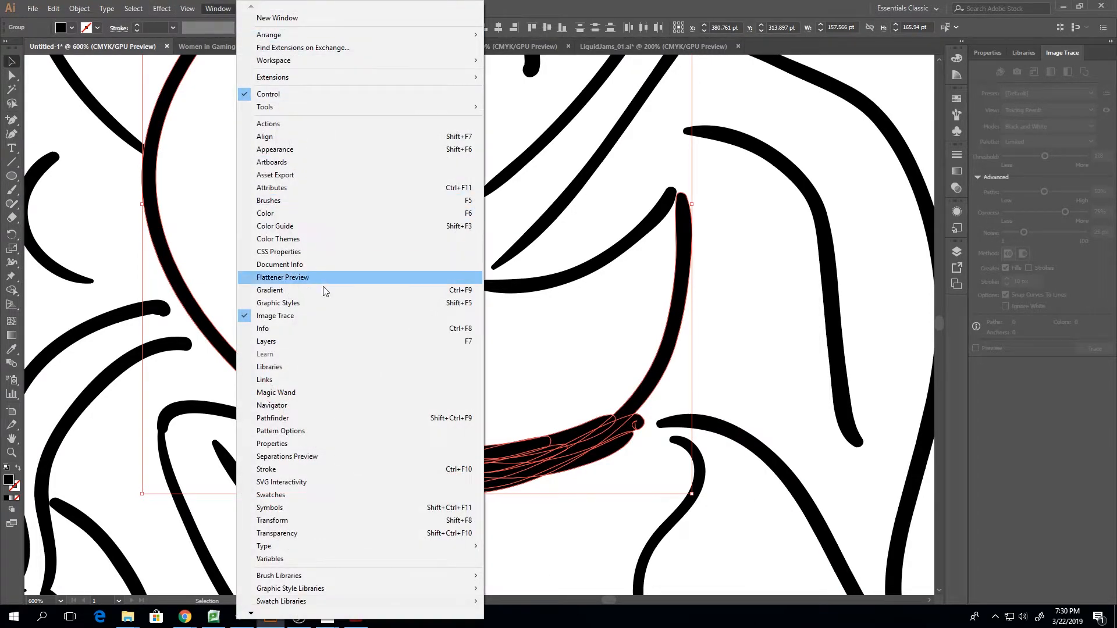
click(294, 418)
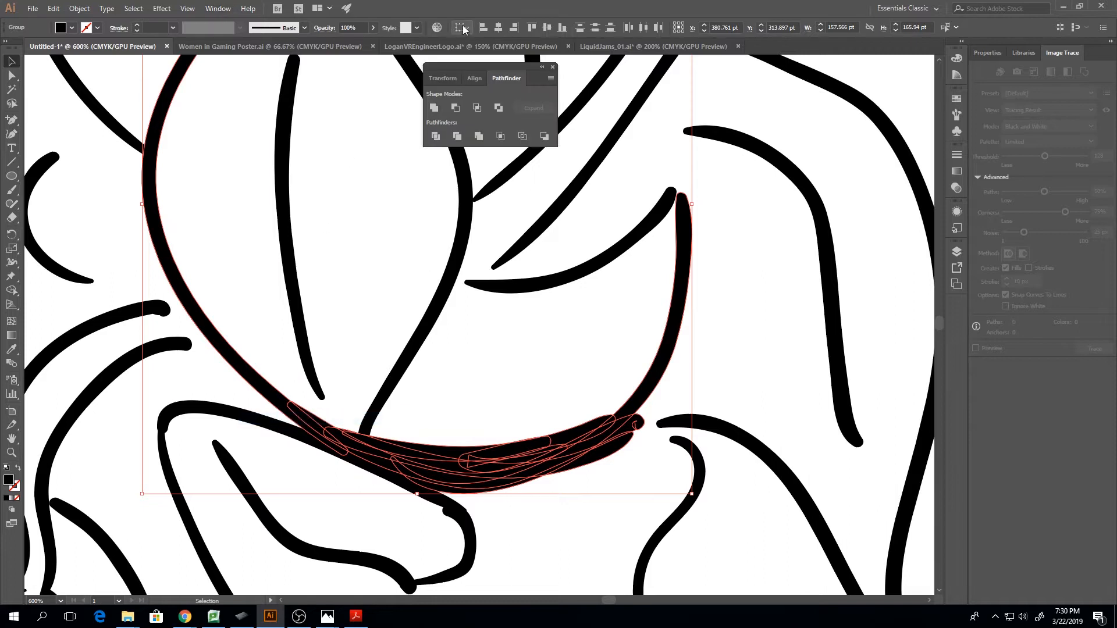
drag(463, 69, 952, 309)
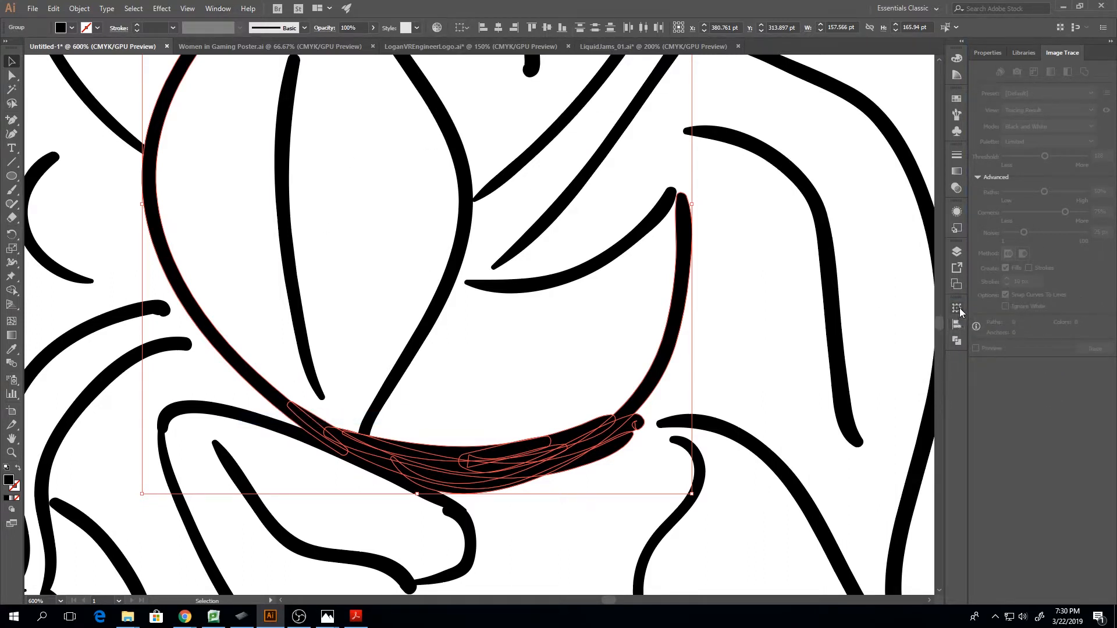
click(958, 327)
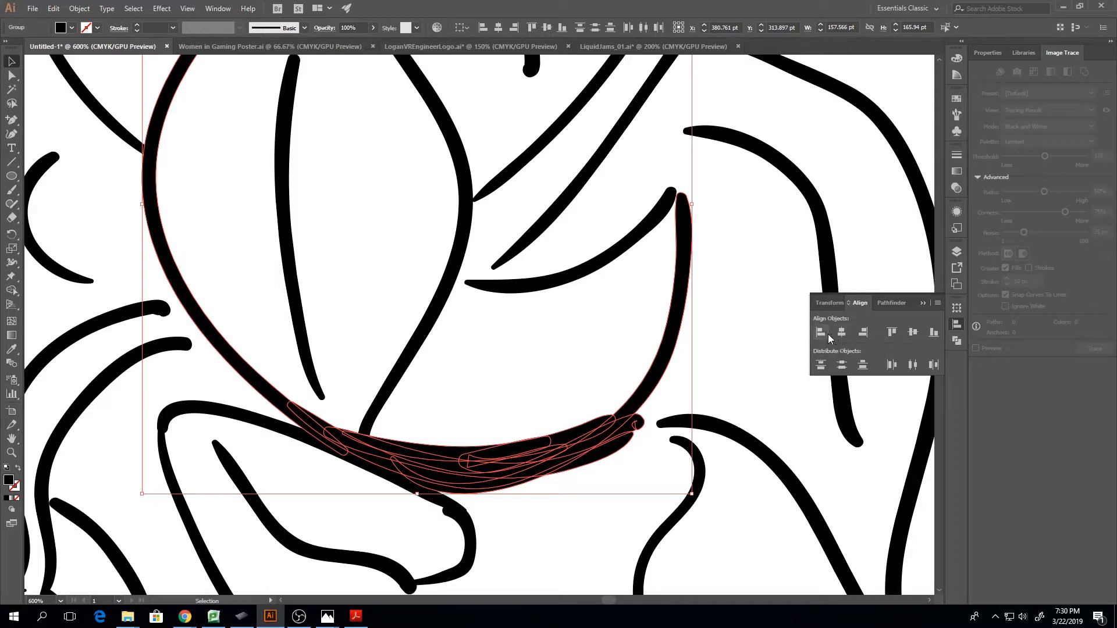
click(956, 342)
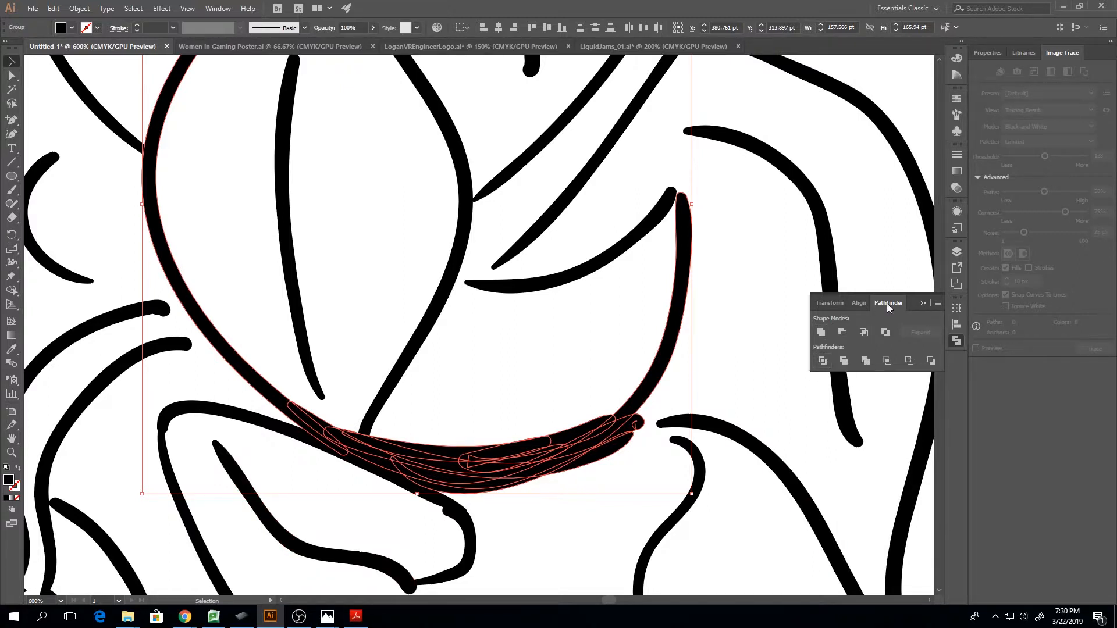
click(922, 304)
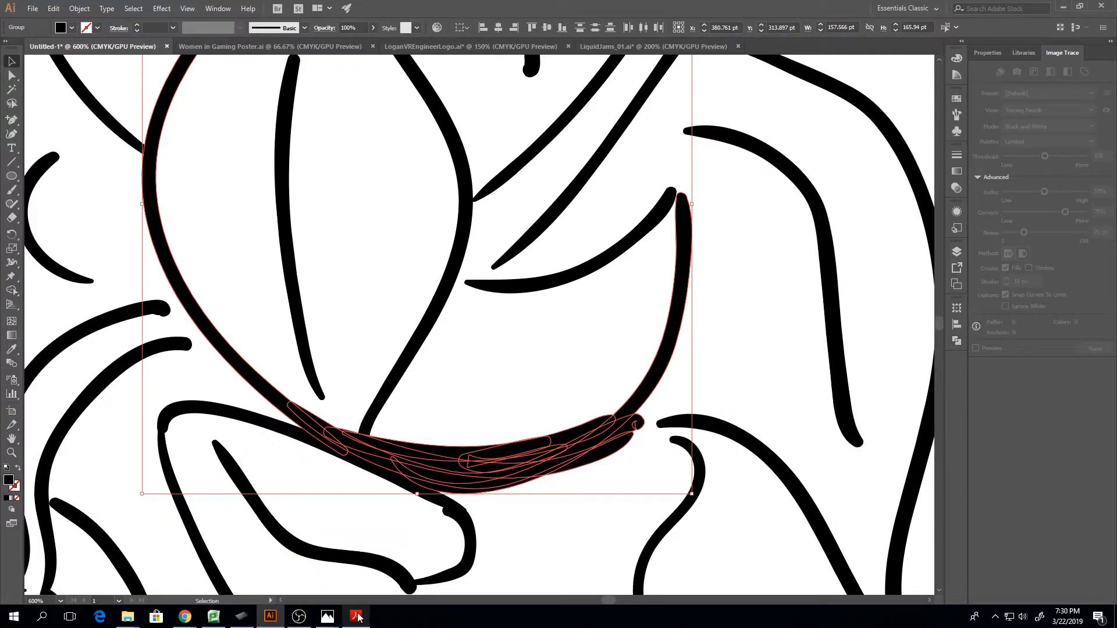
Switch to Adobe Acrobat Reader to consult the Shape Modes page of pathfinder-cheat-sheets.pdf
mouse_move(358, 620)
click(356, 558)
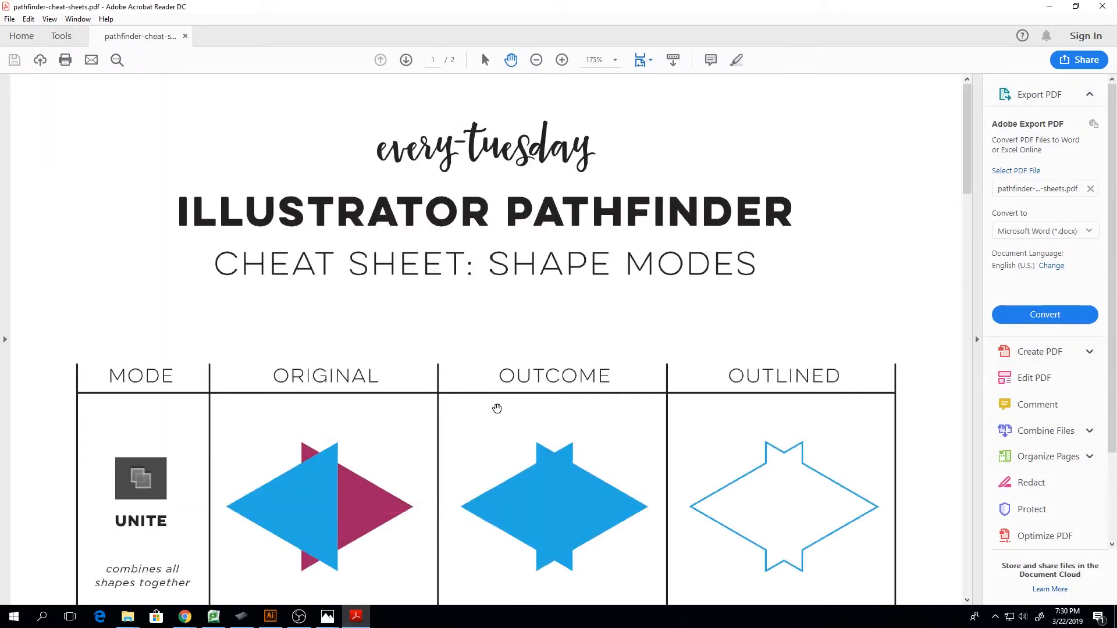
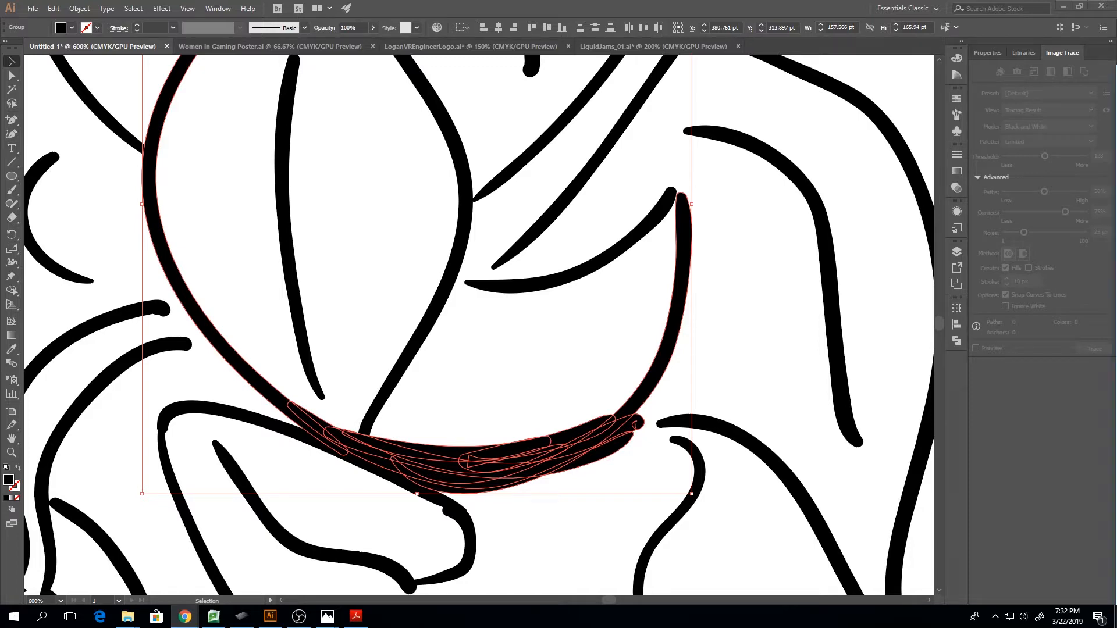
drag(1116, 81, 624, 45)
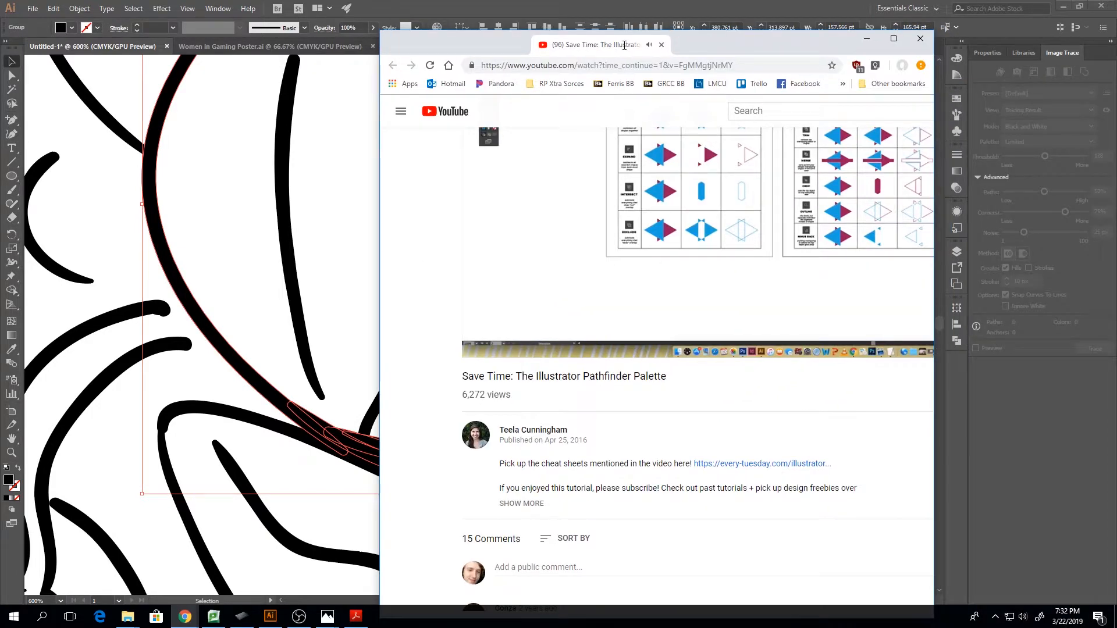
drag(624, 45, 1116, 76)
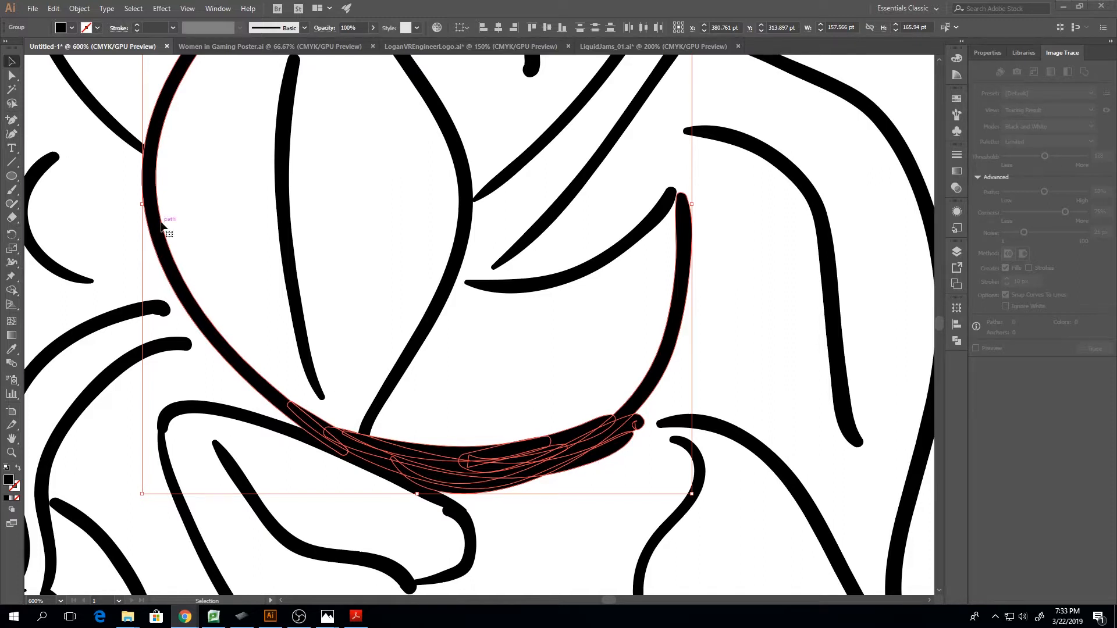
Unite the selected overlapping brush shapes into one outline with Pathfinder, and collapse the Pathfinder options
click(957, 342)
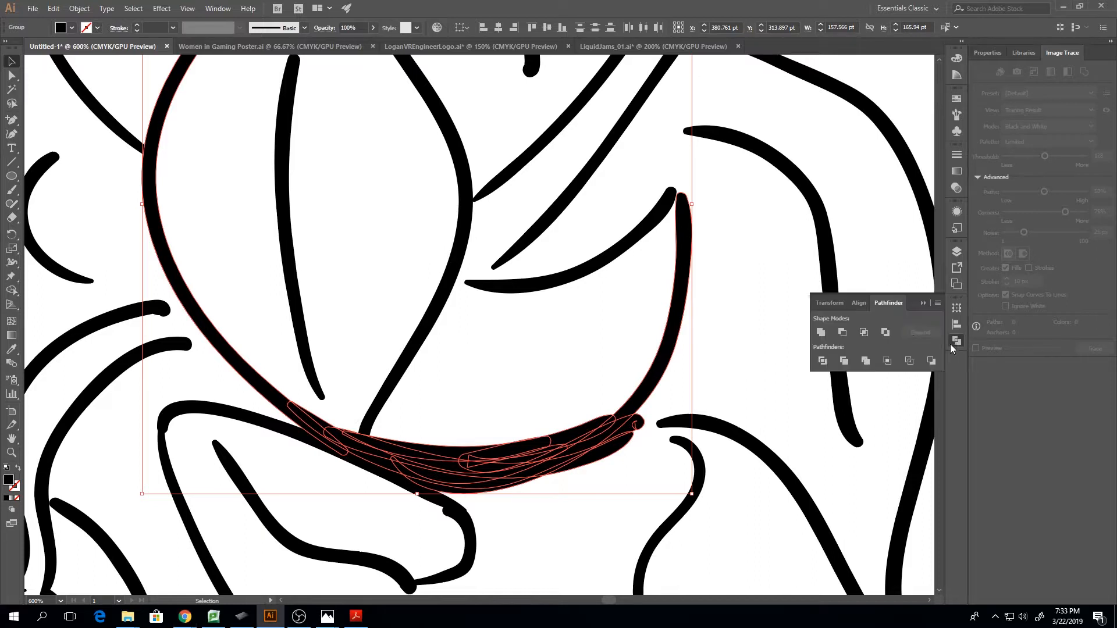
click(821, 333)
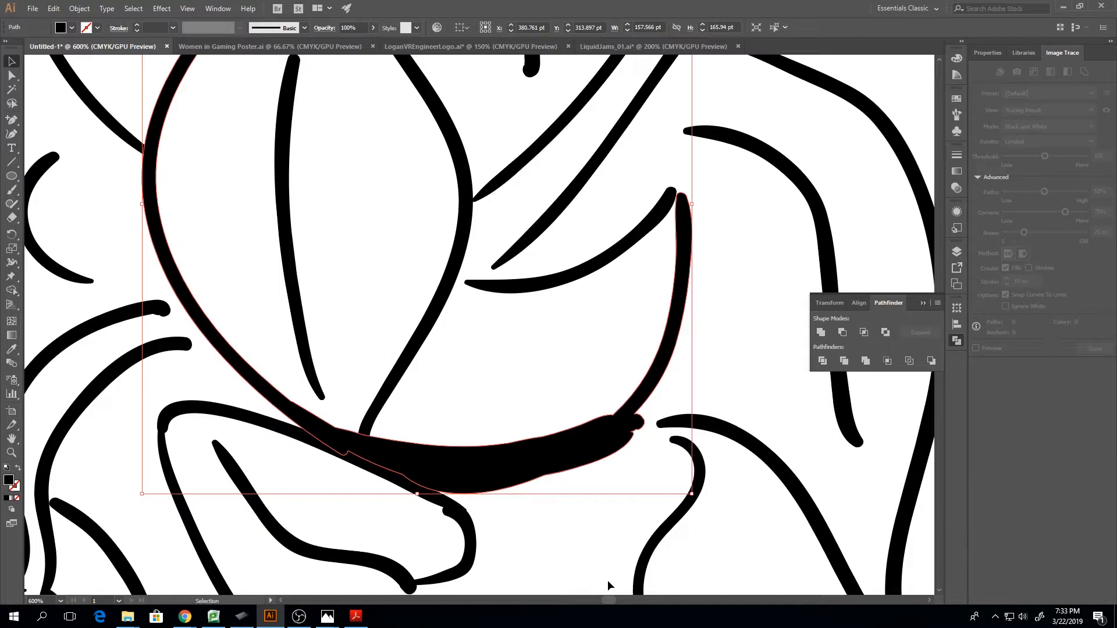
key(a)
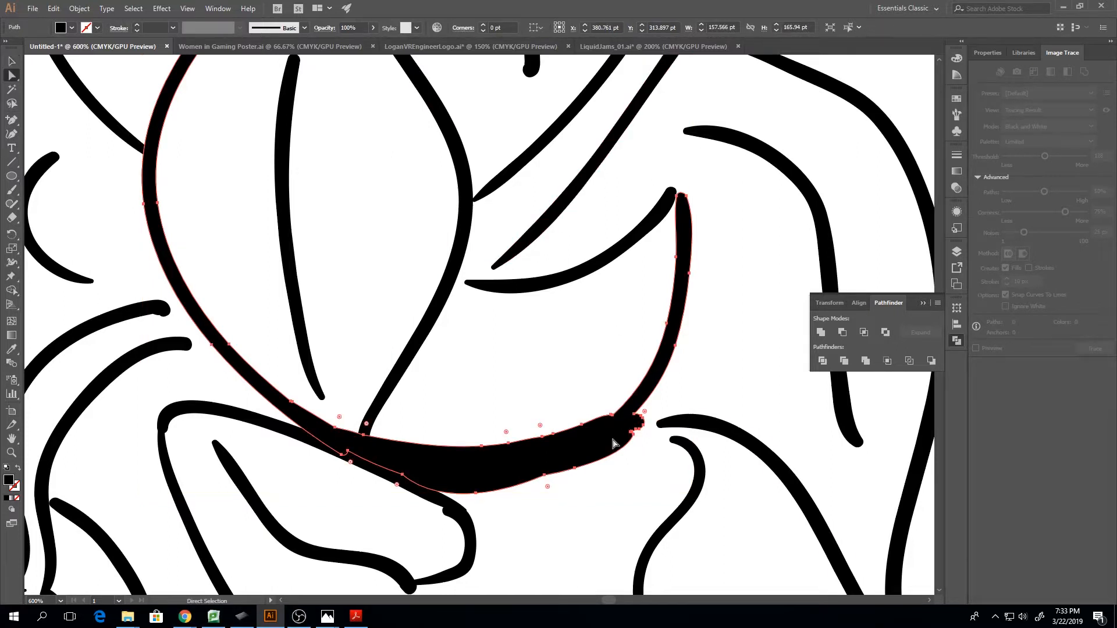
key(ctrl+plus)
key(ctrl+plus)
key(ctrl+plus)
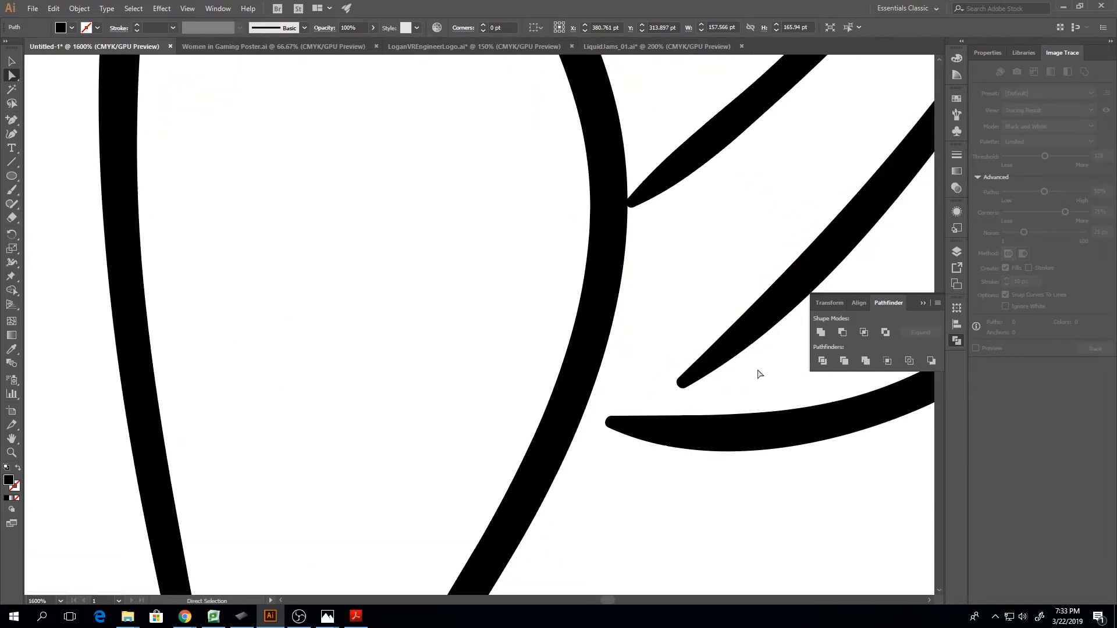
click(921, 302)
Examine the individual anchor points around the right-hand tip and along the upper edge of the united shape
key(ctrl+minus)
key(ctrl+minus)
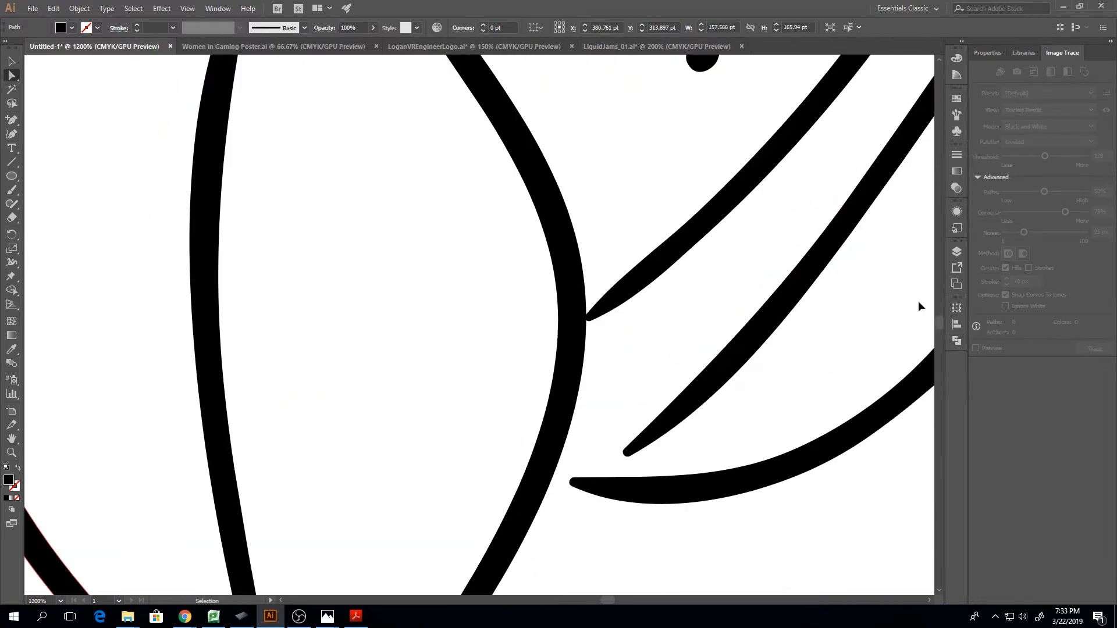
scroll(888, 308, down, 5)
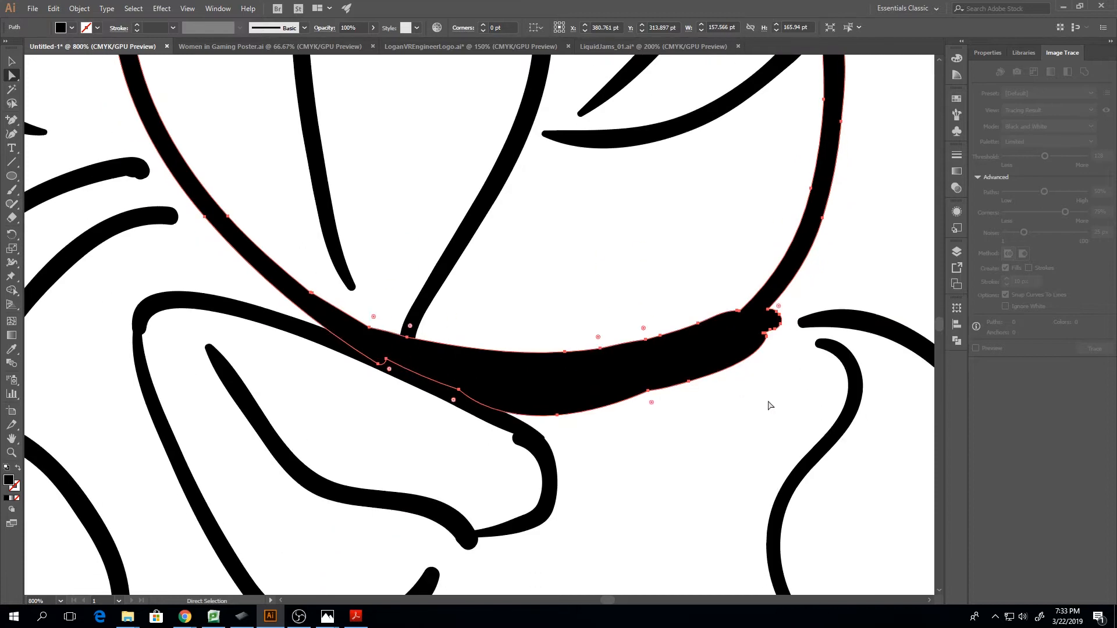
click(764, 334)
key(ctrl+plus)
key(ctrl+plus)
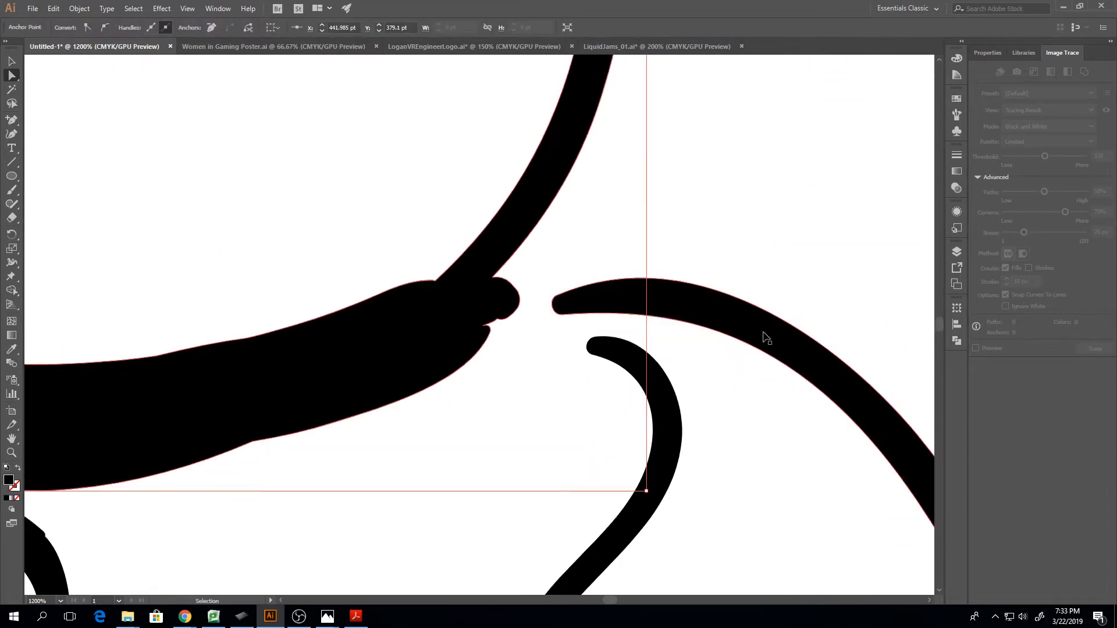
click(319, 251)
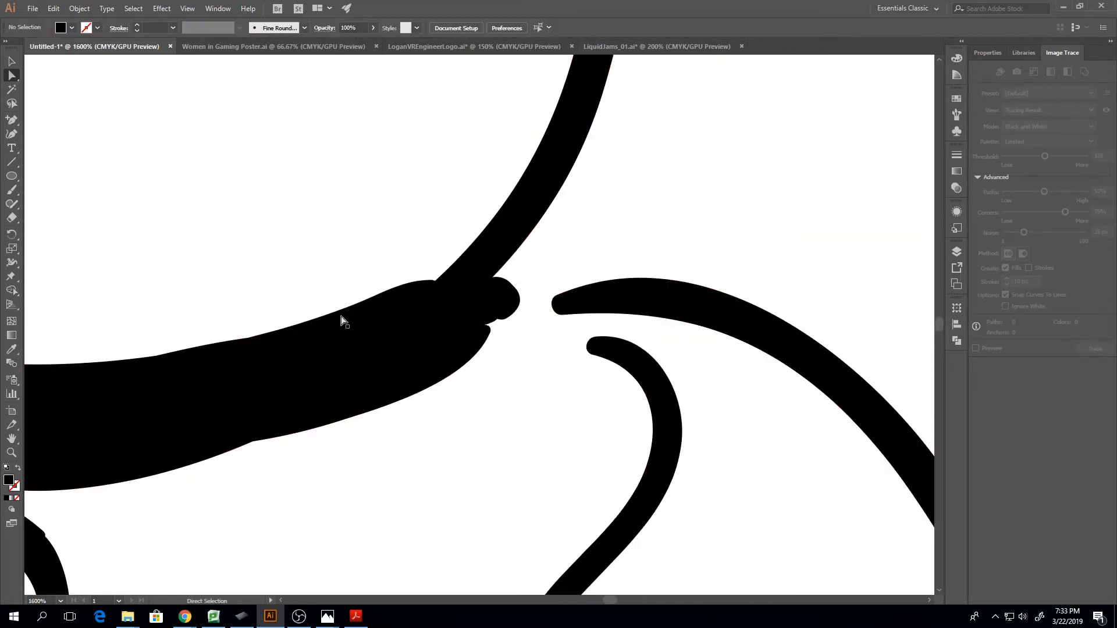
click(361, 304)
click(352, 305)
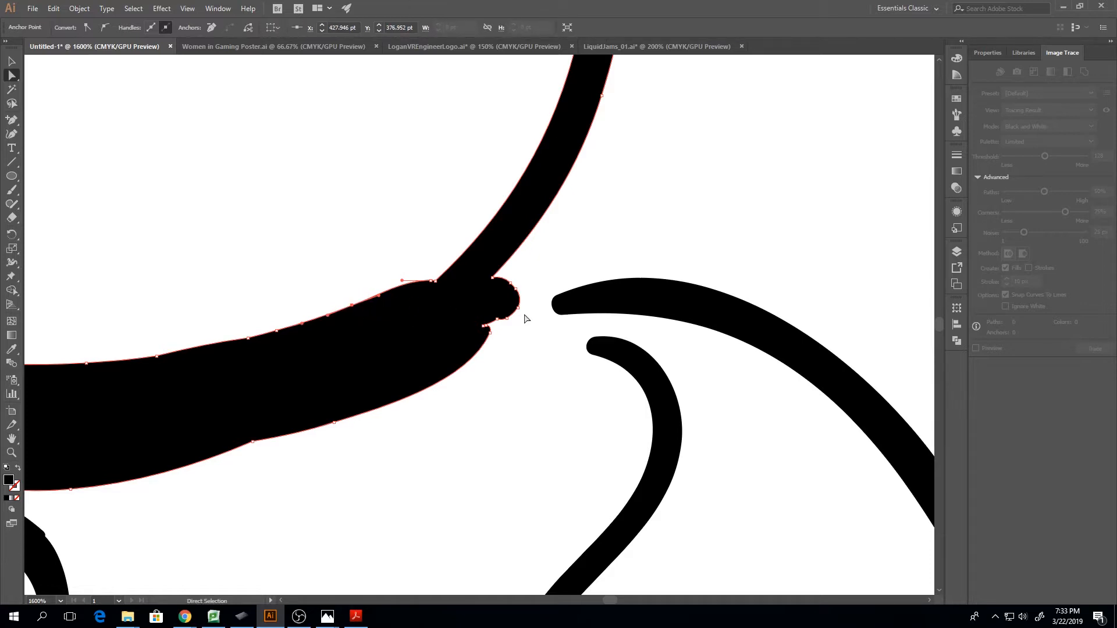
key(ctrl+plus)
key(ctrl+plus)
key(ctrl+plus)
key(ctrl+minus)
key(ctrl+minus)
key(ctrl+minus)
key(ctrl+minus)
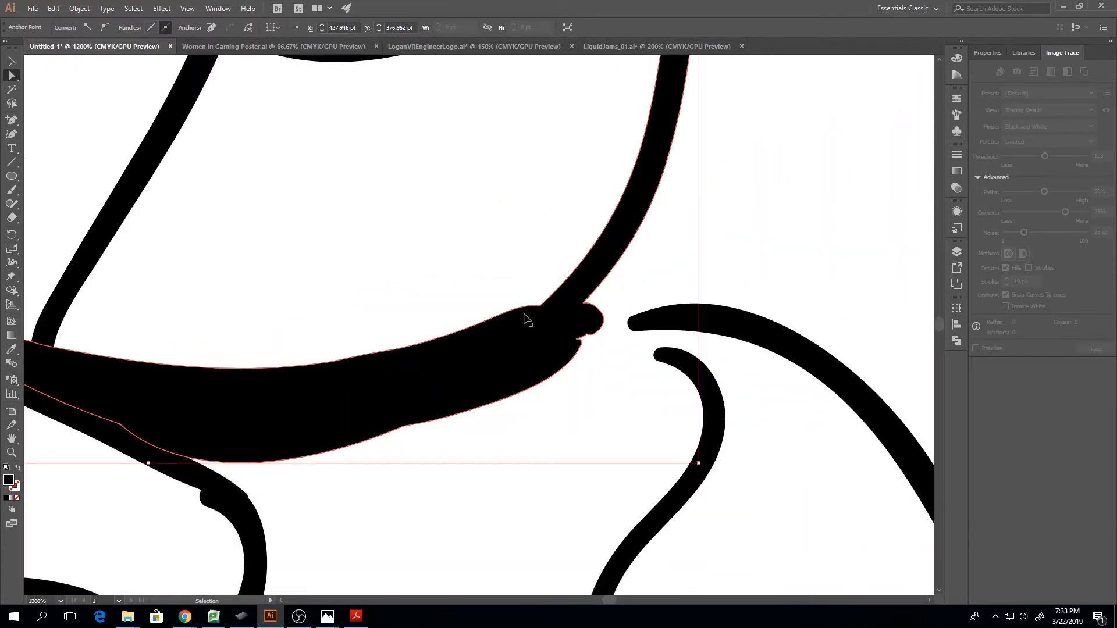
key(ctrl+minus)
key(ctrl+minus)
key(ctrl+minus)
key(ctrl+minus)
key(ctrl+plus)
key(ctrl+plus)
key(ctrl+plus)
key(ctrl+plus)
key(ctrl+plus)
key(ctrl+plus)
key(ctrl+plus)
key(ctrl+plus)
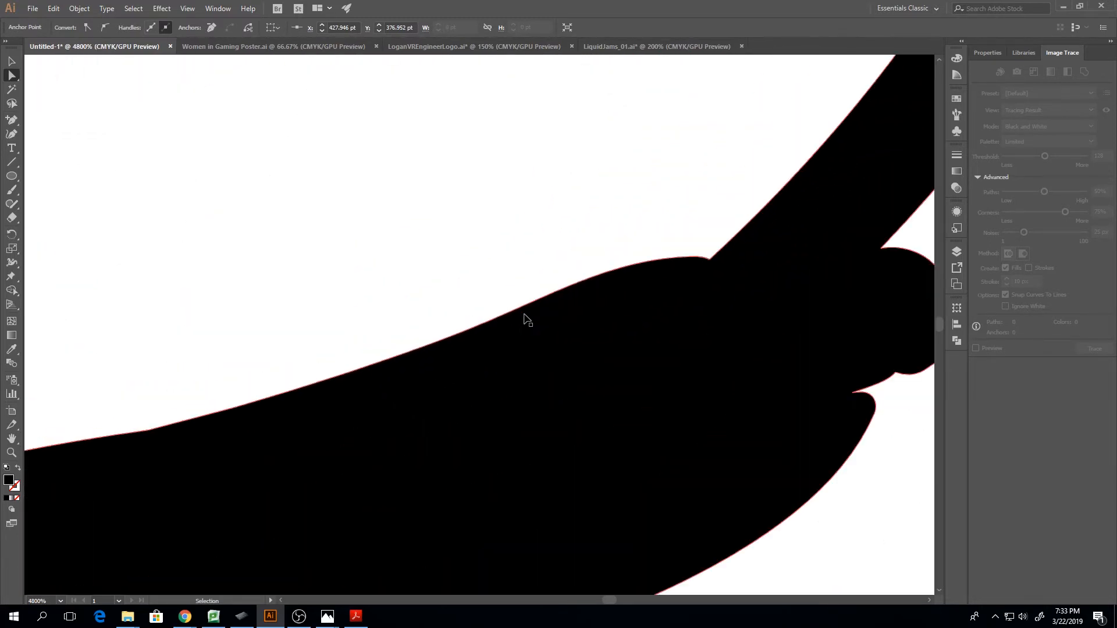
key(ctrl+minus)
key(ctrl+minus)
key(ctrl+minus)
key(ctrl+minus)
key(ctrl+minus)
key(ctrl+minus)
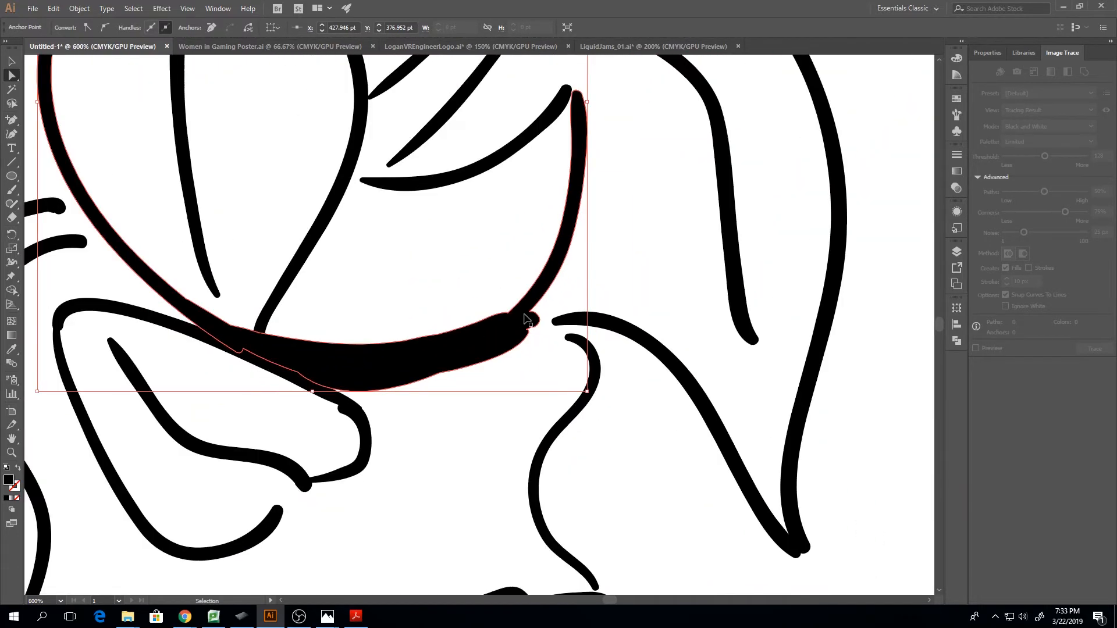
key(ctrl+minus)
key(ctrl+minus)
key(ctrl+minus)
key(ctrl+plus)
key(ctrl+plus)
key(ctrl+plus)
key(ctrl+plus)
key(ctrl+plus)
key(ctrl+plus)
key(ctrl+plus)
key(ctrl+plus)
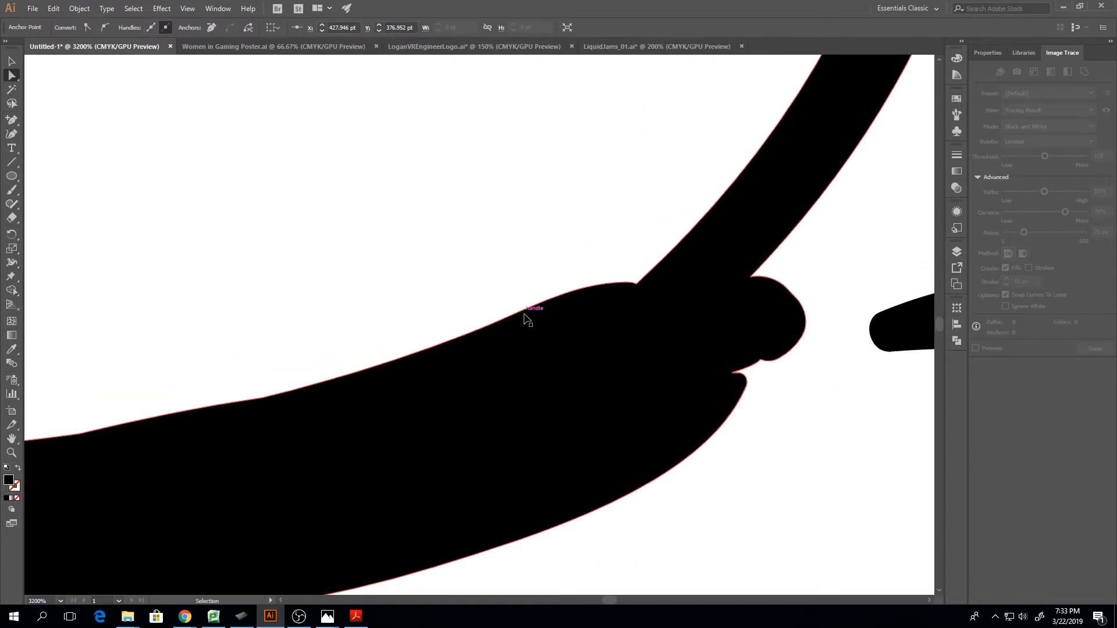
click(509, 272)
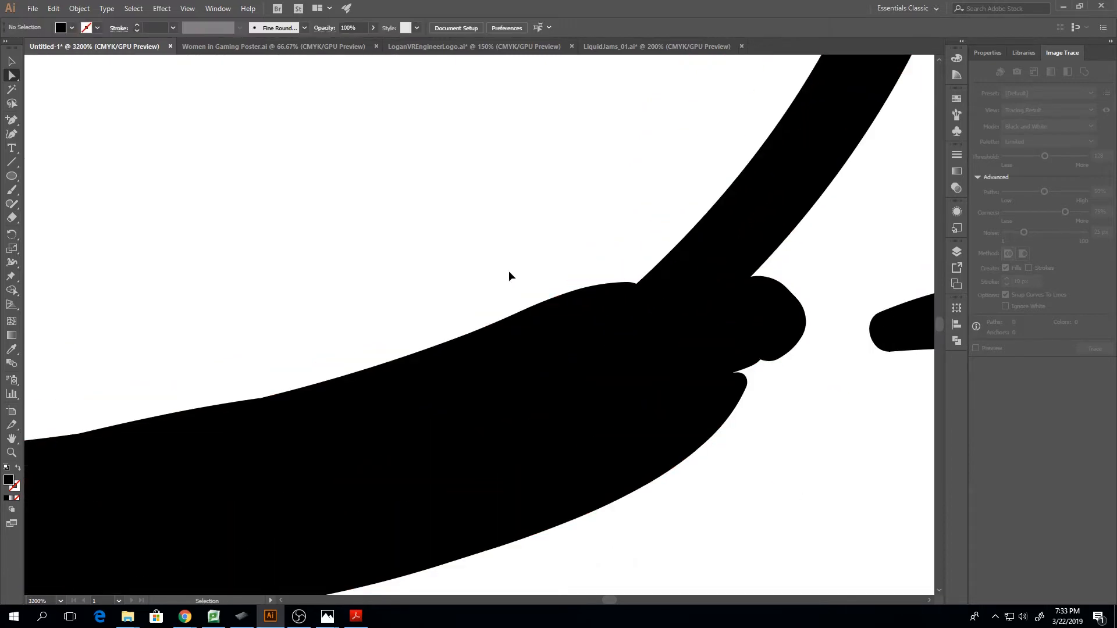
key(ctrl+plus)
key(ctrl+plus)
key(ctrl+plus)
key(ctrl+plus)
key(ctrl+plus)
key(ctrl+minus)
key(ctrl+minus)
key(ctrl+minus)
key(ctrl+minus)
key(ctrl+minus)
key(ctrl+minus)
key(ctrl+minus)
key(ctrl+minus)
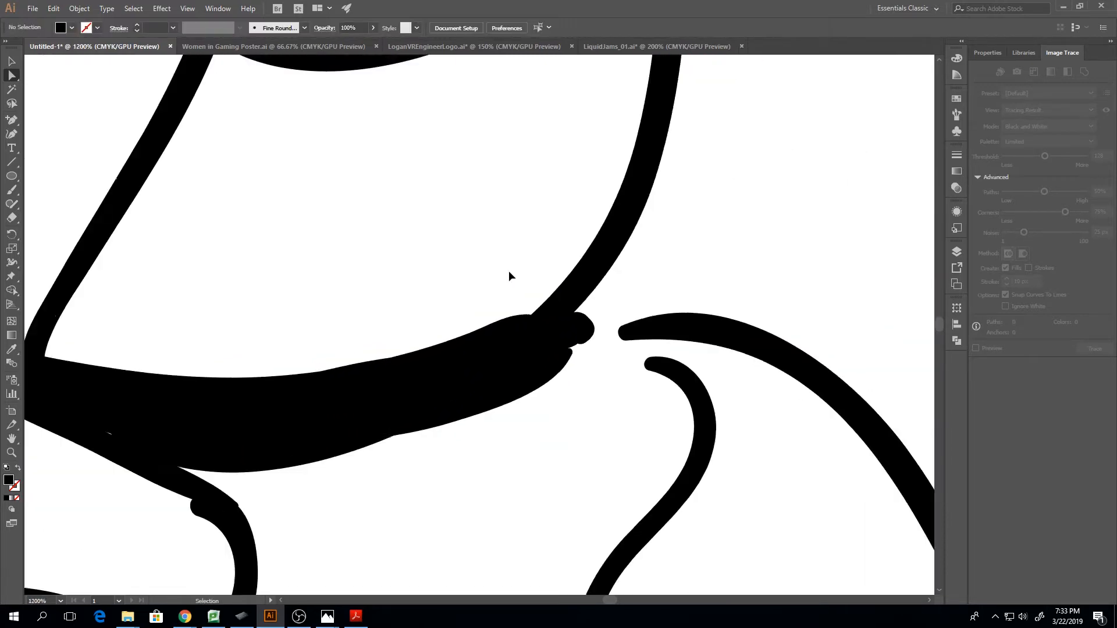
key(ctrl+minus)
key(ctrl+minus)
key(ctrl+minus)
key(ctrl+minus)
key(ctrl+minus)
key(ctrl+minus)
key(ctrl+plus)
key(ctrl+plus)
key(ctrl+plus)
key(ctrl+plus)
key(ctrl+plus)
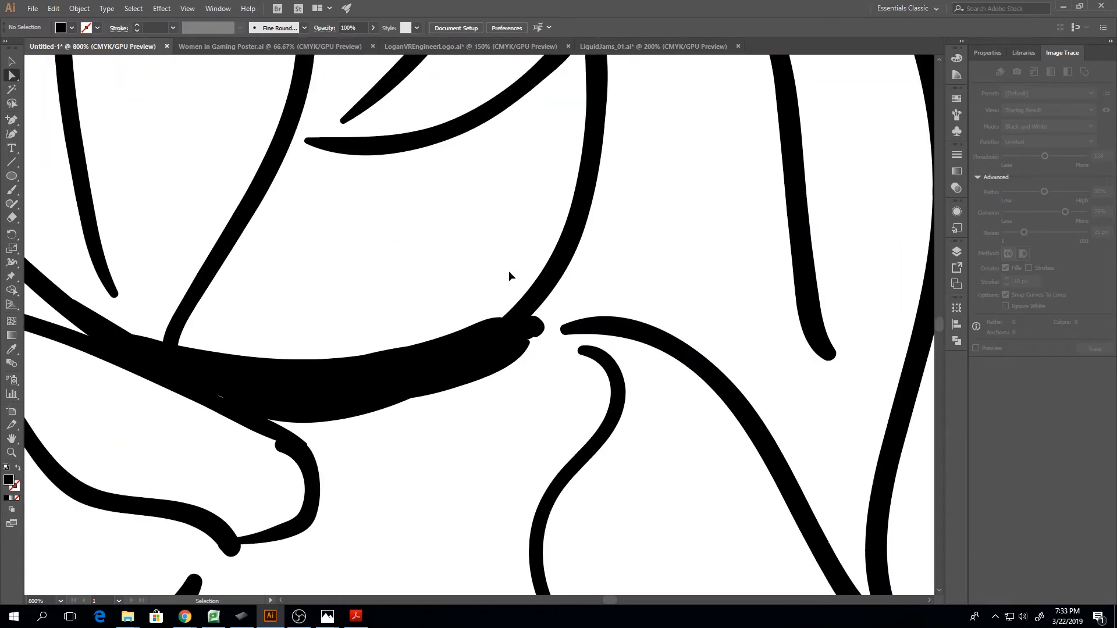
Remove the stray anchor point on the thick shape's upper edge, just left of where the upward-curving strand joins it
key(ctrl+plus)
key(ctrl+plus)
key(ctrl+plus)
key(ctrl+plus)
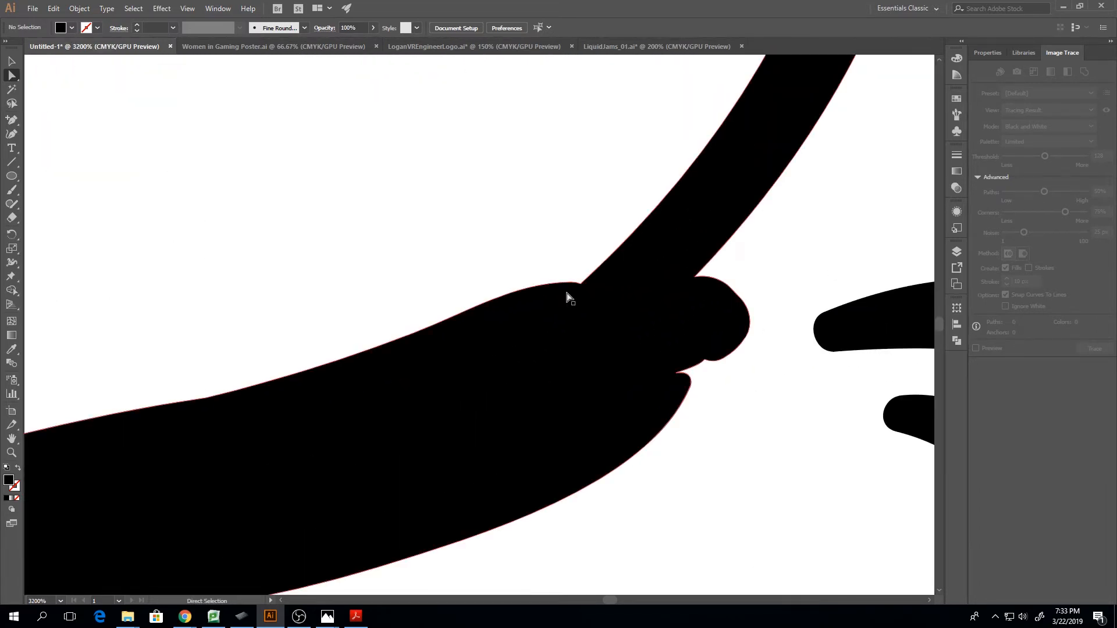
click(580, 284)
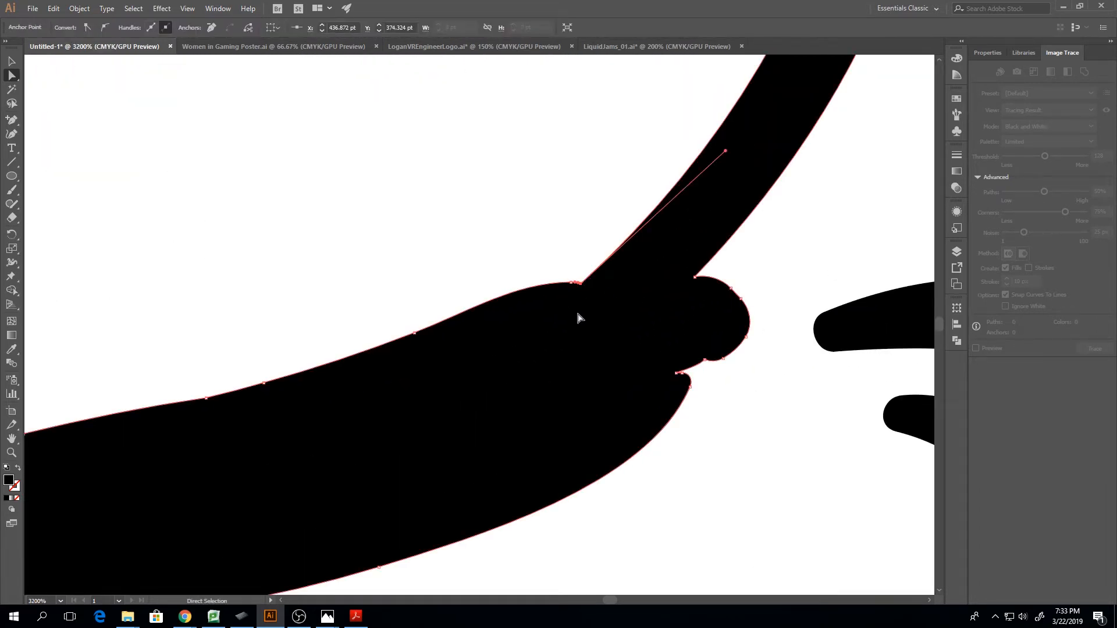
key(ctrl+plus)
key(ctrl+plus)
key(ctrl+plus)
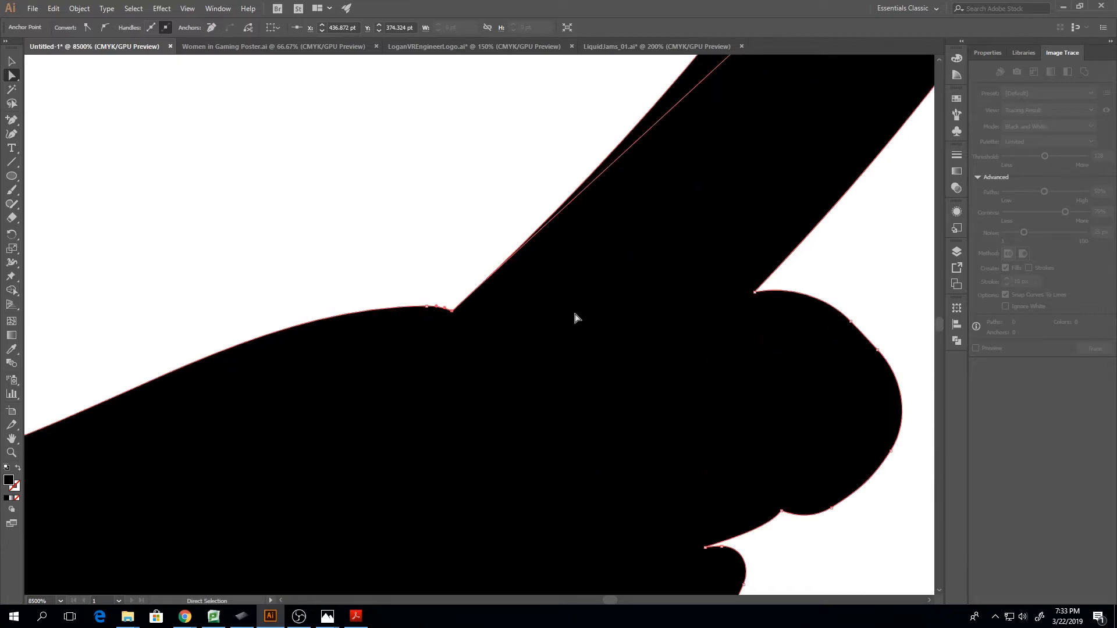
click(426, 305)
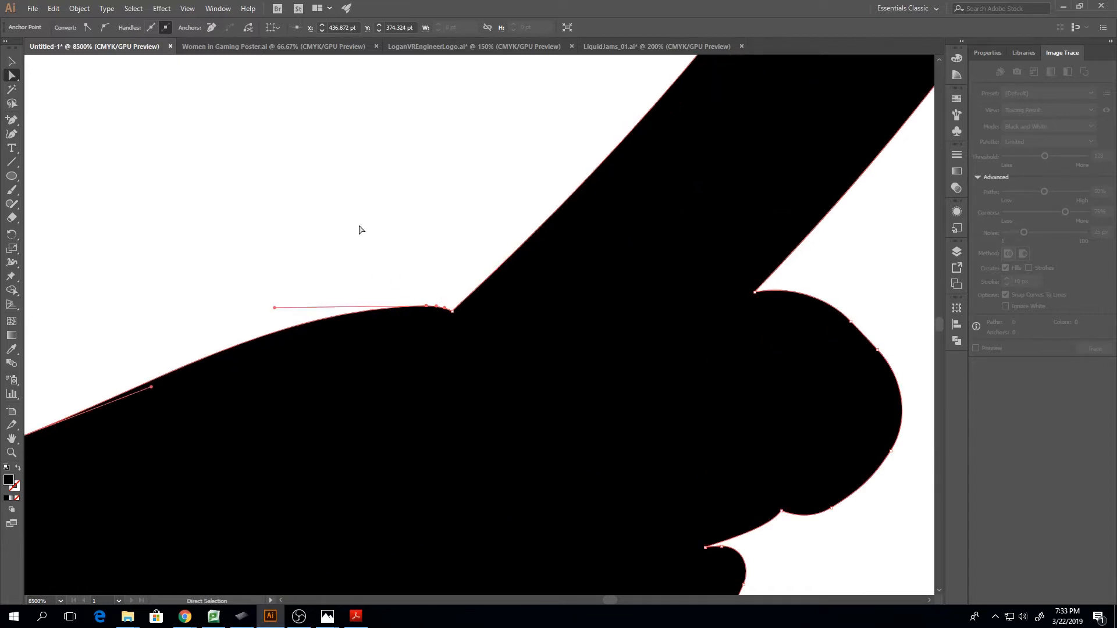
click(211, 27)
key(ctrl+minus)
key(ctrl+minus)
key(ctrl+minus)
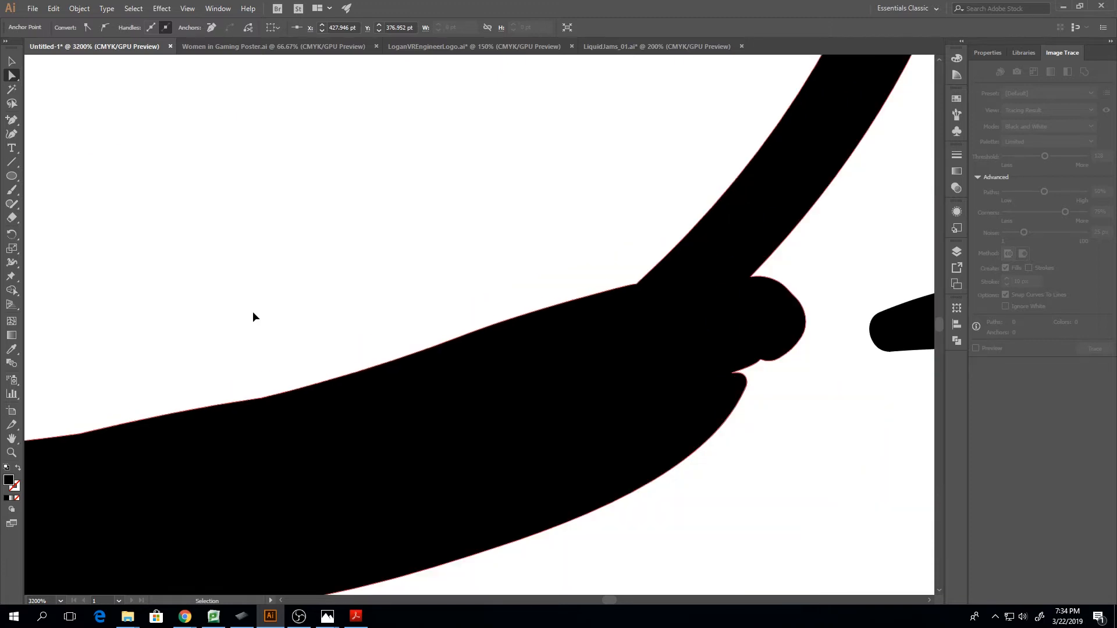
Convert the anchor where the upward-curving strand meets the thick band to smooth, and adjust its handle to reshape the strand's inner edge
click(636, 284)
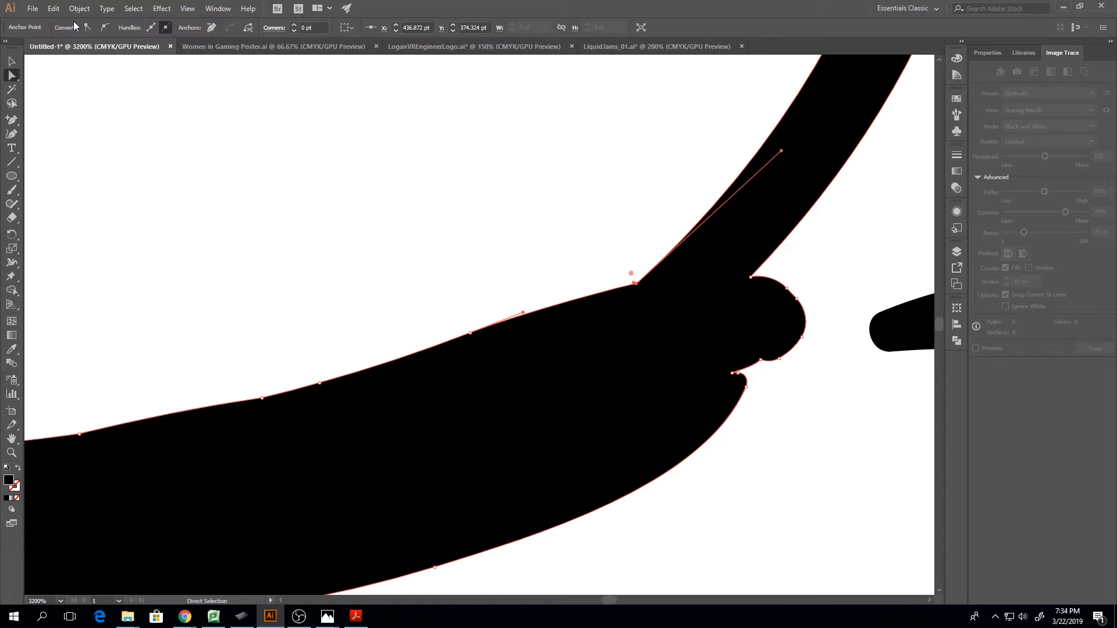
click(105, 27)
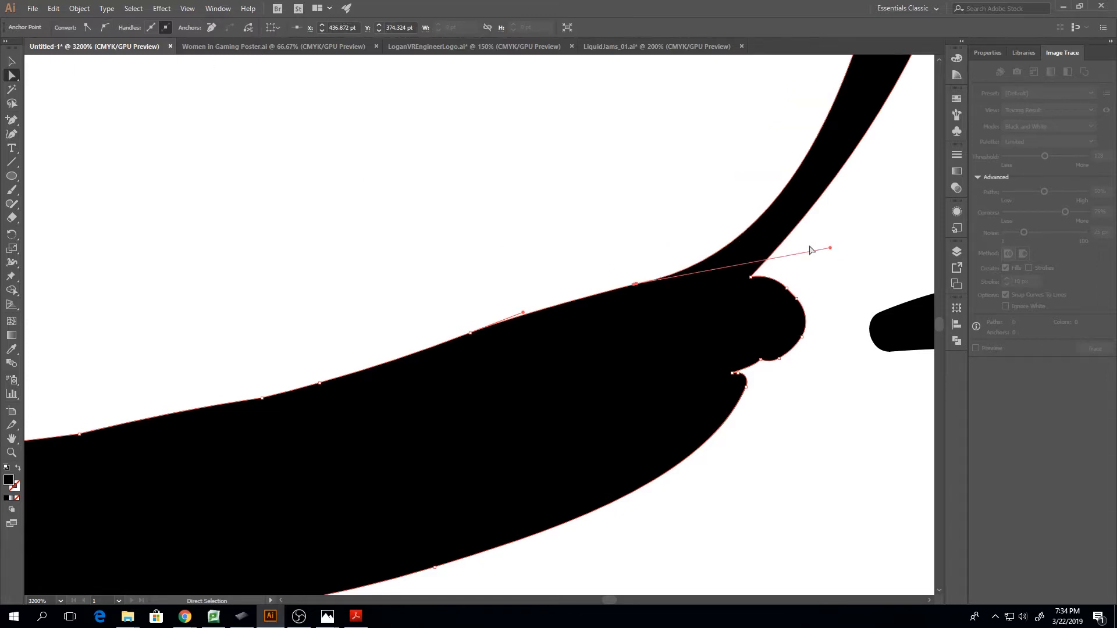
key(ctrl+minus)
key(ctrl+minus)
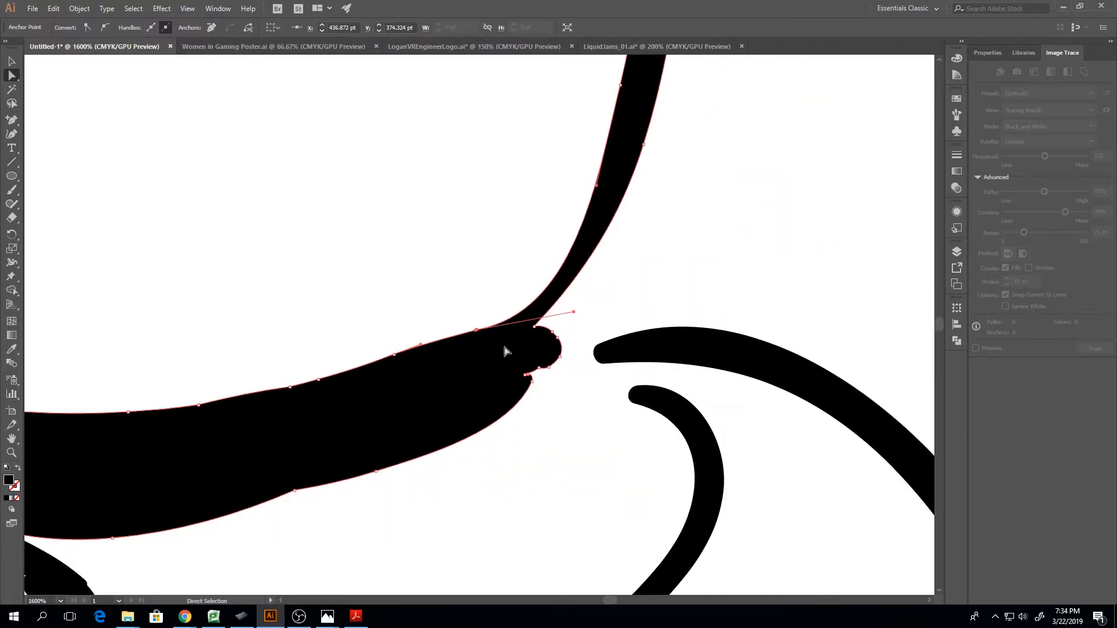
drag(573, 311, 546, 282)
Remove the extra anchor point on the thick band's upper edge, next to the left of the strand junction
click(409, 378)
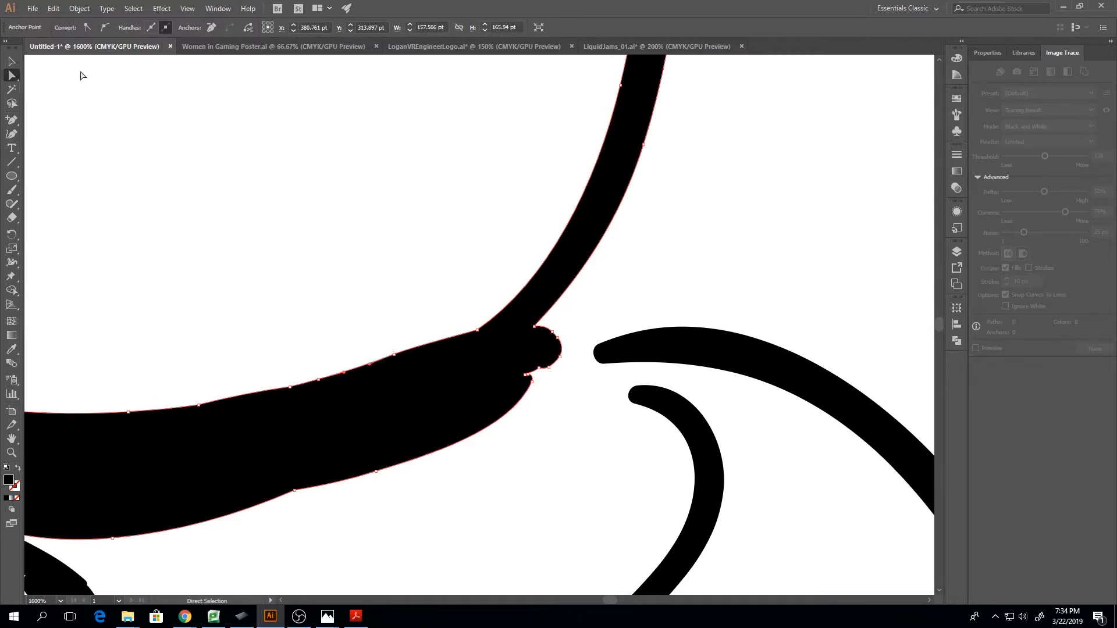
drag(249, 191, 394, 339)
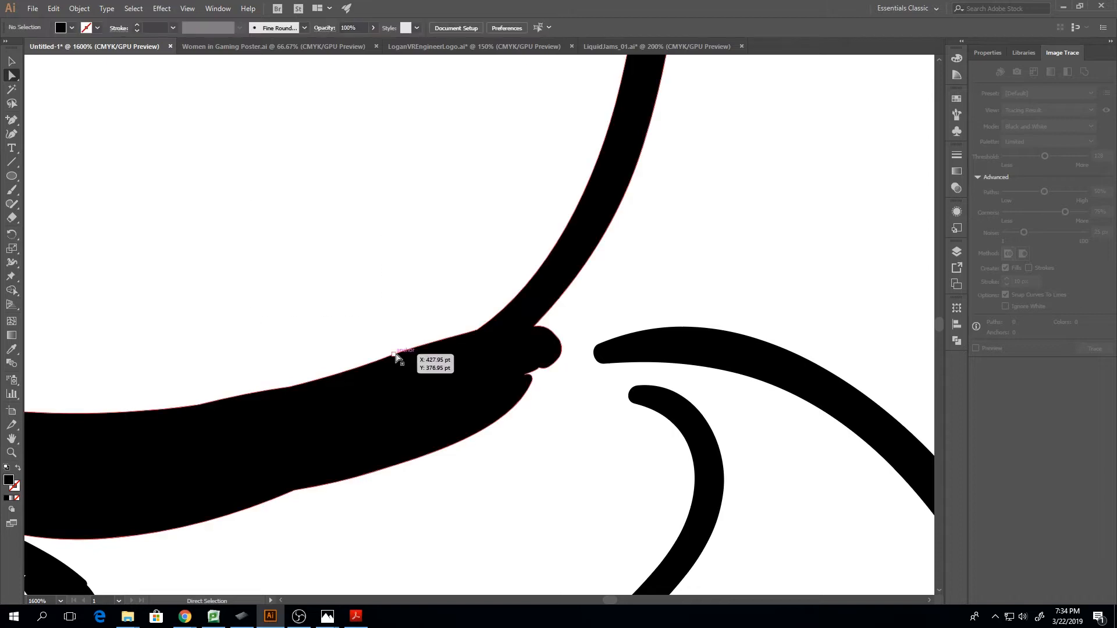
click(393, 354)
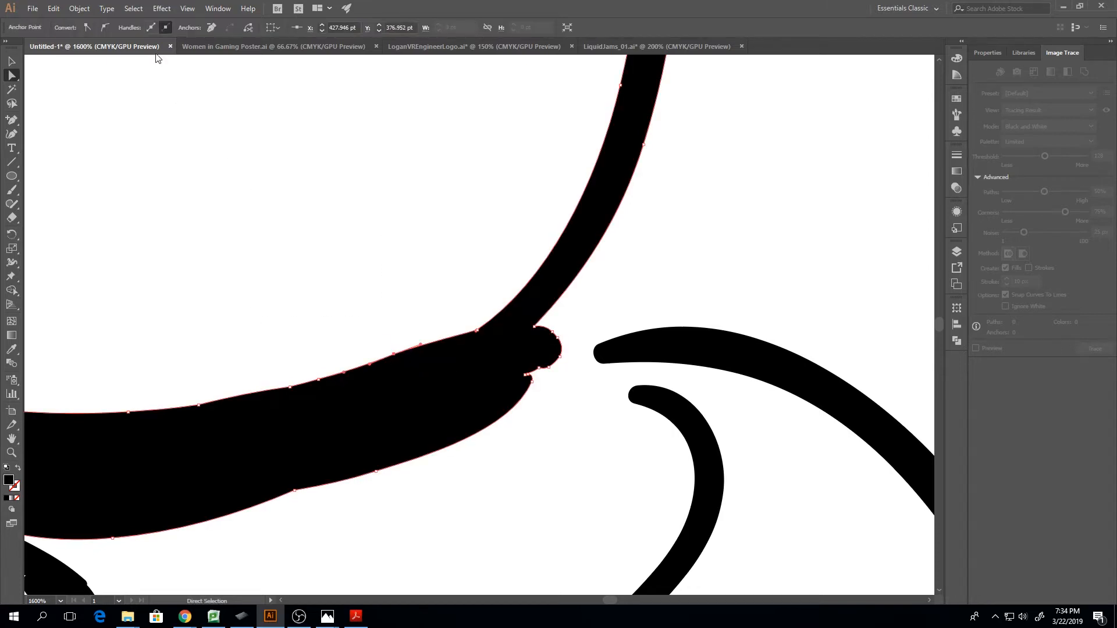
click(212, 27)
Remove the corner anchor causing the kink in the band's upper edge, just left of the inner line that touches the band
drag(613, 603, 610, 603)
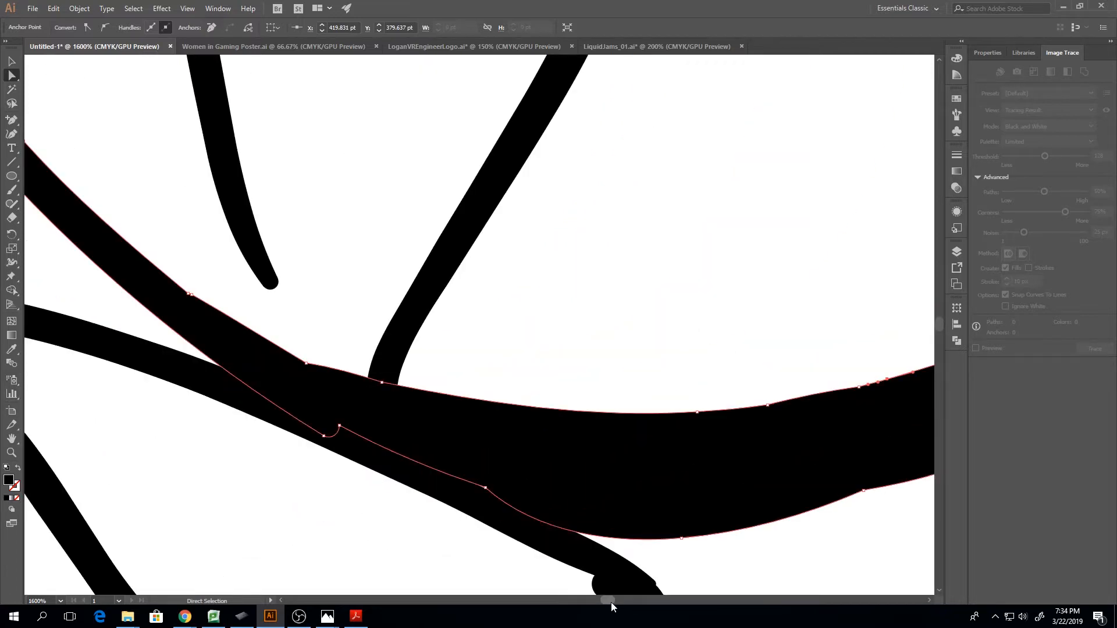
click(381, 381)
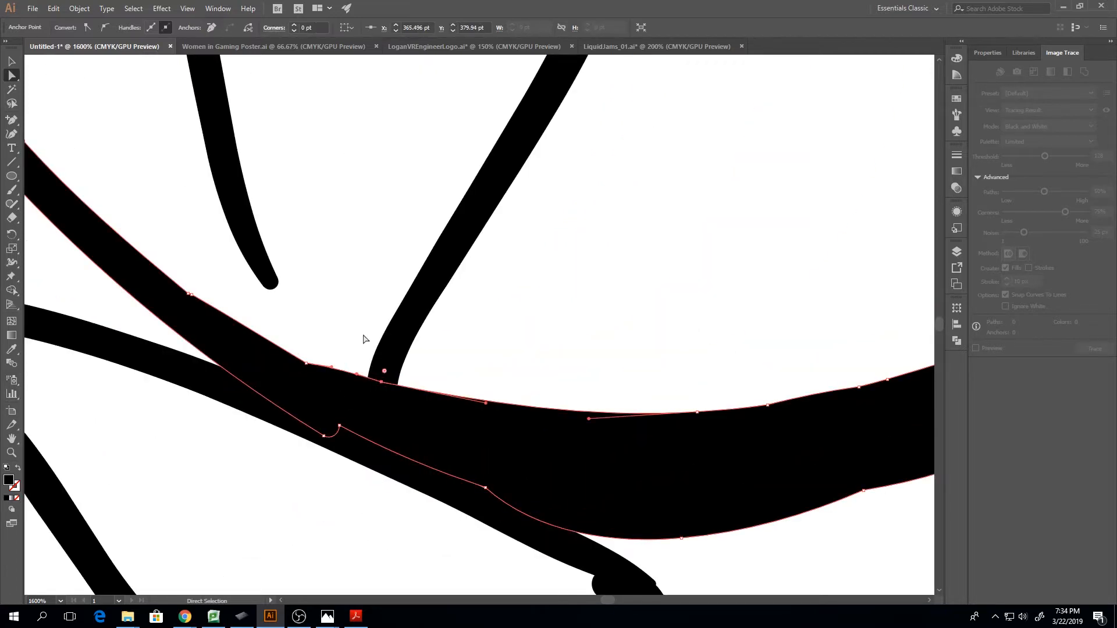
click(306, 363)
click(212, 29)
Remove one of the two adjacent anchors where the left strand widens into the band, and convert the remaining anchor to smooth
click(190, 295)
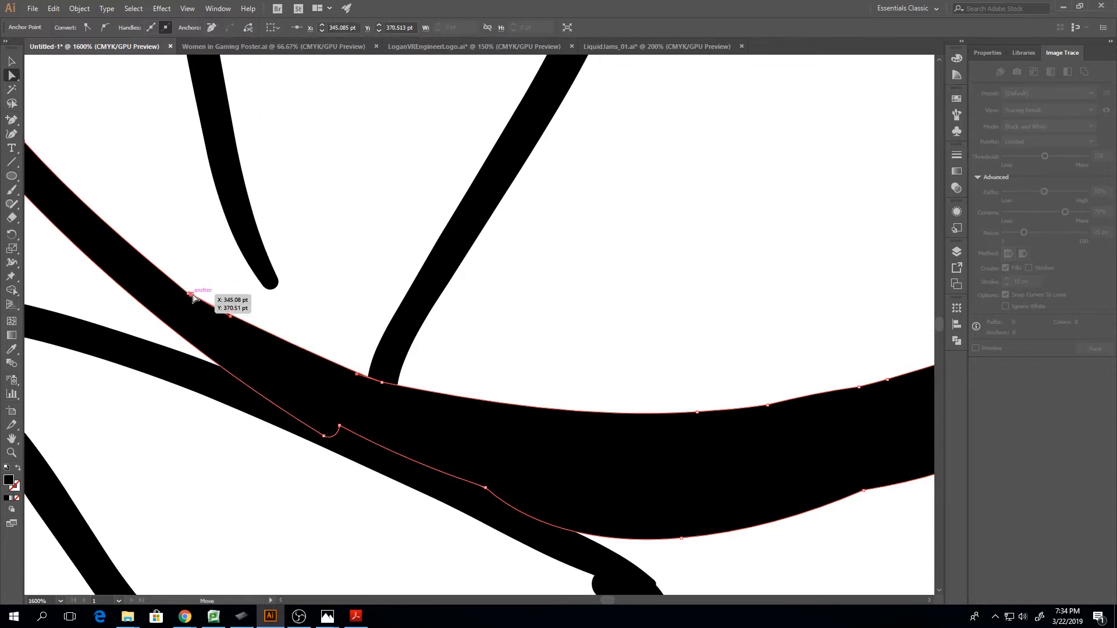
click(212, 28)
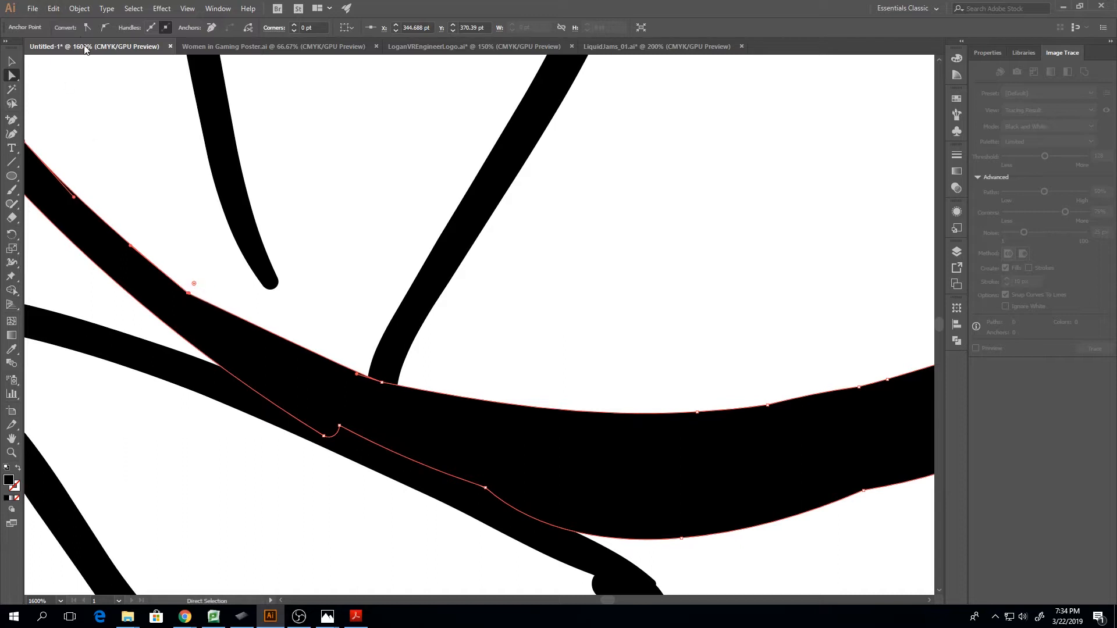
drag(177, 269, 208, 315)
click(103, 28)
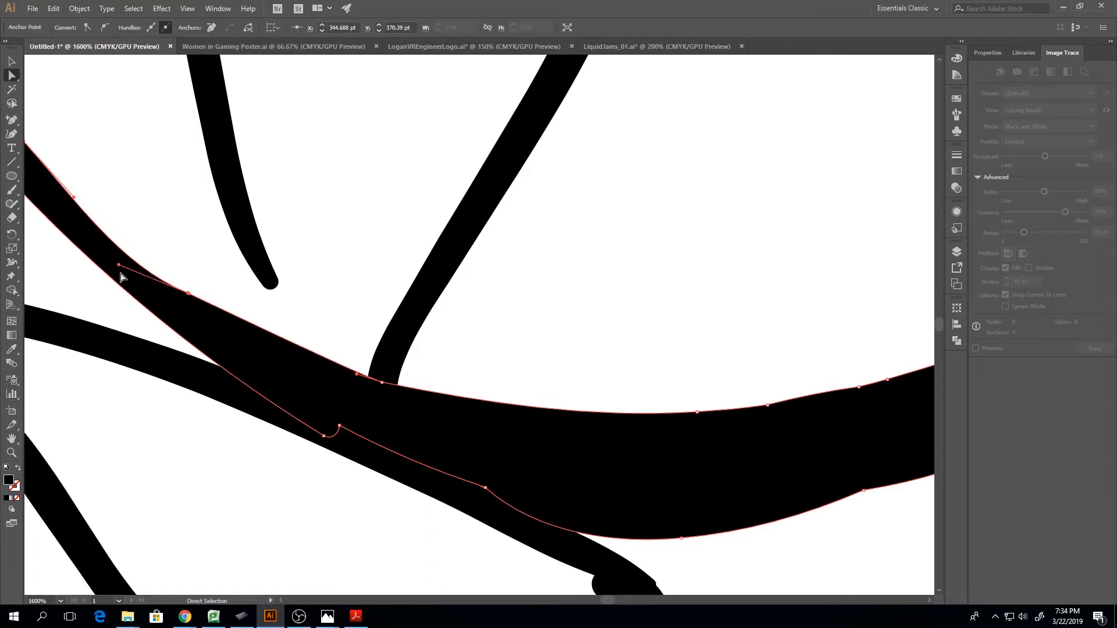
Adjust the handles of the anchor where the left strand widens, and convert the anchor at the foot of the inner line to smooth
drag(119, 267, 125, 247)
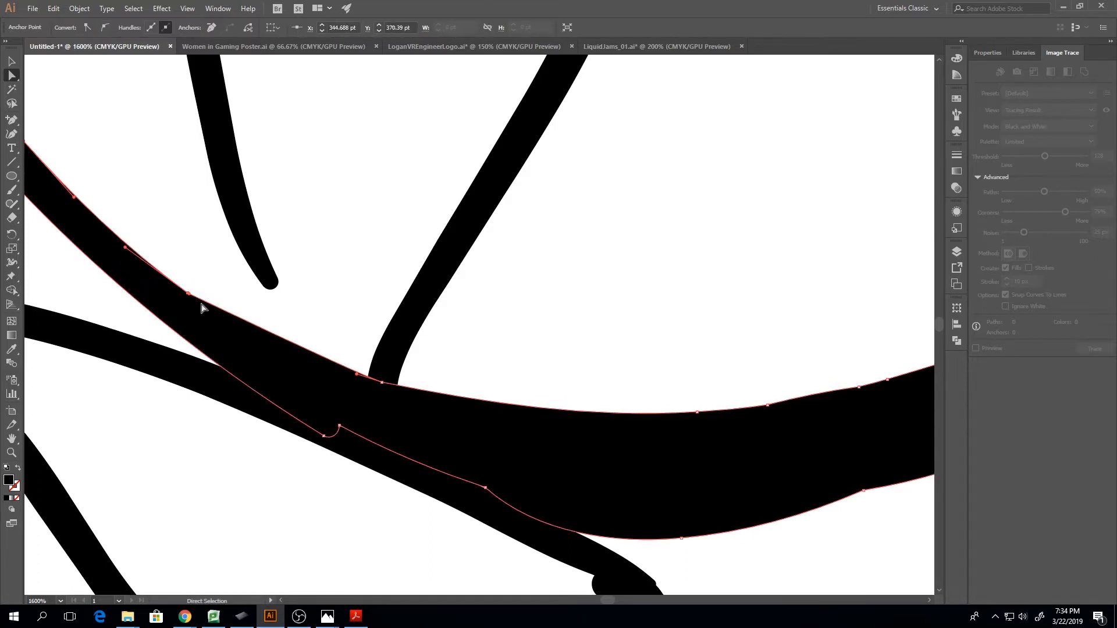
drag(190, 295, 217, 316)
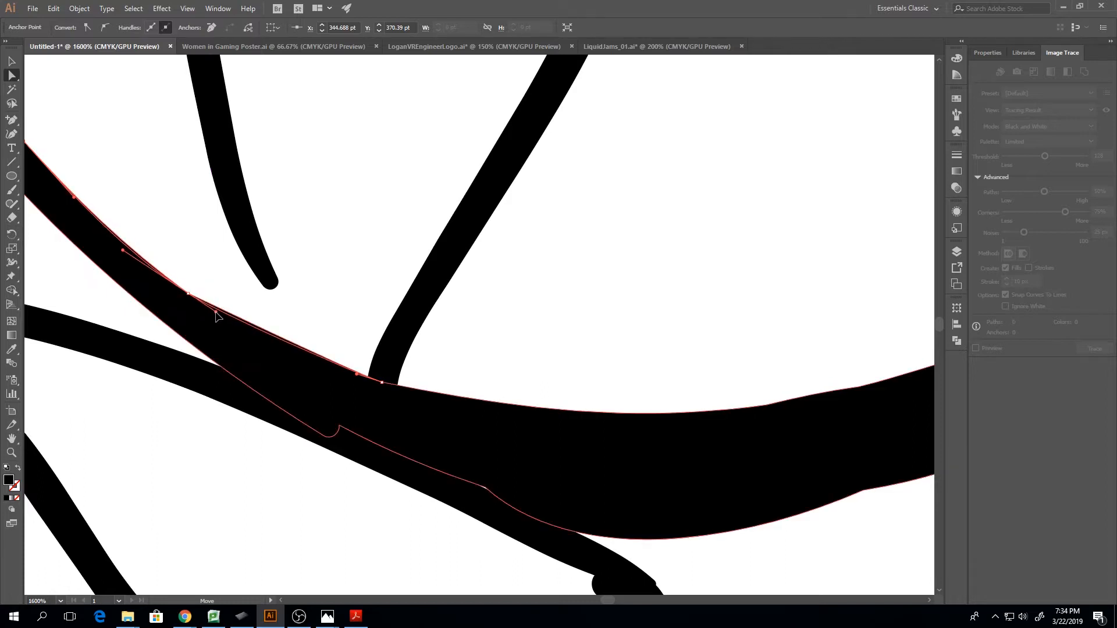
click(382, 384)
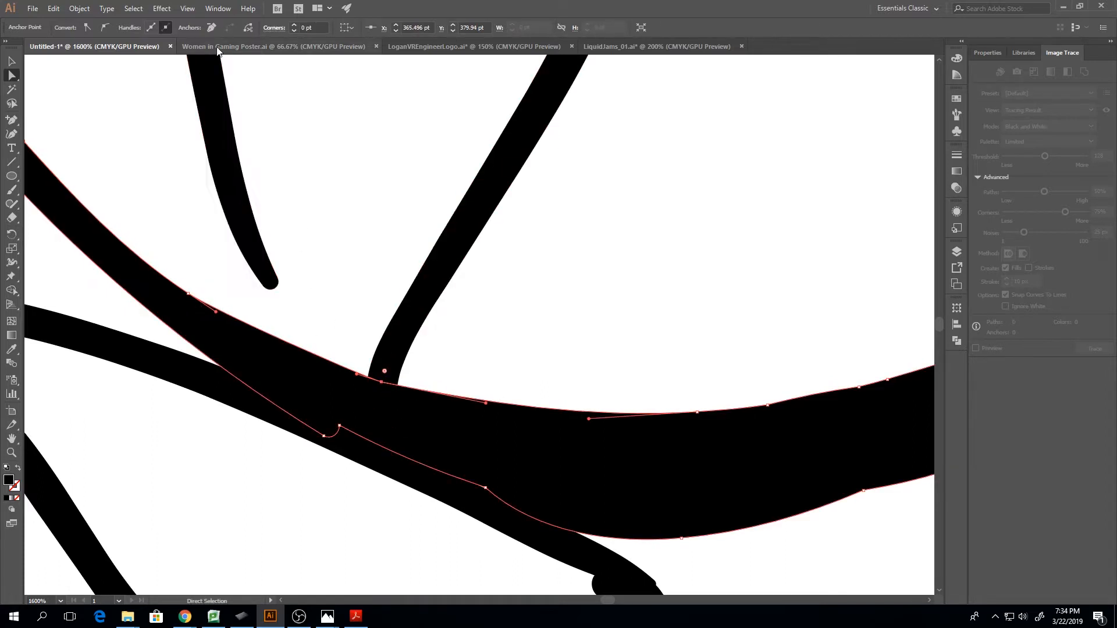
click(105, 29)
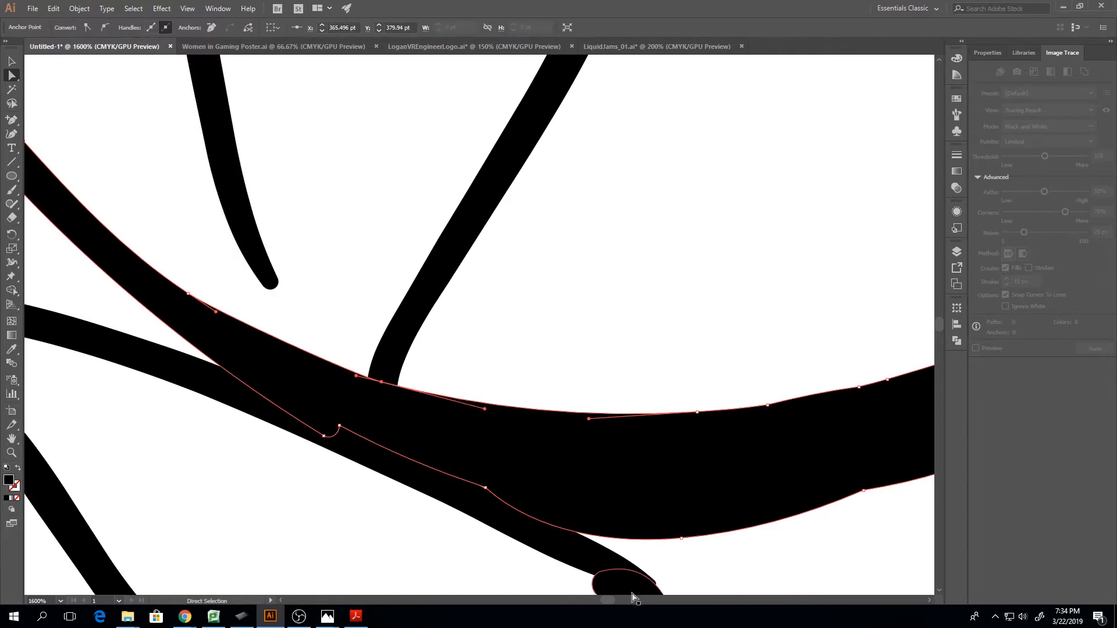
Remove the two anchors causing the bumps on the right part of the thick band's upper edge
drag(610, 602, 610, 599)
drag(588, 307, 727, 445)
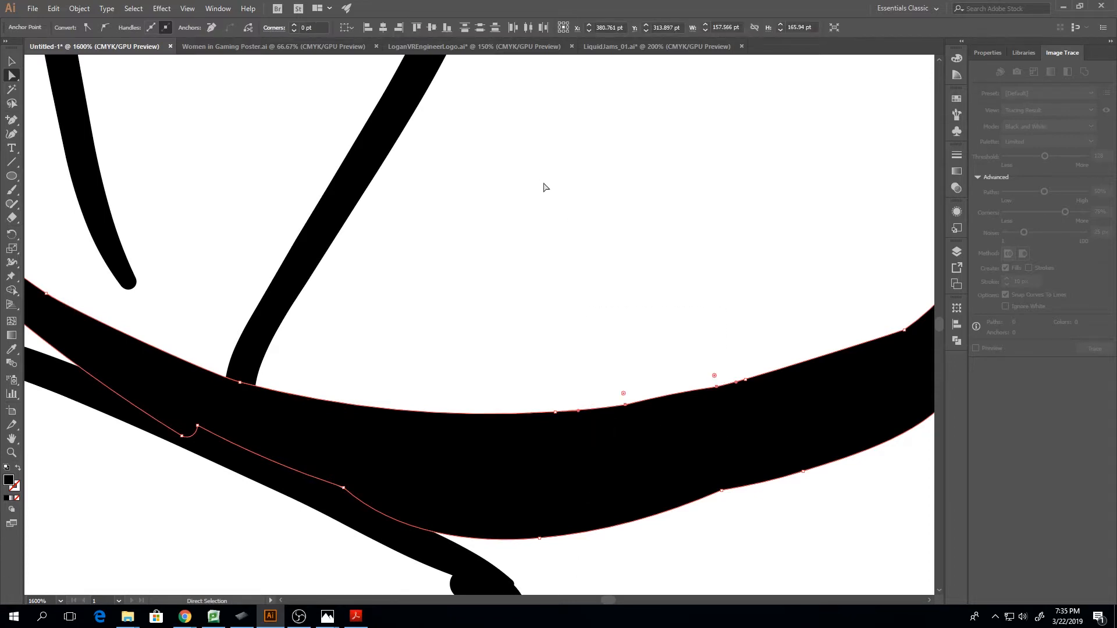
click(212, 29)
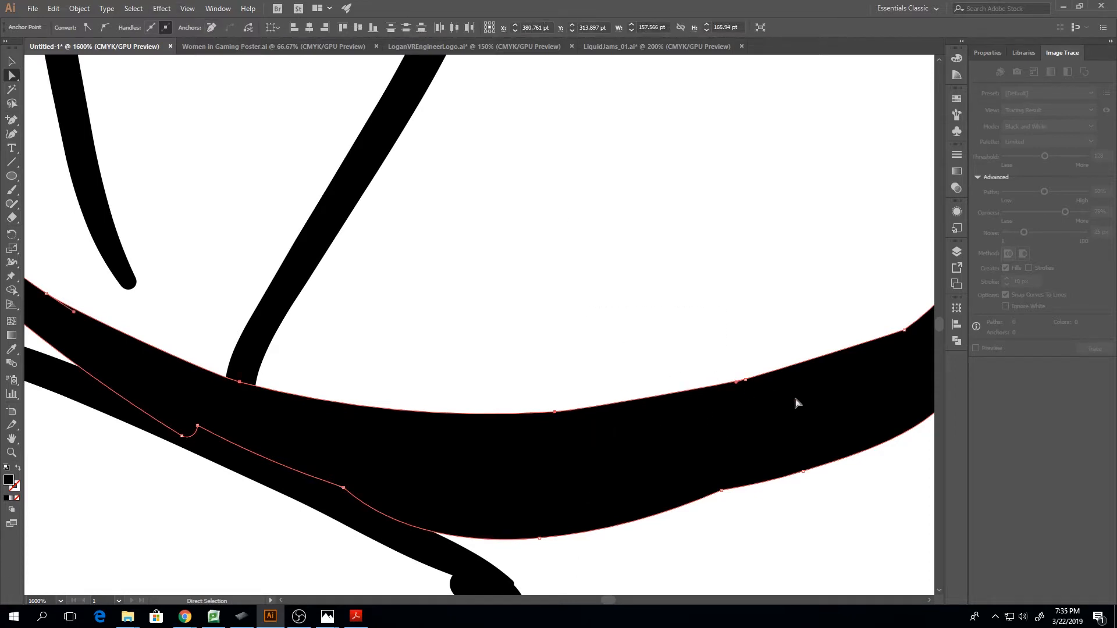
Smooth the band's upper edge up to the upward-curving strand by repositioning its anchors and adjusting their handles
click(746, 380)
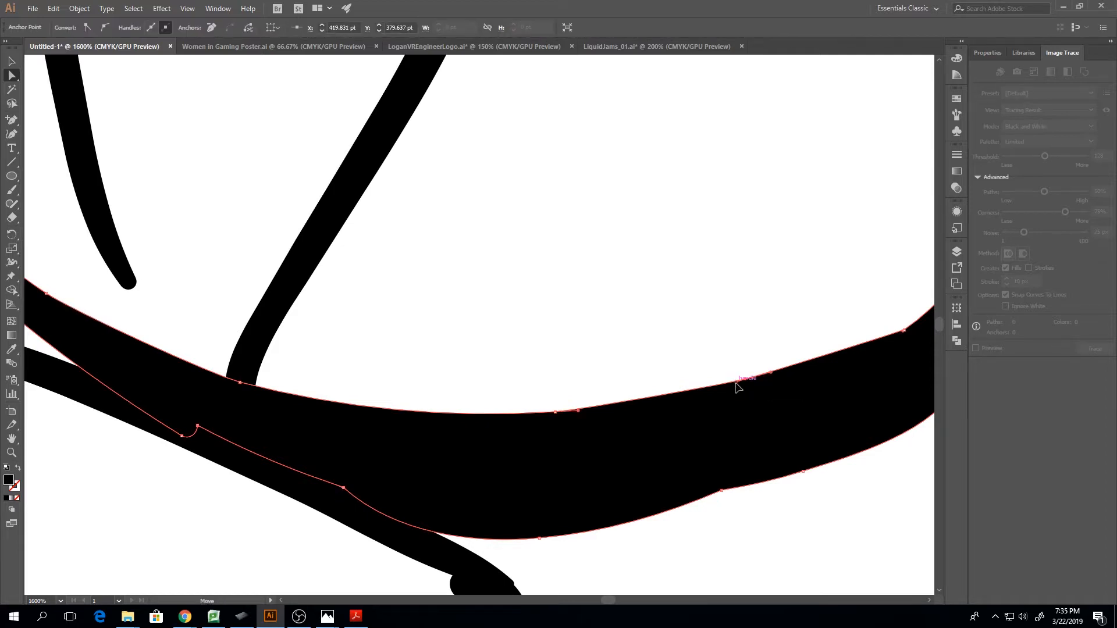
drag(740, 383, 684, 393)
click(684, 395)
drag(557, 418, 610, 414)
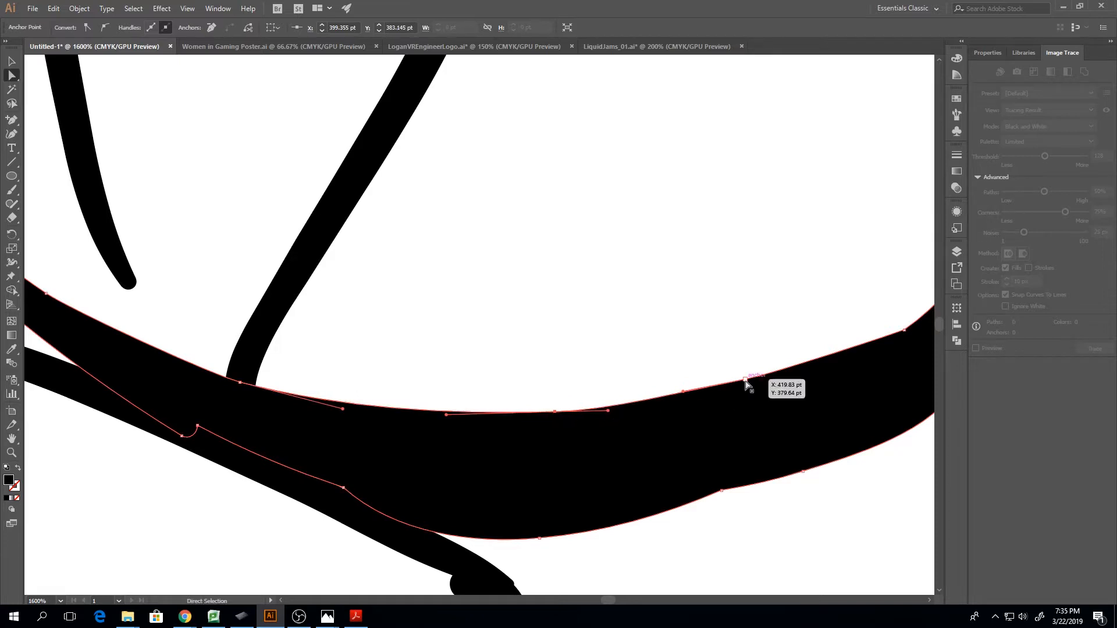
drag(745, 380, 693, 400)
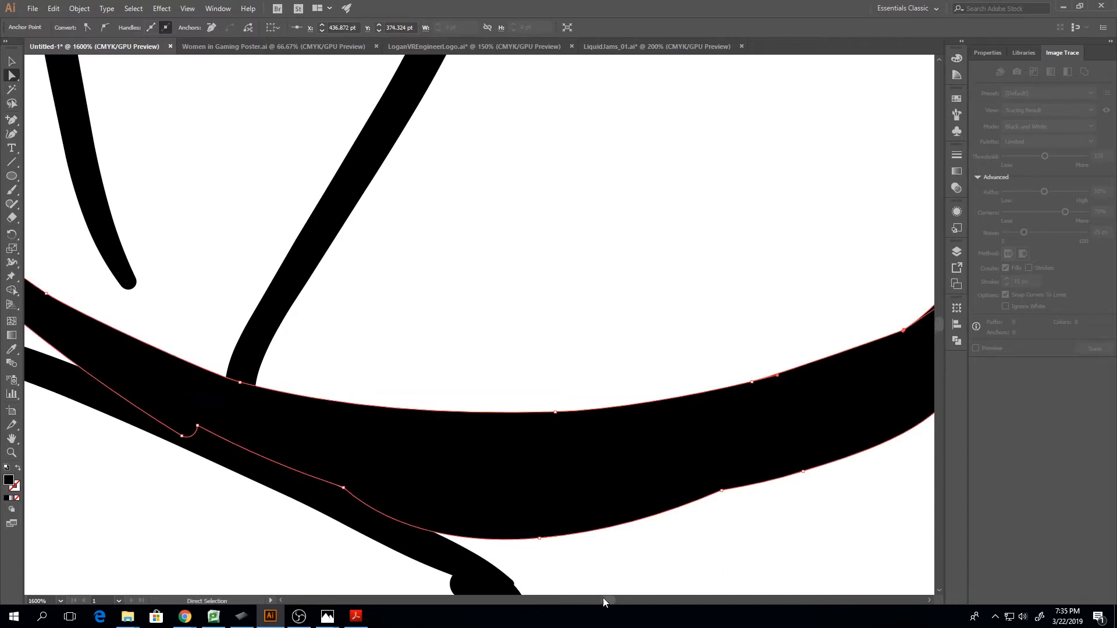
drag(603, 598, 609, 599)
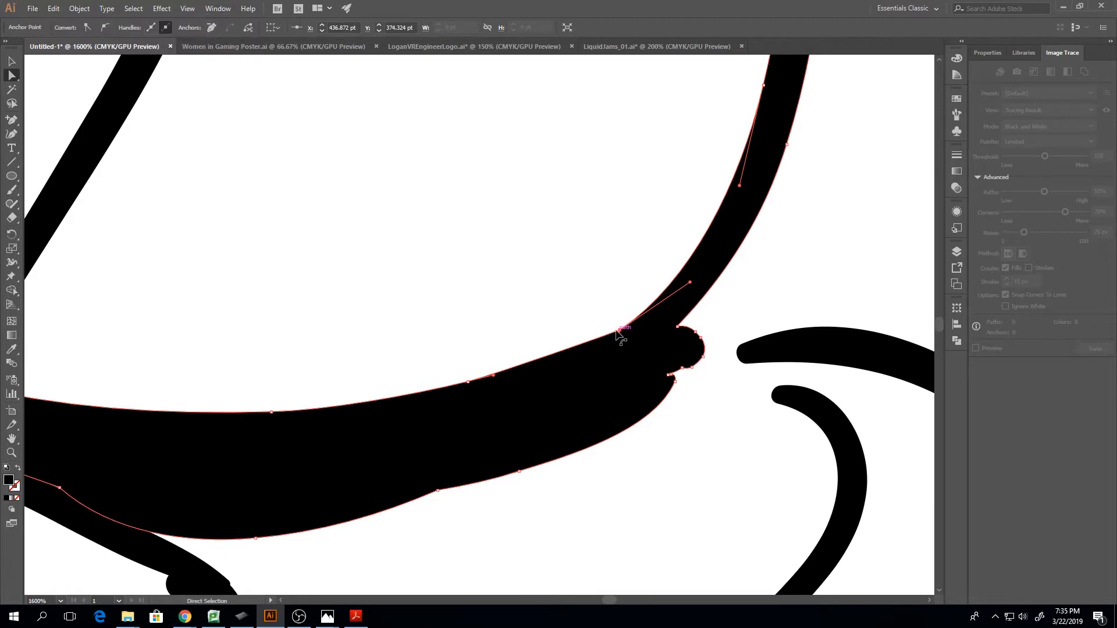
mouse_move(623, 332)
mouse_down()
mouse_move(591, 355)
mouse_move(617, 329)
mouse_move(607, 327)
mouse_up()
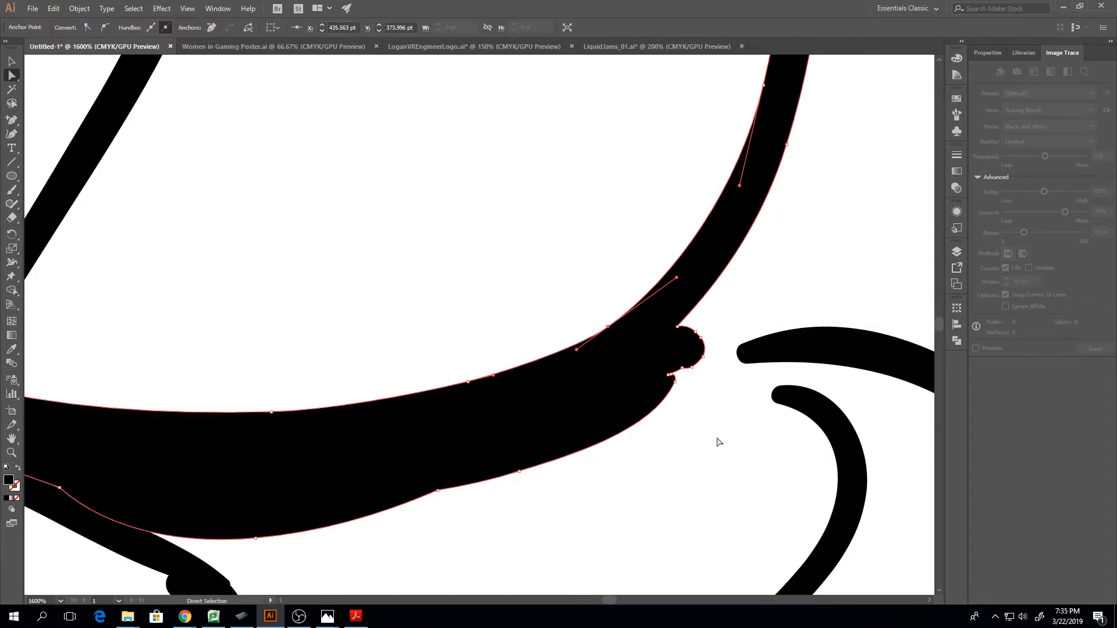
Remove the cluster of anchors forming the knobby end at the band's right tip, beneath the upward-curving strand
drag(717, 456, 656, 351)
shift+click(704, 357)
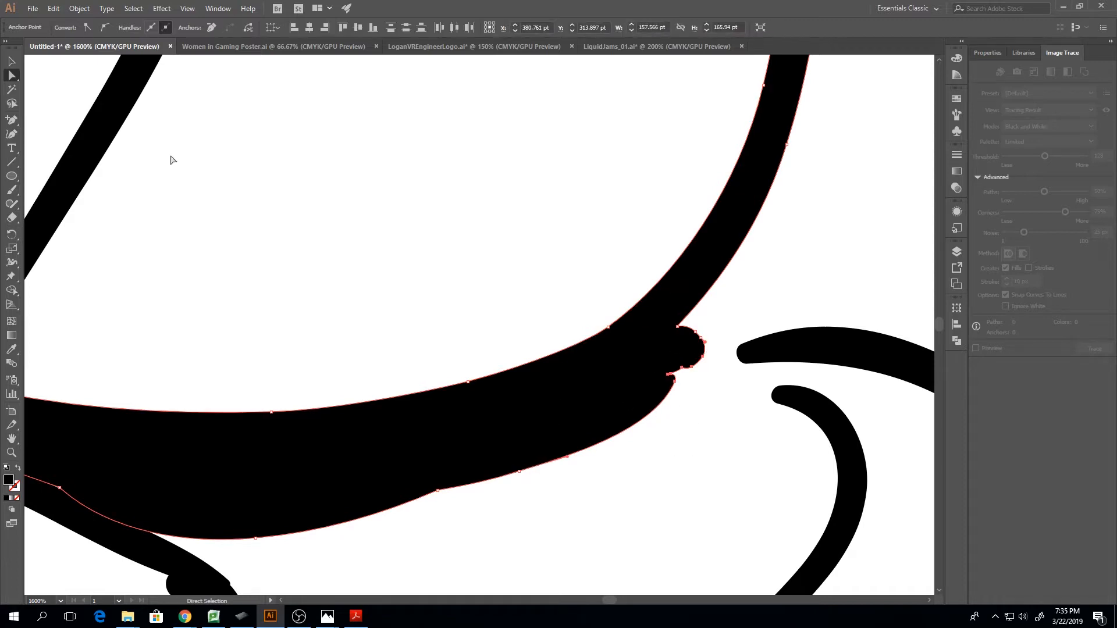
click(213, 28)
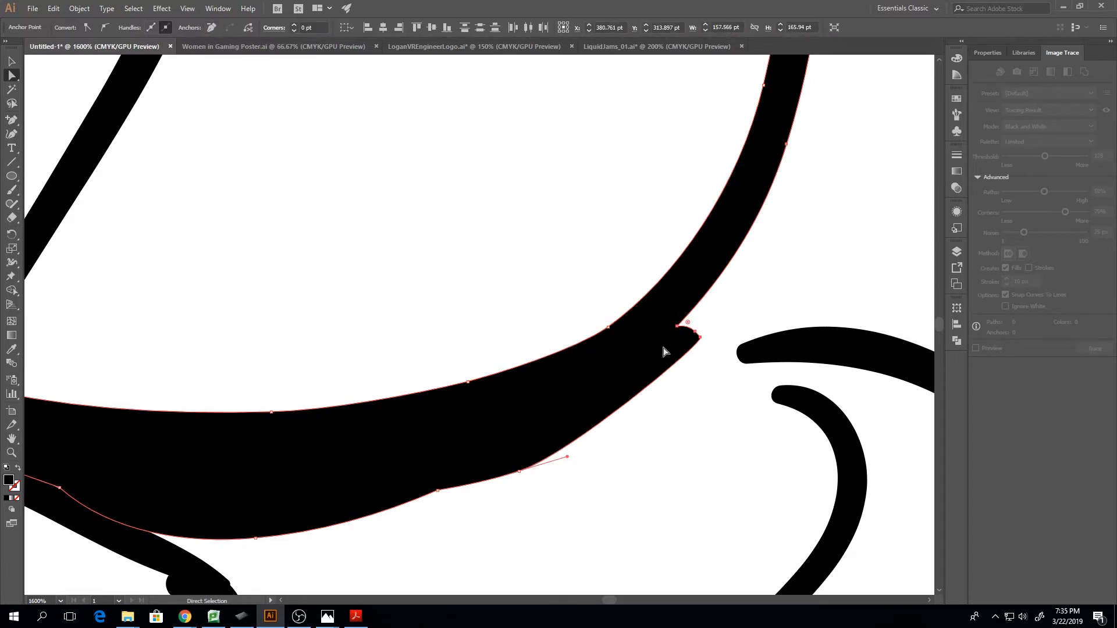
drag(713, 367, 683, 333)
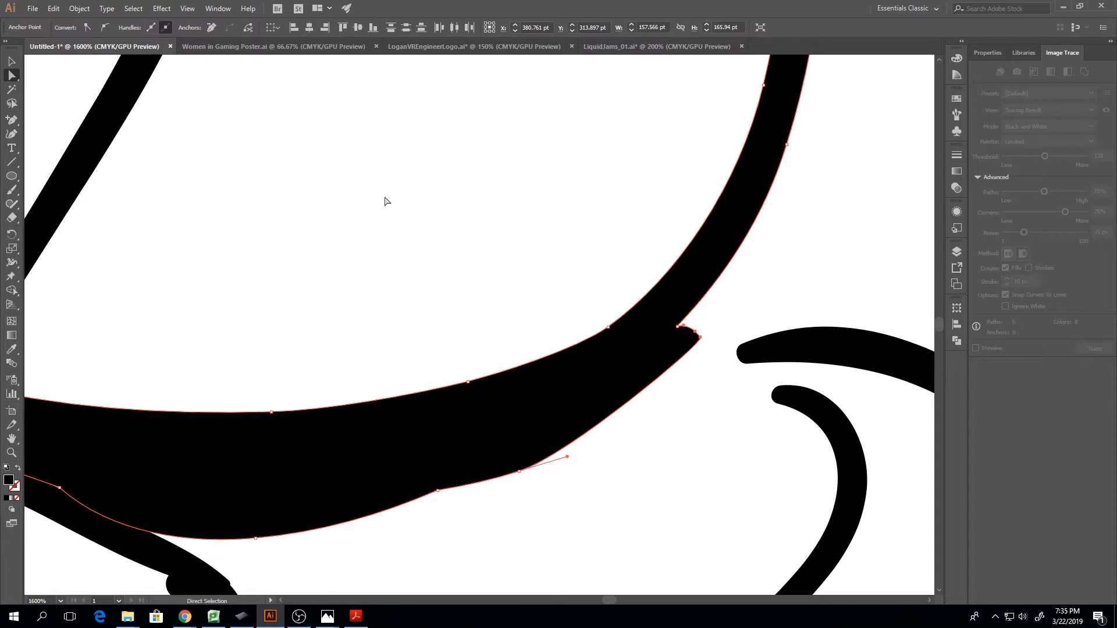
click(210, 27)
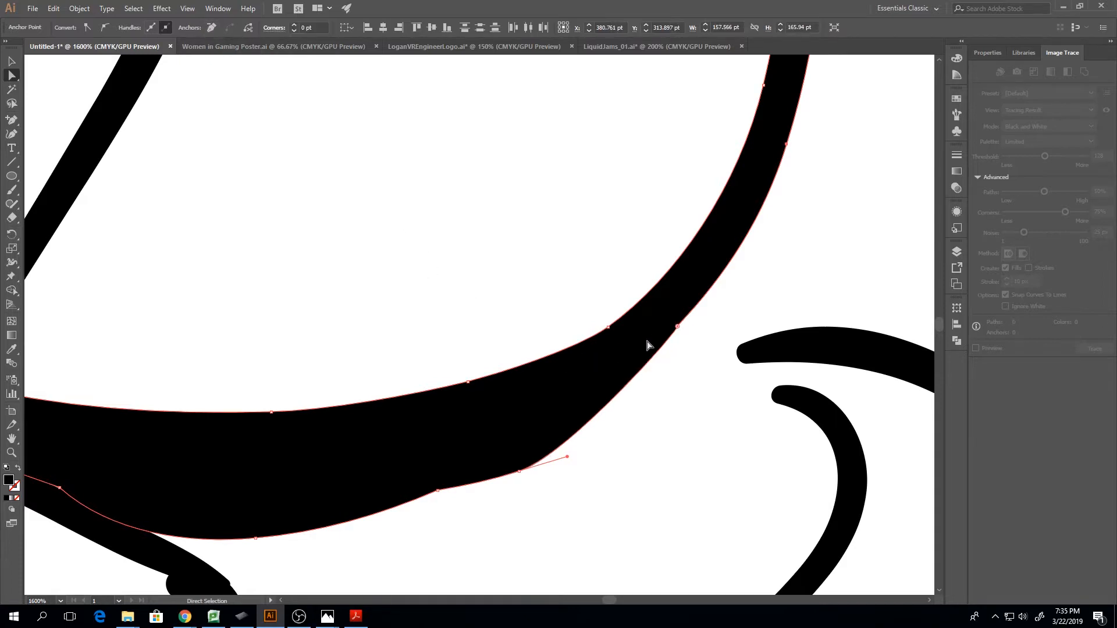
Convert the anchor on the outer edge where the strand meets the band to smooth, and align both its handles with the curve
click(678, 327)
click(105, 27)
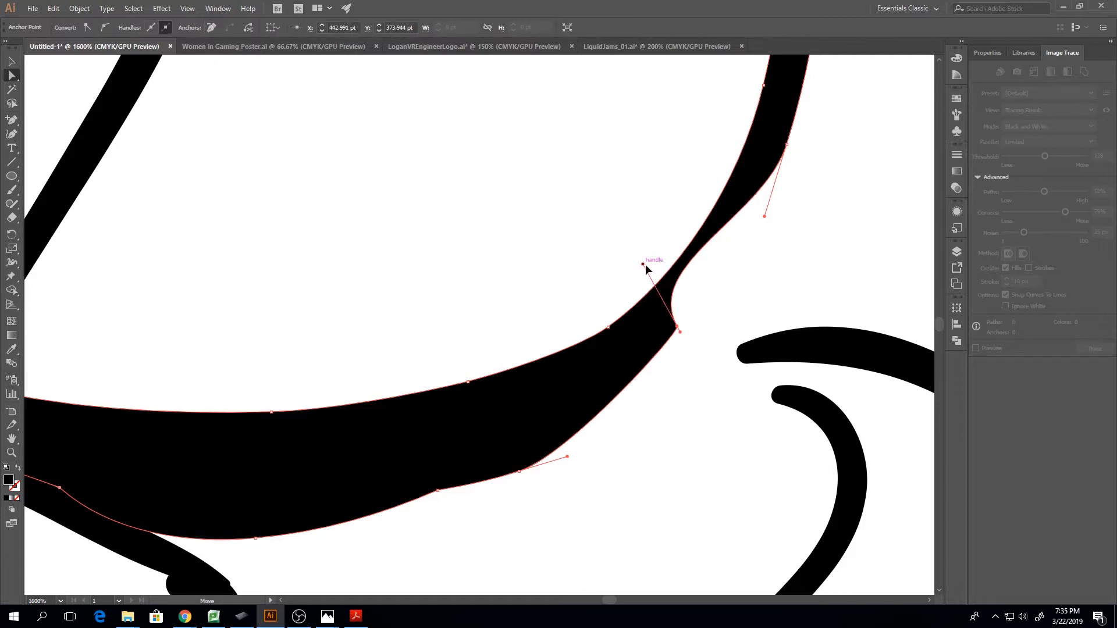
drag(643, 265, 730, 263)
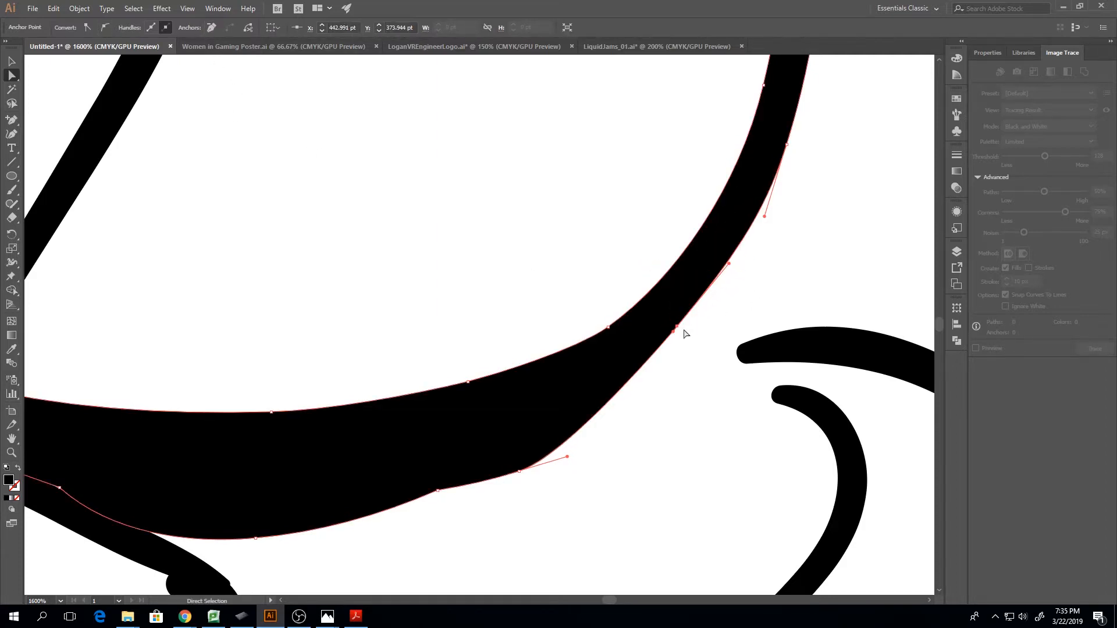
drag(666, 341, 624, 396)
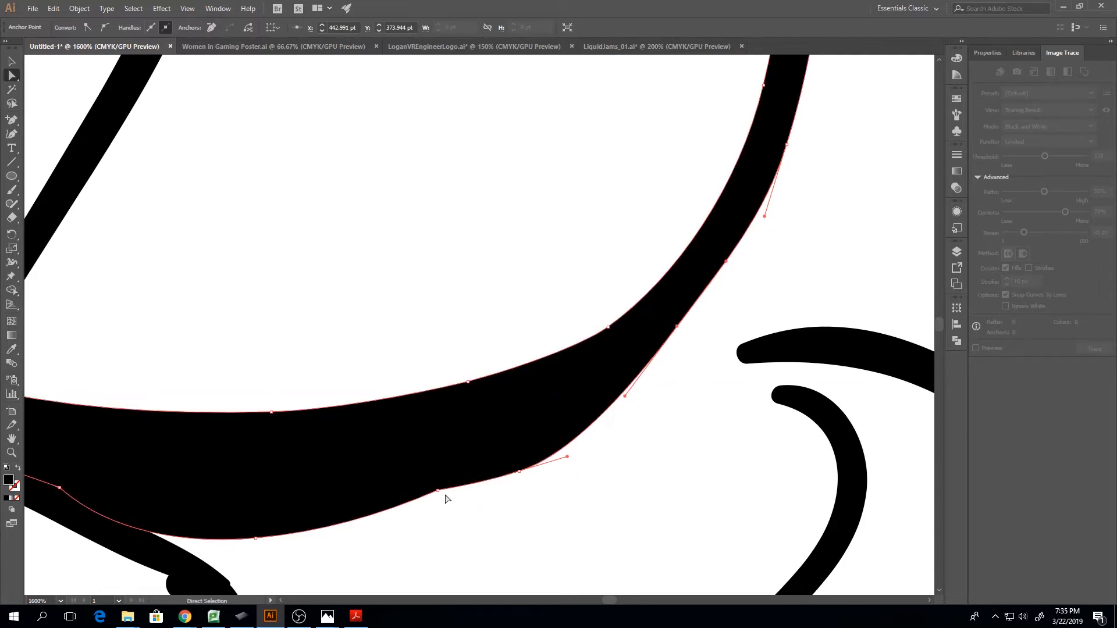
Remove the right one of the two neighbouring anchors at the bulge in the band's lower edge
drag(437, 491, 439, 493)
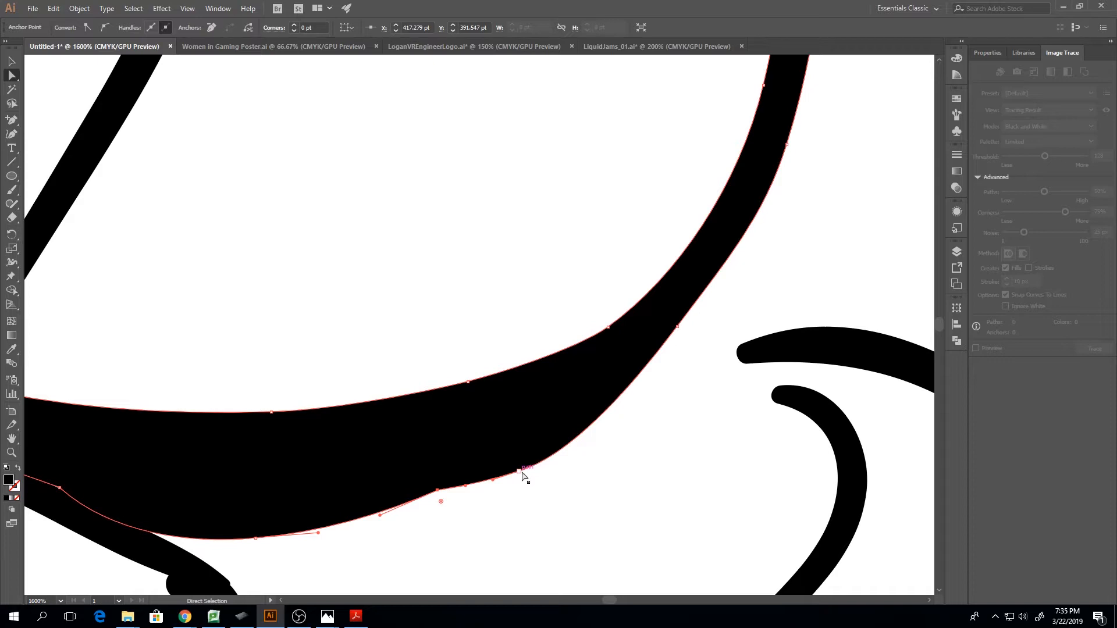
click(519, 471)
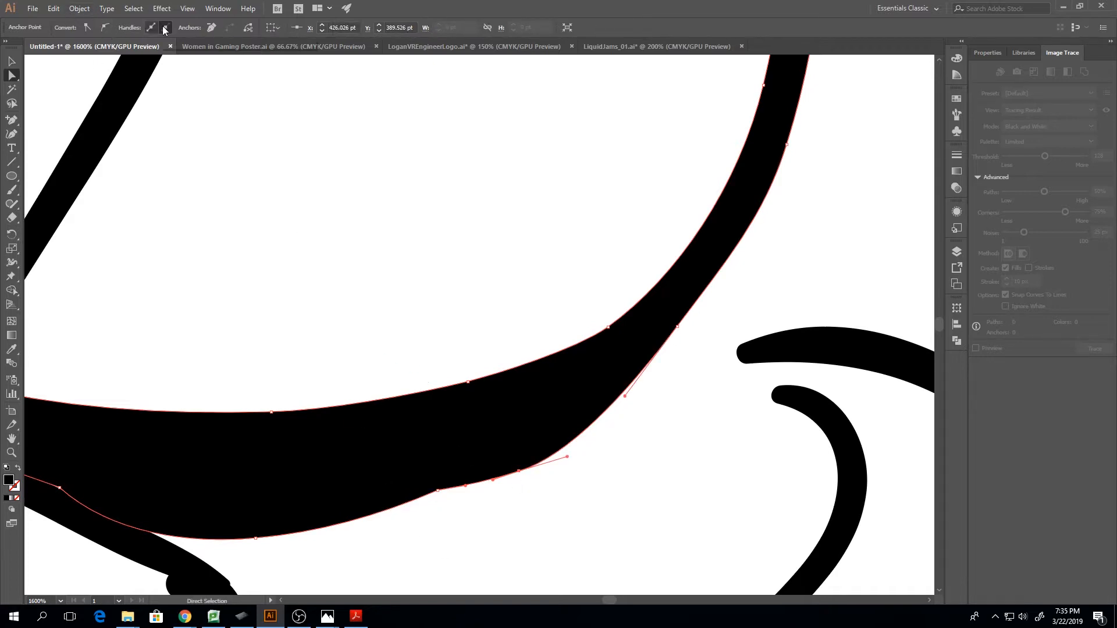
click(210, 27)
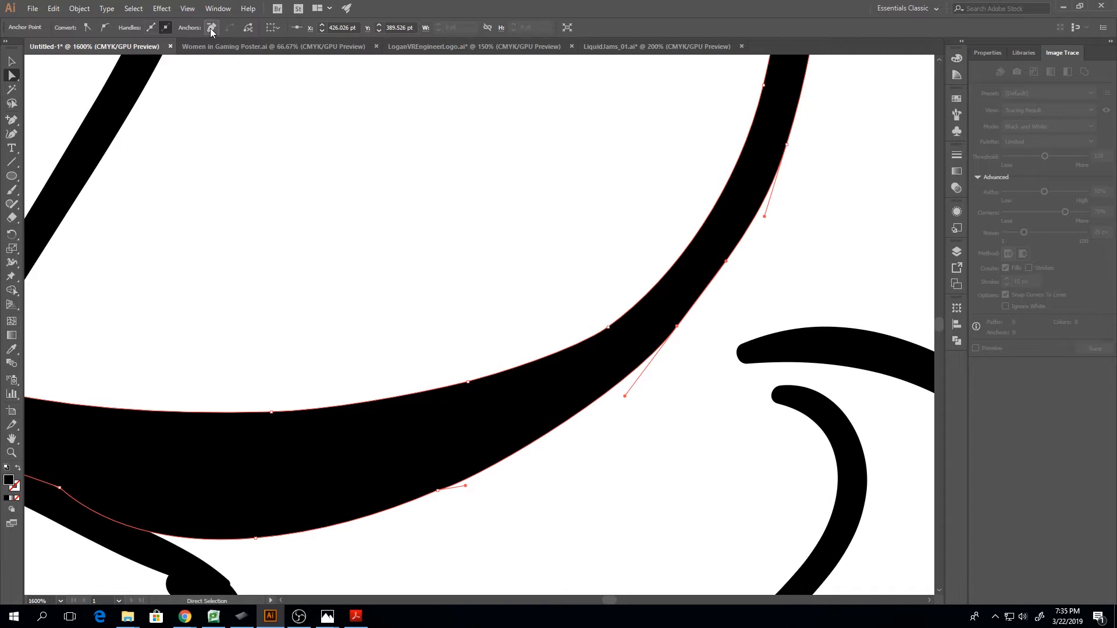
Convert the remaining anchor at the bulge to smooth, shift it slightly right, and adjust its handle to round the band's lower edge
click(438, 490)
click(103, 26)
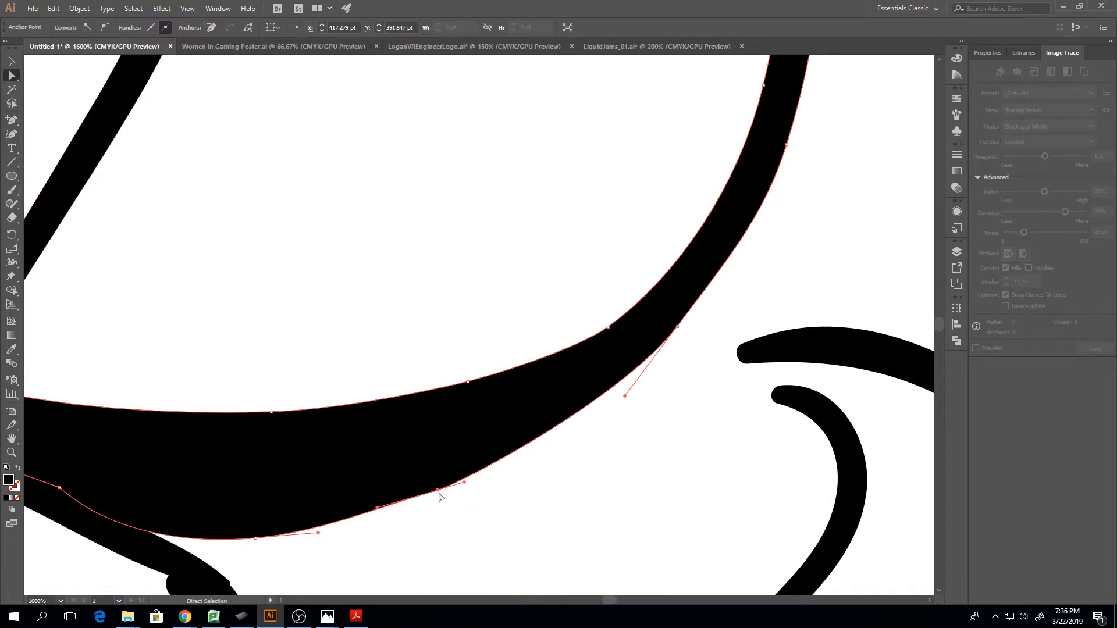
drag(439, 492, 453, 492)
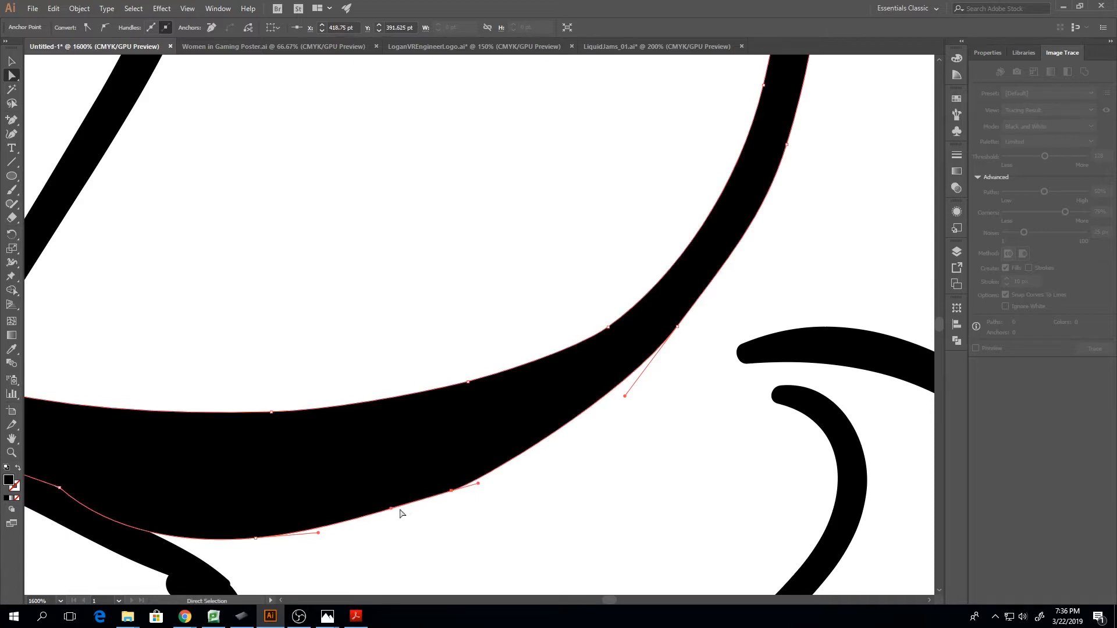
drag(391, 508, 388, 515)
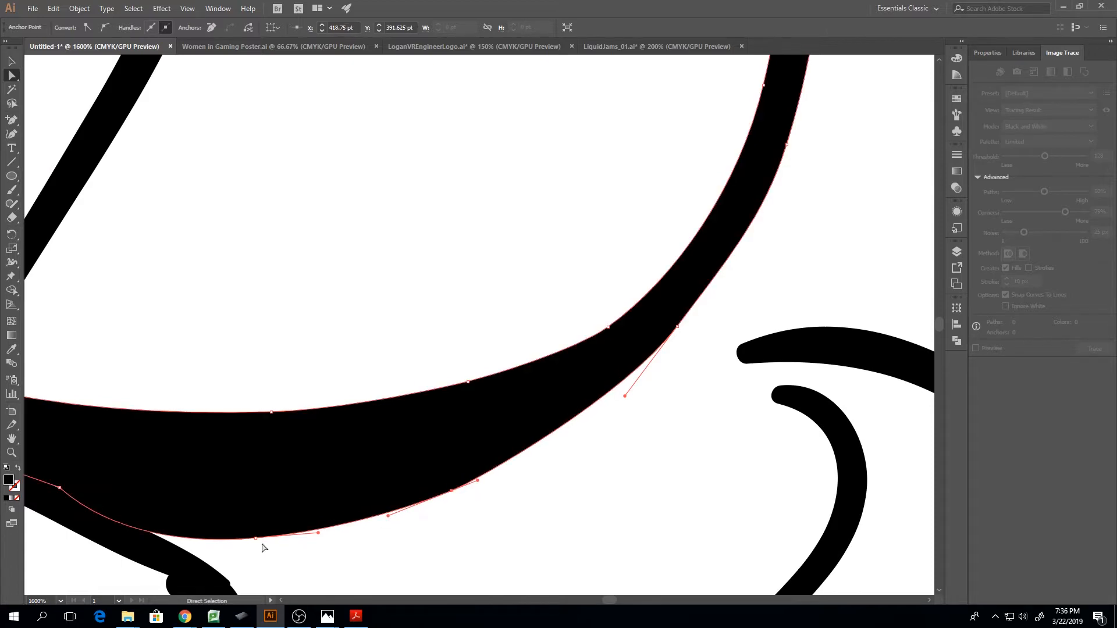
Convert the lower-edge anchor overlapping the adjoining line to smooth, move it slightly down and left, and adjust its handle
drag(613, 600, 611, 600)
scroll(576, 506, down, 3)
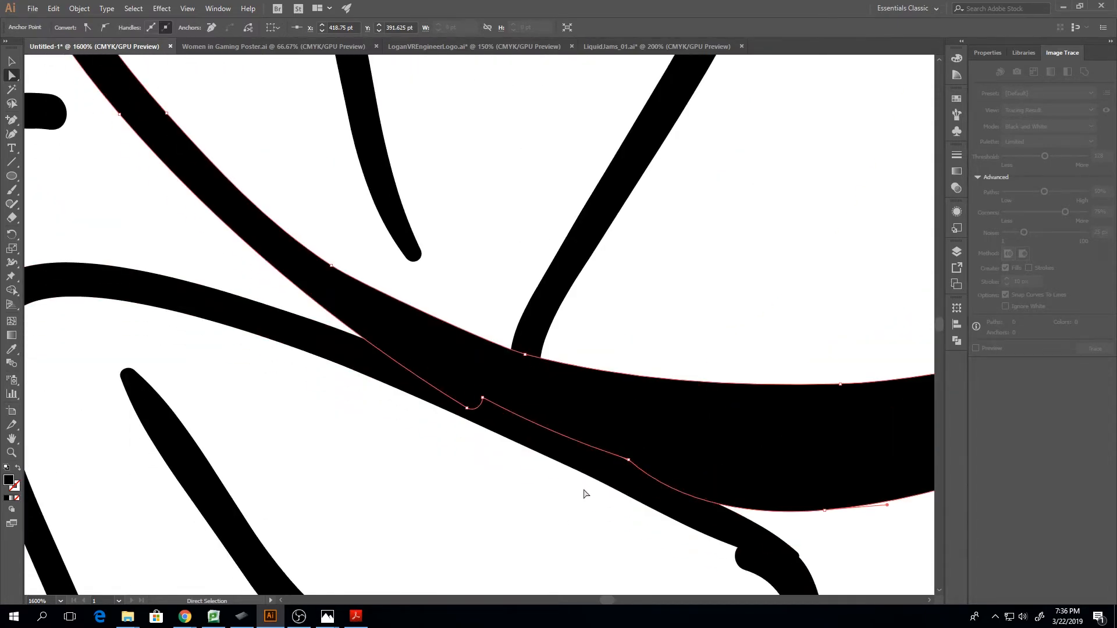
click(630, 403)
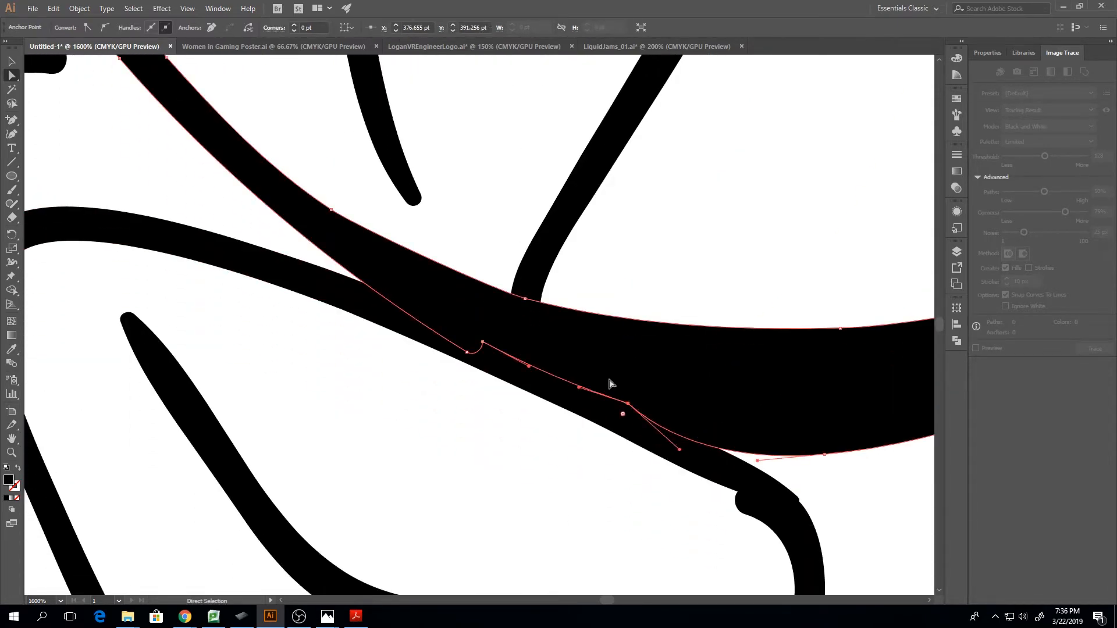
click(104, 27)
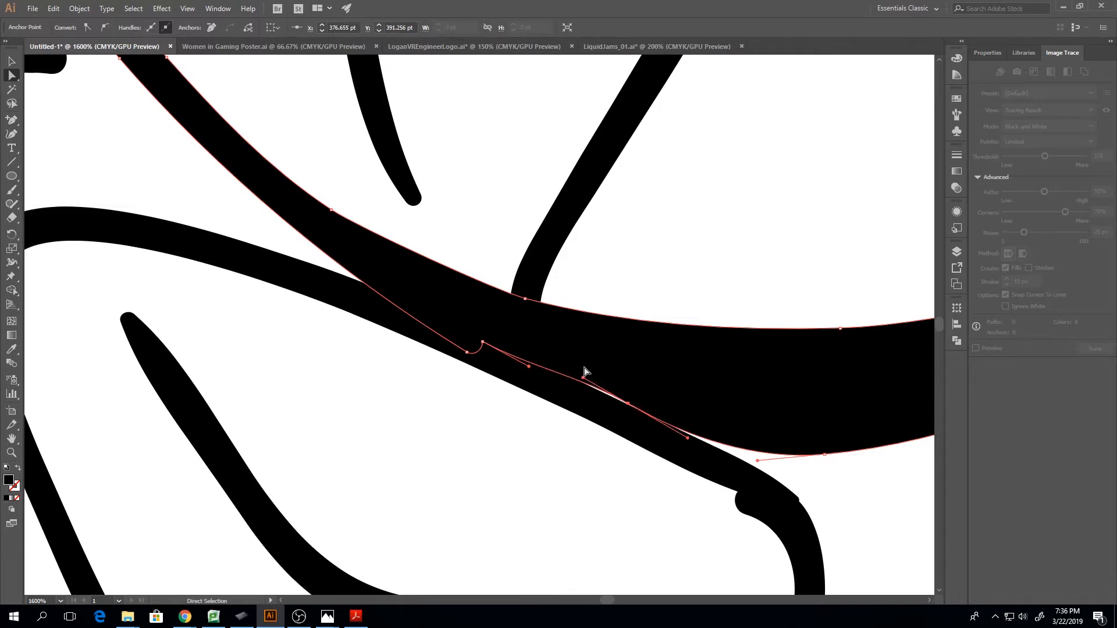
drag(628, 403, 615, 411)
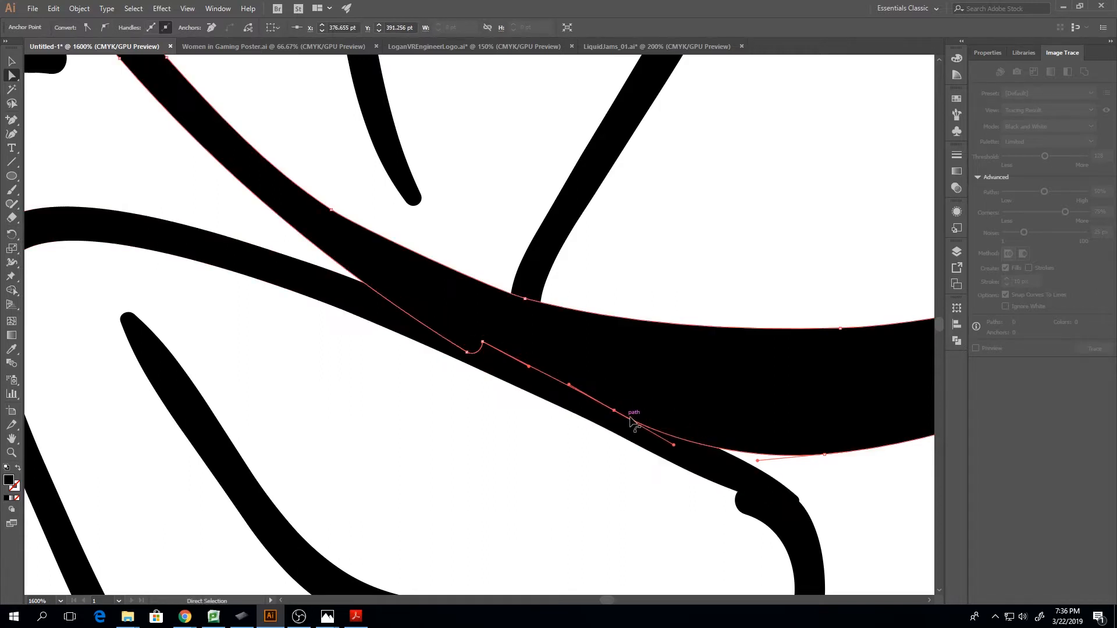
drag(674, 445, 684, 441)
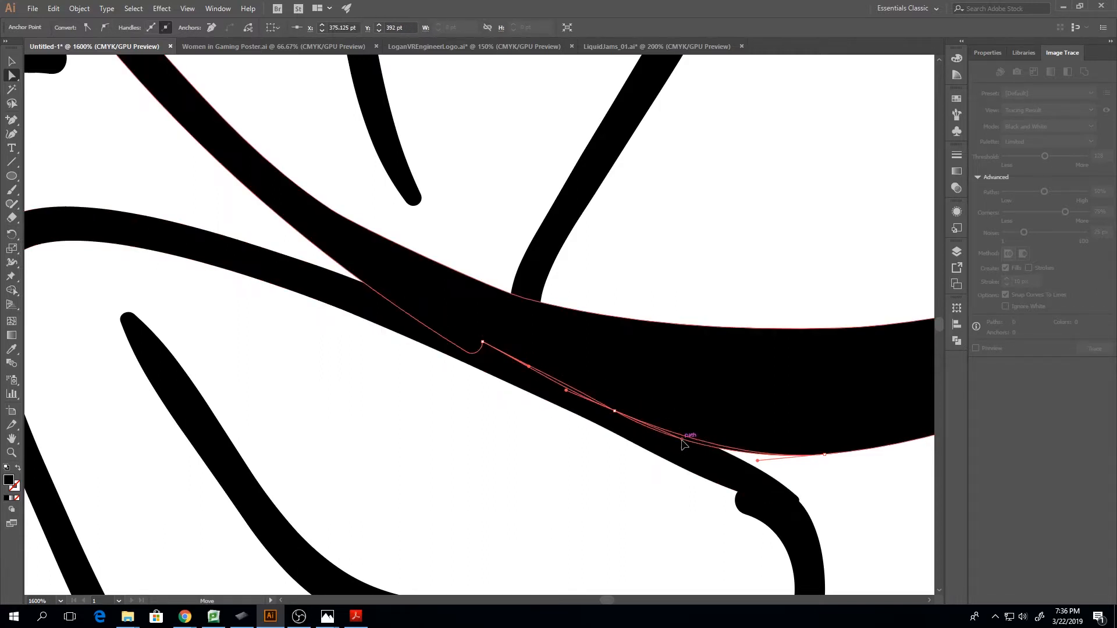
Remove one of the two anchors at the notch in the band's lower edge, and smooth the edge by adjusting the nearby anchors and handles
click(467, 352)
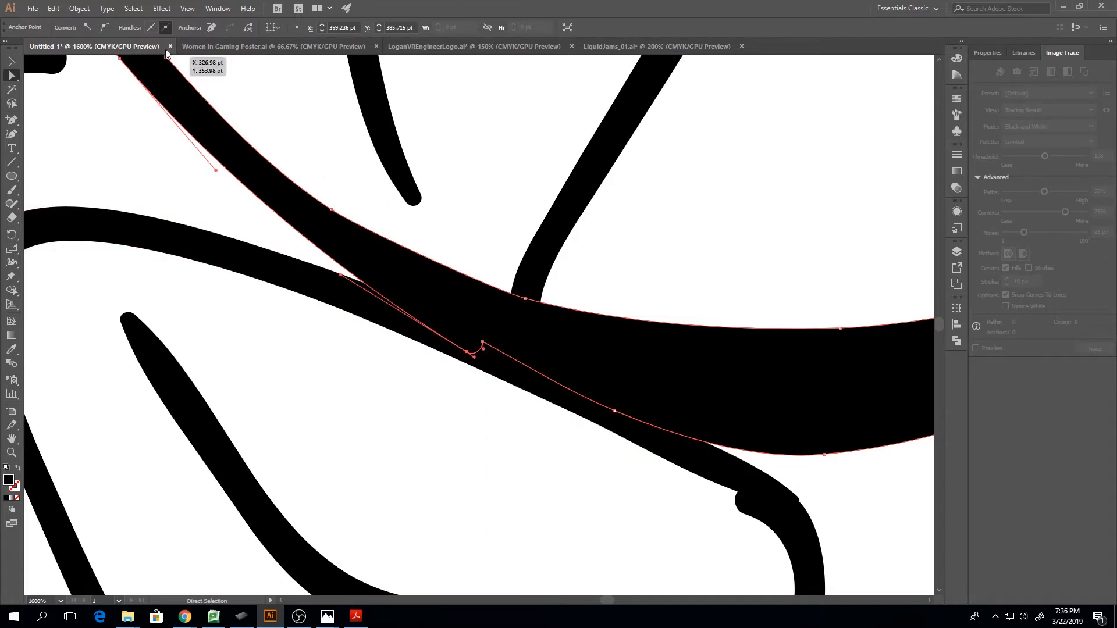
click(213, 29)
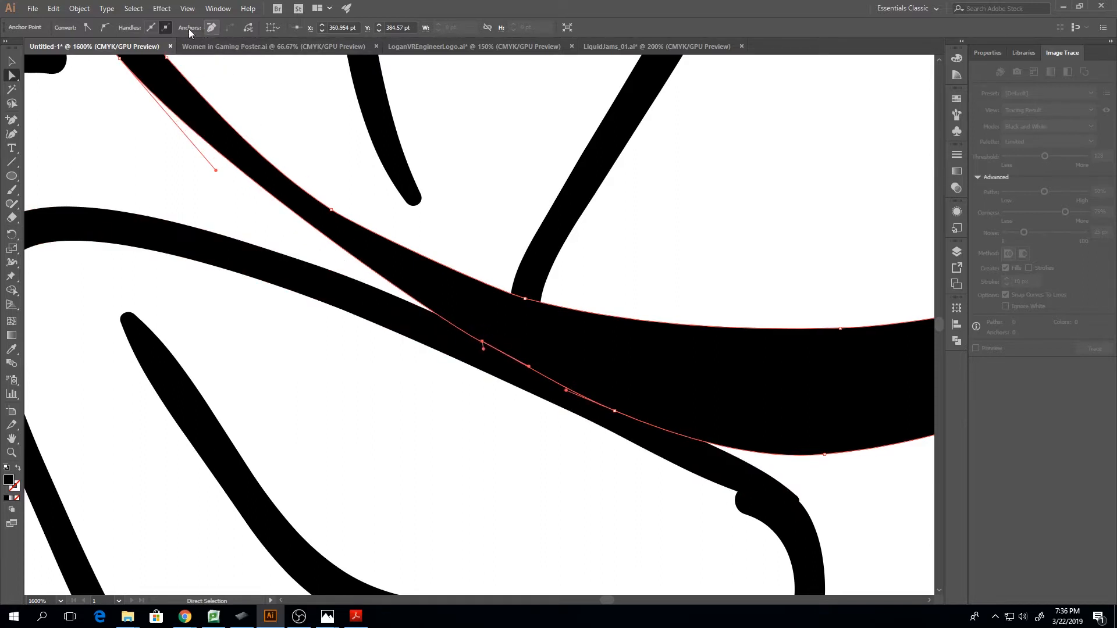
drag(529, 366, 361, 286)
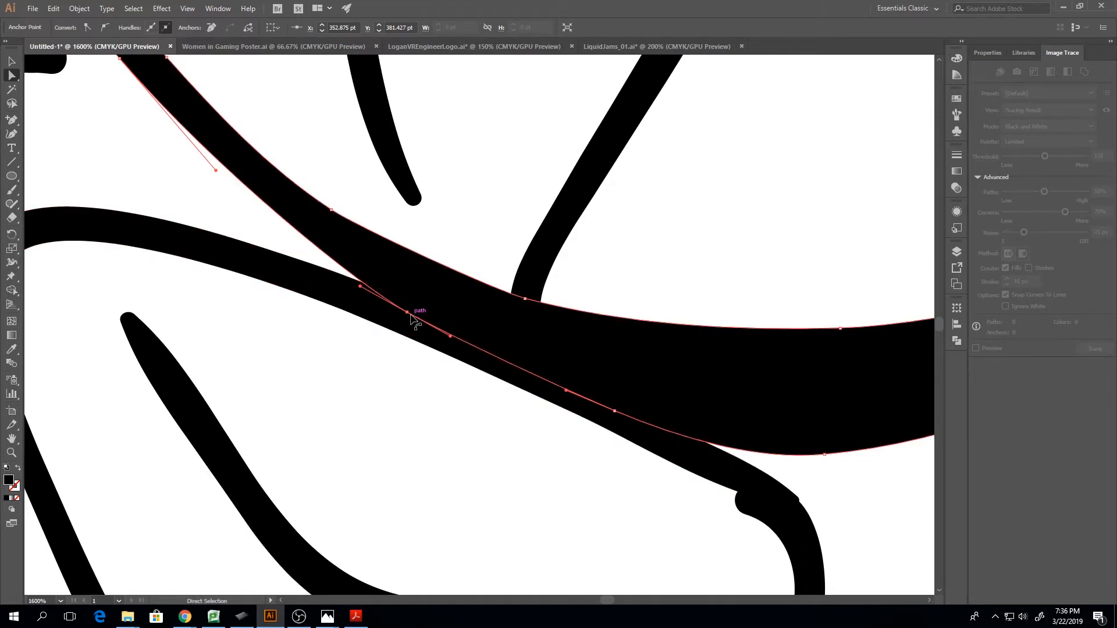
drag(407, 315, 615, 413)
drag(688, 438, 681, 444)
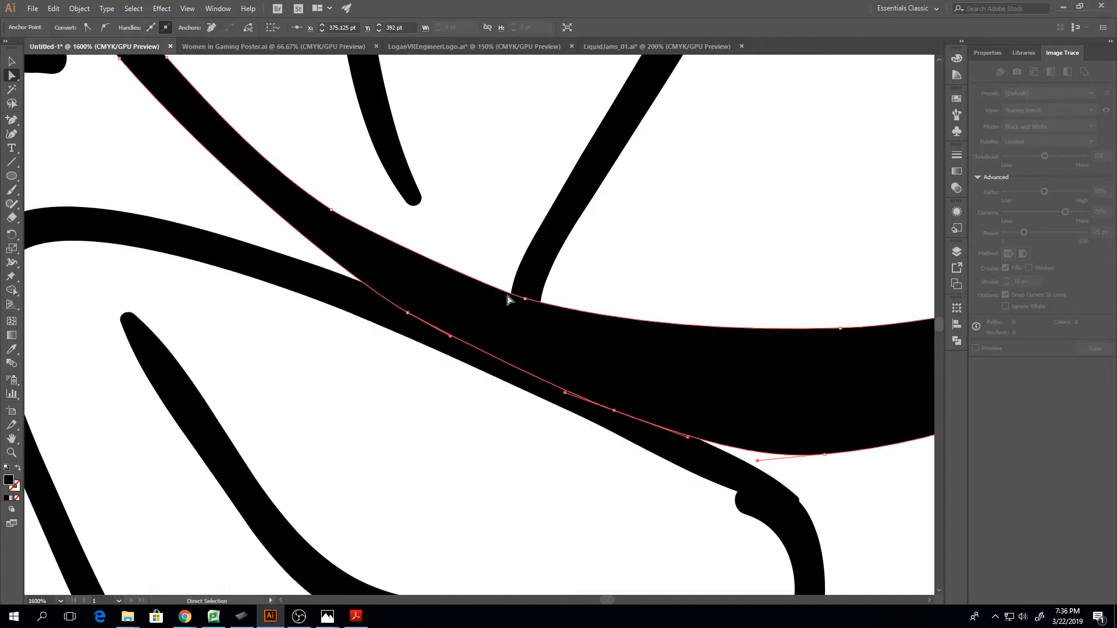
click(524, 299)
drag(504, 296, 481, 287)
key(ctrl+z)
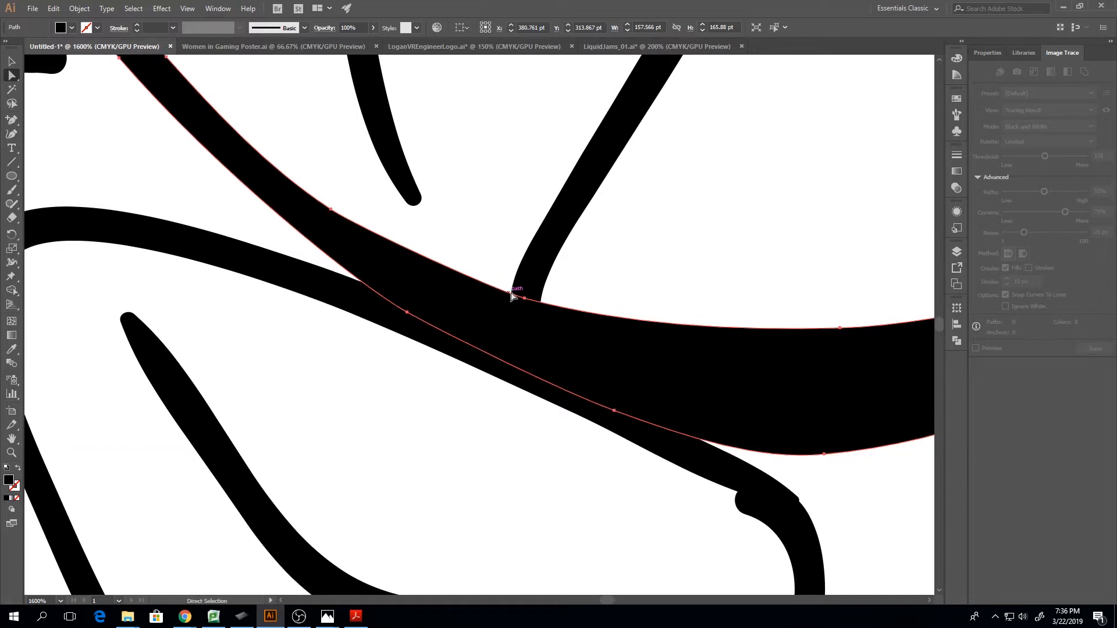
Adjust the handle of the band's upper-edge anchor beside the adjoining diagonal line to smooth the edge, and deselect the shape
click(525, 300)
drag(501, 292, 442, 273)
key(ctrl+minus)
key(ctrl+minus)
key(ctrl+minus)
key(ctrl+minus)
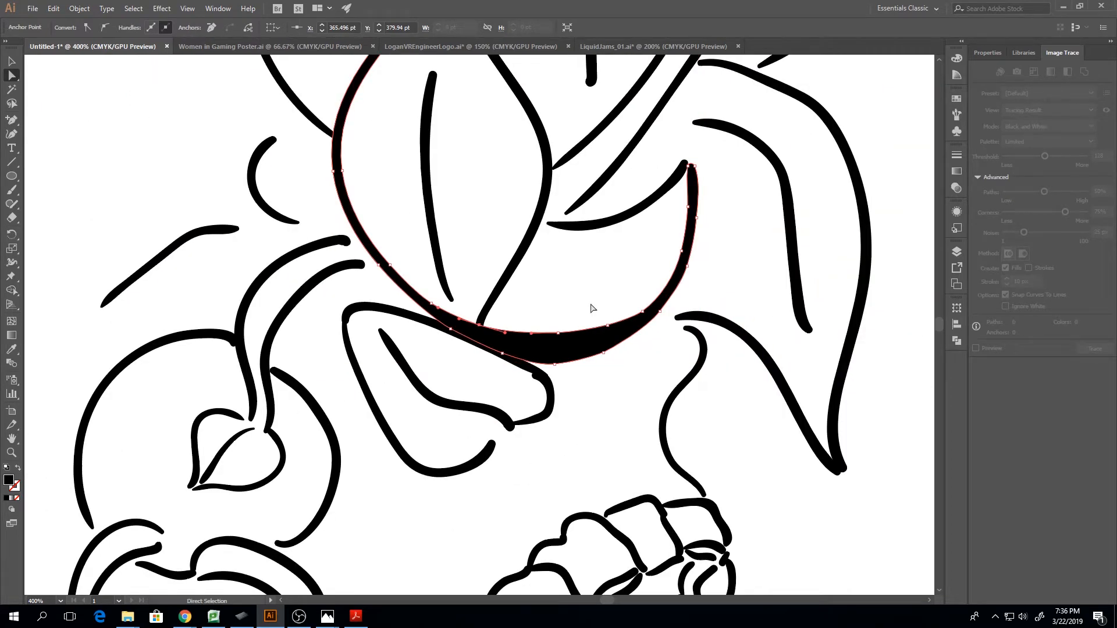
click(503, 353)
click(643, 380)
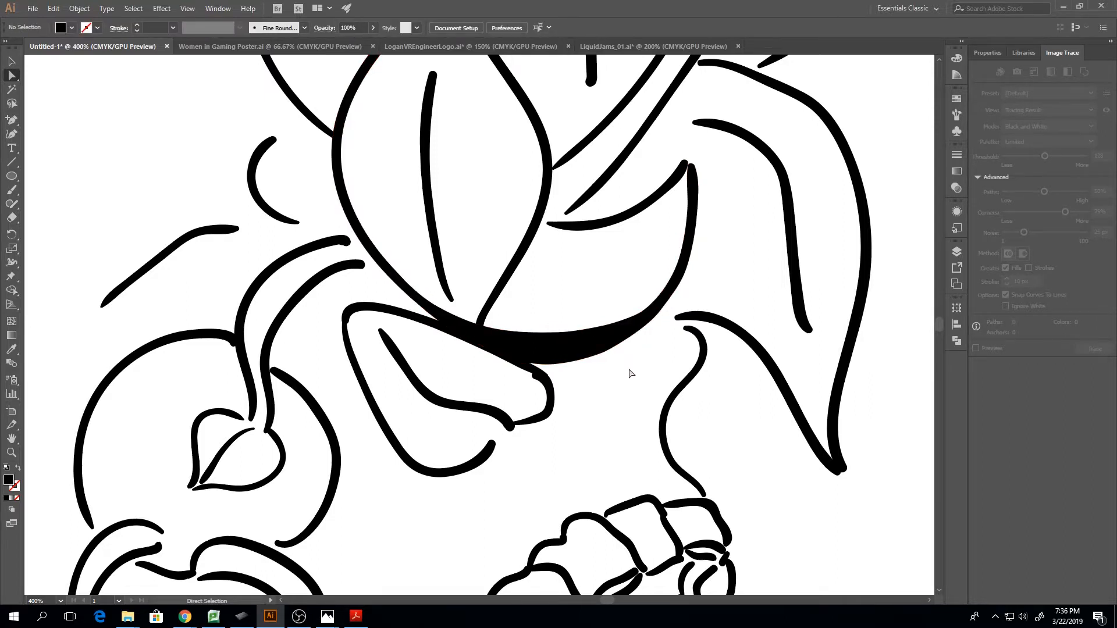
Examine the cleaned-up band up close and within the whole drawing at actual size
click(616, 340)
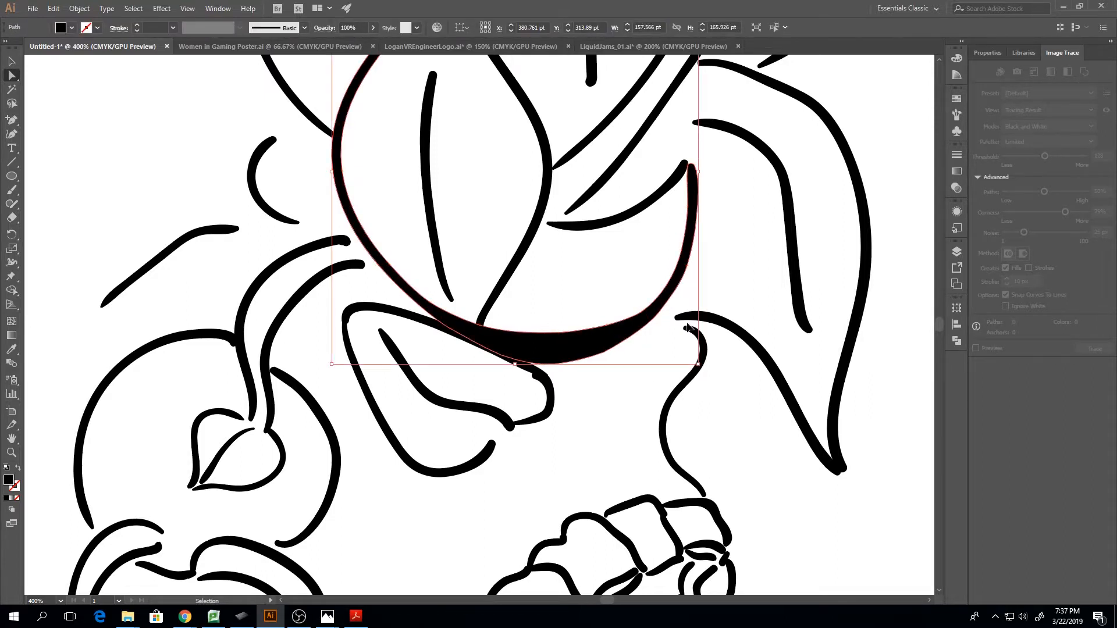
key(ctrl+minus)
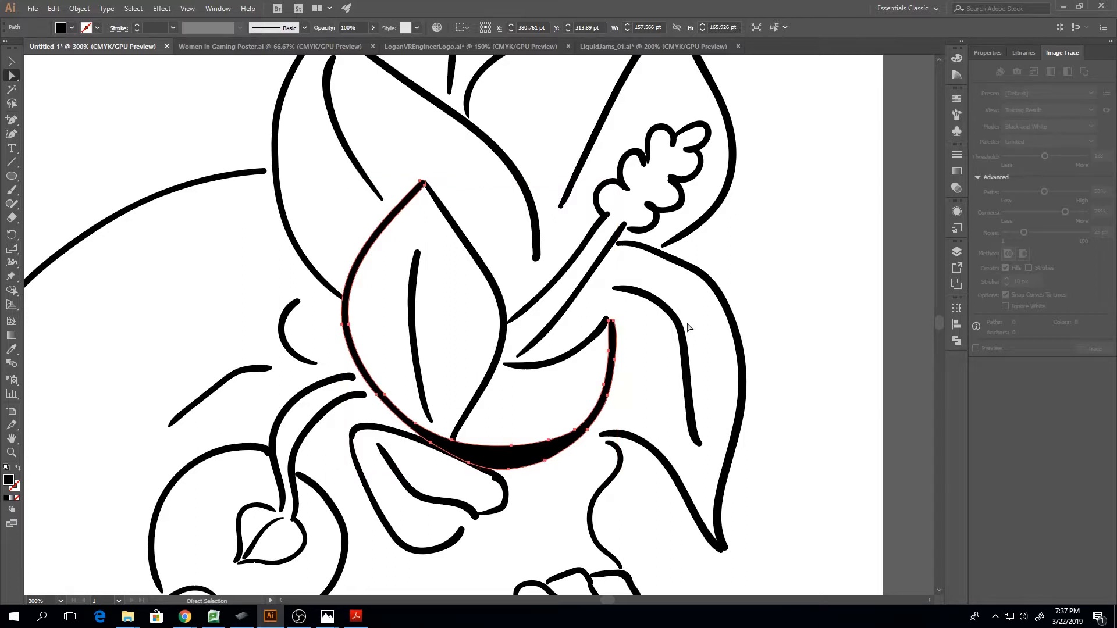
click(594, 493)
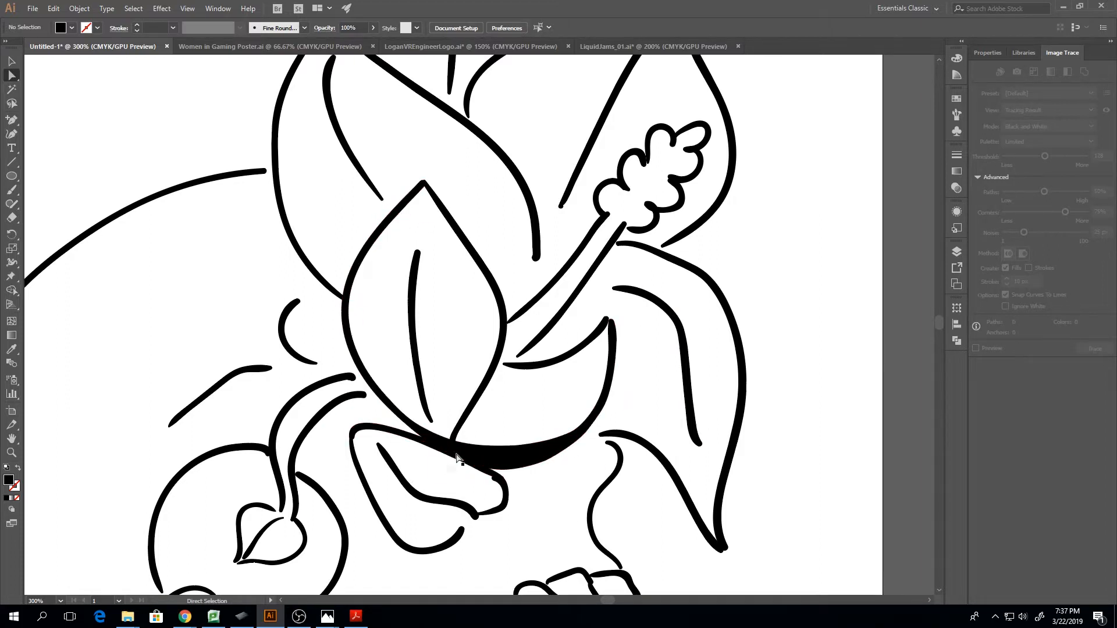
key(v)
key(ctrl+minus)
key(ctrl+minus)
key(ctrl+minus)
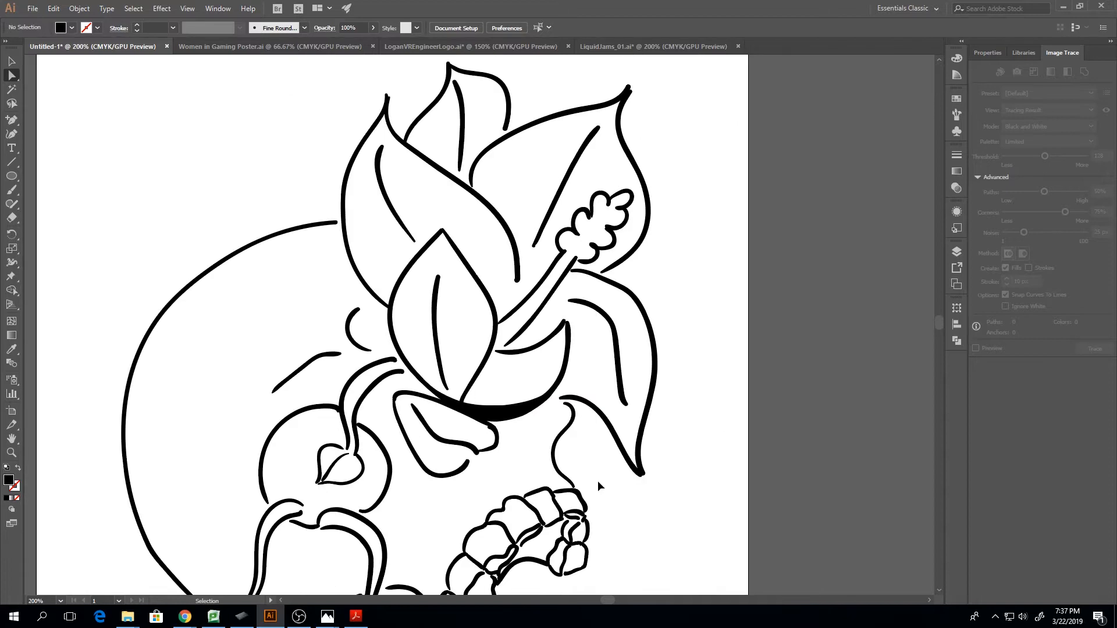
key(ctrl+equal)
key(ctrl+equal)
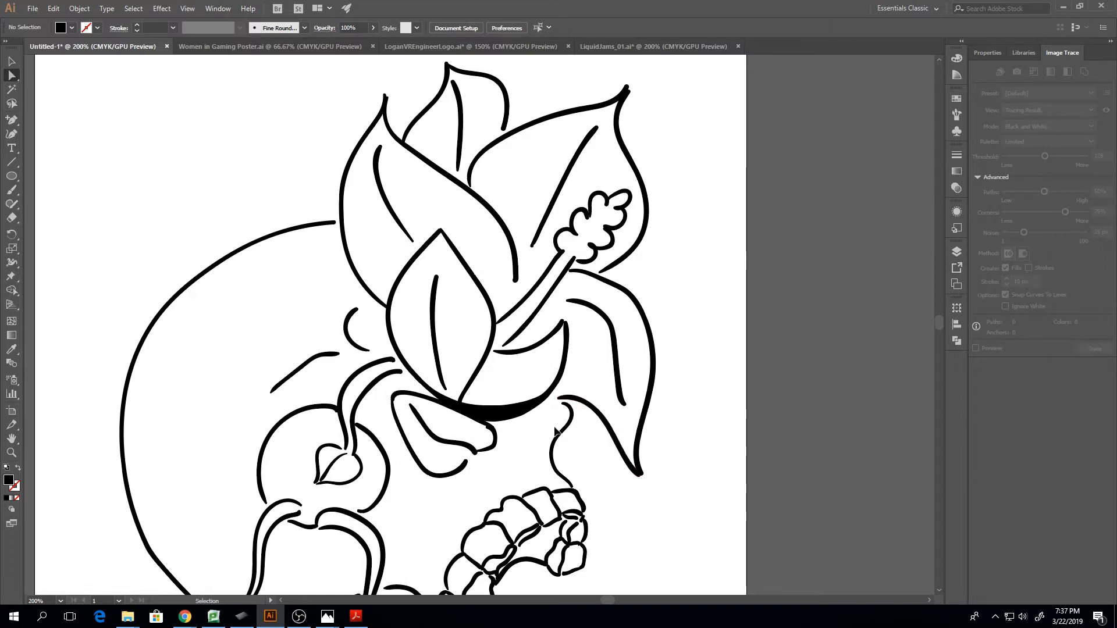
key(ctrl+1)
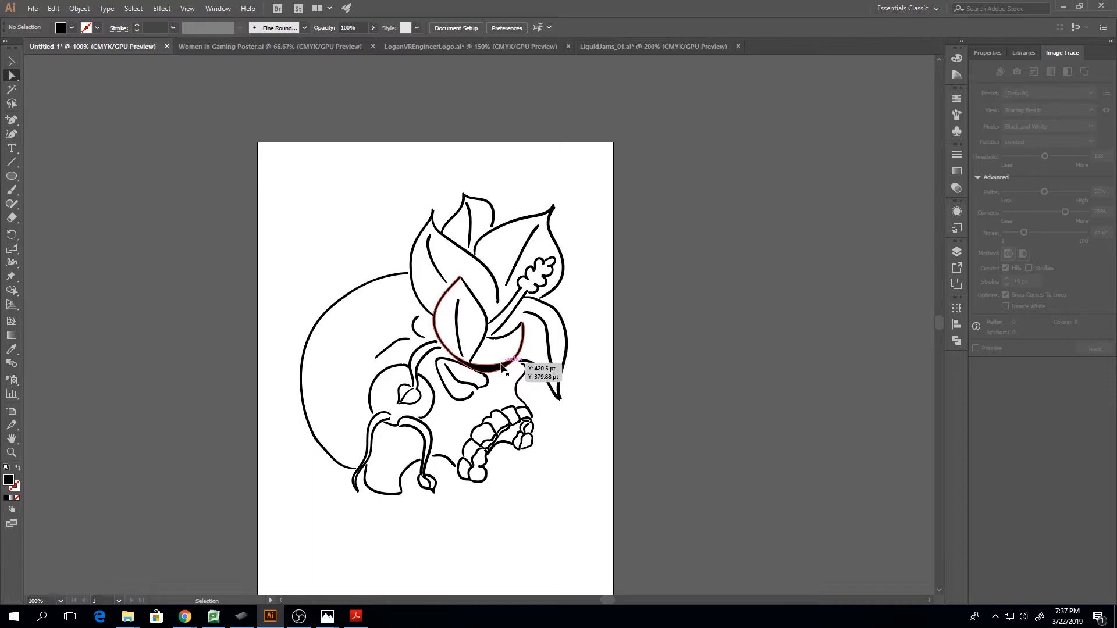
key(ctrl+plus)
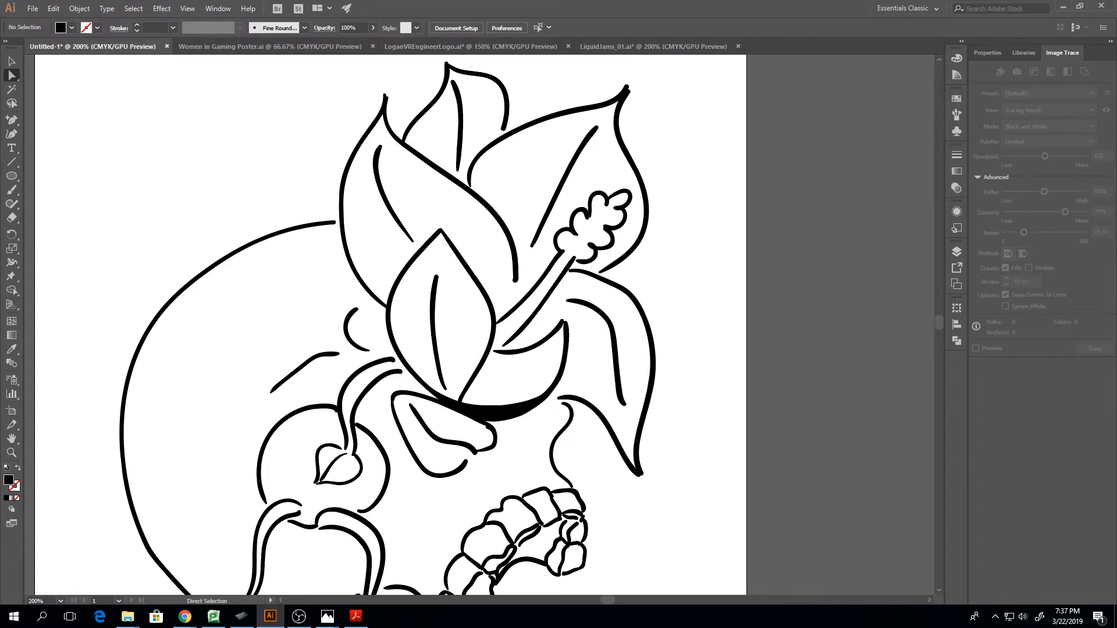
Switch to LiquidJams_01.ai and examine its linework and flat colours from the shoulders up to the splashes above the hair
key(alt+Tab)
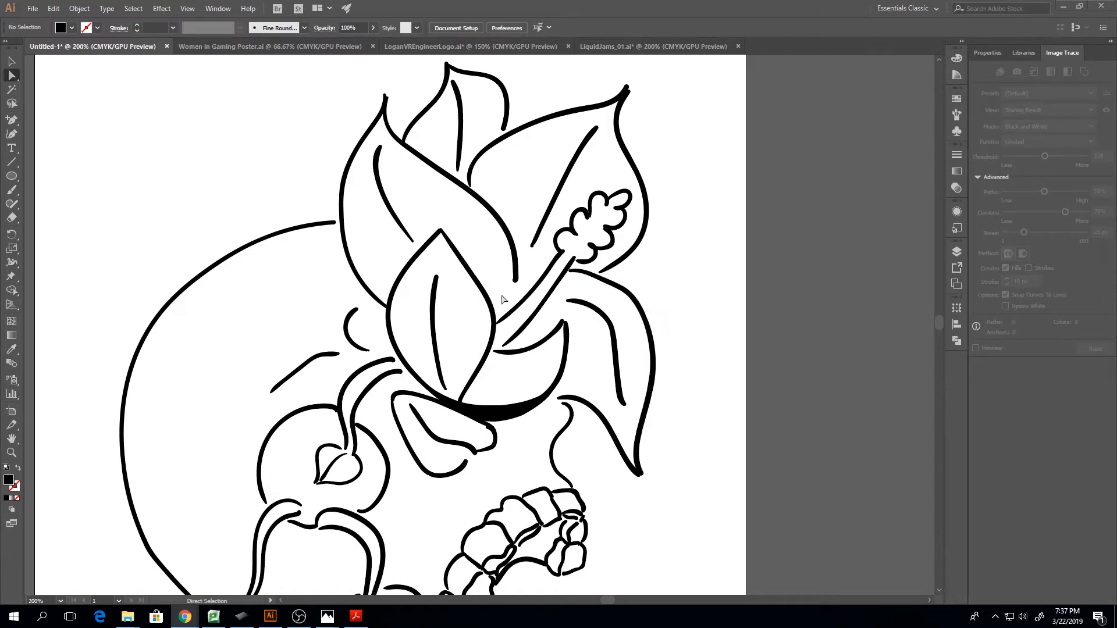
key(ctrl)
click(598, 46)
scroll(518, 393, down, 5)
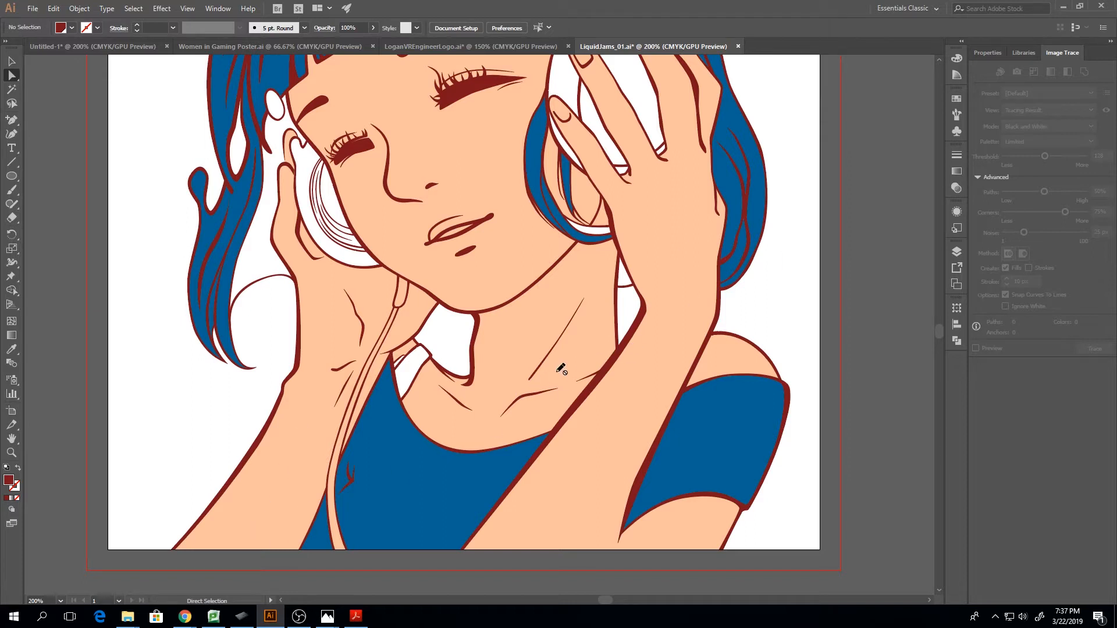
click(11, 120)
drag(15, 121, 54, 118)
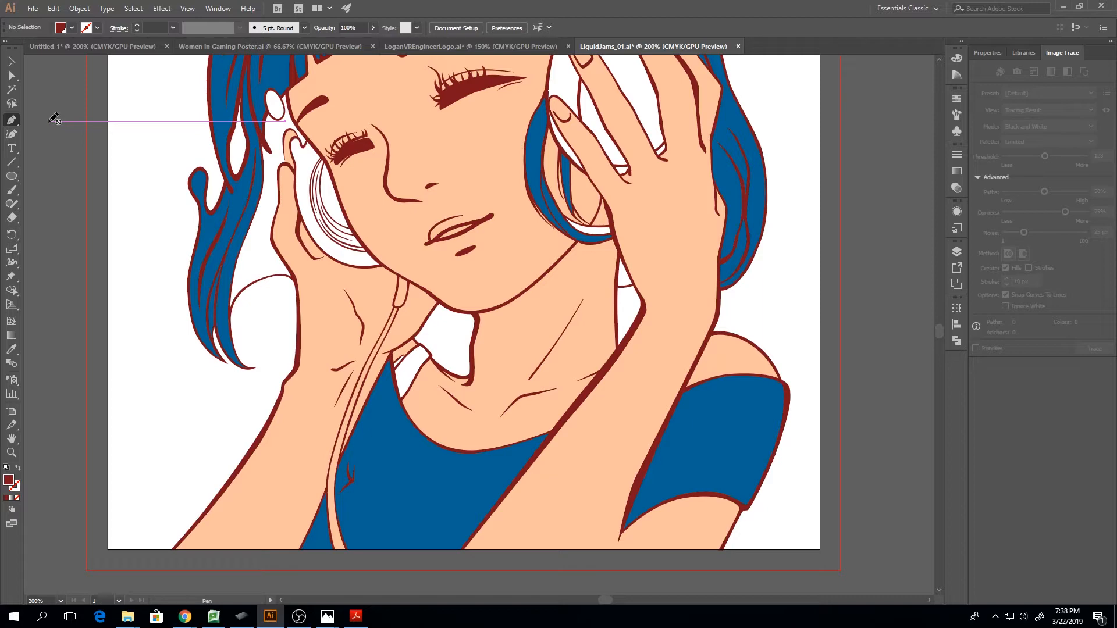
key(ctrl+equal)
key(ctrl+equal)
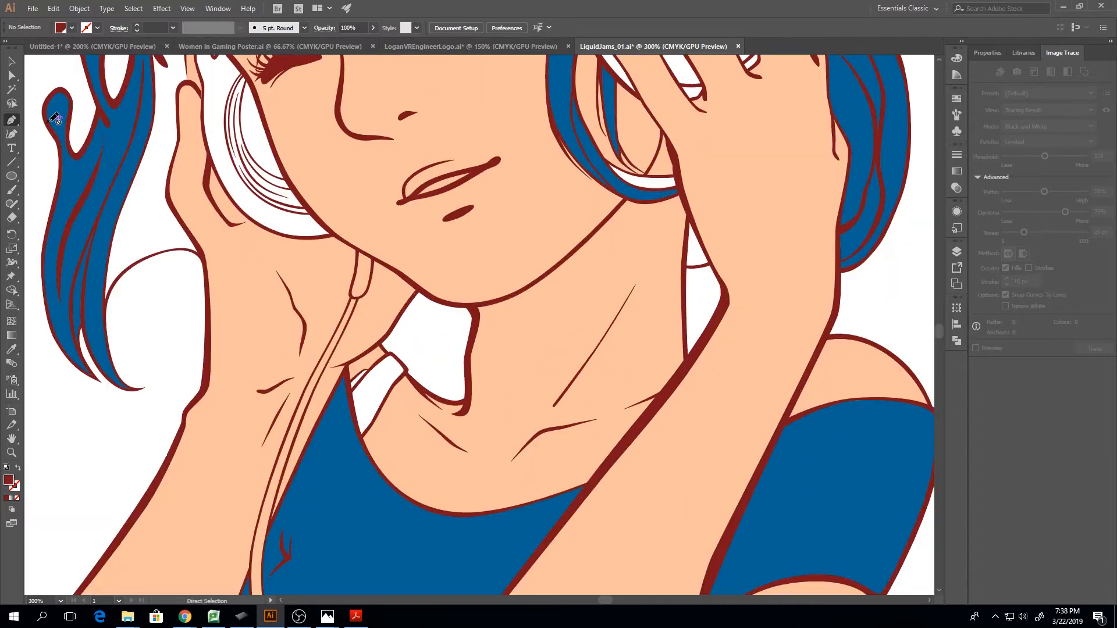
key(ctrl+minus)
key(ctrl+minus)
key(ctrl+minus)
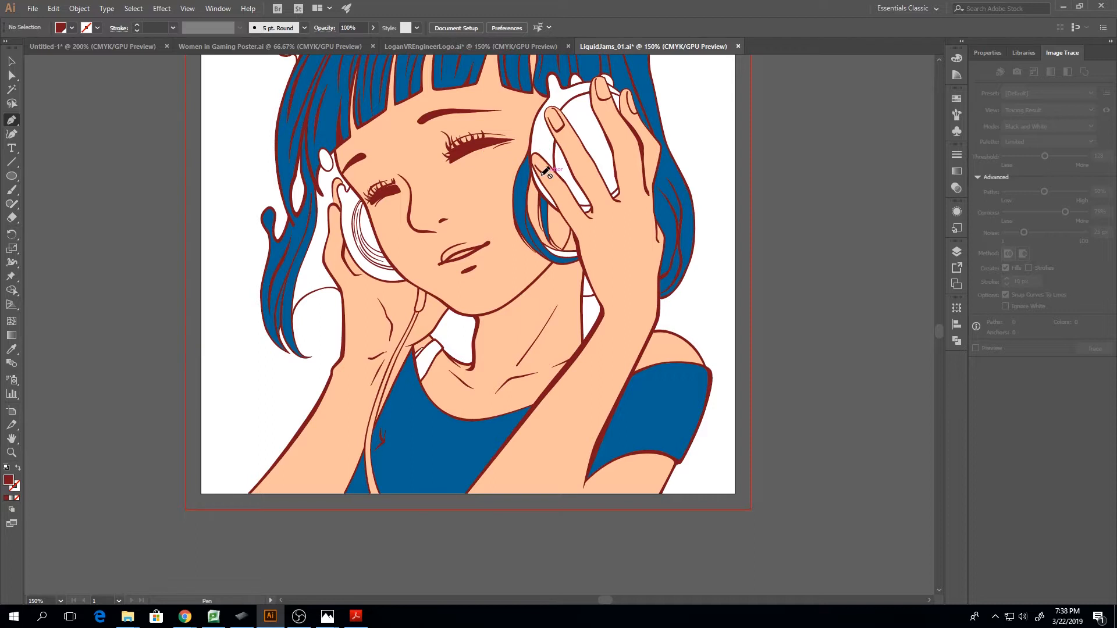
scroll(559, 375, up, 10)
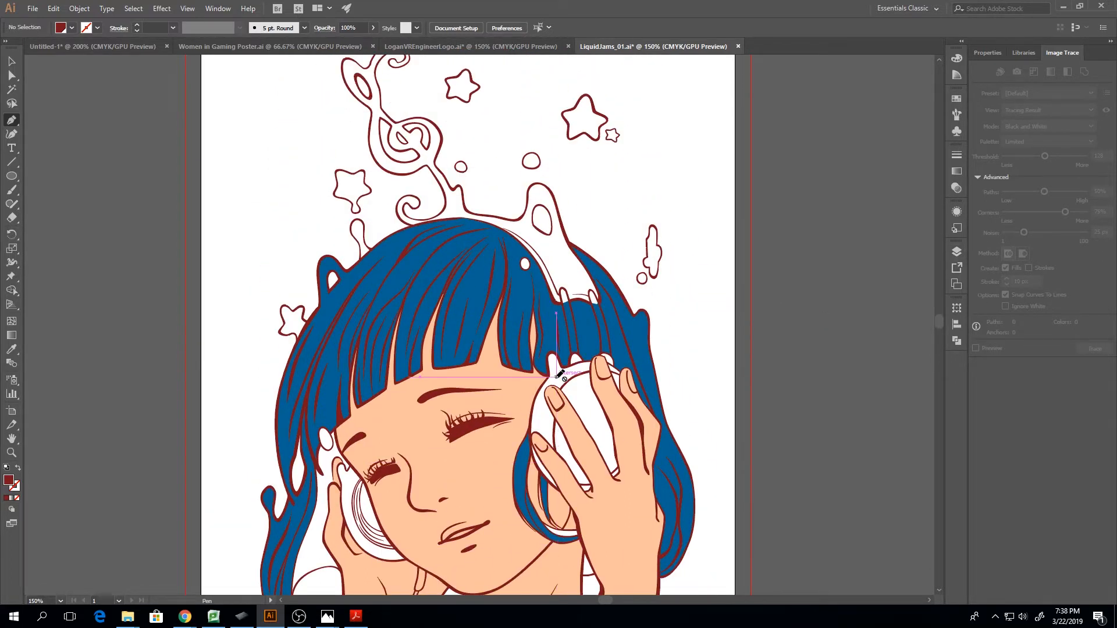
scroll(560, 375, up, 4)
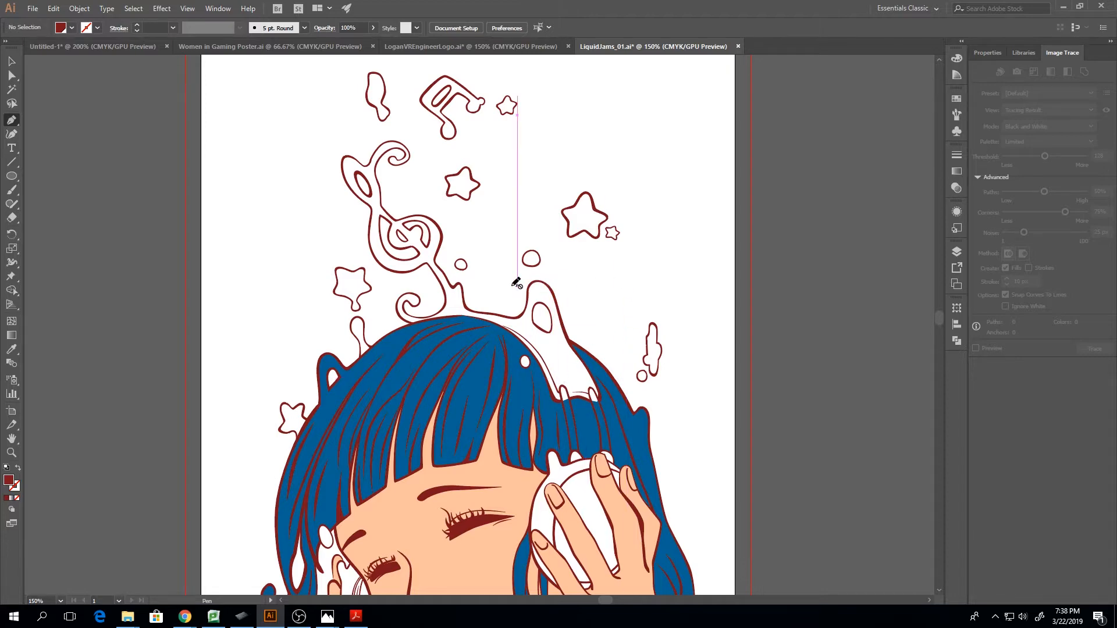
scroll(448, 292, down, 7)
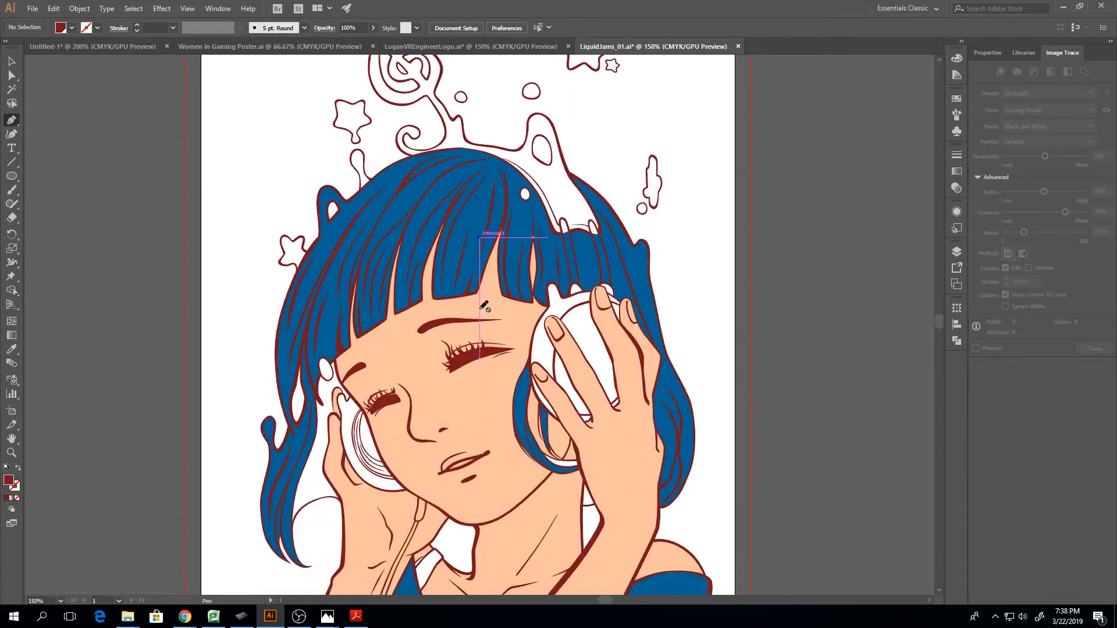
Return to the Untitled-1 drawing and expand Layer 1 to inspect its contents
click(50, 46)
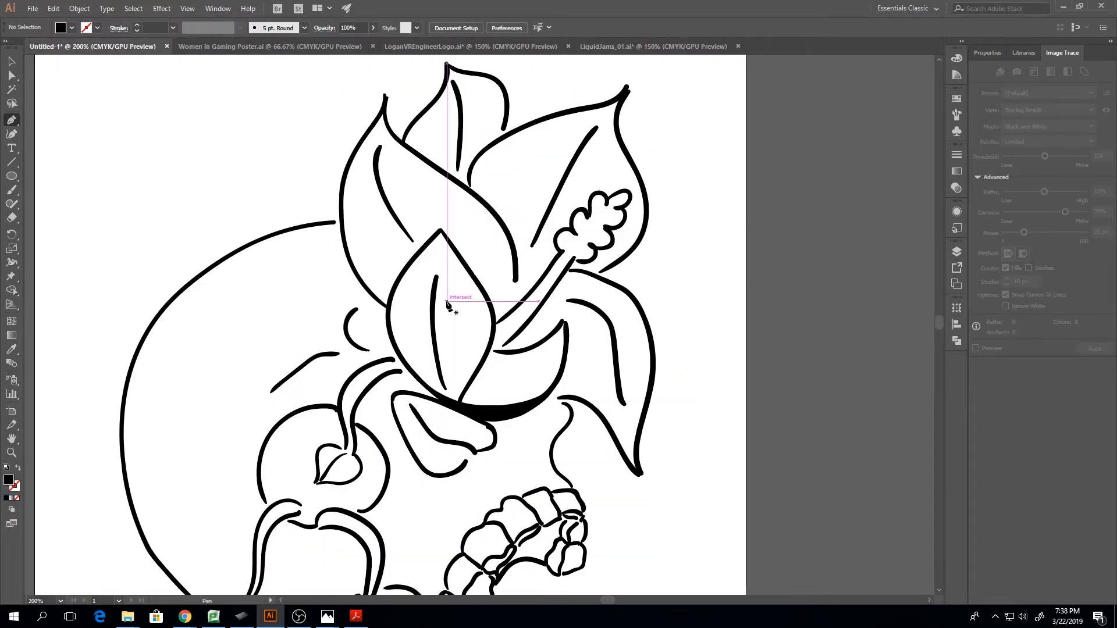
scroll(456, 299, down, 6)
click(957, 251)
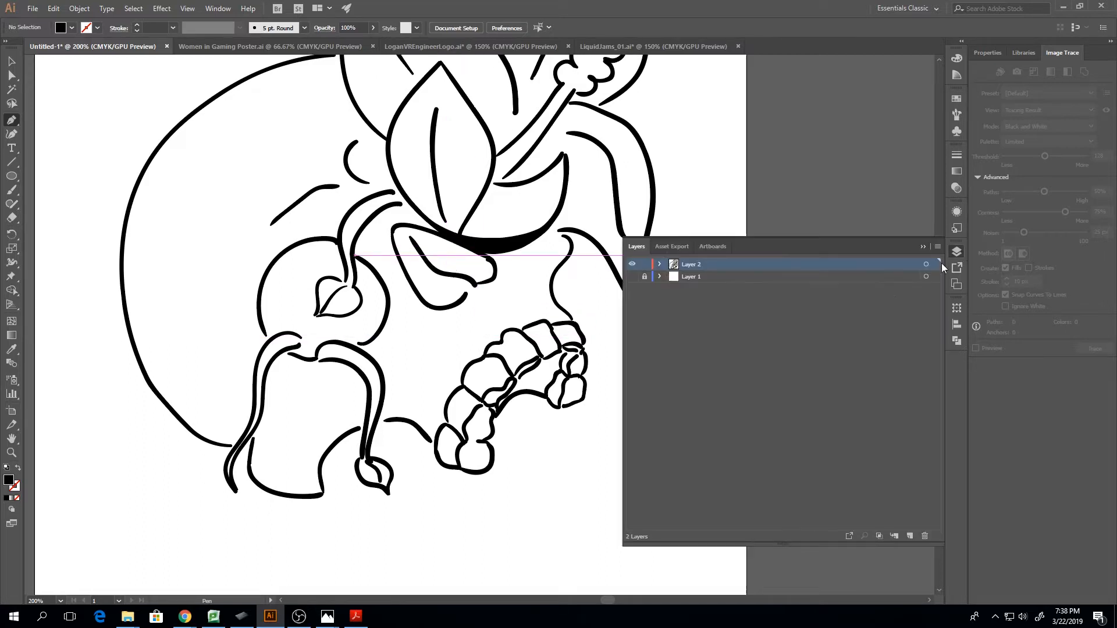
click(660, 277)
click(662, 277)
click(663, 277)
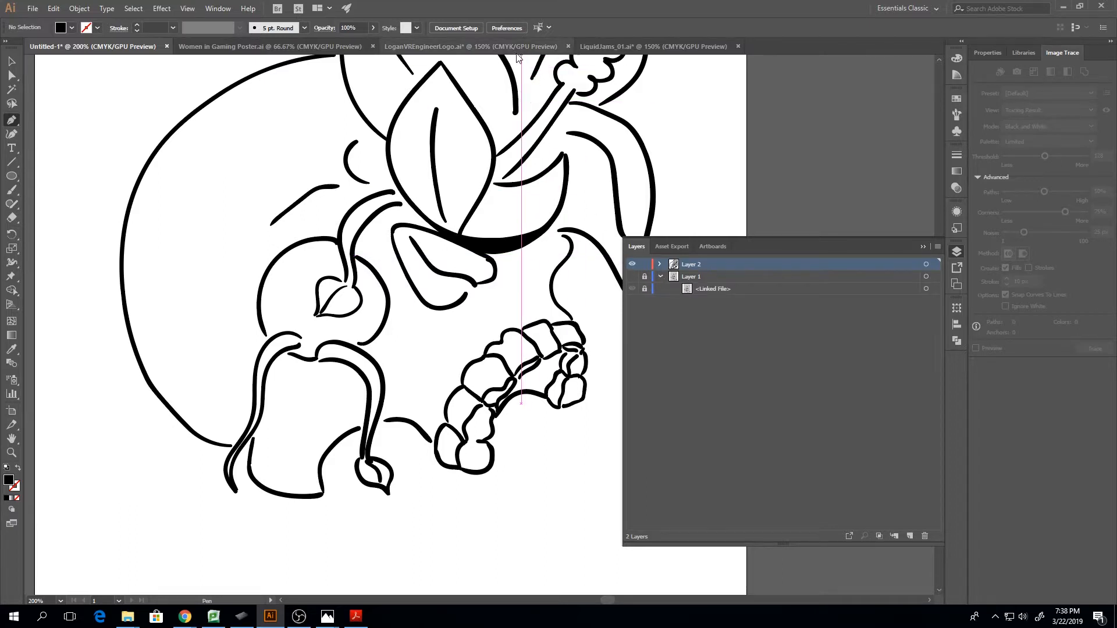
Switch to the VR engineer logo document, show the UnderImage layer to compare the sketch with the linework, and hide it again
click(470, 47)
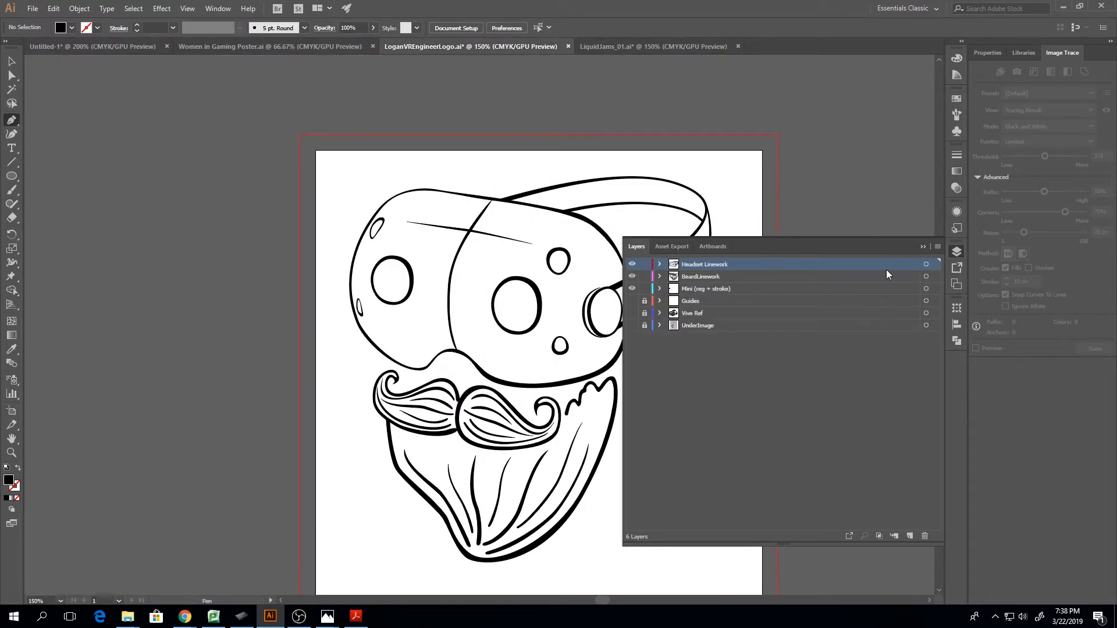
click(633, 325)
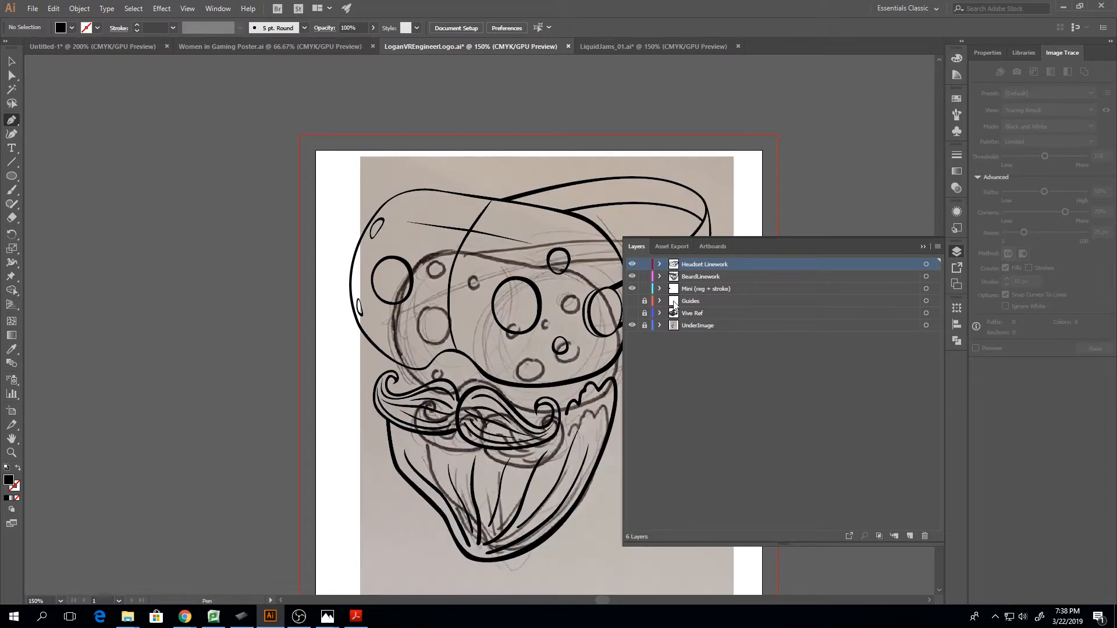
click(922, 247)
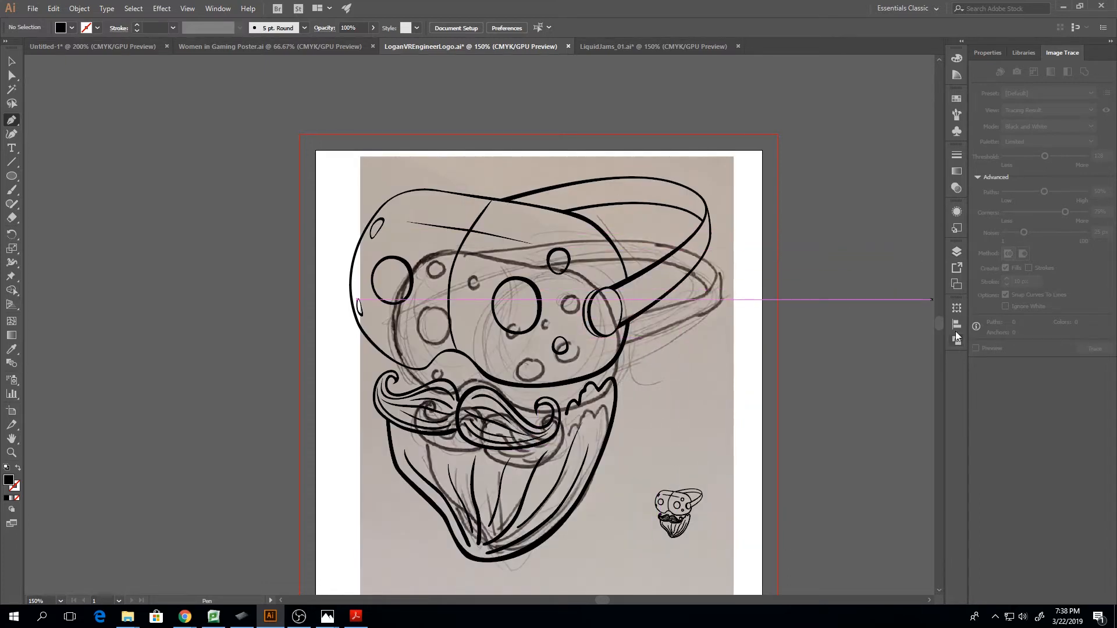
click(956, 252)
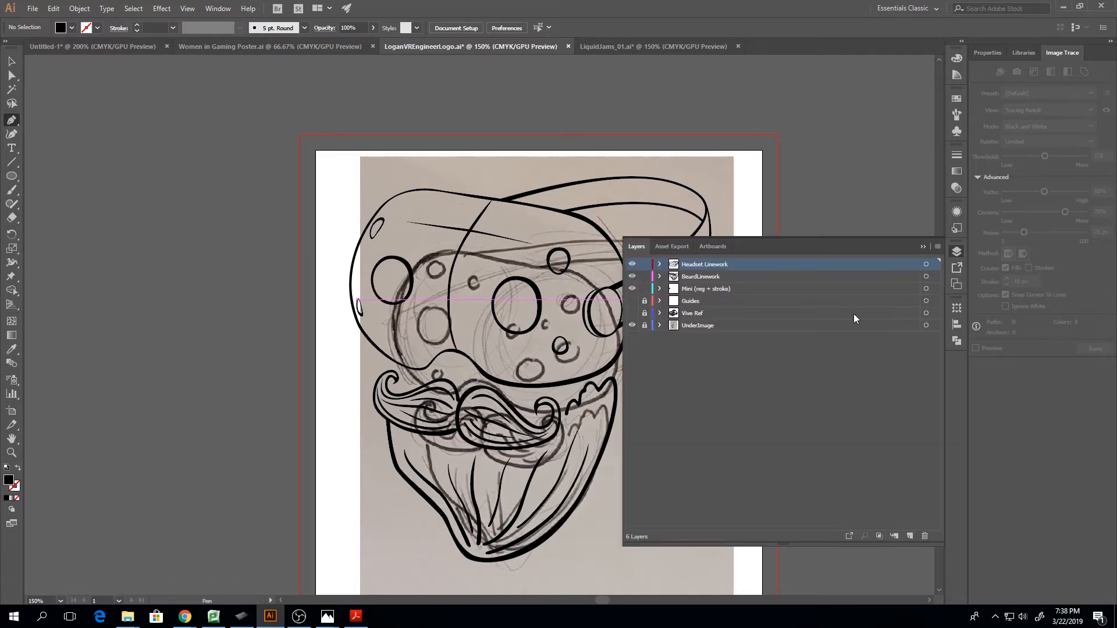
click(631, 325)
click(923, 247)
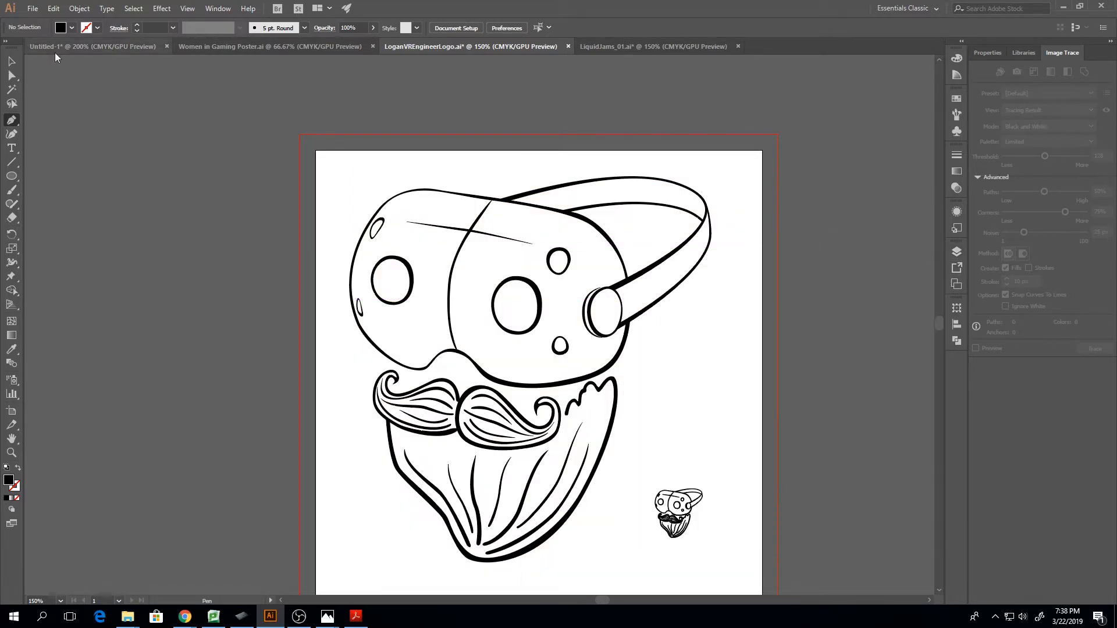
Return to the Untitled-1 drawing, select all of its line art, and group it
click(82, 52)
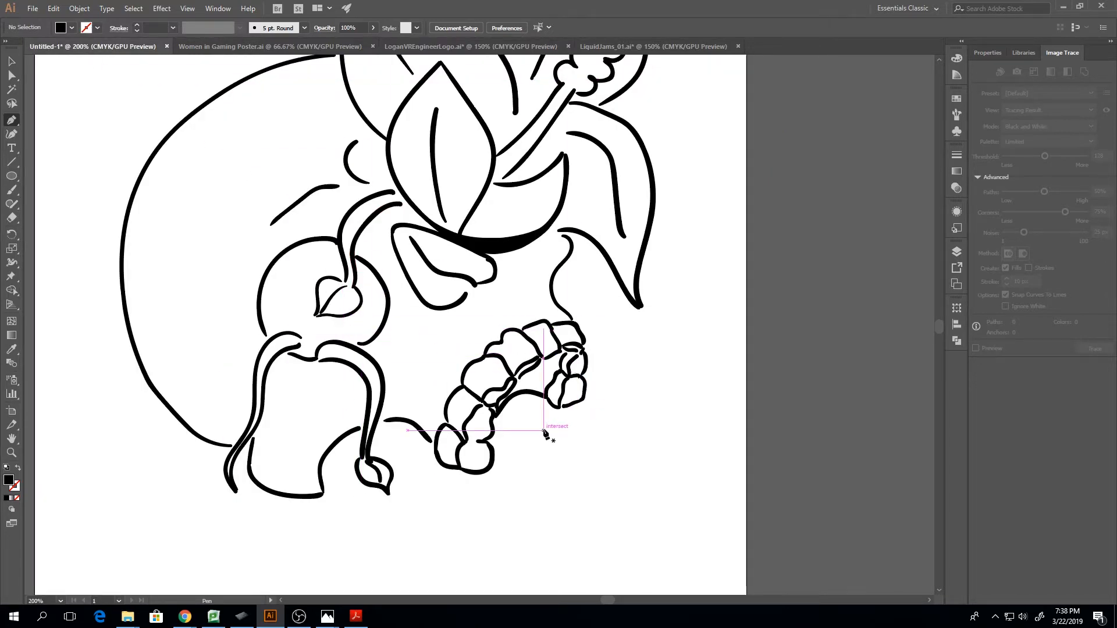
key(ctrl+minus)
key(ctrl+minus)
key(ctrl+minus)
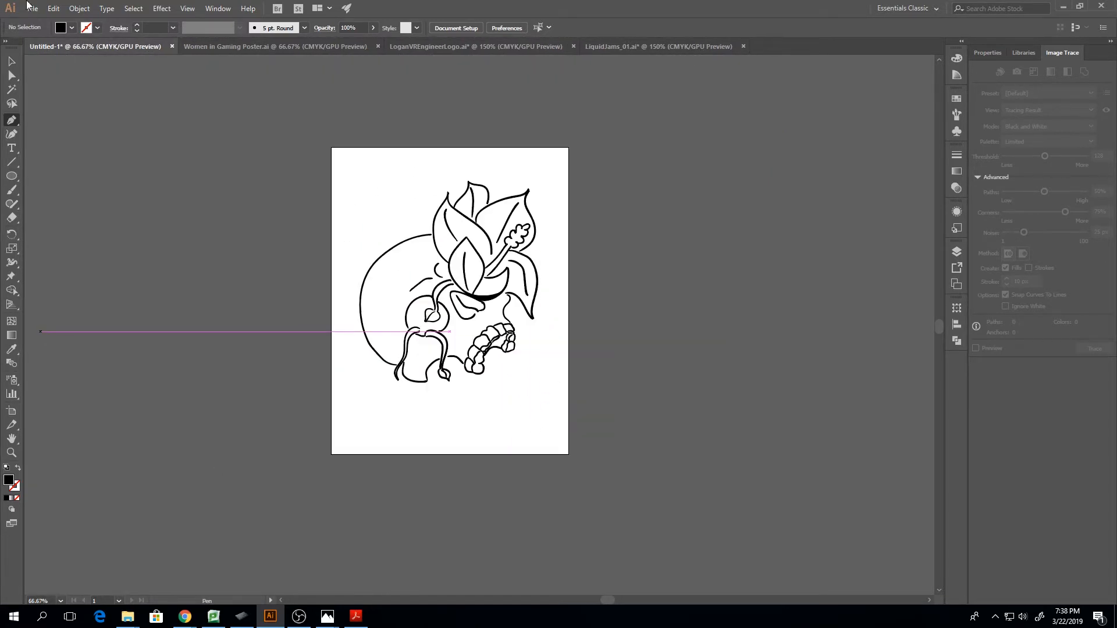
click(11, 62)
drag(245, 151, 607, 459)
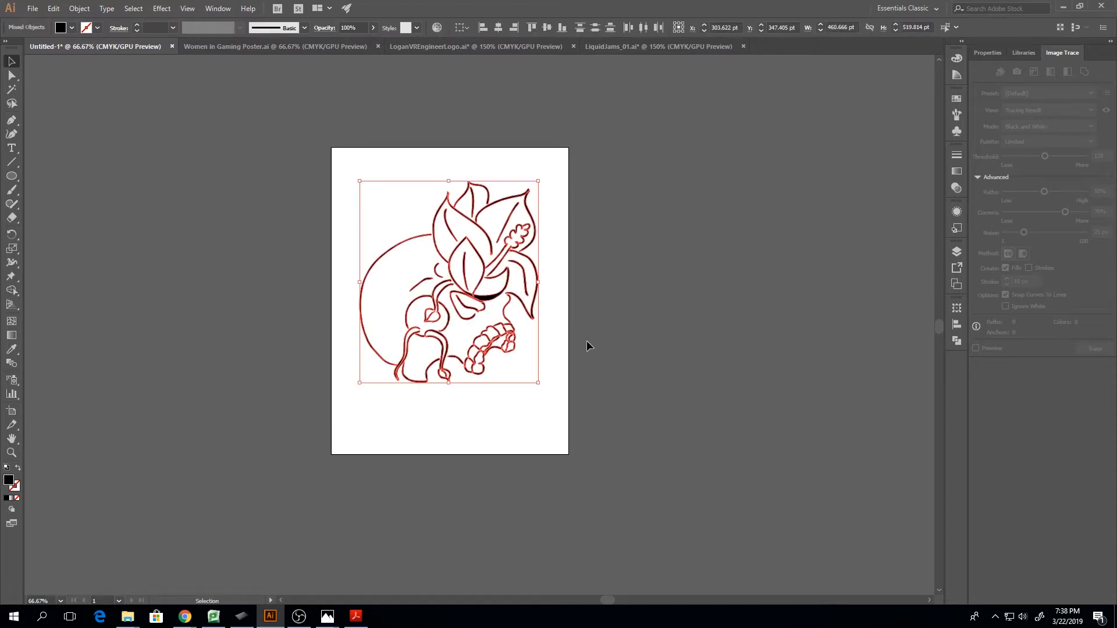
right_click(485, 346)
click(543, 419)
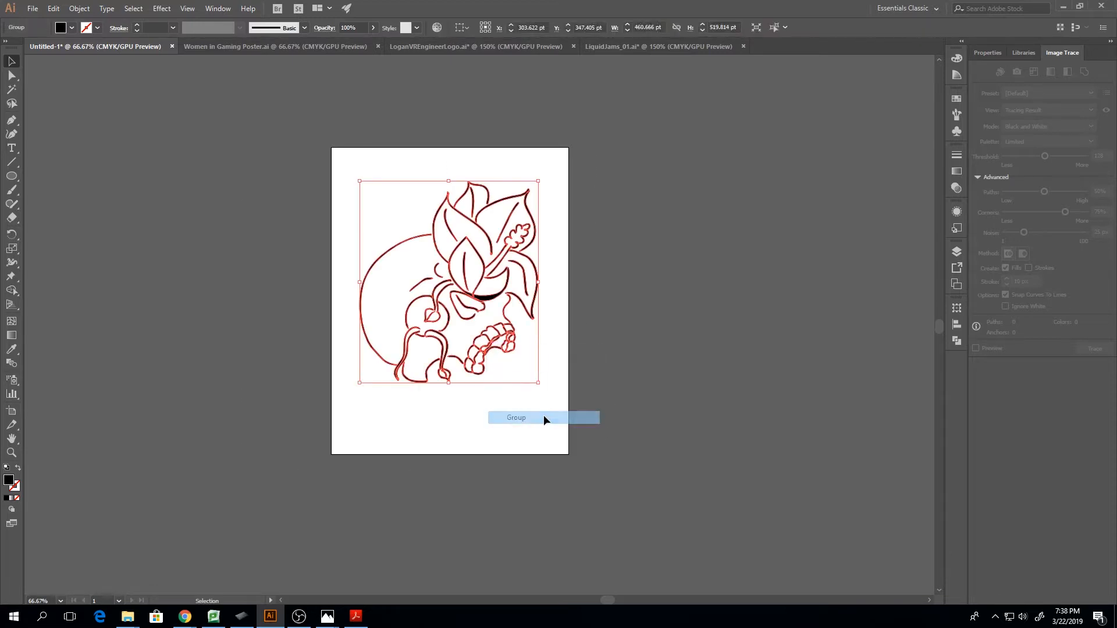
Rename Layer 2 as Skull
click(988, 53)
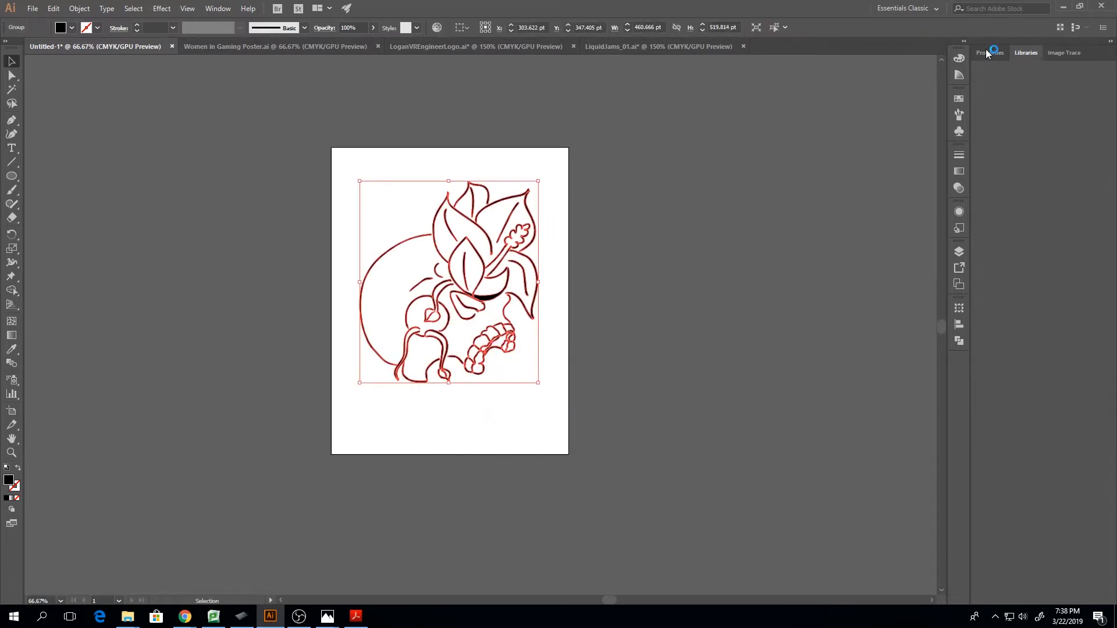
click(1026, 53)
click(959, 252)
double_click(692, 264)
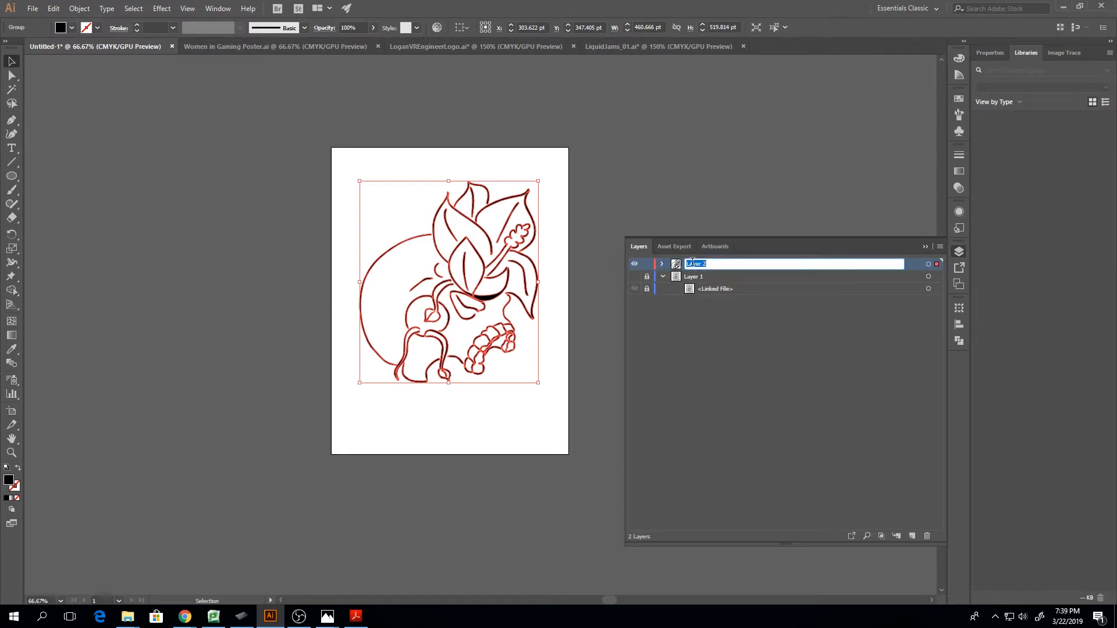
text(Skull)
click(926, 246)
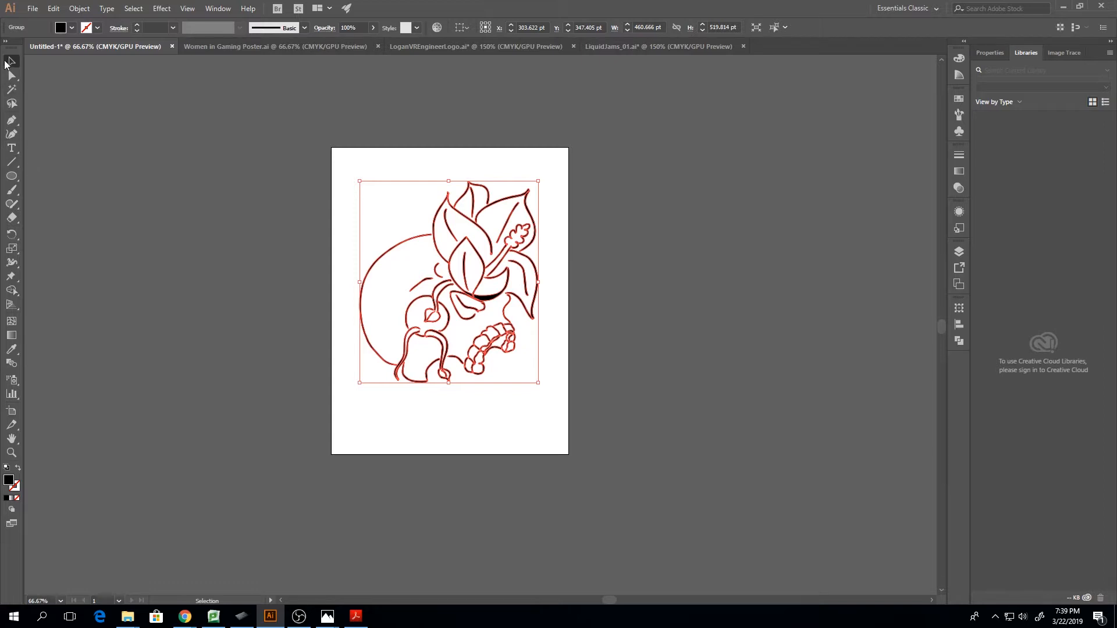
Deselect the artwork and isolate the nested group holding the front petal's centre line
click(663, 259)
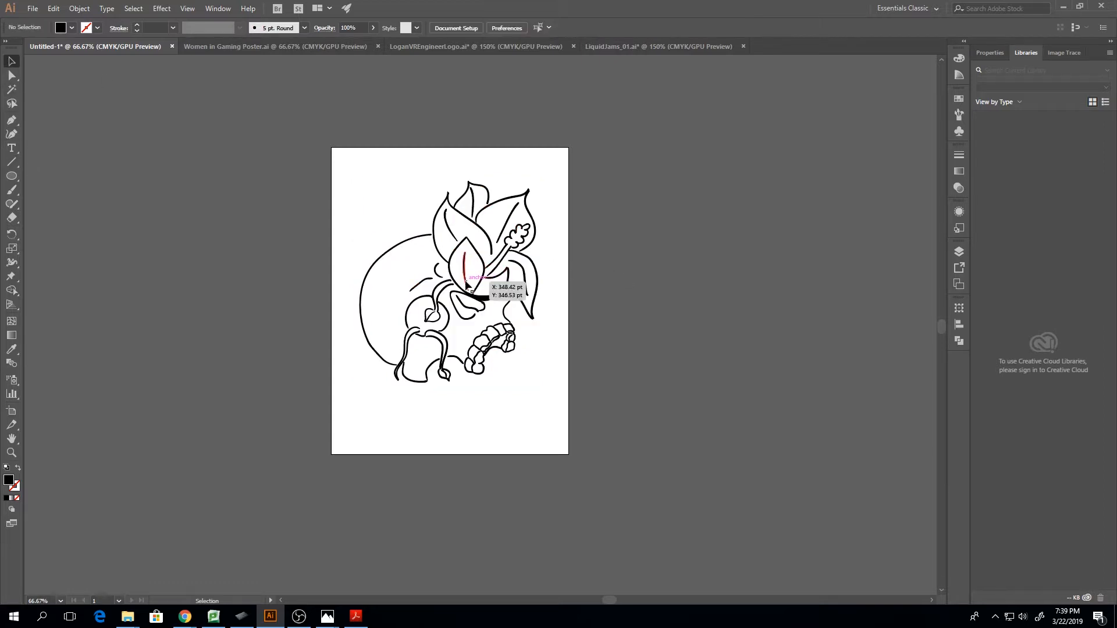
click(397, 239)
double_click(396, 238)
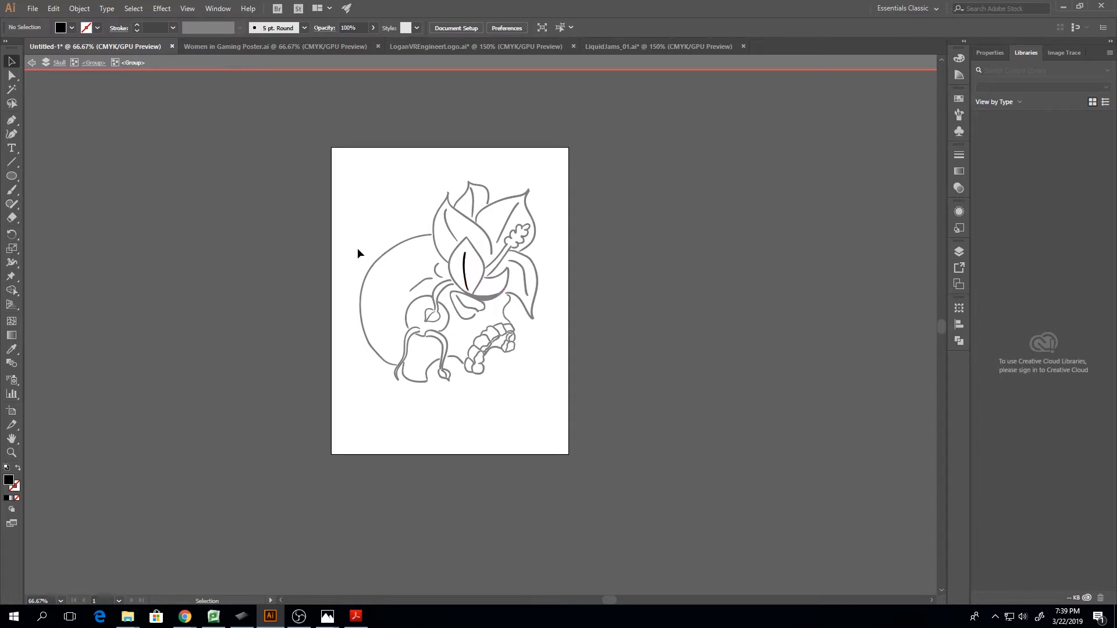
Select the isolated centre line of the front petal and return from isolation to the whole drawing
click(462, 267)
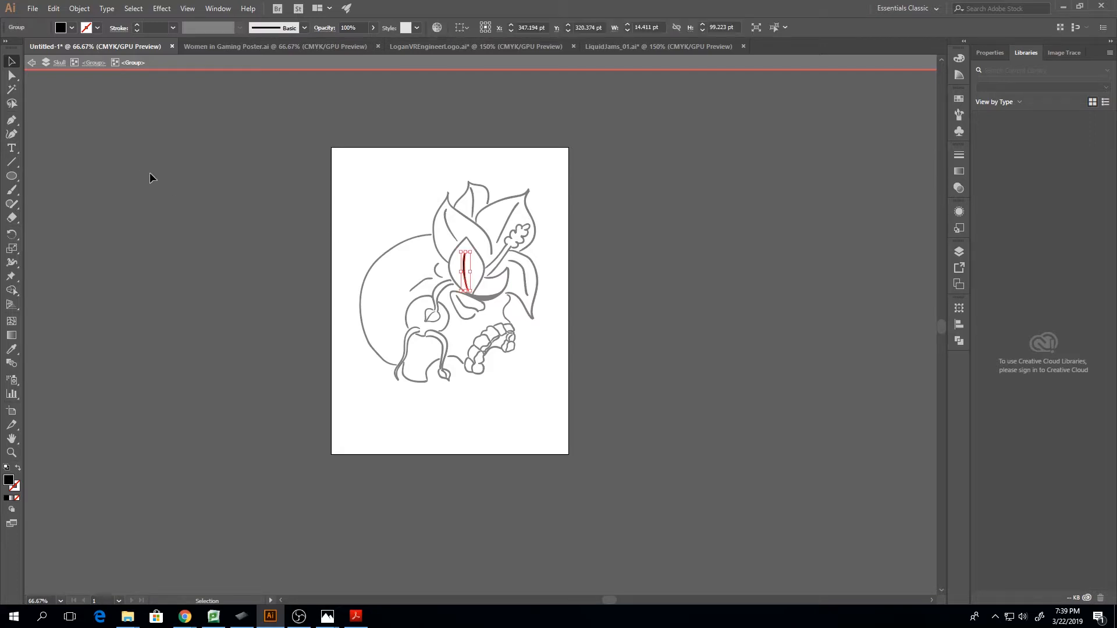
key(ctrl+equal)
key(ctrl+equal)
key(ctrl+equal)
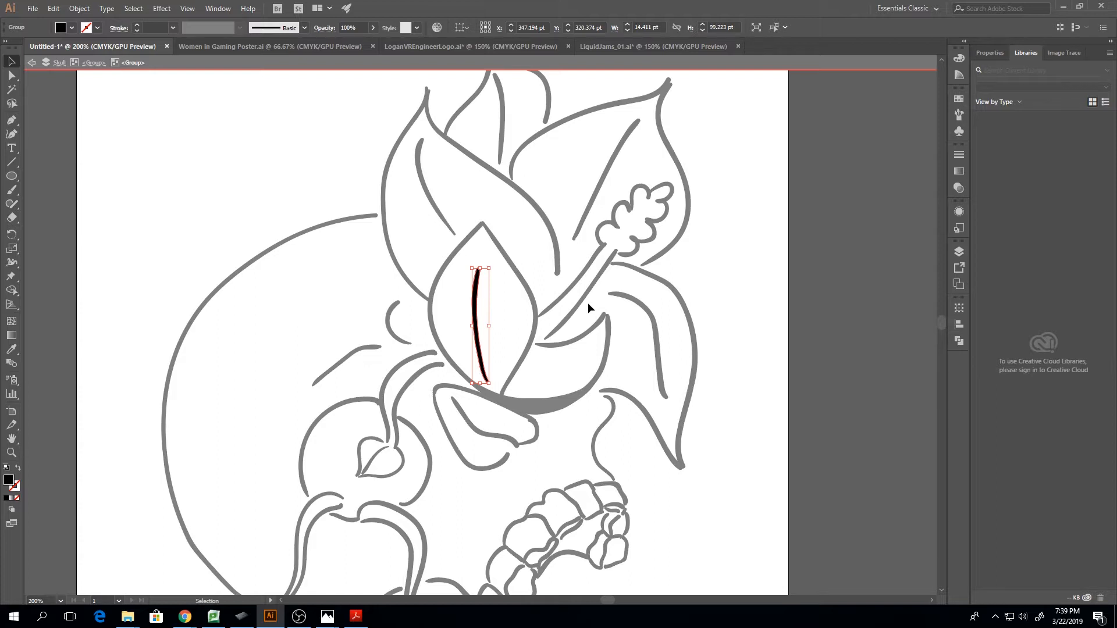
click(32, 63)
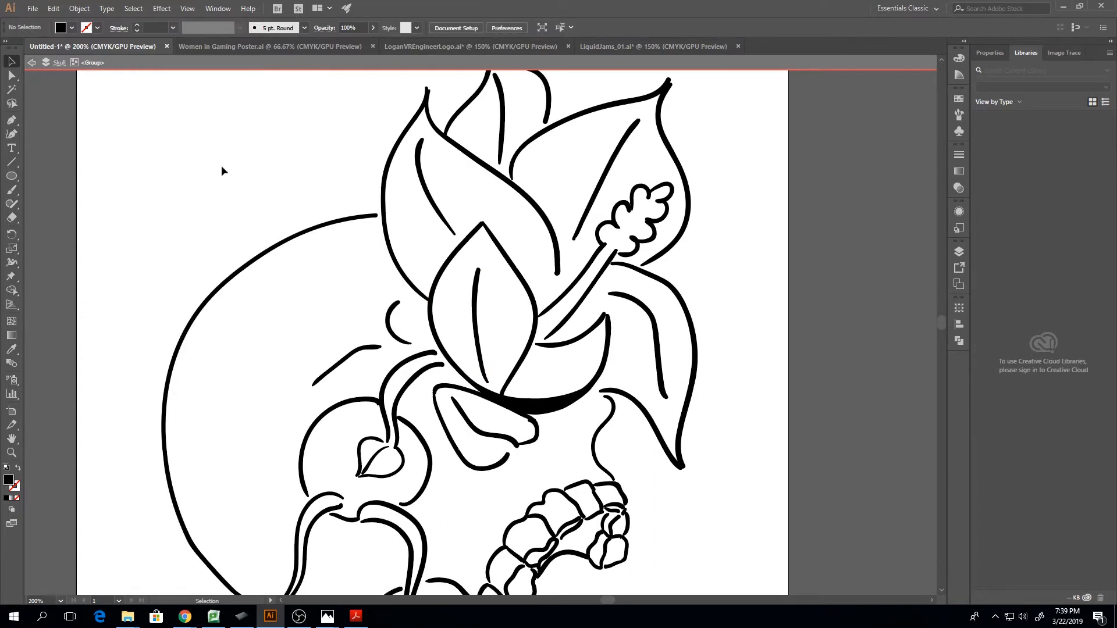
click(32, 62)
click(32, 62)
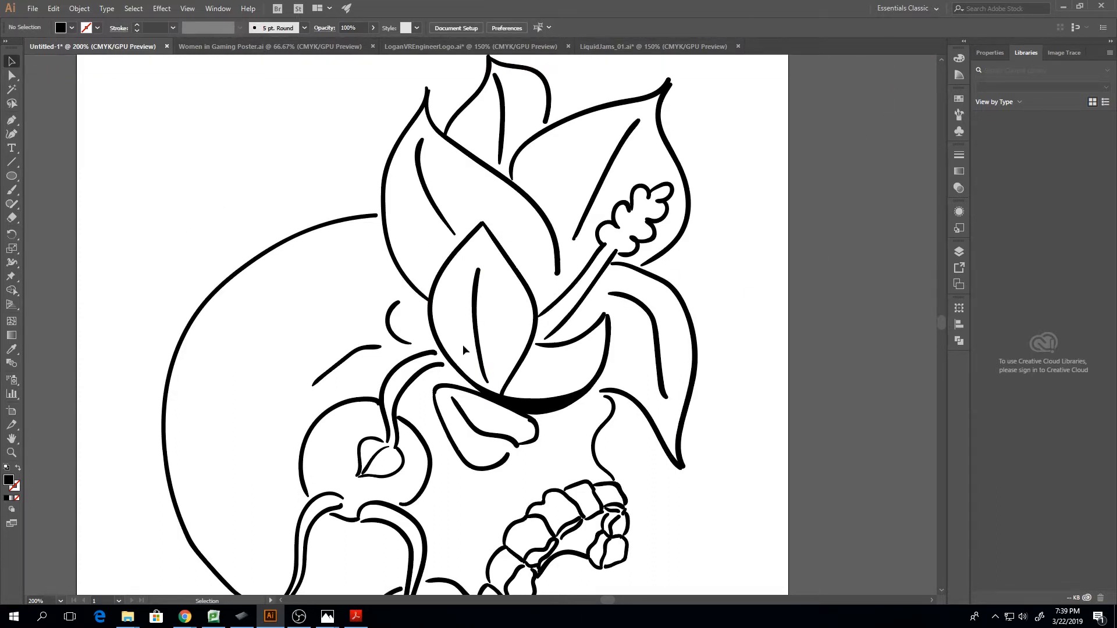
Isolate the nested groups again down to the front petal's centre-line path, and exit isolation completely
click(474, 322)
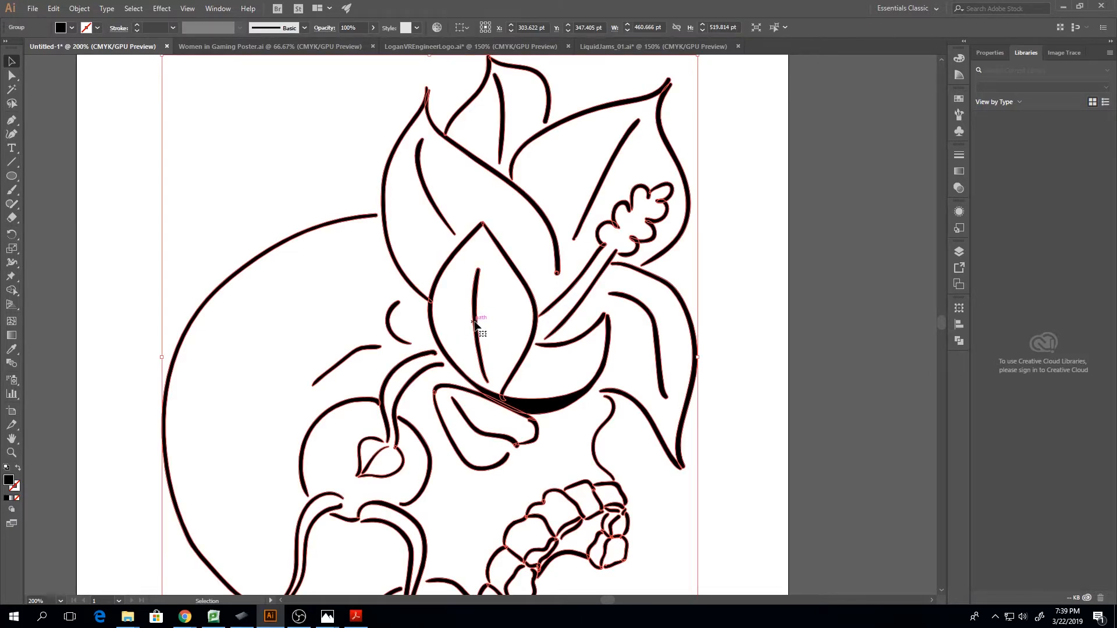
double_click(474, 321)
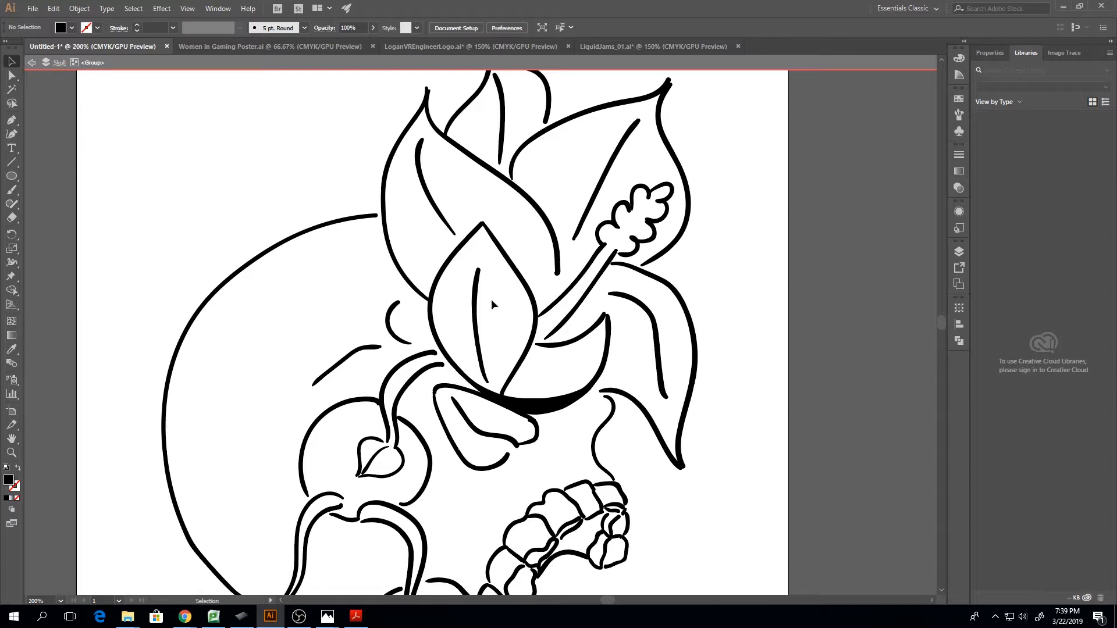
double_click(474, 314)
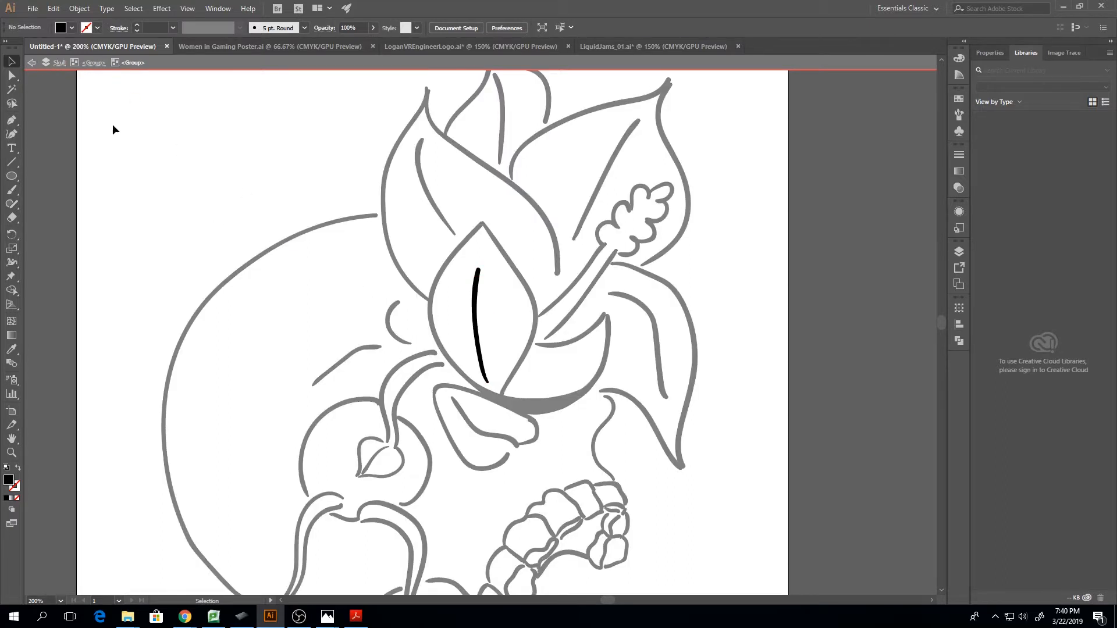
click(474, 304)
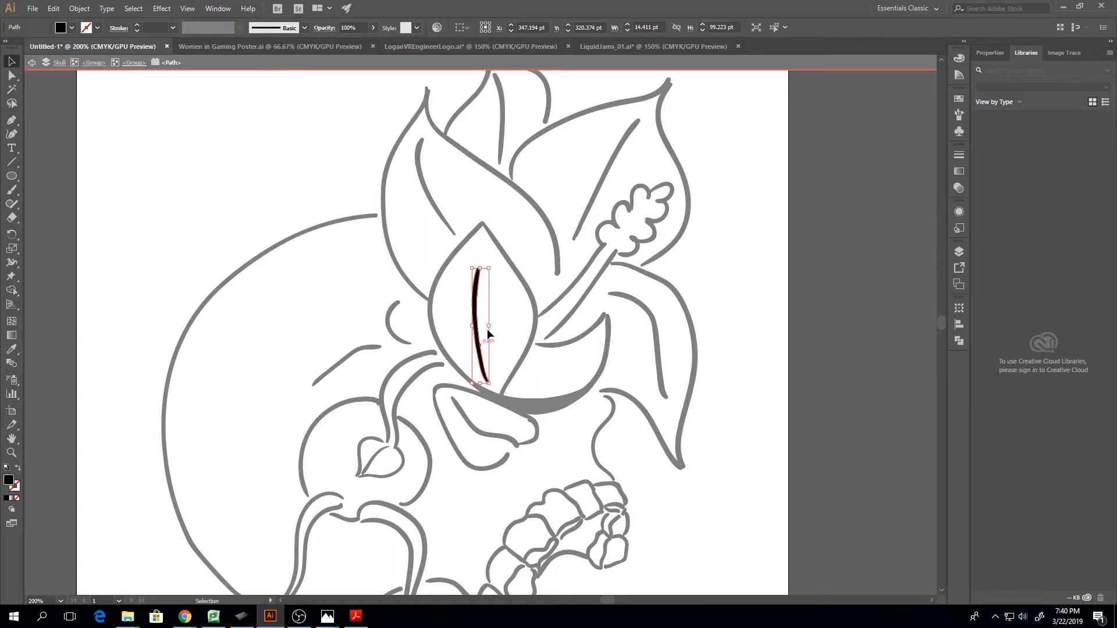
click(31, 64)
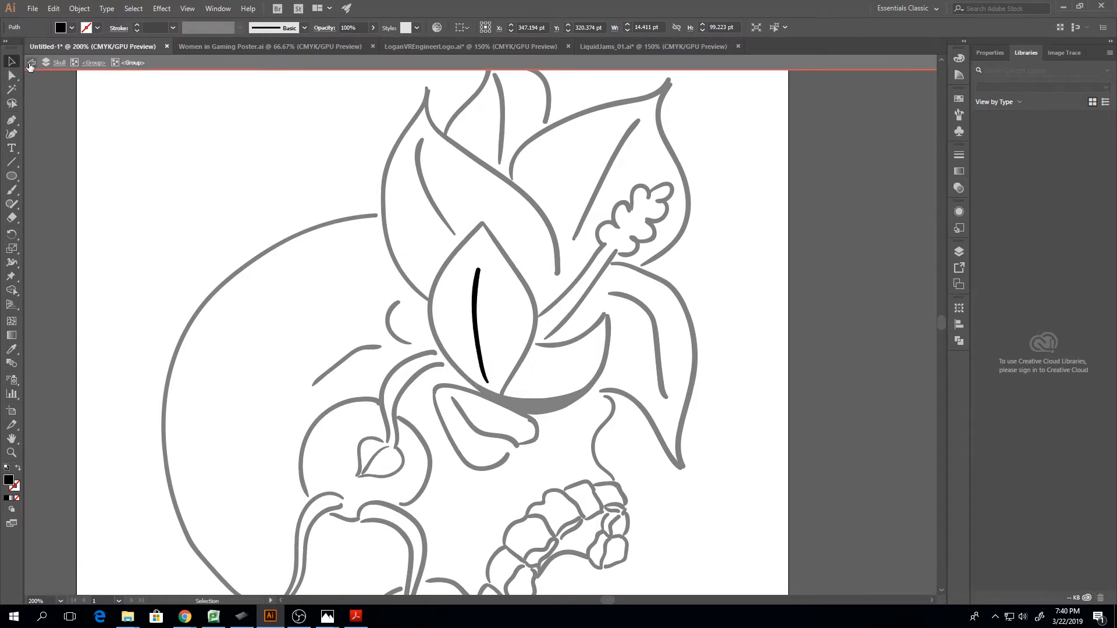
click(31, 64)
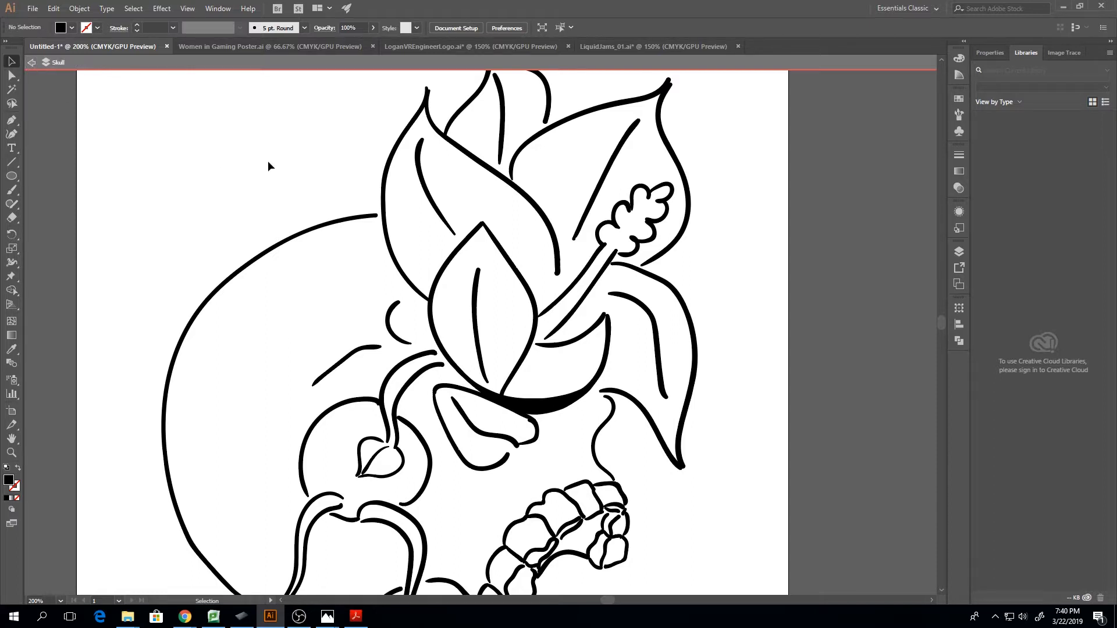
click(31, 64)
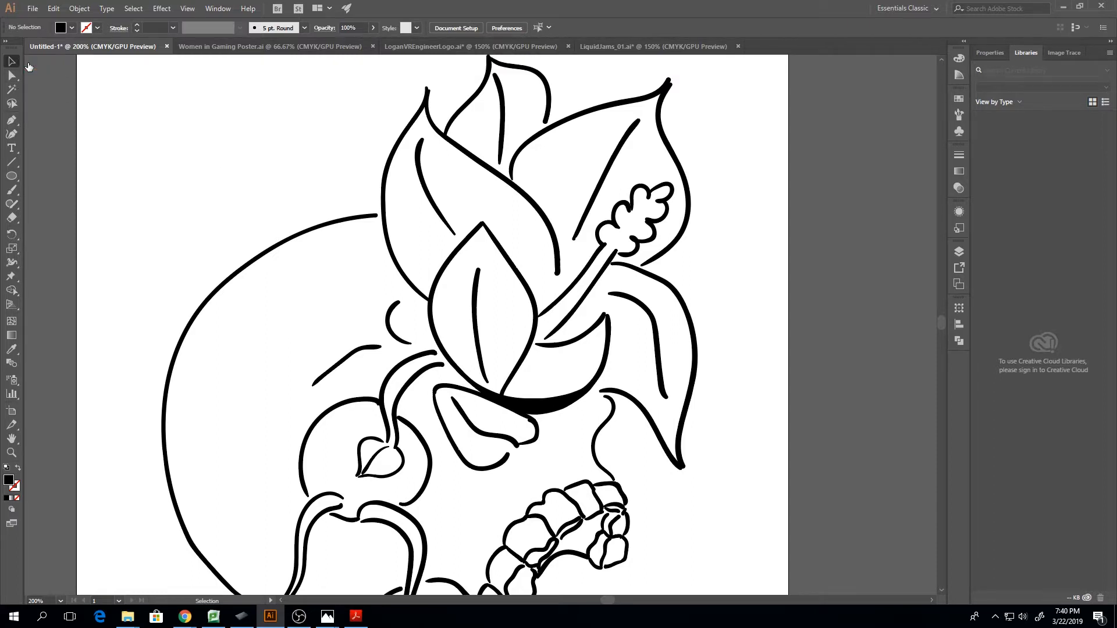
Unlock Layer 1 while keeping its linked file locked
click(956, 251)
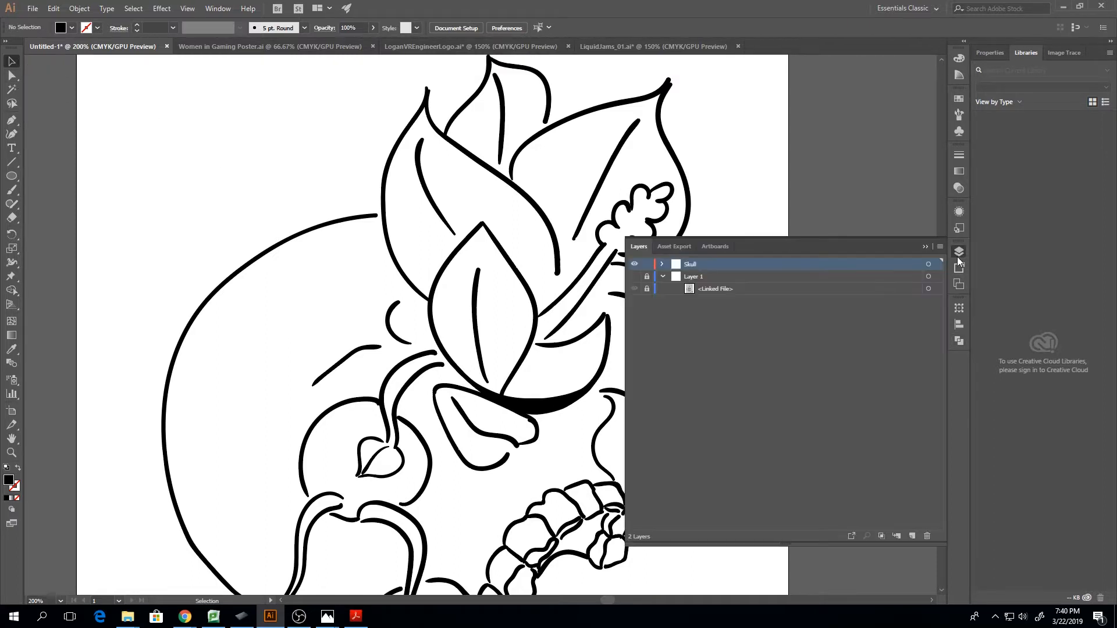
click(647, 278)
click(646, 289)
click(647, 290)
scroll(429, 276, down, 3)
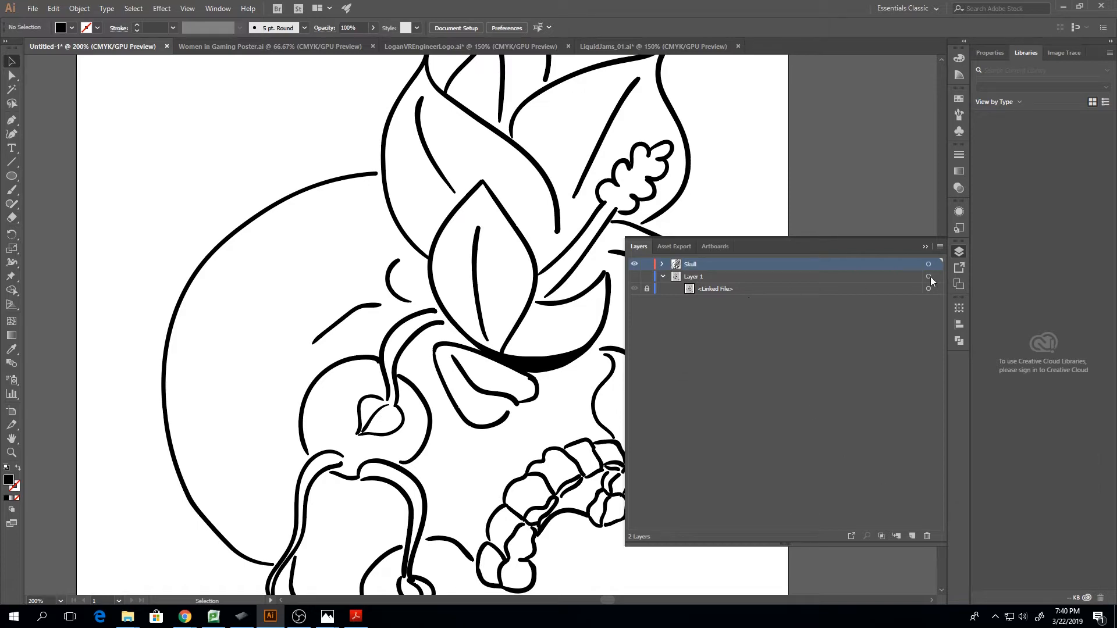
click(911, 250)
Copy the whole grouped line art onto a new layer and nudge the pasted copy 20 pt to the left
key(ctrl+0)
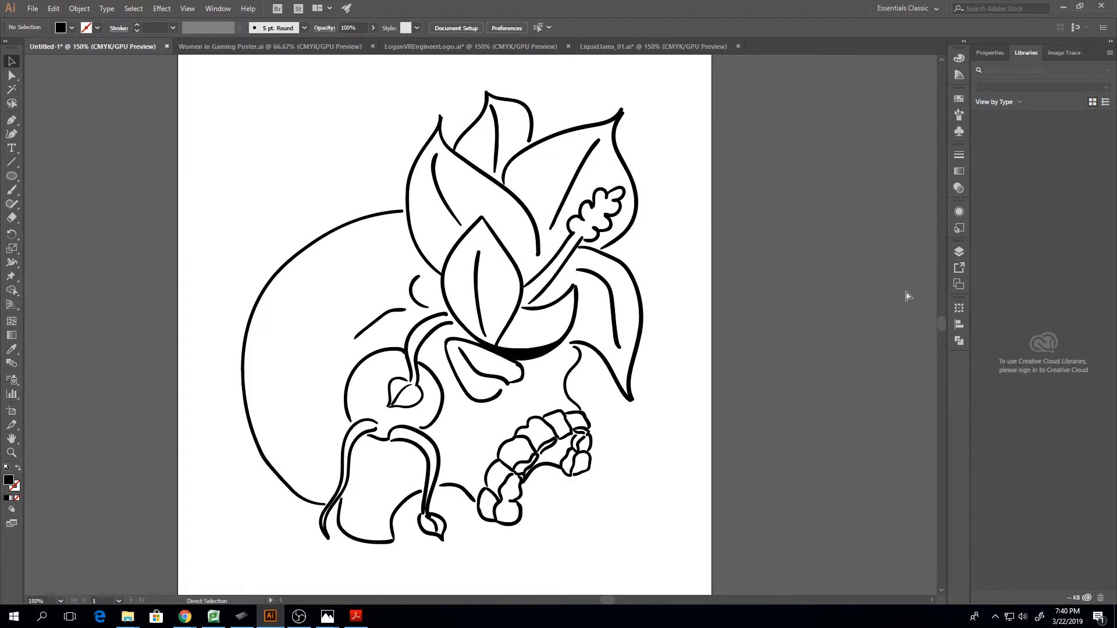
mouse_move(399, 200)
mouse_down()
mouse_move(413, 299)
mouse_move(561, 475)
mouse_up()
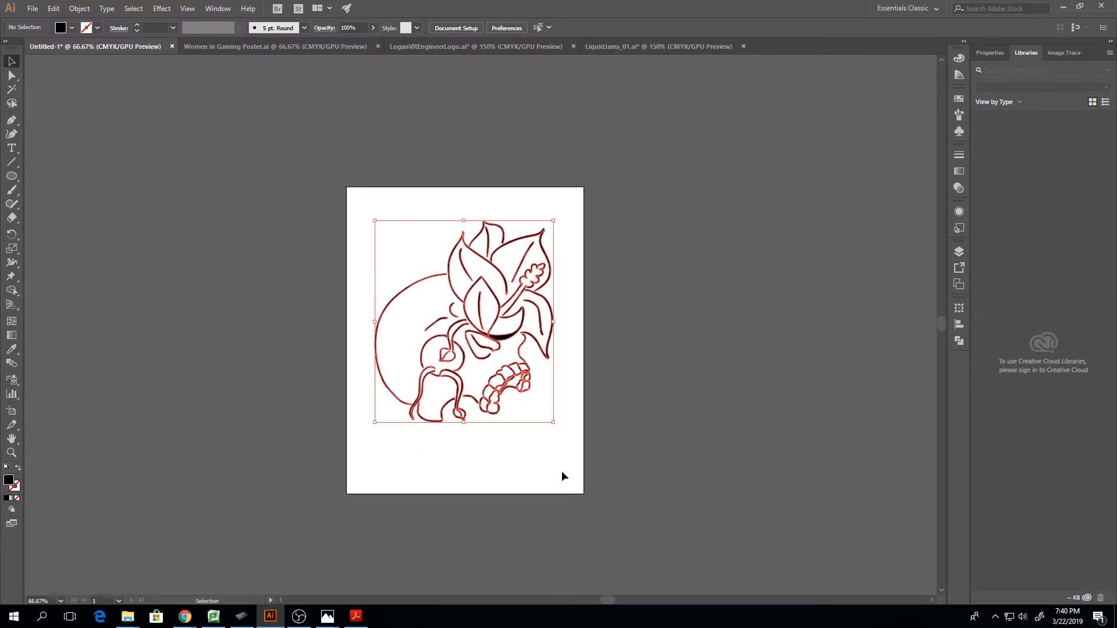
key(a)
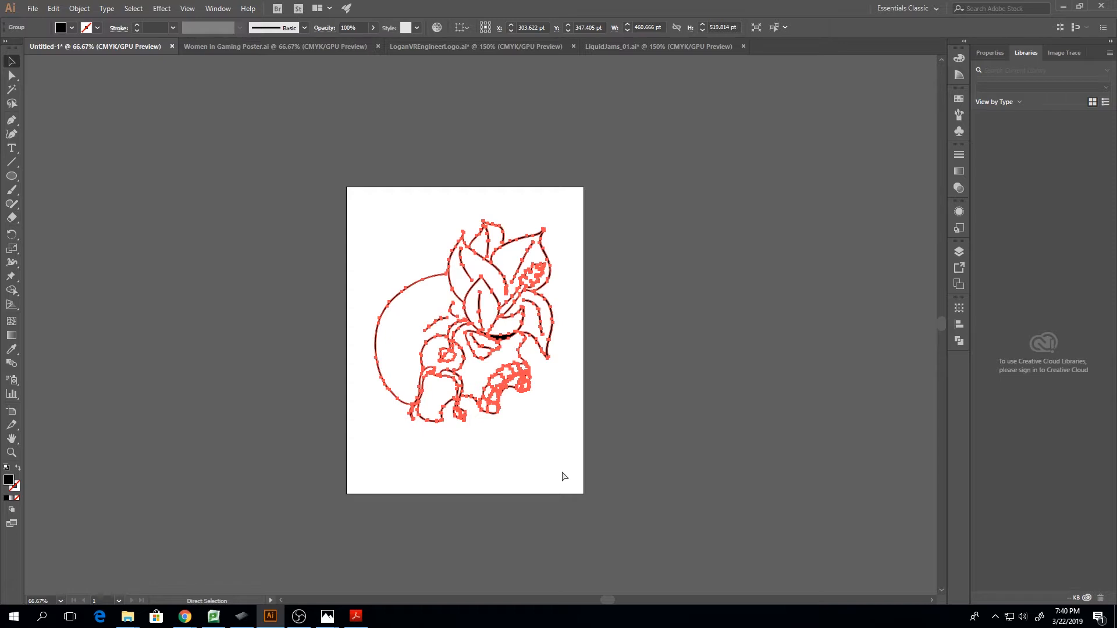
click(959, 251)
key(v)
click(912, 536)
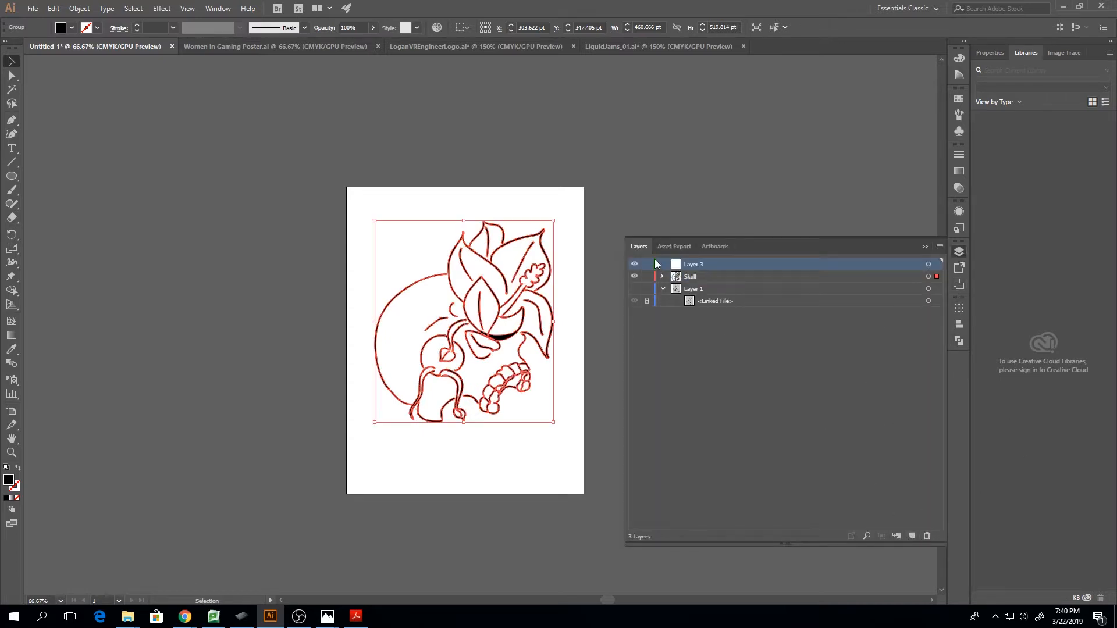
key(ctrl+v)
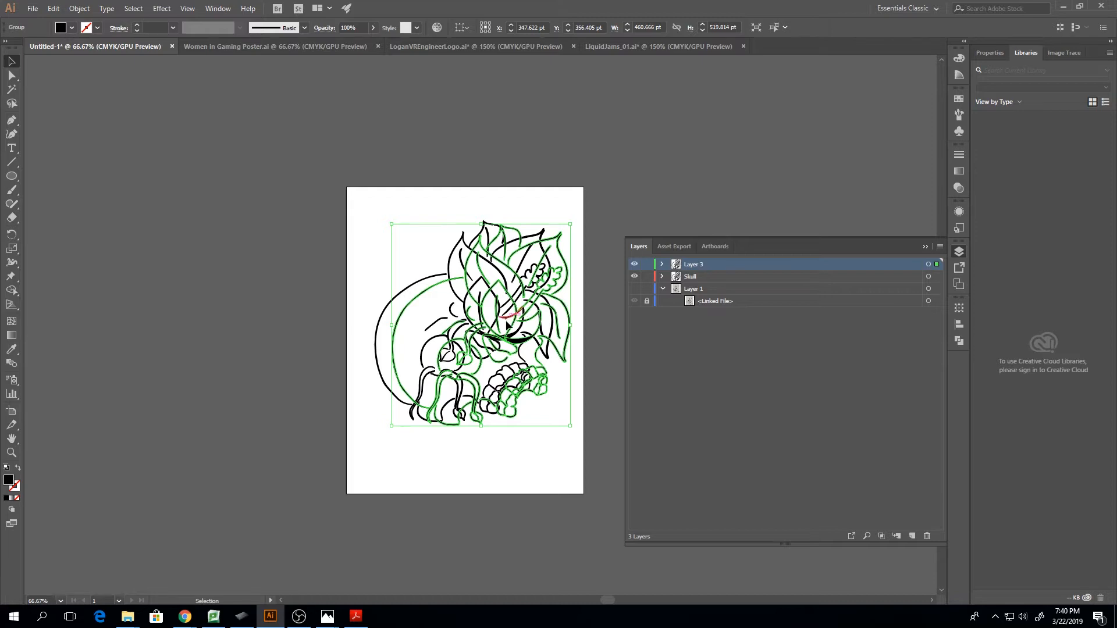
key(shift+Left)
key(shift+Left)
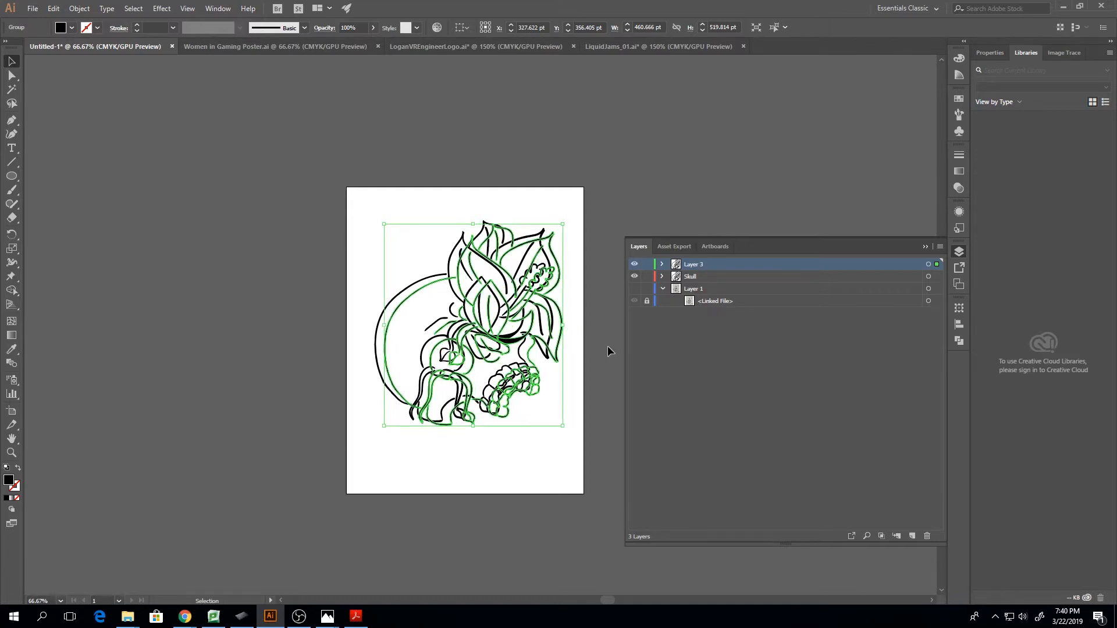
Move Layer 3 below the Skull layer and ungroup the line-art copy on it
mouse_move(708, 267)
mouse_down()
mouse_move(710, 284)
mouse_move(704, 276)
mouse_up()
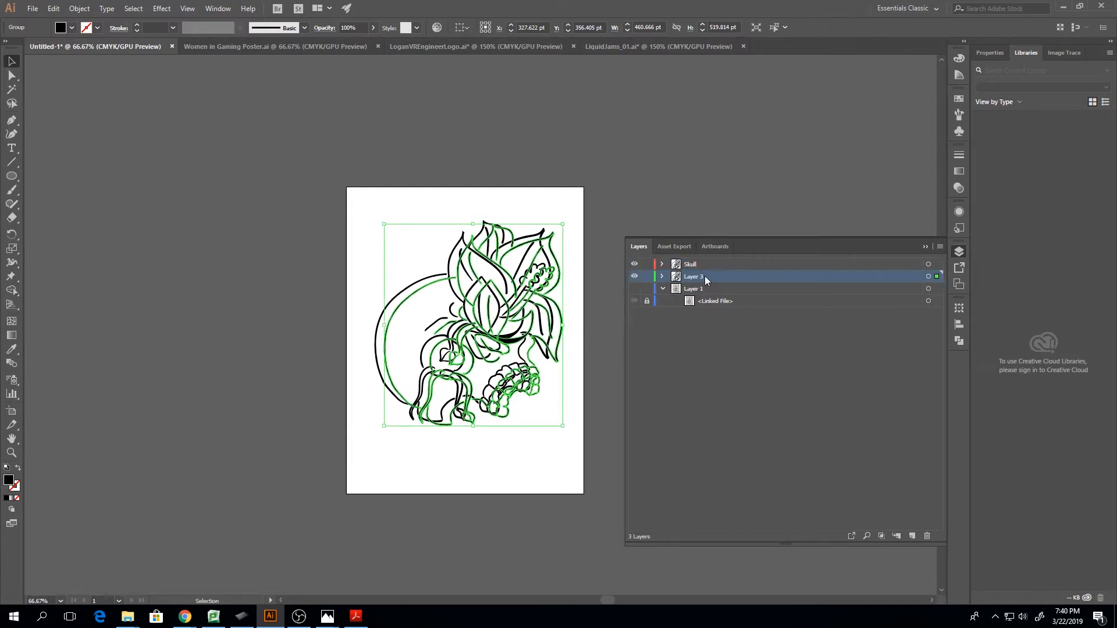
right_click(472, 297)
click(471, 304)
right_click(473, 305)
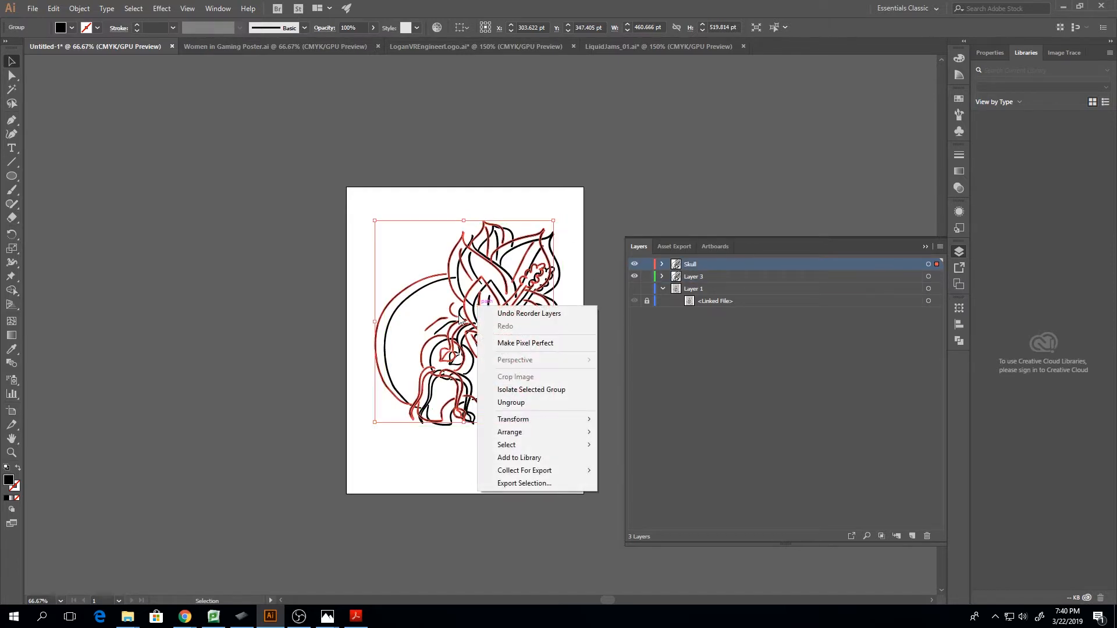
click(477, 306)
right_click(479, 309)
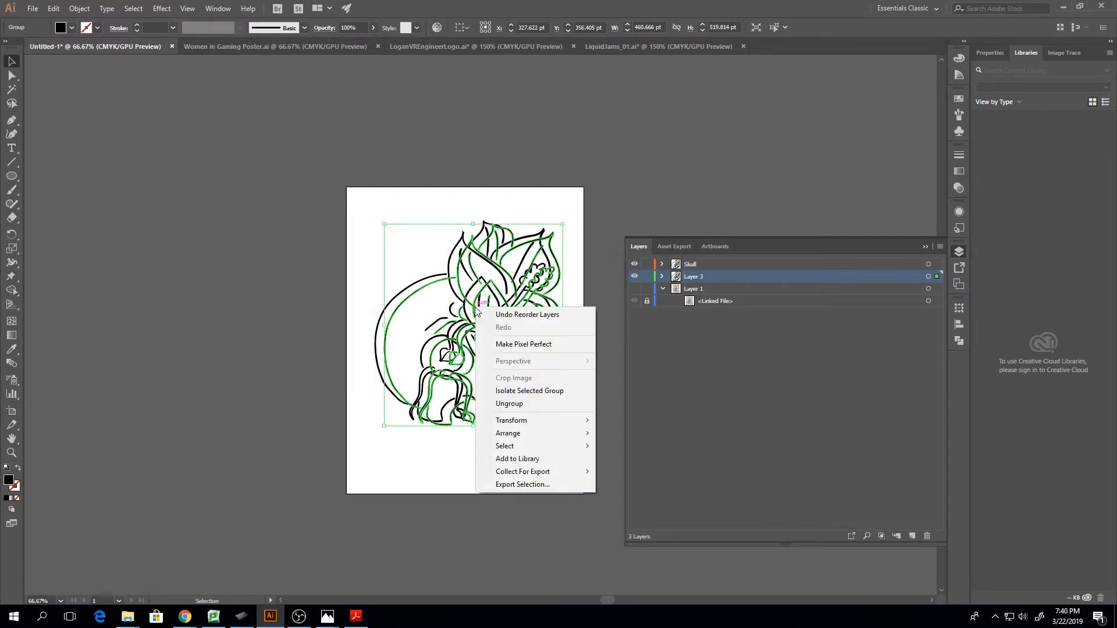
click(512, 404)
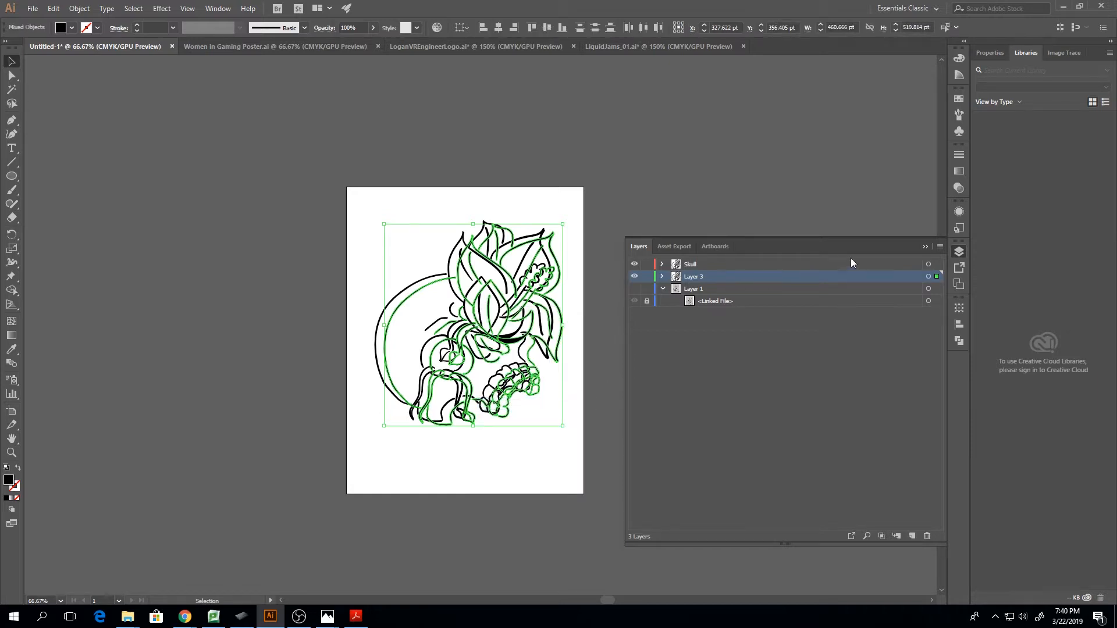
Select strokes of the Skull group and of the ungrouped copy in turn to compare how each version selects
click(747, 263)
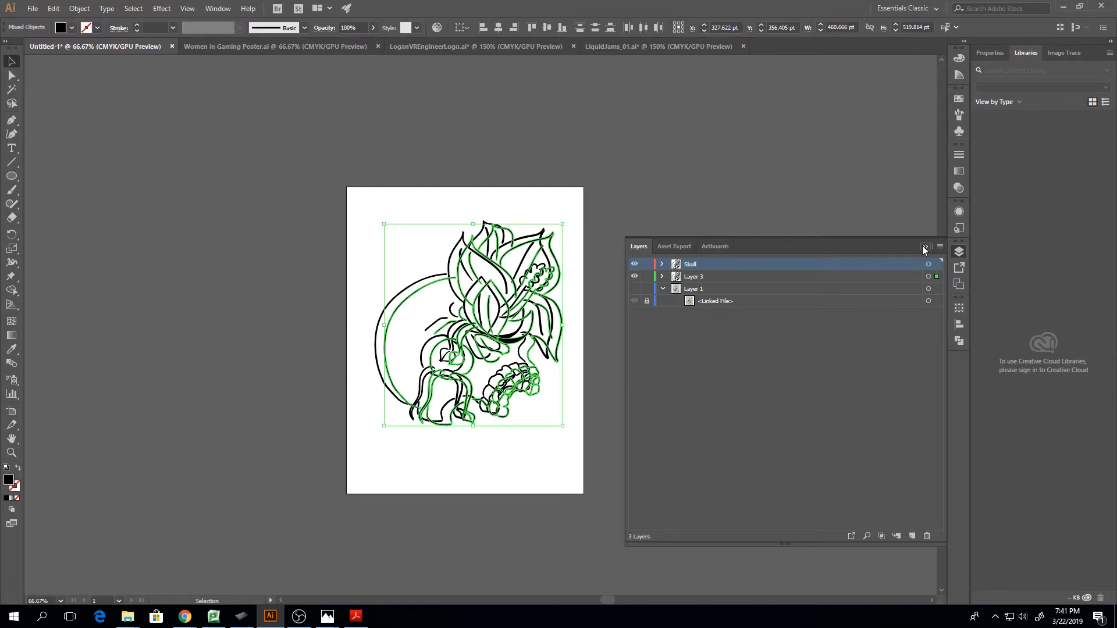
key(ctrl+equal)
key(ctrl+equal)
key(ctrl+equal)
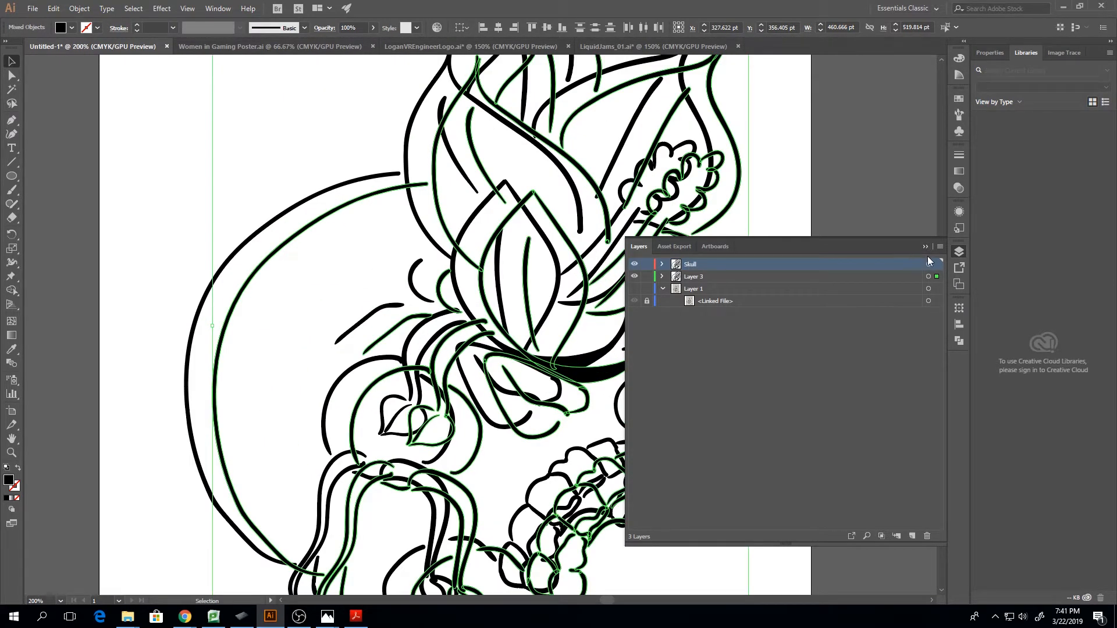
click(925, 246)
click(276, 216)
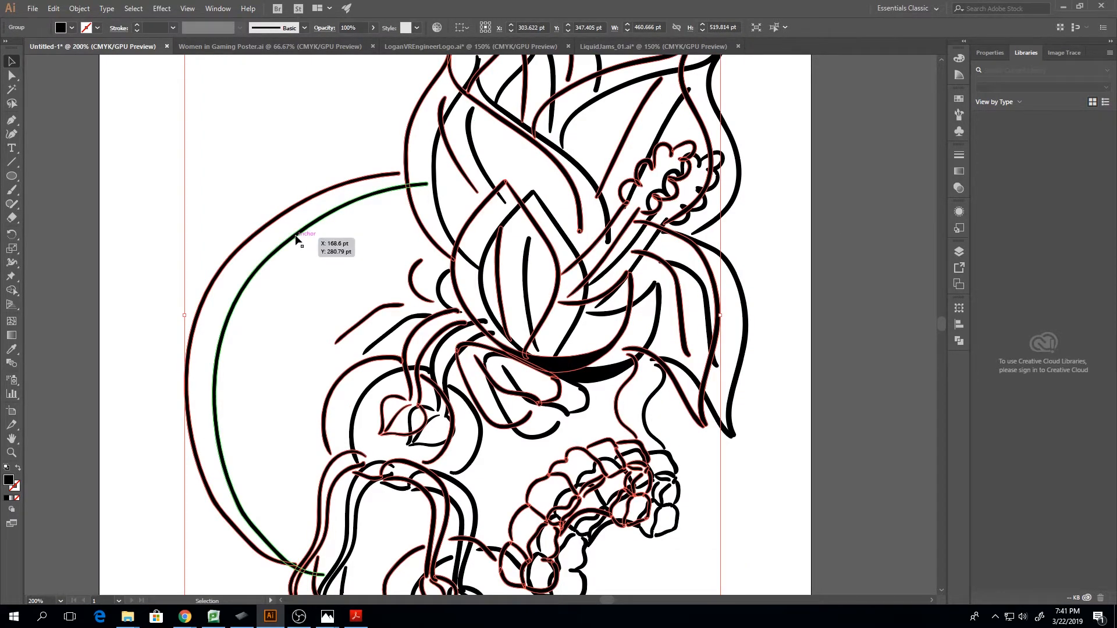
click(330, 217)
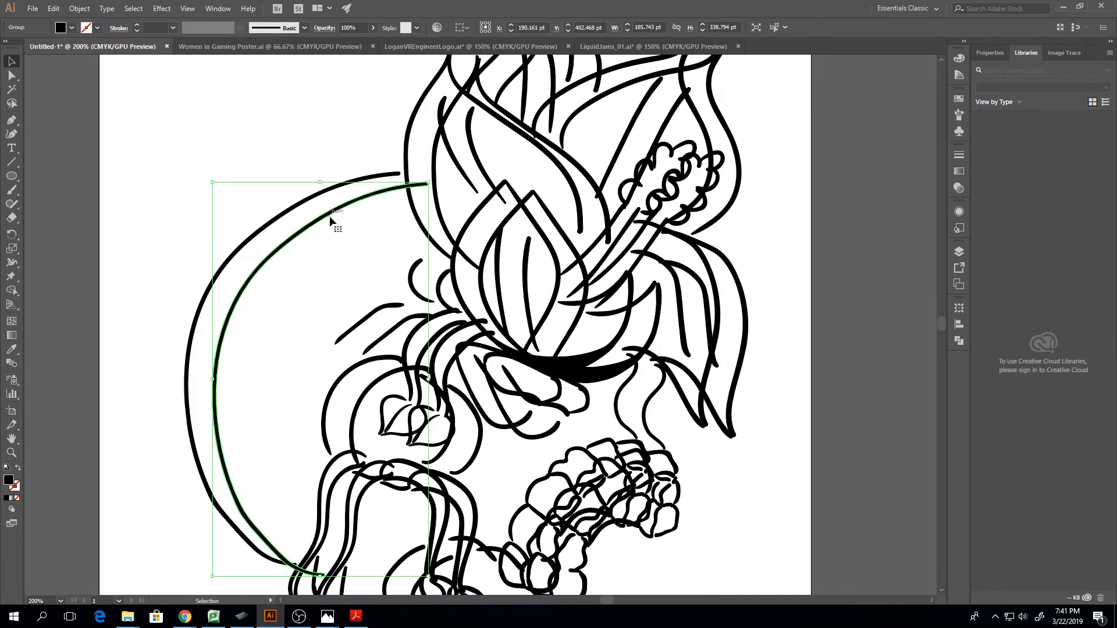
click(409, 288)
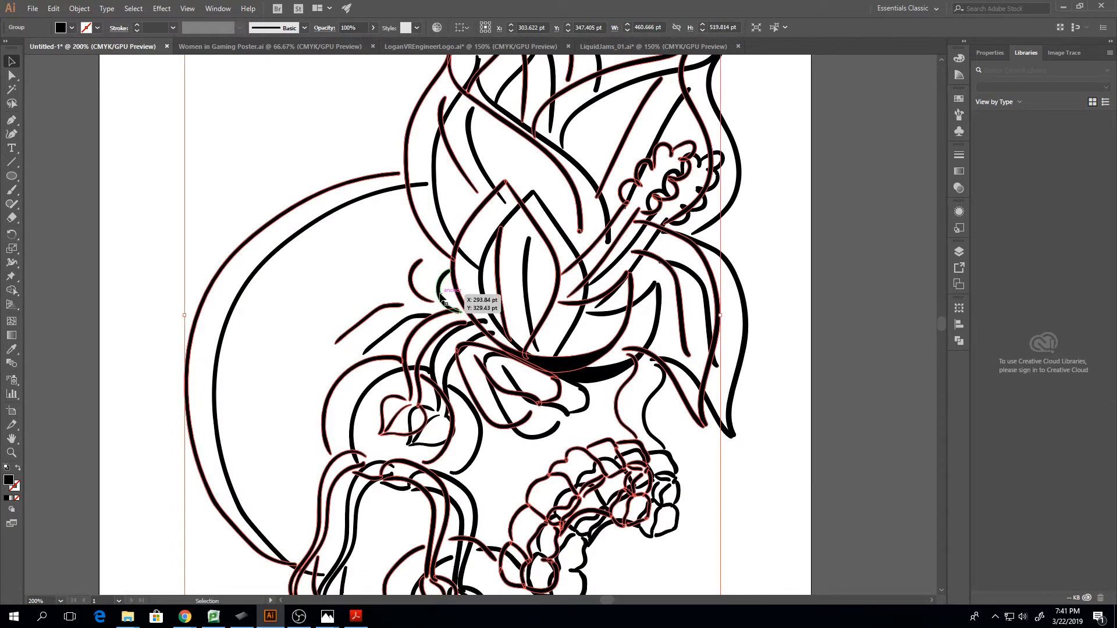
click(440, 294)
click(463, 324)
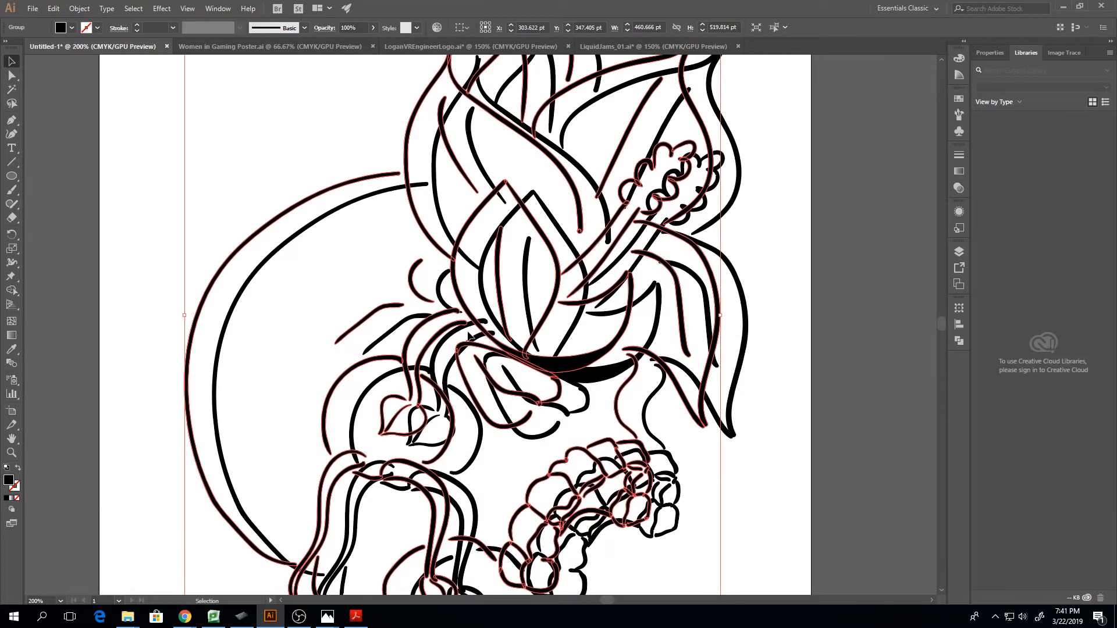
click(486, 338)
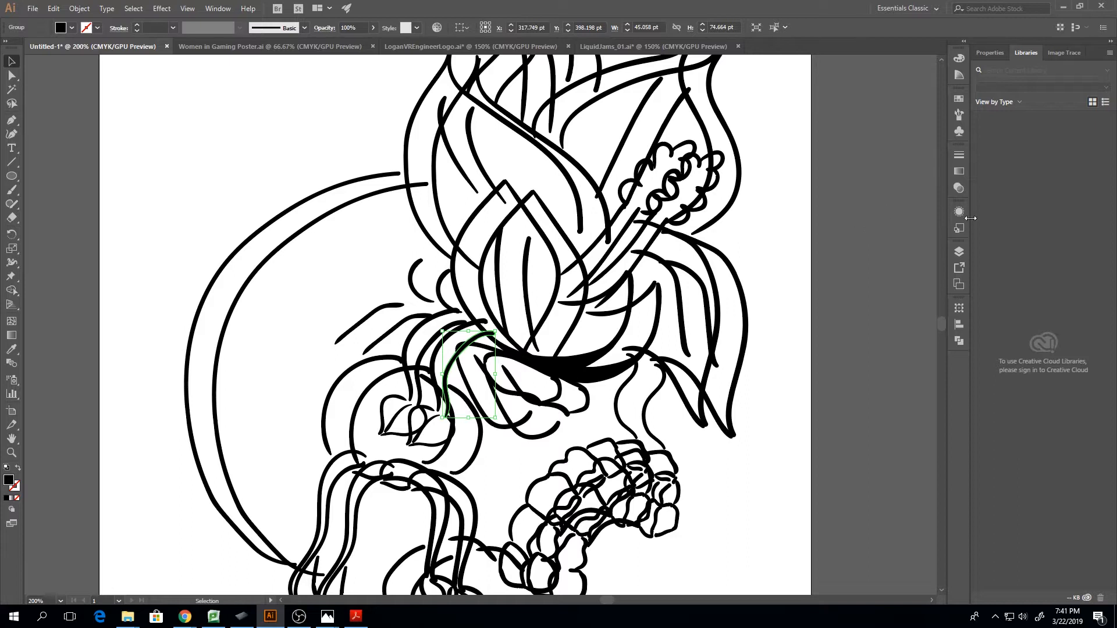
Lock and hide Layer 3 to view the Skull layer alone, and show, unlock and reactivate Layer 3
click(959, 251)
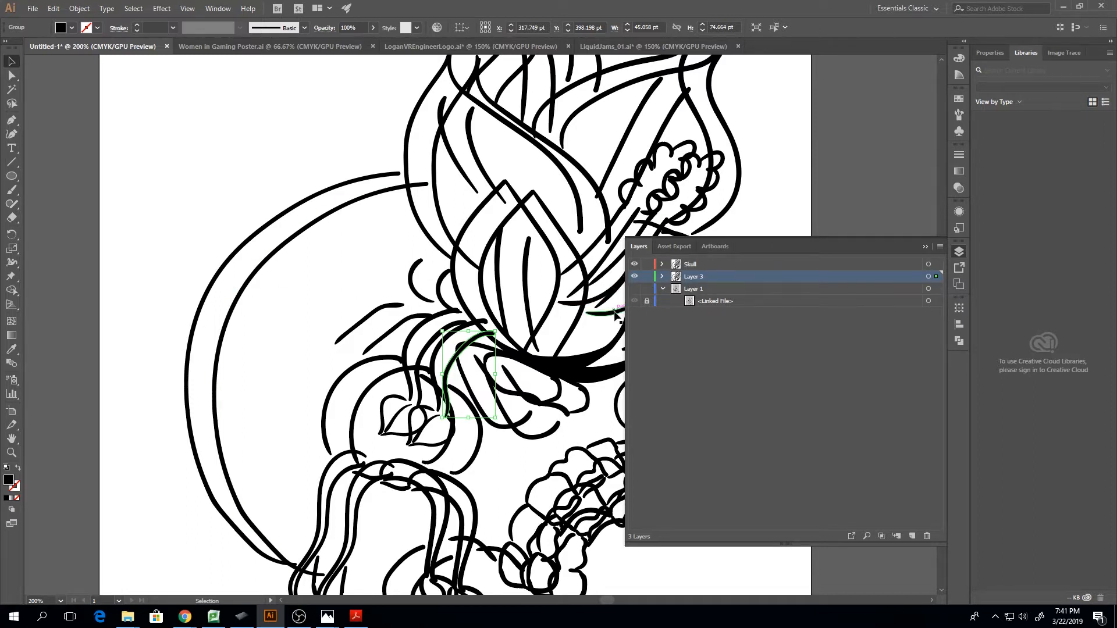
click(646, 276)
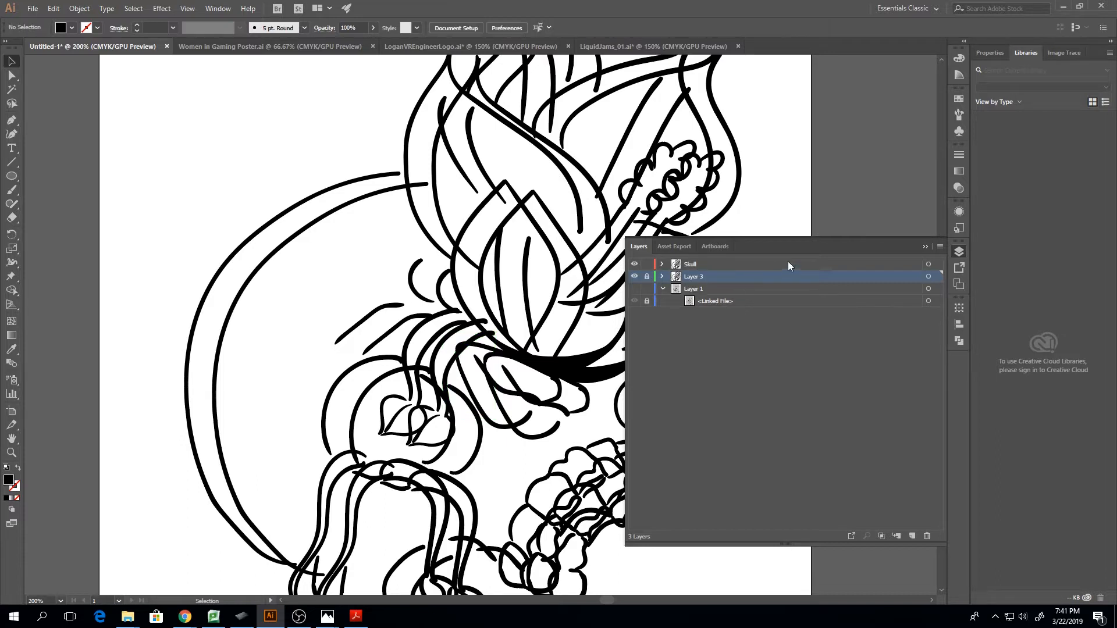
click(634, 277)
click(836, 263)
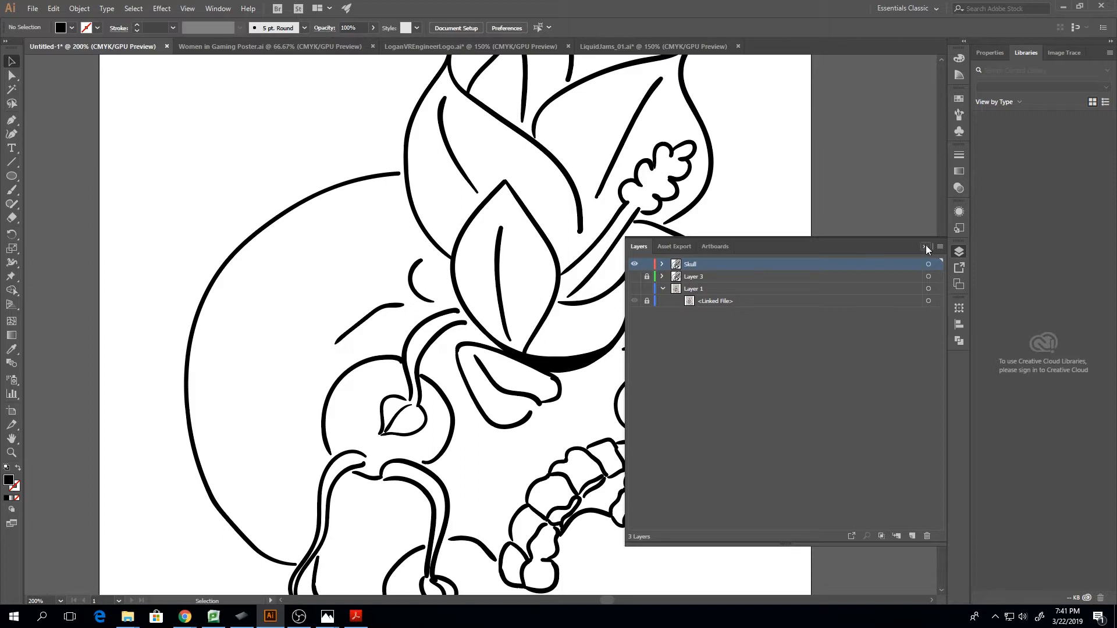
click(634, 277)
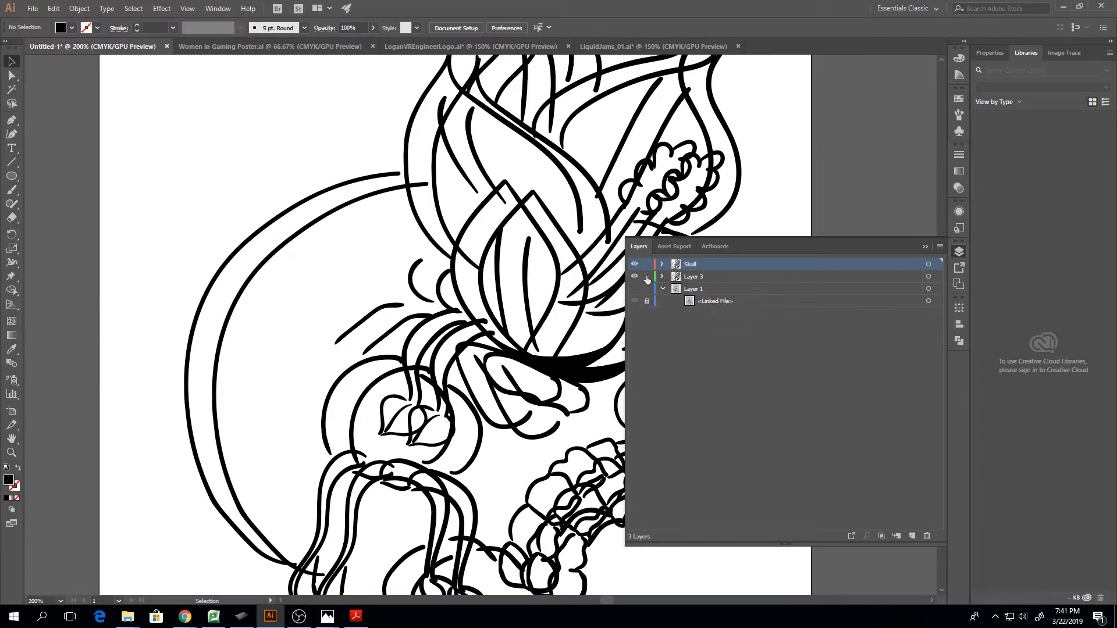
click(700, 280)
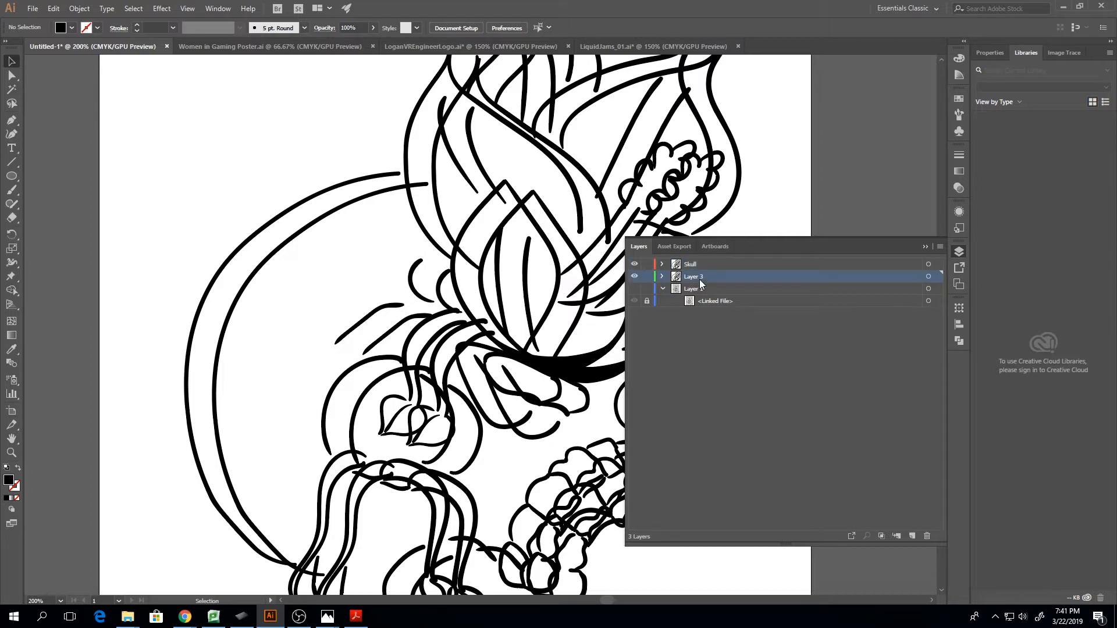
Cut the front petal's inner vein stroke from the ungrouped copy on Layer 3 and paste it into the Skull layer
click(530, 293)
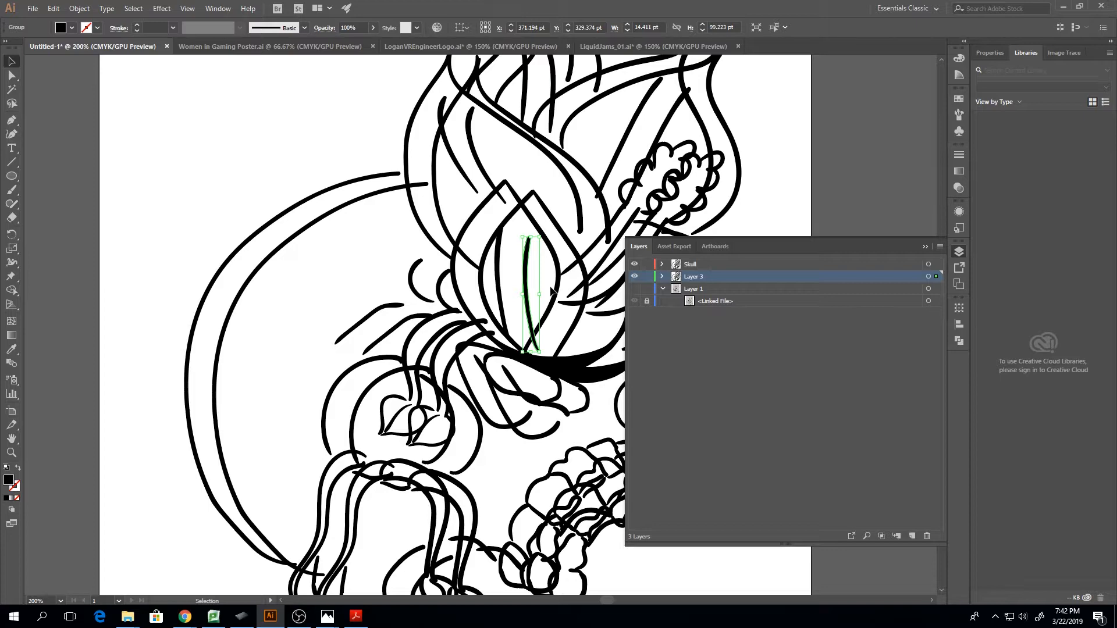
key(Delete)
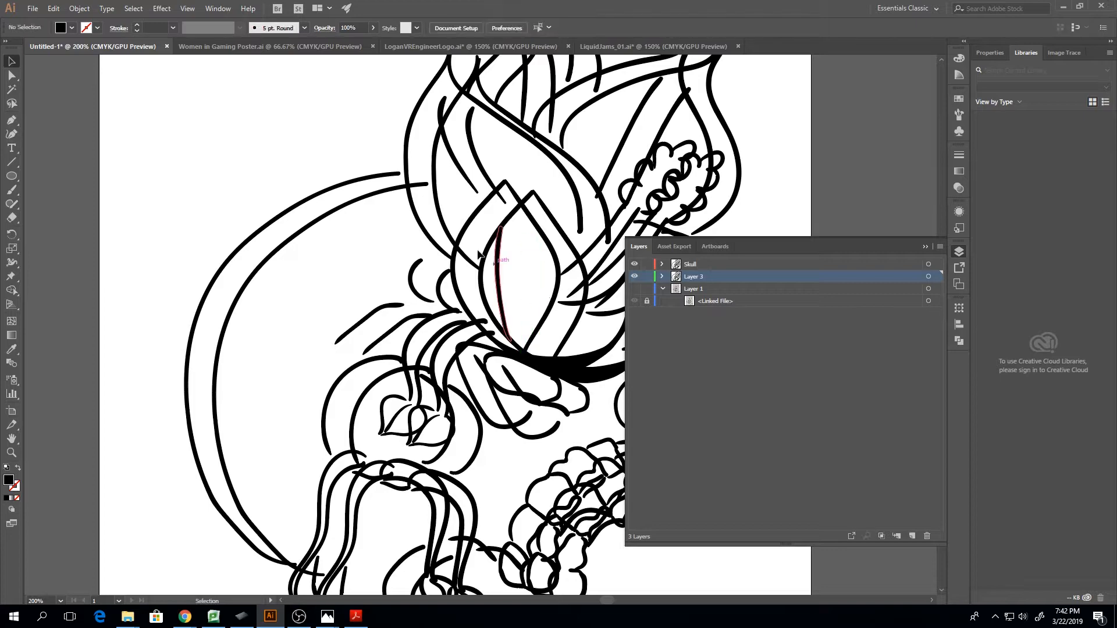
click(385, 180)
key(a)
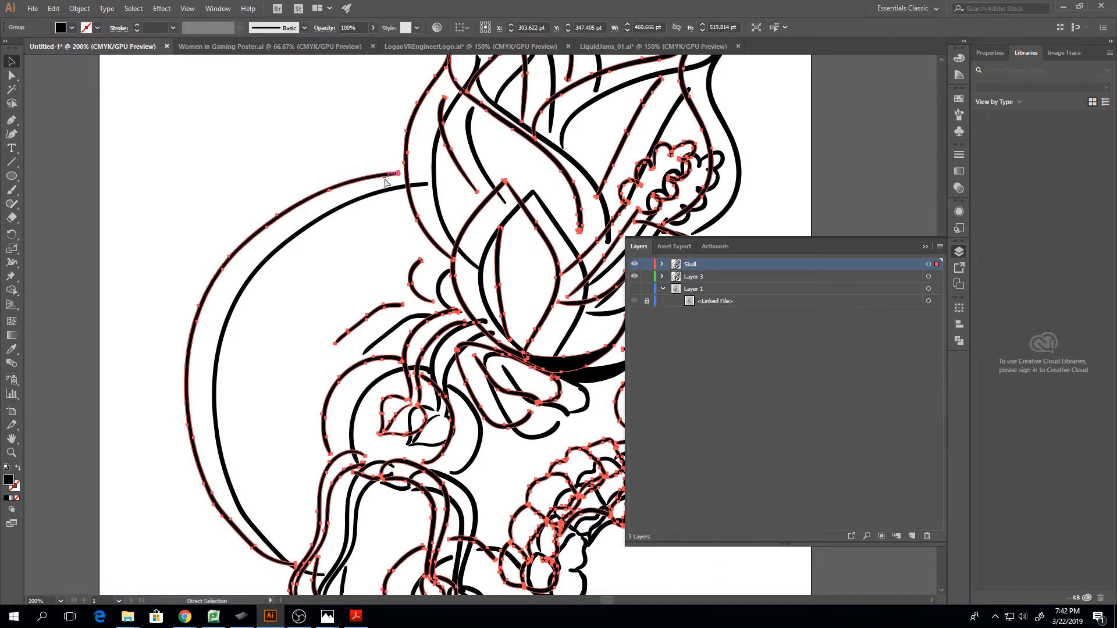
key(ctrl+v)
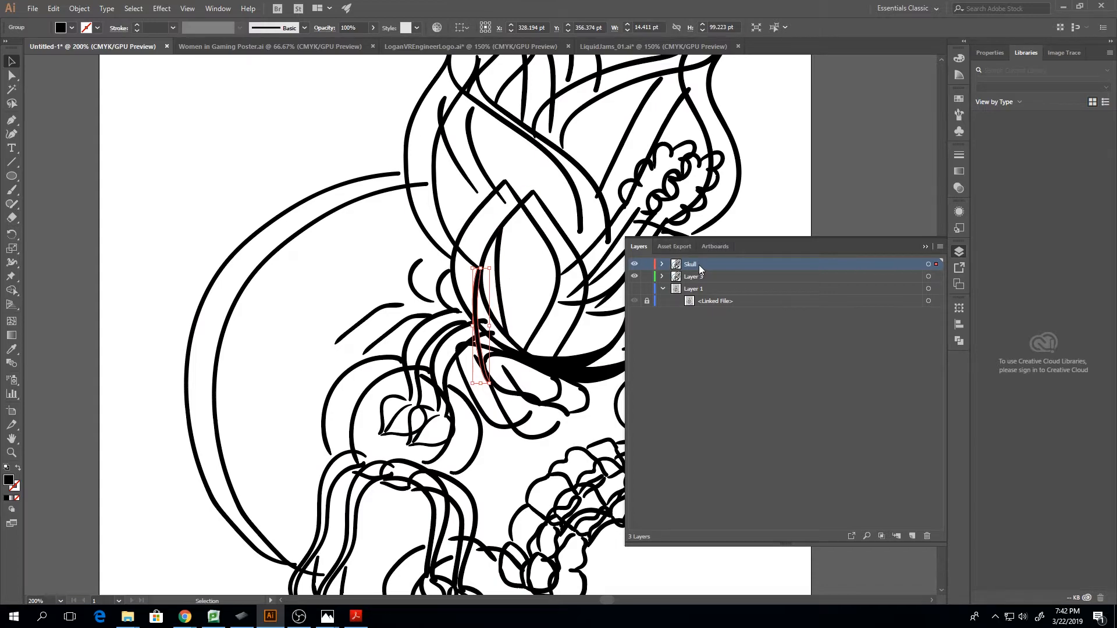
Undo the paste into the Skull layer and restore the cut petal vein stroke on Layer 3
key(a)
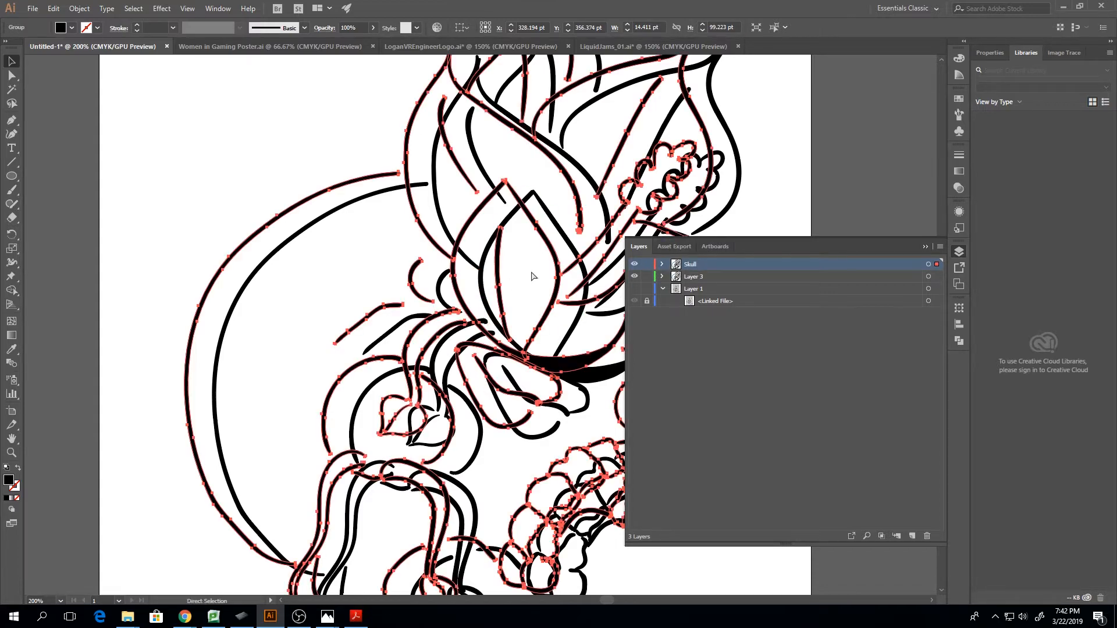
key(v)
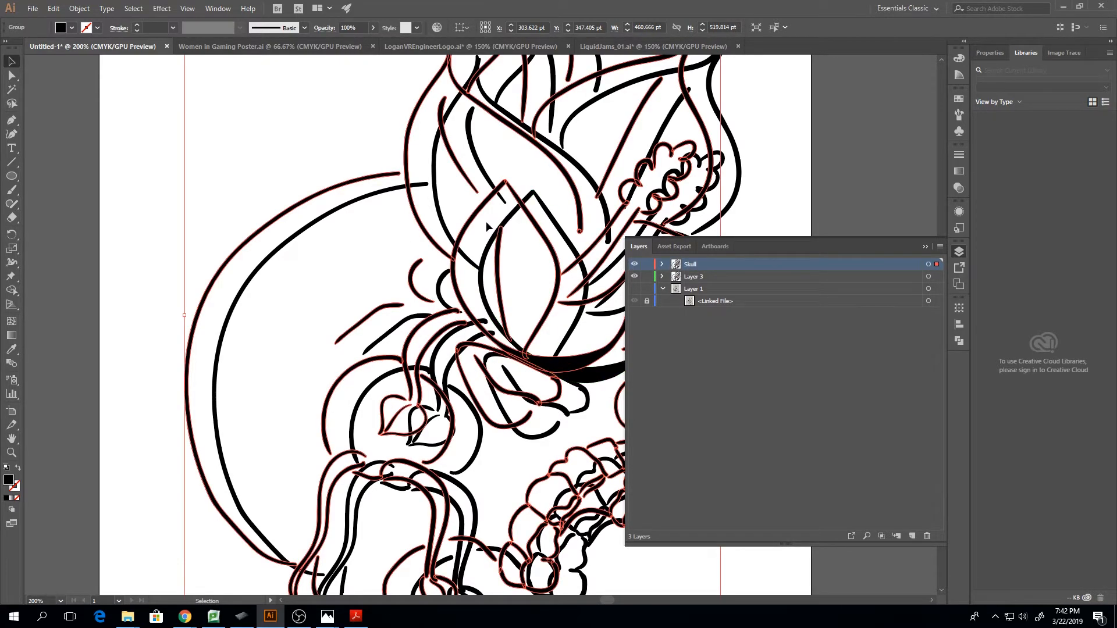
click(442, 284)
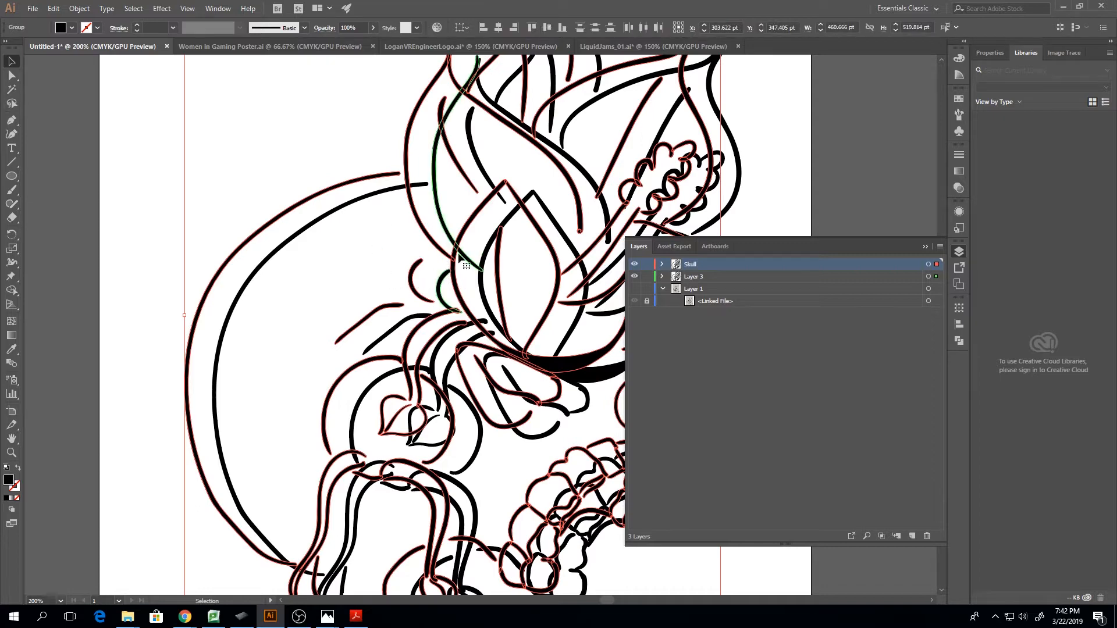
drag(132, 195, 205, 242)
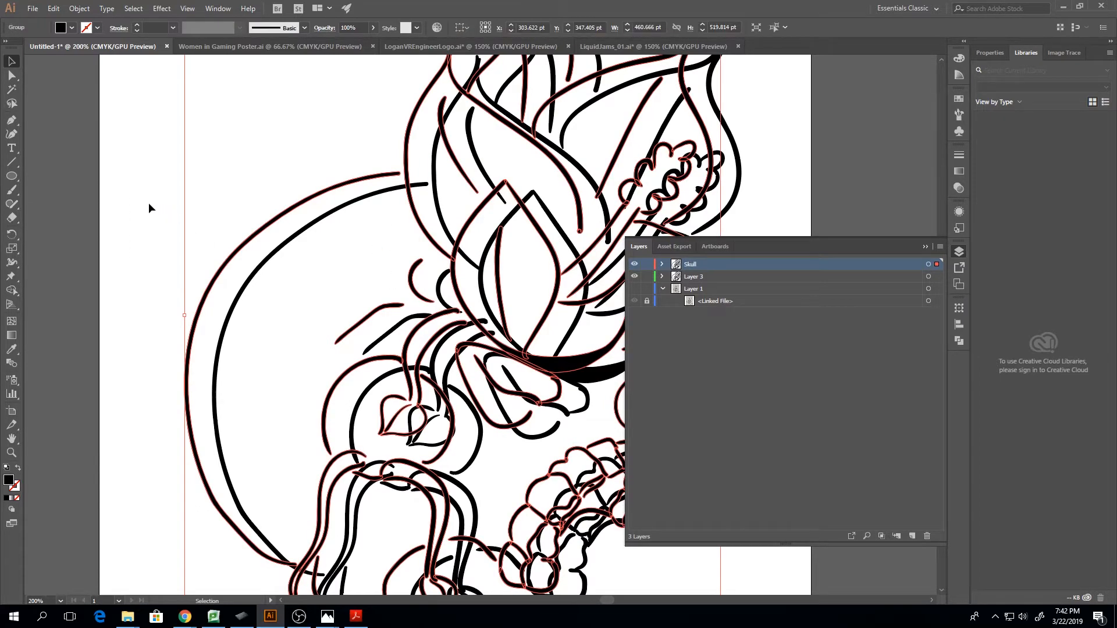
scroll(149, 203, up, 2)
click(146, 230)
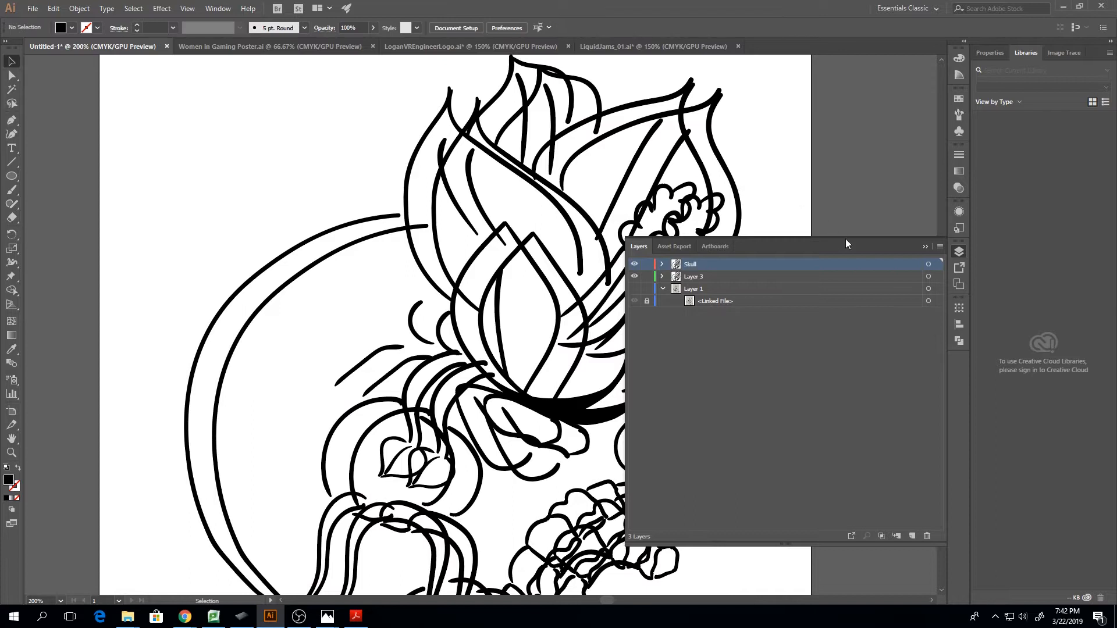
click(924, 247)
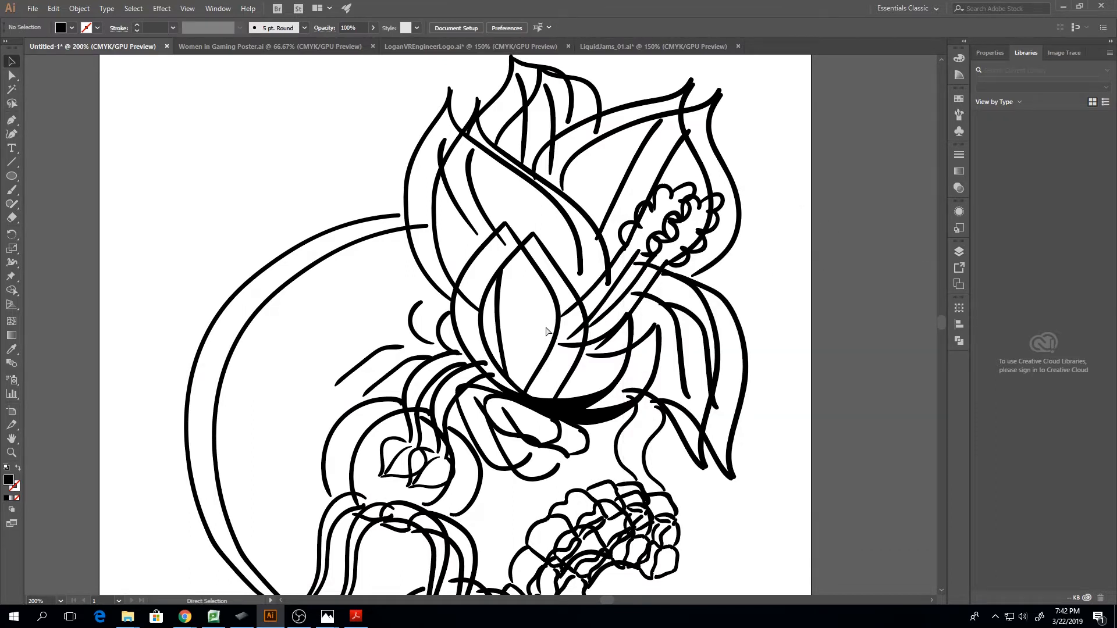
key(ctrl+z)
key(ctrl+z)
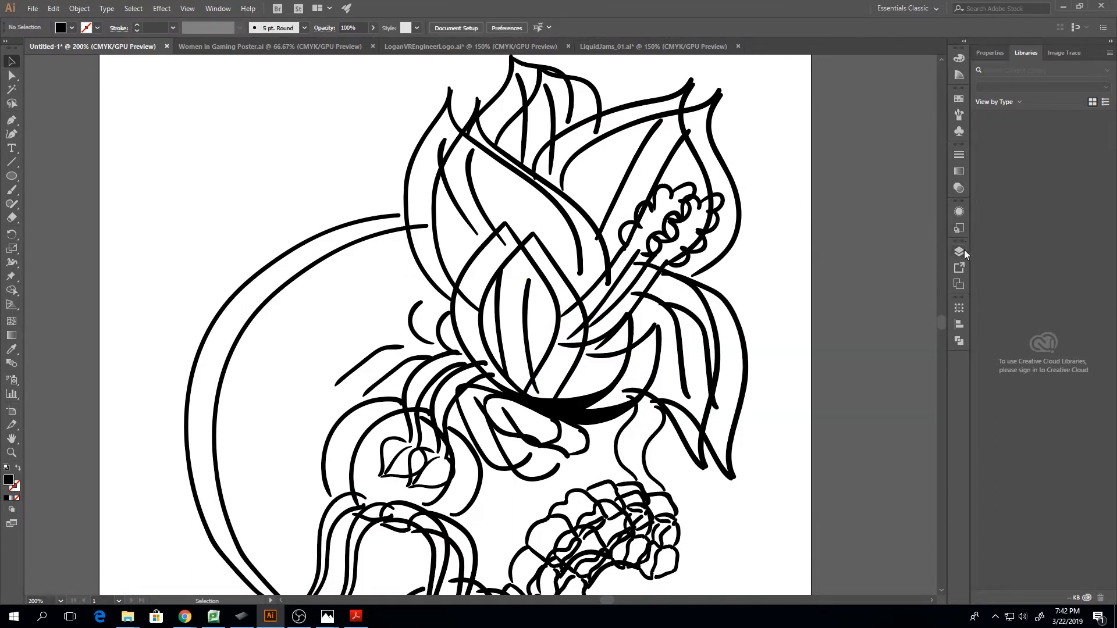
Lock and hide Layer 3 so that only the Skull layer's line art shows
click(959, 251)
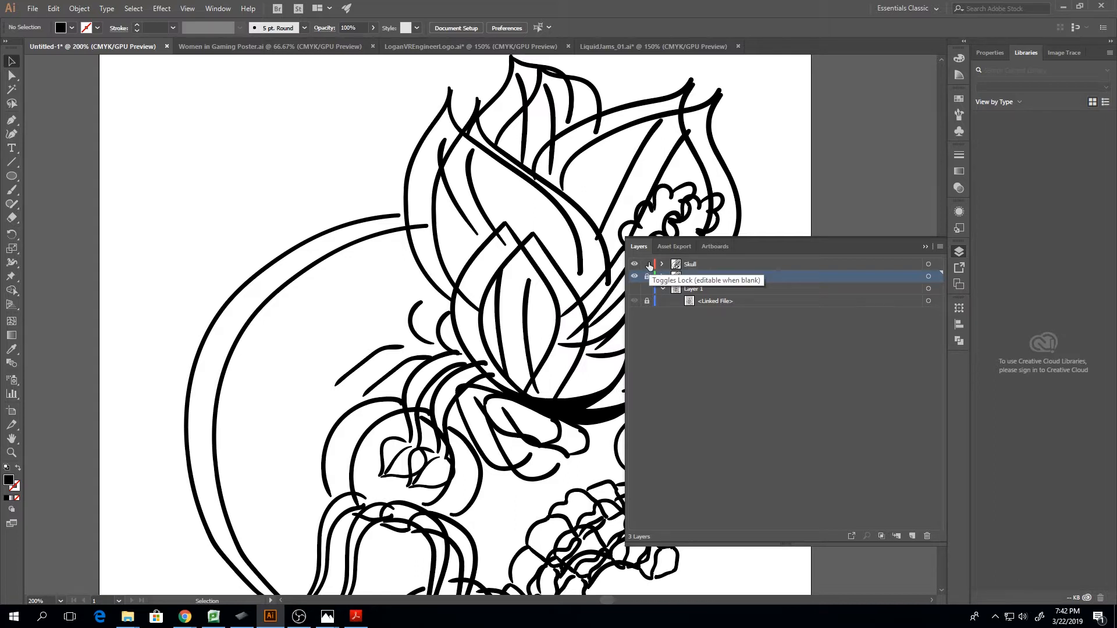
click(707, 265)
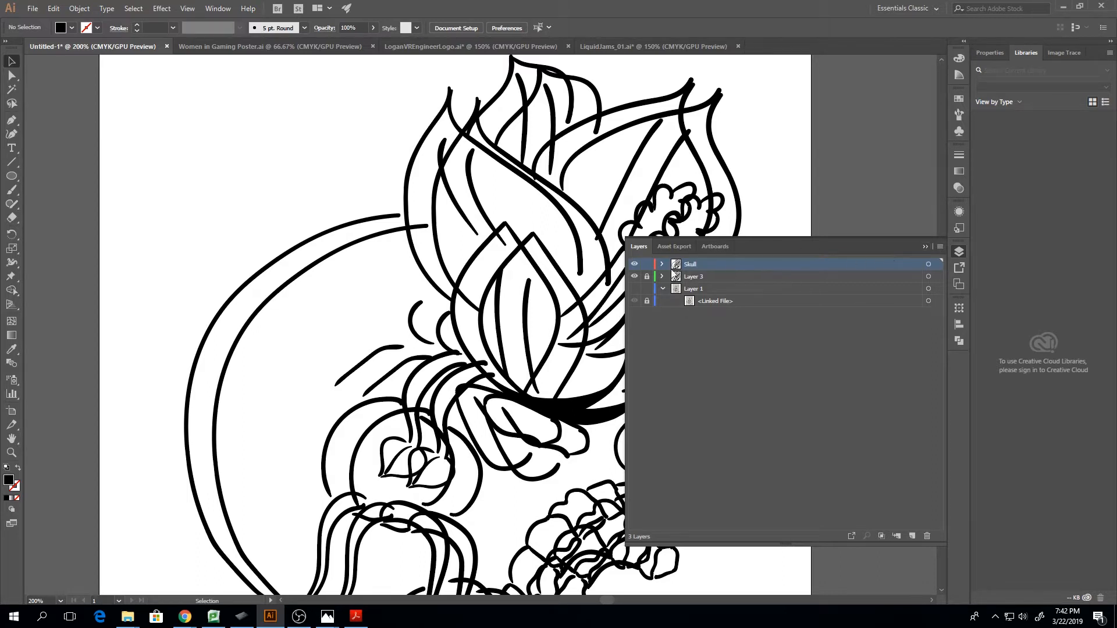
click(634, 276)
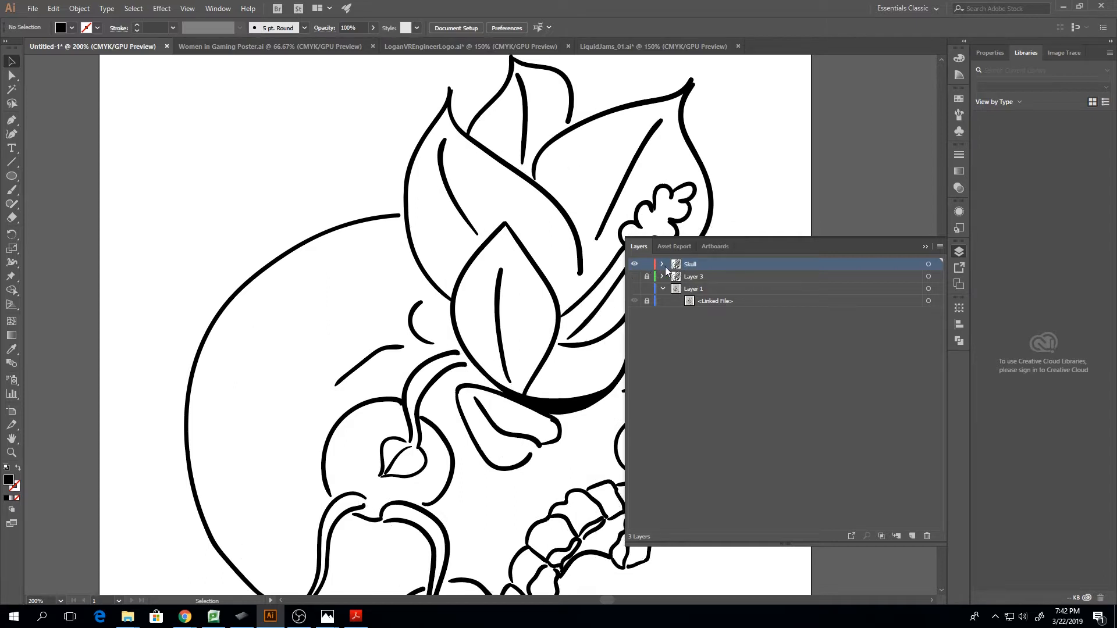
click(719, 277)
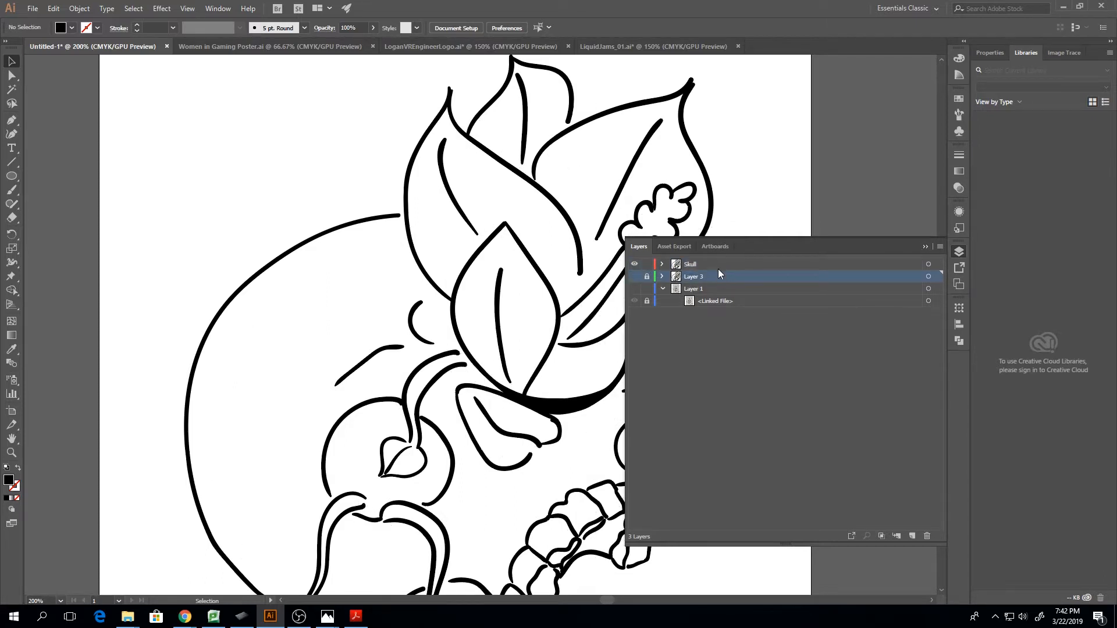
click(926, 246)
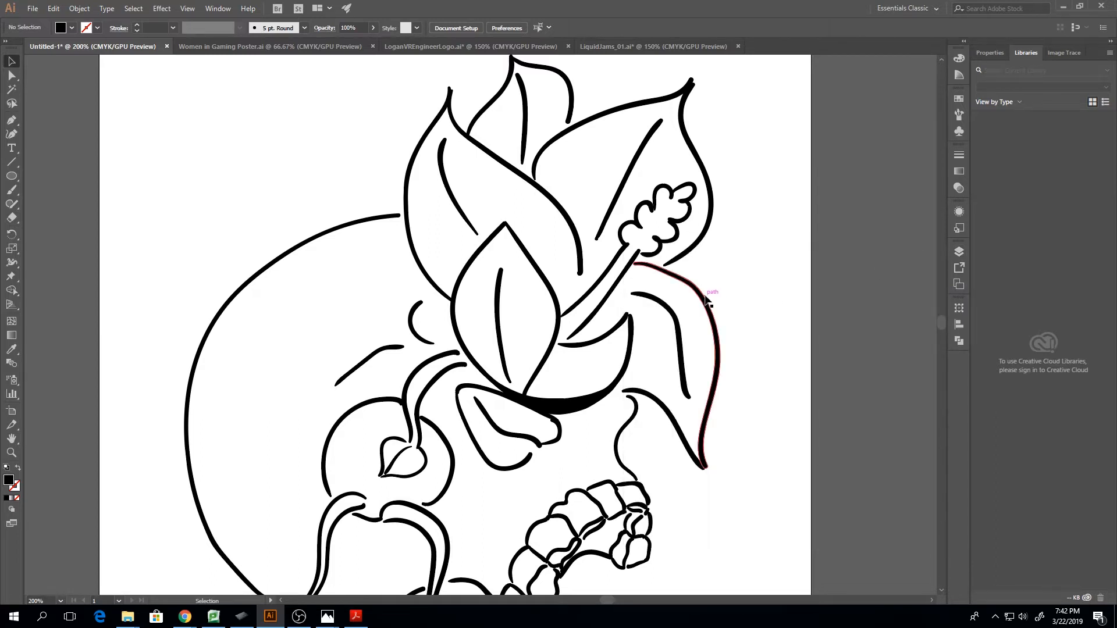
Select the whole line art on the Skull layer and ungroup it
key(ctrl+minus)
key(ctrl+minus)
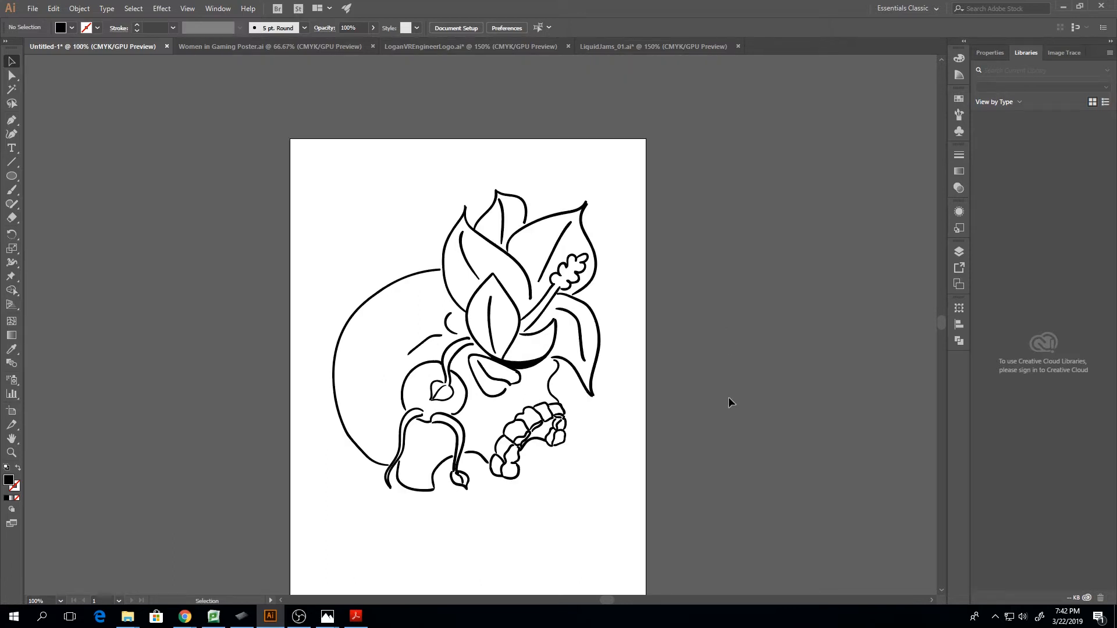
key(ctrl+plus)
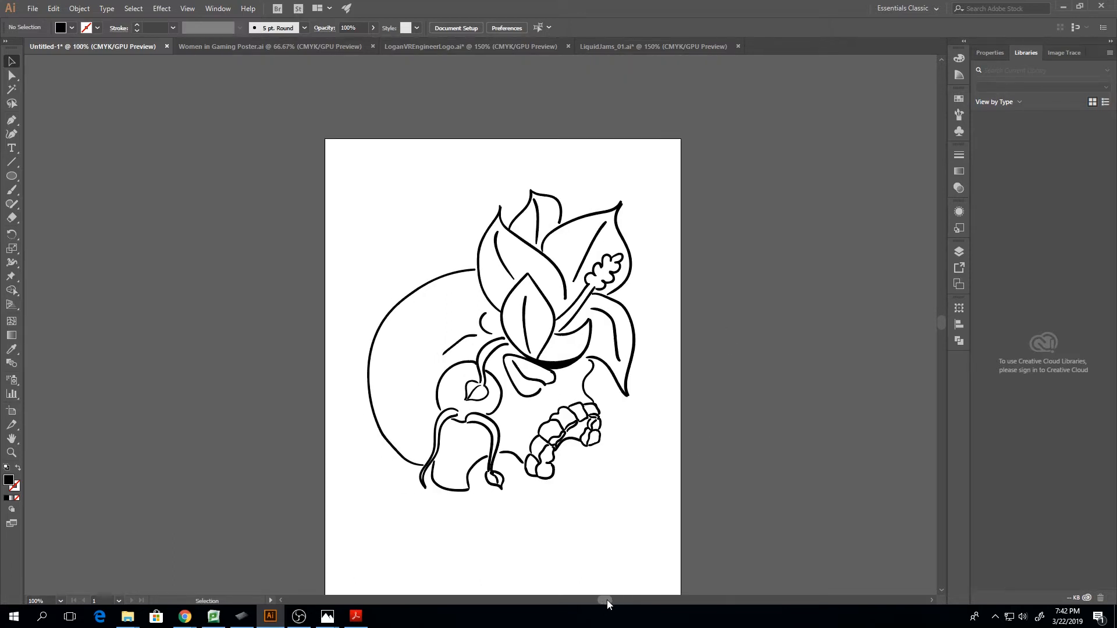
key(ctrl+plus)
key(ctrl+minus)
key(ctrl+minus)
drag(303, 211, 678, 524)
right_click(563, 373)
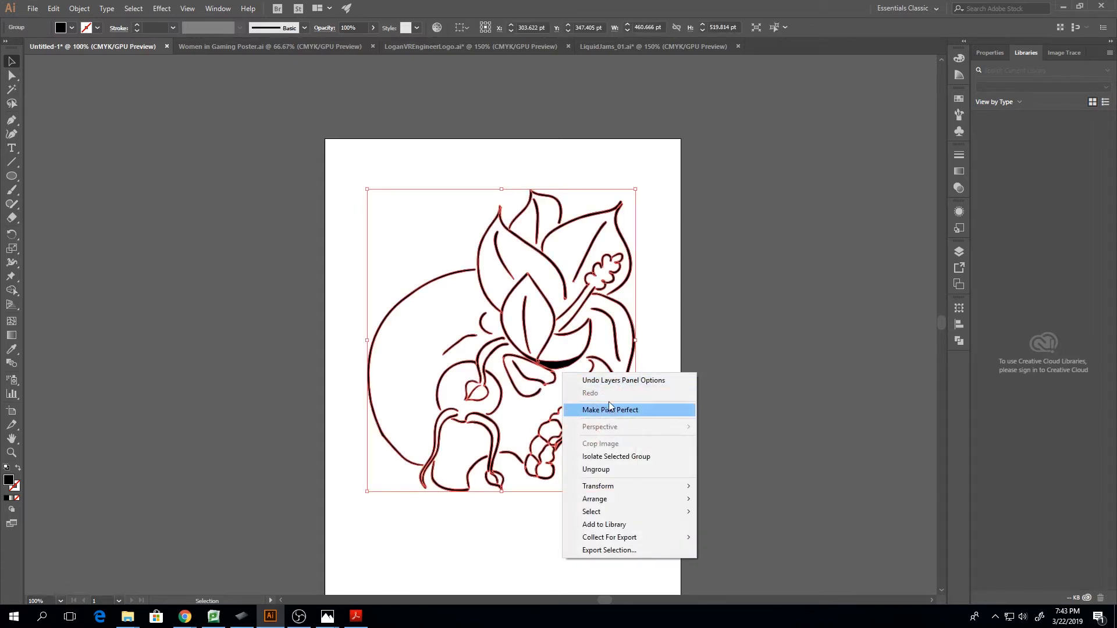
click(599, 470)
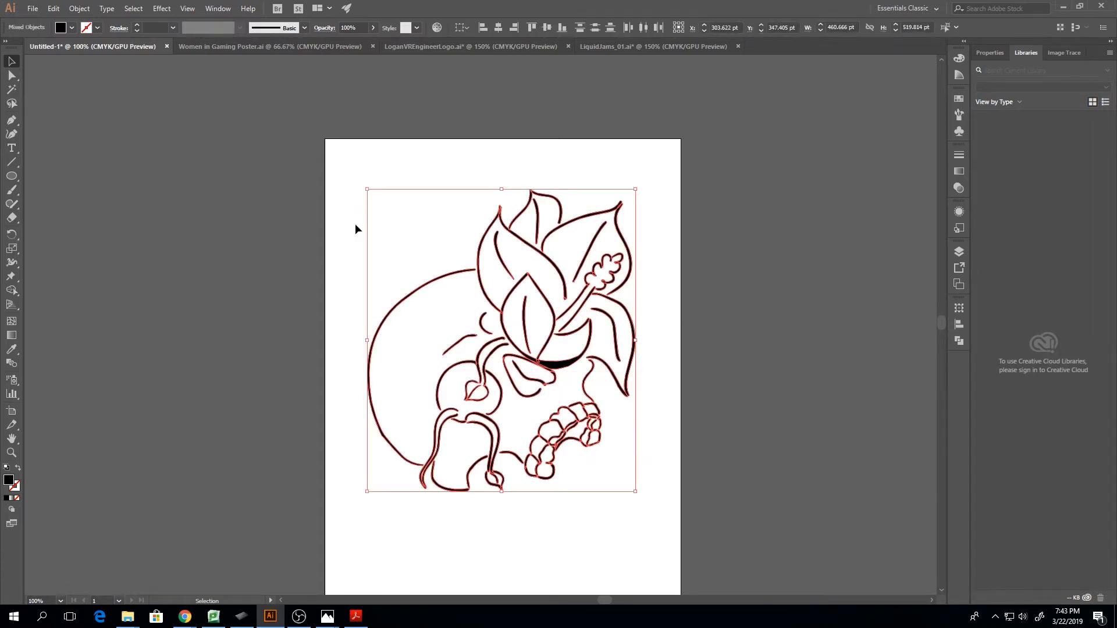
Group all the Skull layer's strokes again and check that they select as one object
drag(283, 207, 642, 469)
right_click(556, 367)
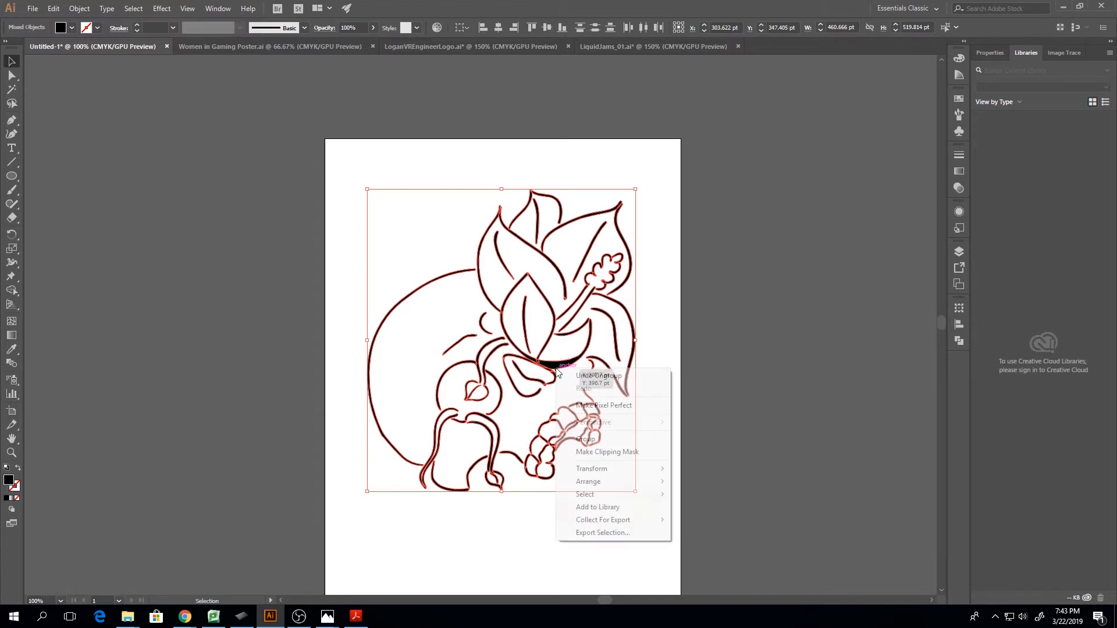
click(617, 441)
click(327, 273)
click(514, 457)
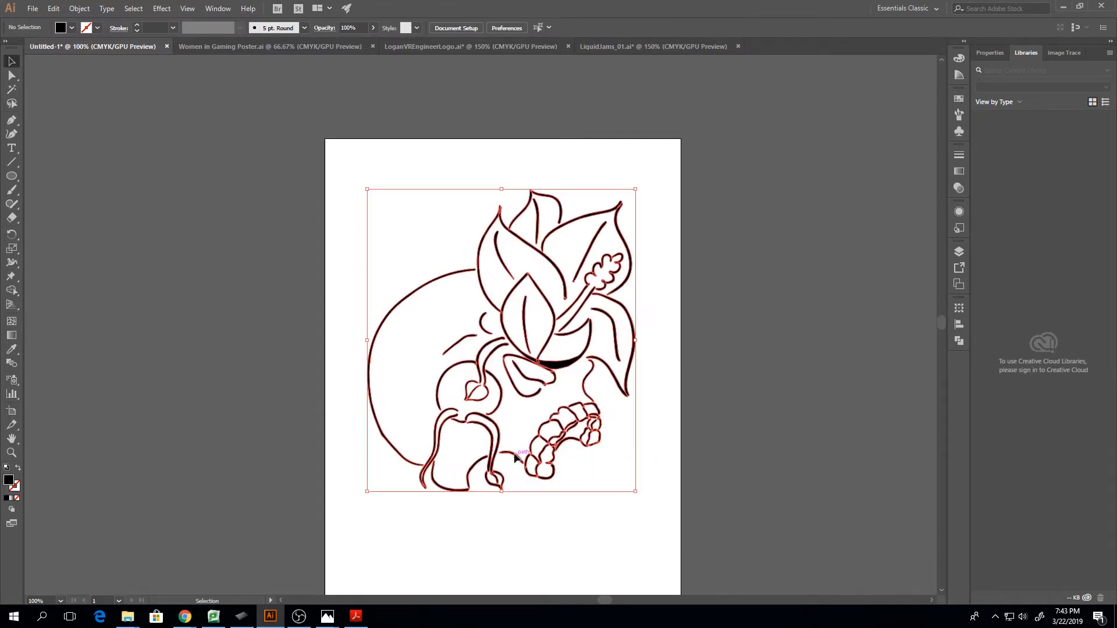
Isolate the line-art group, step back to the Skull layer level and ungroup the line art there
right_click(565, 356)
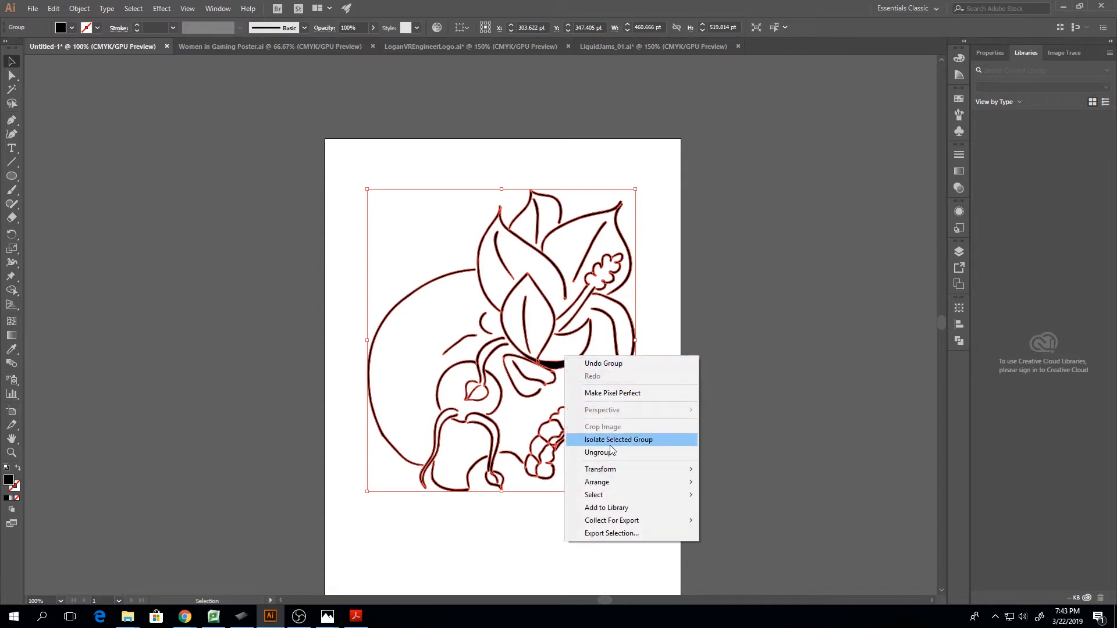
click(609, 445)
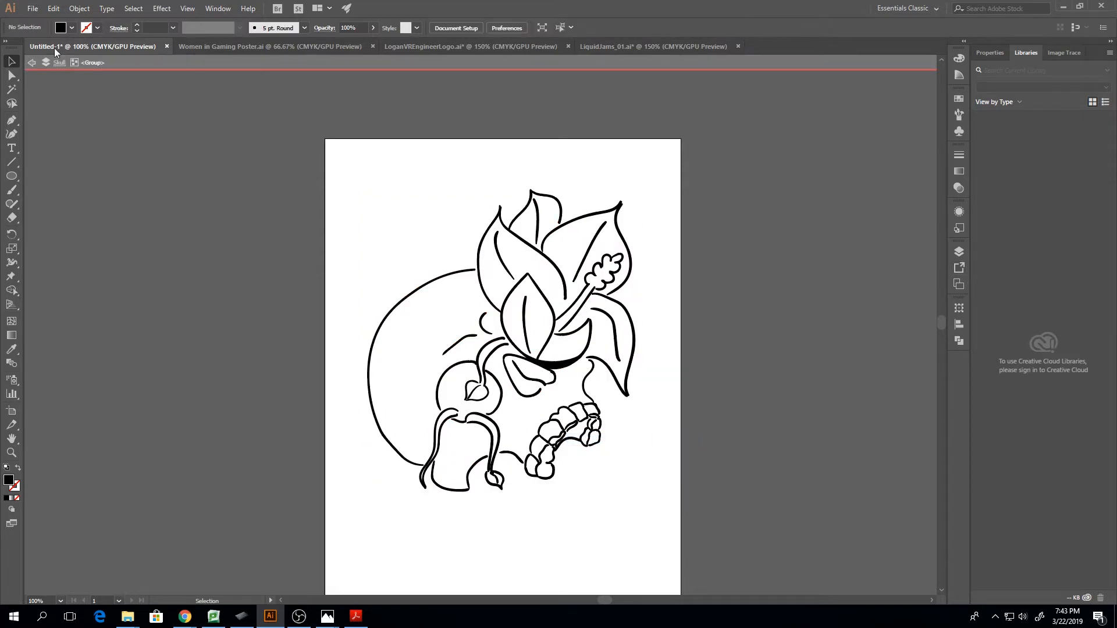
click(32, 62)
click(558, 353)
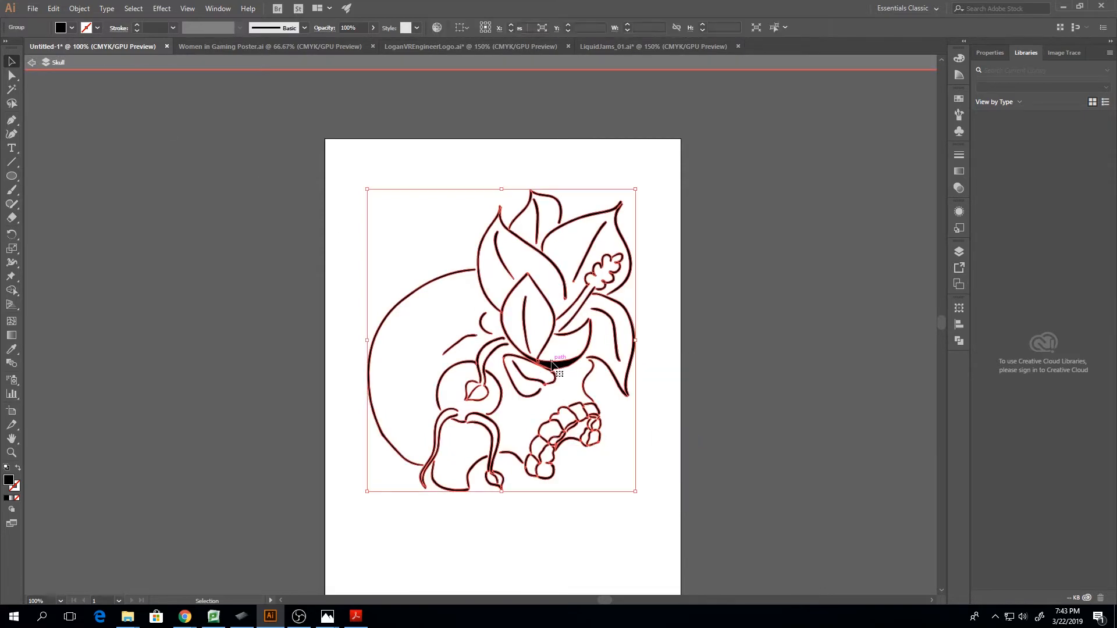
right_click(553, 360)
click(597, 471)
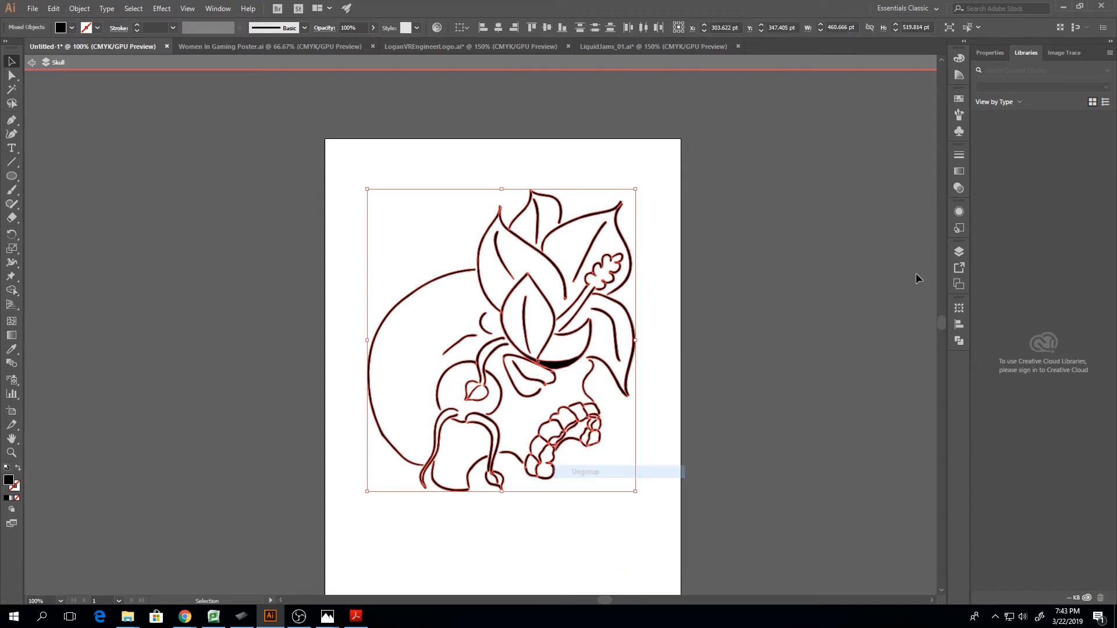
Expand the isolated Skull layer and examine the individual stroke groups it contains
click(959, 252)
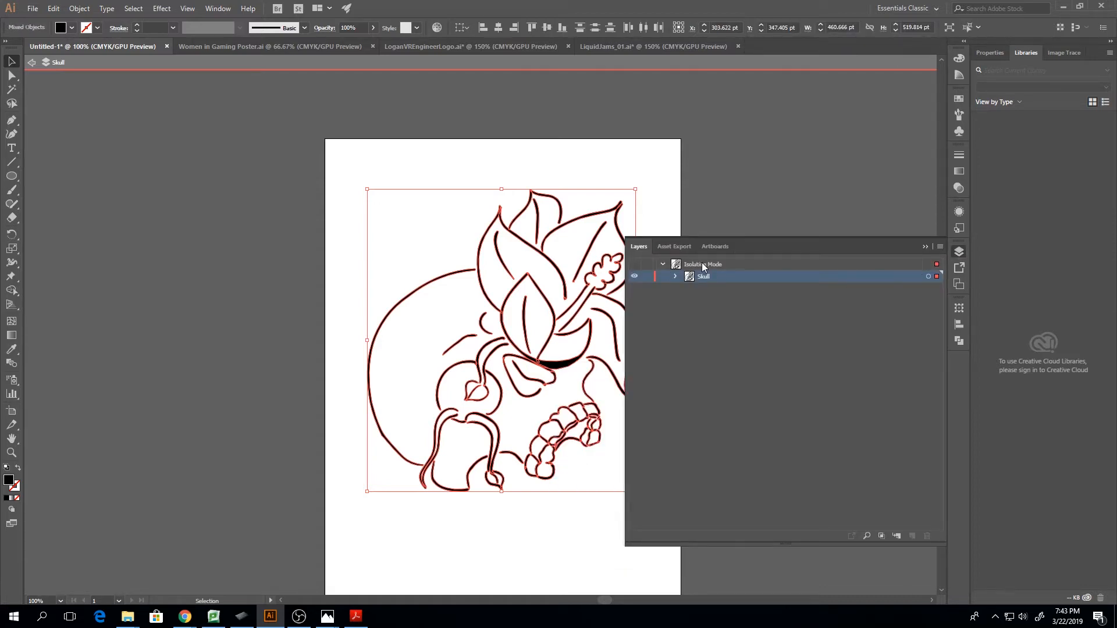
click(674, 277)
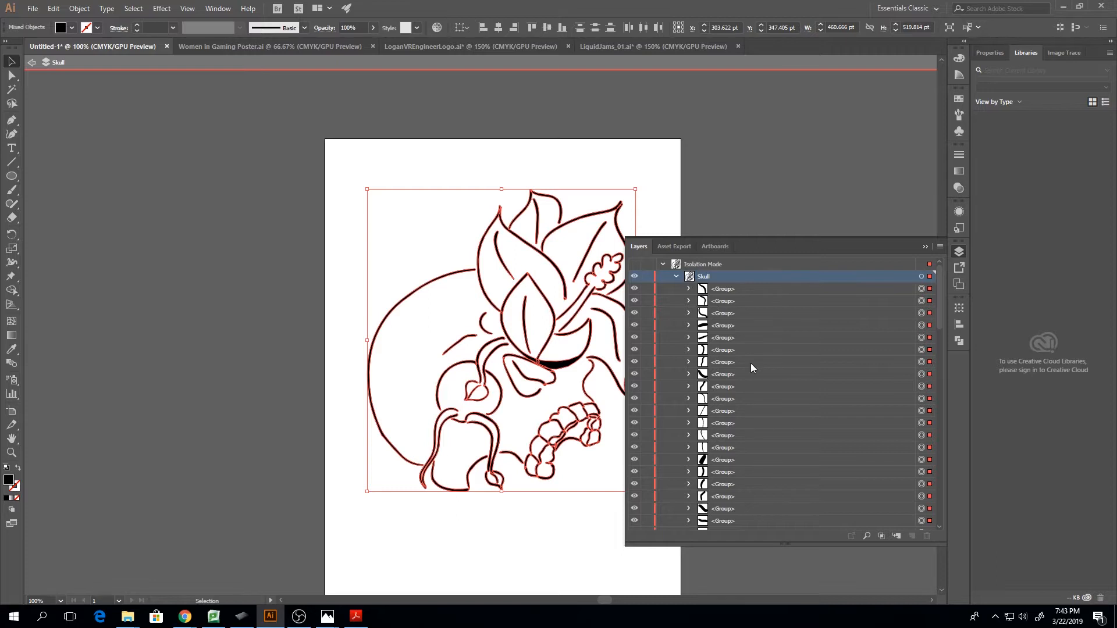
scroll(759, 394, down, 2)
scroll(759, 394, down, 5)
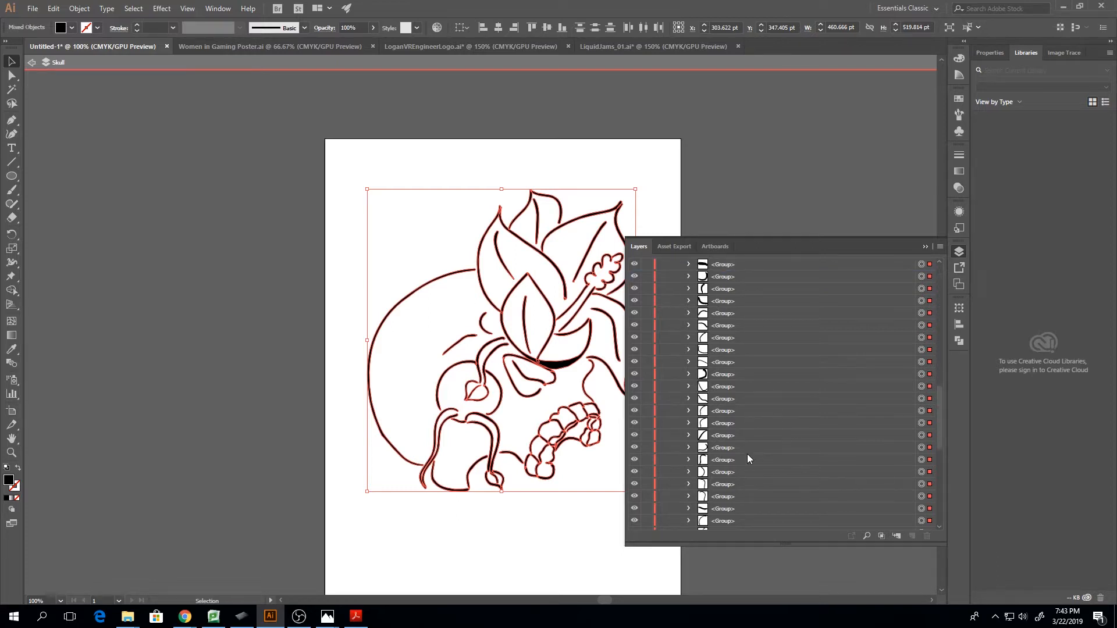
scroll(757, 372, down, 2)
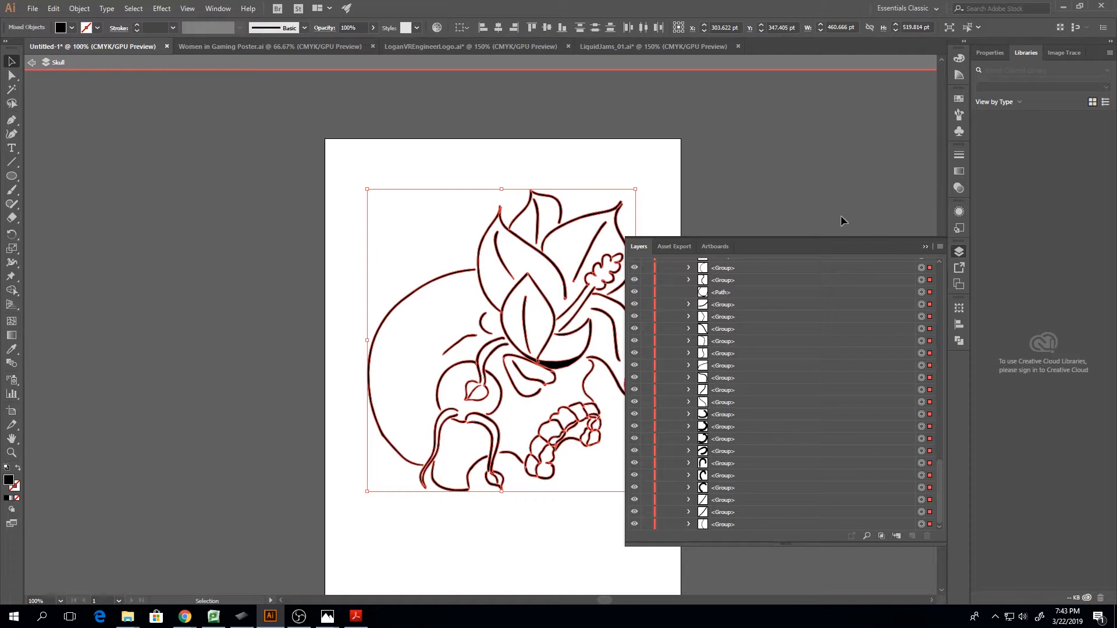
click(925, 247)
Select the strokes touched by a rectangle from beside the skull's upper curve to the flower's base and group them
click(278, 181)
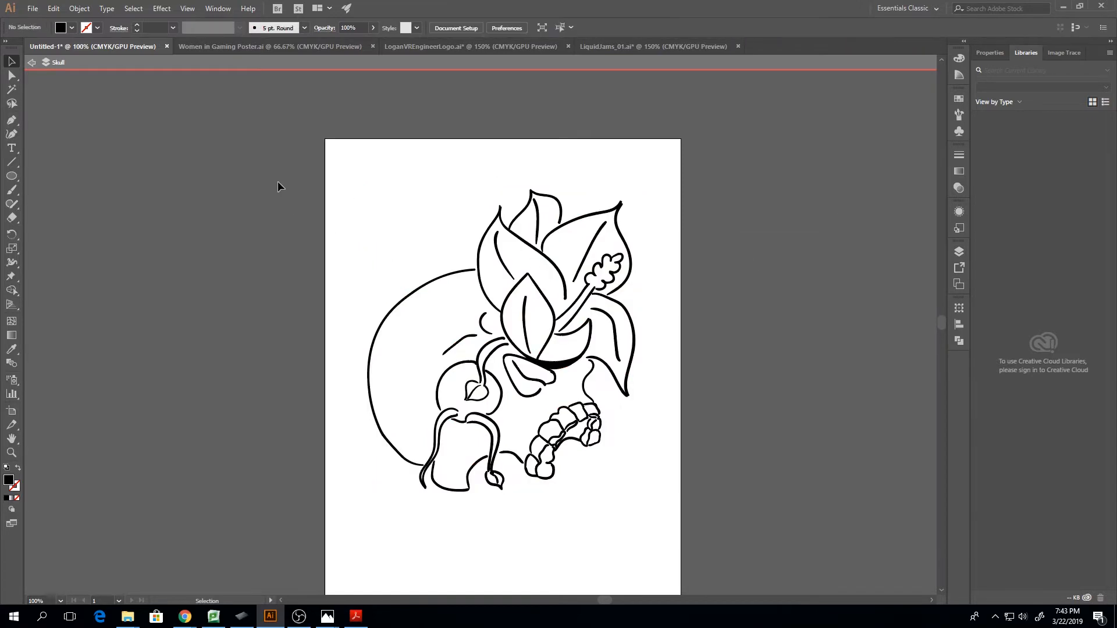
drag(277, 181, 710, 535)
right_click(509, 336)
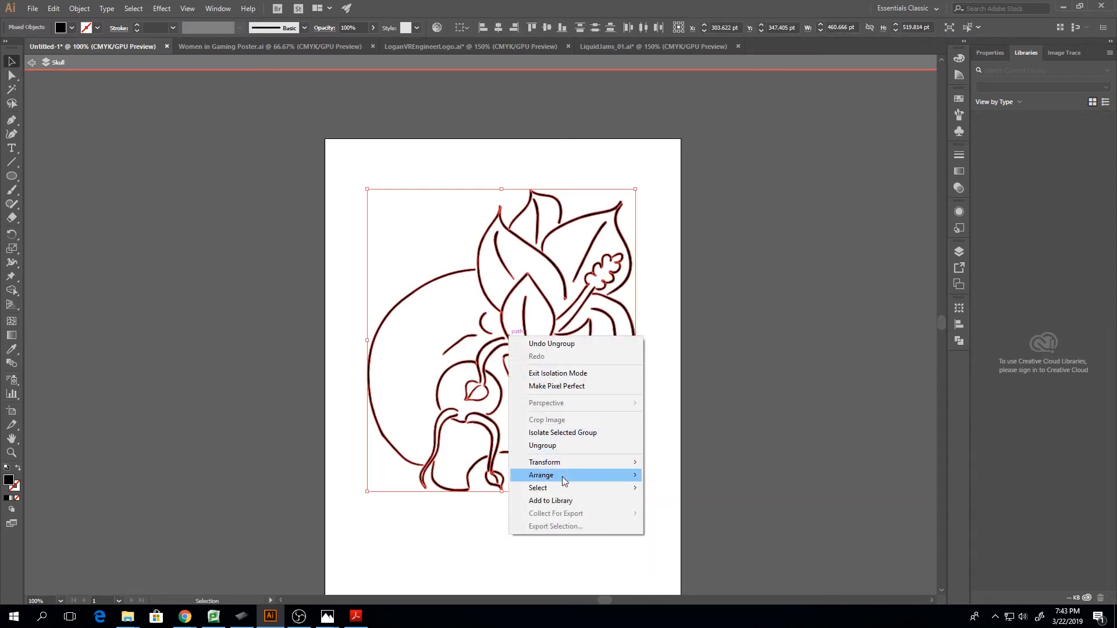
click(703, 377)
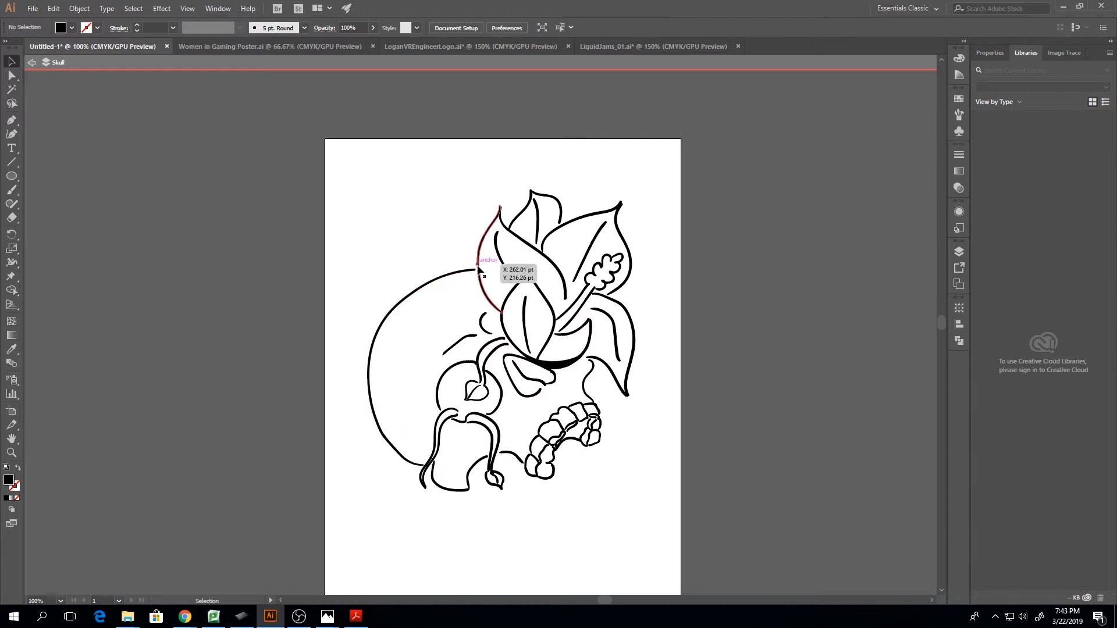
drag(354, 236, 547, 365)
right_click(548, 367)
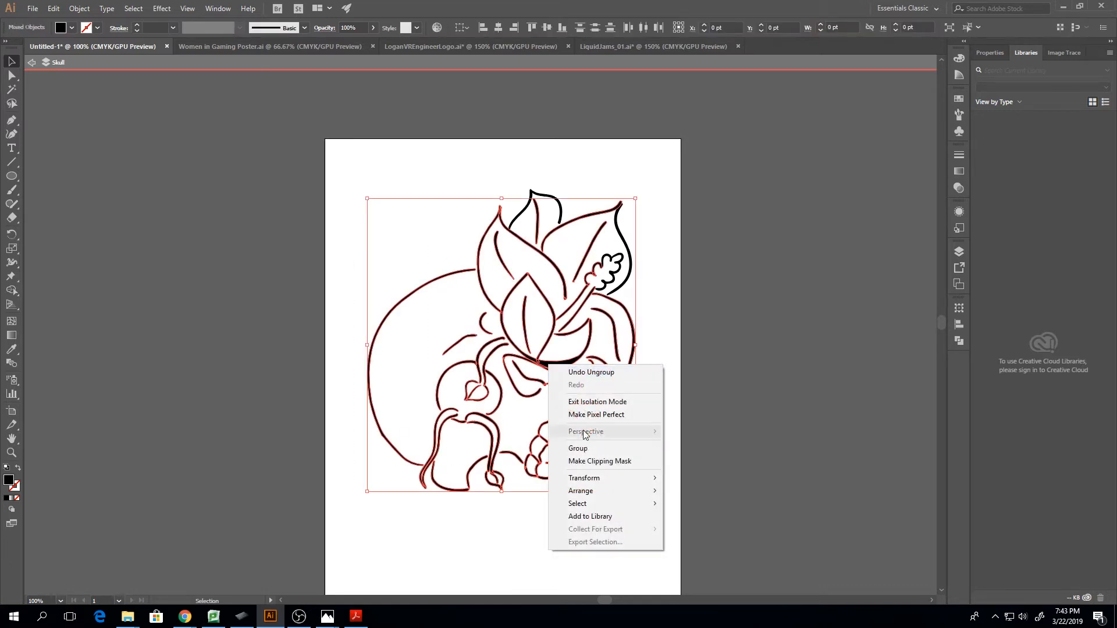
click(595, 449)
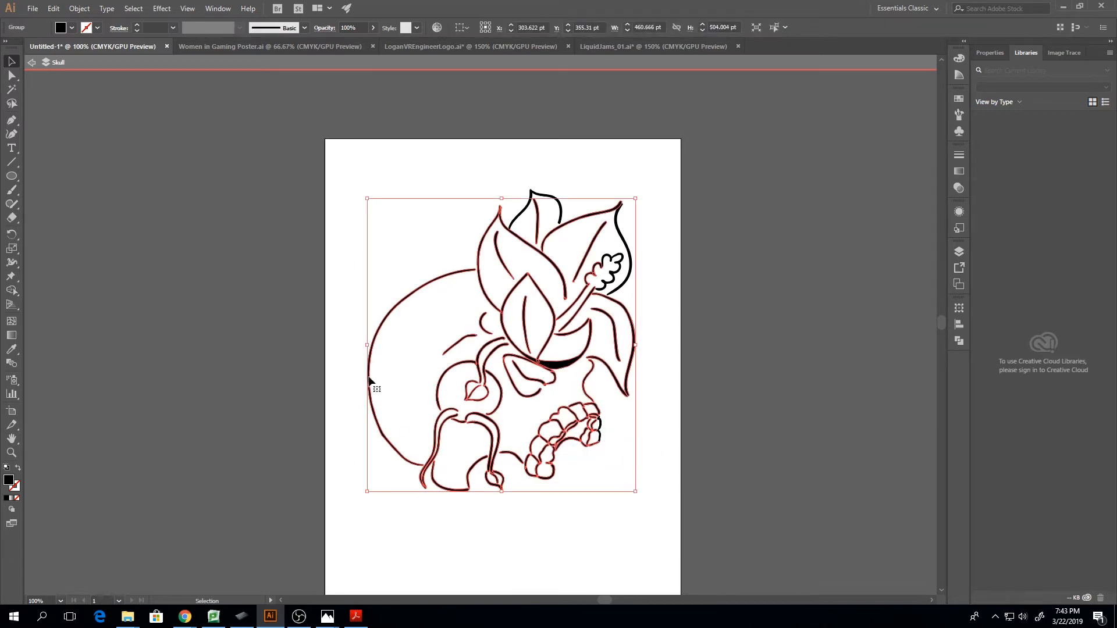
Undo the last grouping and select all the line-art strokes inside the isolated Skull layer
click(332, 282)
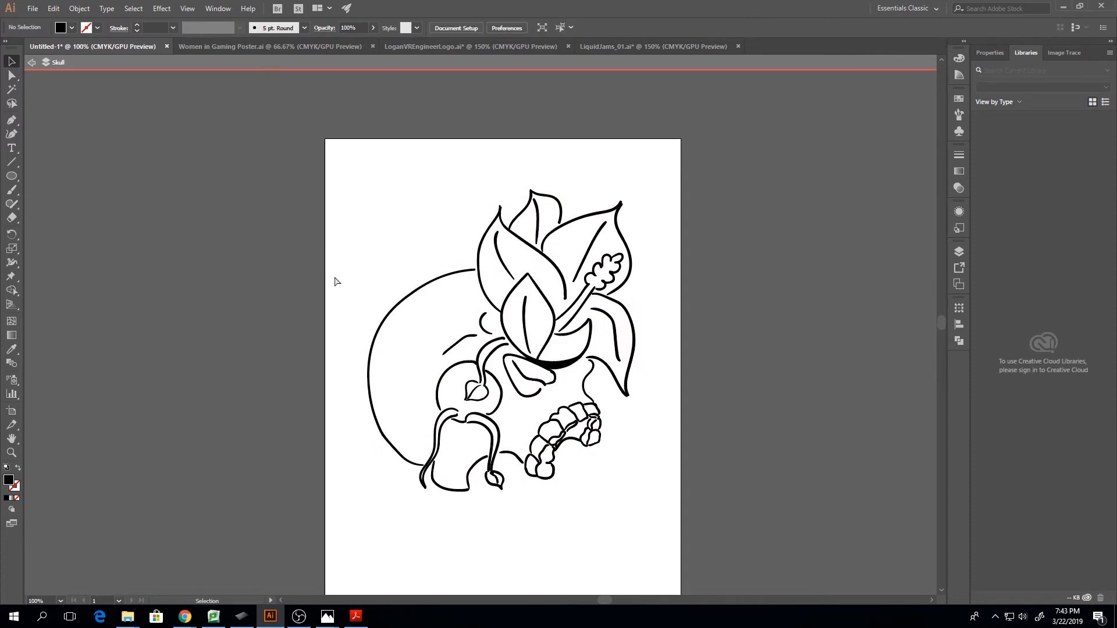
key(ctrl+z)
drag(281, 120, 725, 536)
Ungroup all the selected strokes in the Skull layer and check whether they can be ungrouped further
right_click(525, 384)
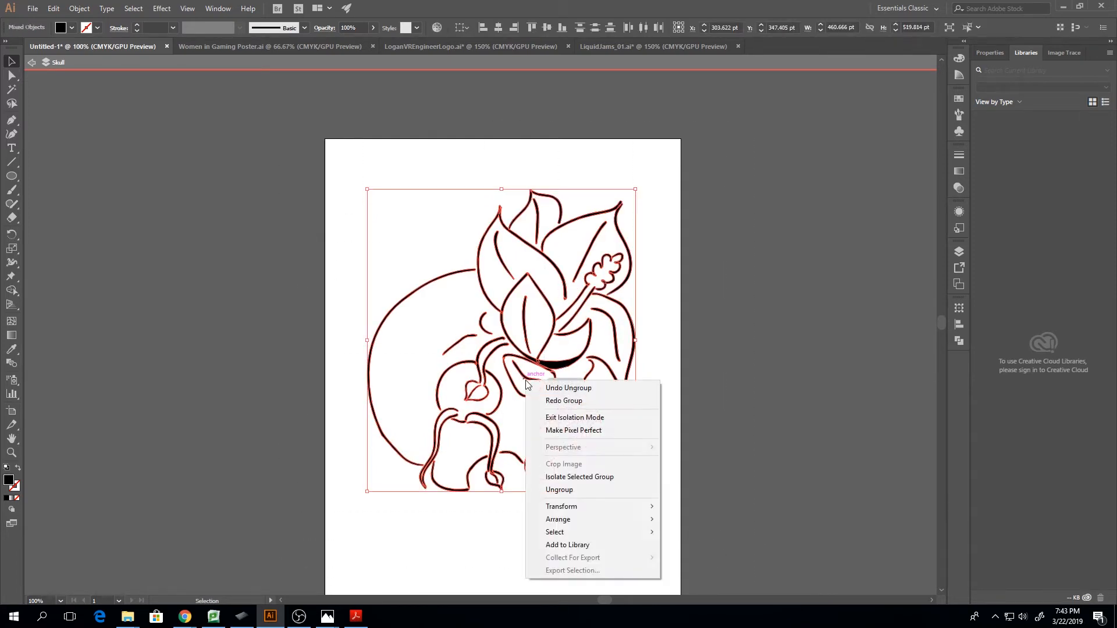
click(578, 486)
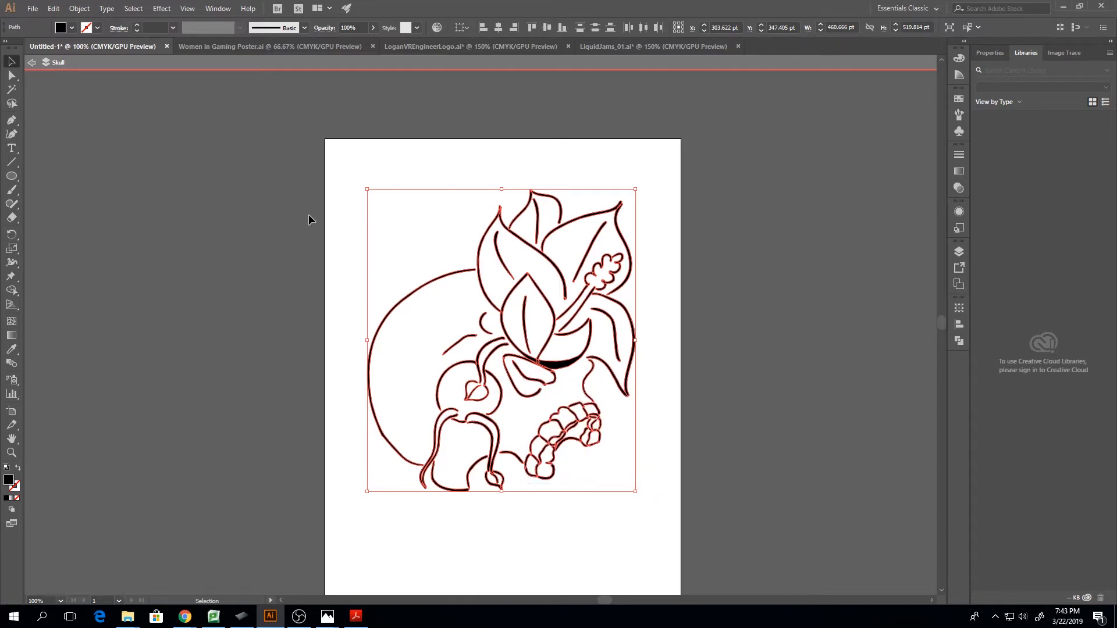
right_click(552, 373)
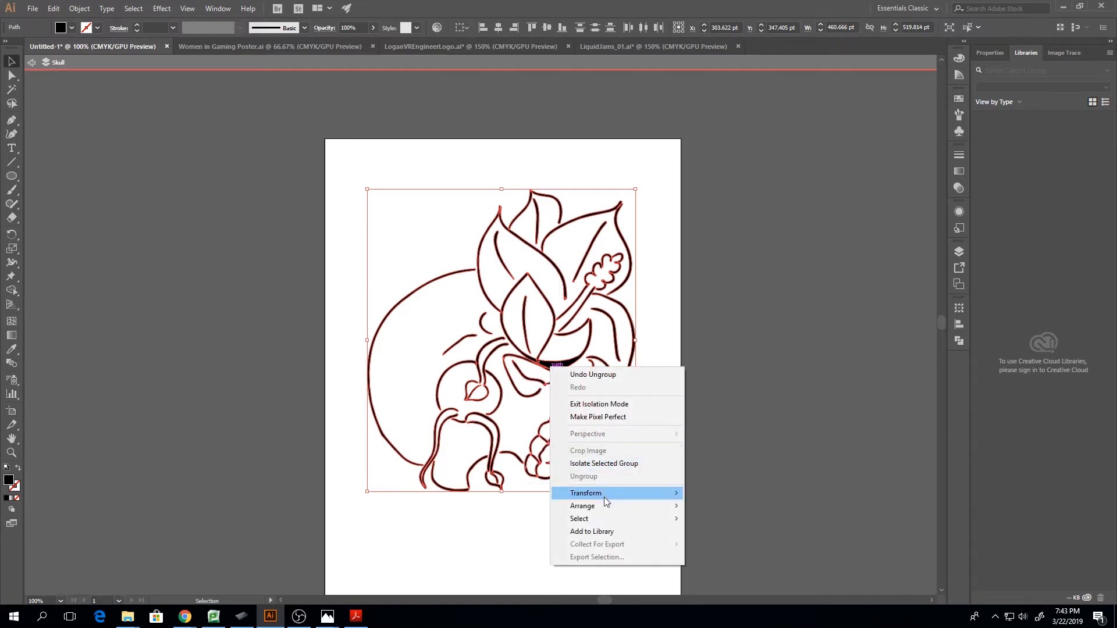
click(261, 295)
drag(277, 164, 731, 576)
right_click(559, 367)
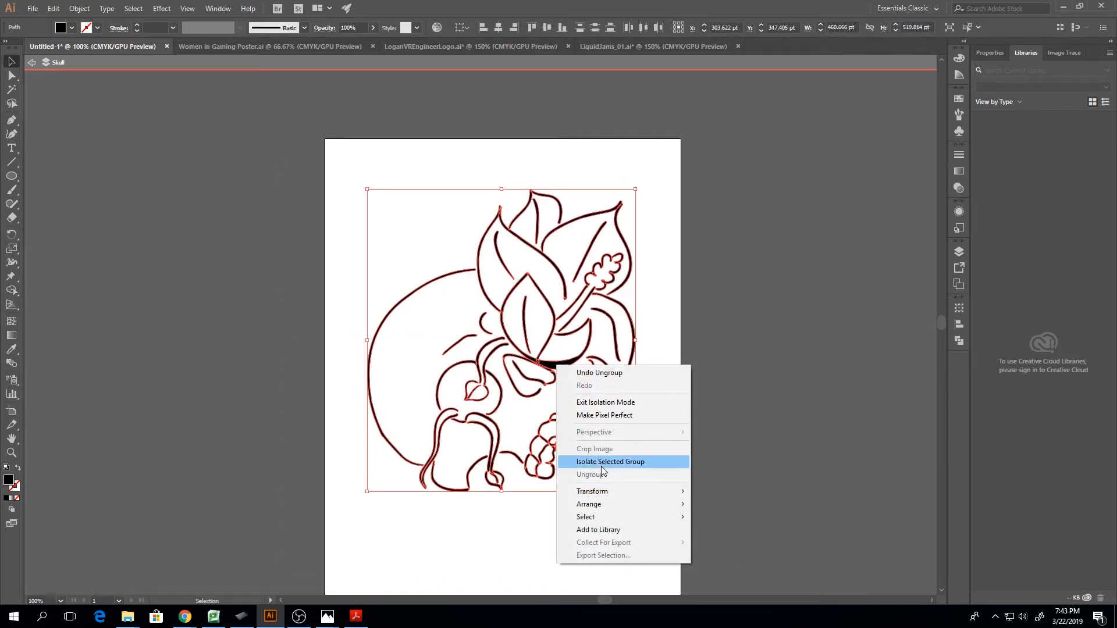
click(762, 445)
Leave the Skull layer's isolation mode, select the whole skull-and-flower line art and group it
click(31, 64)
drag(291, 149, 739, 529)
right_click(534, 366)
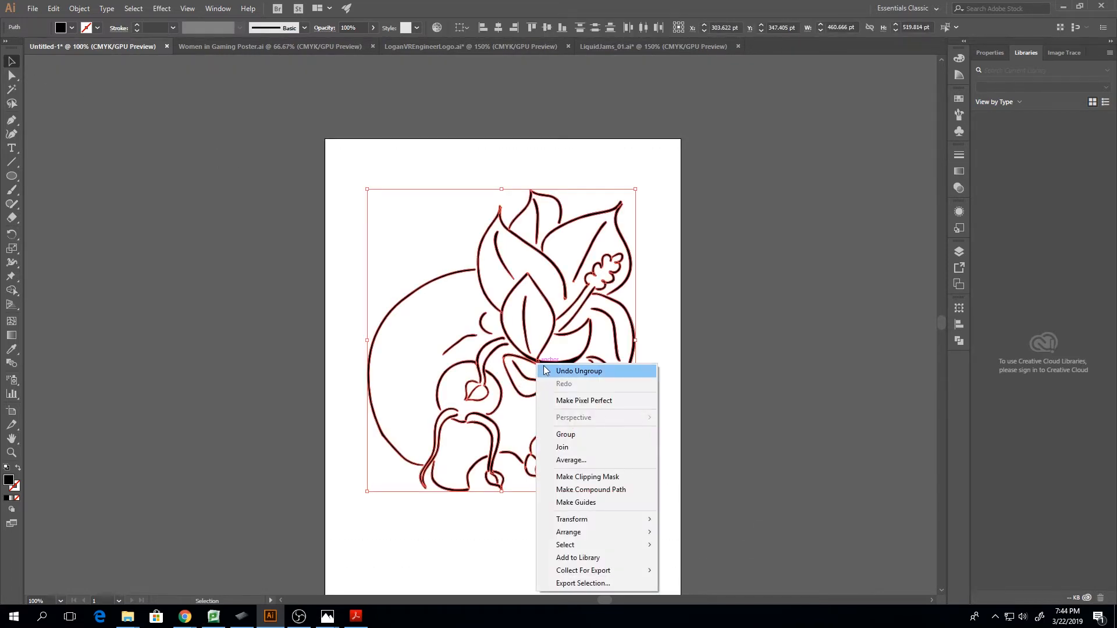
click(588, 438)
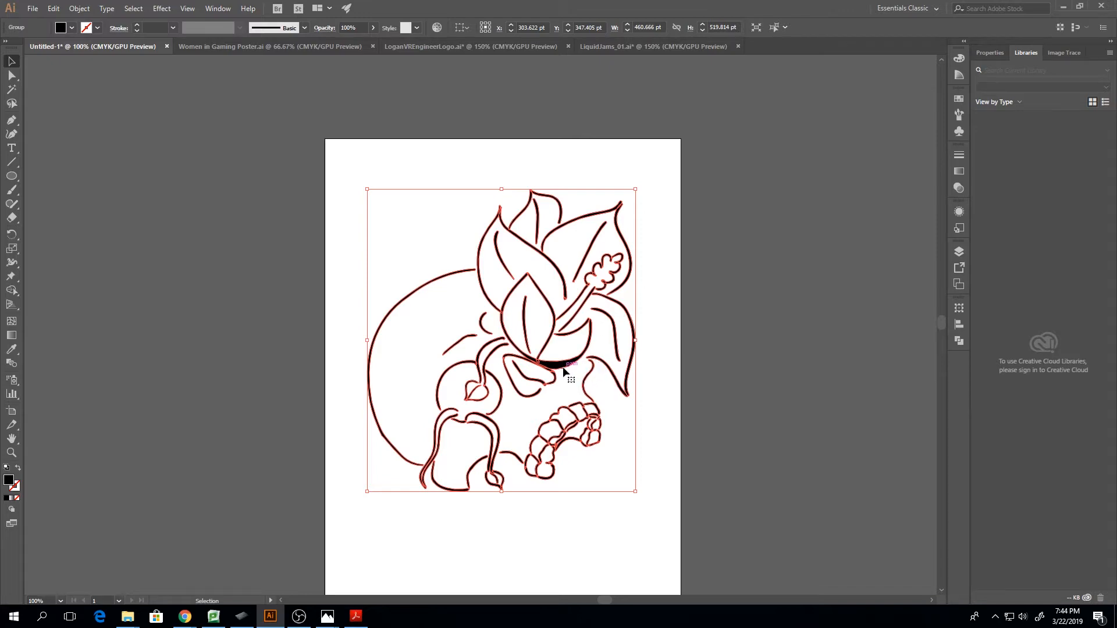
Examine the grouped line art close up and look at the group inside the Skull layer
scroll(563, 370, up, 2)
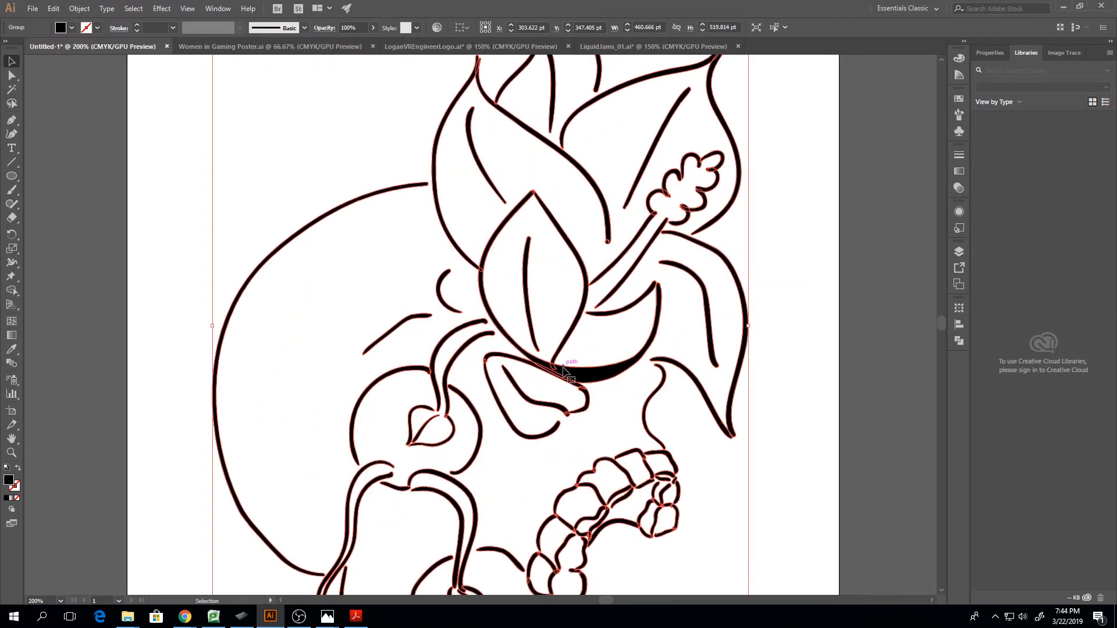
click(815, 385)
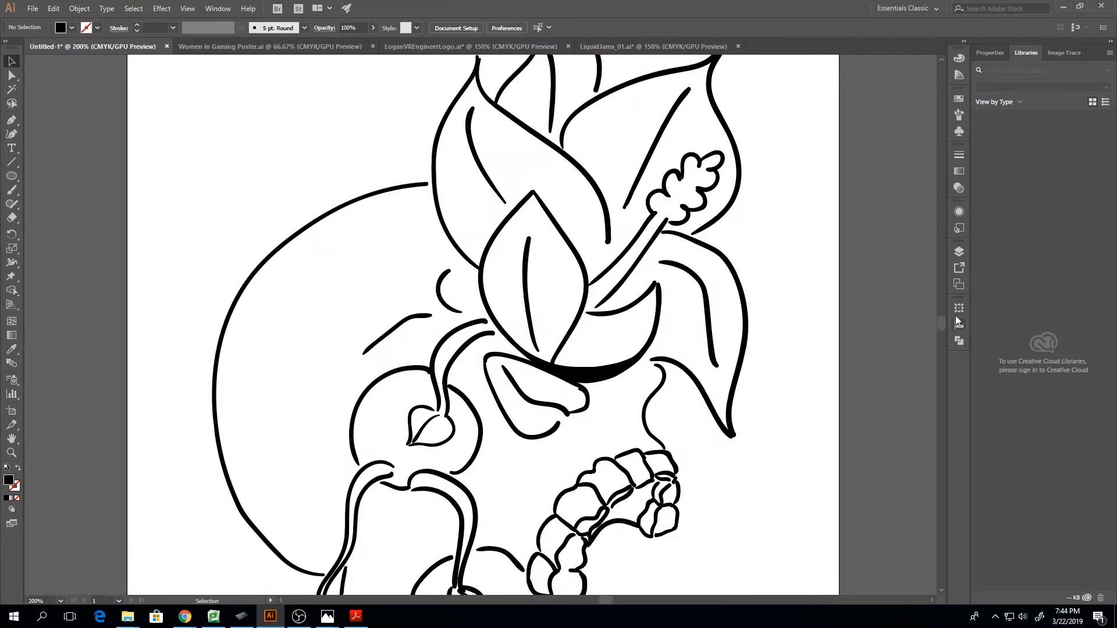
click(959, 252)
click(706, 279)
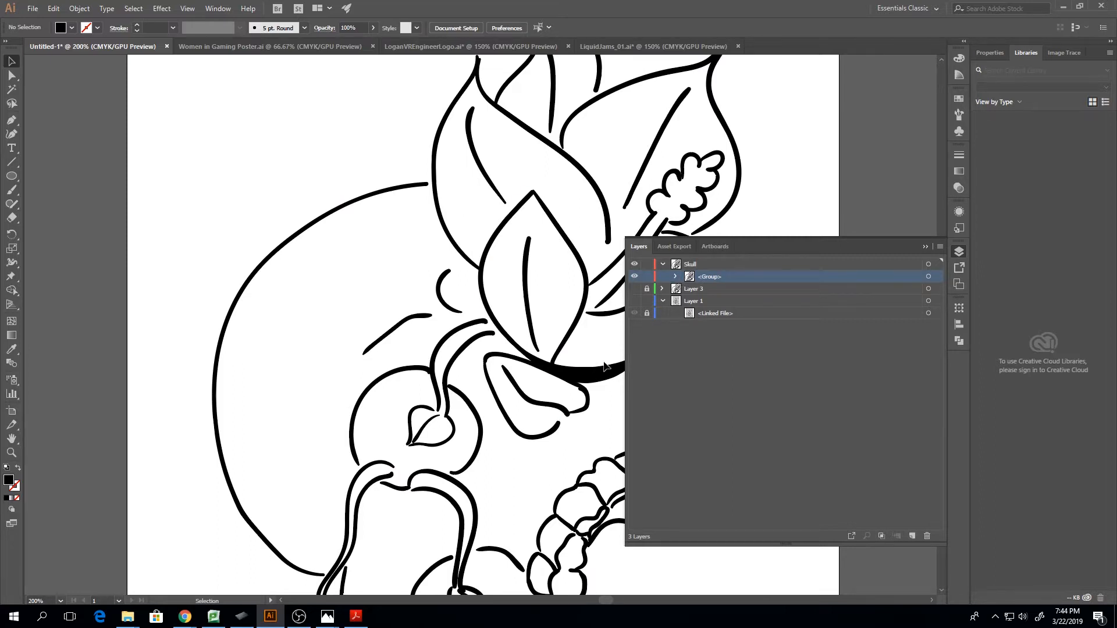
click(925, 246)
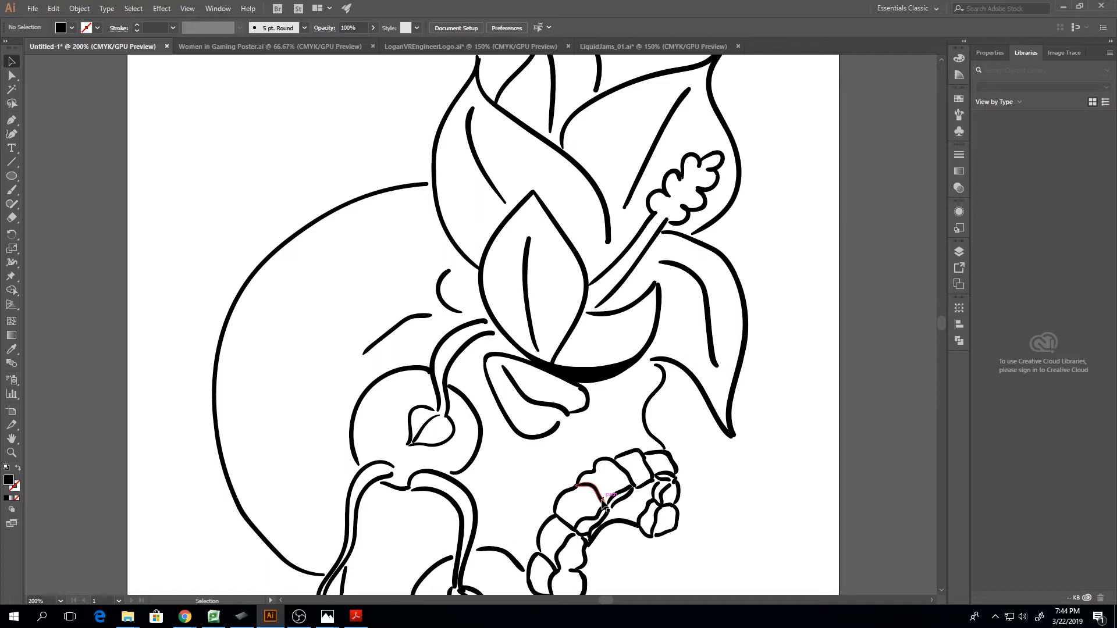
Switch to the Illistrator Talk Examples folder, preview IMG_20180821_181702.jpg, close it and return to Illustrator
key(ctrl+1)
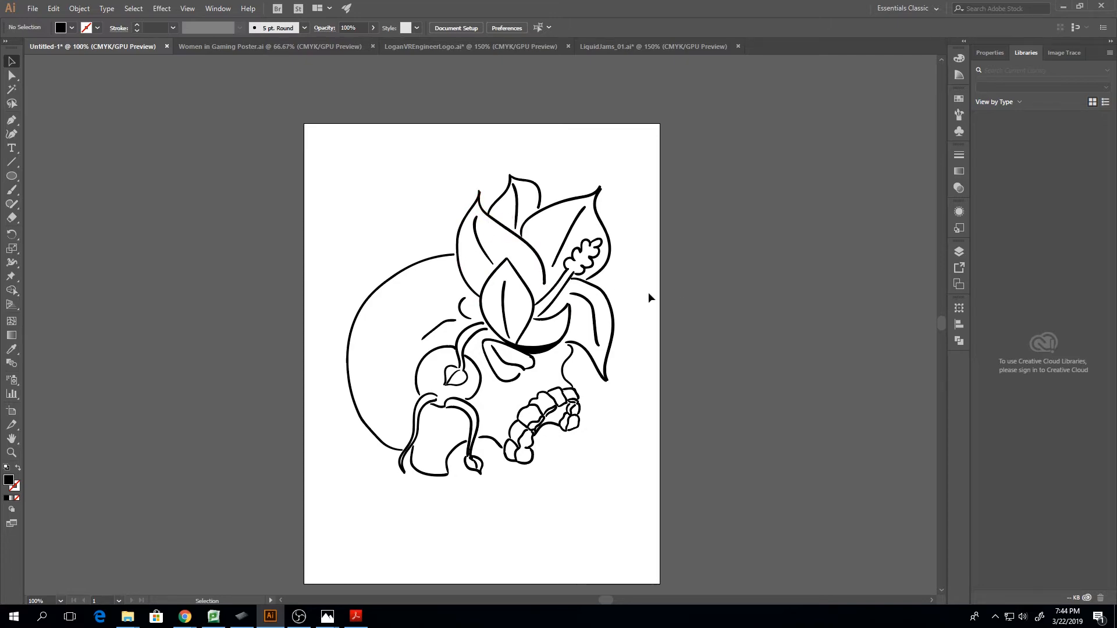
click(1063, 11)
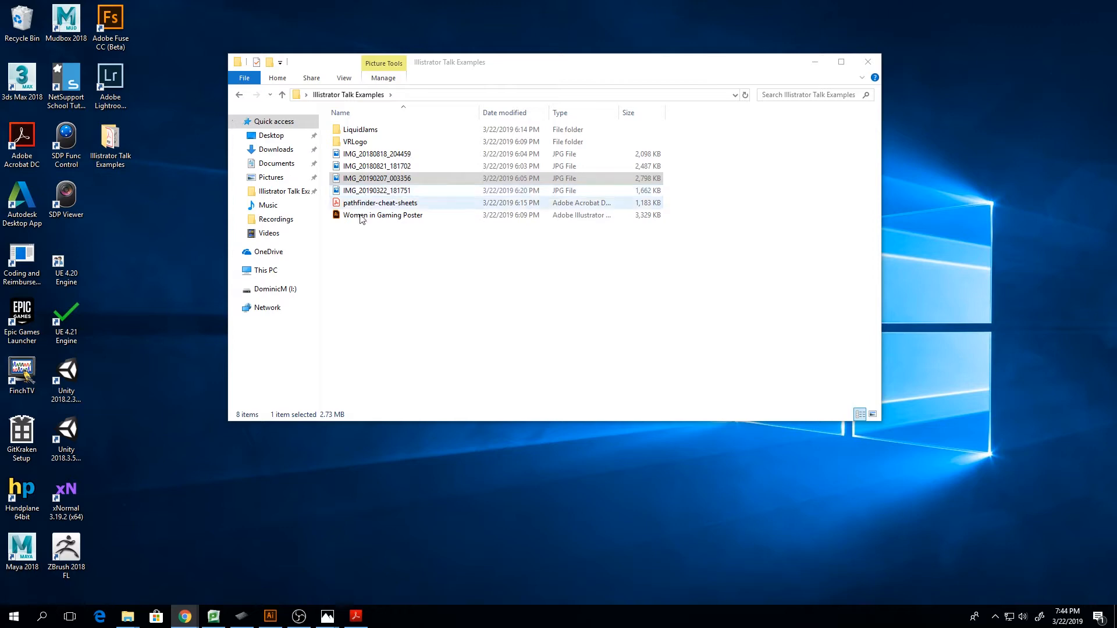
click(363, 168)
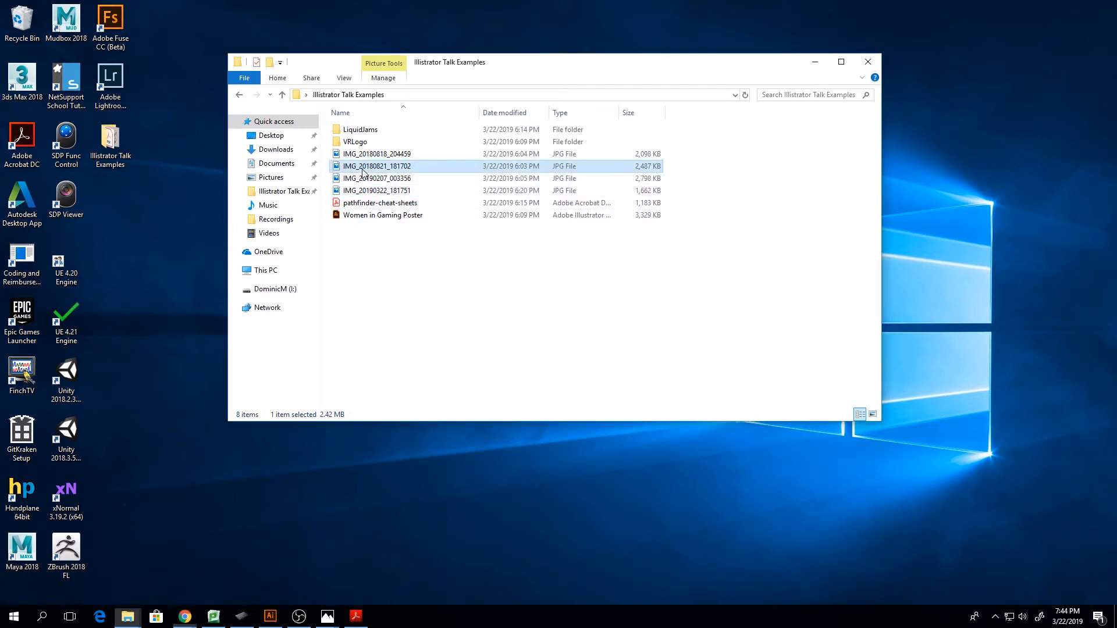
double_click(363, 168)
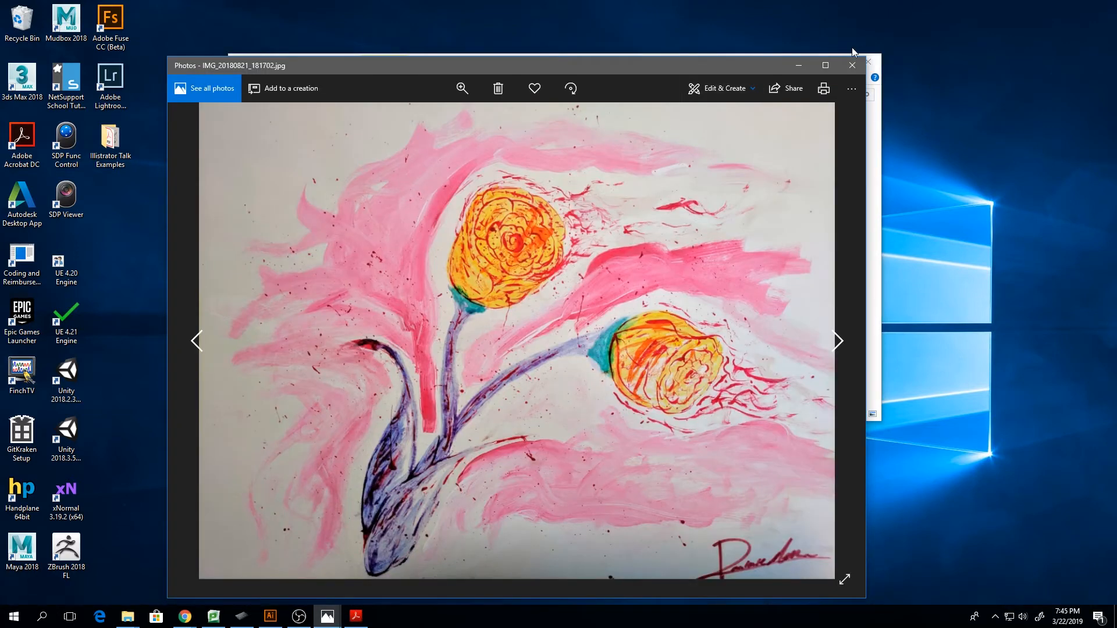
click(853, 65)
click(270, 616)
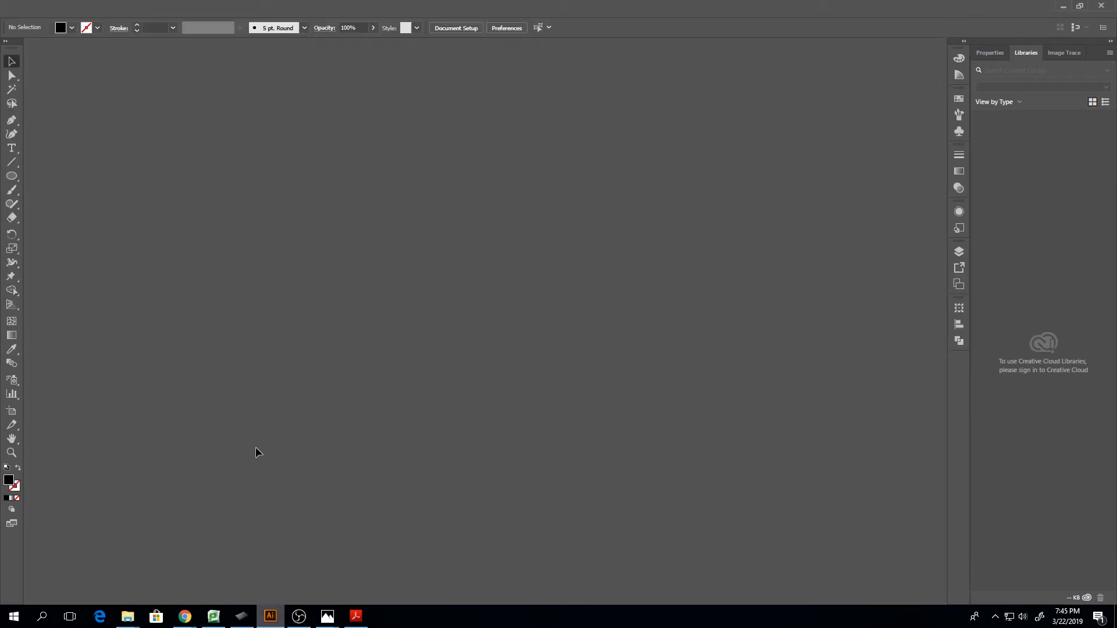
Place the image IMG_20180821_181702 as a linked file over the line art on the artboard
click(38, 12)
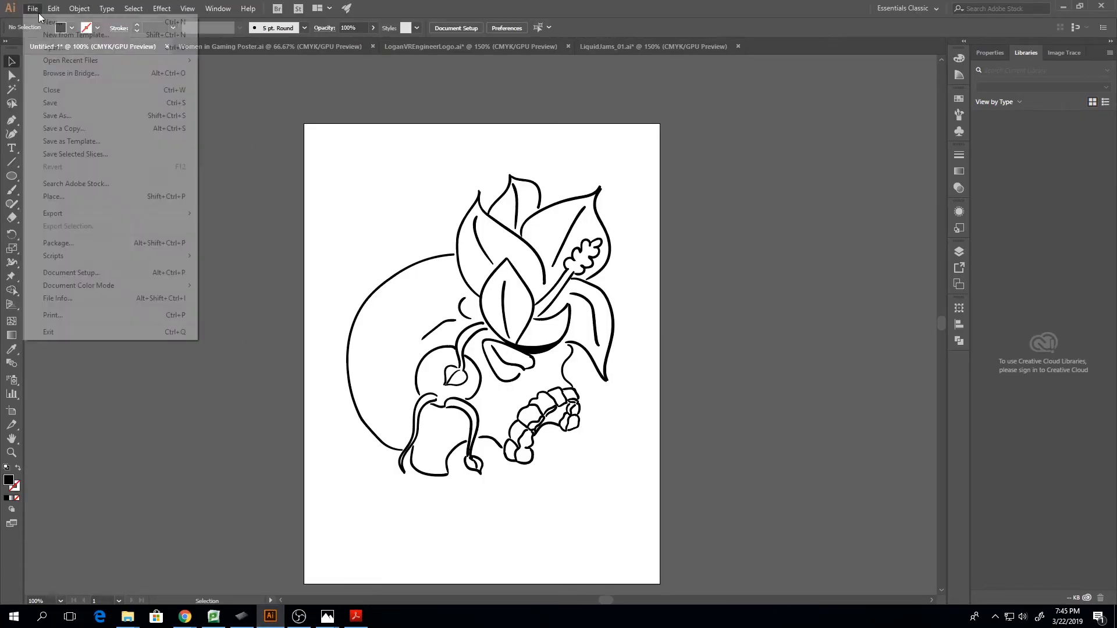
click(56, 197)
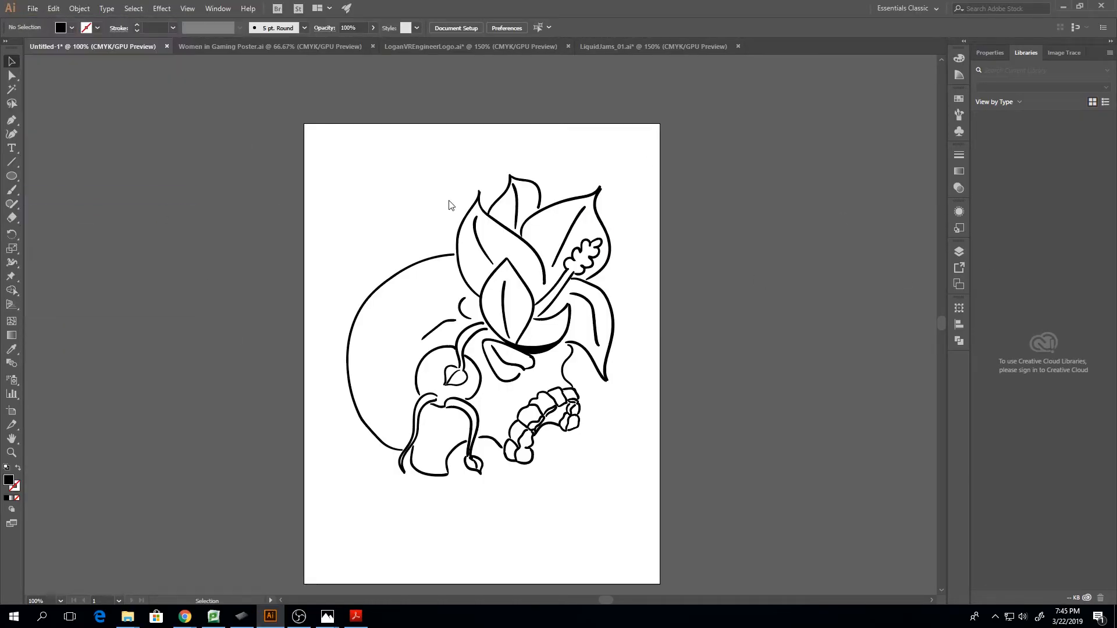
click(345, 99)
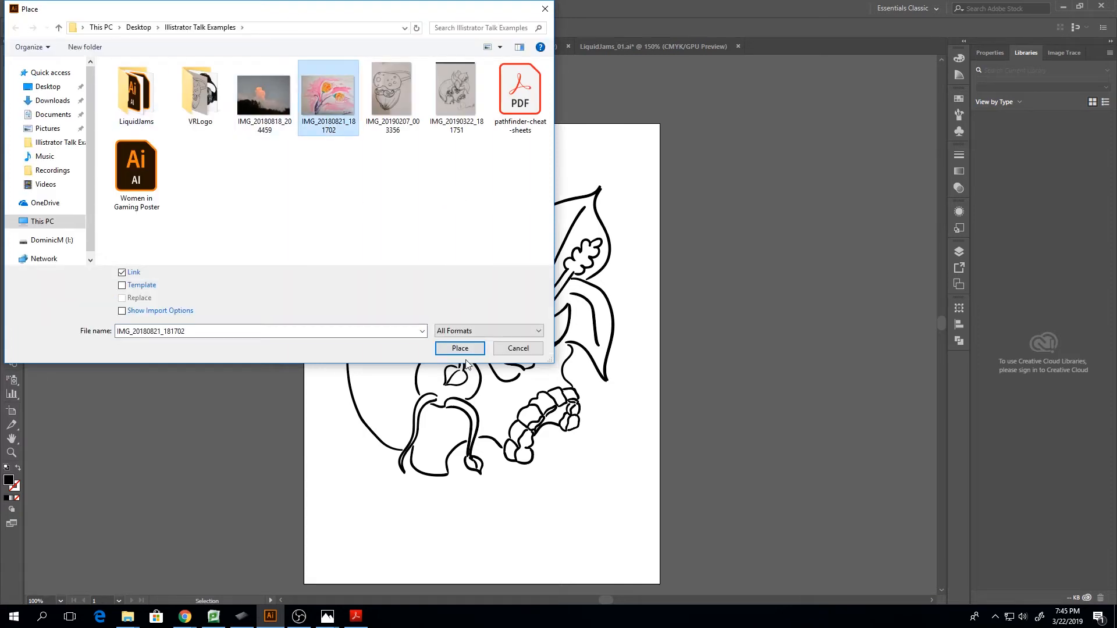
click(461, 349)
click(342, 183)
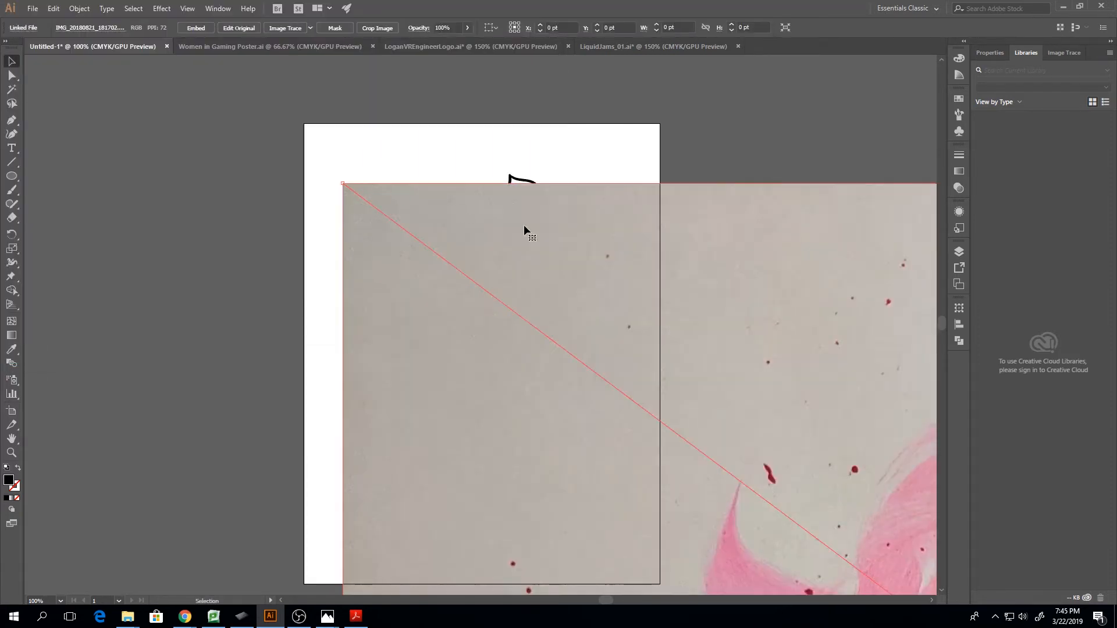
Scale the placed painting down proportionally to about 467 by 350 pt so it fits within the artboard
key(ctrl+minus)
key(ctrl+minus)
key(ctrl+minus)
key(ctrl+minus)
key(ctrl+minus)
key(ctrl+minus)
key(ctrl+minus)
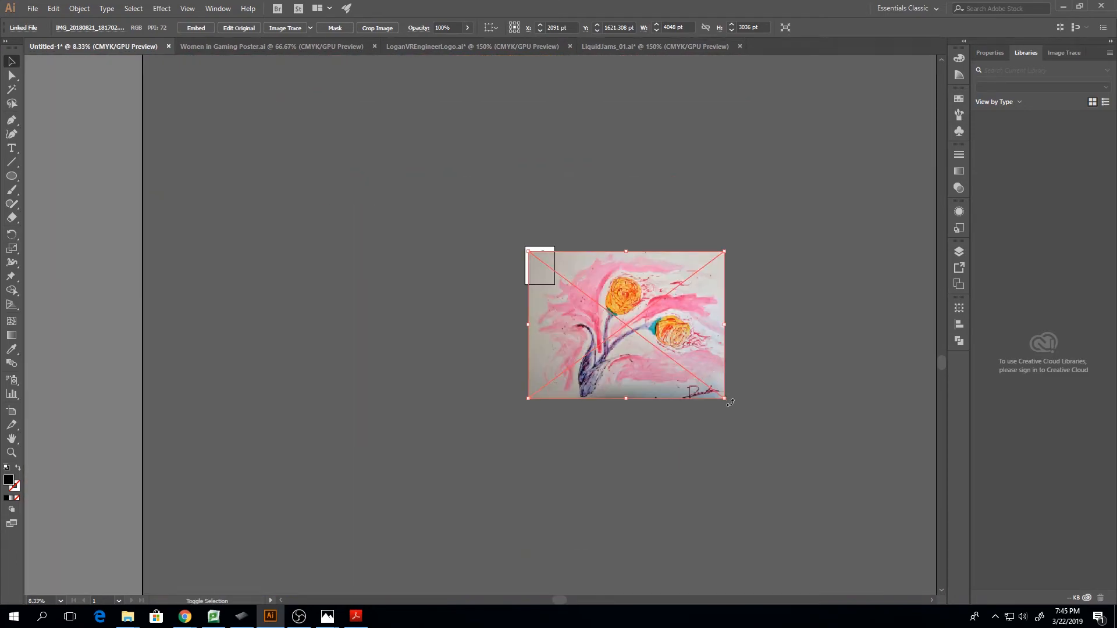
drag(730, 403, 553, 293)
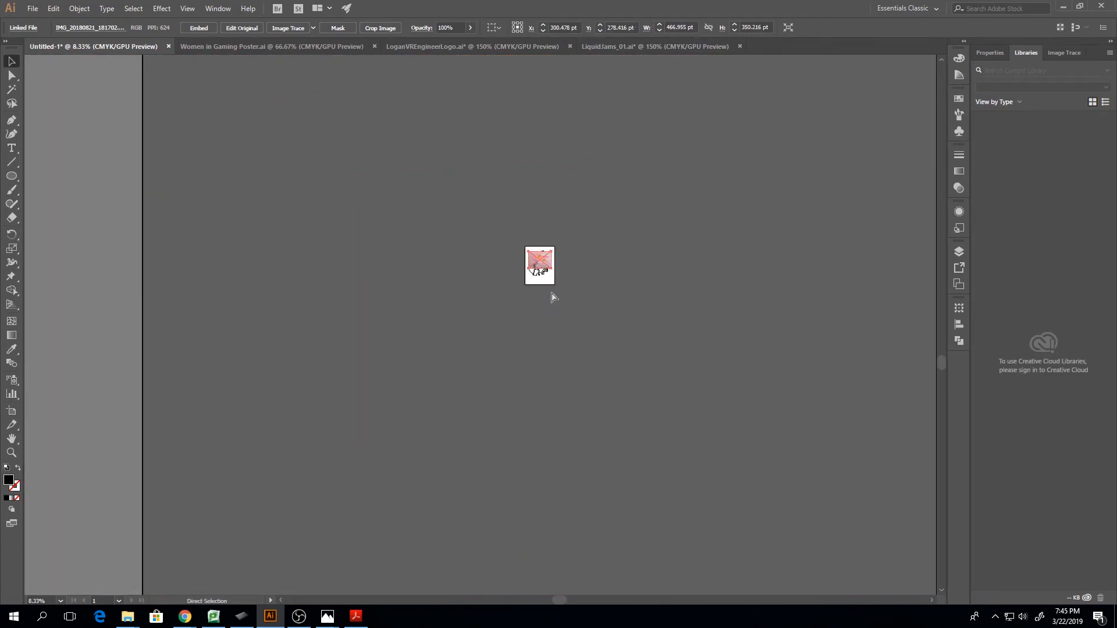
key(ctrl+plus)
key(ctrl+plus)
key(ctrl+plus)
key(ctrl+plus)
key(ctrl+plus)
key(ctrl+plus)
key(ctrl+plus)
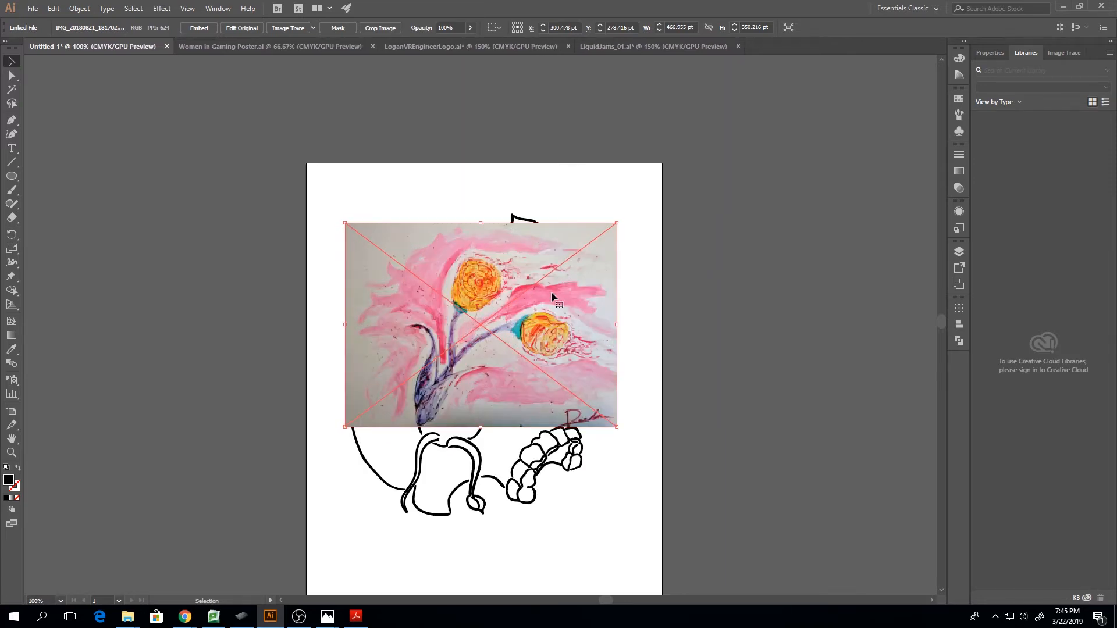
Inspect the painting's place in the Skull layer, undo its resizing and remove it from the document
click(515, 486)
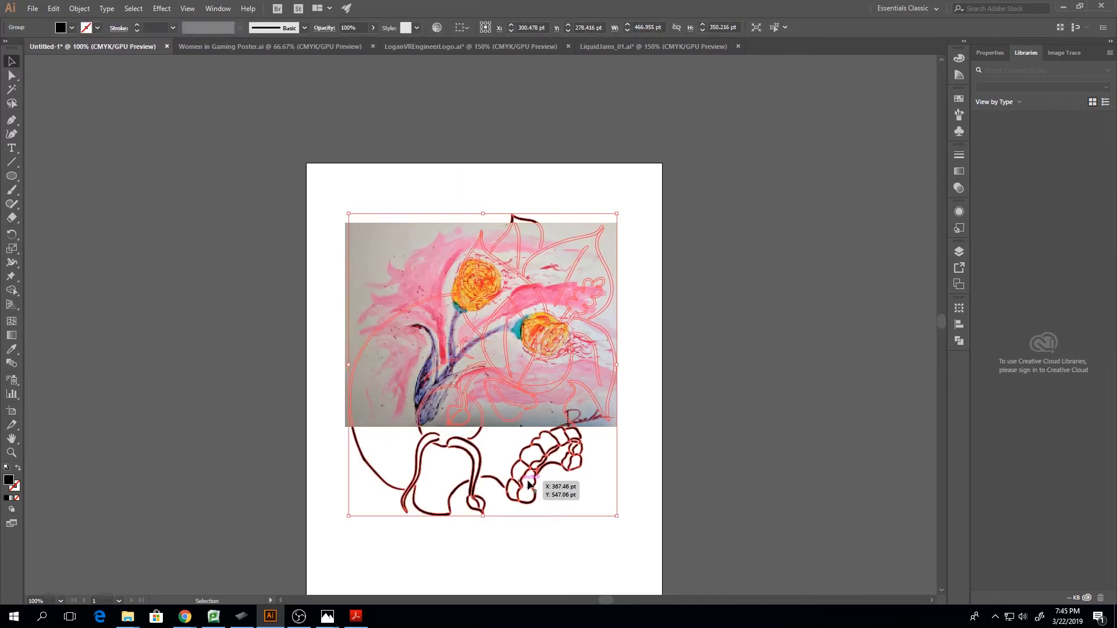
click(959, 252)
click(466, 281)
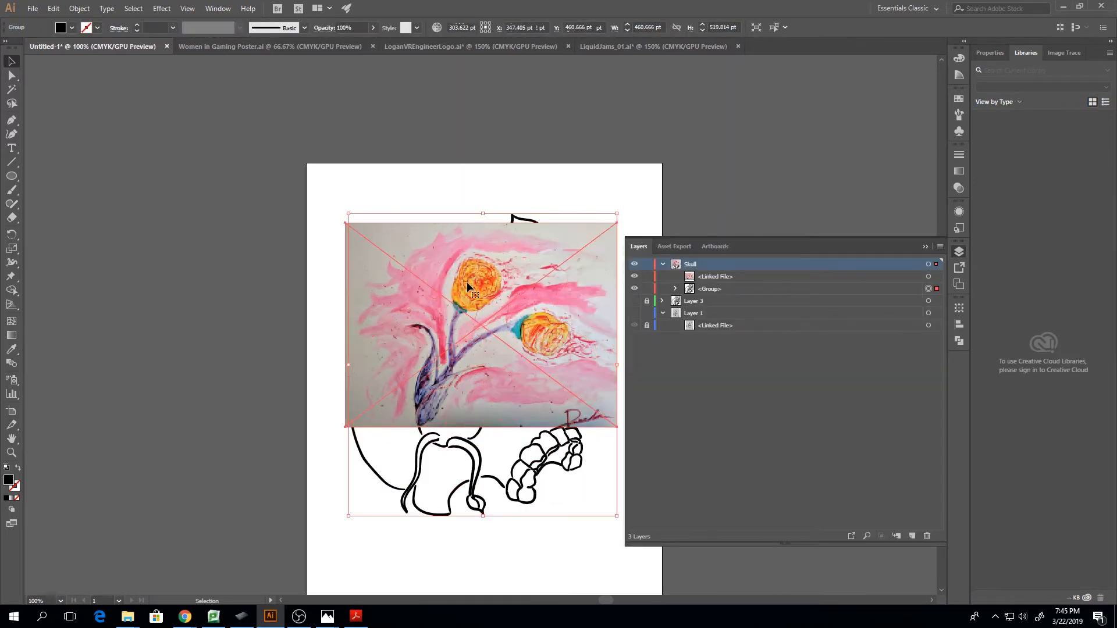
key(a)
key(v)
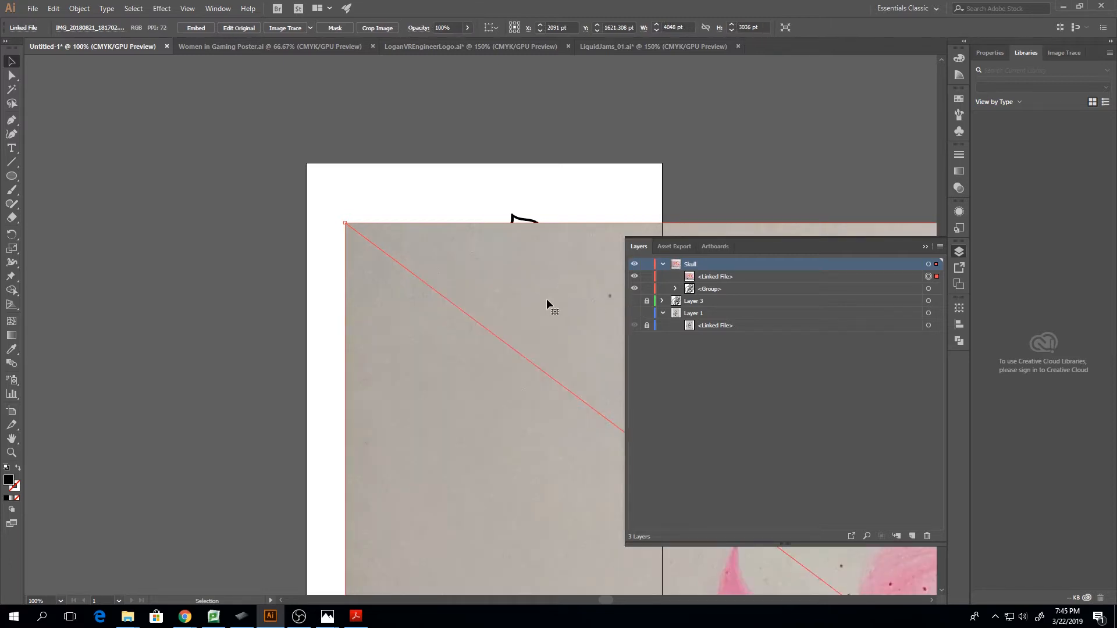
key(Delete)
Make Layer 1 active, try pasting into it with the locked or hidden layers unlocked and shown, and undo the paste
click(672, 314)
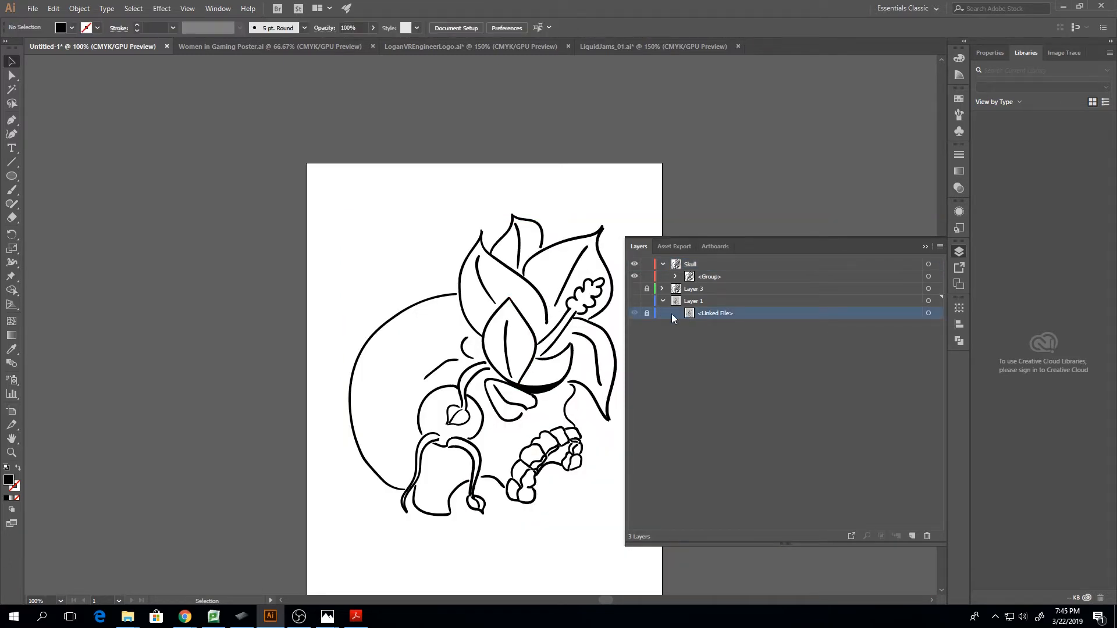
click(685, 301)
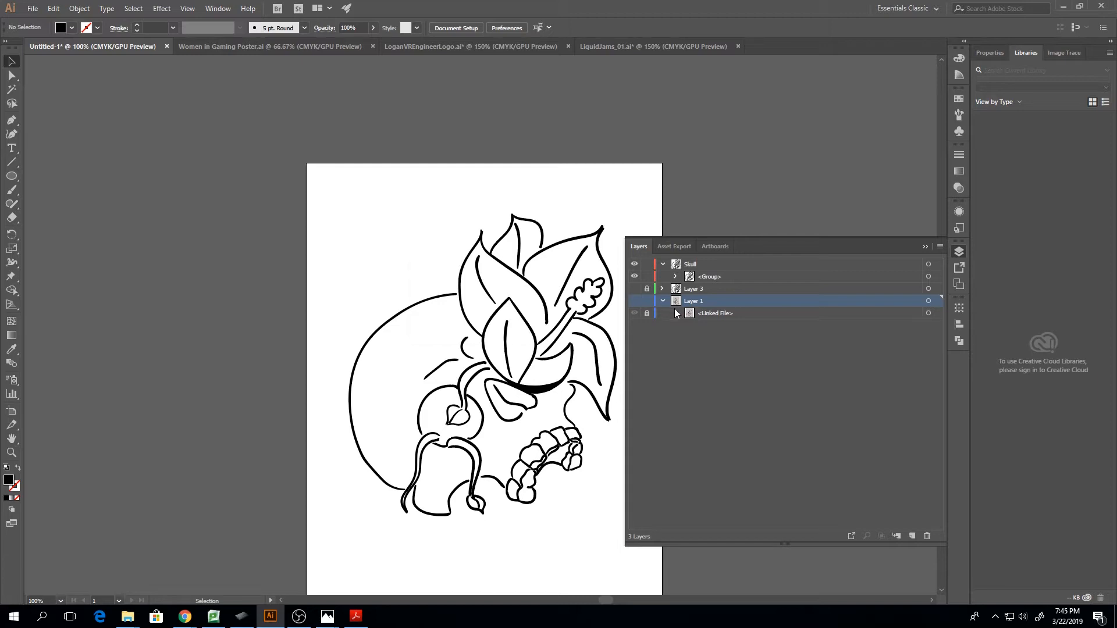
key(ctrl+v)
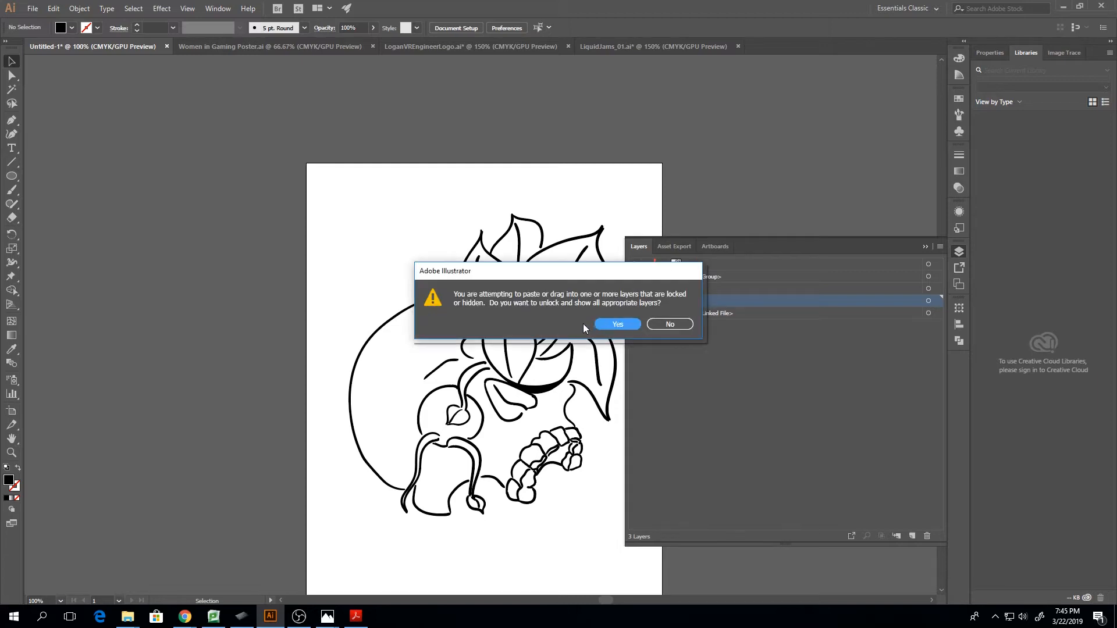
click(616, 324)
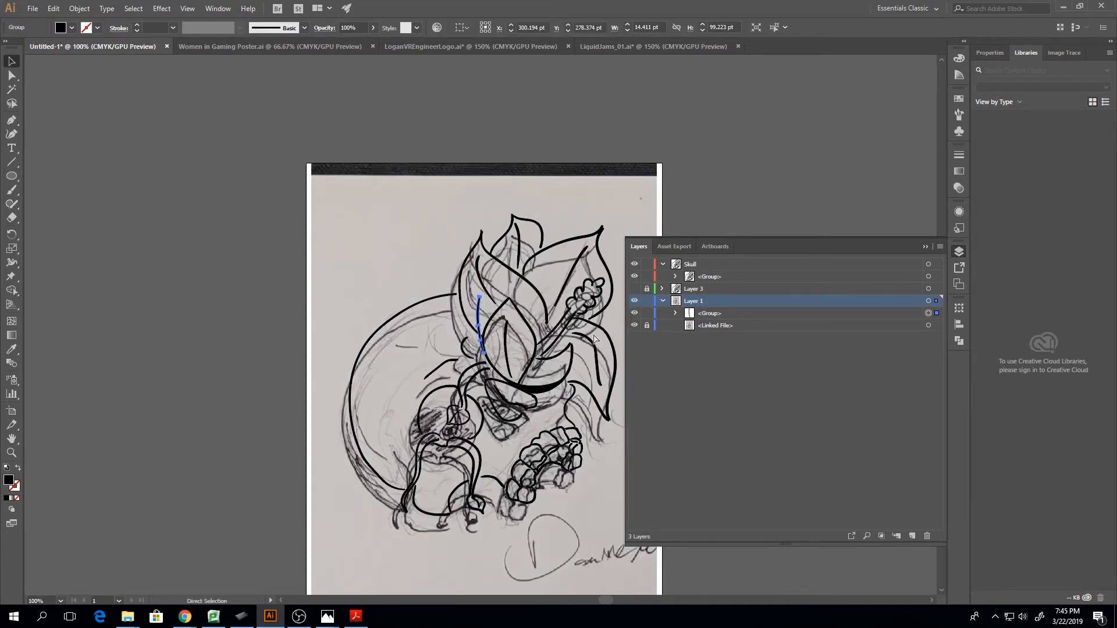
key(ctrl+z)
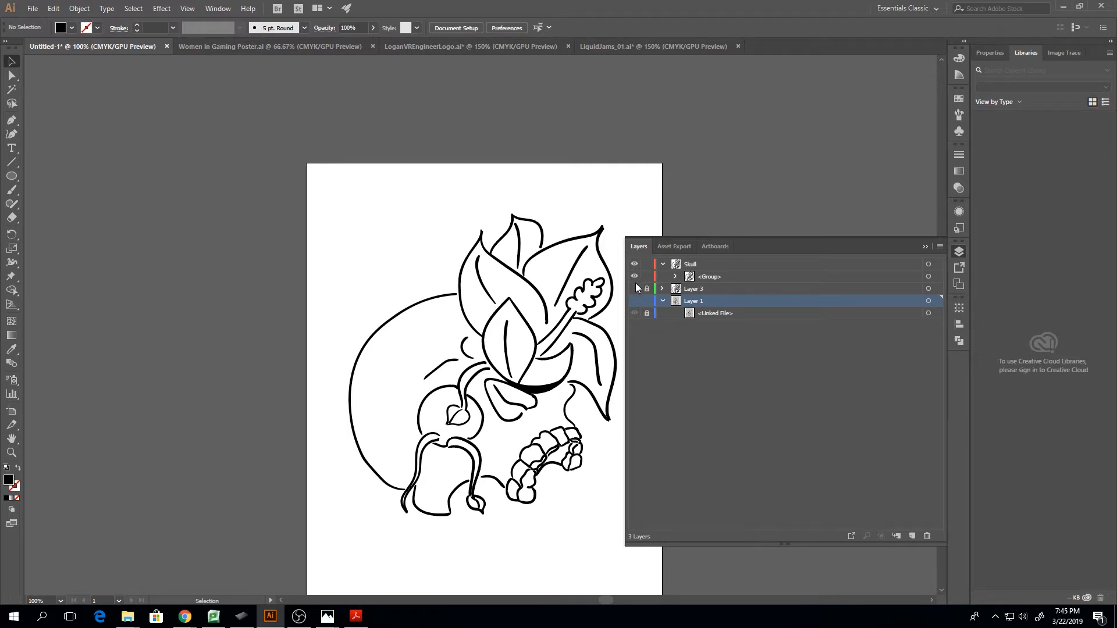
Undo the recent grouping and ungrouping changes, collapse the Skull layer and leave its isolation mode
key(ctrl+z)
key(ctrl+z)
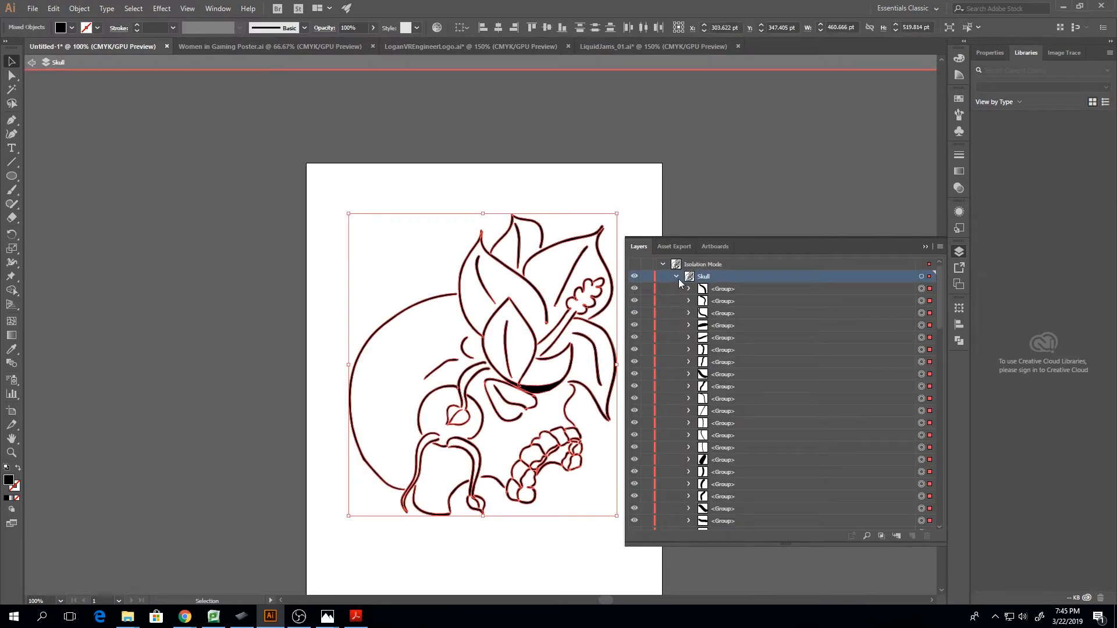
click(676, 277)
click(31, 62)
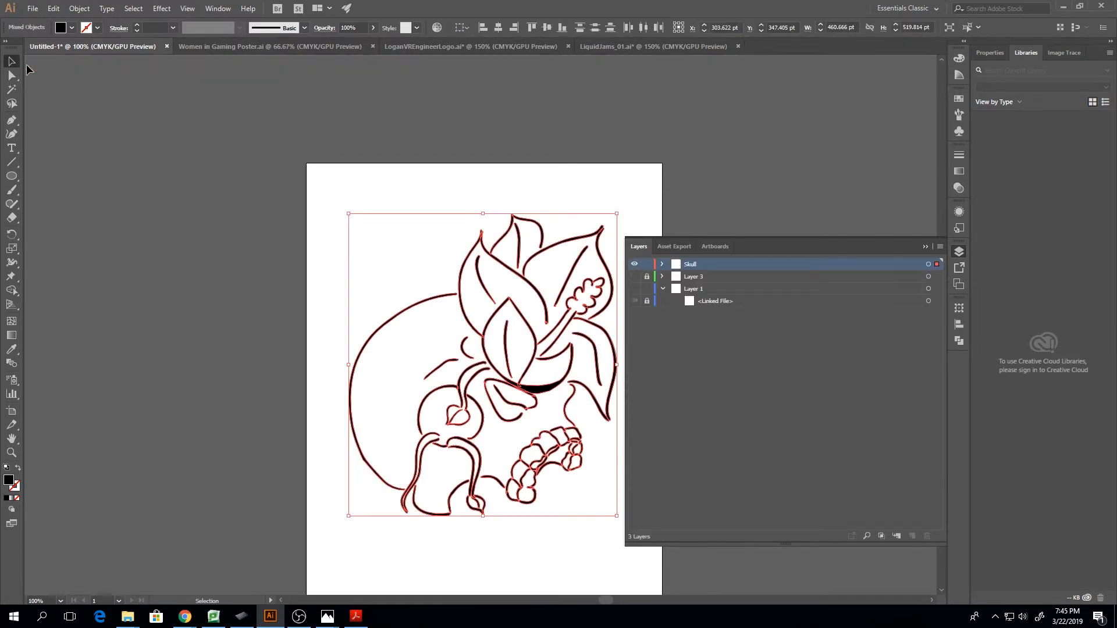
Make Layer 1 active, deselect the artwork and try to place an image into that layer
click(665, 302)
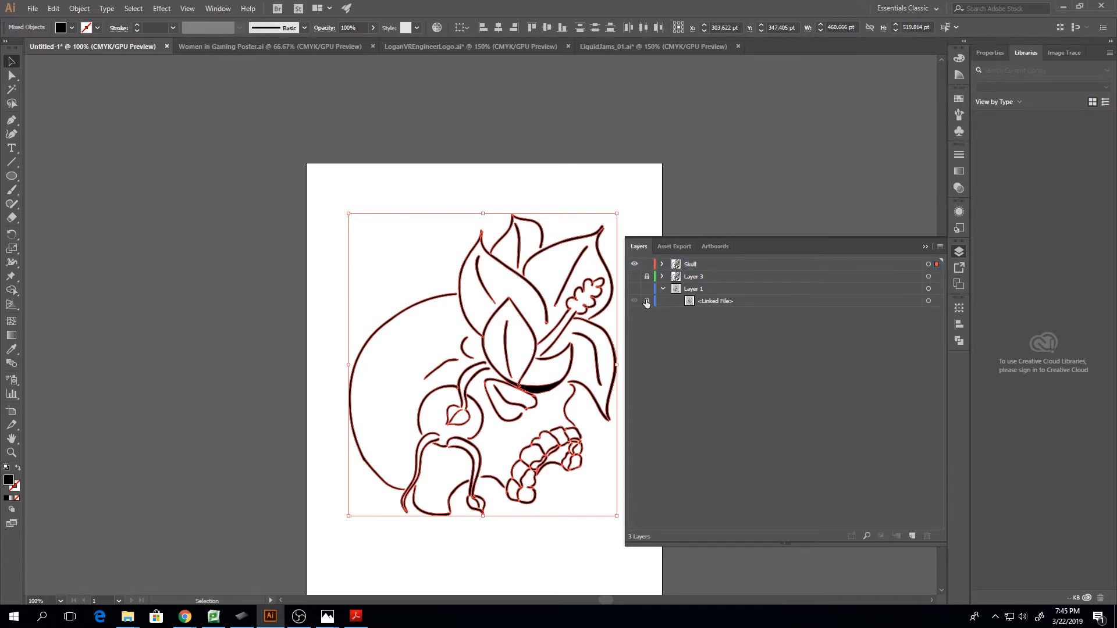
click(647, 302)
click(33, 8)
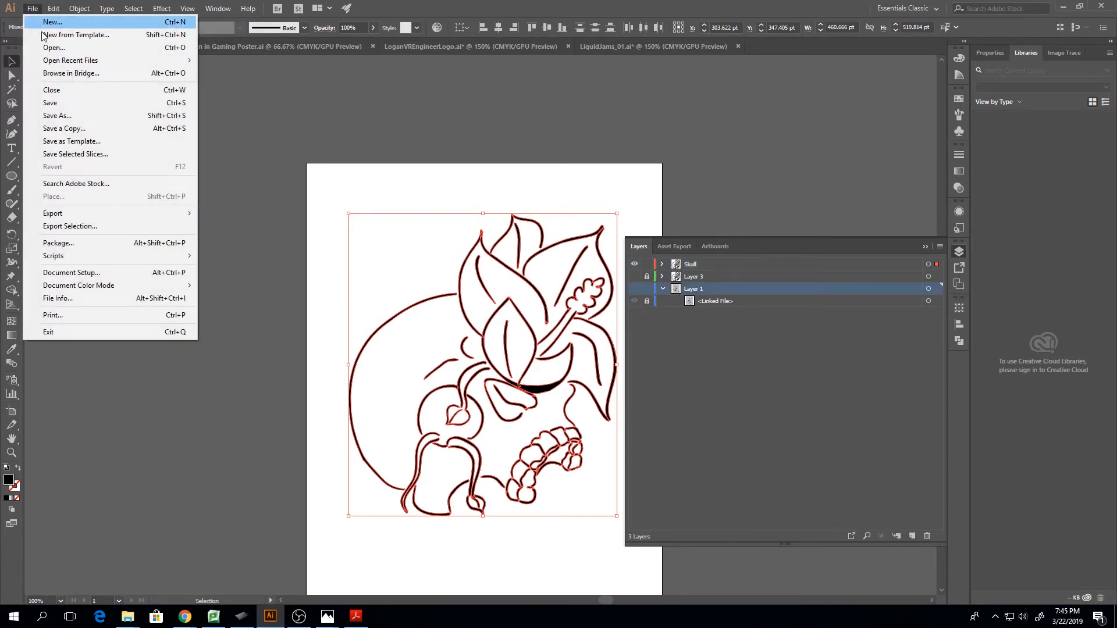
click(307, 198)
click(32, 8)
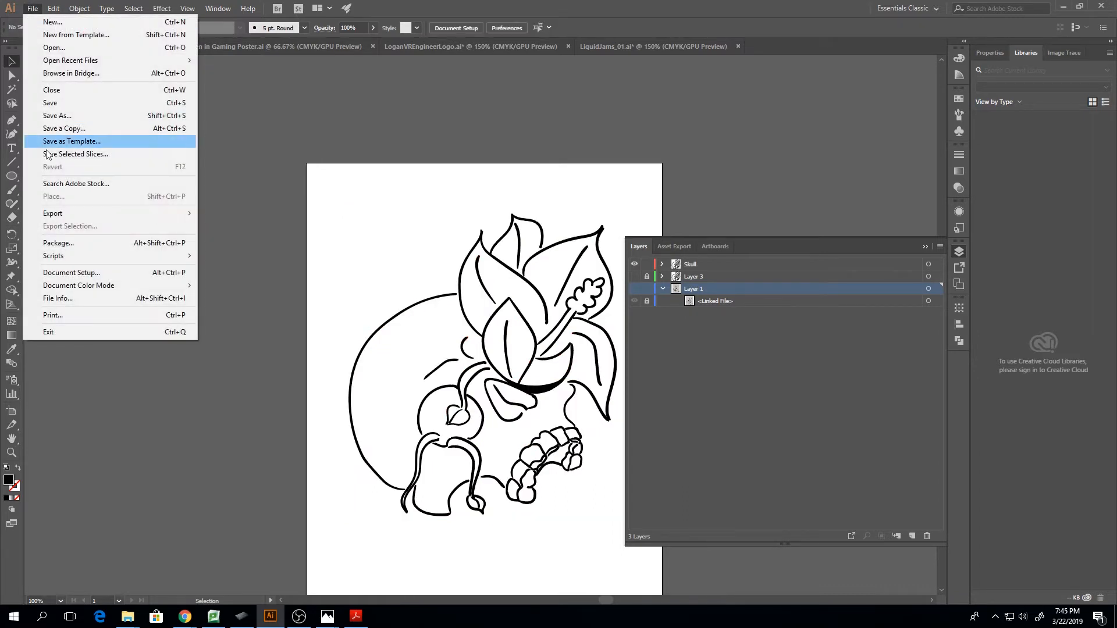
click(214, 156)
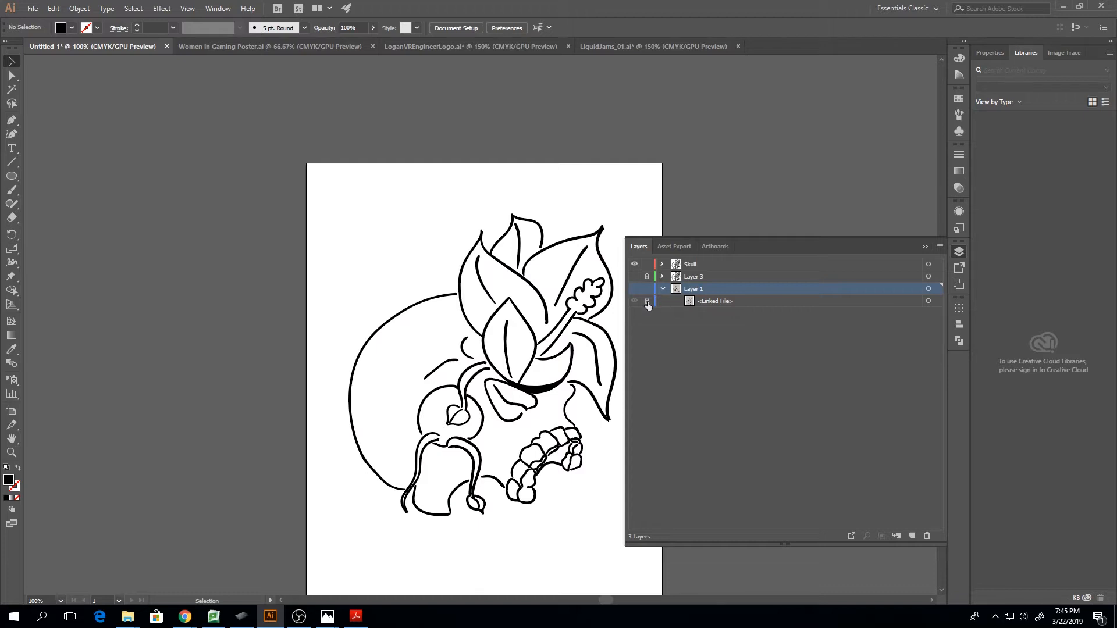
click(697, 300)
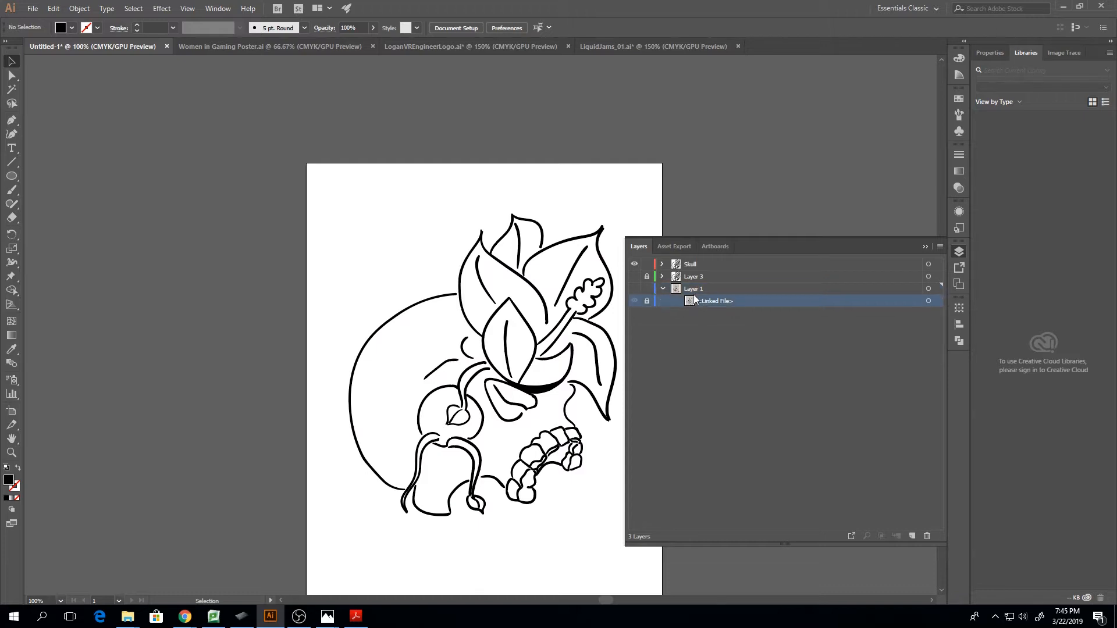
click(681, 289)
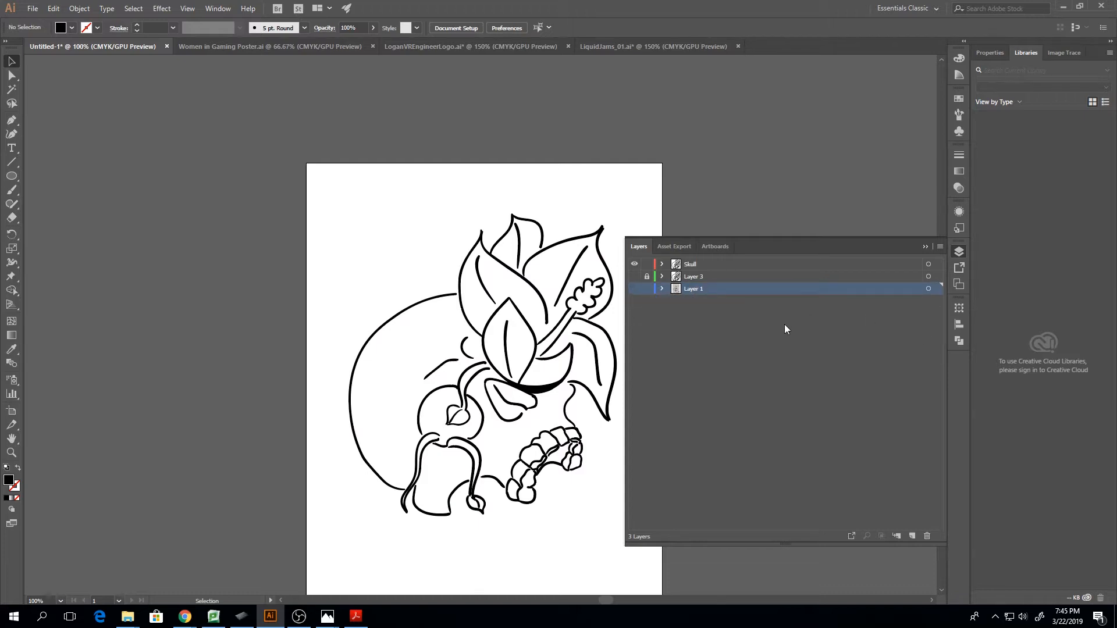
click(33, 8)
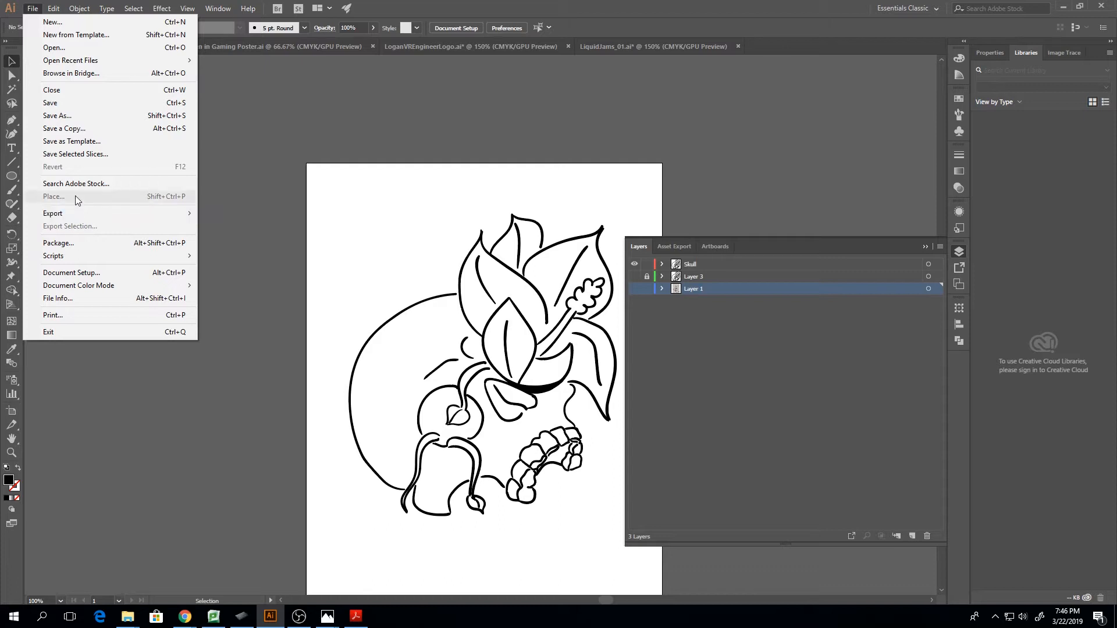
click(272, 229)
Make the Skull layer active and place the painting IMG_20180821_181702 as a linked image on the artboard
click(688, 266)
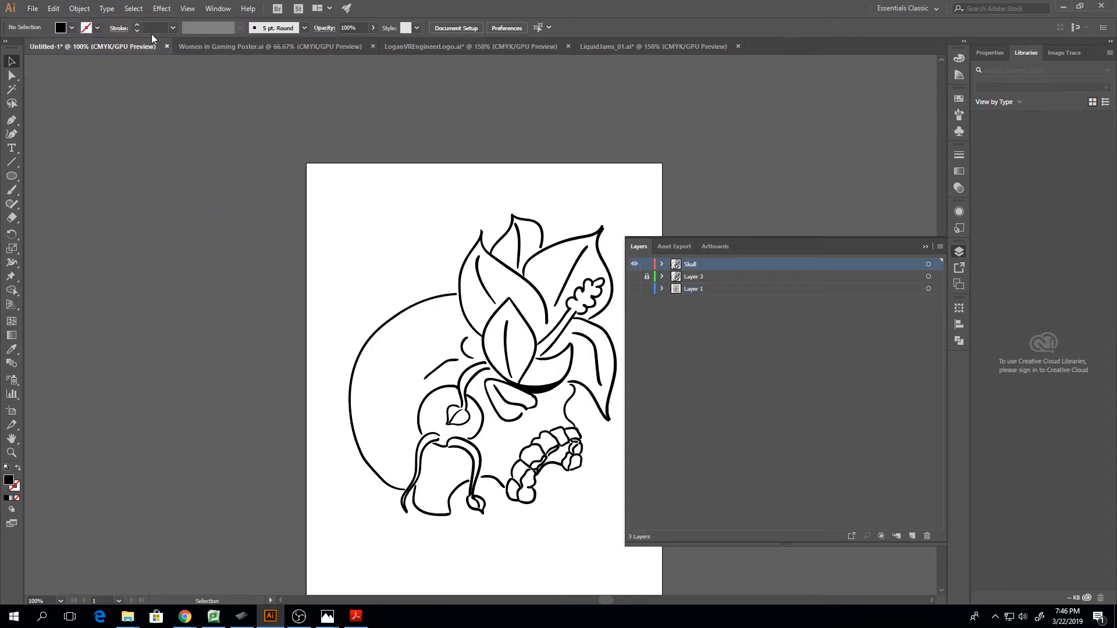
click(35, 9)
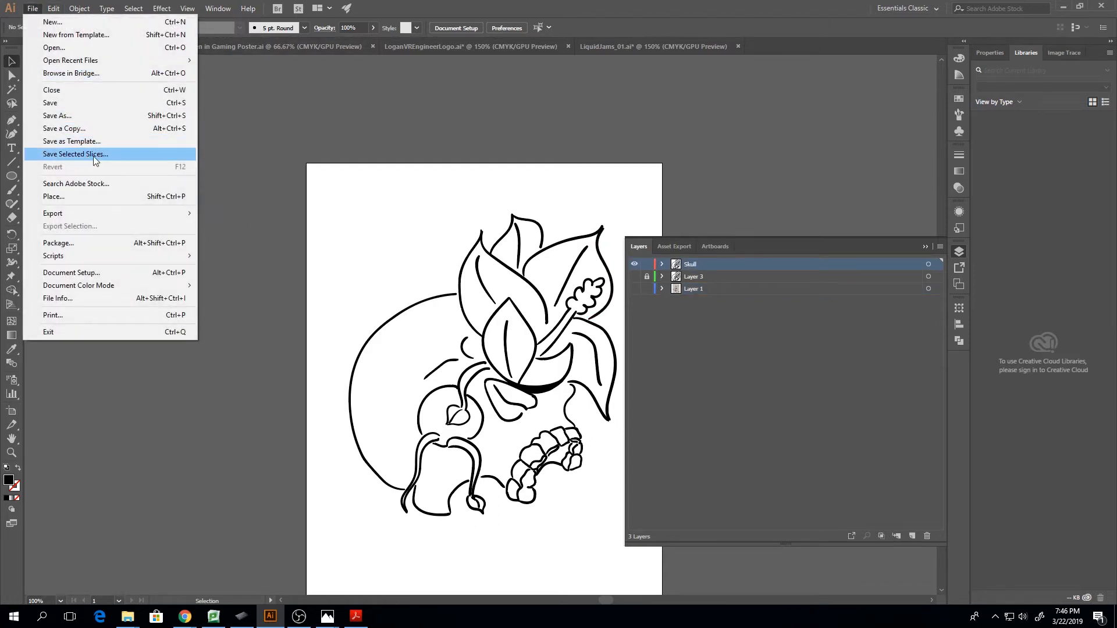
click(90, 199)
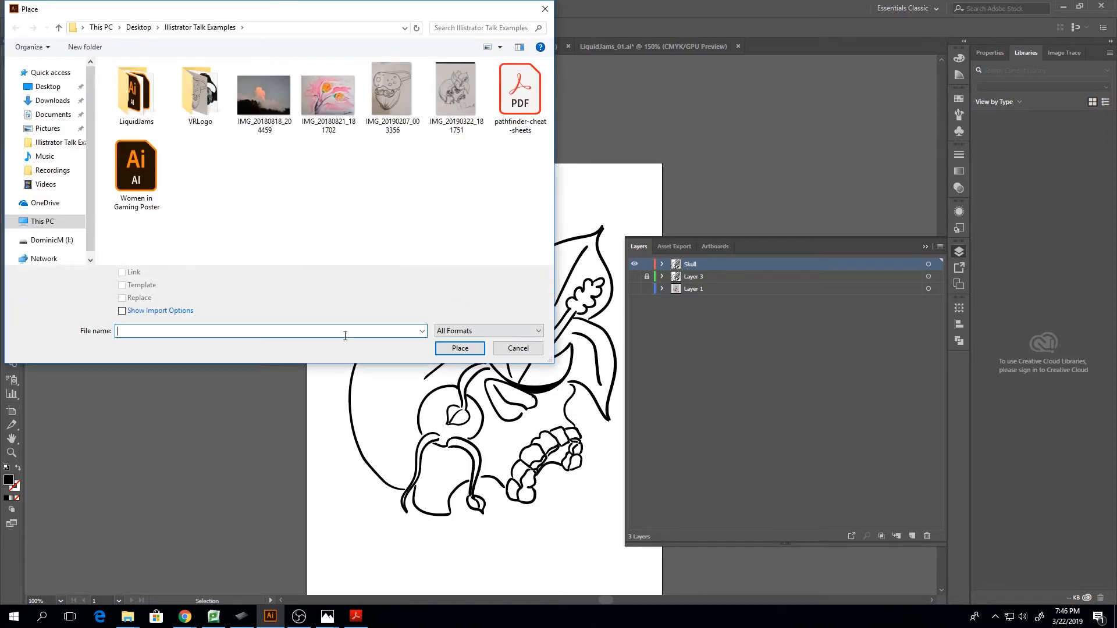
click(303, 91)
click(460, 350)
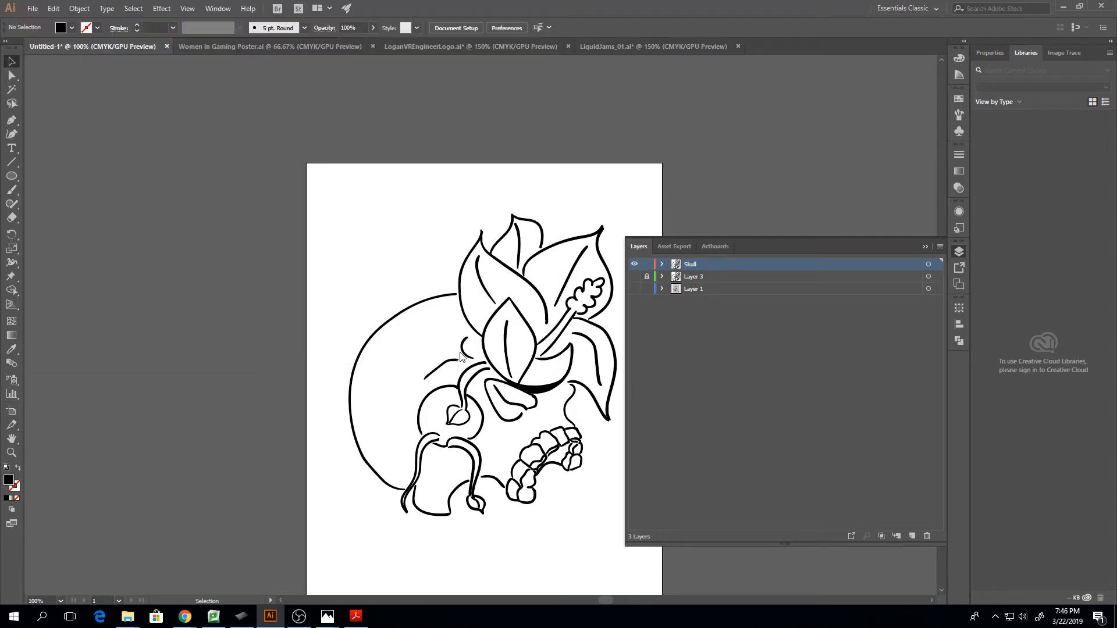
click(354, 206)
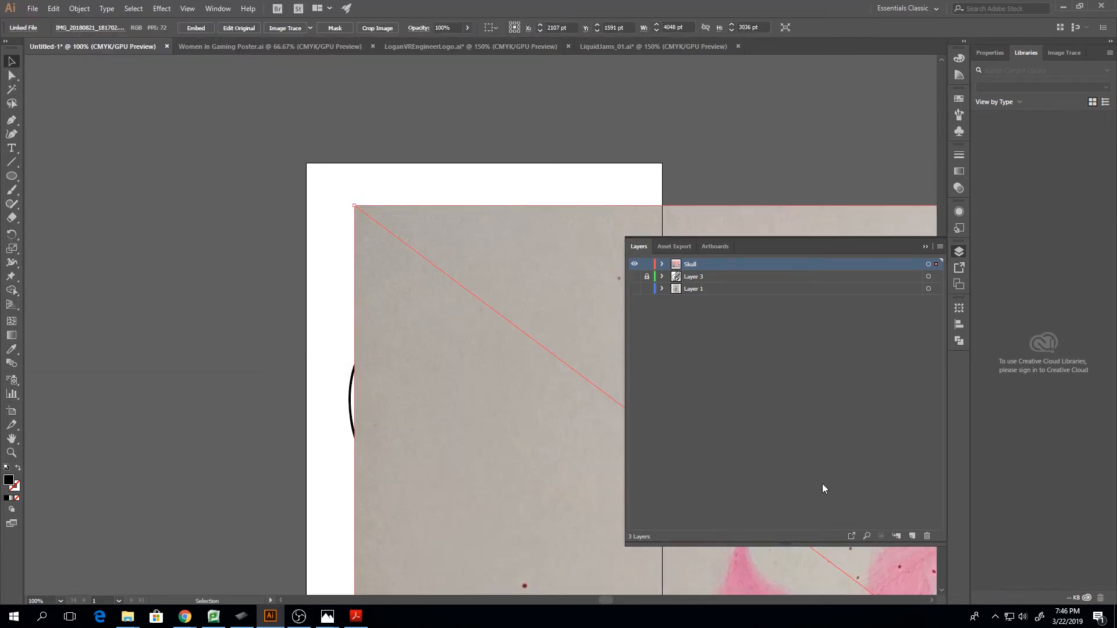
Create a new layer, transfer the painting into it and move that layer below Layer 3
click(912, 536)
key(Delete)
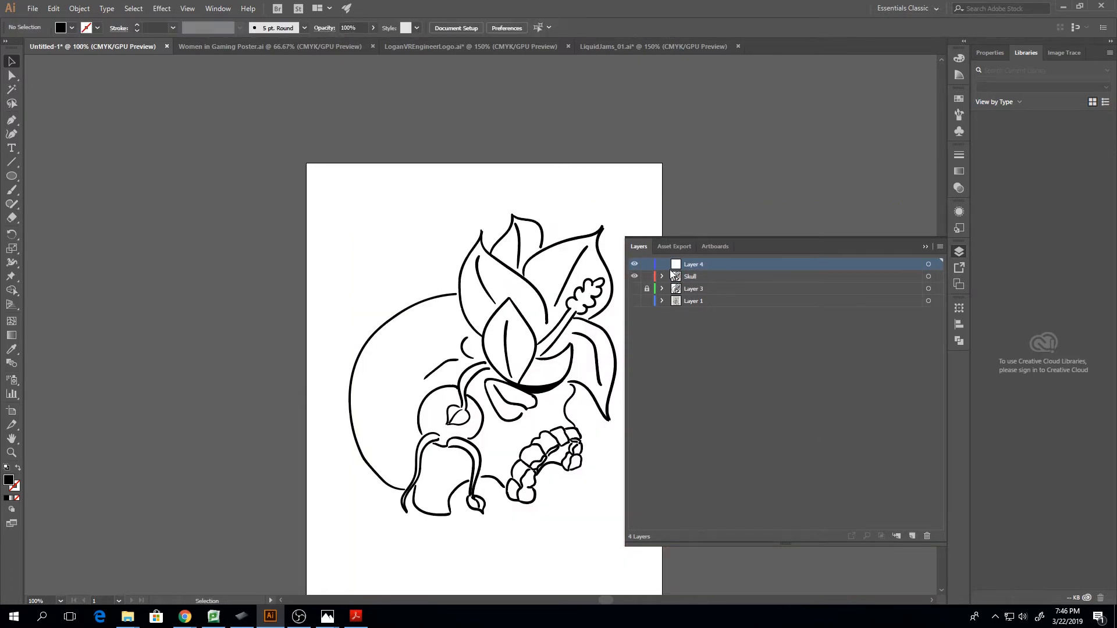
key(ctrl+v)
mouse_move(698, 264)
mouse_down()
mouse_move(701, 316)
mouse_move(700, 297)
mouse_up()
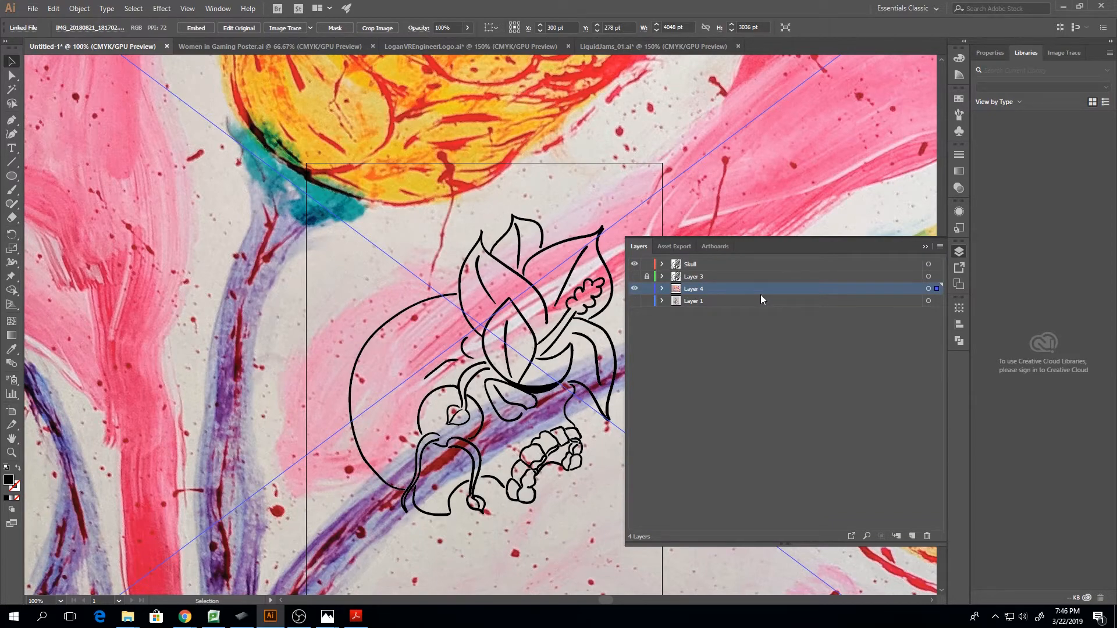
key(ctrl+minus)
key(ctrl+minus)
key(ctrl+minus)
key(ctrl+minus)
key(ctrl+minus)
key(ctrl+minus)
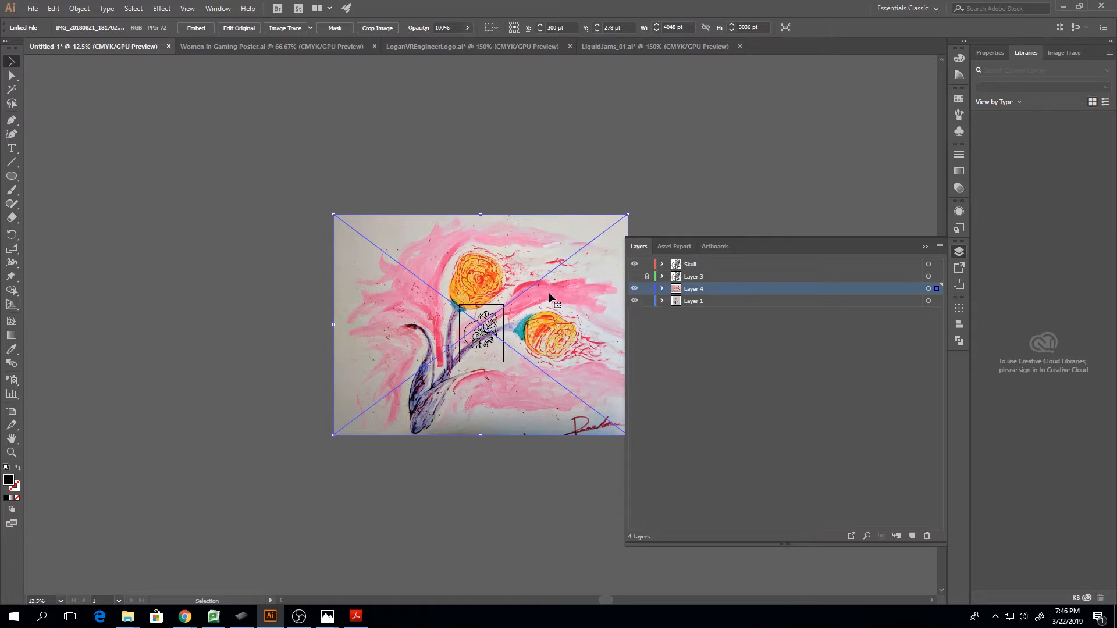
Cut the painting, paste it into Layer 1 and delete the emptied Layer 4
key(Delete)
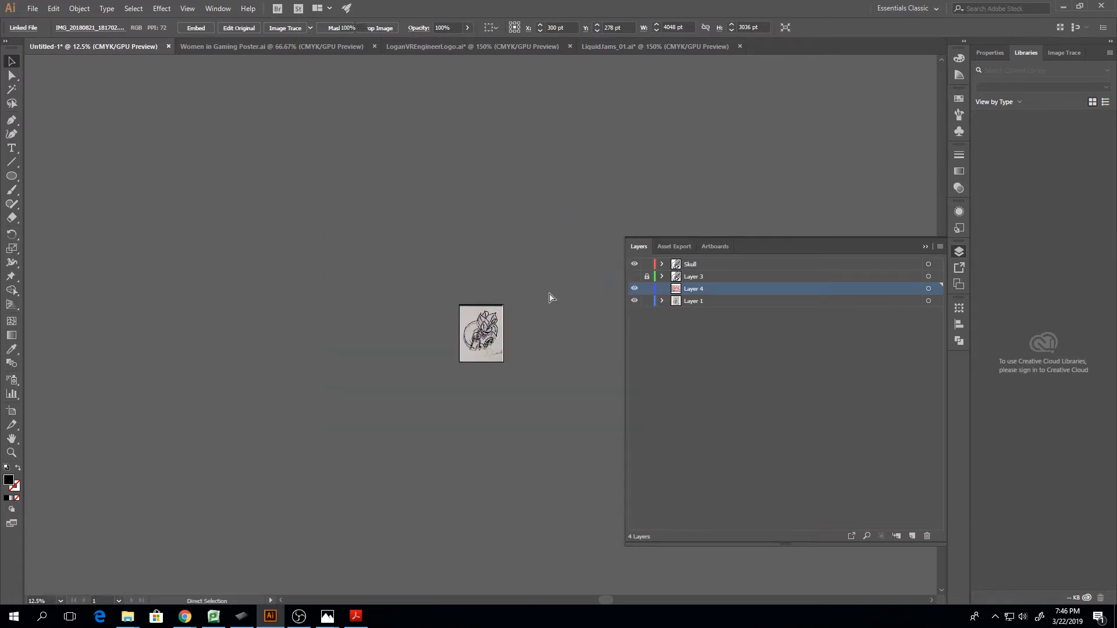
click(666, 299)
click(662, 300)
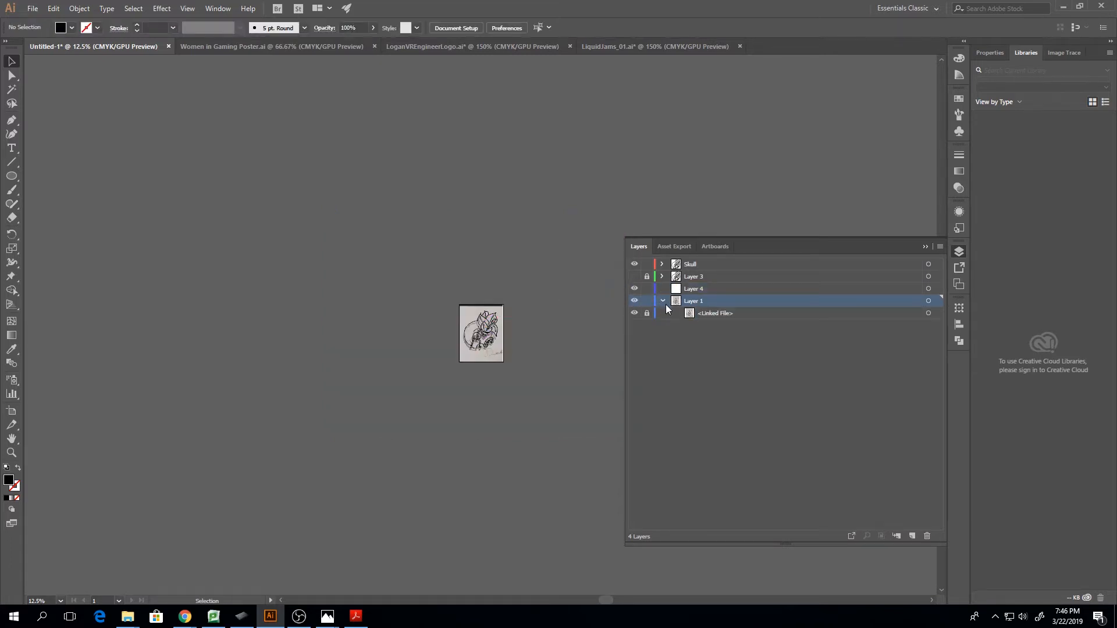
key(ctrl+v)
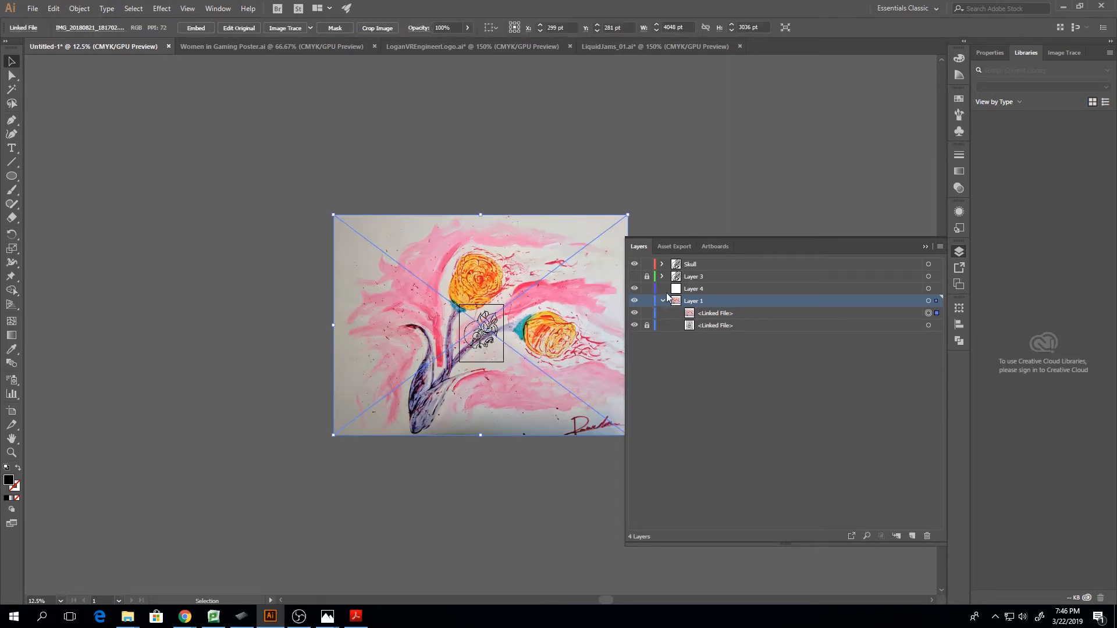
click(686, 291)
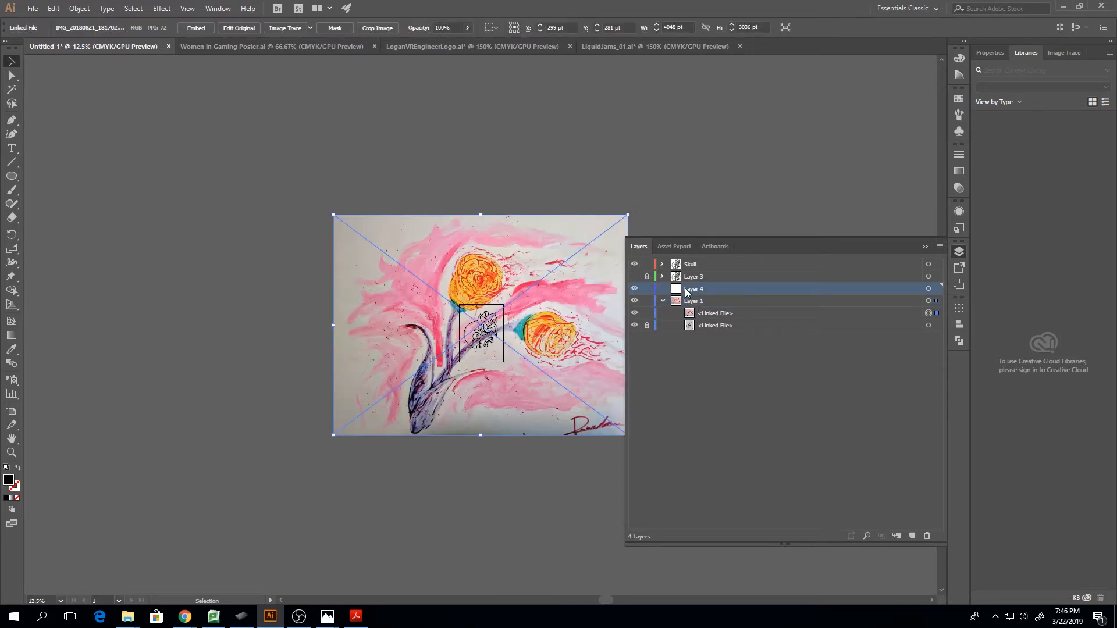
click(928, 536)
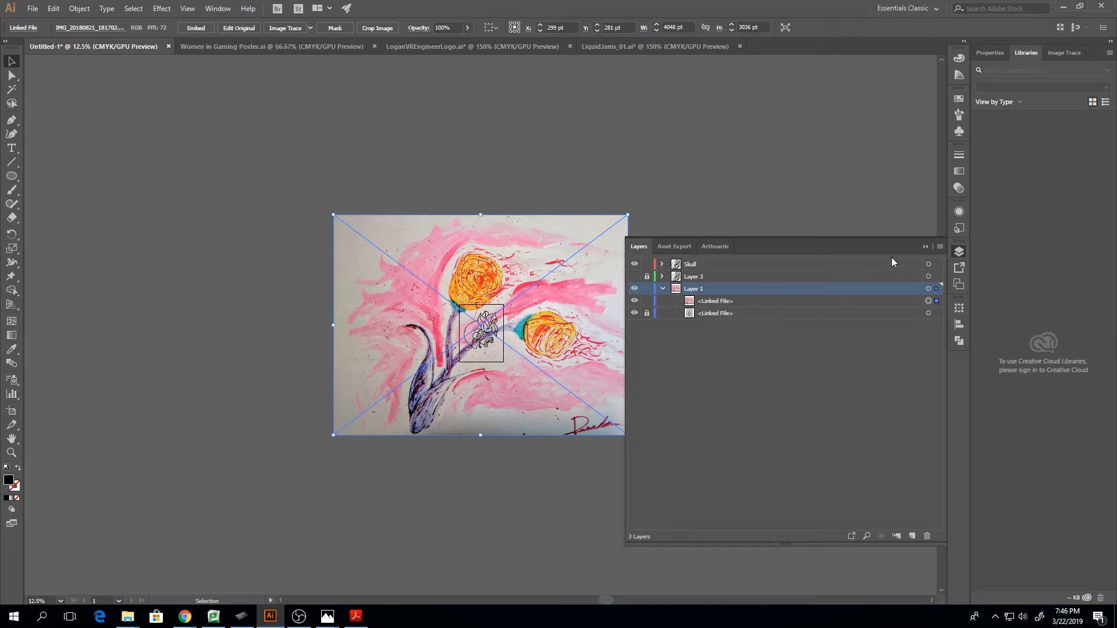
Scale the painting down proportionally to about 482 by 361 pt and position it over the artboard
click(925, 247)
drag(627, 215, 380, 381)
drag(361, 427, 500, 324)
click(496, 316)
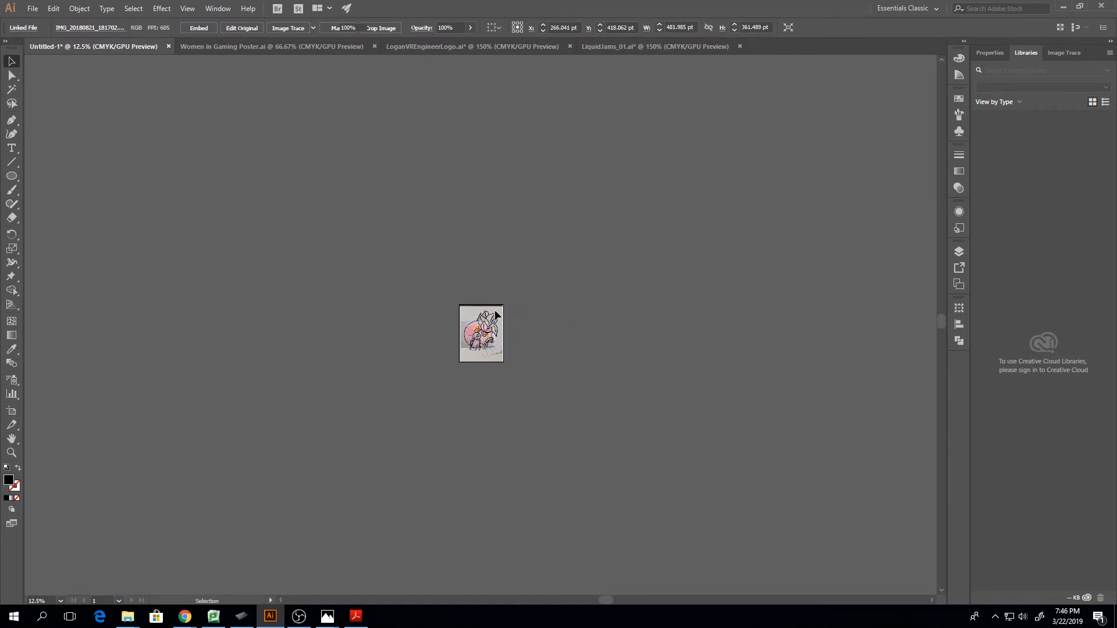
Hide the original sketch image in Layer 1 and the Skull layer, leaving only the painting displayed
click(959, 252)
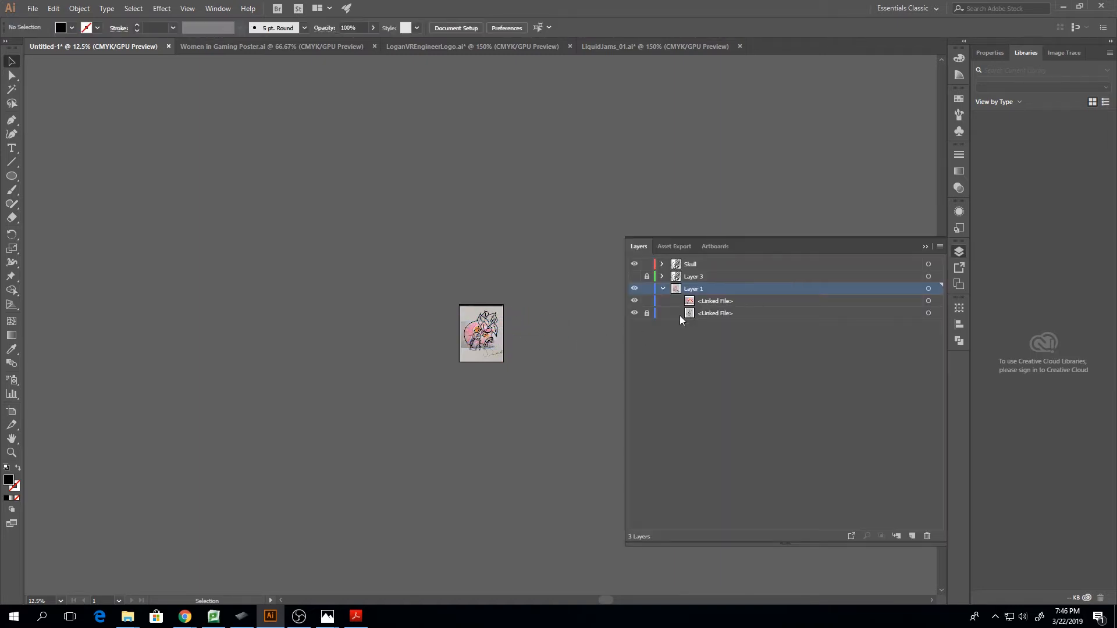
click(634, 313)
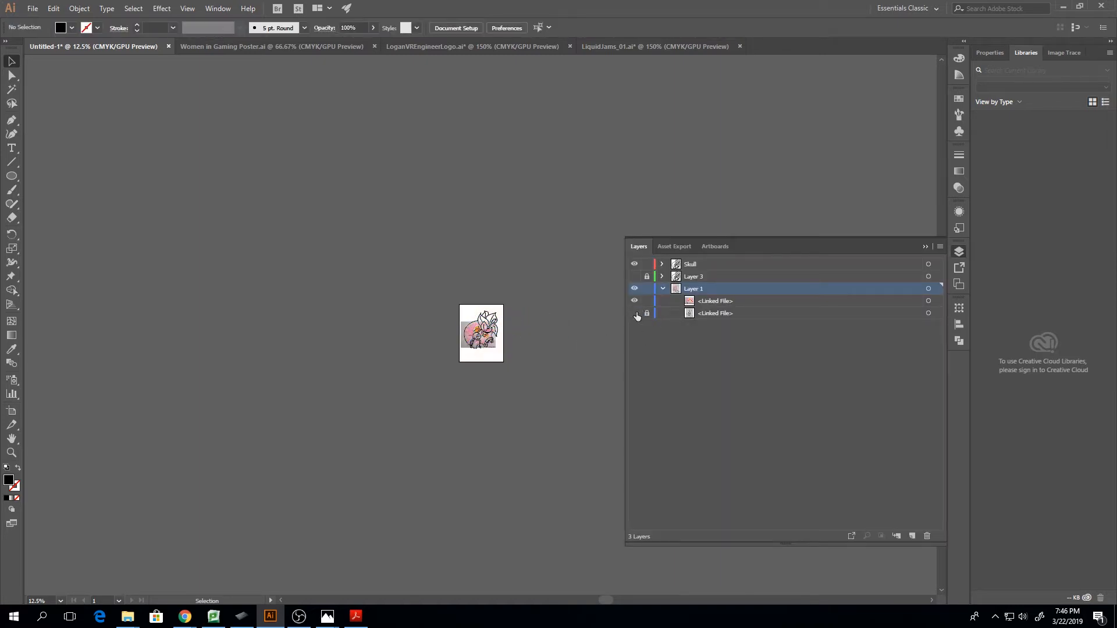
click(925, 247)
key(ctrl+equal)
key(ctrl+equal)
key(ctrl+equal)
key(ctrl+equal)
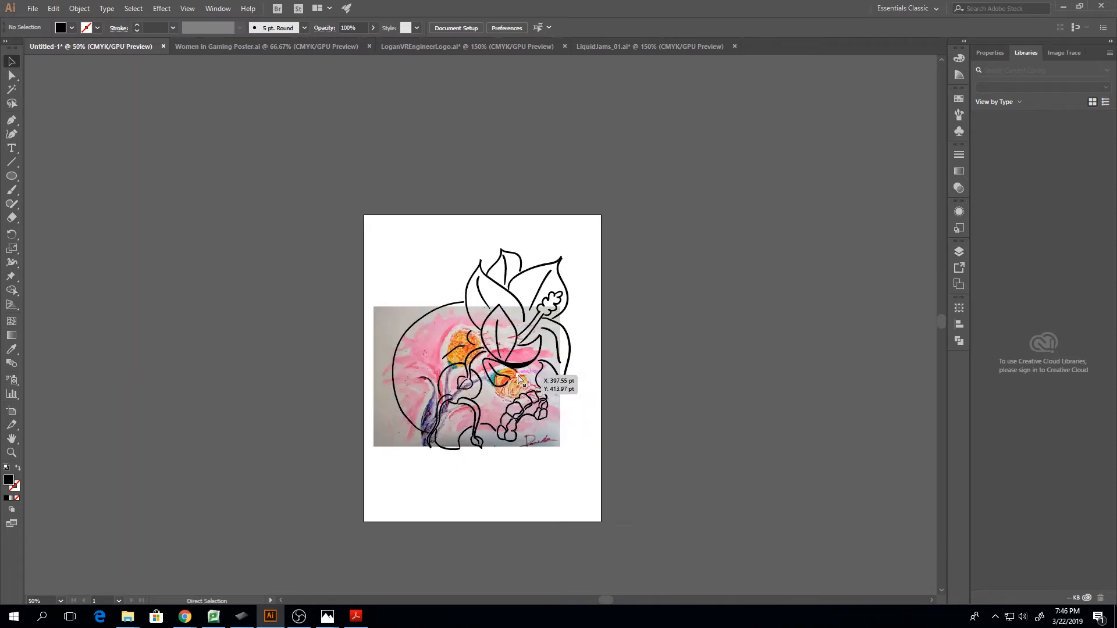
key(ctrl+equal)
click(959, 252)
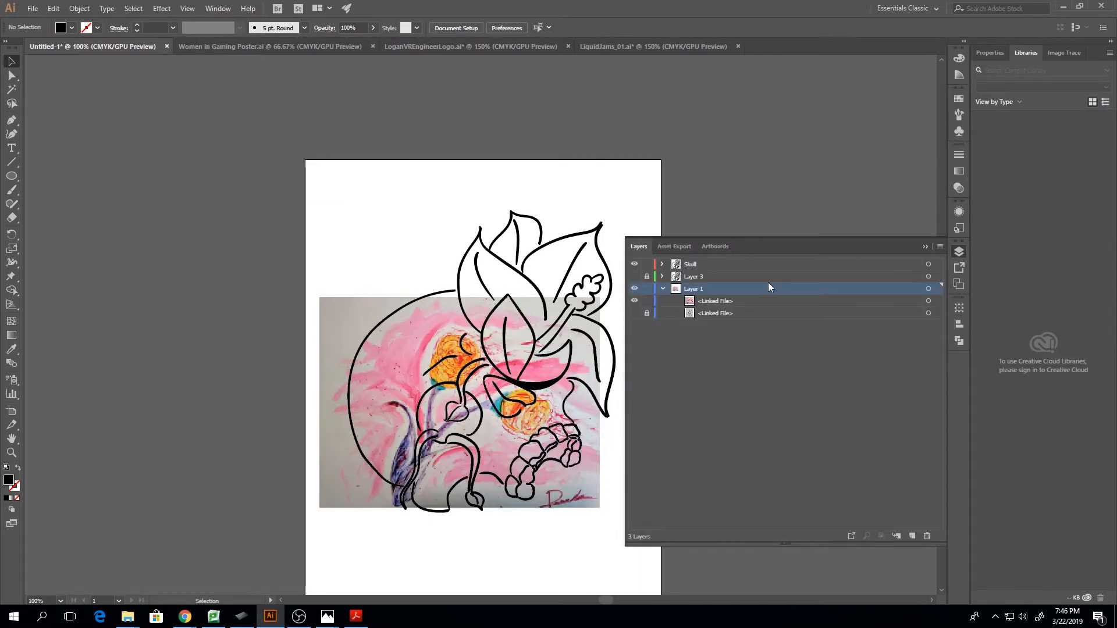
click(635, 265)
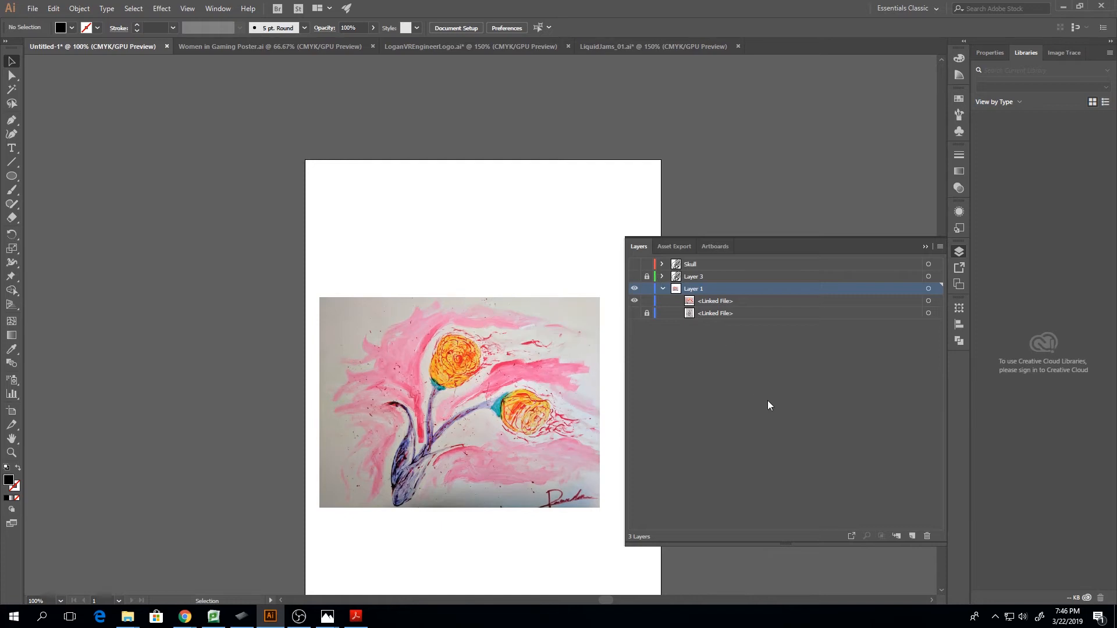
Add a new layer at the top of the layer stack and delete Layer 3
click(911, 536)
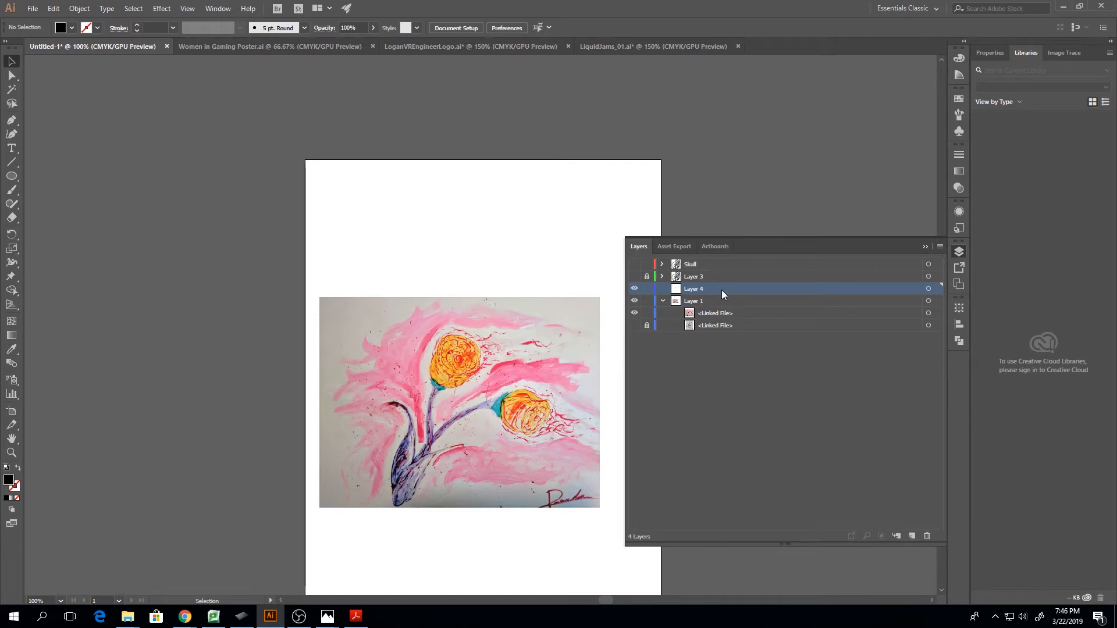
drag(722, 290, 726, 259)
click(707, 289)
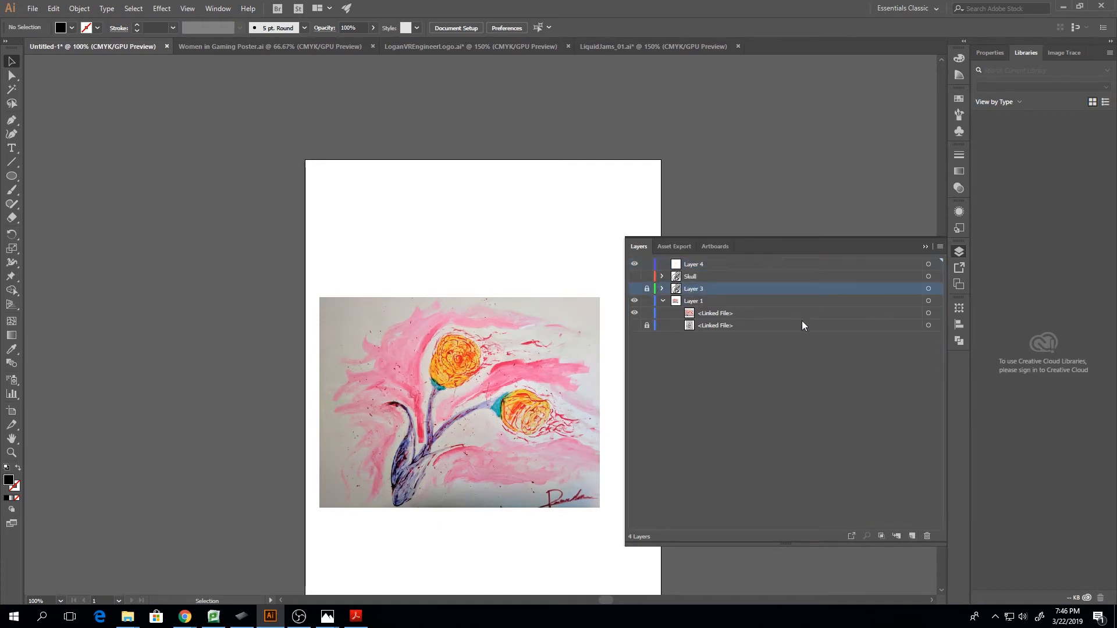
click(926, 536)
click(600, 326)
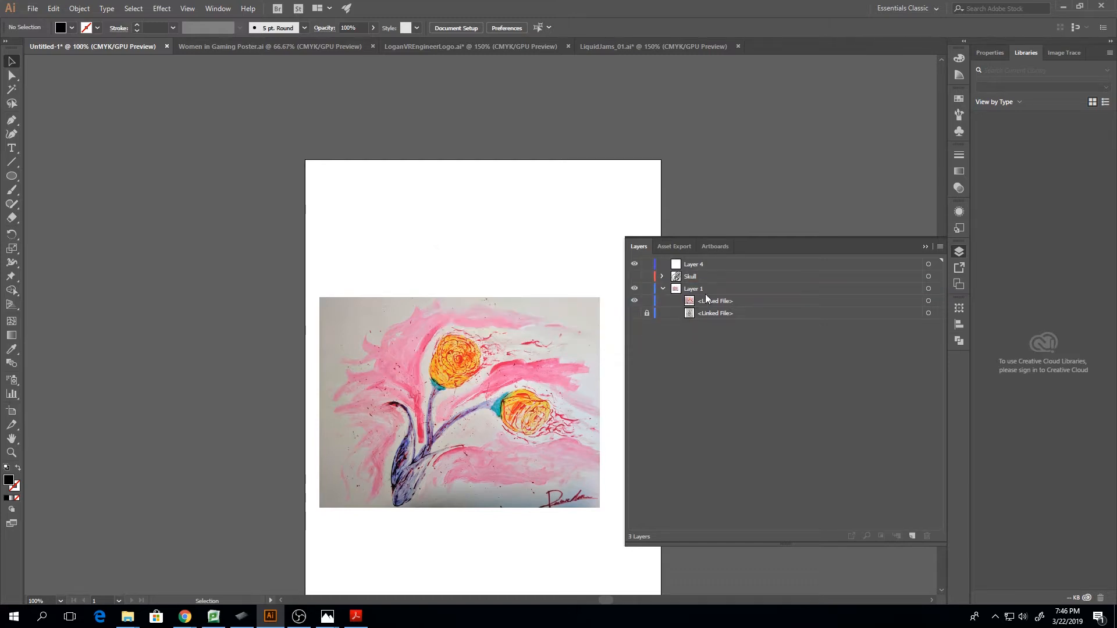
Rename the new empty top layer as Flower
double_click(737, 264)
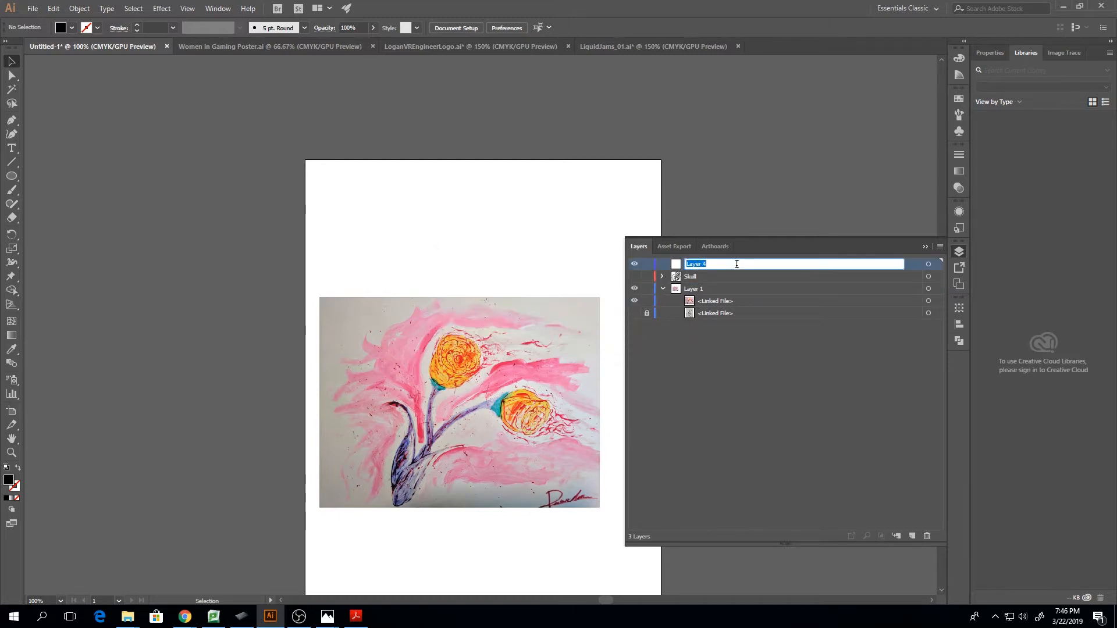
text(Flower)
key(Return)
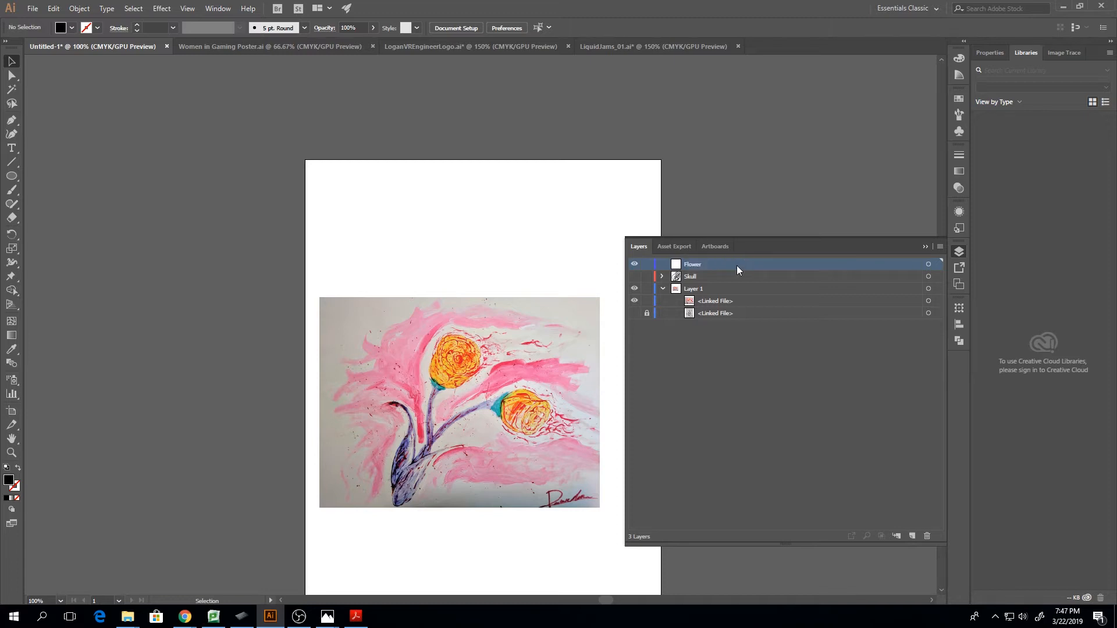
Move the painting up and enlarge it proportionally to the artboard's full width, 612 by 459 pt
click(925, 247)
drag(420, 369, 406, 252)
drag(584, 386, 662, 444)
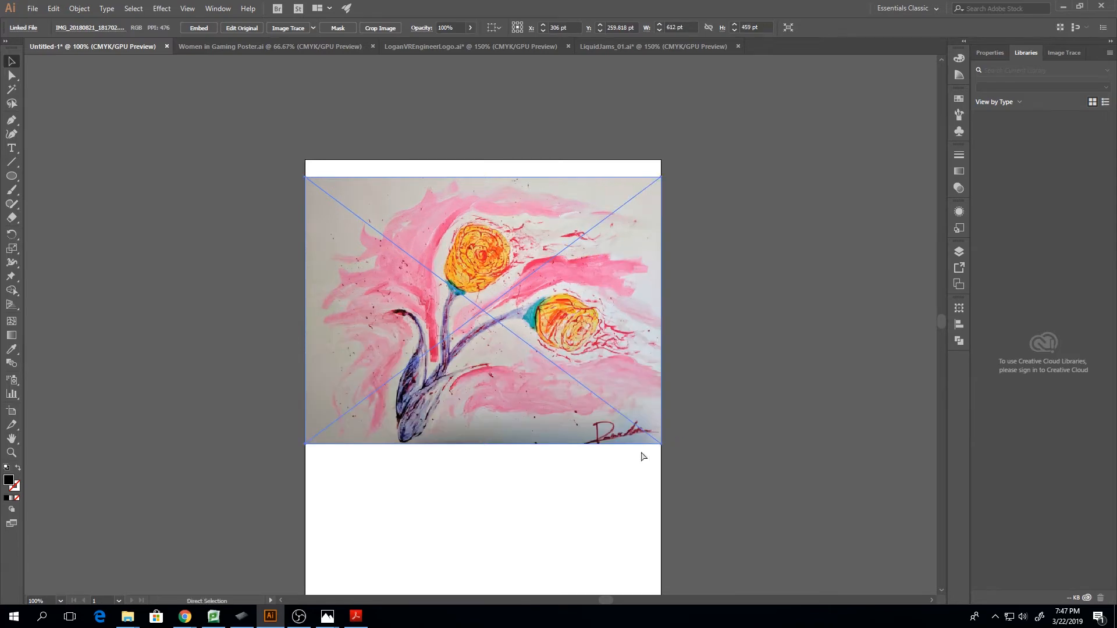
Activate the Pen tool for tracing at the flower stems and lock the painting's linked file in Layer 1
key(ctrl+plus)
key(ctrl+plus)
key(ctrl+plus)
scroll(498, 390, down, 2)
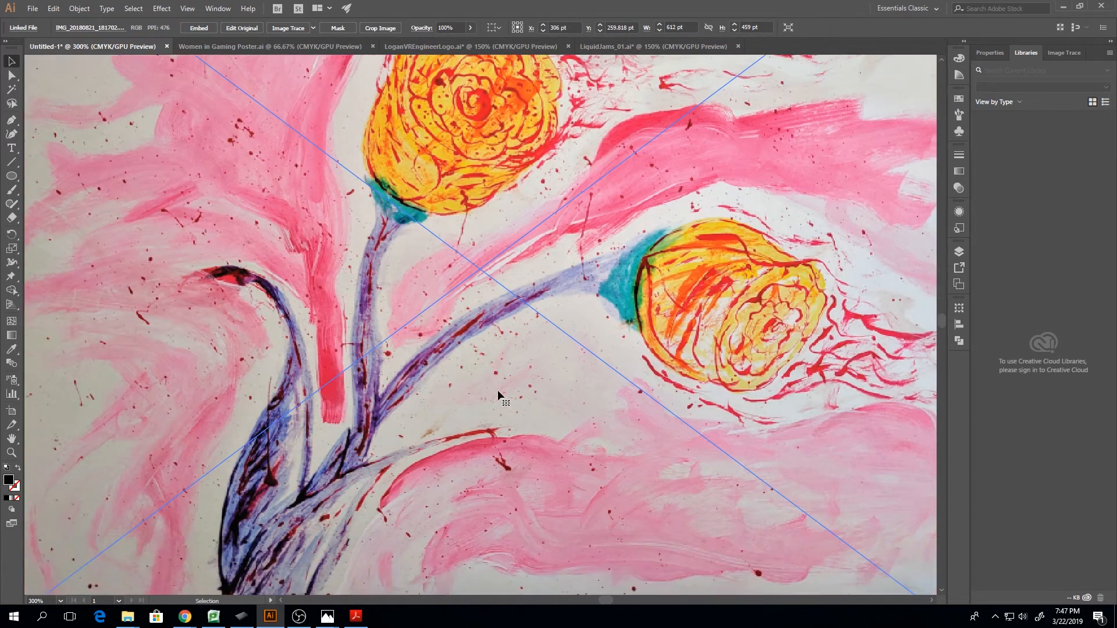
scroll(498, 390, down, 5)
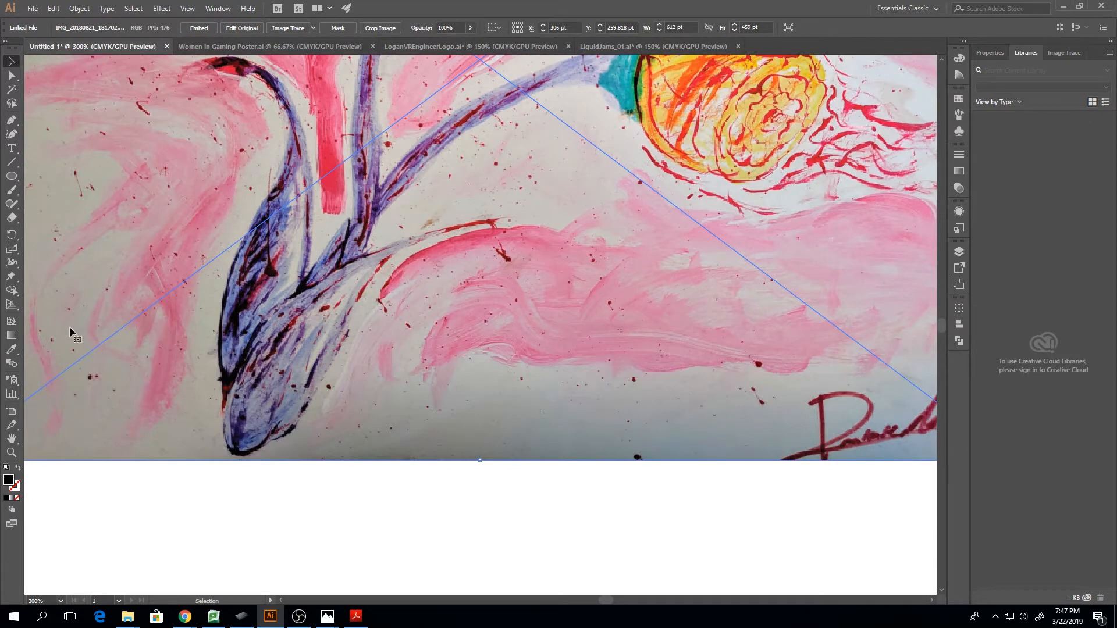
click(11, 119)
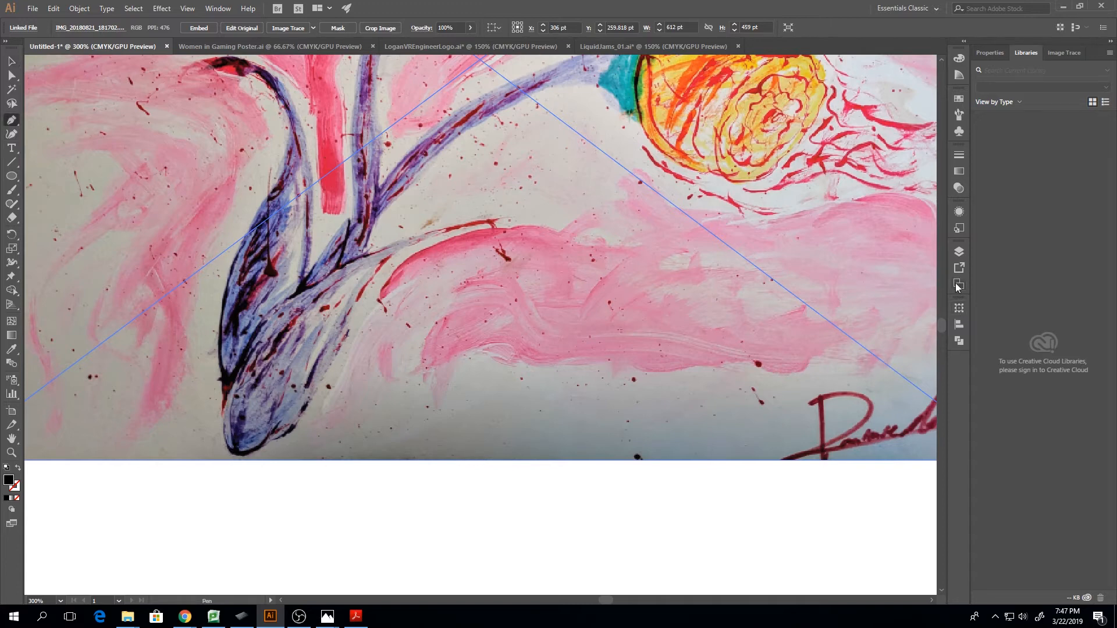
click(959, 251)
click(648, 302)
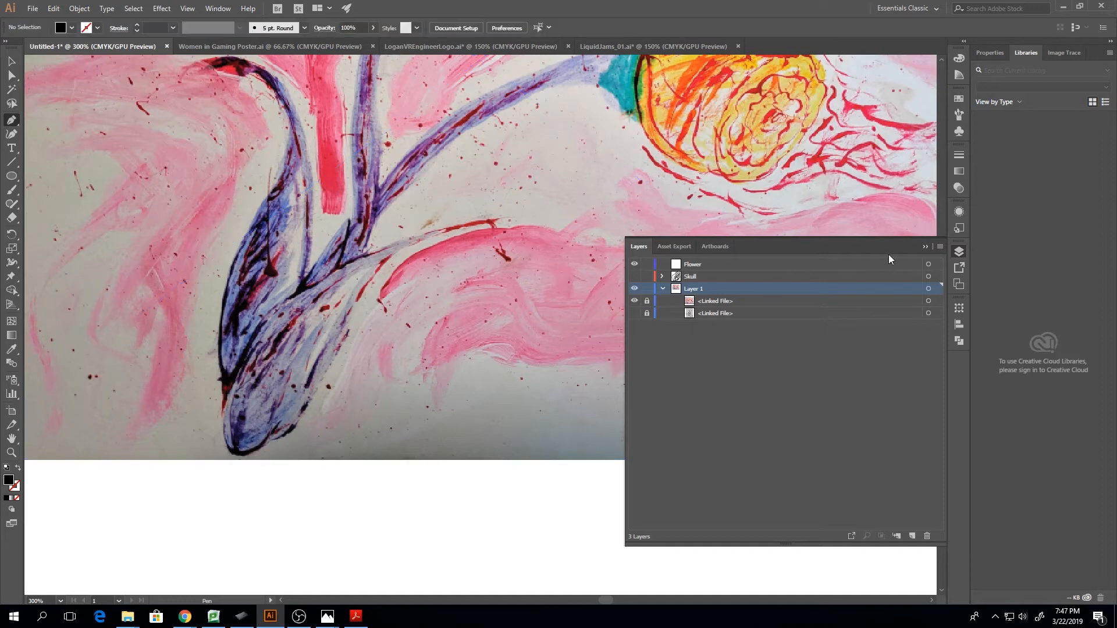
click(925, 246)
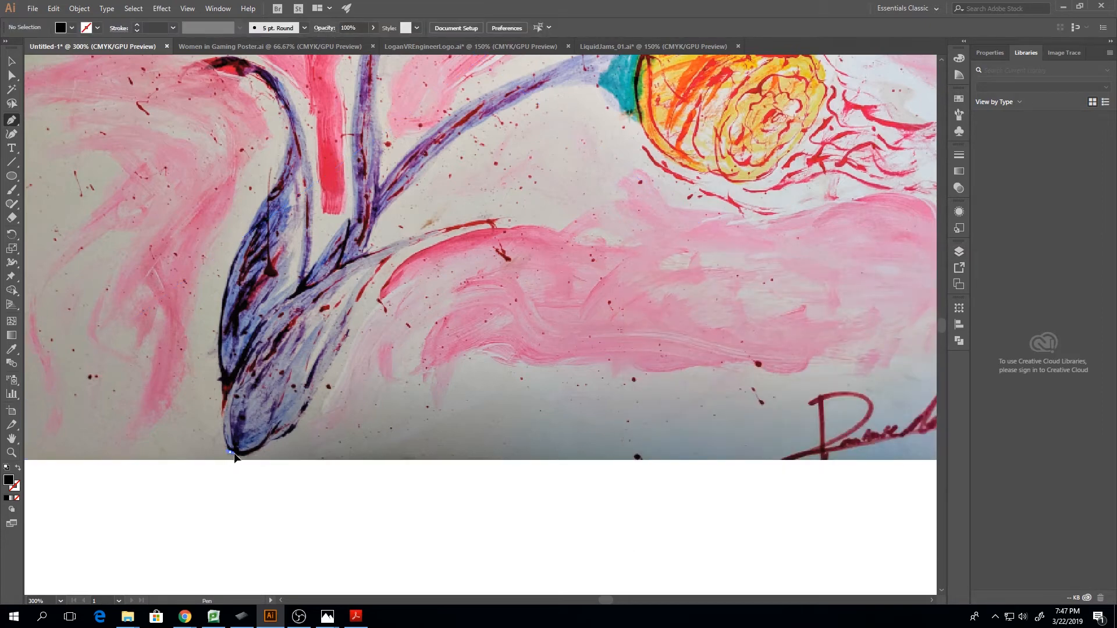
drag(253, 469, 253, 469)
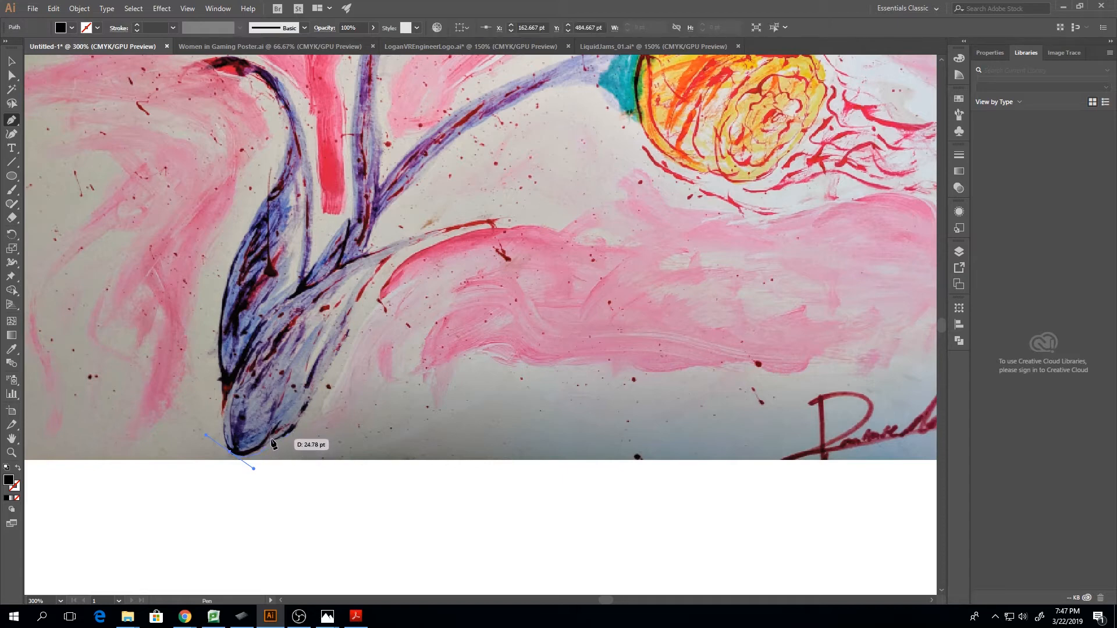
key(ctrl+equal)
key(ctrl+equal)
key(ctrl+equal)
key(ctrl+equal)
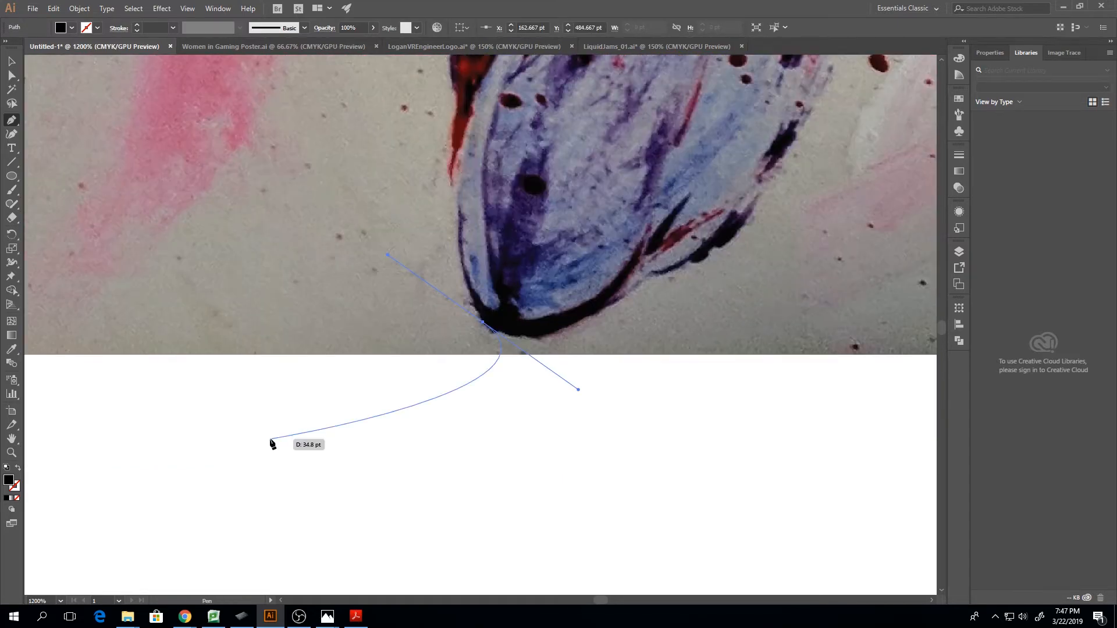
ctrl+click(291, 463)
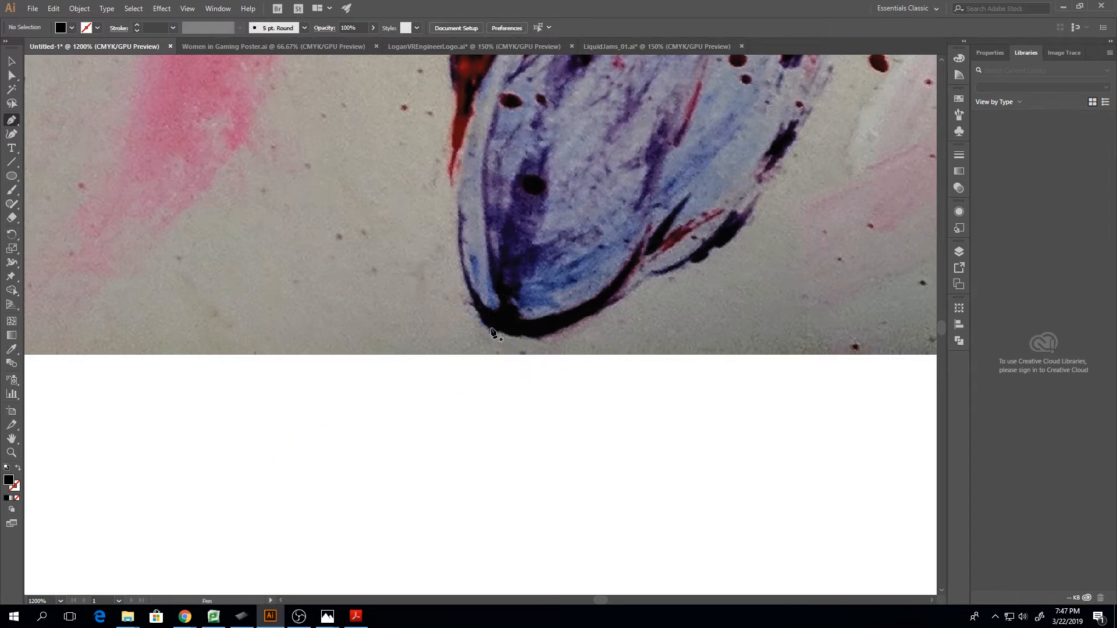
Try to trace the lower edge of the blue stem base with a curved Pen segment from its bottom tip
drag(520, 351, 519, 349)
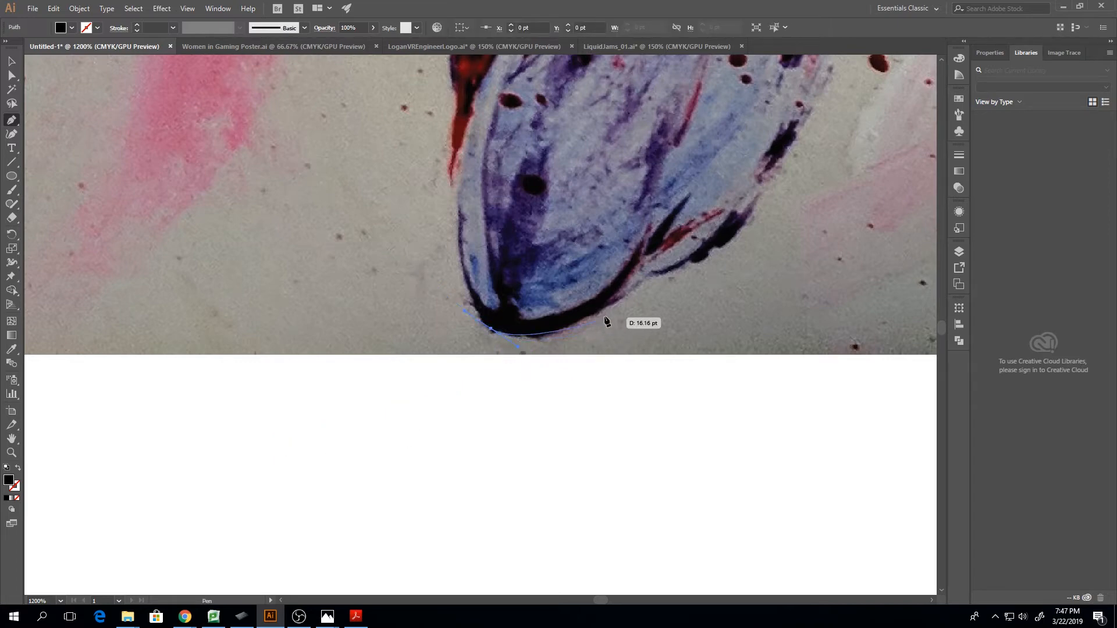
drag(651, 274, 674, 259)
scroll(734, 249, up, 1)
scroll(734, 249, up, 4)
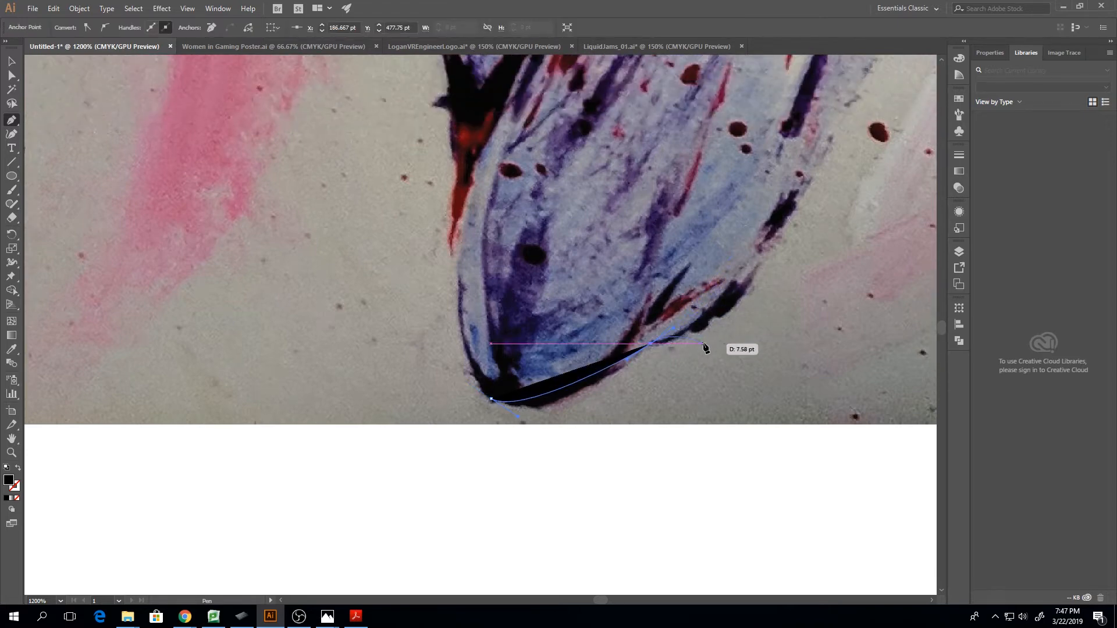
key(ctrl+z)
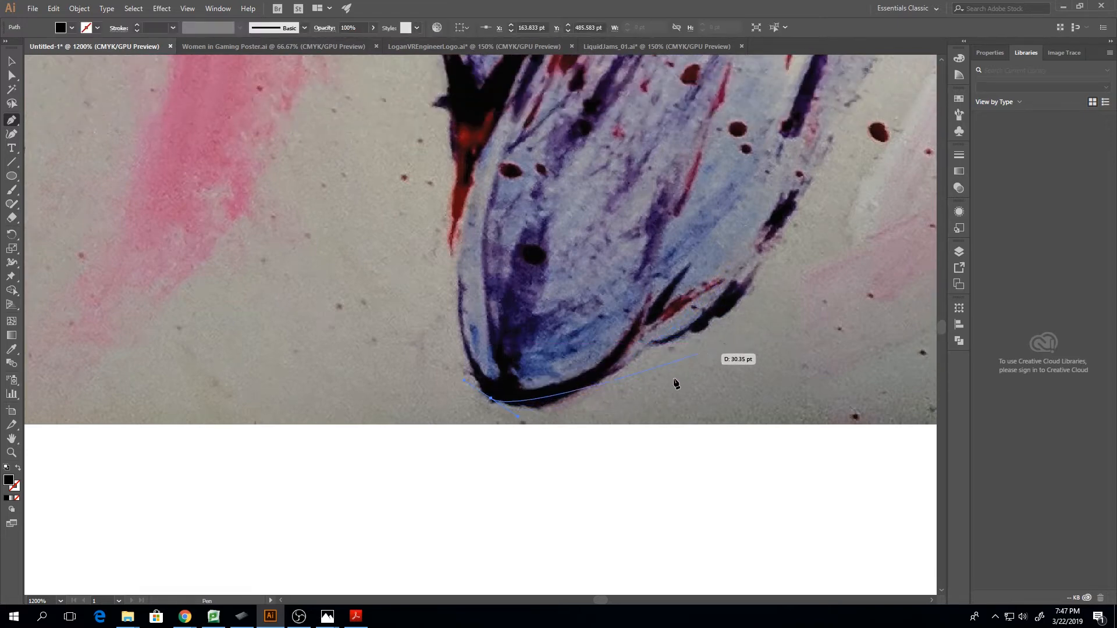
key(ctrl+minus)
key(ctrl+minus)
key(ctrl+minus)
key(ctrl+minus)
key(ctrl+minus)
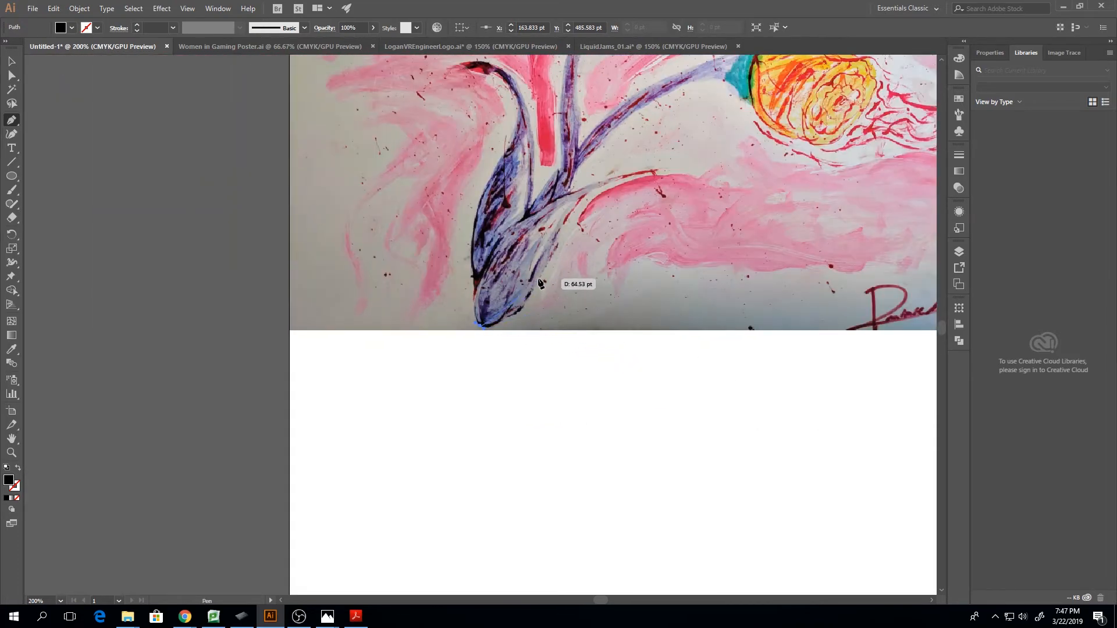
key(Escape)
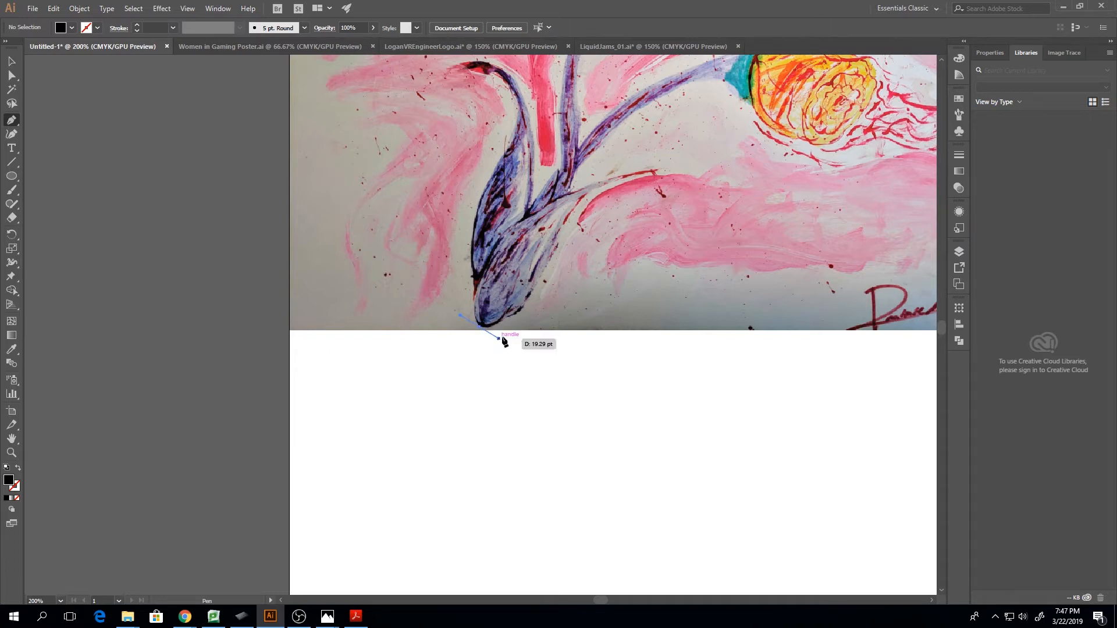
Trace the lower edge of the blue stem base from its bottom tip with a curved path about 49.5 by 37 pt
click(479, 327)
drag(538, 286, 547, 266)
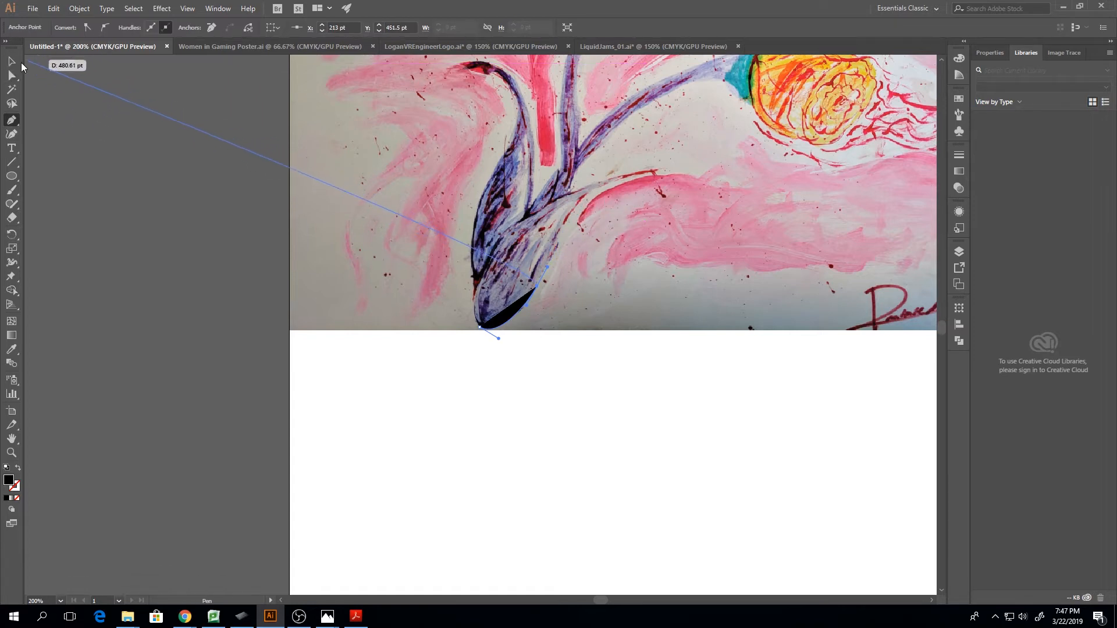
click(11, 61)
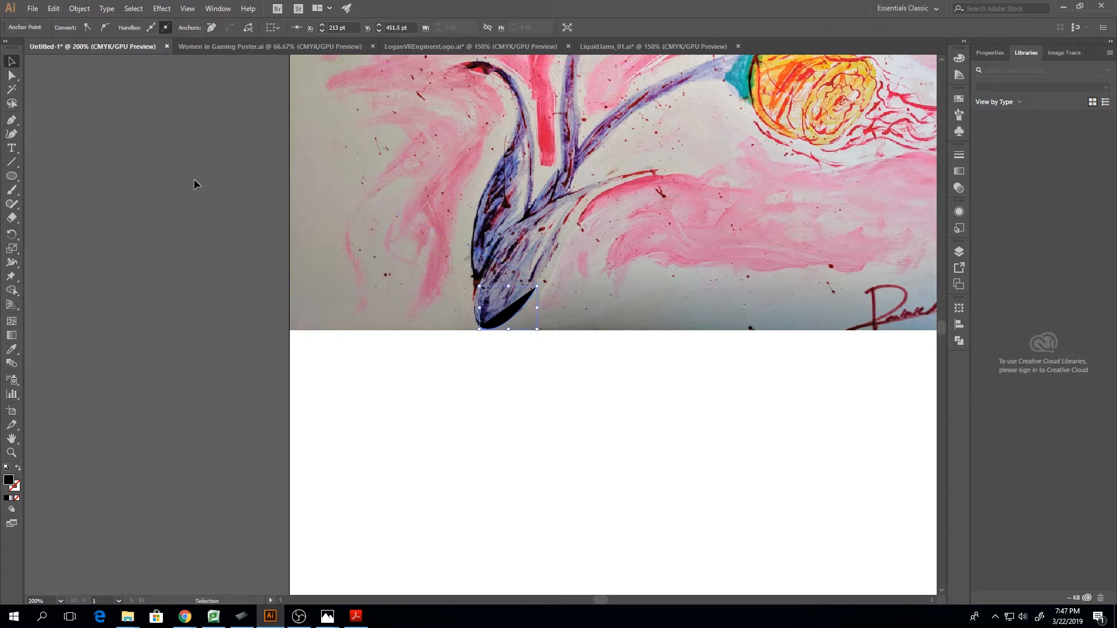
Set the traced stem curve's fill to None and reactivate the Pen tool
click(514, 307)
click(62, 32)
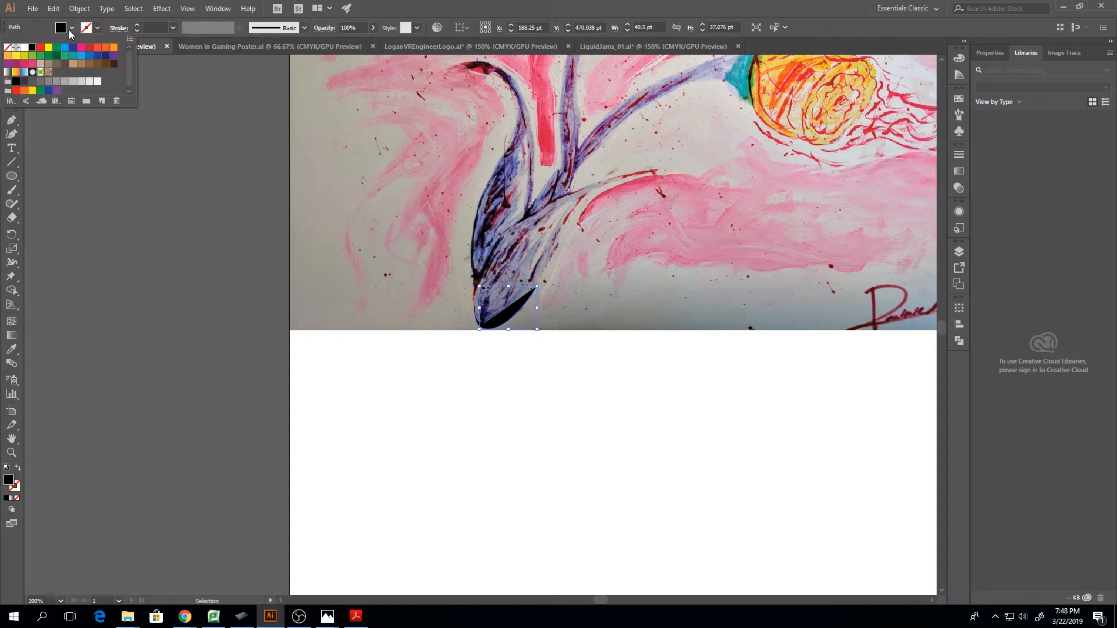
click(8, 47)
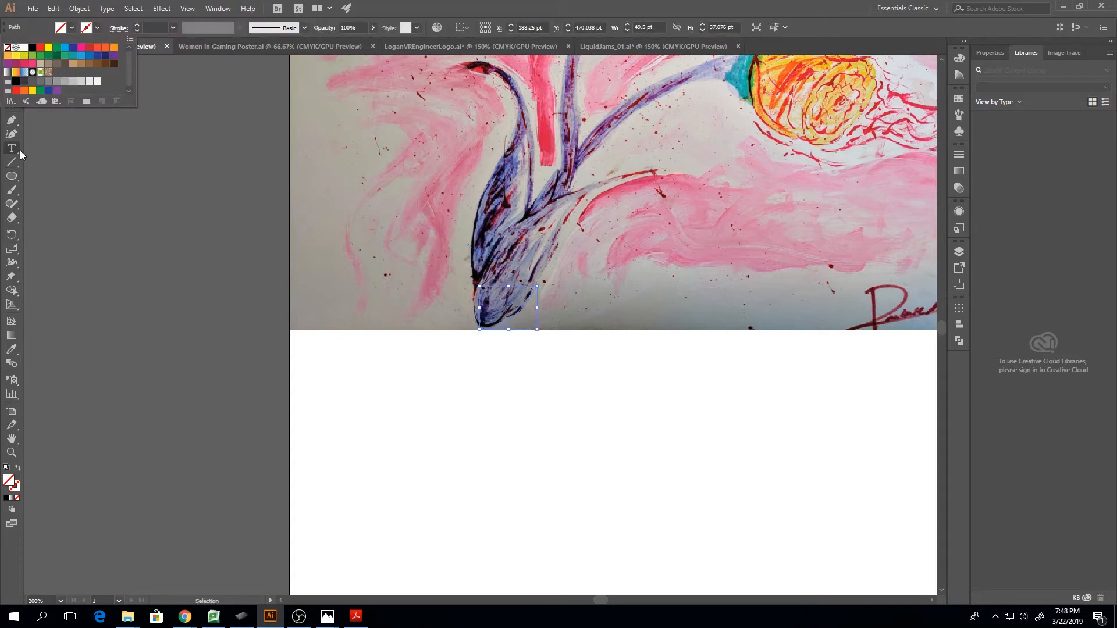
click(15, 119)
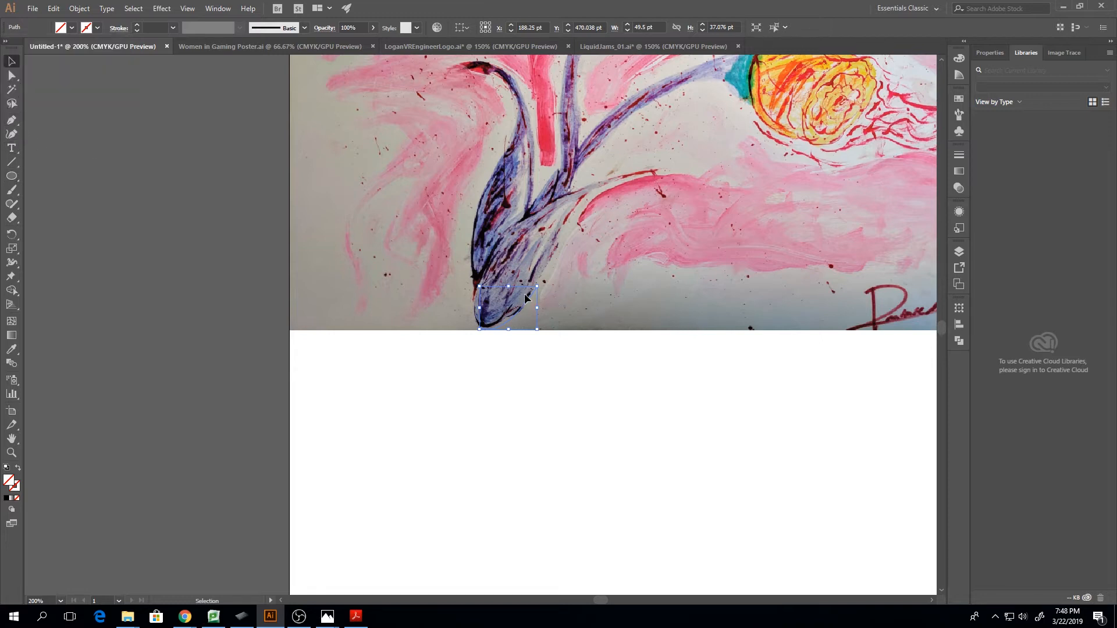
click(16, 121)
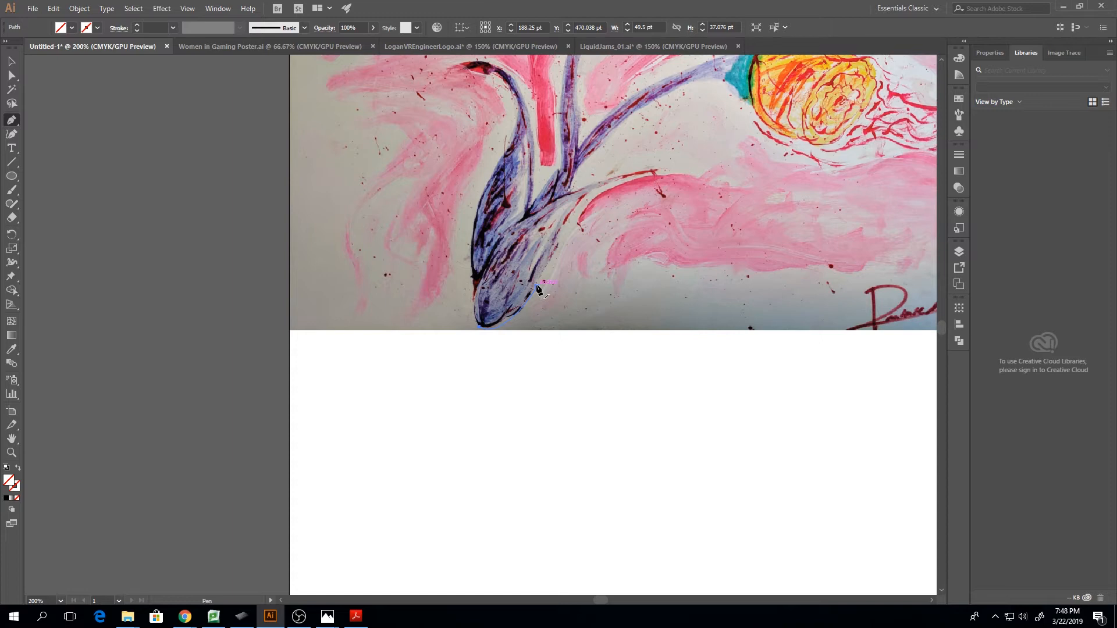
Resume the stem outline with the Pen tool from its open end anchor on the edge of the blue stem base
drag(538, 289, 568, 228)
key(ctrl)
key(ctrl+equal)
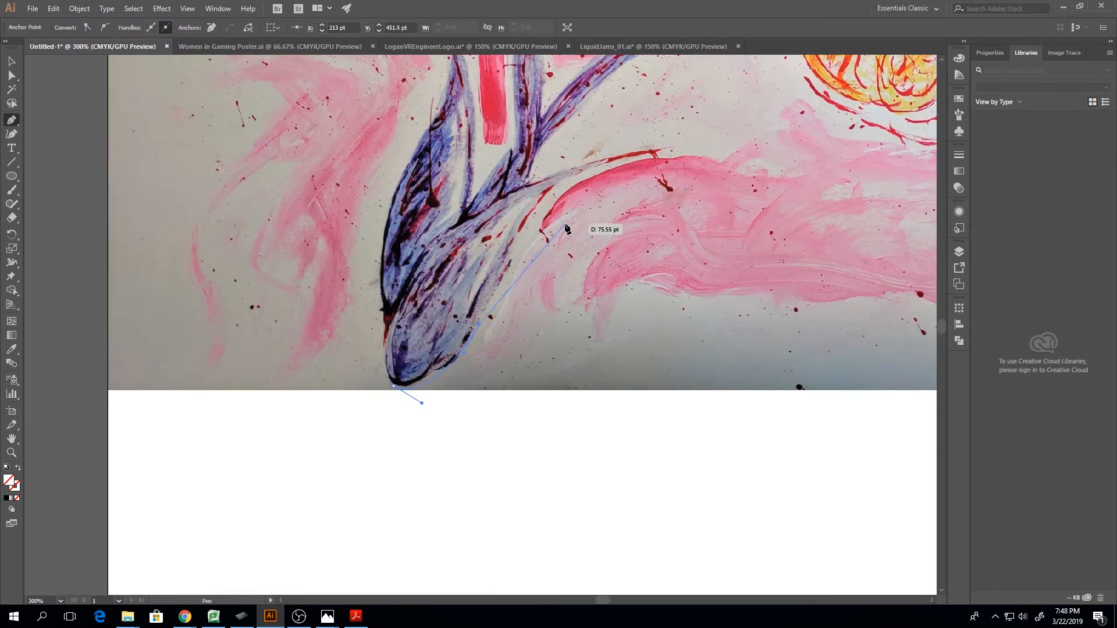
click(589, 364)
click(418, 478)
click(293, 267)
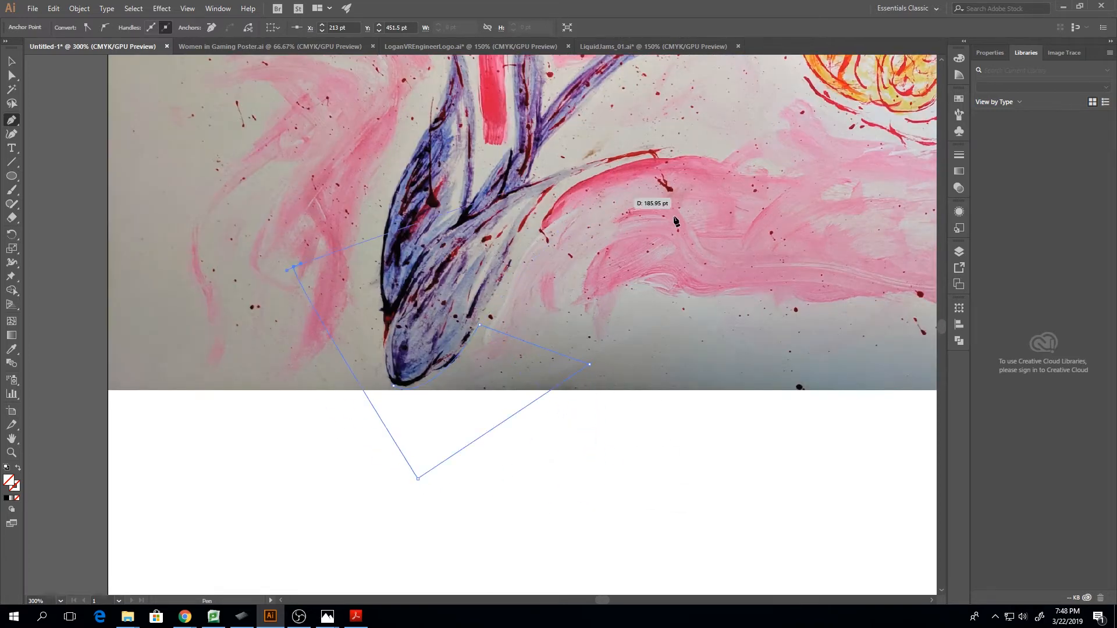
click(724, 251)
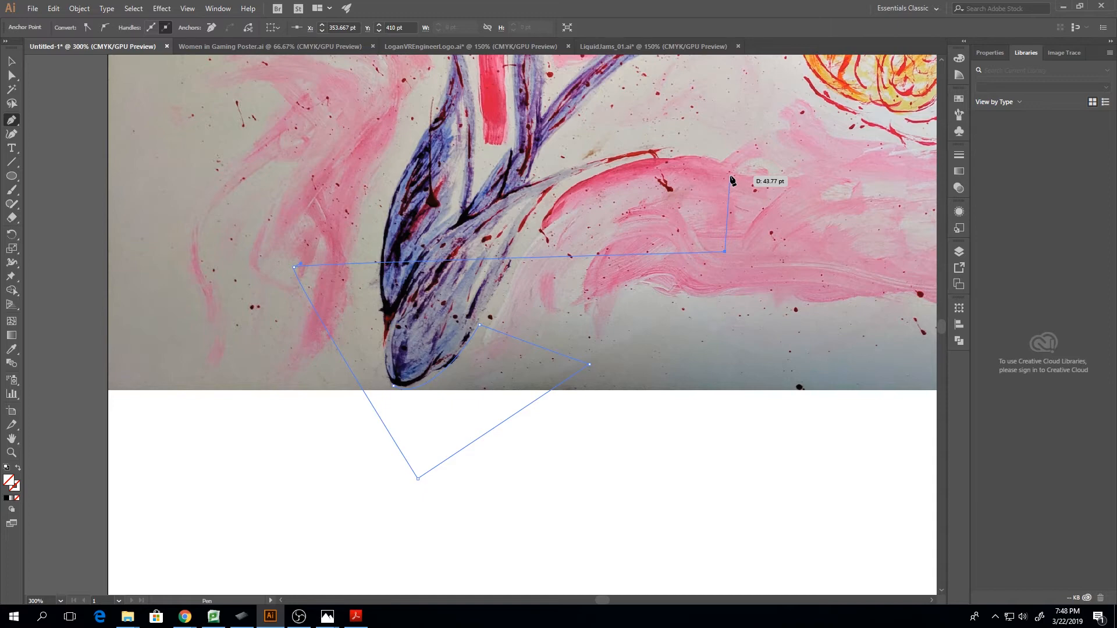
key(Escape)
click(724, 252)
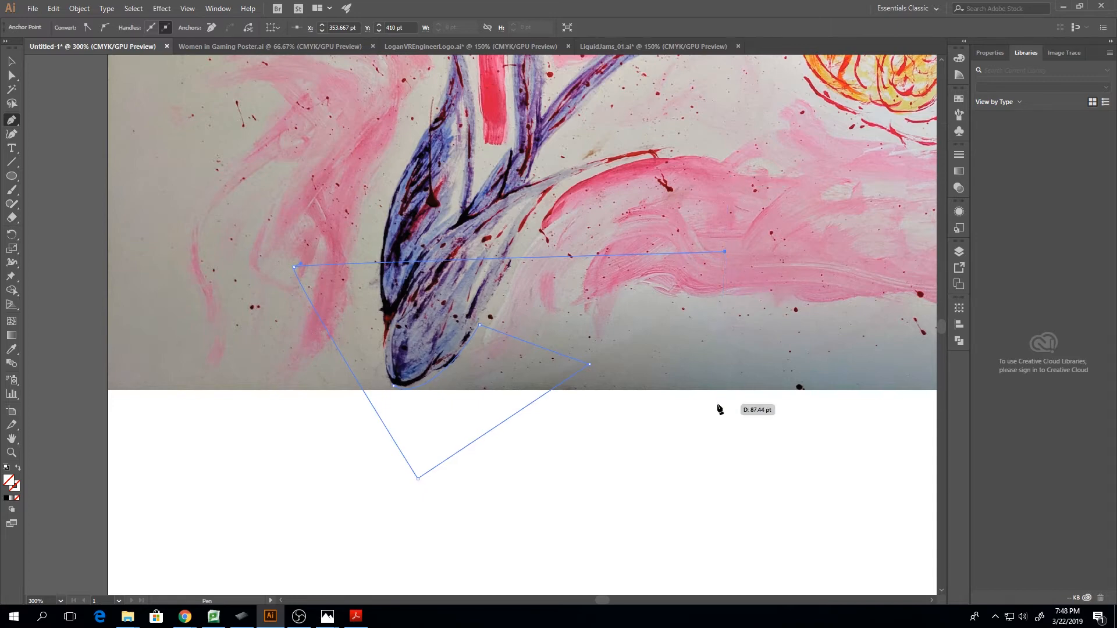
key(ctrl+z)
key(ctrl+z)
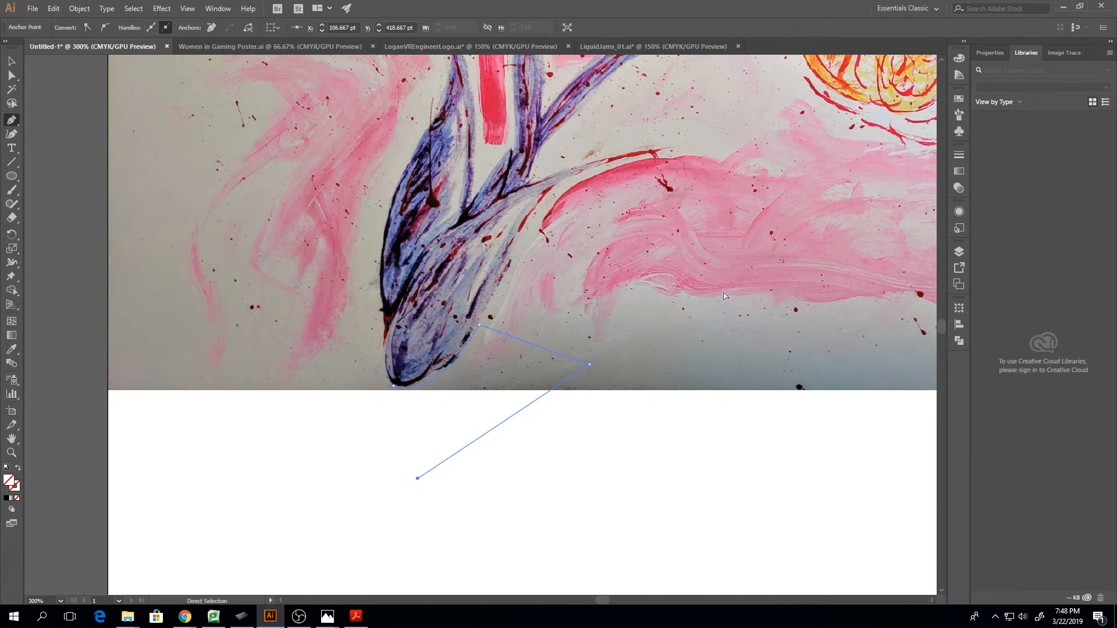
key(ctrl+z)
key(ctrl+z)
key(ctrl+z)
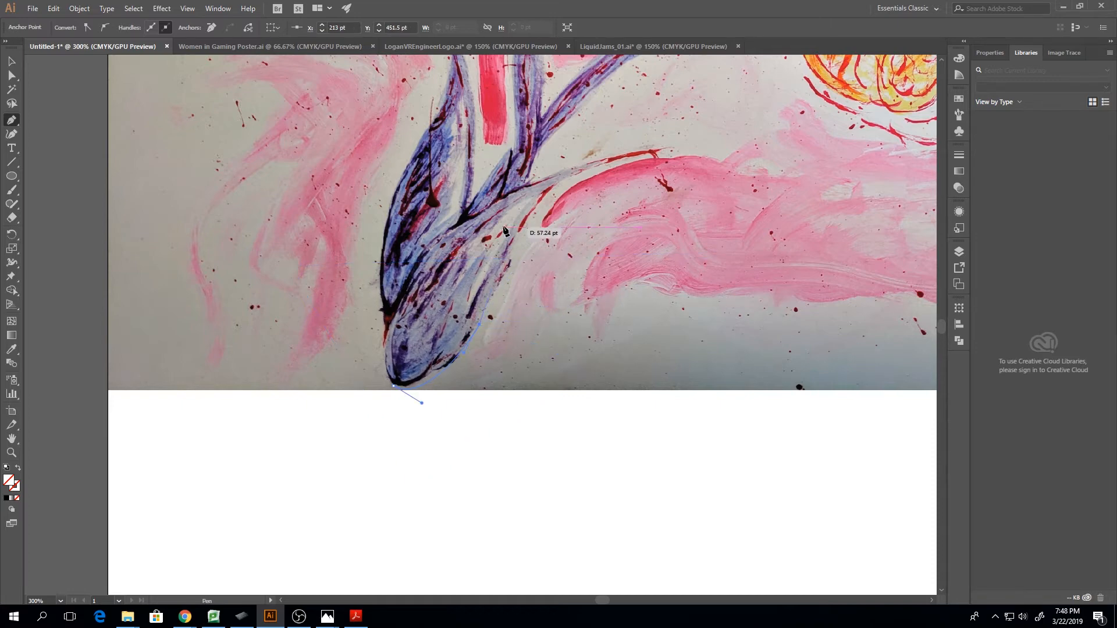
click(633, 263)
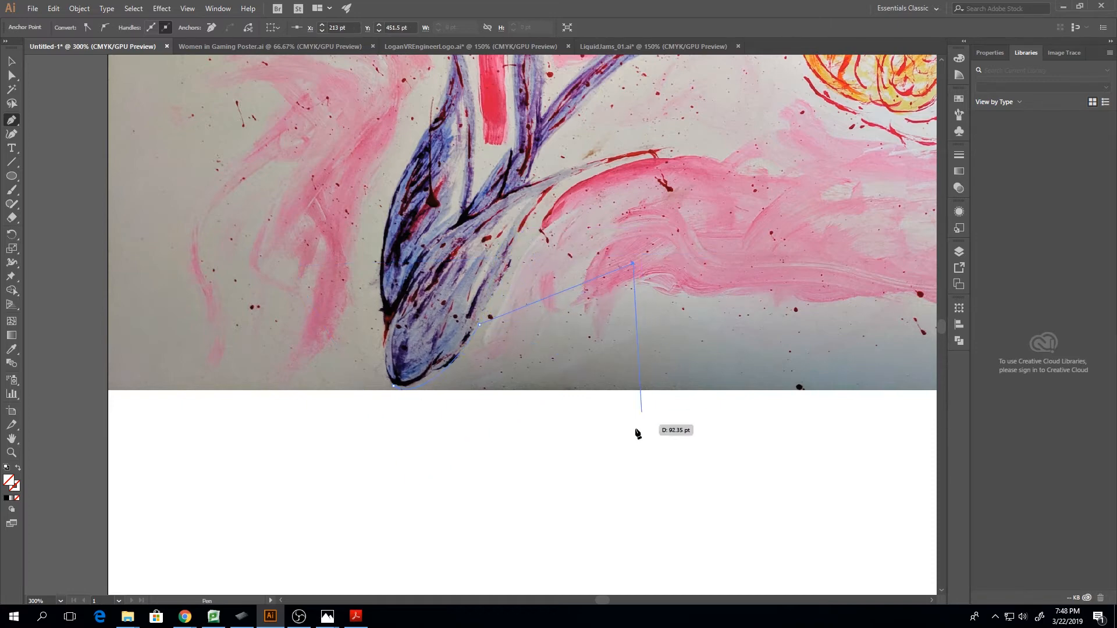
key(ctrl+z)
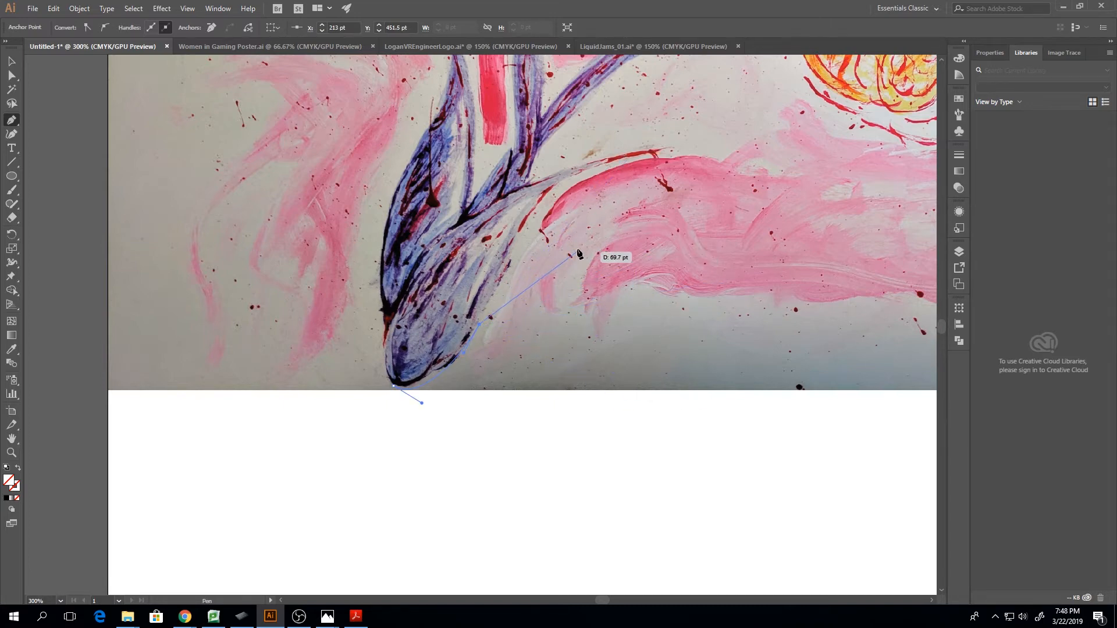
Trace up to the thin red-tipped shoot and back down the stem's upper edge, closing the path at the bottom tip
drag(538, 203, 570, 163)
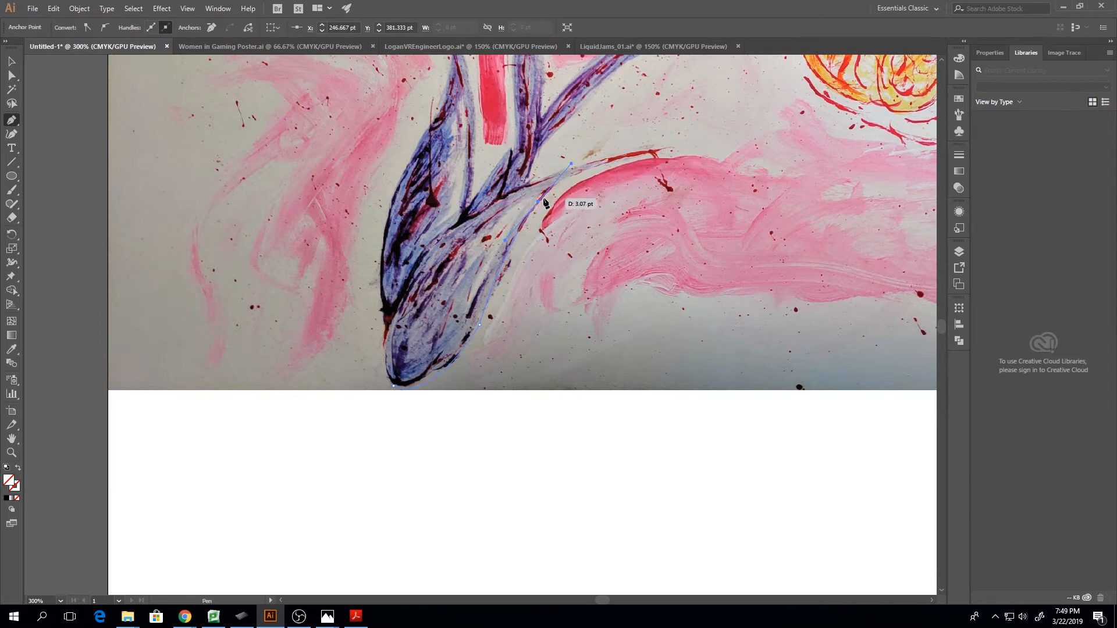
click(662, 150)
drag(534, 181, 501, 201)
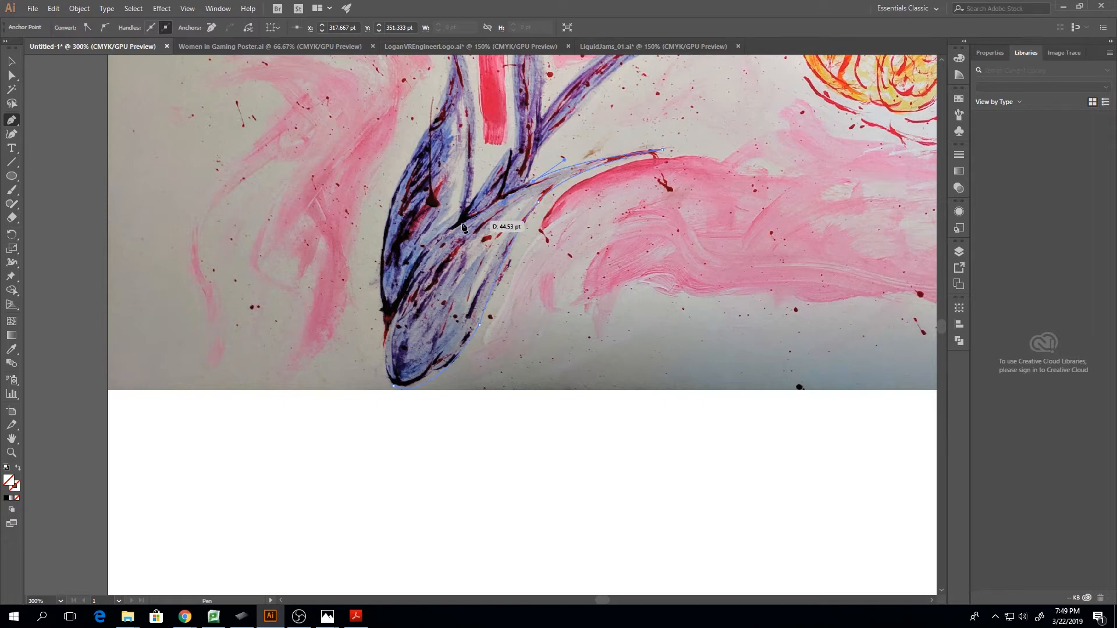
click(429, 243)
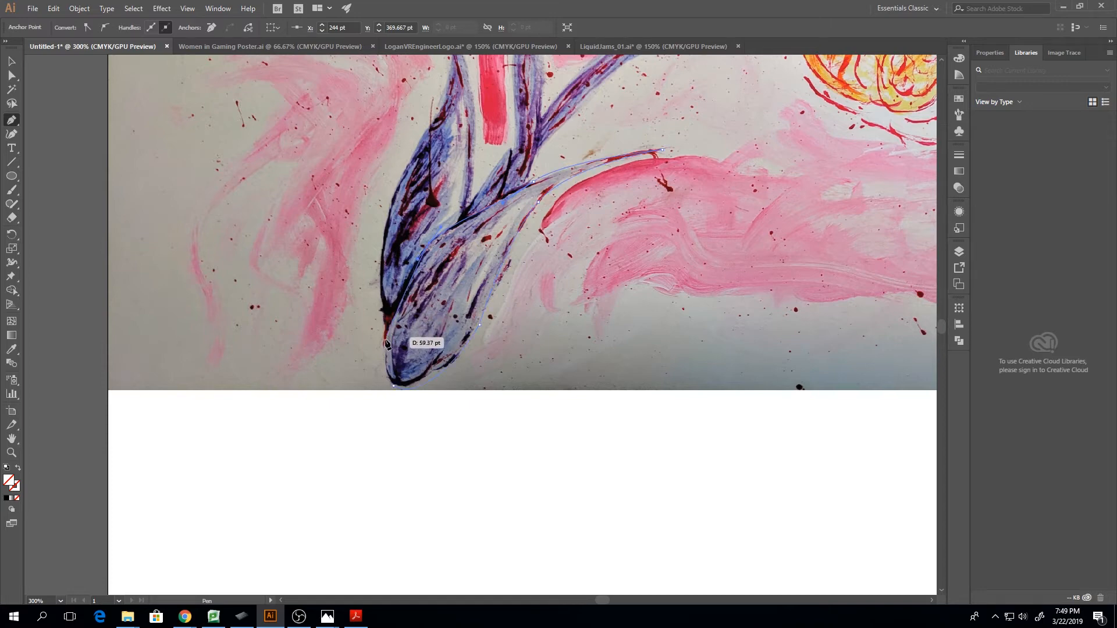
drag(383, 345, 380, 359)
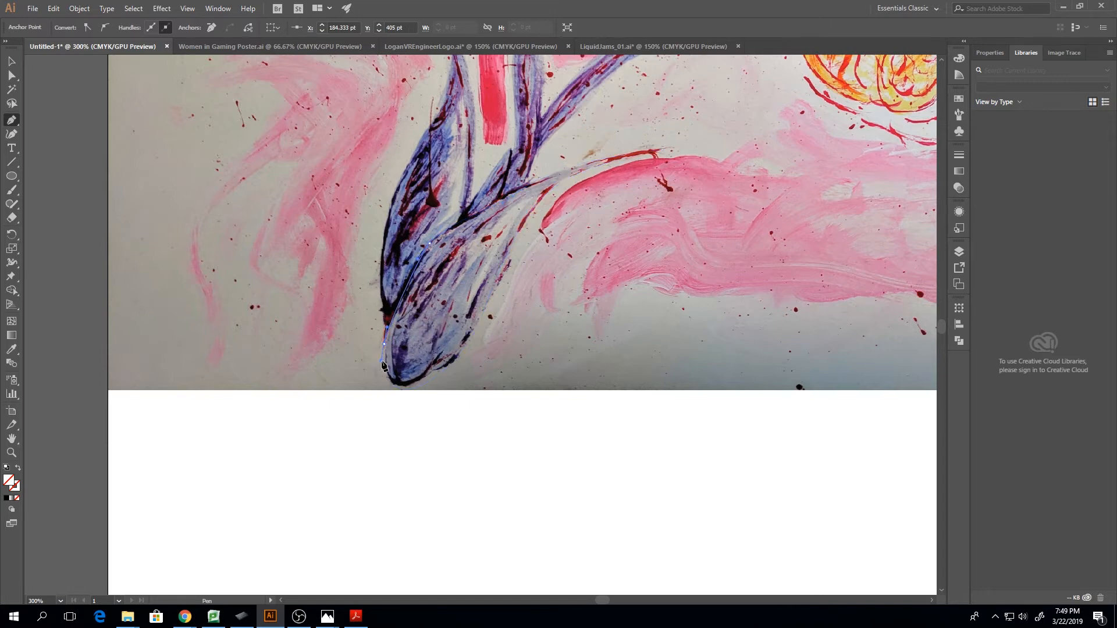
click(394, 385)
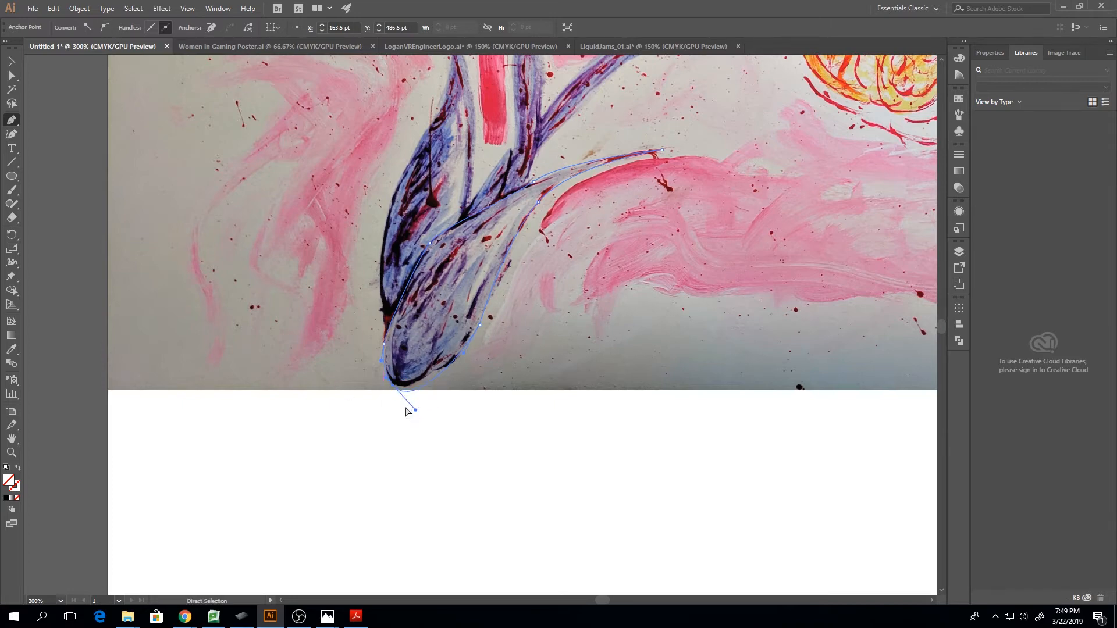
Refit the curve at the stem base's bottom tip by shortening its outgoing direction handle with Direct Selection
key(ctrl+=)
key(ctrl+=)
key(ctrl+=)
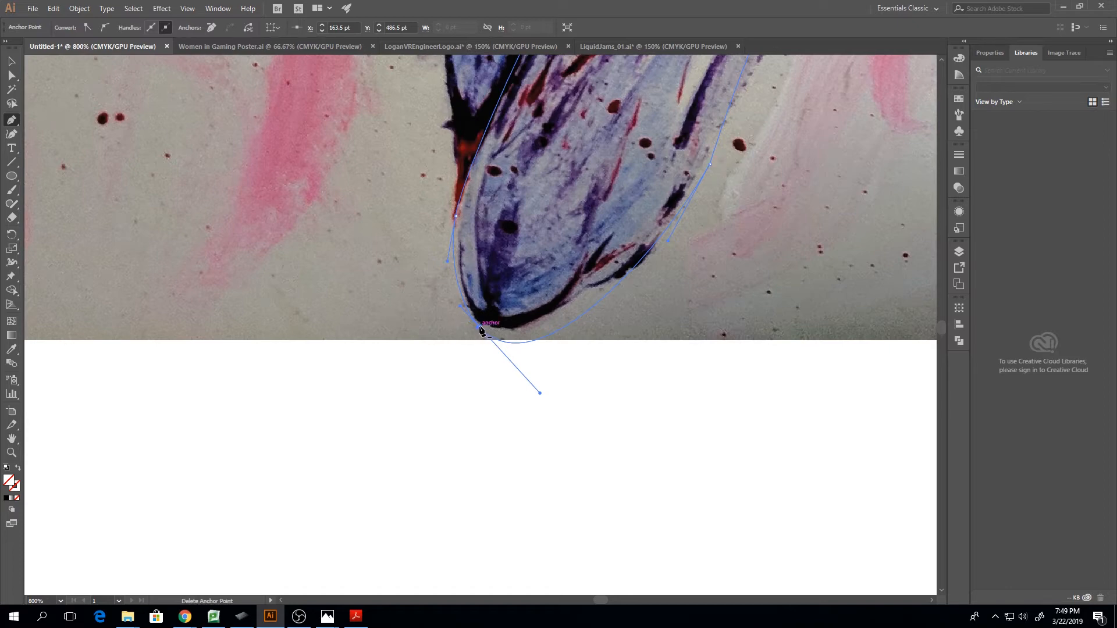
click(11, 61)
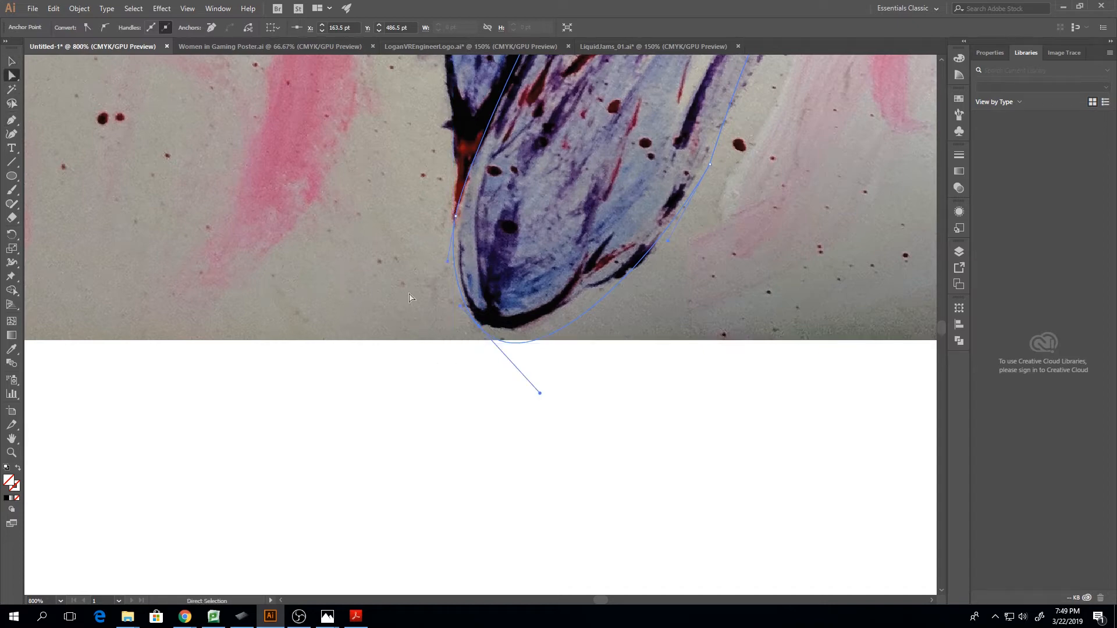
key(a)
drag(540, 393, 532, 355)
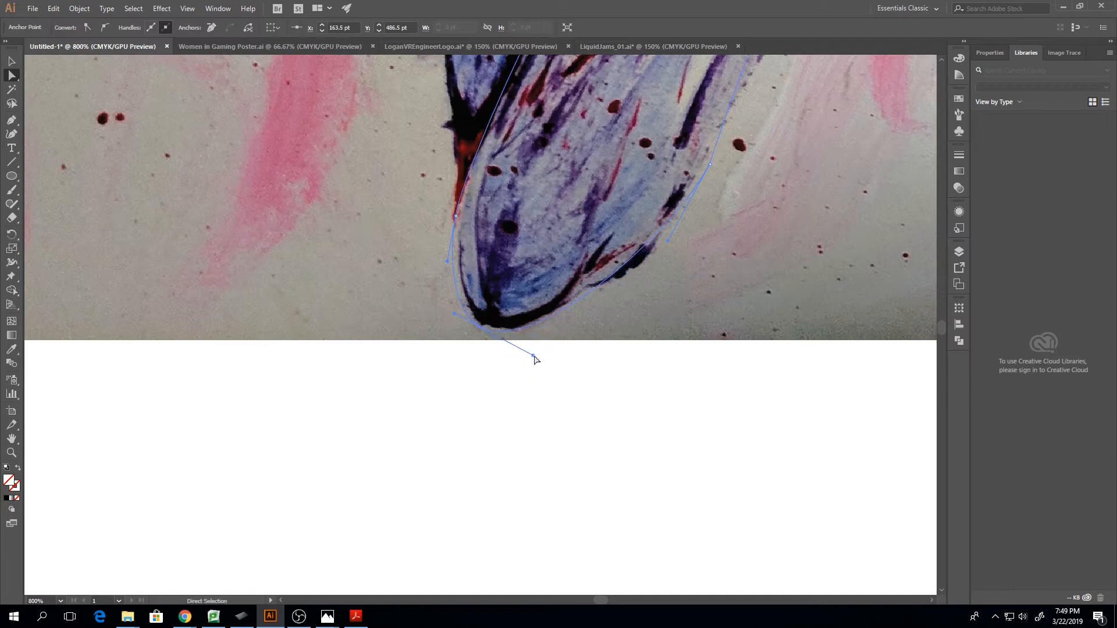
Smooth the lower-right anchor, position it at X 212 pt, Y 451.125 pt, and adjust its handle to the painted edge
click(708, 167)
click(105, 27)
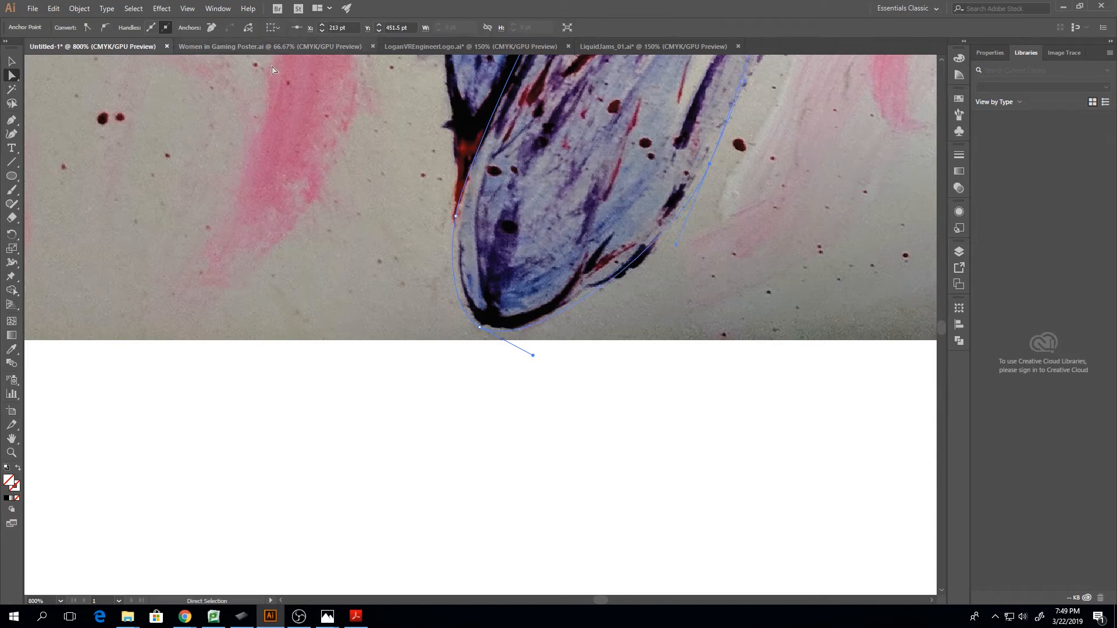
drag(706, 167, 703, 163)
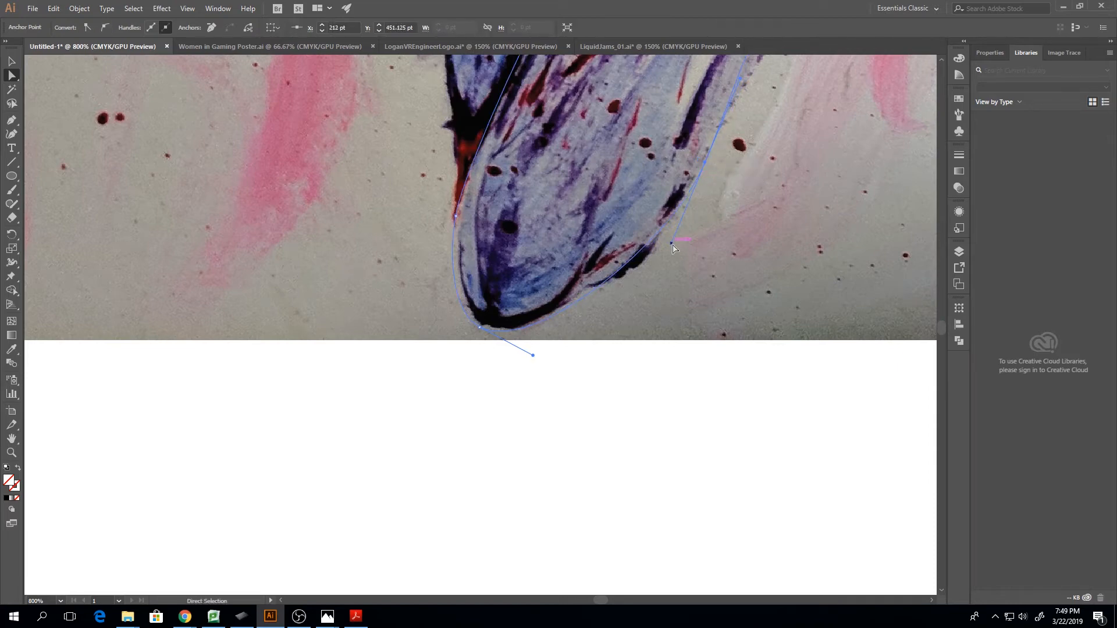
scroll(655, 246, up, 5)
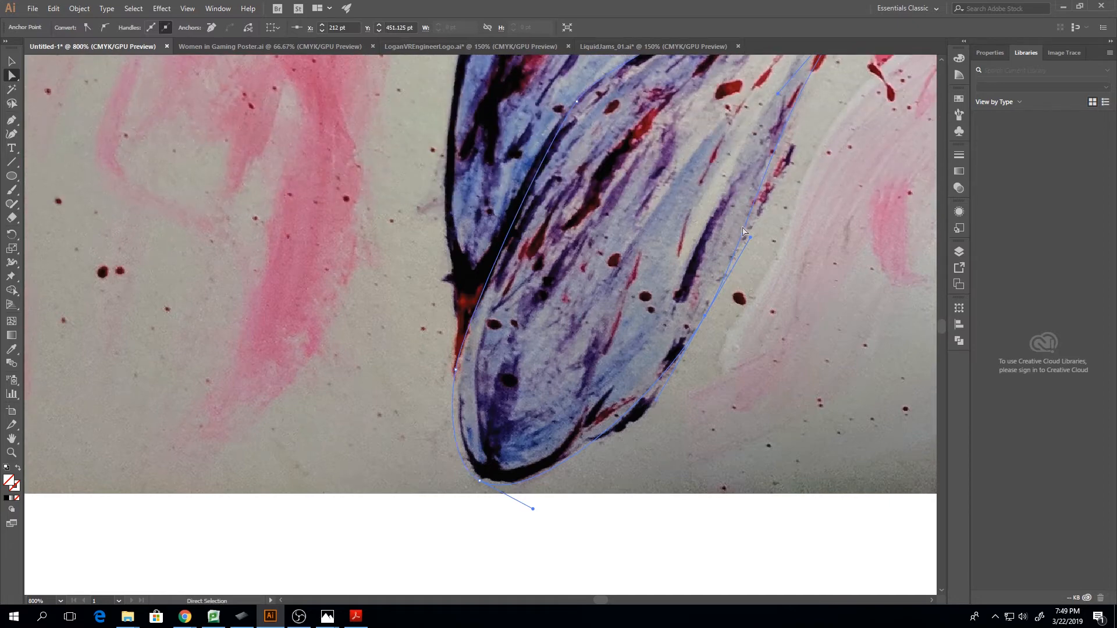
scroll(743, 231, up, 2)
drag(750, 293, 764, 275)
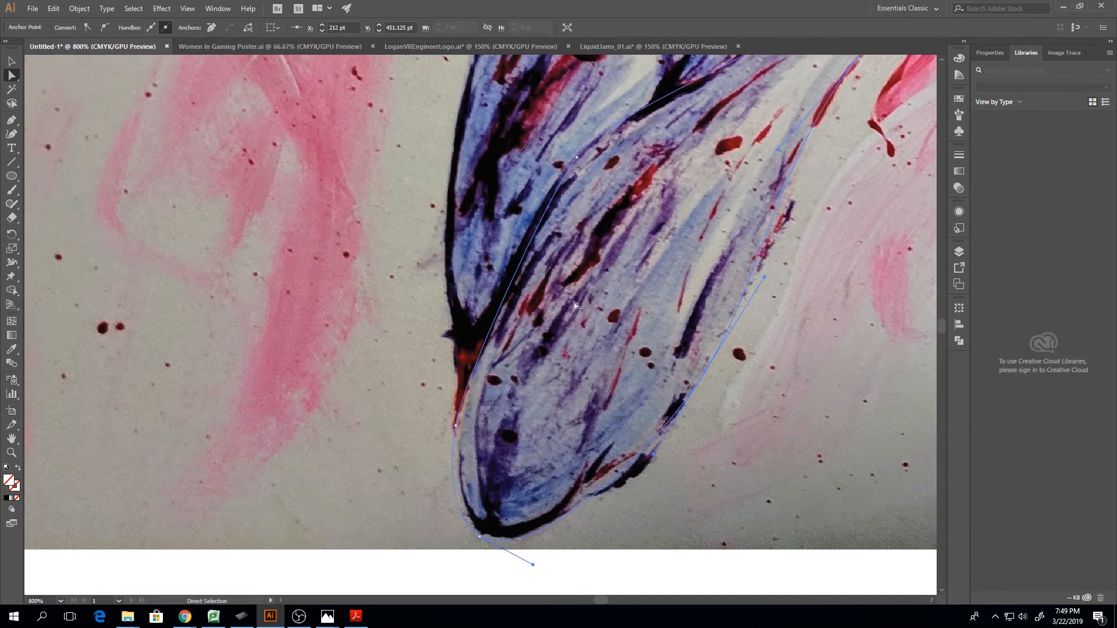
Refit the upper-left anchor of the stem base, adjusting its handle and moving it to X 183.75 pt, Y 404.5 pt
click(576, 157)
scroll(613, 194, up, 2)
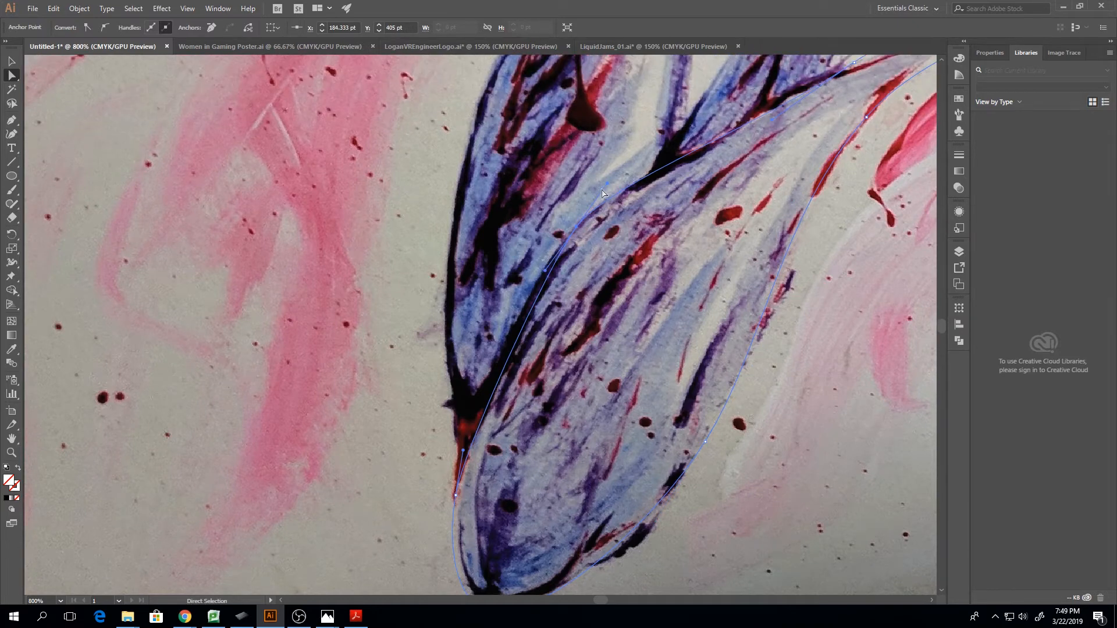
drag(608, 184, 617, 183)
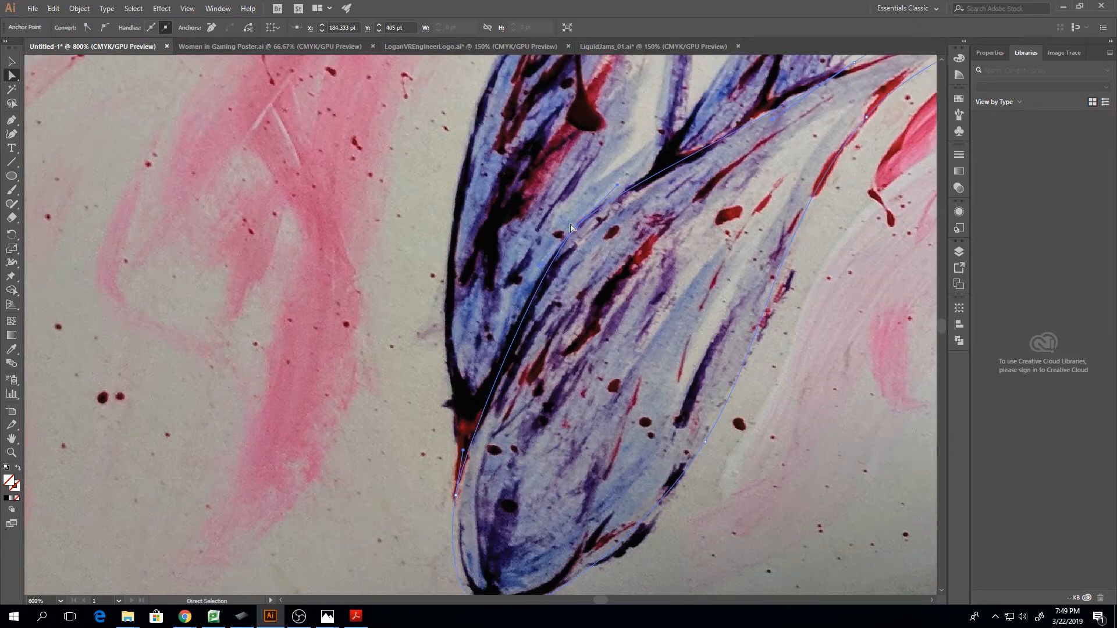
drag(577, 225, 574, 222)
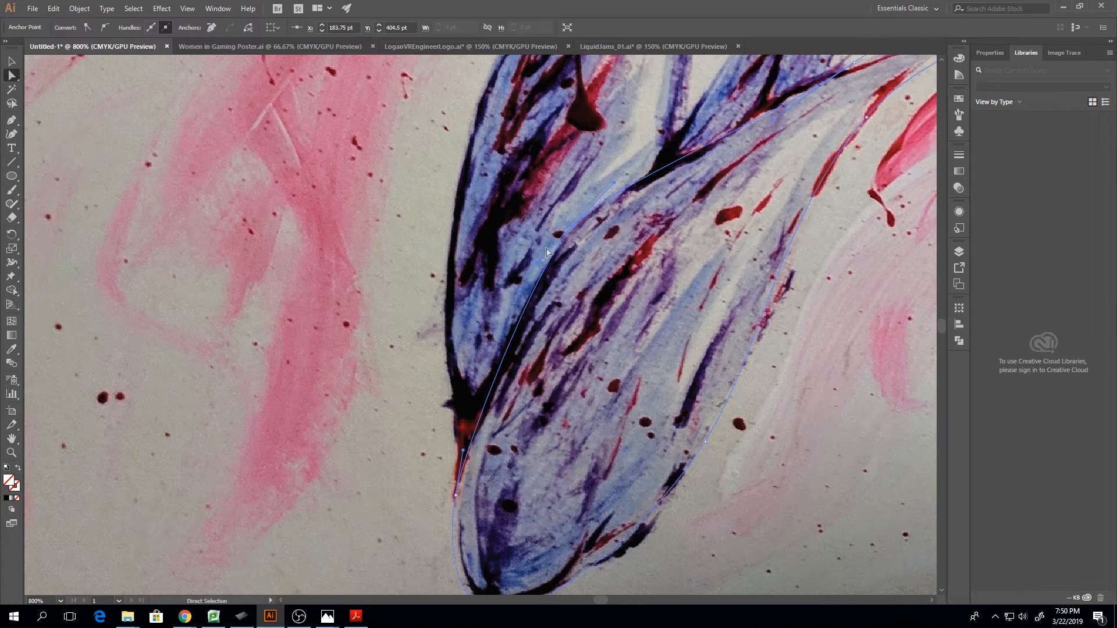
Move the upper-edge anchor near the stem fork to X 241.375 pt, Y 370.125 pt to follow the dark line
scroll(531, 263, up, 2)
scroll(531, 263, up, 2)
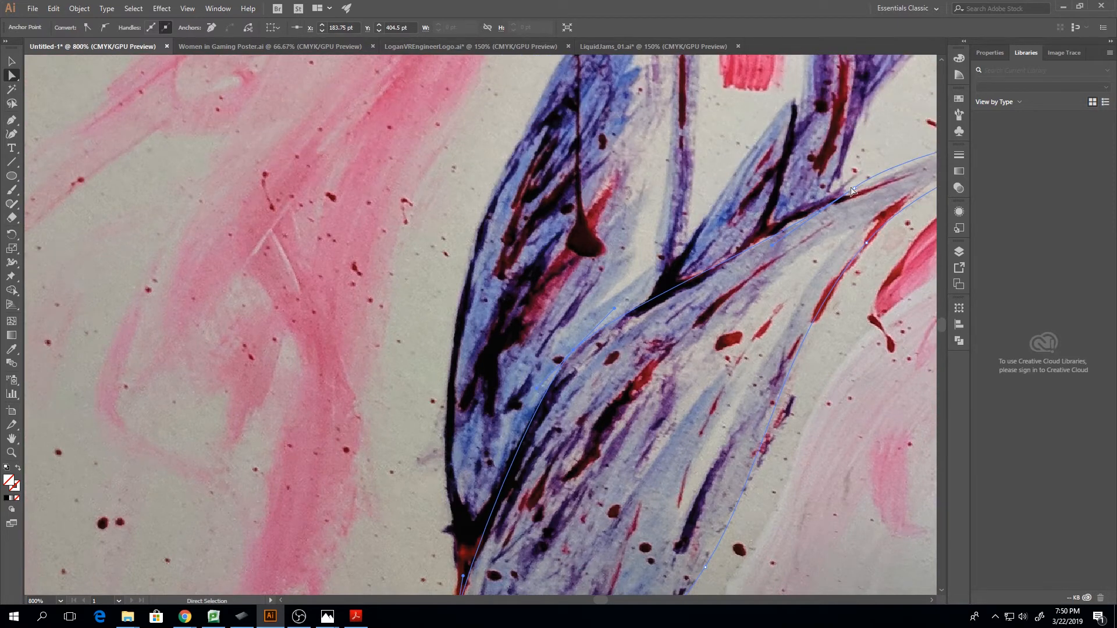
drag(851, 191, 841, 194)
click(638, 296)
Examine how the outline fits along the stem base and shoot, and view the LiquidJams_01.ai artwork for comparison
key(ctrl+minus)
key(ctrl+minus)
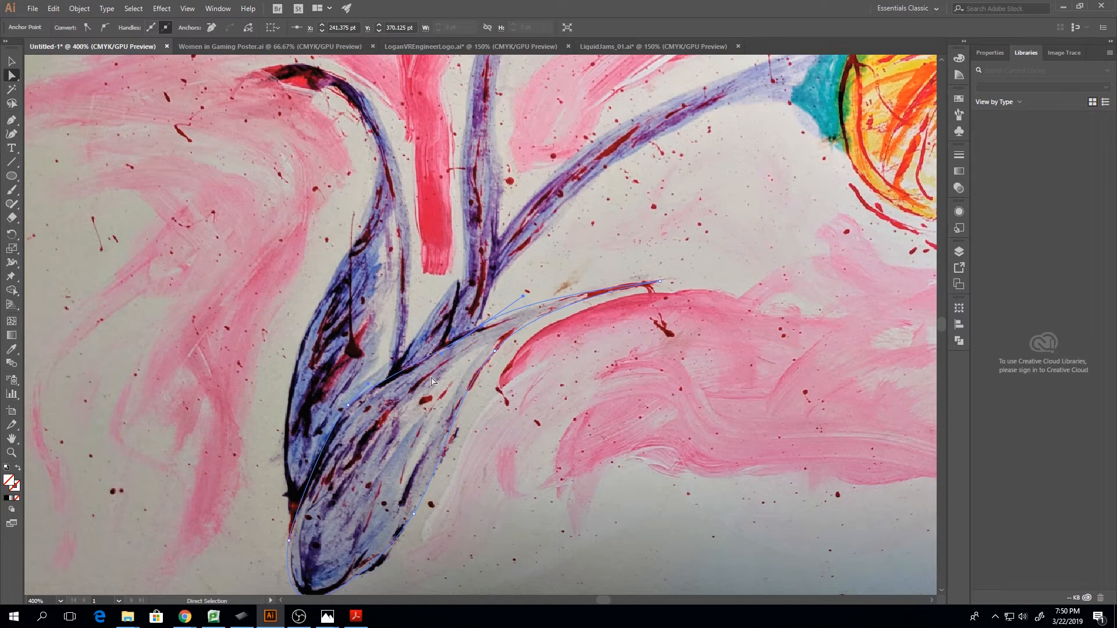
key(ctrl+minus)
key(ctrl+minus)
key(ctrl+equal)
key(ctrl+equal)
key(ctrl+equal)
key(ctrl+equal)
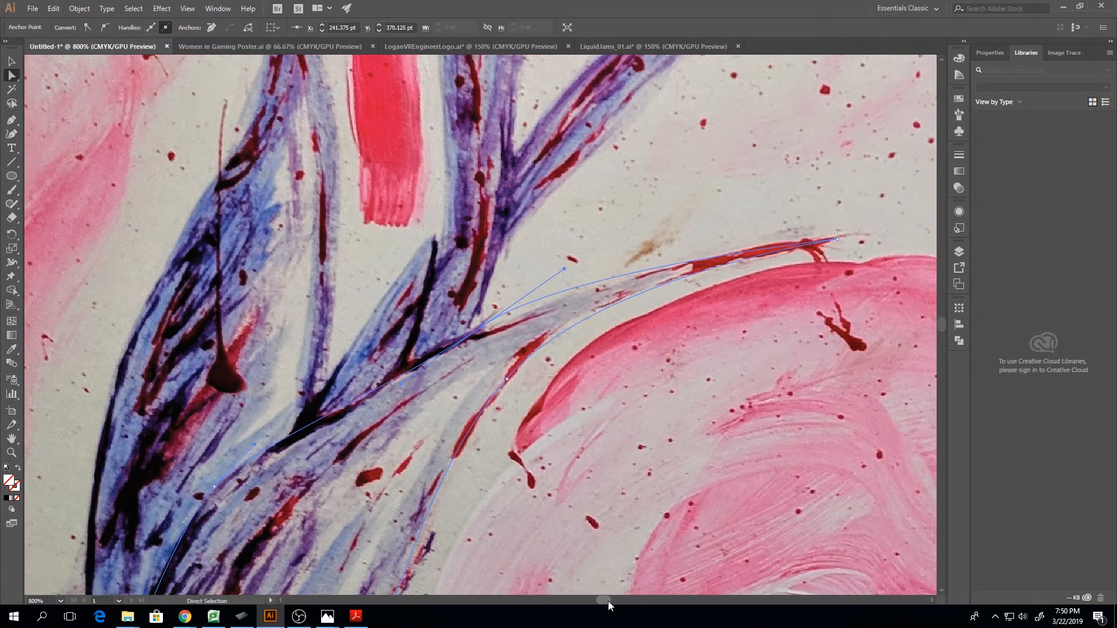
drag(608, 601, 605, 602)
scroll(591, 479, down, 2)
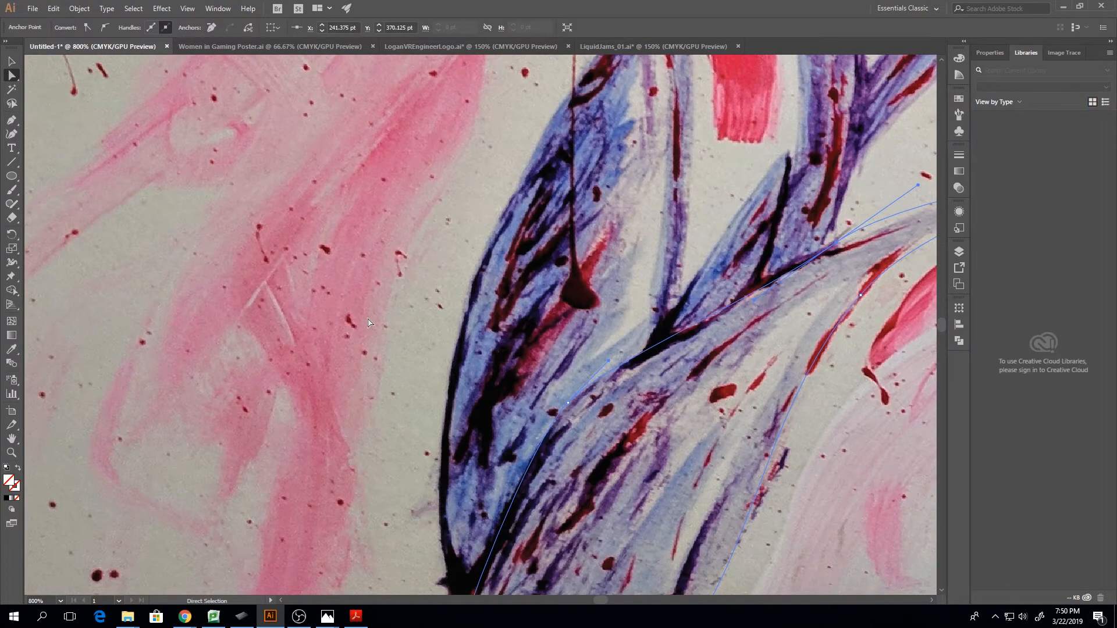
scroll(348, 483, down, 5)
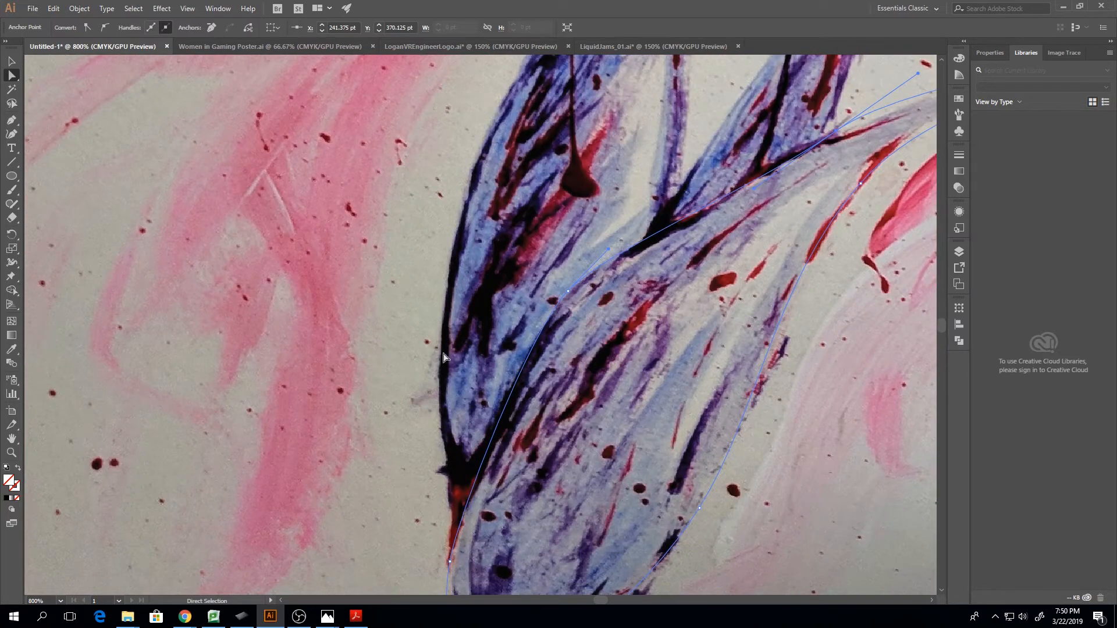
scroll(462, 215, up, 2)
scroll(463, 212, up, 2)
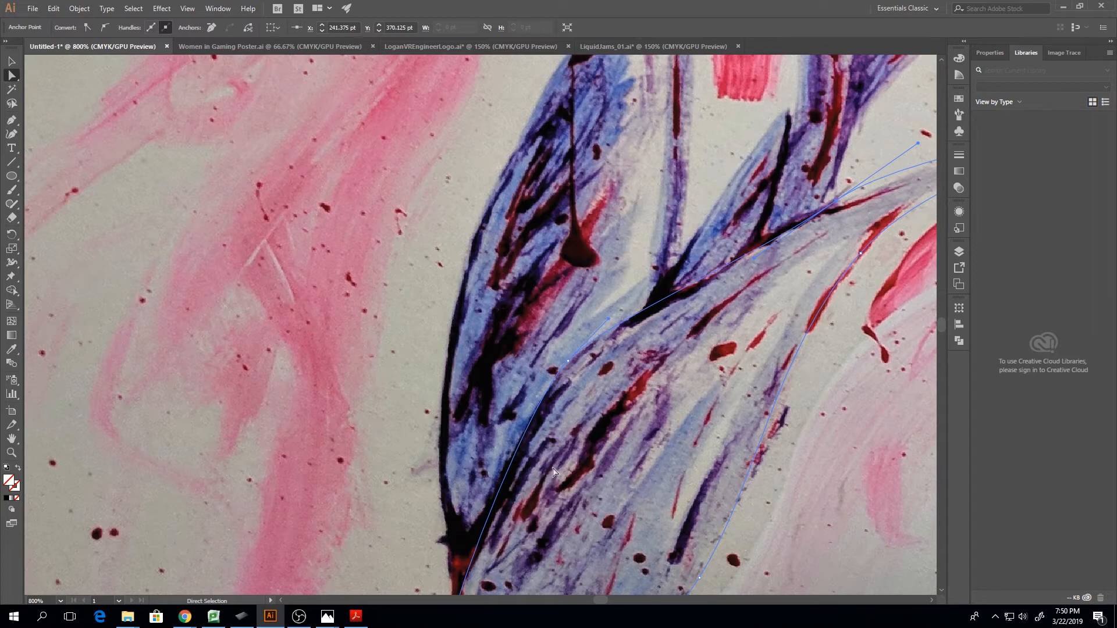
click(651, 46)
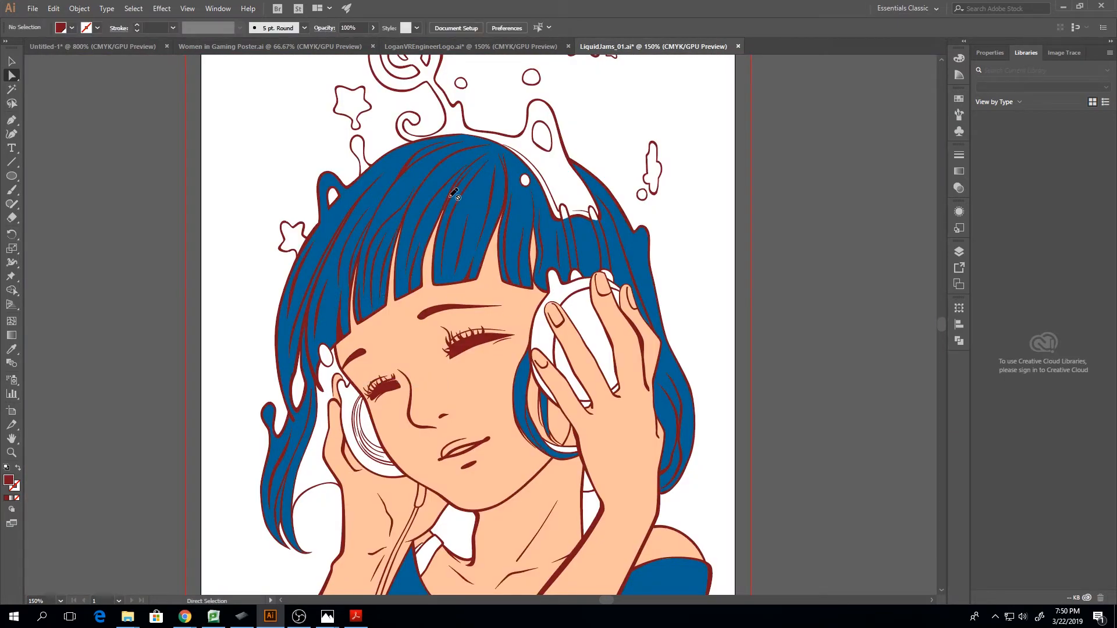
click(107, 46)
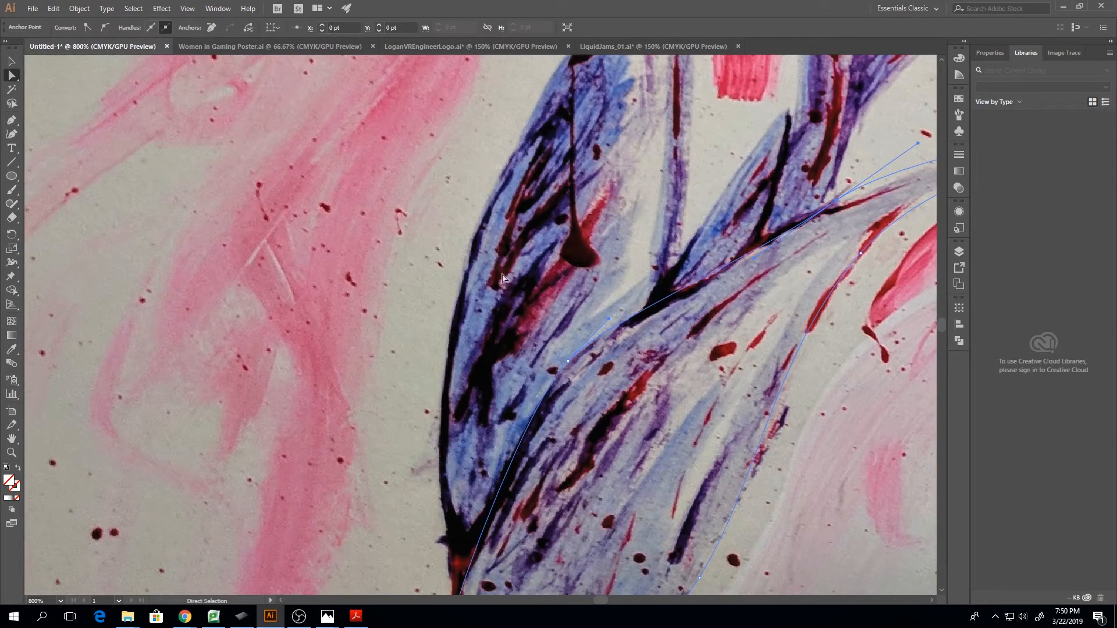
Convert the anchor at the thin shoot's tip to smooth and pull both handles back along the shoot
scroll(588, 294, down, 3)
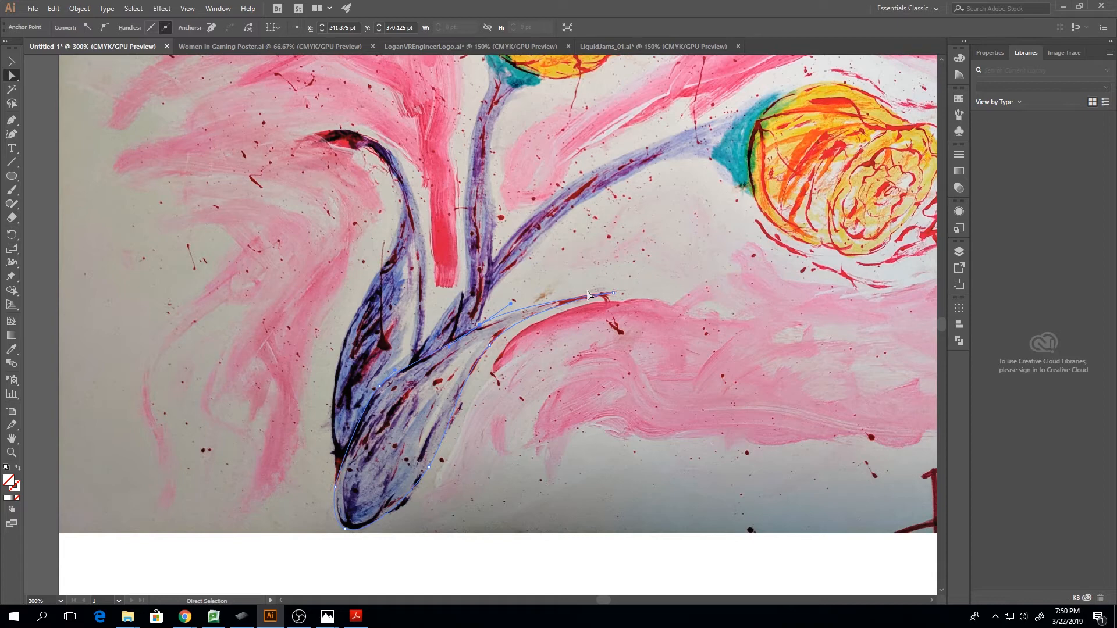
click(612, 292)
click(106, 27)
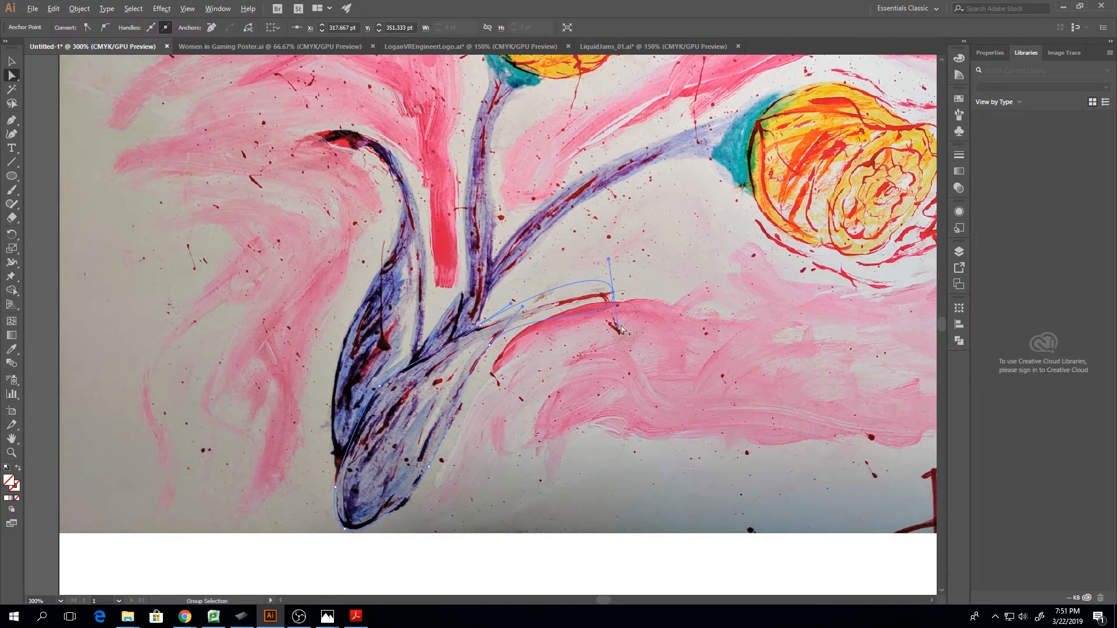
drag(620, 329, 564, 298)
drag(608, 258, 572, 292)
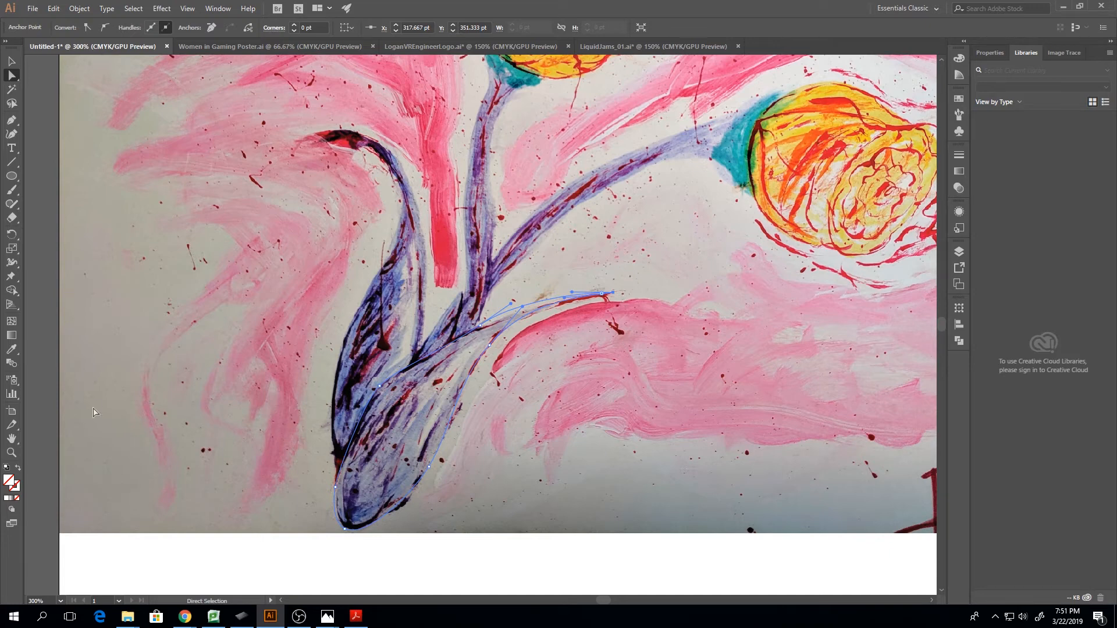
Divide the stem-base outline into a gradient mesh by adding mesh lines along and across the shape with the Mesh tool
click(12, 321)
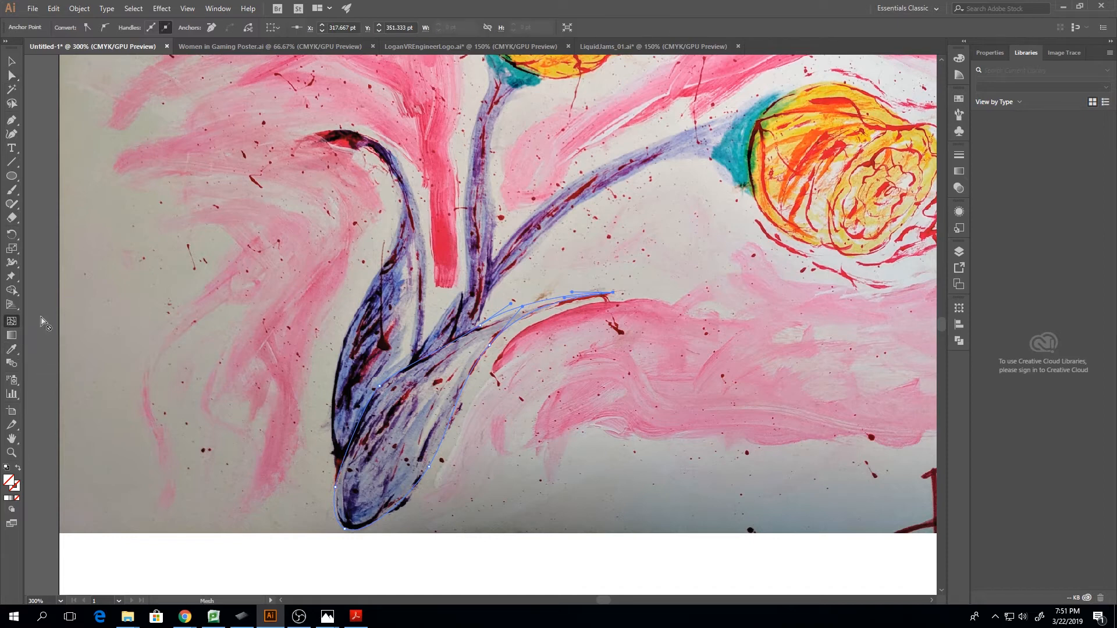
click(432, 360)
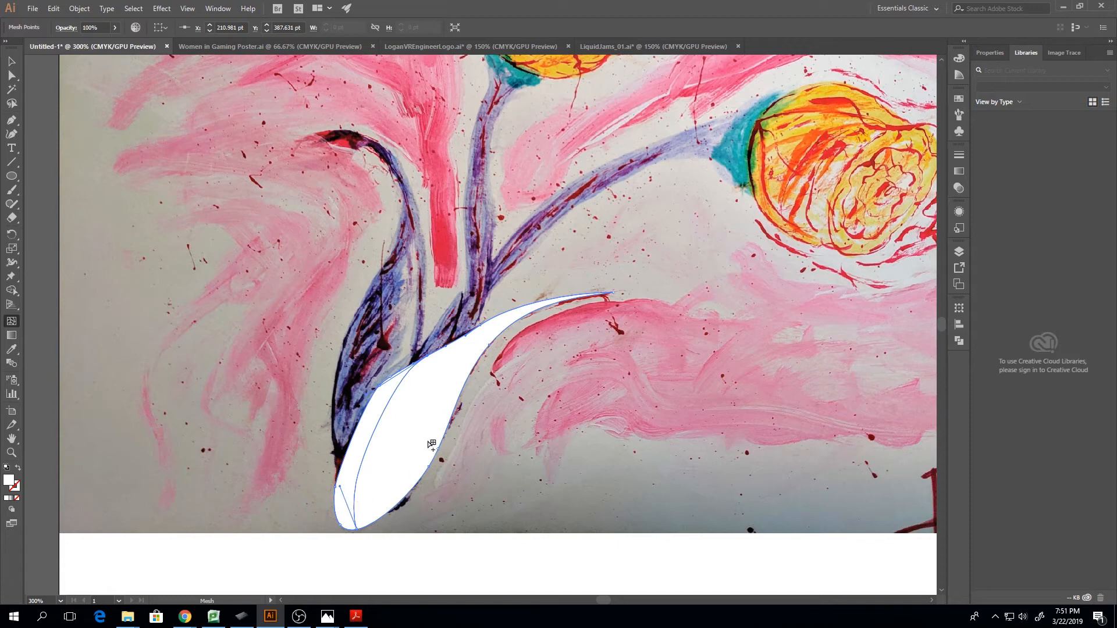
click(504, 315)
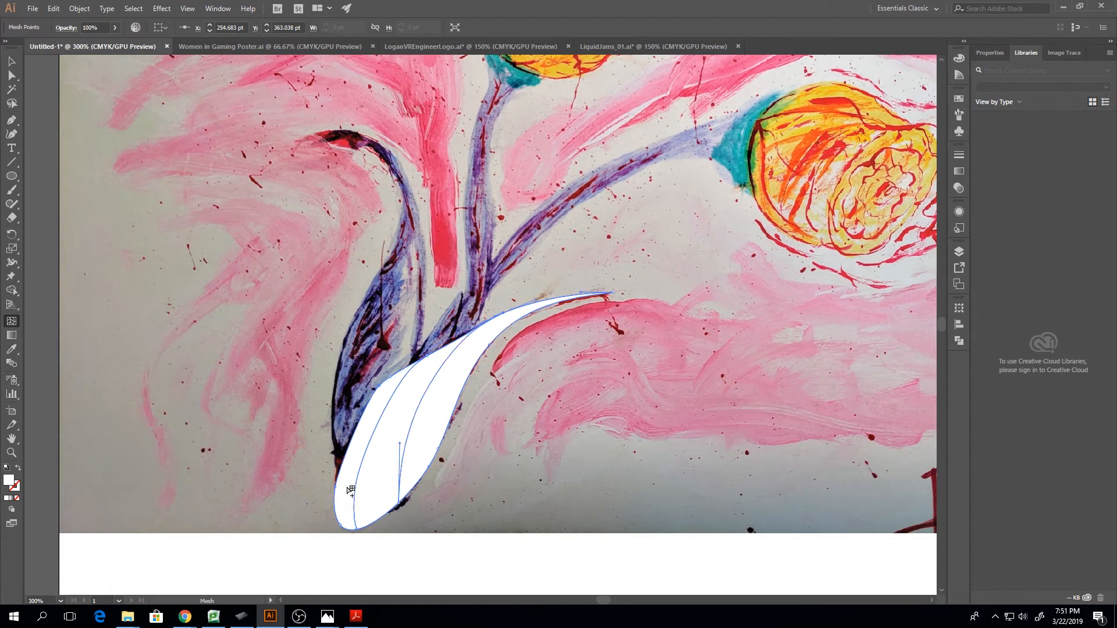
click(360, 425)
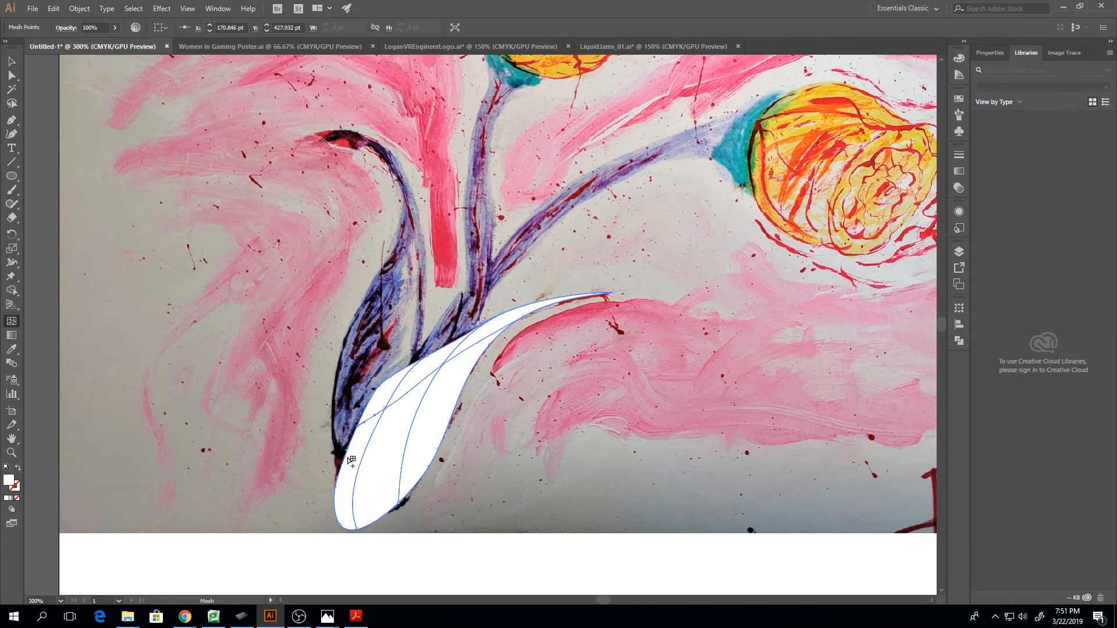
click(437, 449)
click(453, 402)
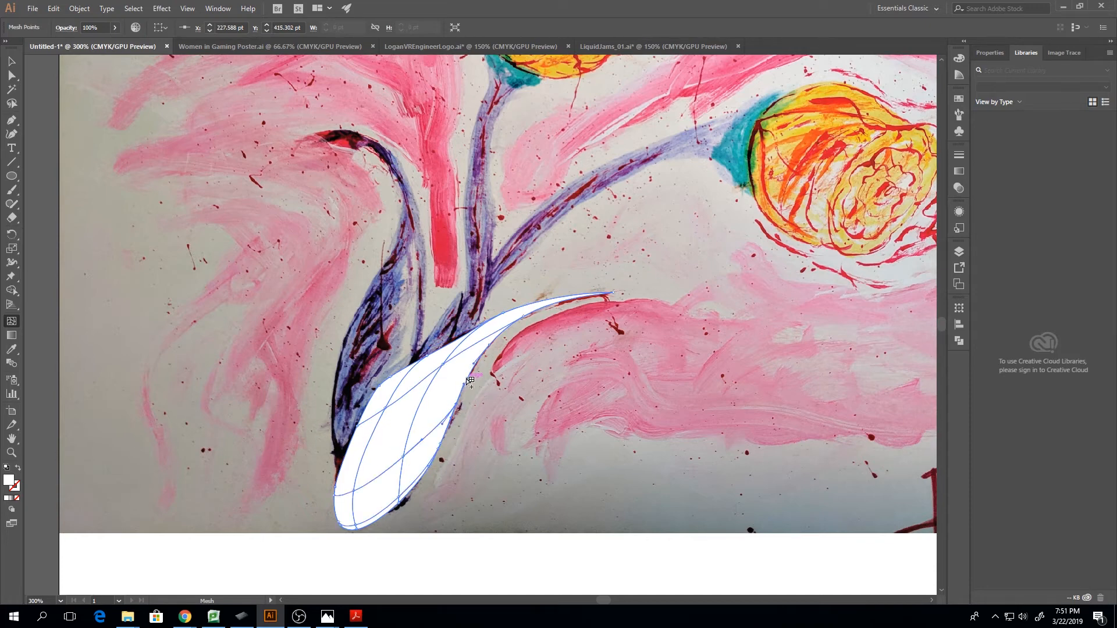
click(467, 378)
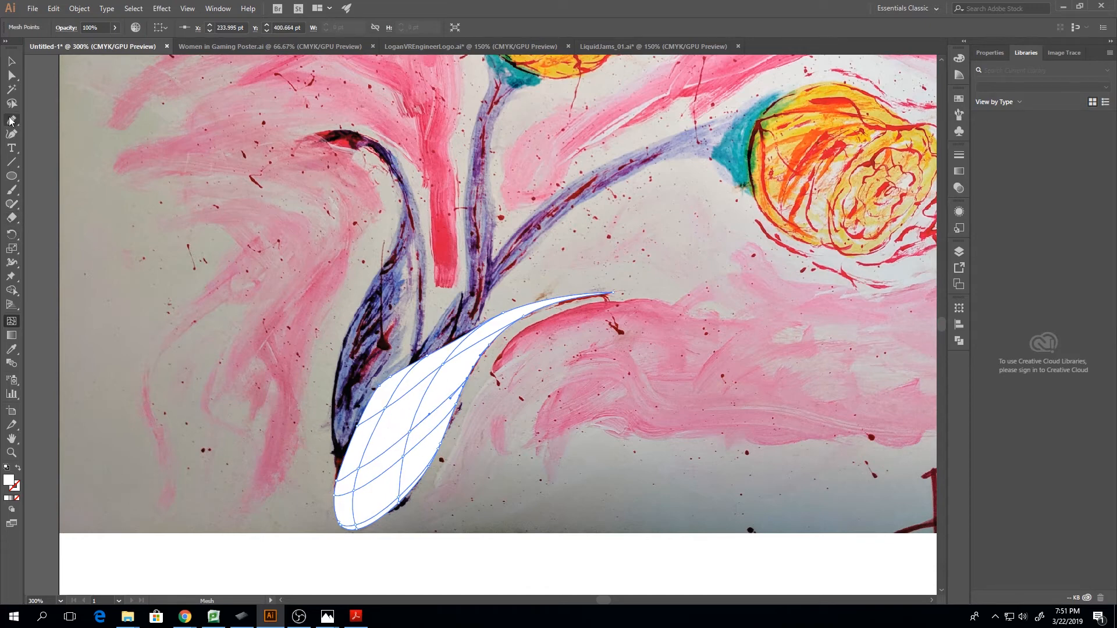
Select the whole stem-base mesh object and delete it
click(13, 60)
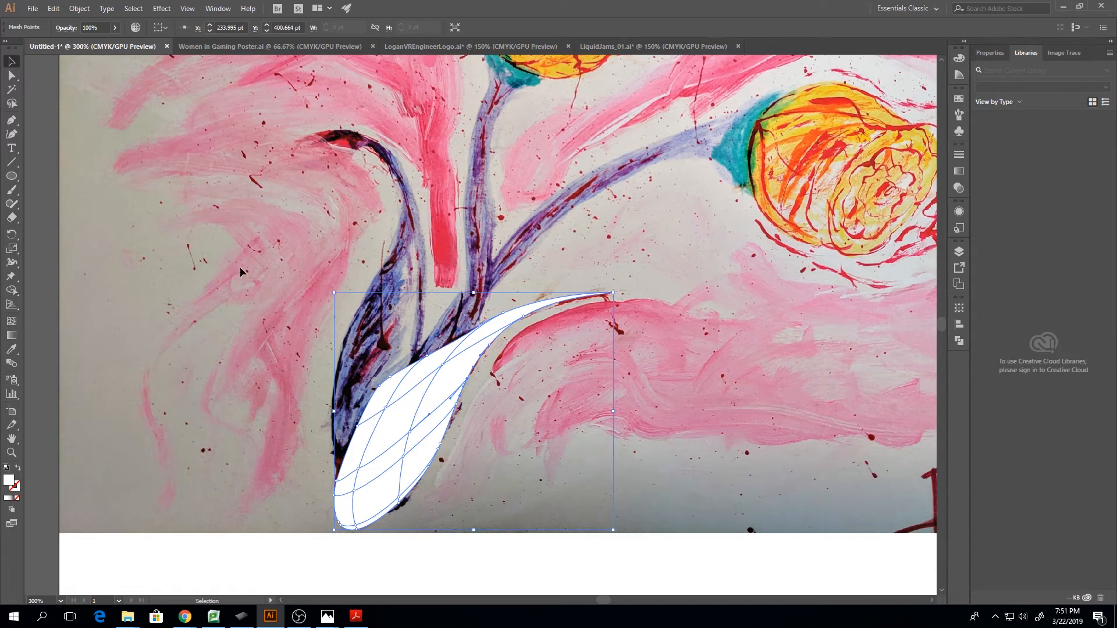
key(ctrl+h)
key(Delete)
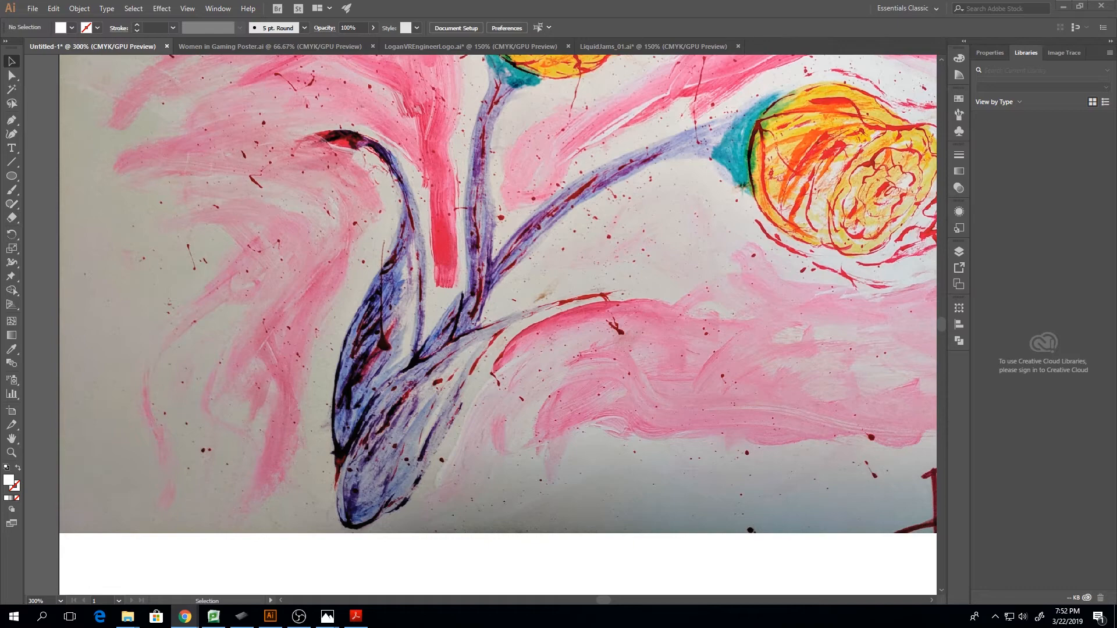
Switch to Chrome and look through the image results for "illustrator gradient mesh portrait"
drag(1116, 210, 420, 1)
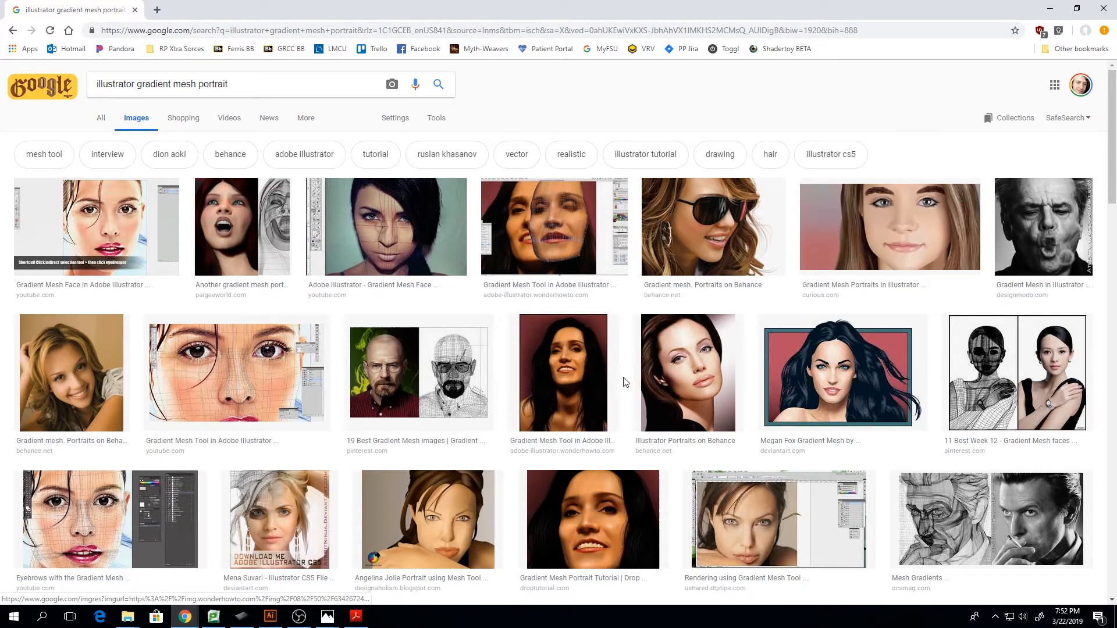
scroll(502, 432, down, 2)
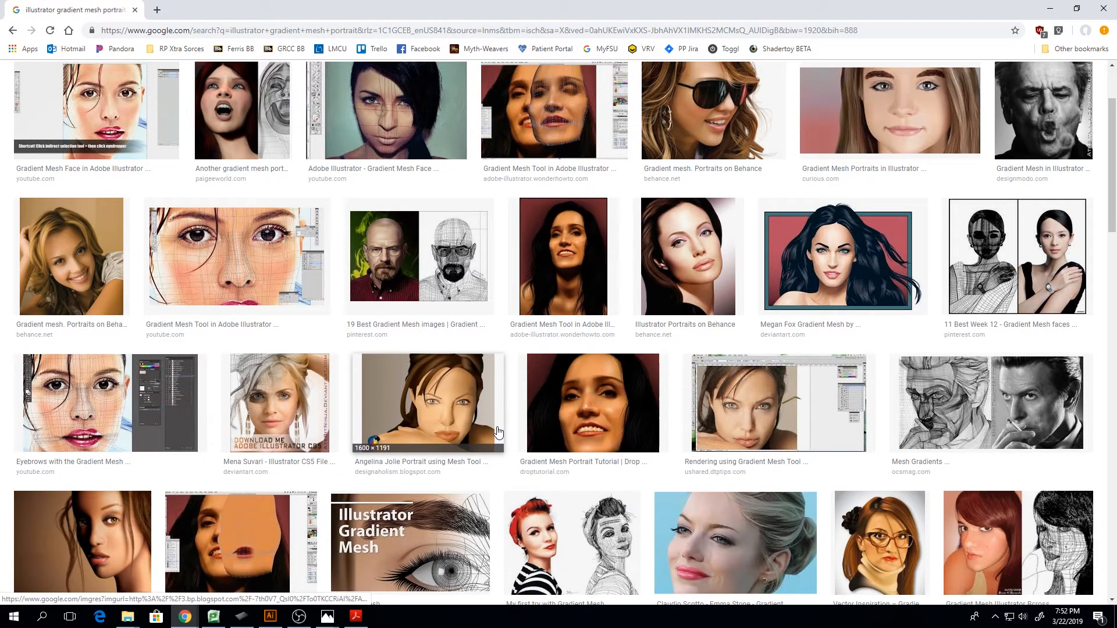
scroll(498, 431, down, 6)
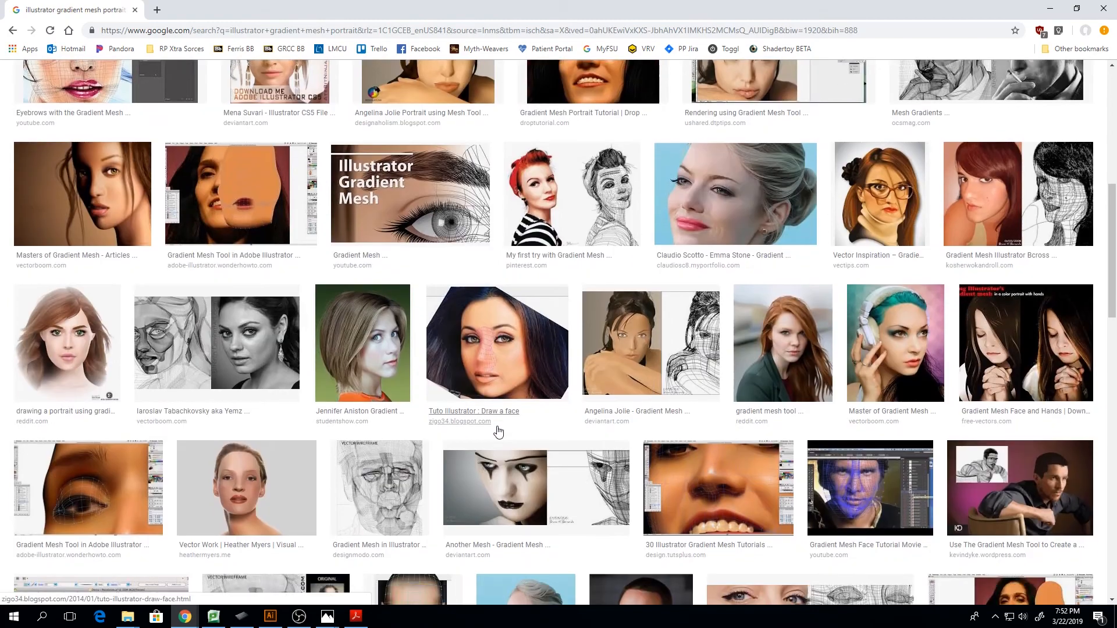
scroll(499, 431, down, 4)
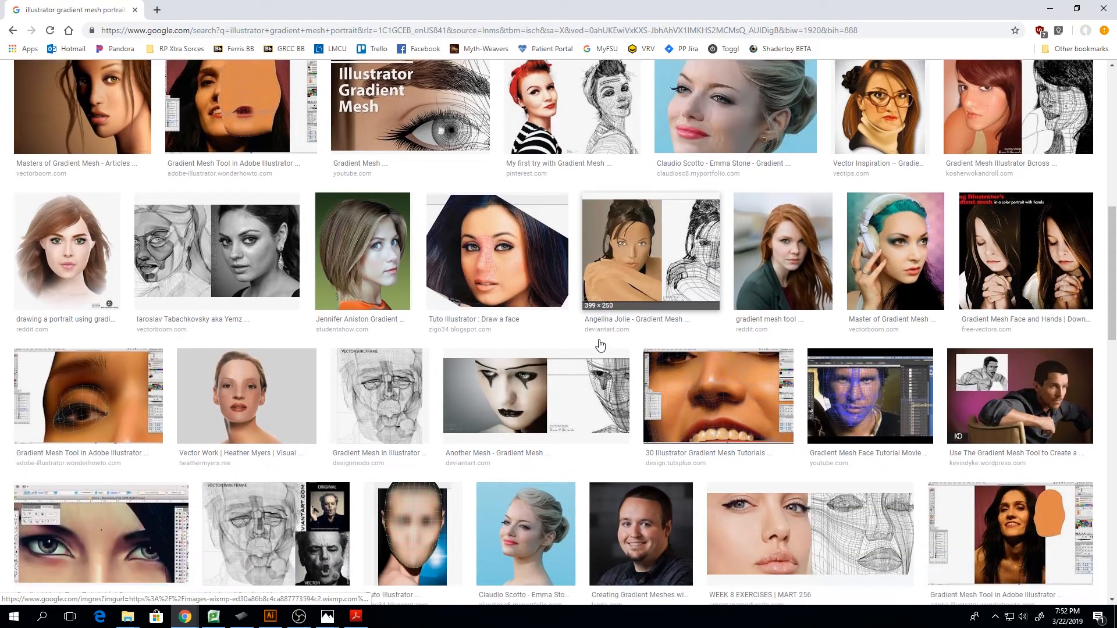
scroll(599, 343, up, 15)
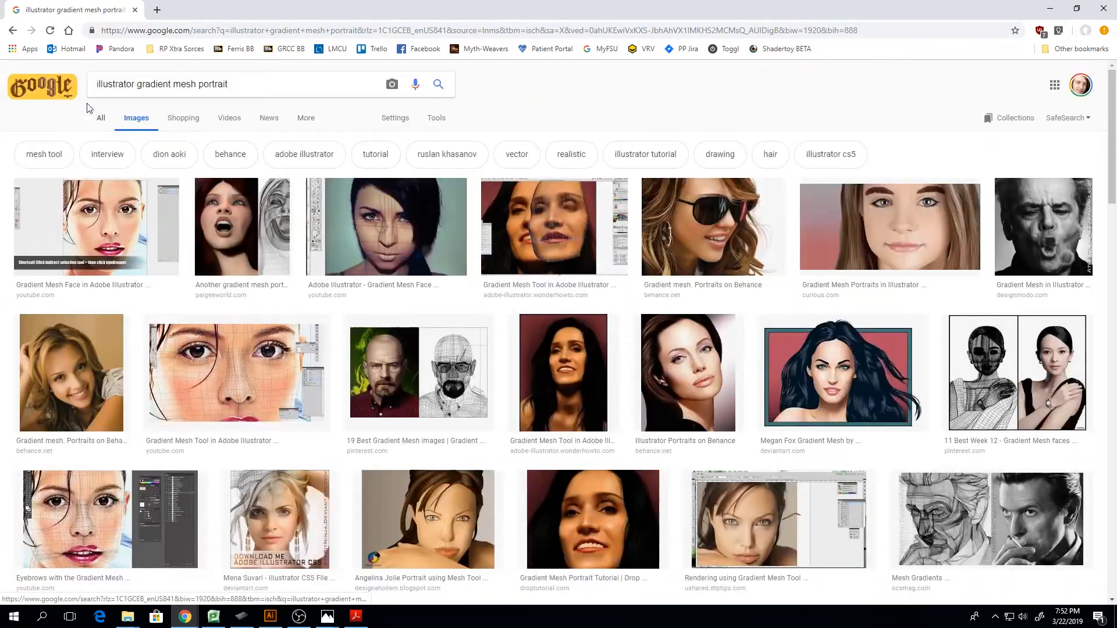
Search Google Images for "illustrator gradient mesh" and look through the results
drag(279, 76, 200, 84)
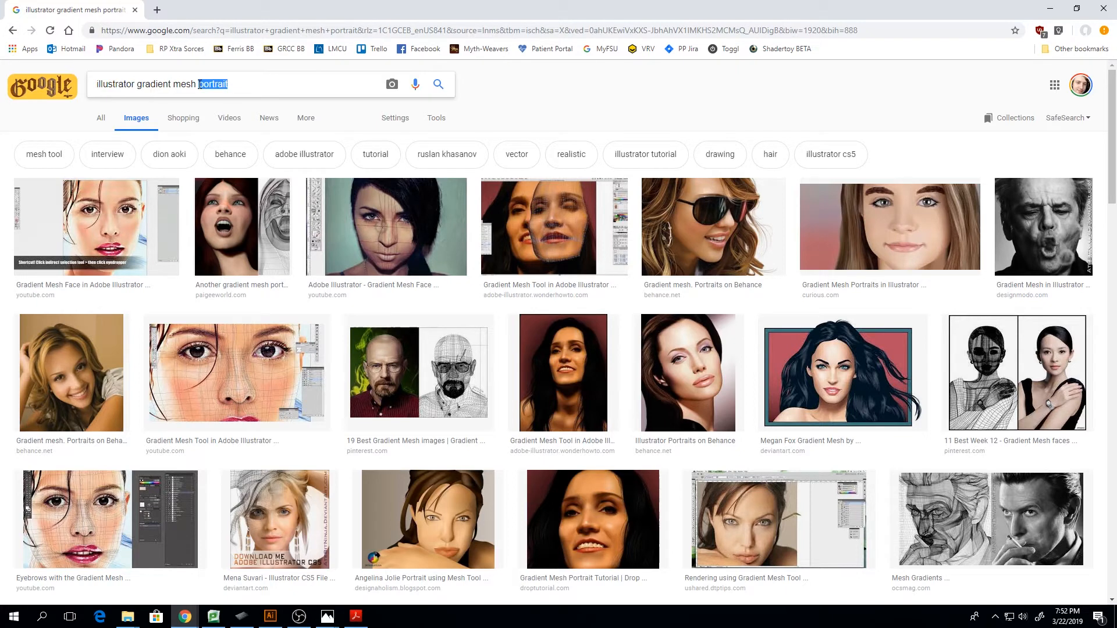
key(BackSpace)
key(Return)
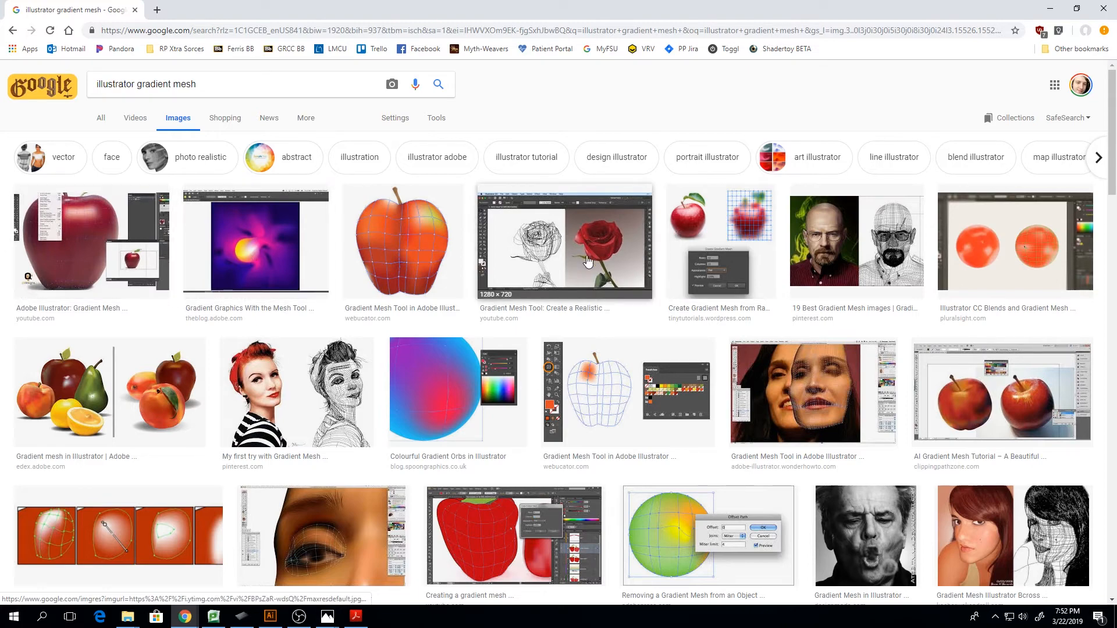
scroll(605, 282, down, 1)
scroll(605, 282, down, 3)
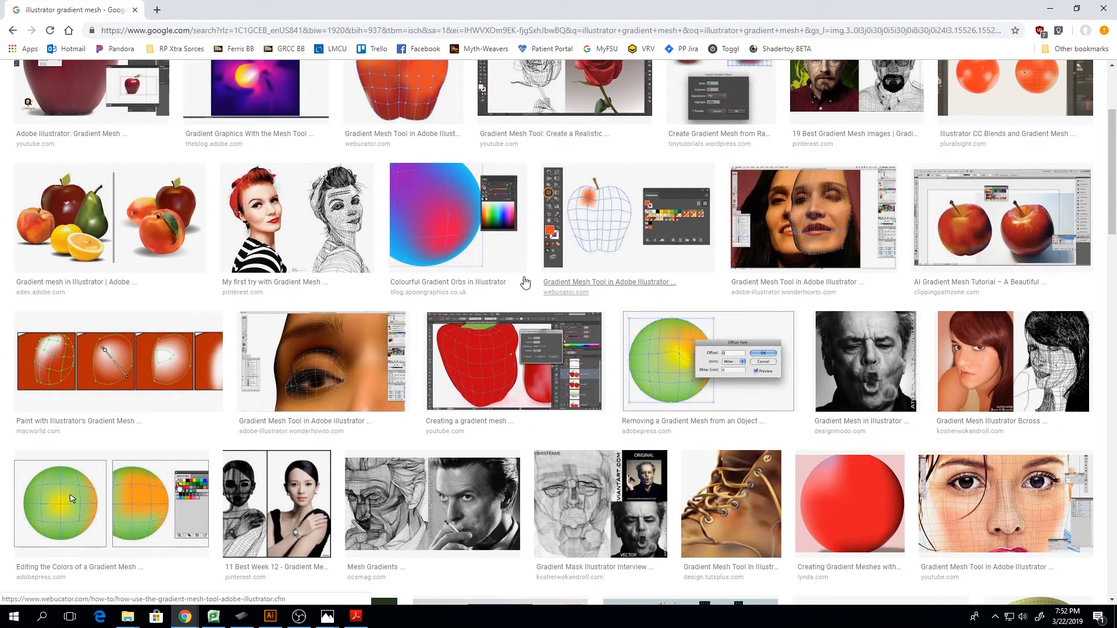
View the red-haired woman's gradient mesh portrait and its wireframe enlarged, and return to the image results
click(346, 215)
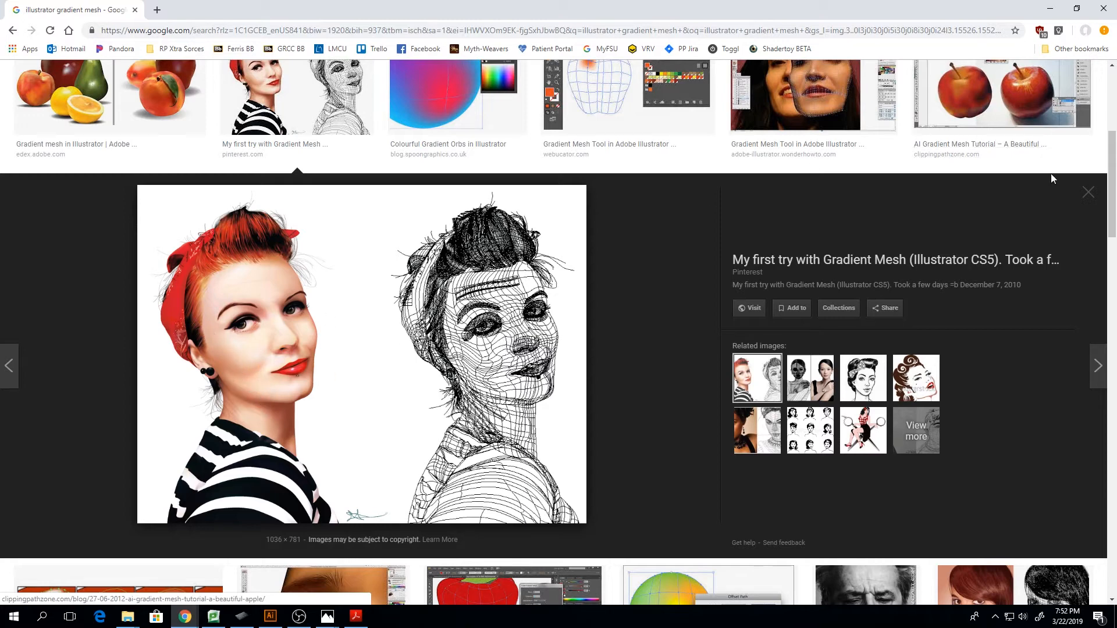
click(1087, 197)
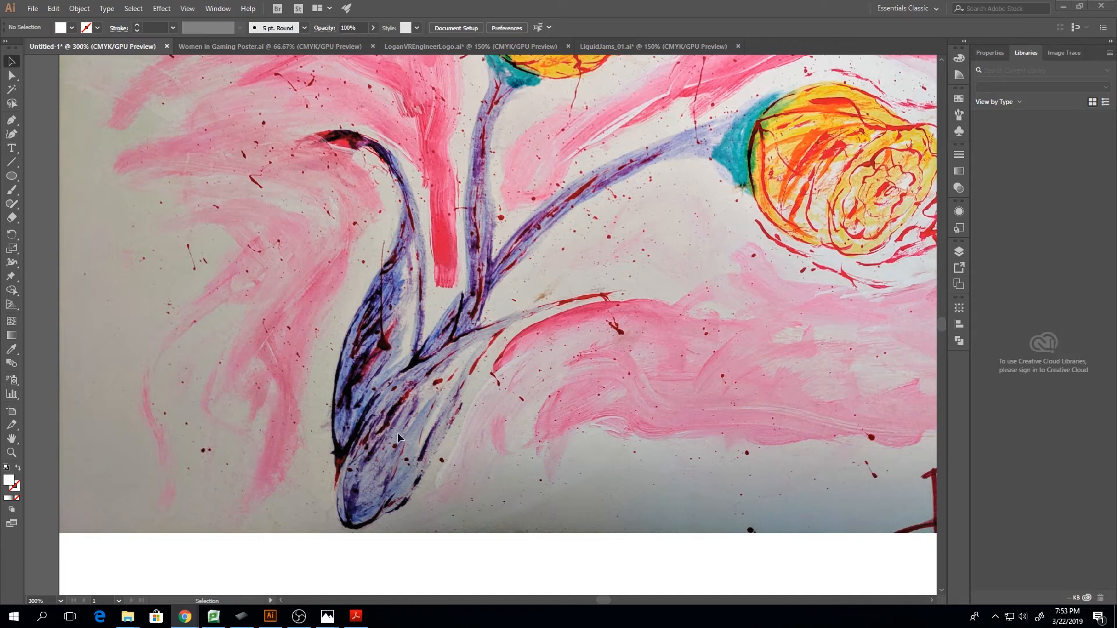
mouse_move(185, 616)
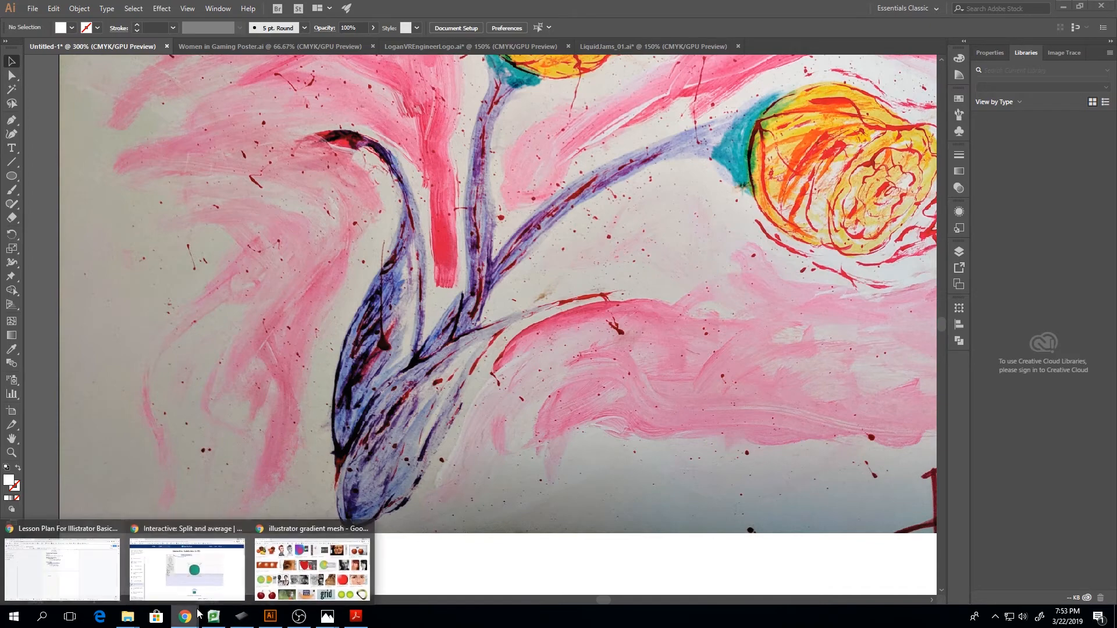
click(285, 577)
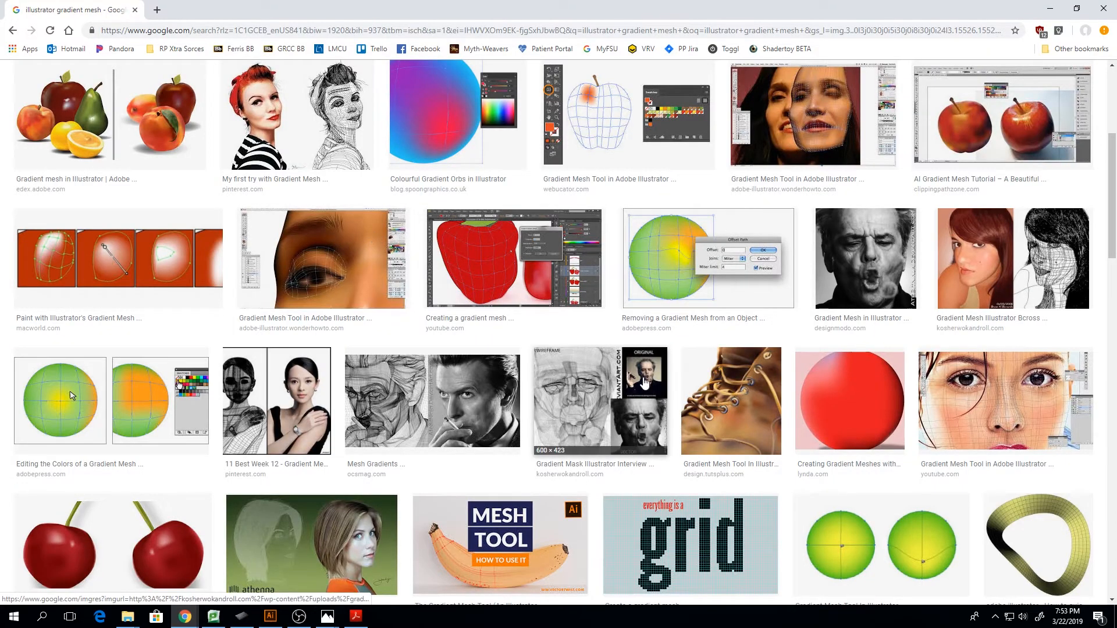
View the Adobe Blog abstract gradient graphic made with the Mesh tool enlarged, and switch back to Illustrator
scroll(582, 402, up, 5)
click(248, 255)
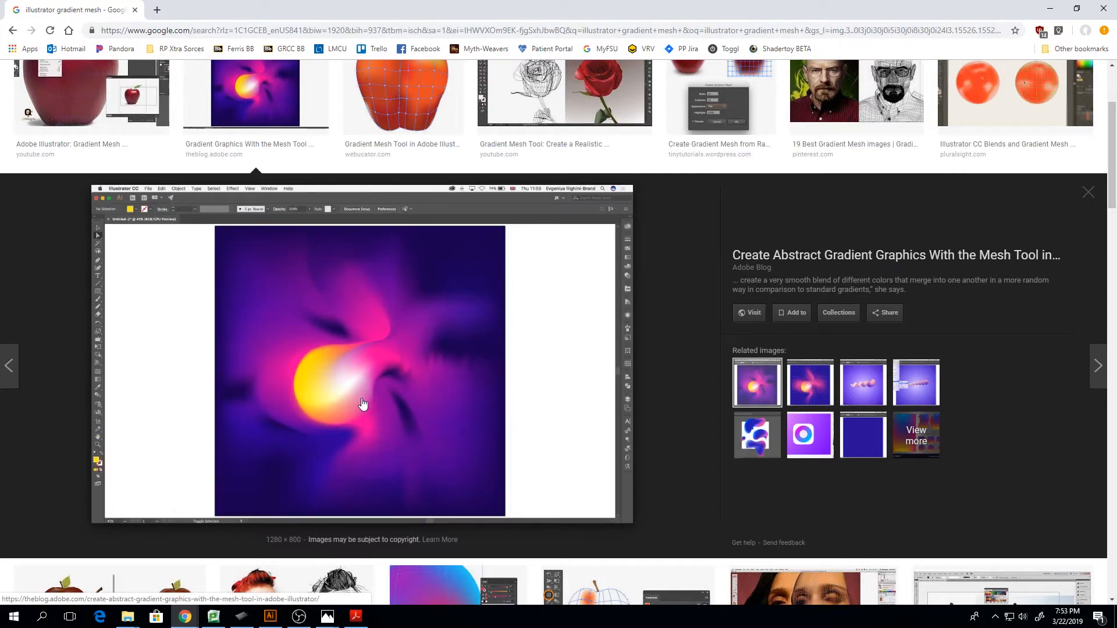
click(1085, 195)
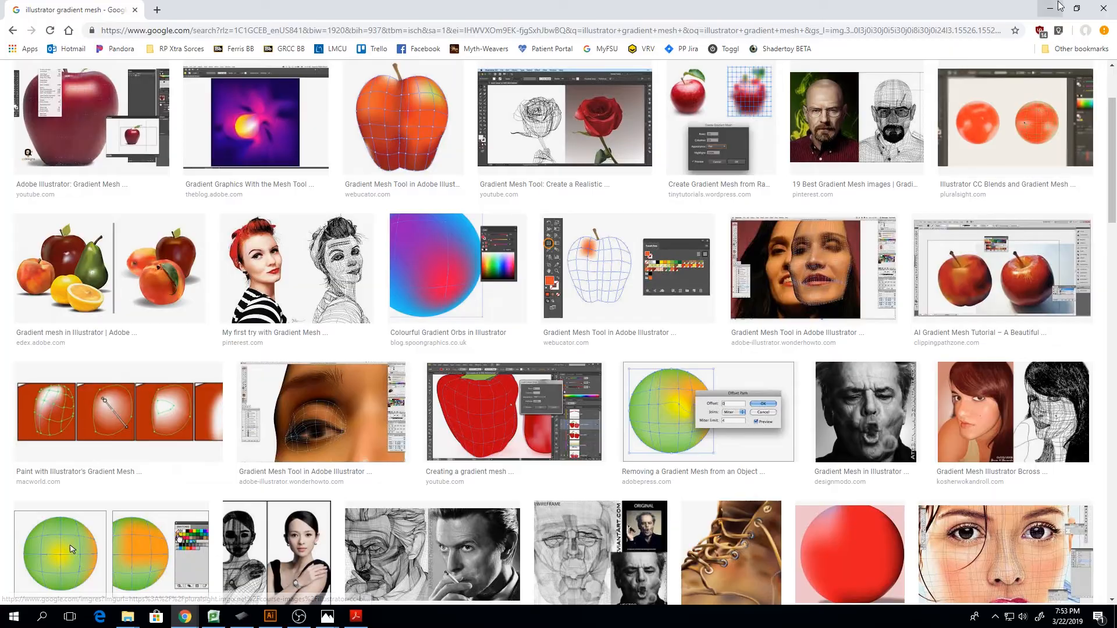
key(alt+Tab)
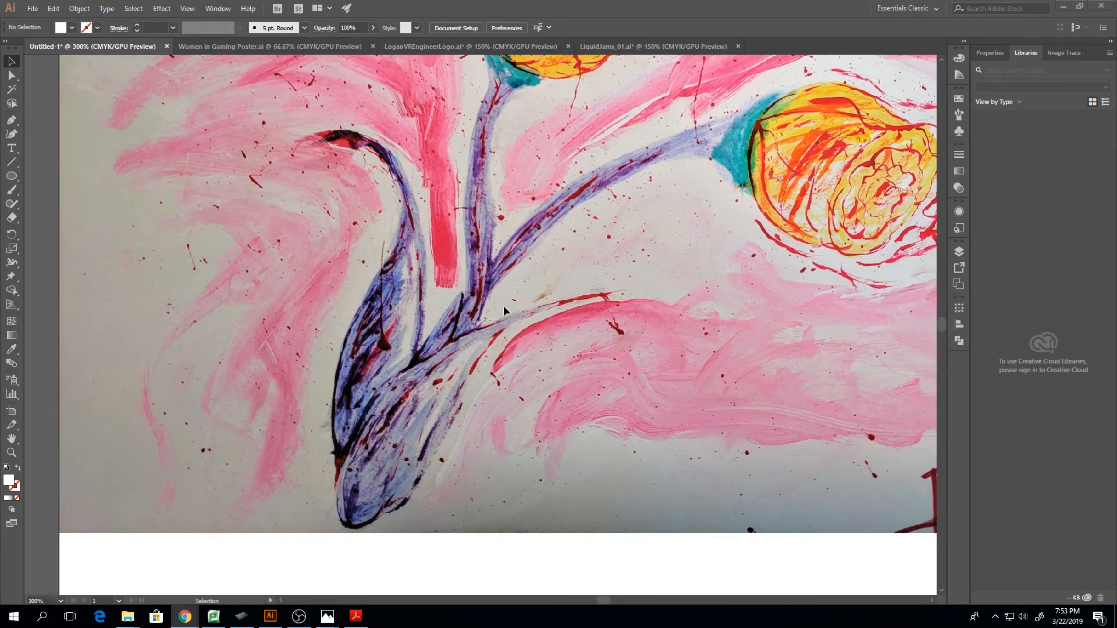
Draw a closed teardrop shape about 111 by 136 pt with the Pen tool between the upper flower and the stems
scroll(503, 305, up, 4)
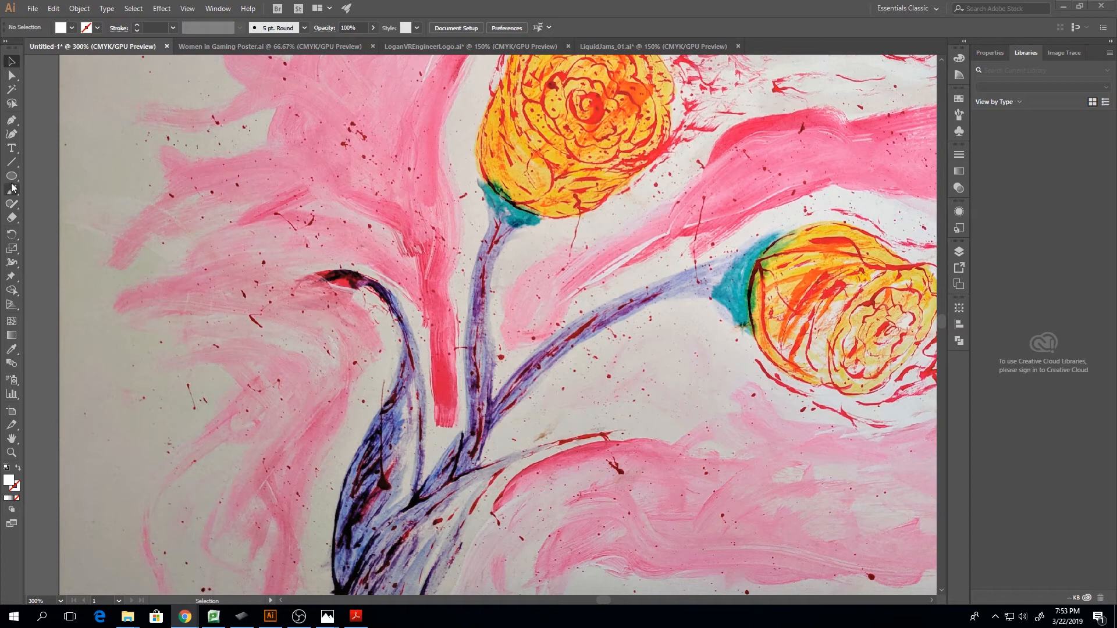
click(10, 121)
click(502, 159)
drag(400, 375, 512, 458)
click(552, 210)
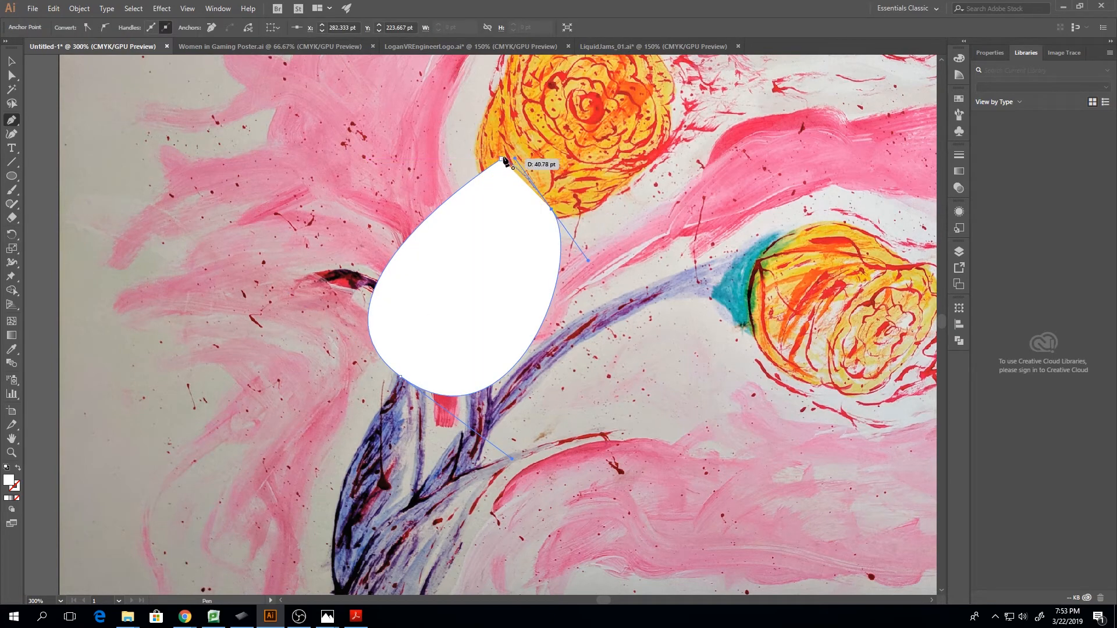
click(502, 159)
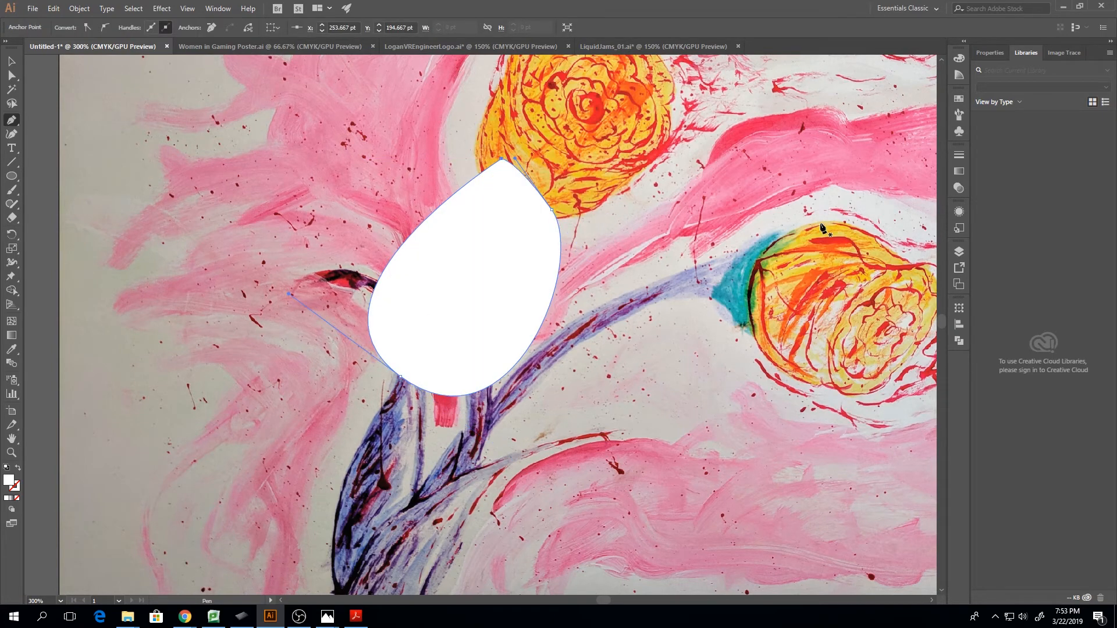
Hide the linked flower painting in Layer 1
click(958, 252)
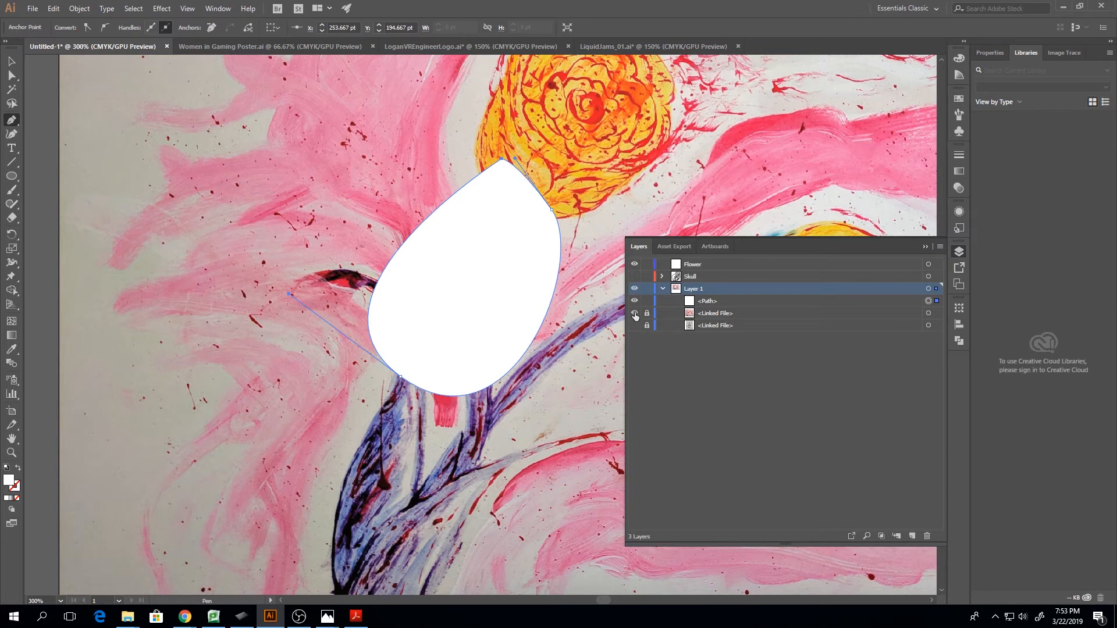
click(634, 313)
click(924, 246)
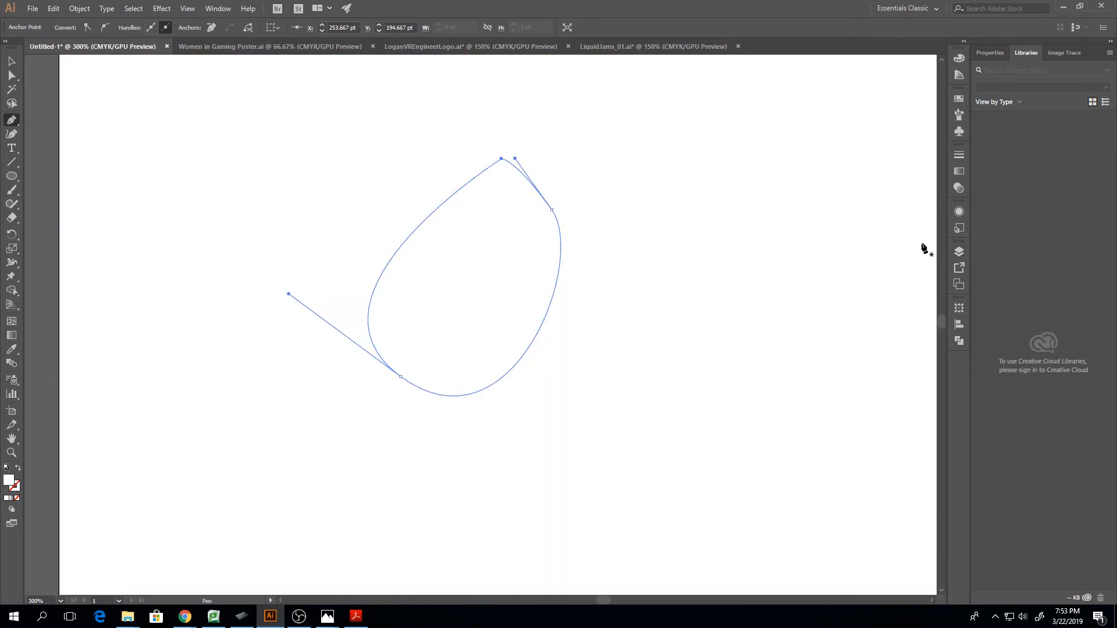
Select the teardrop shape and fill it with black
click(12, 61)
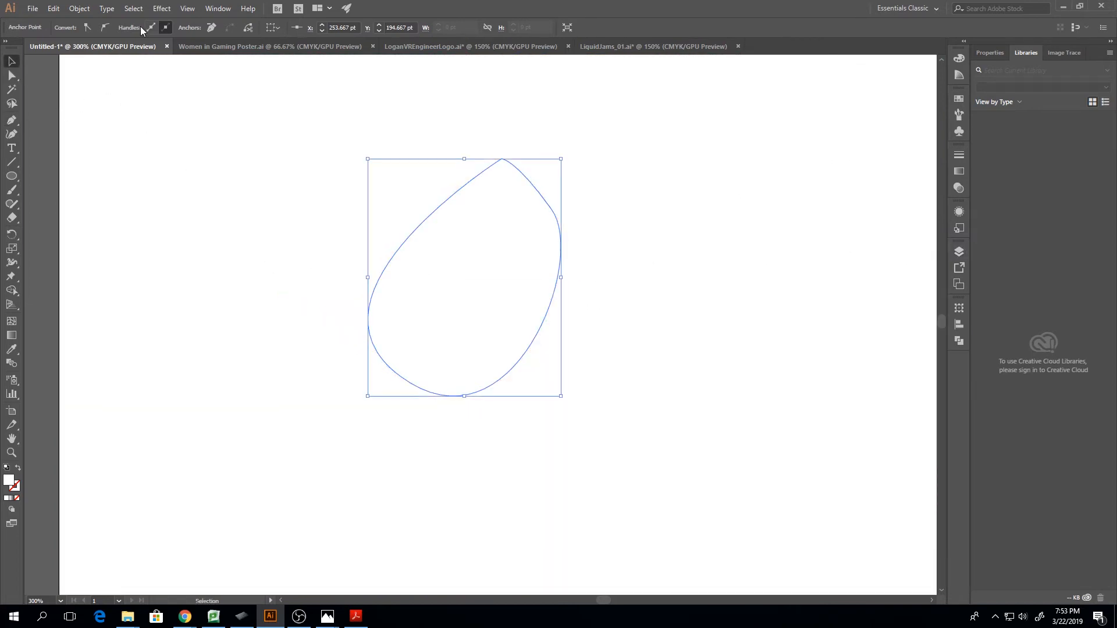
click(444, 222)
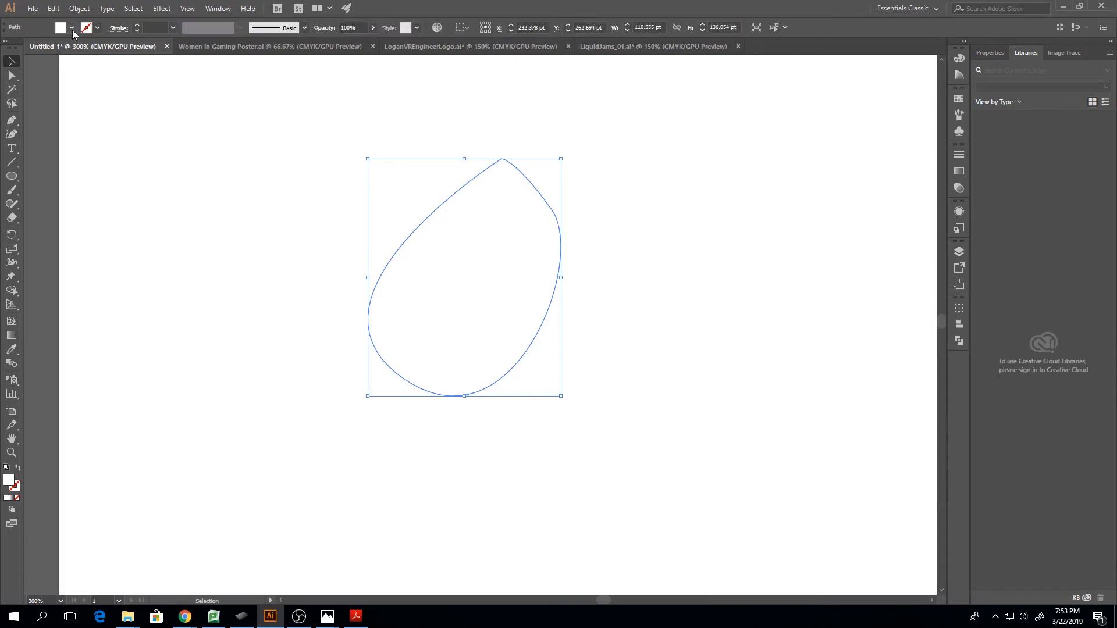
click(72, 29)
click(32, 48)
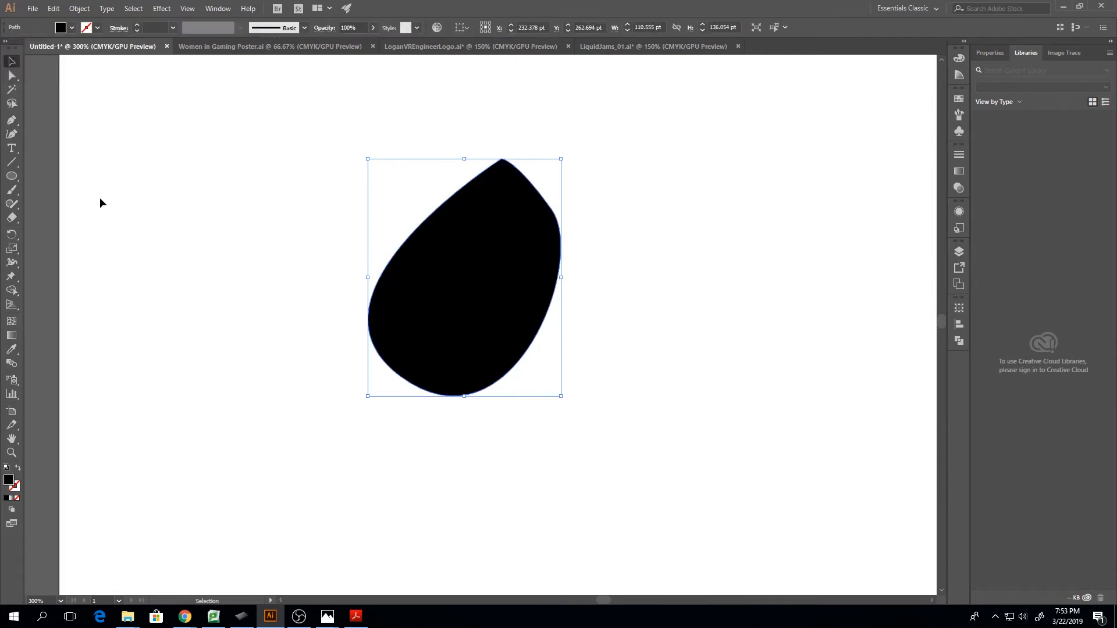
Add the point text "Mask" on the empty artboard area beside the teardrop shape
click(12, 149)
click(166, 260)
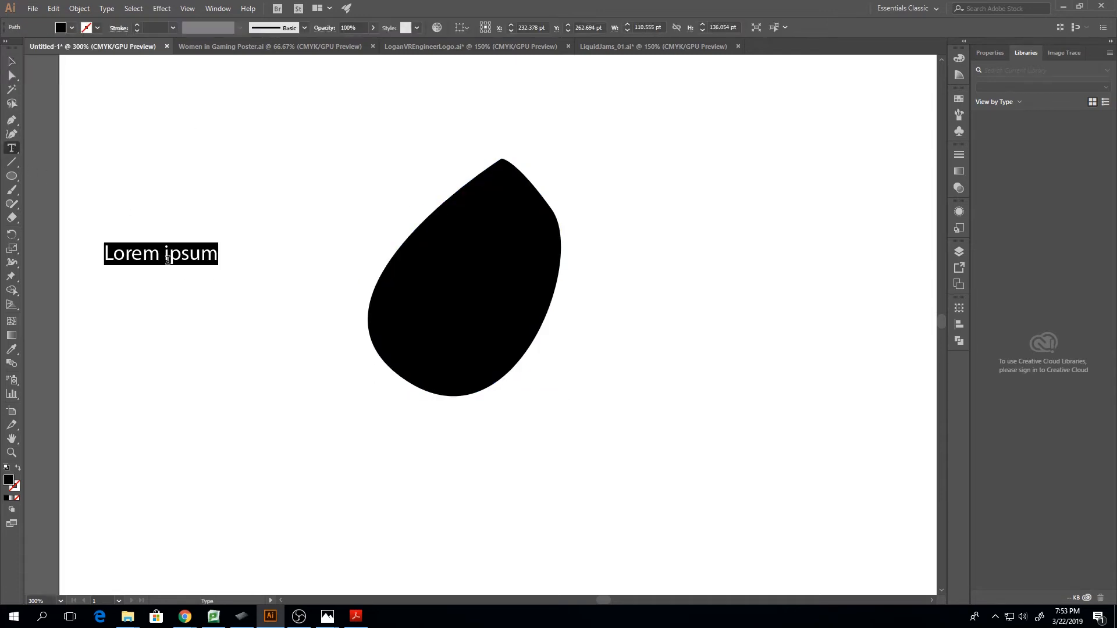
key(BackSpace)
text(Maks)
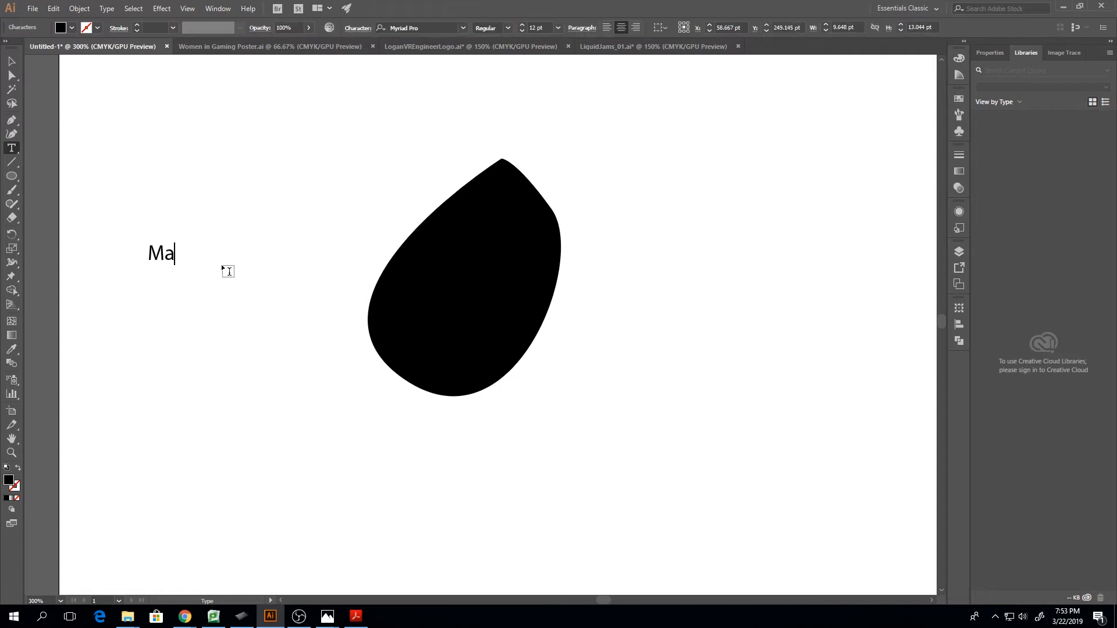
key(BackSpace)
key(BackSpace)
text(sk)
key(Escape)
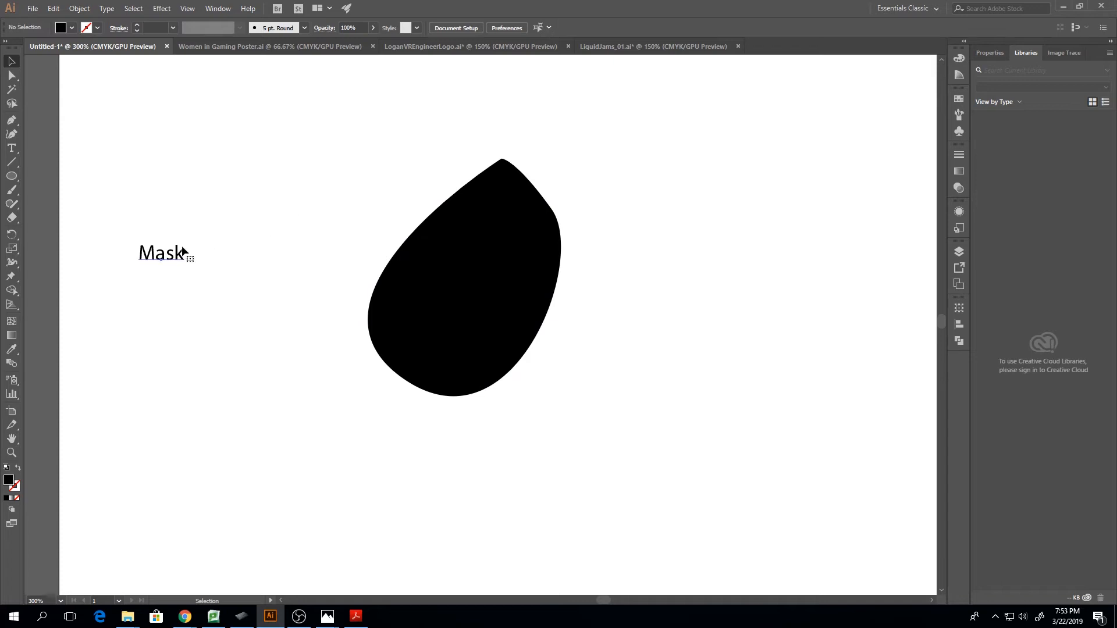
Enlarge the "Mask" text to about 53 pt and move it over the black teardrop shape
drag(185, 265, 588, 407)
drag(285, 325, 401, 292)
drag(704, 210, 574, 274)
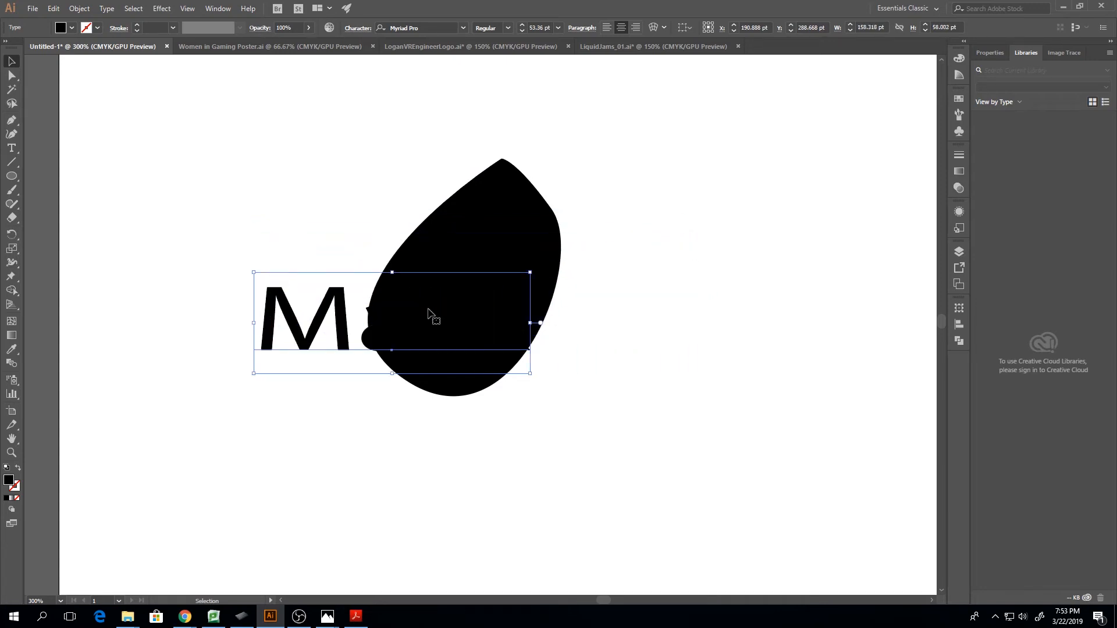
Centre the "Mask" text over the black teardrop shape and make a clipping mask from the two objects
drag(337, 313, 418, 275)
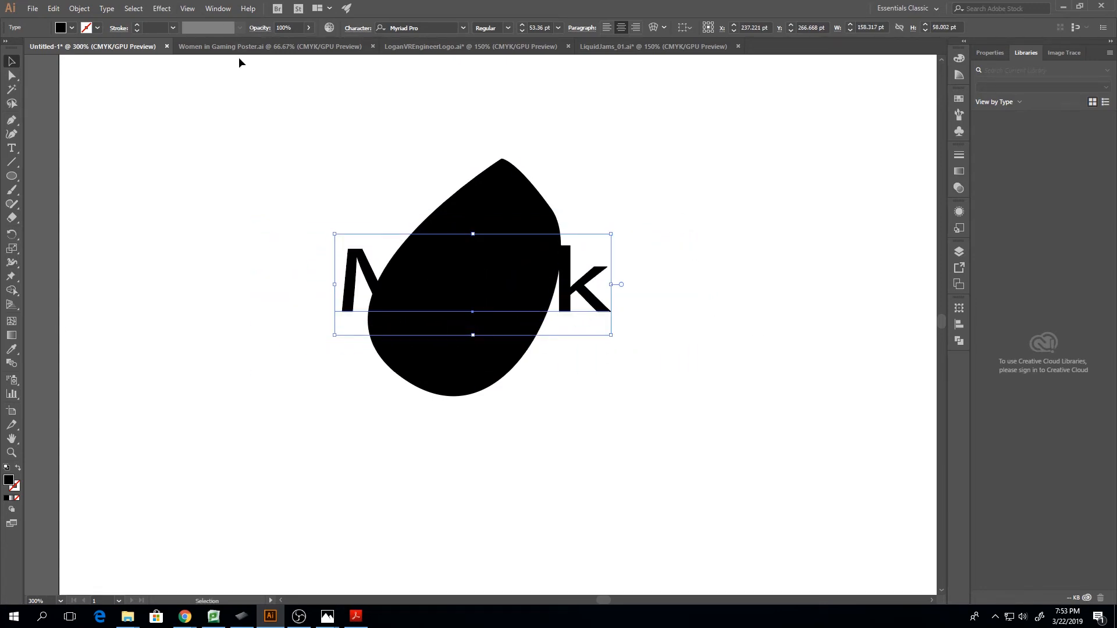
drag(288, 148, 654, 447)
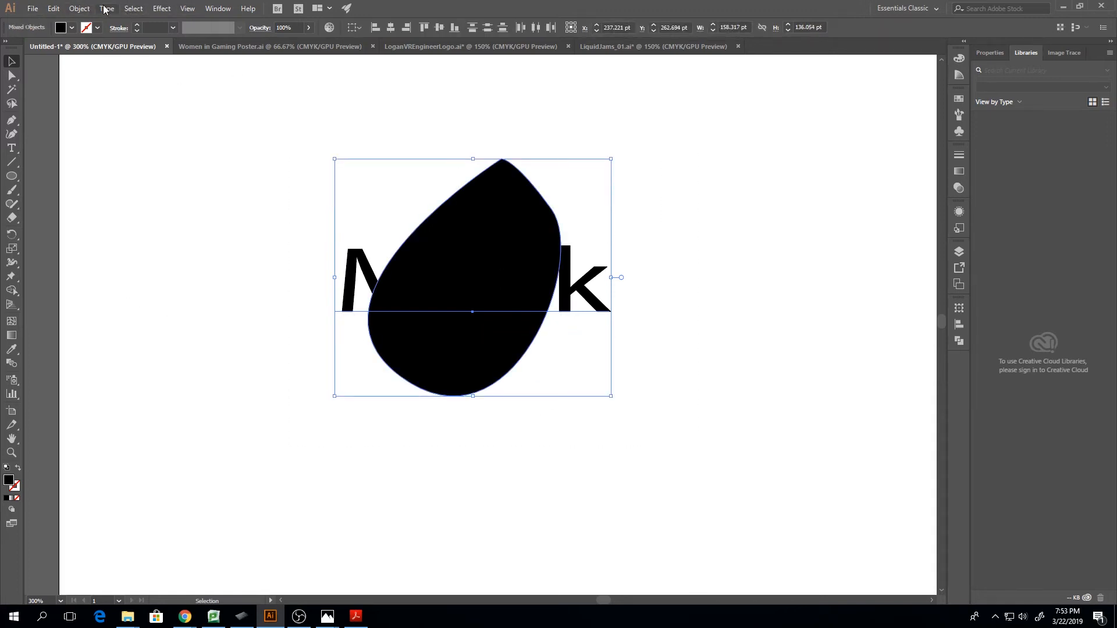
click(77, 9)
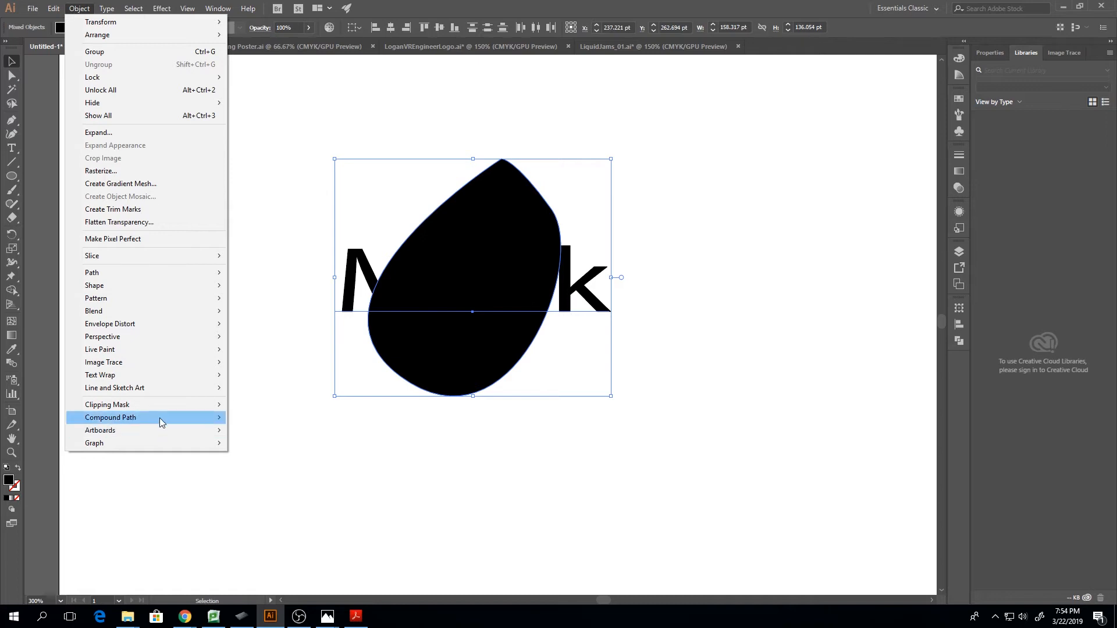
mouse_move(164, 407)
click(269, 407)
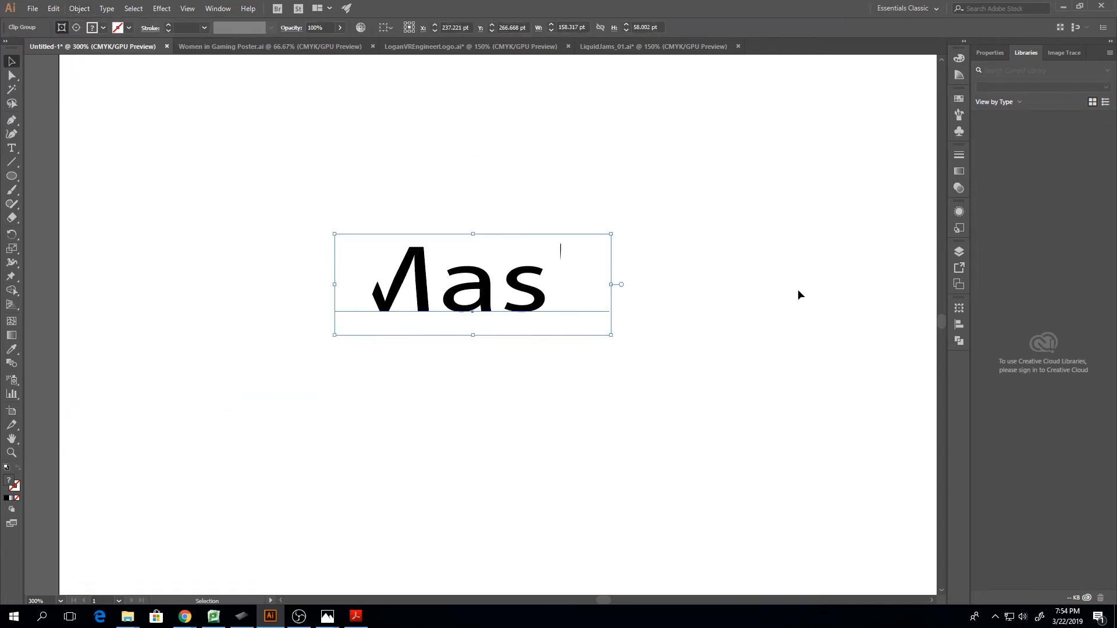
Move the clip group about 34 pt right and 6 pt down, and select the "Mask" text inside it
drag(419, 293, 481, 301)
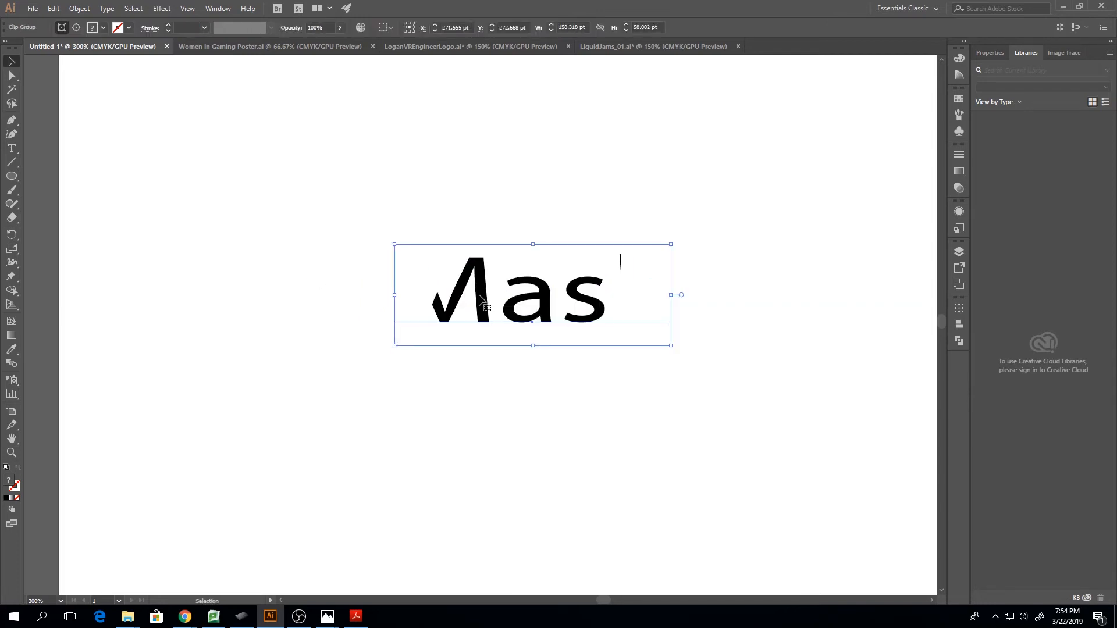
key(a)
double_click(482, 297)
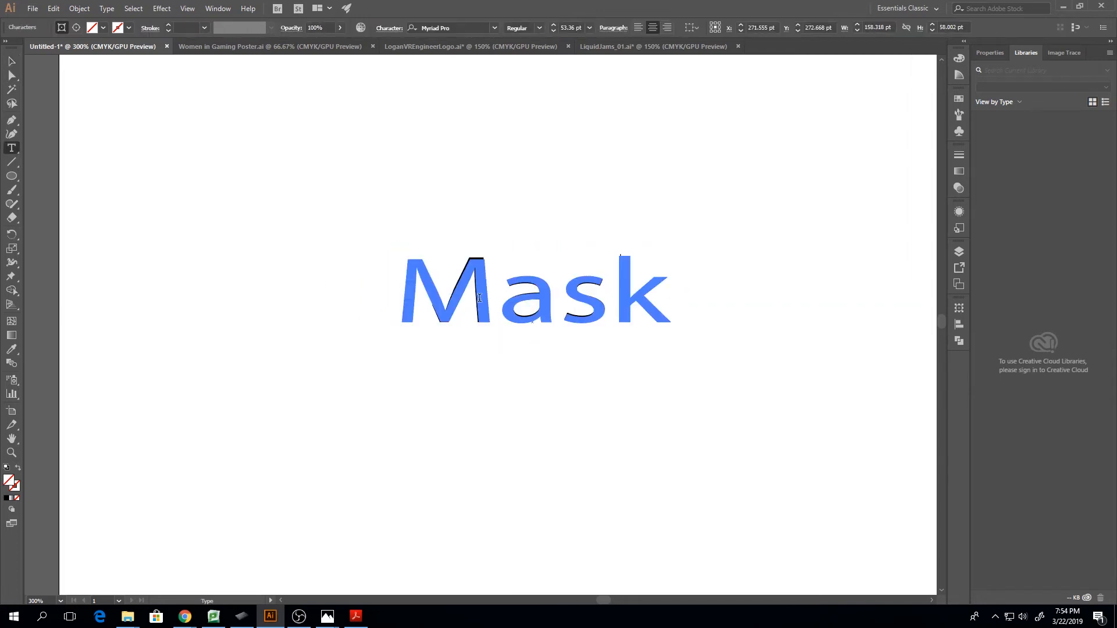
click(12, 61)
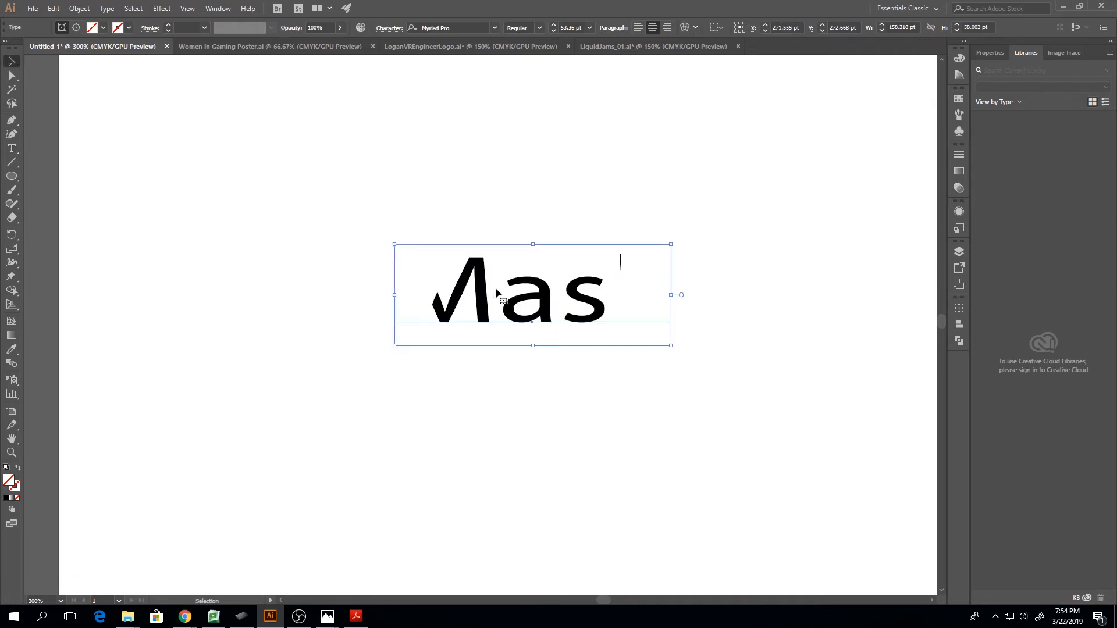
Shift the "Mask" text inside the fixed teardrop mask, finishing at about X 228.6 pt and Y 278 pt
drag(487, 302, 537, 311)
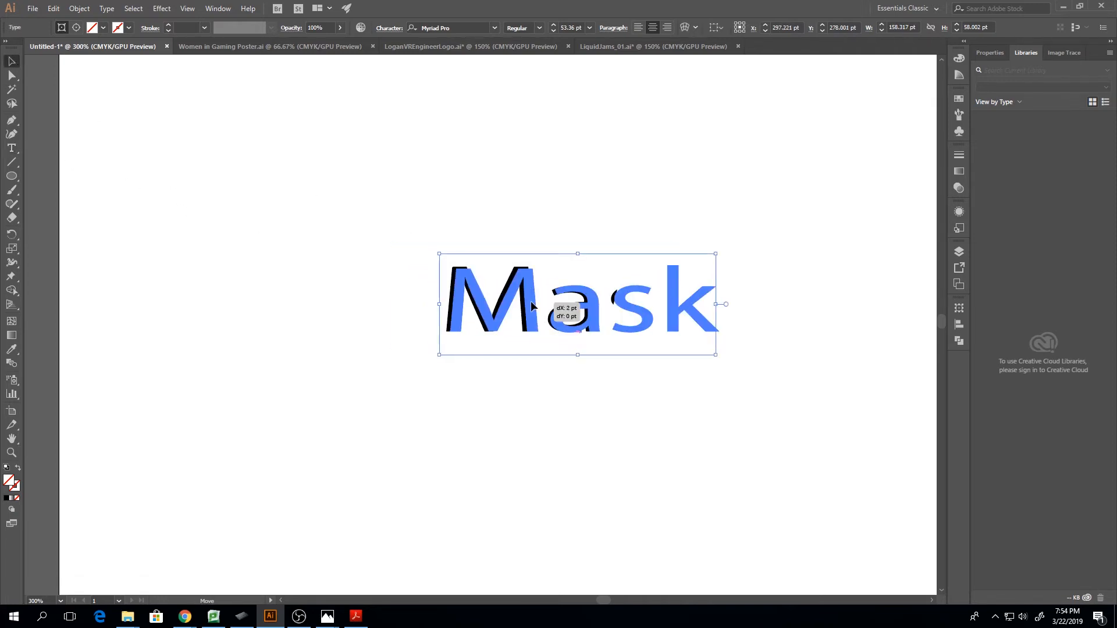
click(688, 322)
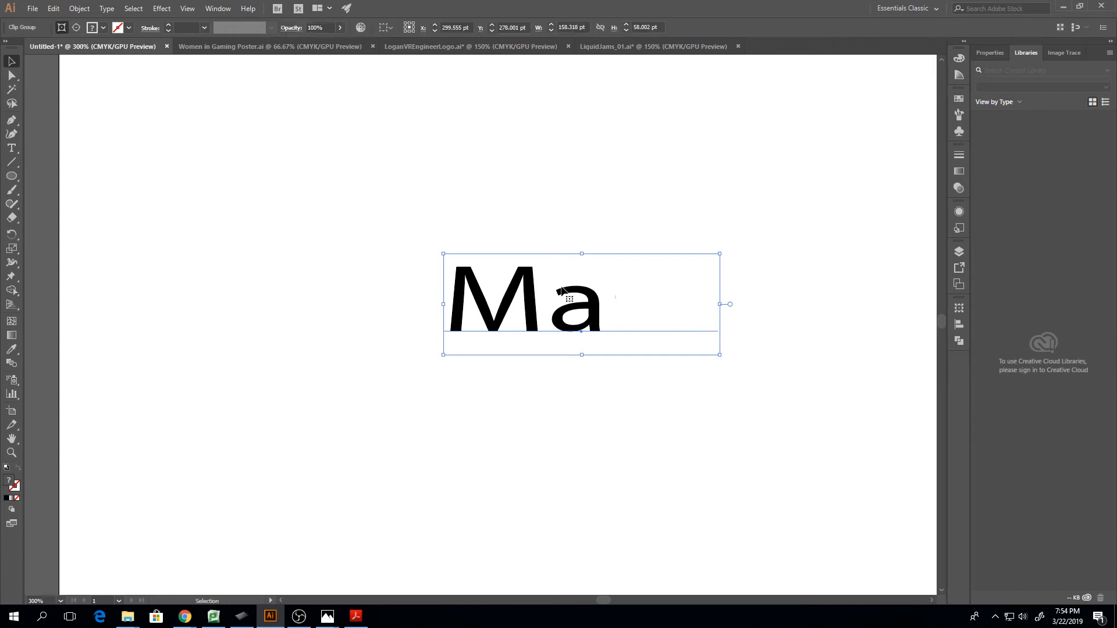
click(537, 217)
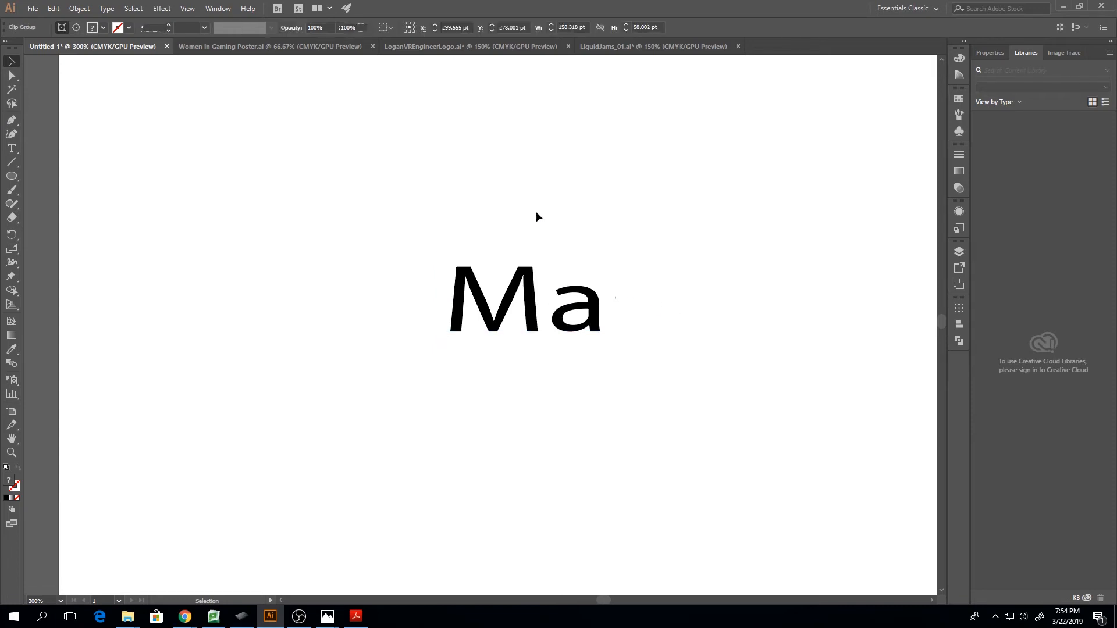
click(694, 263)
click(569, 187)
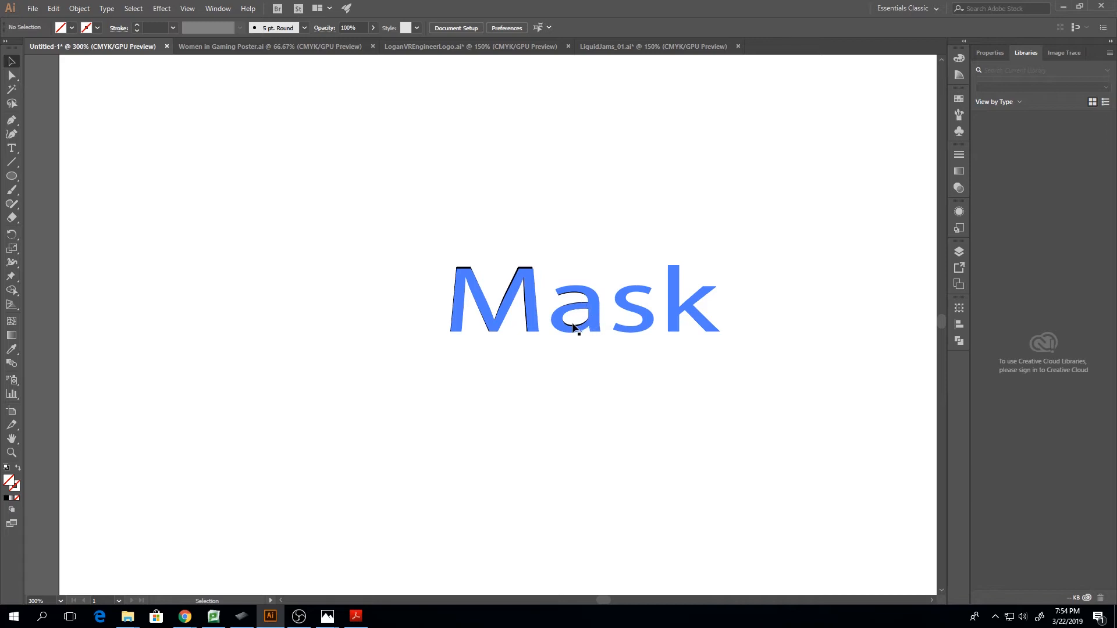
drag(589, 321, 474, 310)
Isolate the clip group, reshape the teardrop clipping path's anchors and handles to surround the whole word "Mask", and exit isolation
double_click(524, 310)
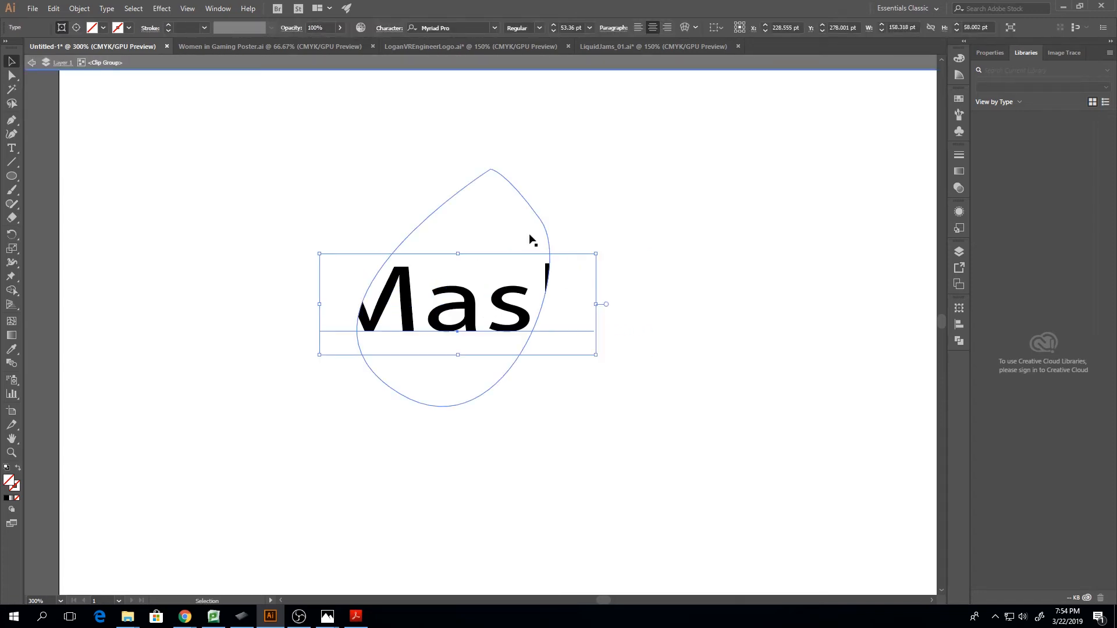
click(529, 234)
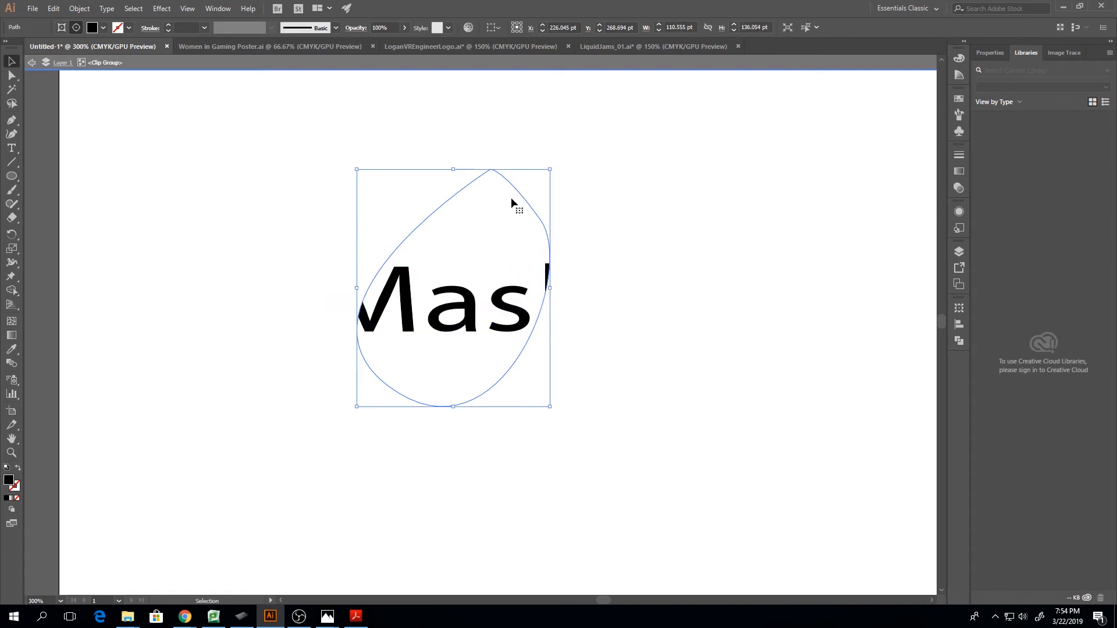
key(a)
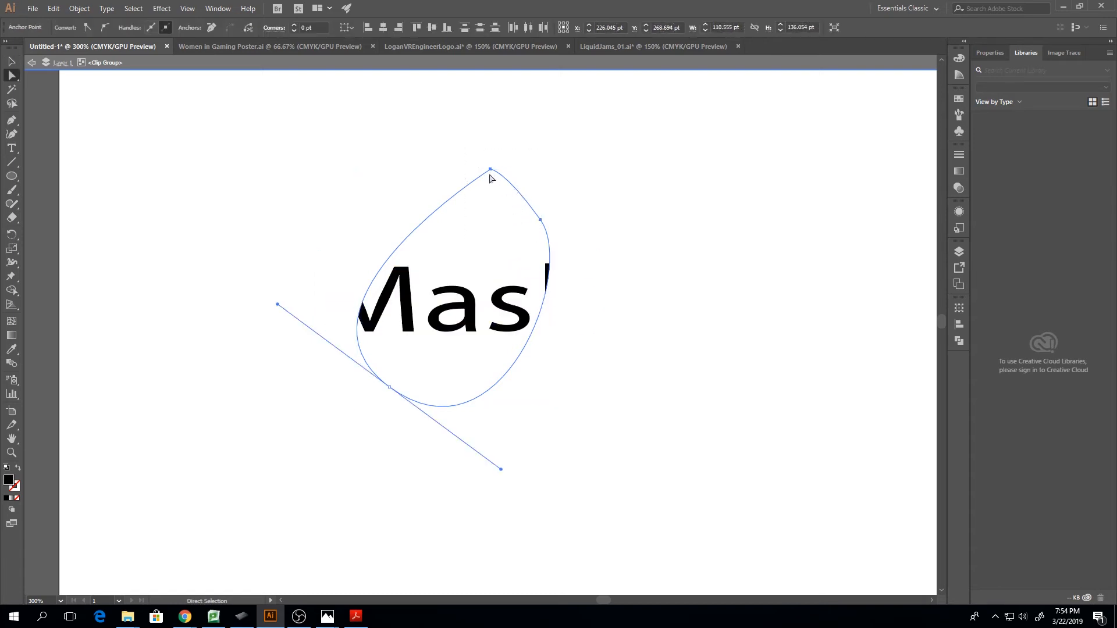
drag(490, 170, 411, 224)
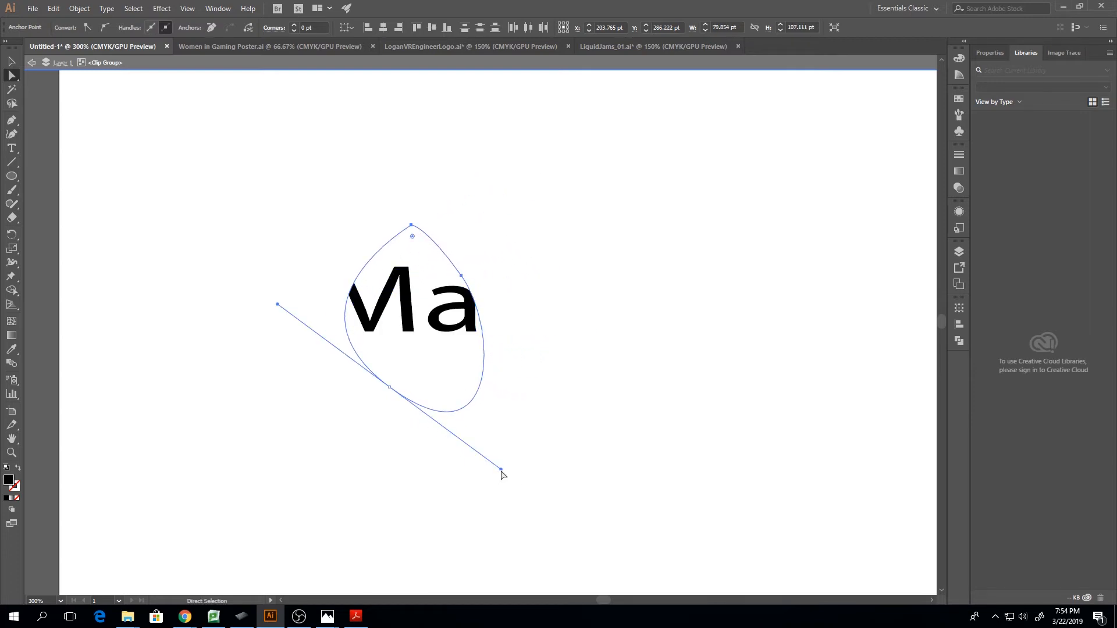
drag(501, 470, 638, 383)
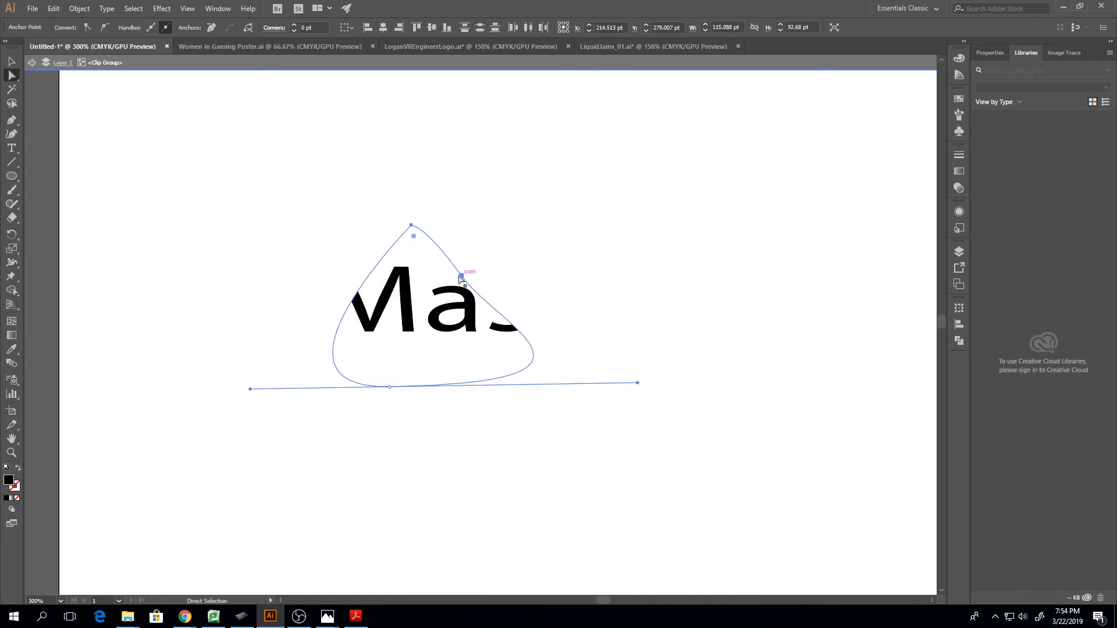
drag(459, 277, 597, 261)
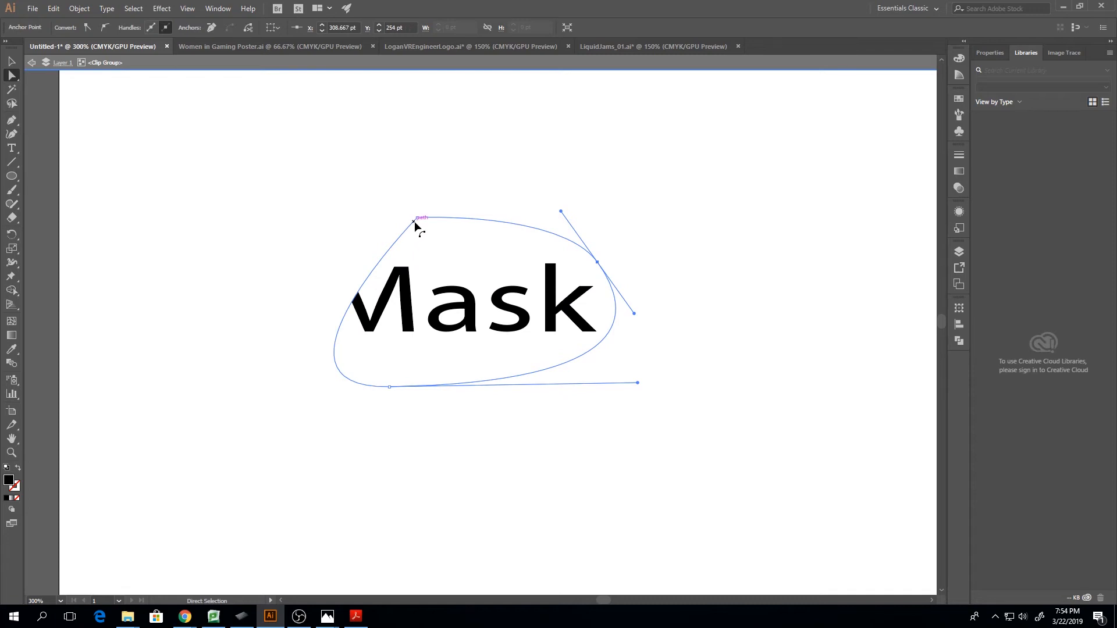
drag(414, 221, 340, 238)
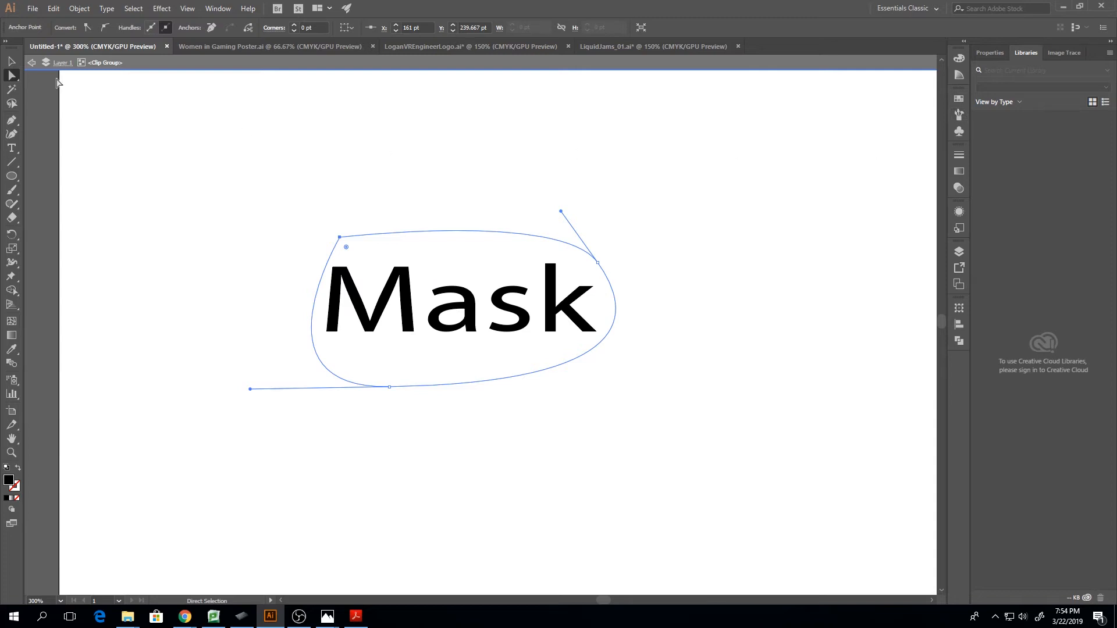
click(32, 62)
click(32, 62)
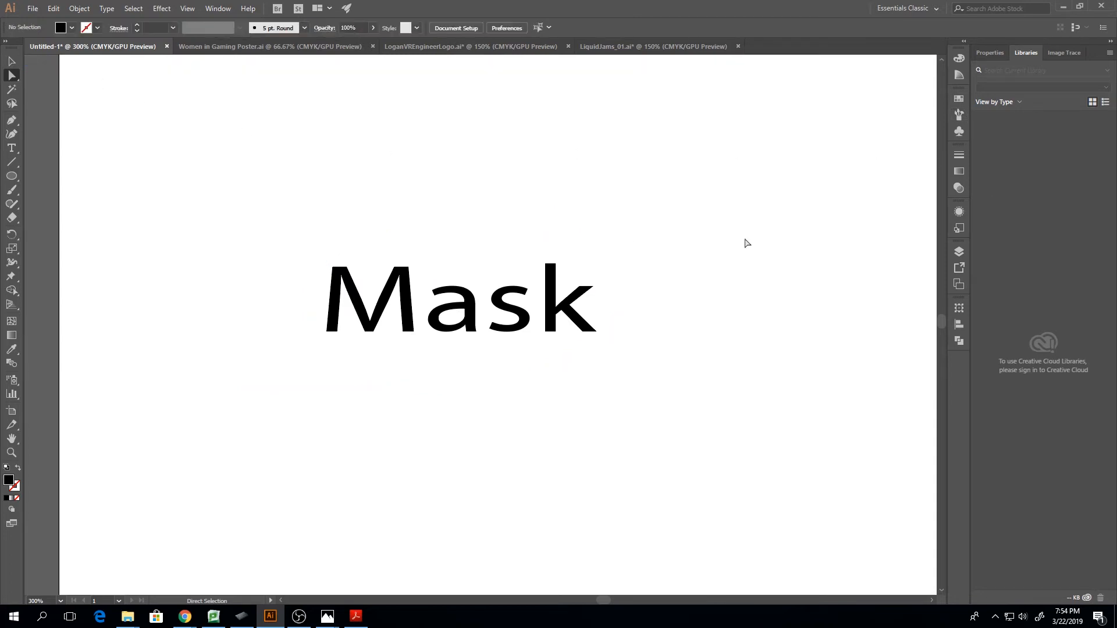
Delete the clipped "Mask" text and draw a black ellipse about 218 × 138 pt in the empty artboard area
click(481, 312)
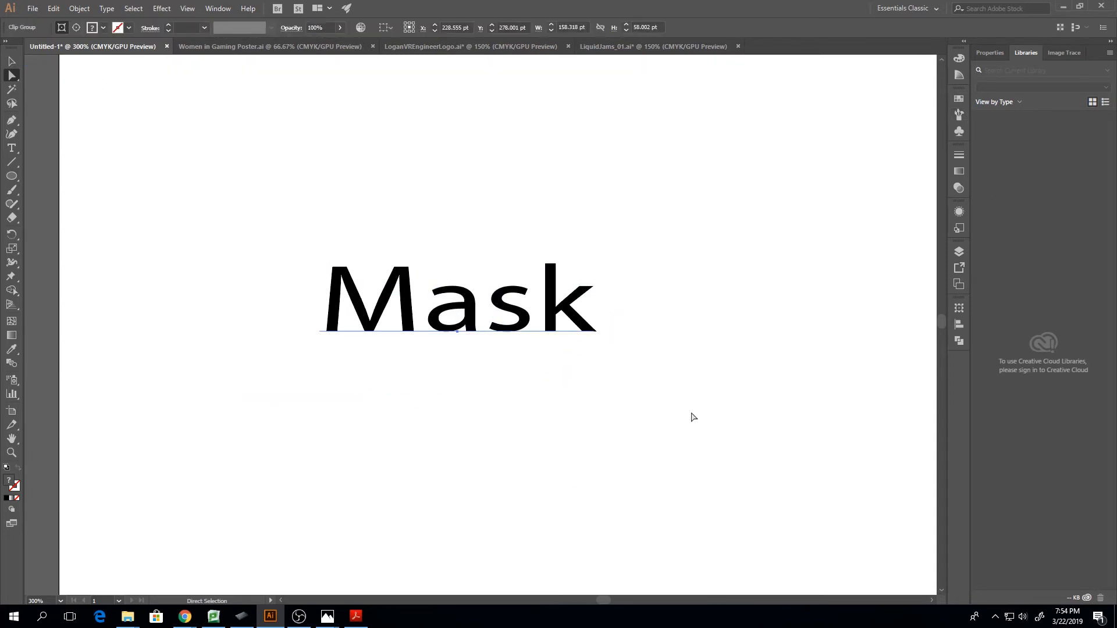
key(Delete)
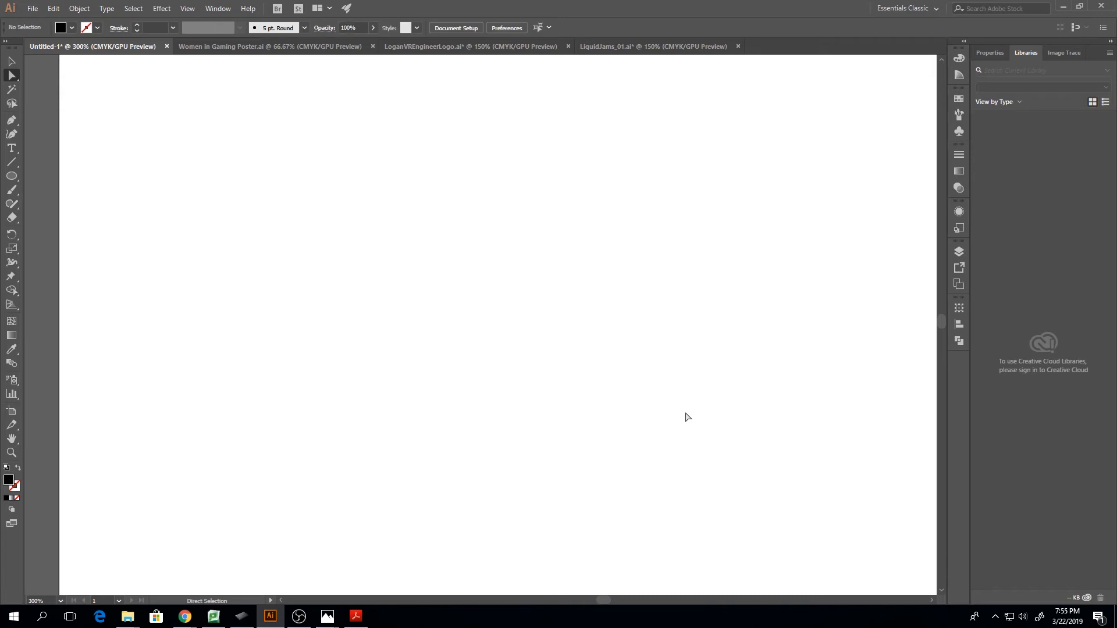
click(11, 176)
drag(329, 132, 710, 373)
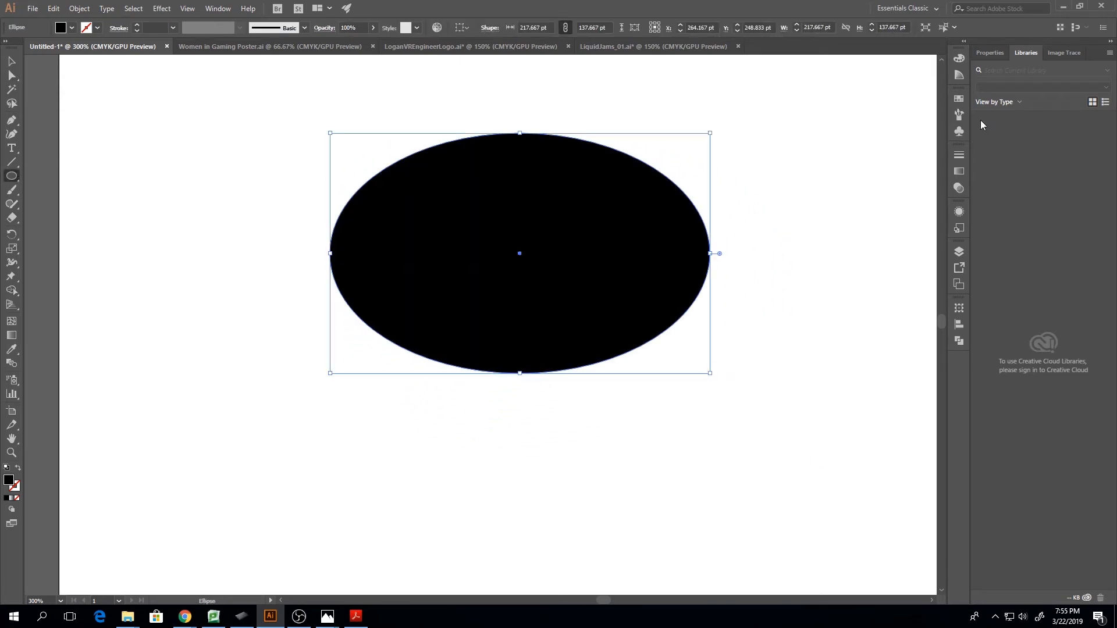
Make an opacity mask for the black ellipse and activate the mask for editing
click(958, 192)
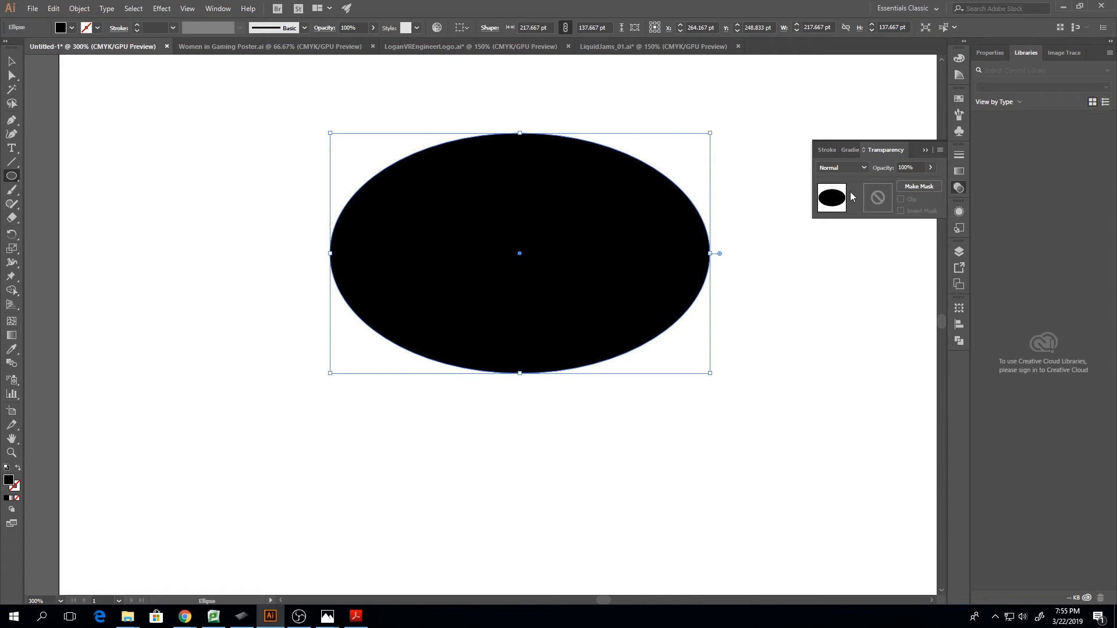
click(909, 187)
click(883, 204)
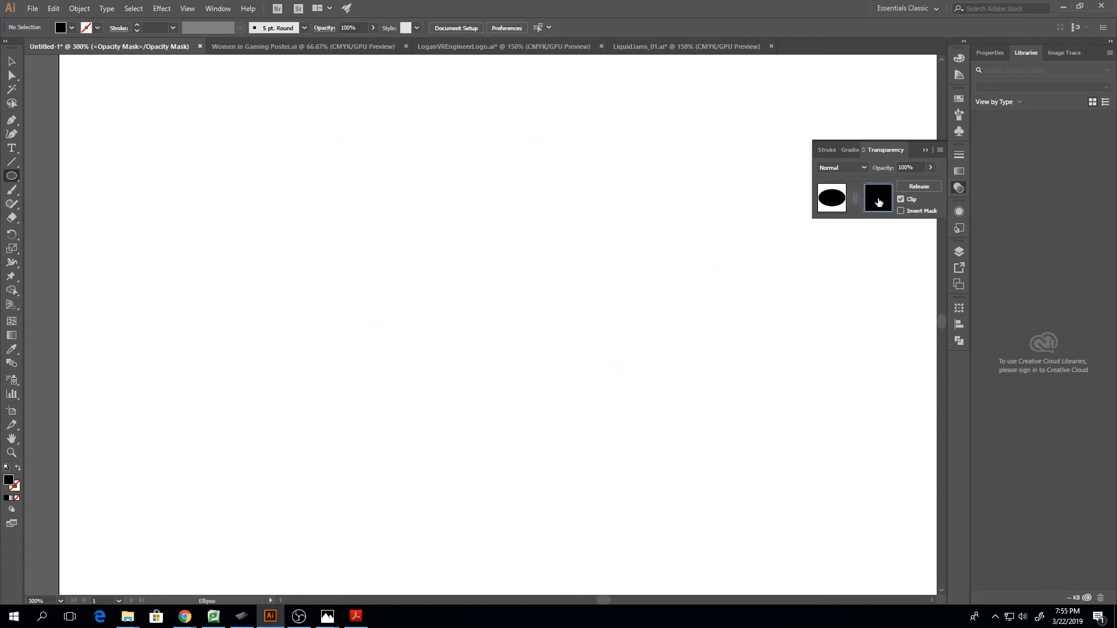
Compare the ellipse's artwork mode with its opacity mask mode and examine the mask's layer list, finishing in mask editing
click(833, 203)
click(880, 201)
click(842, 204)
click(880, 199)
click(824, 196)
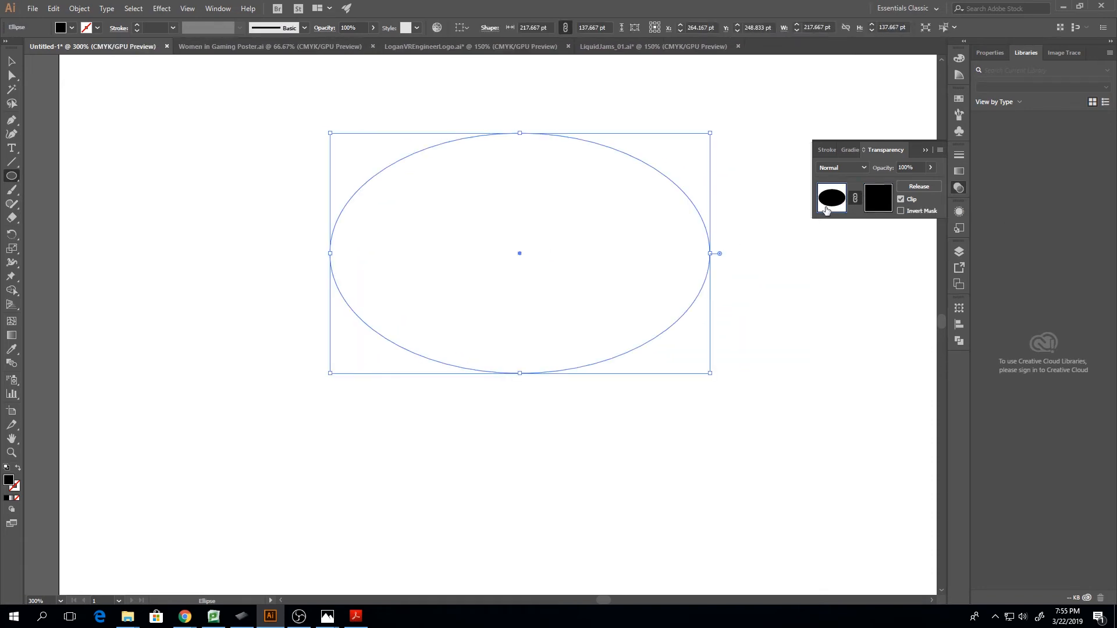
click(881, 204)
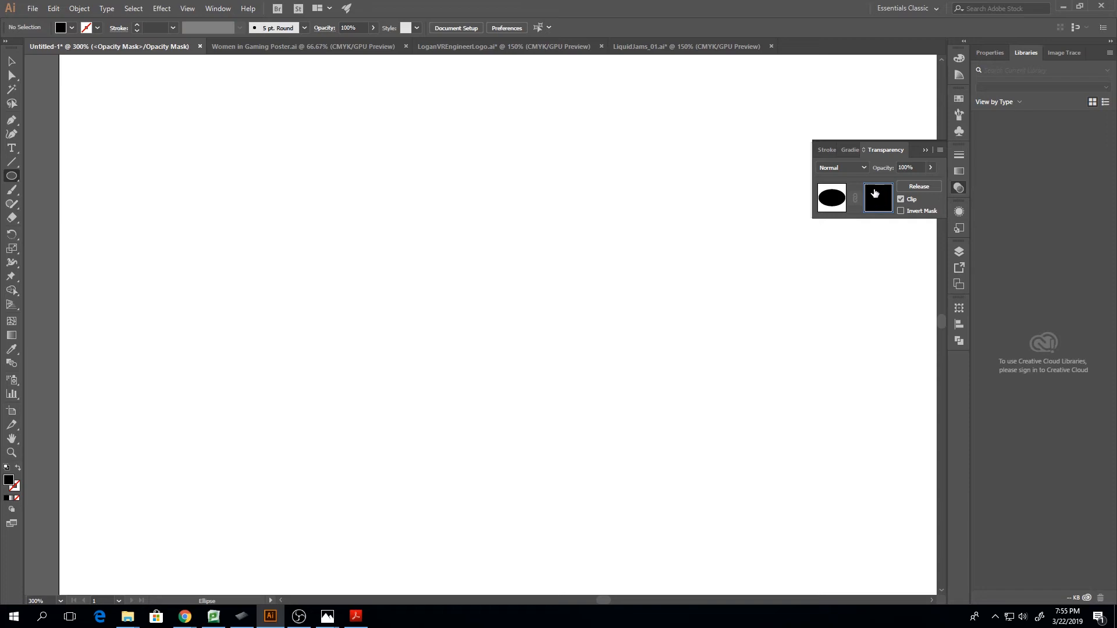
click(959, 251)
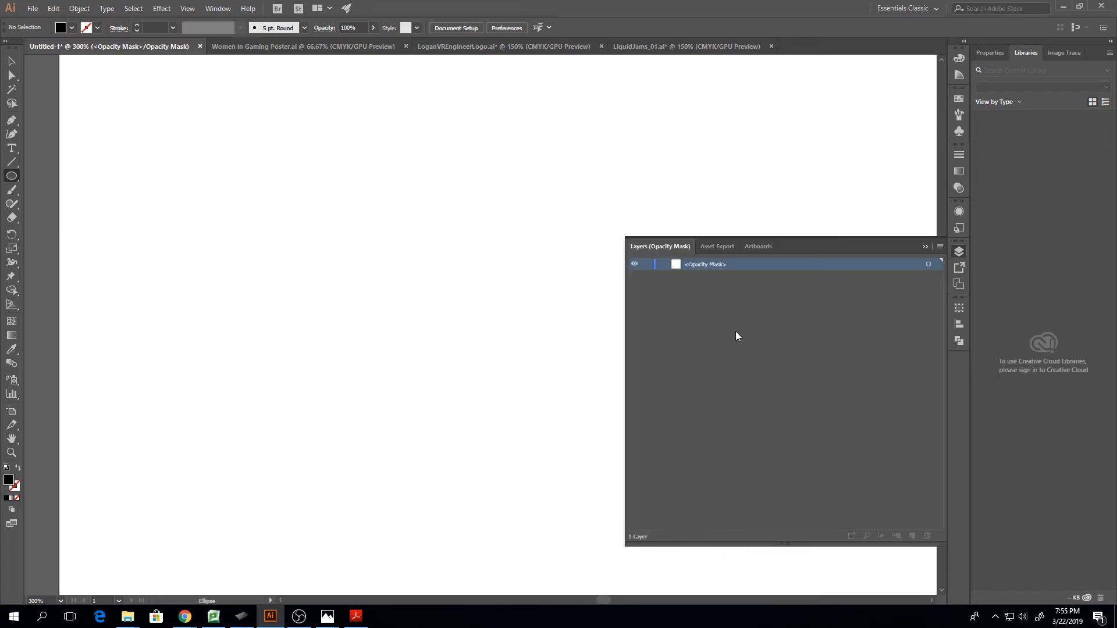
click(957, 190)
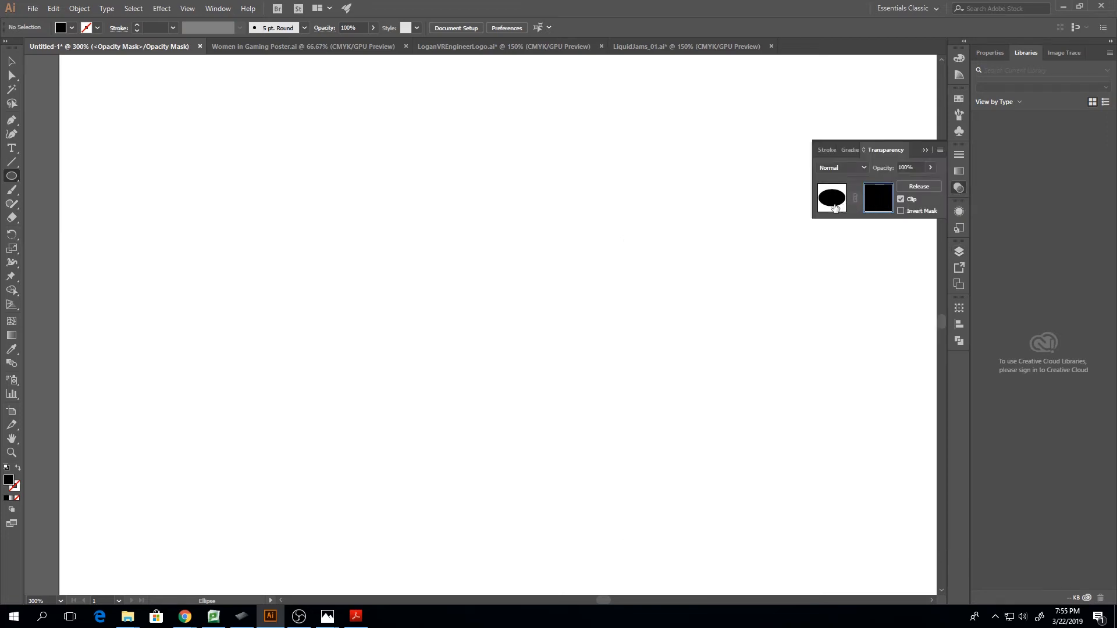
click(832, 201)
click(878, 200)
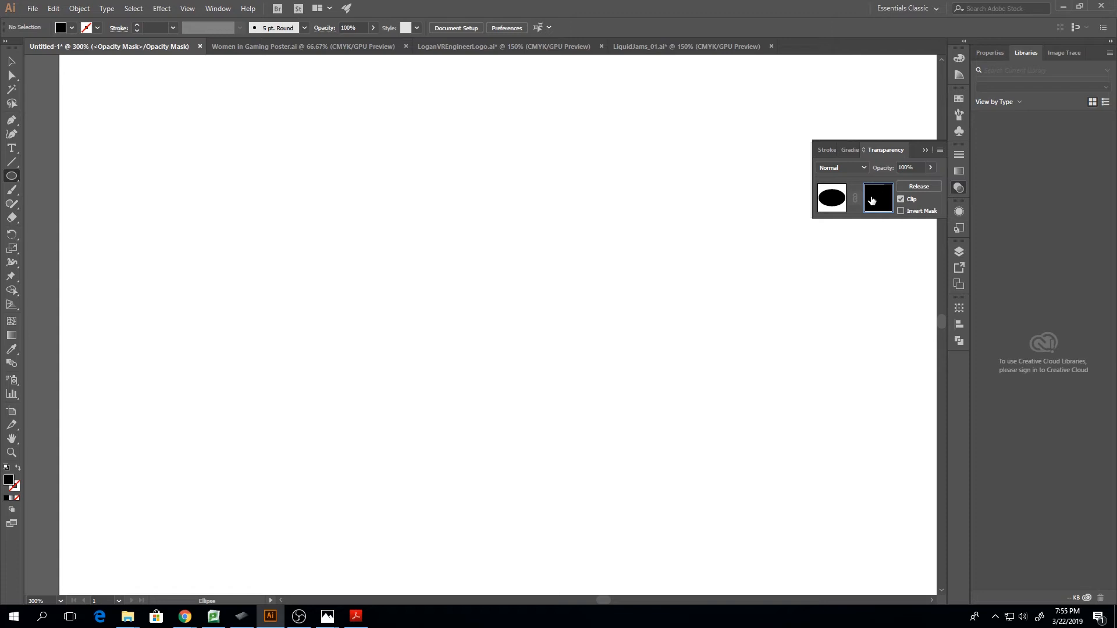
click(923, 150)
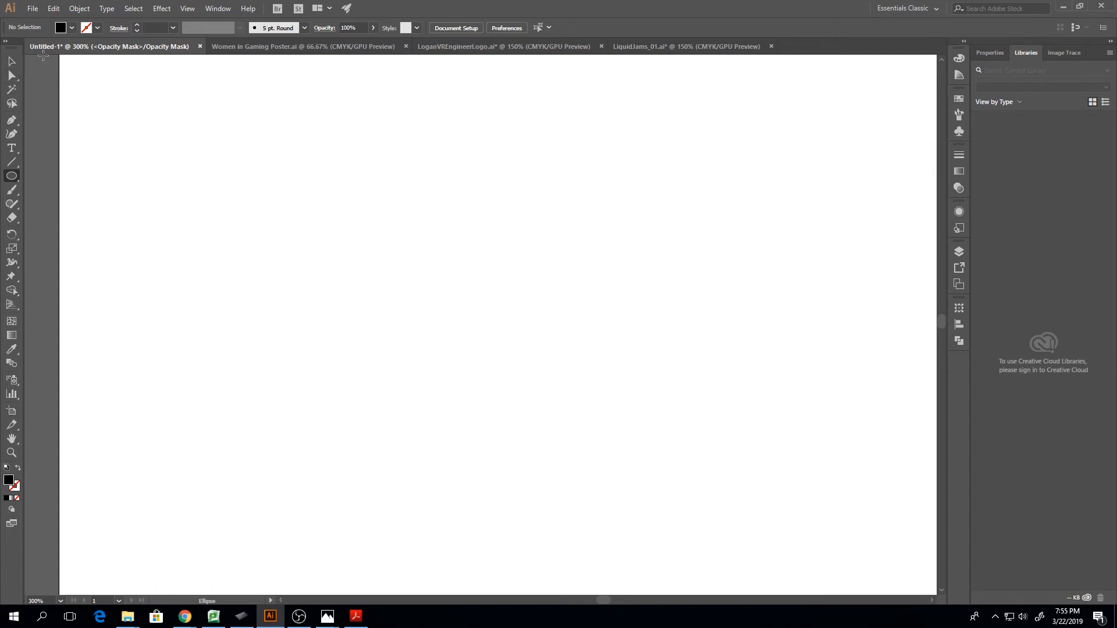
Set the fill to white and draw a closed triangle with the Pen tool in the opacity mask over the ellipse area
click(70, 28)
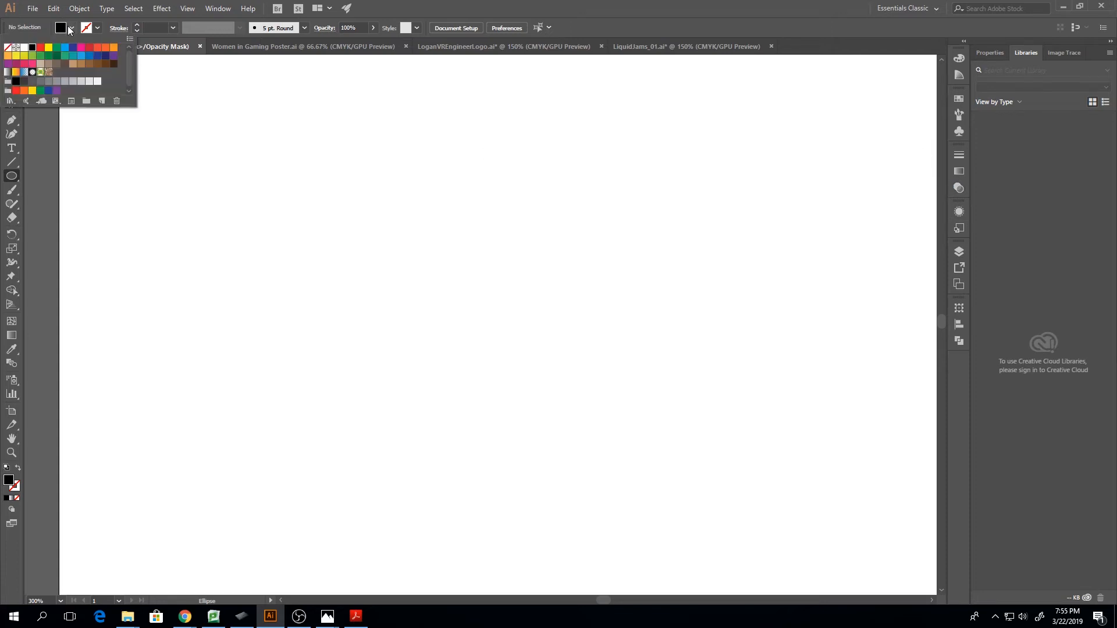
click(26, 48)
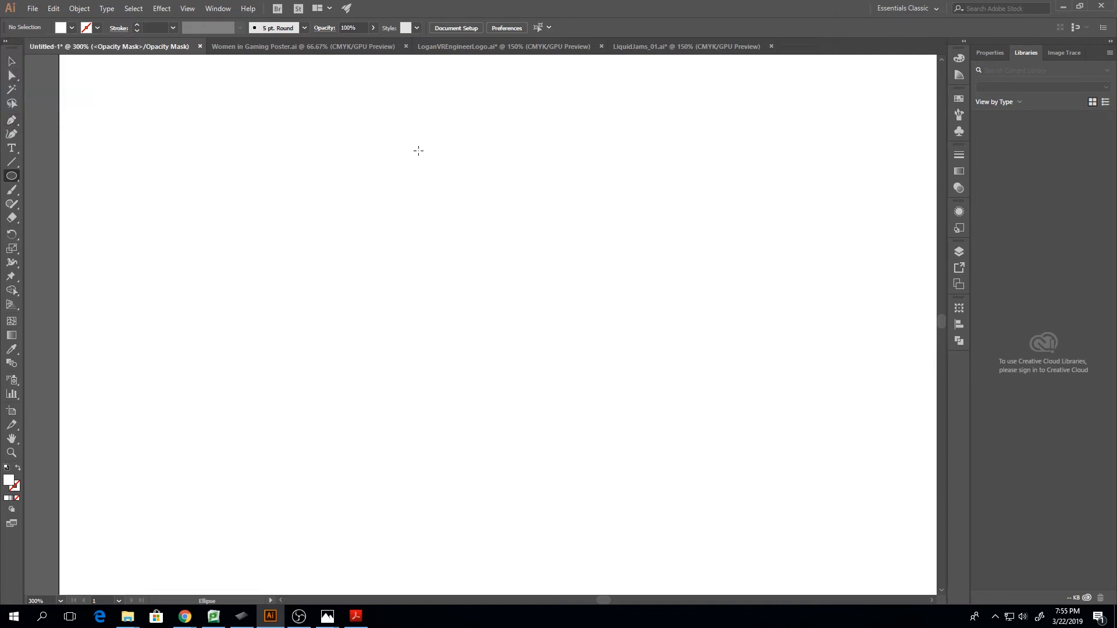
click(467, 150)
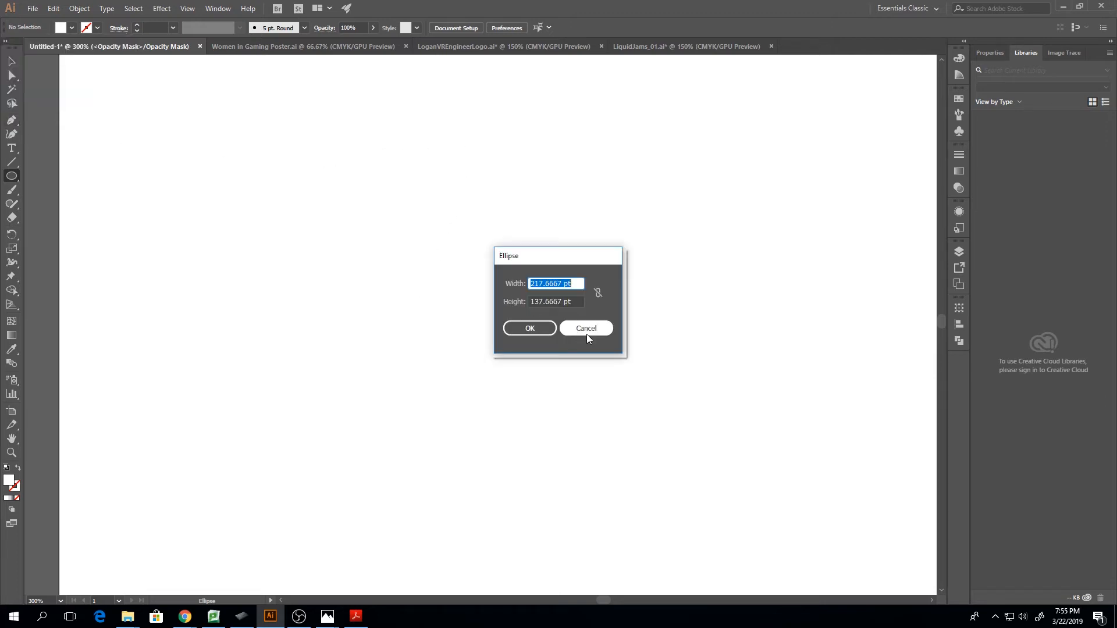
click(587, 333)
click(11, 120)
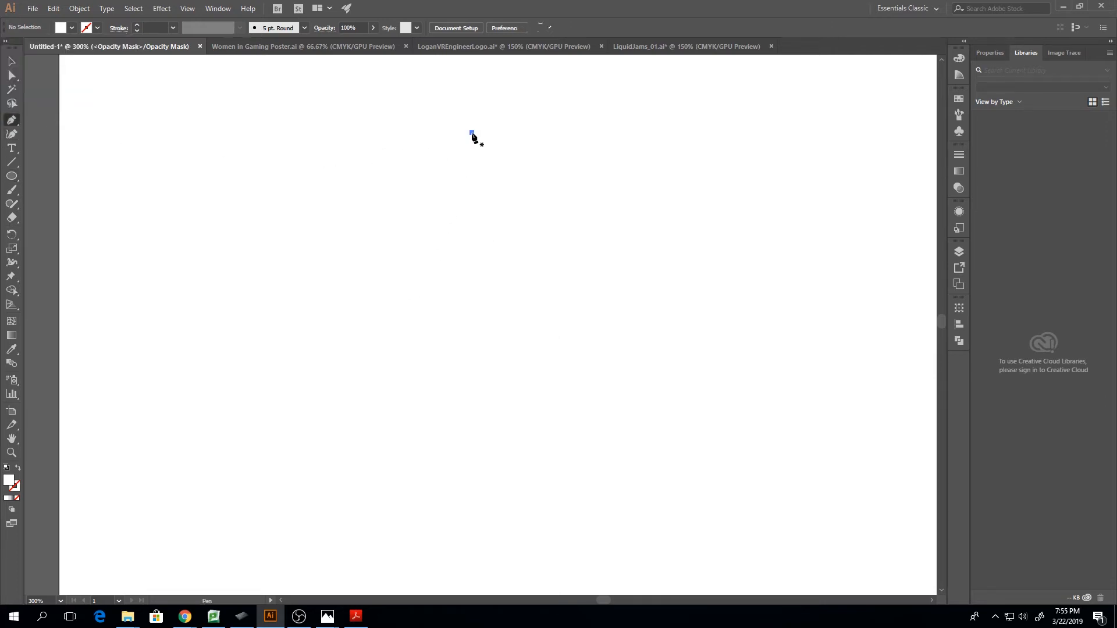
click(472, 133)
click(386, 368)
click(596, 411)
click(472, 133)
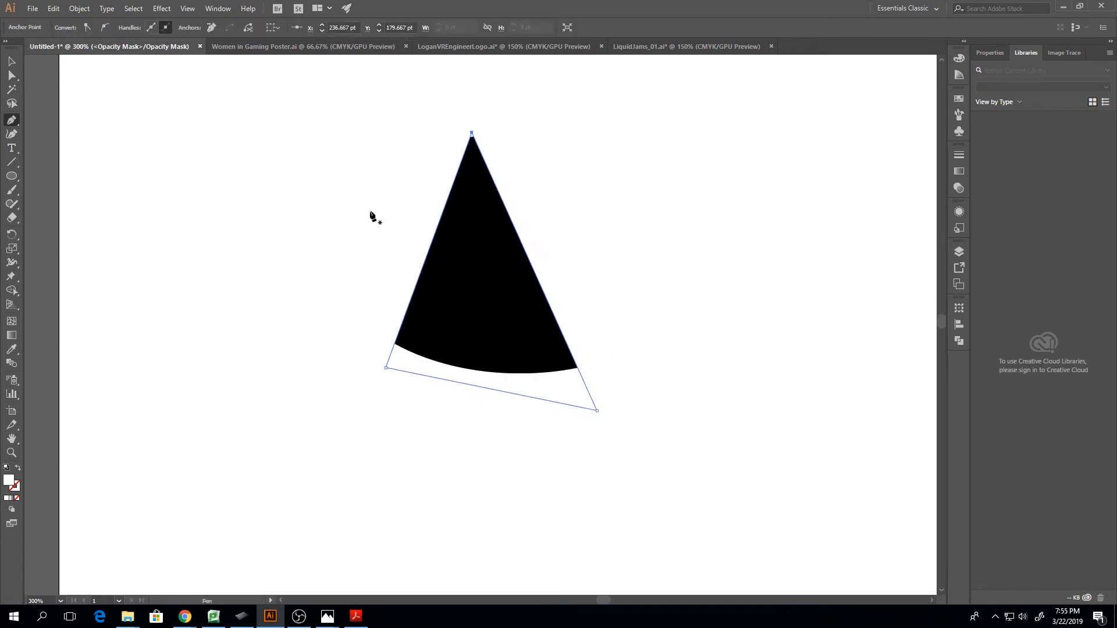
key(v)
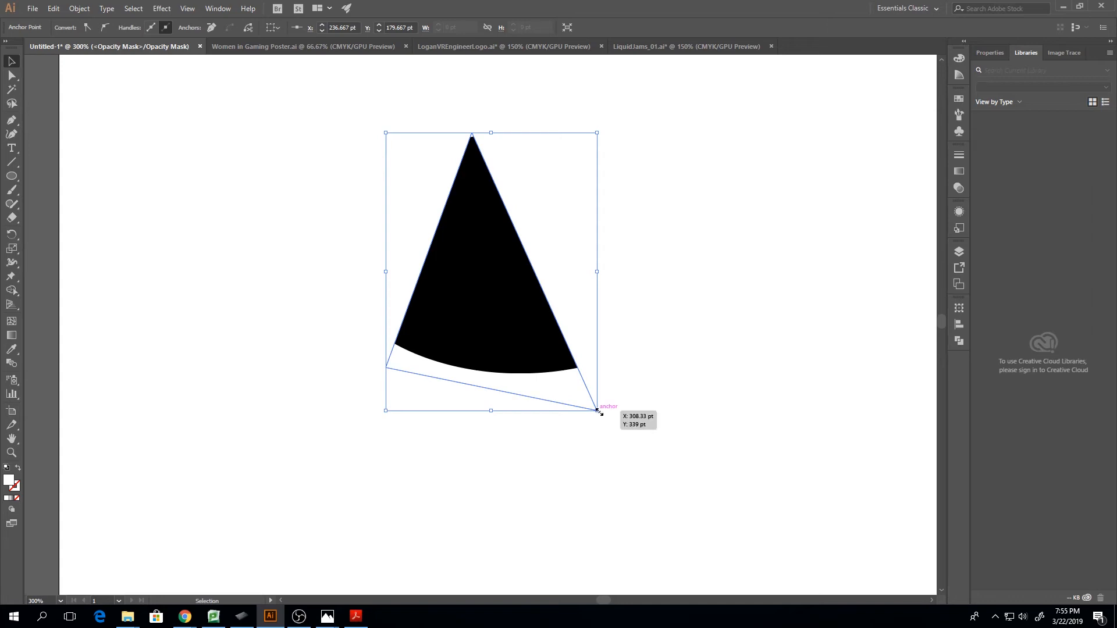
Shrink the mask triangle and reposition its three corner points so it extends past the ellipse's upper and lower edges
drag(597, 412, 580, 375)
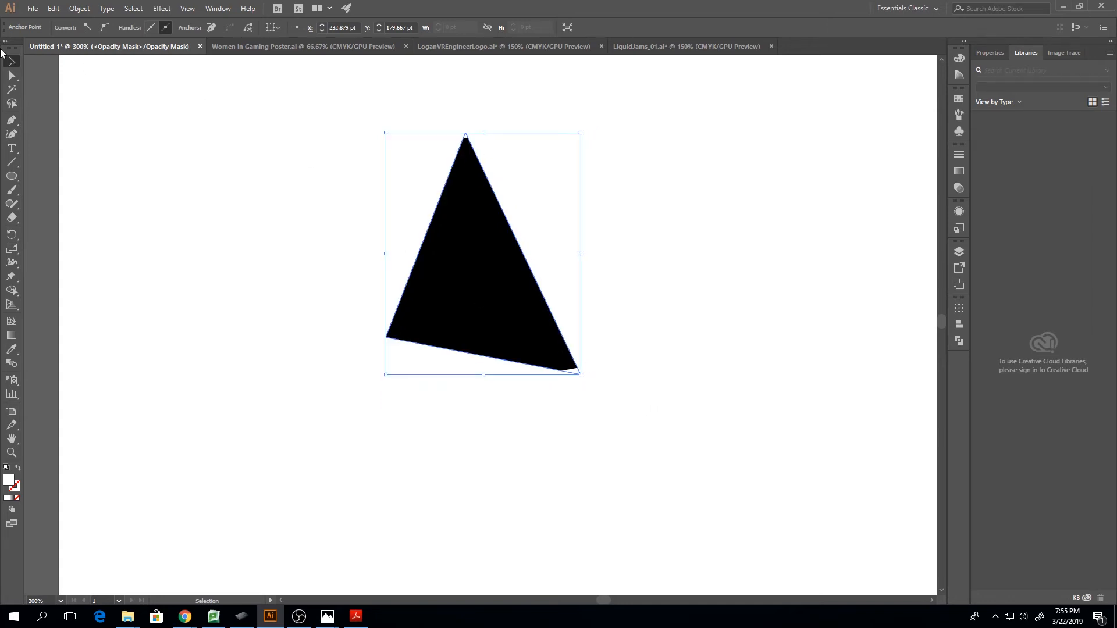
click(11, 75)
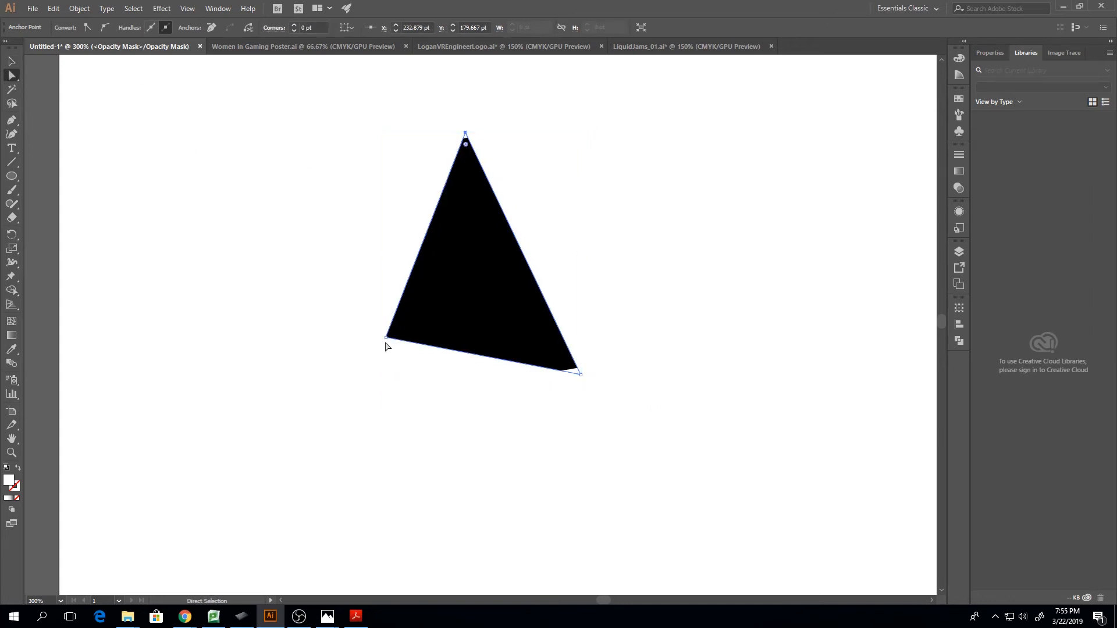
drag(386, 338, 394, 404)
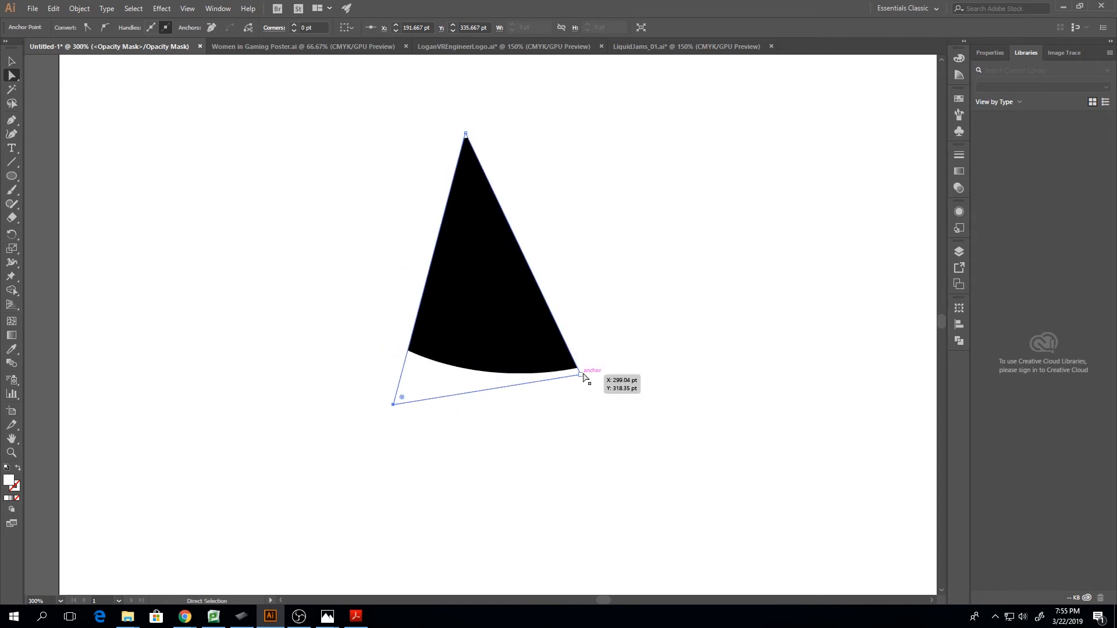
drag(584, 377, 584, 368)
drag(466, 134, 491, 115)
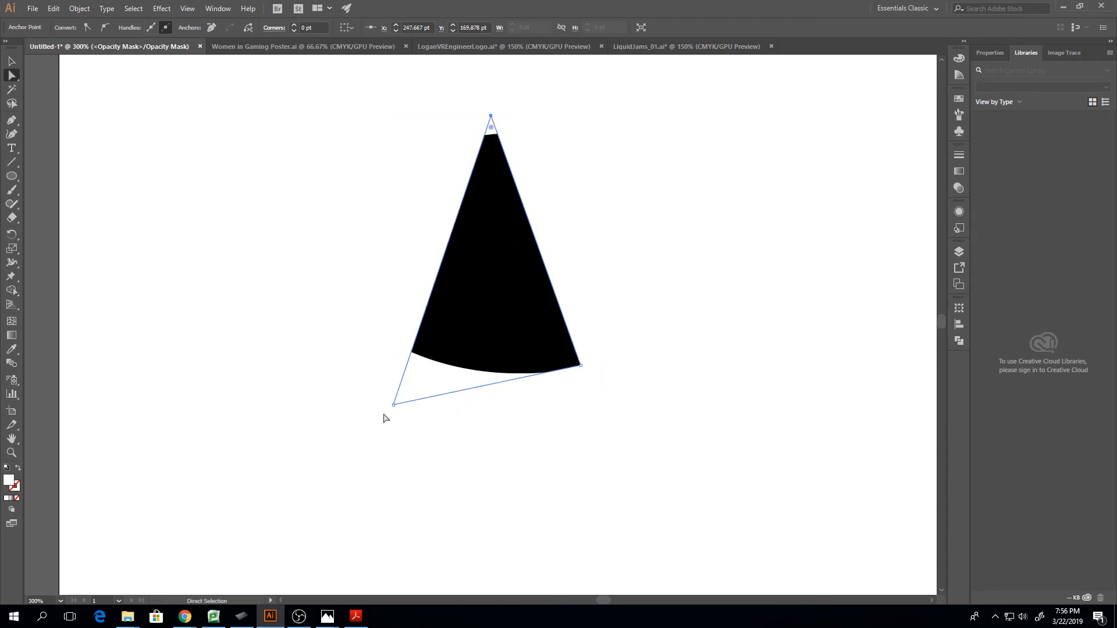
drag(394, 404, 401, 379)
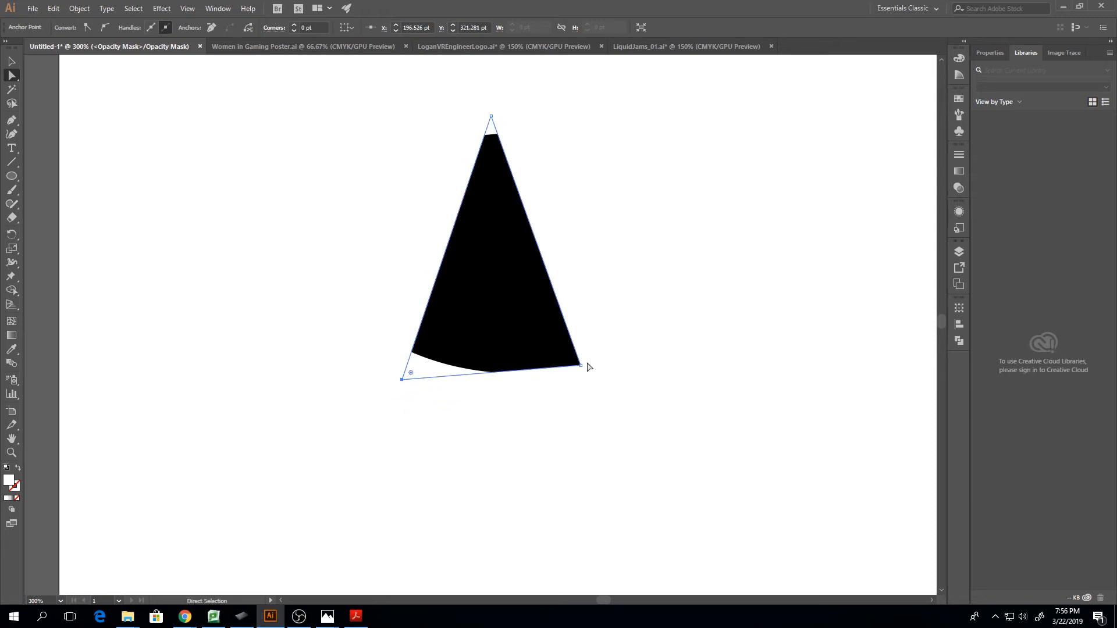
drag(580, 365, 584, 393)
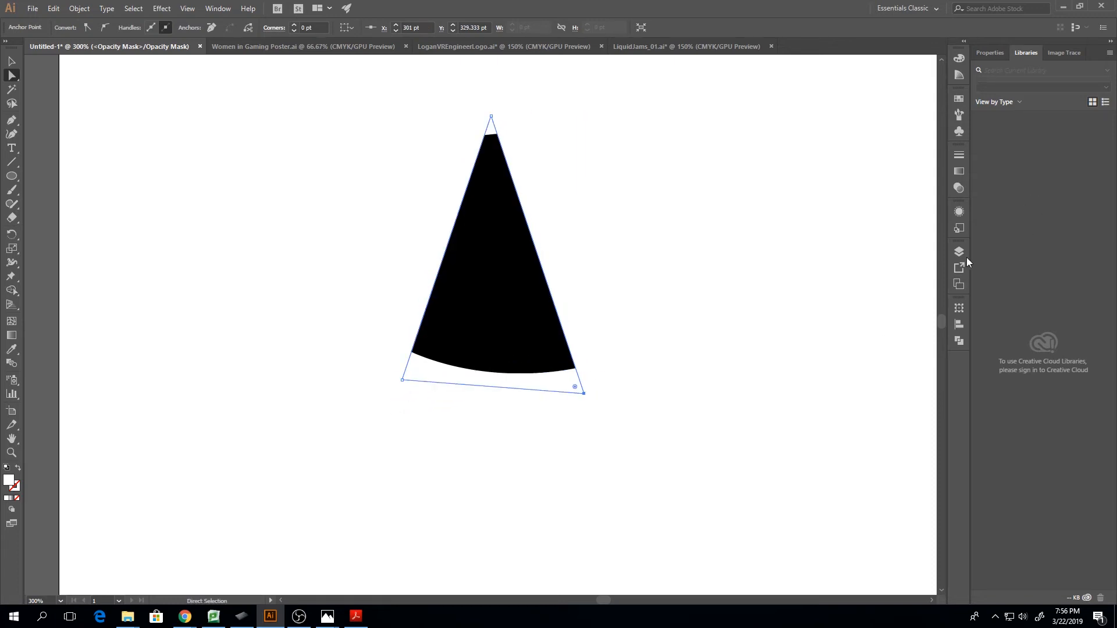
Widen the mask triangle to about 179 × 159 pt by moving its corner points, and briefly try inverting the opacity mask
click(958, 189)
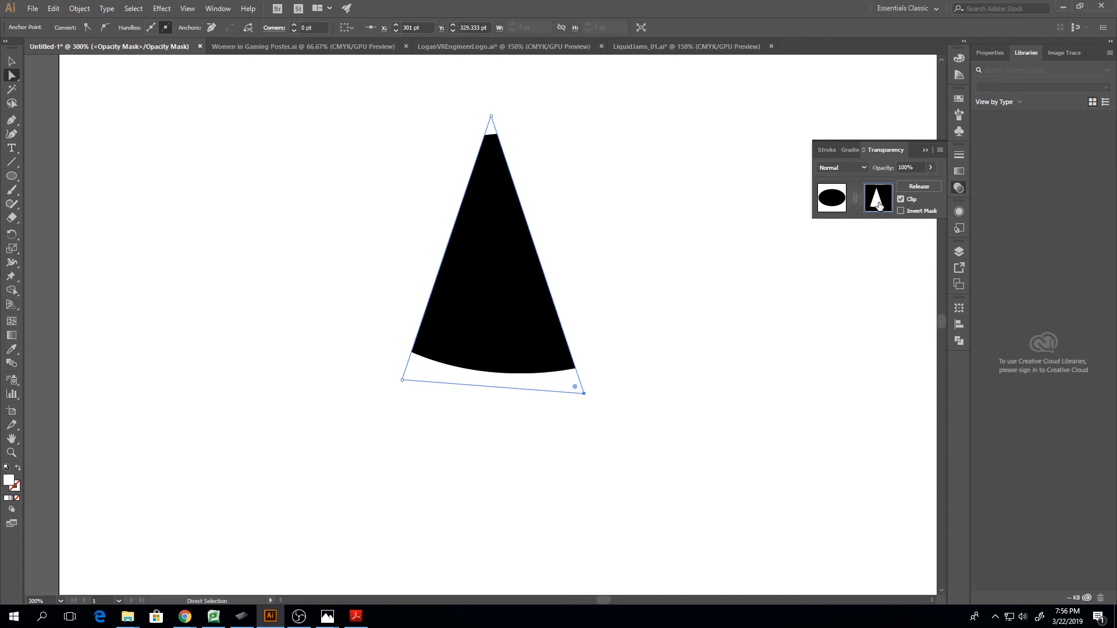
drag(583, 393, 660, 388)
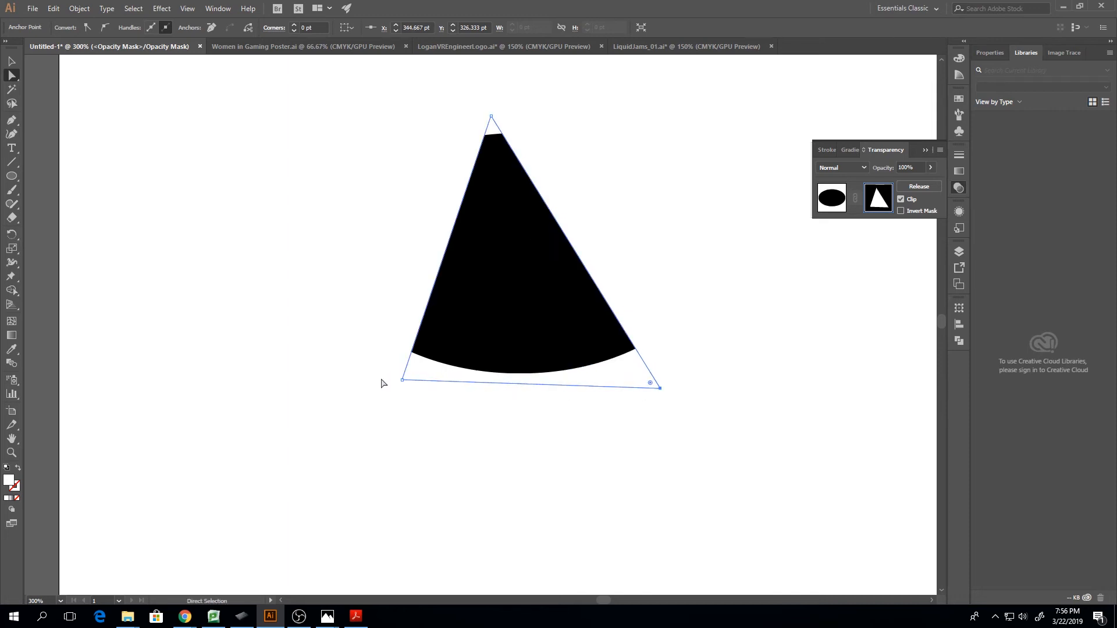
drag(401, 381, 347, 378)
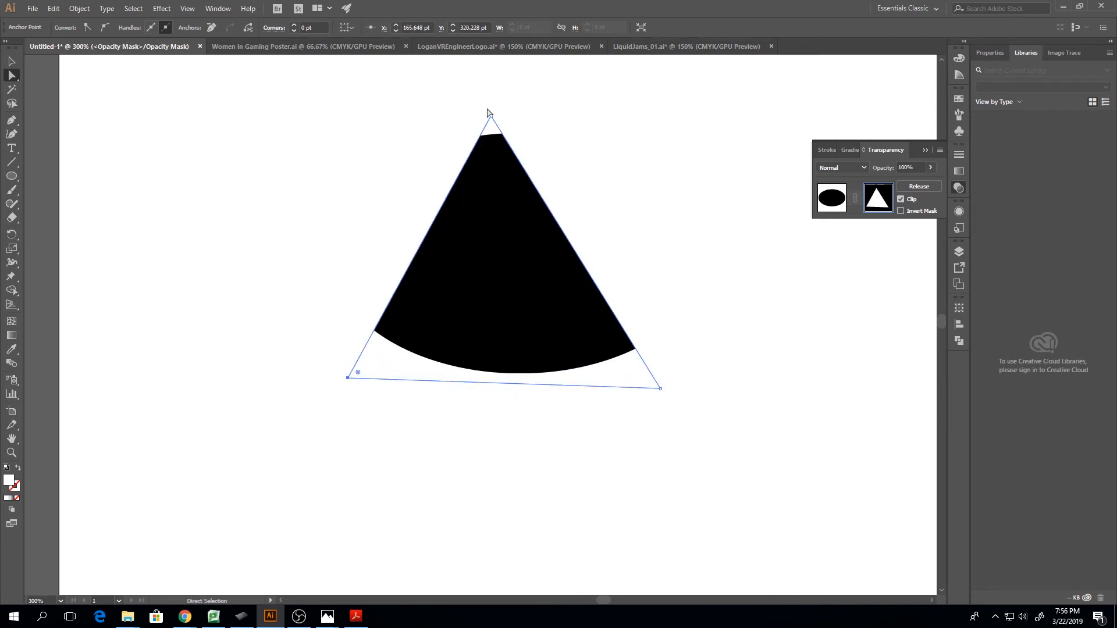
drag(493, 117, 446, 111)
click(558, 117)
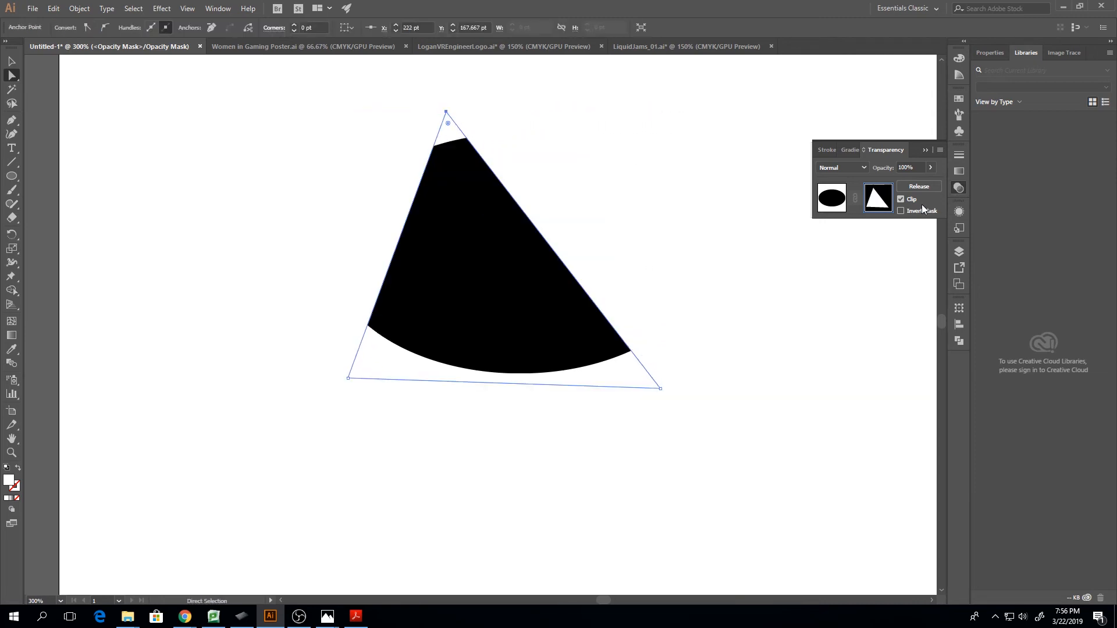
click(901, 211)
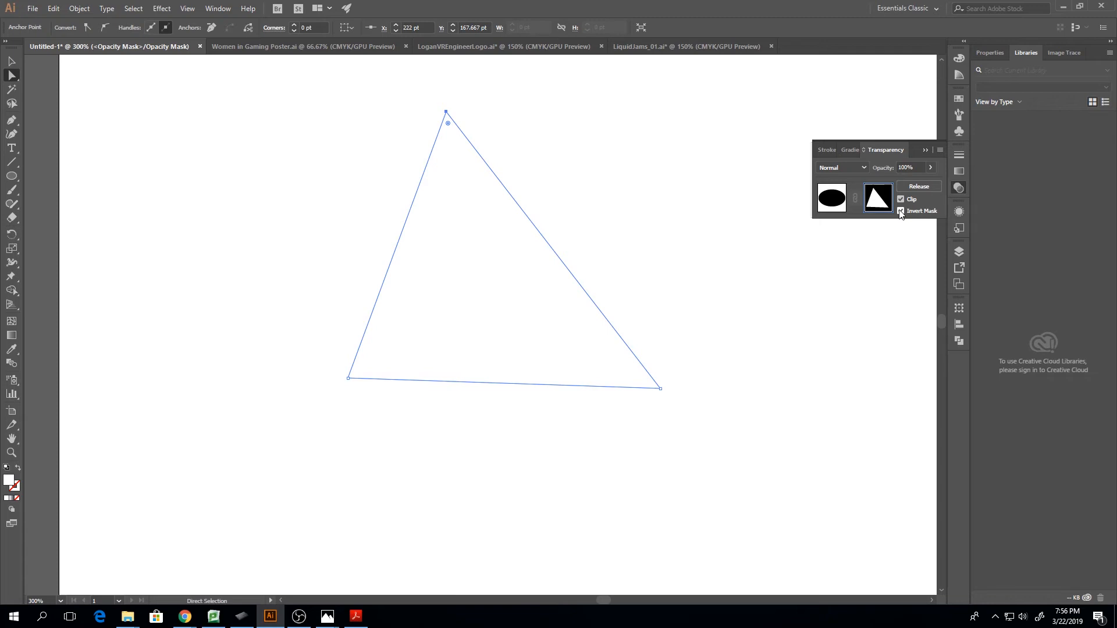
click(901, 211)
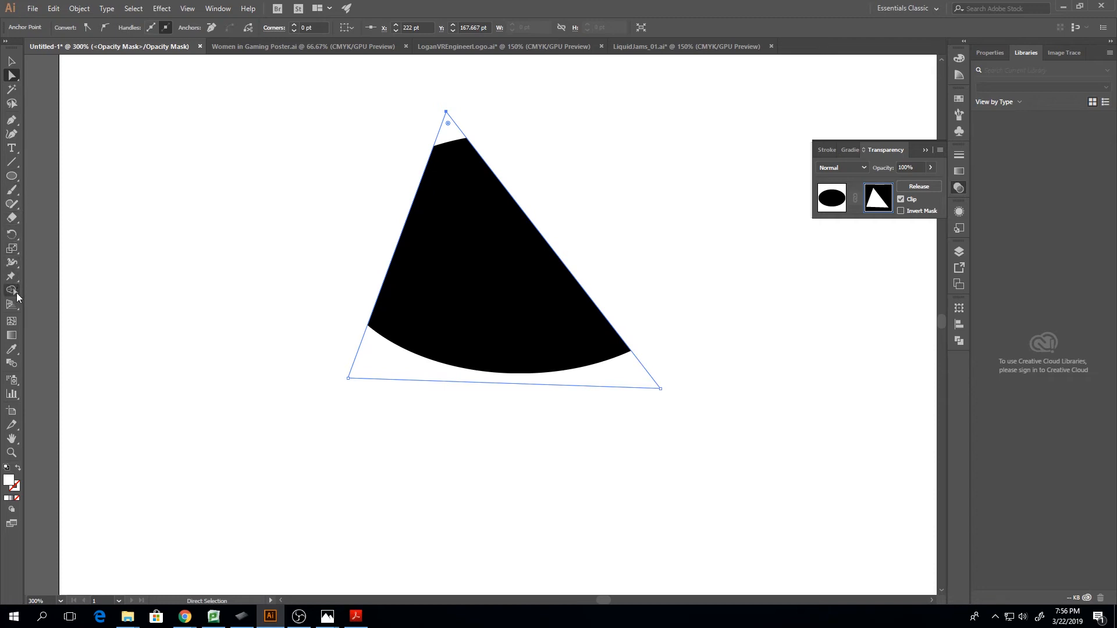
Select the whole mask triangle and fill it with the white-to-black linear gradient swatch
click(13, 336)
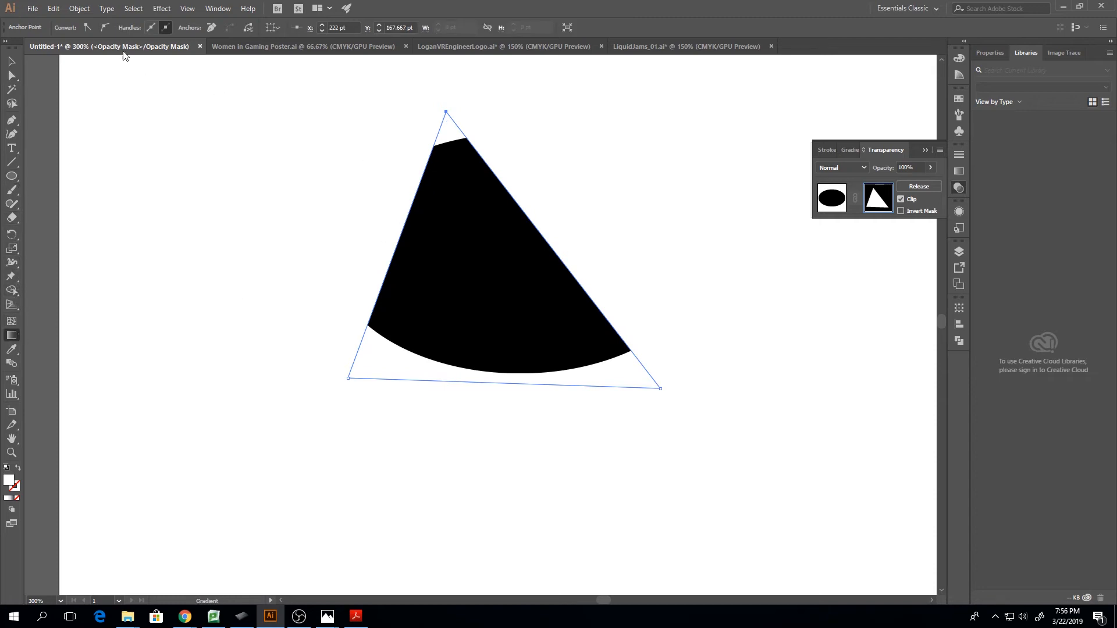
key(v)
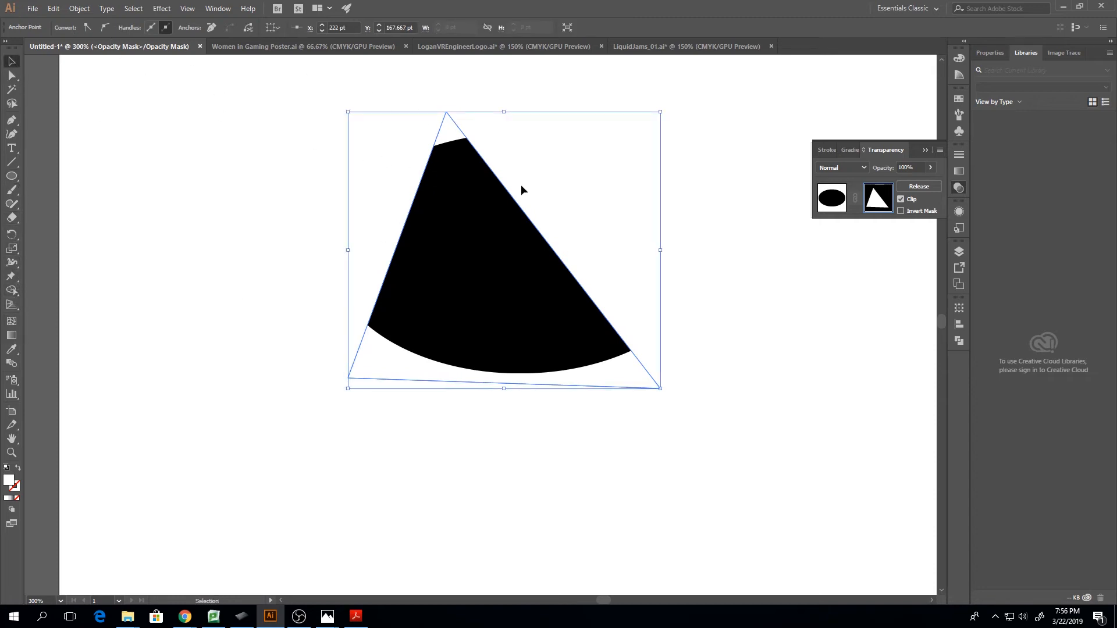
click(993, 53)
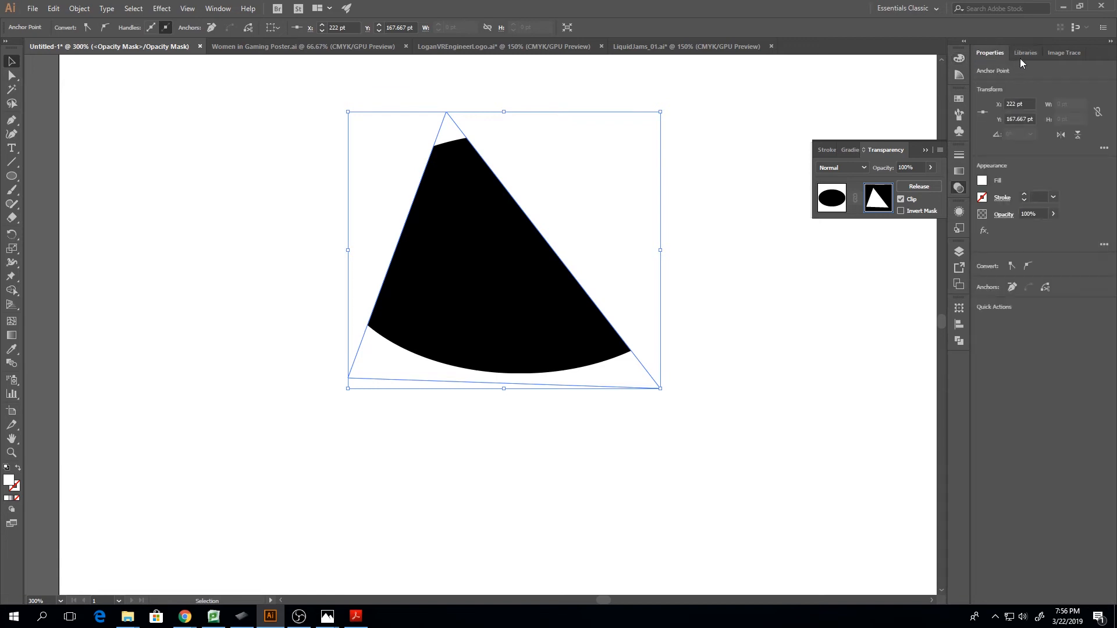
click(1026, 53)
click(425, 161)
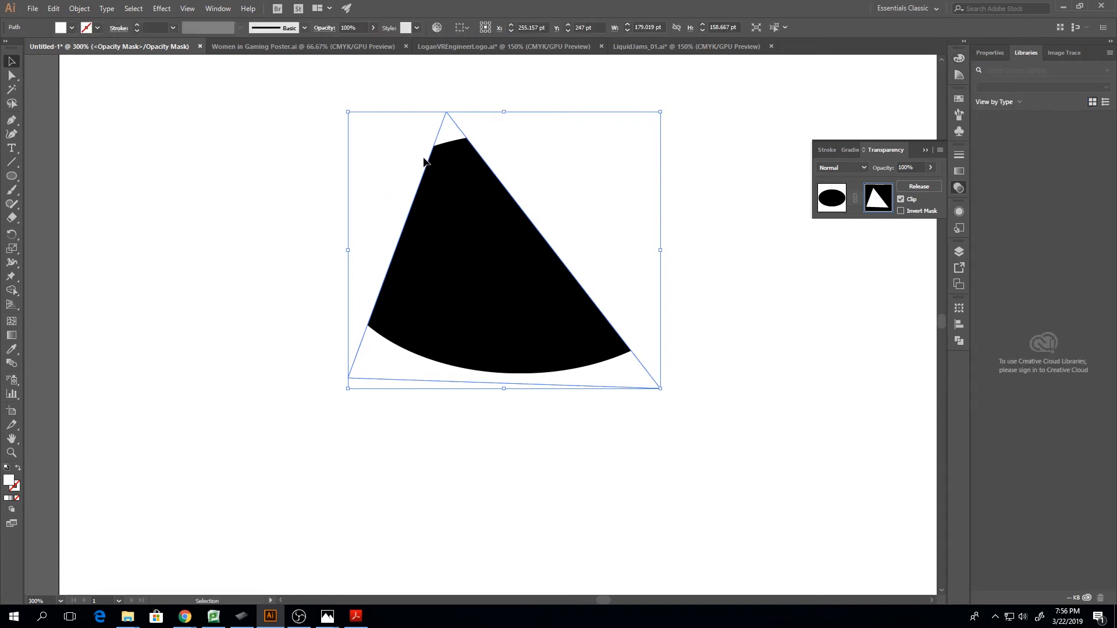
click(71, 27)
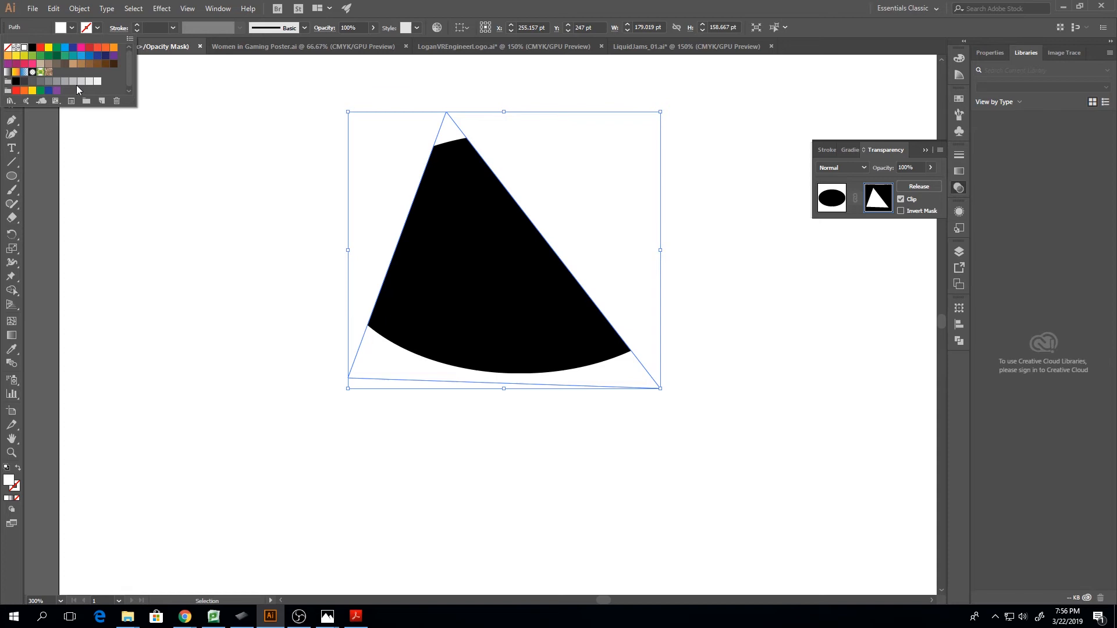
click(7, 72)
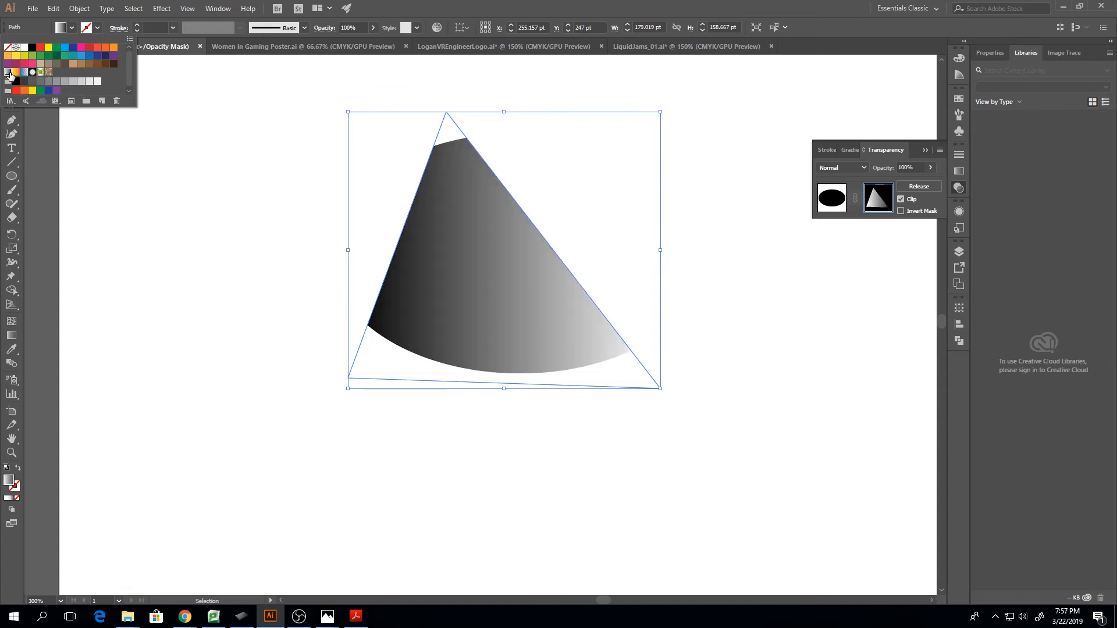
Nudge the mask triangle down slightly and shorten its horizontal gradient to run from the left edge to just past the right edge
drag(466, 375, 468, 379)
click(11, 336)
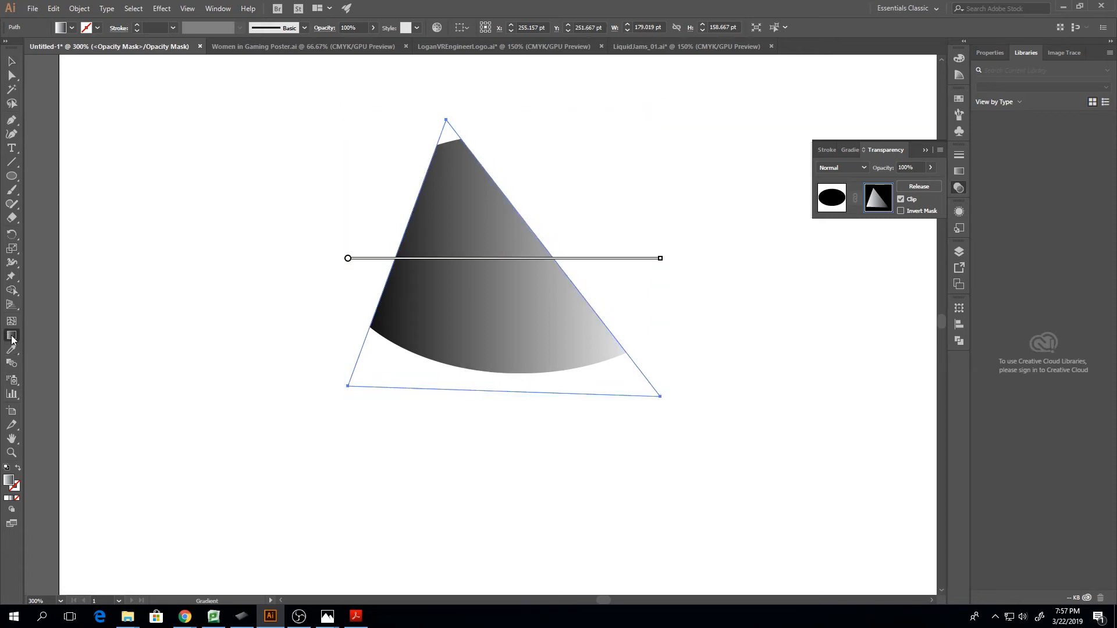
mouse_move(415, 264)
mouse_move(350, 263)
mouse_down()
mouse_move(351, 286)
mouse_move(392, 307)
mouse_move(400, 260)
mouse_up()
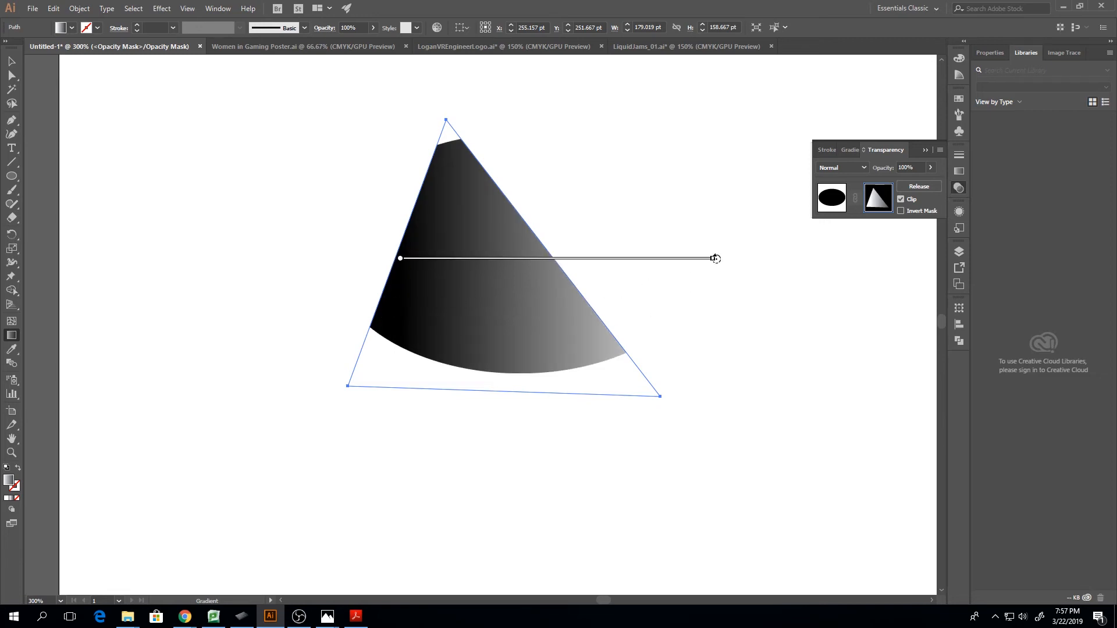
mouse_move(711, 260)
mouse_down()
mouse_move(531, 259)
mouse_move(572, 258)
mouse_up()
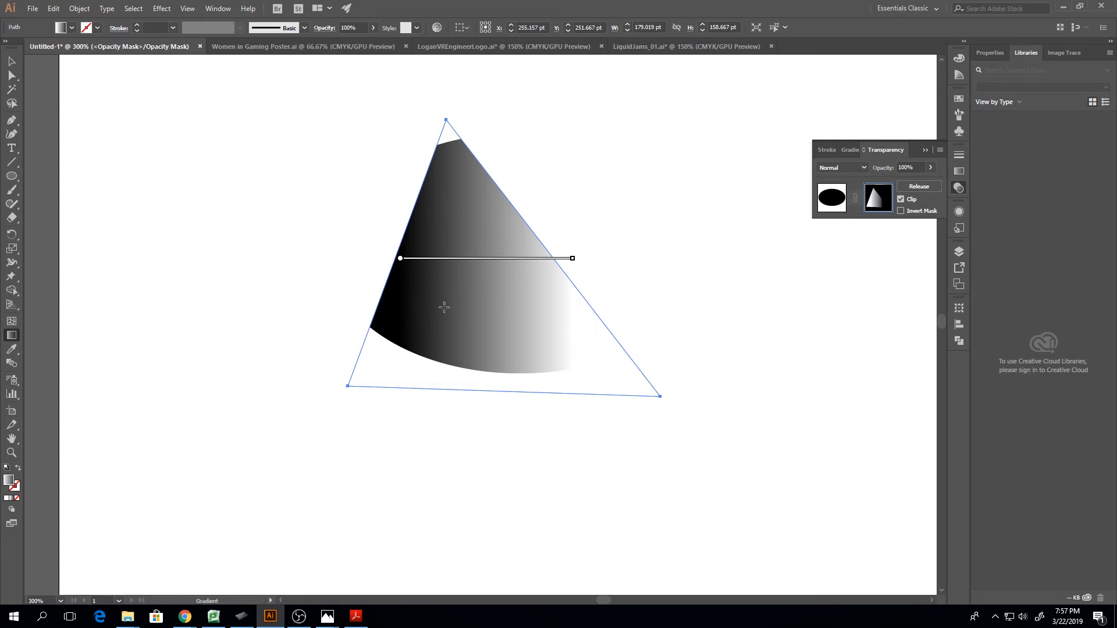
Compare the gradient opacity mask in its normal and inverted states, finishing with Invert Mask on
click(901, 211)
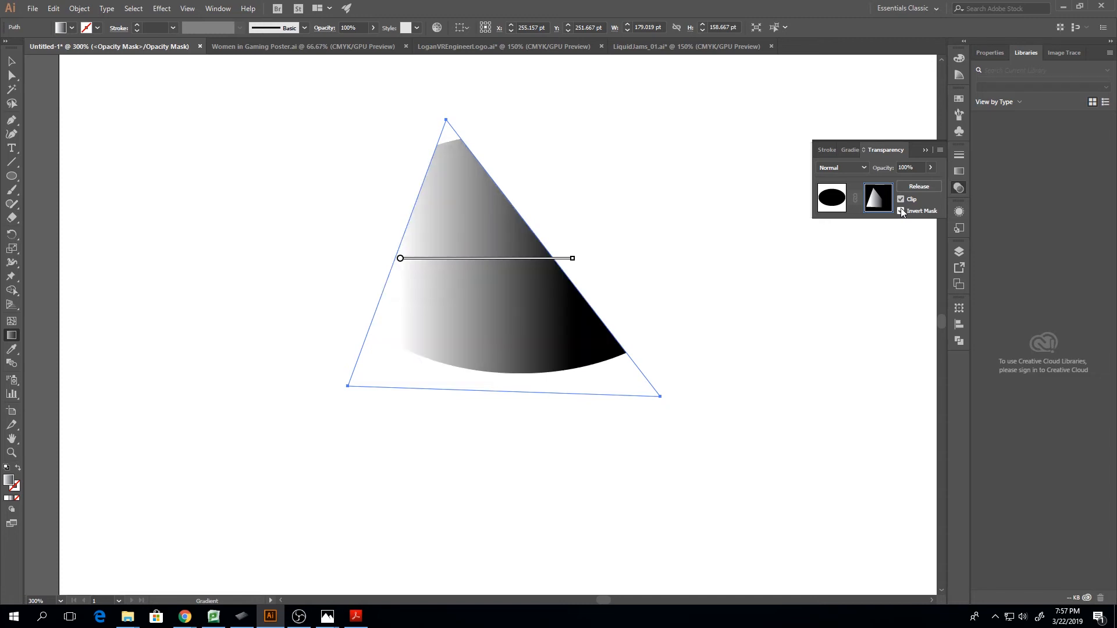
click(902, 211)
click(901, 212)
click(901, 211)
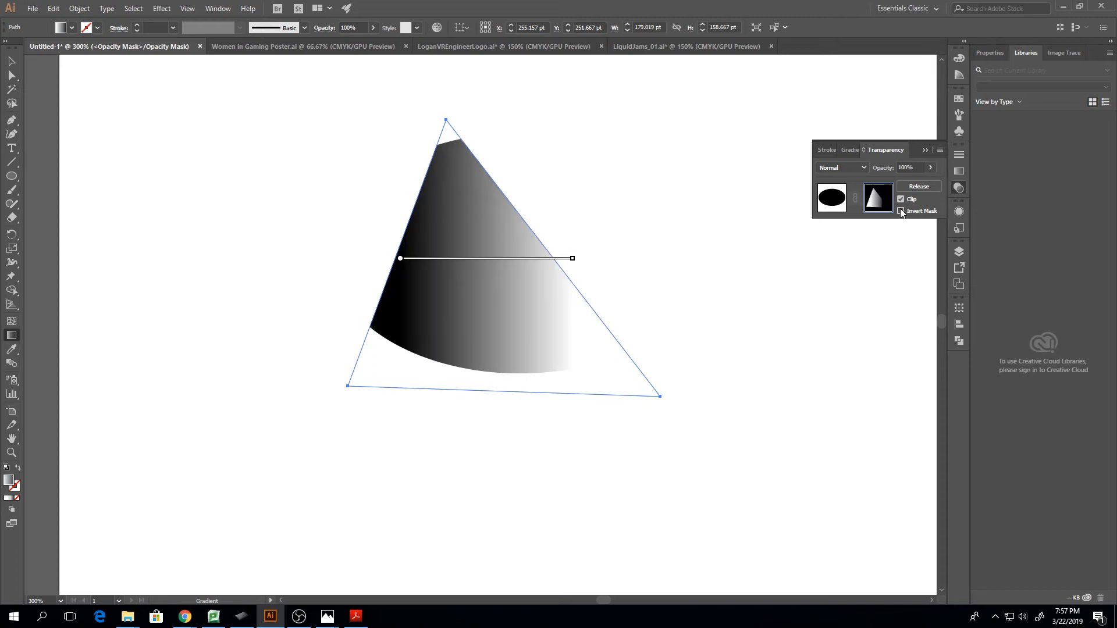
click(901, 211)
Compare the inverted opacity mask with and without clipping, finishing with Clip off
click(900, 199)
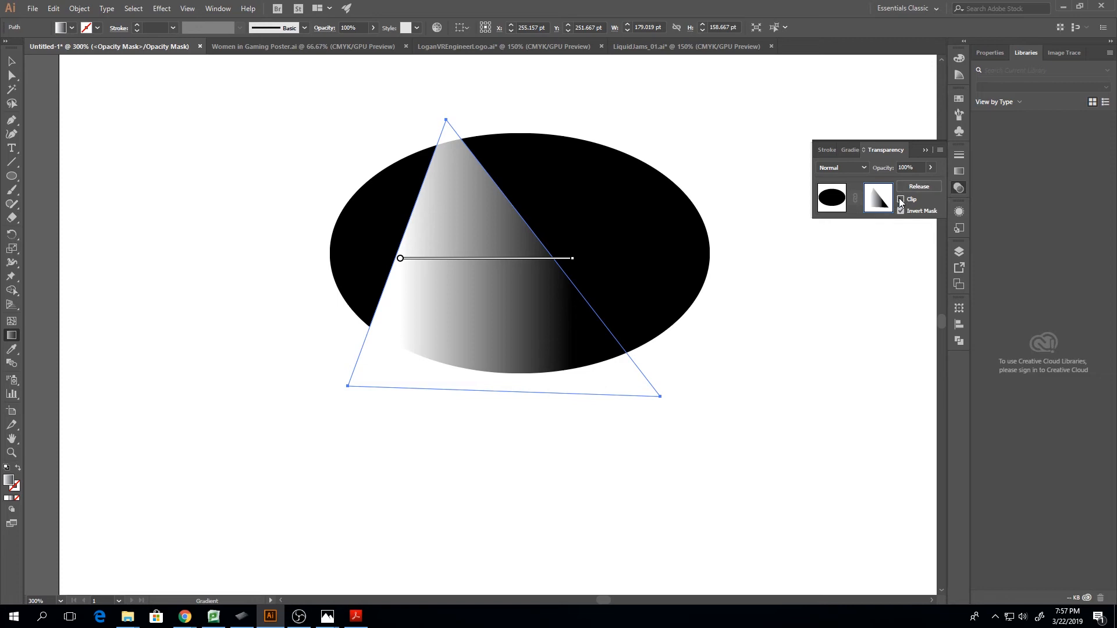
click(901, 200)
click(901, 200)
click(901, 200)
click(901, 199)
click(901, 199)
click(901, 200)
Delete the gradient triangle from the opacity mask, and leave mask editing to delete the black ellipse
key(v)
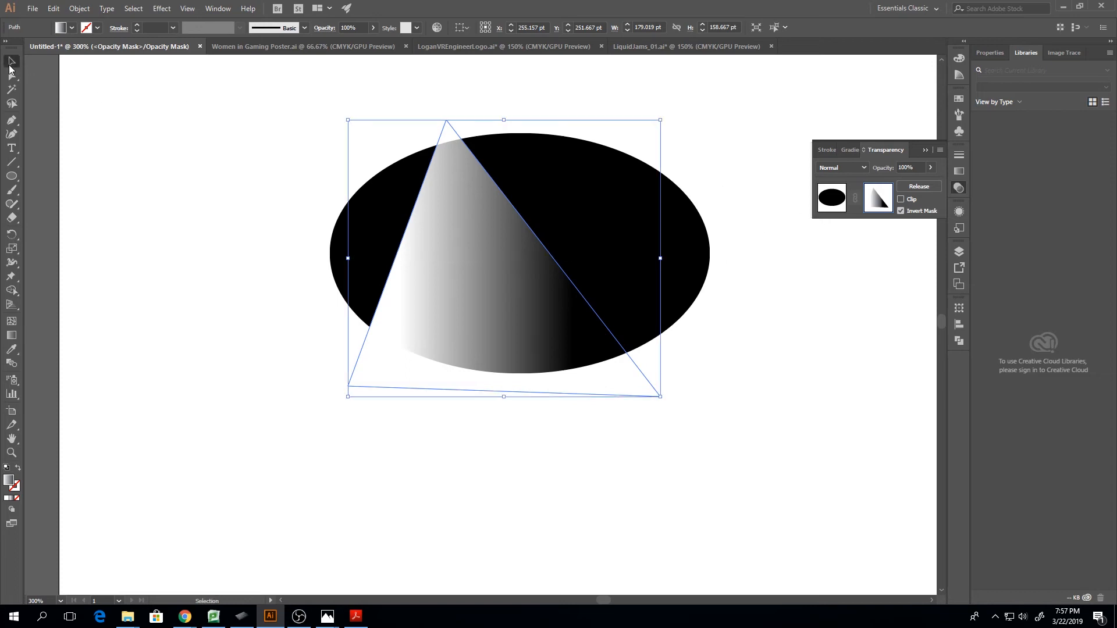
click(257, 174)
drag(579, 341, 596, 321)
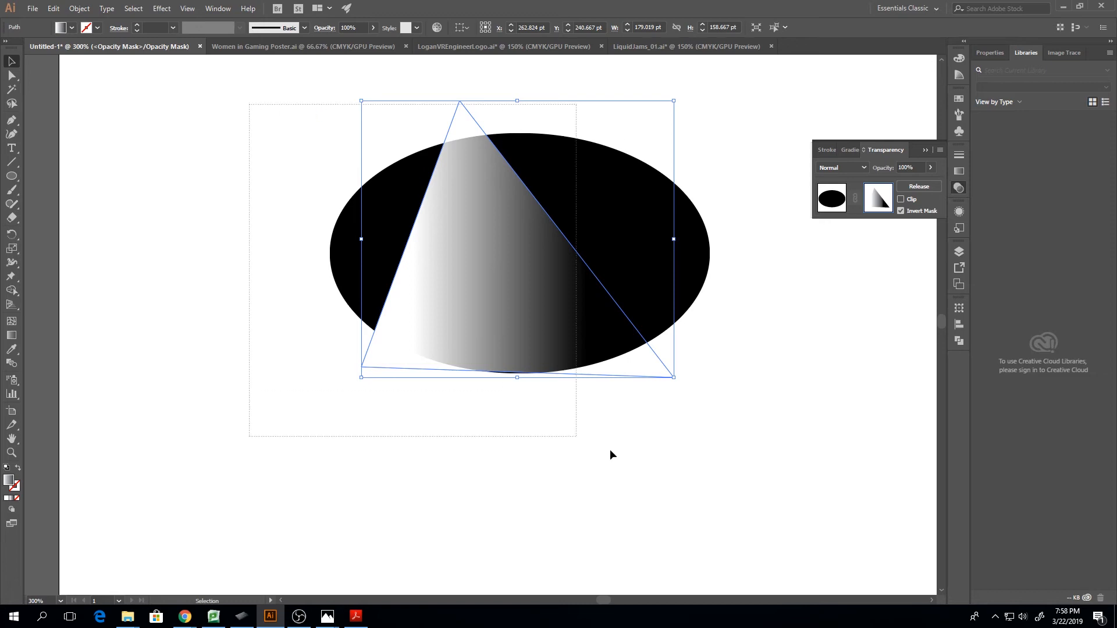
key(Delete)
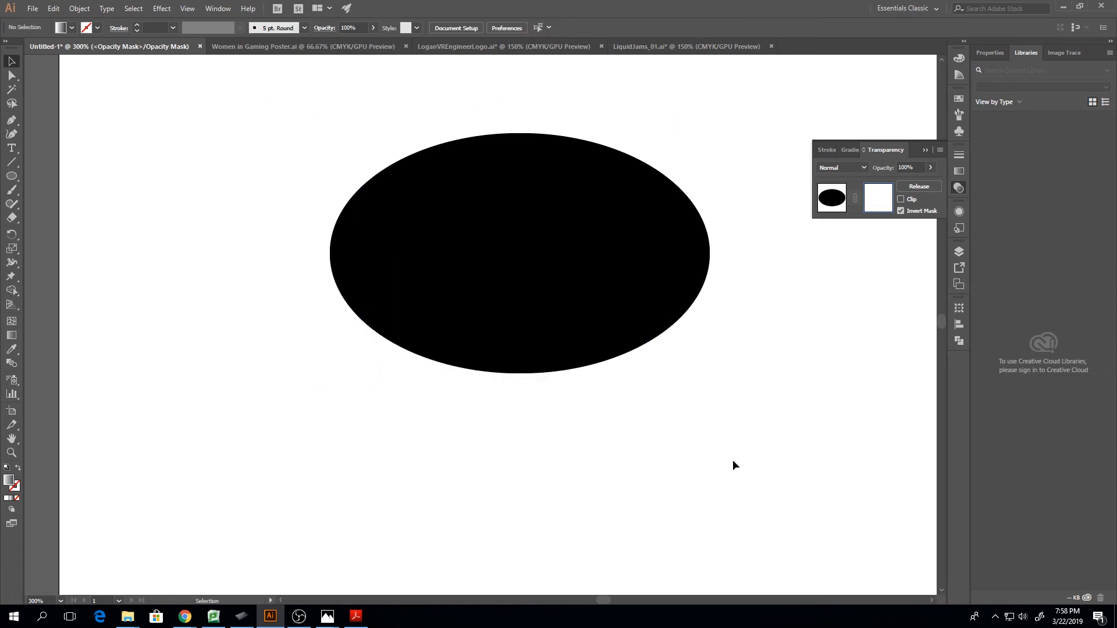
click(838, 210)
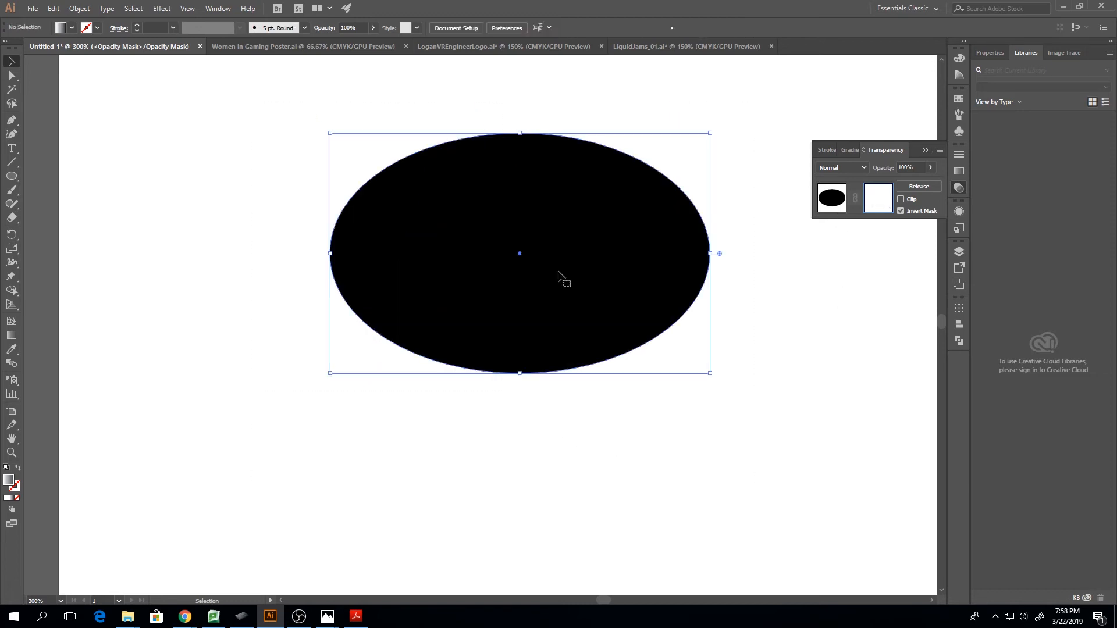
key(Delete)
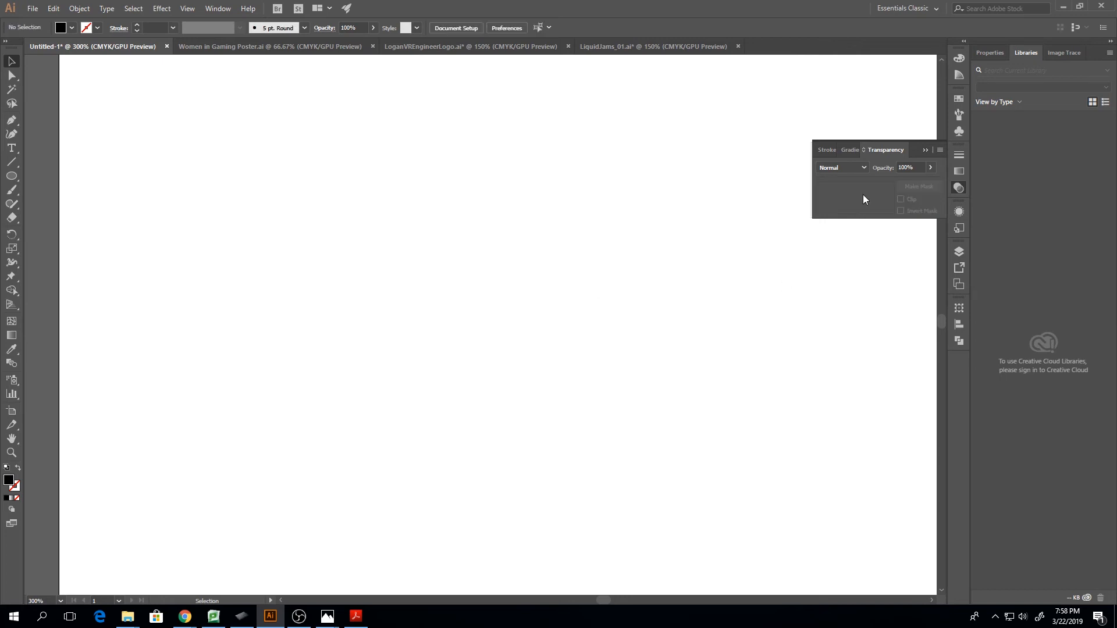
Try Color Guide options of 63% variation and 6 steps, and discard the changes
click(961, 75)
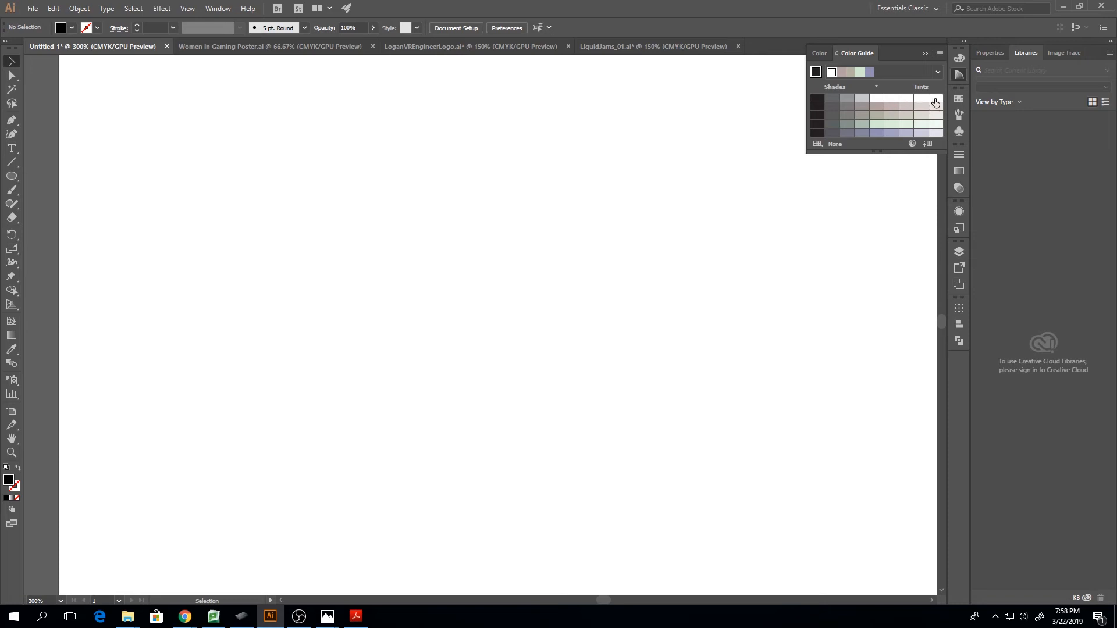
click(940, 54)
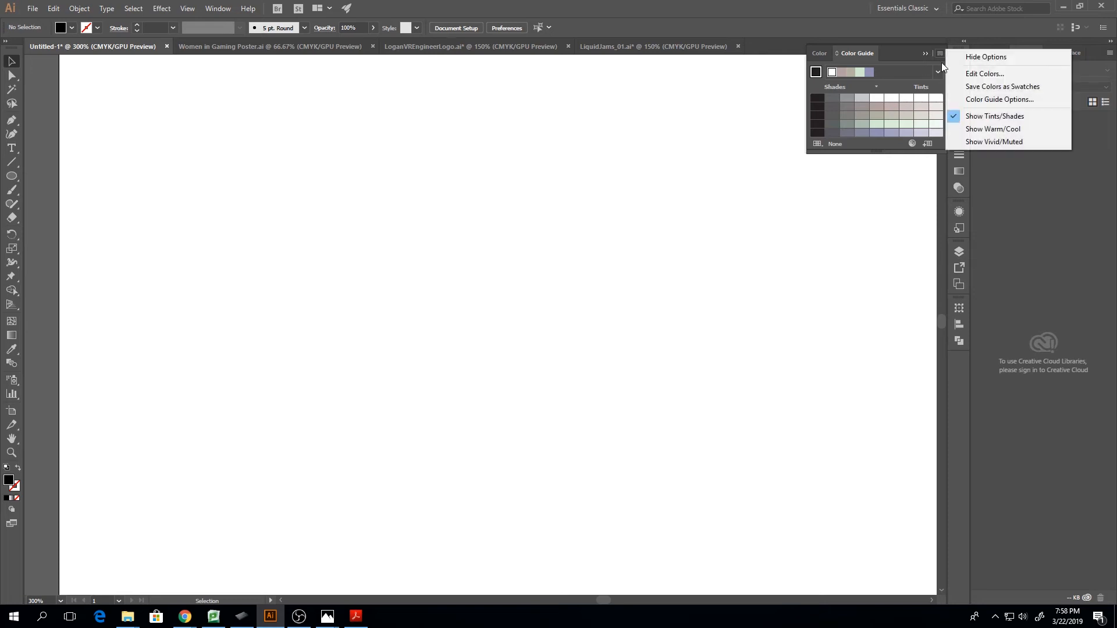
click(992, 102)
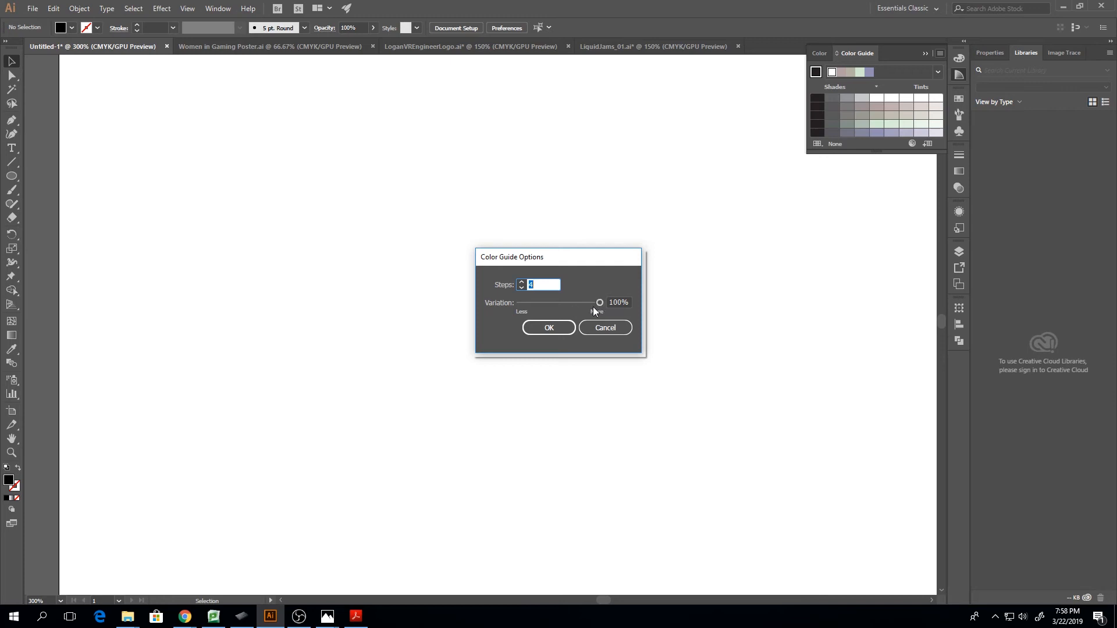
drag(598, 306, 567, 311)
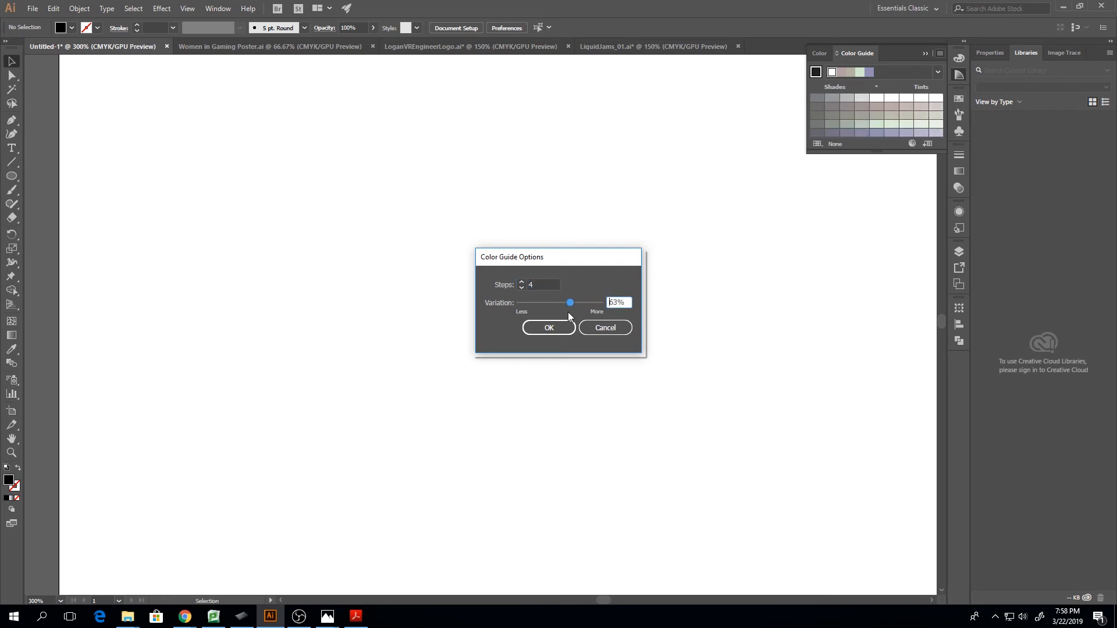
click(522, 282)
click(521, 282)
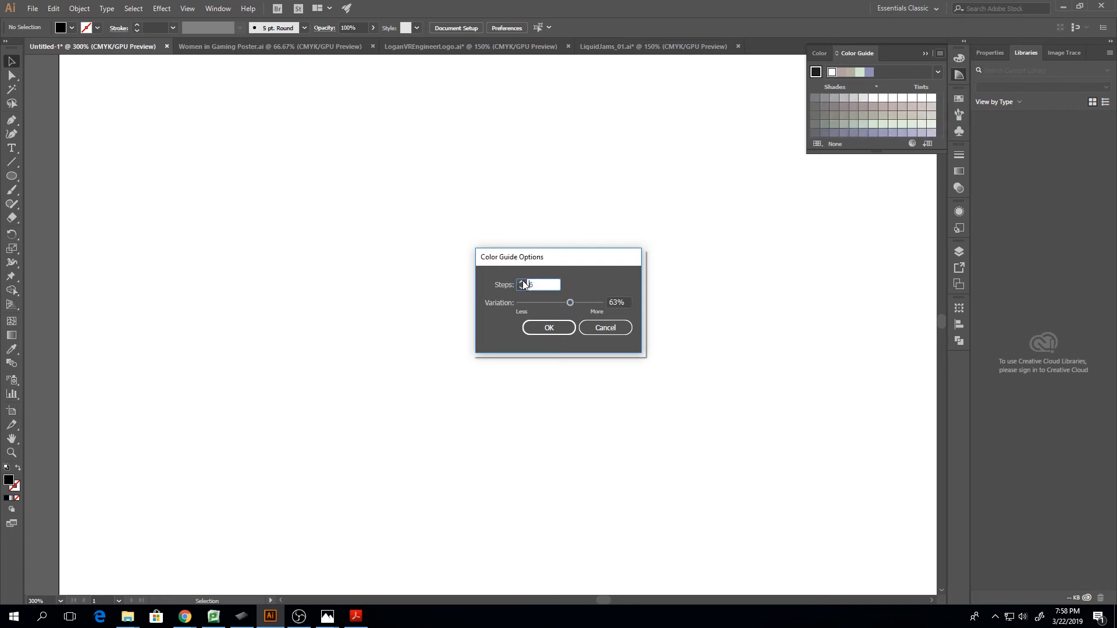
click(603, 328)
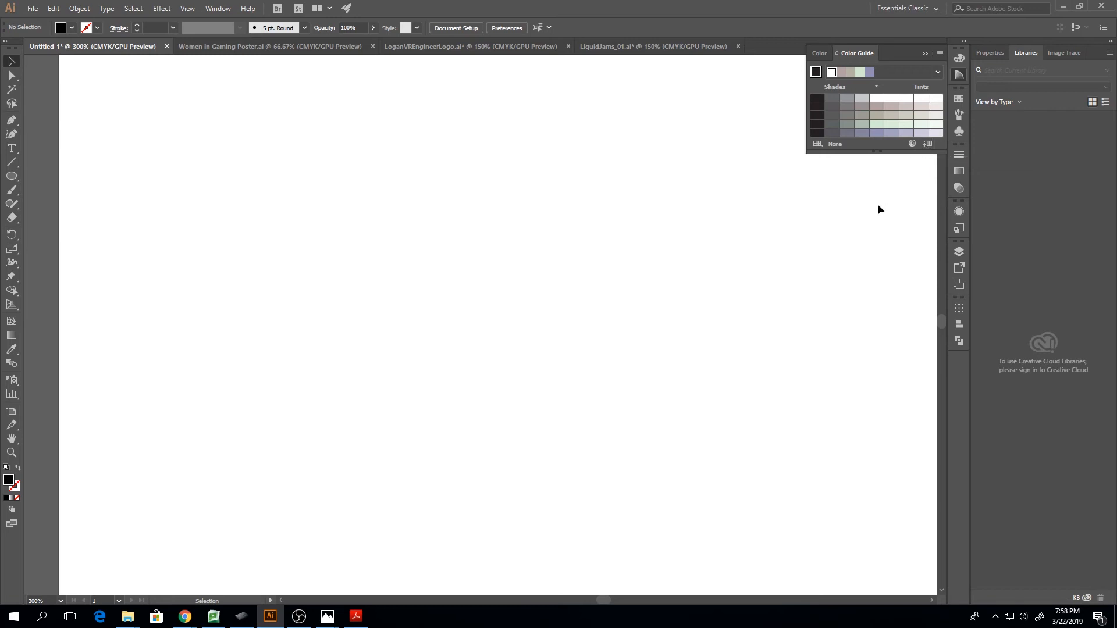
Review the document's swatch groups and the swatch libraries available for limiting the Color Guide
click(960, 99)
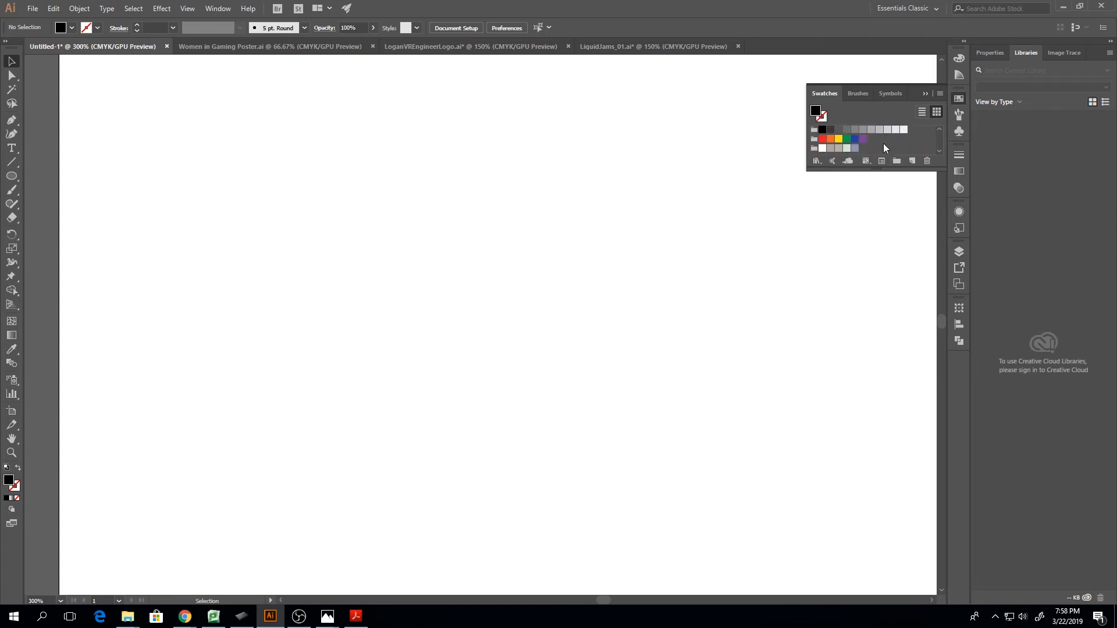
click(925, 93)
click(958, 76)
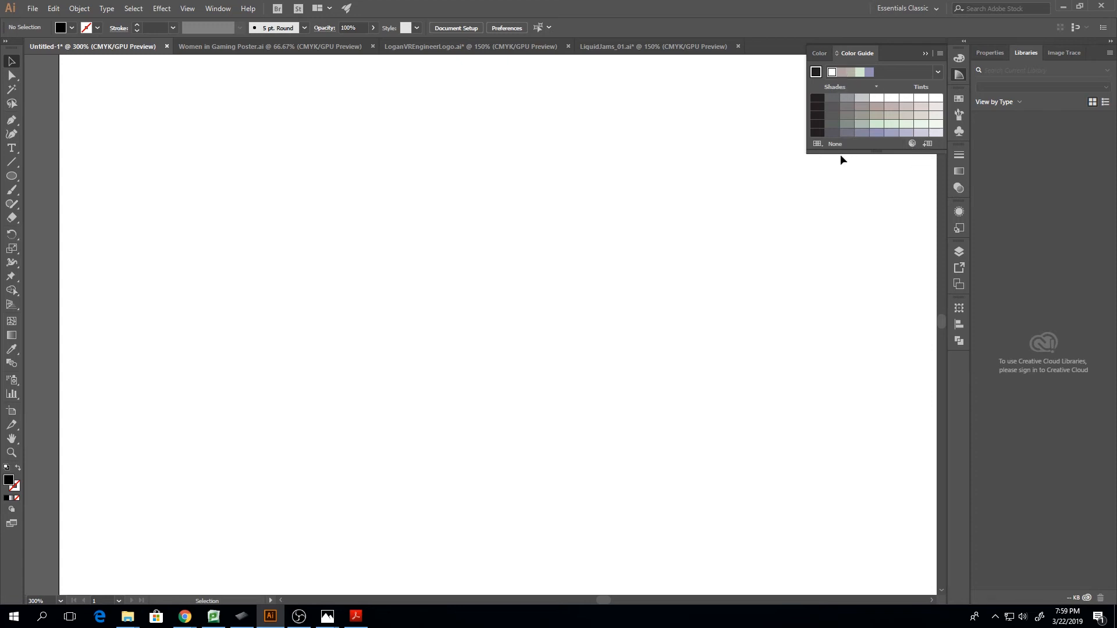
click(817, 143)
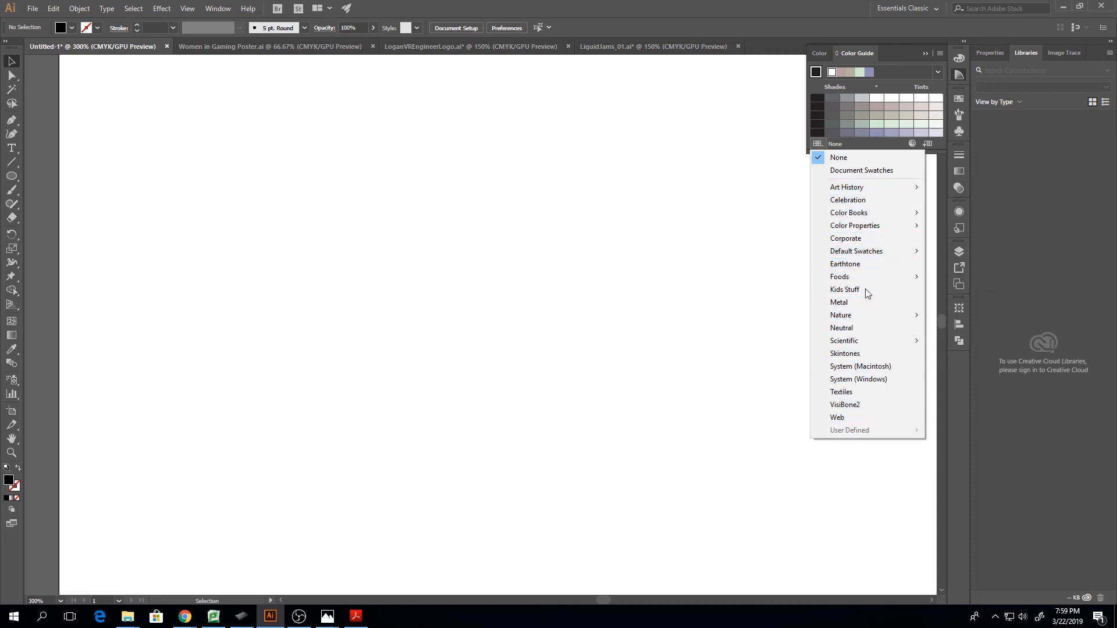
click(816, 145)
click(816, 146)
click(850, 149)
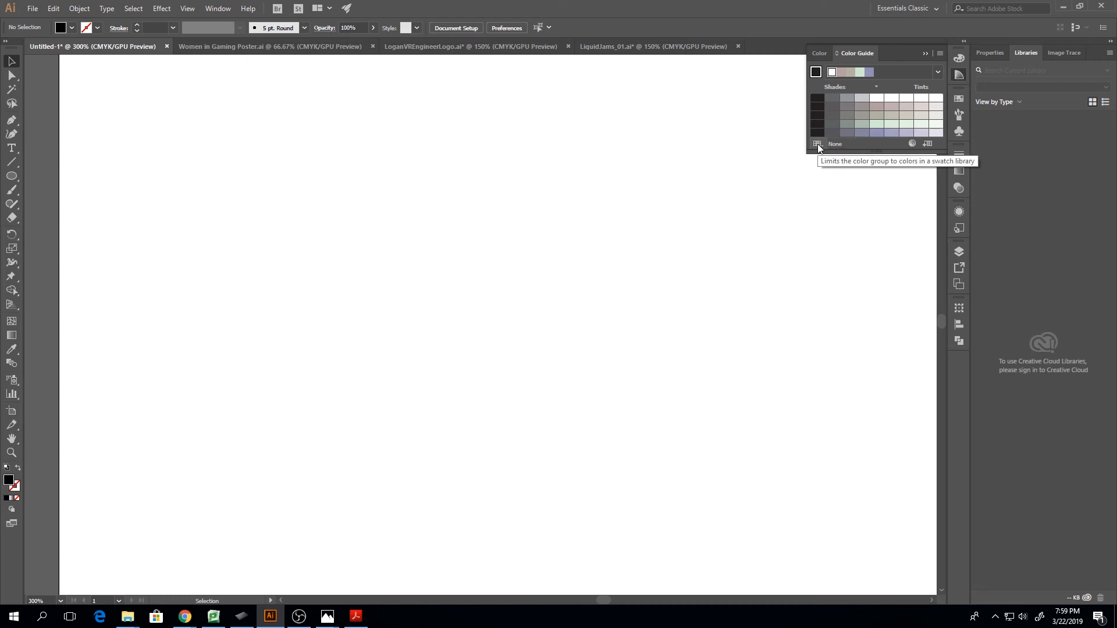
Open the Color Guide colors for editing and spread their markers across the color wheel toward blue, red, yellow and green
click(911, 143)
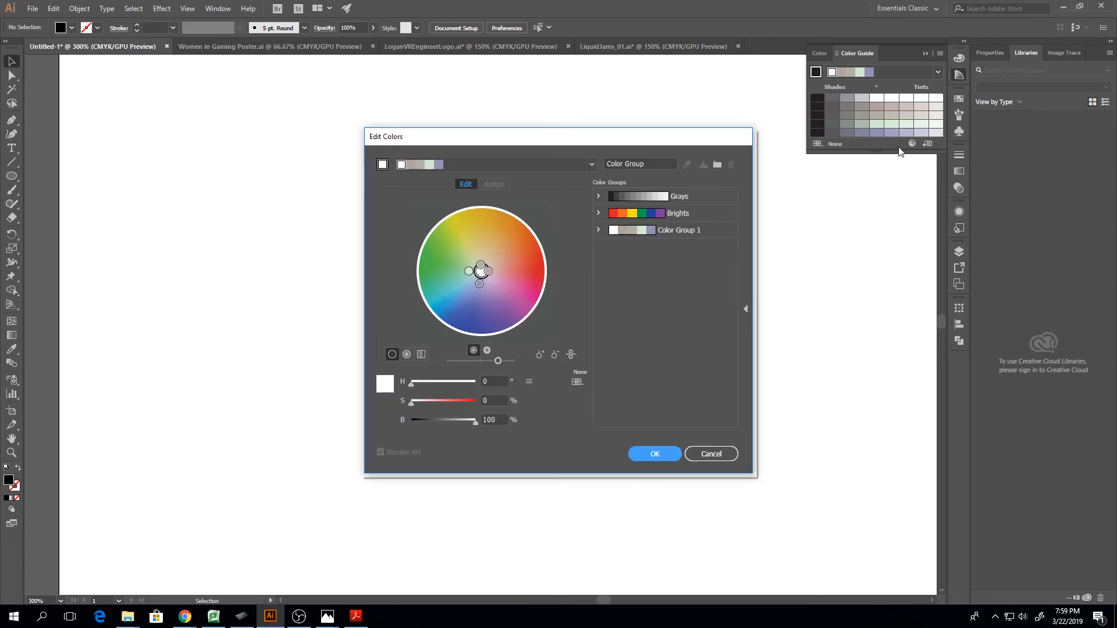
drag(610, 142, 607, 106)
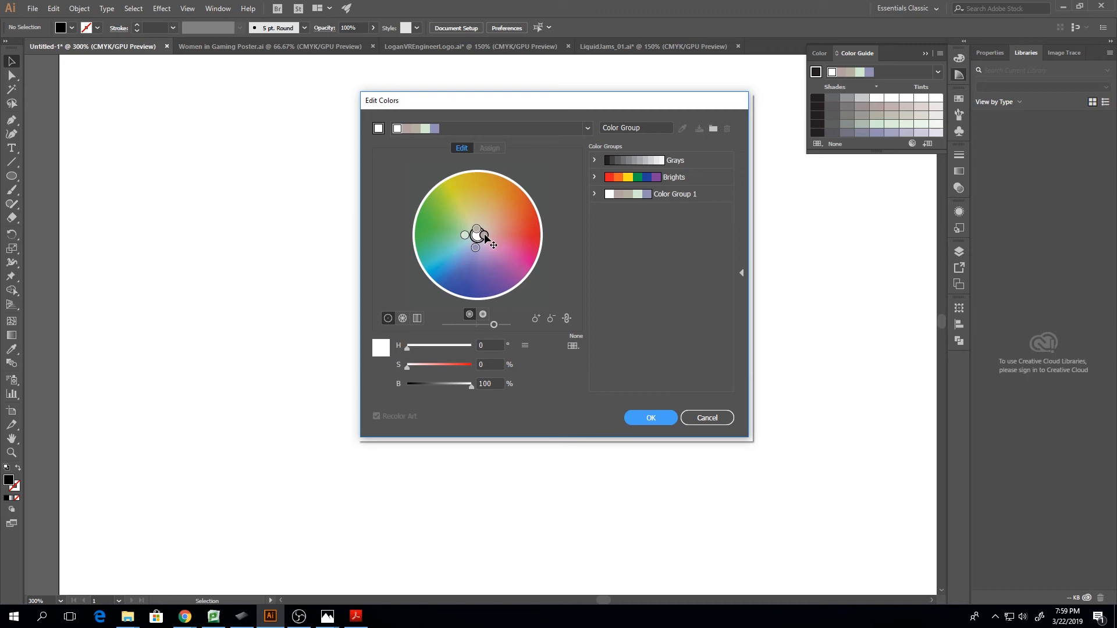
mouse_move(485, 237)
mouse_down()
mouse_move(506, 217)
mouse_move(474, 177)
mouse_move(476, 191)
mouse_up()
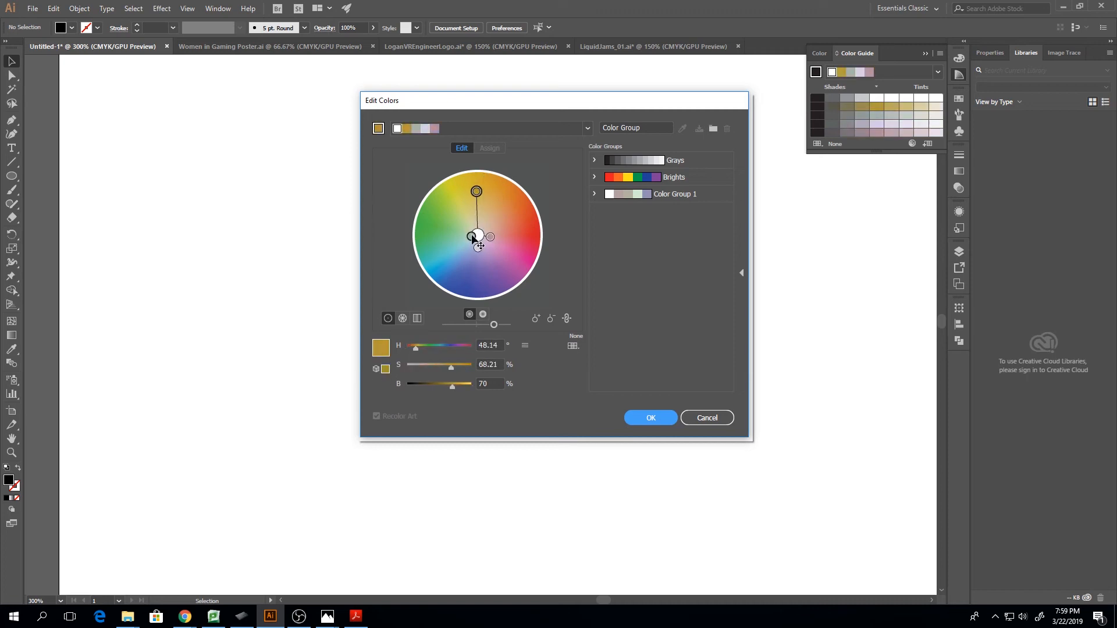
mouse_move(473, 238)
mouse_down()
mouse_move(432, 238)
mouse_move(532, 231)
mouse_move(515, 214)
mouse_move(523, 230)
mouse_move(512, 249)
mouse_move(518, 217)
mouse_move(479, 261)
mouse_move(483, 284)
mouse_move(520, 228)
mouse_up()
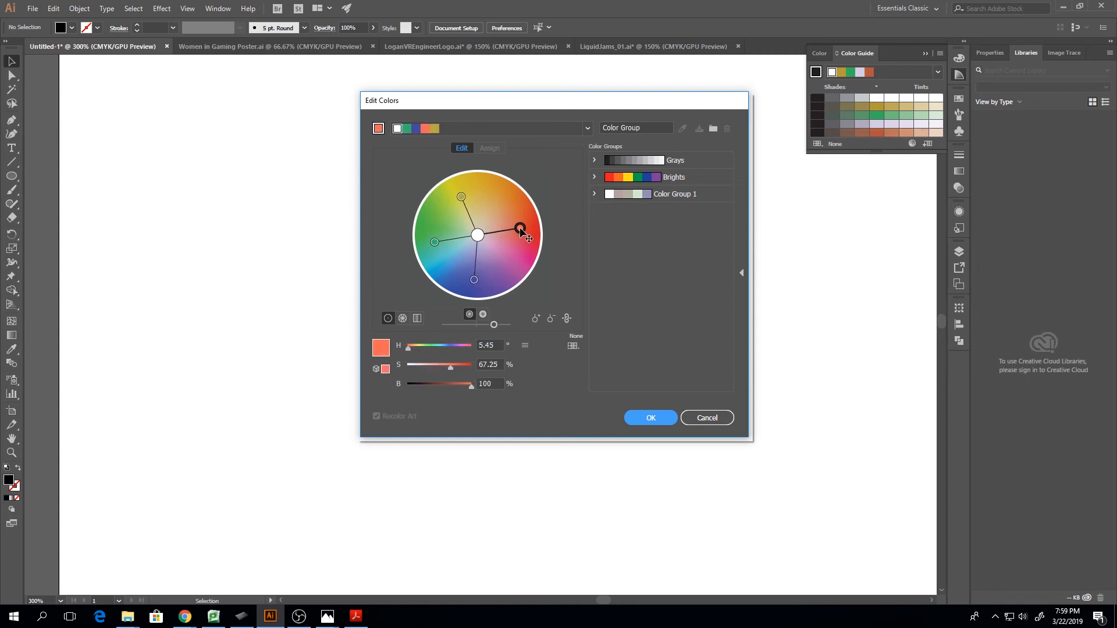
drag(473, 280, 488, 276)
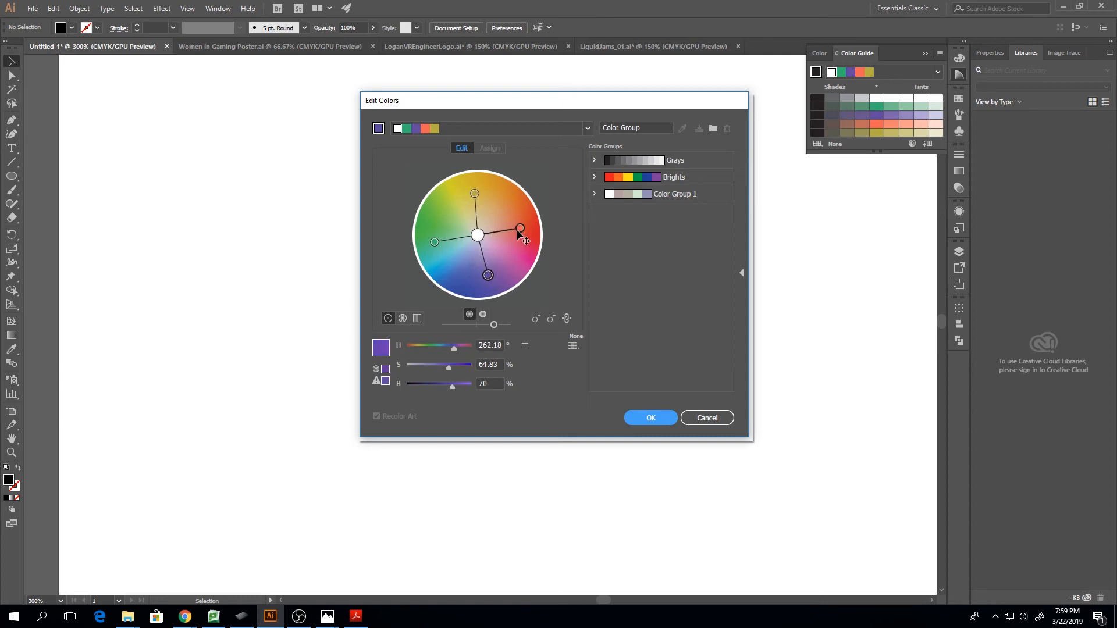
drag(518, 229, 506, 262)
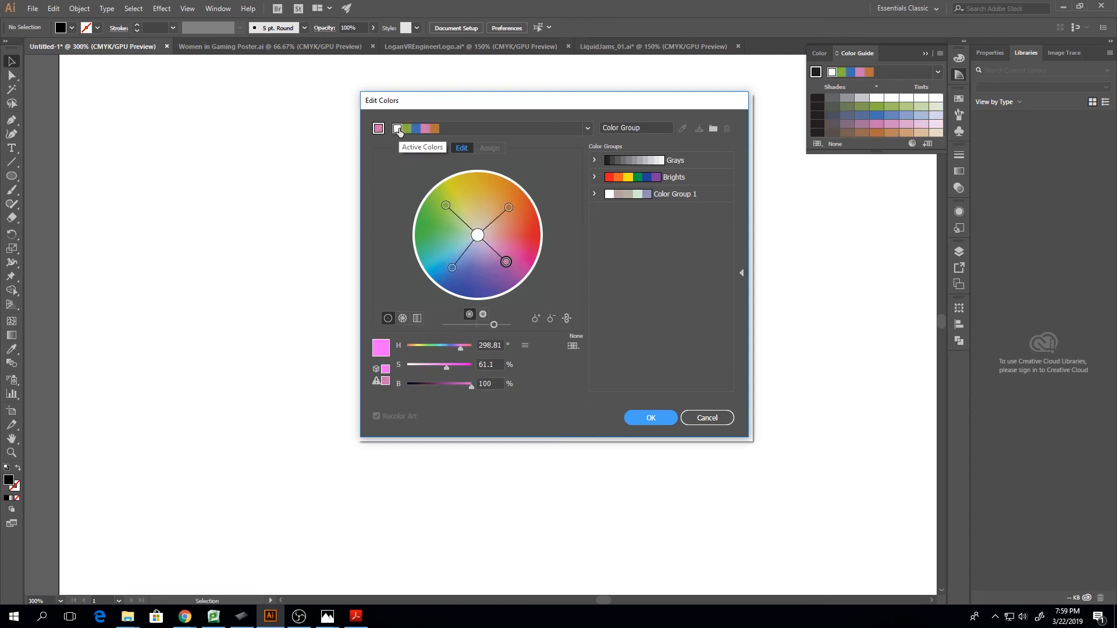
mouse_move(477, 235)
mouse_down()
mouse_move(462, 210)
mouse_move(493, 262)
mouse_move(453, 238)
mouse_move(483, 224)
mouse_move(480, 252)
mouse_move(492, 236)
mouse_move(452, 236)
mouse_move(477, 236)
mouse_up()
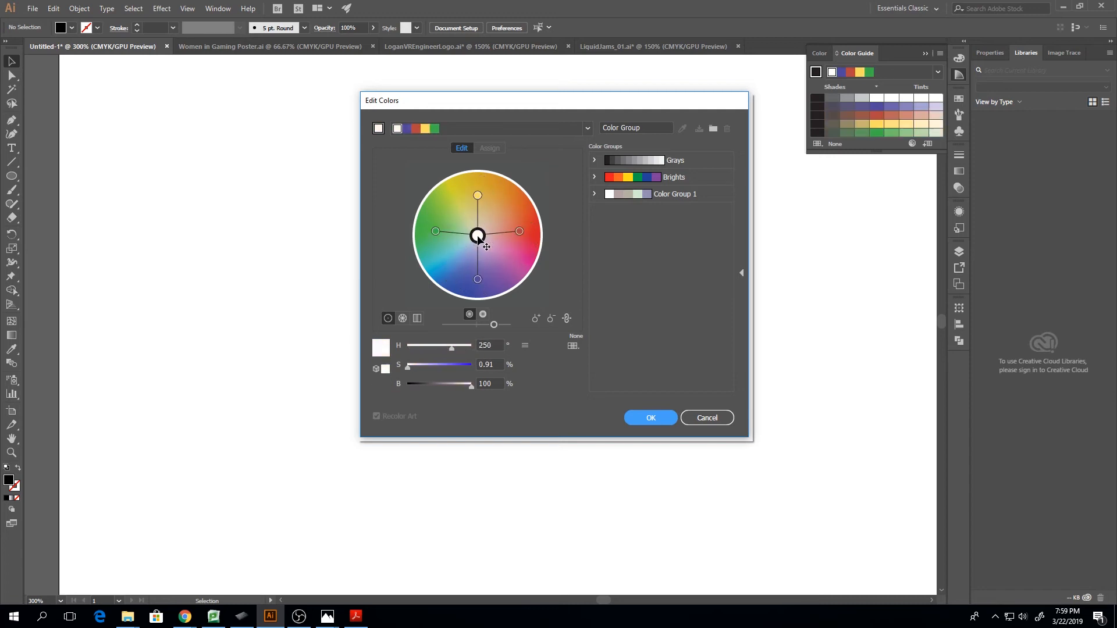
Try adding a magenta color marker to the wheel and removing it again
click(535, 318)
click(504, 264)
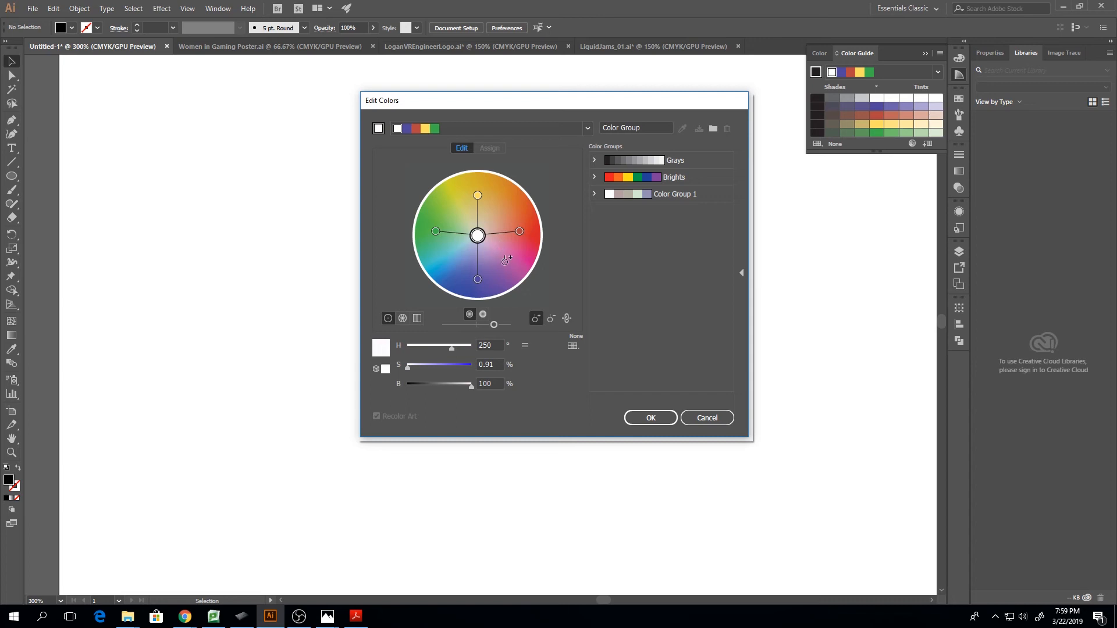
click(550, 318)
click(504, 264)
click(536, 319)
Load the Brights group and Color Group 1 into the wheel, and discard the color edits
click(644, 176)
click(639, 195)
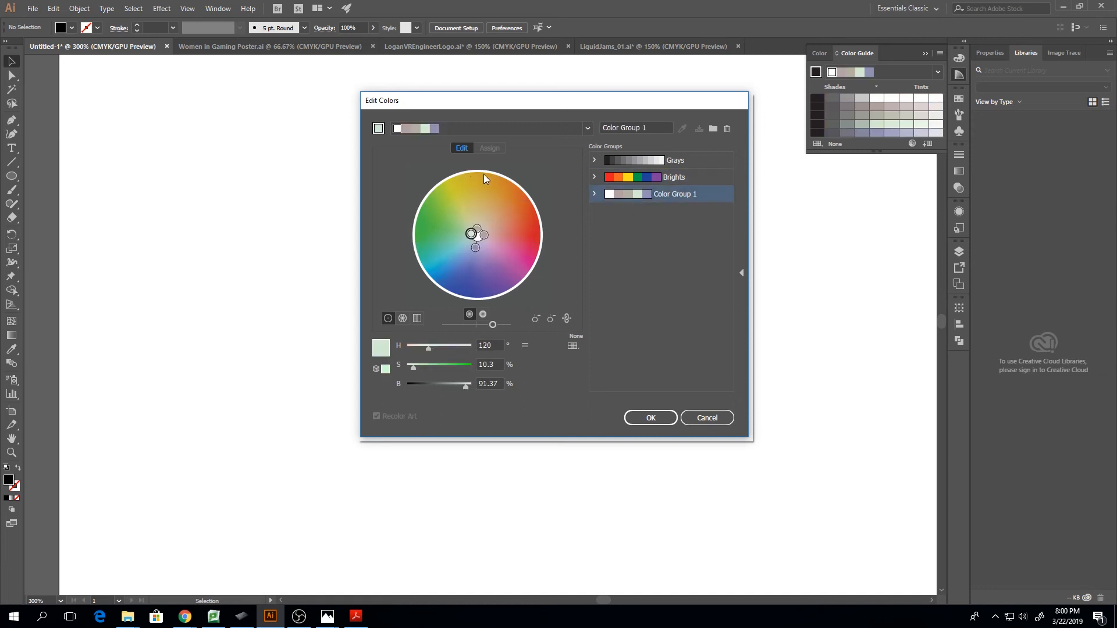
click(14, 178)
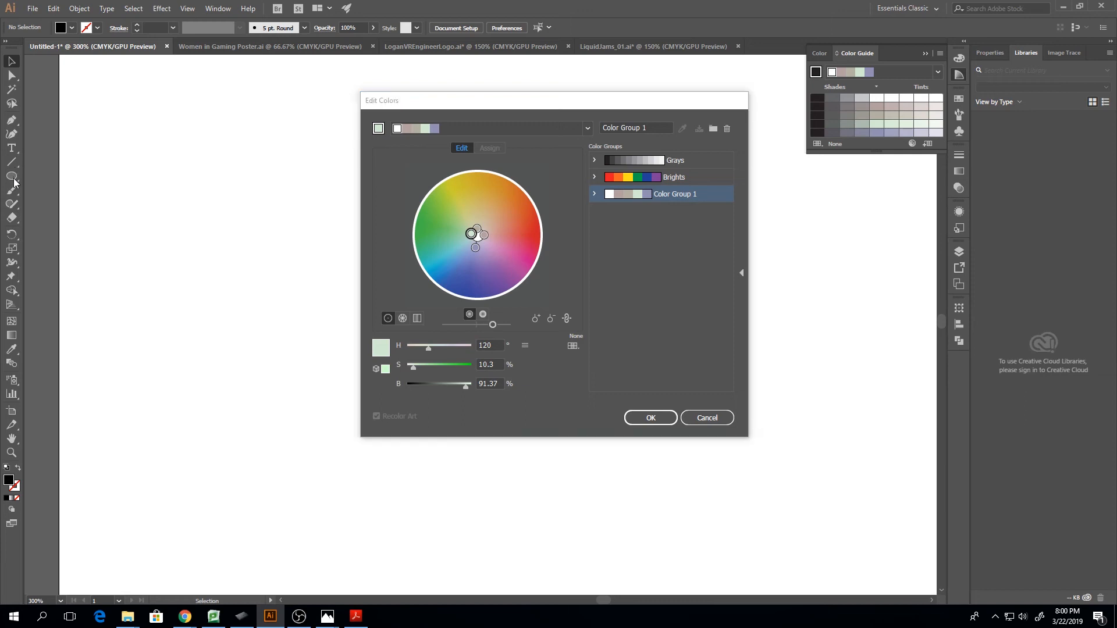
click(698, 417)
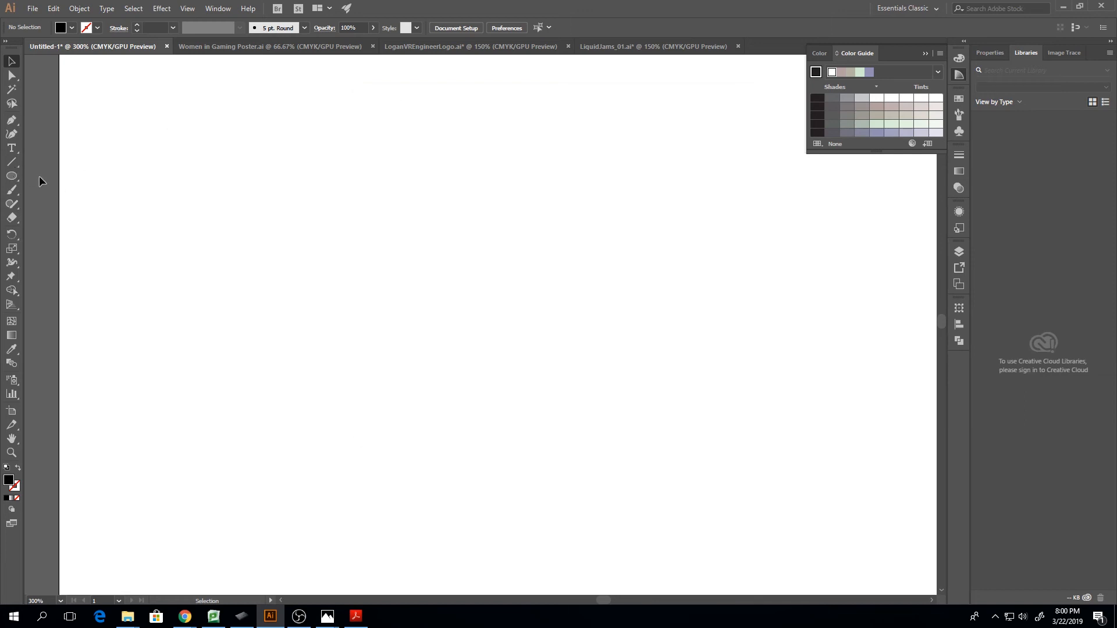
Draw a black ellipse about 172 by 176 pt on the artboard and open Recolor Artwork for it
click(11, 175)
drag(245, 124, 545, 431)
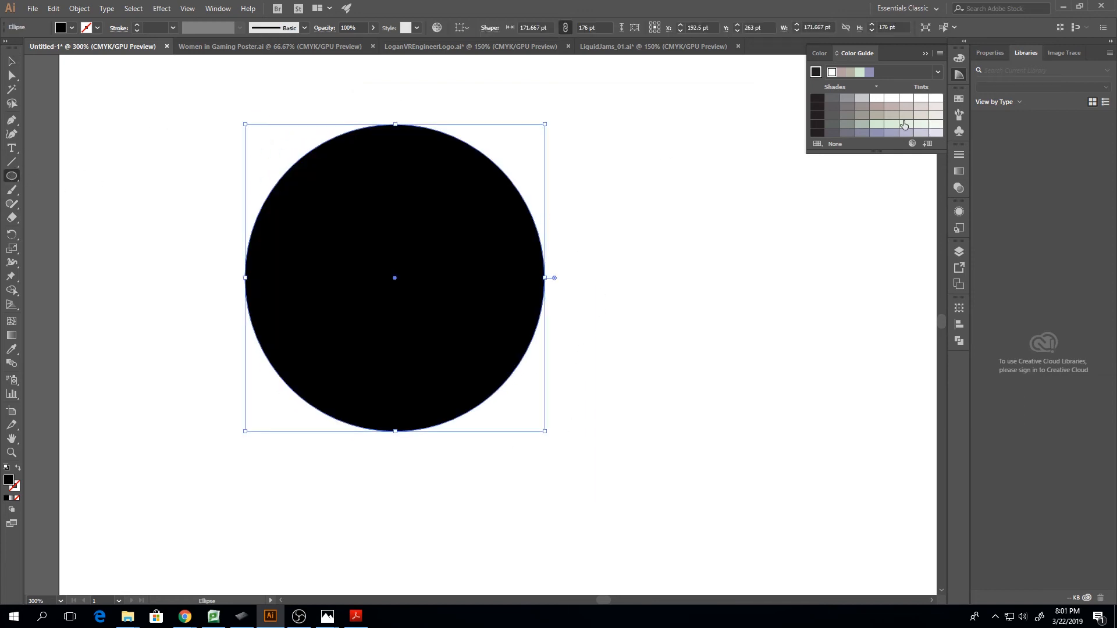
click(911, 144)
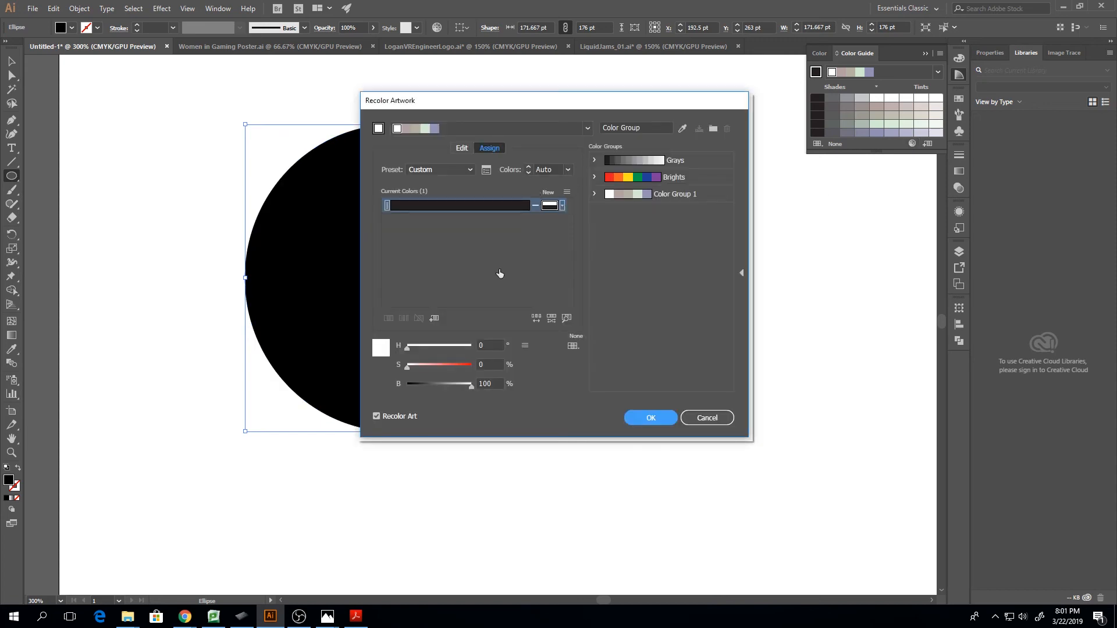
Compare the Brights, Grays and Color Group 1 groups for recoloring the ellipse, finishing with Color Group 1
click(624, 176)
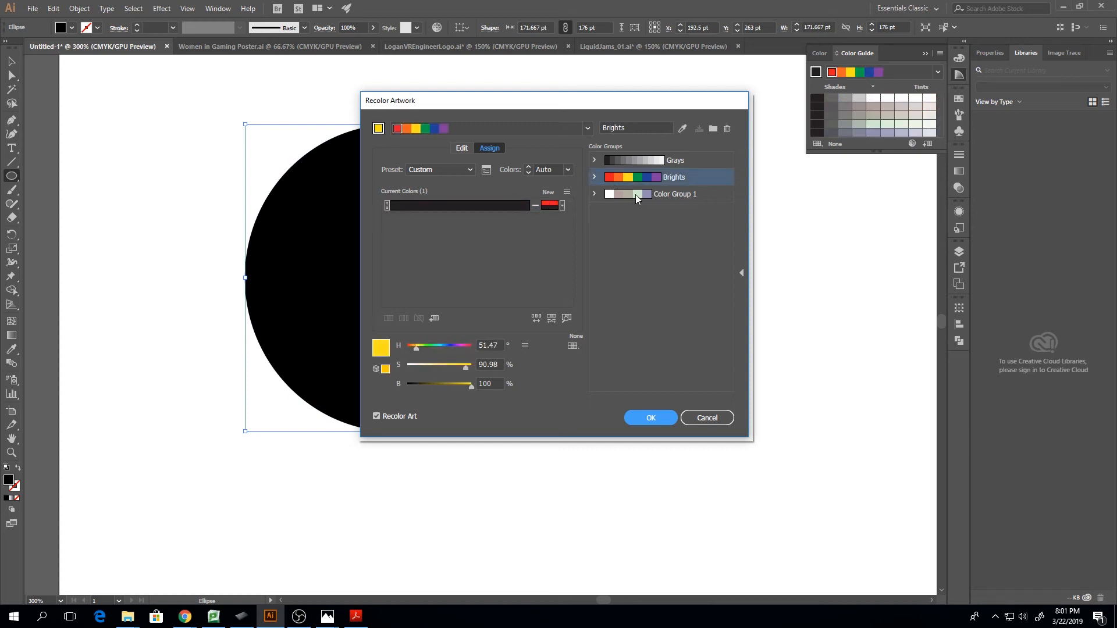
click(635, 194)
click(628, 177)
click(637, 167)
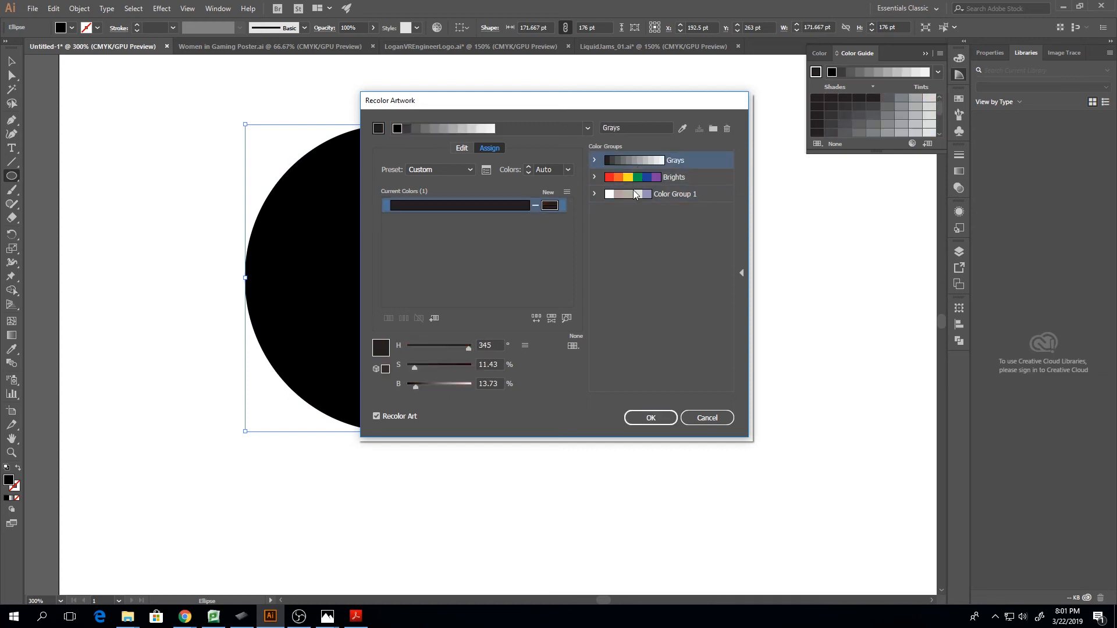
click(634, 194)
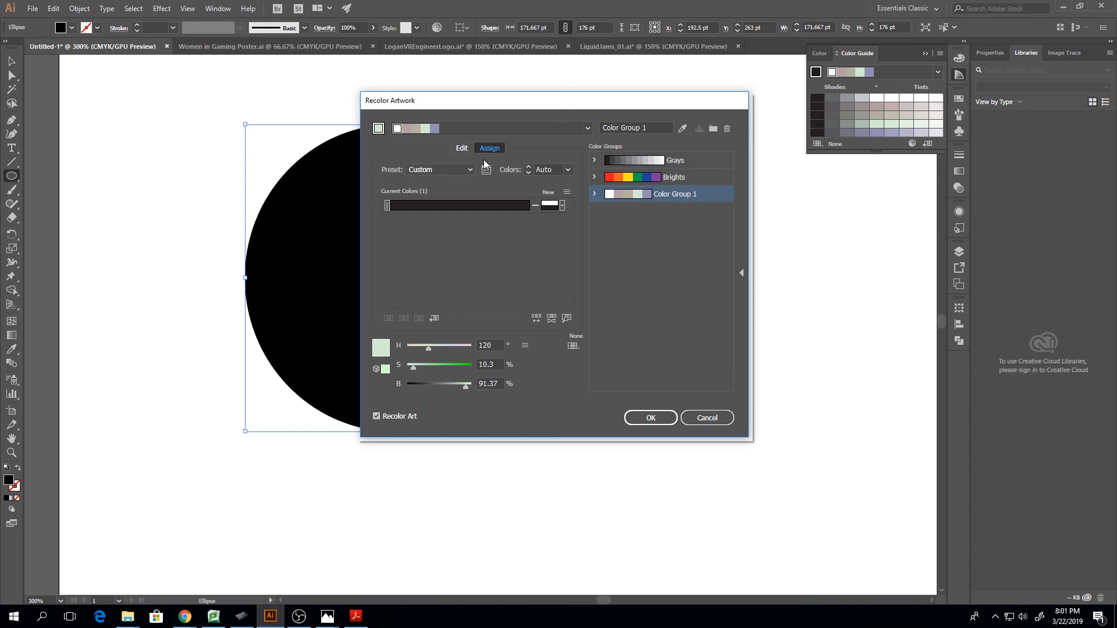
Show Color Group 1 on the editable color wheel and limit its colors to the Baroque art history library
click(464, 148)
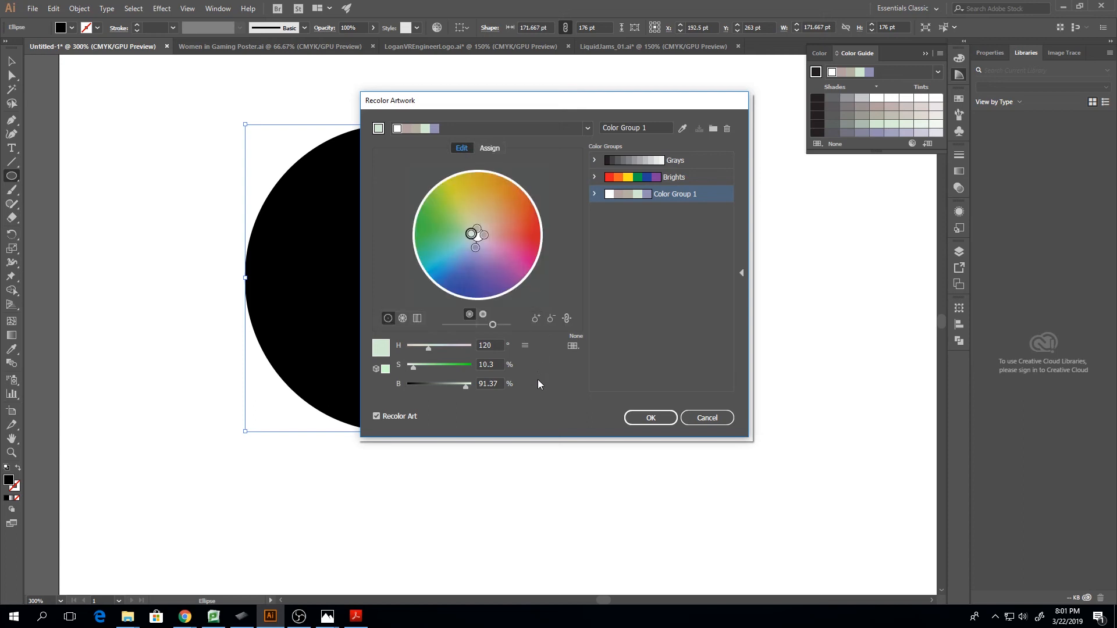
click(573, 346)
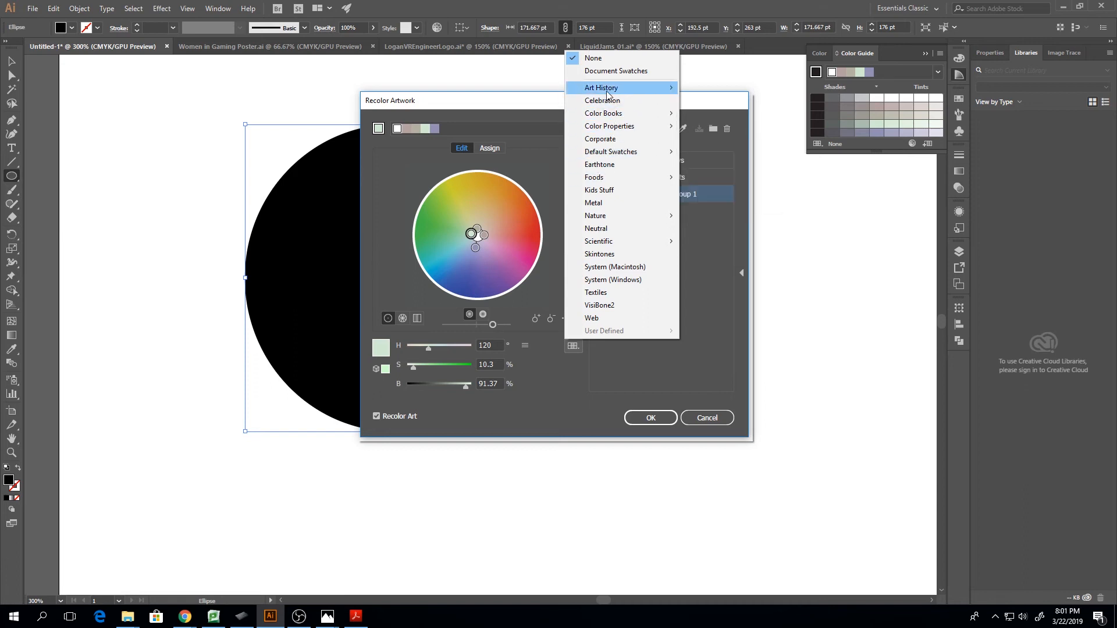
mouse_move(607, 93)
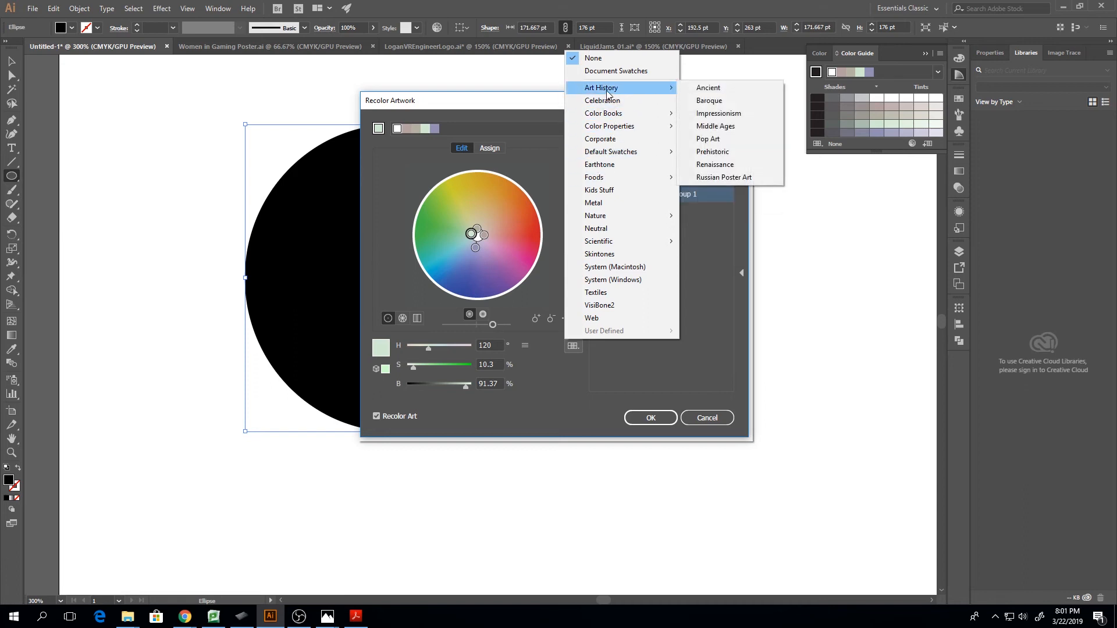
click(709, 100)
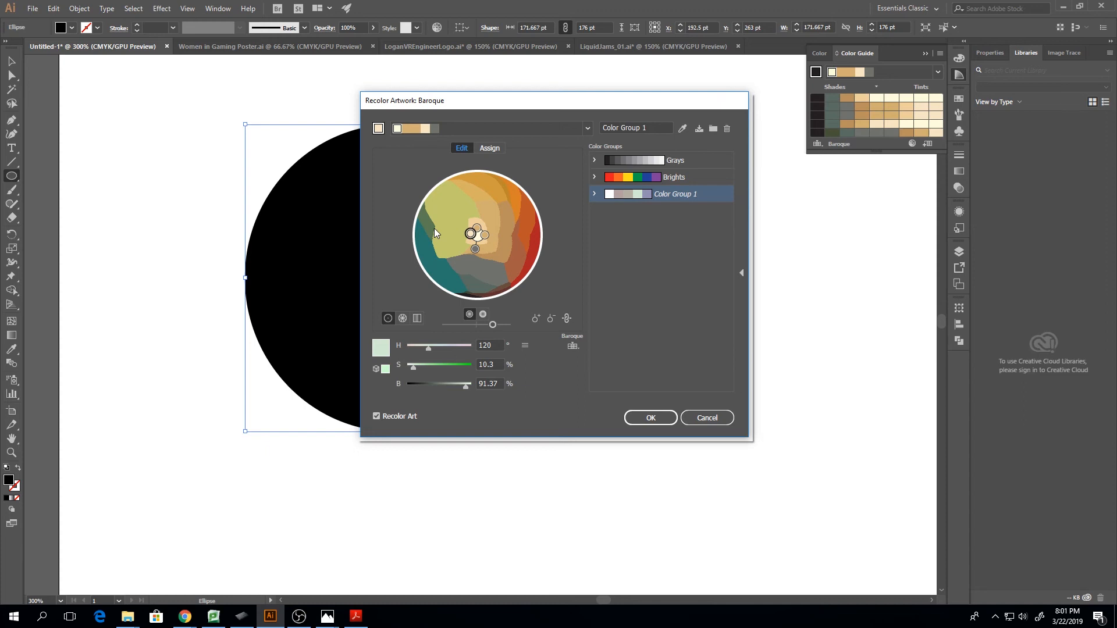
Spread the Color Group 1 markers outward across the Baroque wheel, adjusting the upper yellow and lower blue markers individually
mouse_move(470, 233)
mouse_down()
mouse_move(451, 214)
mouse_move(481, 225)
mouse_move(515, 194)
mouse_move(493, 259)
mouse_move(510, 283)
mouse_move(501, 274)
mouse_up()
mouse_move(464, 240)
mouse_down()
mouse_move(427, 250)
mouse_move(524, 249)
mouse_move(523, 231)
mouse_up()
click(477, 235)
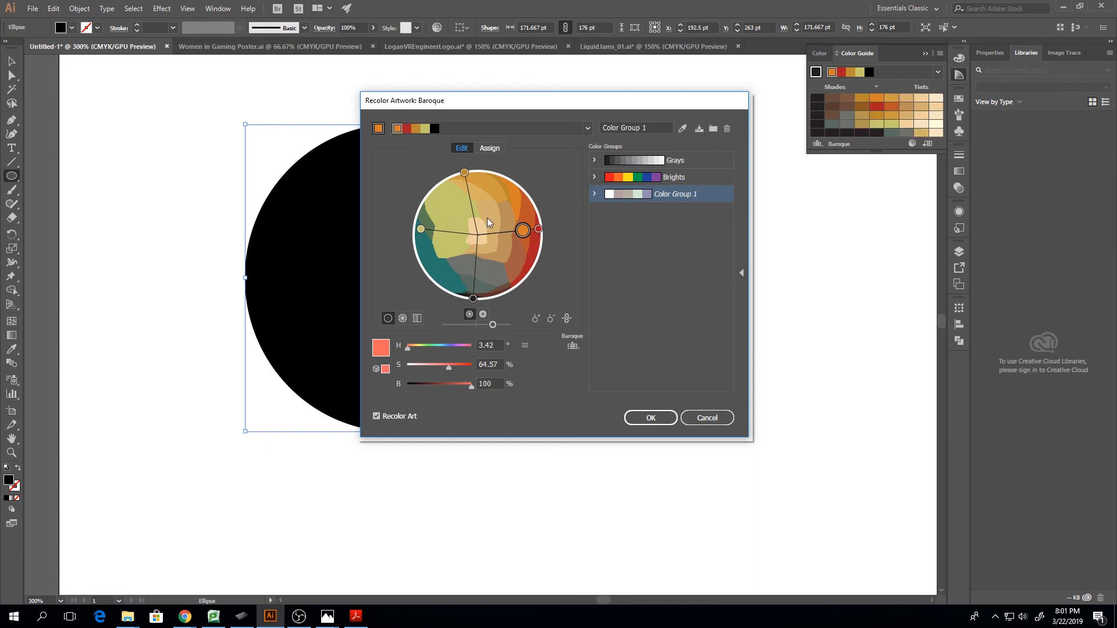
drag(464, 173, 482, 201)
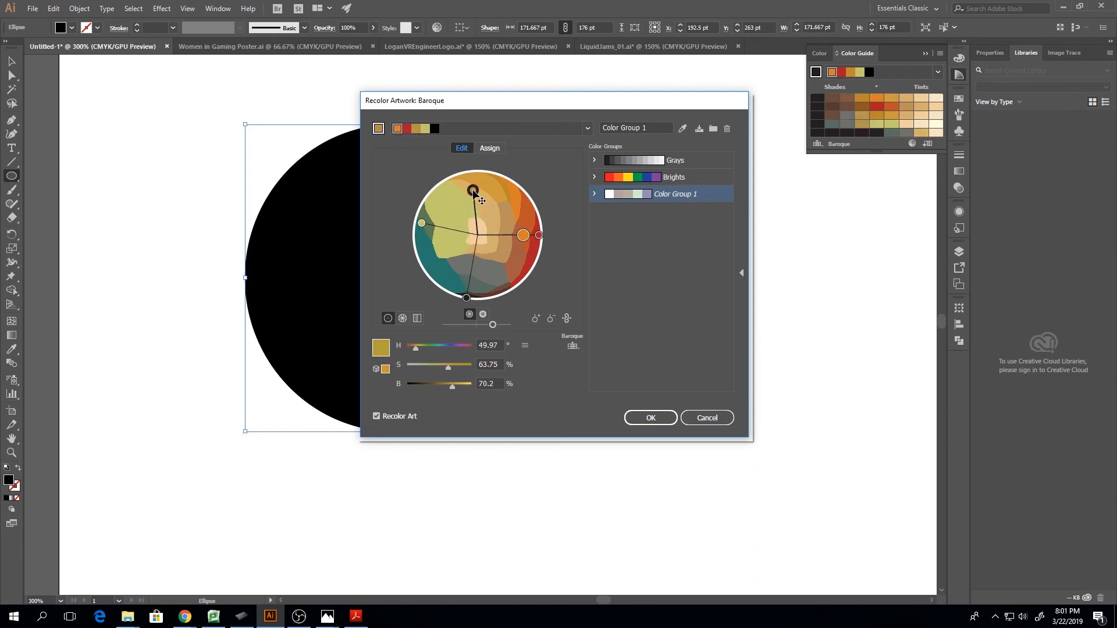
drag(466, 298, 473, 282)
Compare the Beach, Corporate, Earthtone and Metal libraries as color limits for the group, finishing with Metal
click(572, 348)
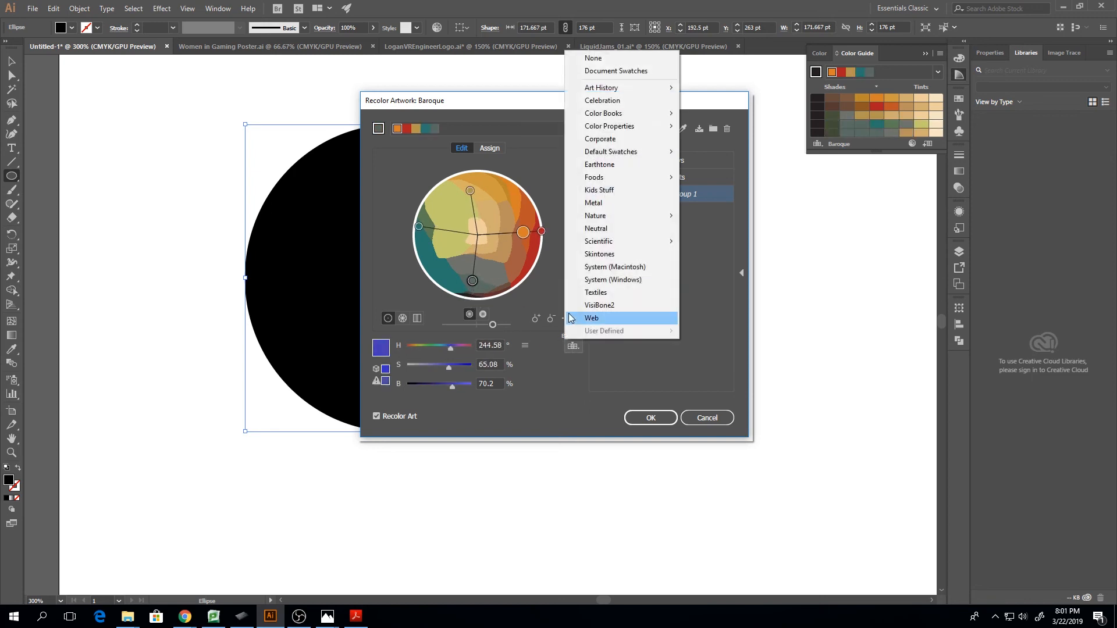
click(689, 218)
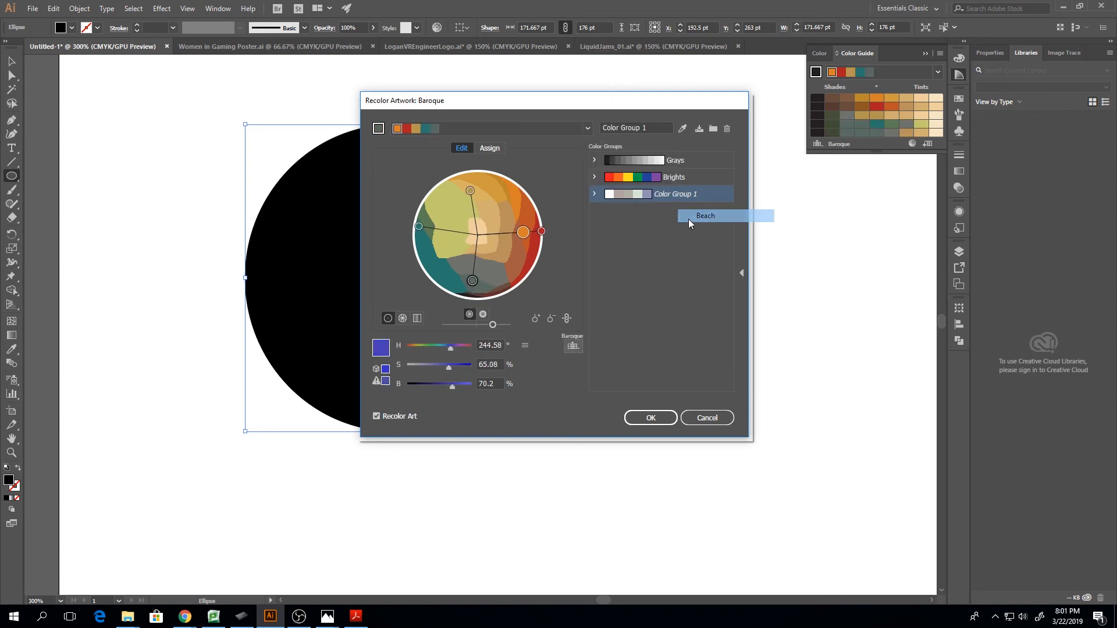
click(572, 347)
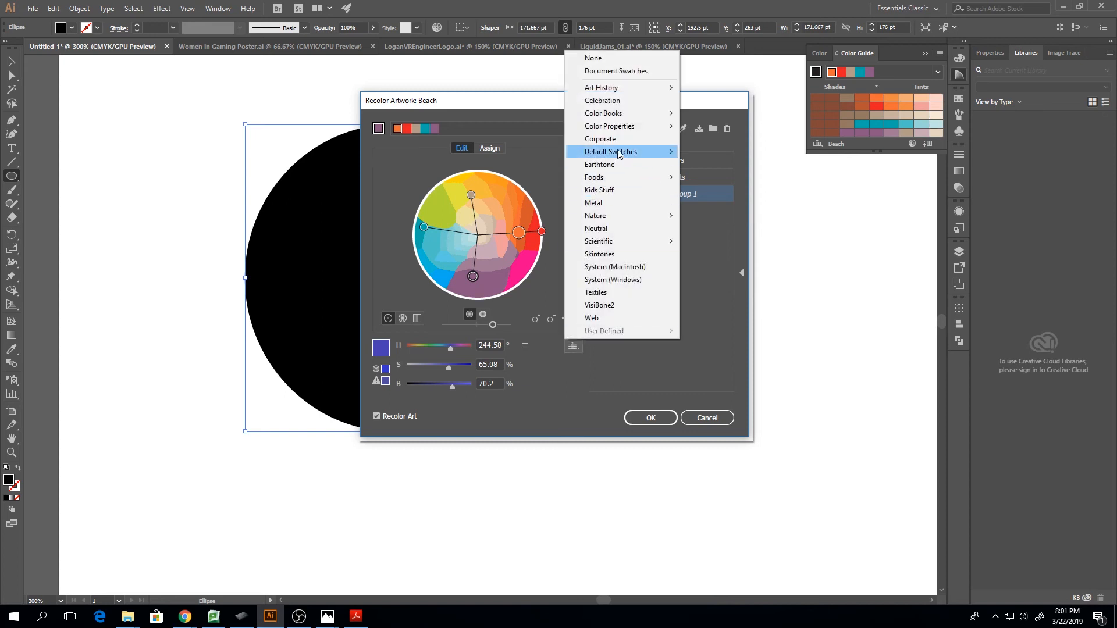
click(602, 139)
click(573, 346)
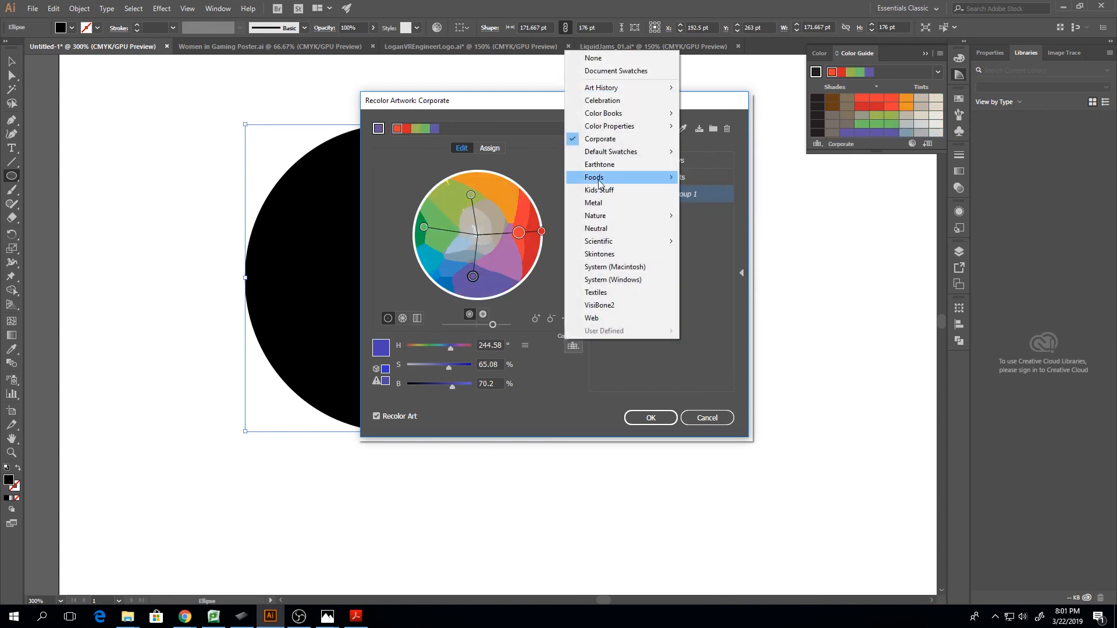
click(599, 165)
click(572, 347)
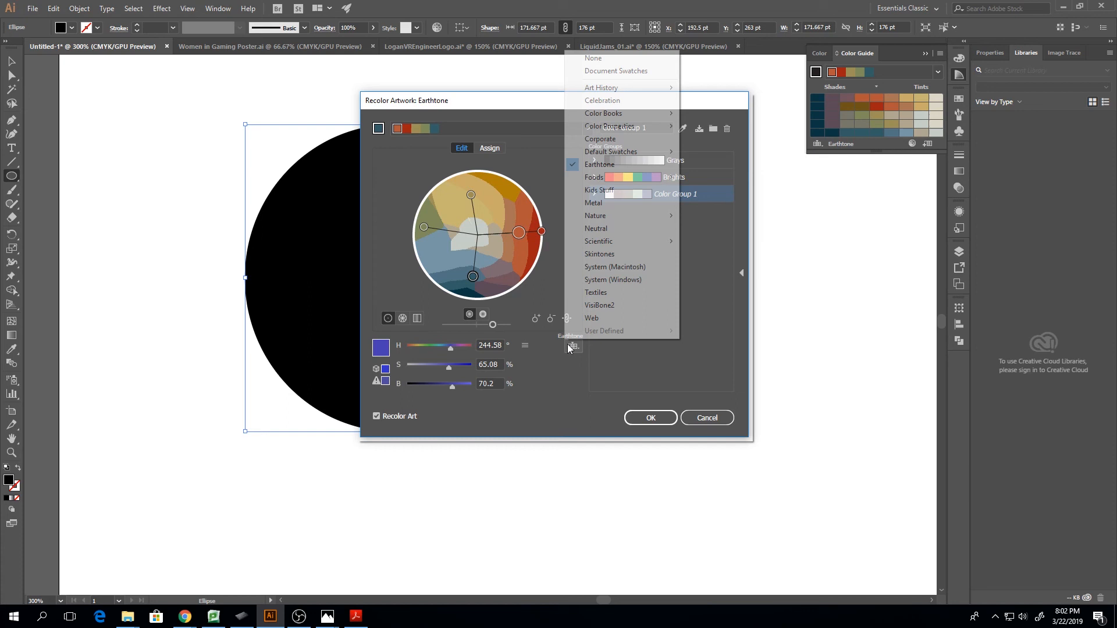
click(607, 202)
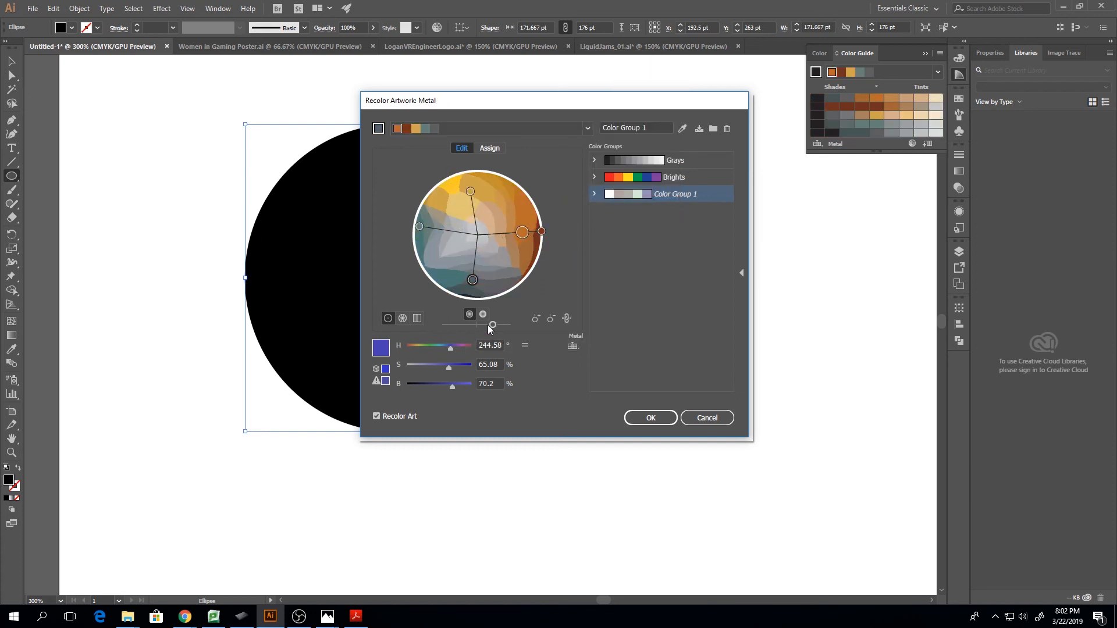
Raise the selected color's brightness to 88.76% and switch the wheel to show brightness and hue
mouse_move(488, 326)
mouse_down()
mouse_move(465, 327)
mouse_move(512, 320)
mouse_move(455, 327)
mouse_move(510, 327)
mouse_up()
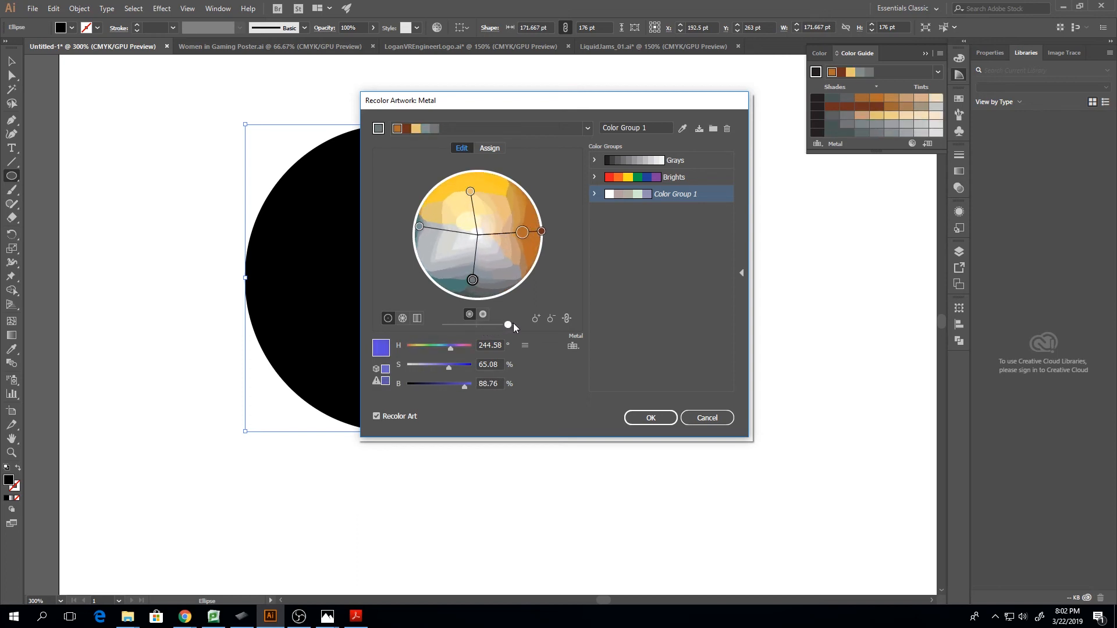
click(483, 315)
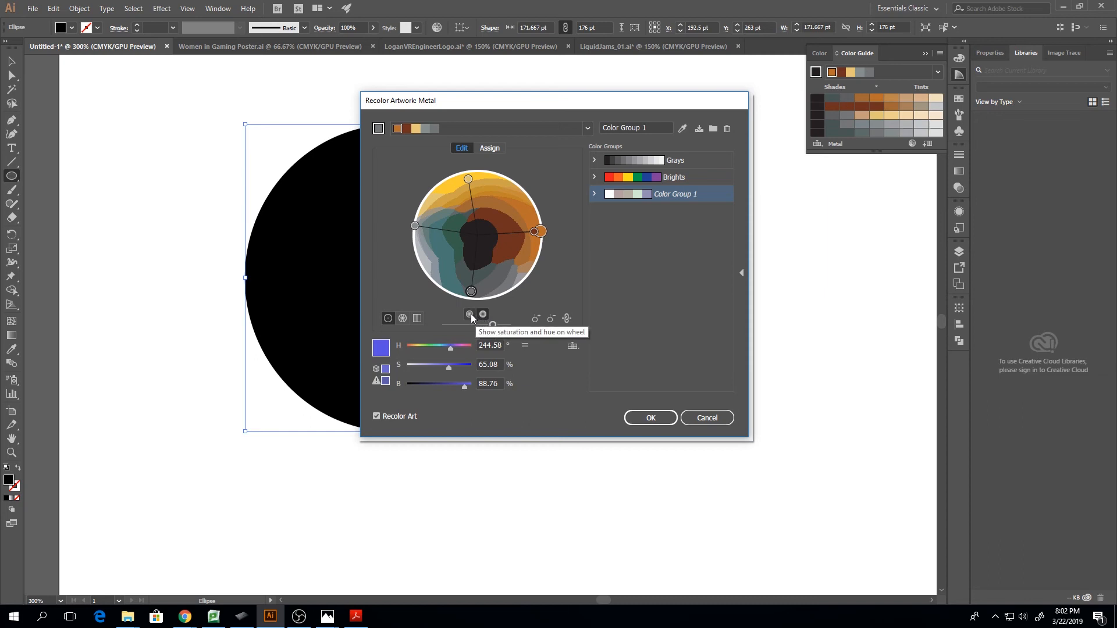
Compare the color wheel's saturation-and-hue display with its brightness-and-hue display, finishing with saturation and hue
click(470, 314)
click(486, 312)
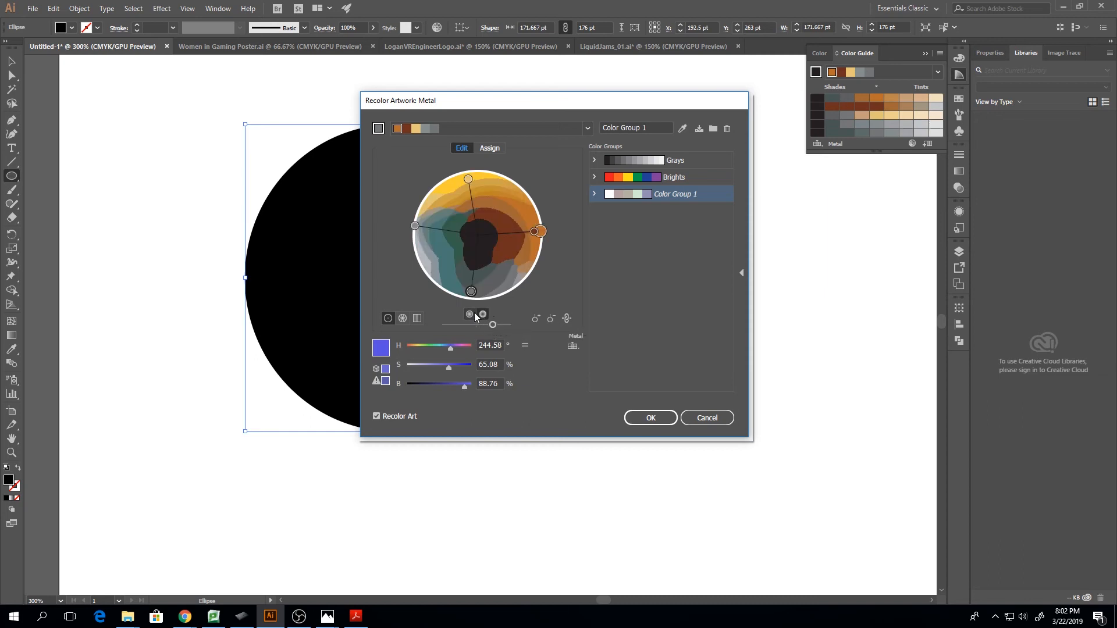
click(471, 313)
click(484, 314)
click(469, 315)
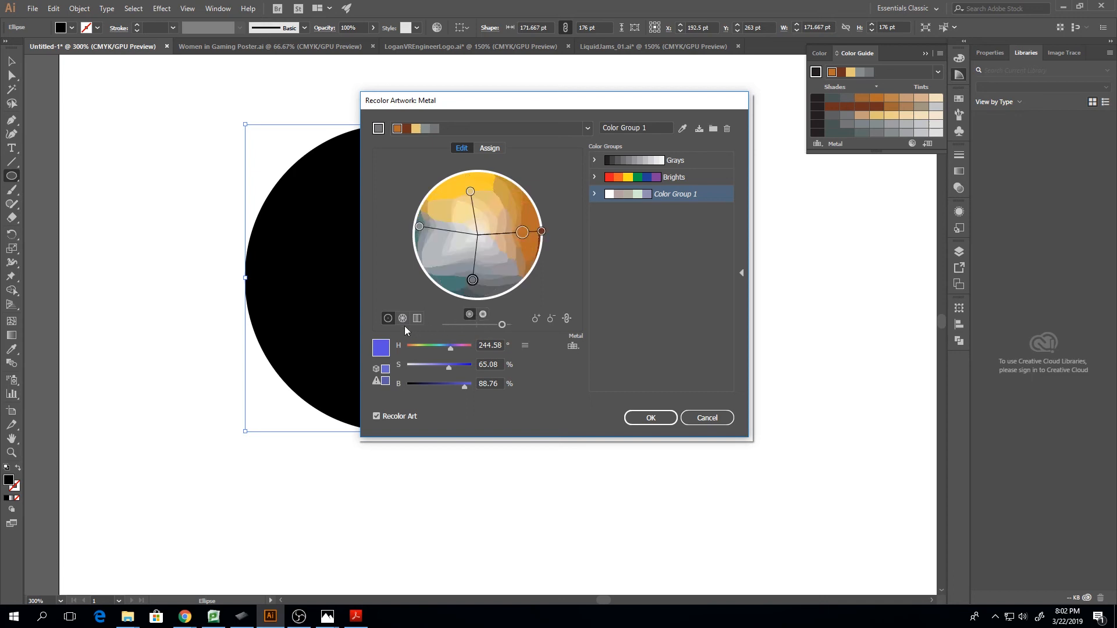
Show Color Group 1 on the segmented wheel and as color bars, reordering the yellow bar before returning to the smooth wheel
click(402, 318)
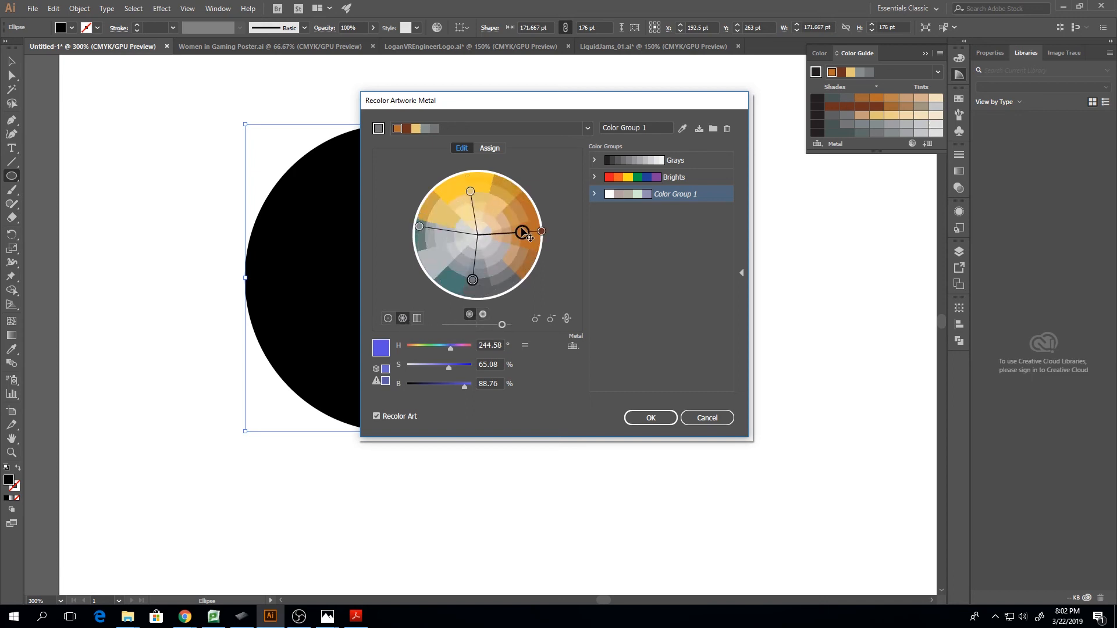
drag(541, 231, 537, 235)
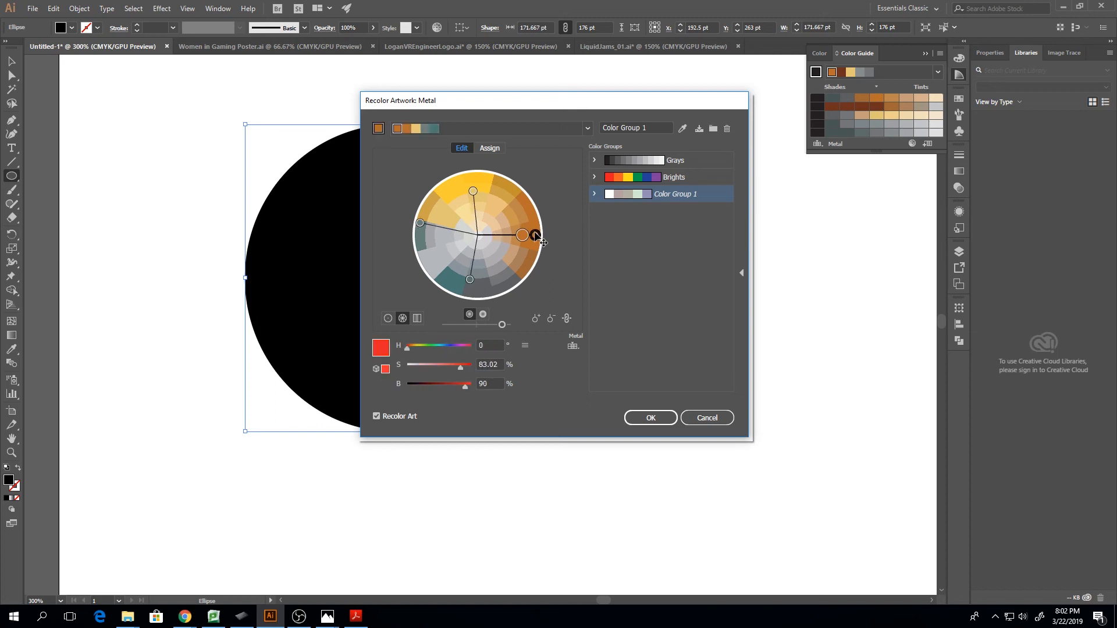
click(417, 318)
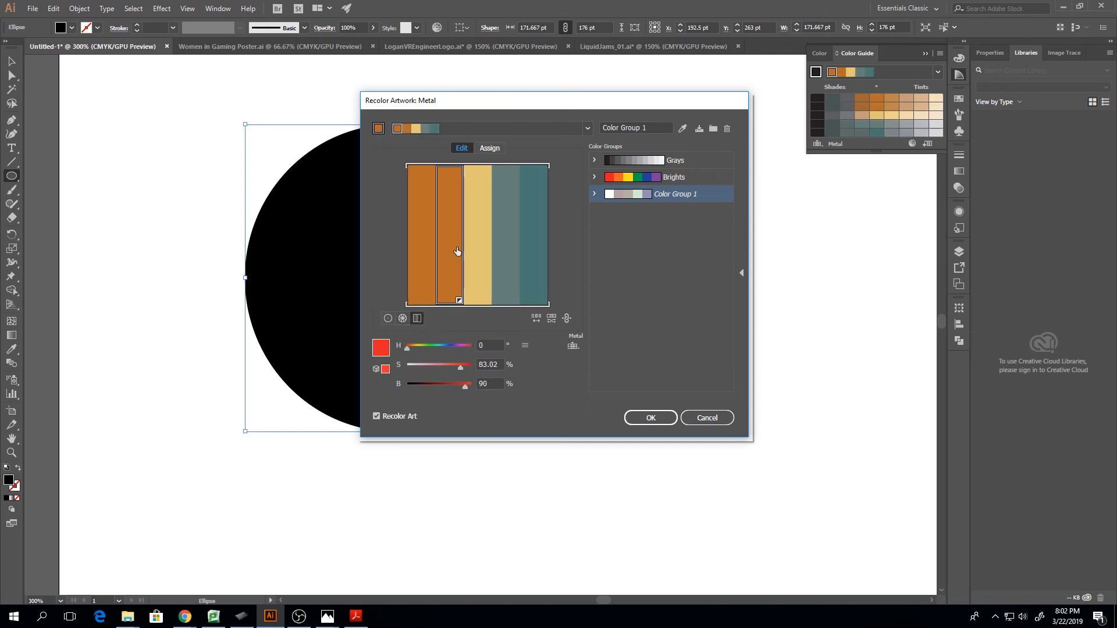
drag(494, 210, 470, 233)
click(389, 319)
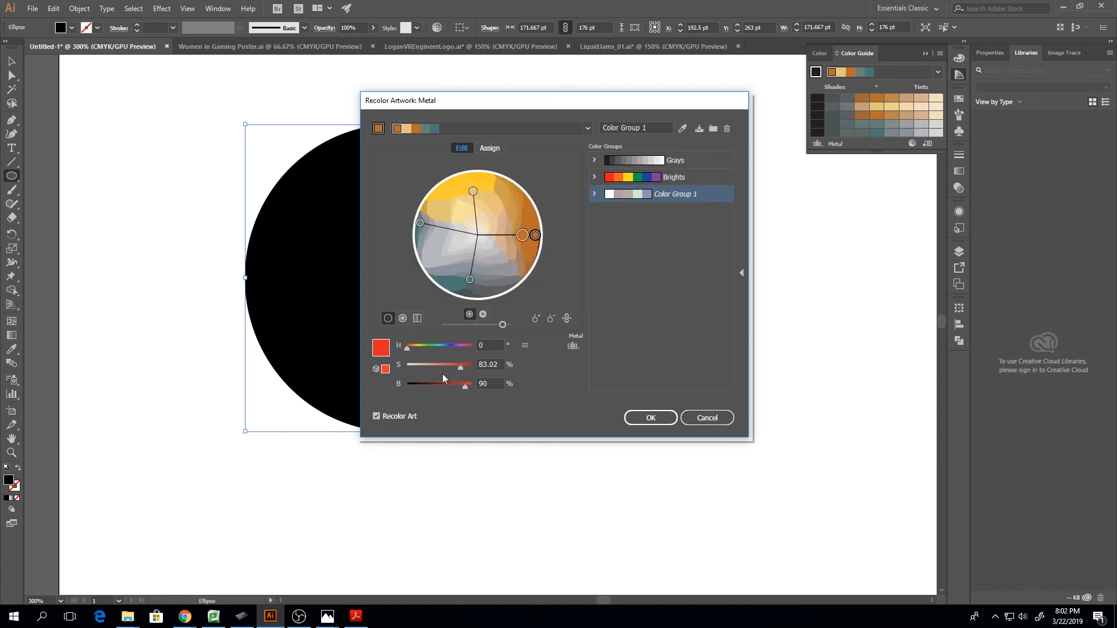
Compare the RGB and CMYK color adjustment sliders for the selected color, finishing with HSB
click(527, 348)
click(532, 356)
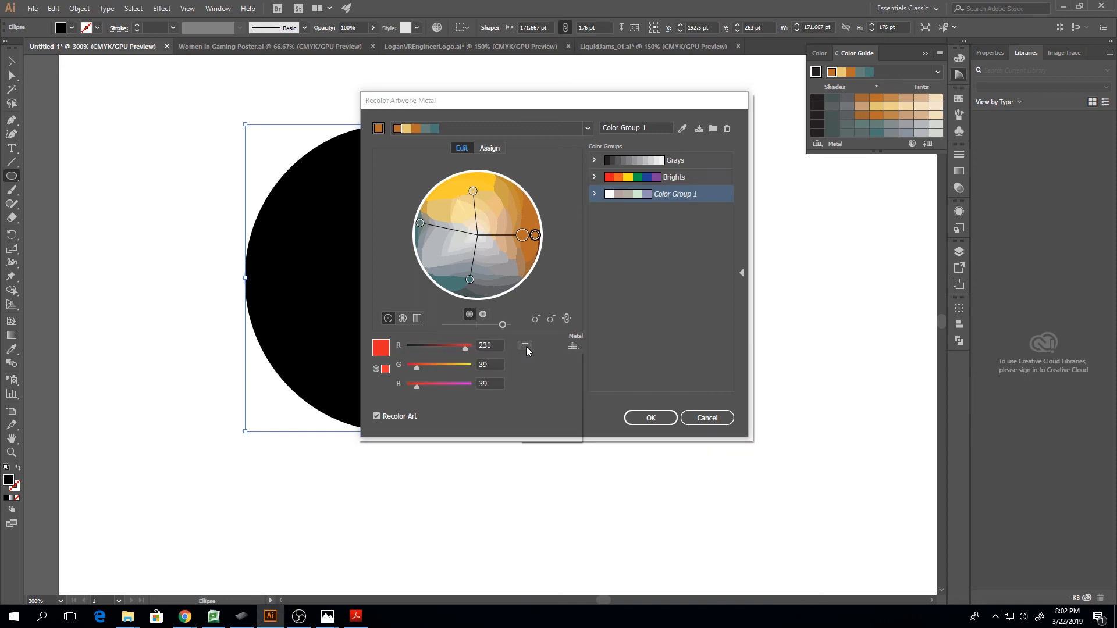
click(526, 346)
click(539, 382)
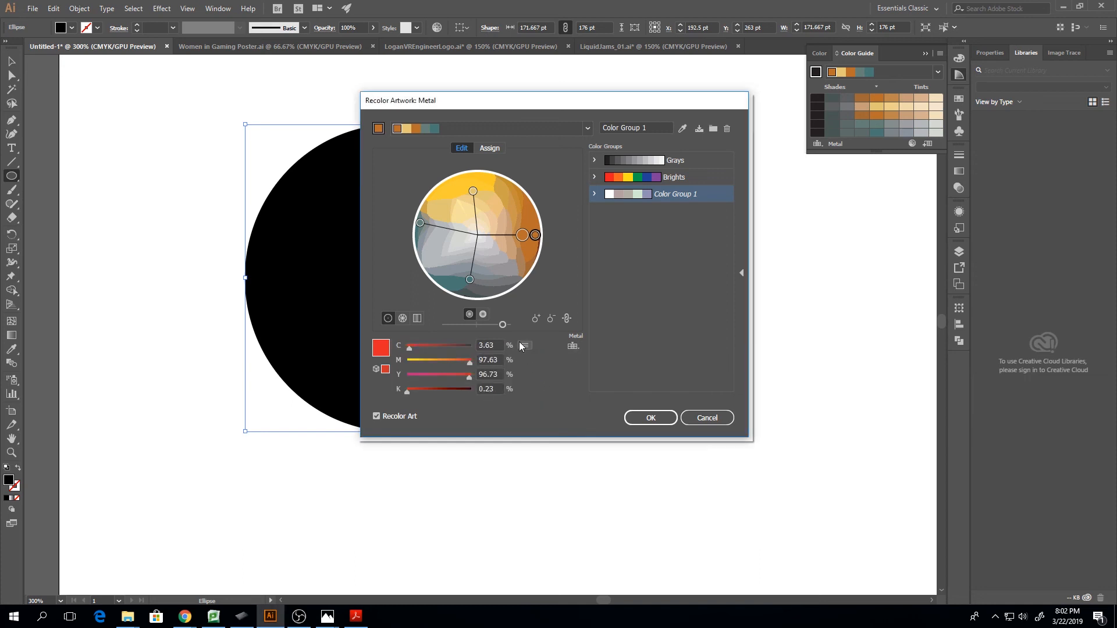
click(525, 346)
click(536, 368)
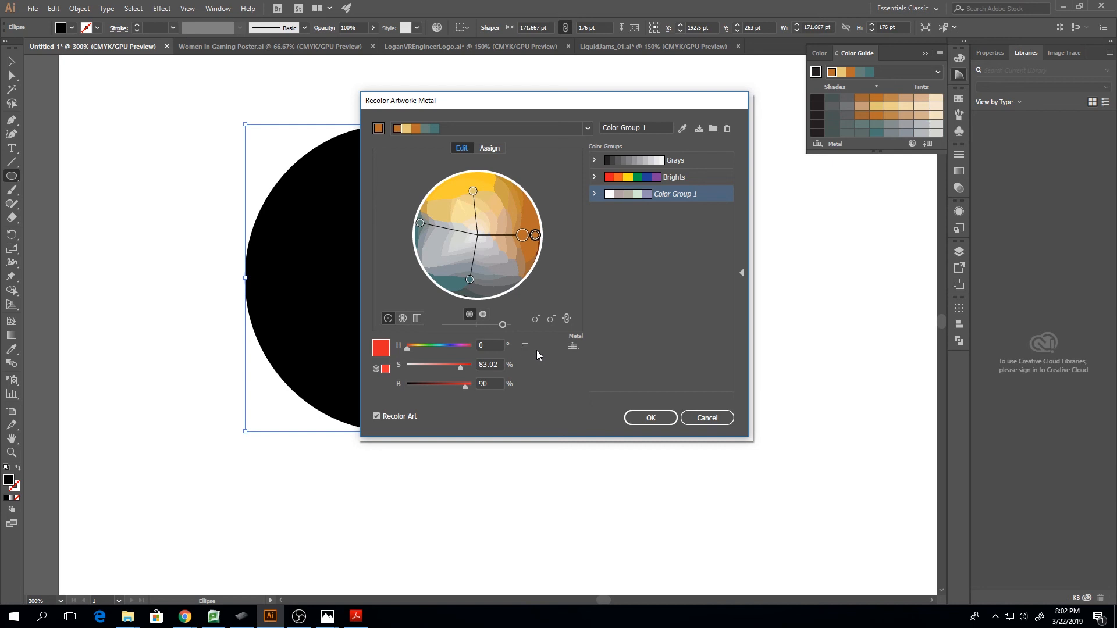
Unlink the harmony colors and reposition the lower, upper, base and orange markers independently around the wheel
click(565, 318)
drag(470, 280, 495, 278)
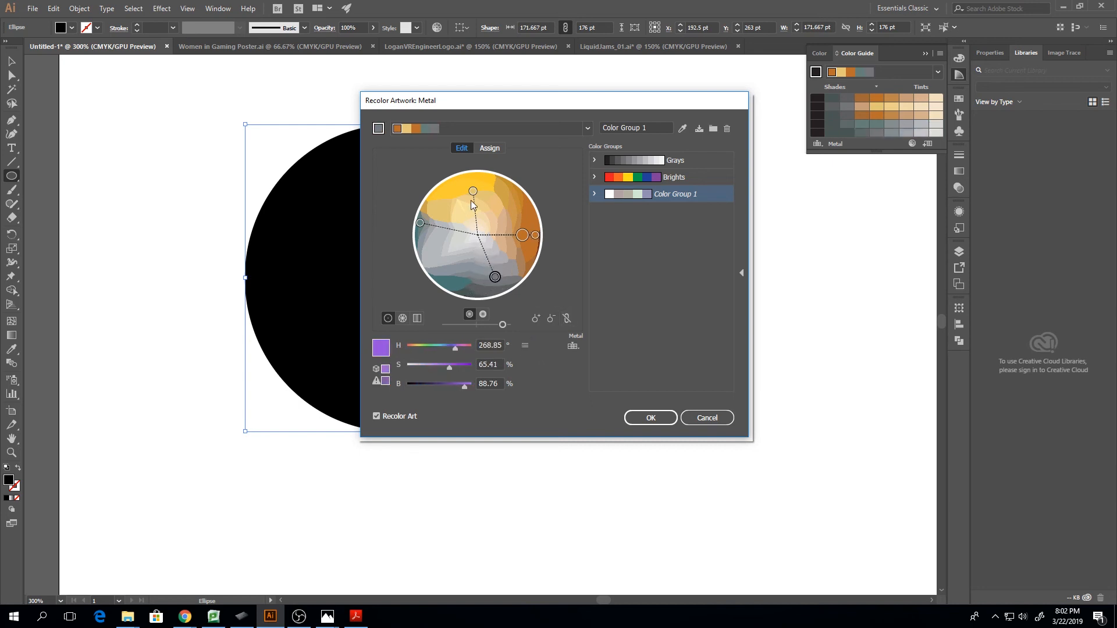
drag(473, 191, 454, 279)
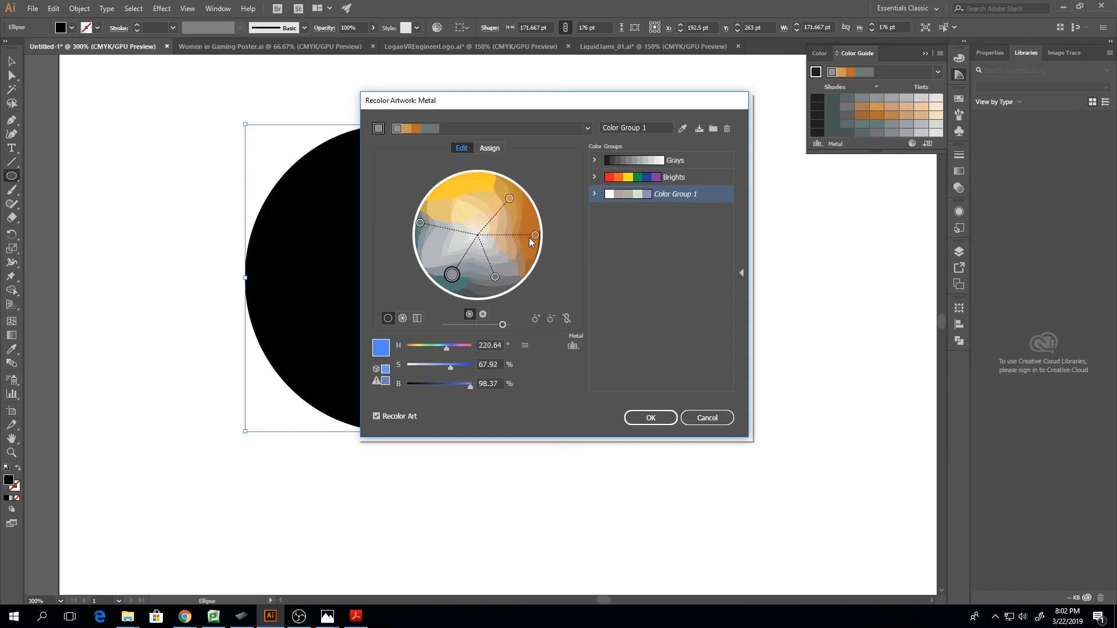
drag(533, 234, 526, 259)
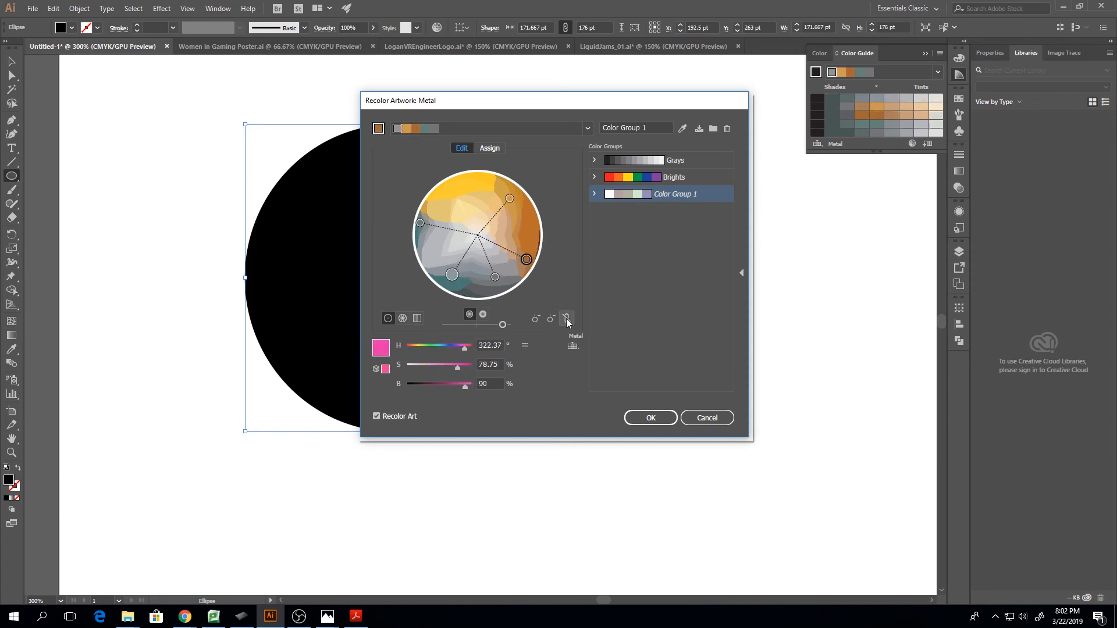
Relink the harmony colors and rotate all the markers together around the Metal wheel
click(566, 318)
drag(435, 235, 434, 225)
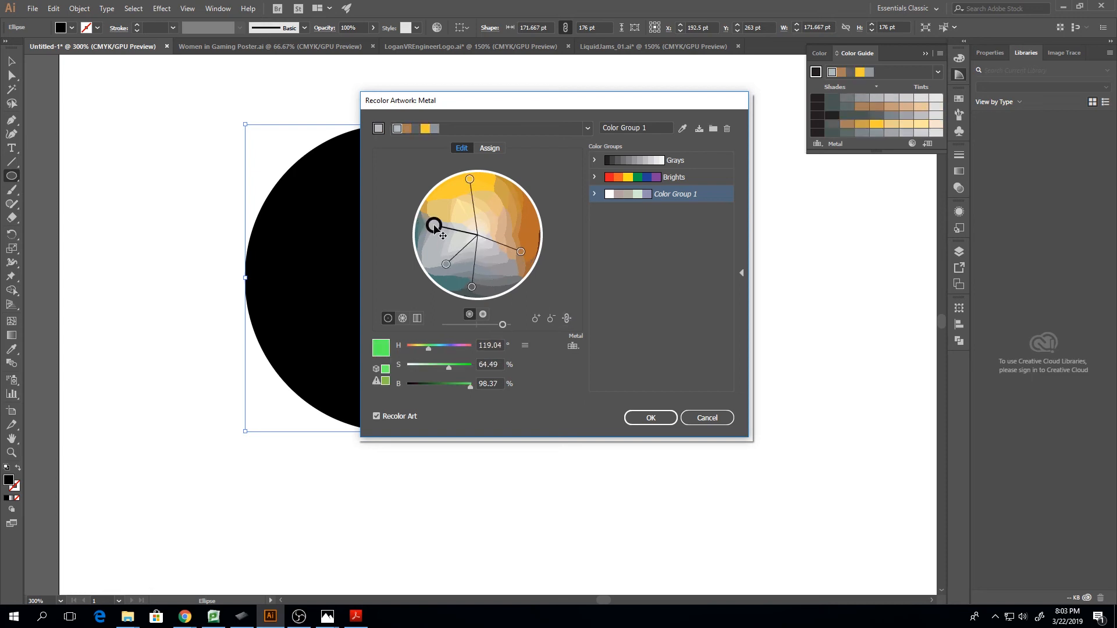
drag(448, 266, 512, 280)
drag(520, 217, 480, 210)
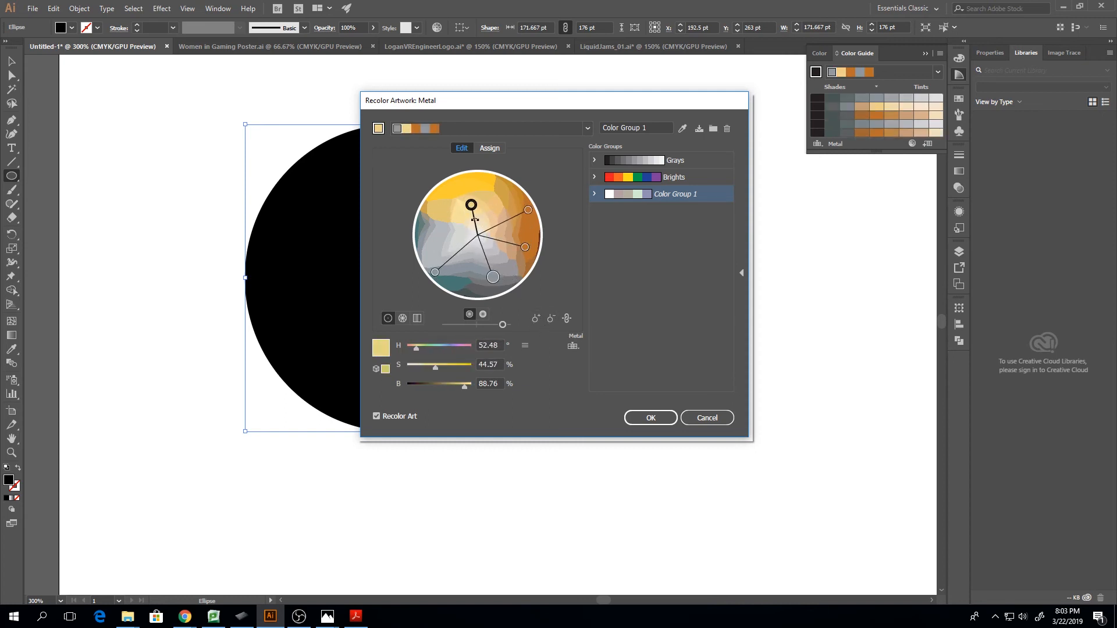
Browse the Metal swatches in the Color Picker for the yellow marker, keeping its color as it is
right_click(474, 208)
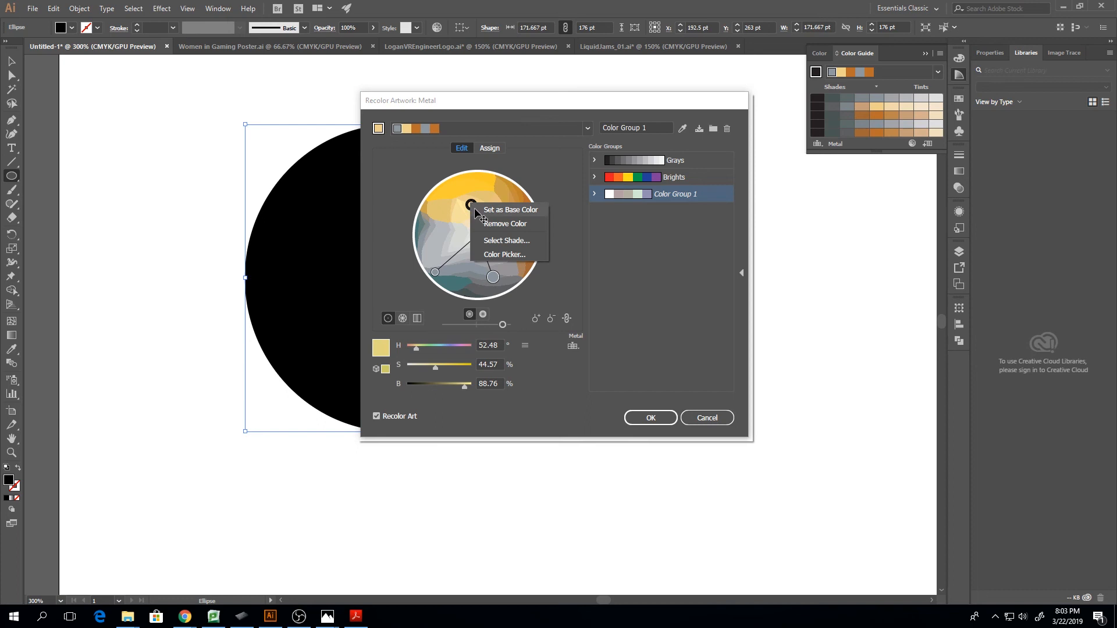
click(514, 256)
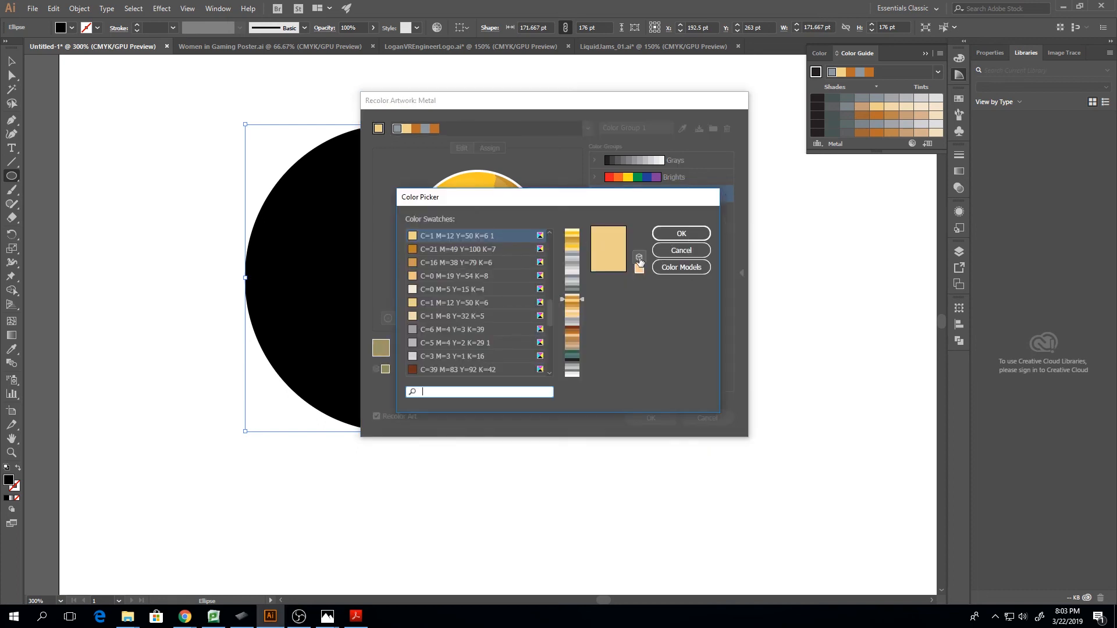
scroll(537, 239, up, 5)
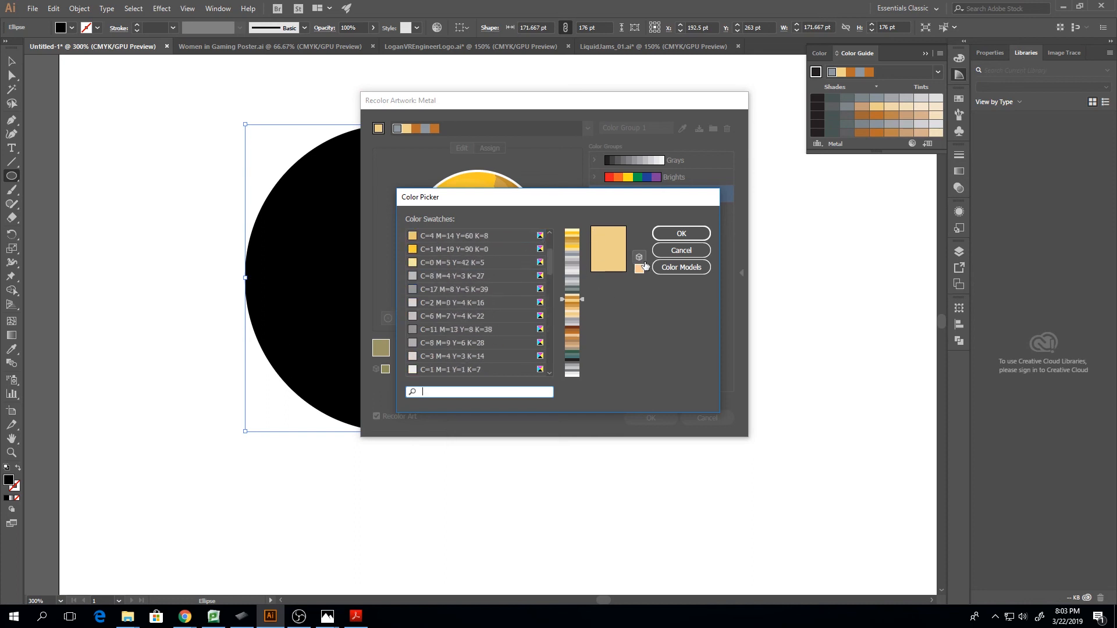
click(678, 250)
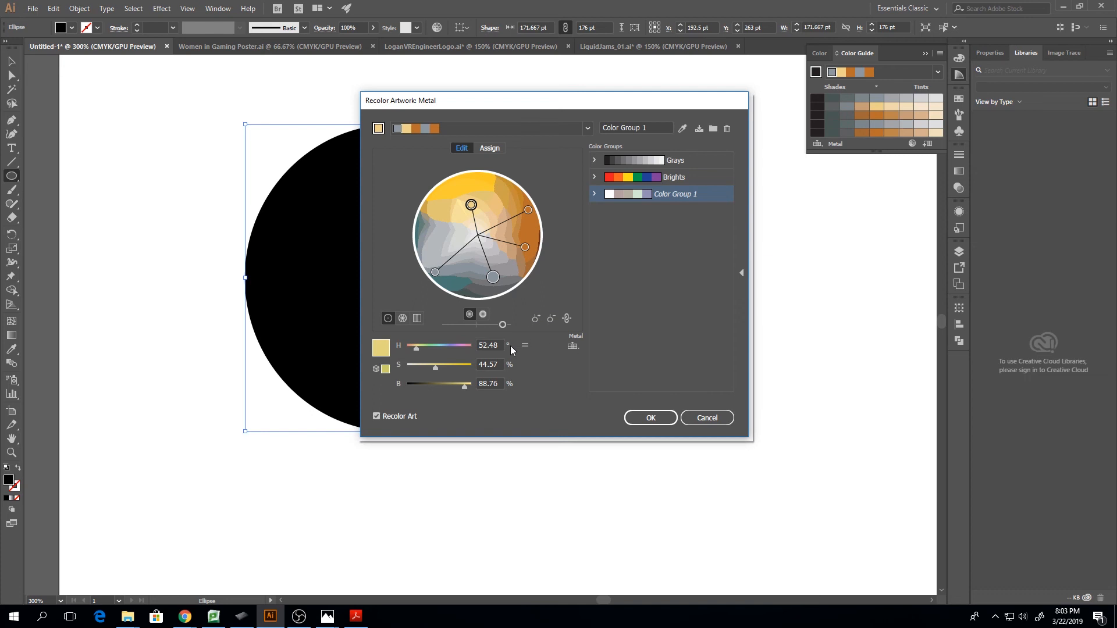
Recolor the large base marker to blue 1E8FE2 in the Color Picker, using color models instead of swatches
click(496, 278)
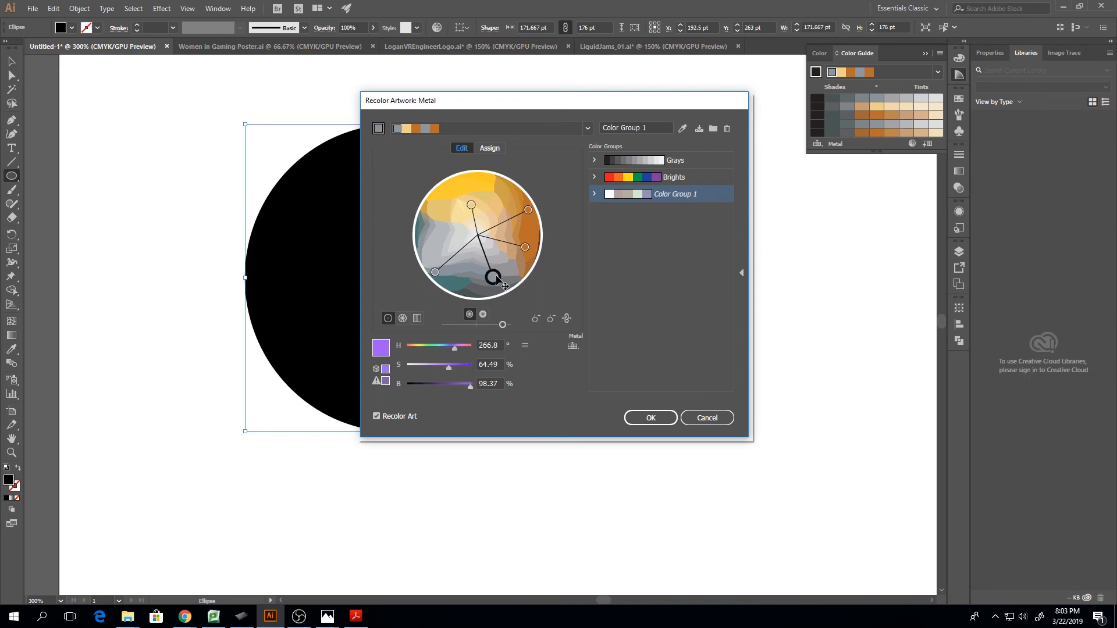
double_click(493, 277)
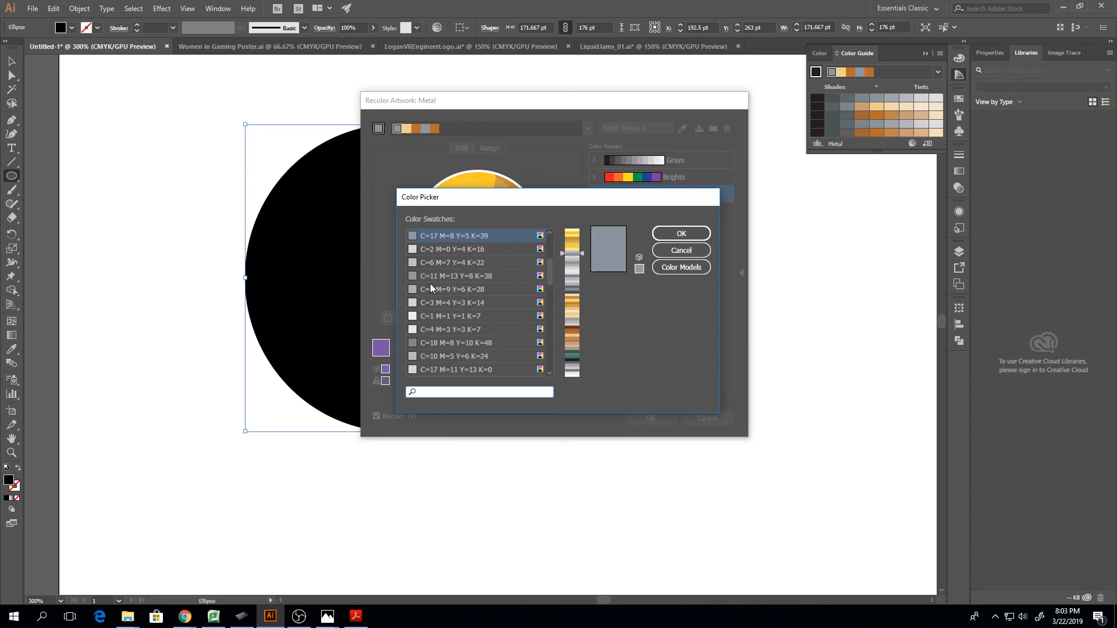
click(681, 269)
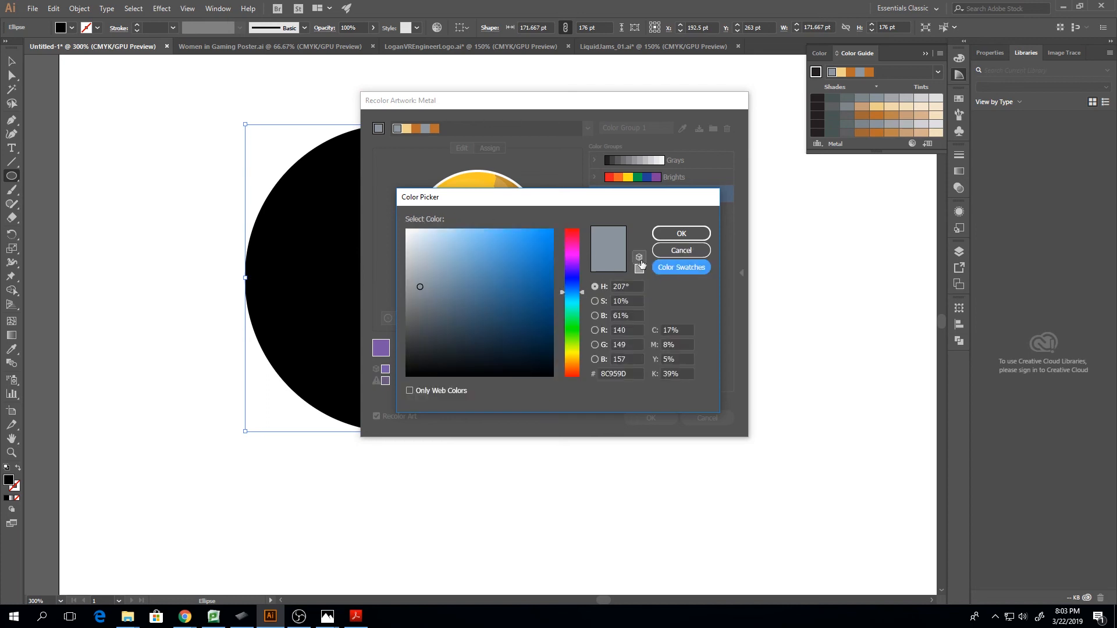
click(679, 263)
click(675, 267)
click(538, 239)
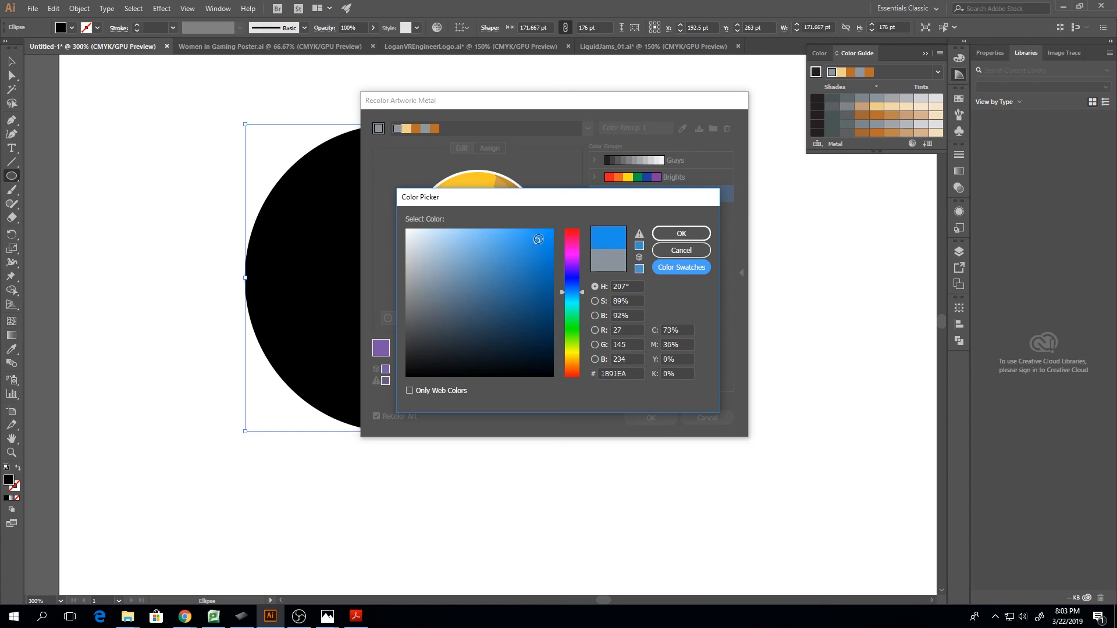
click(681, 233)
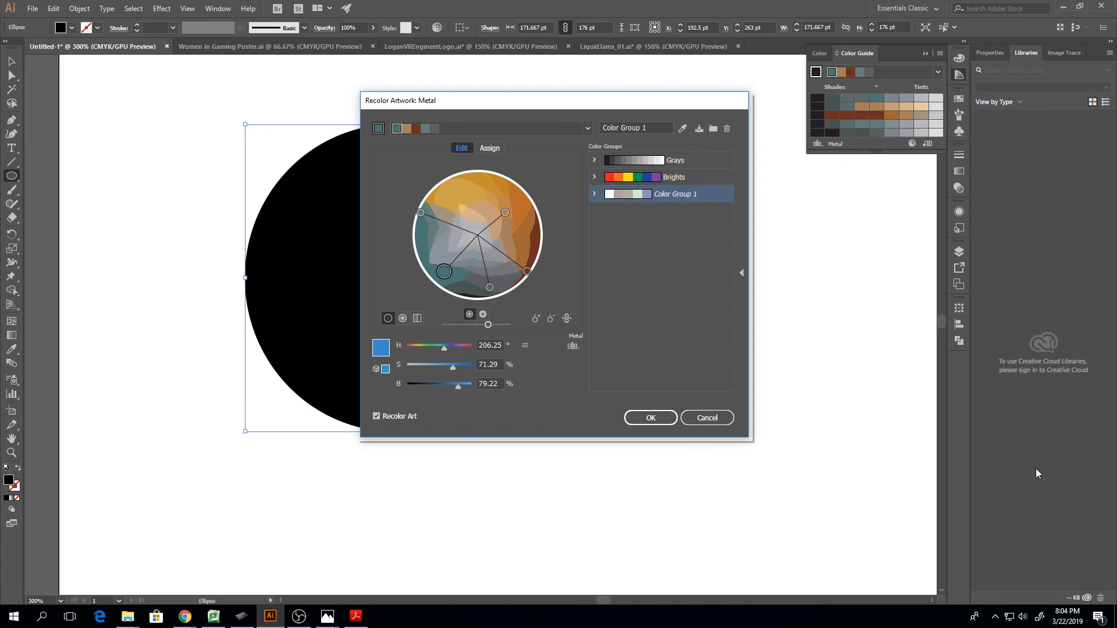
Cancel the artwork recoloring and bring up the document's symbols in place of the Color Guide
click(704, 418)
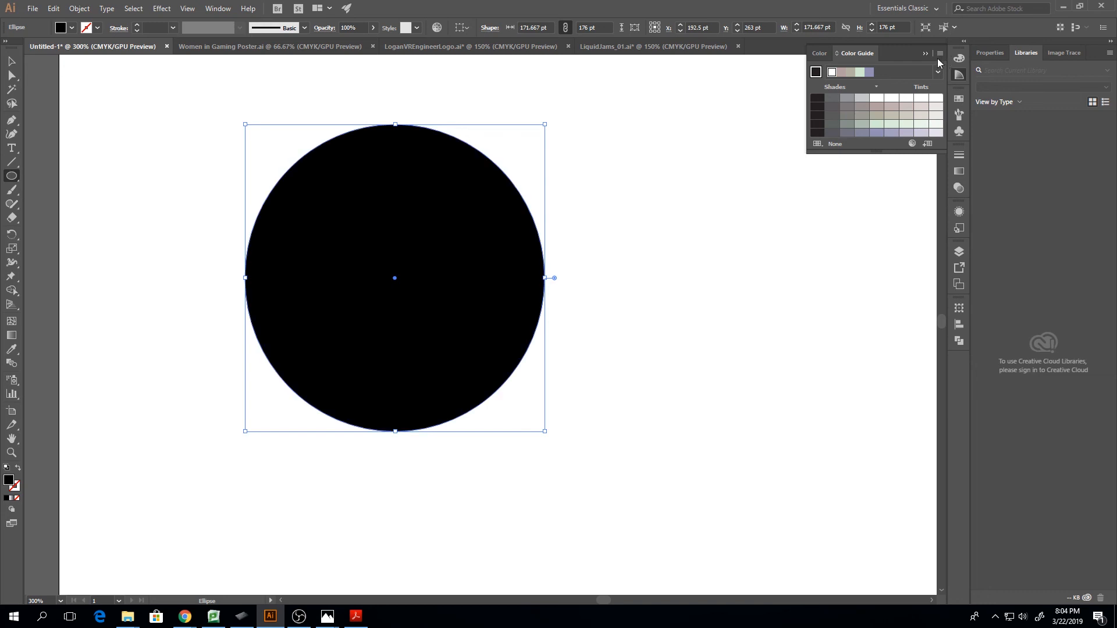
click(925, 53)
click(959, 131)
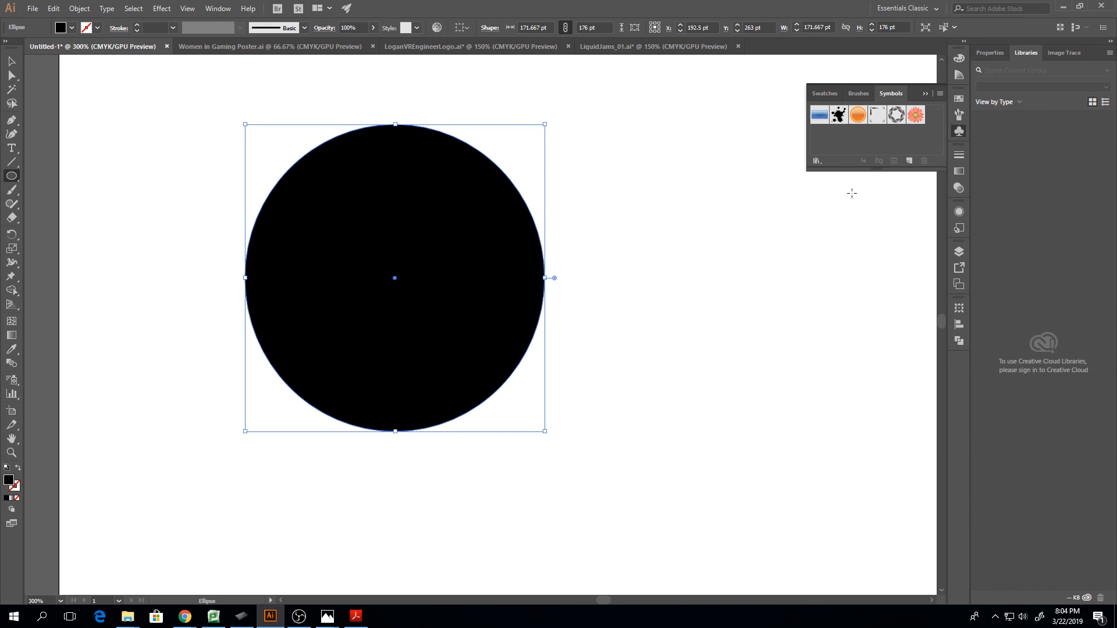
Turn the black circle into a dynamic symbol named New Symbol with the Movie Clip export type
click(909, 161)
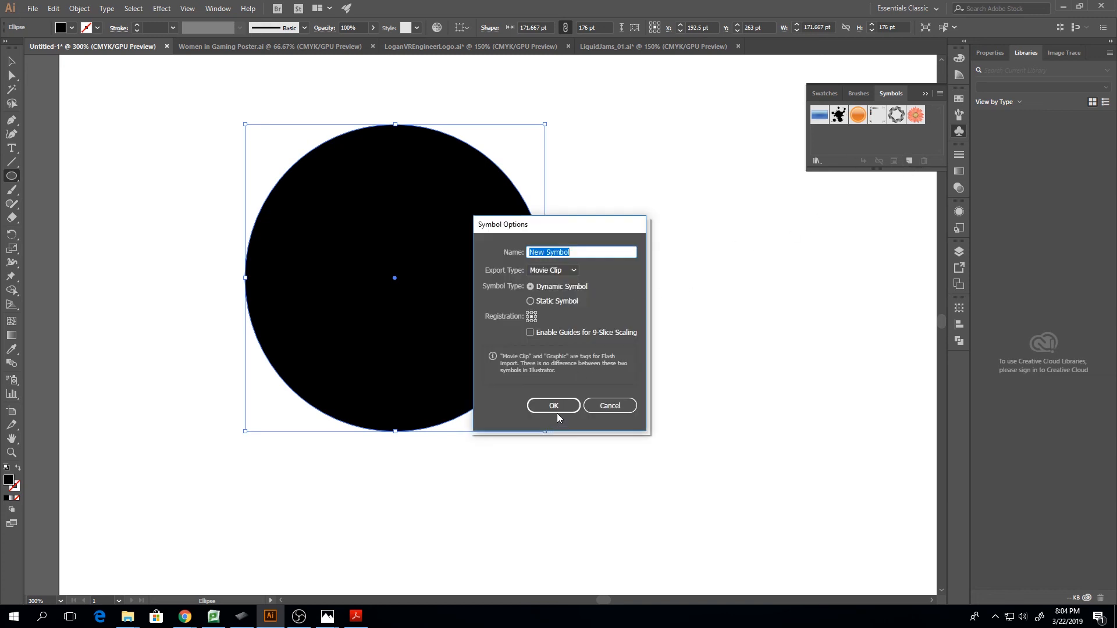
click(552, 270)
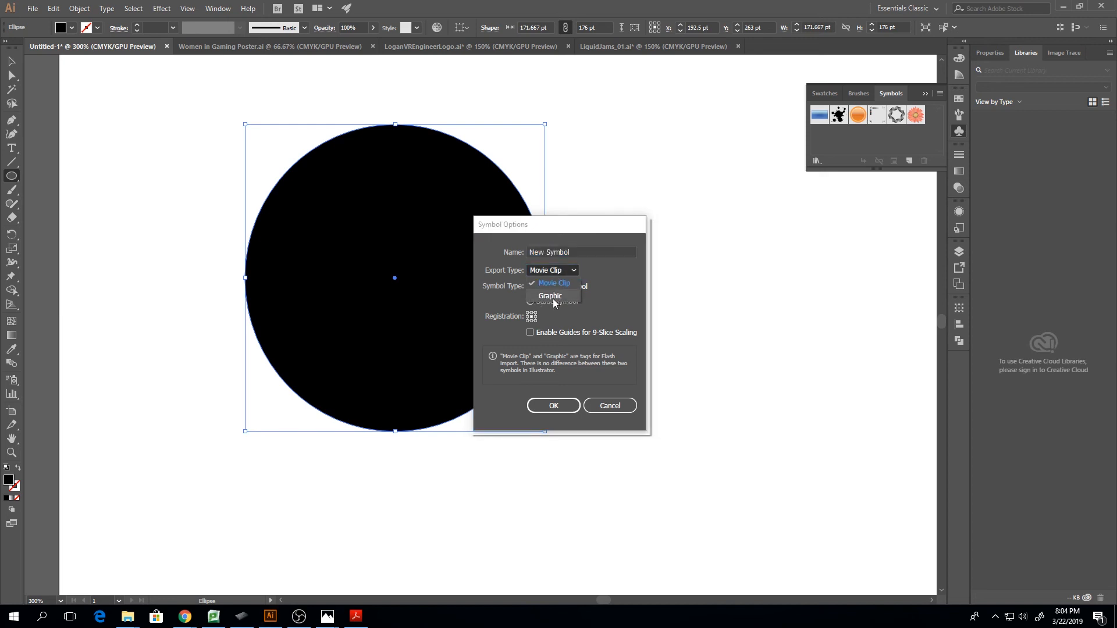
click(549, 279)
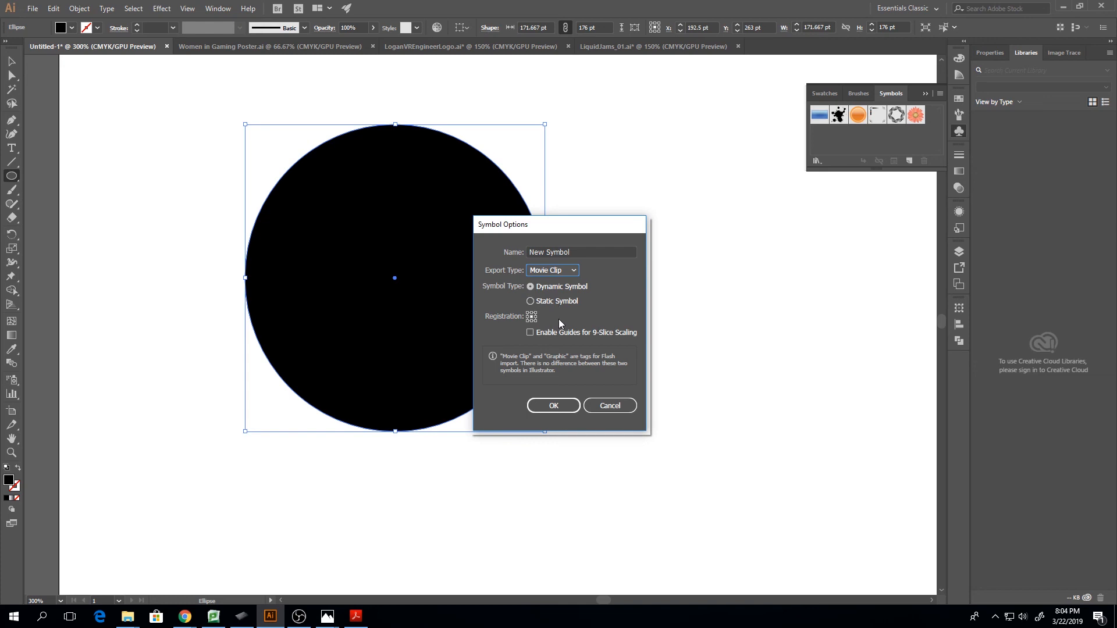
click(565, 405)
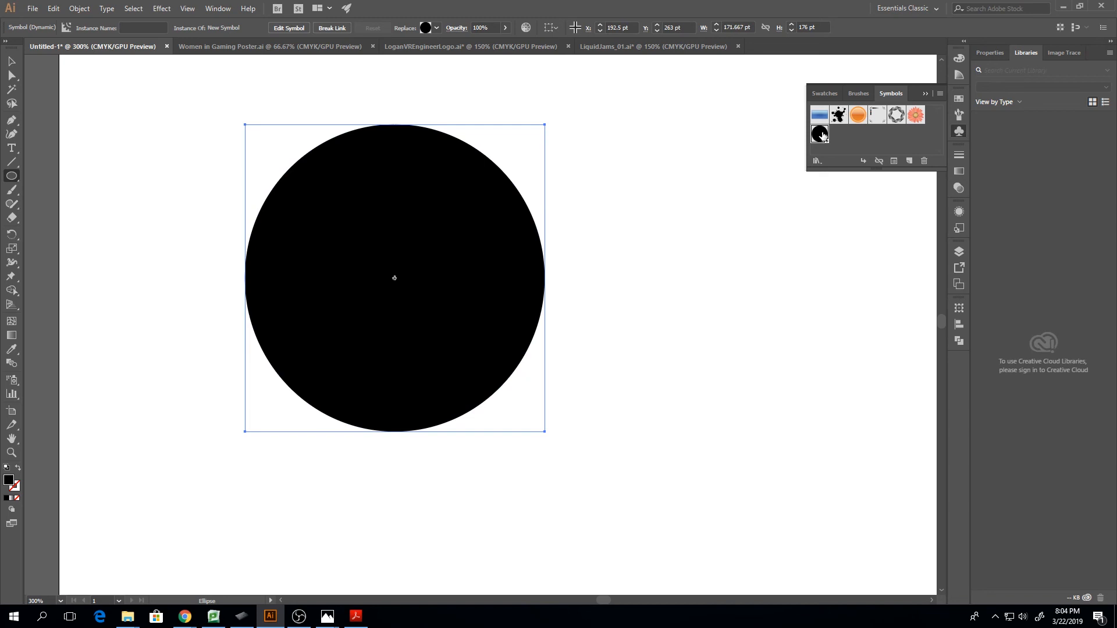
Place a second instance of the circle symbol on the artboard to the right of the original
drag(820, 133, 786, 275)
click(452, 268)
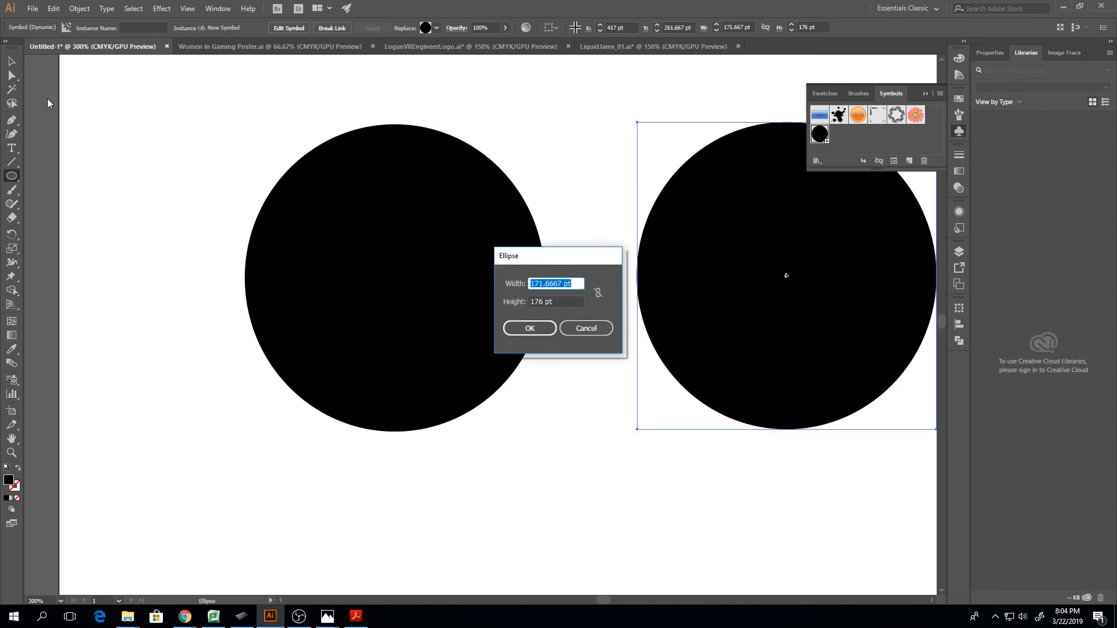
click(586, 328)
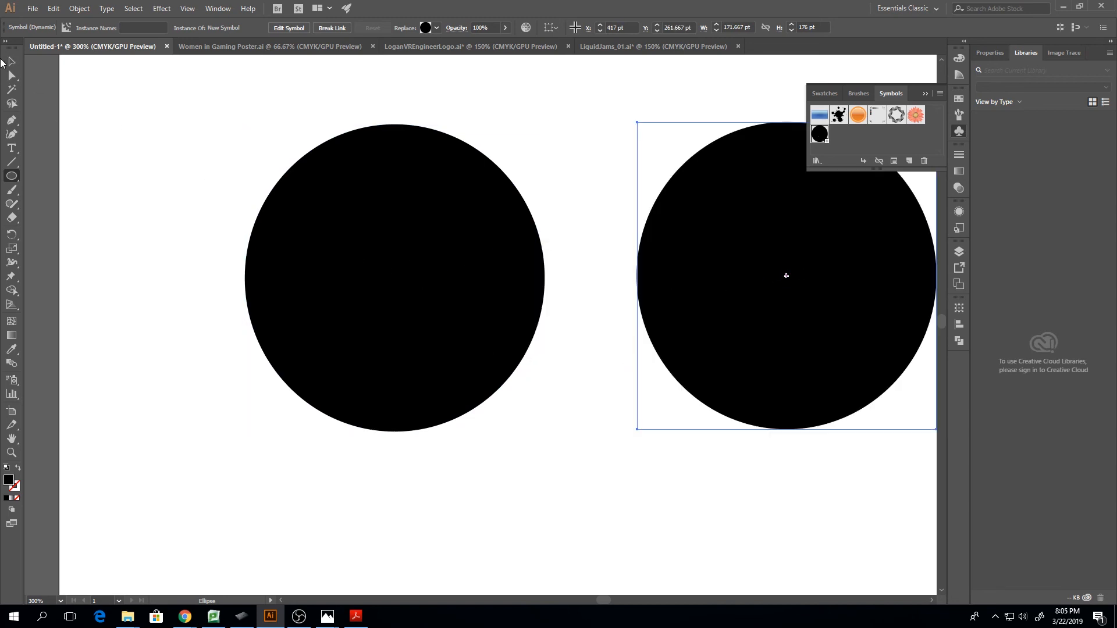
Edit the New Symbol master by pulling the circle's left anchor point inward to about X 32 pt, forming a crescent, and exit symbol editing
click(11, 75)
click(303, 203)
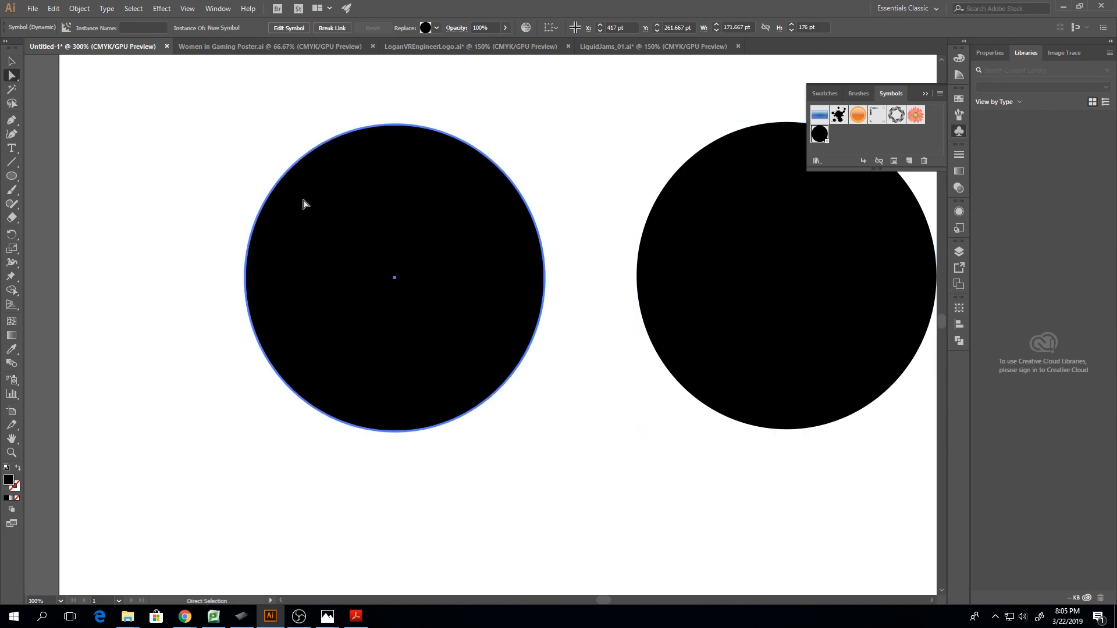
double_click(819, 133)
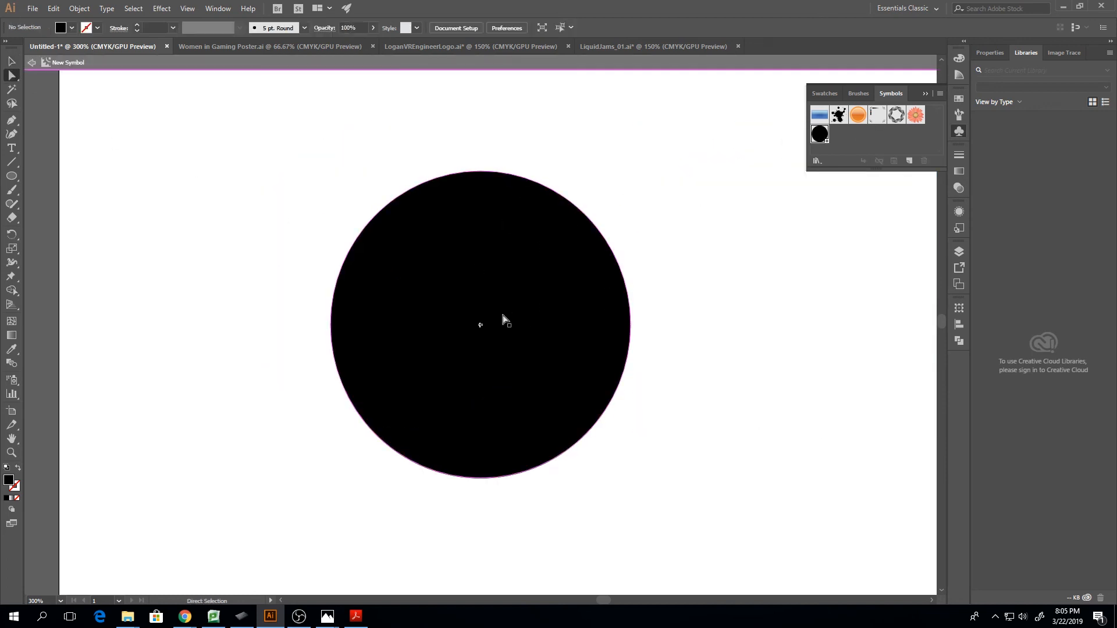
click(332, 326)
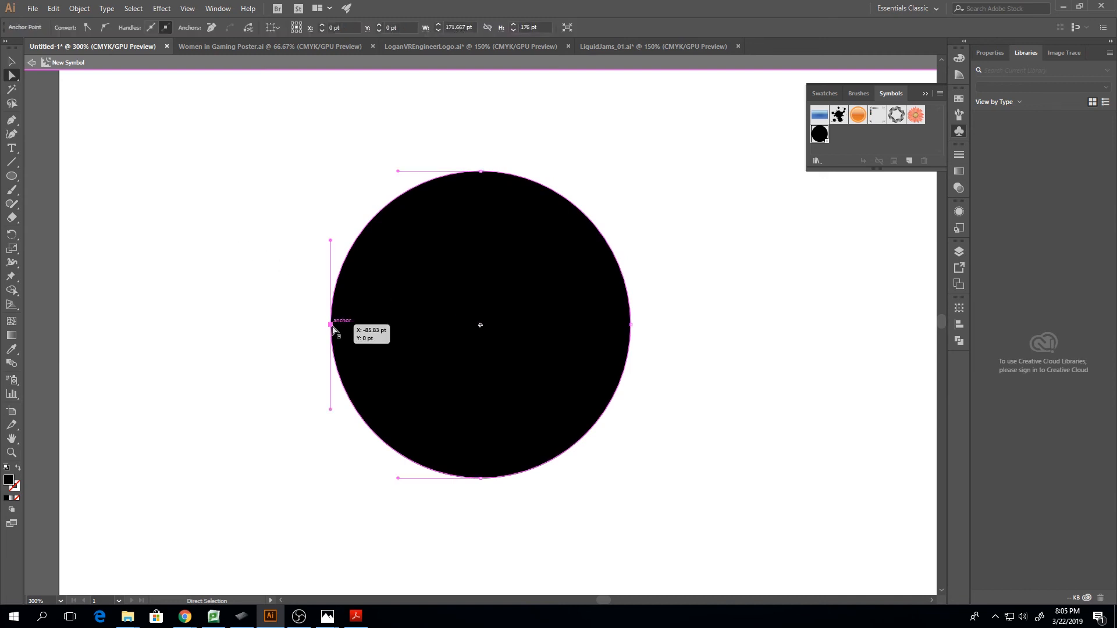
drag(333, 327, 537, 324)
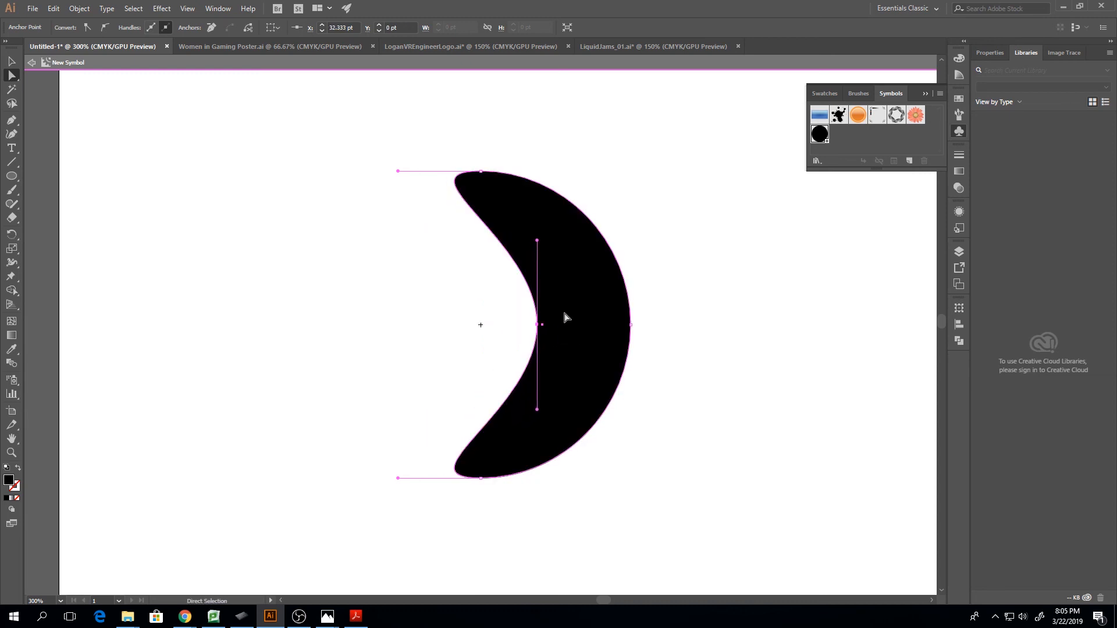
click(32, 66)
Examine both symbol instances on the artboard to compare their shapes with the edited master
scroll(835, 249, down, 2)
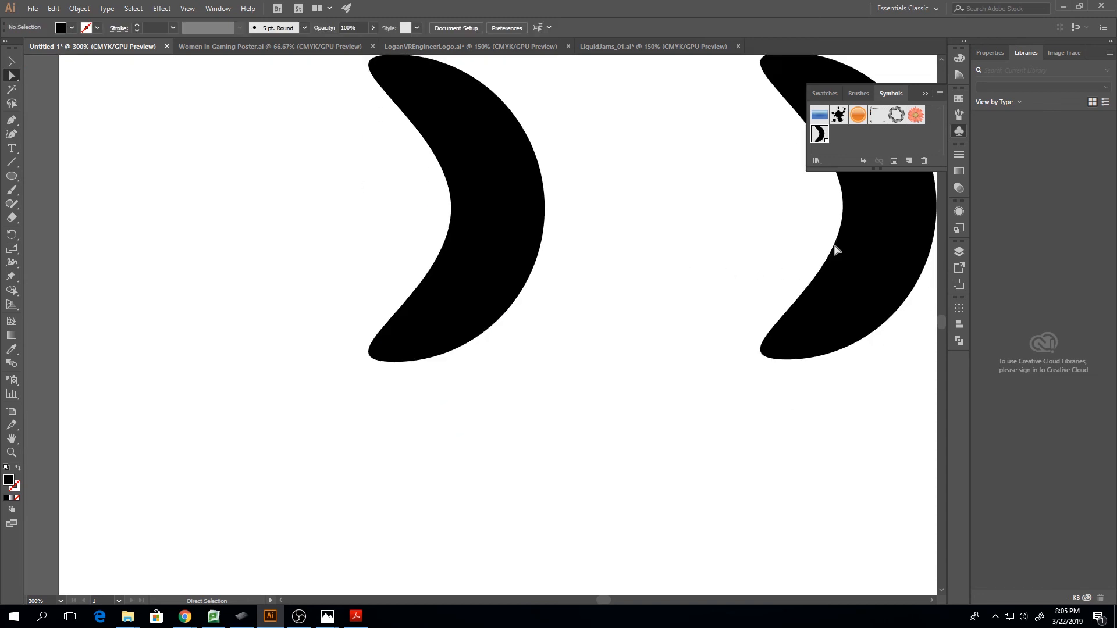
scroll(838, 251, up, 3)
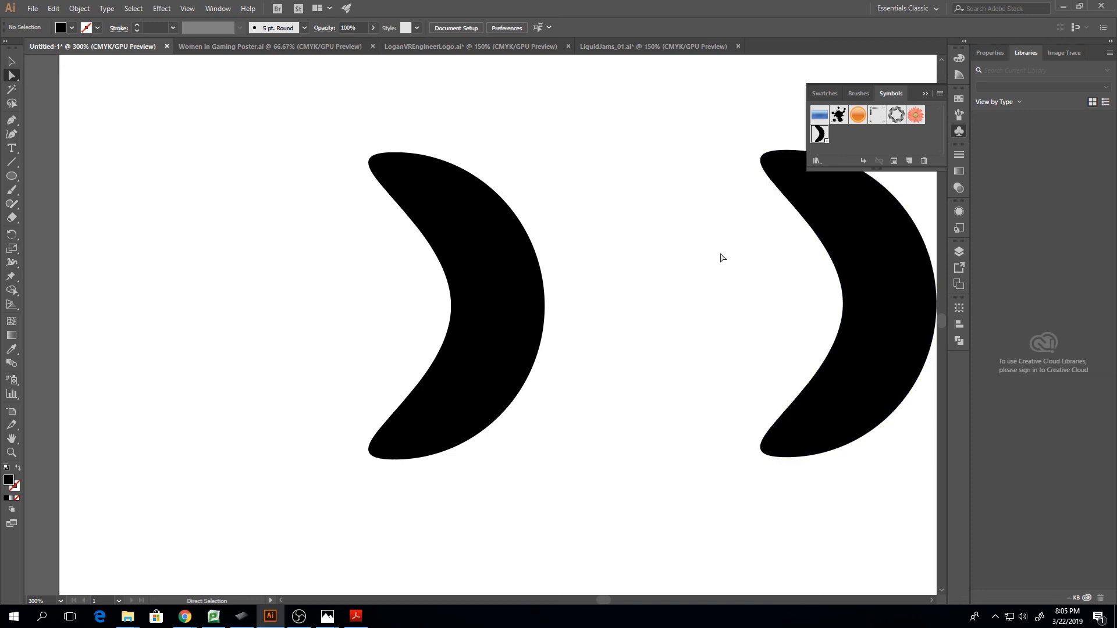
key(ctrl+minus)
key(ctrl+minus)
key(ctrl+minus)
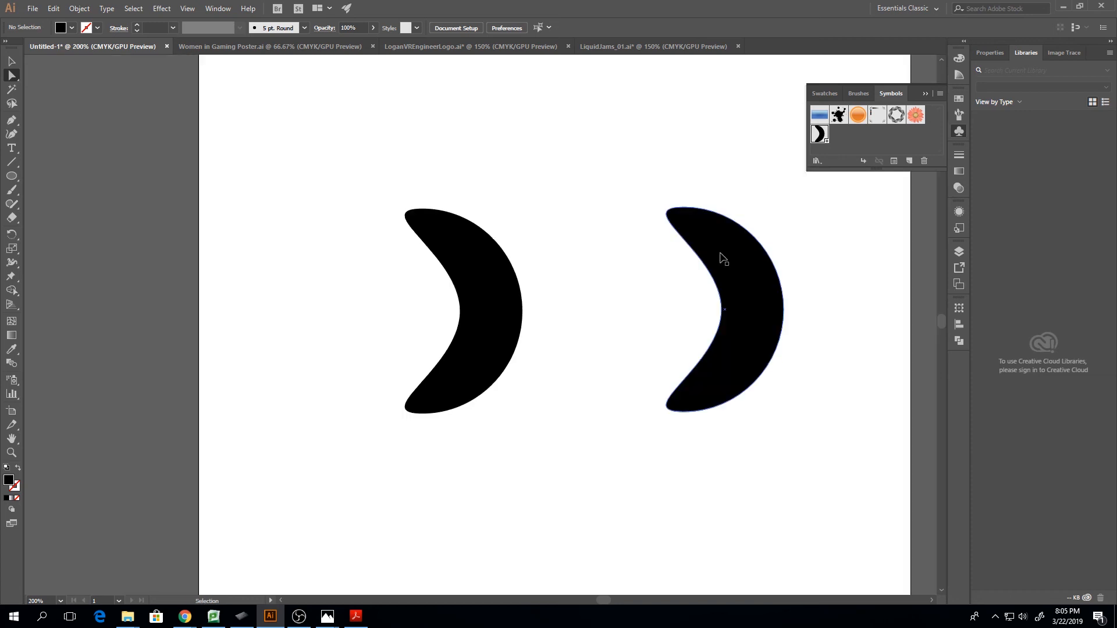
key(ctrl+plus)
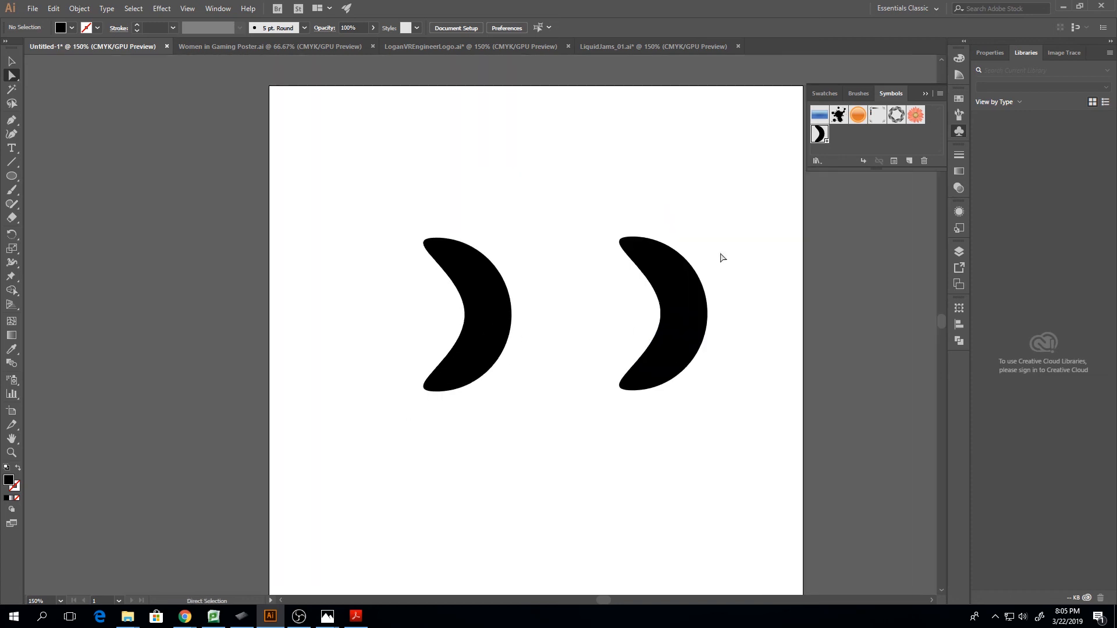
scroll(719, 226, down, 5)
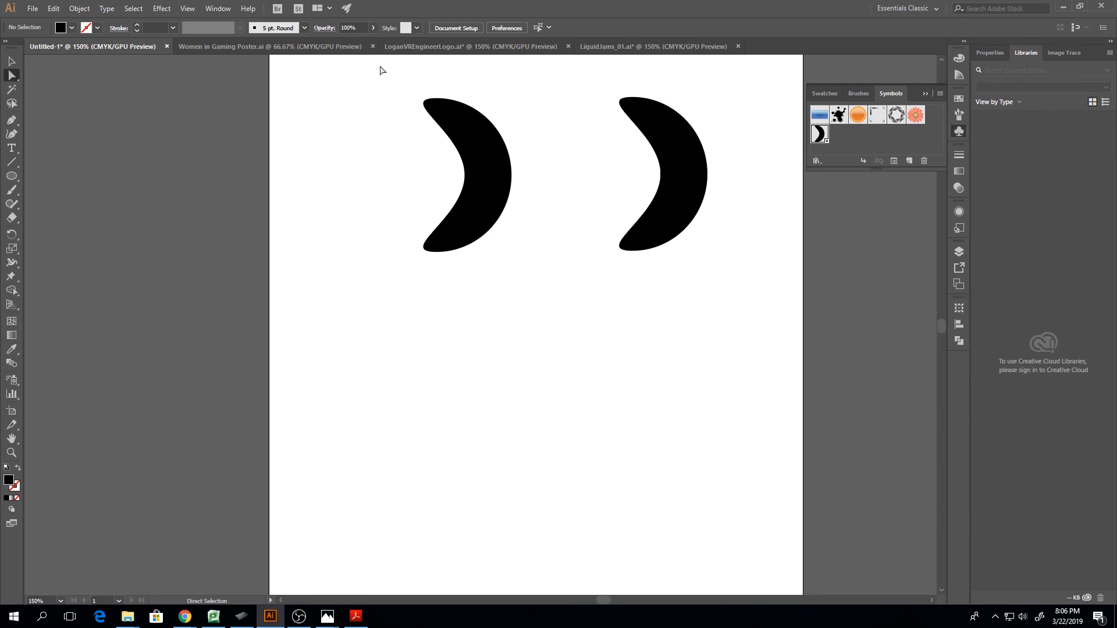
Look over the open Women in Gaming Poster, LoganVREngineerLogo and LiquidJams_01 documents, ending on the whole LiquidJams_01 illustration
click(356, 50)
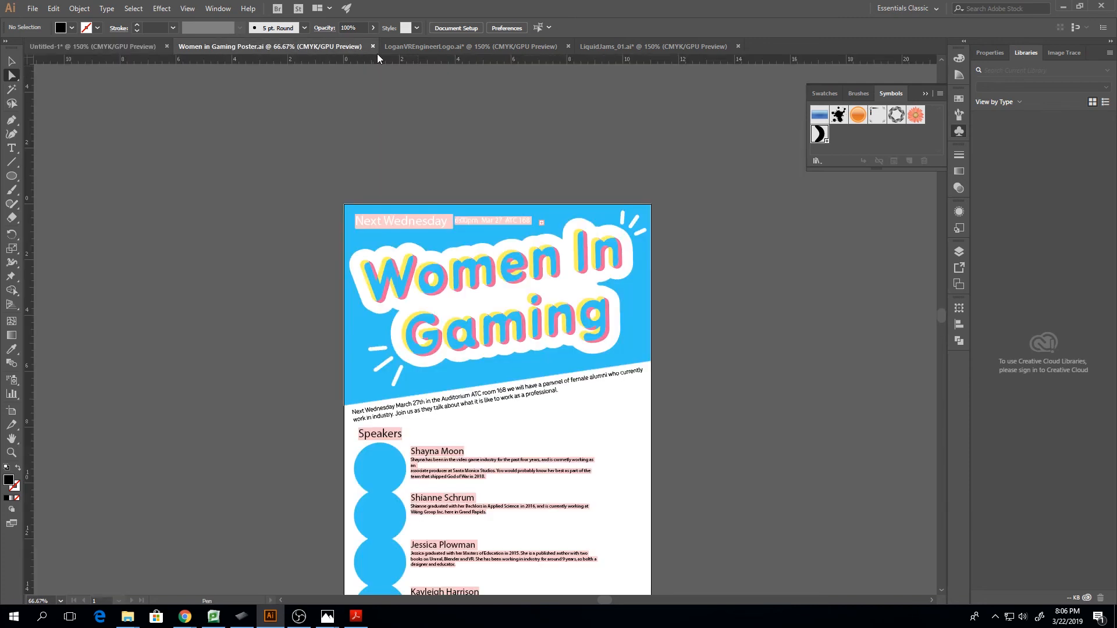
click(434, 50)
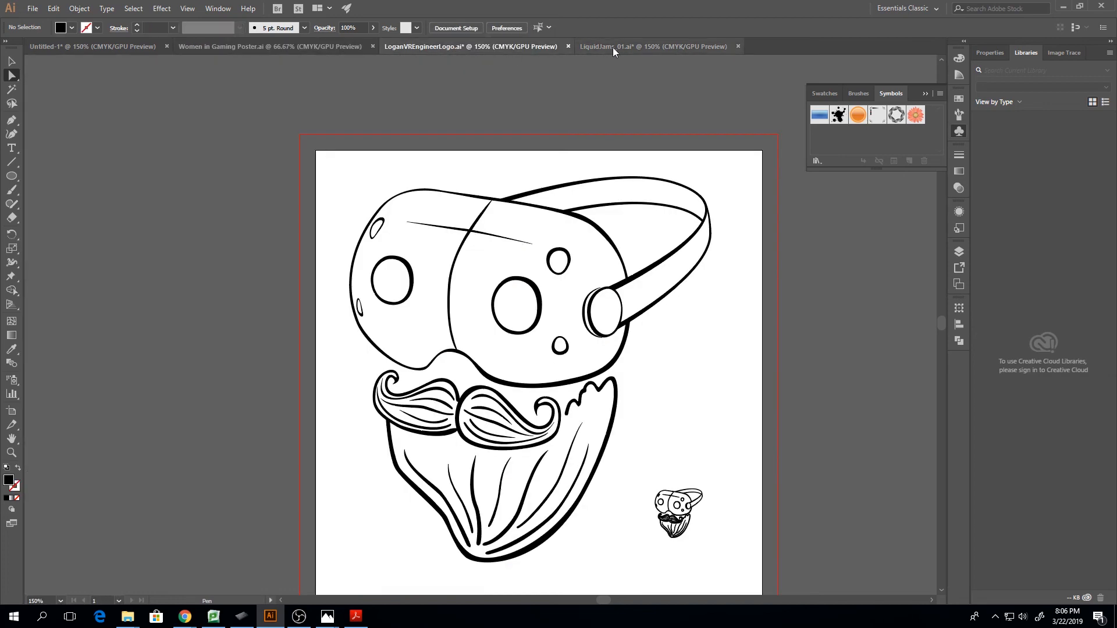
click(614, 52)
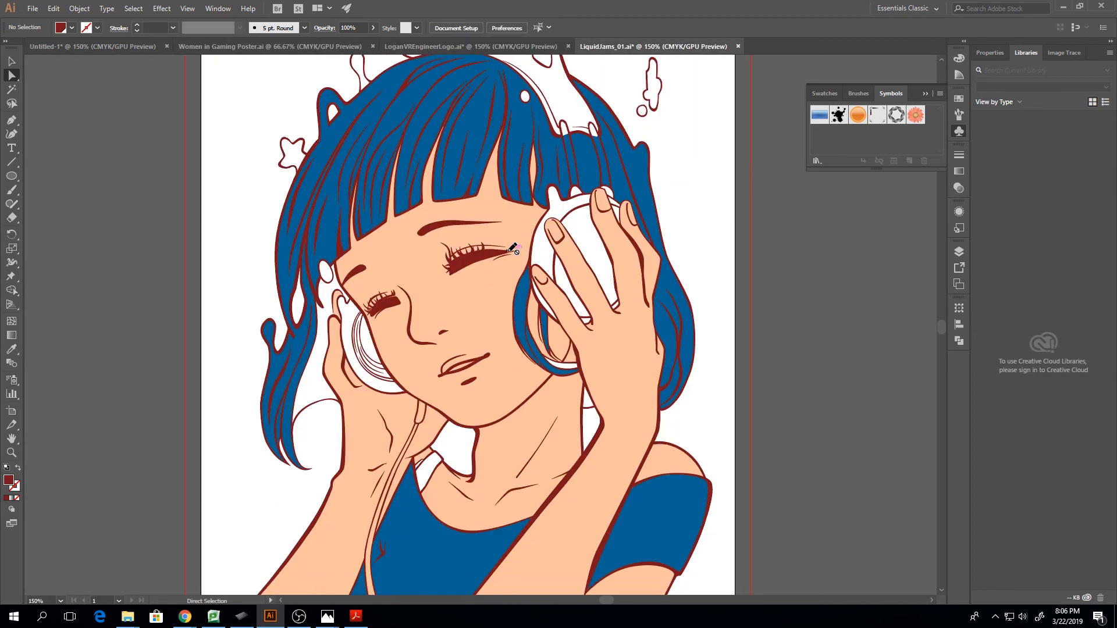
key(ctrl+minus)
key(ctrl+minus)
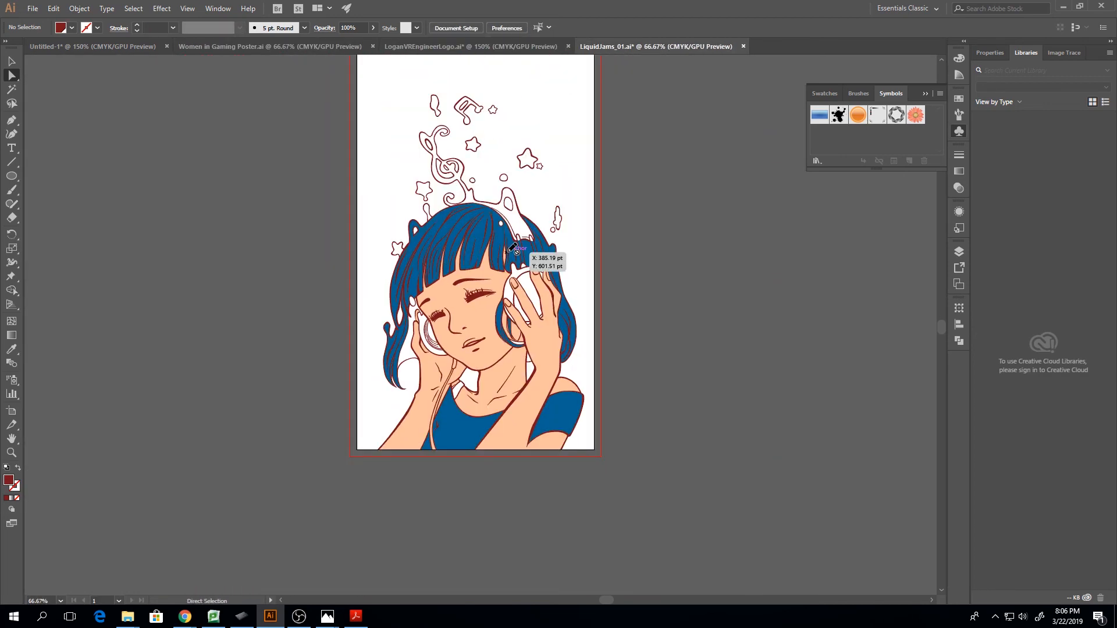